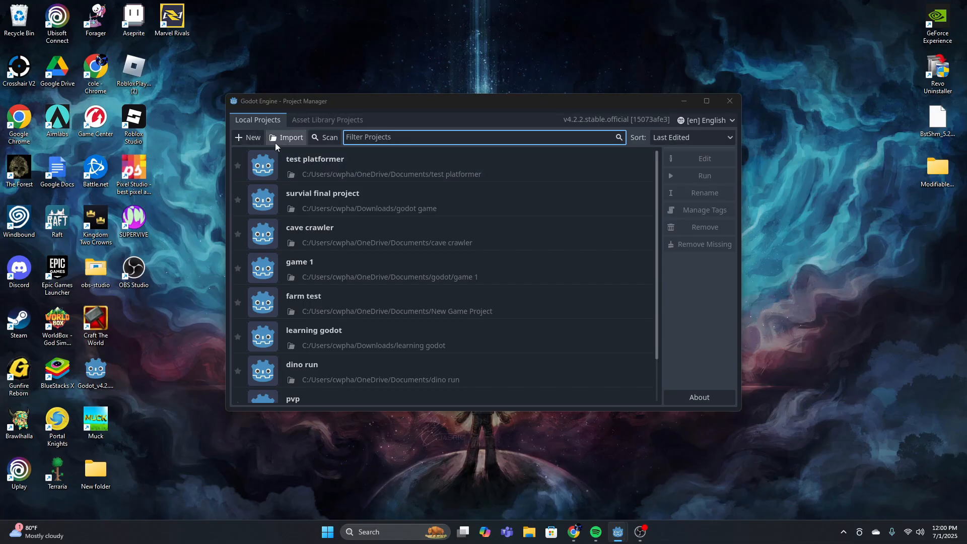
Create a new project named platformer in its own folder and open it for editing
left_click(248, 137)
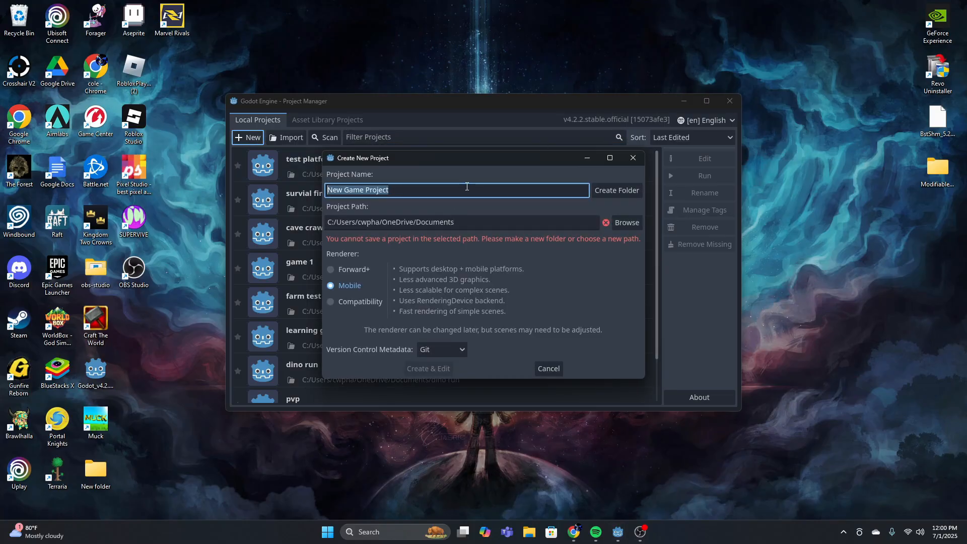
key("BackSpace")
type("platf")
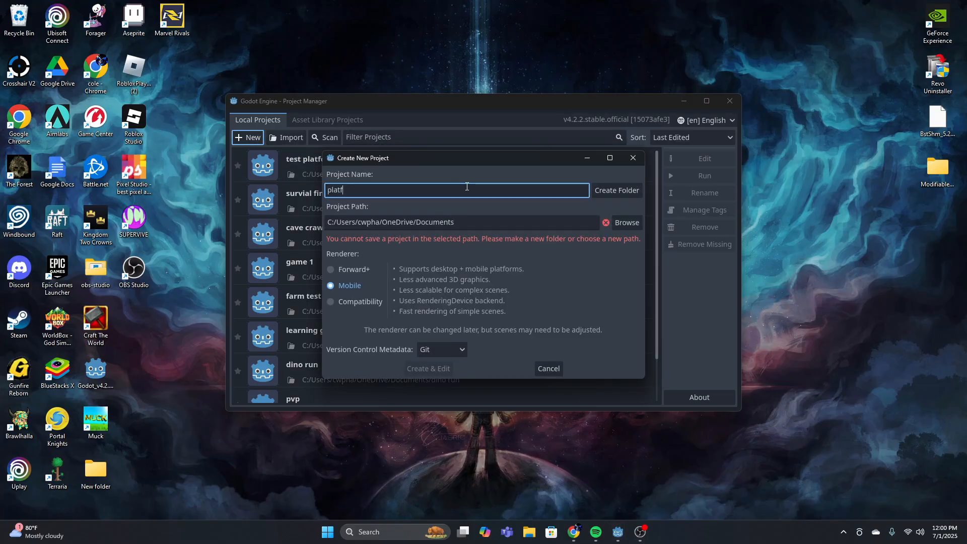
type("ormer")
left_click(615, 191)
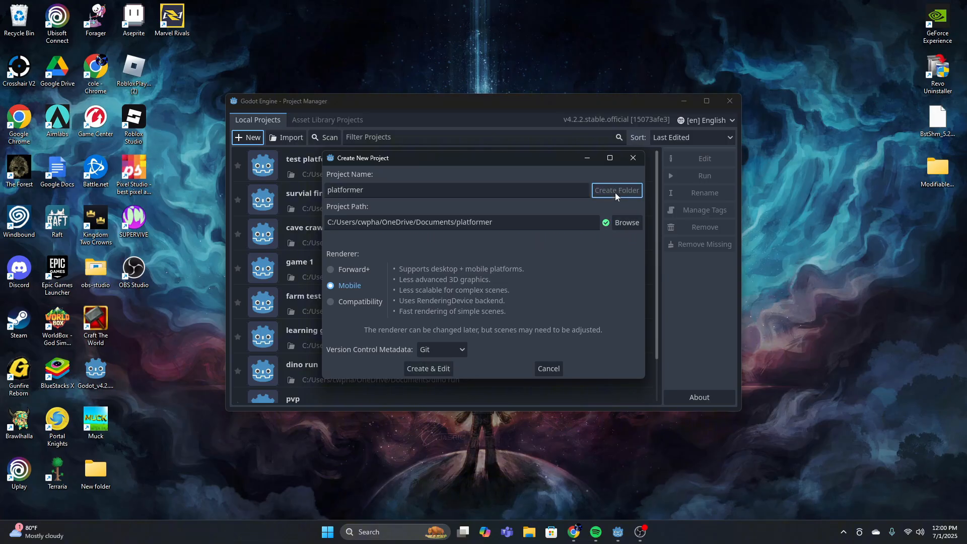
left_click(429, 368)
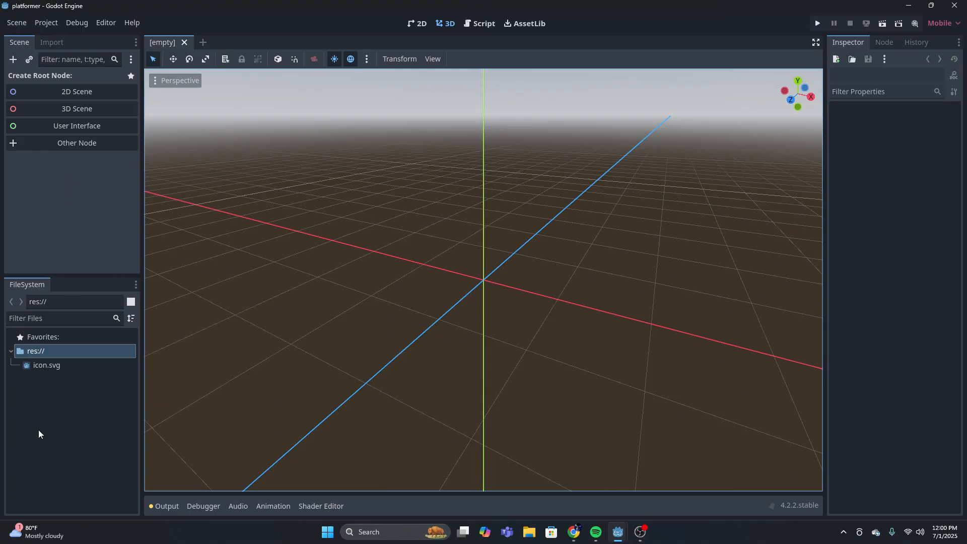
Create a folder named scripts in the project root
right_click(63, 394)
left_click(89, 401)
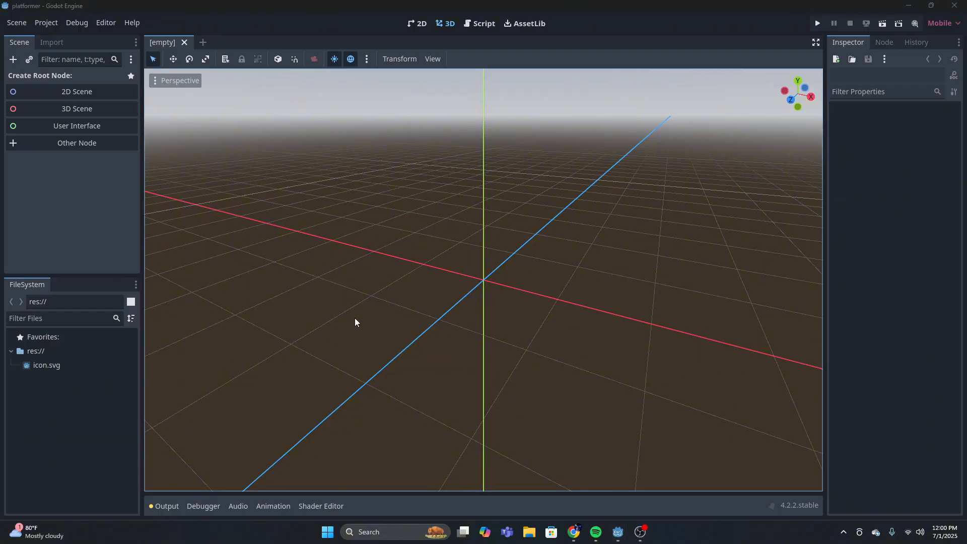
key("BackSpace")
type("scripts")
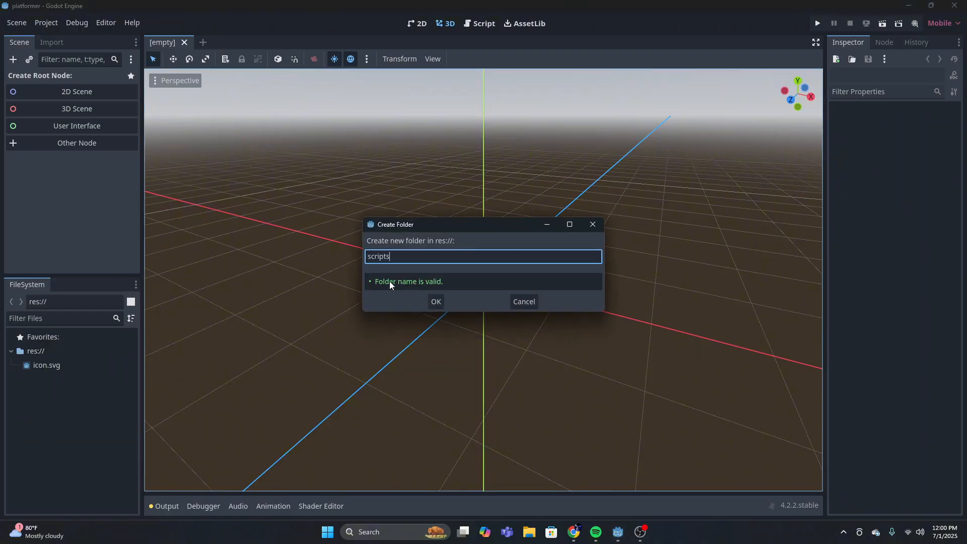
left_click(436, 301)
Create a folder named scences in the project root
right_click(58, 410)
left_click(90, 417)
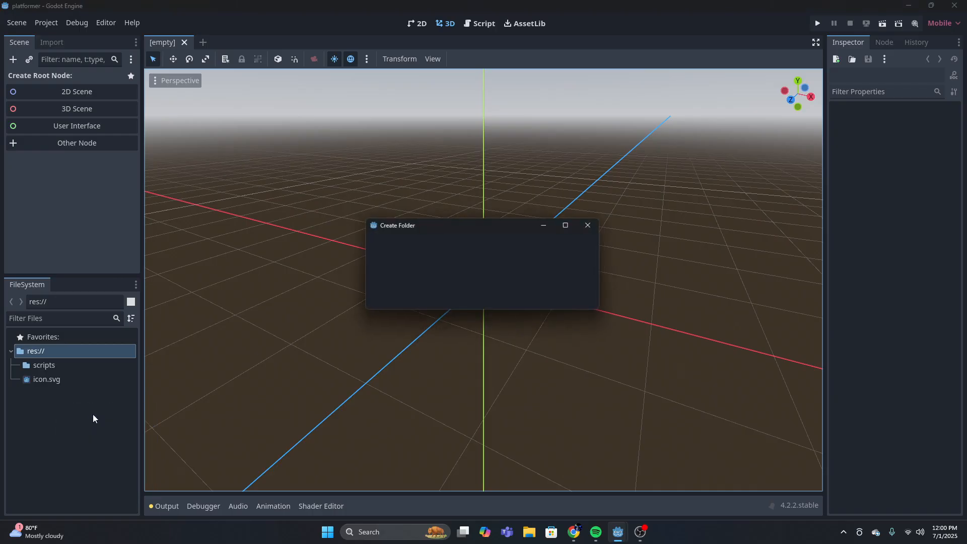
type("scences")
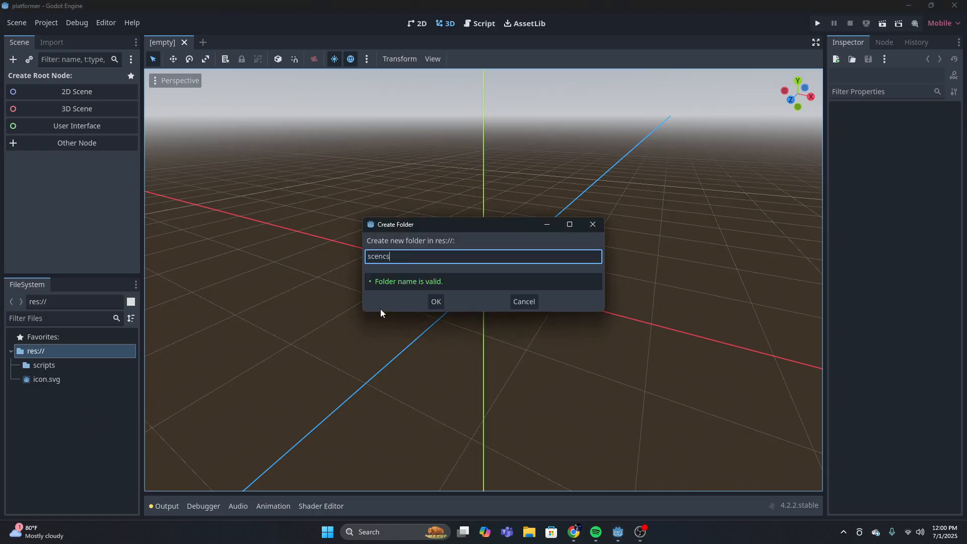
key("Return")
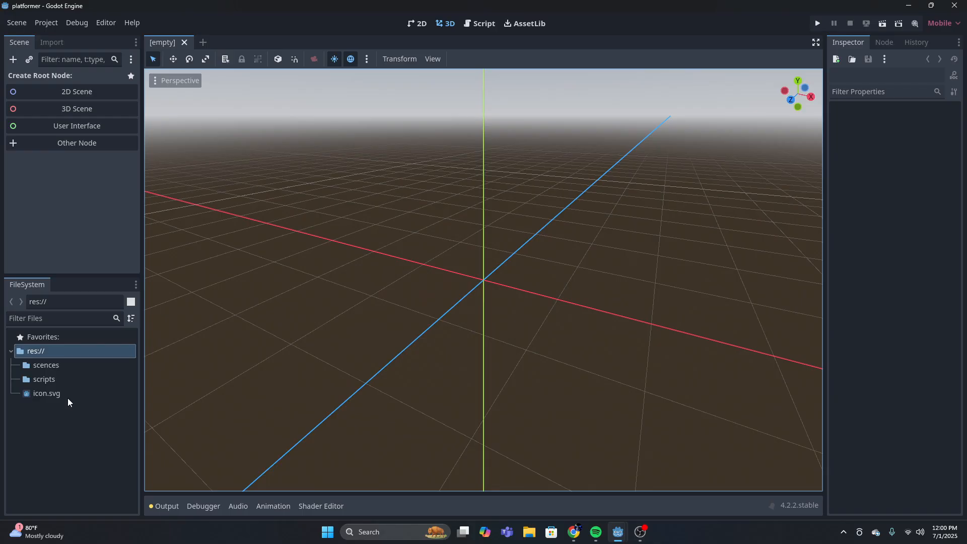
Delete the misspelled scences folder from the project
left_click(71, 364)
right_click(70, 365)
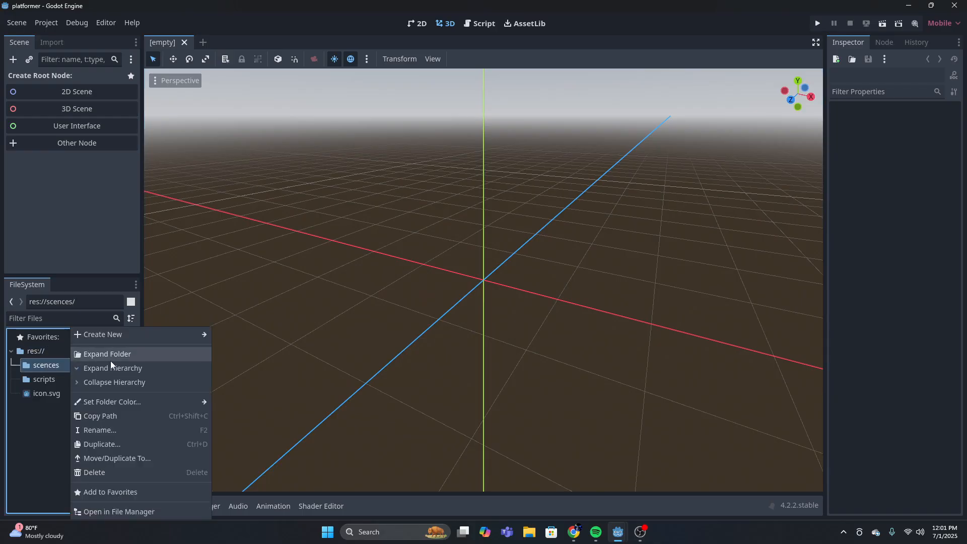
left_click(52, 359)
right_click(71, 361)
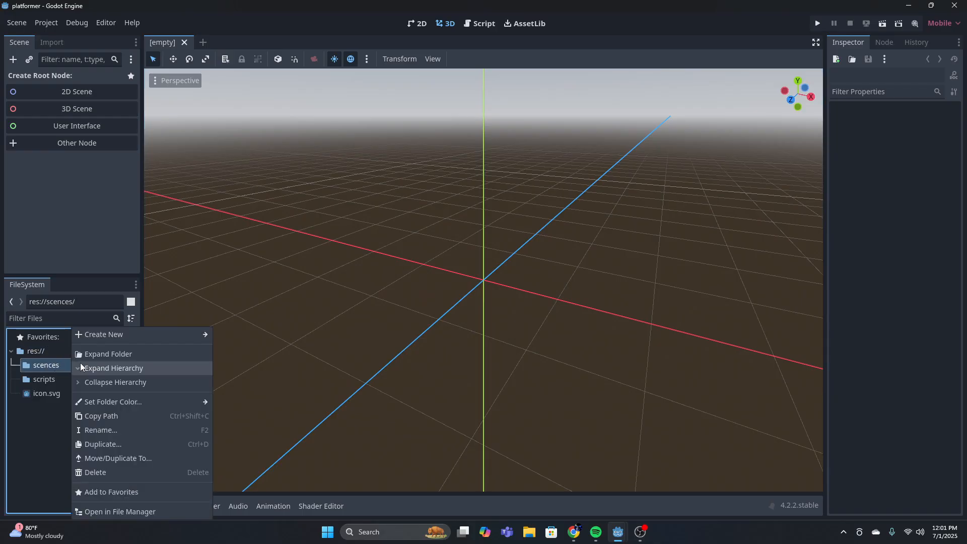
left_click(111, 471)
left_click(413, 282)
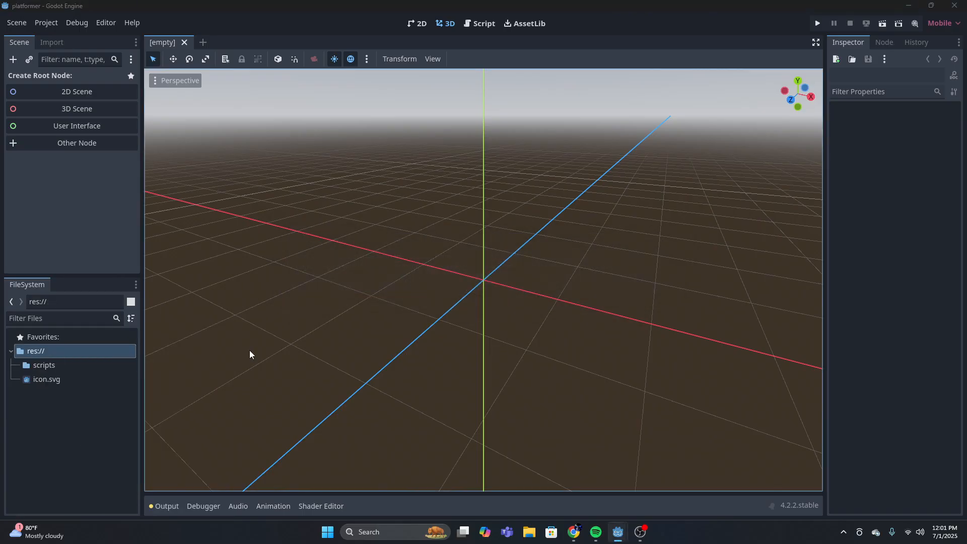
Create a folder named scenes in the project root
right_click(61, 398)
left_click(93, 403)
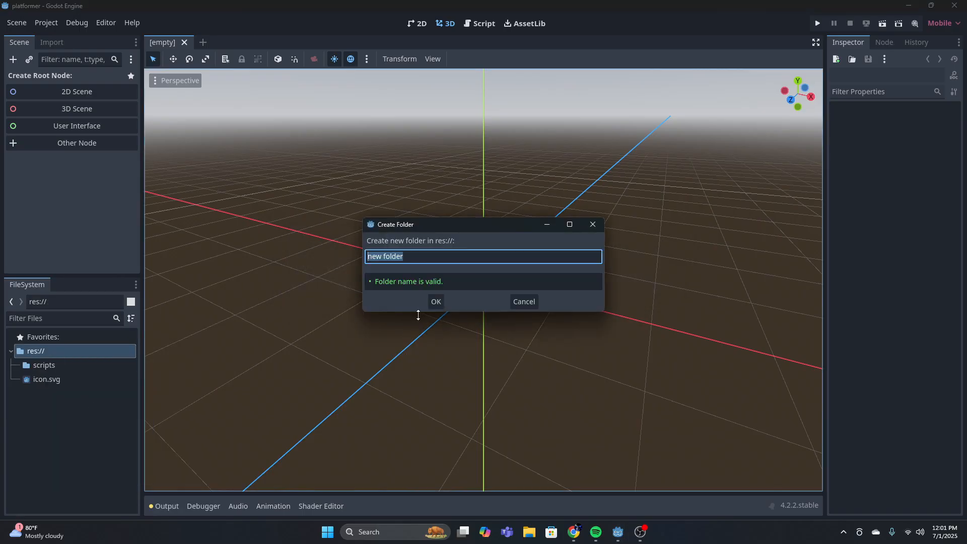
key("BackSpace")
type("scenes")
left_click(436, 302)
right_click(56, 418)
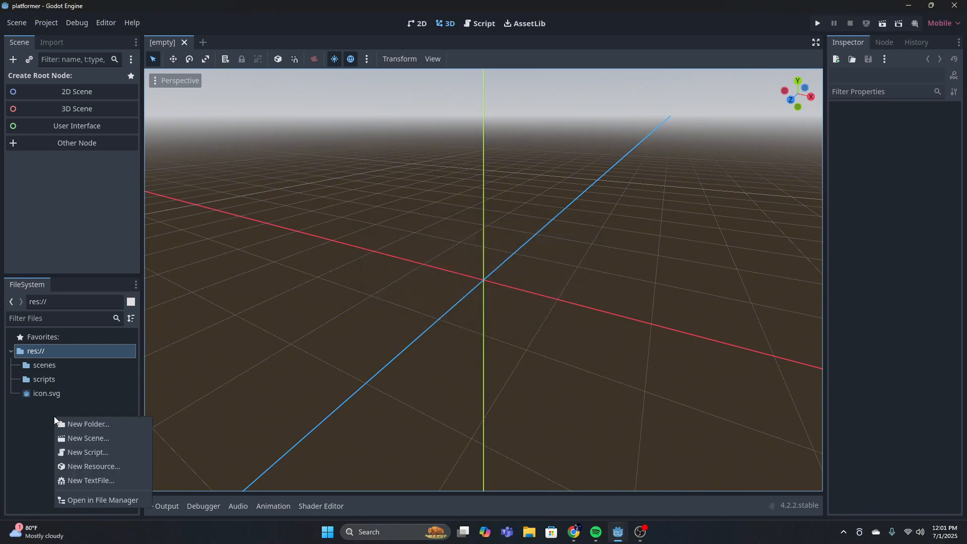
left_click(104, 426)
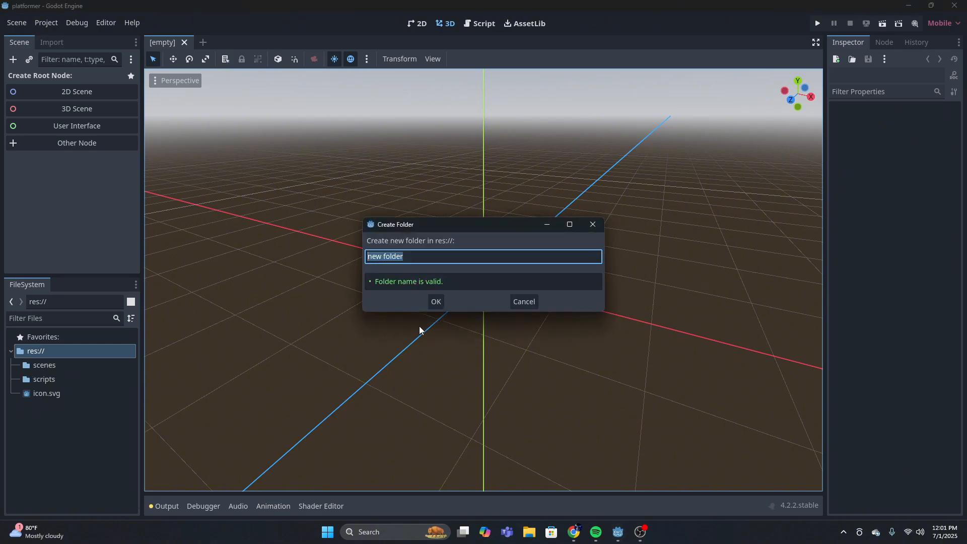
type("assest")
key("BackSpace")
key("BackSpace")
key("BackSpace")
key("BackSpace")
key("BackSpace")
key("BackSpace")
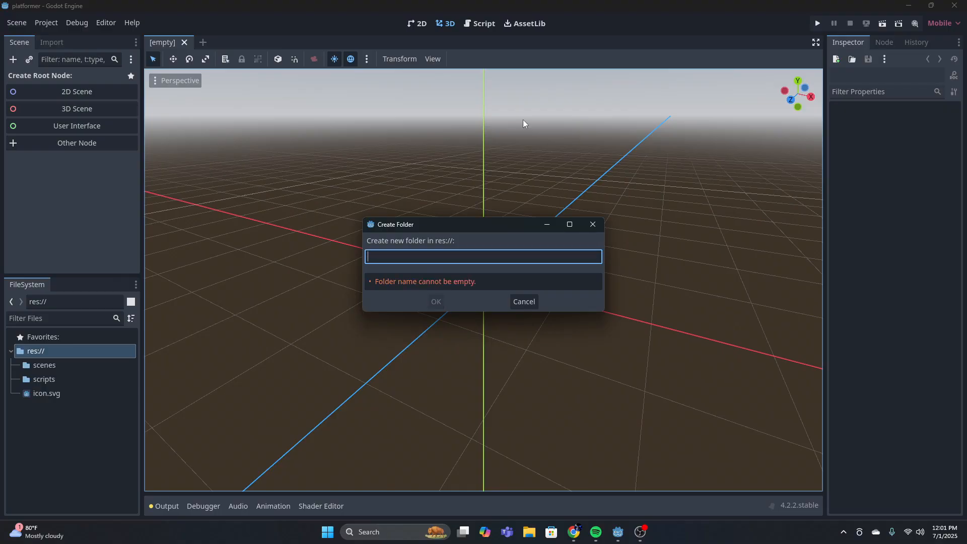
left_click(594, 224)
Create a folder named art in the project root
right_click(66, 424)
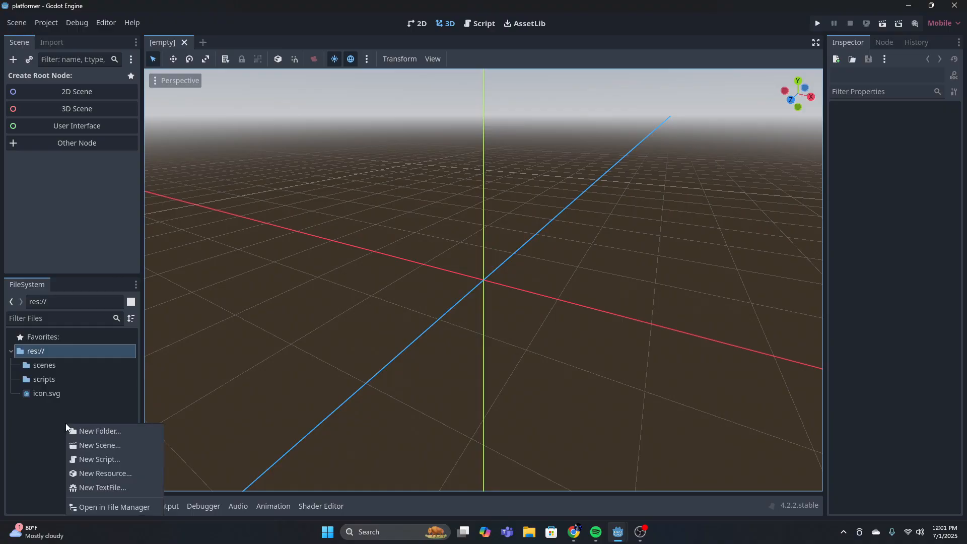
left_click(87, 431)
type("art")
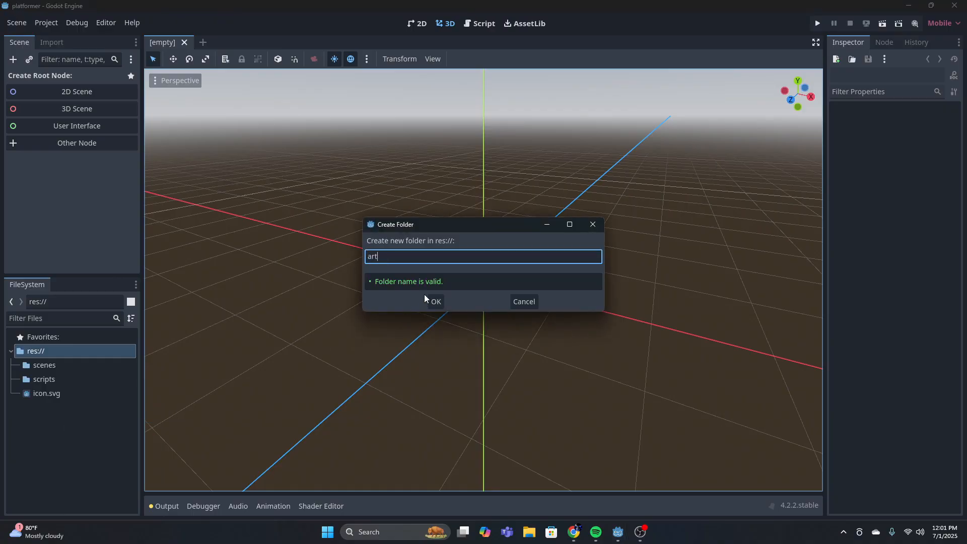
key("Return")
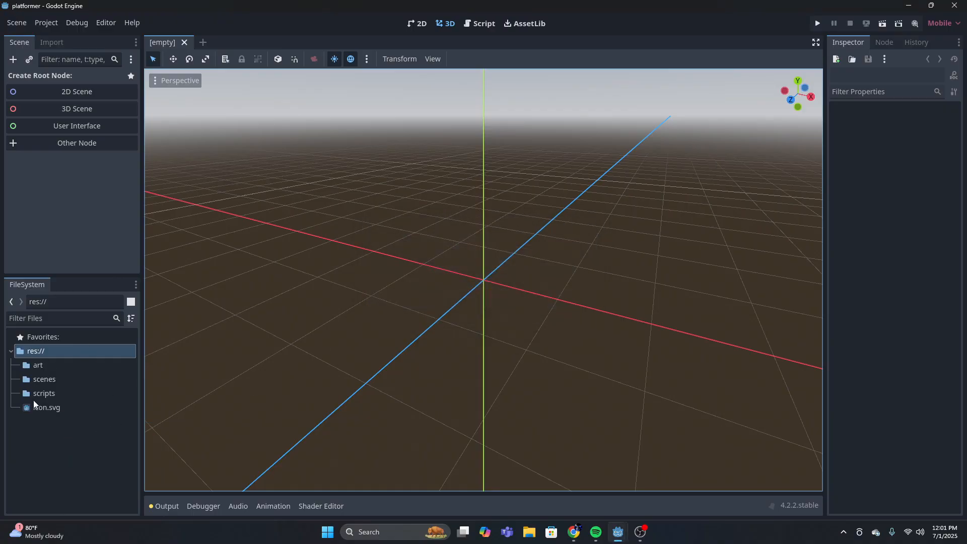
Open the art folder in File Explorer and move its window aside to make room for a second one
left_click(51, 369)
right_click(51, 368)
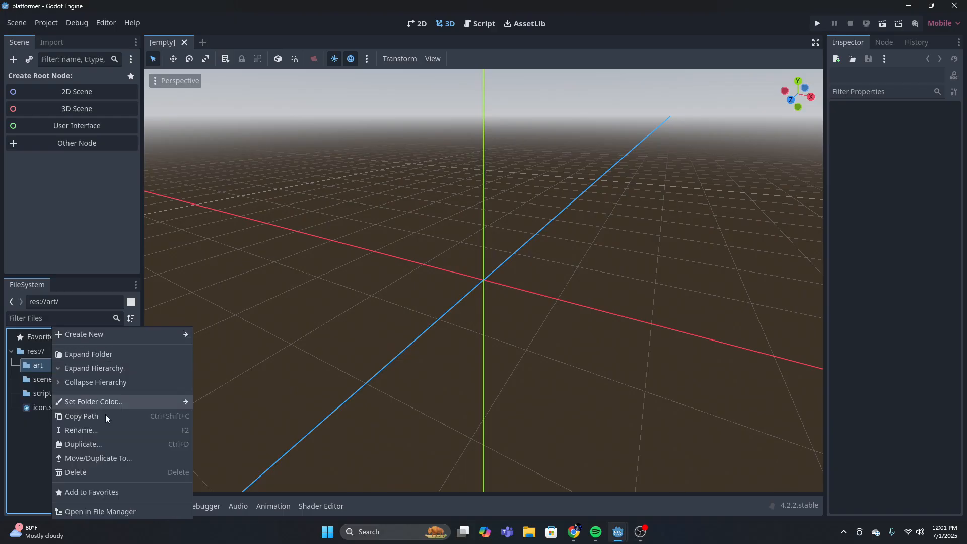
left_click(110, 512)
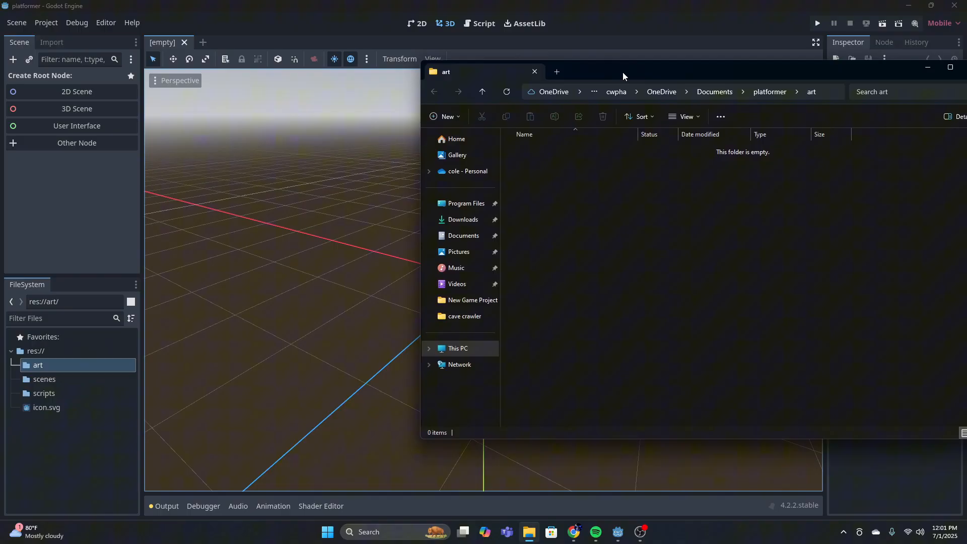
left_click_drag(622, 71, 192, 70)
Open the Downloads folder in a second window and move the platformer_metroidvania asset pack v1.01 archive into the art folder
right_click(529, 532)
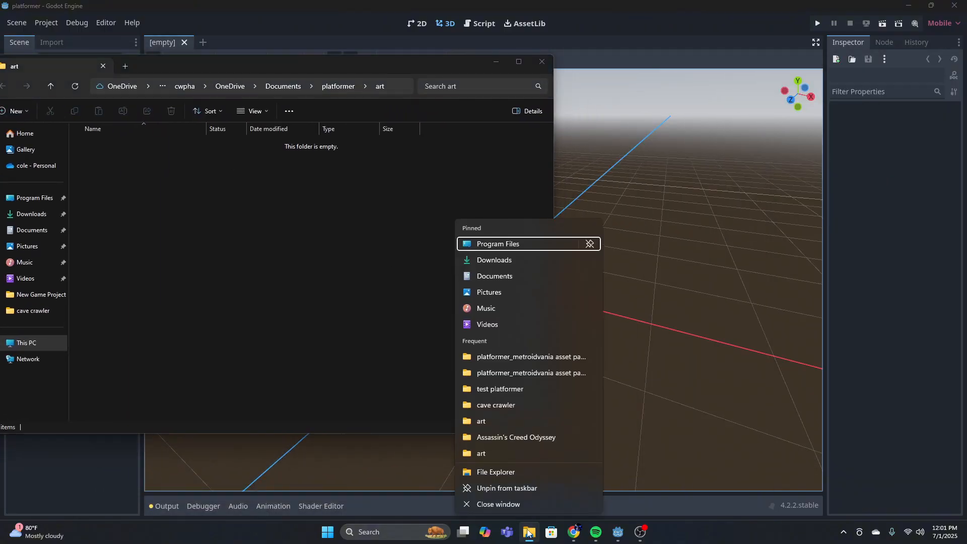
left_click(486, 260)
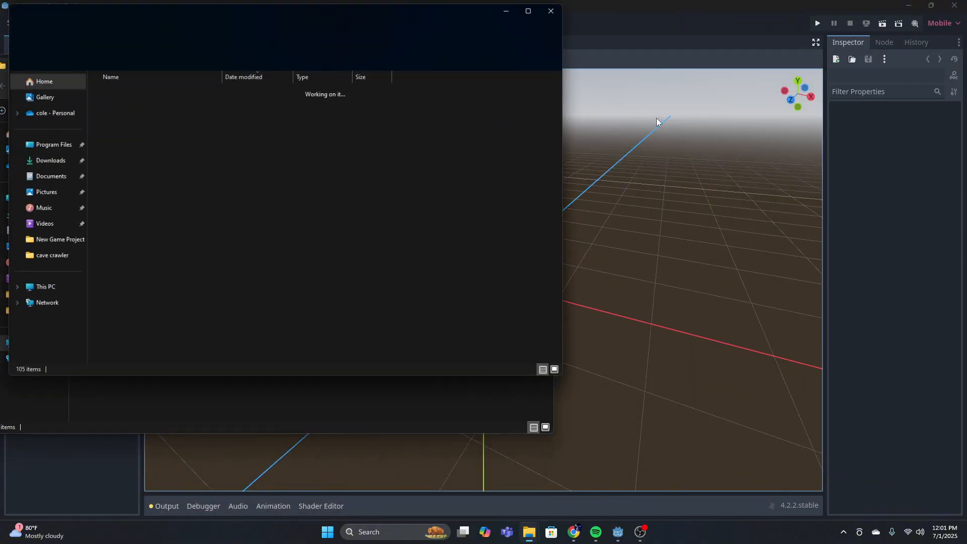
left_click_drag(358, 14, 780, 81)
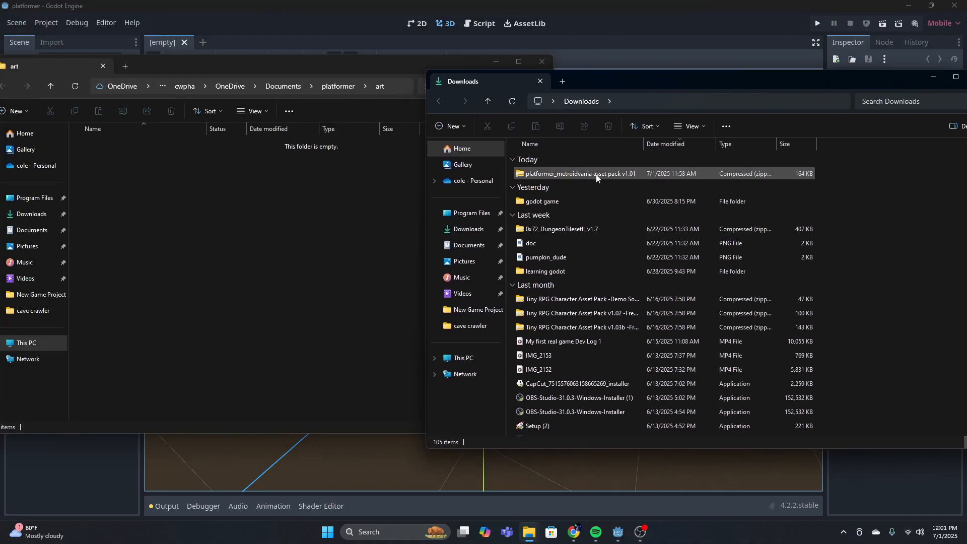
left_click_drag(596, 174, 401, 183)
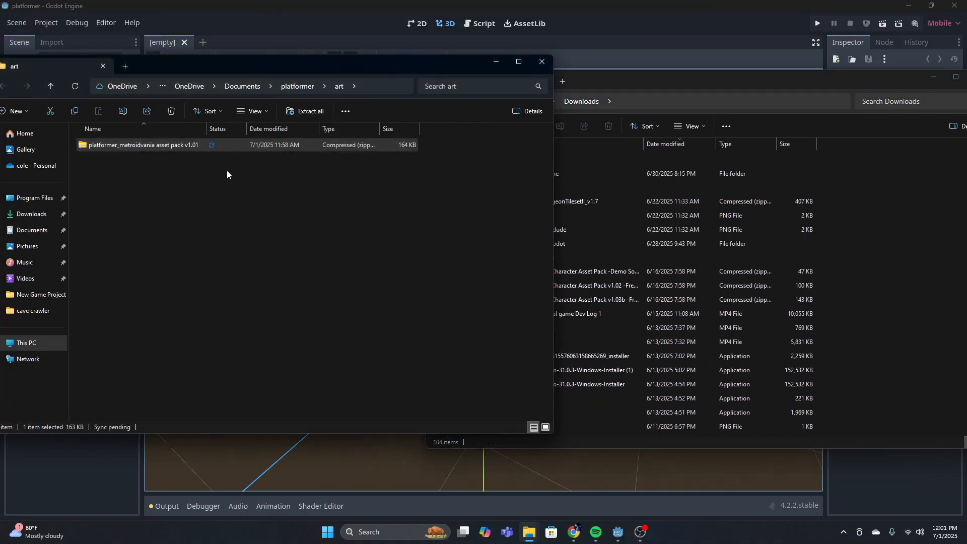
Extract the asset pack archive inside the art folder, and minimize the File Explorer windows to return to Godot
right_click(186, 146)
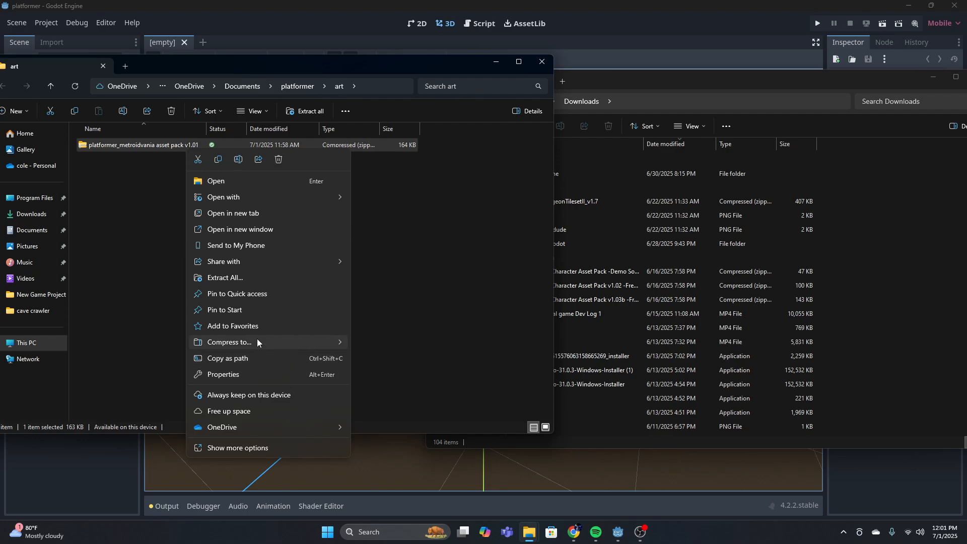
left_click(255, 275)
left_click(571, 362)
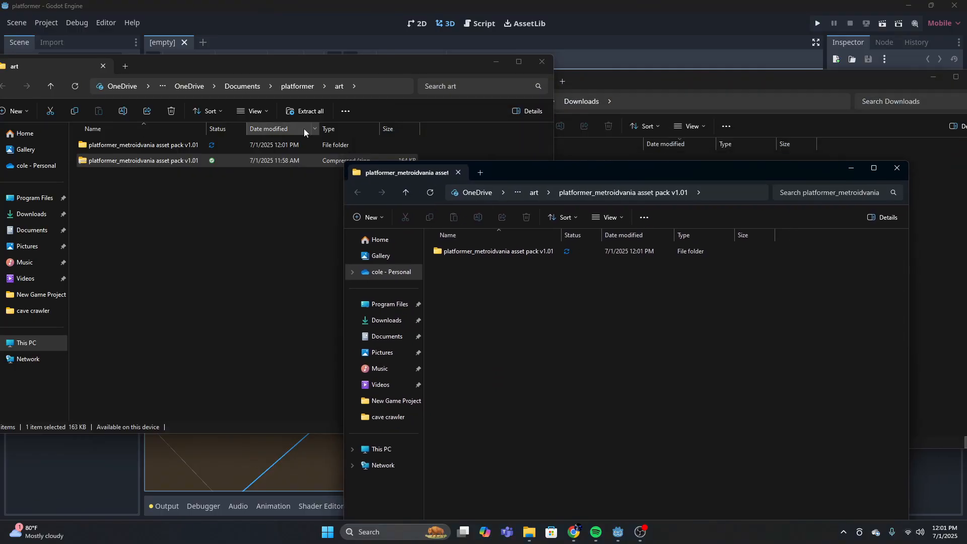
left_click(851, 168)
left_click(496, 61)
left_click_drag(775, 84, 648, 98)
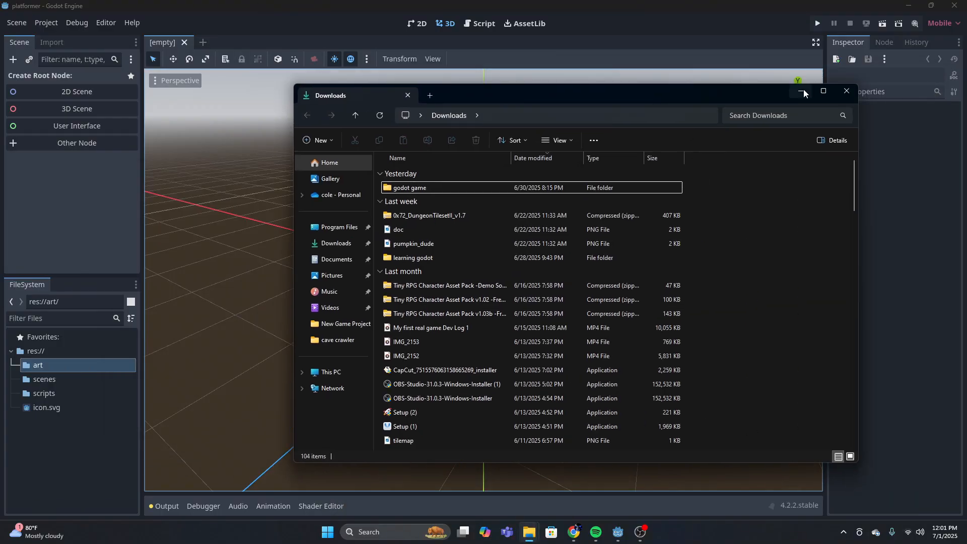
left_click(802, 92)
Expand the art folder and both nested asset pack folders to examine the imported sprite folders
left_click(18, 367)
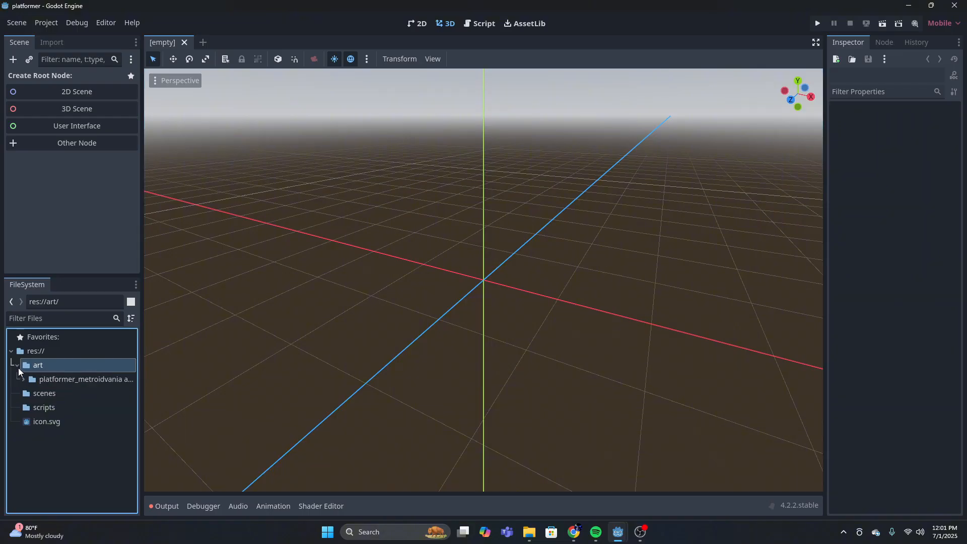
left_click(23, 379)
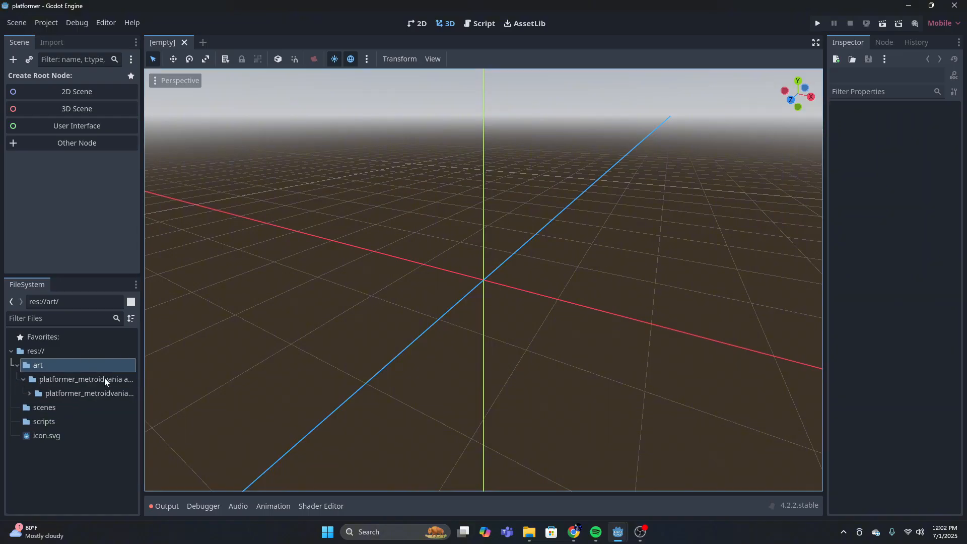
left_click(29, 393)
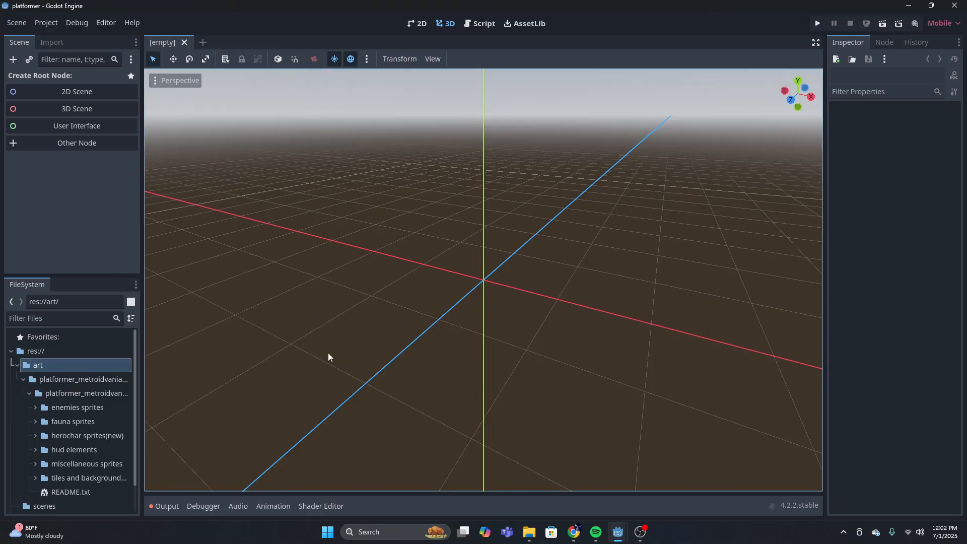
scroll(95, 391, "down", 1)
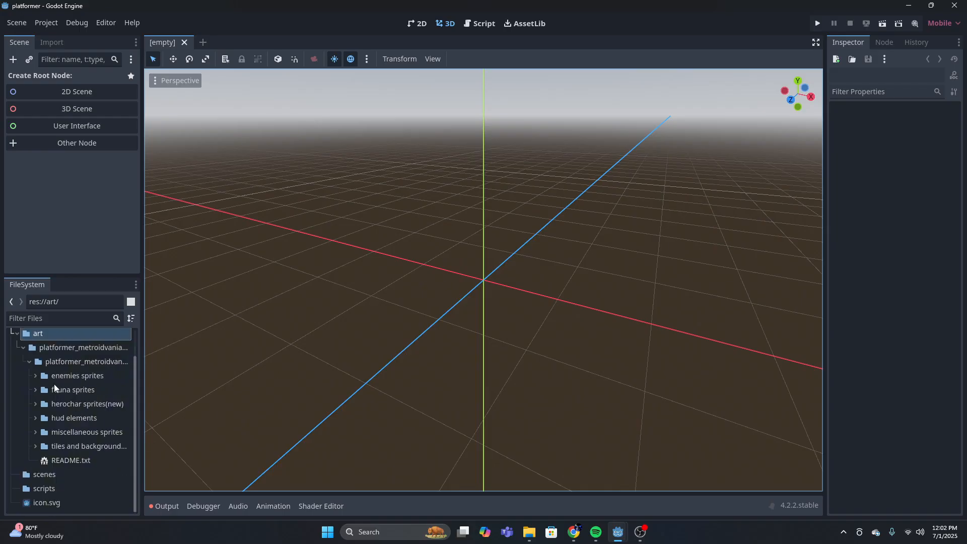
left_click(34, 375)
left_click(35, 375)
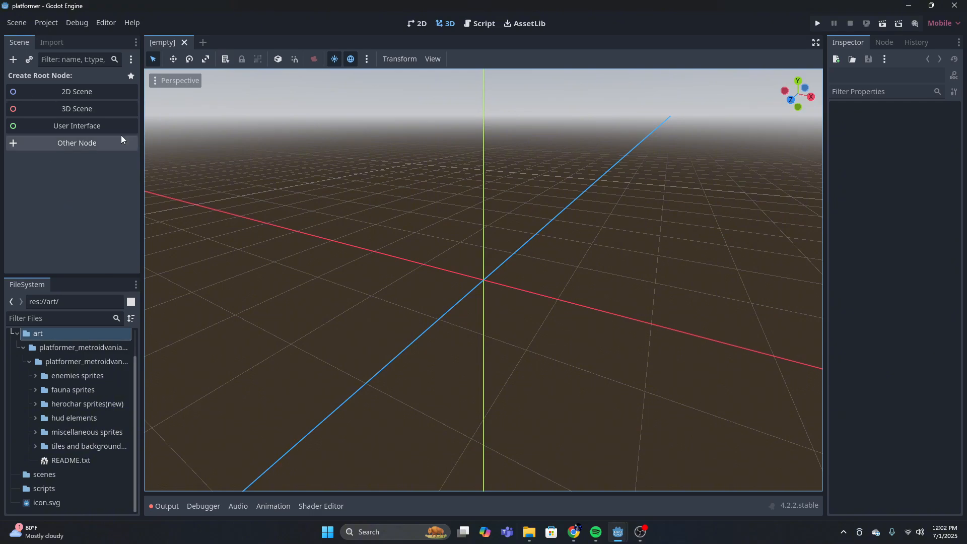
Add a CharacterBody2D as the root node of the empty scene
left_click(13, 60)
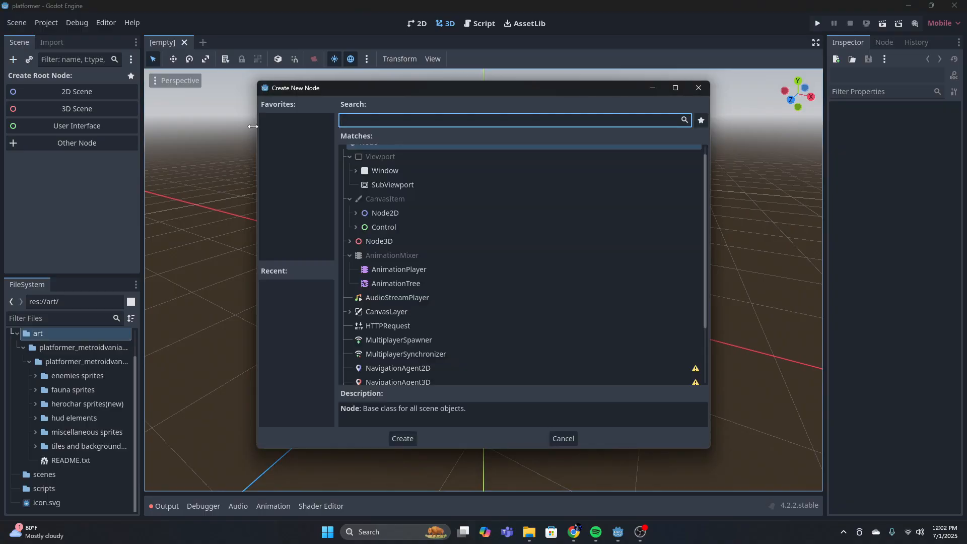
type("char")
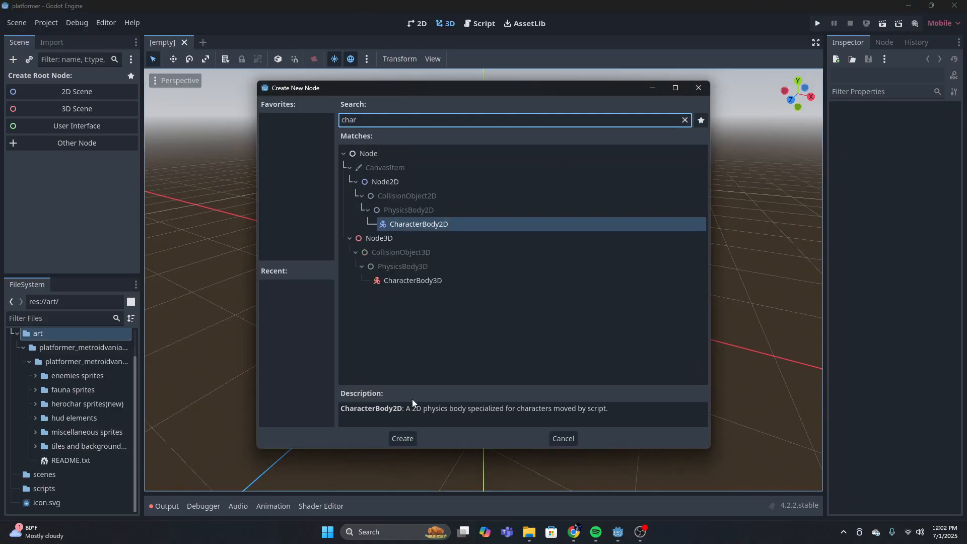
key("Return")
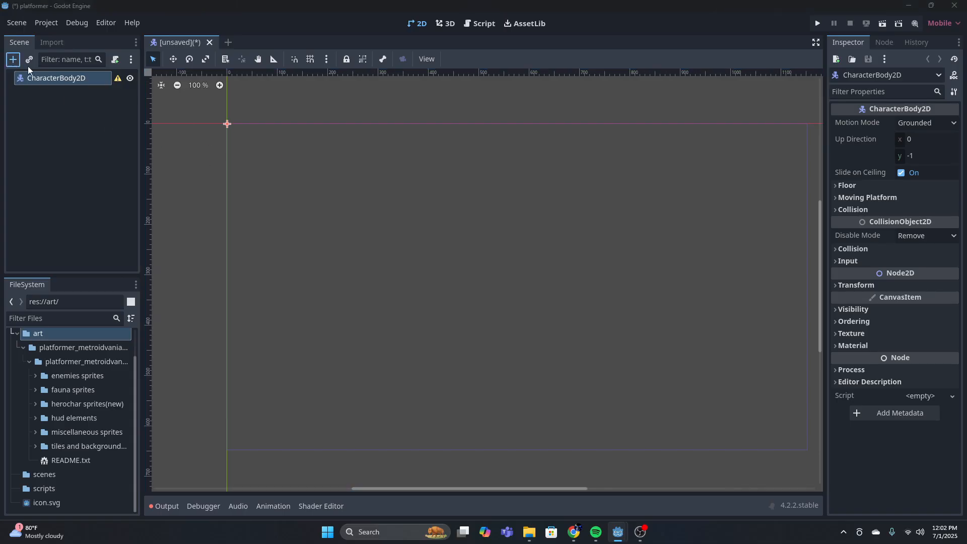
Add a CollisionShape2D node as a child of the CharacterBody2D
left_click(13, 60)
key("BackSpace")
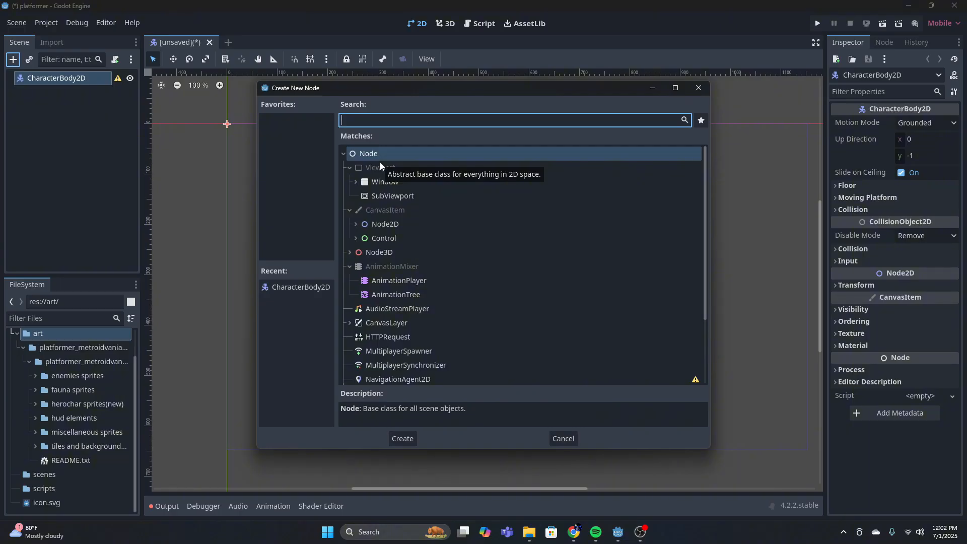
type("coll")
left_click(406, 438)
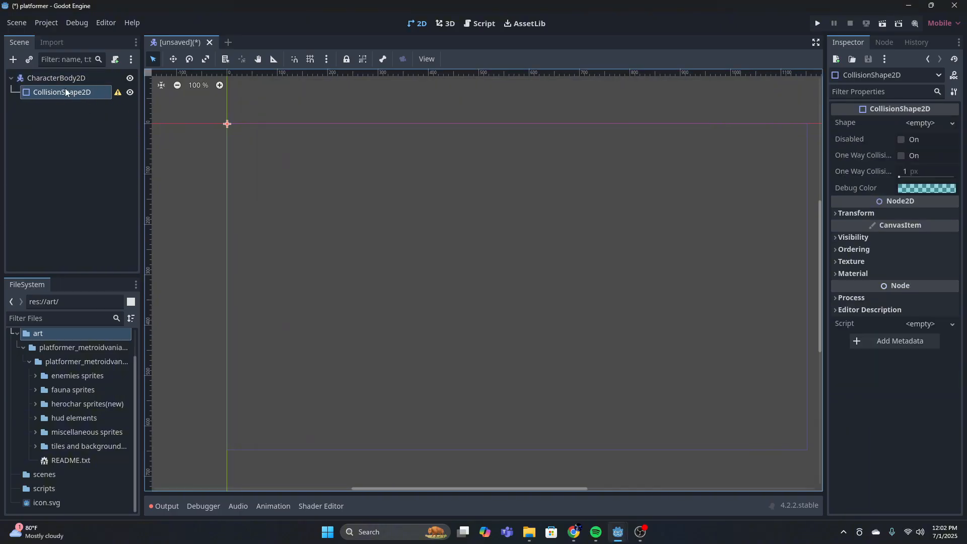
Add an AnimatedSprite2D node as a second child of the CharacterBody2D
left_click(55, 79)
key("ctrl+a")
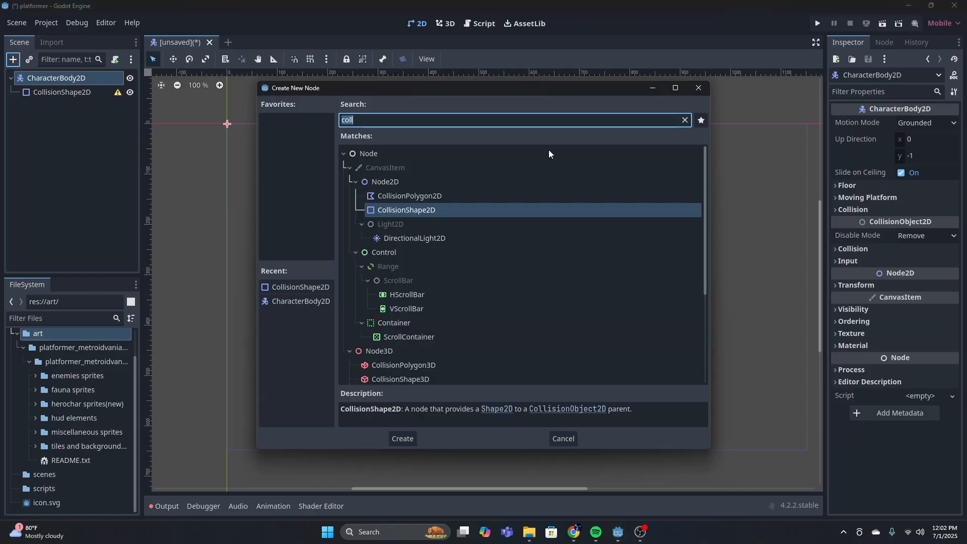
type("anim")
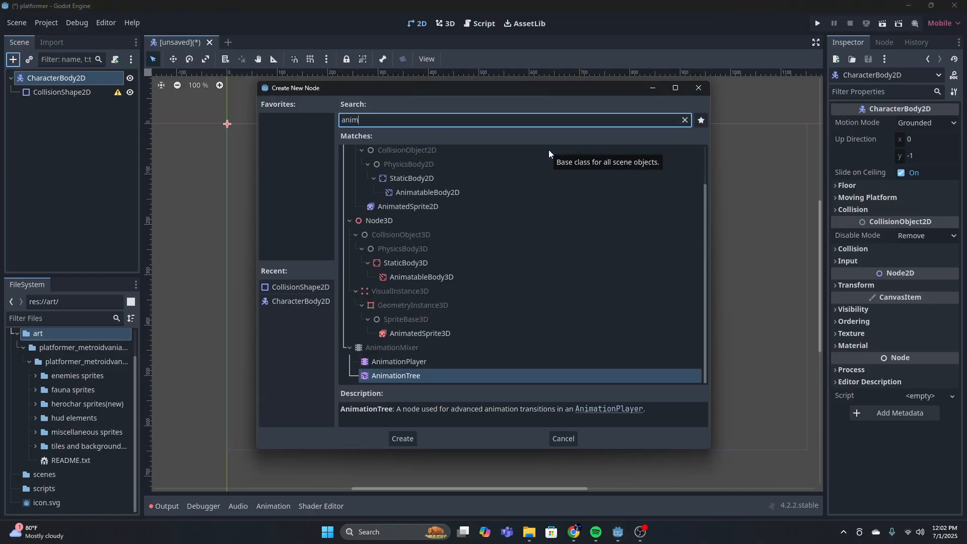
left_click(420, 204)
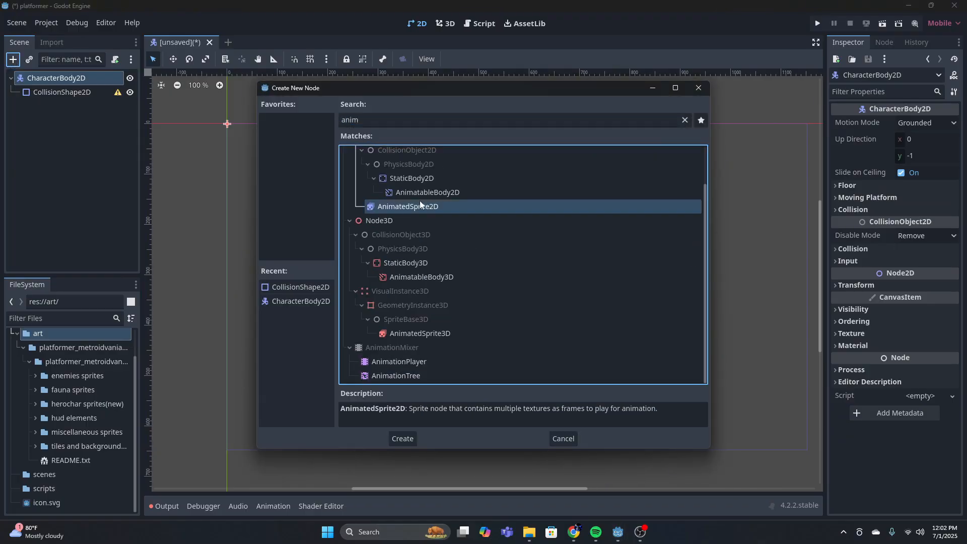
left_click(403, 438)
left_click(56, 81)
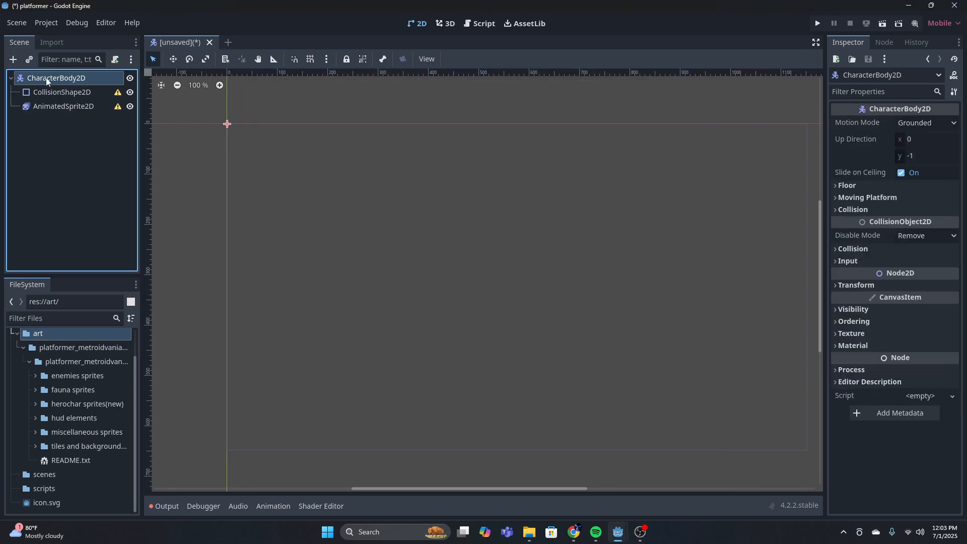
Assign a new SpriteFrames resource to the AnimatedSprite2D and open it for editing
left_click(88, 108)
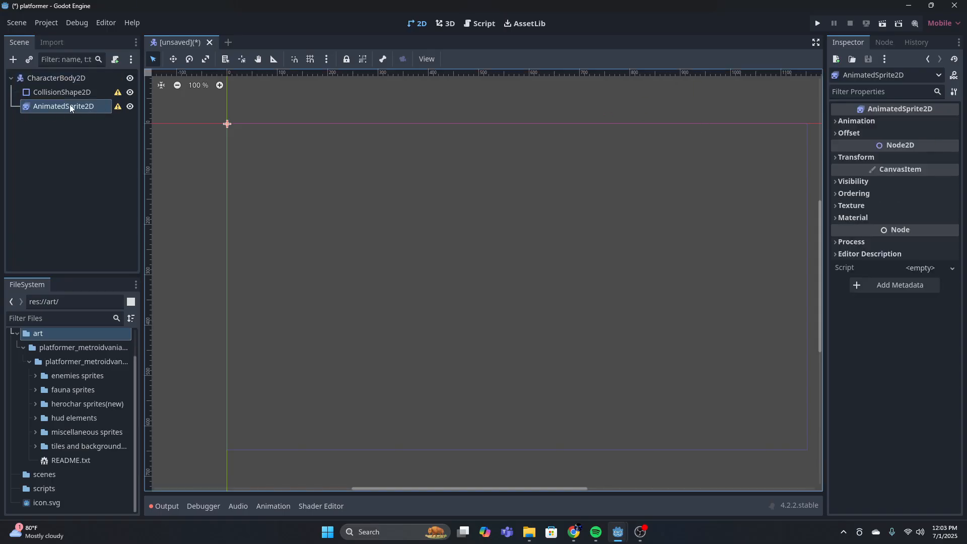
left_click(878, 120)
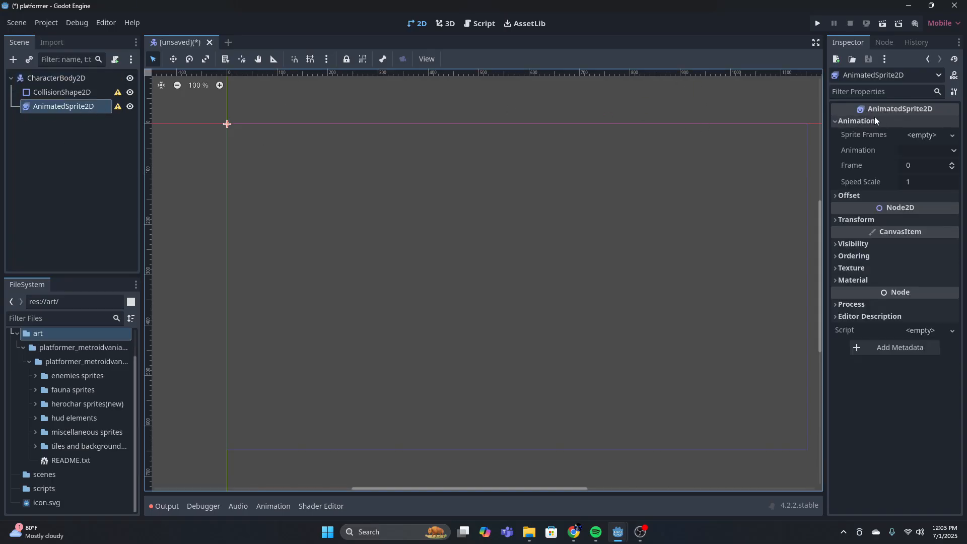
left_click(927, 136)
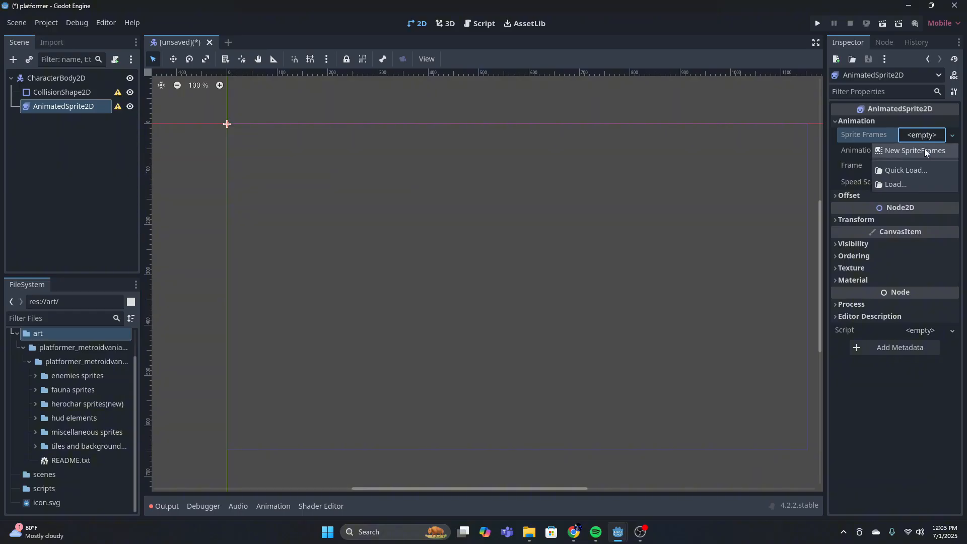
left_click(923, 150)
left_click(922, 135)
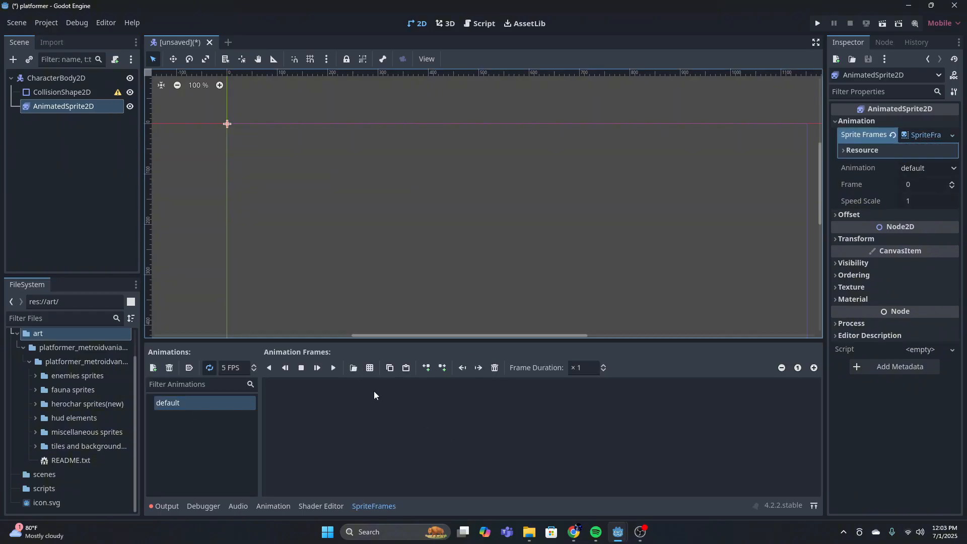
Load the herochar_idle_anim_strip_4 sprite sheet from the asset pack's herochar sprites(new) folder for the default animation
left_click(370, 368)
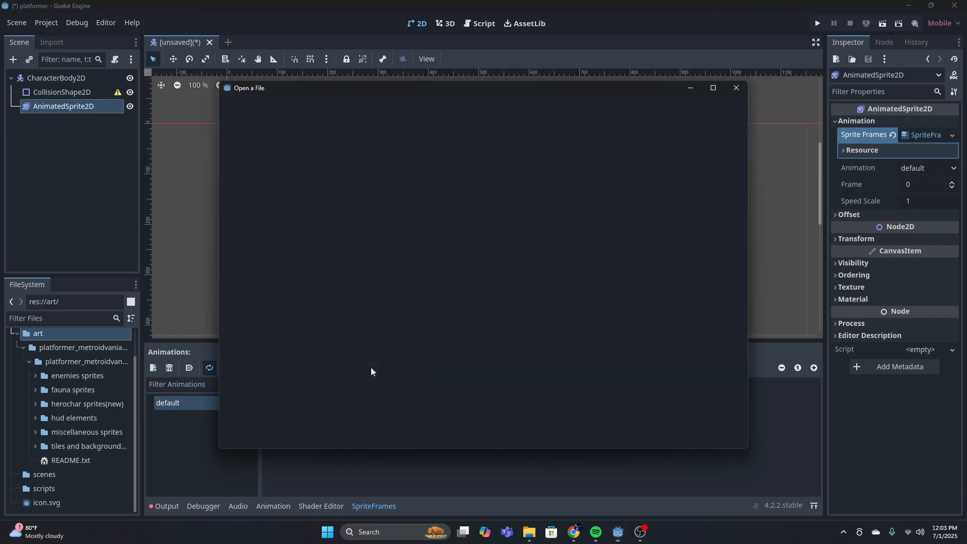
double_click(331, 158)
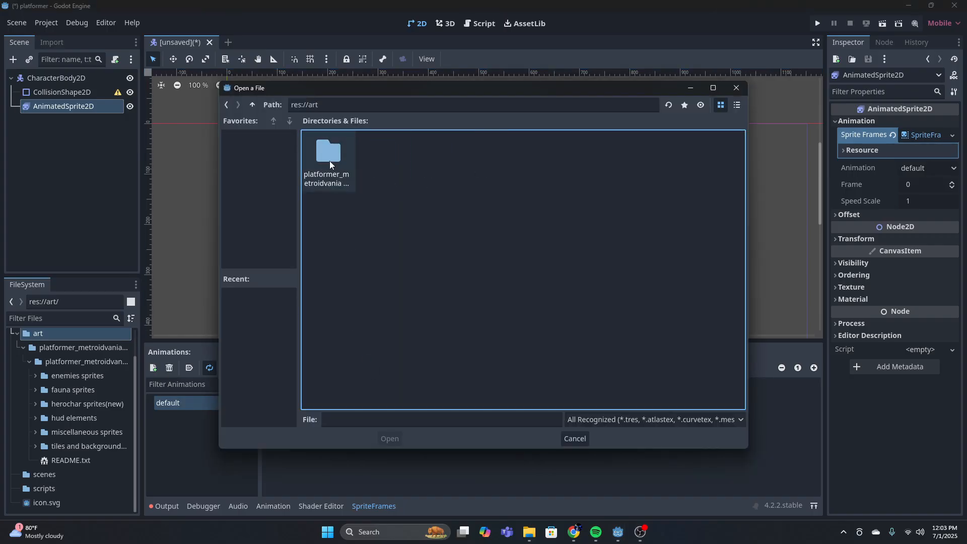
double_click(329, 161)
double_click(328, 158)
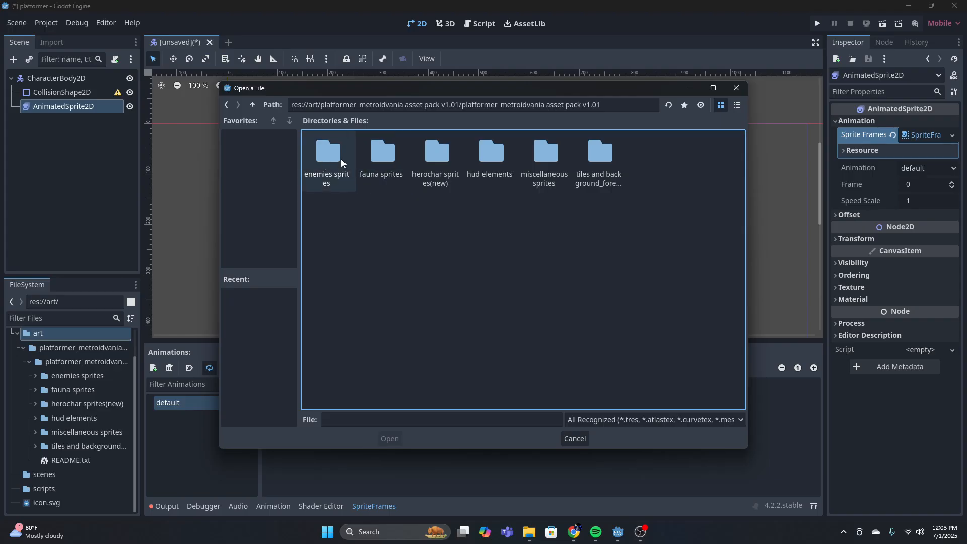
double_click(440, 155)
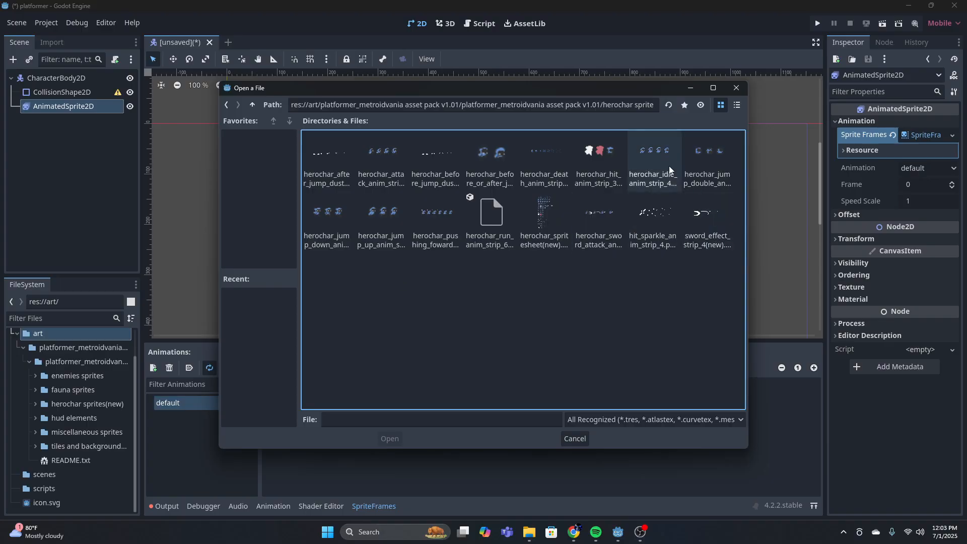
left_click(644, 167)
left_click(386, 438)
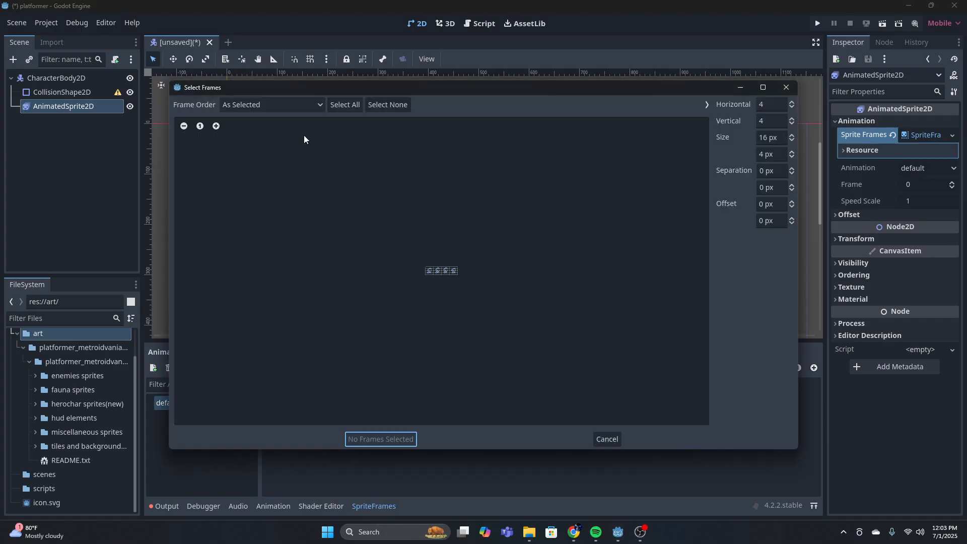
Set the sprite sheet's vertical frame count to 1 so each cell holds one whole character
left_click(216, 126)
left_click(216, 126)
left_click(216, 126)
left_click(216, 126)
left_click(216, 126)
left_click(216, 126)
left_click(216, 126)
left_click(216, 126)
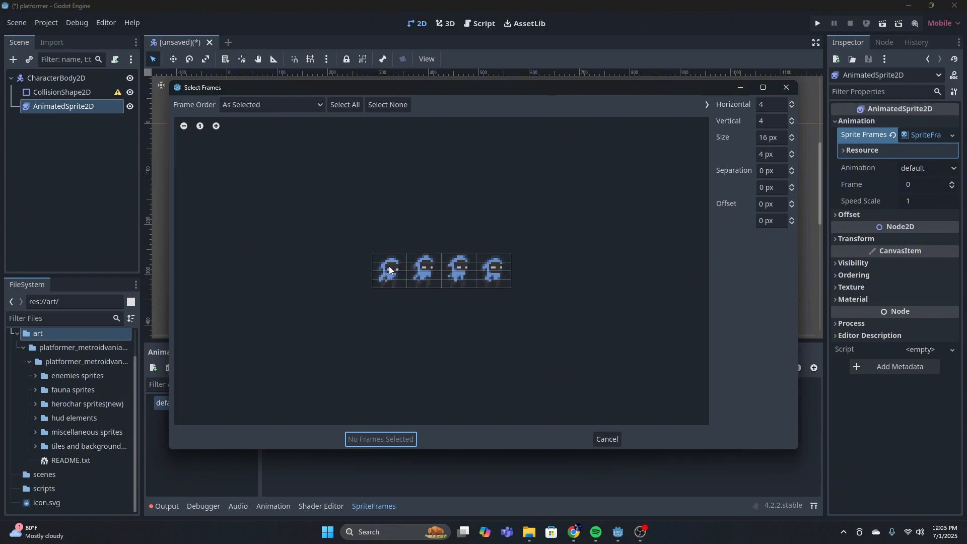
left_click(779, 121)
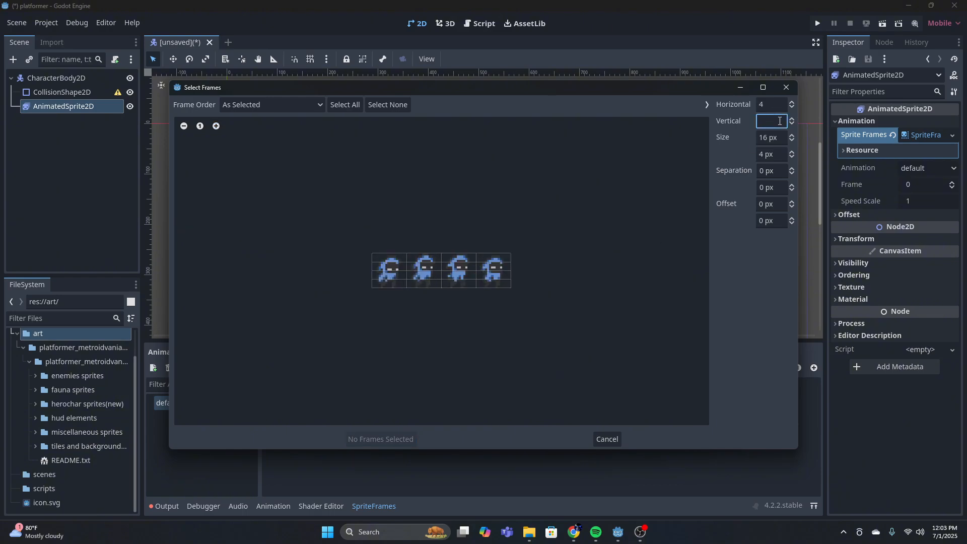
type("1")
key("Return")
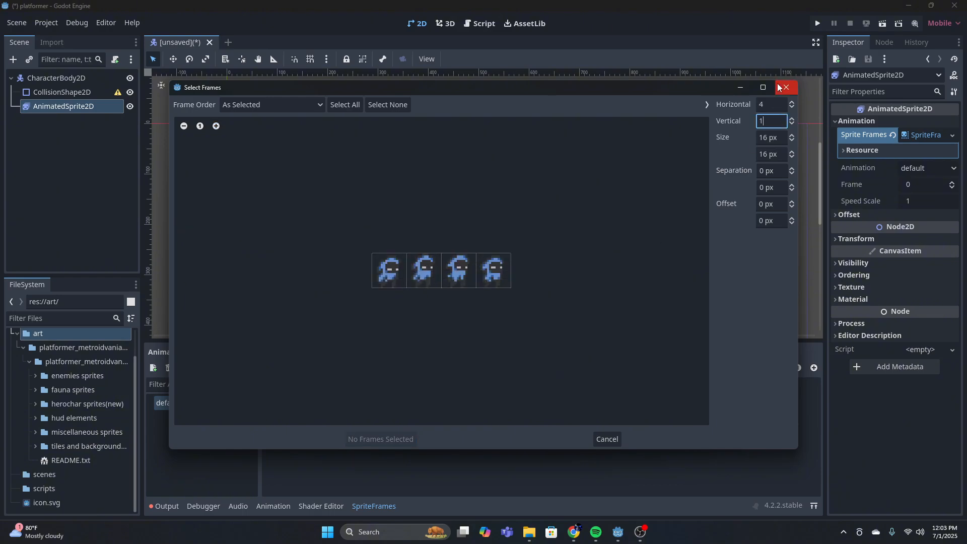
left_click(775, 103)
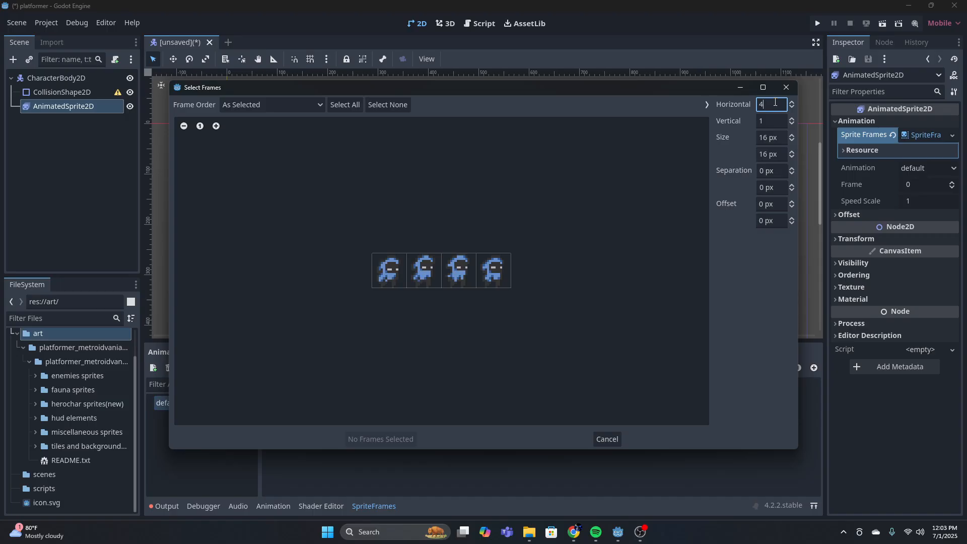
Select all four idle frames in order and add them to the default animation
left_click(390, 277)
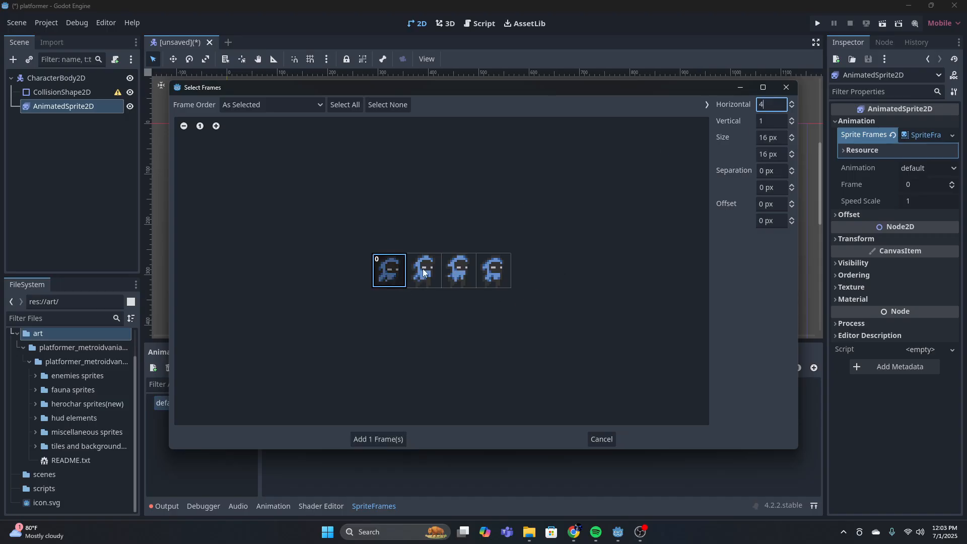
left_click(424, 272)
left_click(458, 272)
left_click(493, 272)
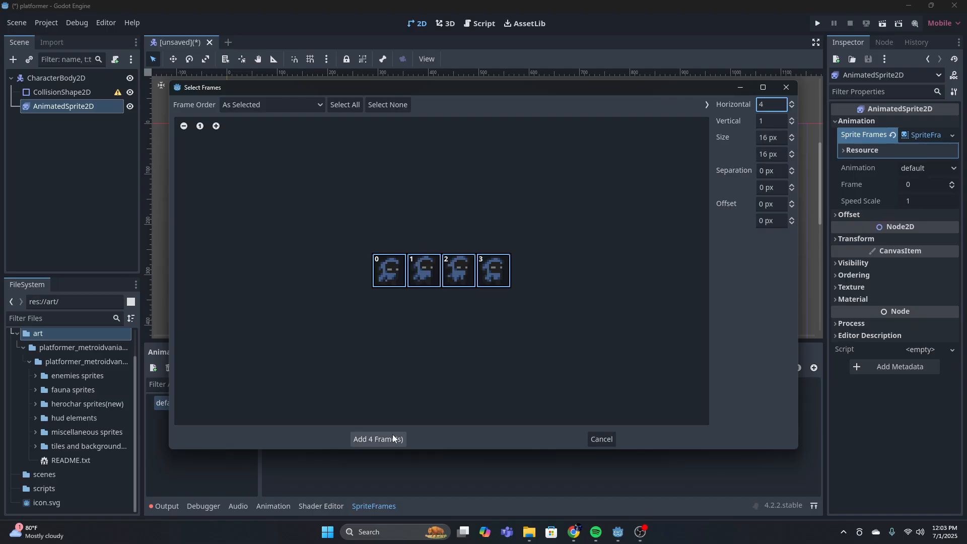
left_click(378, 438)
Play the default animation on the sprite to preview it, and stop it
scroll(191, 108, "up", 5)
scroll(295, 150, "up", 4)
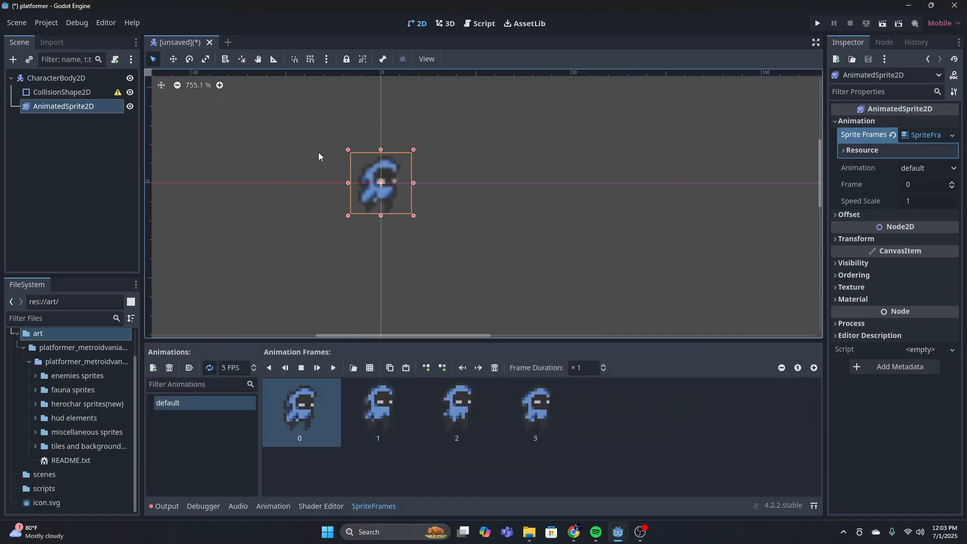
left_click(333, 368)
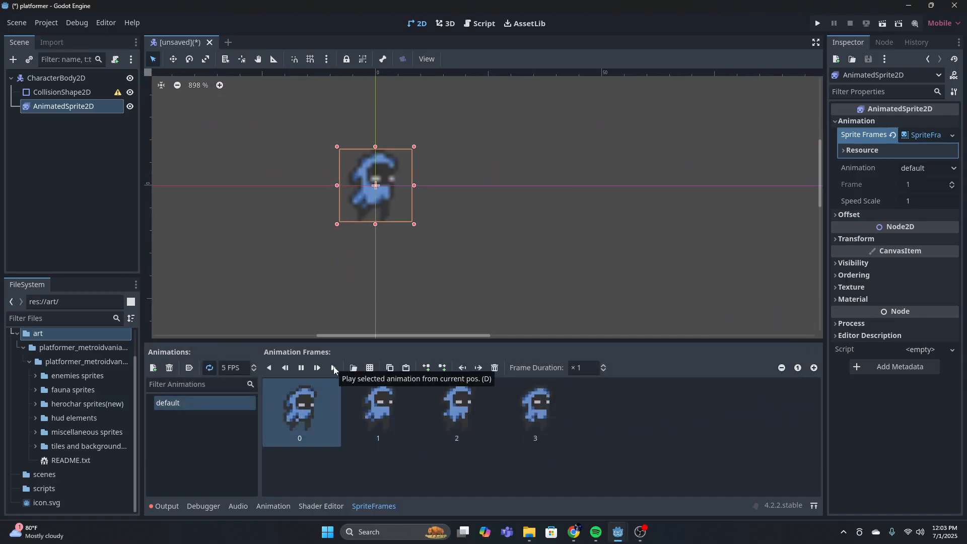
left_click(301, 369)
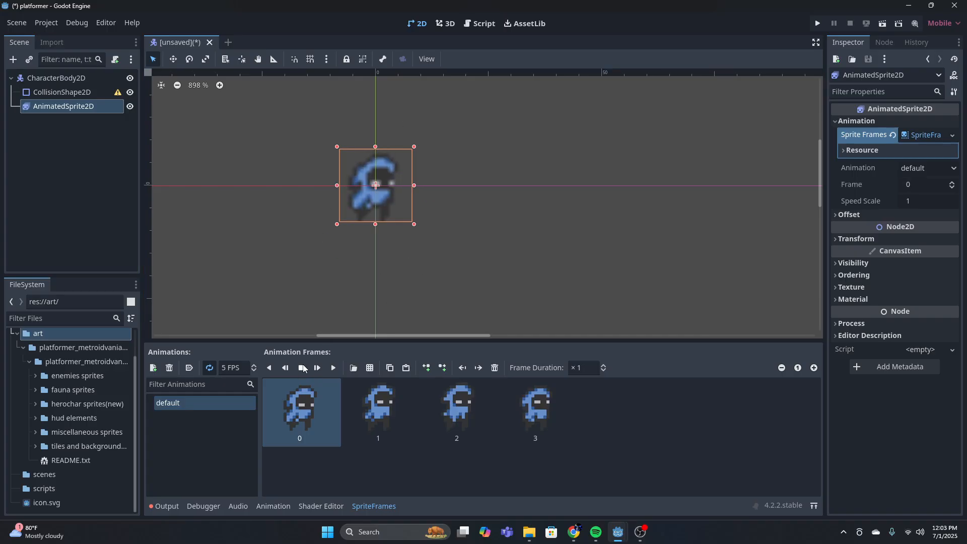
Set the project's default canvas texture filter to Nearest
left_click(50, 26)
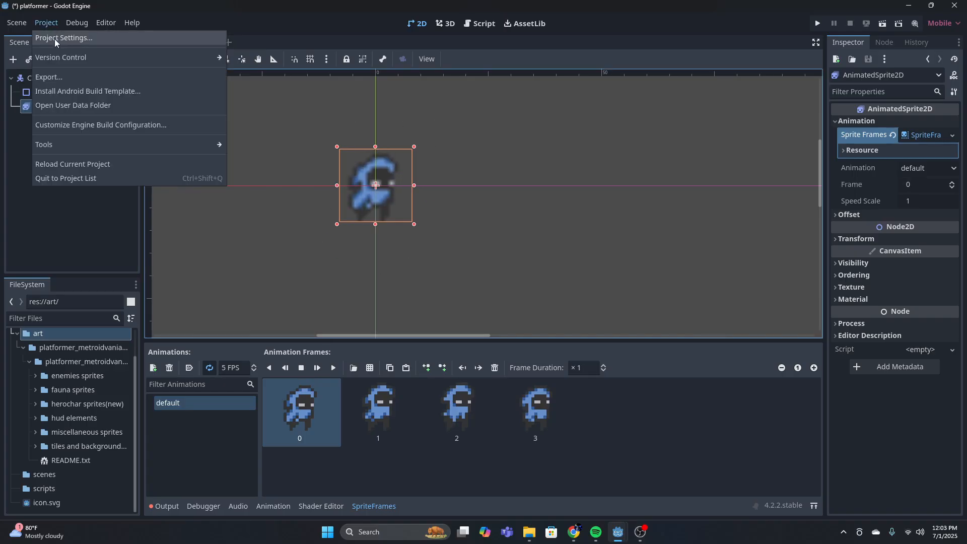
left_click(54, 38)
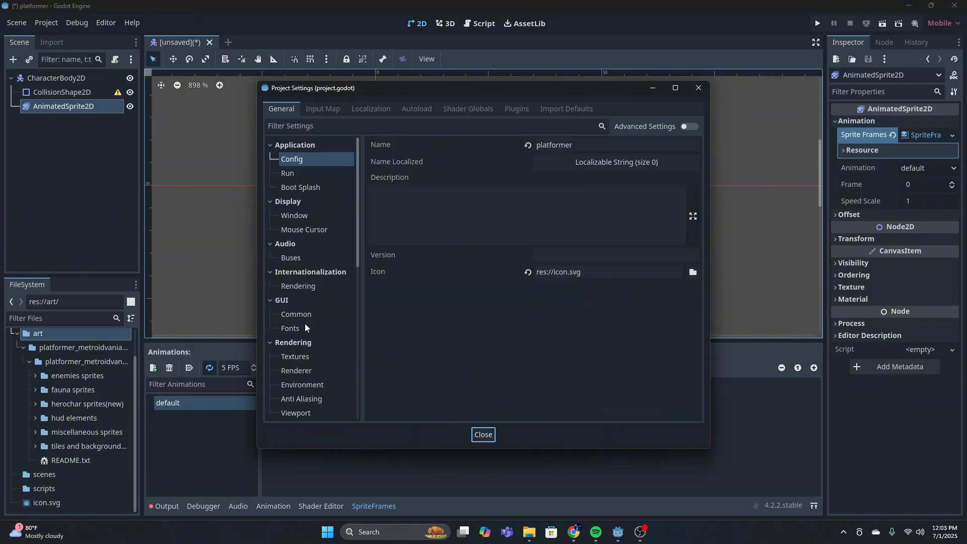
left_click(302, 356)
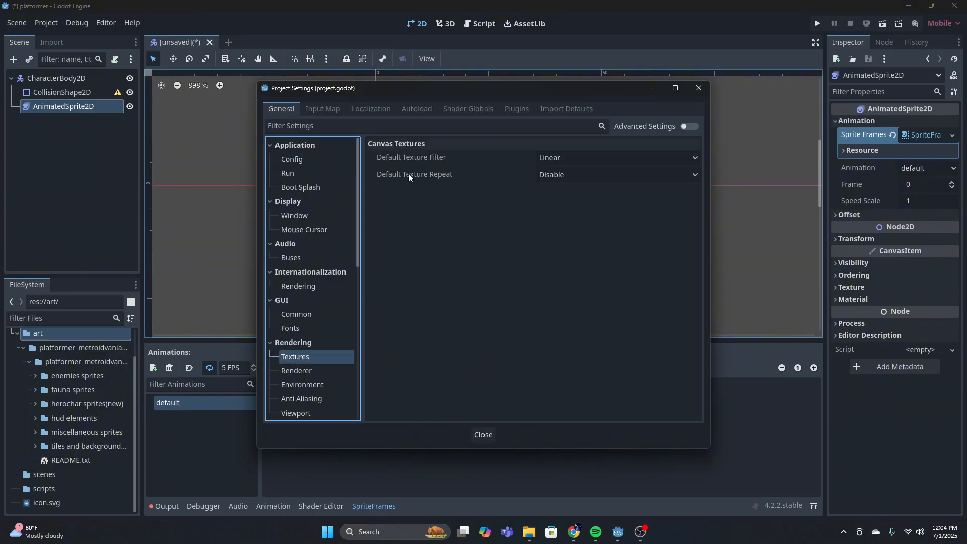
left_click(591, 157)
left_click(579, 173)
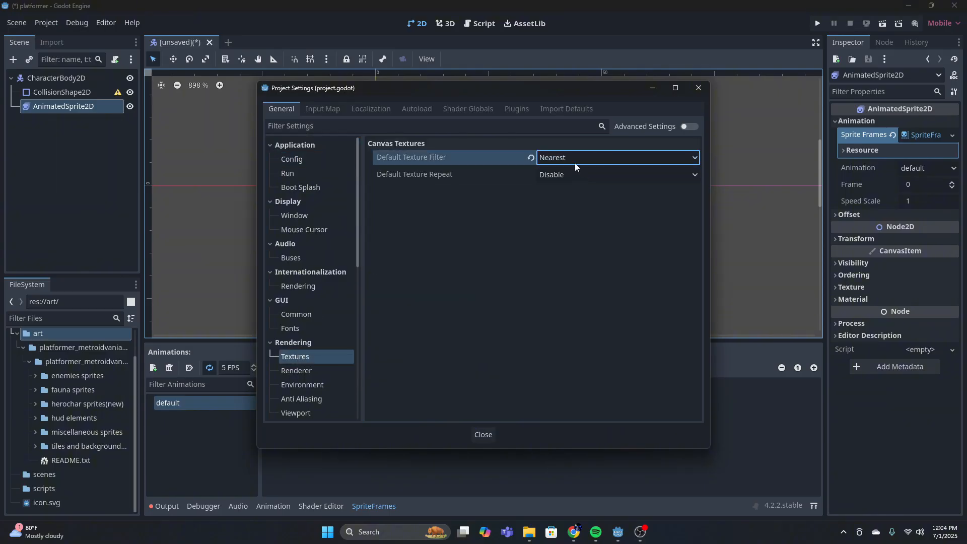
left_click(484, 434)
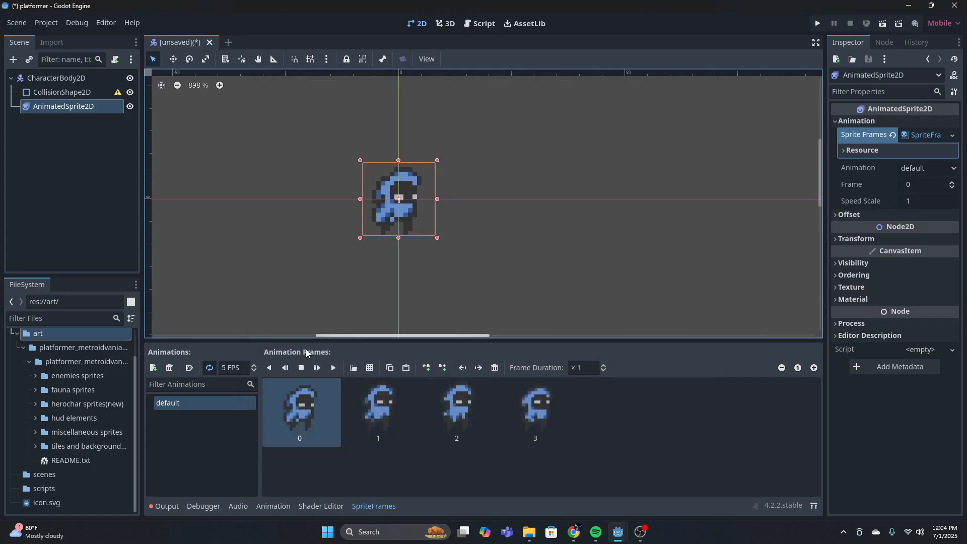
Preview the default animation again, and move the animated sprite up so its feet rest on the horizontal origin axis
left_click(332, 368)
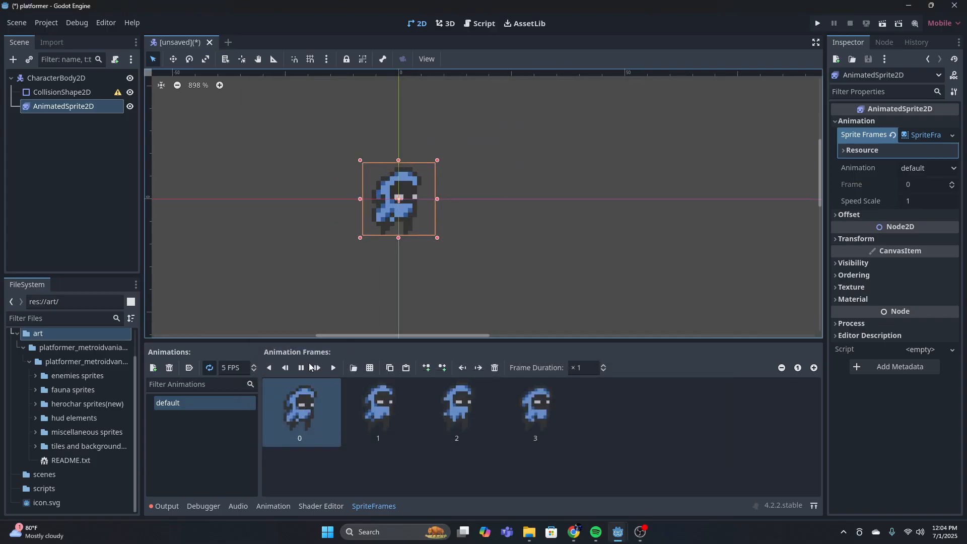
left_click(301, 368)
left_click(89, 93)
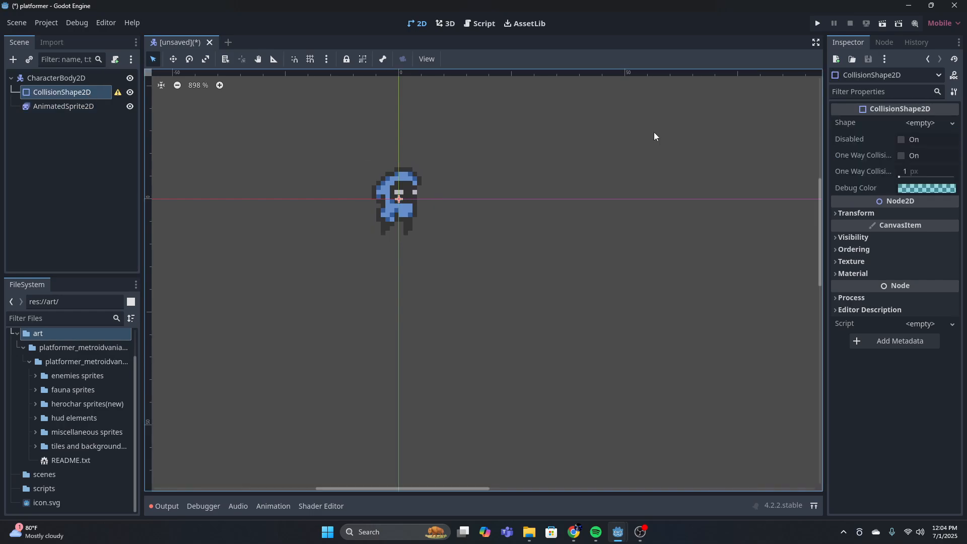
left_click_drag(427, 190, 430, 155)
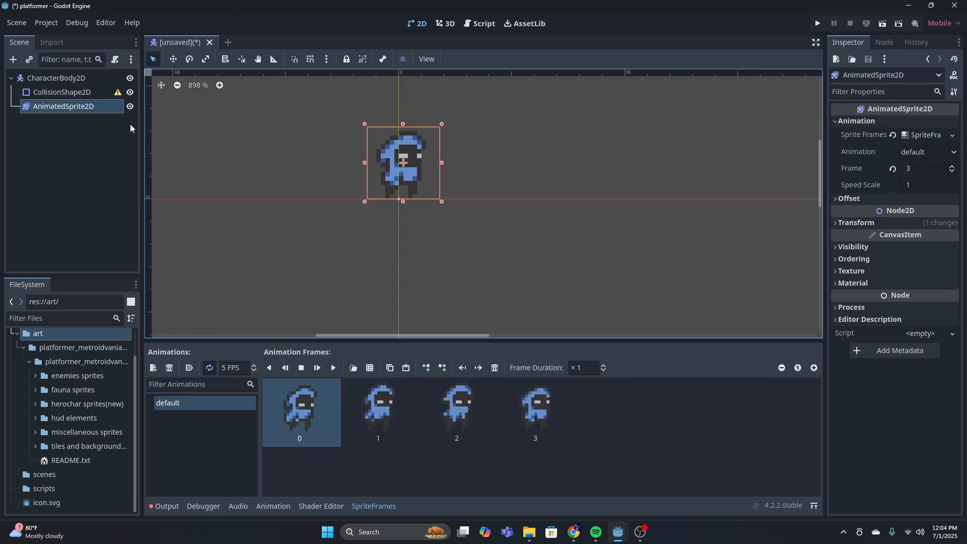
Assign a new CapsuleShape2D as the shape of the CollisionShape2D node
left_click(74, 93)
left_click(925, 124)
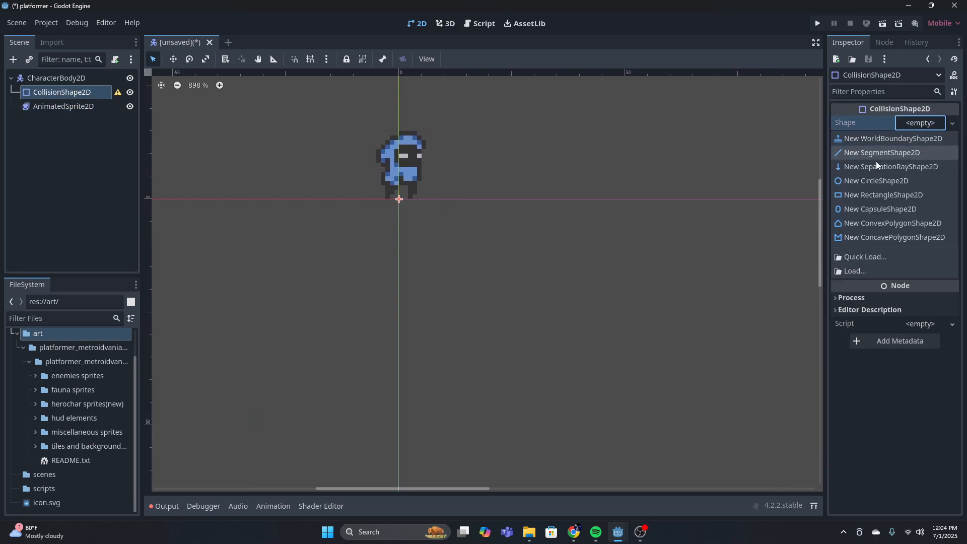
left_click(871, 206)
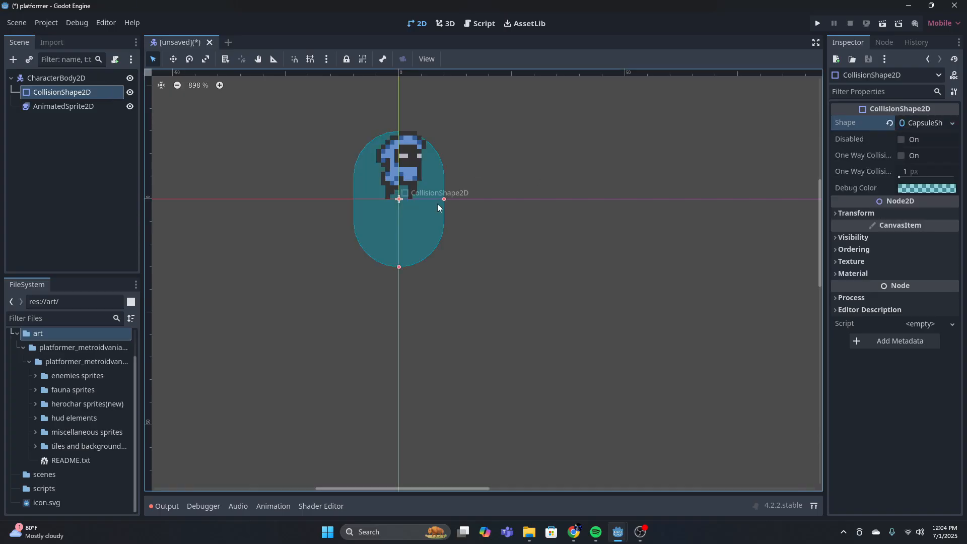
scroll(455, 200, "up", 3)
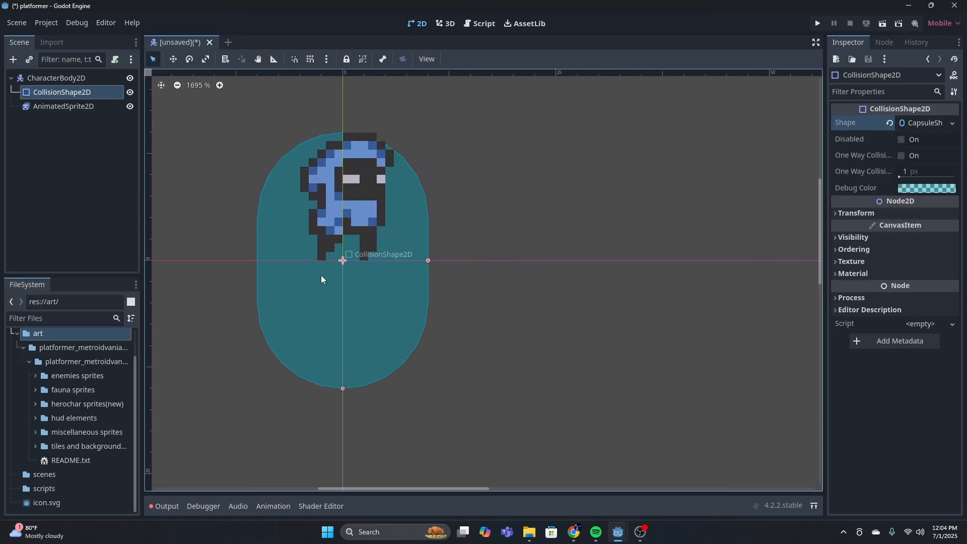
Move the collision capsule up 8 px over the character, narrow it to roughly body width, and shorten it to about the sprite's height
left_click_drag(343, 388, 337, 281)
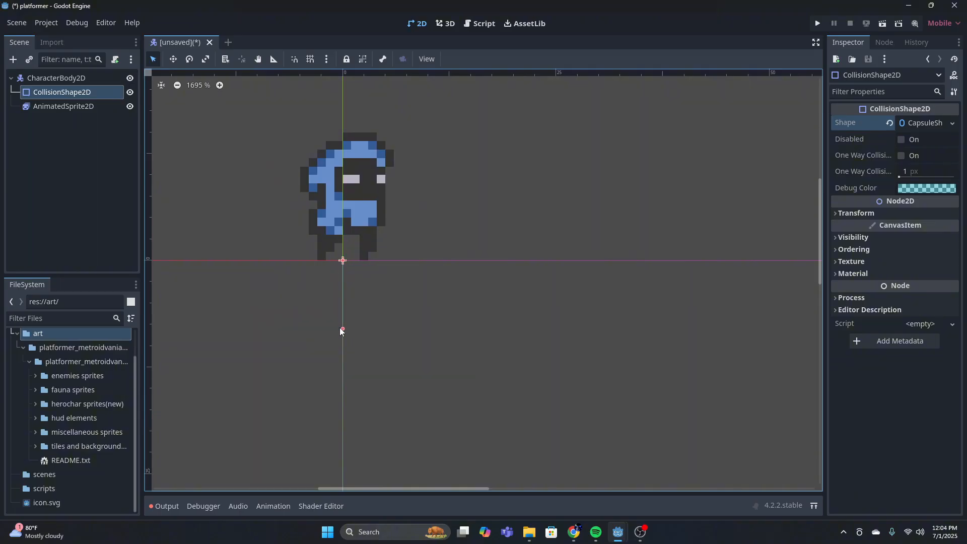
key("ctrl+z")
left_click_drag(344, 262, 346, 197)
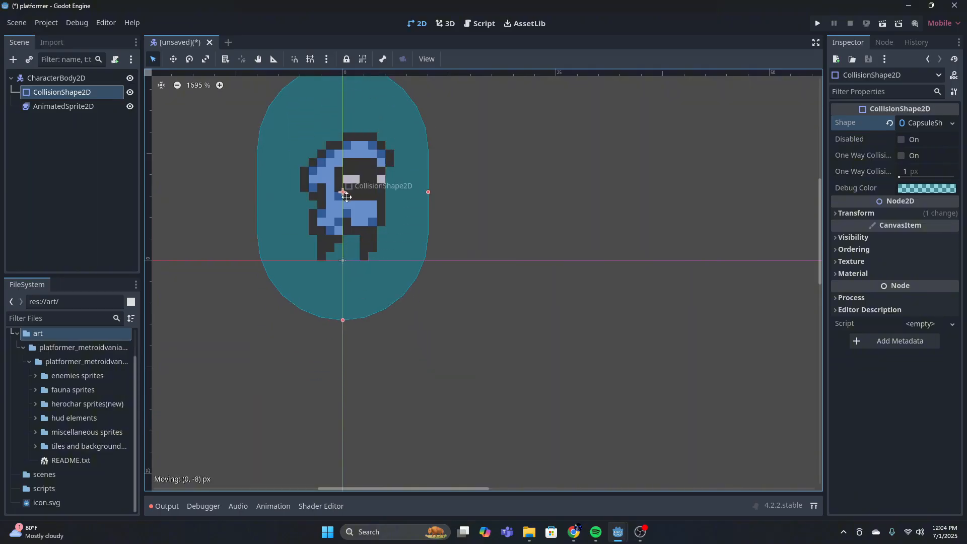
left_click_drag(428, 192, 376, 192)
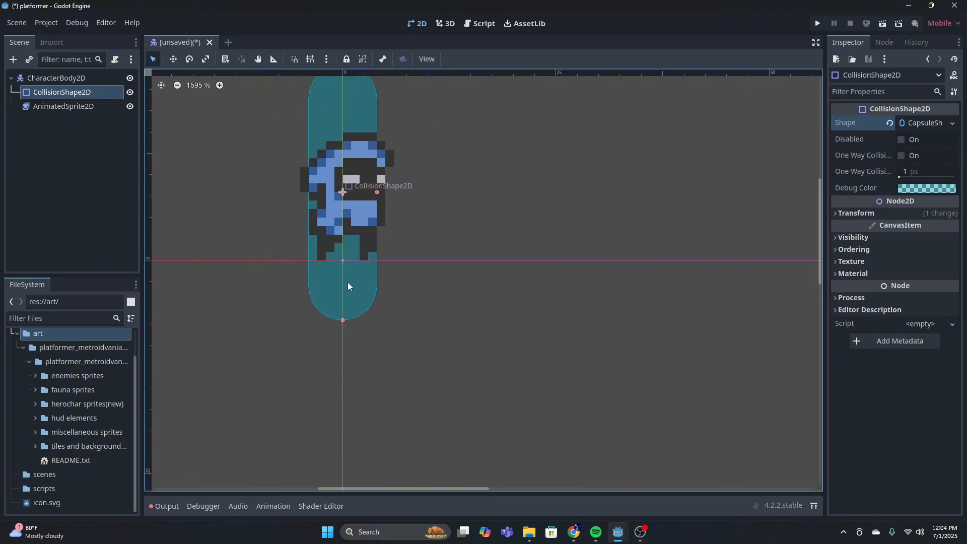
left_click_drag(342, 320, 343, 252)
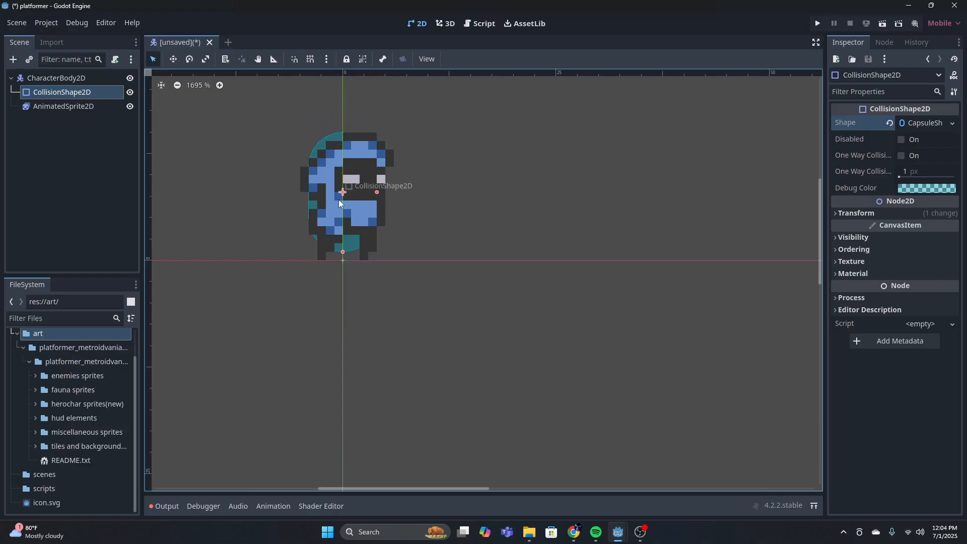
Set the Z Index of the CollisionShape2D node to 1 so the capsule draws above the sprite
left_click(370, 196)
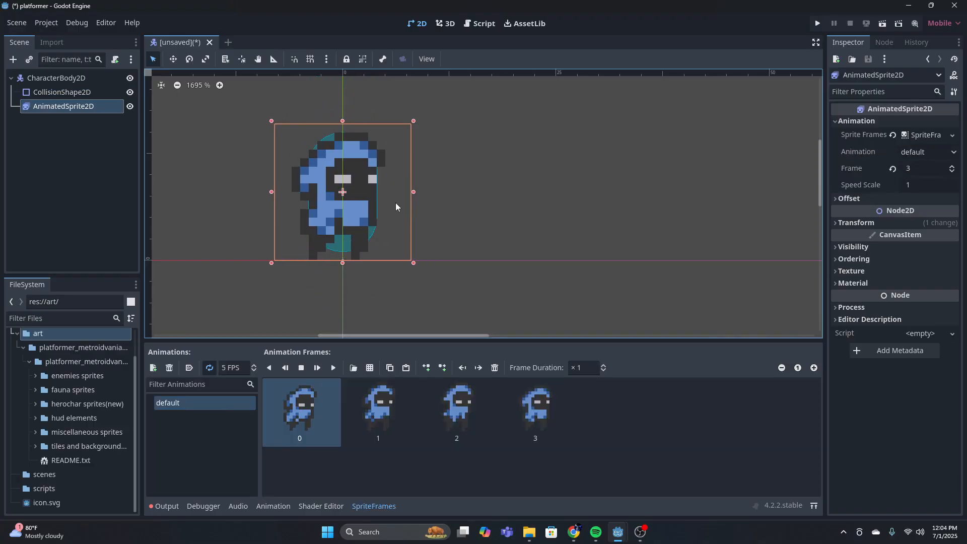
left_click(73, 93)
left_click(853, 249)
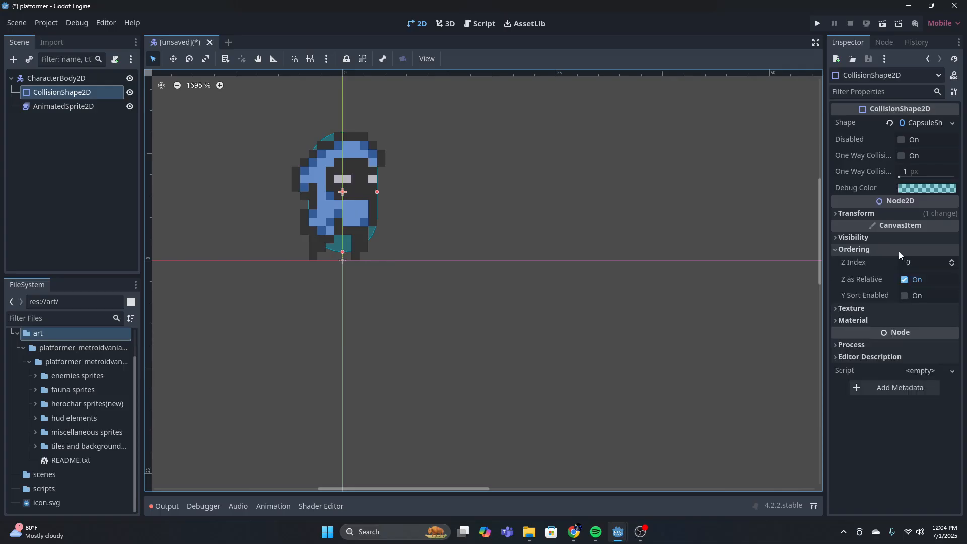
left_click(951, 260)
Narrow the collision capsule further and move it down so its lower end sits on the horizontal origin axis
mouse_move(356, 190)
left_mouse_down()
mouse_move(344, 196)
mouse_move(351, 151)
mouse_move(358, 194)
mouse_move(342, 186)
mouse_move(377, 192)
mouse_move(368, 200)
left_mouse_up()
left_click(62, 92)
left_click(173, 60)
left_click(153, 61)
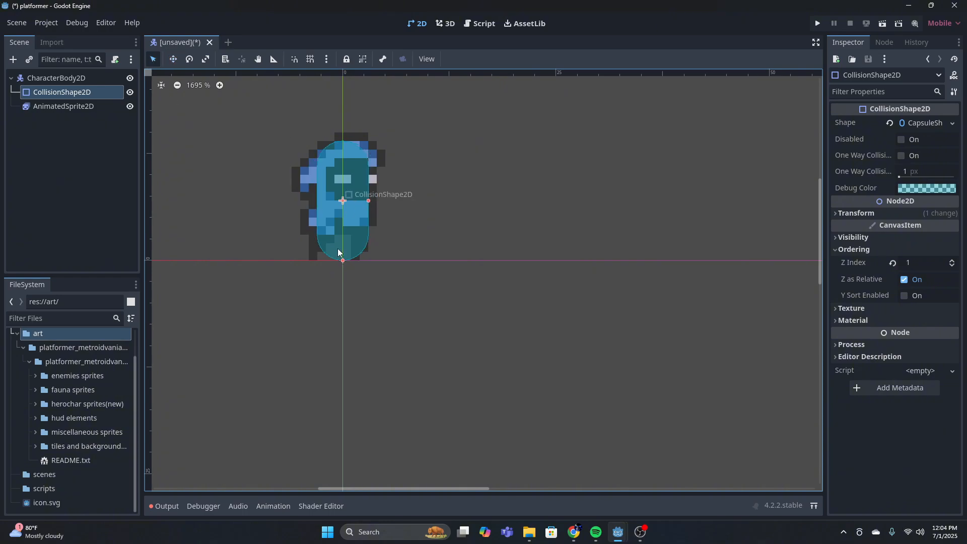
Shorten the collision capsule and lower it with the Move tool until it meets the horizontal origin axis at the character's feet
left_click_drag(343, 260, 343, 251)
left_click(343, 201)
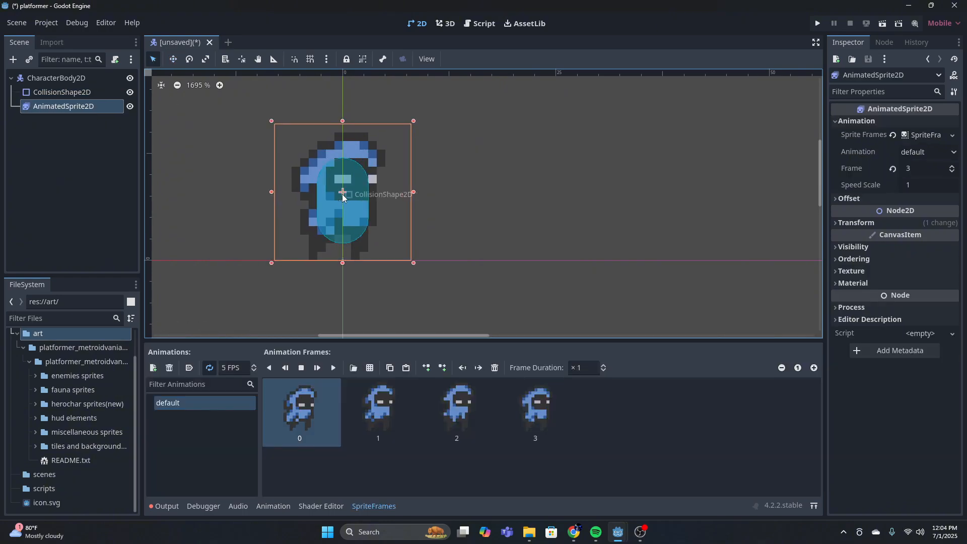
left_click(340, 196)
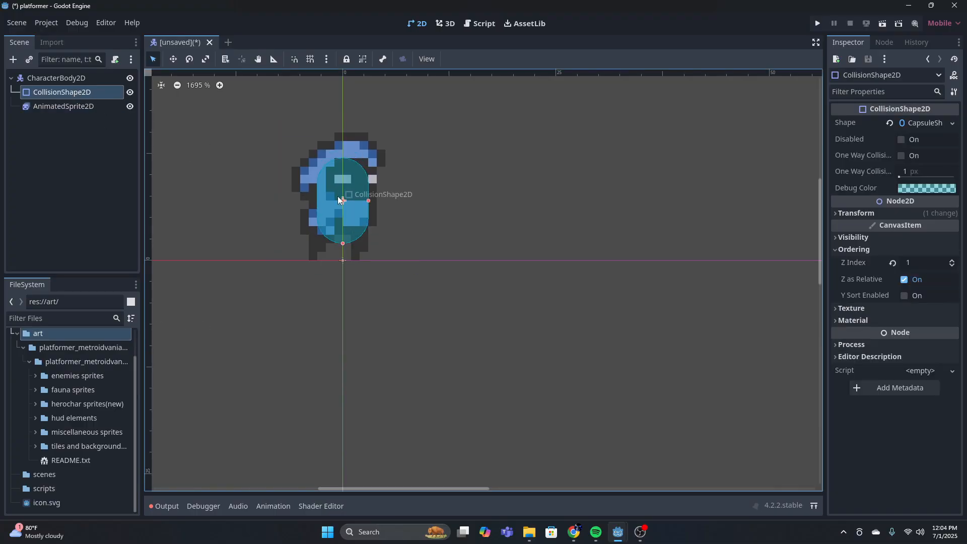
left_click_drag(337, 195, 345, 201)
left_click(61, 92)
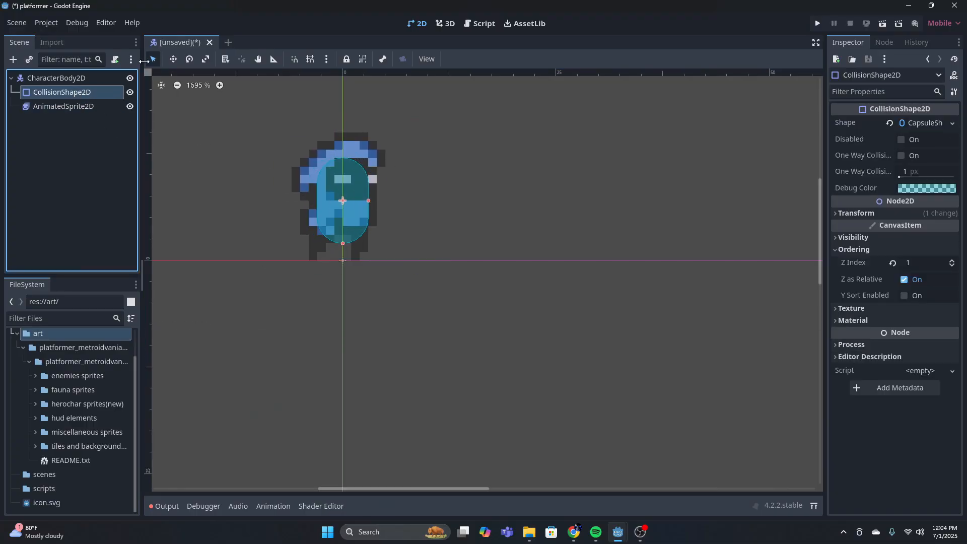
left_click(174, 60)
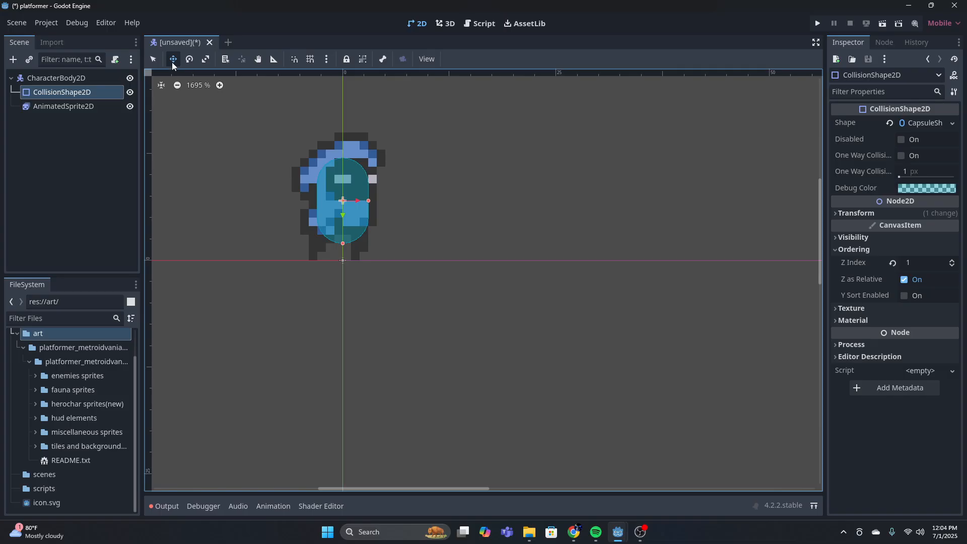
left_click_drag(342, 198, 342, 212)
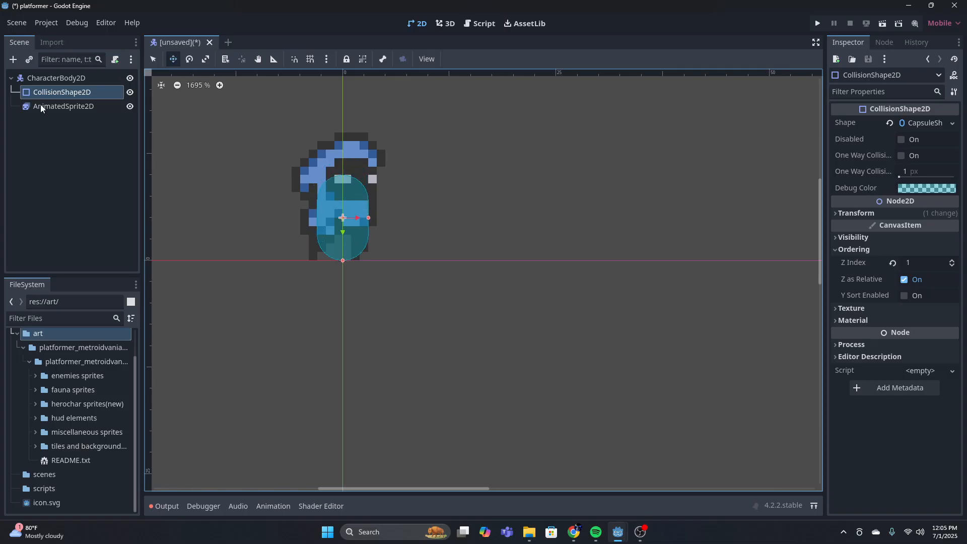
Rename the default animation of the AnimatedSprite2D node to idle
left_click(55, 78)
left_click(73, 106)
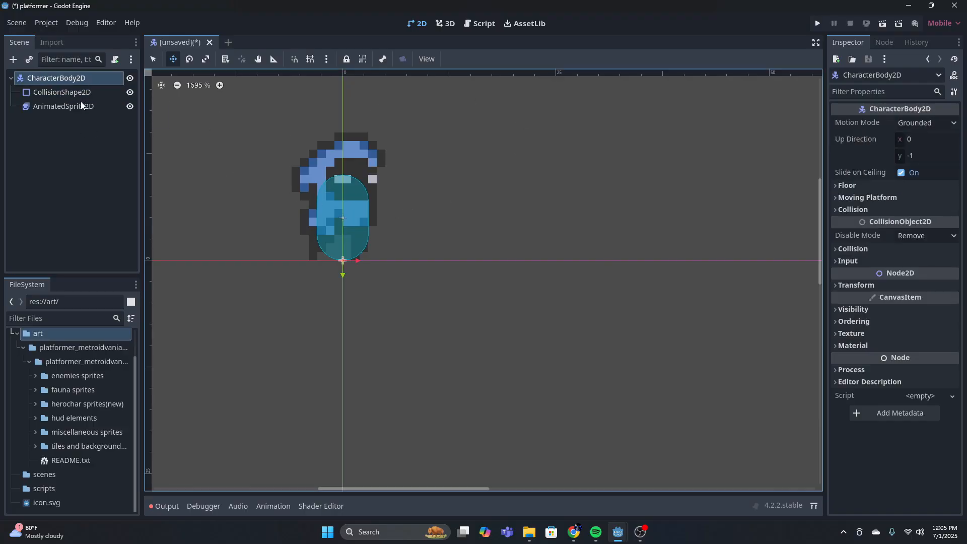
left_click(196, 404)
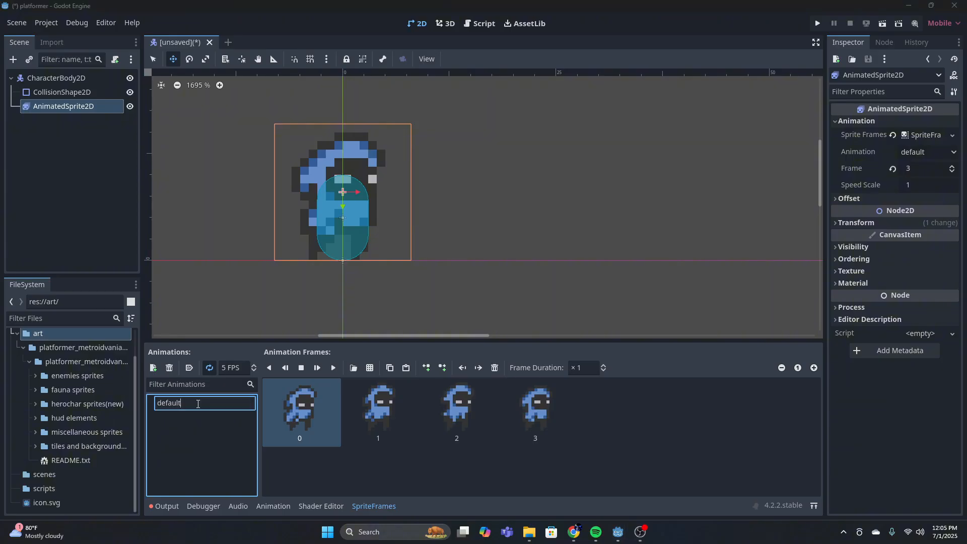
key("BackSpace")
key("BackSpace")
key("BackSpace")
key("BackSpace")
key("BackSpace")
key("BackSpace")
type("idle")
key("Return")
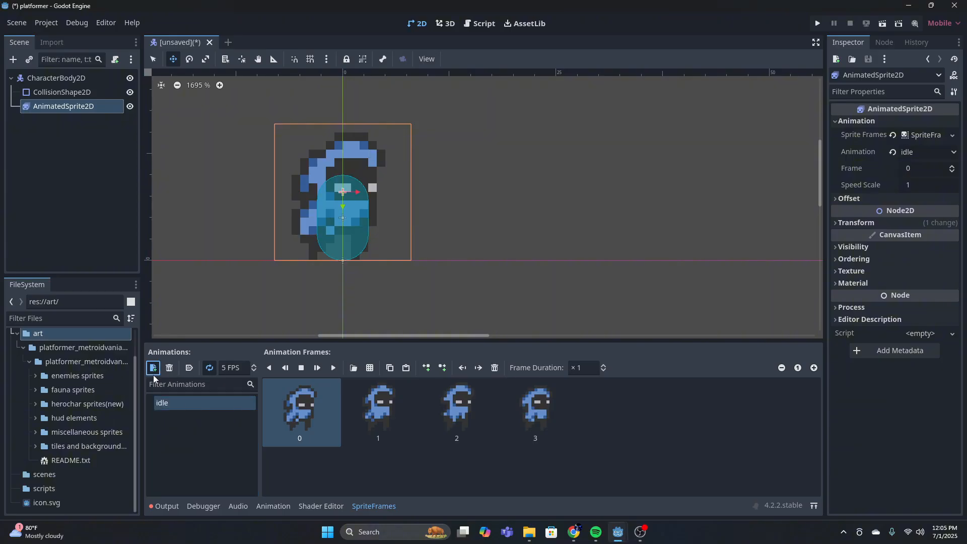
Add a new animation named run to the sprite frames
left_click(154, 368)
left_click(200, 417)
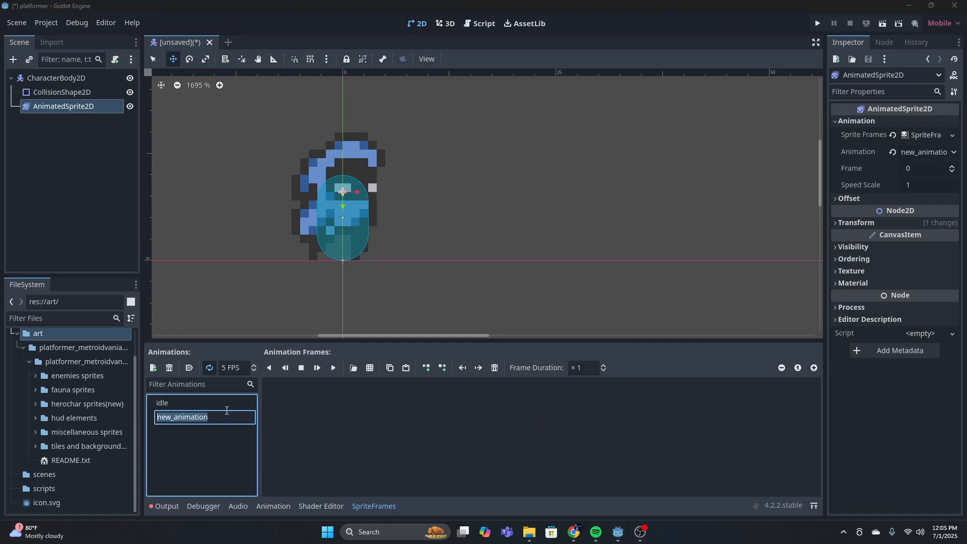
type("run")
key("Return")
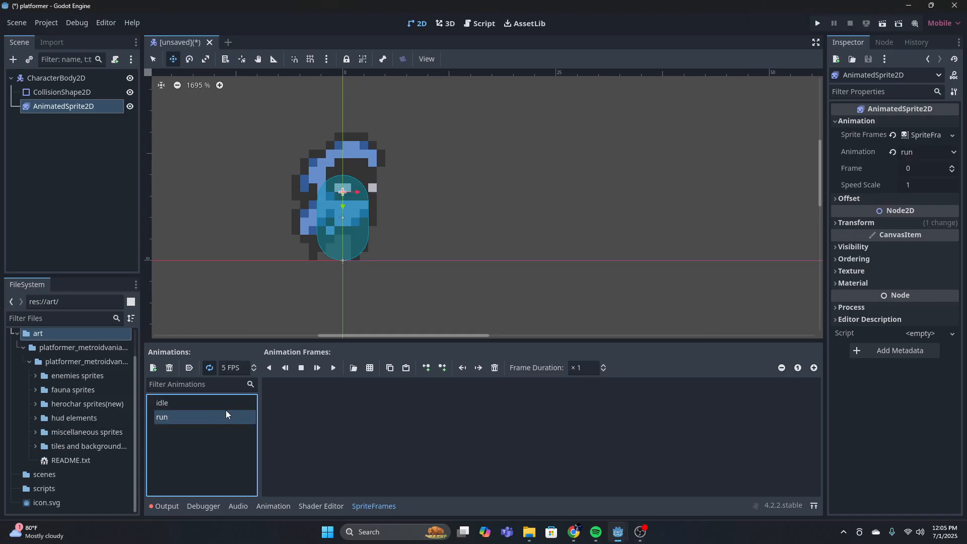
Add the six running frames from the second row of the herochar spritesheet's 8 by 15 grid to the run animation
left_click(370, 368)
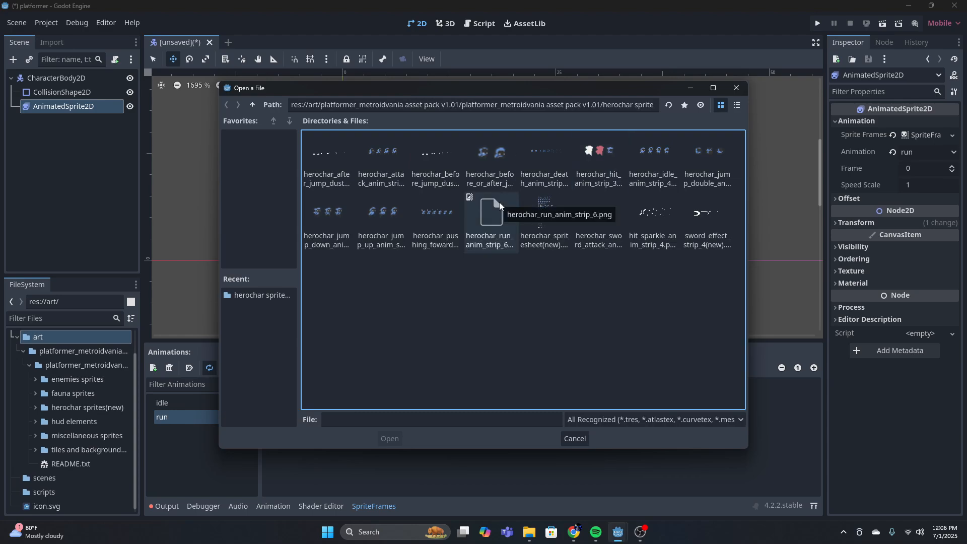
double_click(542, 209)
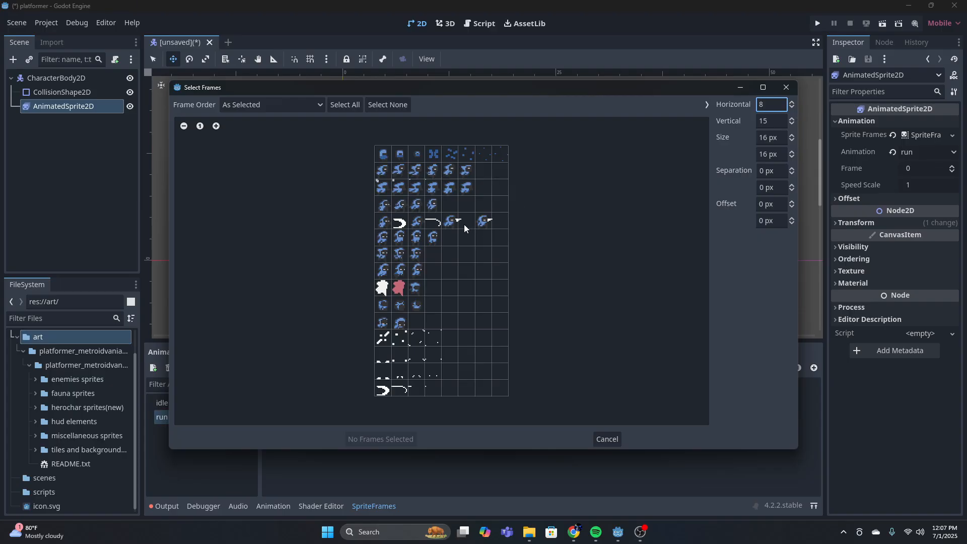
left_click(391, 173)
left_click_drag(393, 174, 464, 174)
left_click(382, 439)
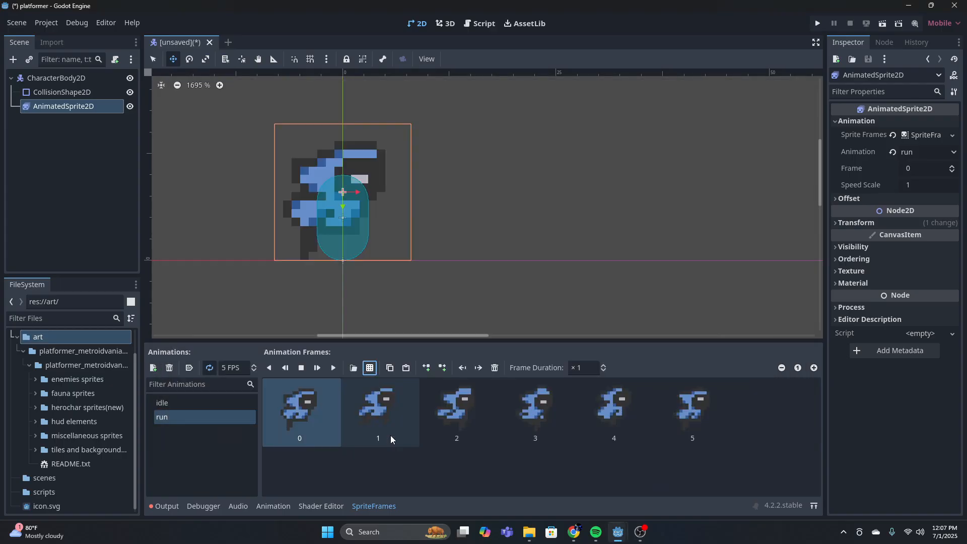
Play the run animation to preview it on the character
left_click(333, 368)
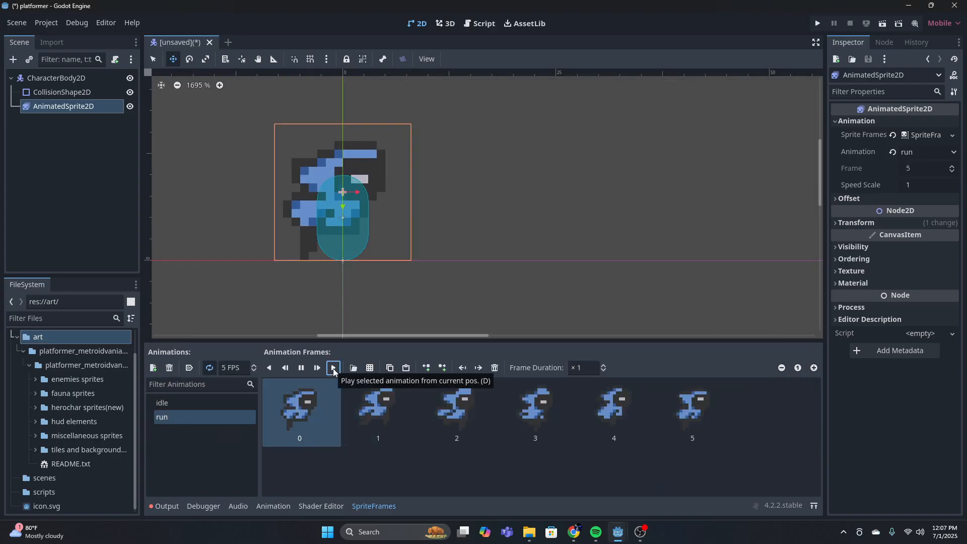
scroll(428, 213, "down", 2)
middle_click_drag(432, 227, 489, 245)
scroll(490, 245, "down", 2)
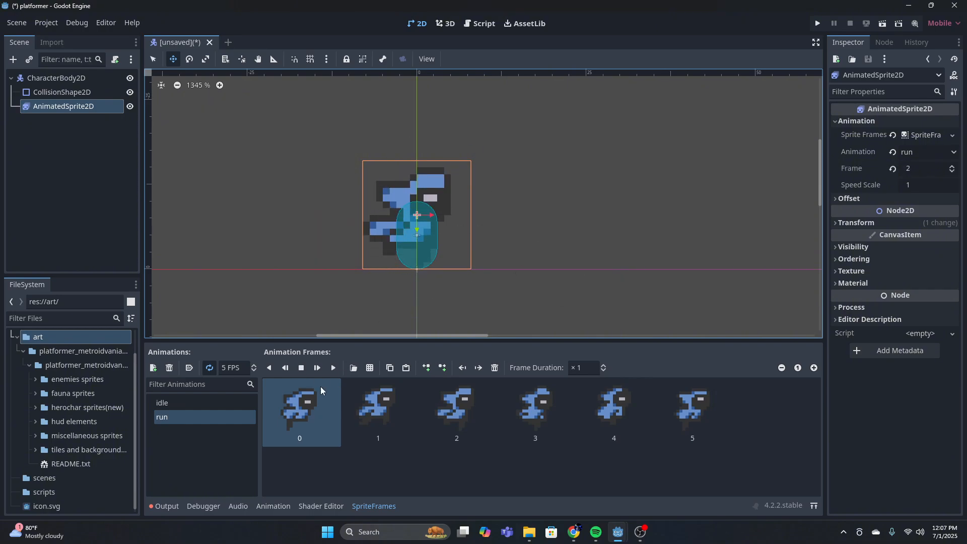
Set the run animation's speed to 10 FPS while it plays, and check the motion
left_click(322, 370)
left_click(227, 371)
key("BackSpace")
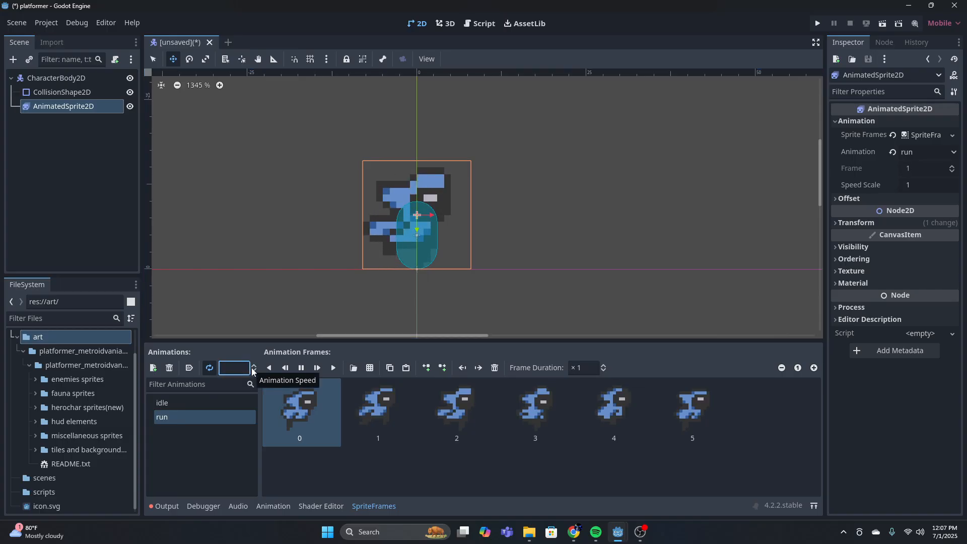
type("10")
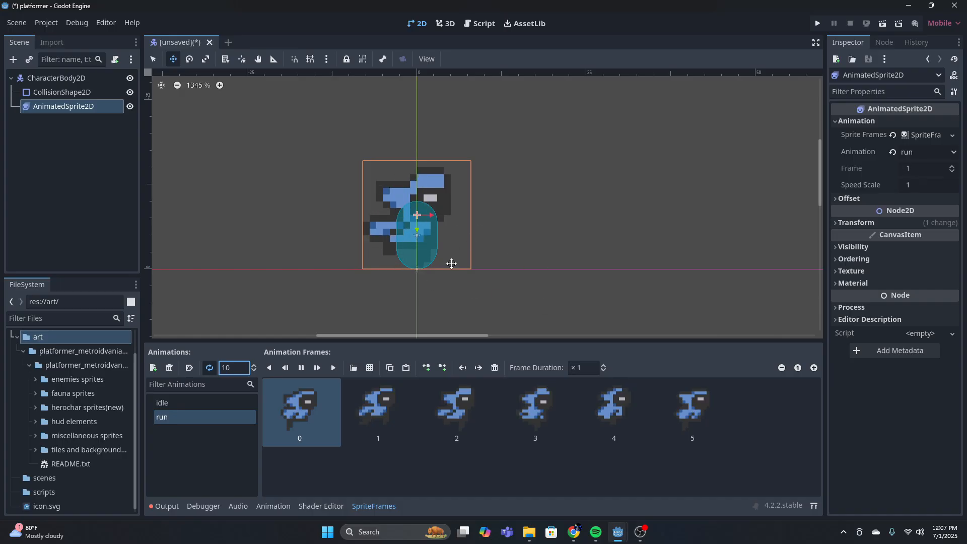
middle_click_drag(533, 240, 573, 245)
scroll(489, 253, "down", 2)
scroll(502, 252, "up", 3)
scroll(507, 250, "down", 1)
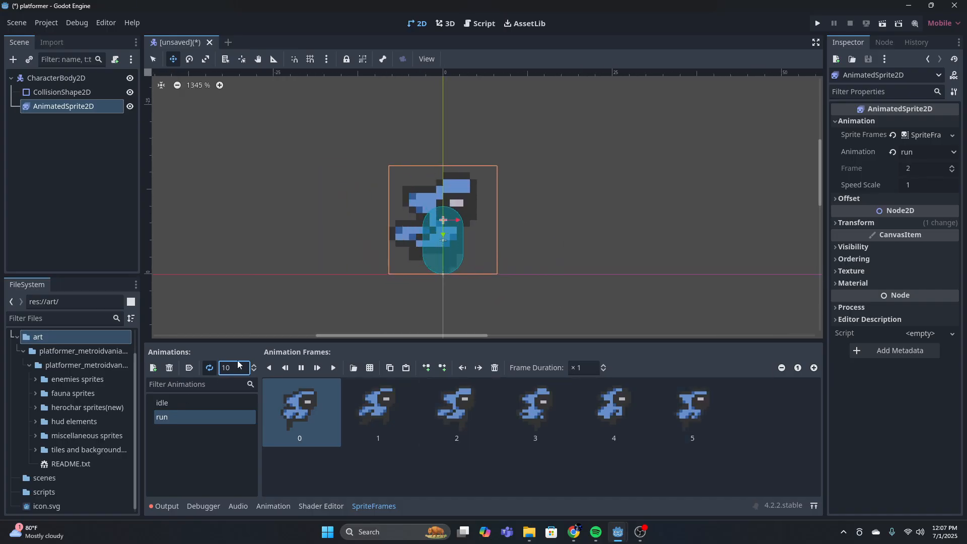
Set the idle animation's speed to 7 FPS, and compare it with the run animation
left_click(190, 403)
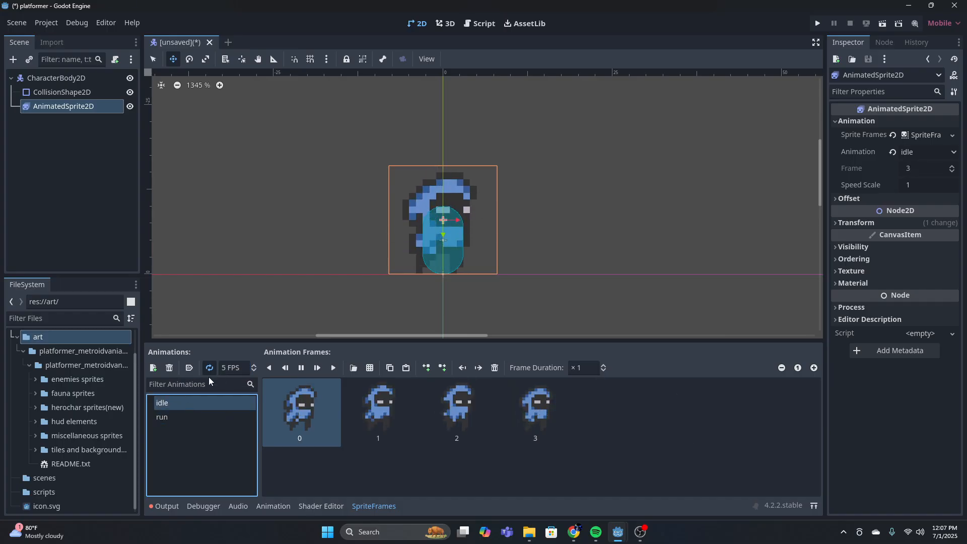
left_click(232, 368)
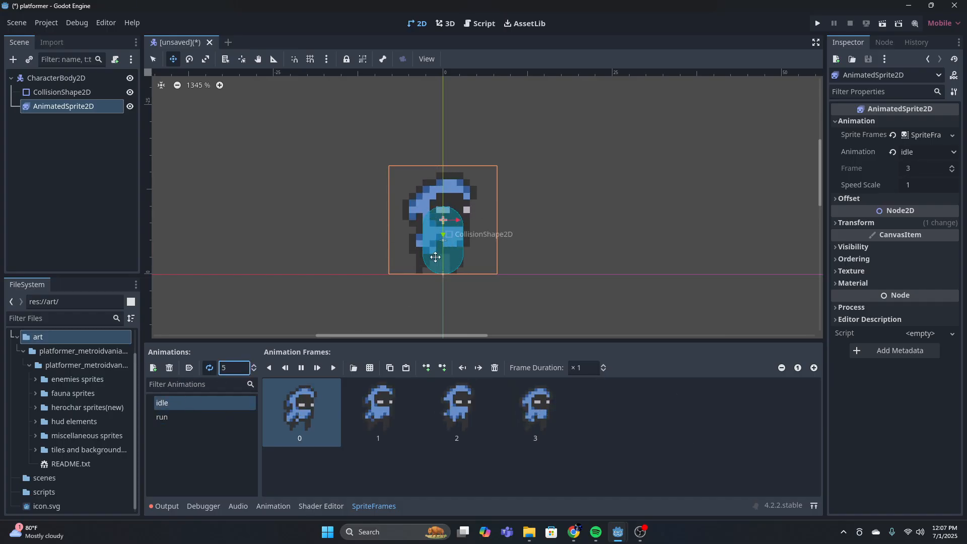
key("BackSpace")
type("7")
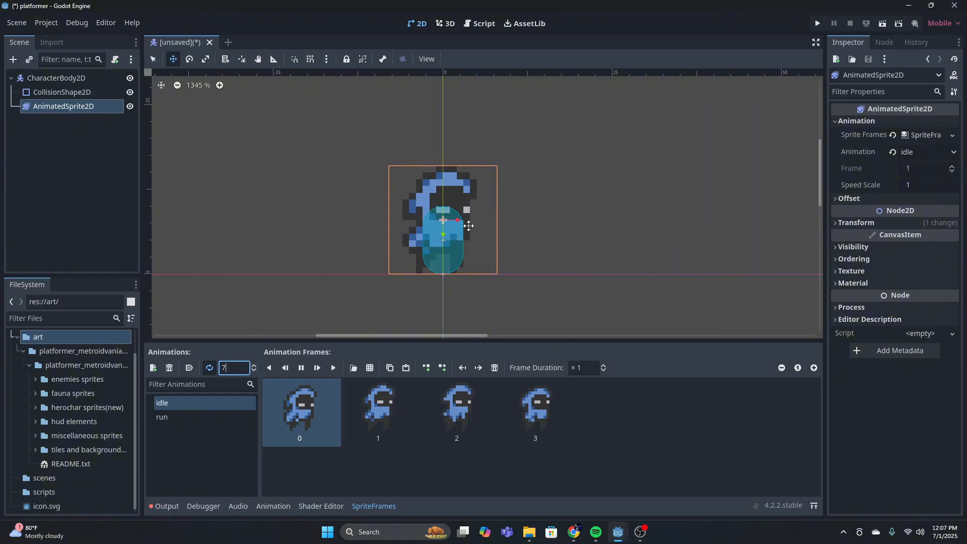
left_click(181, 403)
left_click(177, 416)
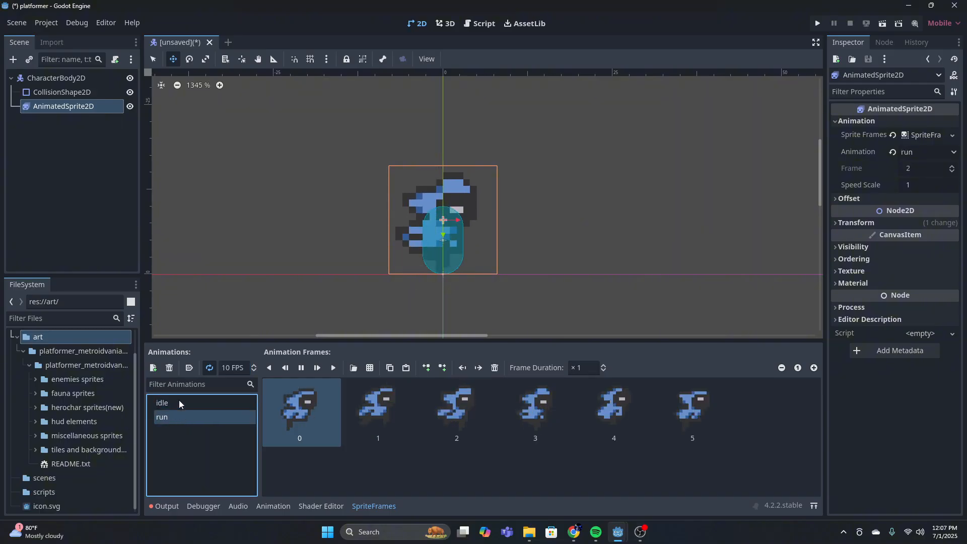
Add a new animation named death to the sprite frames
left_click(156, 368)
left_click(185, 432)
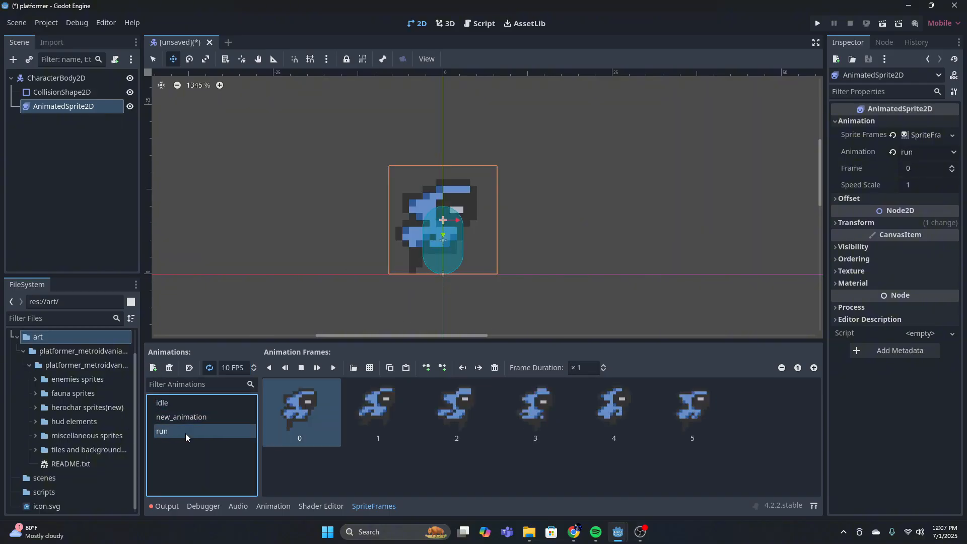
left_click(186, 418)
left_click(191, 418)
key("BackSpace")
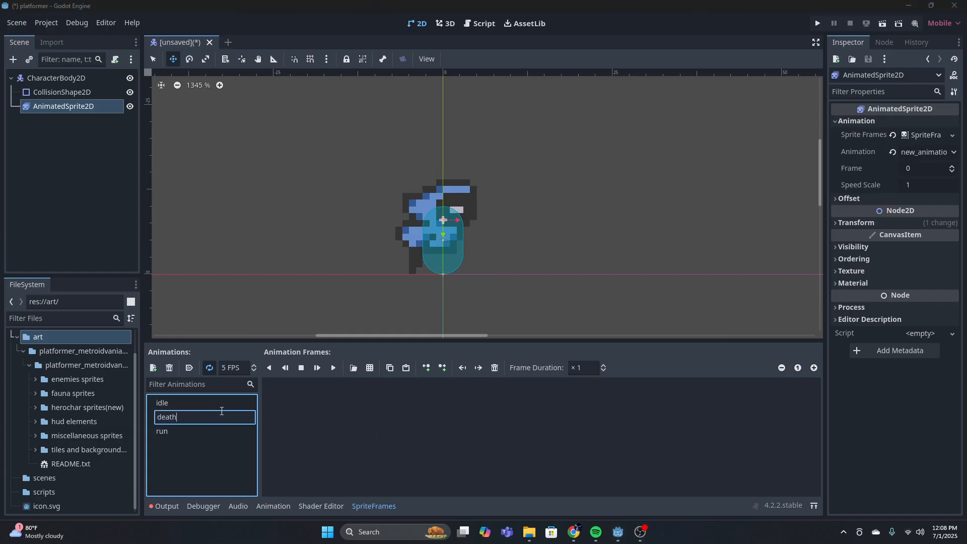
key("Return")
Add all eight frames of the herochar death sprite strip to the death animation, using an 8 horizontal by 1 vertical grid
left_click(353, 368)
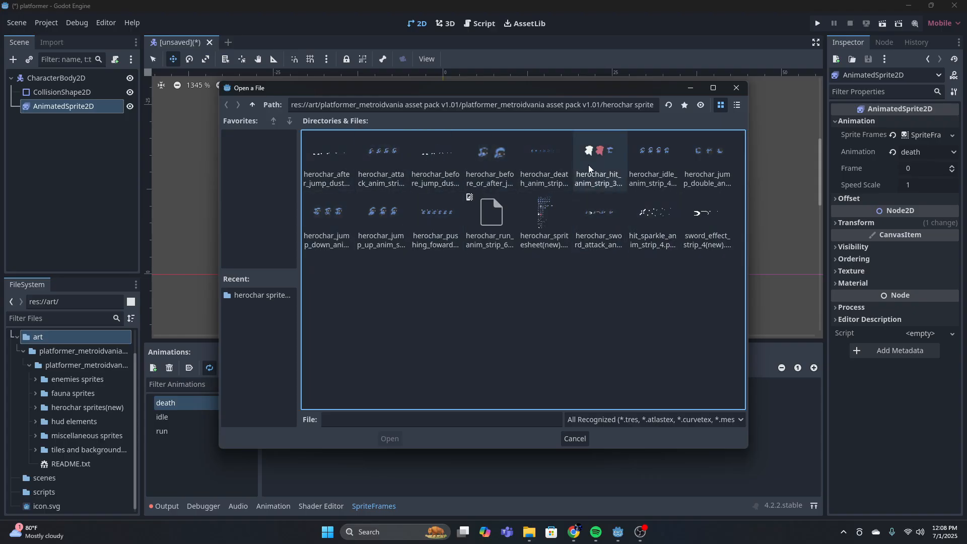
double_click(543, 159)
left_click(216, 126)
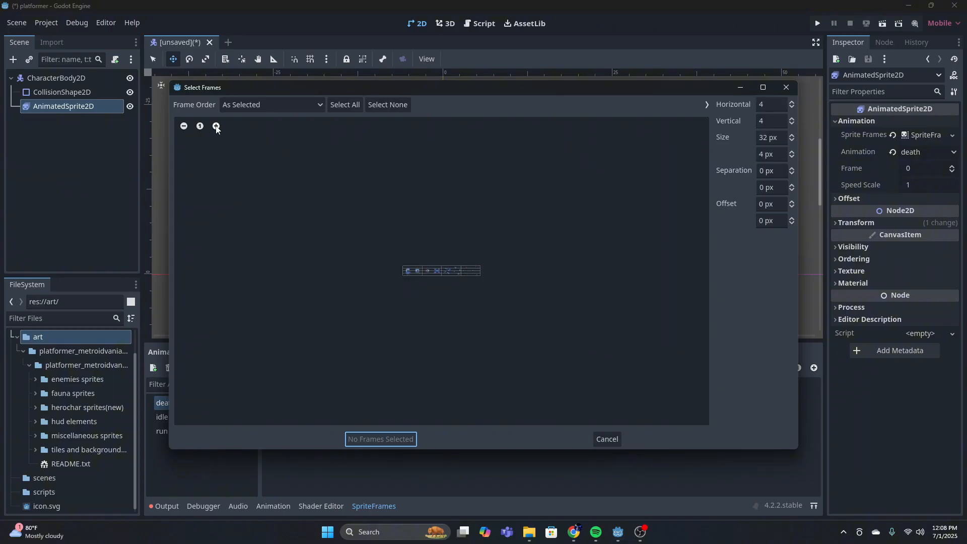
left_click(216, 126)
left_click(216, 126)
left_click(216, 126)
left_click(216, 126)
left_click(216, 126)
left_click(216, 126)
left_click(764, 121)
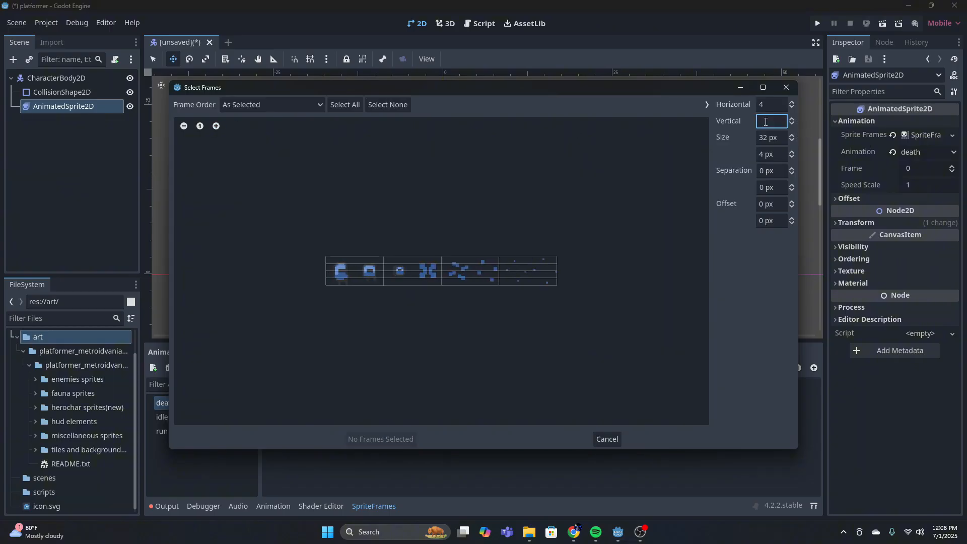
type("1")
left_click(778, 105)
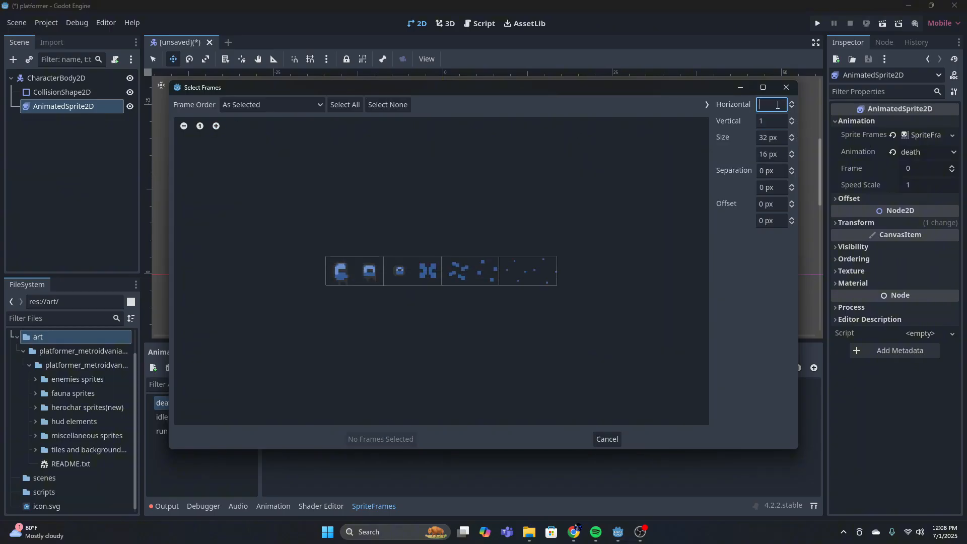
type("8")
left_click_drag(341, 272, 548, 274)
left_click(388, 438)
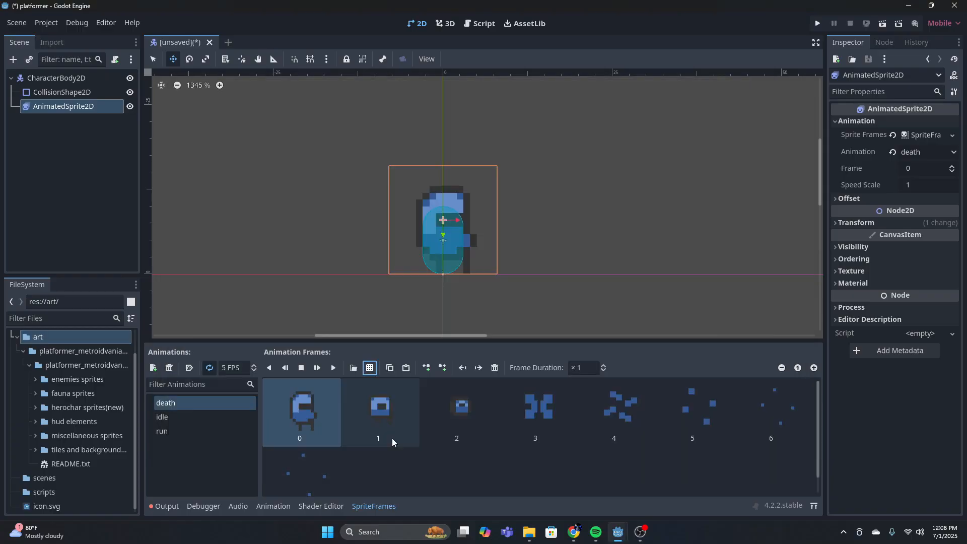
Preview the death animation, set its speed to 8 FPS, and play it again
left_click(334, 368)
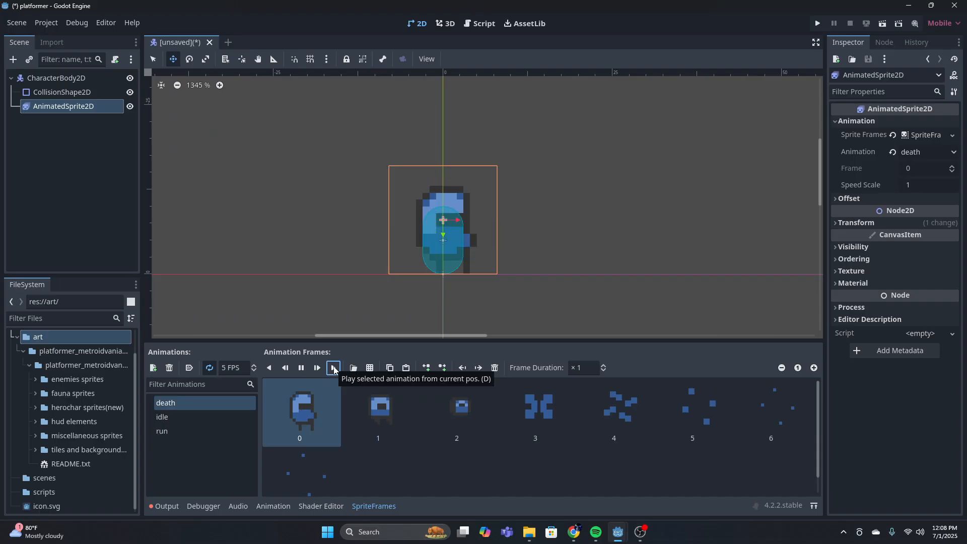
left_click(233, 368)
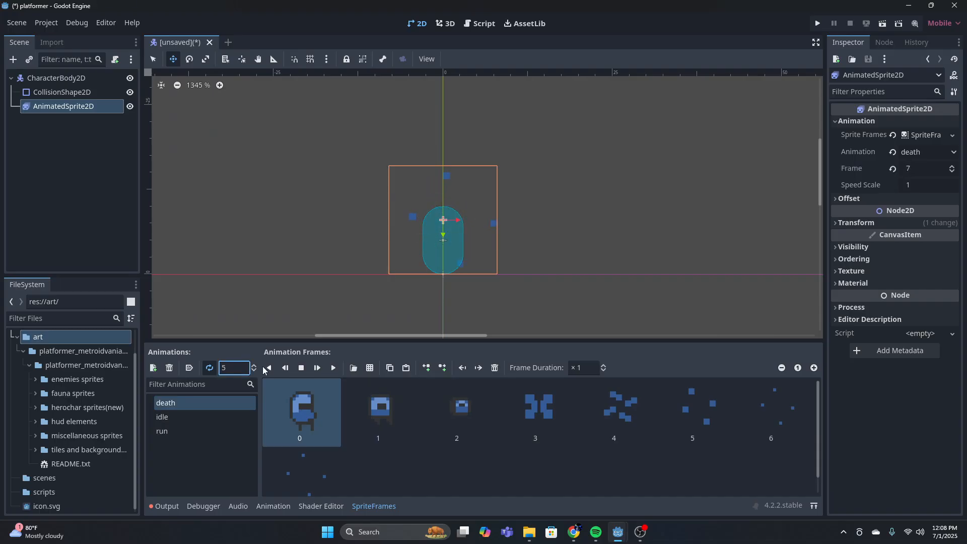
scroll(424, 414, "down", 1)
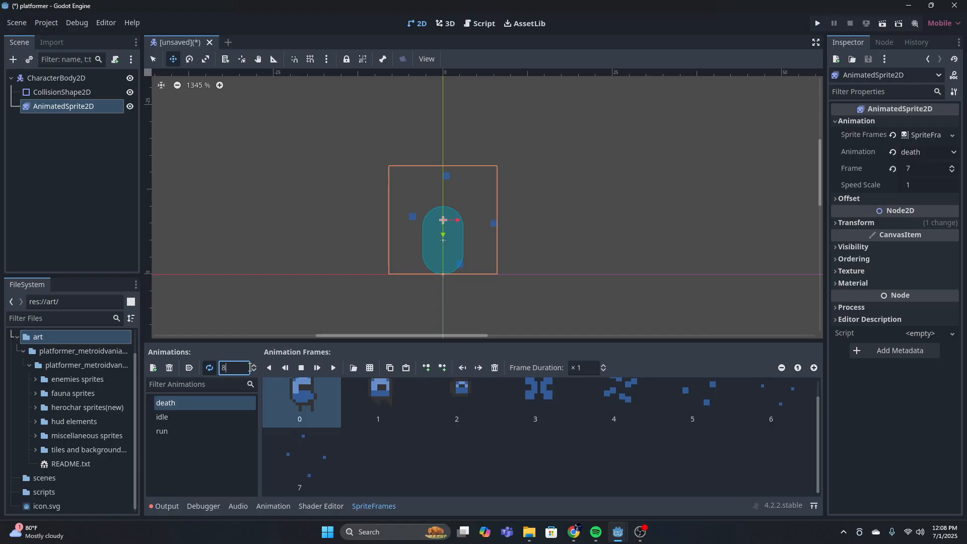
type("8")
left_click(334, 368)
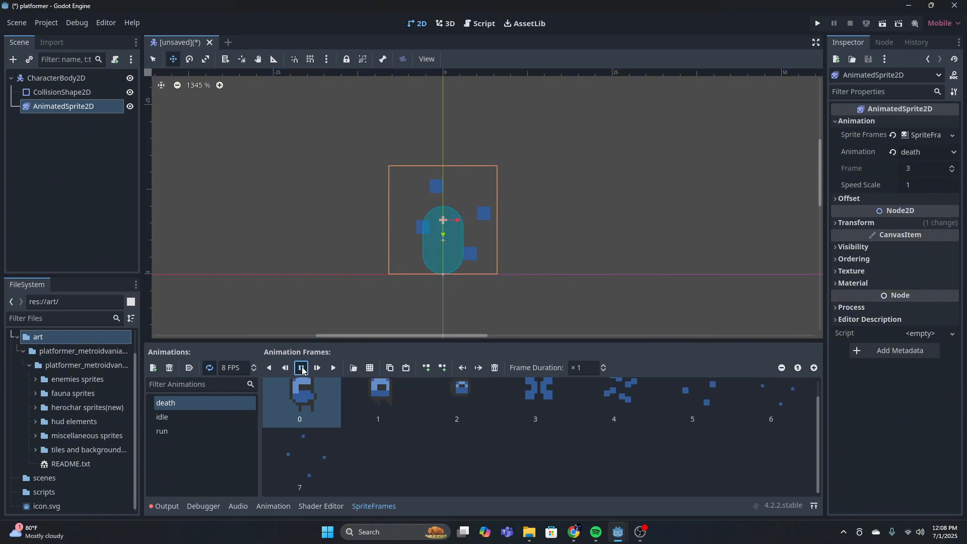
Look through the death, idle and run animations in turn to review their frames
scroll(616, 216, "down", 2)
middle_click_drag(617, 216, 562, 237)
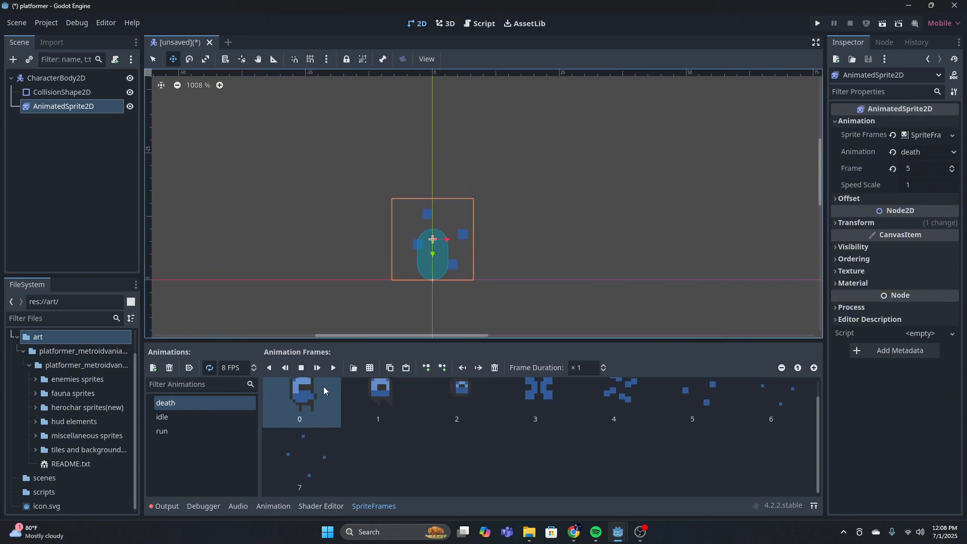
scroll(323, 389, "up", 1)
left_click(182, 417)
key("Down")
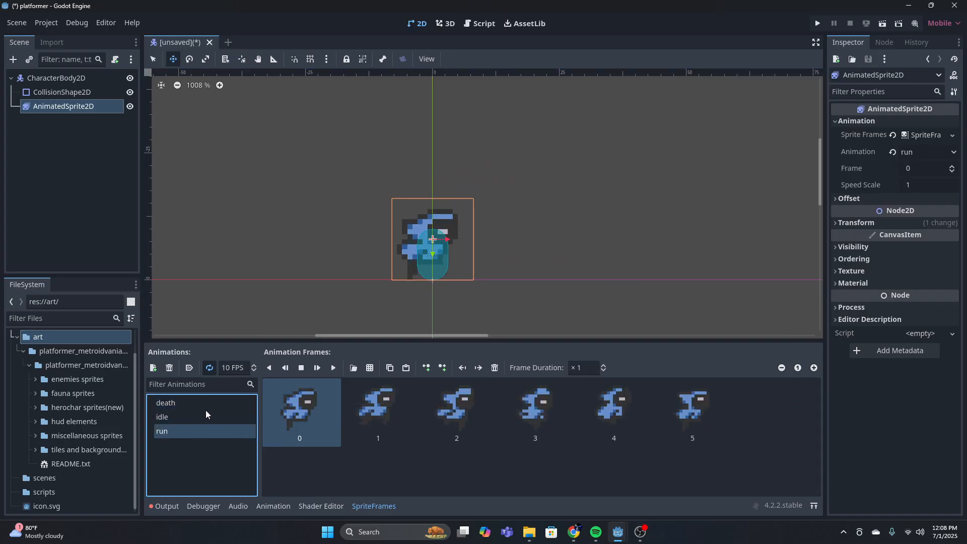
key("Up")
key("Up")
key("Down")
key("Down")
Add a new animation named jump to the sprite frames
left_click(153, 367)
double_click(213, 430)
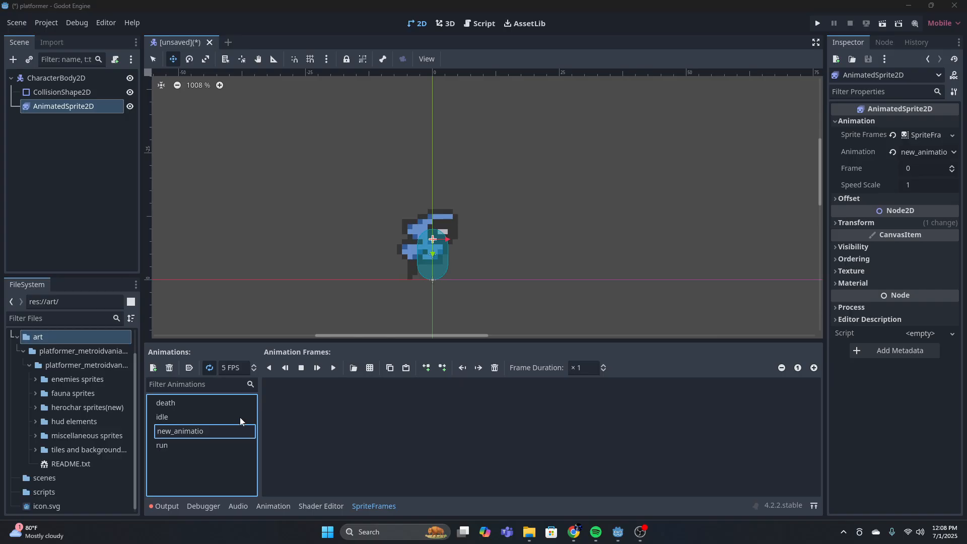
key("BackSpace")
key("BackSpace")
key("BackSpace")
key("BackSpace")
key("BackSpace")
key("BackSpace")
key("BackSpace")
key("BackSpace")
key("BackSpace")
key("BackSpace")
key("BackSpace")
key("BackSpace")
key("BackSpace")
type("u")
key("BackSpace")
type("jump")
key("Return")
left_click(370, 367)
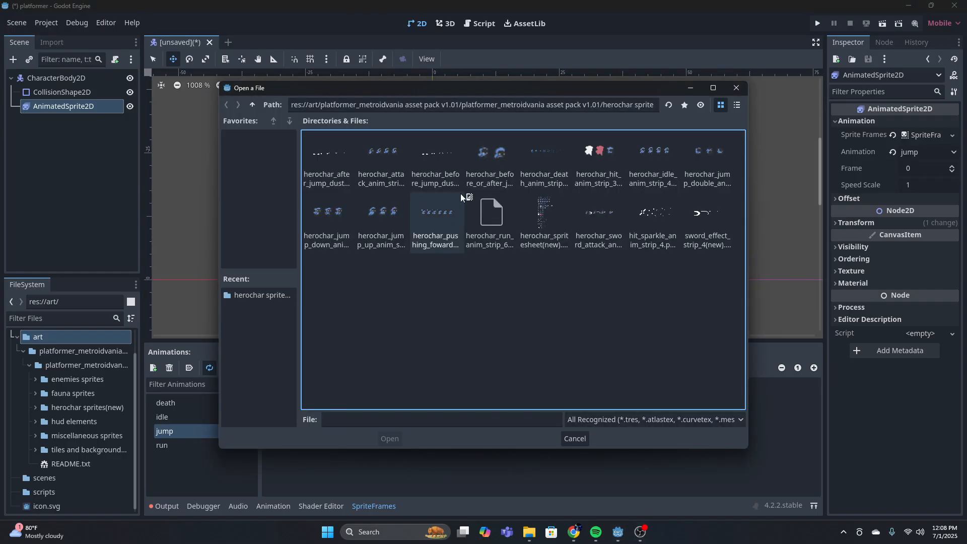
double_click(723, 158)
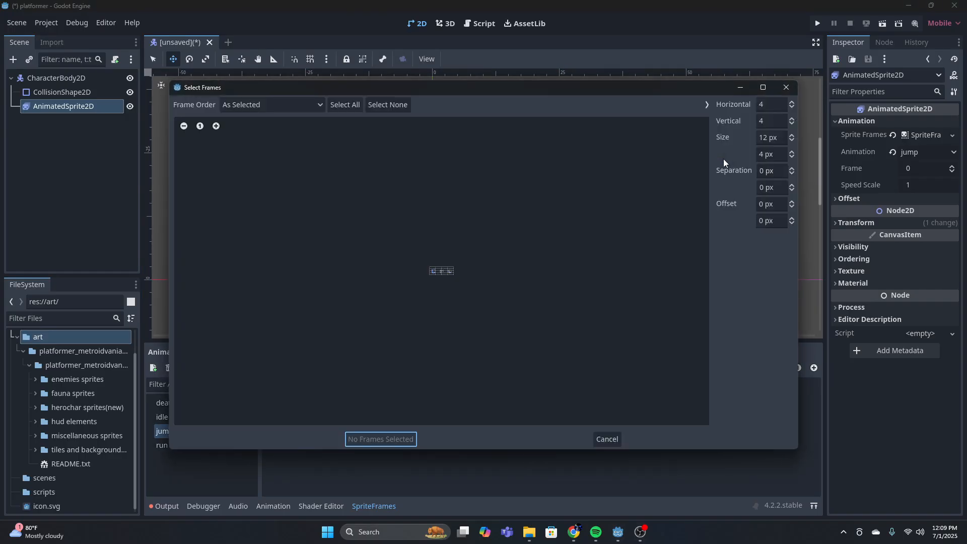
left_click(786, 88)
left_click(370, 368)
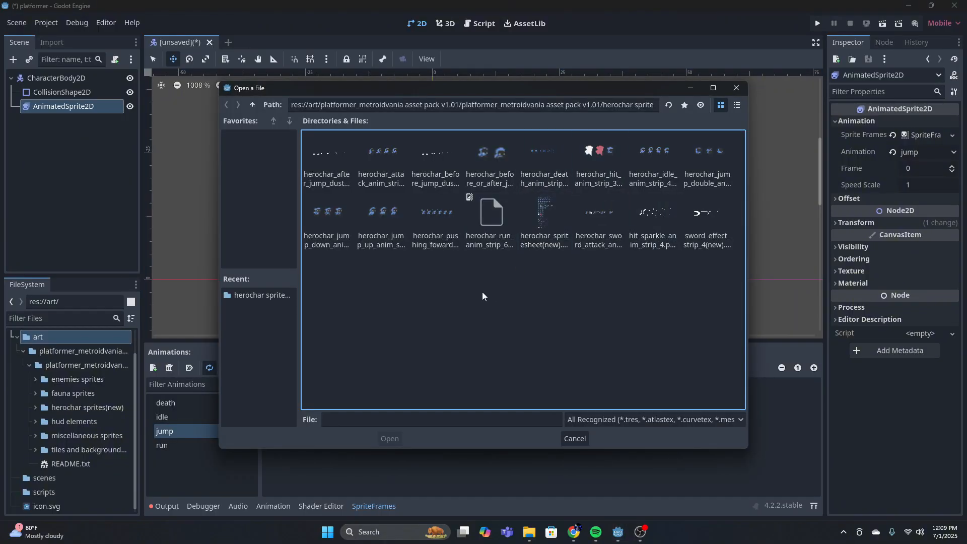
left_click(330, 217)
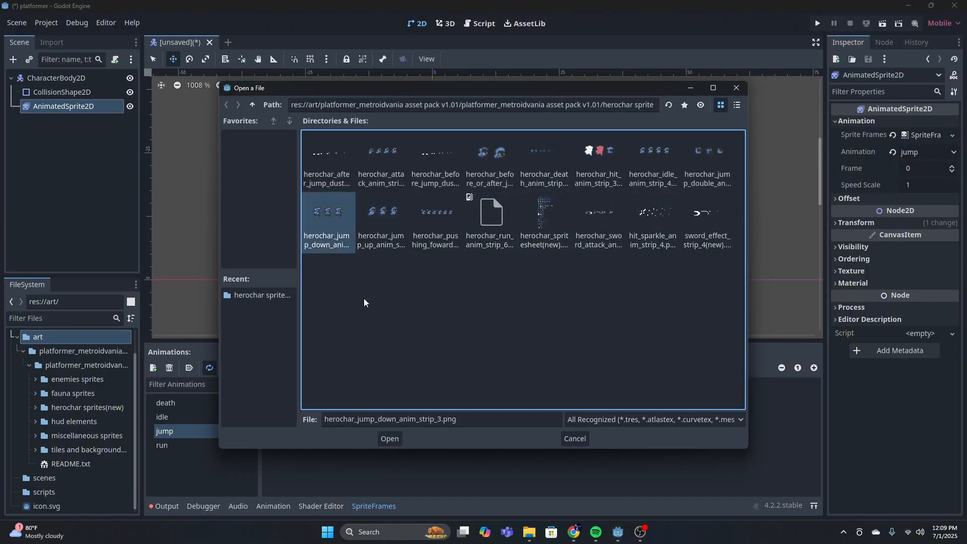
left_click(397, 437)
left_click(216, 126)
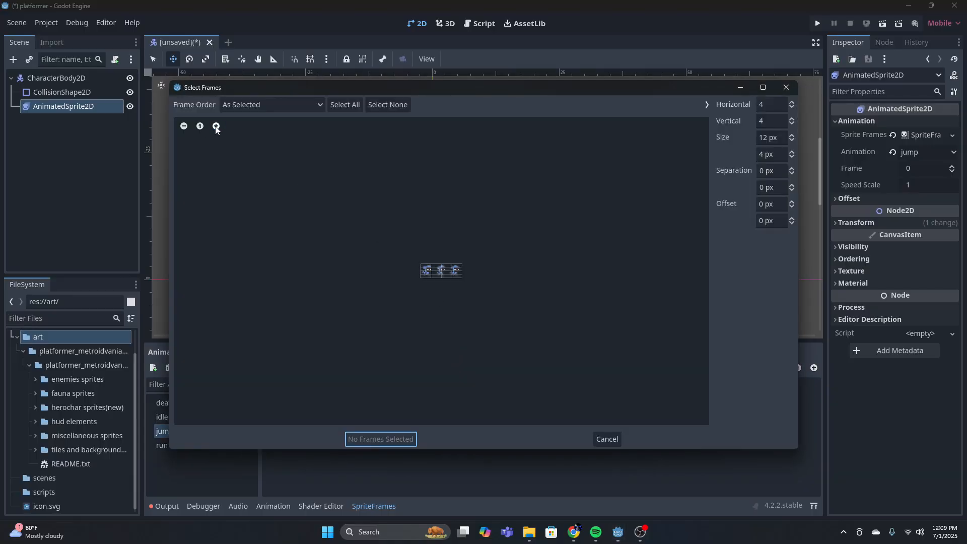
left_click(216, 126)
left_click(216, 126)
left_click(786, 87)
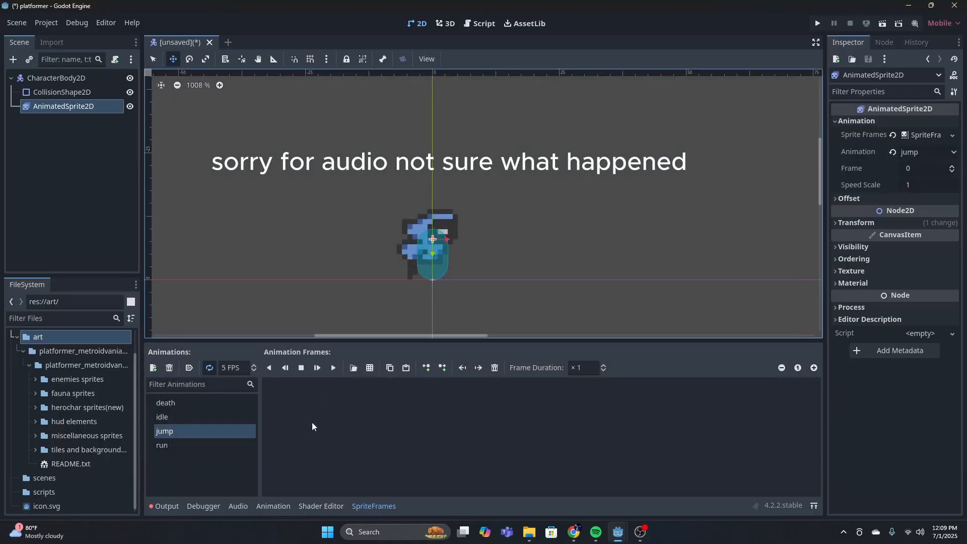
Load the herochar jump-up sprite strip for the jump animation and divide it into 3 horizontal by 1 vertical frames
left_click(369, 368)
double_click(386, 222)
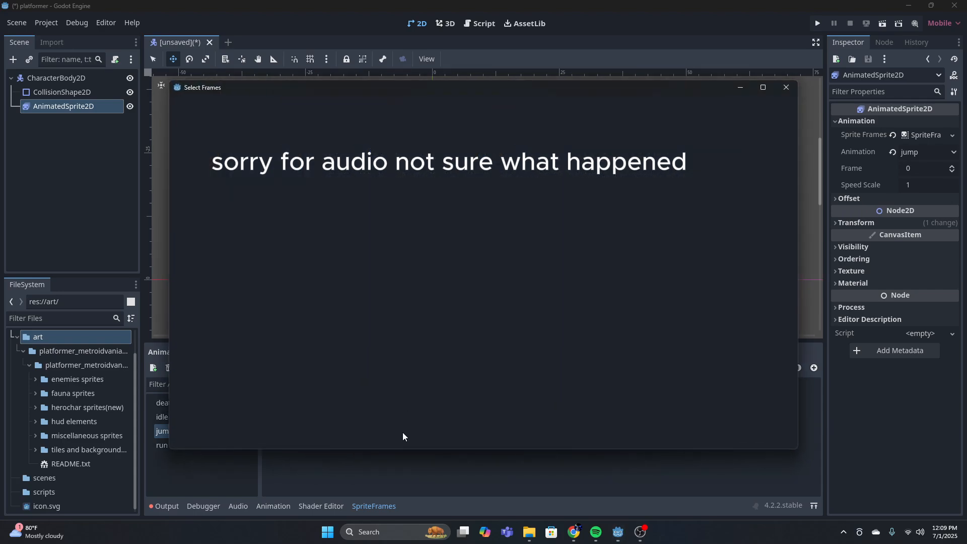
left_click(216, 125)
left_click(216, 125)
left_click(217, 126)
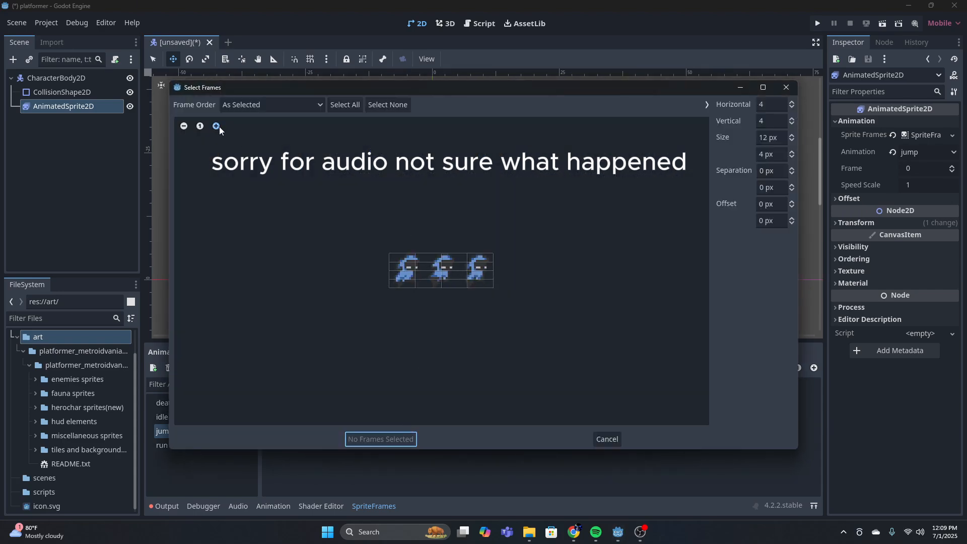
left_click(217, 126)
left_click(775, 122)
type("1")
key("Return")
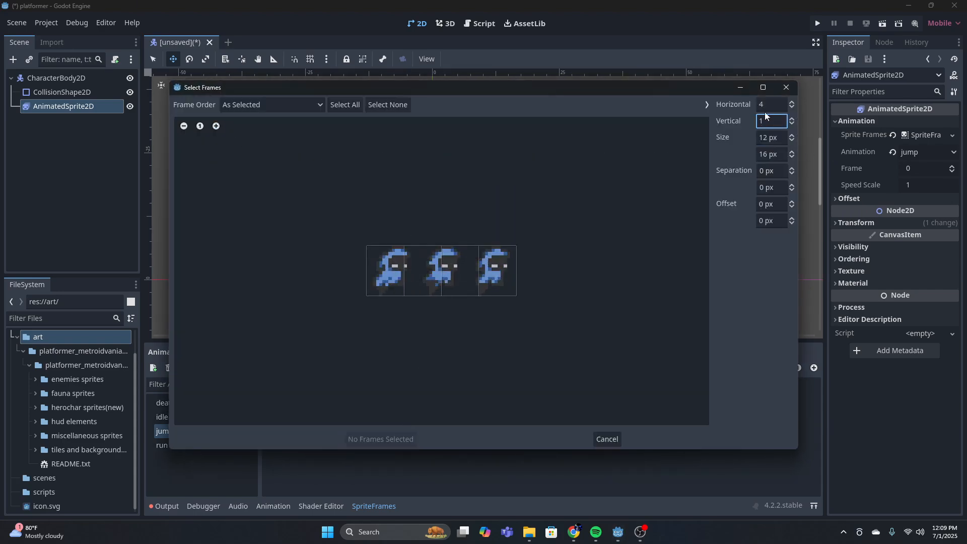
left_click(773, 103)
type("3")
key("Return")
Add all three frames of the jump-up strip in order to the jump animation
left_click(392, 271)
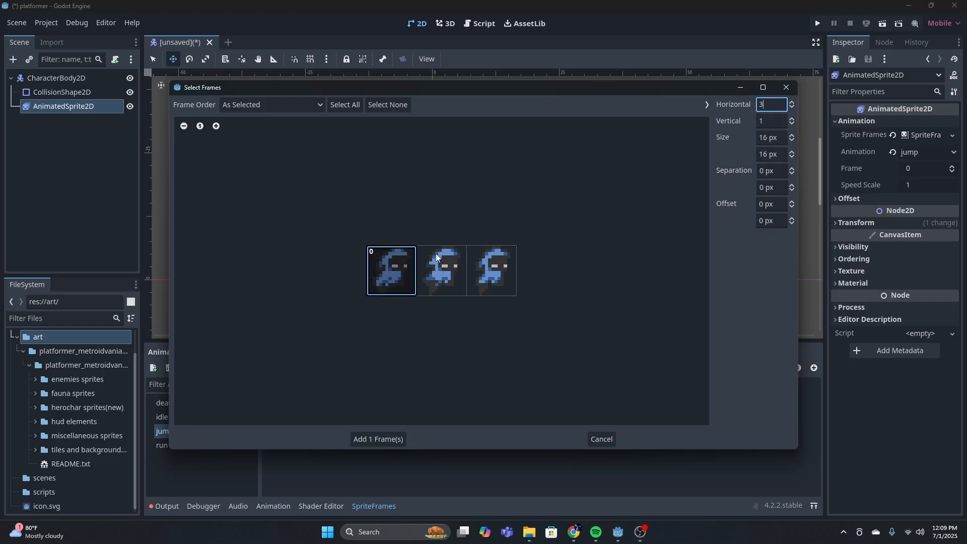
left_click(441, 270)
left_click(492, 270)
left_click(389, 436)
Preview the jump animation, set its speed to 6 FPS, and play it again
left_click(333, 370)
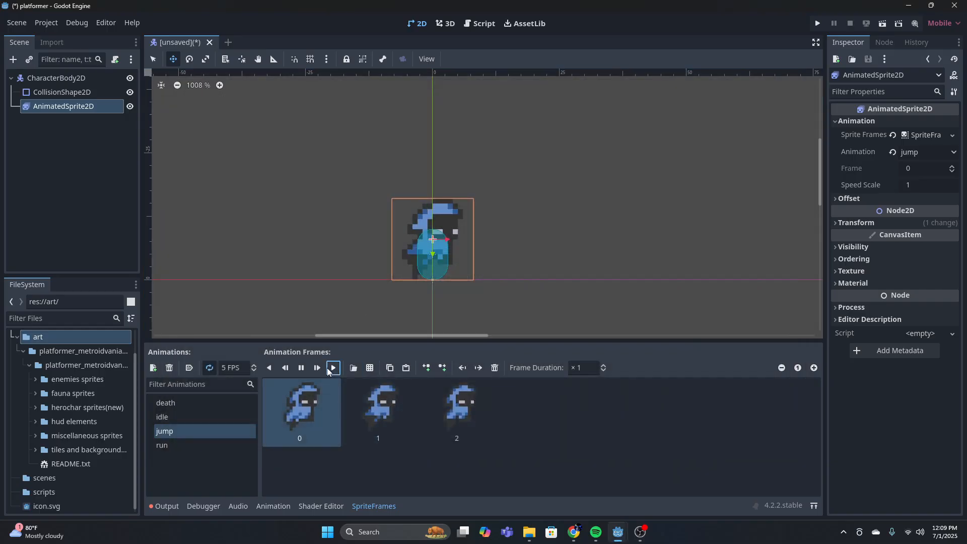
left_click(304, 371)
left_click(237, 369)
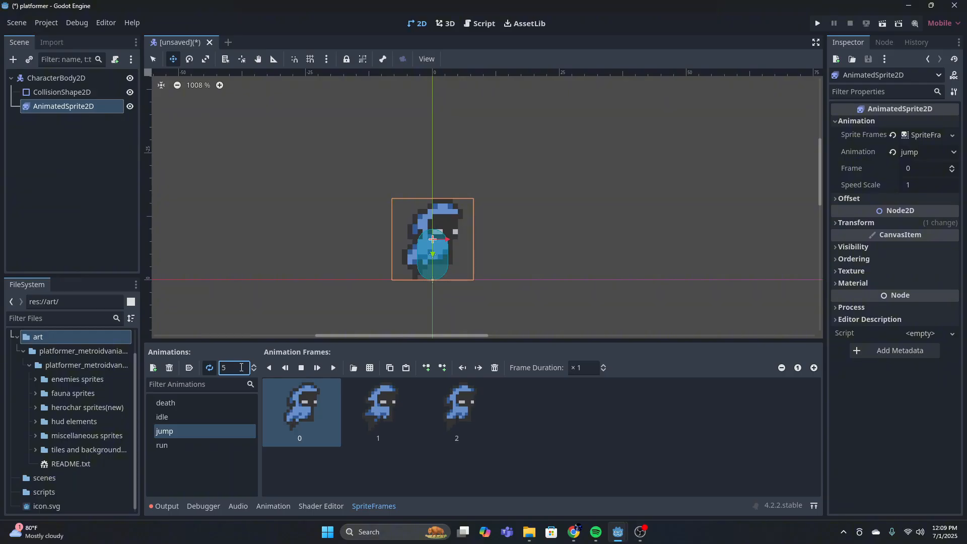
type("6")
key("Return")
left_click(333, 369)
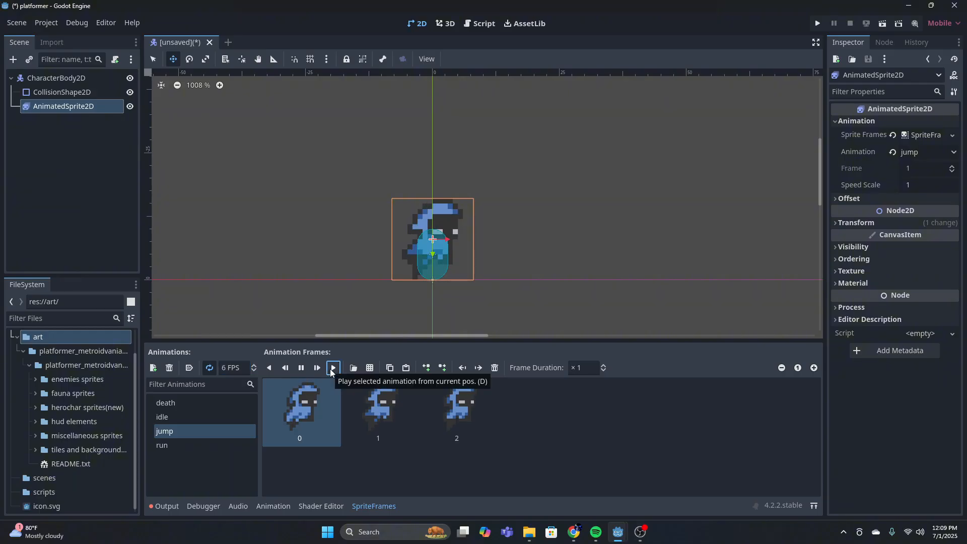
Review the finished idle, death, jump and run animations one after another
left_click(186, 417)
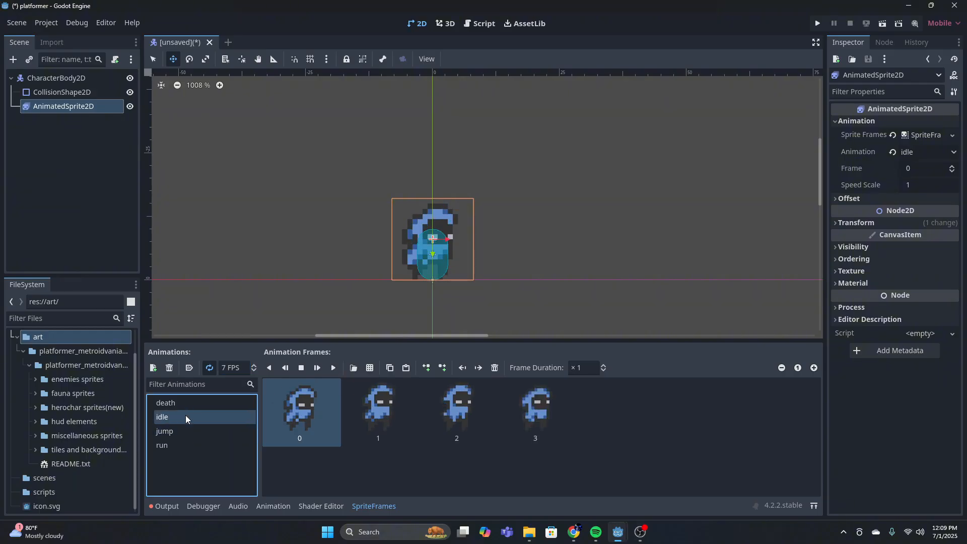
left_click(186, 404)
left_click(187, 417)
left_click(186, 432)
left_click(185, 444)
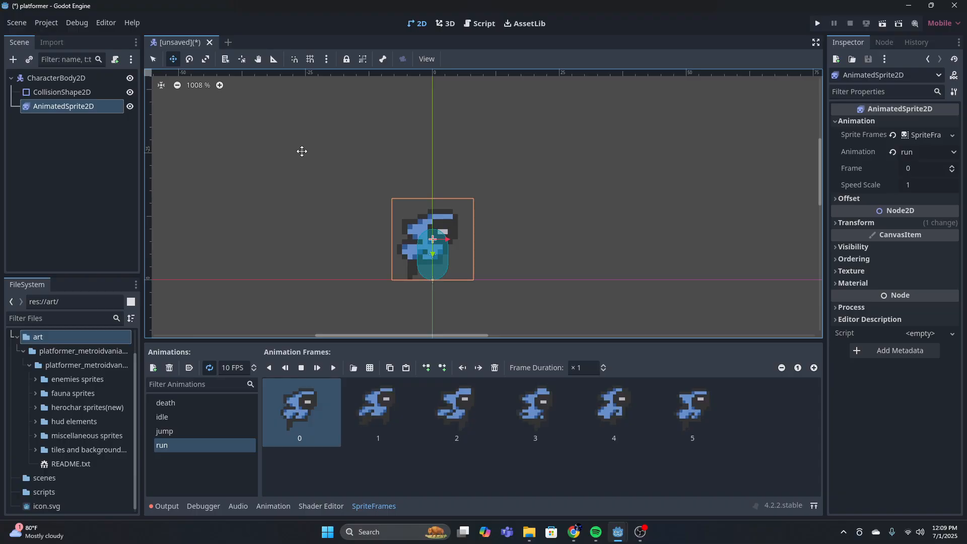
Rename the CharacterBody2D root node to player
left_click(274, 151)
left_click(67, 81)
left_click(70, 80)
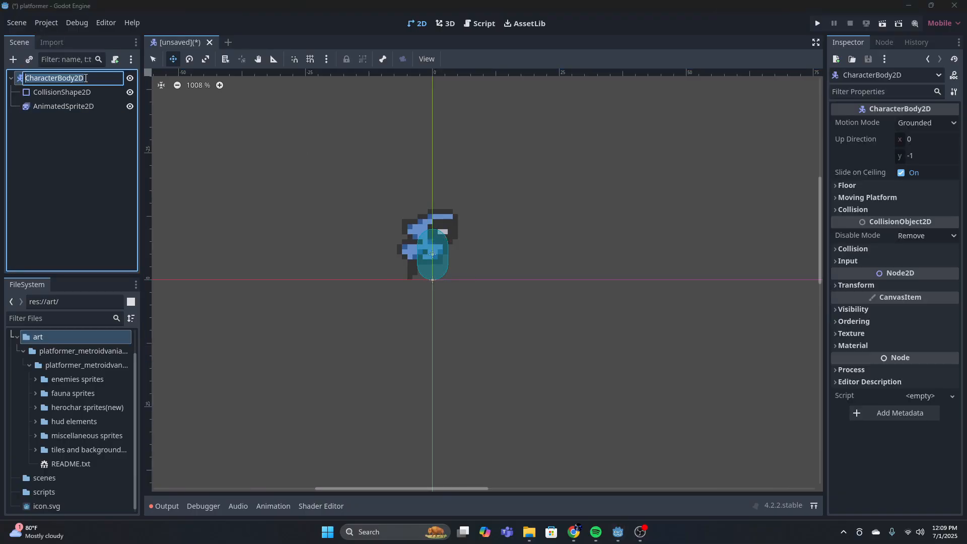
key("BackSpace")
type("player")
key("Return")
left_click(94, 185)
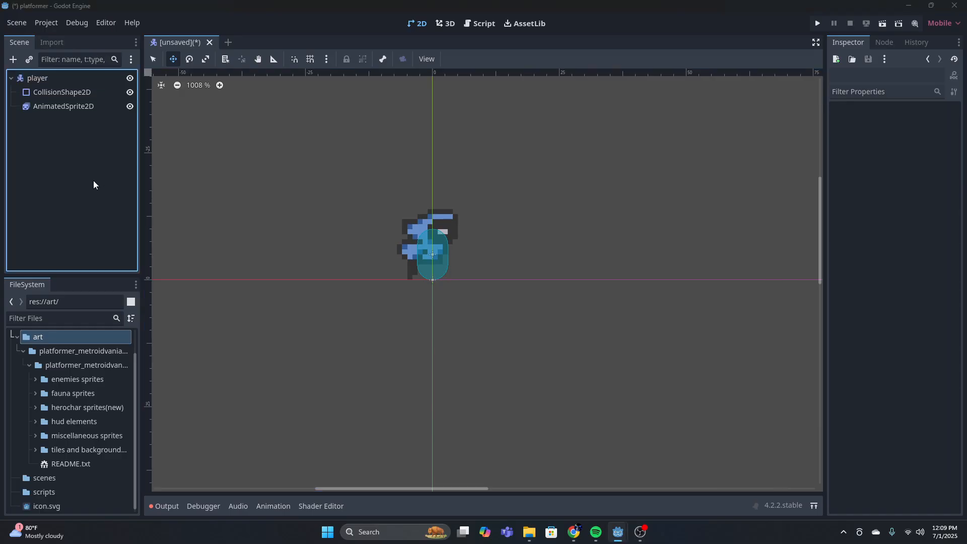
Save the scene as player.tscn in the project's scenes folder
key("ctrl+s")
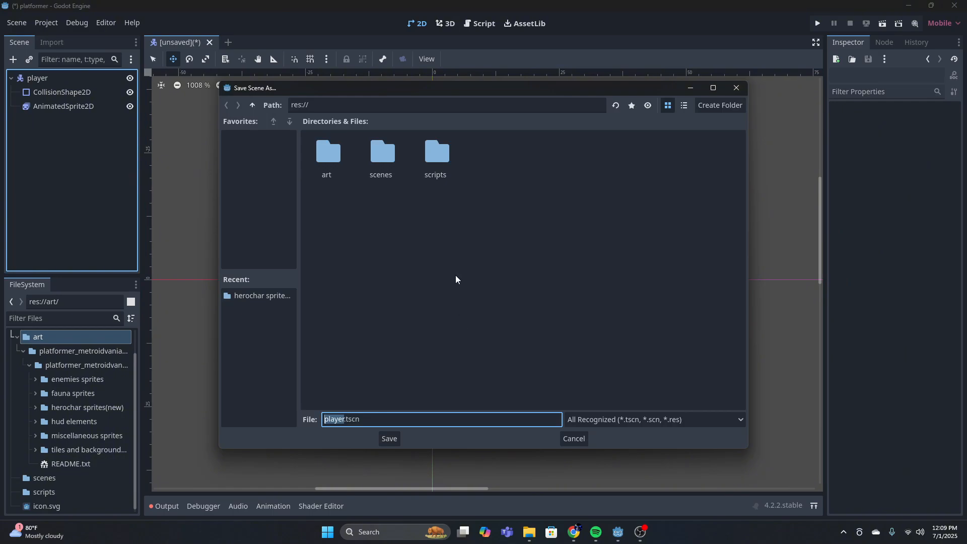
double_click(386, 168)
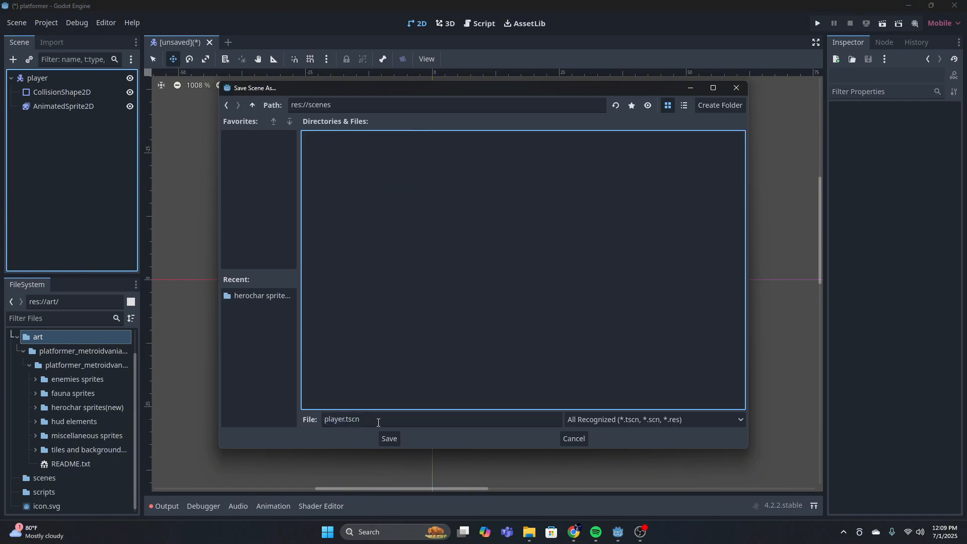
left_click(389, 438)
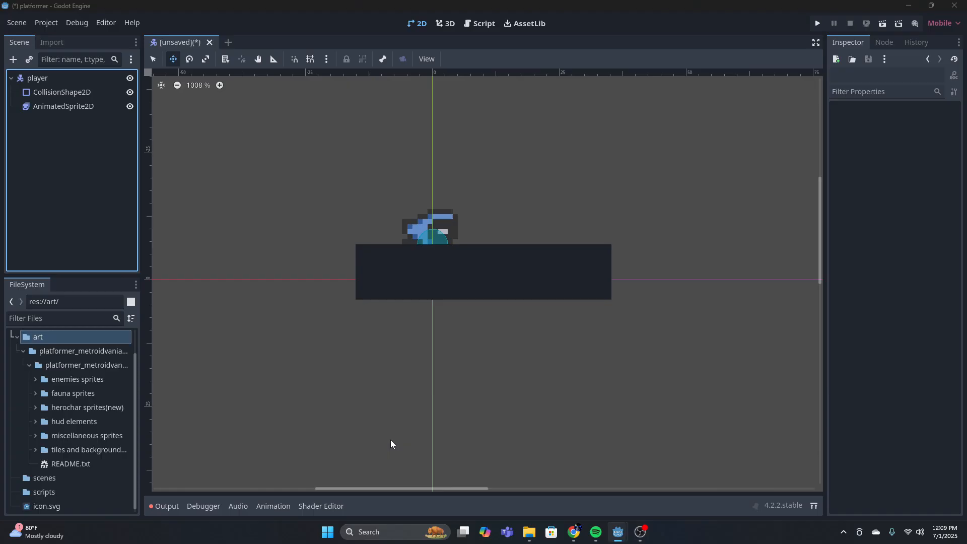
Check the scenes folder in the project files, collapse the art folder, and select the player root node
left_click(17, 474)
left_click(17, 474)
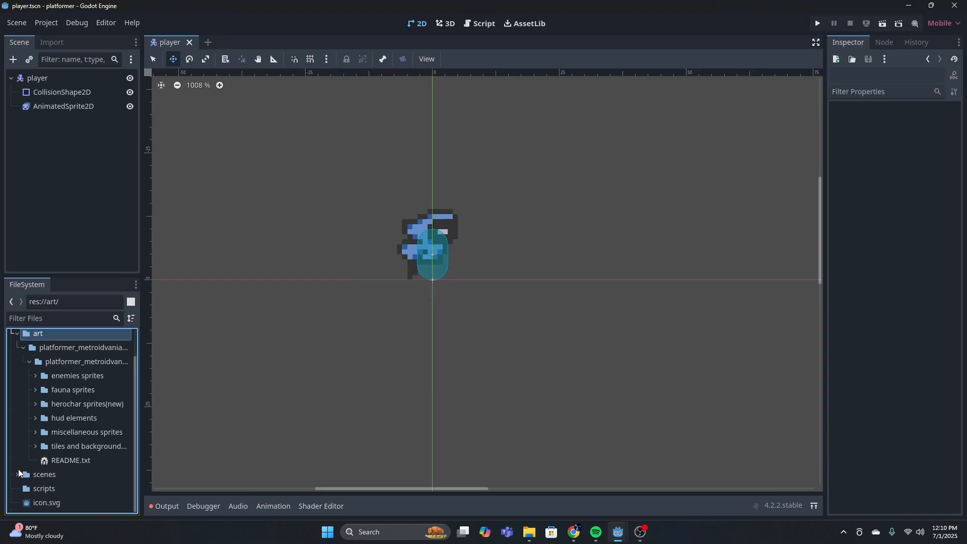
scroll(23, 386, "up", 2)
left_click(17, 365)
left_click(76, 438)
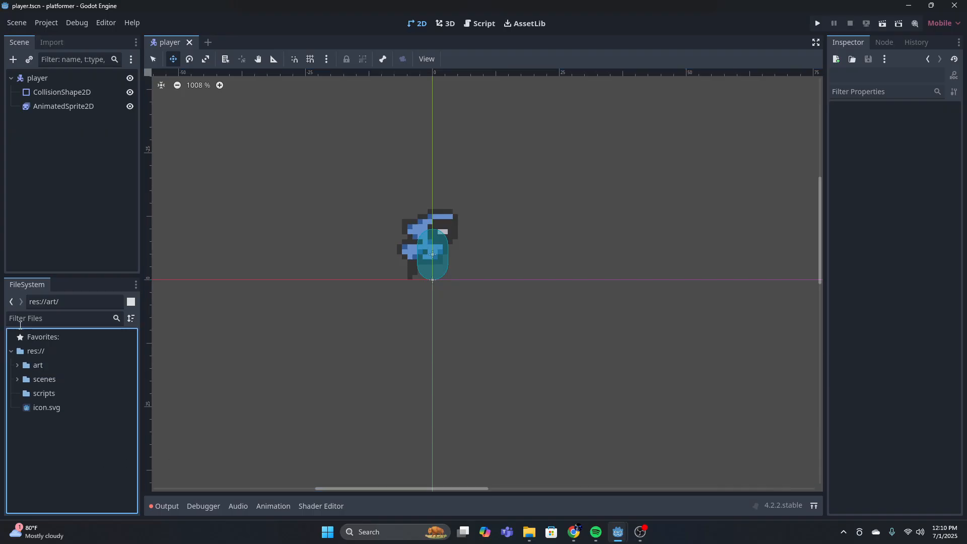
left_click(75, 79)
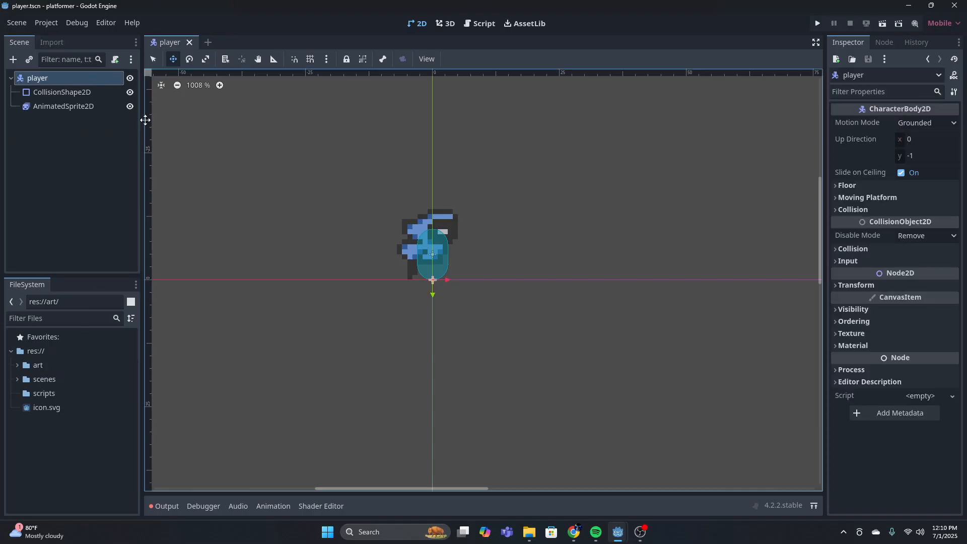
Start attaching a new GDScript to the player root node, with its path set to res://scripts/player.gd
left_click(115, 59)
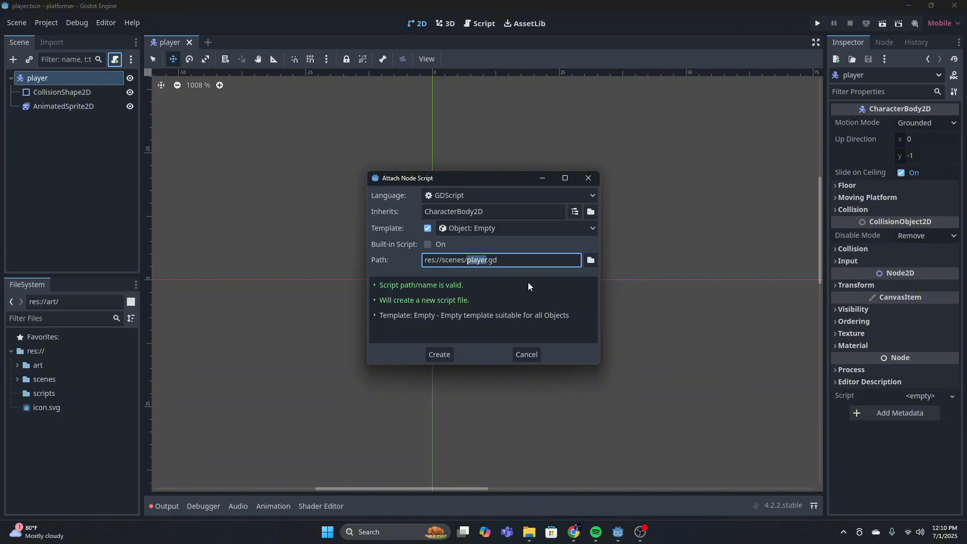
left_click(591, 260)
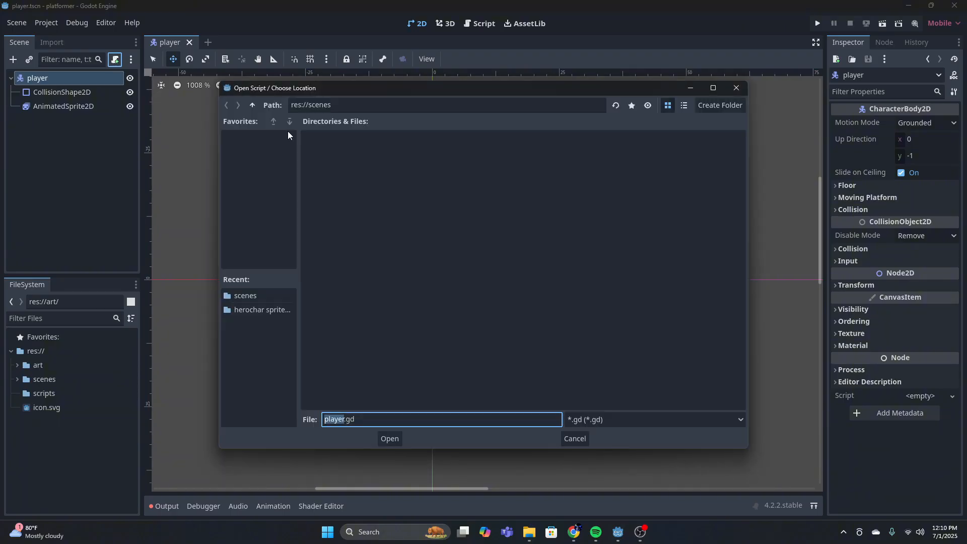
left_click(253, 105)
double_click(438, 154)
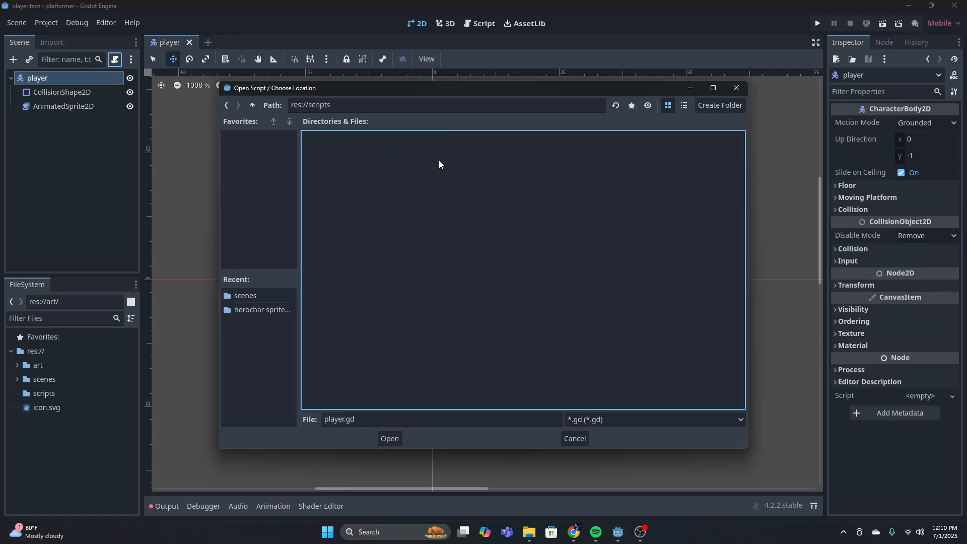
left_click(390, 438)
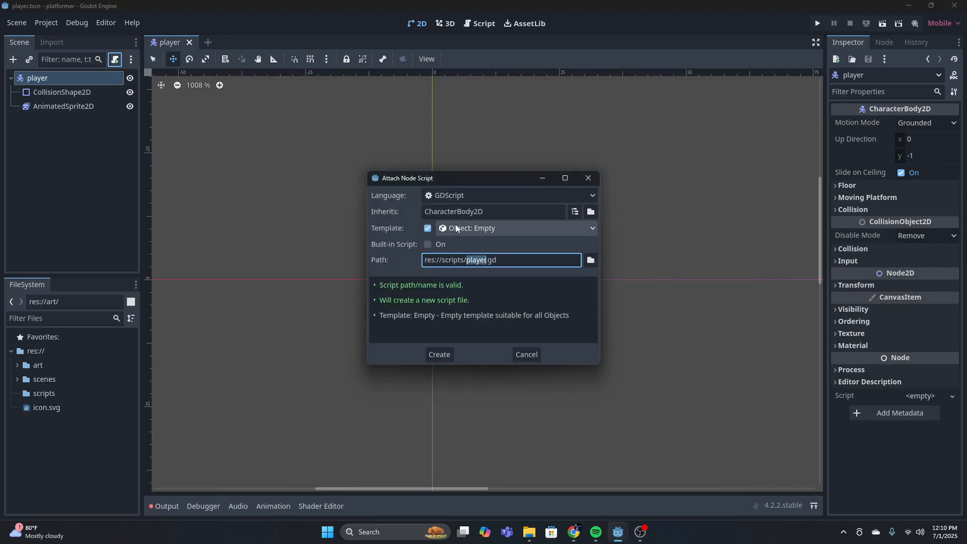
Choose the CharacterBody2D: Basic Movement template for the player script and create it
left_click(513, 230)
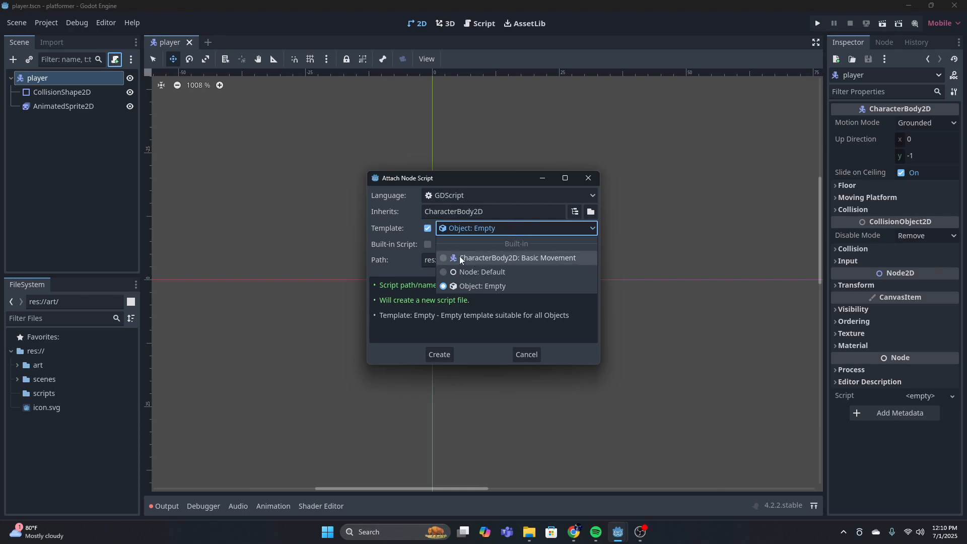
left_click(480, 258)
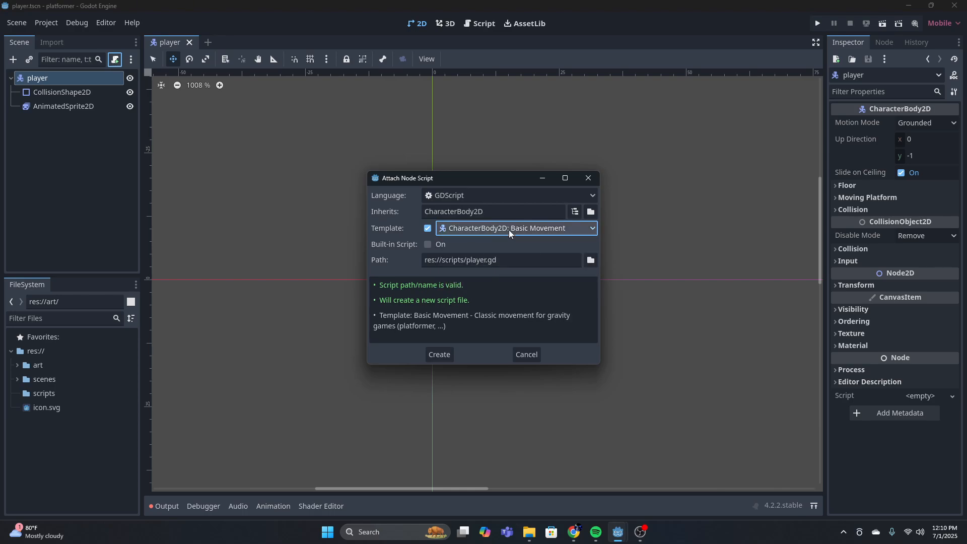
left_click(440, 354)
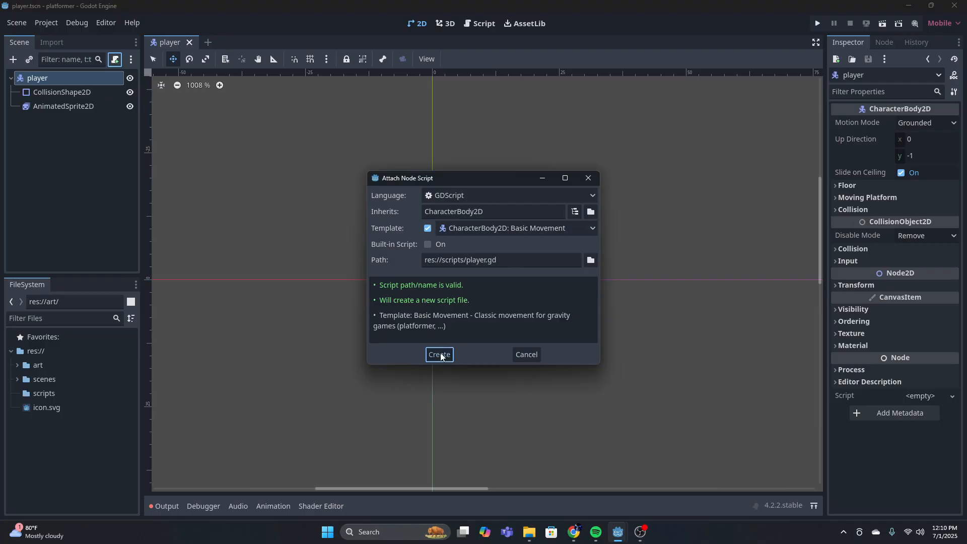
Examine the extends line and the SPEED and JUMP_VELOCITY constants at the start of player.gd
scroll(518, 286, "up", 2)
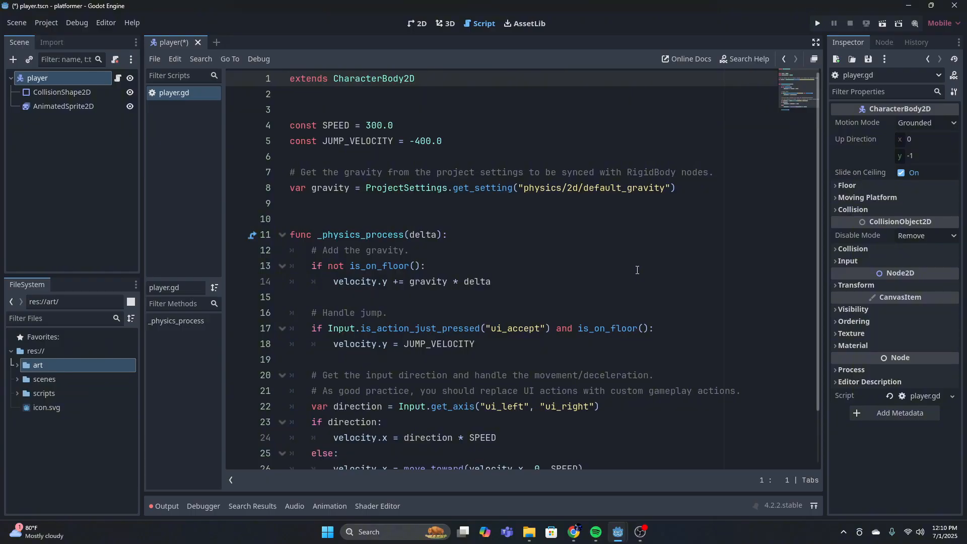
scroll(637, 270, "down", 2)
scroll(452, 281, "up", 2)
left_click_drag(415, 79, 283, 85)
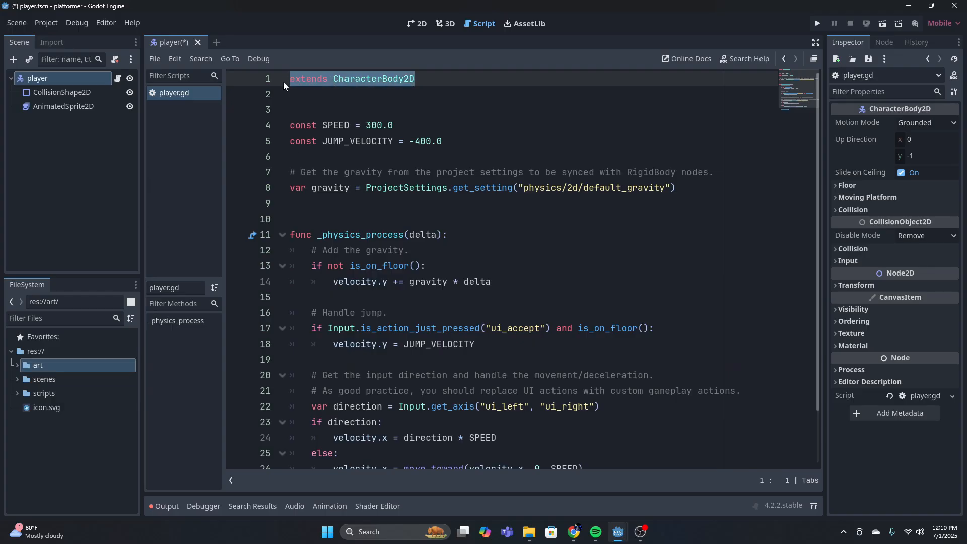
left_click(427, 78)
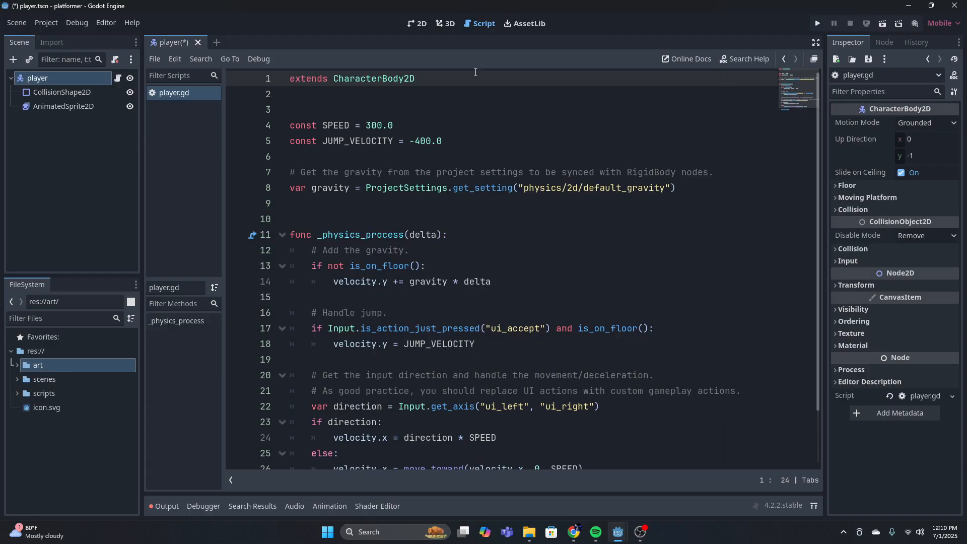
double_click(421, 80)
left_click(440, 83)
left_click(424, 129)
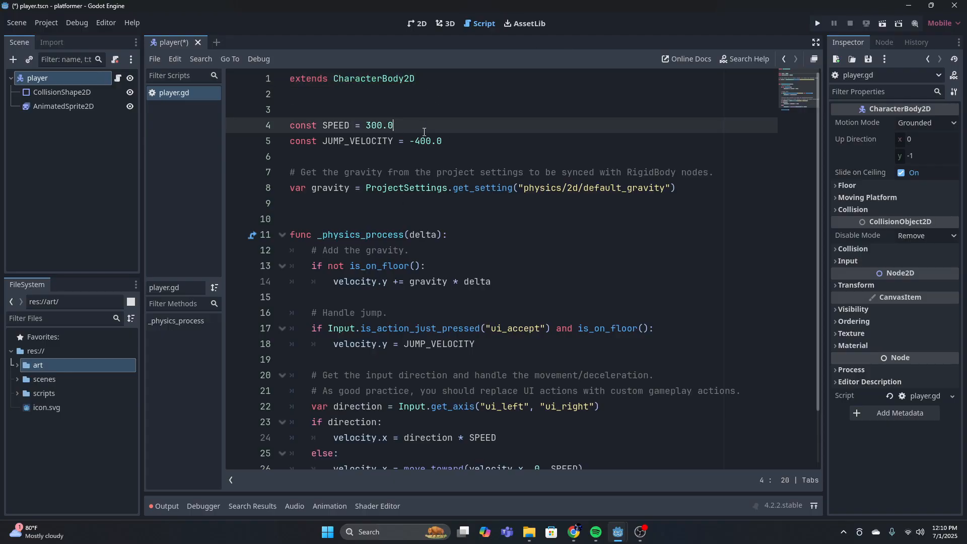
left_click(334, 128)
left_click_drag(443, 142, 413, 142)
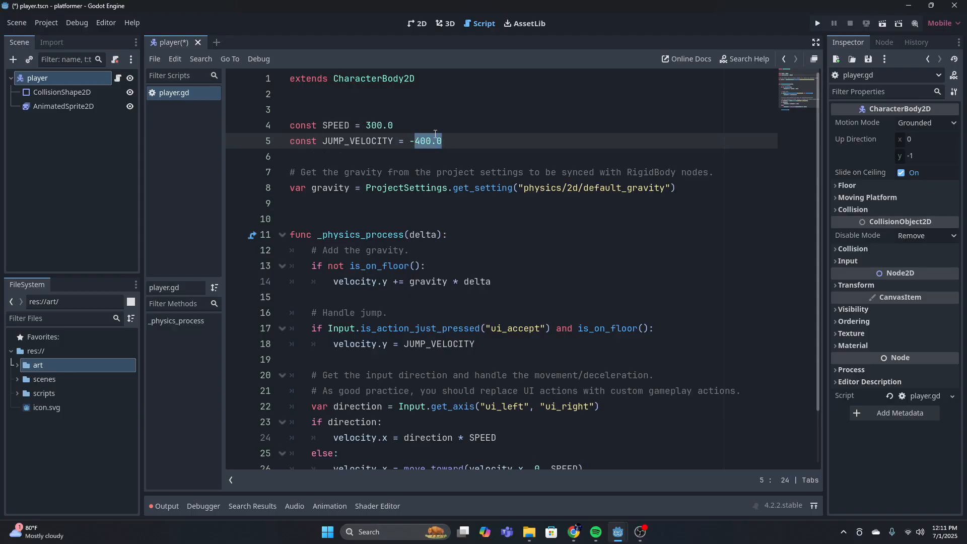
left_click(460, 130)
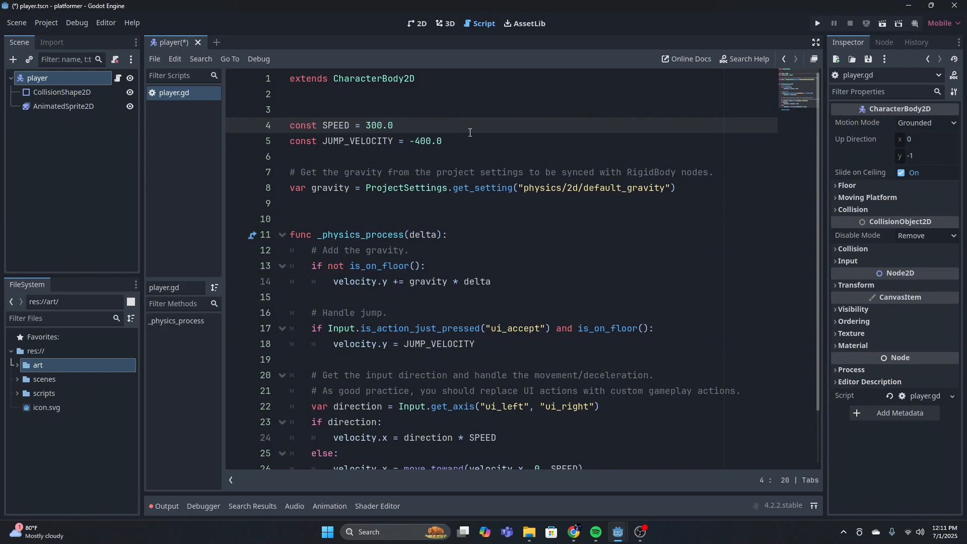
left_click(469, 146)
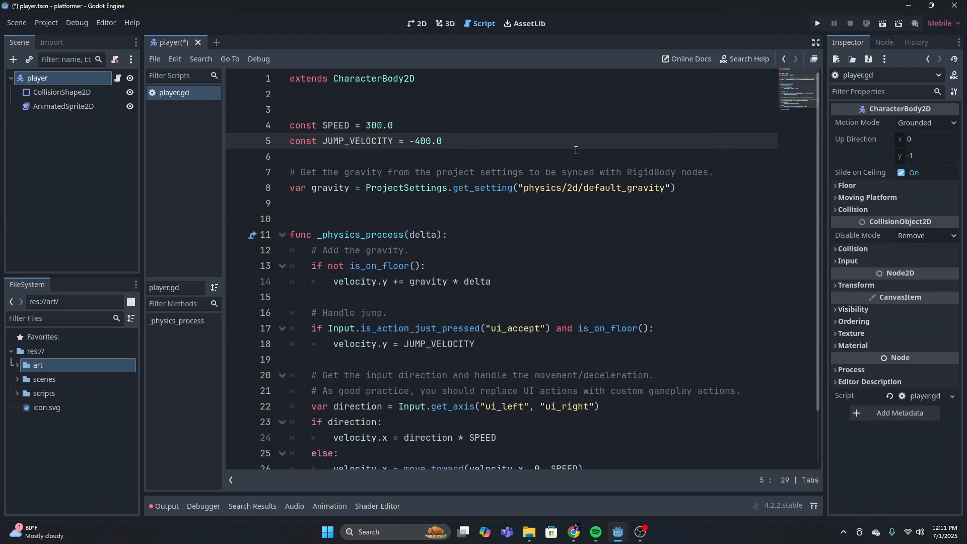
scroll(496, 173, "down", 1)
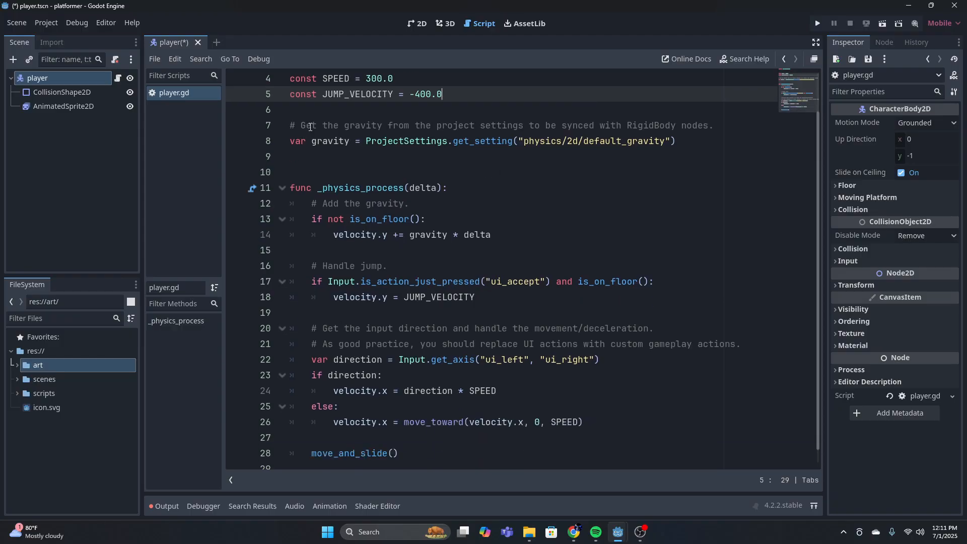
left_click(294, 141)
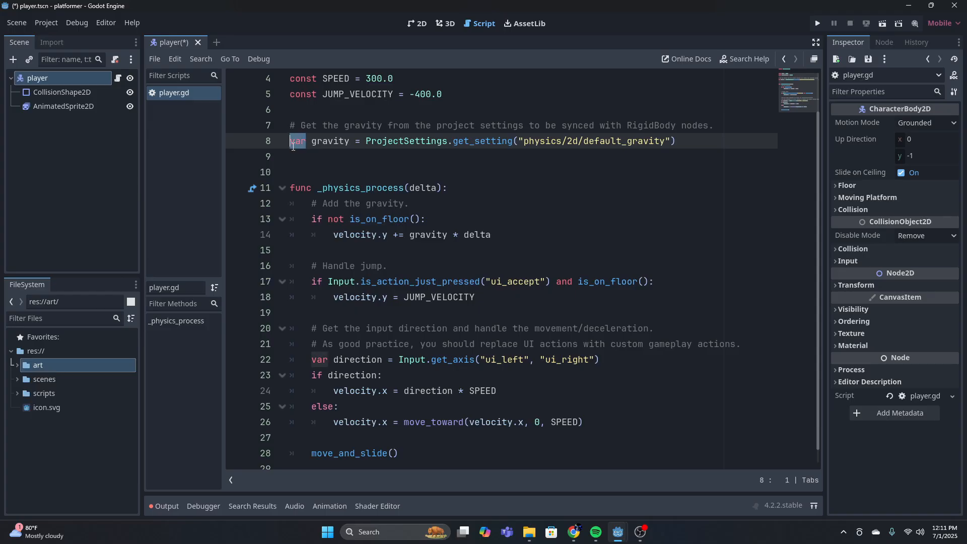
left_click_drag(293, 143, 312, 141)
left_click(312, 141)
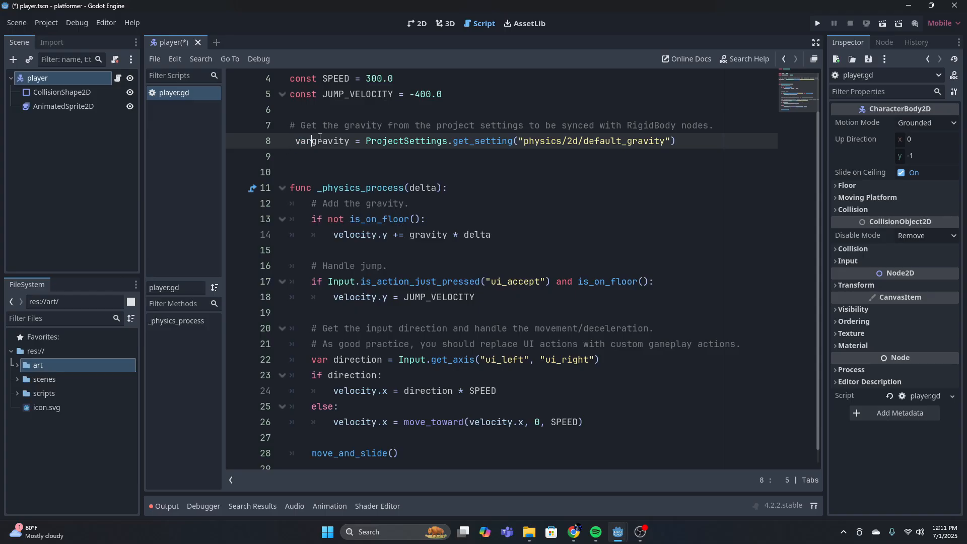
left_click(442, 146)
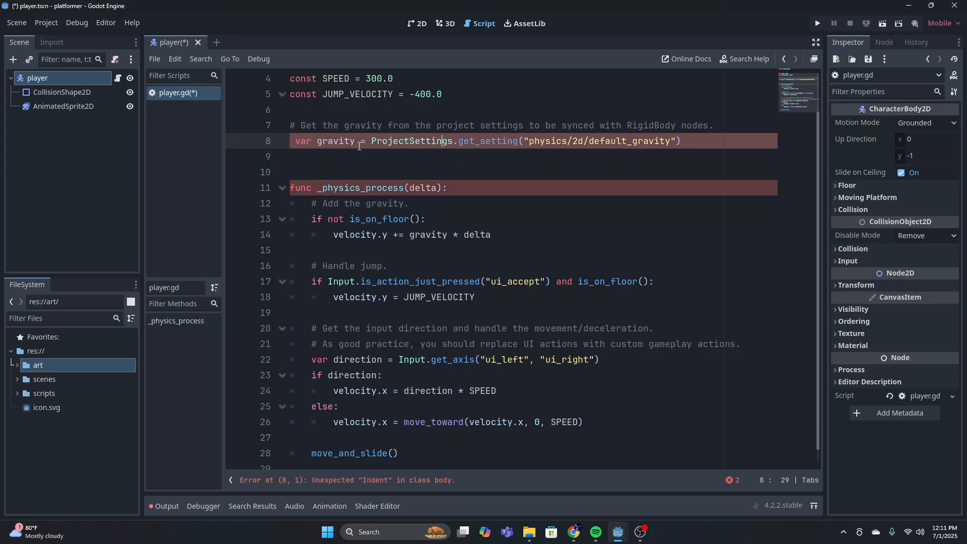
left_click(457, 192)
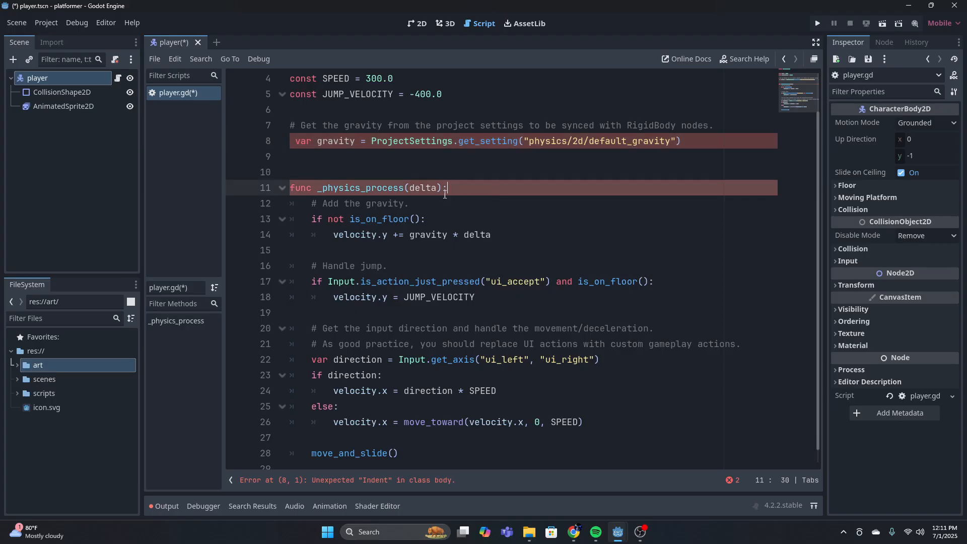
left_click(466, 198)
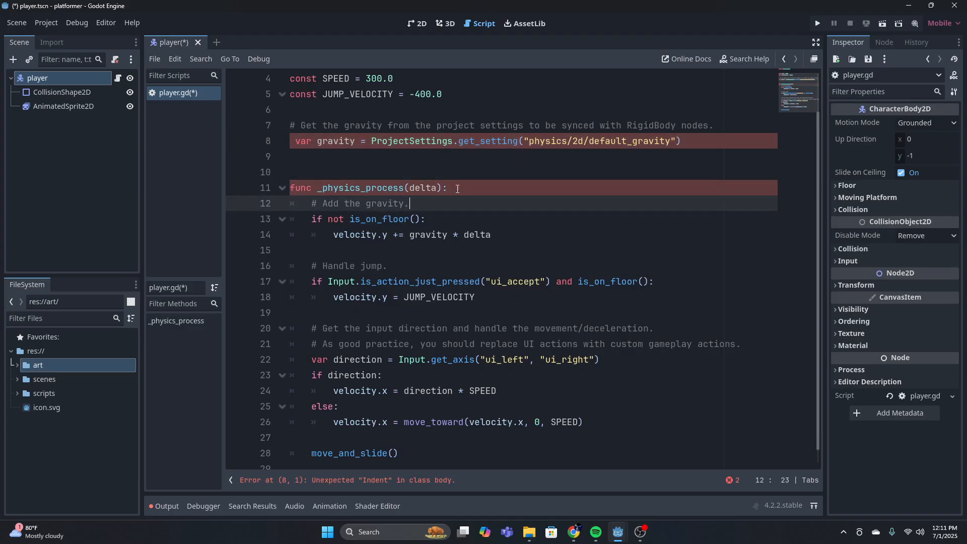
left_click(455, 188)
key("ctrl+z")
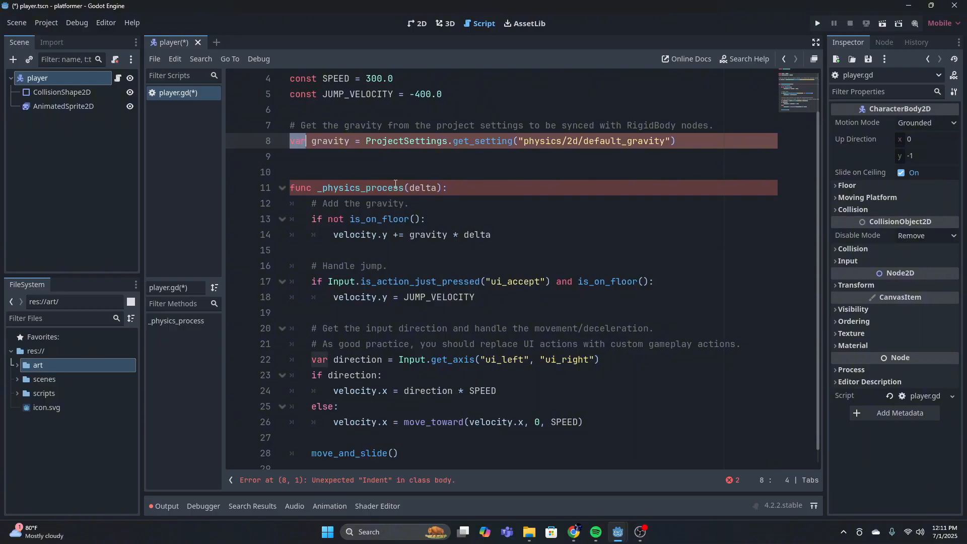
key("ctrl+z")
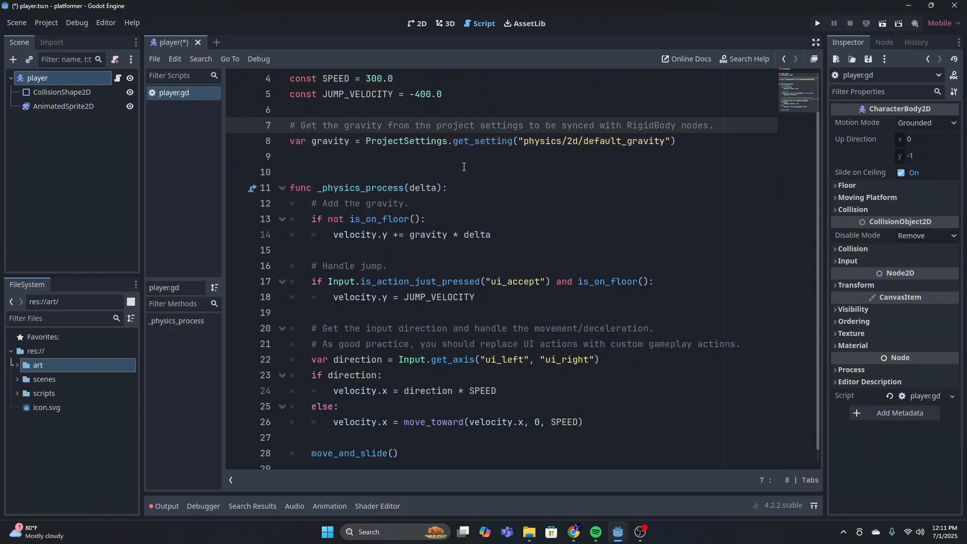
Examine the gravity variable's project setting and the _physics_process(delta) function declaration in player.gd
left_click(304, 160)
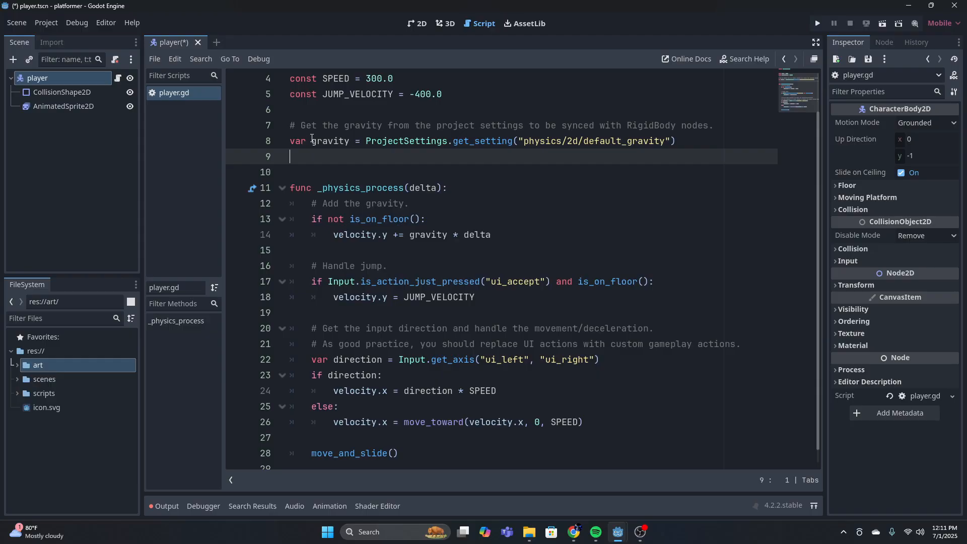
left_click(309, 141)
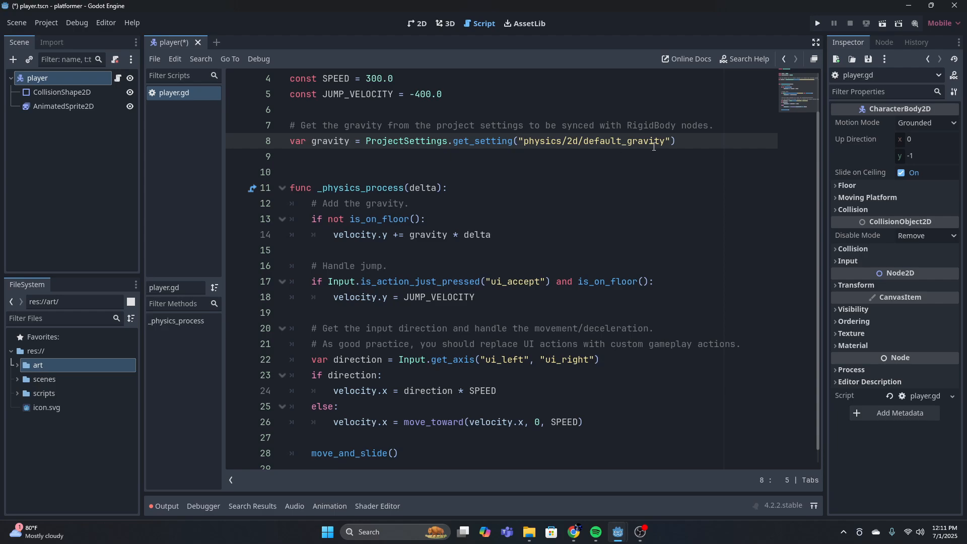
mouse_move(676, 140)
left_mouse_down()
mouse_move(533, 141)
mouse_move(673, 132)
left_mouse_up()
left_click(395, 143)
left_click_drag(675, 141, 519, 141)
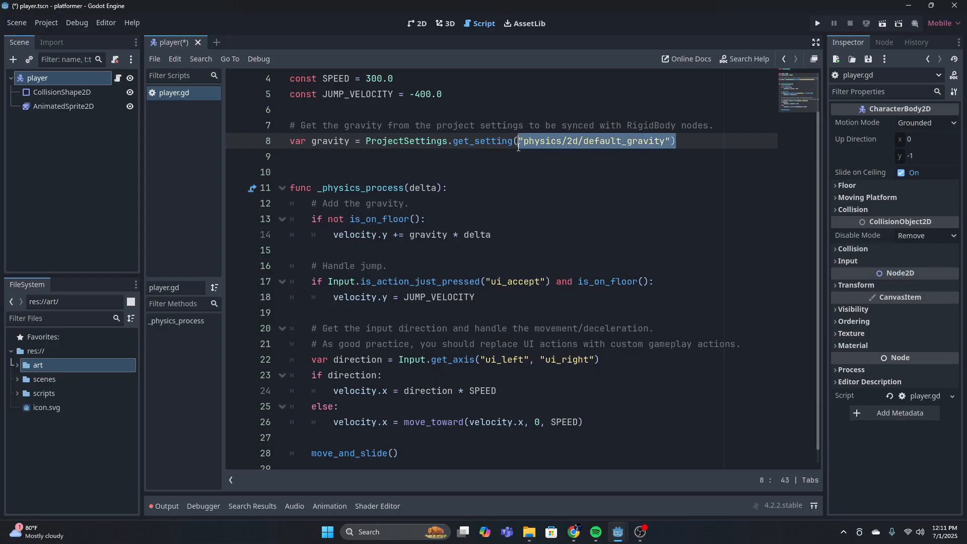
left_click(678, 142)
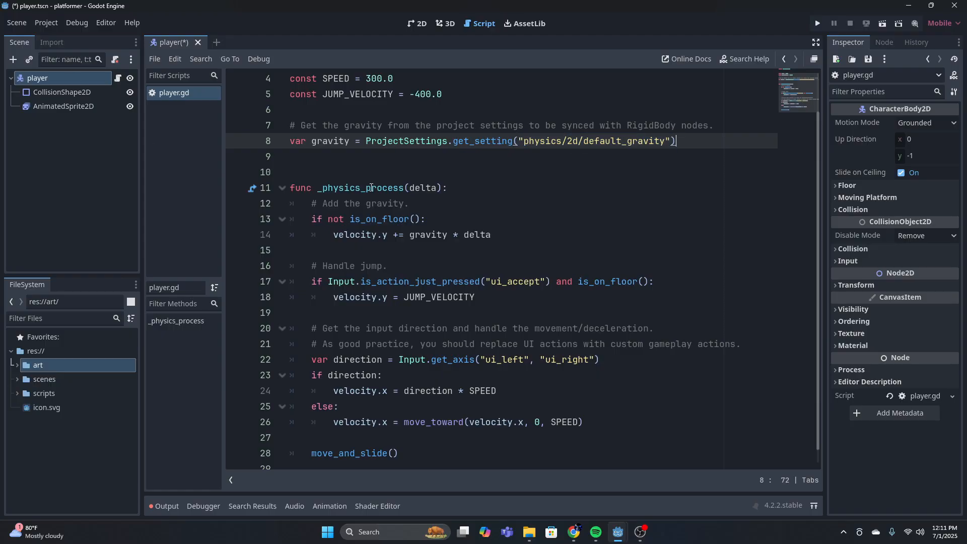
scroll(403, 181, "down", 1)
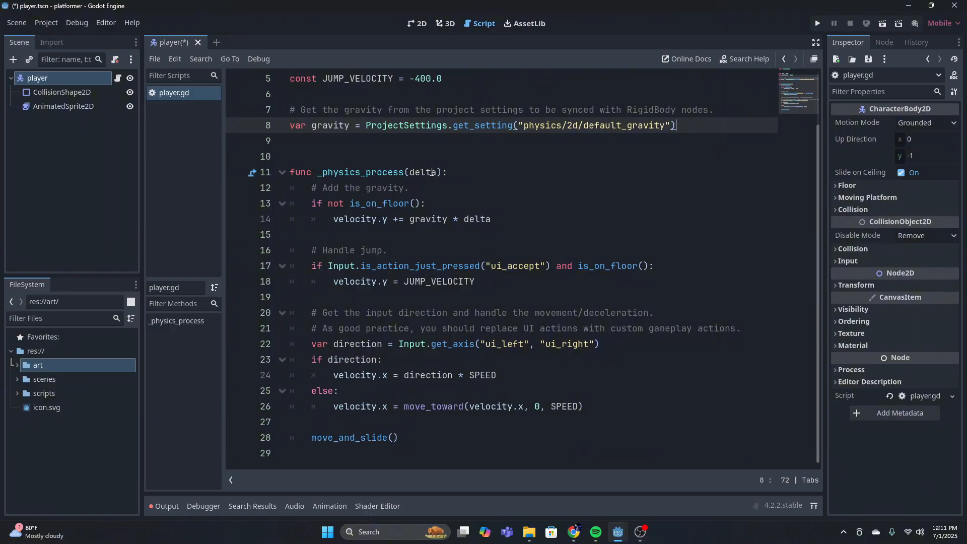
left_click_drag(312, 172, 290, 174)
left_click(301, 157)
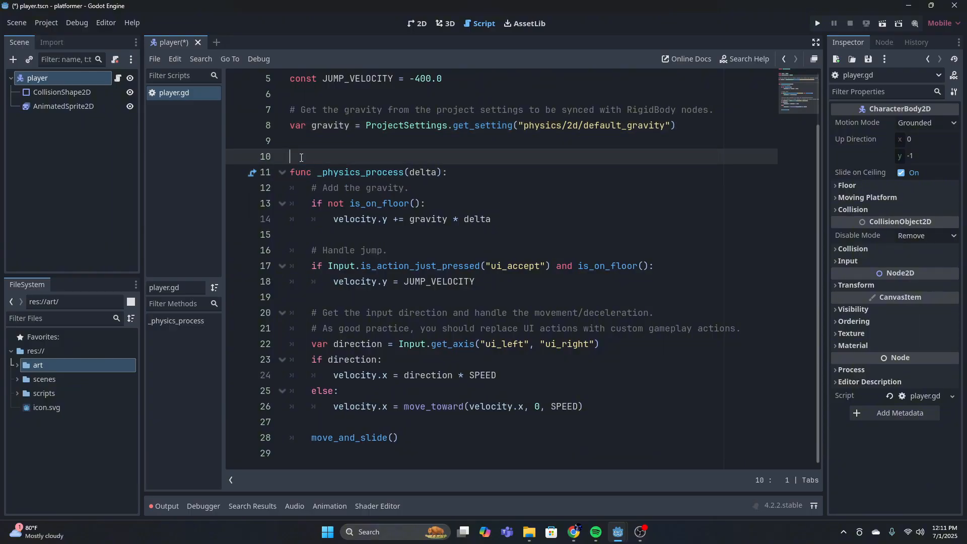
left_click(296, 170)
double_click(320, 172)
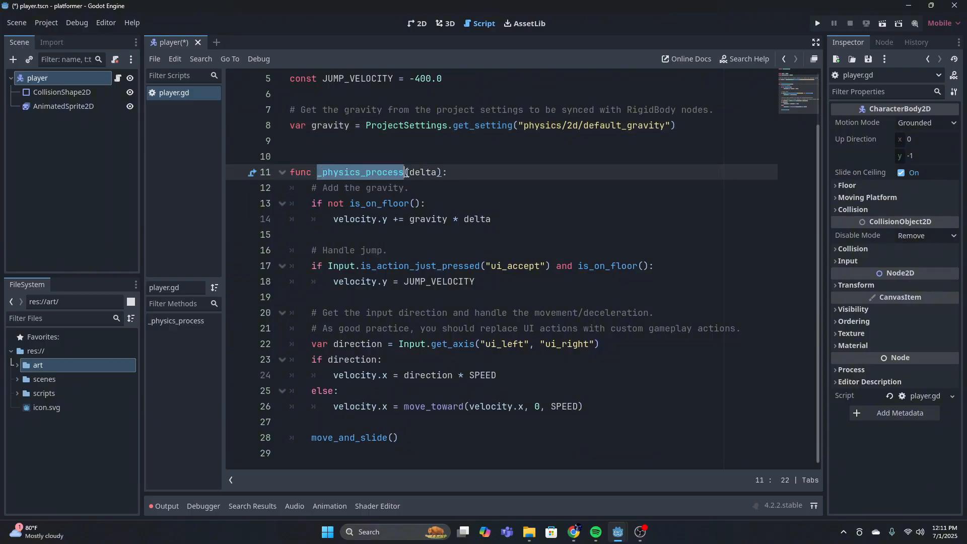
left_click(447, 172)
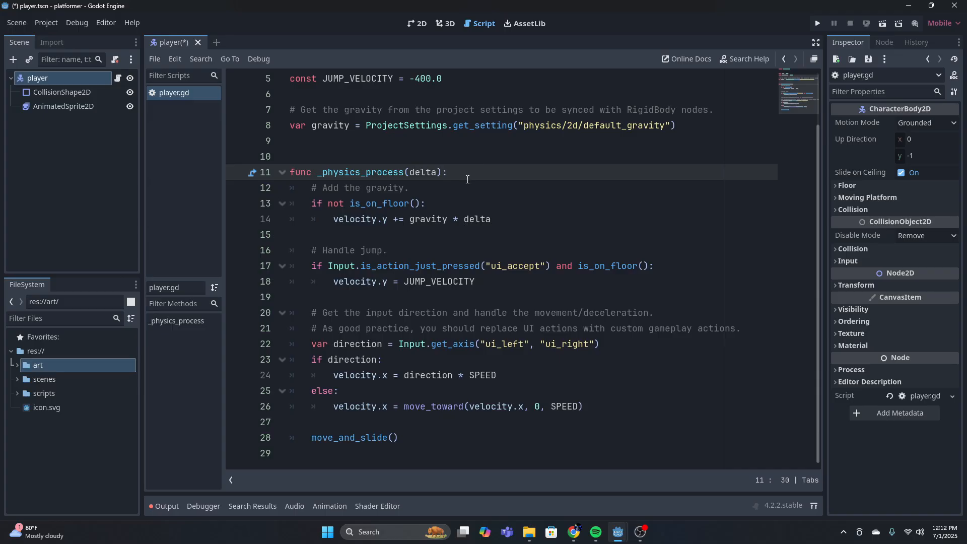
Examine the is_on_floor gravity block inside _physics_process and the ui_accept action in the jump condition
left_click(445, 186)
left_click_drag(443, 202, 512, 217)
left_click(508, 217)
left_click(447, 209)
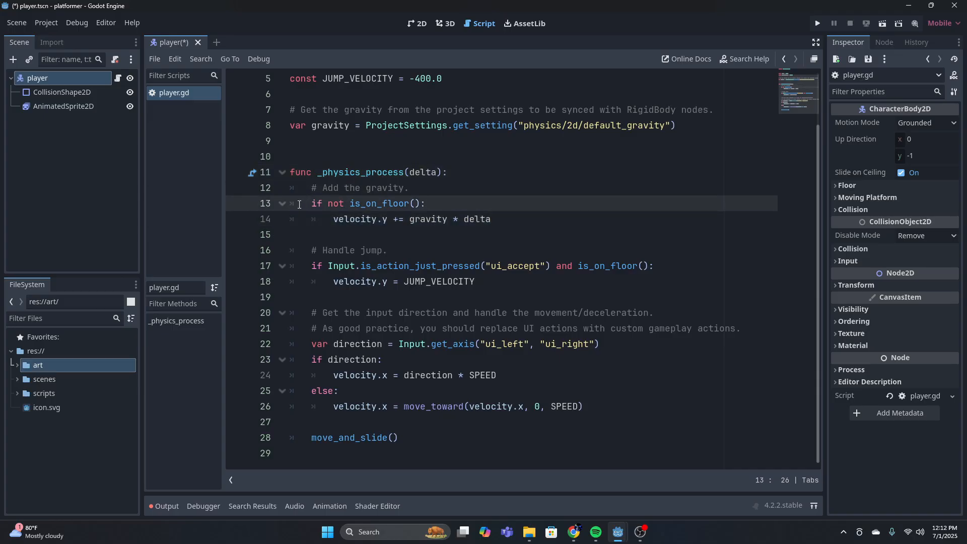
left_click_drag(308, 203, 432, 201)
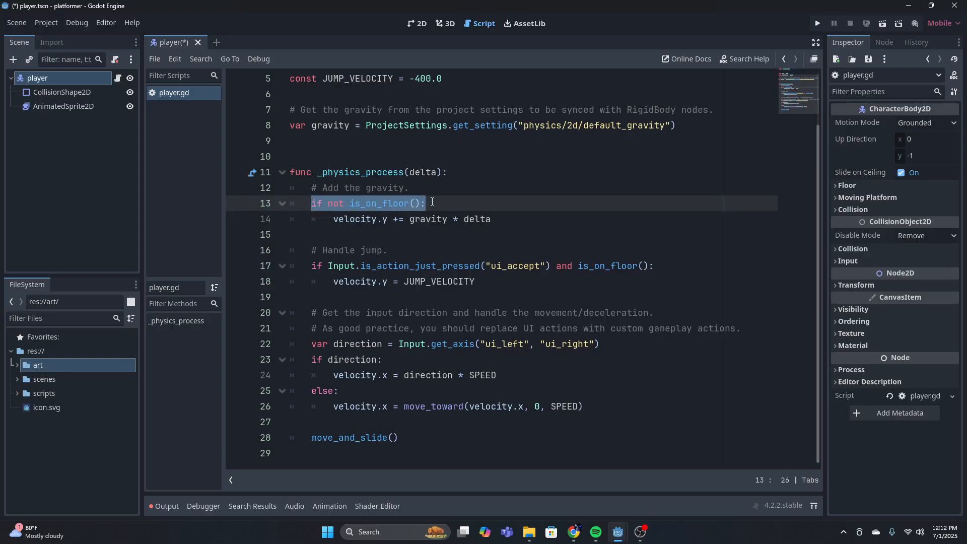
left_click(432, 204)
left_click_drag(317, 221, 495, 221)
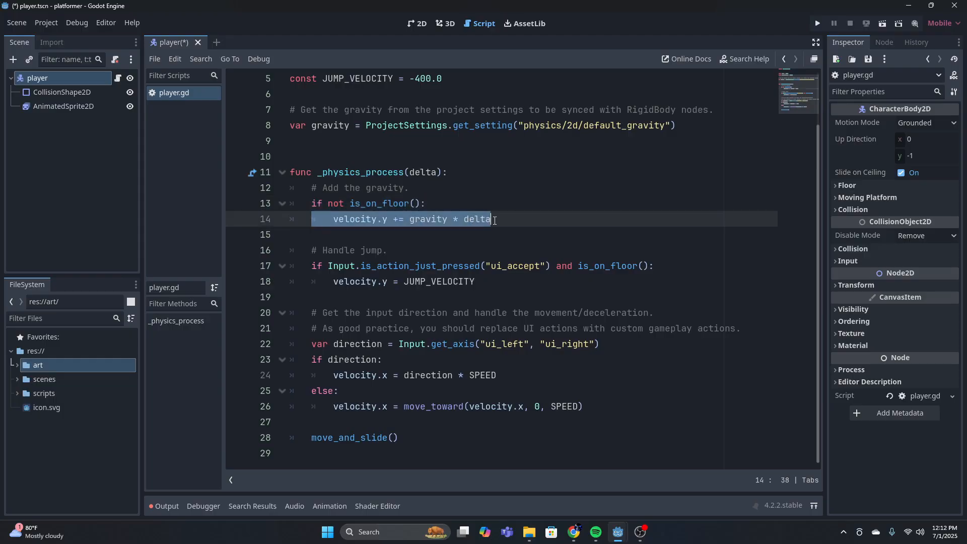
left_click(498, 221)
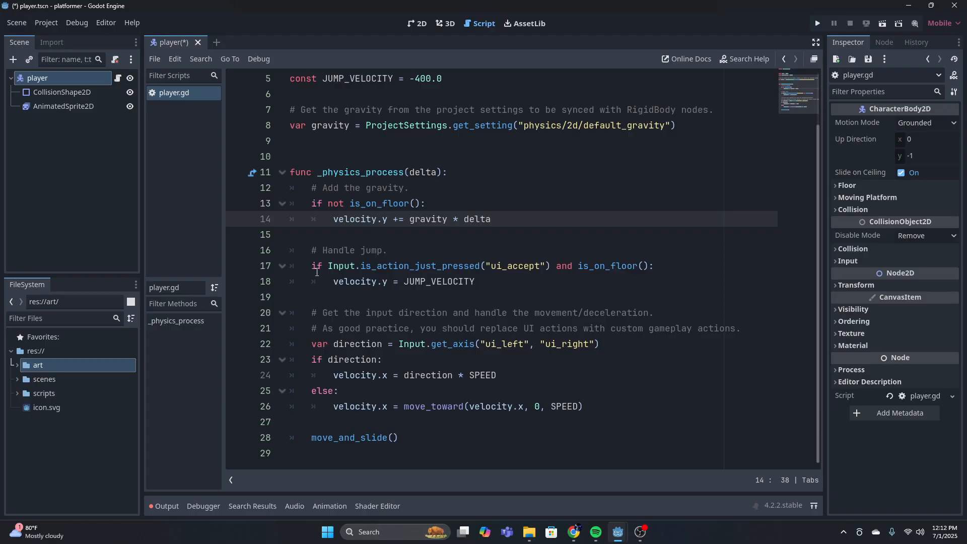
left_click(519, 265)
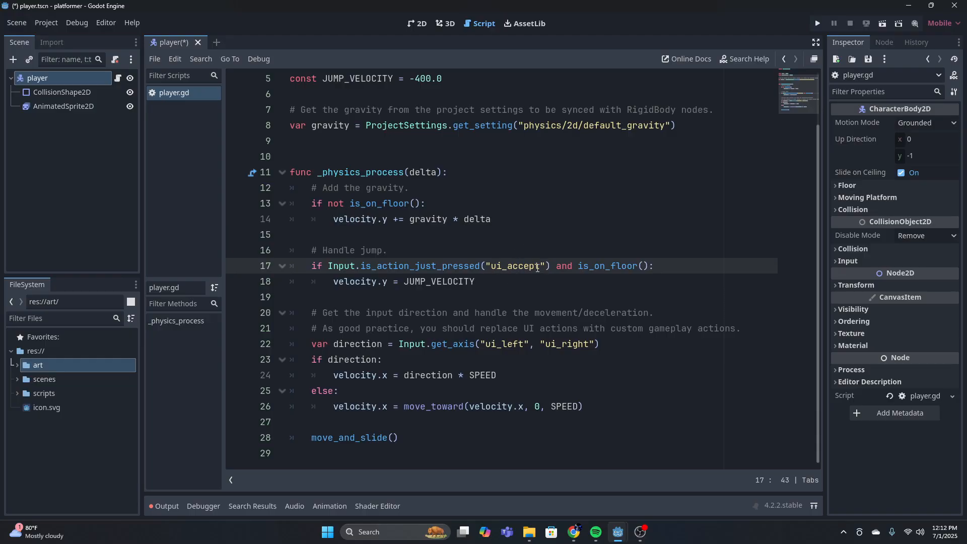
Examine the jump assignment velocity.y = JUMP_VELOCITY and the JUMP_VELOCITY constant it refers to
left_click(426, 281)
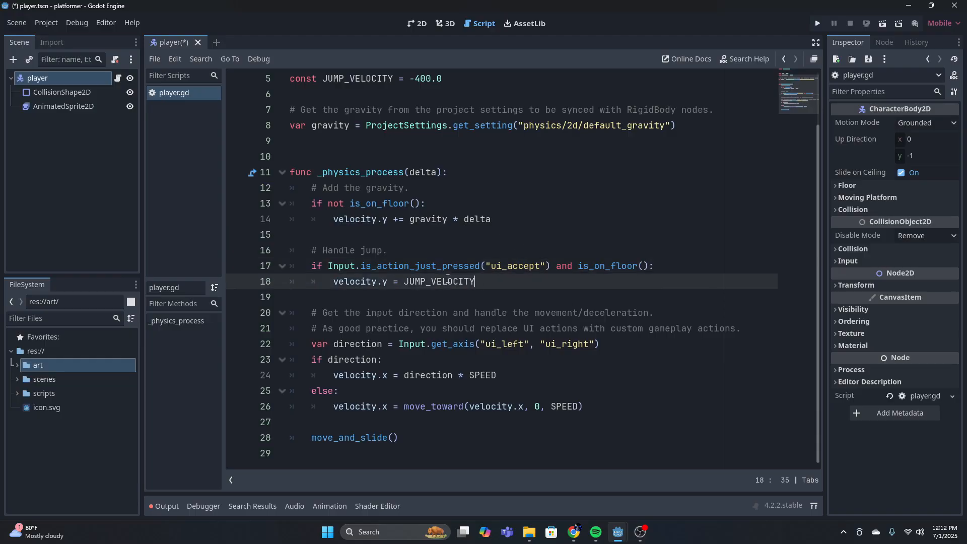
left_click_drag(478, 281, 371, 333)
scroll(402, 245, "up", 2)
left_click_drag(459, 141, 293, 143)
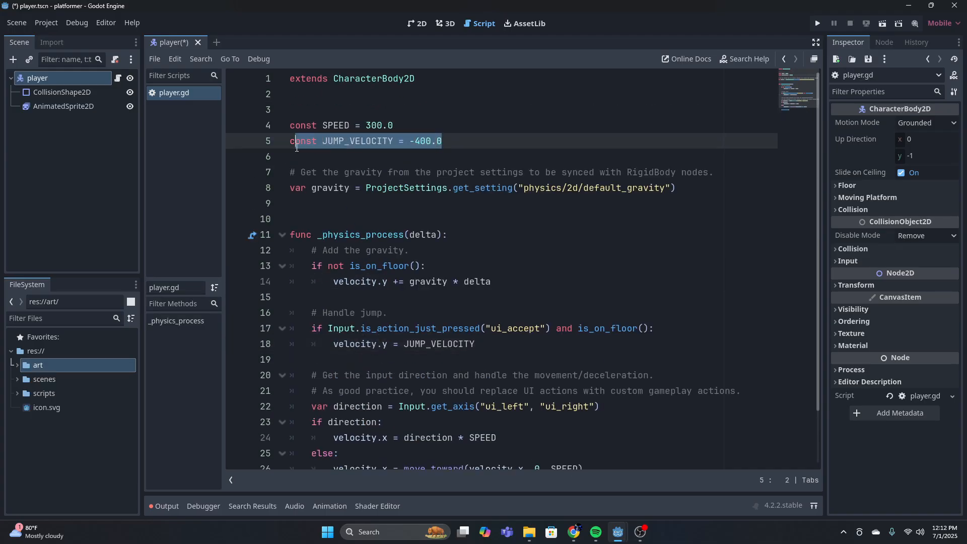
left_click(510, 239)
scroll(479, 267, "down", 2)
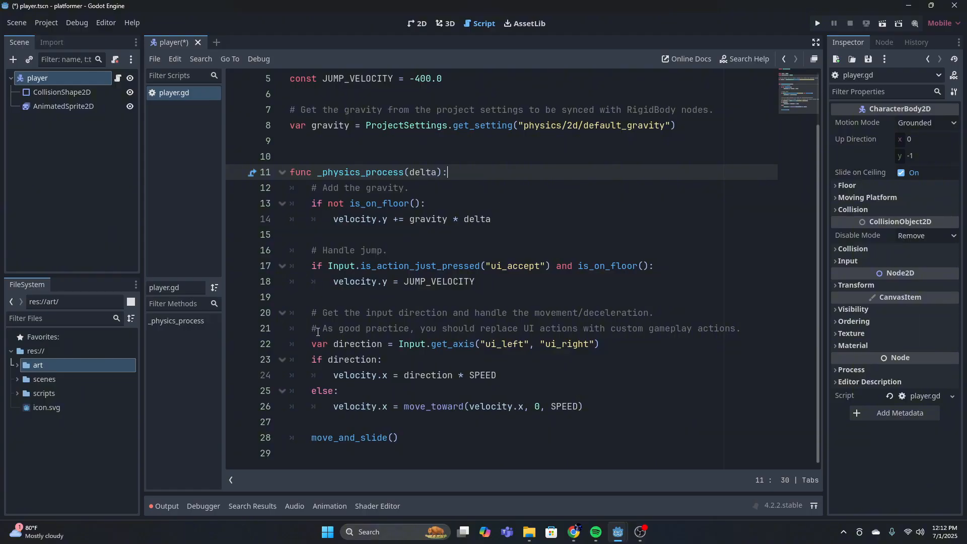
Examine the direction variable built from ui_left and ui_right and the if direction branch that sets velocity.x
left_click_drag(304, 344, 600, 344)
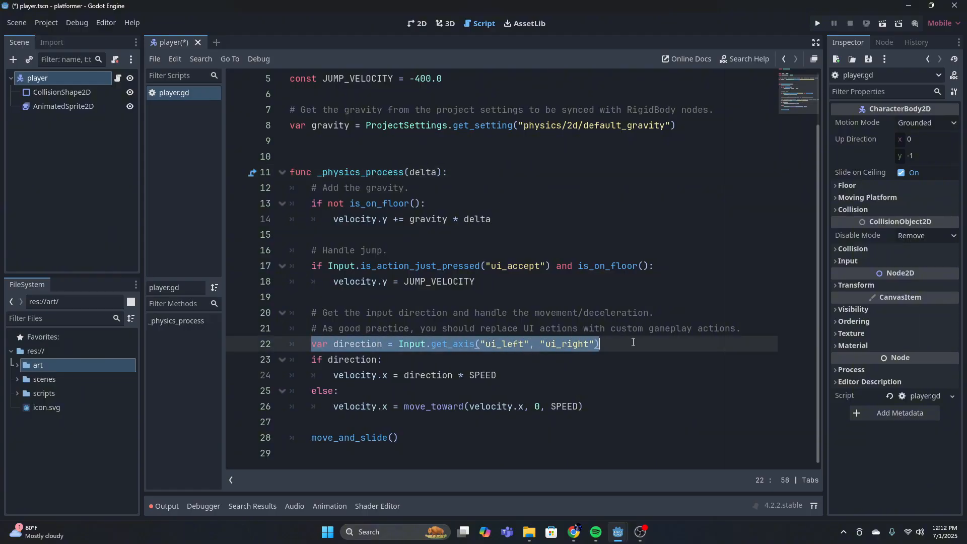
key("Right")
key("Left")
key("Left")
key("Left")
key("Left")
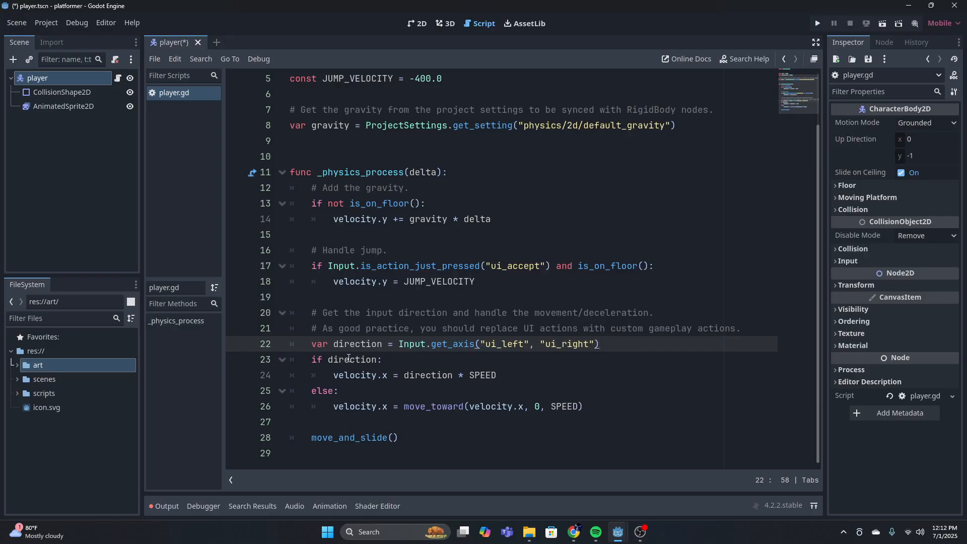
left_click_drag(310, 359, 403, 361)
left_click(404, 361)
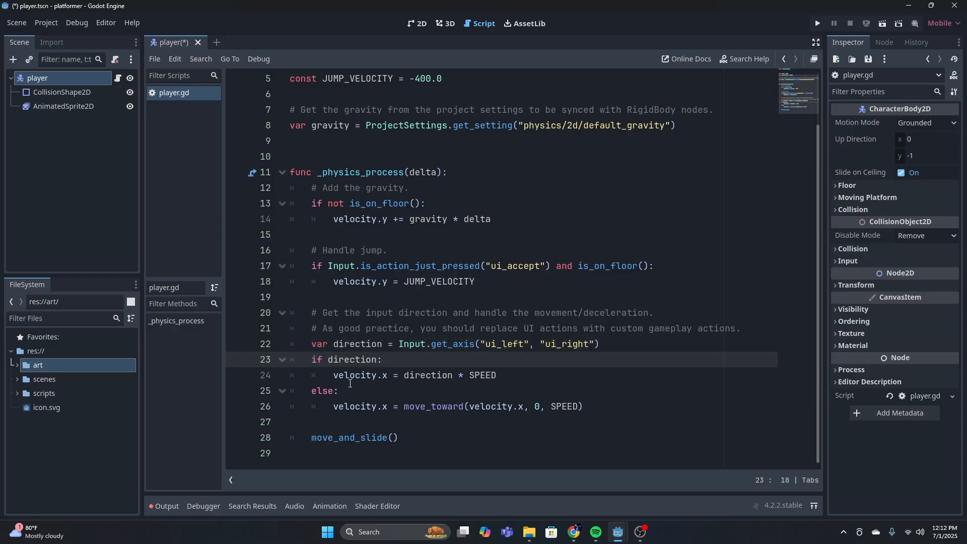
left_click_drag(332, 375, 522, 376)
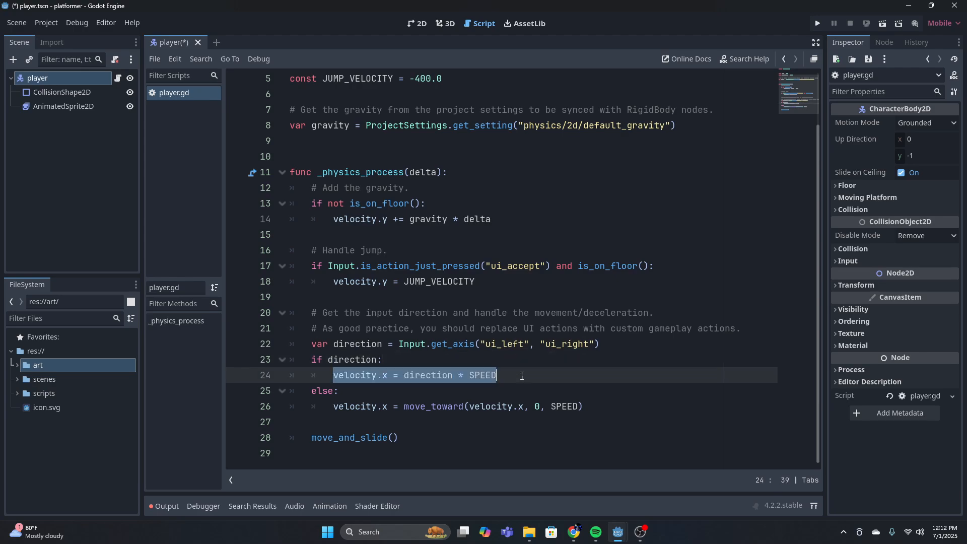
Examine the move_toward deceleration in the else branch and the closing move_and_slide() call
left_click_drag(333, 406, 599, 407)
left_click(600, 410)
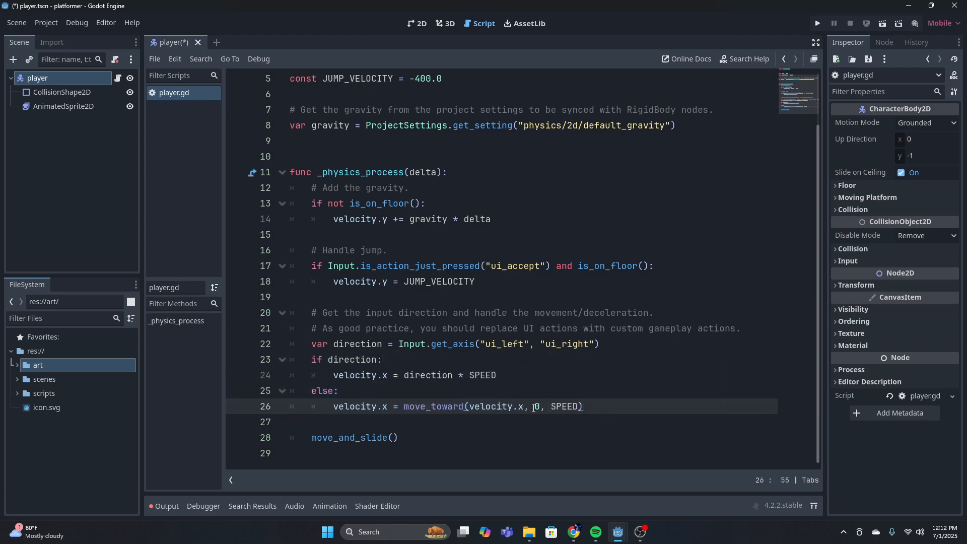
left_click(513, 406)
left_click(522, 407)
left_click_drag(406, 437, 261, 437)
left_click(449, 432)
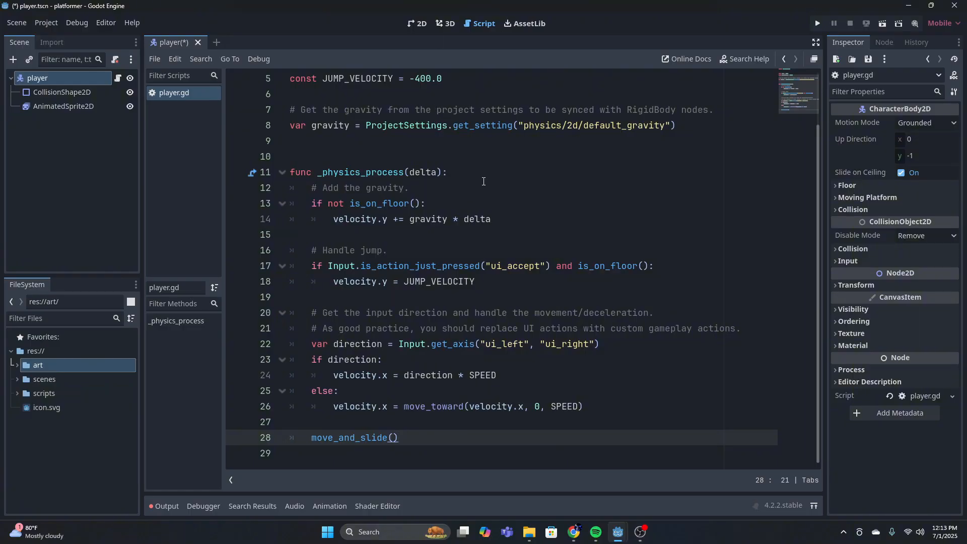
Review player.gd once more and save the player scene with its script
scroll(468, 204, "up", 2)
scroll(453, 229, "down", 2)
scroll(454, 358, "up", 2)
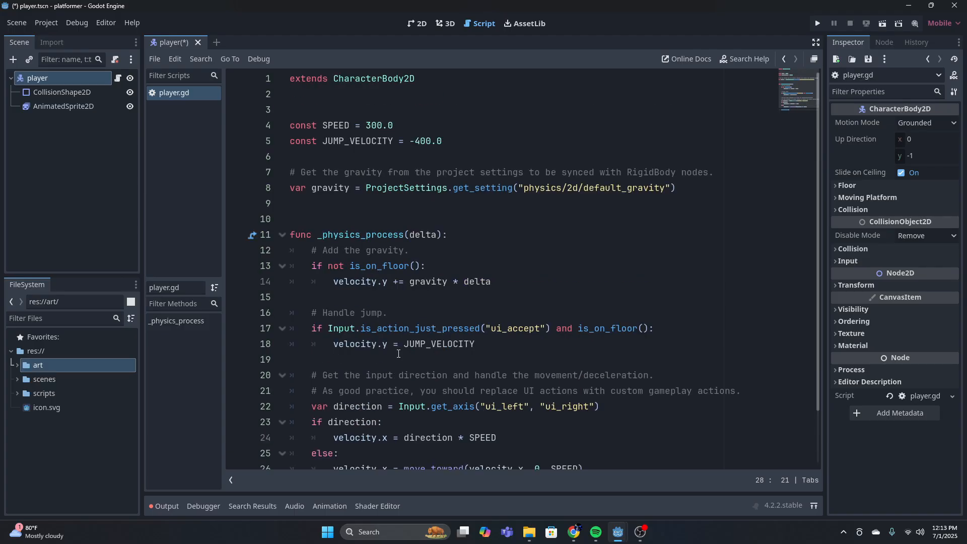
scroll(442, 225, "down", 2)
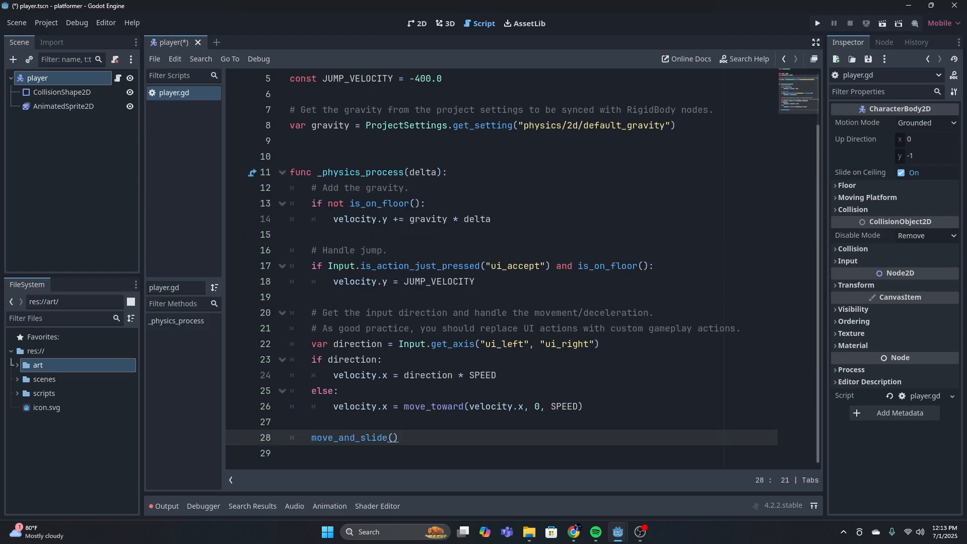
scroll(378, 220, "up", 2)
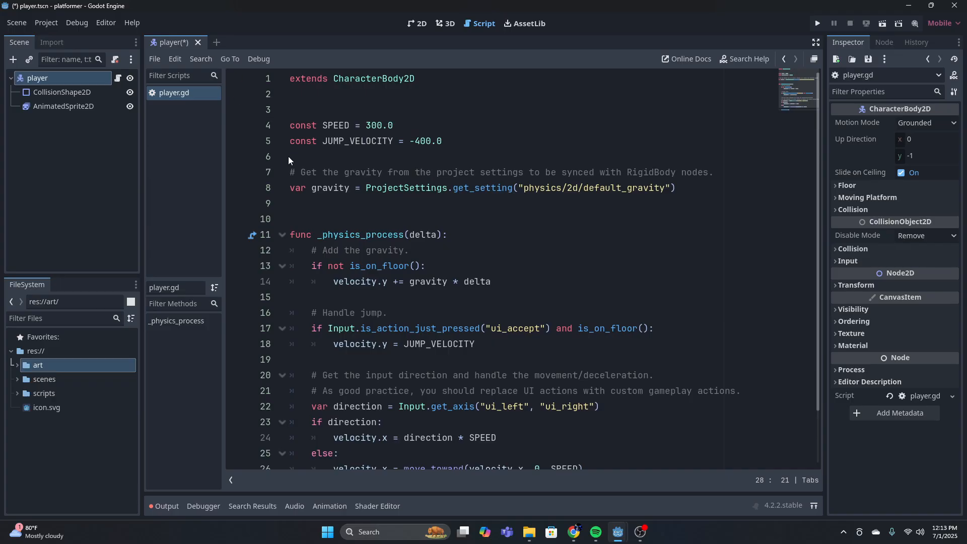
key("ctrl+s")
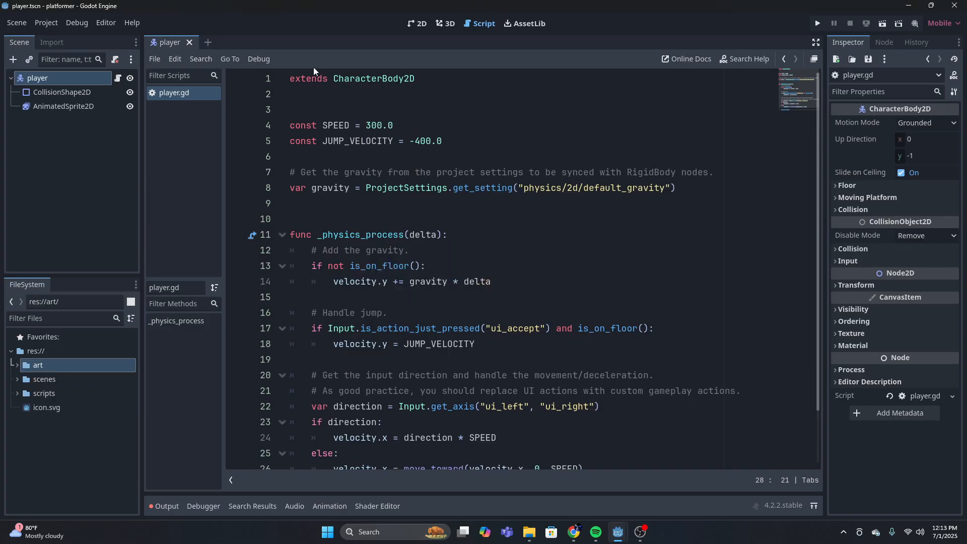
Create a new 2D scene and rename its root node game
left_click(209, 43)
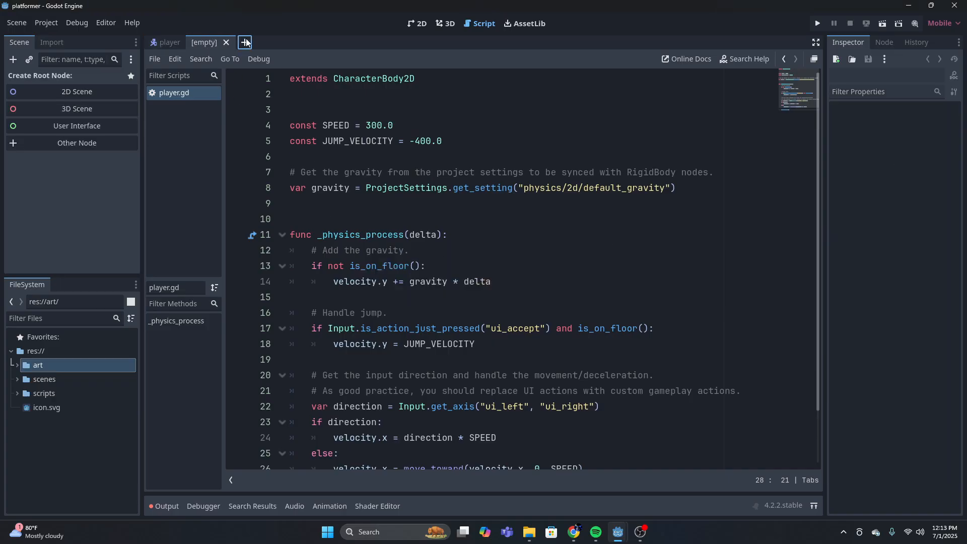
left_click(425, 25)
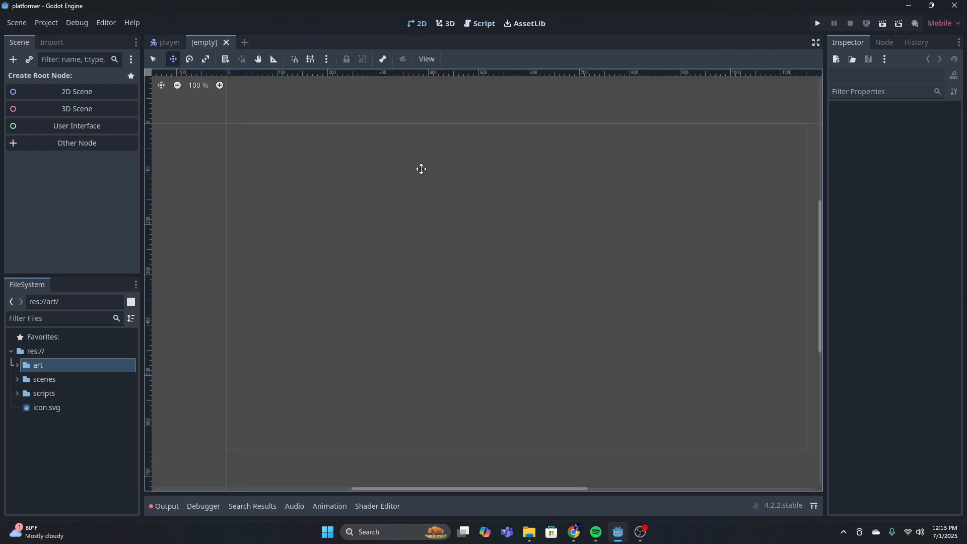
scroll(415, 173, "down", 6)
scroll(403, 182, "up", 4)
middle_click_drag(403, 181, 387, 209)
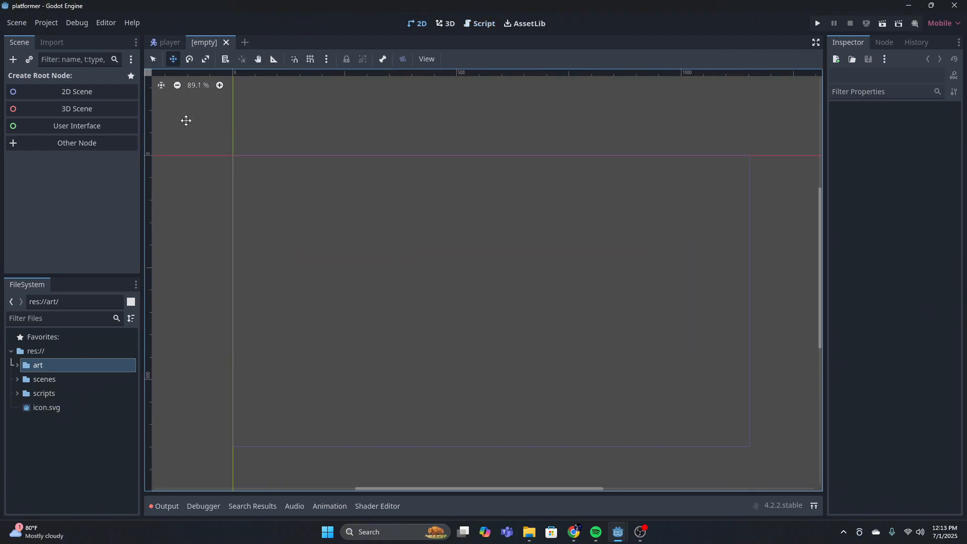
left_click(77, 94)
double_click(71, 79)
type("game")
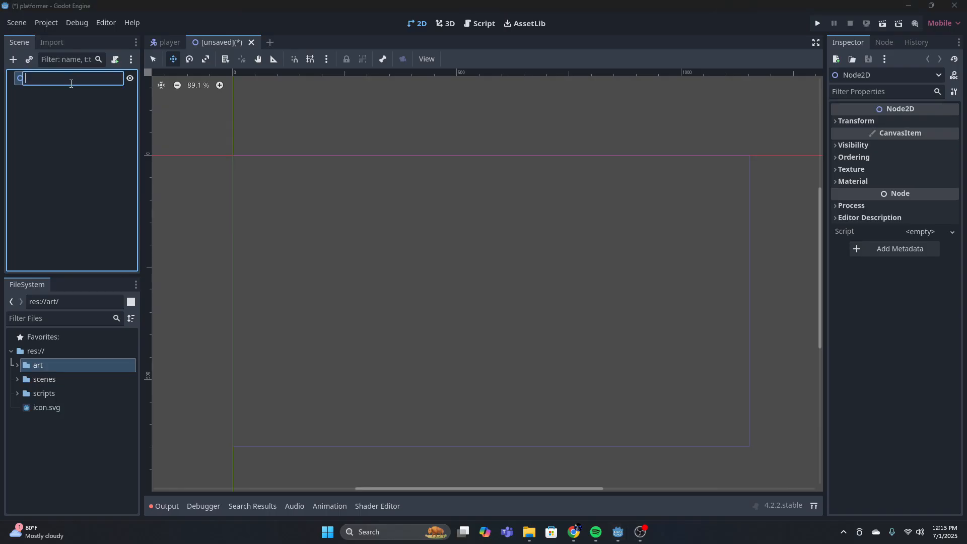
key("Return")
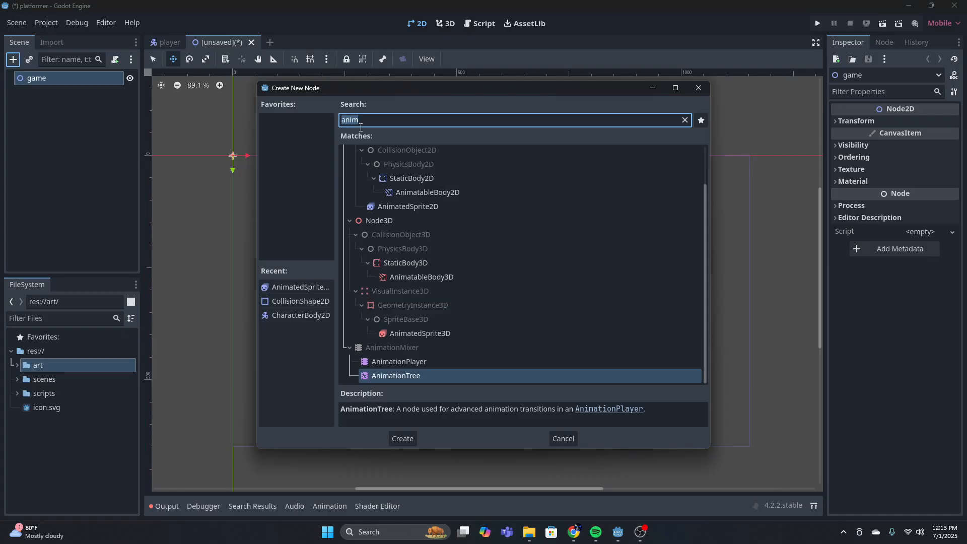
key("BackSpace")
type("ray")
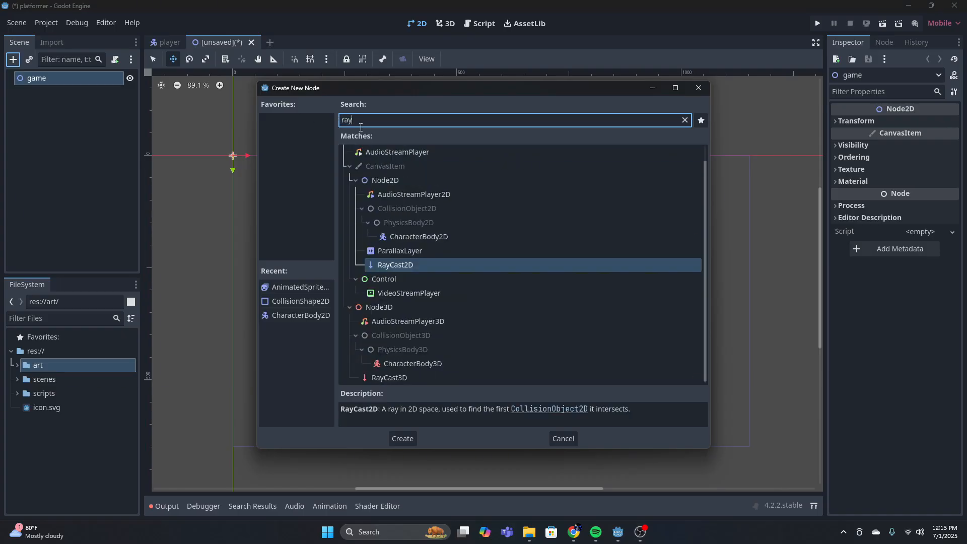
scroll(446, 274, "up", 1)
scroll(438, 279, "down", 1)
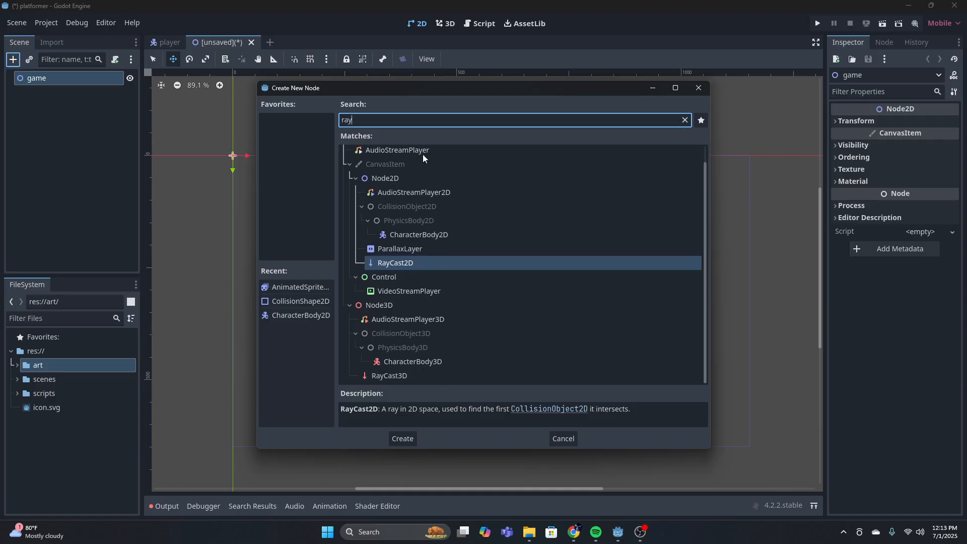
type("ca")
key("BackSpace")
key("BackSpace")
key("BackSpace")
key("BackSpace")
key("BackSpace")
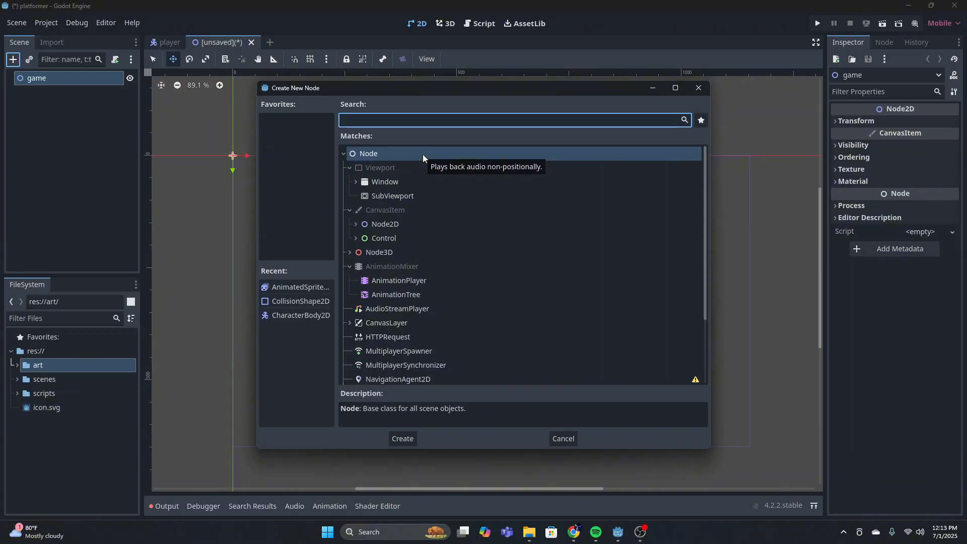
scroll(417, 190, "down", 5)
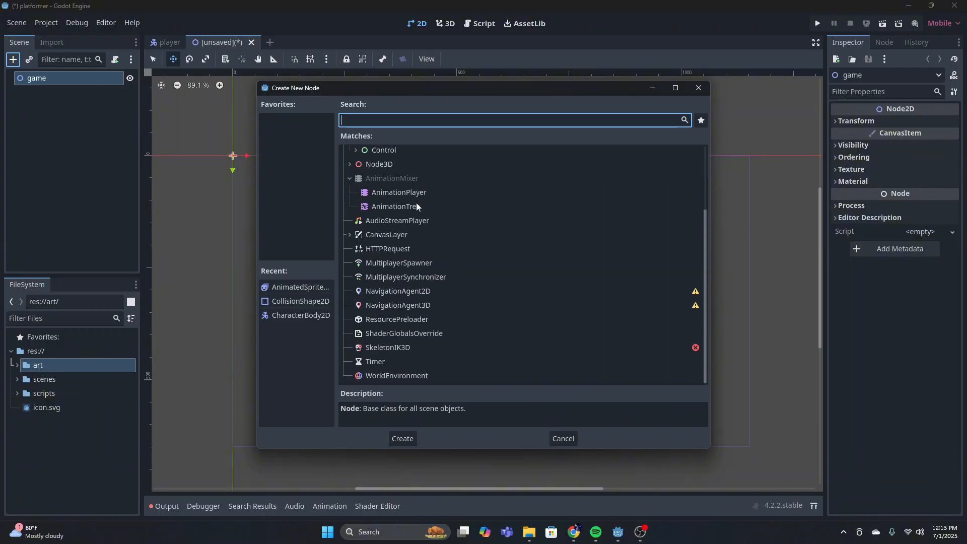
scroll(414, 220, "up", 5)
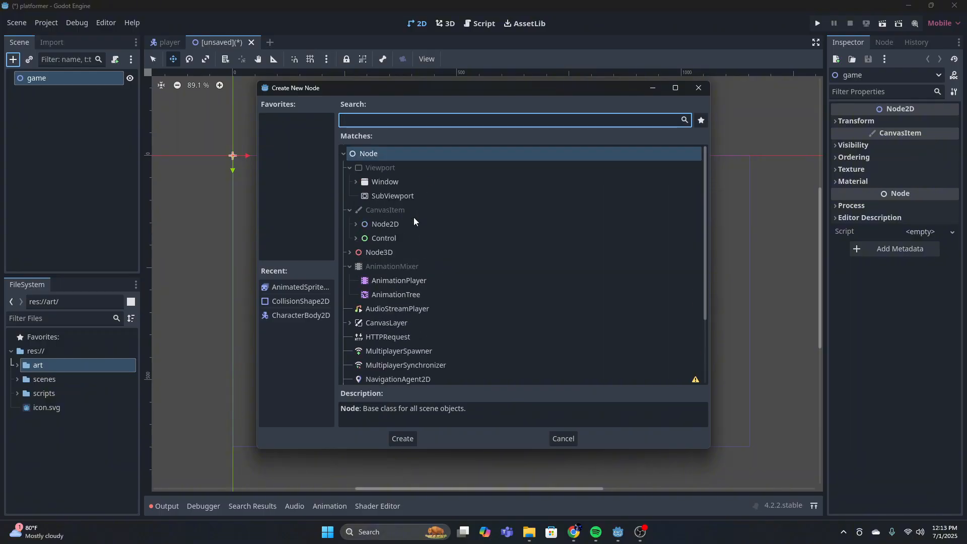
left_click(698, 89)
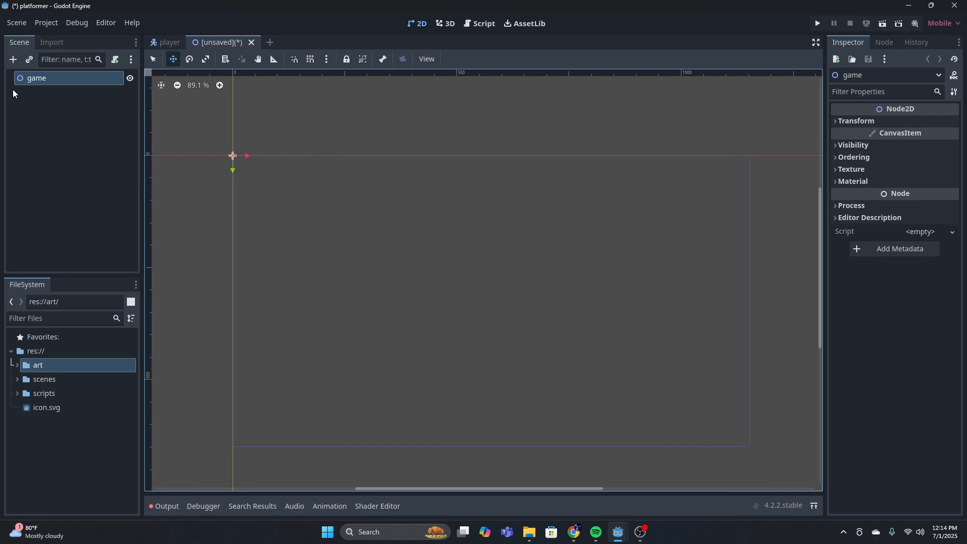
Add a CollisionShape2D node under game and give it a rectangle shape
left_click(13, 59)
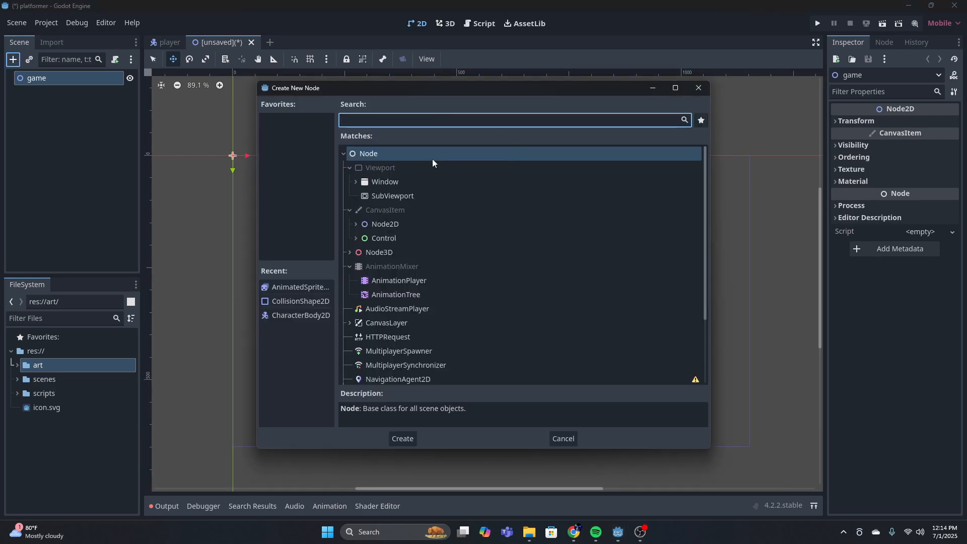
type("coll")
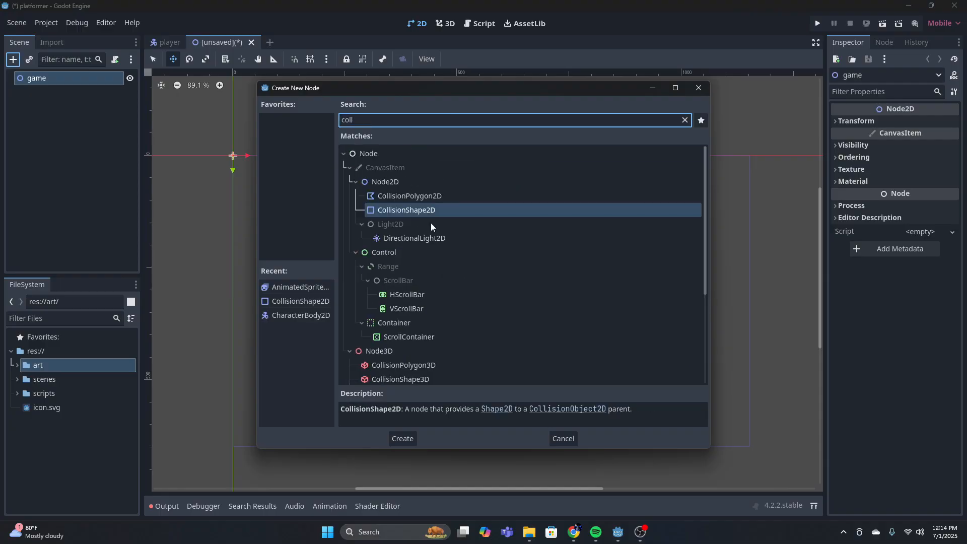
left_click(402, 438)
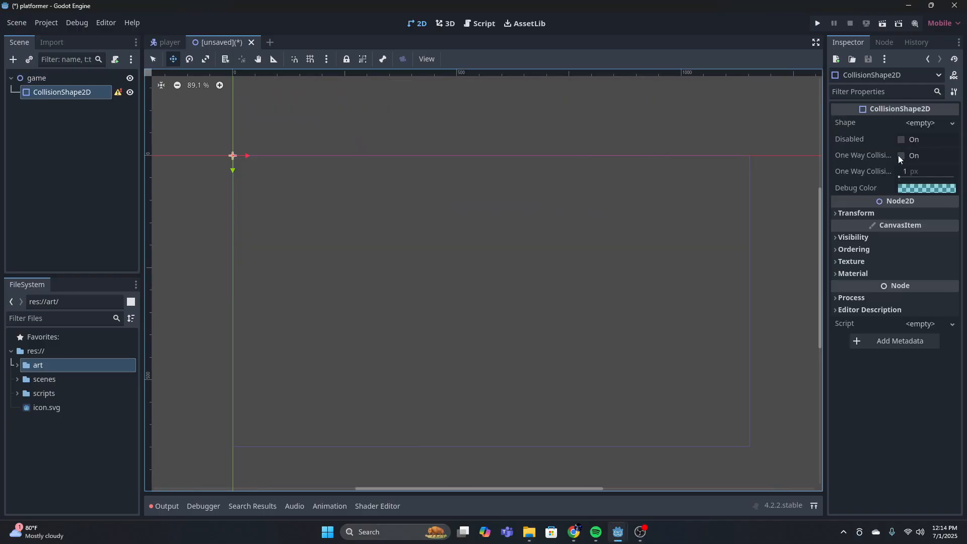
left_click(941, 125)
left_click(881, 192)
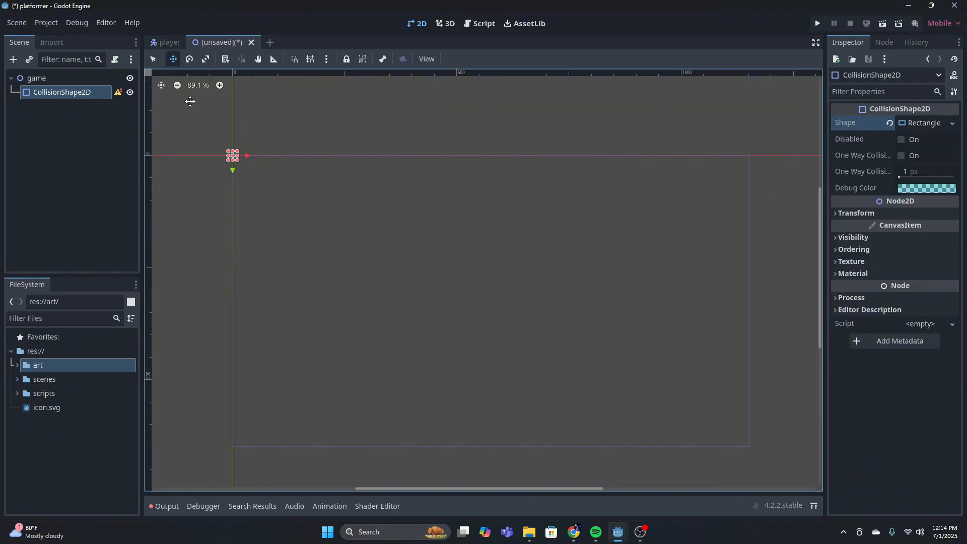
Stretch the rectangle collision shape horizontally along the x-axis into a flat platform about 330 px wide
scroll(233, 155, "up", 1)
middle_click_drag(229, 159, 418, 195)
scroll(438, 186, "up", 4)
left_click_drag(381, 192, 798, 182)
scroll(646, 257, "down", 2)
middle_click_drag(646, 257, 535, 277)
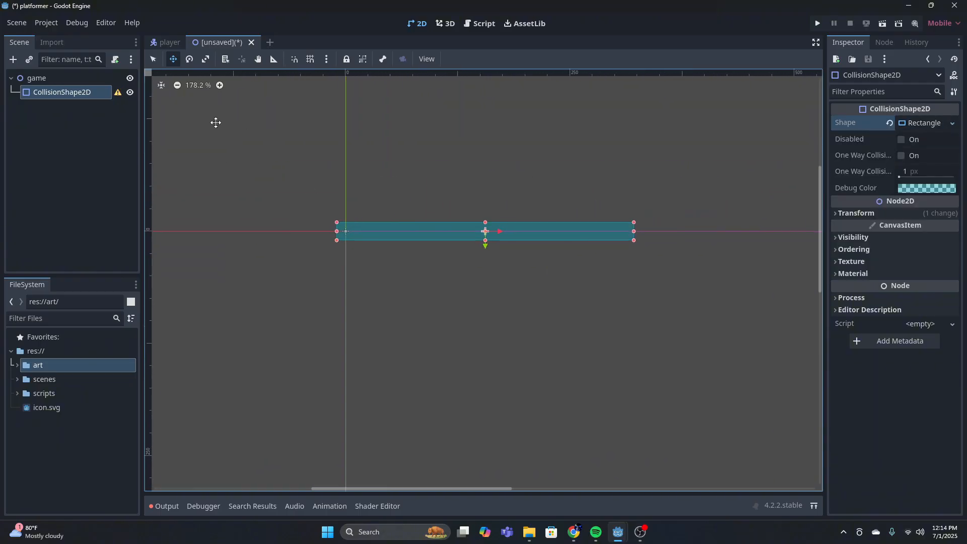
left_click(66, 78)
left_click(47, 93)
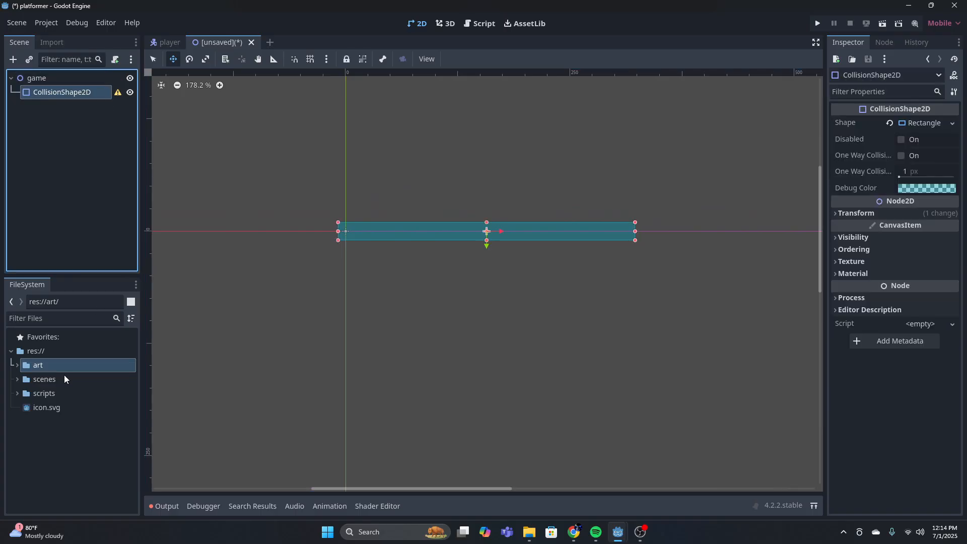
left_click(17, 379)
mouse_move(53, 398)
left_mouse_down()
mouse_move(10, 154)
mouse_move(324, 188)
mouse_move(410, 218)
mouse_move(69, 393)
left_mouse_up()
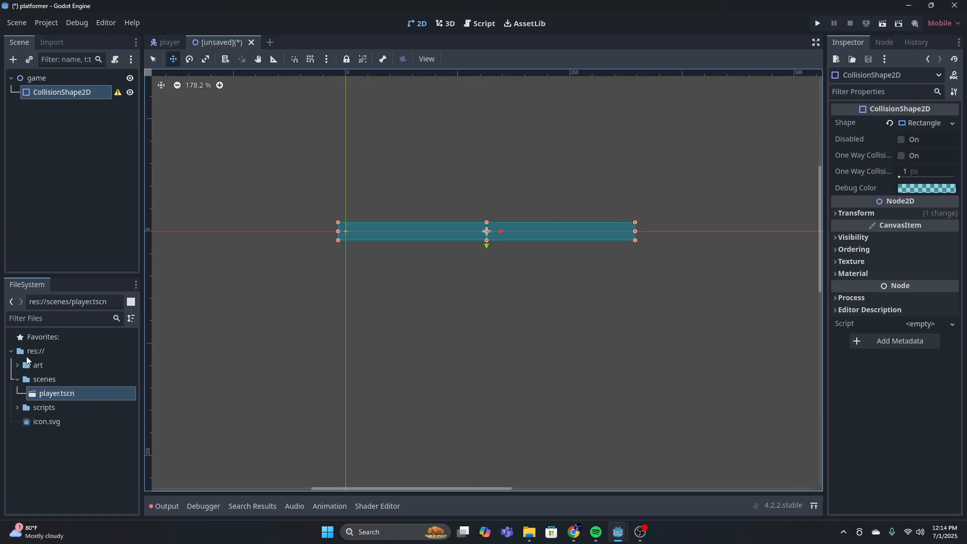
left_click(17, 379)
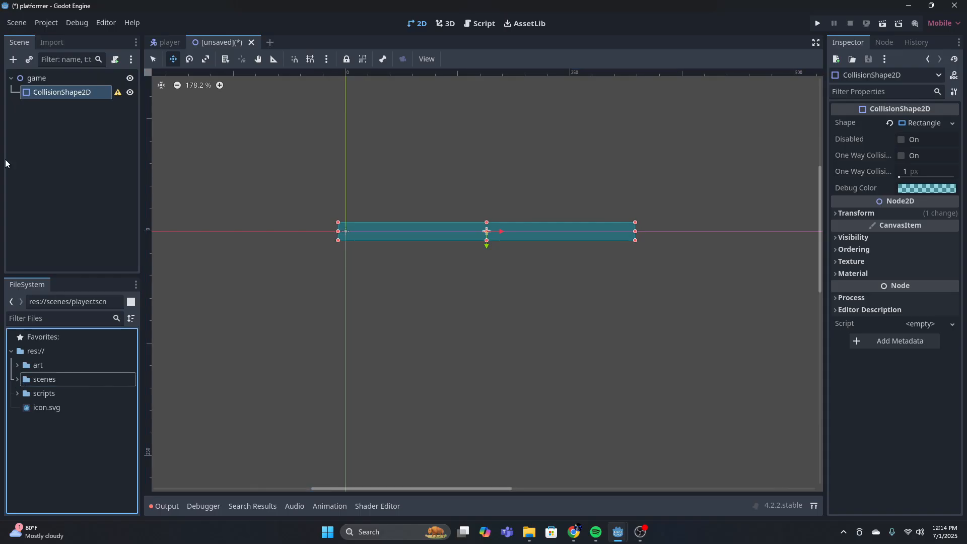
Instantiate scenes/player.tscn in the scene and make it a direct child of the game node
left_click(28, 61)
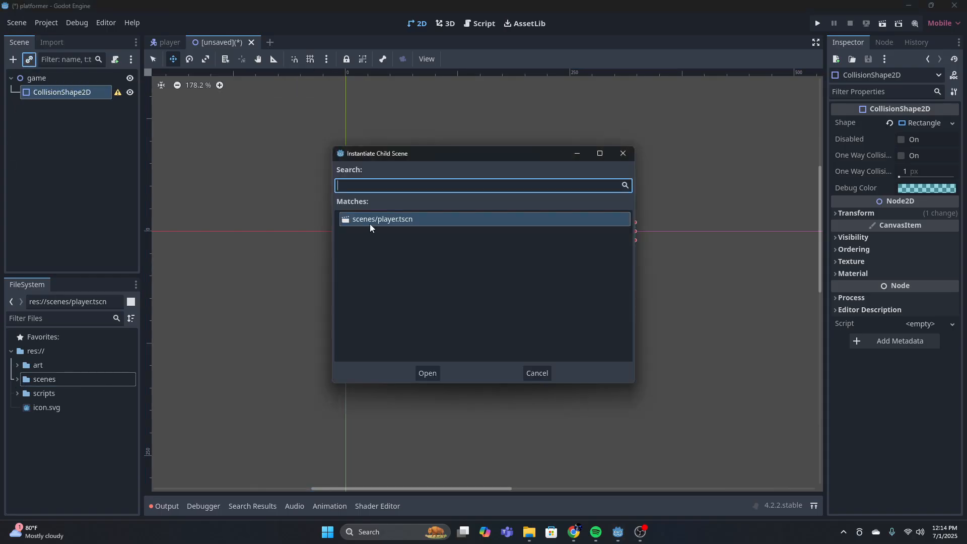
left_click(370, 225)
left_click(427, 372)
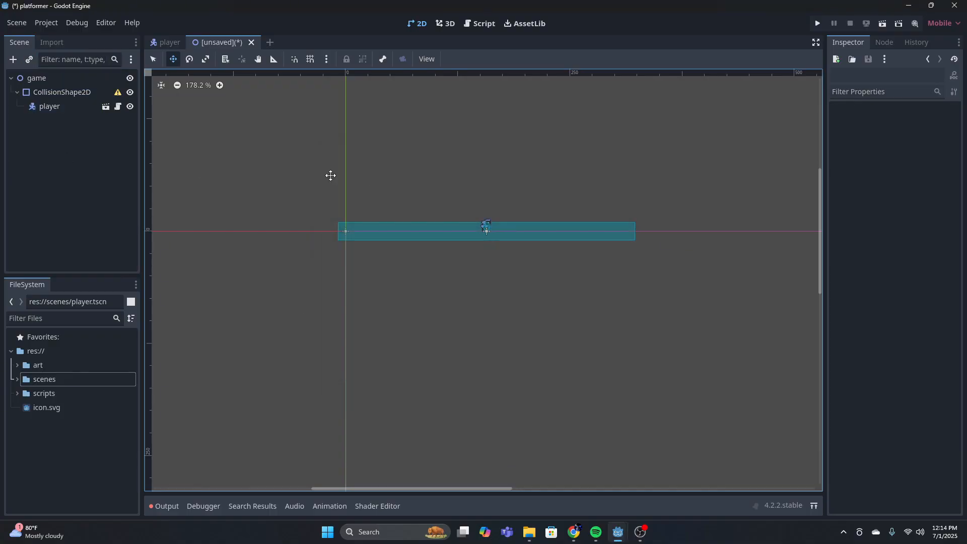
left_click_drag(53, 108, 63, 79)
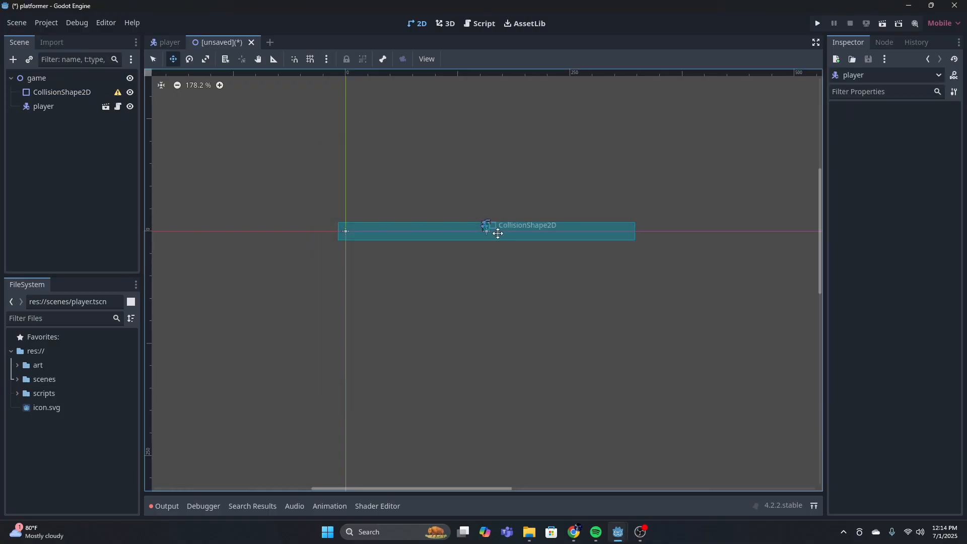
Move the player above the collision platform and save the scene as game.tscn
scroll(480, 225, "up", 1)
scroll(481, 226, "up", 5)
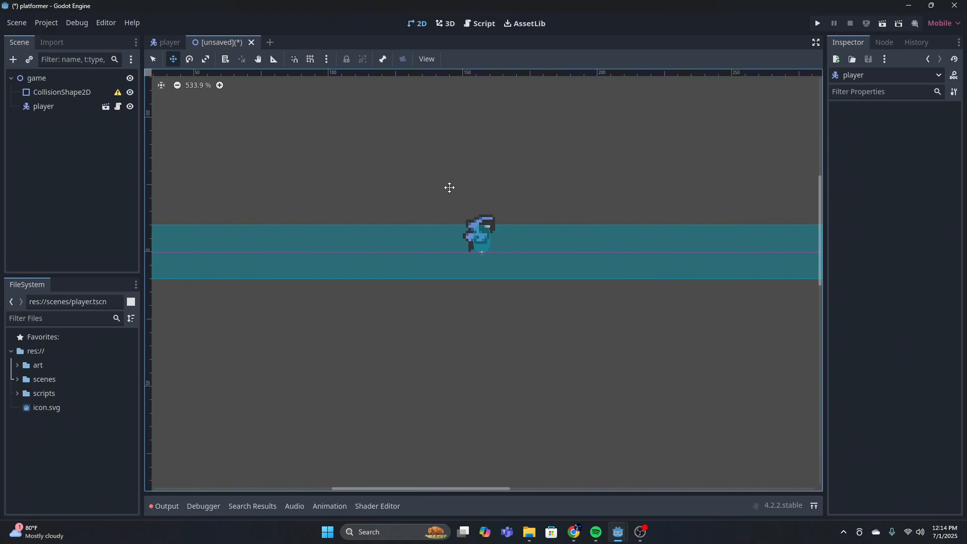
left_click_drag(477, 225, 425, 129)
scroll(473, 151, "down", 5)
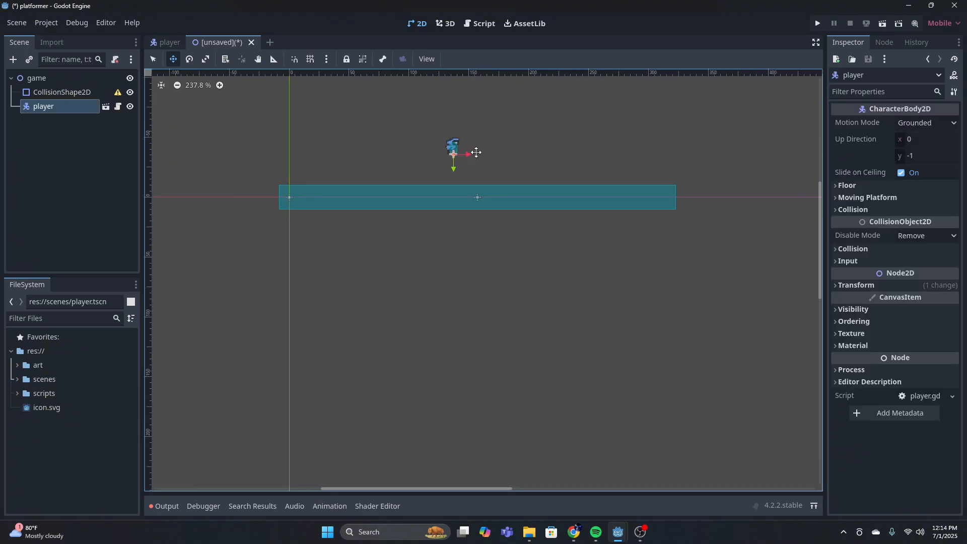
key("ctrl+s")
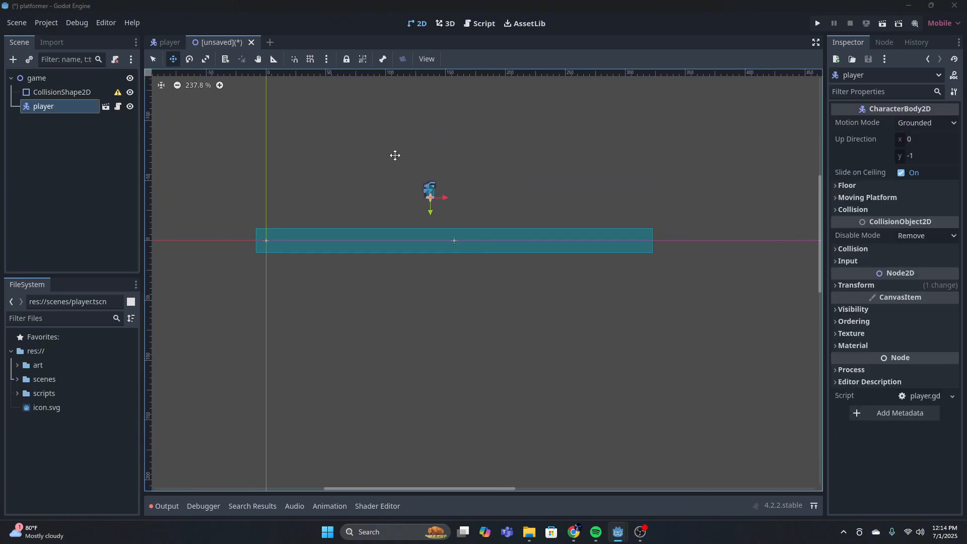
left_click(388, 439)
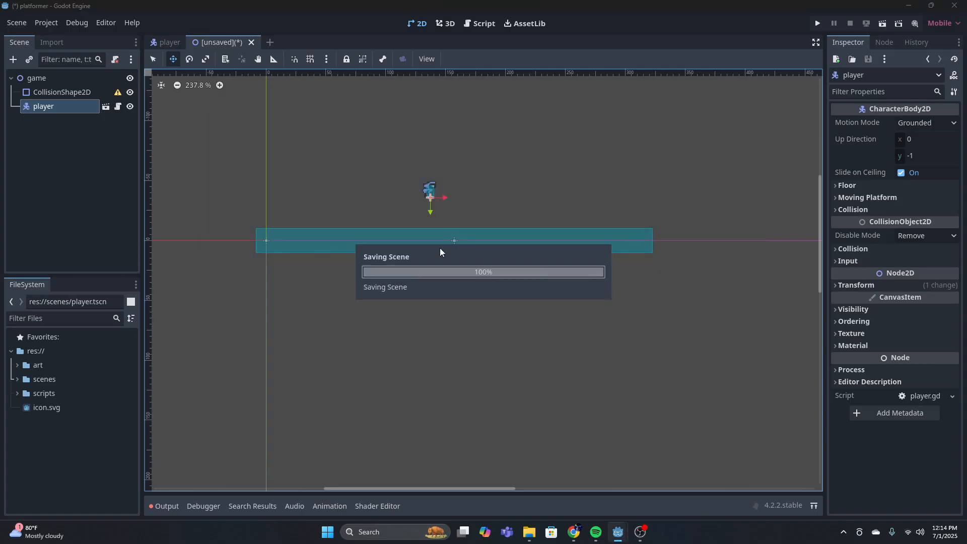
Run the project with the current scene as the main scene, and close the game window
left_click(818, 24)
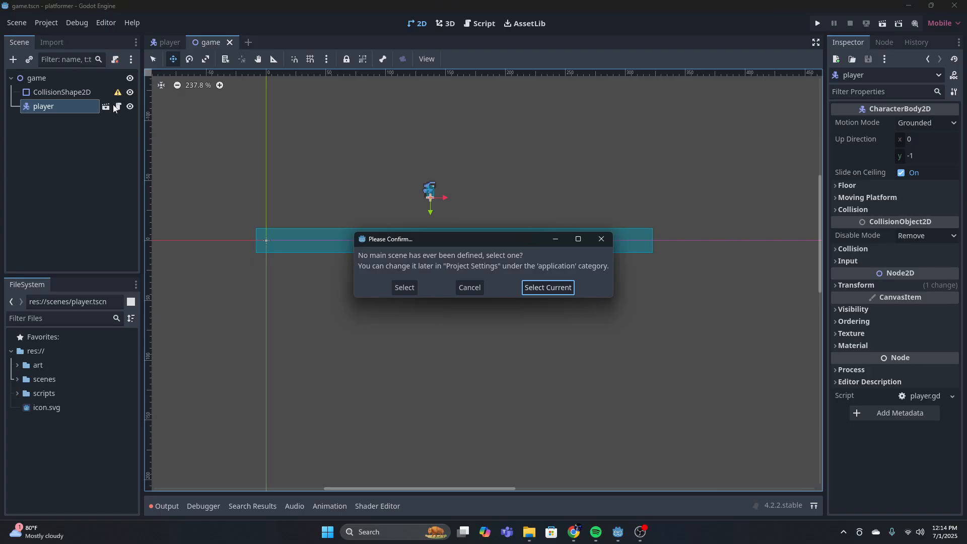
left_click(546, 289)
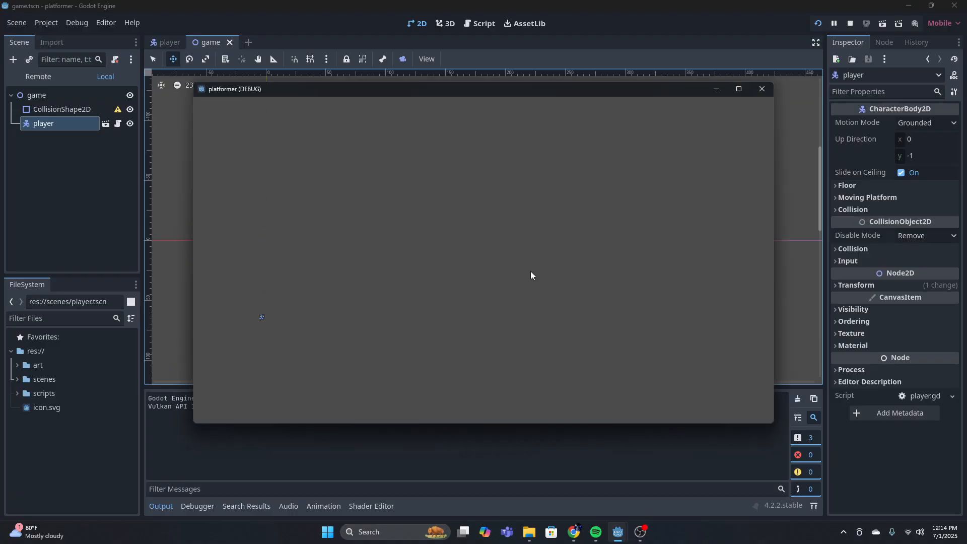
left_click(761, 89)
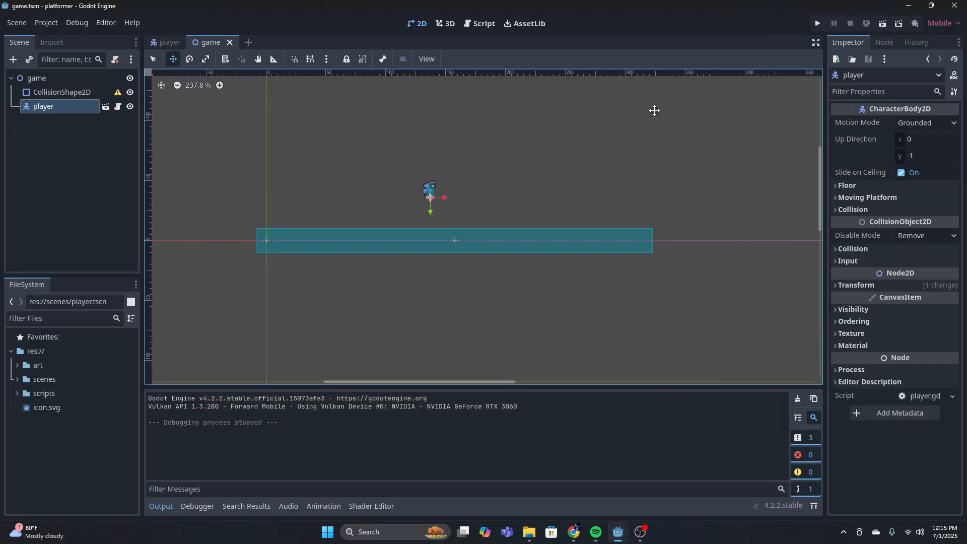
Nudge the player to position (136, -37)
scroll(460, 195, "down", 2)
scroll(455, 165, "up", 2)
scroll(472, 225, "up", 5)
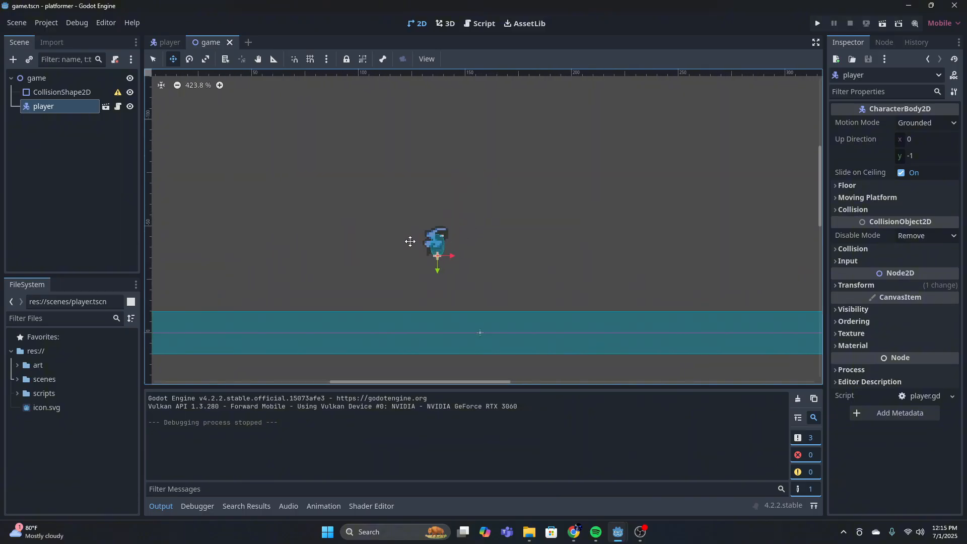
scroll(478, 262, "down", 4)
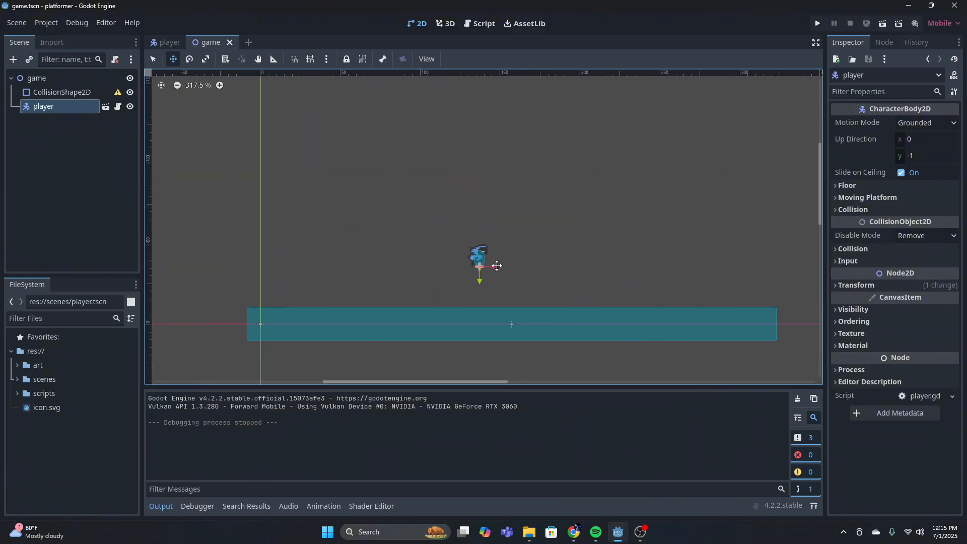
left_click_drag(496, 265, 488, 259)
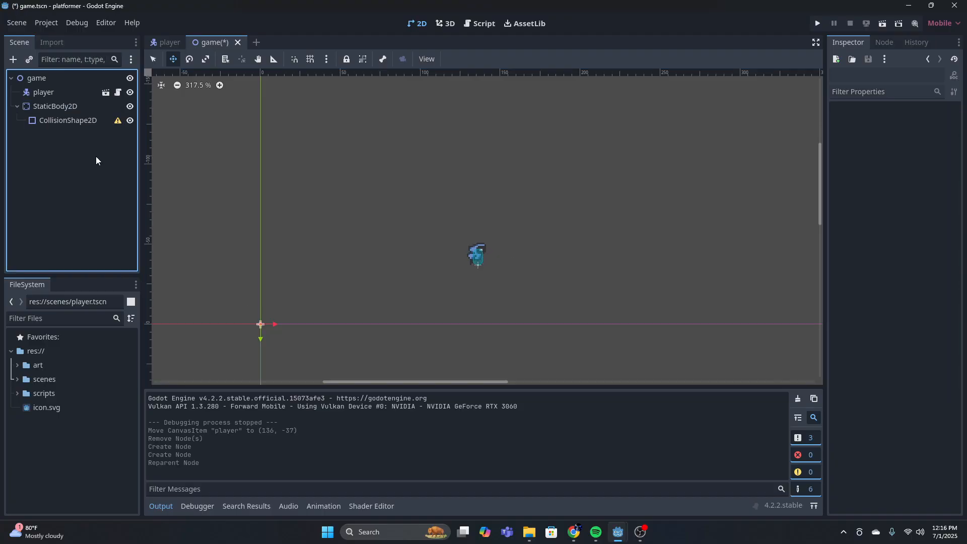
left_click(562, 233)
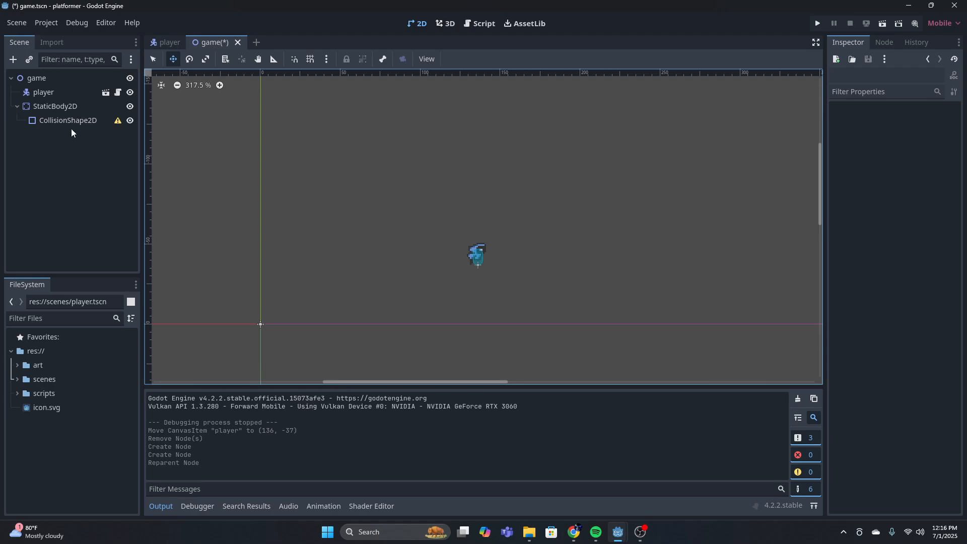
left_click(61, 110)
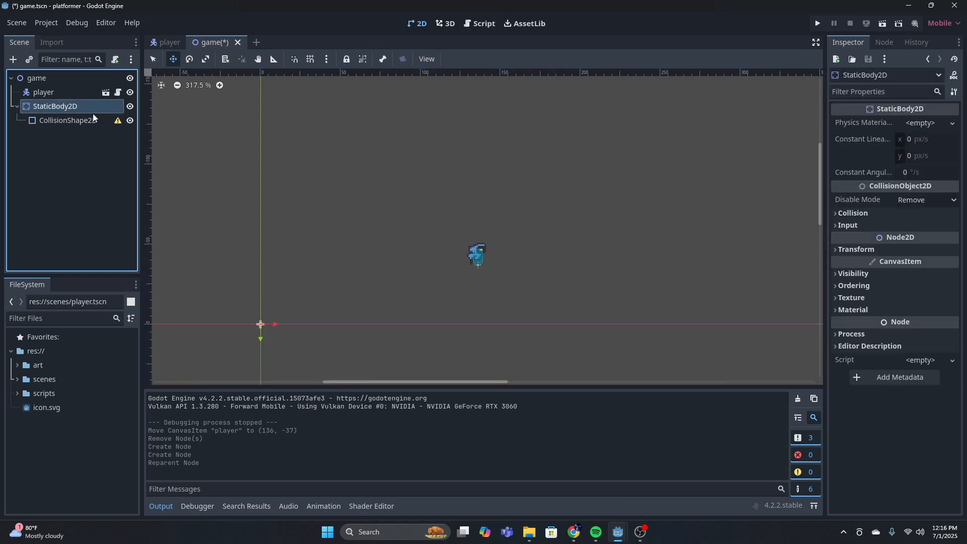
left_click(13, 60)
left_click(691, 91)
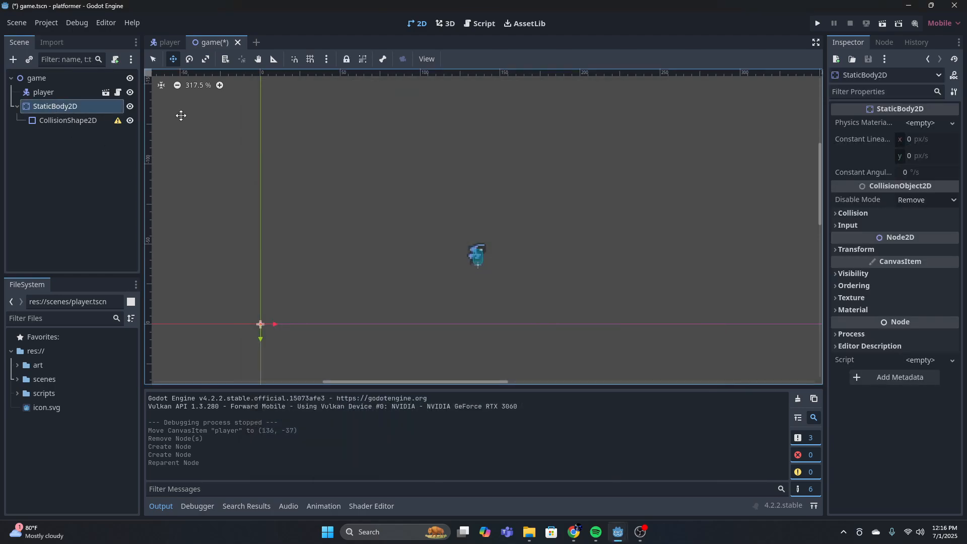
left_click(70, 122)
left_click(46, 106)
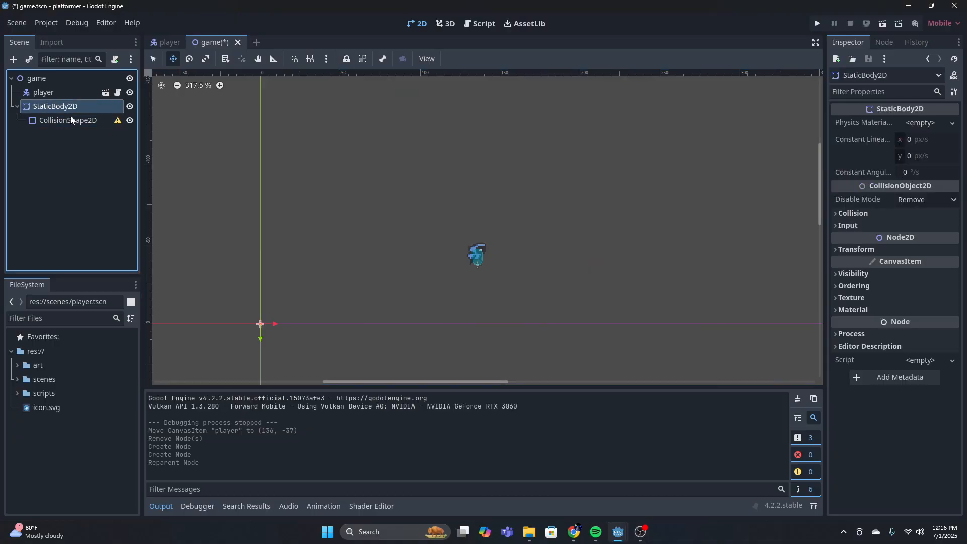
Assign a new WorldBoundaryShape2D to the CollisionShape2D under StaticBody2D
left_click(80, 119)
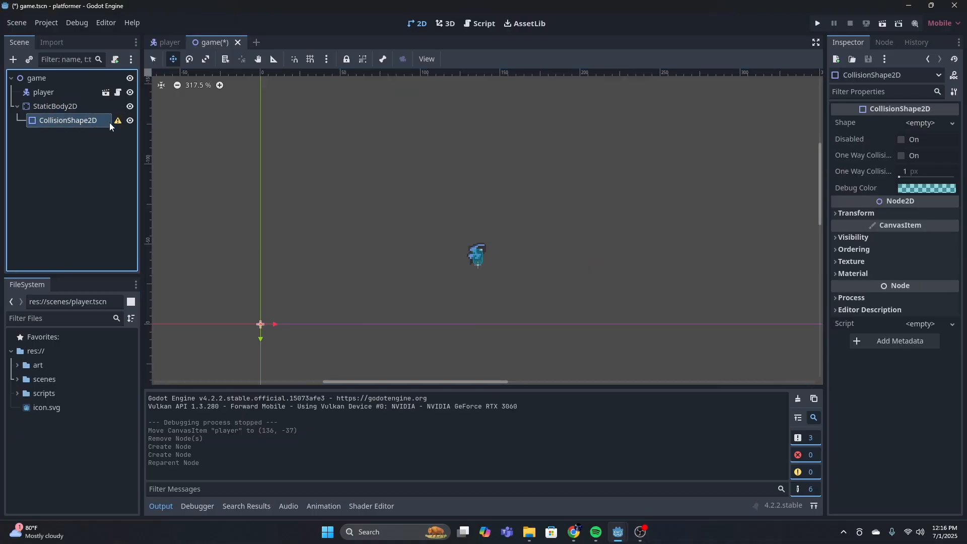
left_click(921, 123)
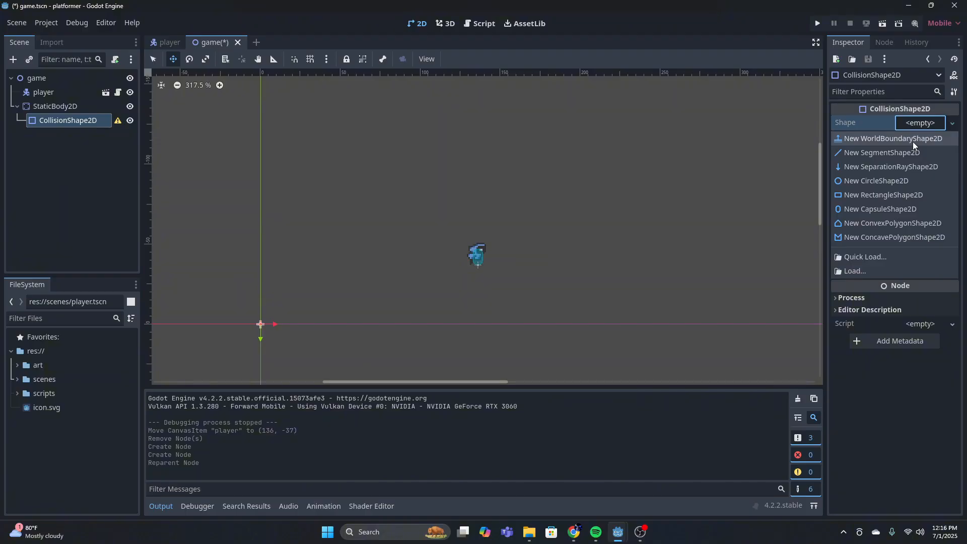
left_click(913, 141)
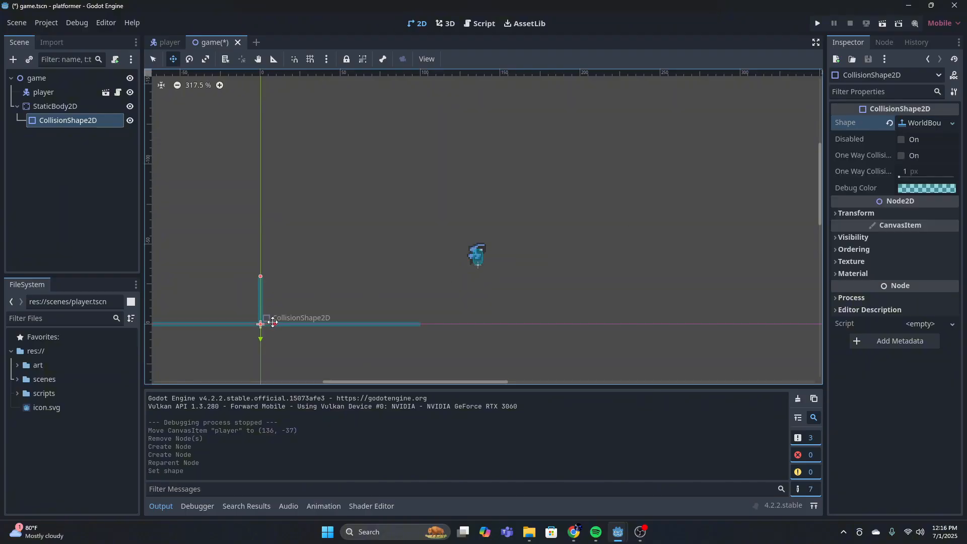
Adjust the world boundary's handle and move its CollisionShape2D to position (45, 2)
left_click_drag(261, 323, 288, 301)
left_click_drag(285, 302, 334, 302)
mouse_move(330, 303)
left_mouse_down()
mouse_move(466, 311)
mouse_move(460, 300)
mouse_move(324, 305)
left_mouse_up()
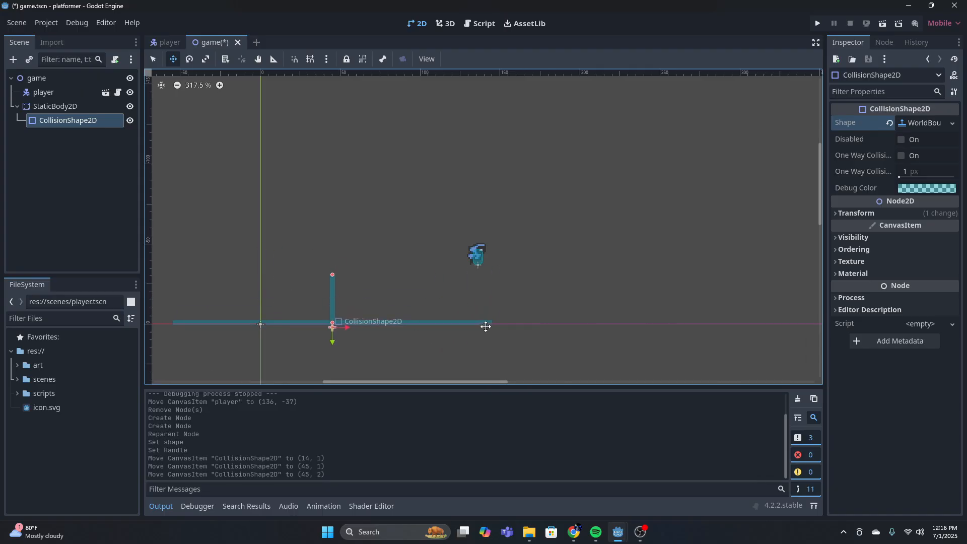
Examine the world boundary and the player in relation to the game's viewport outline
scroll(541, 274, "down", 6)
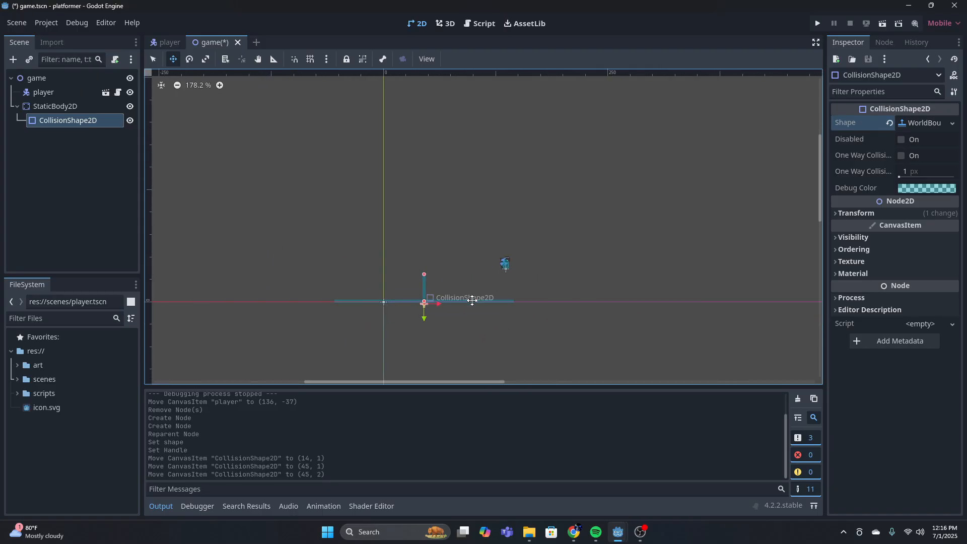
middle_click_drag(746, 292, 505, 292)
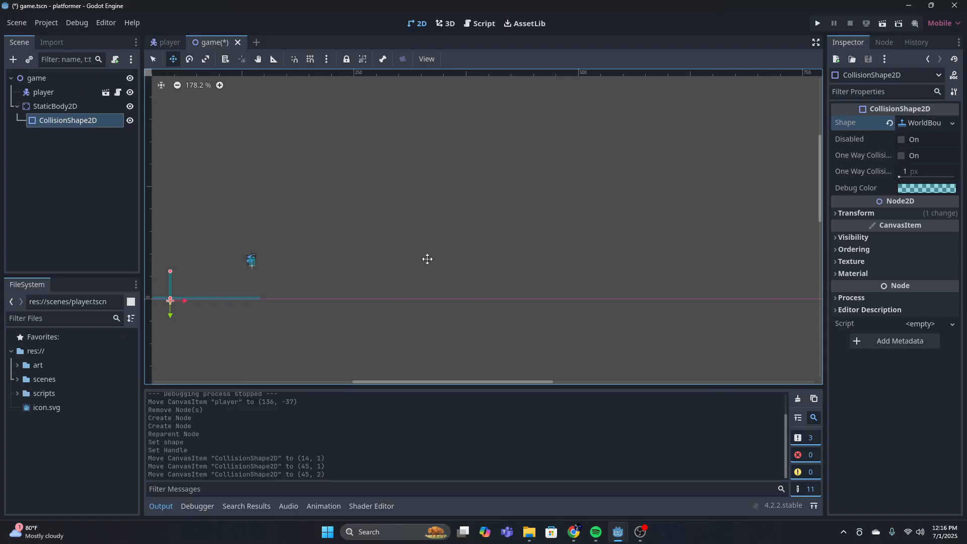
middle_click_drag(289, 264, 520, 278)
scroll(536, 295, "up", 3)
scroll(535, 295, "up", 1)
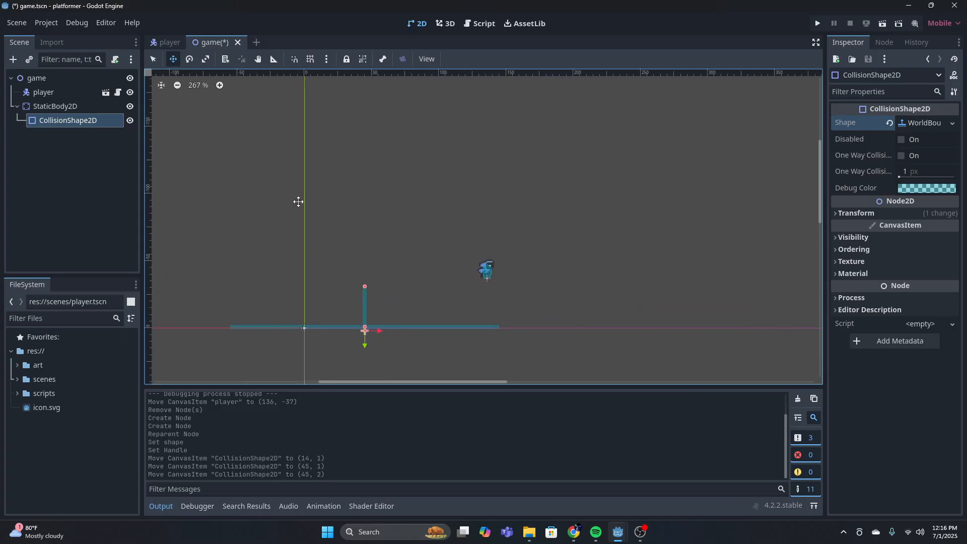
scroll(522, 228, "down", 20)
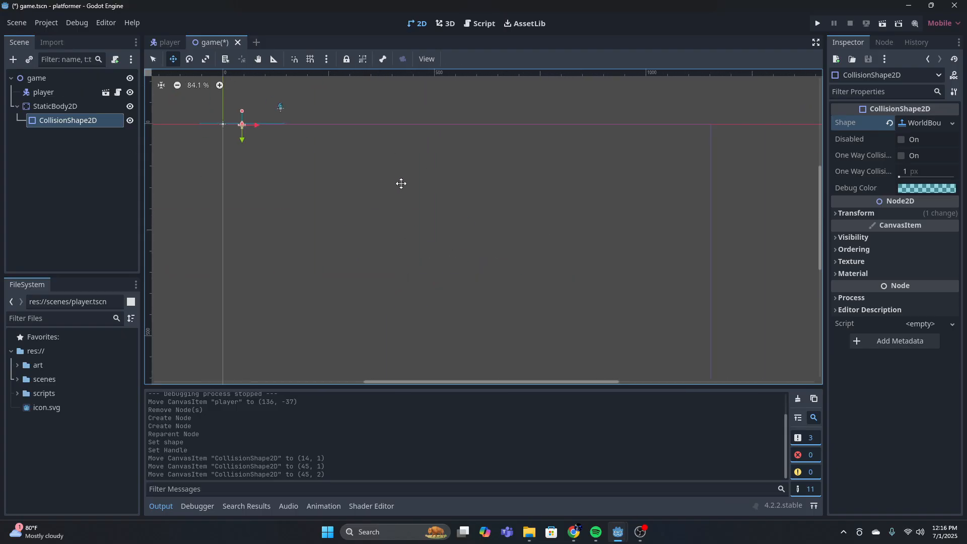
scroll(386, 252, "down", 5)
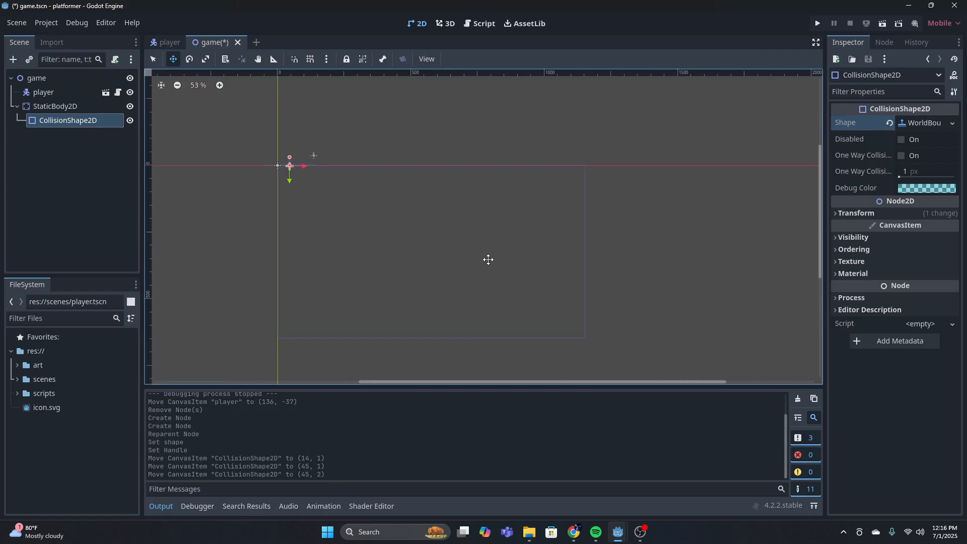
scroll(302, 125, "up", 12)
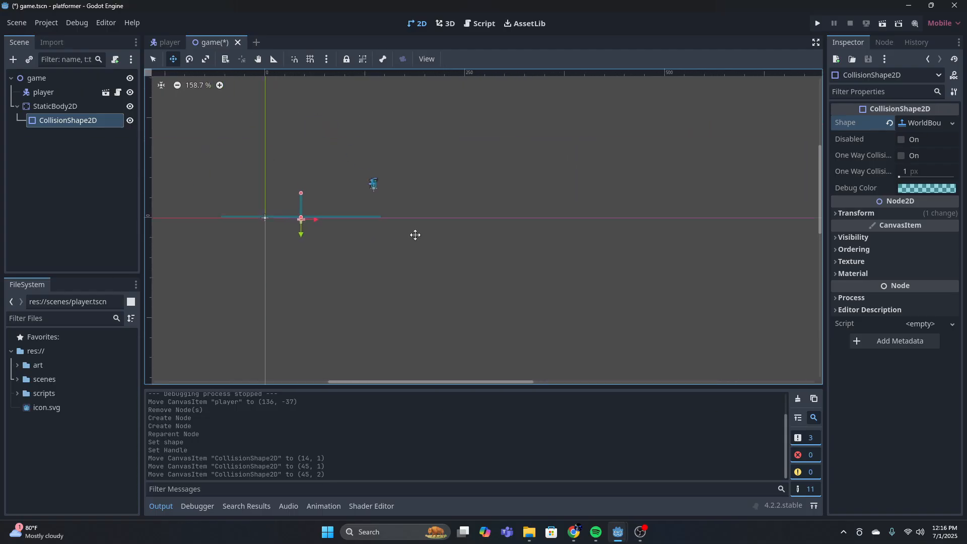
Add a Camera2D node as a child of the game node
left_click(36, 78)
left_click(13, 59)
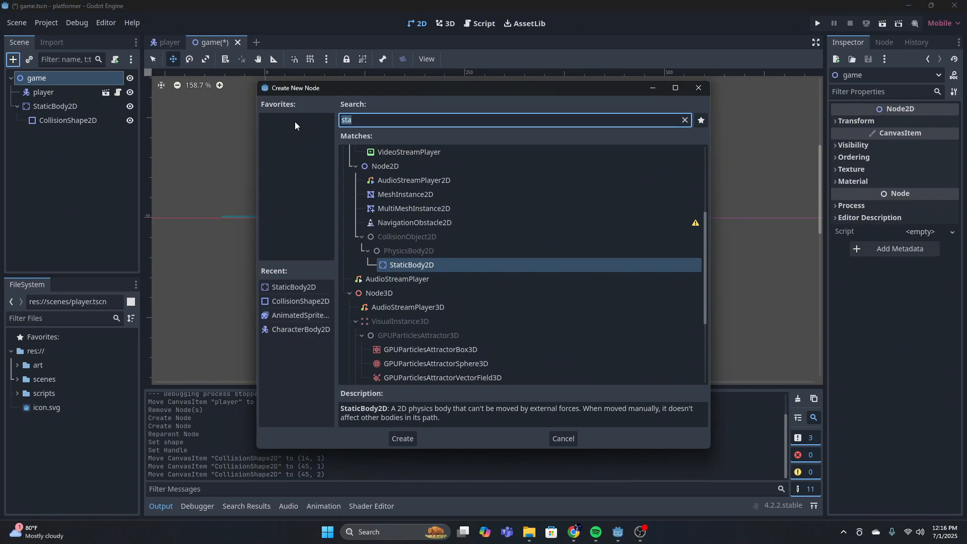
type("camer")
left_click(409, 439)
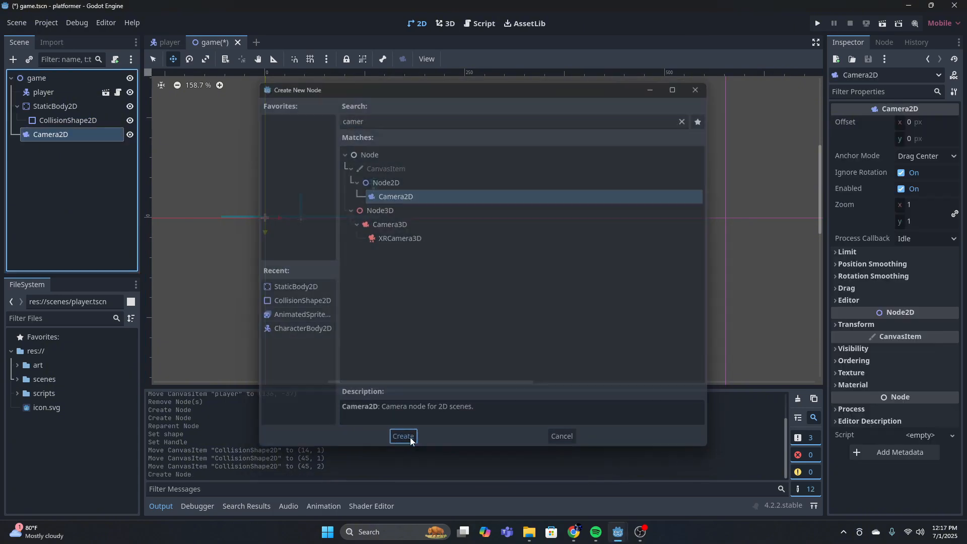
Try reparenting the Camera2D node under the player node
scroll(291, 153, "down", 8)
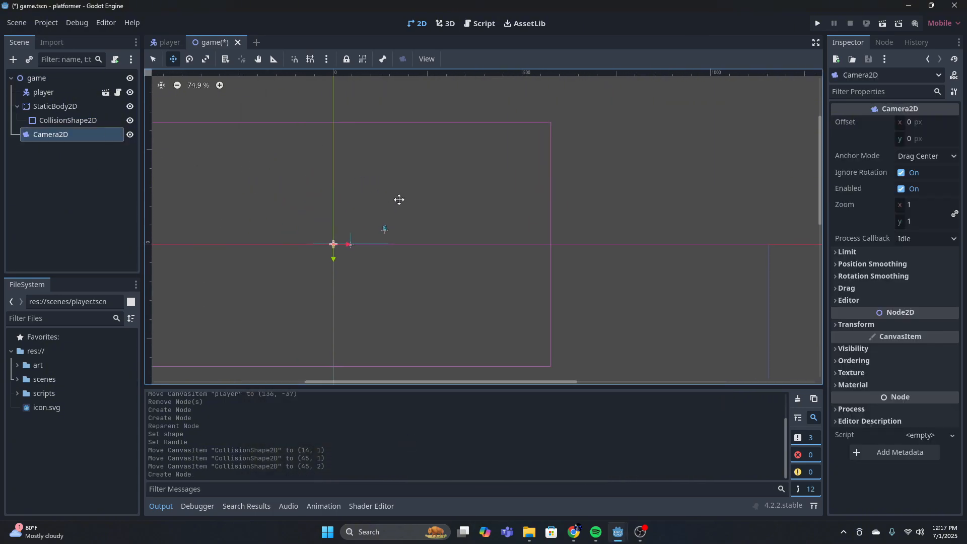
left_click_drag(51, 132, 50, 84)
left_click(41, 93)
middle_click_drag(395, 179, 455, 176)
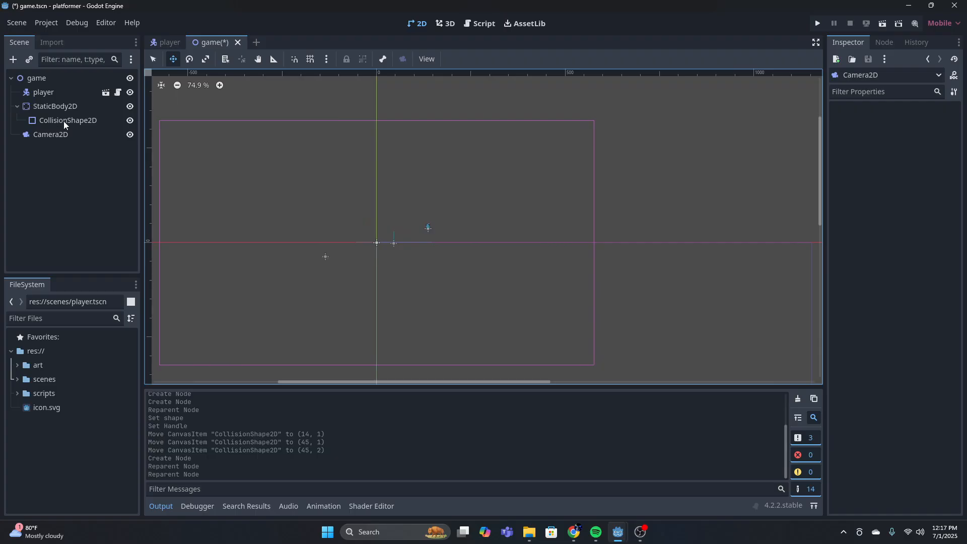
Set the Camera2D zoom to 4 and shift the camera along the x-axis toward the player
left_click(53, 133)
left_click(920, 202)
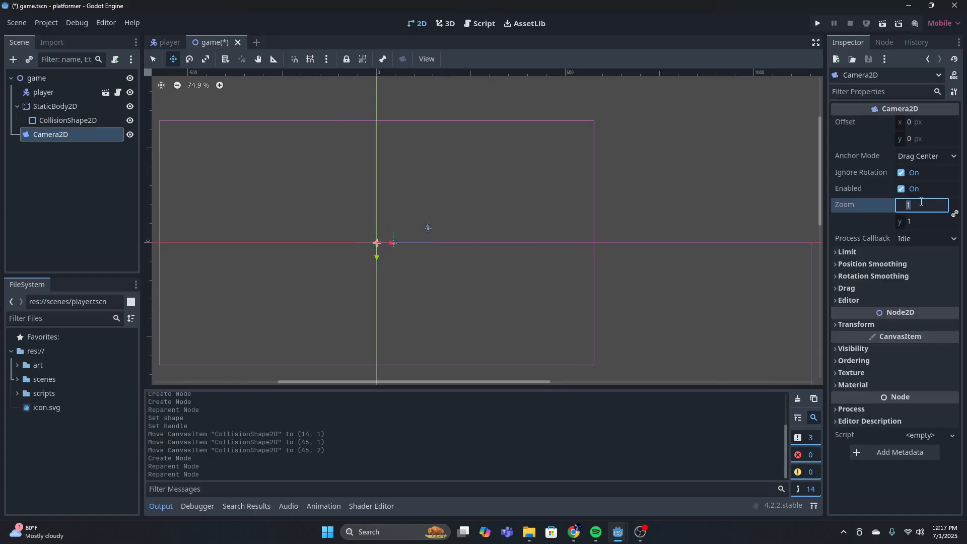
type("4")
key("Return")
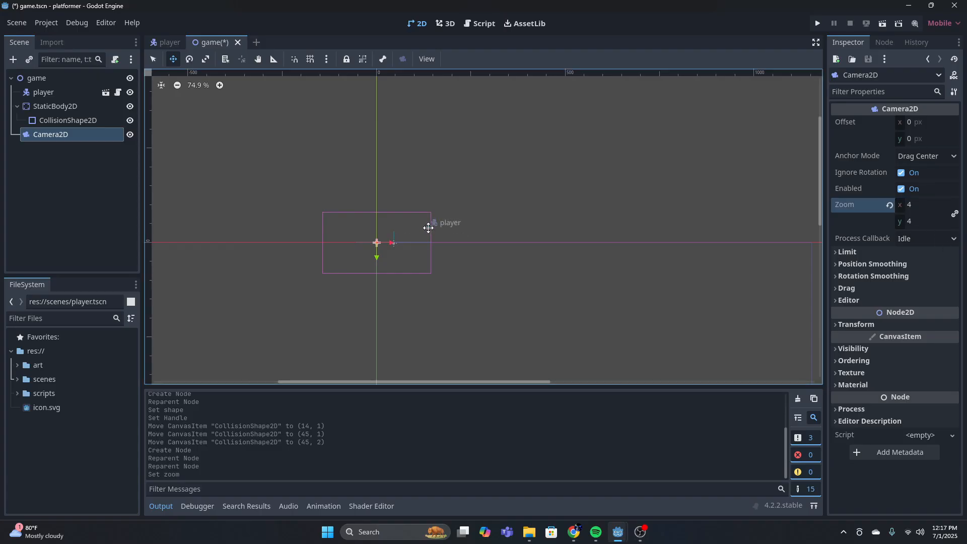
left_click_drag(429, 226, 457, 225)
Run the project and test the player's walking in both directions and jumping on the world boundary floor
key("F5")
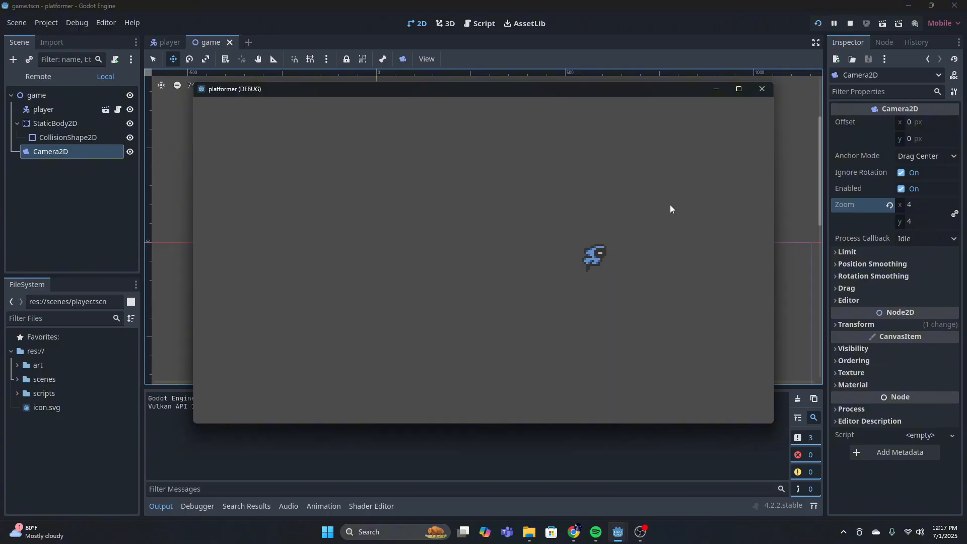
key("Left")
key("Right")
key("Left")
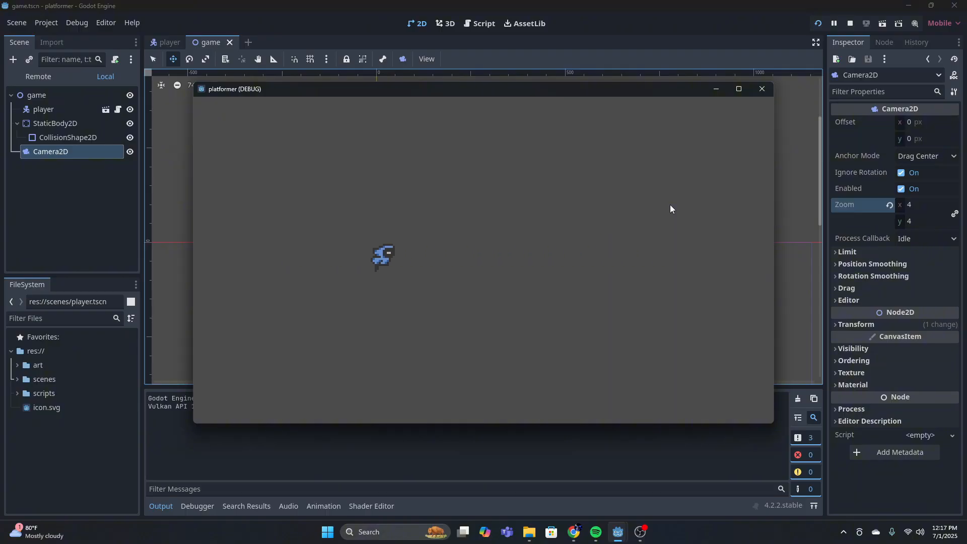
key("Right")
key("Left")
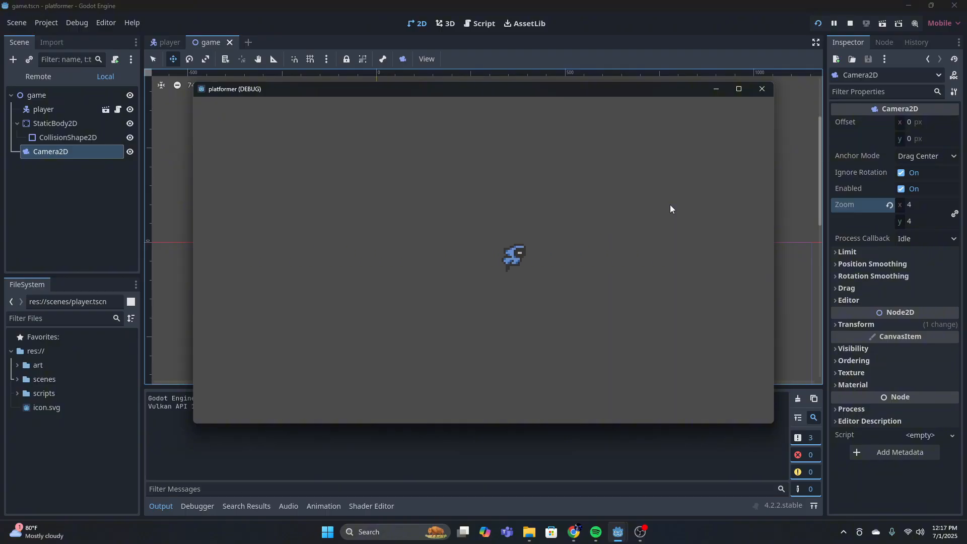
key("space")
key("Left")
key("Right")
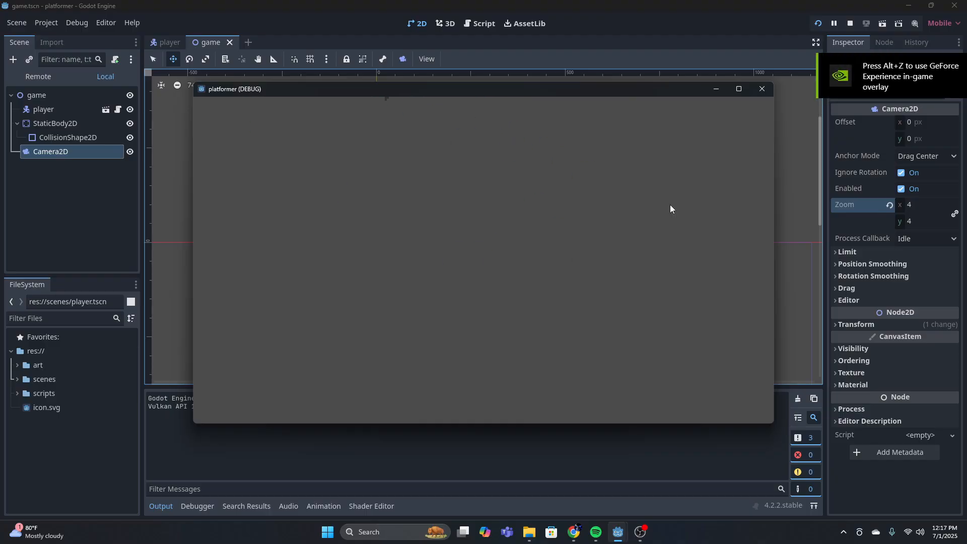
key("Left")
key("Right")
key("Left")
key("space")
key("Right")
key("Left")
key("space")
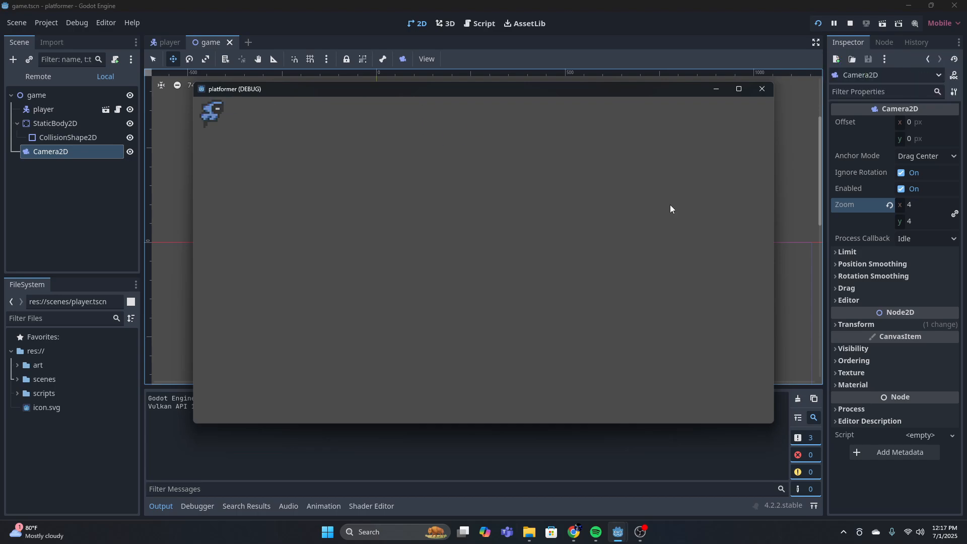
Test walking and jumping with the player once more in the running game, and close the game window
key("Right")
key("space")
key("Left")
key("Right")
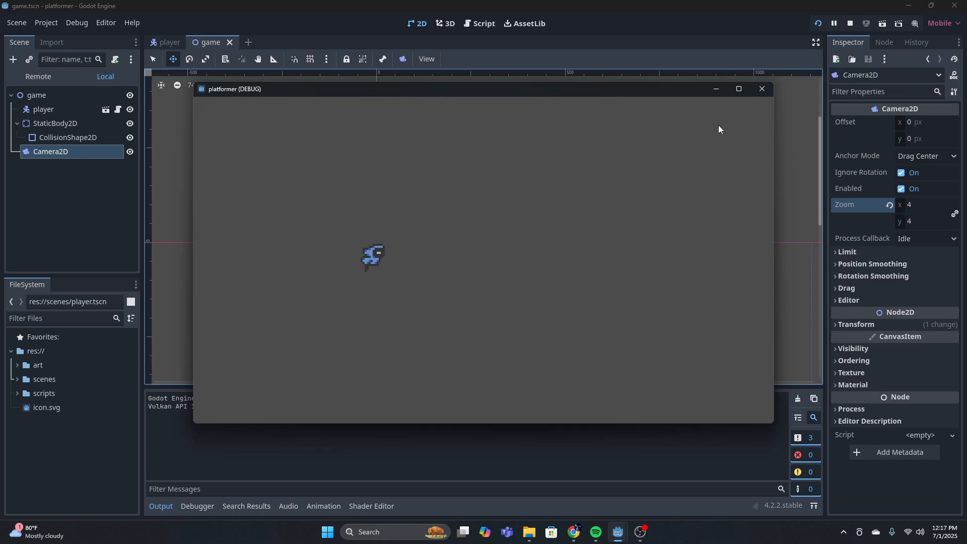
left_click(762, 88)
Open the player's script and set the SPEED constant to 200
left_click(166, 42)
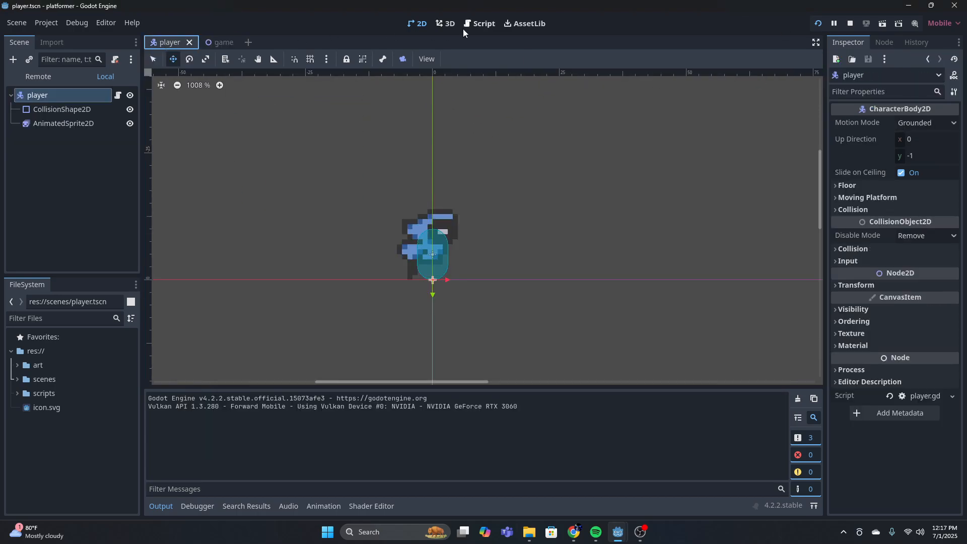
left_click(473, 23)
scroll(378, 109, "down", 1)
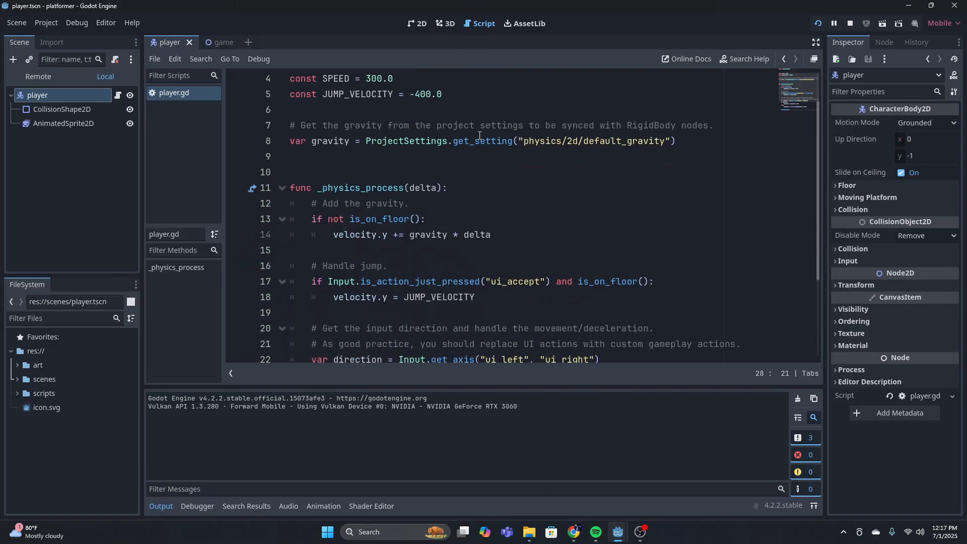
scroll(467, 133, "up", 1)
left_click(396, 128)
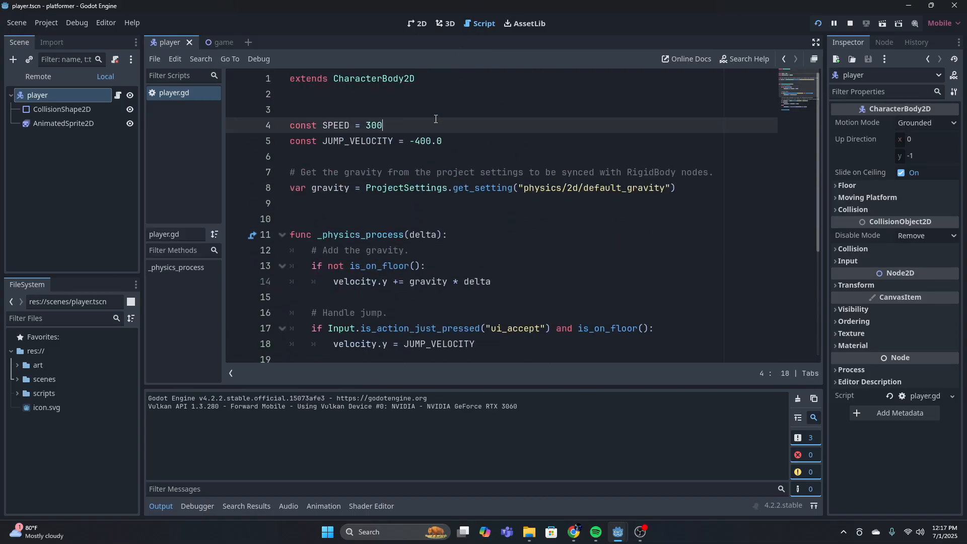
key("BackSpace")
key("BackSpace")
key("BackSpace")
type("2")
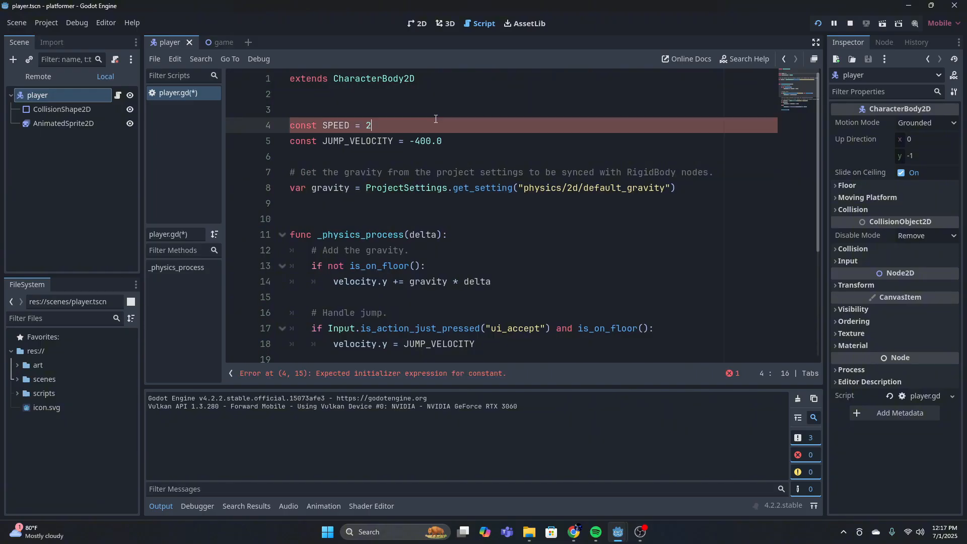
type("00")
key("Return")
key("Delete")
Set the JUMP_VELOCITY constant in the player script to -300
left_click(462, 142)
key("BackSpace")
key("BackSpace")
key("BackSpace")
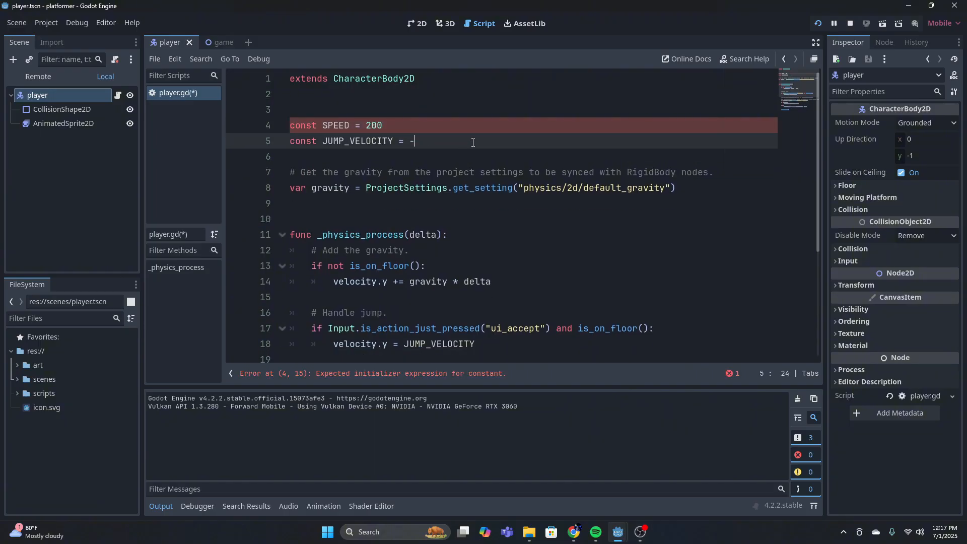
type("00")
left_click(453, 131)
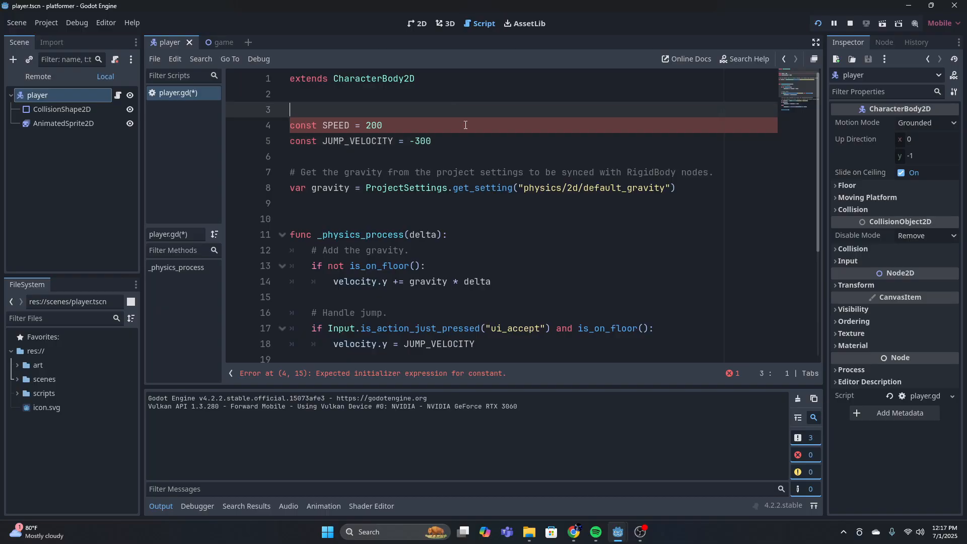
Run the project, test the adjusted walking speed and jump height in both directions, and close the game
left_click(818, 24)
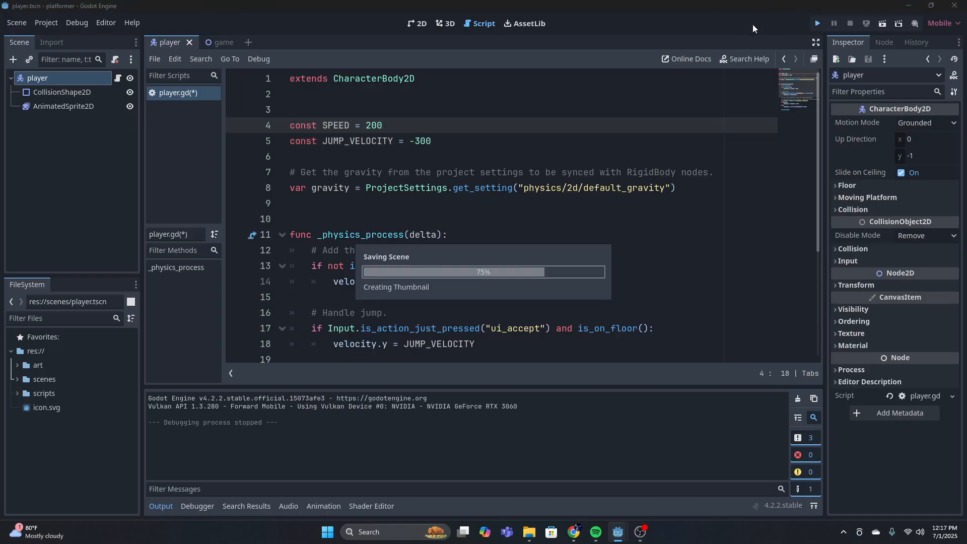
key("Left")
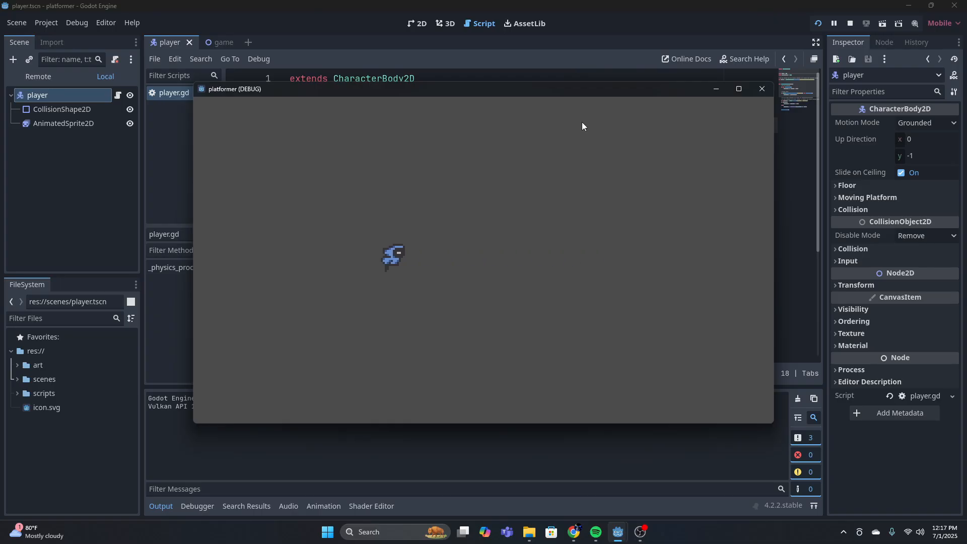
key("Right")
key("space")
key("Left")
key("Right")
key("space")
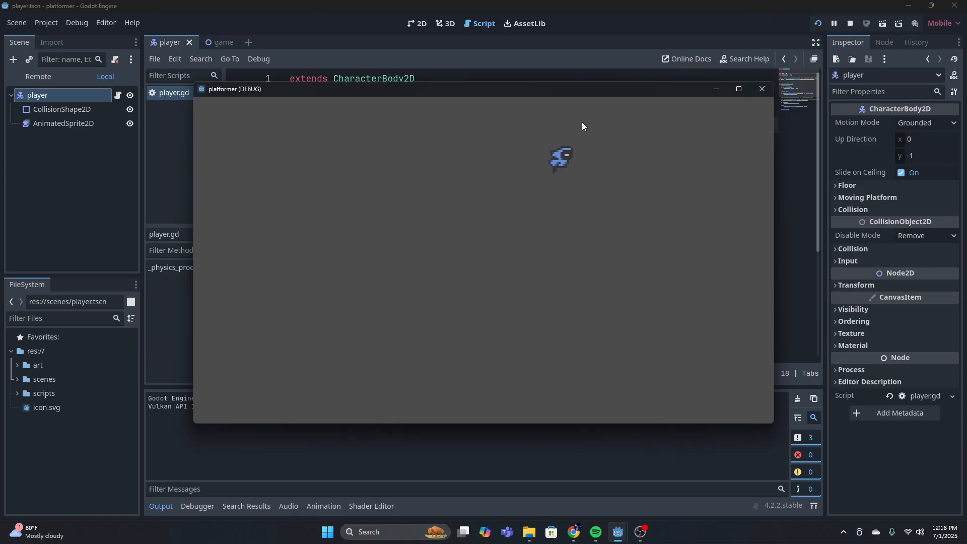
key("Left")
key("space")
key("space")
key("Right")
key("space")
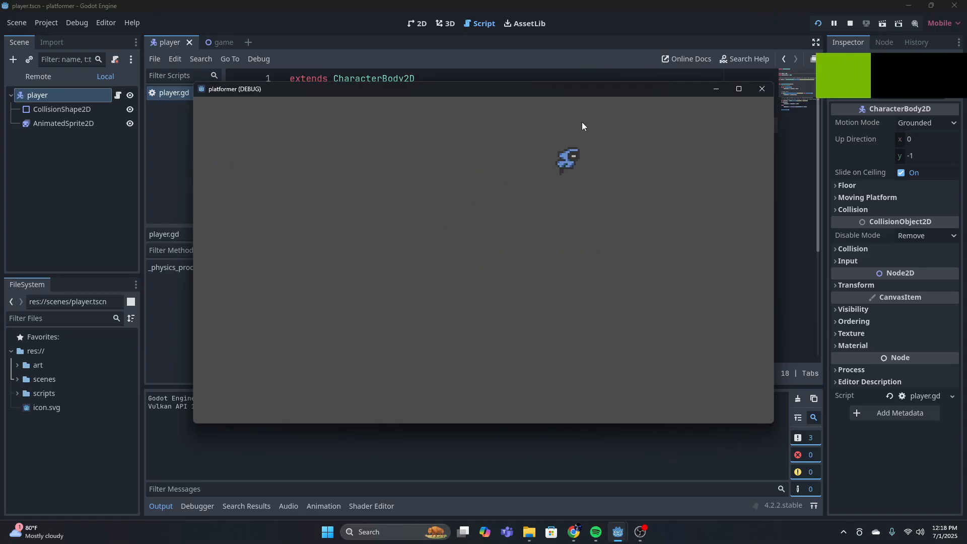
left_click(761, 89)
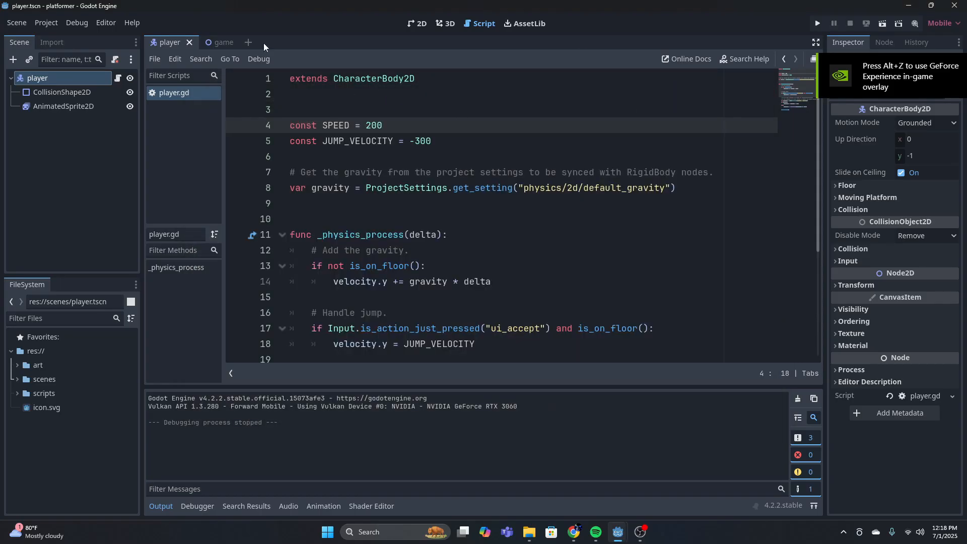
Add the condition "if direction > 0:" directly below the direction variable in the _physics_process function
scroll(434, 91, "down", 4)
scroll(459, 195, "up", 4)
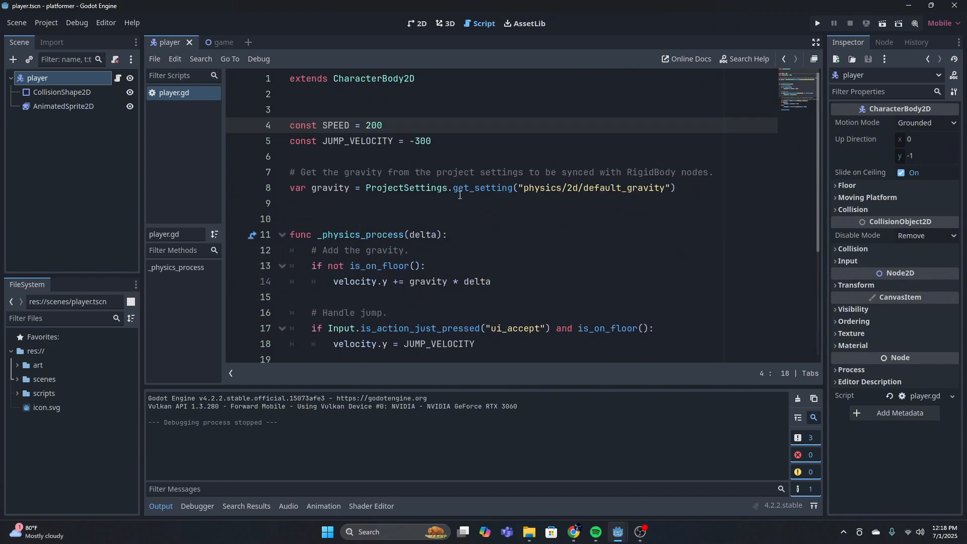
scroll(533, 219, "down", 4)
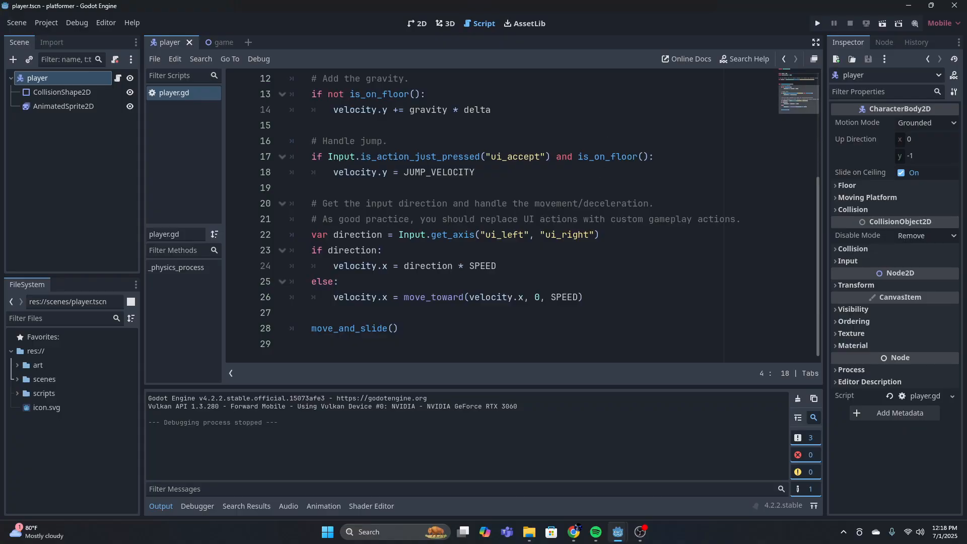
left_click(625, 235)
key("Return")
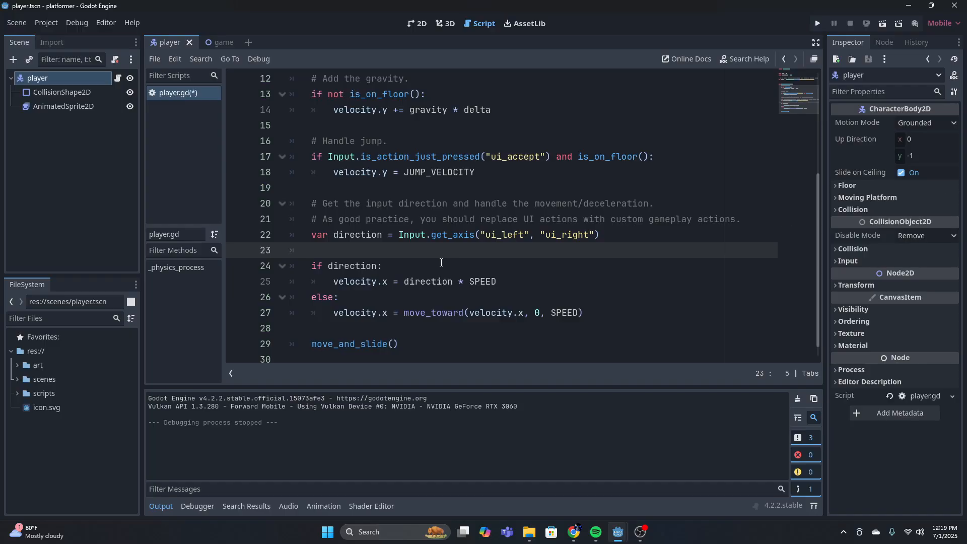
scroll(457, 240, "up", 1)
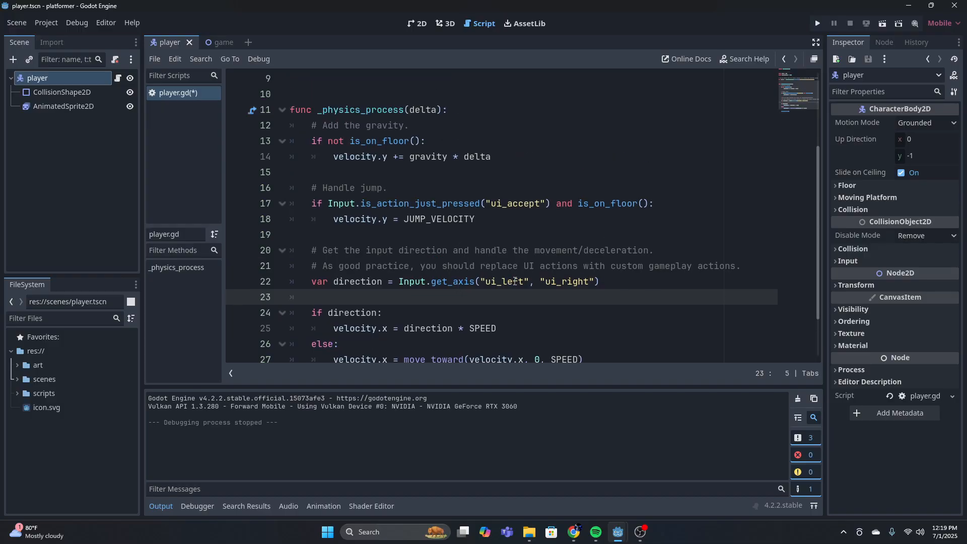
type("if direction")
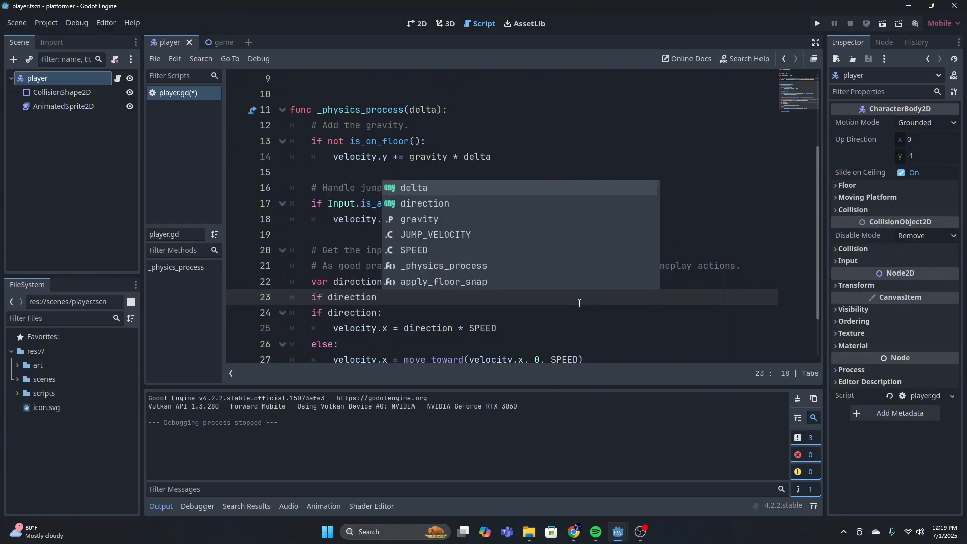
type(" >")
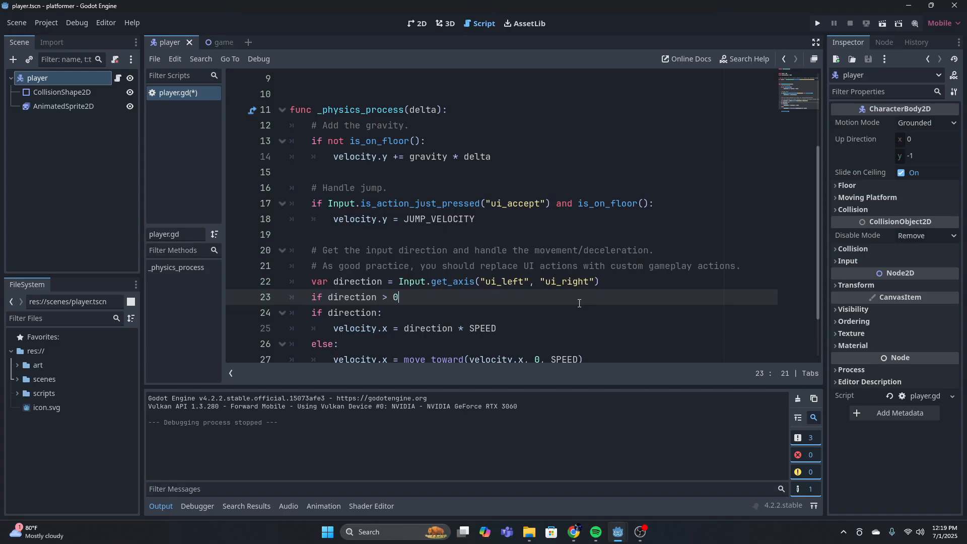
type(" 0:")
key("Return")
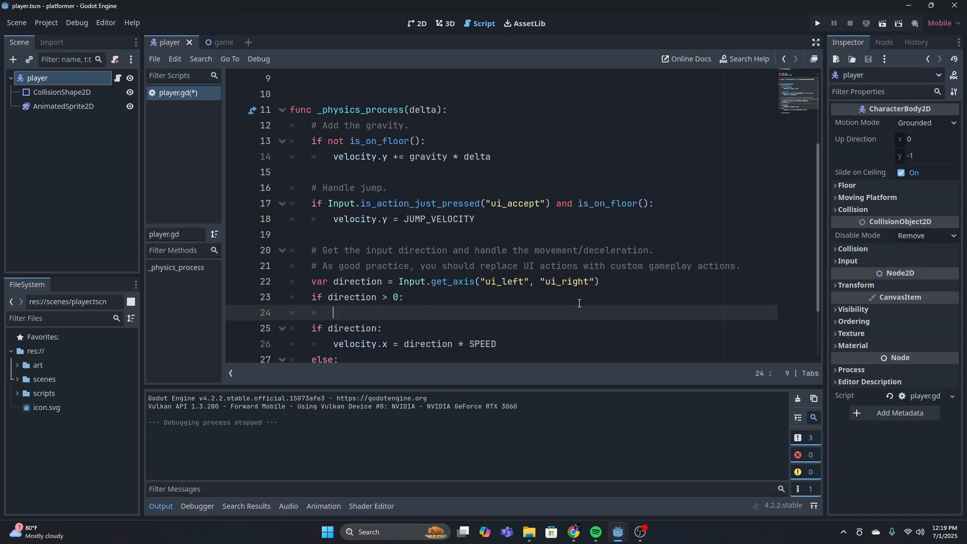
Begin the body of the "direction > 0" condition with a reference to the player's sprite node, $AnimatedSprite2D
scroll(476, 276, "down", 2)
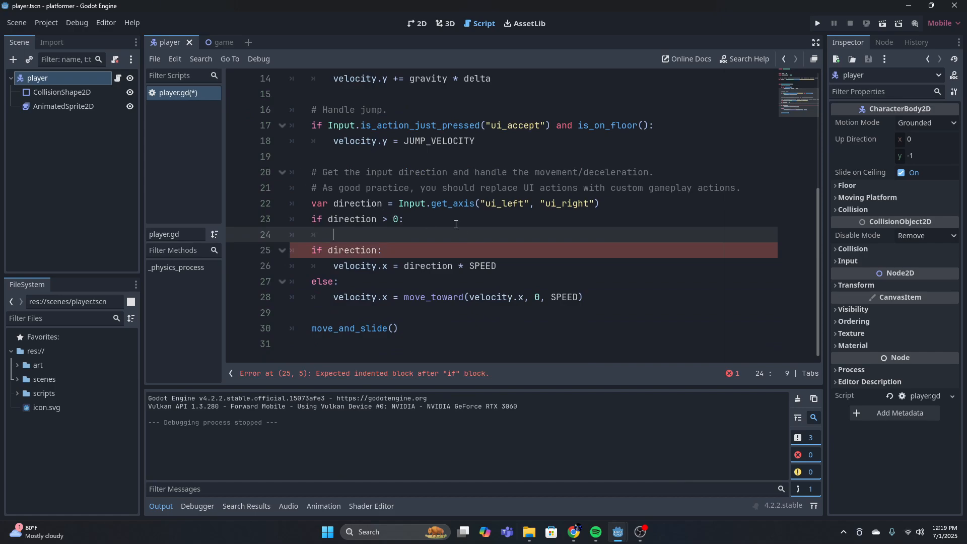
left_click(59, 107)
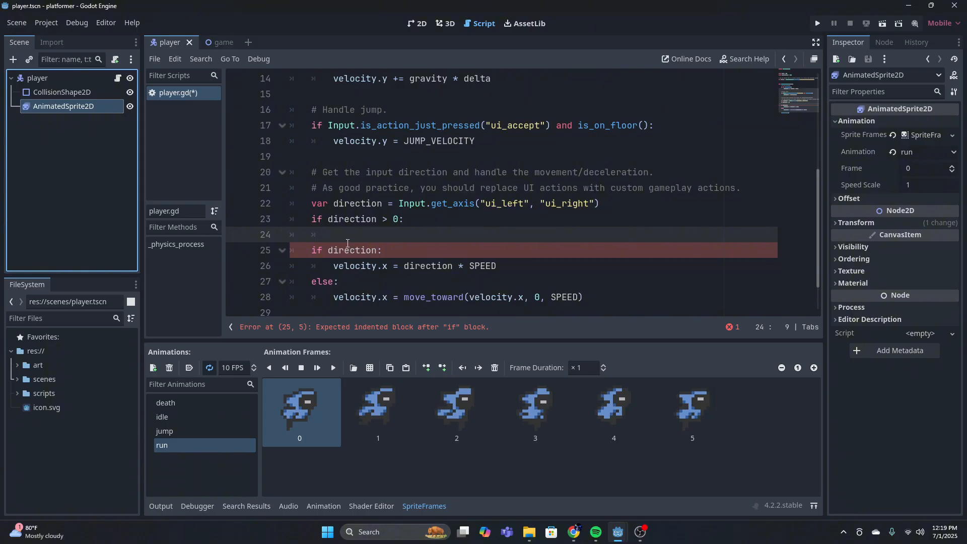
left_click(328, 241)
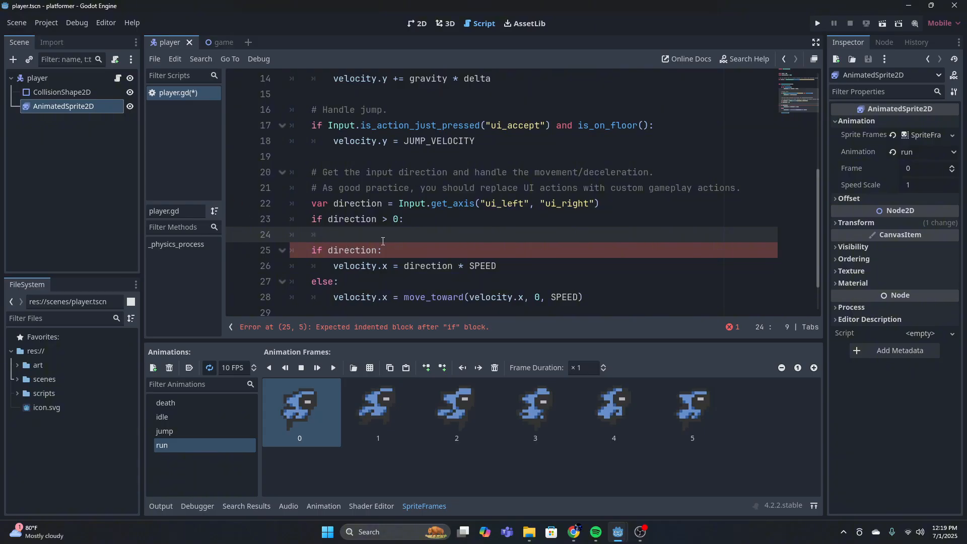
type("$")
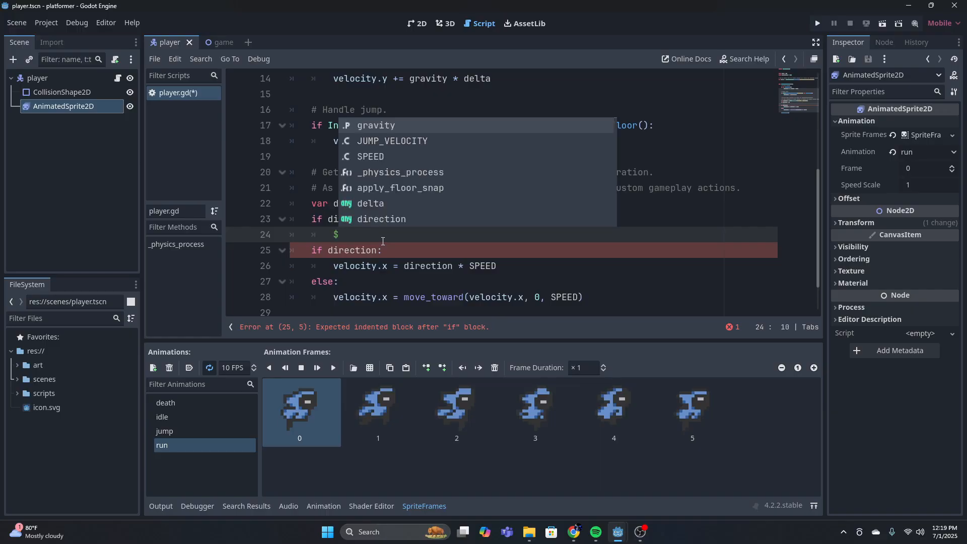
type("ani")
key("Return")
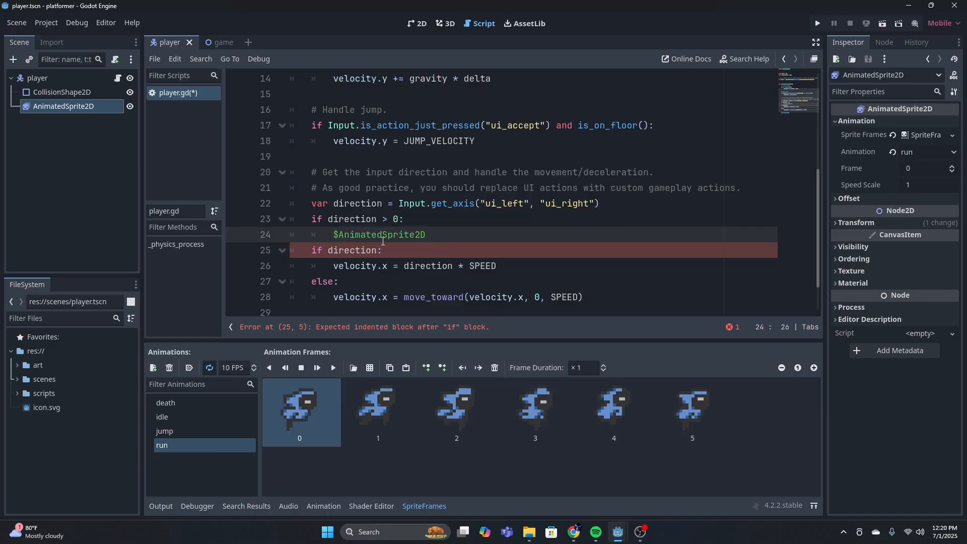
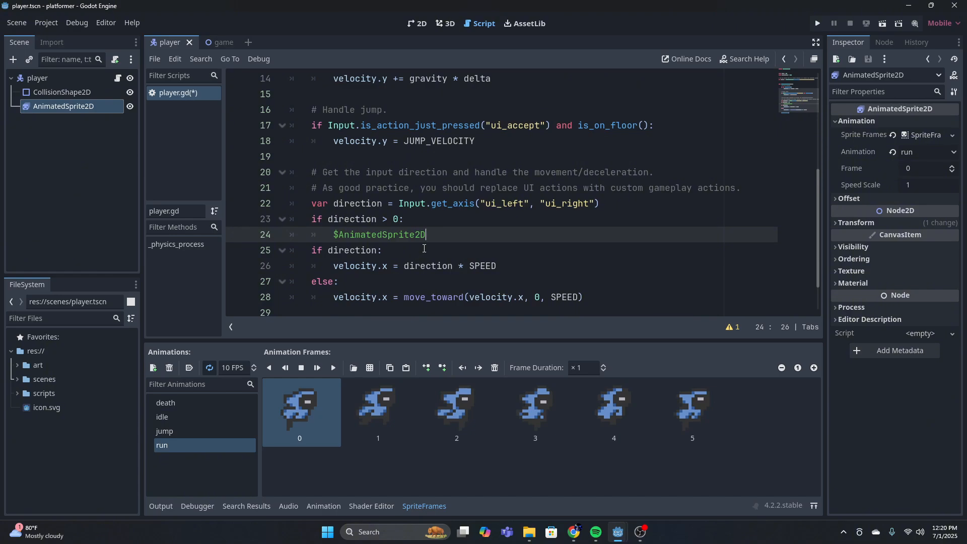
Complete the statement under "if direction > 0:" so that it sets the sprite's flip_h property to false
type(".fl")
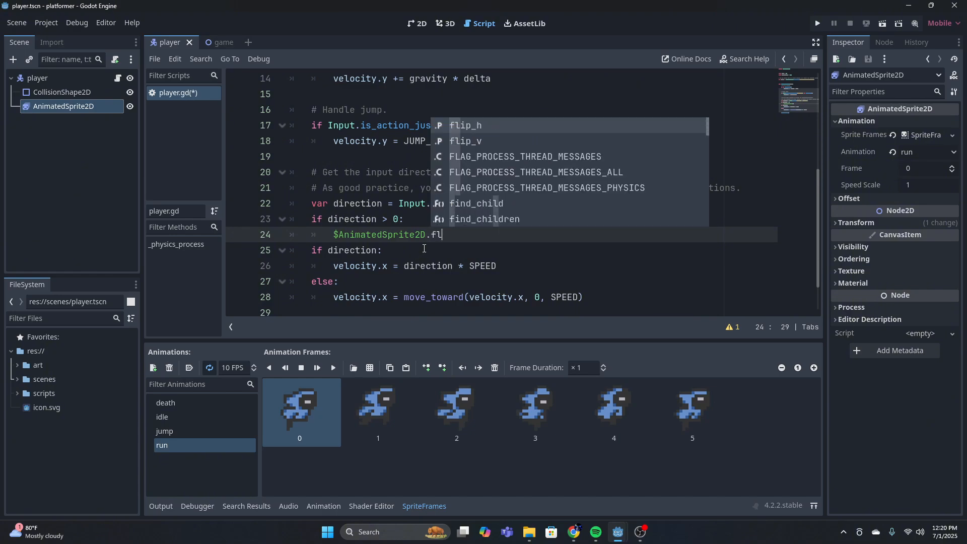
type("ip_")
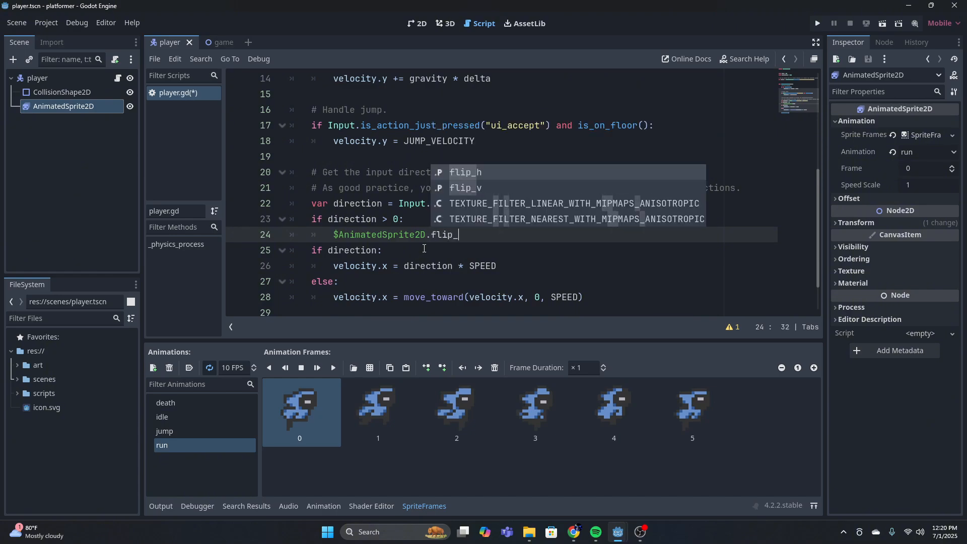
type("h = false")
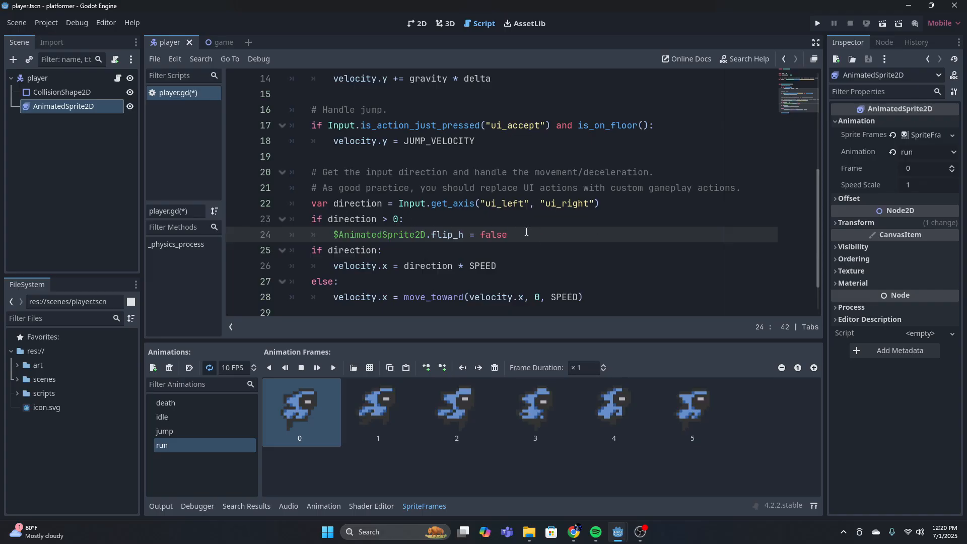
Add the branch "elif direction < 0:" directly below the flip_h = false line
key("Return")
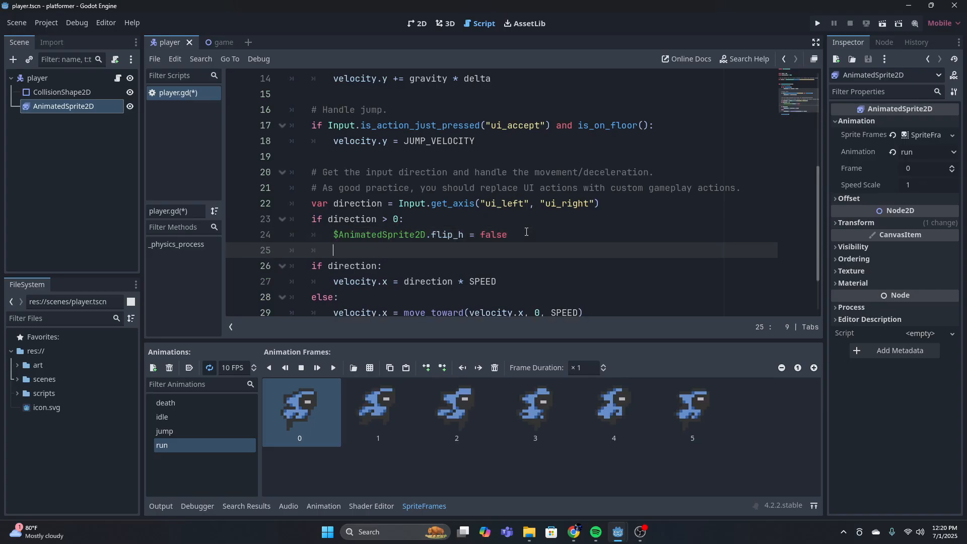
key("BackSpace")
type("eli")
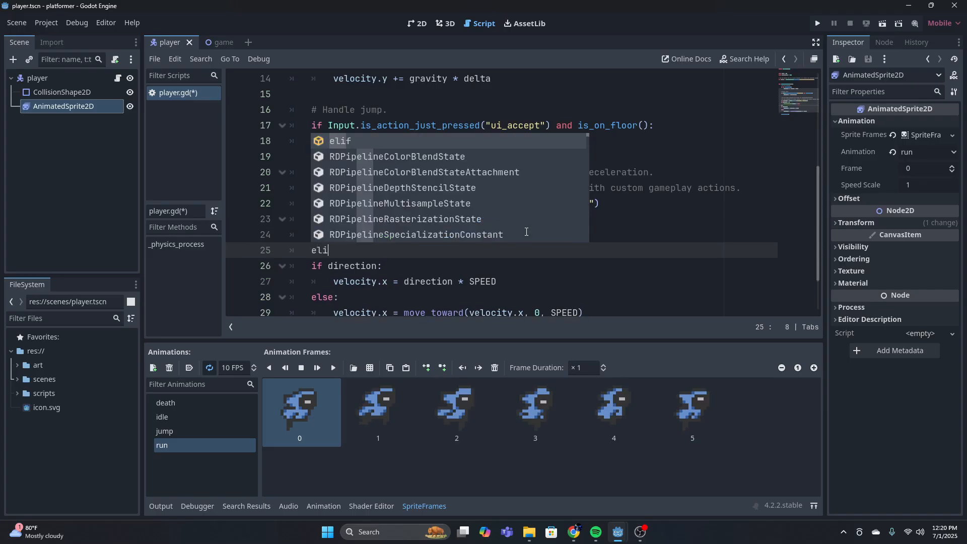
type("f di")
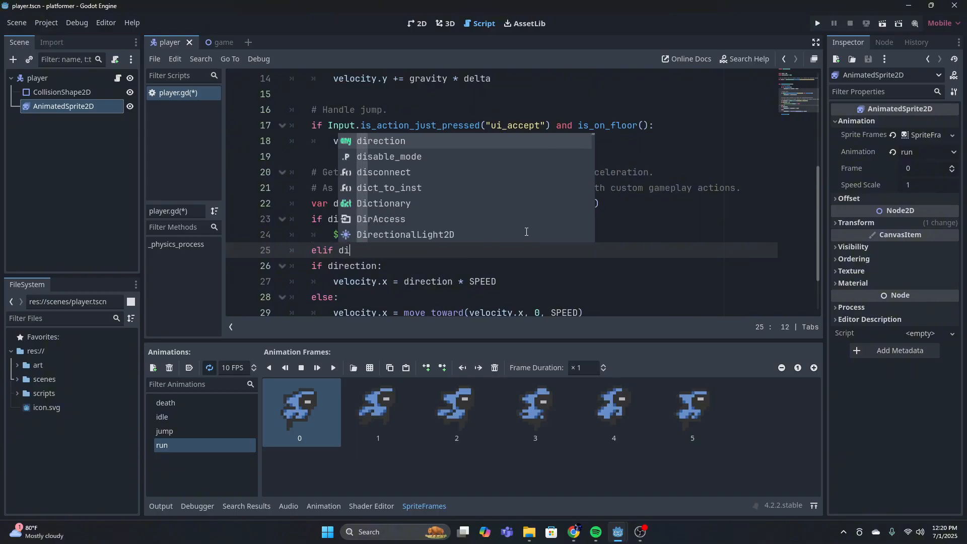
type("rection ")
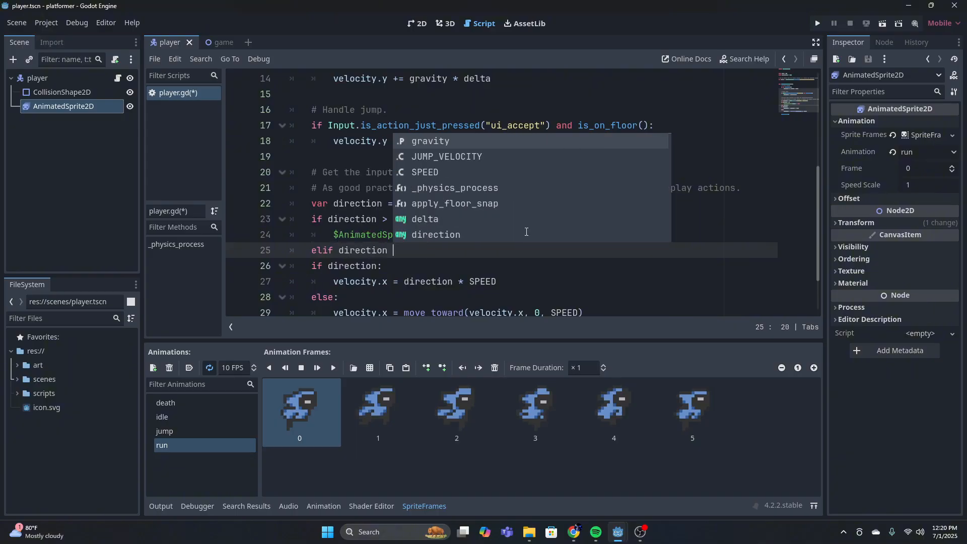
type("< 0:")
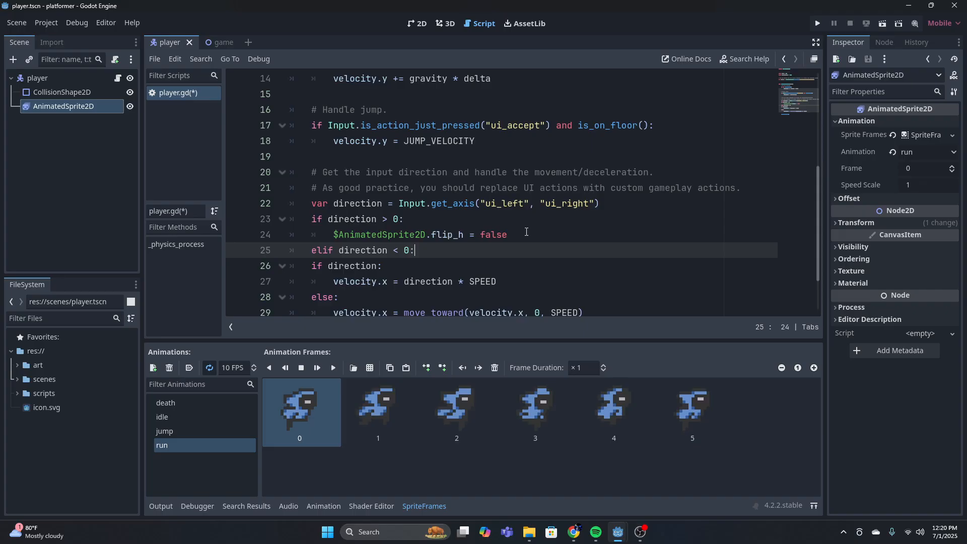
Write $AnimatedSprite2D.flip_h = true as the body of the "elif direction < 0" branch
key("Return")
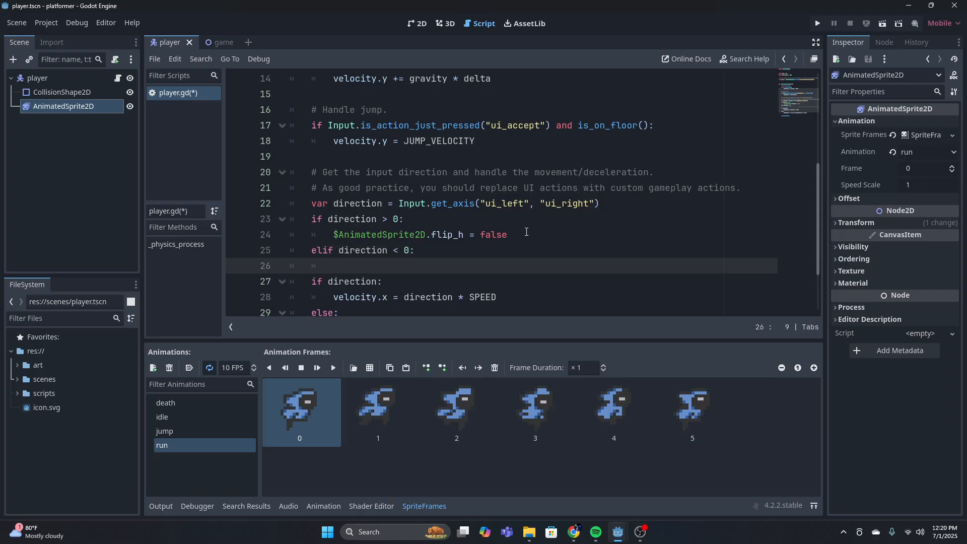
type("$AnimatedSprite2D")
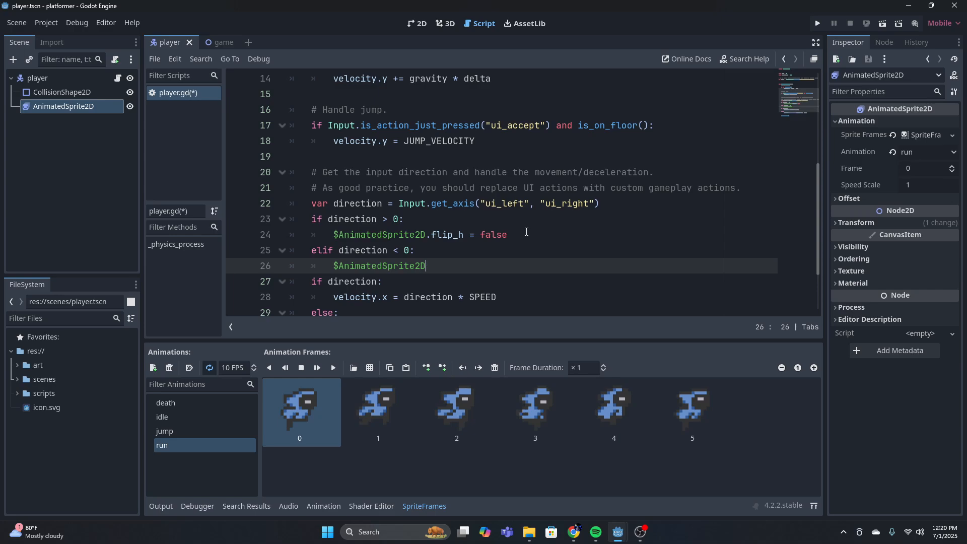
type(".")
type("flip_h")
type(" - ")
type("true")
key("BackSpace")
key("BackSpace")
key("BackSpace")
key("BackSpace")
key("BackSpace")
key("BackSpace")
type("= true")
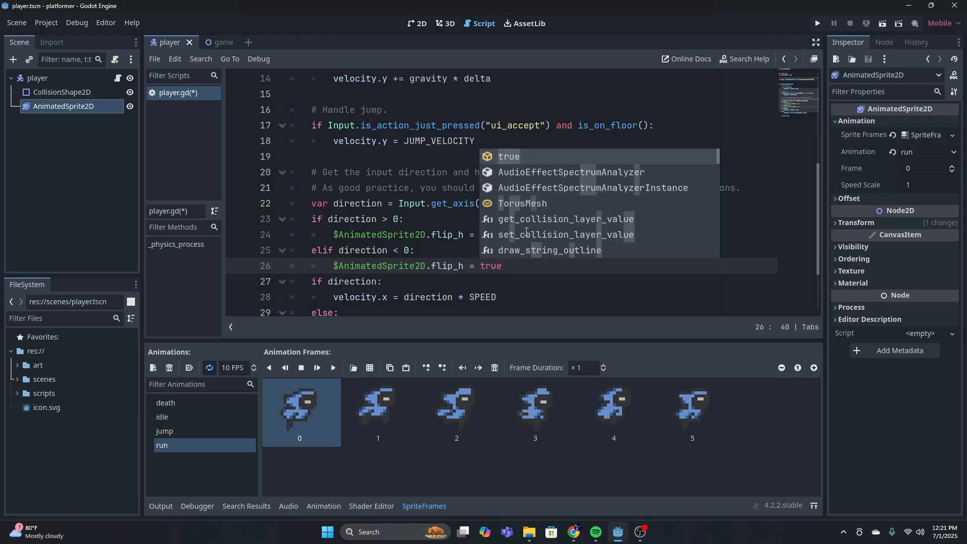
Insert an empty line between the sprite-flipping code and the "if direction:" movement block
left_click(649, 295)
left_click(582, 255)
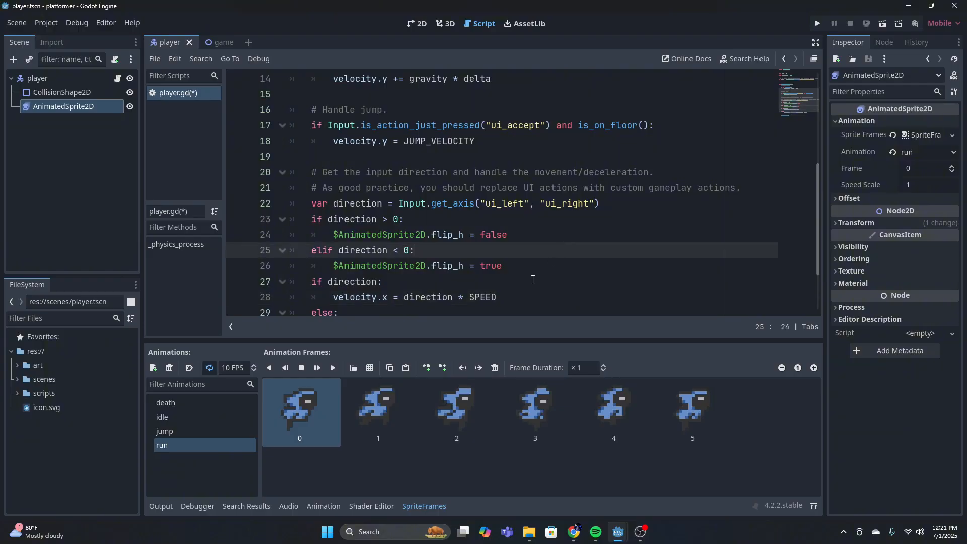
left_click(533, 278)
left_click(532, 269)
key("Return")
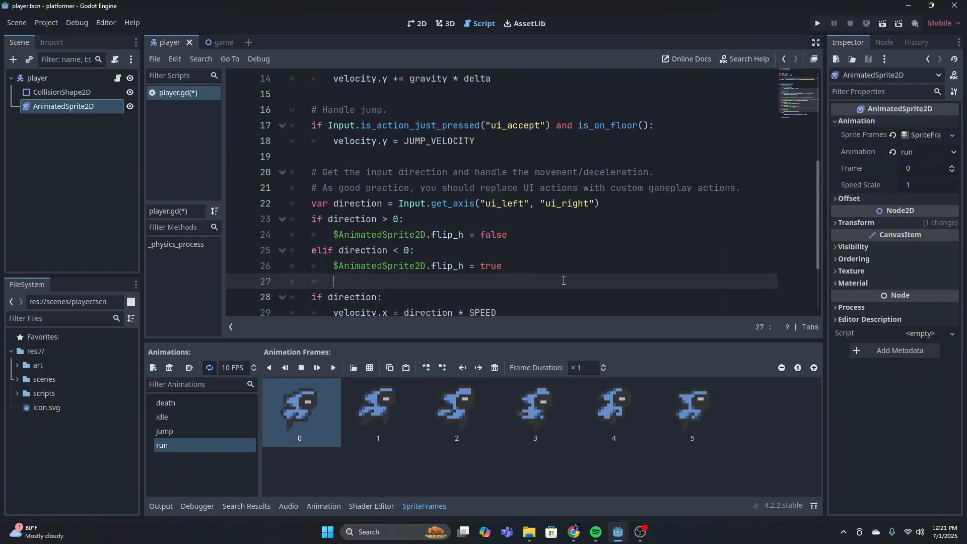
Add the condition "if is_on_floor():" below the movement block's move_toward line, separated by an empty line
scroll(575, 185, "down", 2)
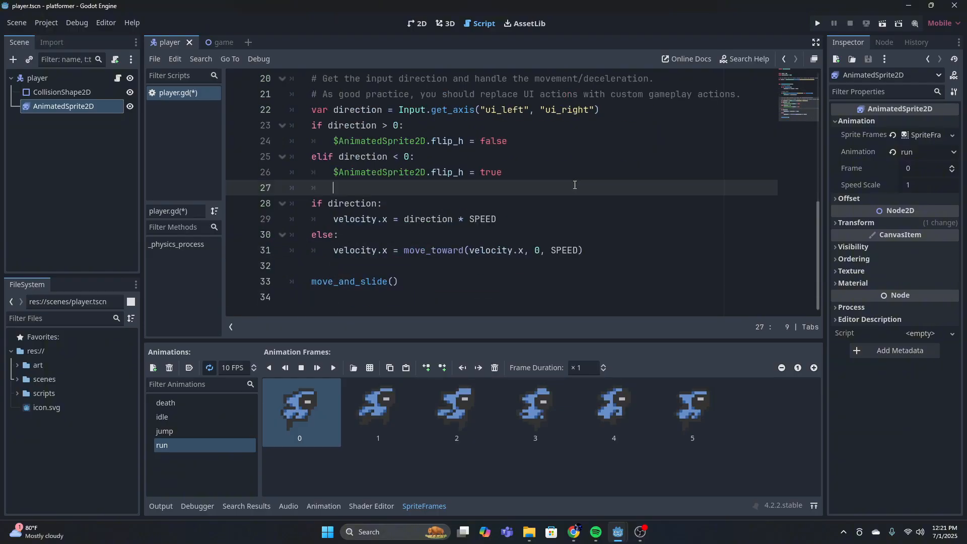
scroll(416, 258, "up", 6)
scroll(457, 244, "down", 2)
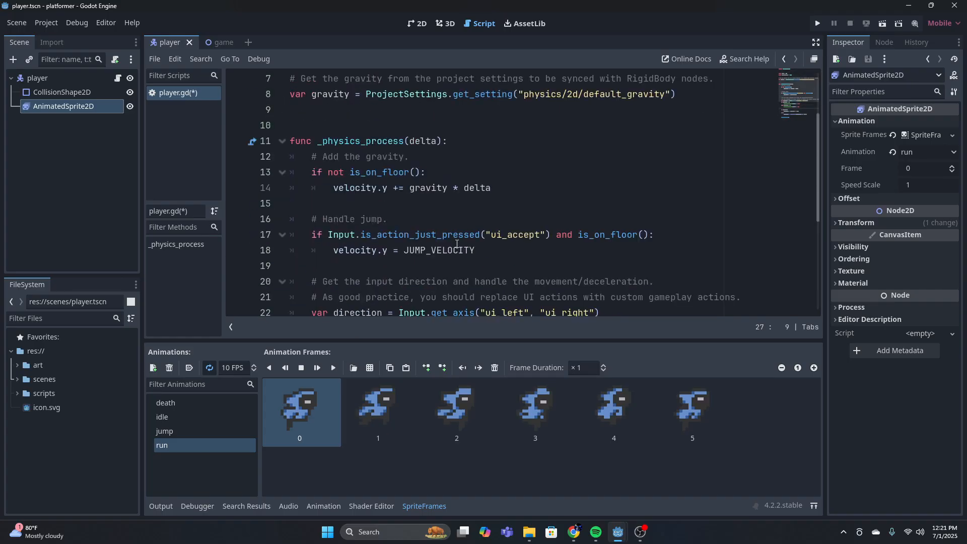
left_click(507, 166)
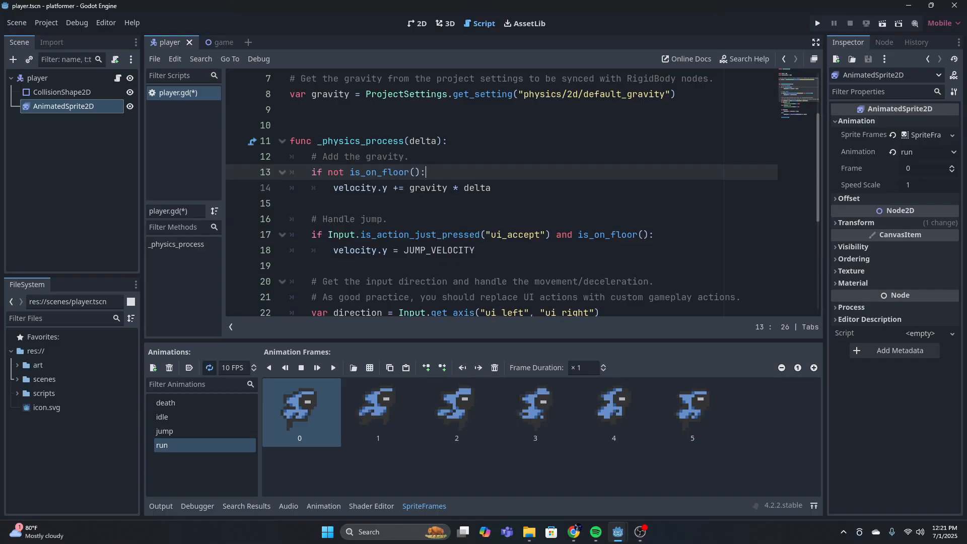
scroll(523, 193, "down", 3)
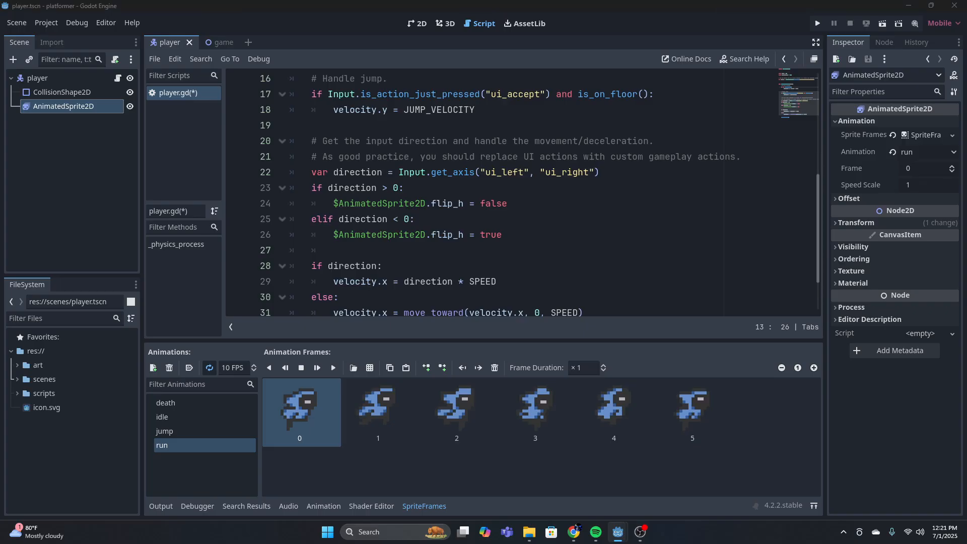
scroll(351, 192, "down", 2)
scroll(368, 199, "up", 6)
scroll(383, 204, "down", 6)
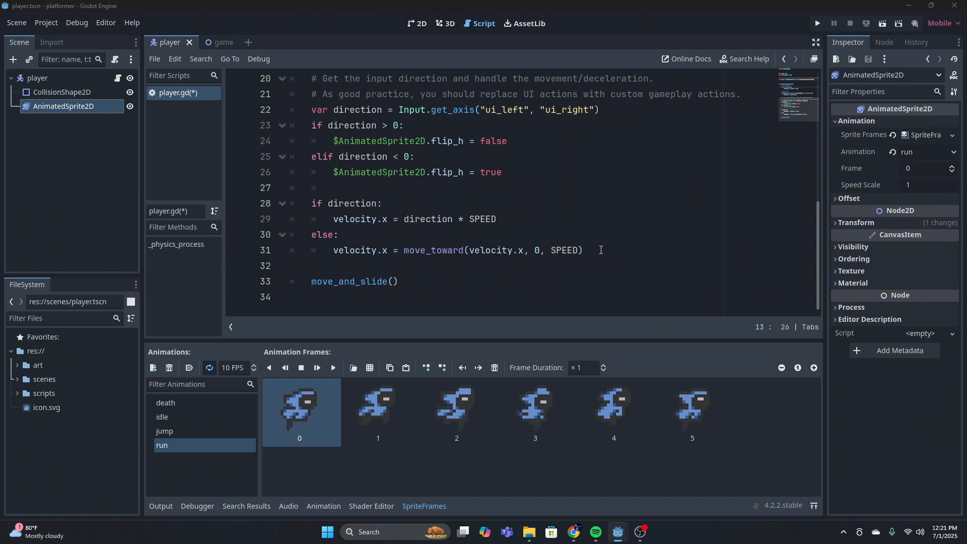
left_click(601, 250)
key("Return")
key("Return")
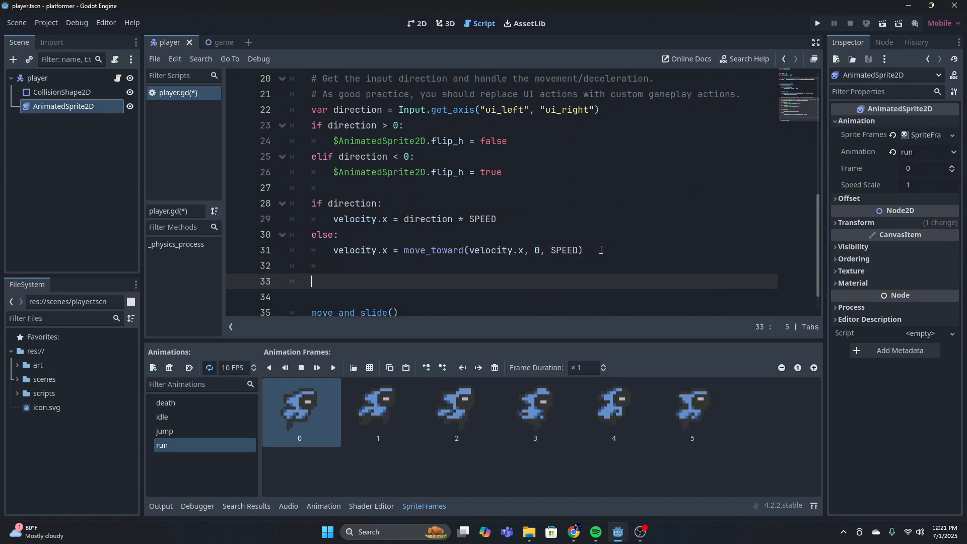
type("if is_on")
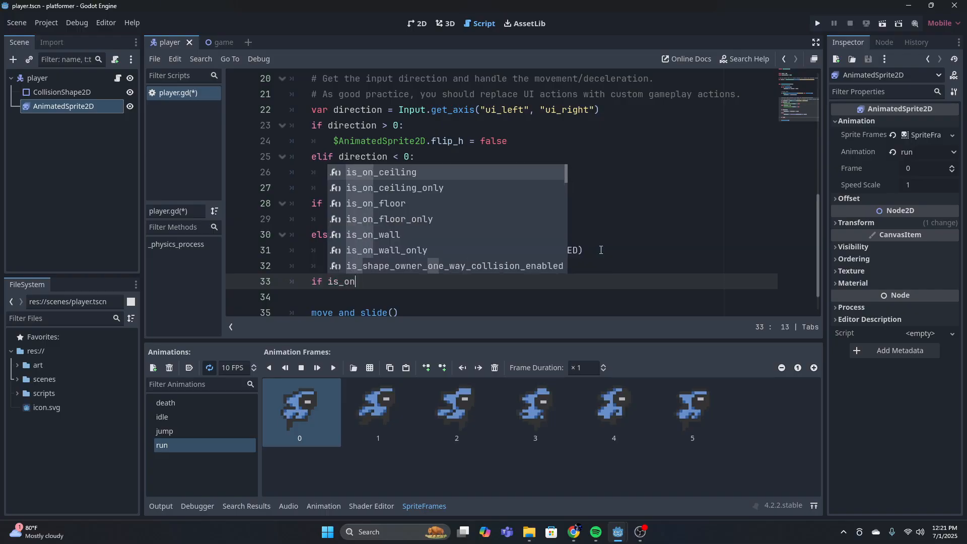
type("_floor")
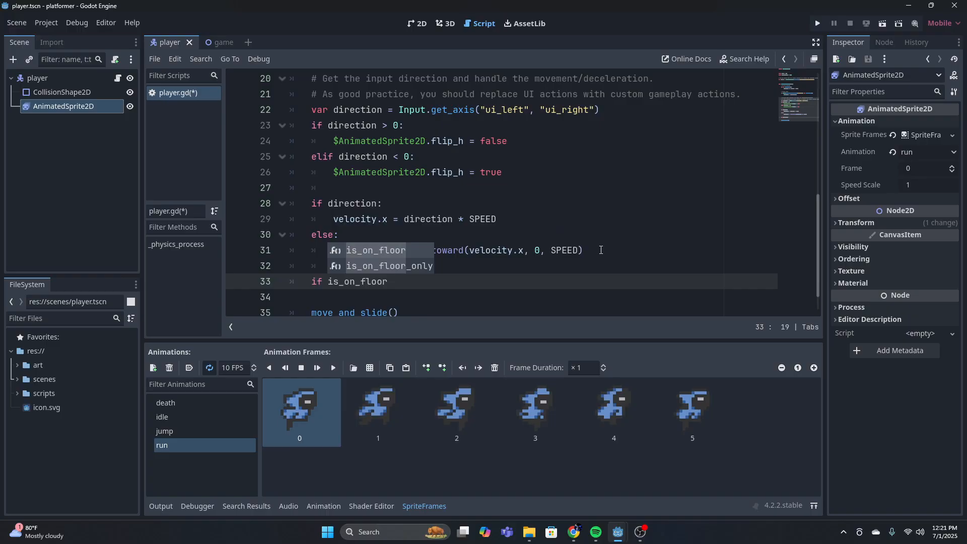
key("Return")
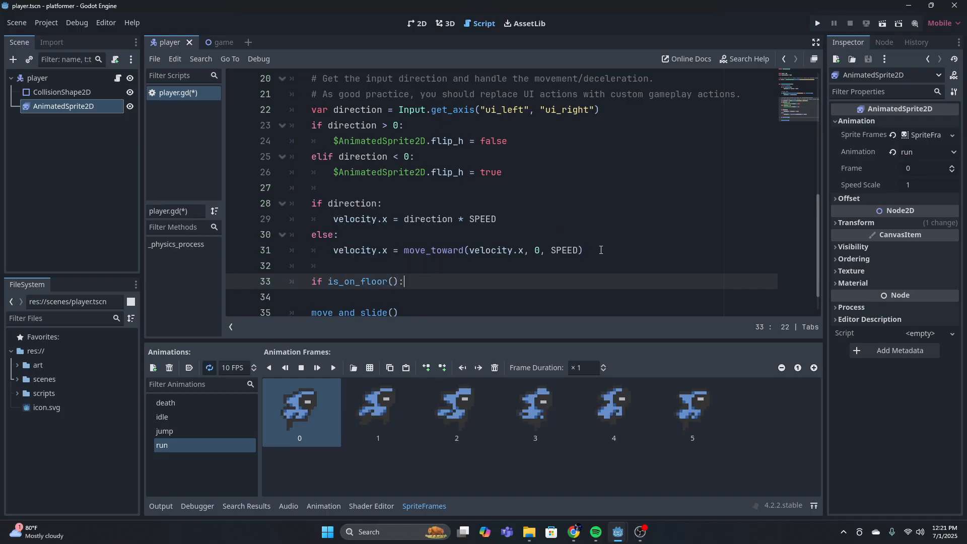
Nest the condition "if direction == 0:" inside the new is_on_floor() block above move_and_slide()
key("Return")
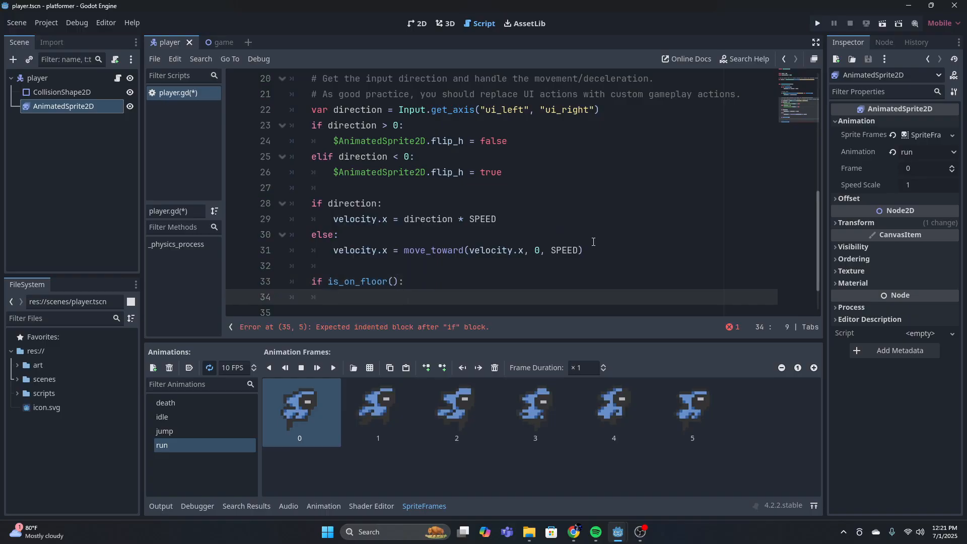
scroll(557, 221, "down", 1)
type("if ")
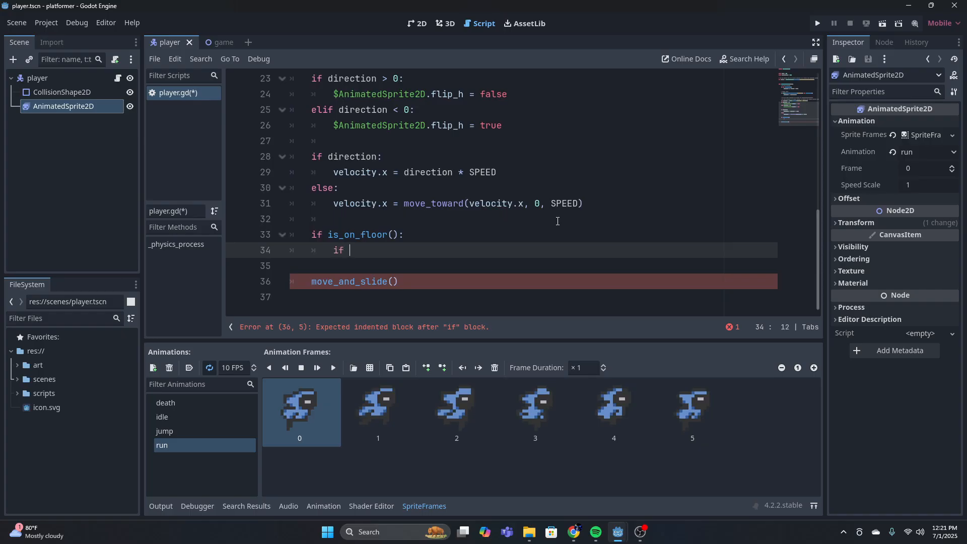
type("directio")
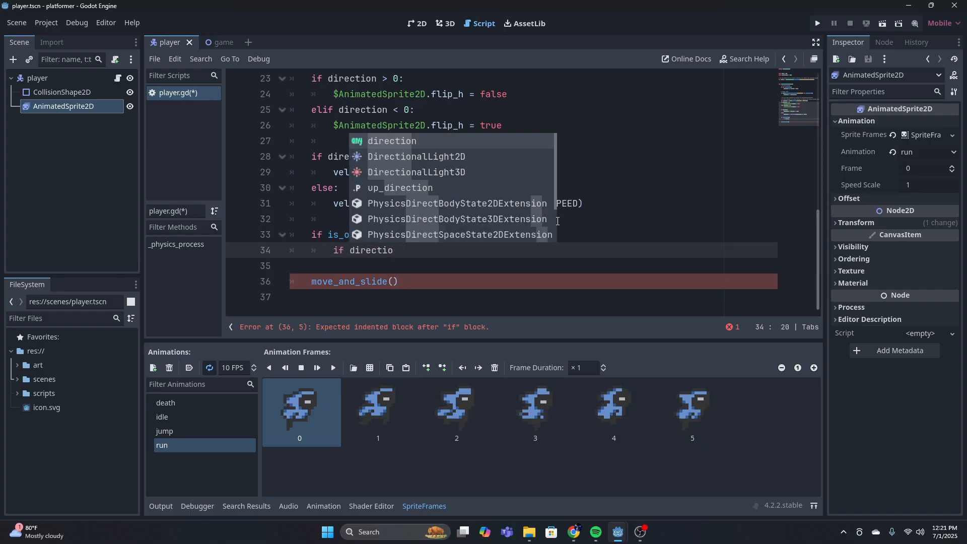
type("n == ")
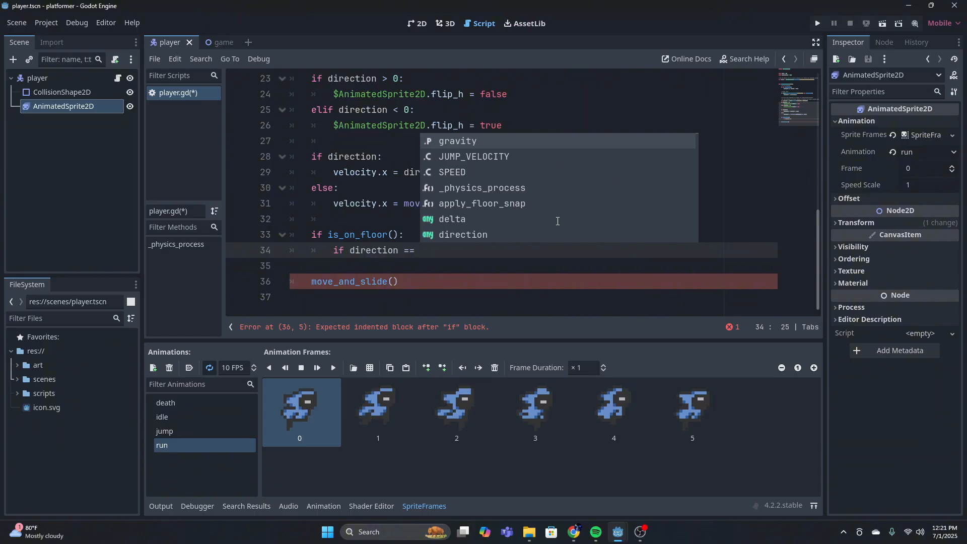
type("0:")
key("Return")
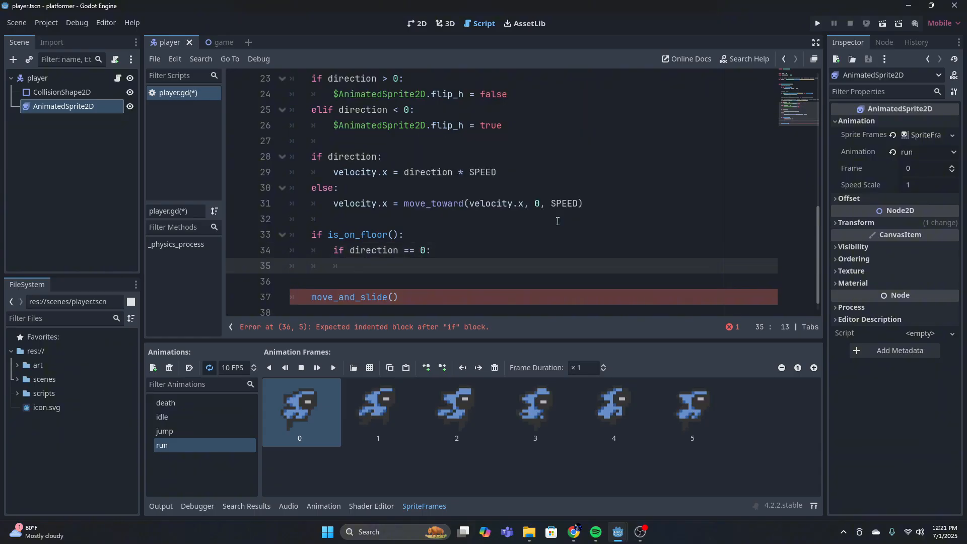
Write $AnimatedSprite2D.play("idle") as the body of the "direction == 0" condition
type("$an")
key("Return")
type(".play")
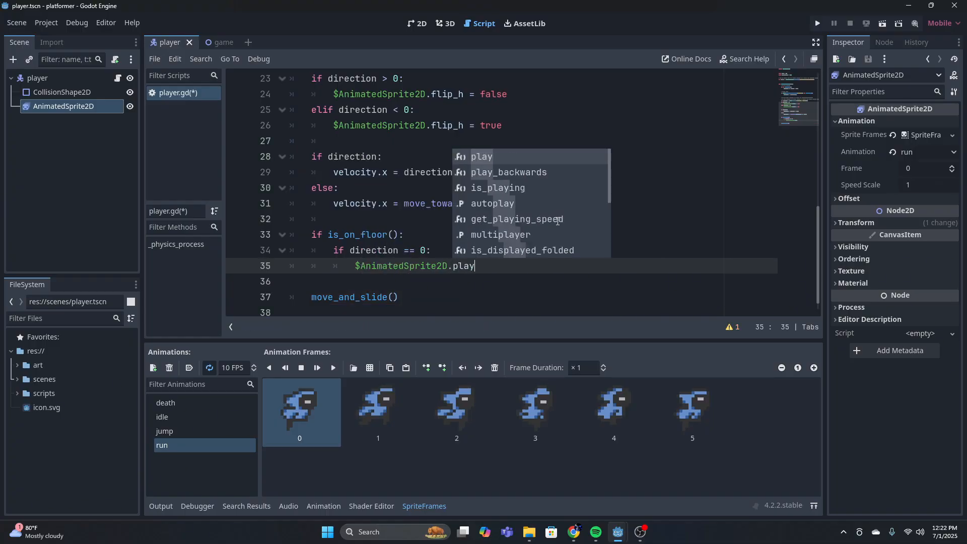
type("(\"")
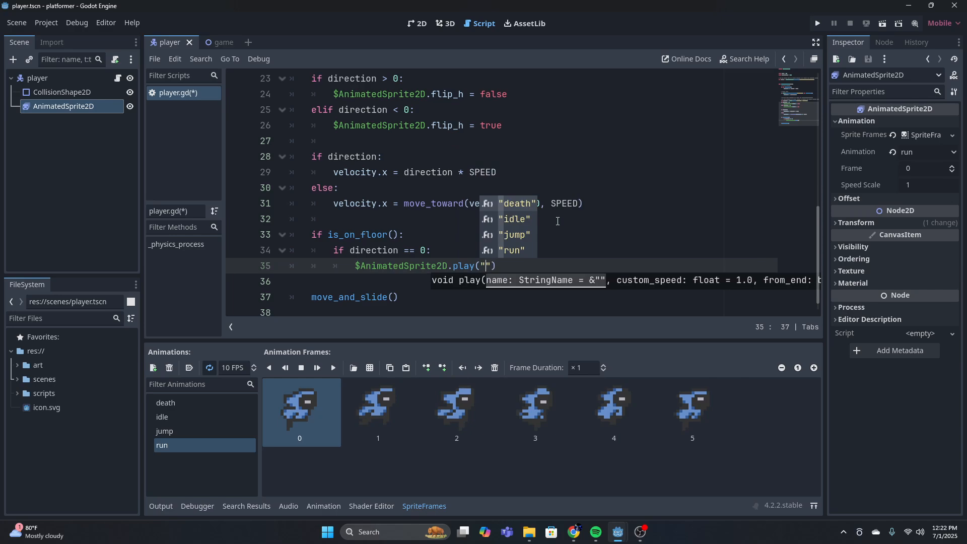
key("Down")
key("Return")
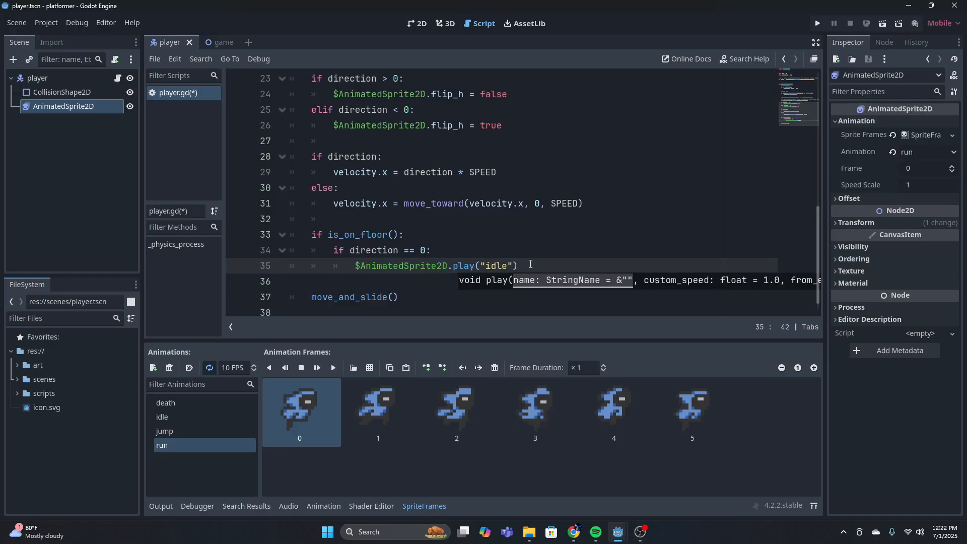
Add an "else:" branch to the "direction == 0" condition, directly below the idle animation line
left_click(530, 264)
key("Return")
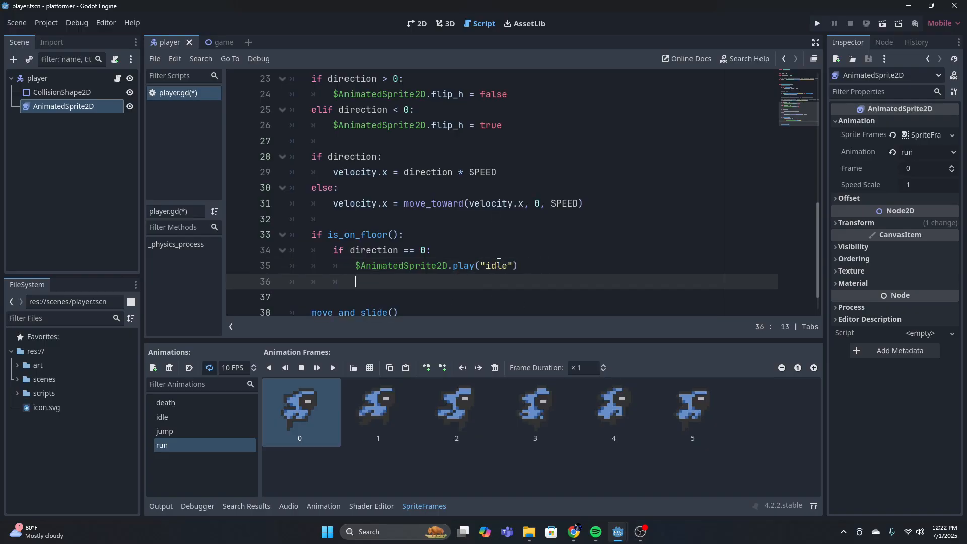
key("BackSpace")
type("else")
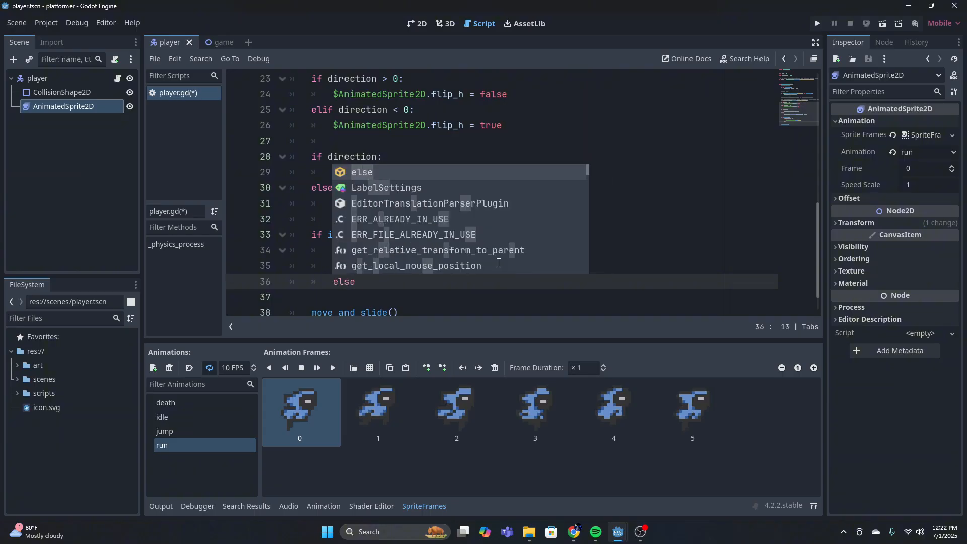
key("BackSpace")
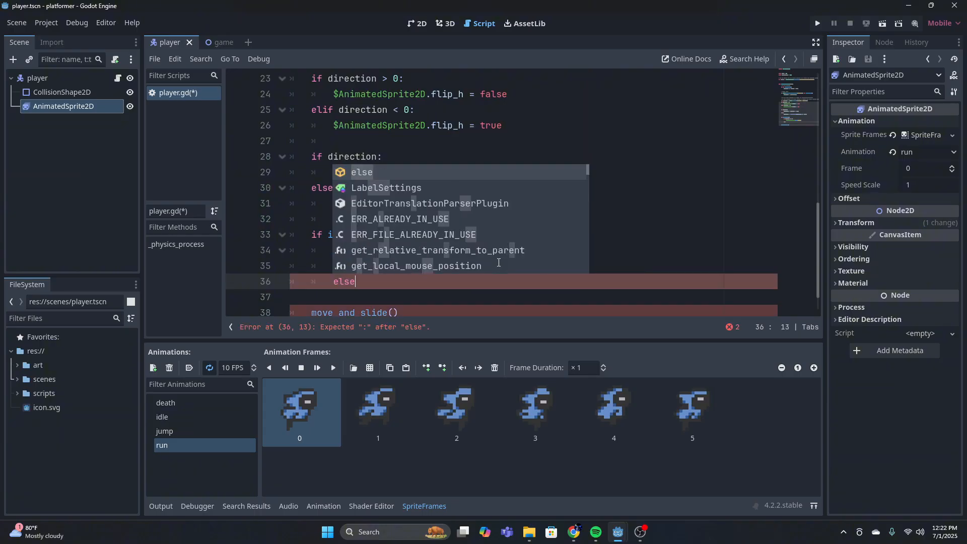
type(":")
key("Return")
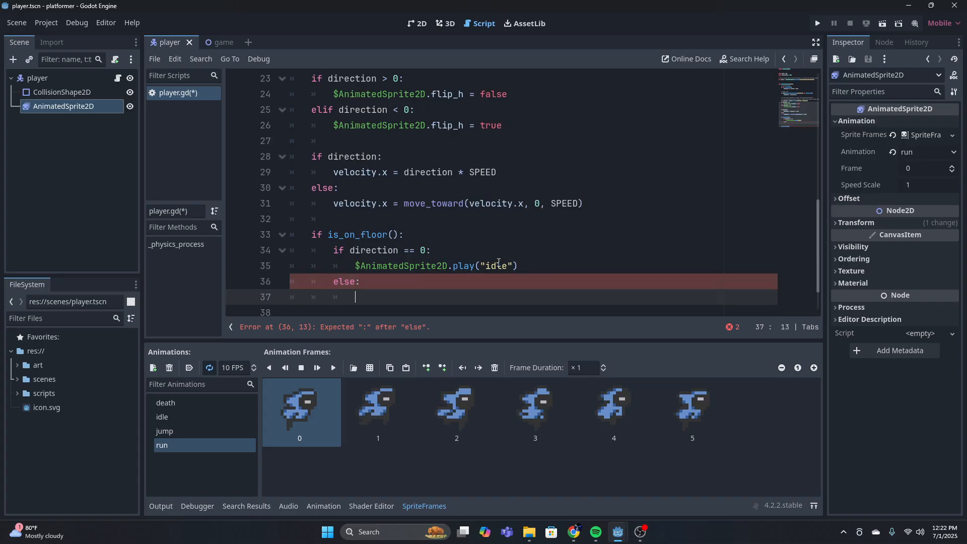
Write $AnimatedSprite2D.play("run") as the body of the else branch under the "direction == 0" condition
type("$an")
key("Return")
type(".play")
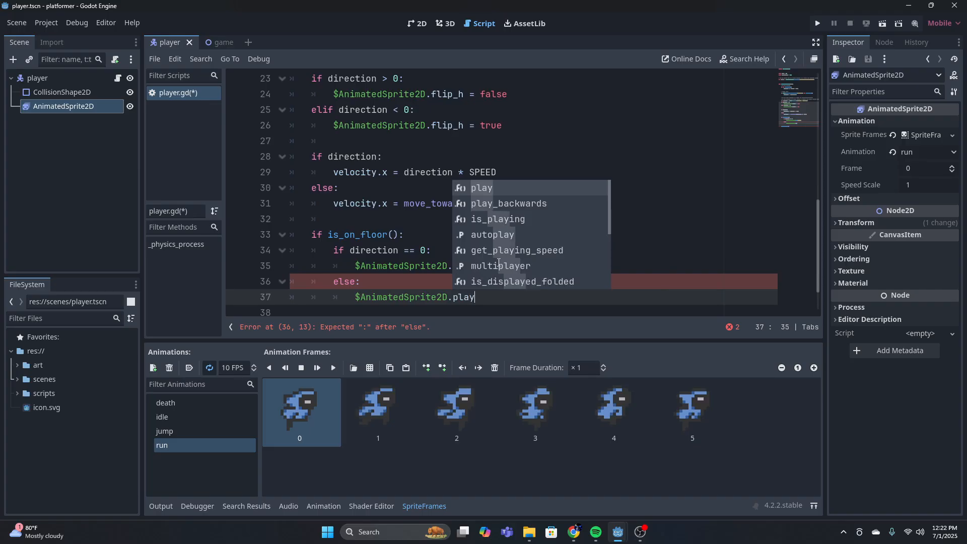
key("Return")
type("\"")
type("run")
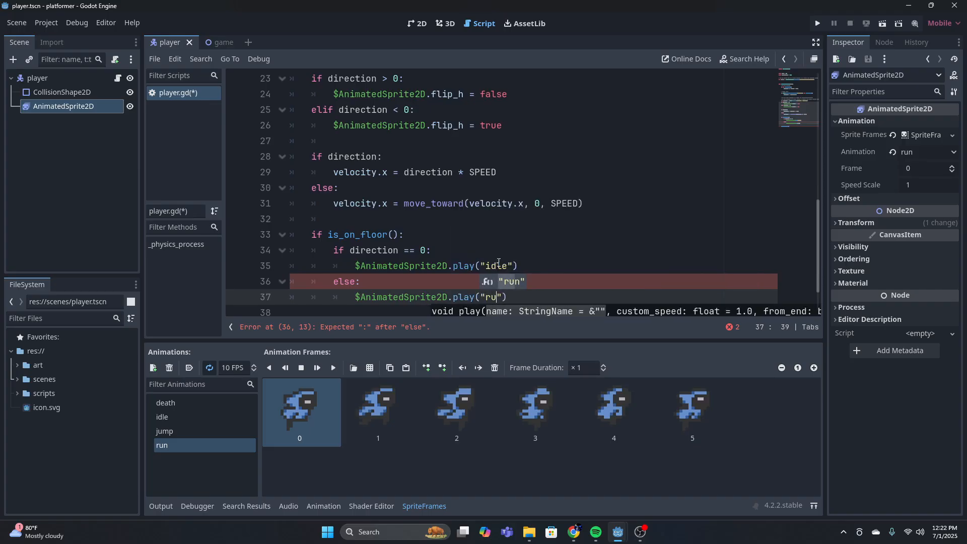
key("Return")
key("Return")
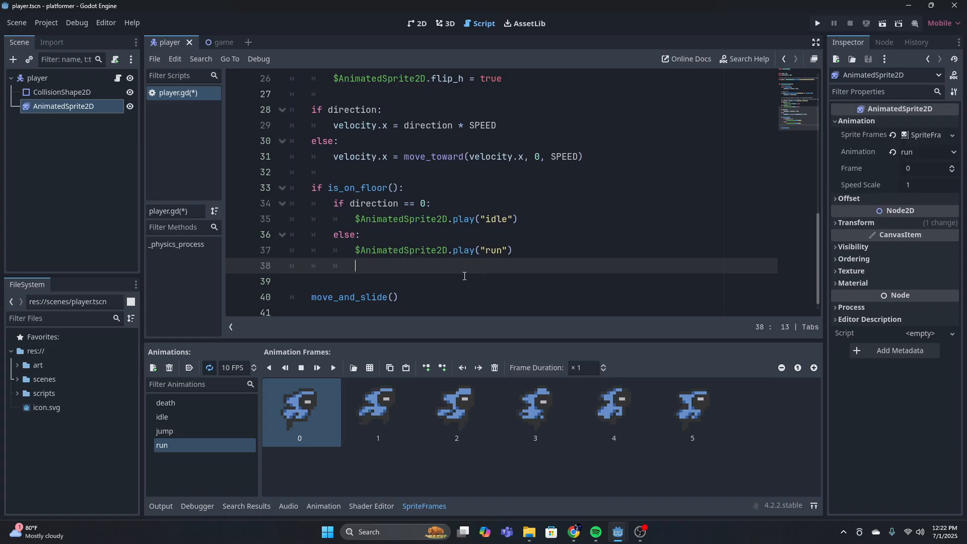
Add an "else:" branch to the is_on_floor() condition, directly below the run animation line and aligned with the outer if
key("BackSpace")
left_click(438, 190)
left_click(307, 269)
type("else")
key("BackSpace")
type(":")
key("Return")
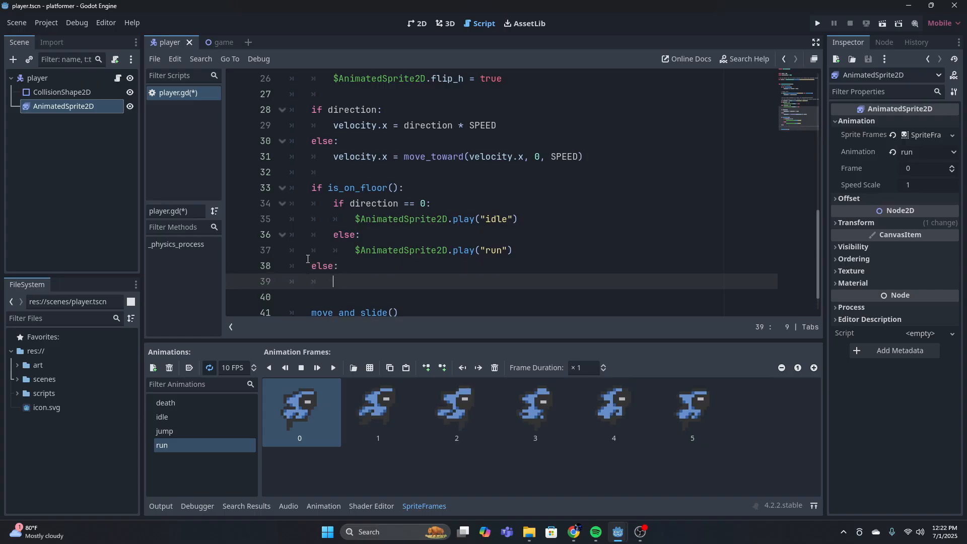
Write $AnimatedSprite2D.play("jump") as the body of the else branch of the is_on_floor() condition
type("$AnimatedSprite2D")
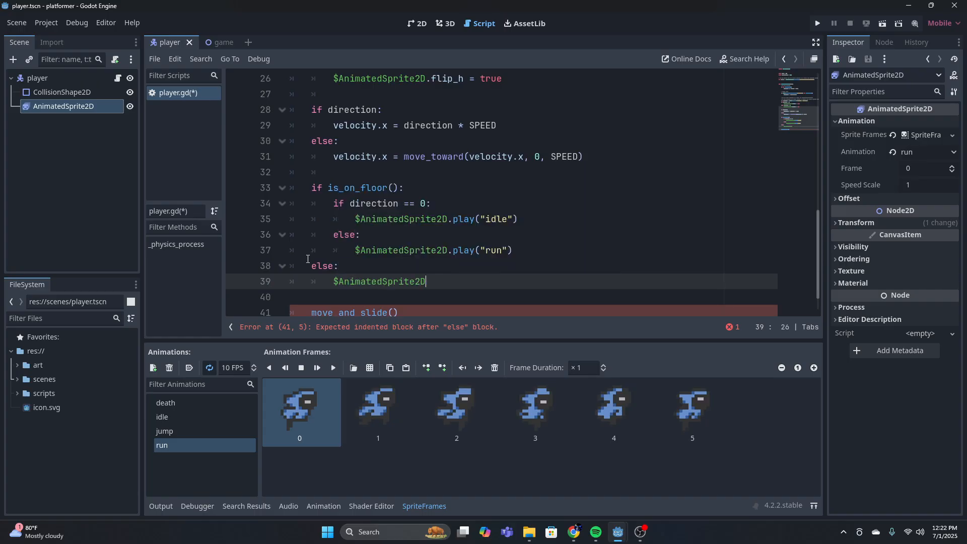
type(".play(\"")
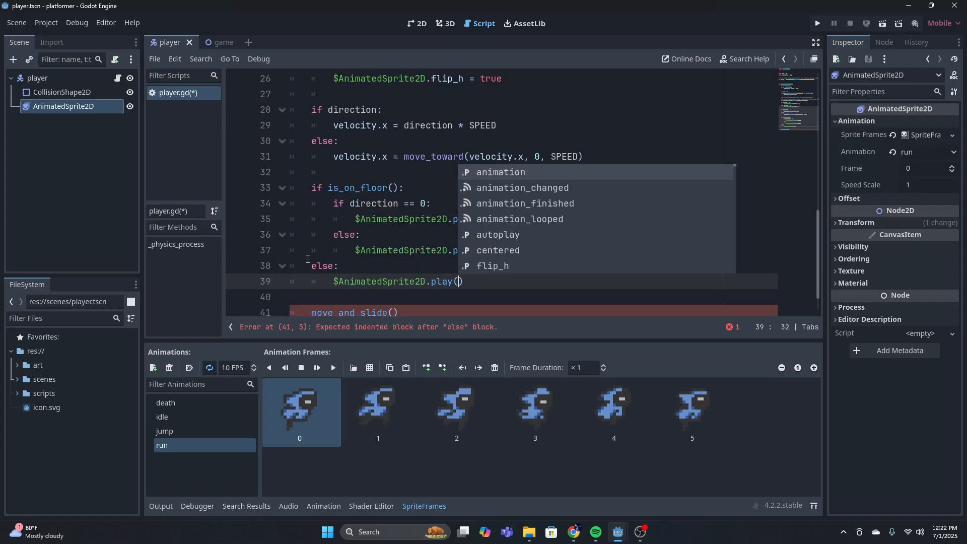
type("jump")
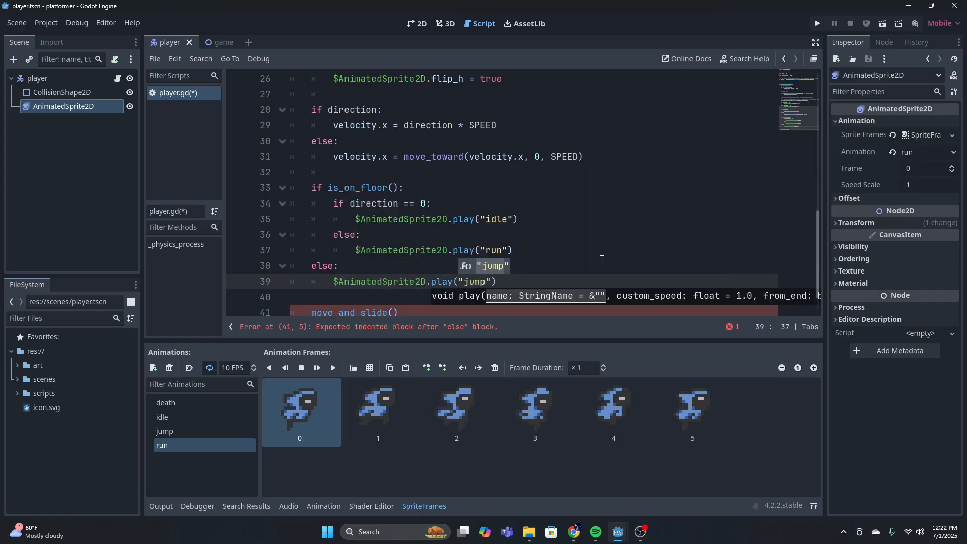
left_click(599, 259)
scroll(514, 272, "down", 1)
scroll(529, 280, "up", 1)
left_click(548, 268)
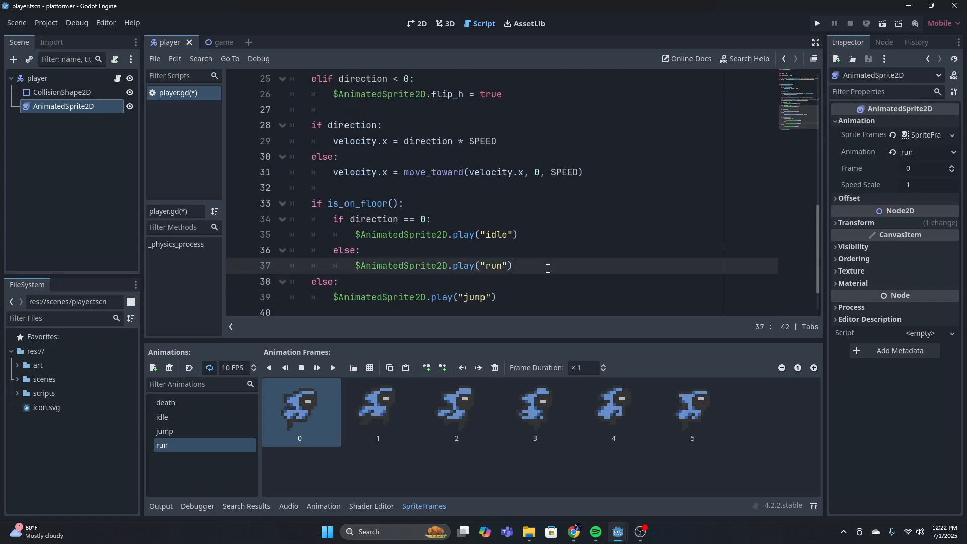
left_click(542, 232)
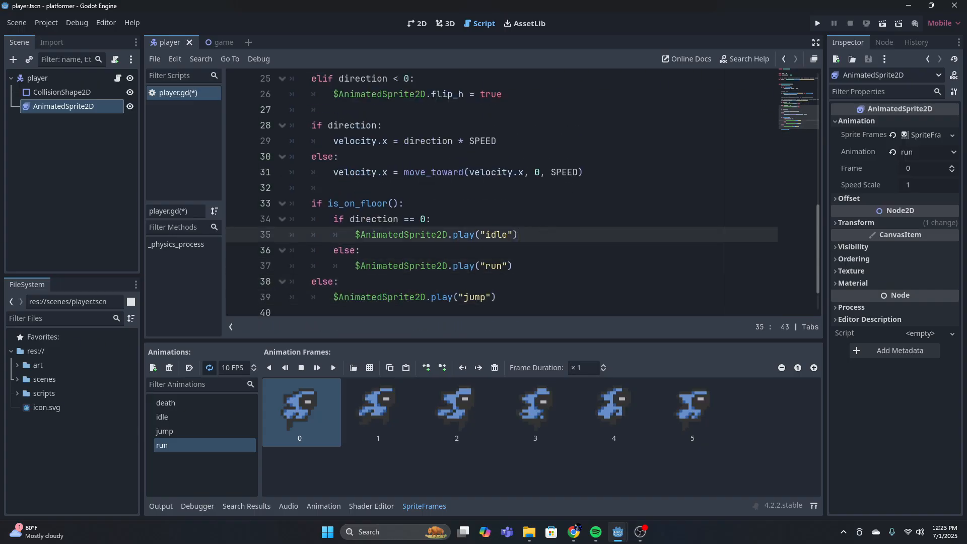
scroll(602, 260, "down", 1)
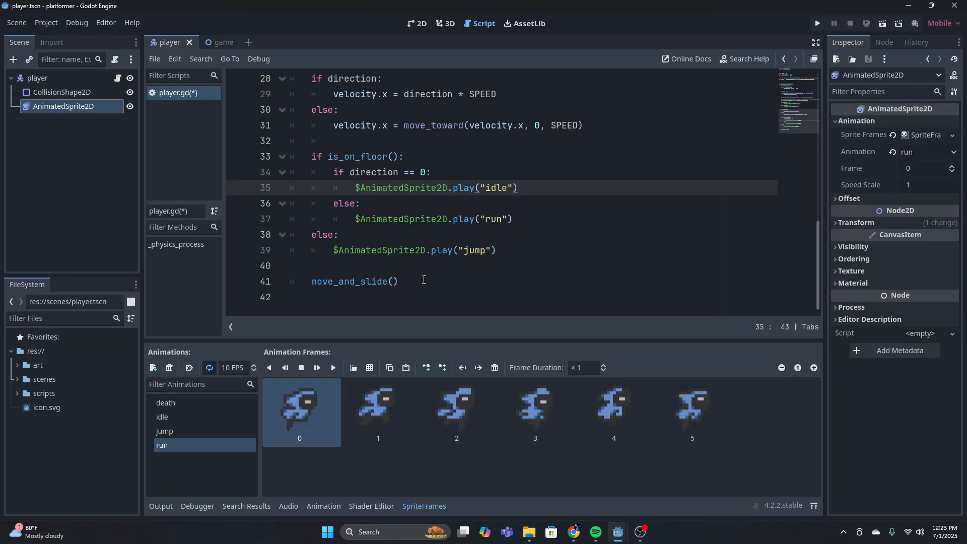
scroll(507, 225, "up", 3)
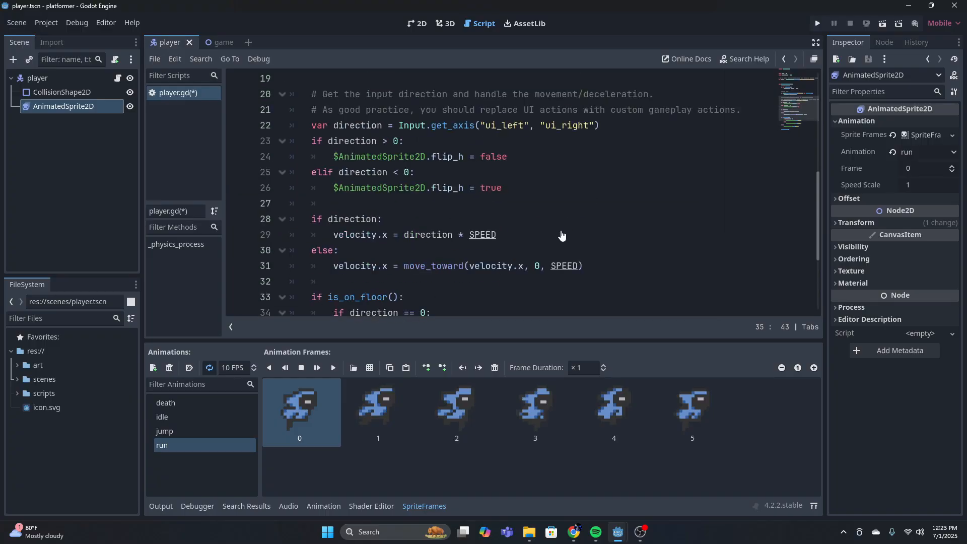
Save the player script and run the project, moving the character left and right to check its running animation and flipping
key("ctrl+s")
left_click(812, 20)
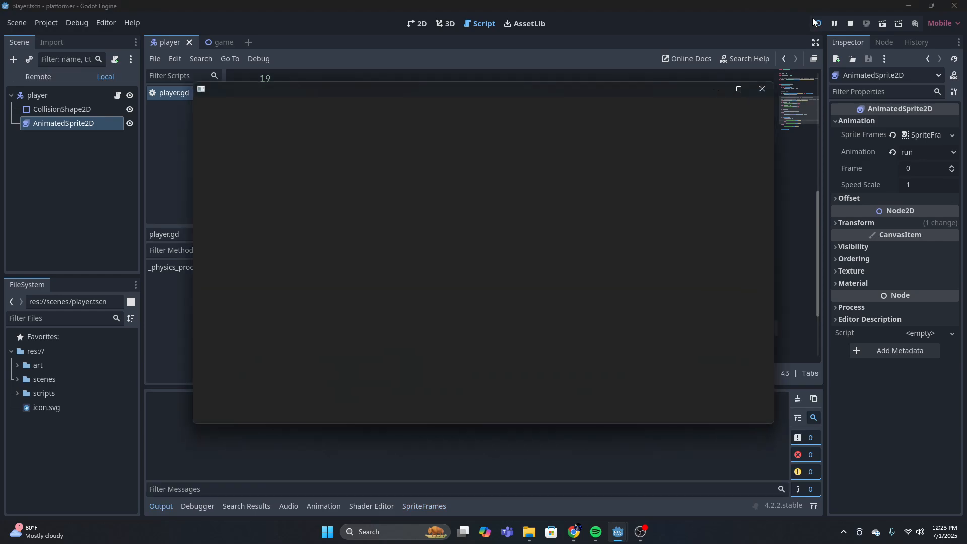
key("Left")
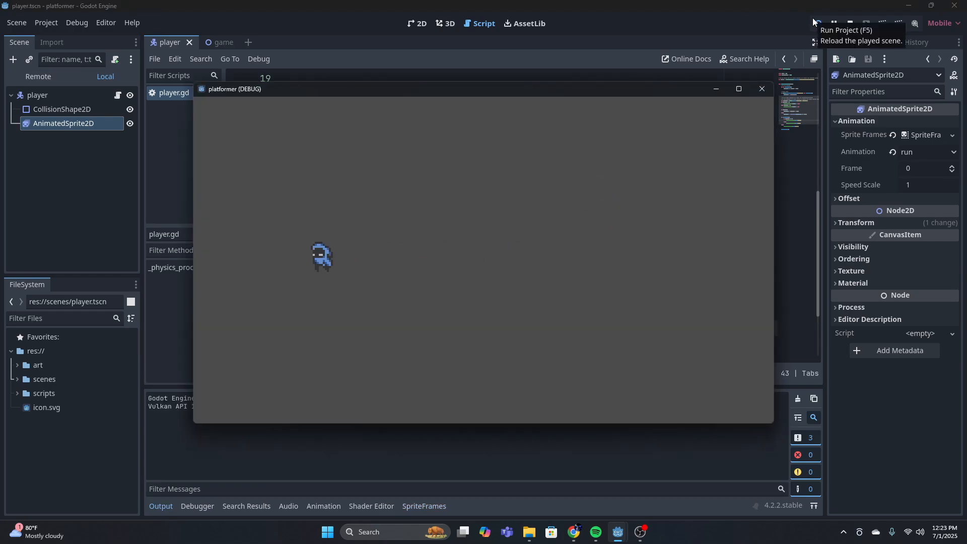
key("Right")
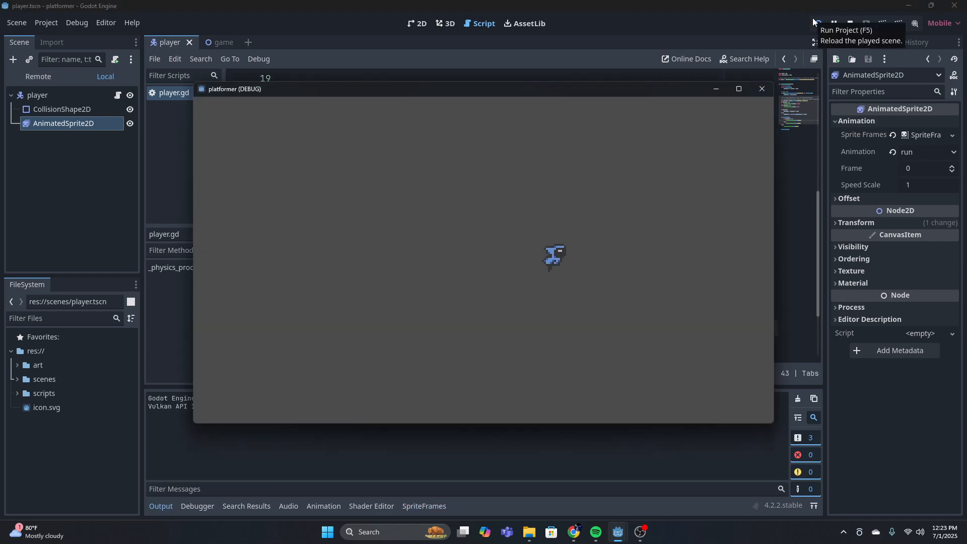
key("Left")
key("Right")
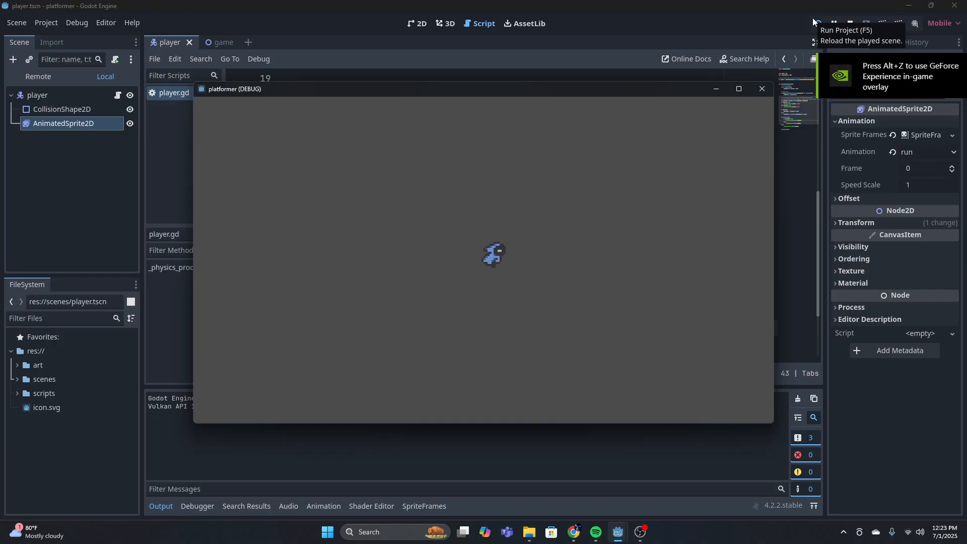
Test the character's jump animation while standing and moving in both directions, and close the game window
key("Left")
key("space")
key("space")
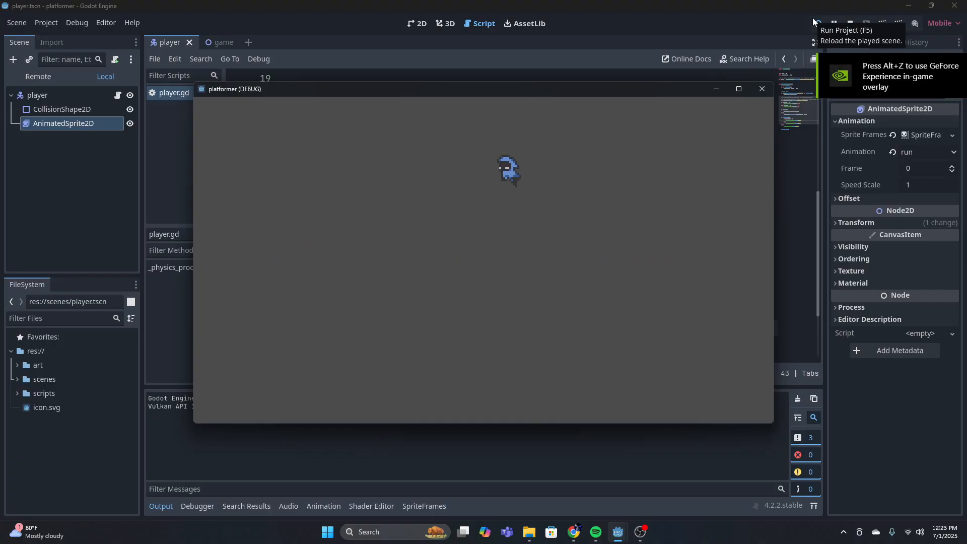
key("space")
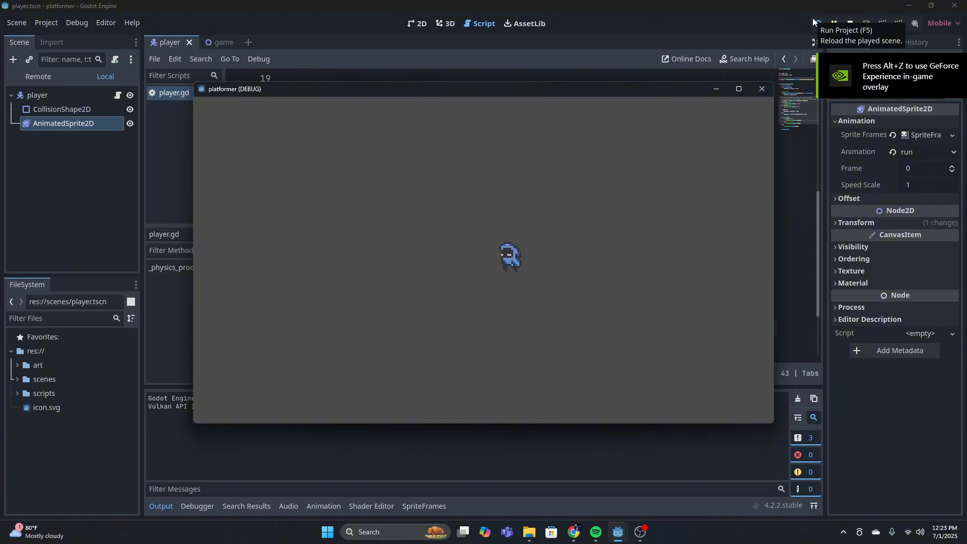
key("Left")
key("Right")
key("space")
key("Left")
key("space")
key("Right")
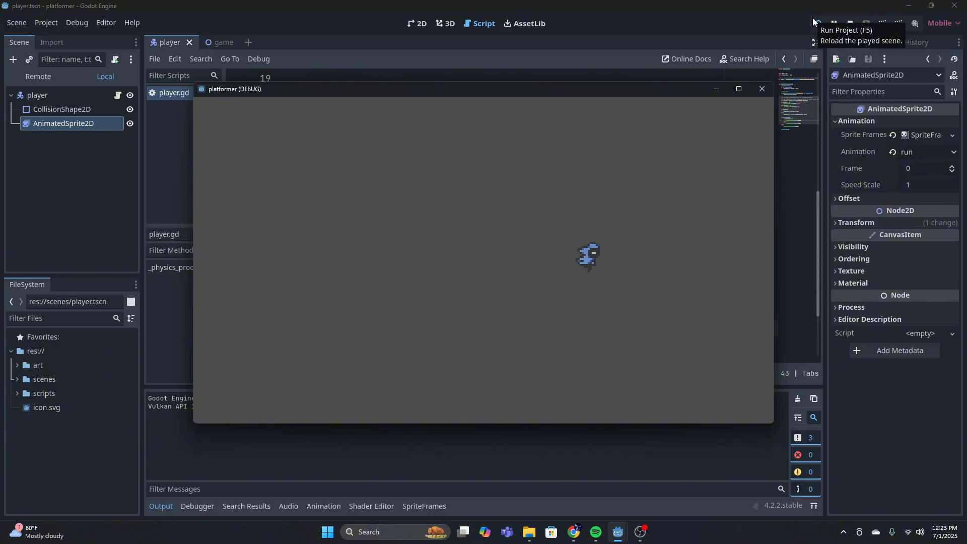
key("Left")
key("Right")
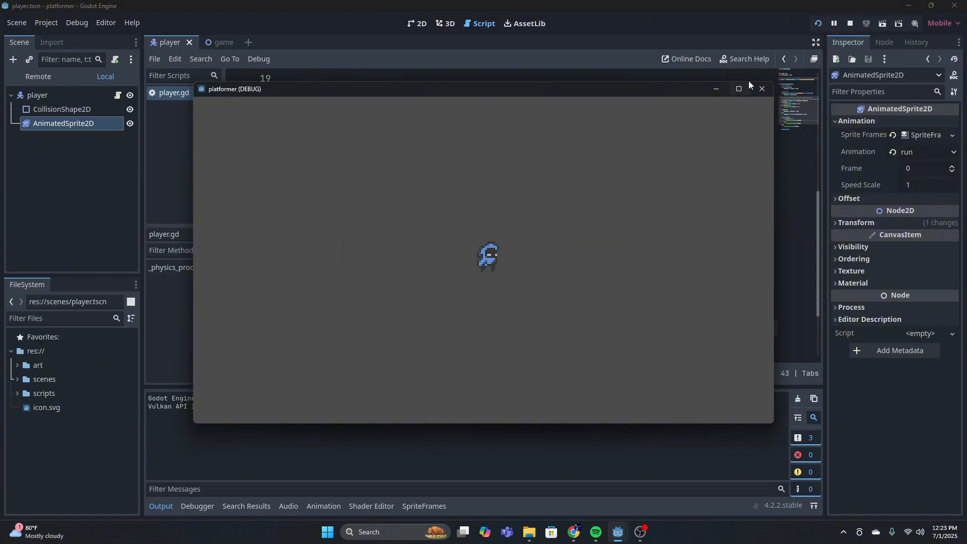
left_click(762, 89)
scroll(628, 211, "down", 2)
left_click(543, 276)
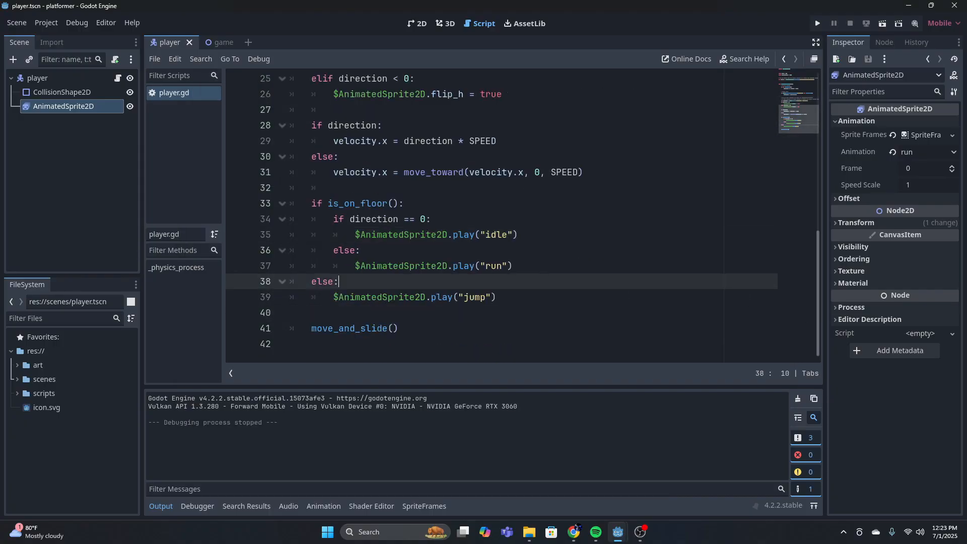
scroll(576, 240, "up", 8)
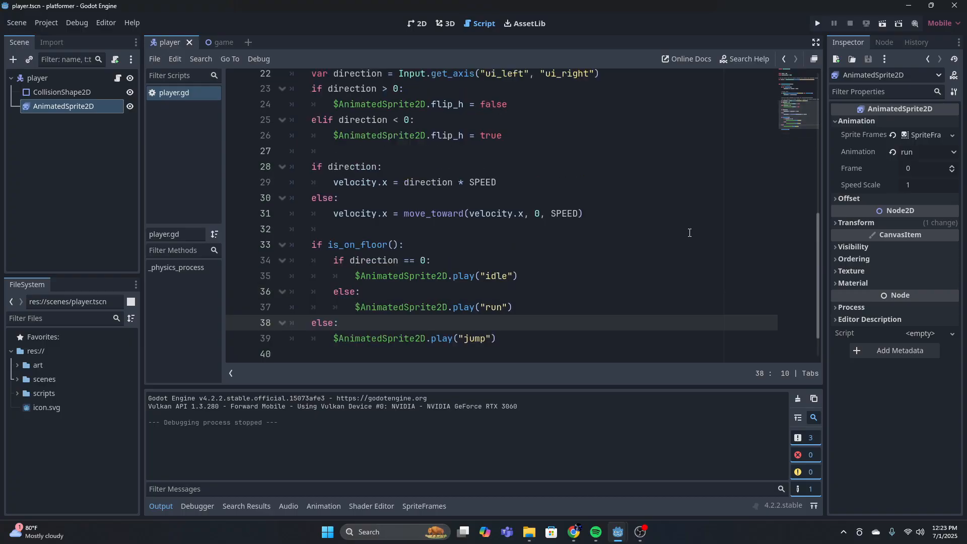
left_click(413, 219)
left_click(333, 188)
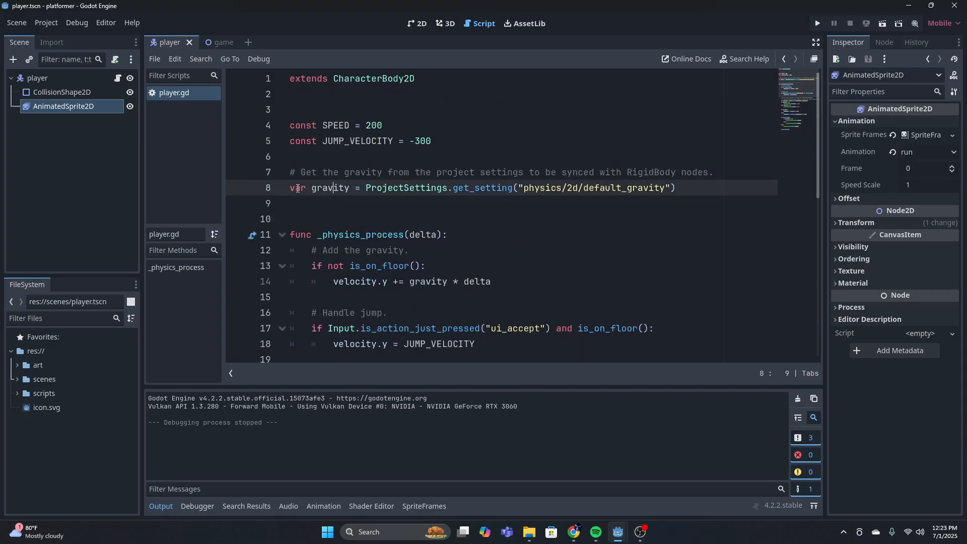
Switch to the game scene in the 2D view and delete the StaticBody2D node with its collision shape
left_click(222, 43)
left_click(420, 25)
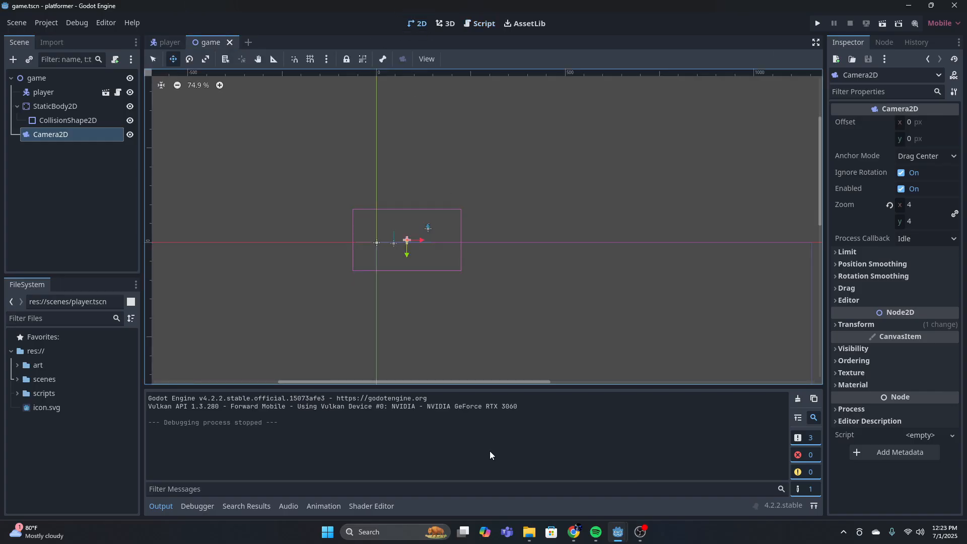
scroll(537, 237, "up", 6)
left_click(53, 106)
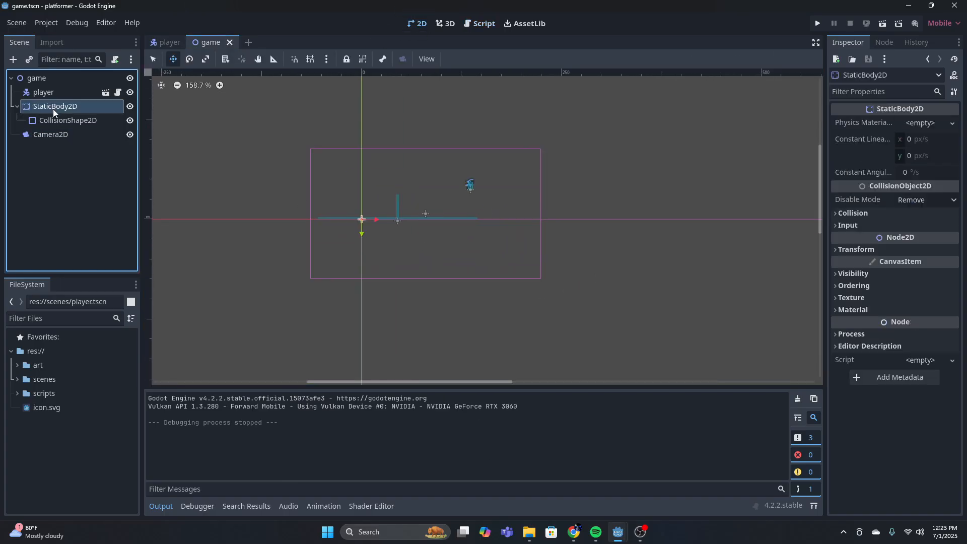
right_click(52, 109)
left_click(113, 411)
left_click(449, 278)
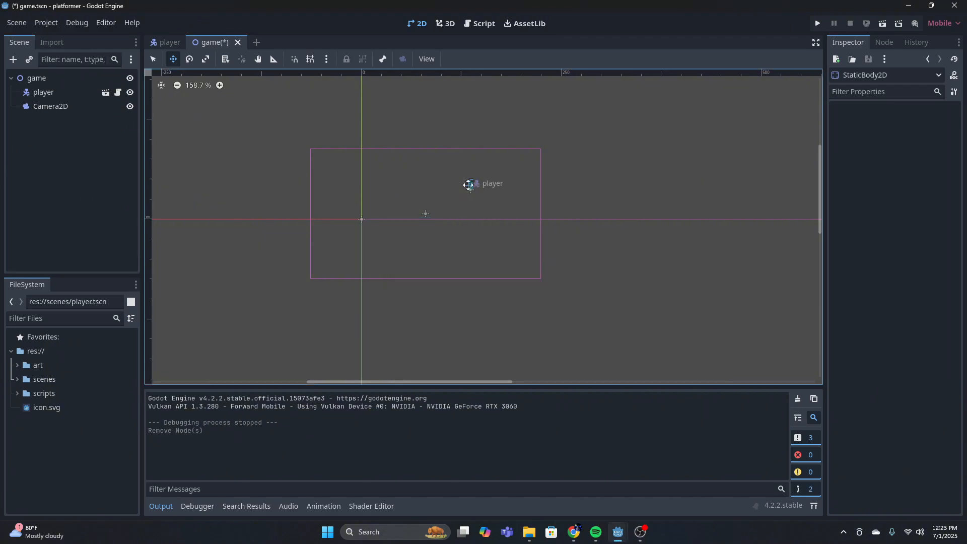
Add a TileMap node as a child of the game root node
left_click(43, 78)
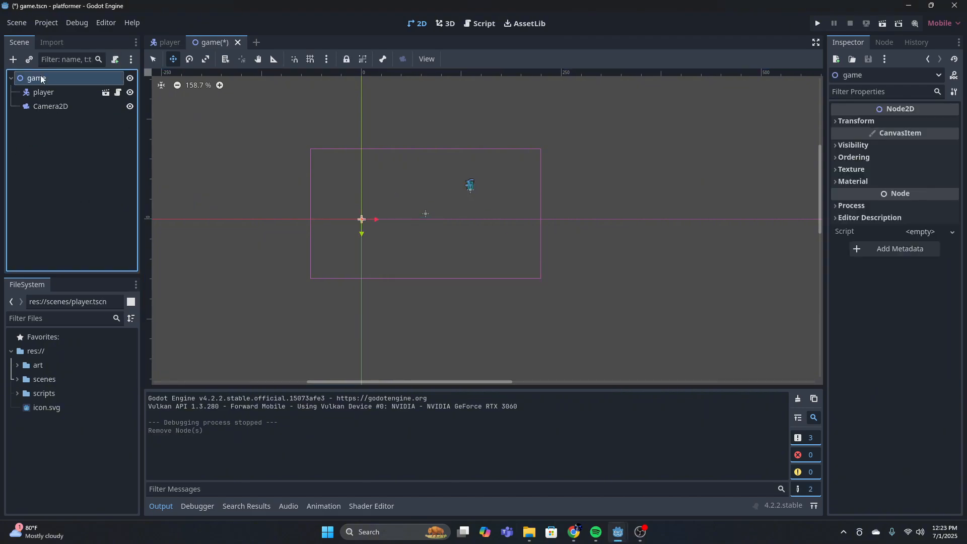
left_click(13, 60)
key("BackSpace")
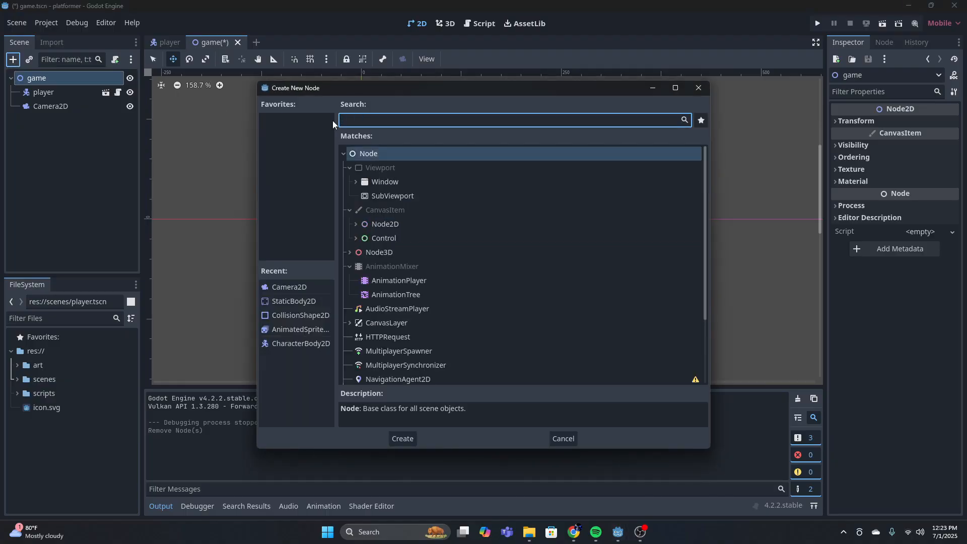
type("tilr")
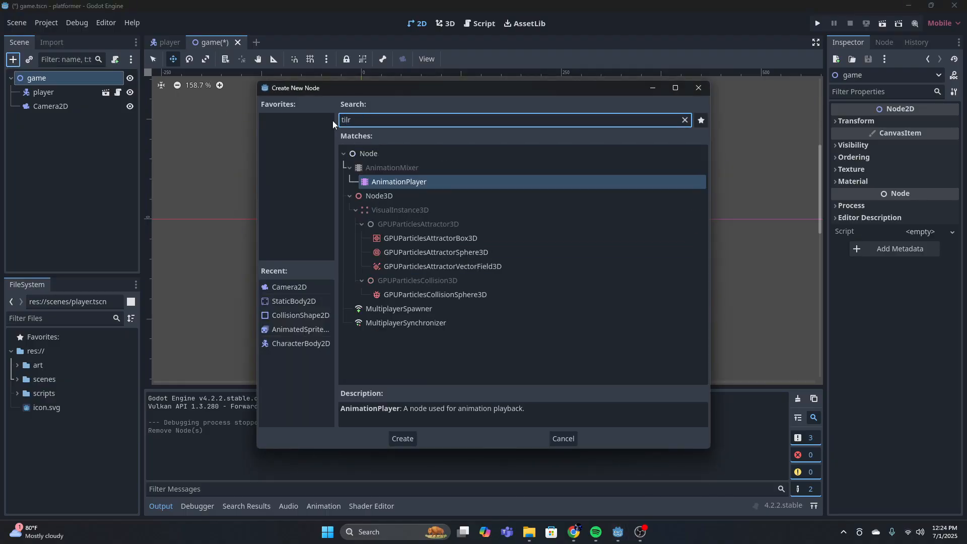
key("BackSpace")
type("s")
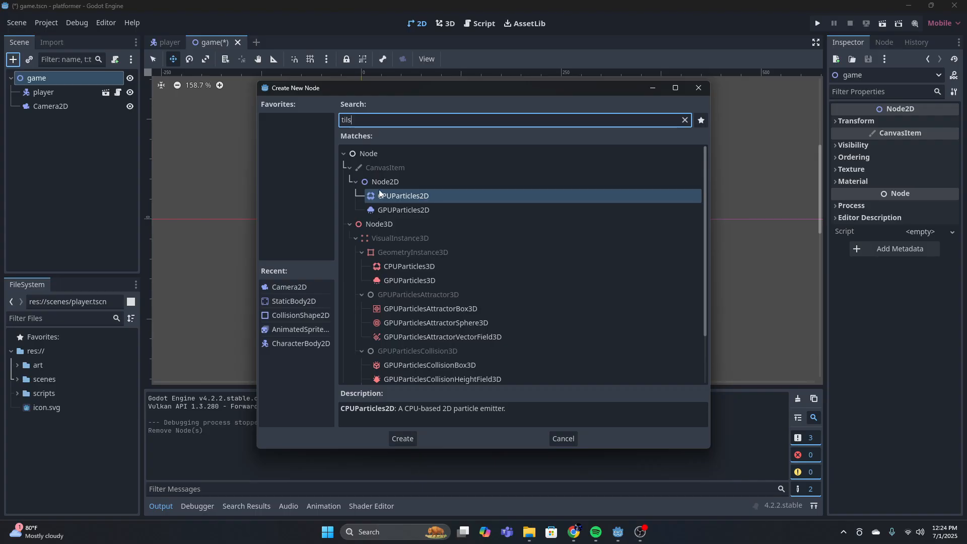
key("BackSpace")
type("es")
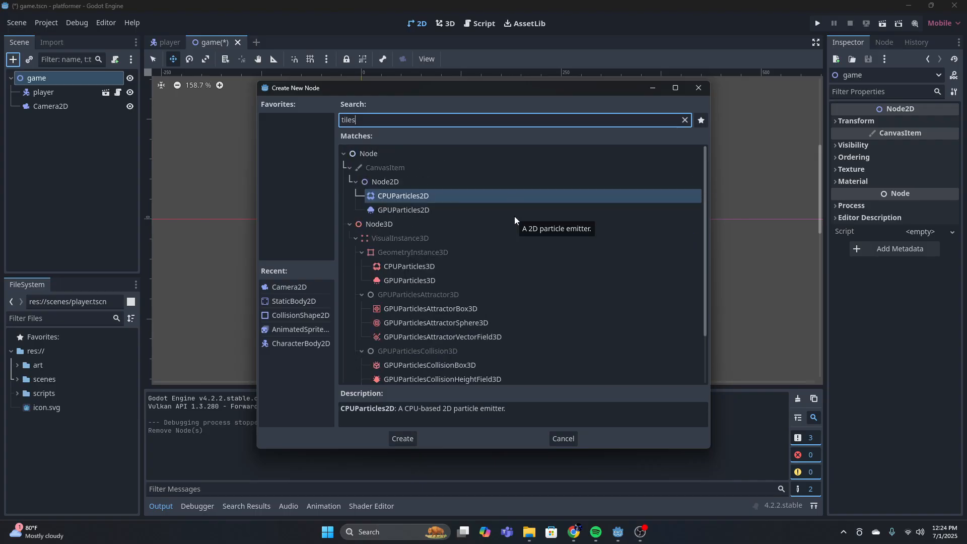
key("BackSpace")
type("ma")
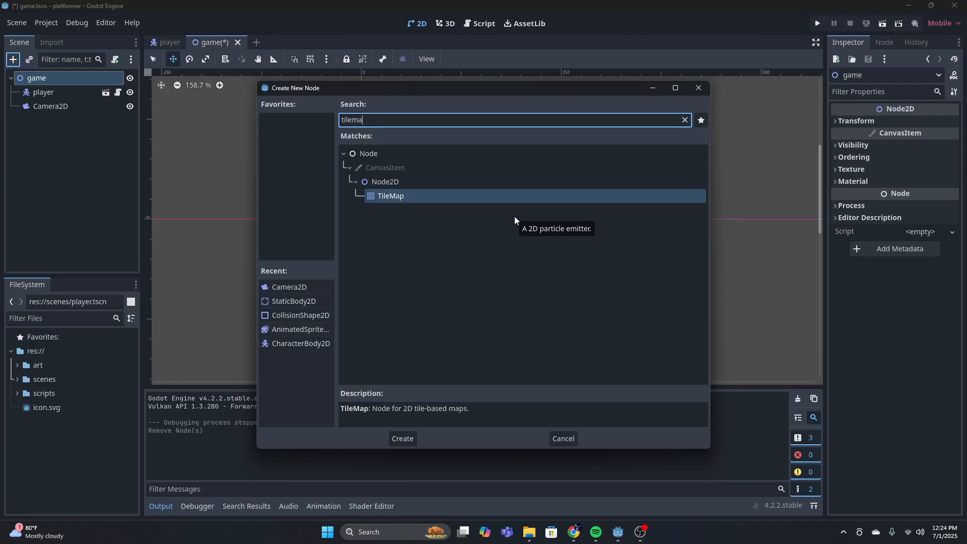
key("Return")
Show the TileMap editor, assign a new TileSet to the TileMap node and expand the TileSet's properties
left_click(380, 510)
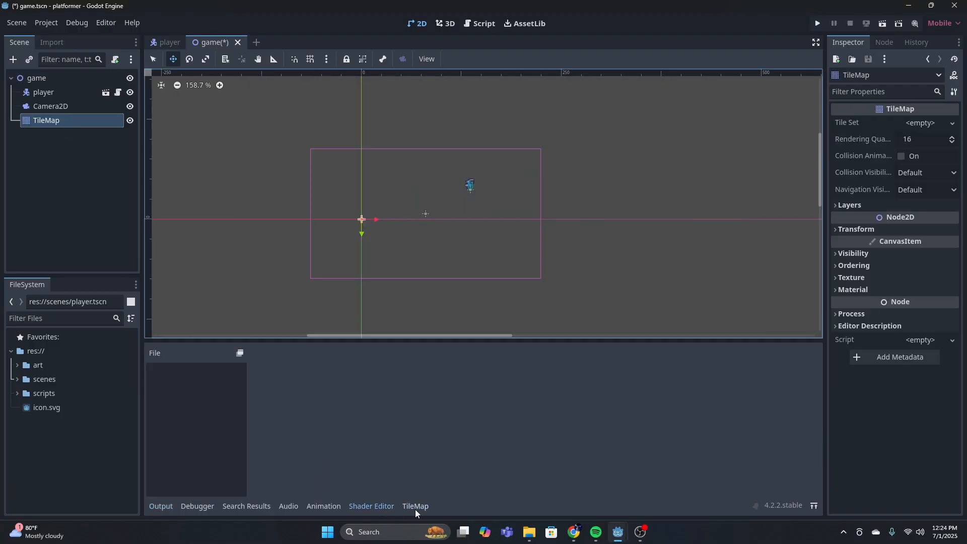
left_click(415, 506)
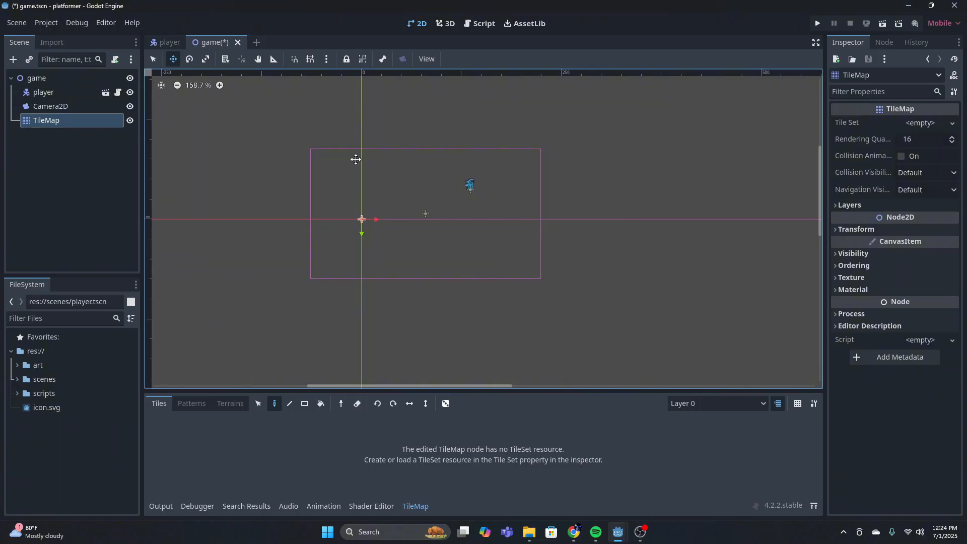
left_click(51, 106)
left_click(64, 121)
left_click(925, 125)
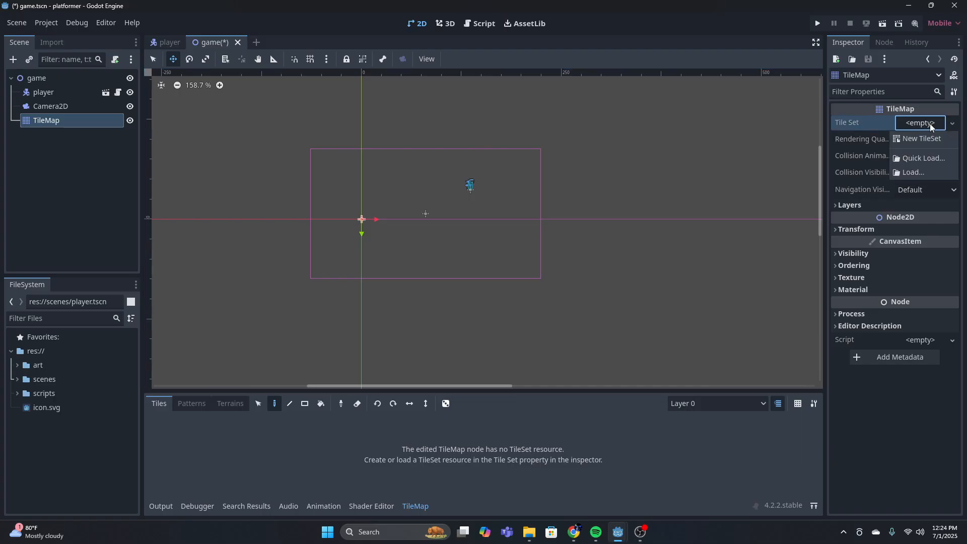
left_click(922, 138)
left_click(914, 123)
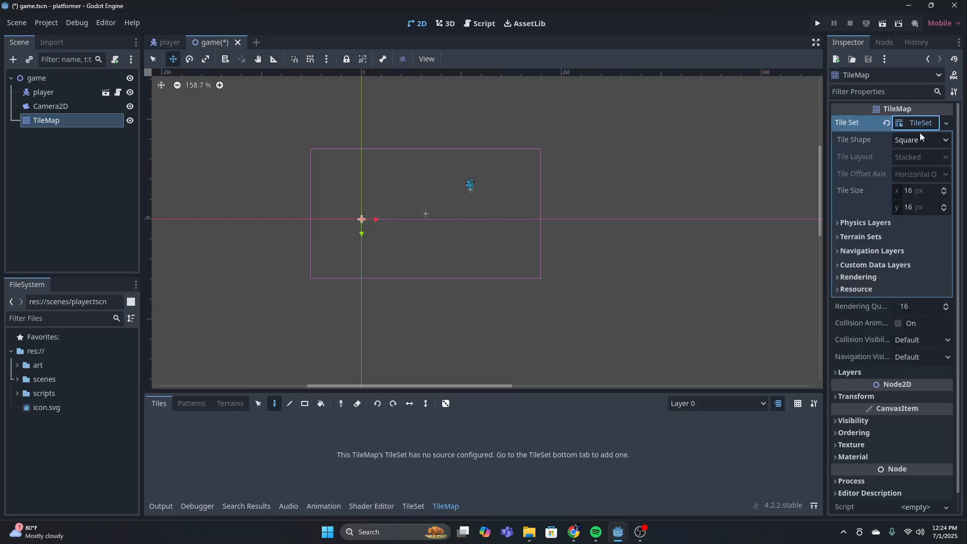
Open the TileSet editor for the TileMap's TileSet and enlarge the editor panel upward
left_click(945, 124)
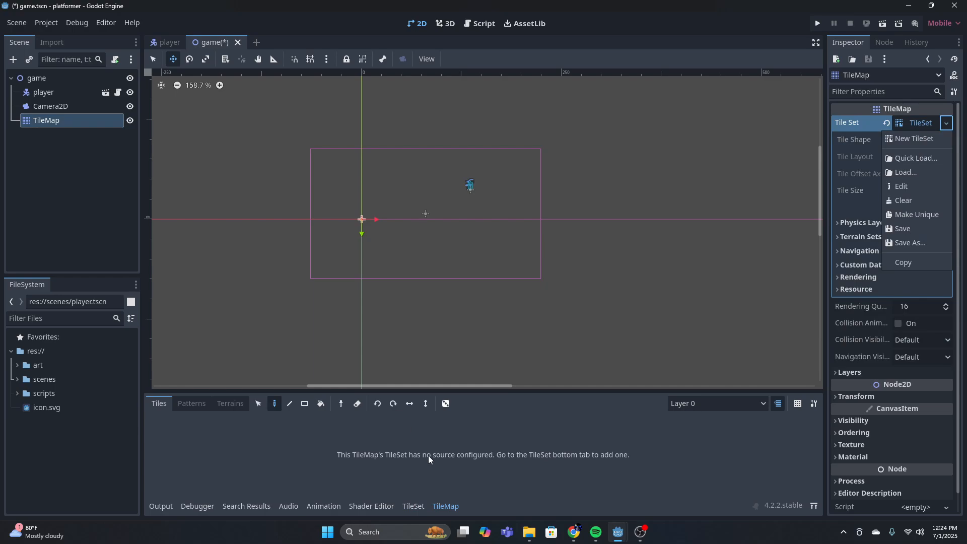
left_click(413, 506)
left_click_drag(429, 396, 426, 329)
left_click(418, 505)
left_click(416, 503)
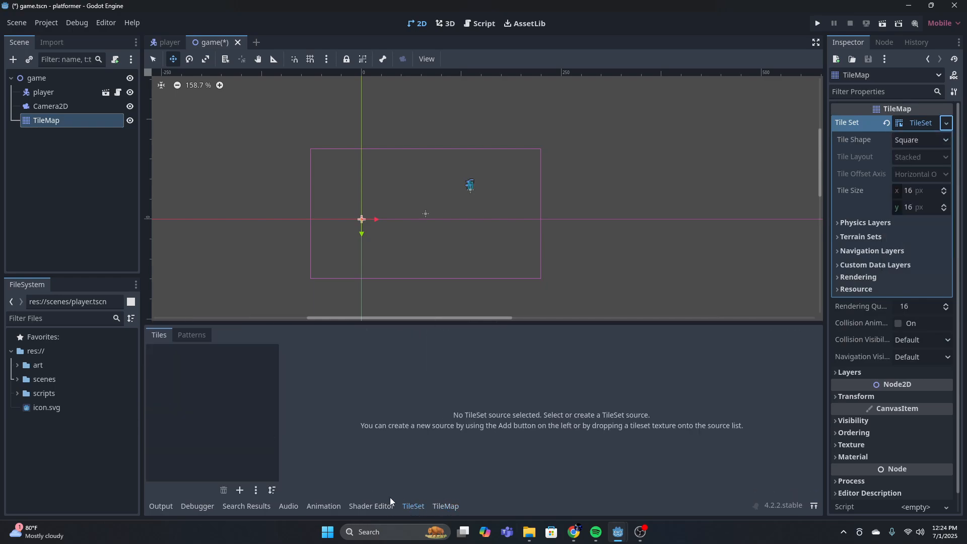
left_click(211, 395)
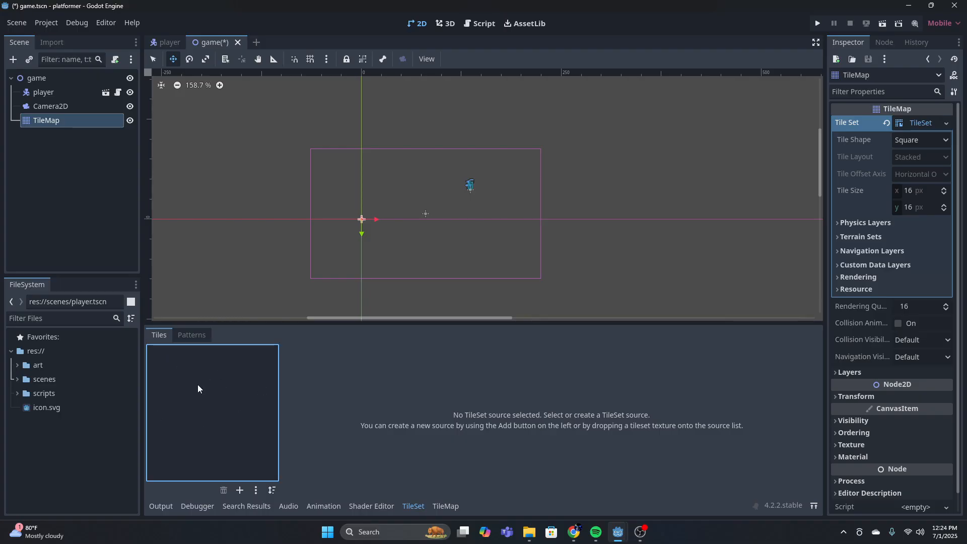
Add background.png from the art pack's tiles and background folder as a TileSet source, with its tiles created automatically
left_click(17, 365)
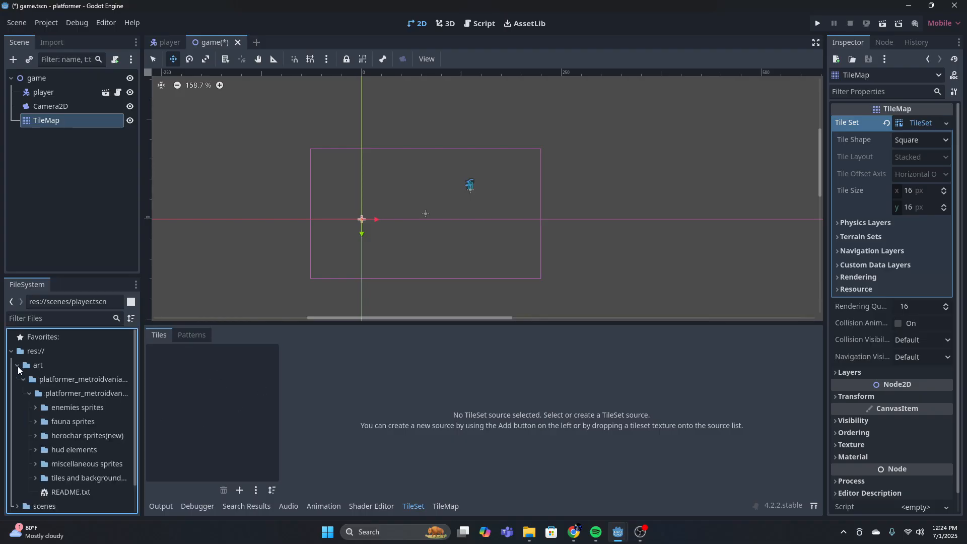
scroll(77, 391, "down", 1)
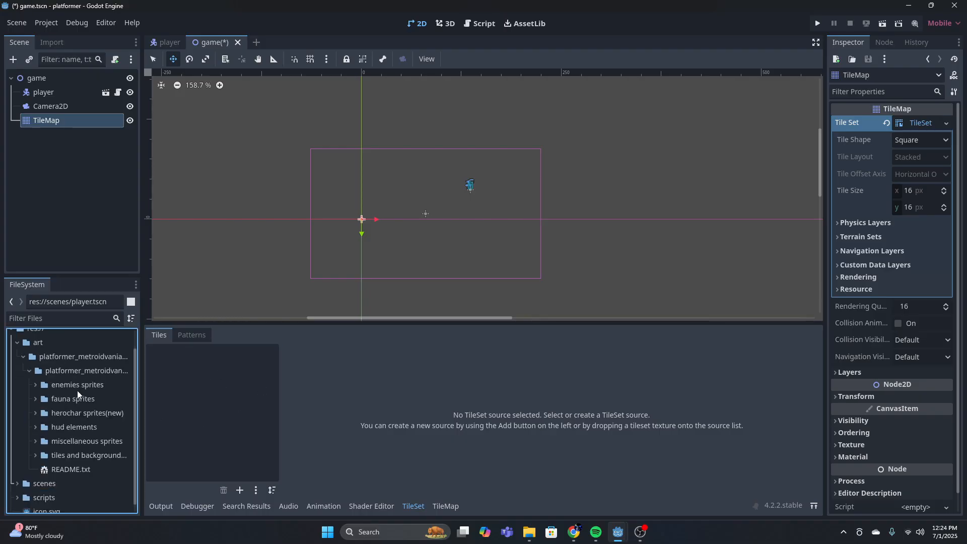
left_click(36, 454)
scroll(61, 452, "down", 2)
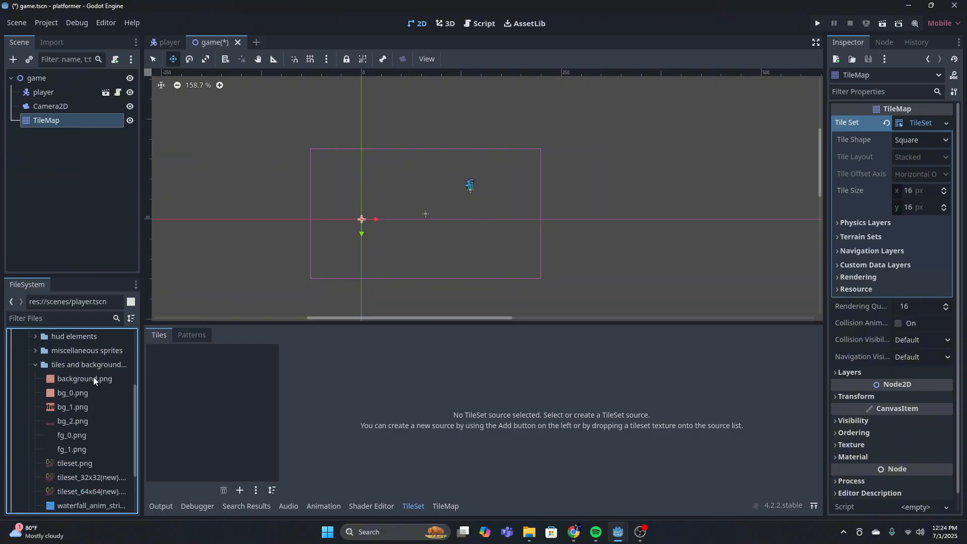
left_click_drag(65, 382, 186, 373)
left_click(476, 288)
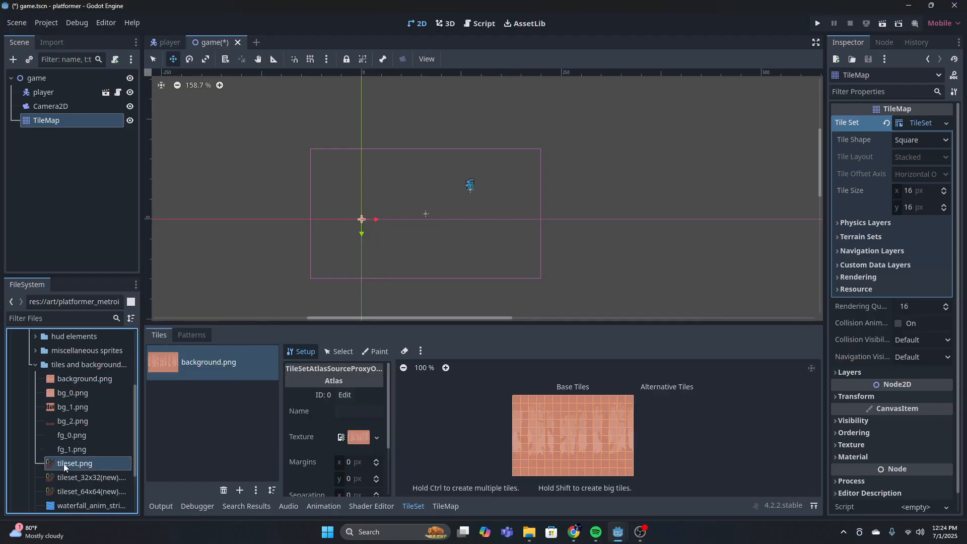
Add tileset.png as a second TileSet source with automatically created tiles, and review its atlas and setup properties
left_click_drag(63, 463, 201, 398)
left_click(435, 287)
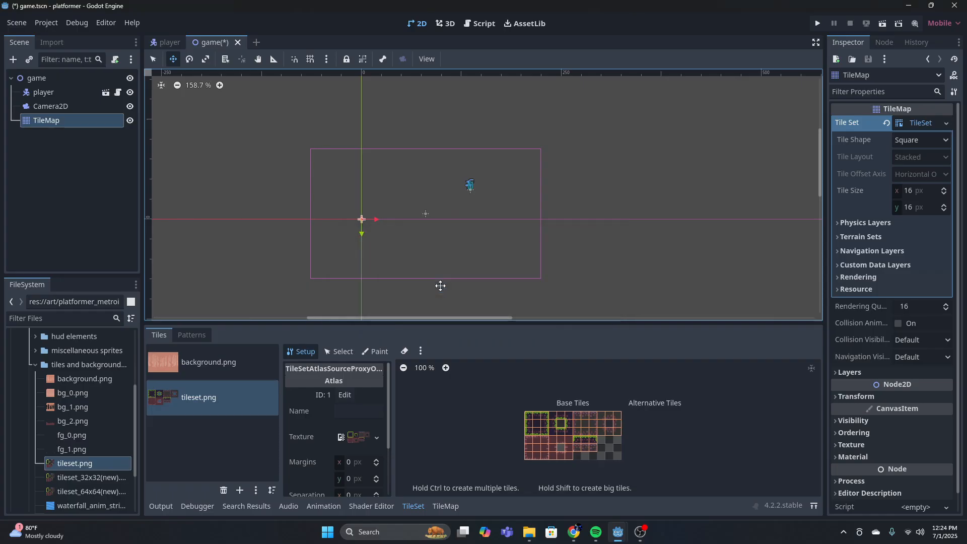
scroll(478, 405, "up", 6)
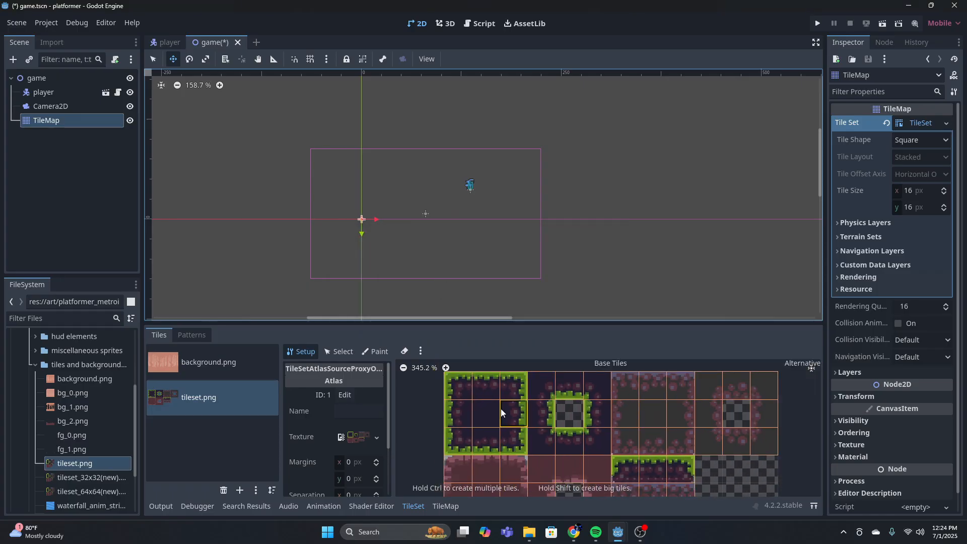
scroll(741, 436, "down", 3)
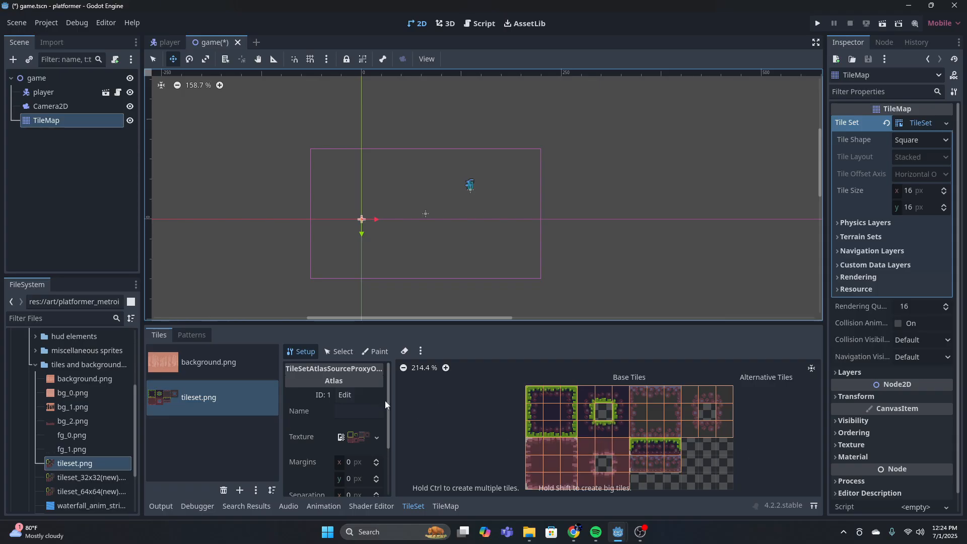
scroll(385, 400, "down", 5)
scroll(494, 415, "down", 9)
scroll(539, 419, "up", 8)
left_click(167, 362)
left_click(219, 396)
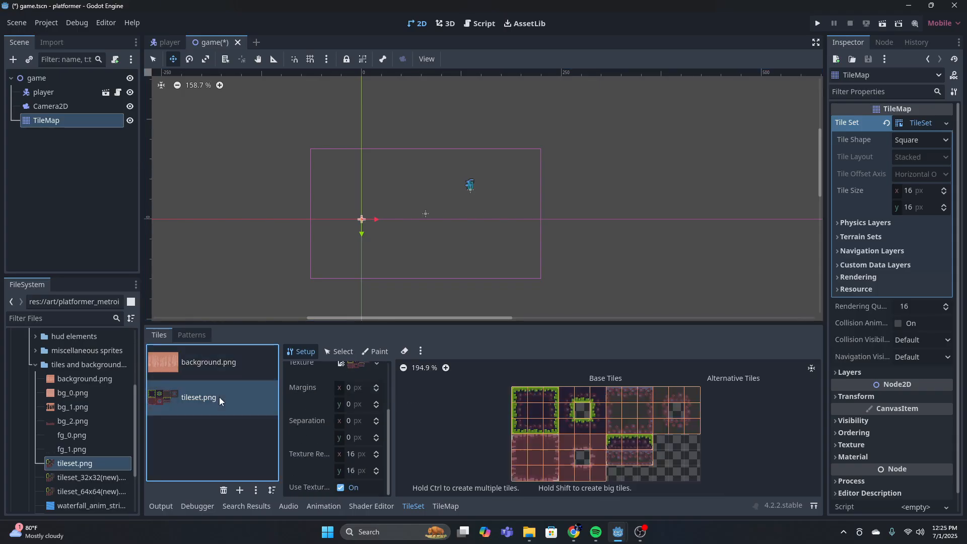
scroll(461, 382, "down", 3)
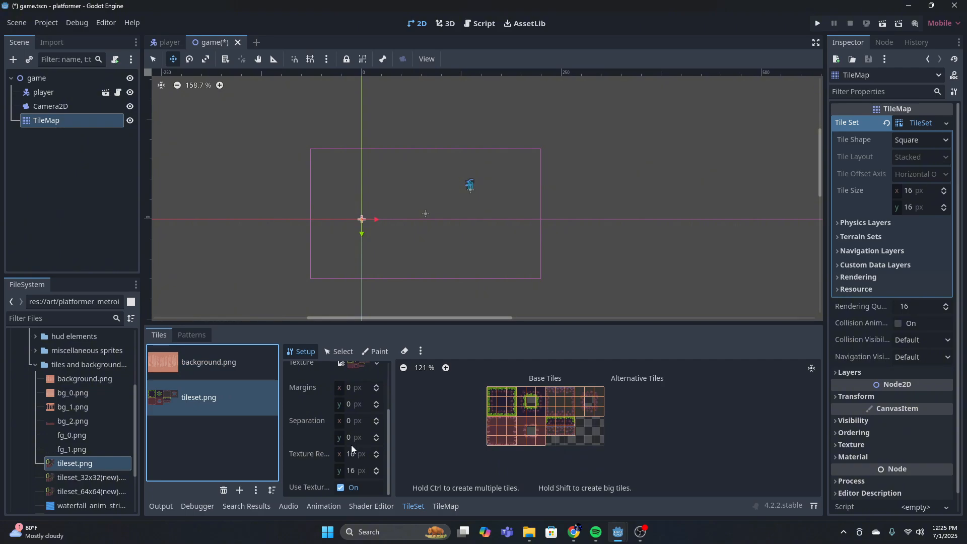
scroll(500, 417, "up", 2)
scroll(500, 417, "down", 1)
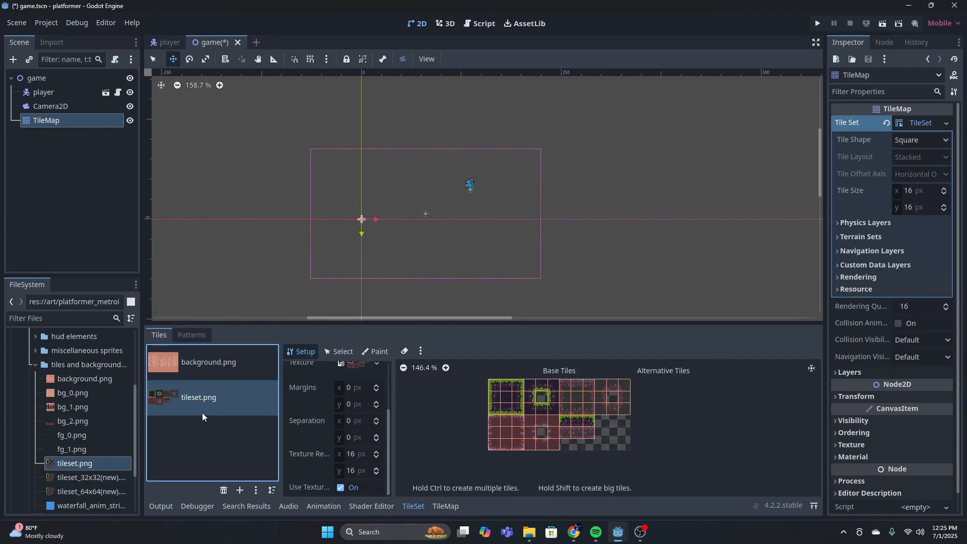
Switch to the TileMap editor and check its two tile sources and the available layers
left_click(439, 506)
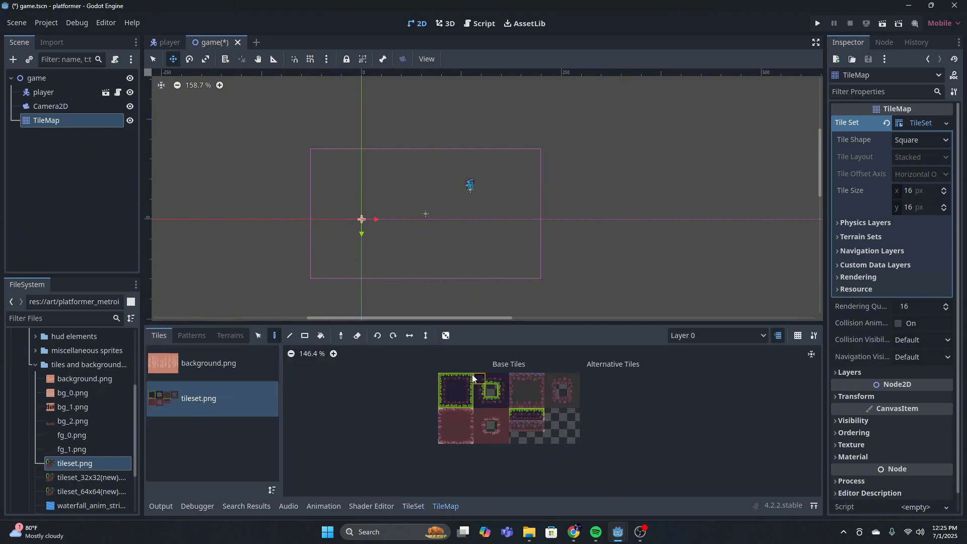
left_click(216, 364)
left_click(226, 395)
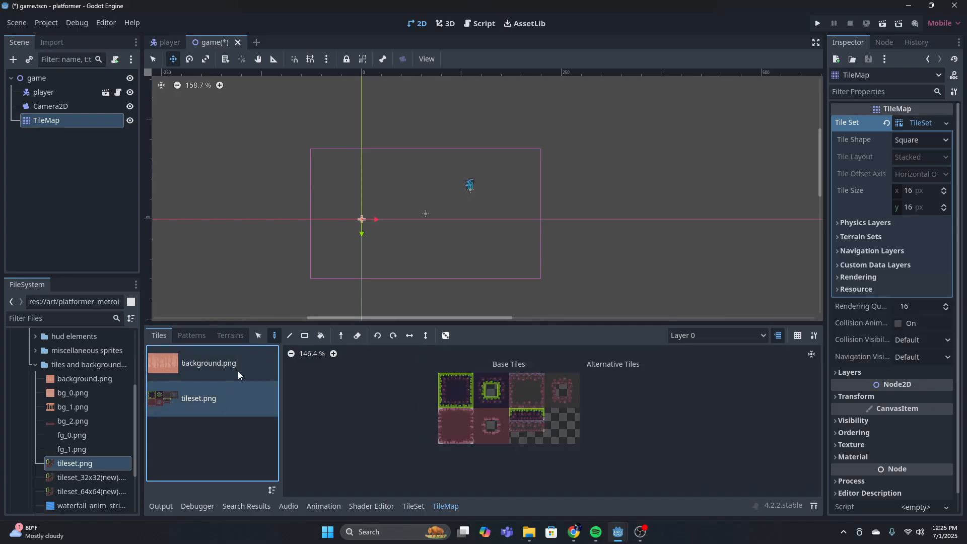
left_click(709, 335)
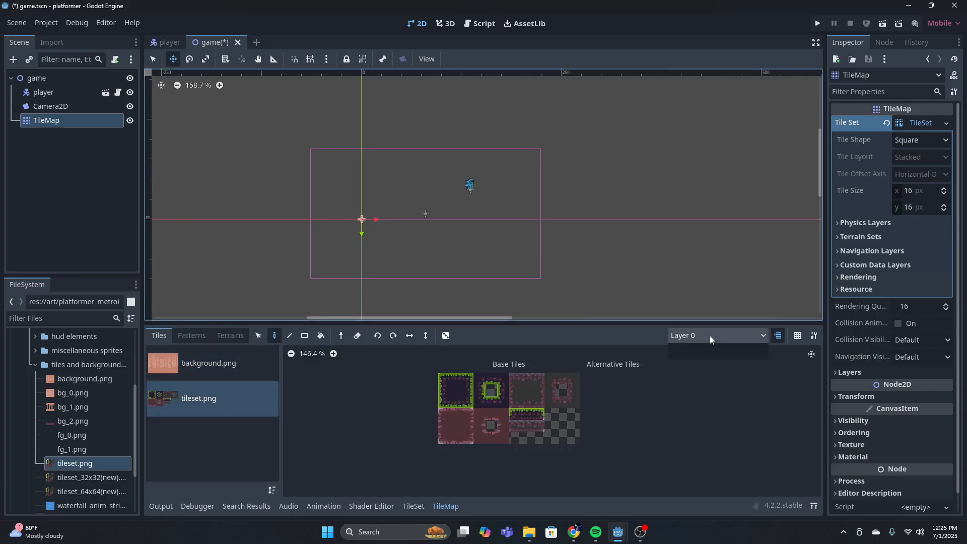
left_click(698, 288)
middle_click_drag(567, 307, 620, 325)
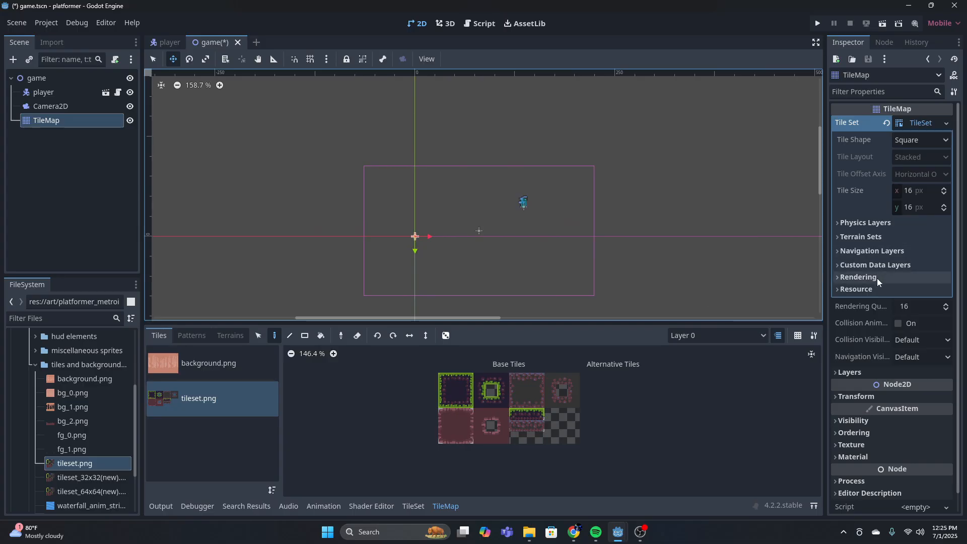
Expand the TileMap's layer properties and name the first layer "backround"
left_click(871, 373)
left_click(915, 388)
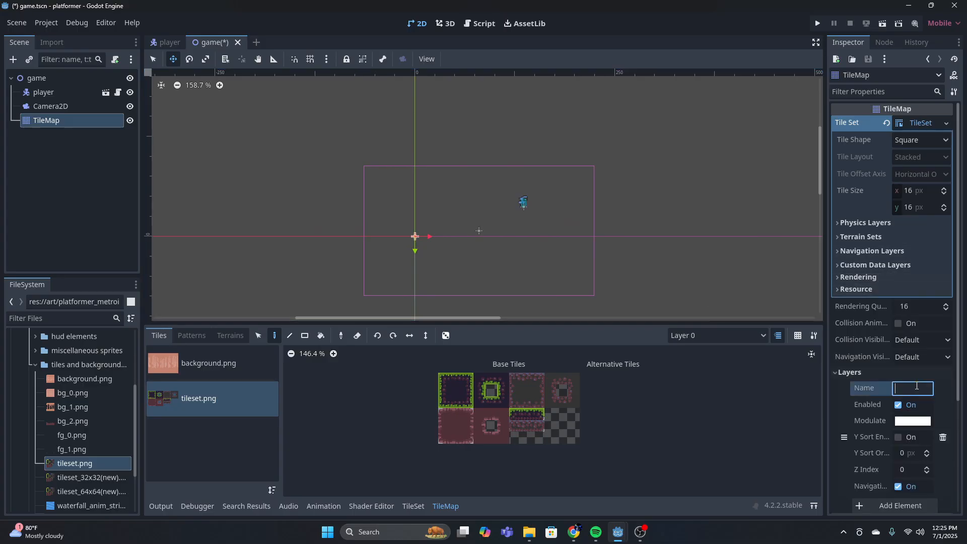
type("back")
type("found")
type("rou")
key("Return")
Add a second layer to the TileMap and name it "backround2"
scroll(933, 408, "down", 3)
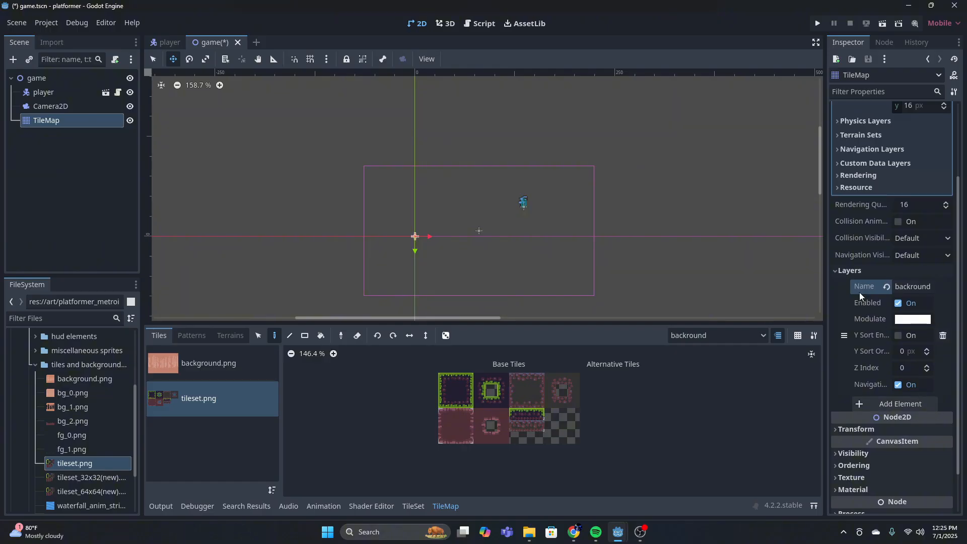
left_click(901, 404)
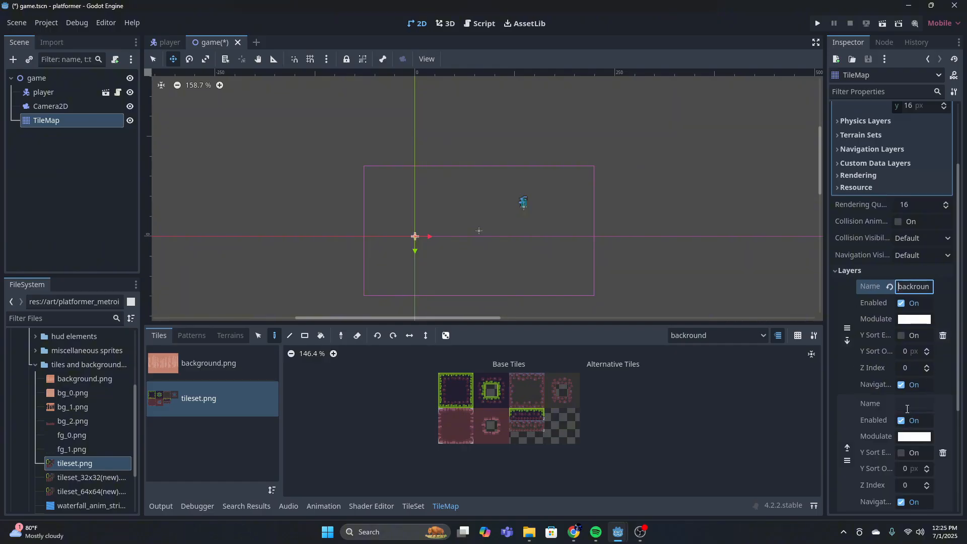
scroll(906, 393, "down", 2)
left_click(904, 351)
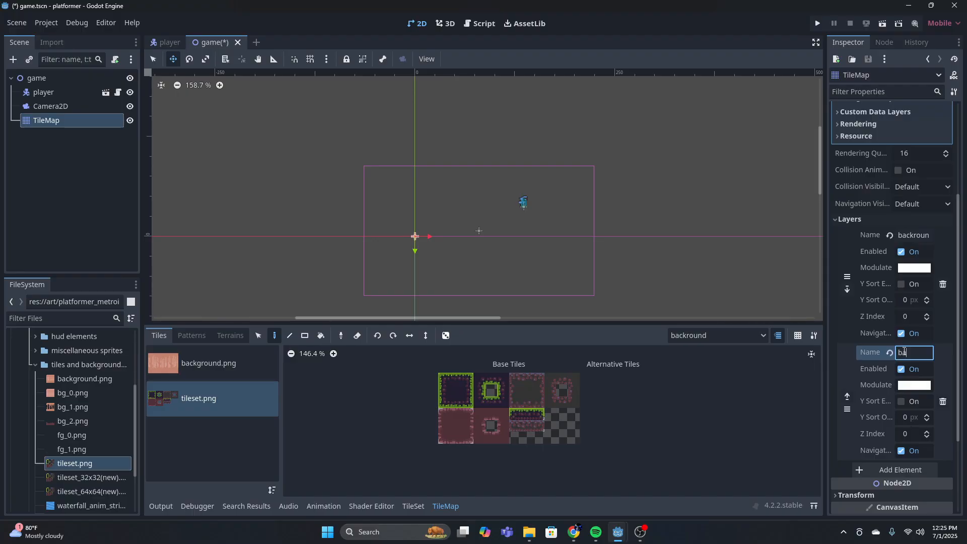
type("backround")
type("2")
key("Return")
Add a third TileMap layer named "foreground" and check the layer list in the TileMap editor
scroll(899, 384, "down", 2)
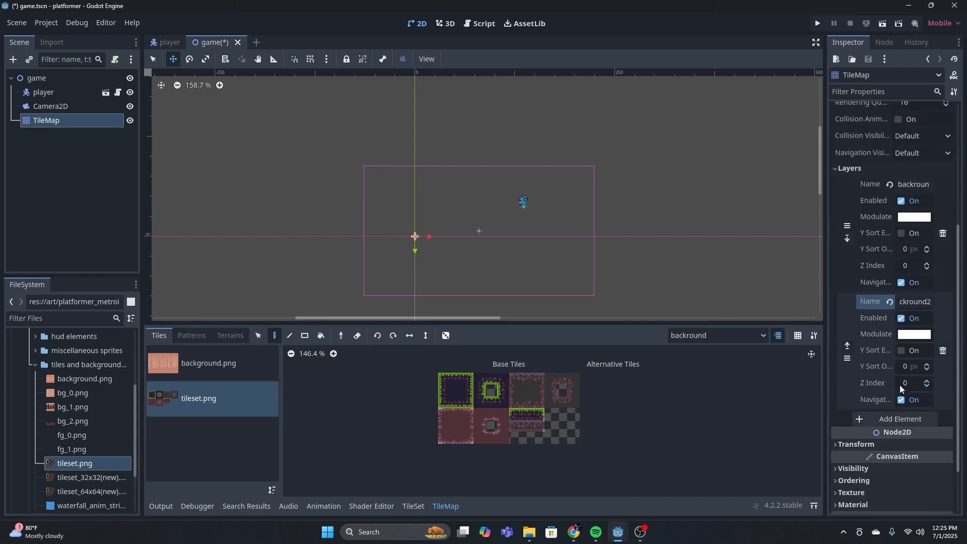
left_click(908, 415)
left_click(905, 419)
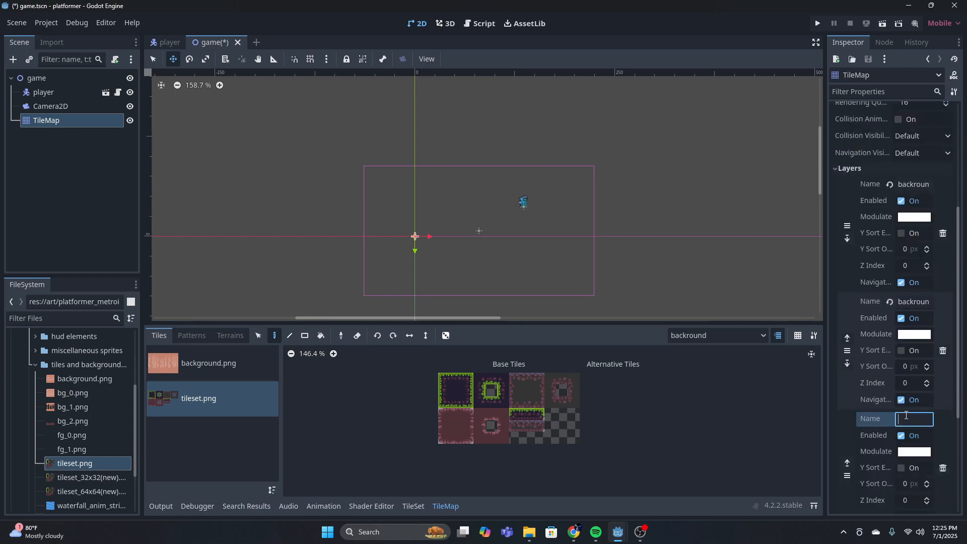
type("foreground")
key("Return")
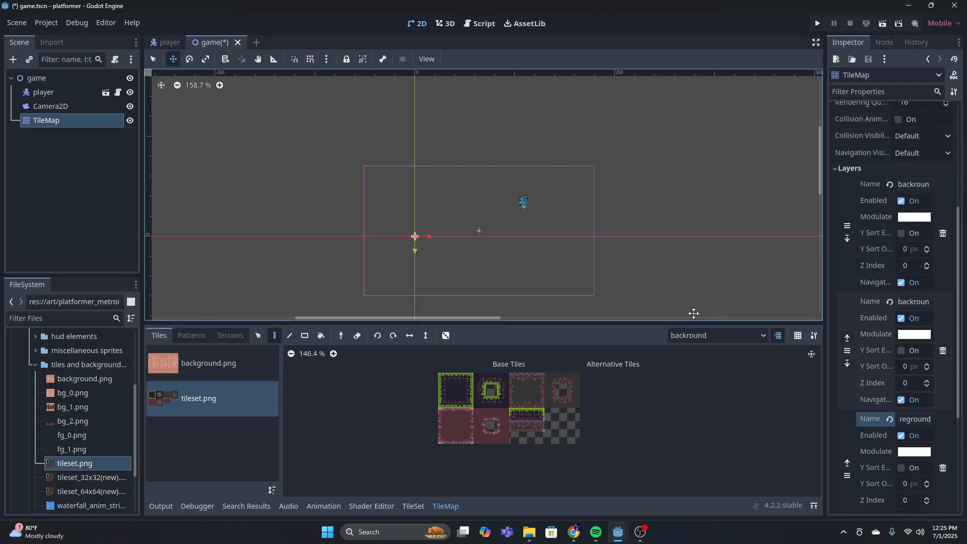
left_click(745, 335)
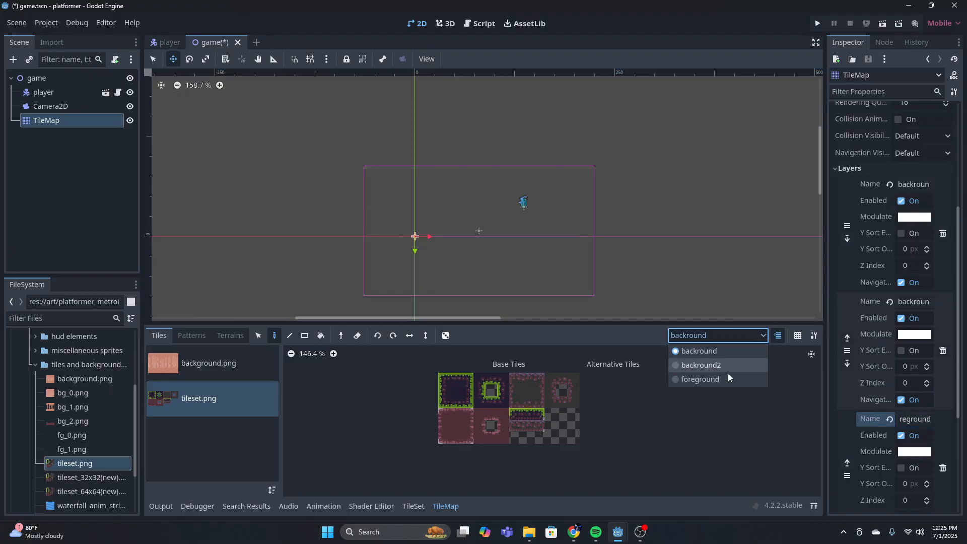
left_click(722, 409)
Pick all tiles of background.png for painting on the backround layer and activate the Select tool in the 2D view
scroll(864, 312, "up", 4)
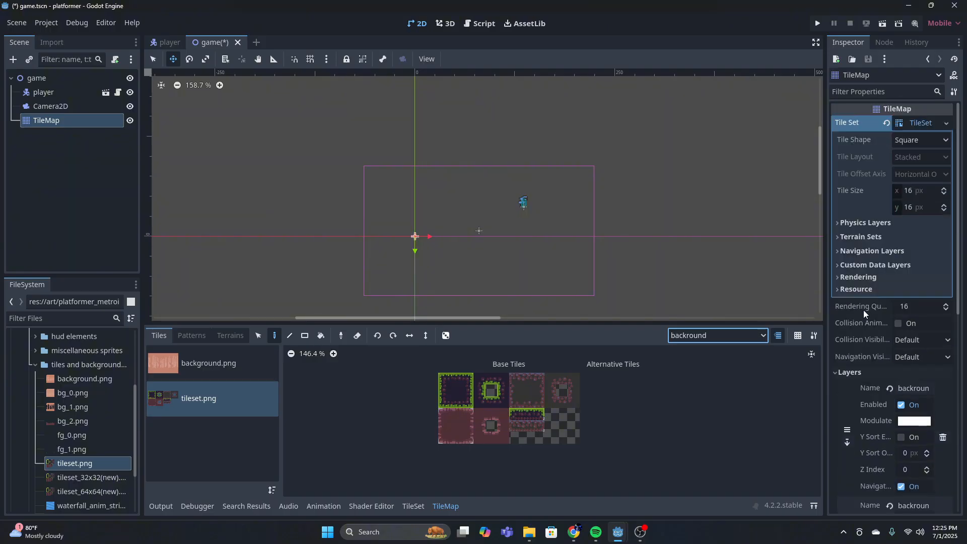
scroll(553, 251, "up", 2)
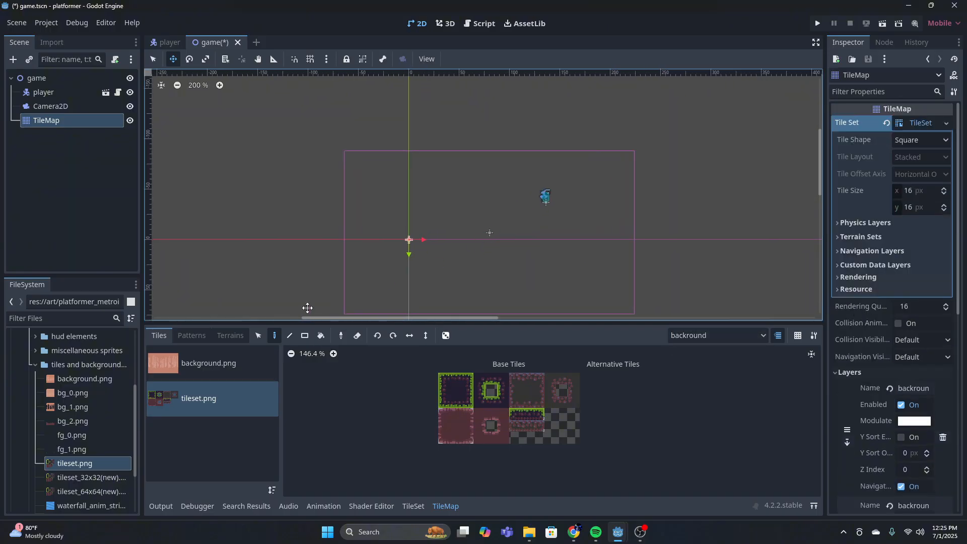
left_click(206, 363)
scroll(428, 367, "down", 1)
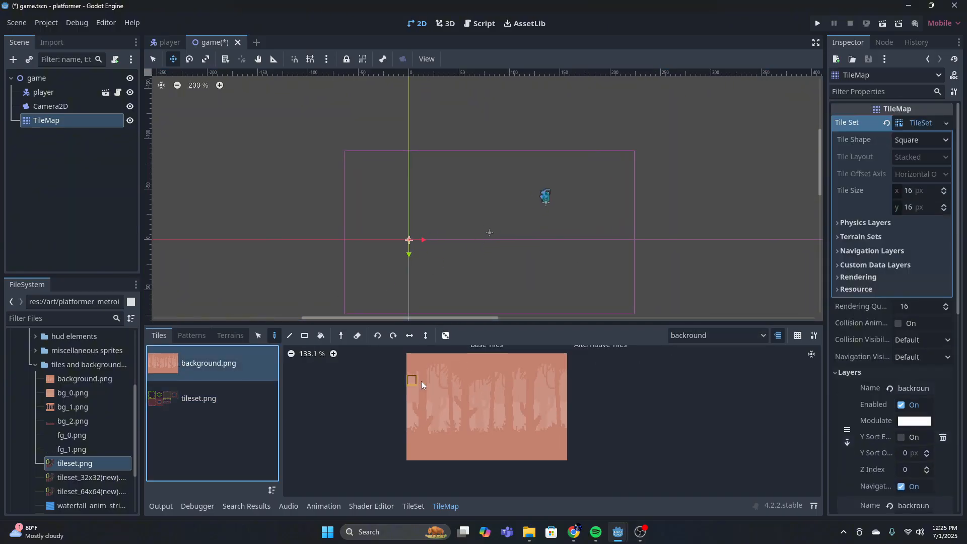
mouse_move(415, 357)
left_mouse_down()
mouse_move(490, 439)
mouse_move(568, 460)
left_mouse_up()
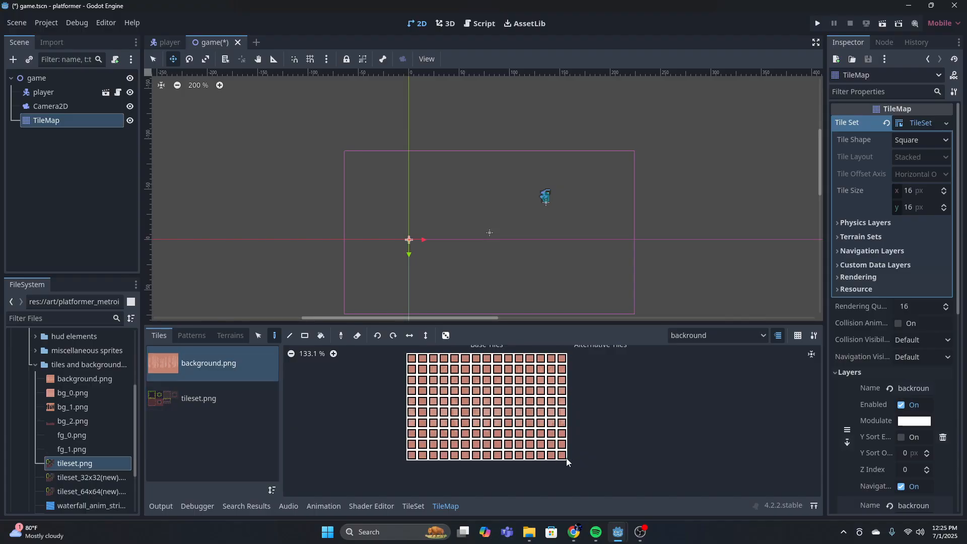
left_click(153, 61)
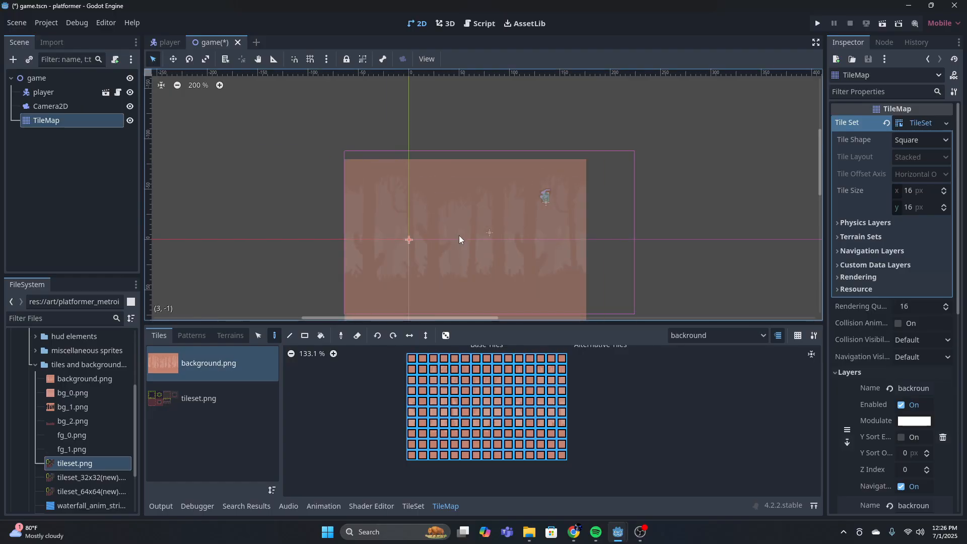
Paint four copies of the full background image side by side in a row directly above the horizontal axis
left_click(448, 163)
scroll(735, 153, "down", 2)
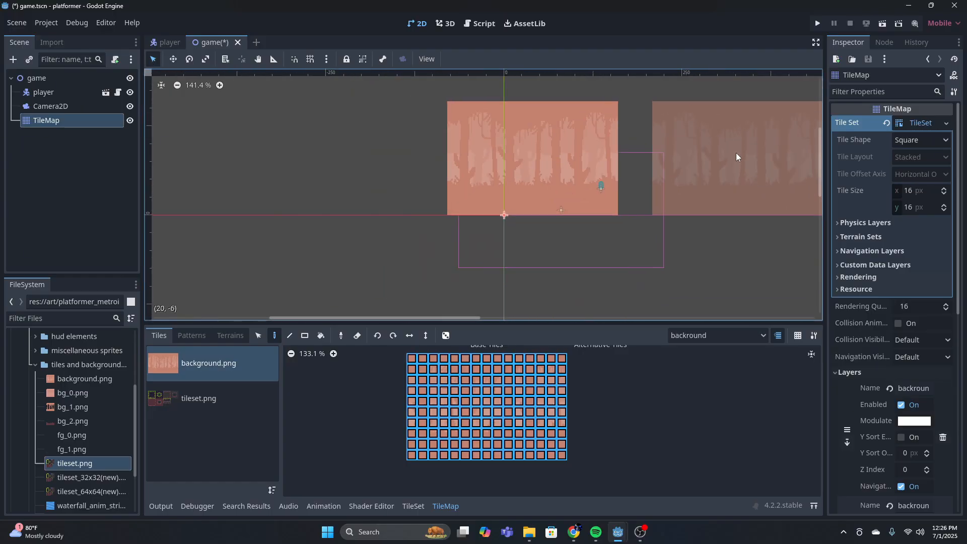
middle_click_drag(736, 153, 460, 216)
left_click(455, 219)
left_click(628, 225)
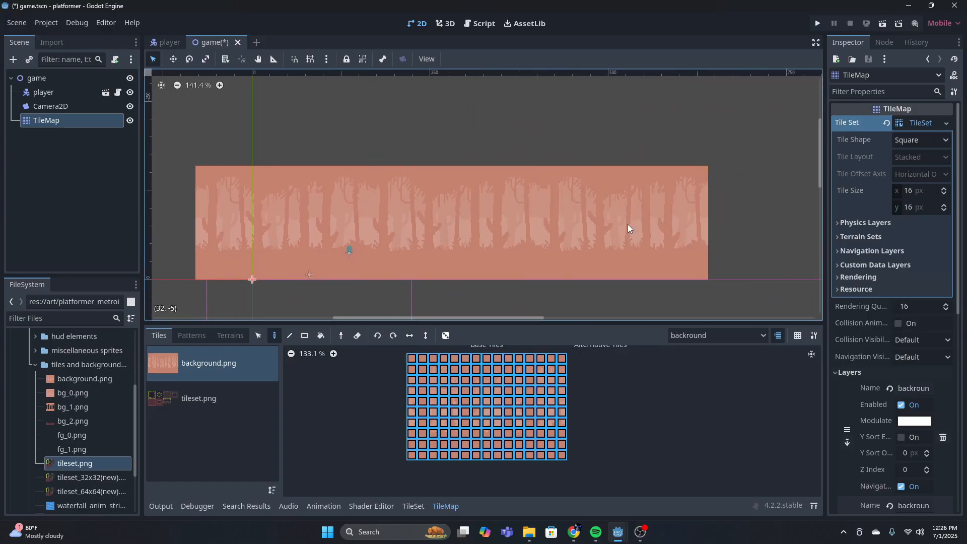
scroll(629, 221, "right", 2, "shift")
left_click(673, 221)
Look over the painted background row and reduce the background.png tile selection to a single tile
scroll(530, 238, "down", 8)
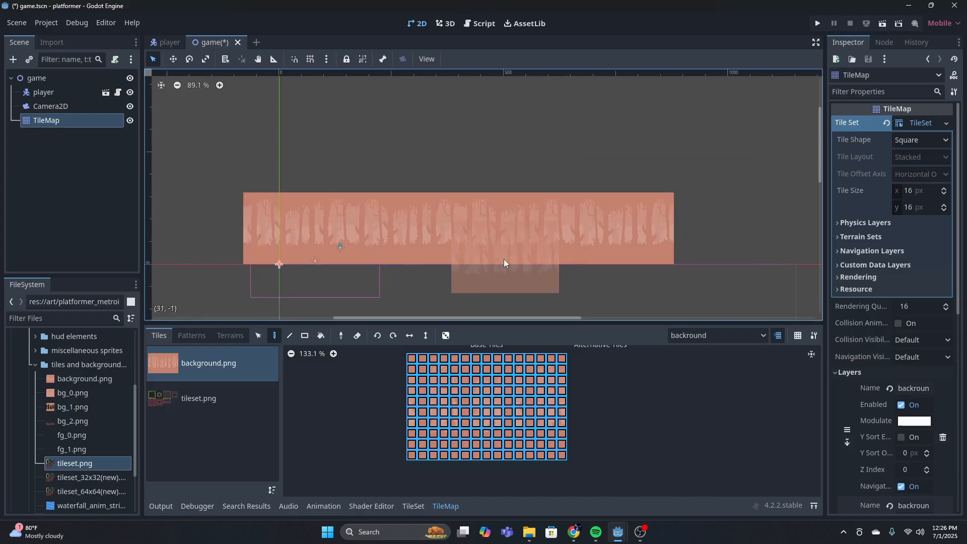
scroll(474, 257, "up", 6)
scroll(464, 255, "left", 3, "shift")
scroll(464, 232, "down", 3)
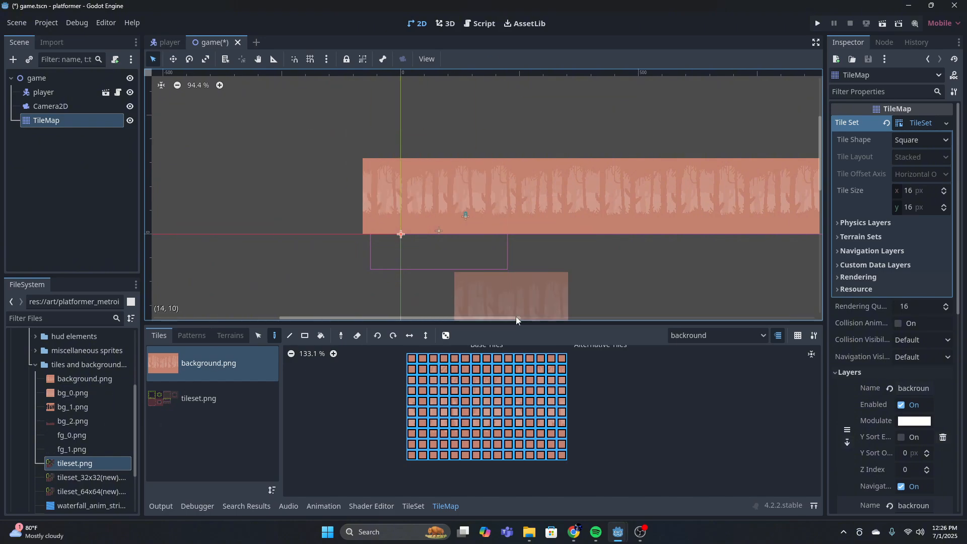
left_click(454, 401)
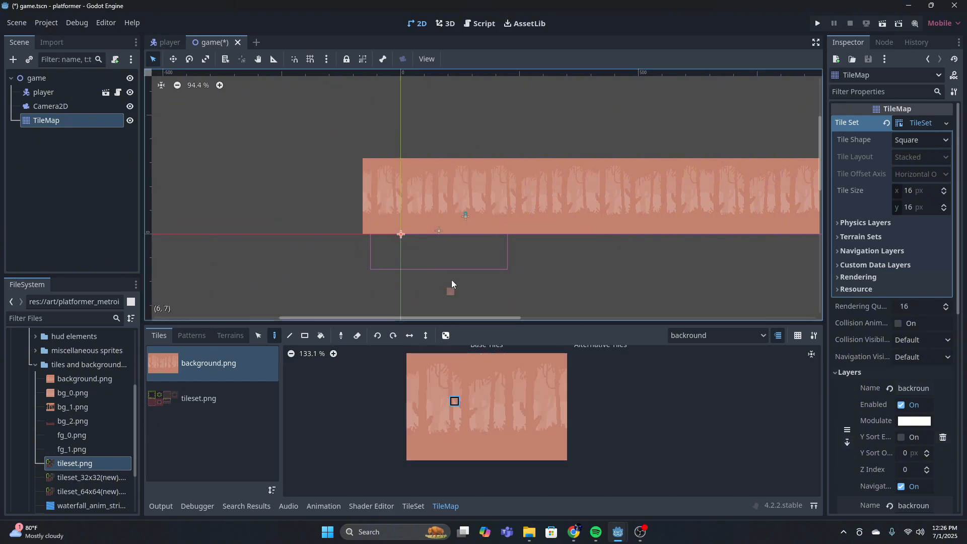
scroll(547, 217, "up", 6)
scroll(445, 237, "up", 6)
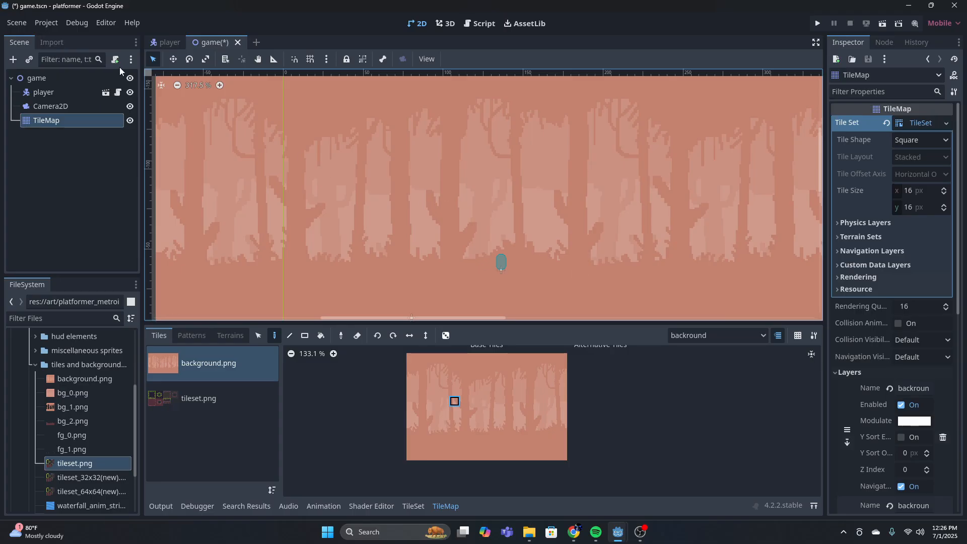
Set the Z Index of the player scene's AnimatedSprite2D to 1 and return to the game scene
left_click(75, 92)
left_click(168, 44)
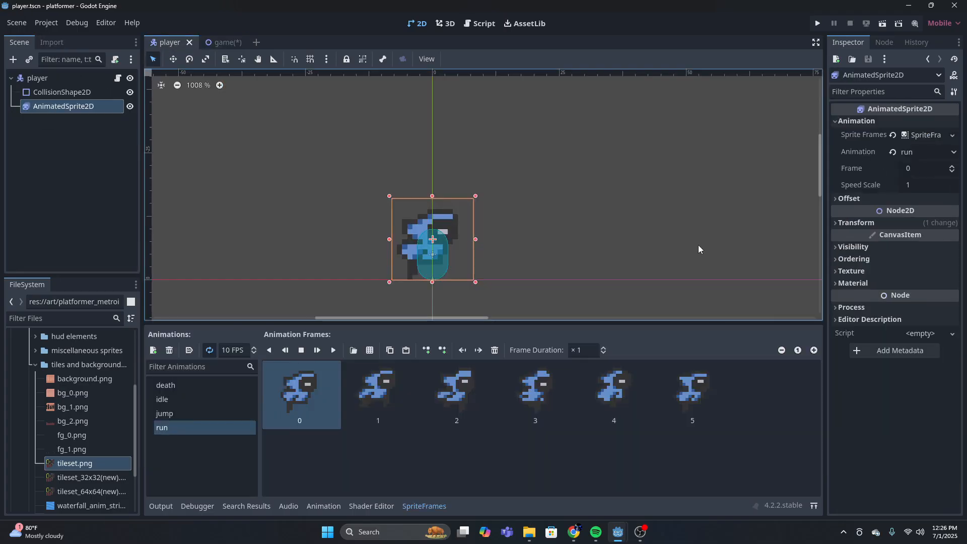
left_click(874, 260)
left_click(952, 271)
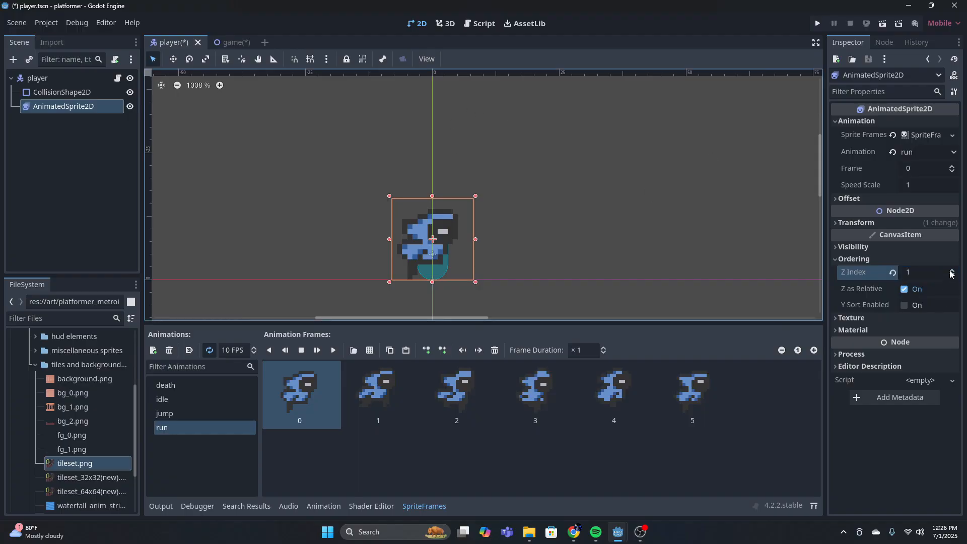
left_click(238, 44)
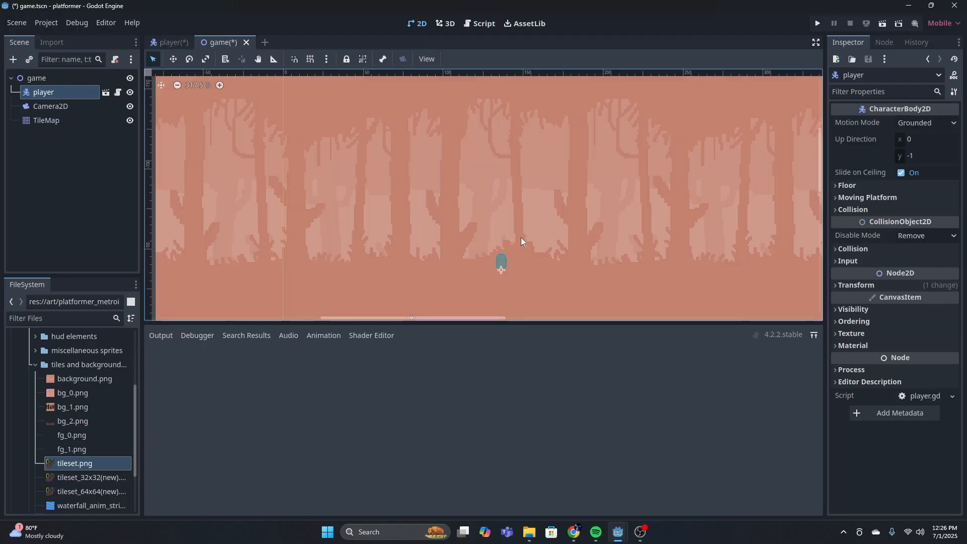
Move the player instance in the game scene to the left end of the painted background
left_click_drag(501, 259, 230, 204)
middle_click_drag(318, 217, 520, 232)
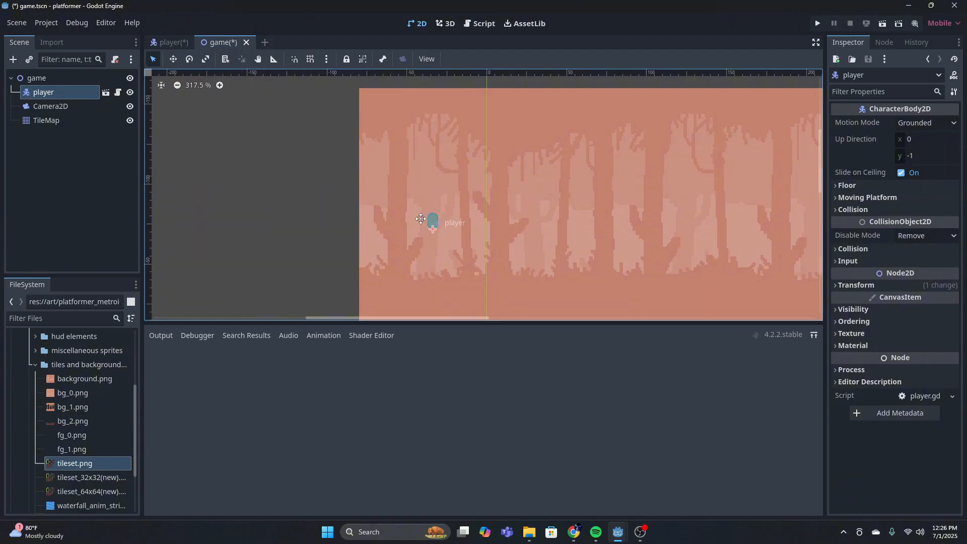
left_click_drag(431, 221, 391, 231)
scroll(526, 194, "down", 3)
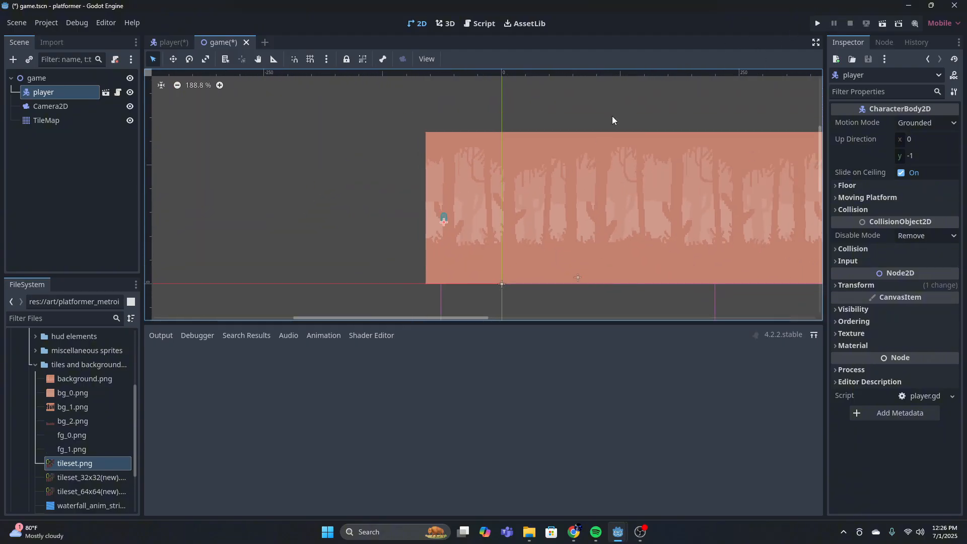
middle_click_drag(467, 194, 415, 184)
Set the Z Index of the TileMap's first layer, backround, to -1
left_click(40, 103)
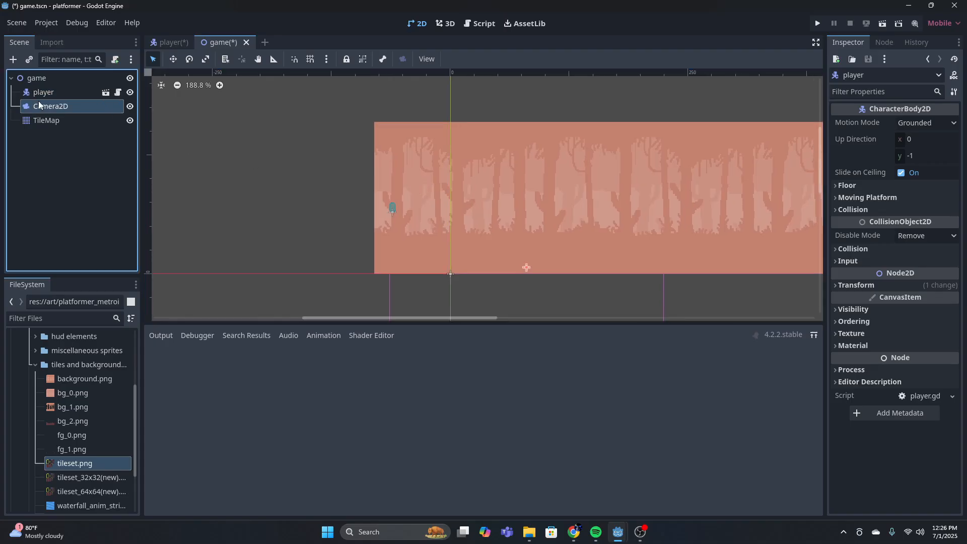
left_click(51, 120)
left_click(50, 93)
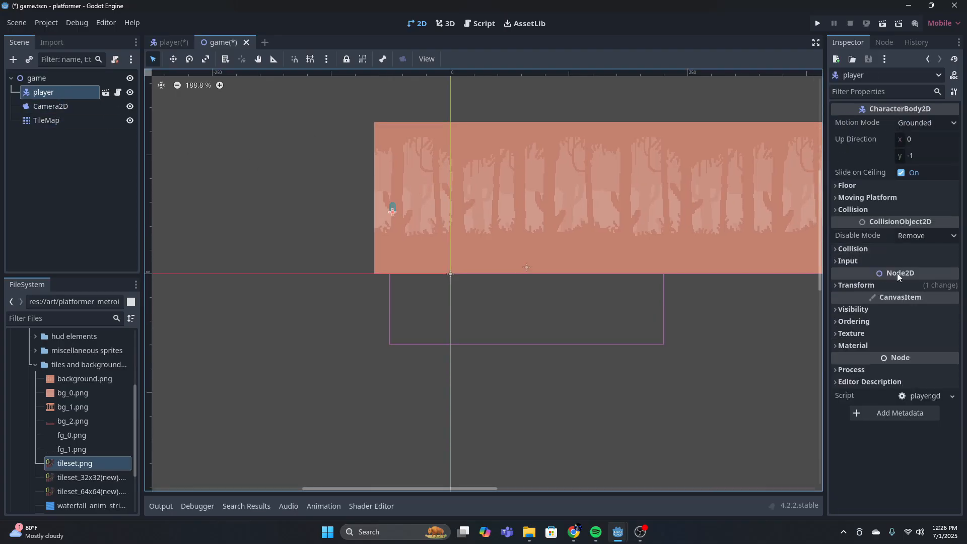
left_click(38, 120)
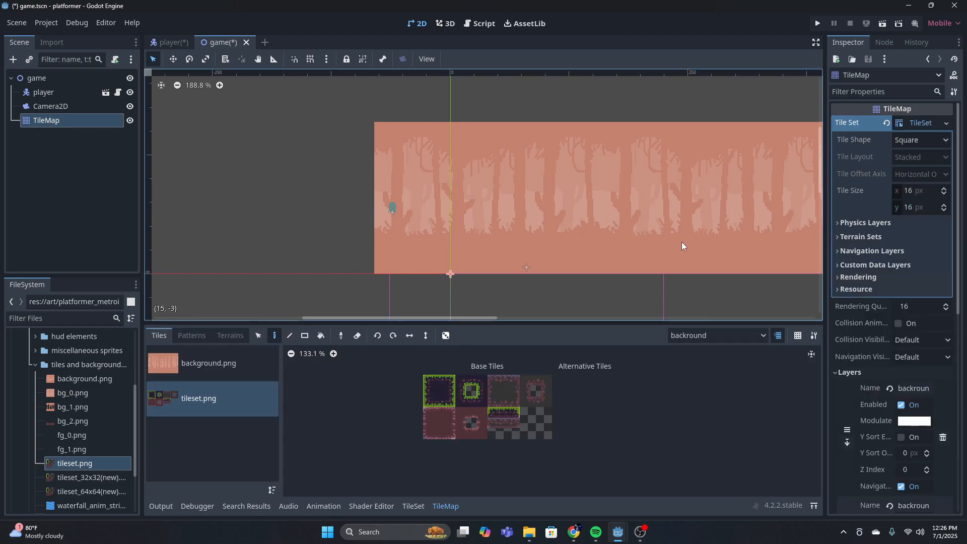
scroll(889, 249, "down", 6)
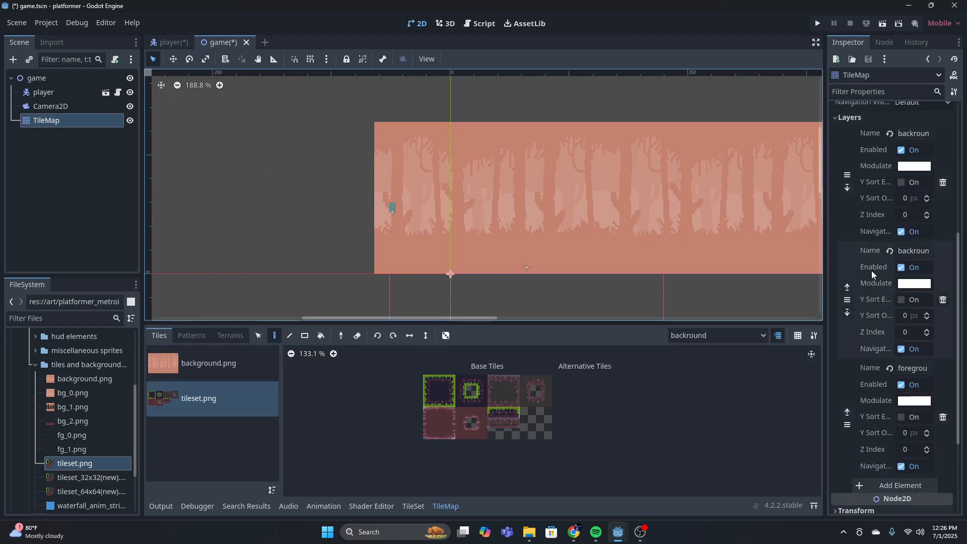
scroll(932, 262, "up", 2)
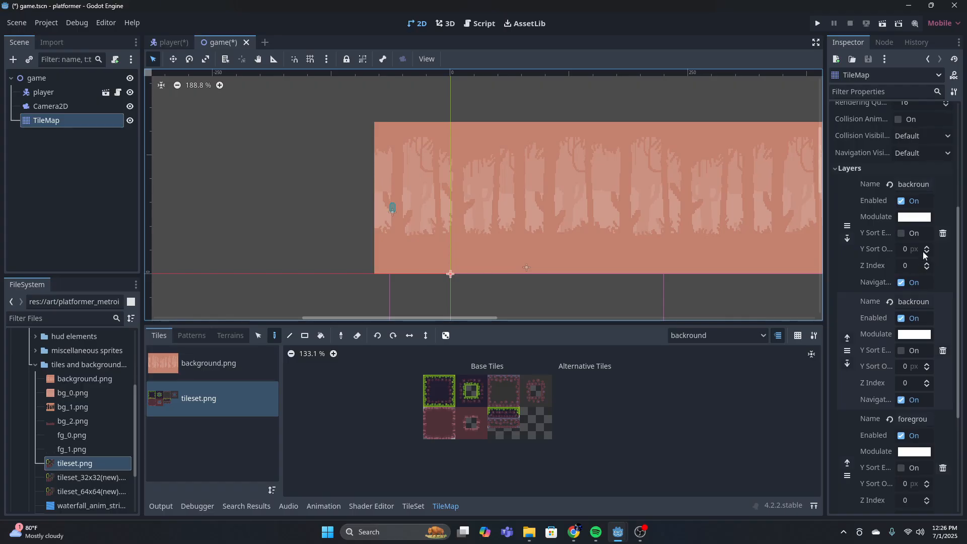
left_click(926, 268)
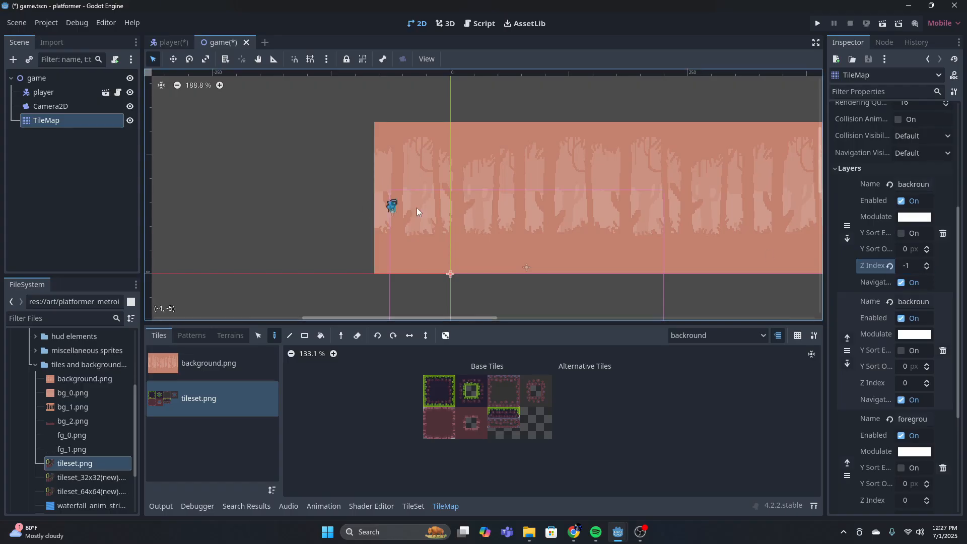
Make foreground the active TileMap layer for painting
scroll(288, 198, "up", 3)
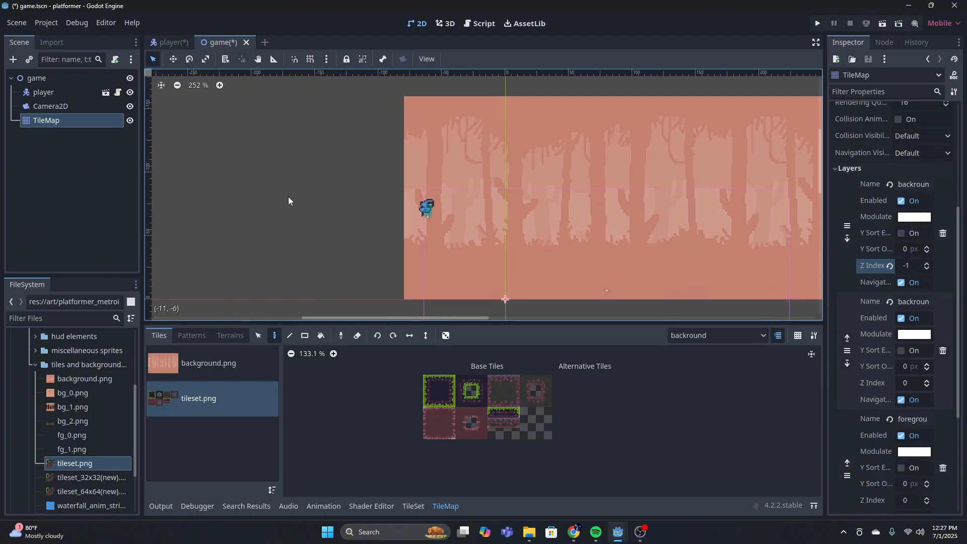
middle_click_drag(295, 175, 213, 181)
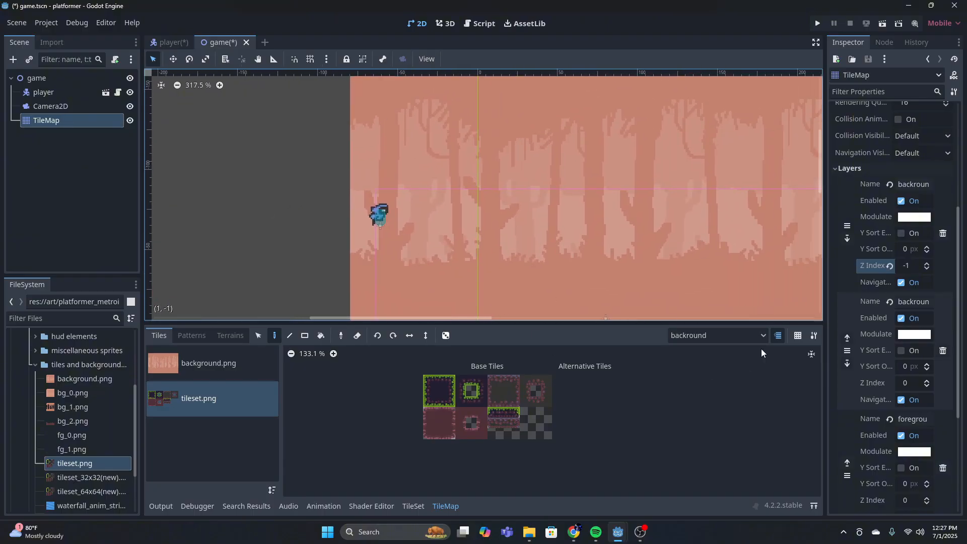
left_click(747, 333)
left_click(162, 211)
scroll(418, 234, "down", 5)
middle_click_drag(647, 224, 525, 220)
scroll(470, 200, "down", 7)
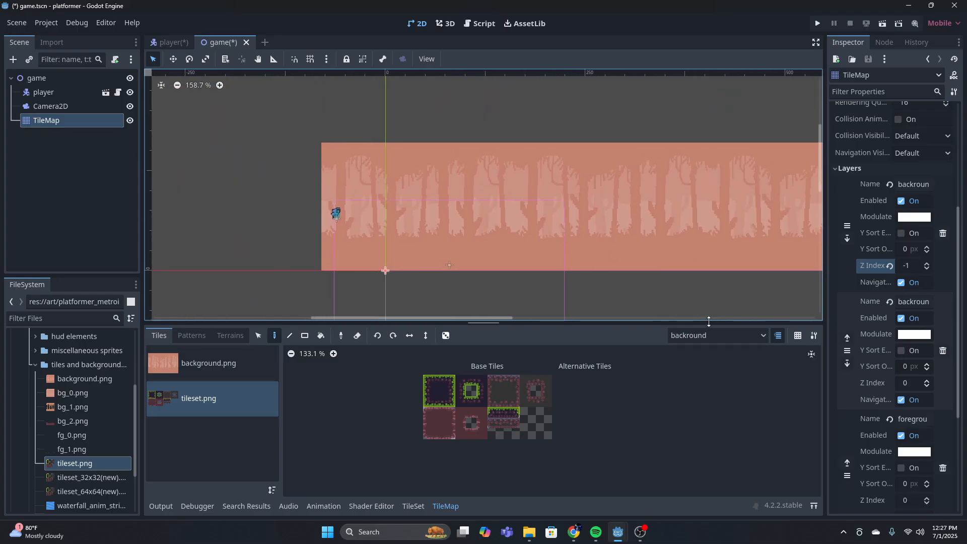
left_click(745, 335)
left_click(697, 378)
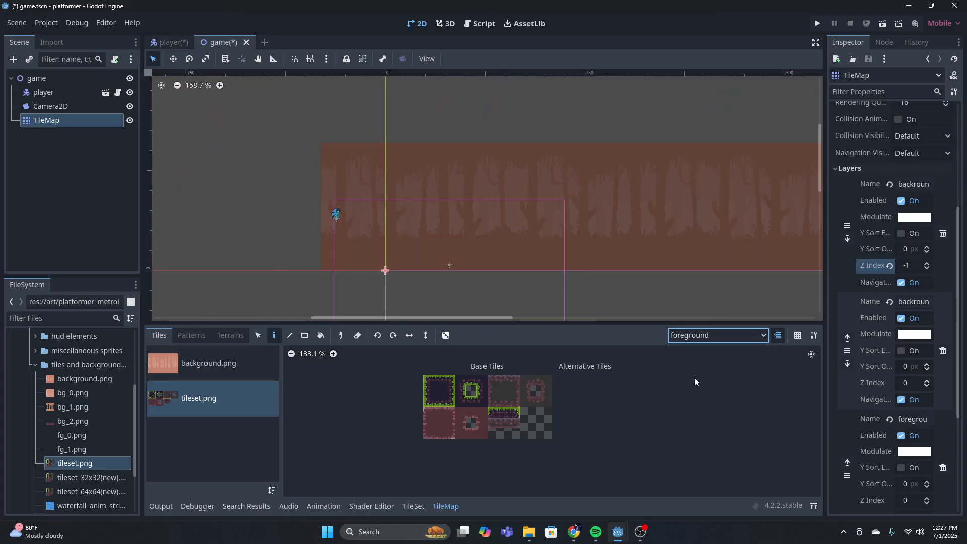
Paint a seven-tile row of grass-topped ground from tileset.png below the player, directly above the horizontal axis
scroll(515, 263, "up", 5)
middle_click_drag(485, 242, 567, 260)
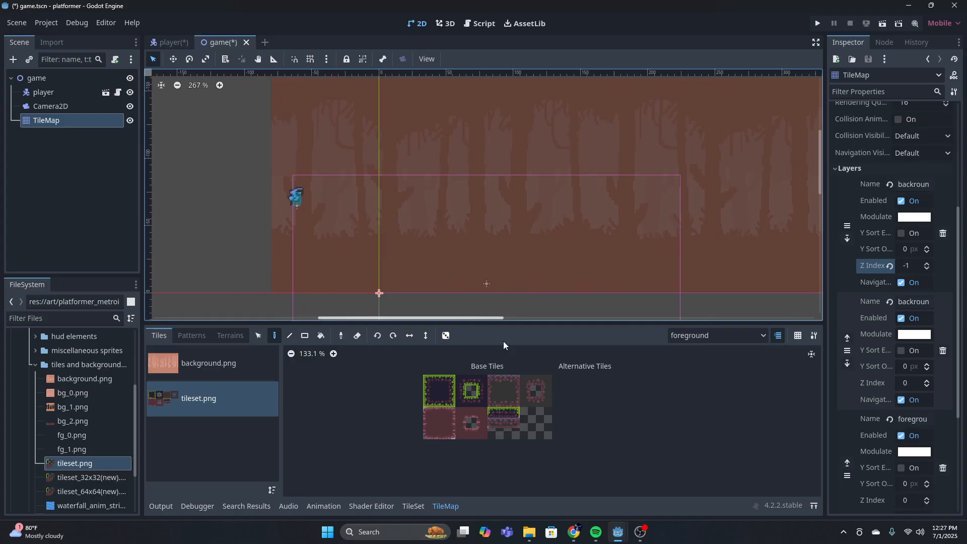
left_click(441, 378)
scroll(316, 279, "up", 2)
middle_click_drag(315, 279, 372, 278)
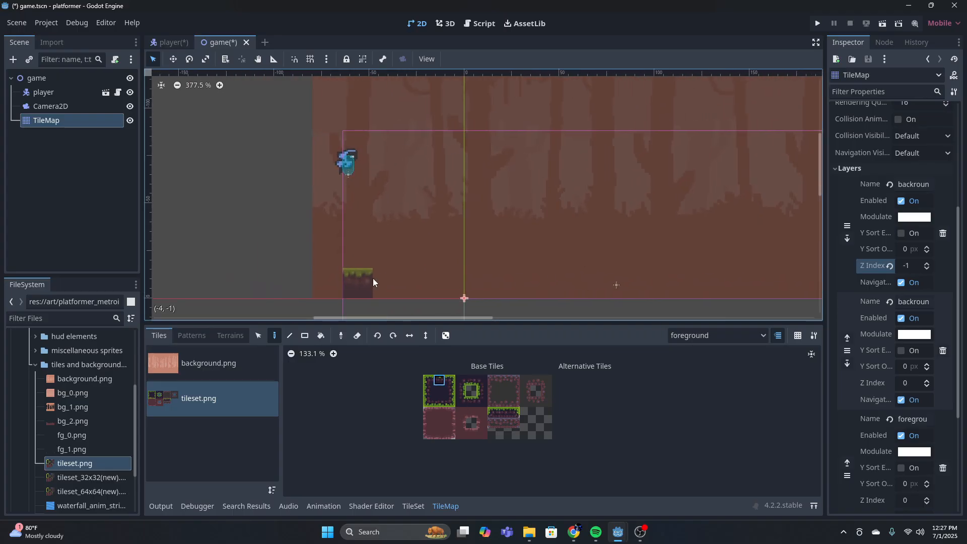
left_click_drag(372, 278, 515, 289)
scroll(539, 286, "down", 6)
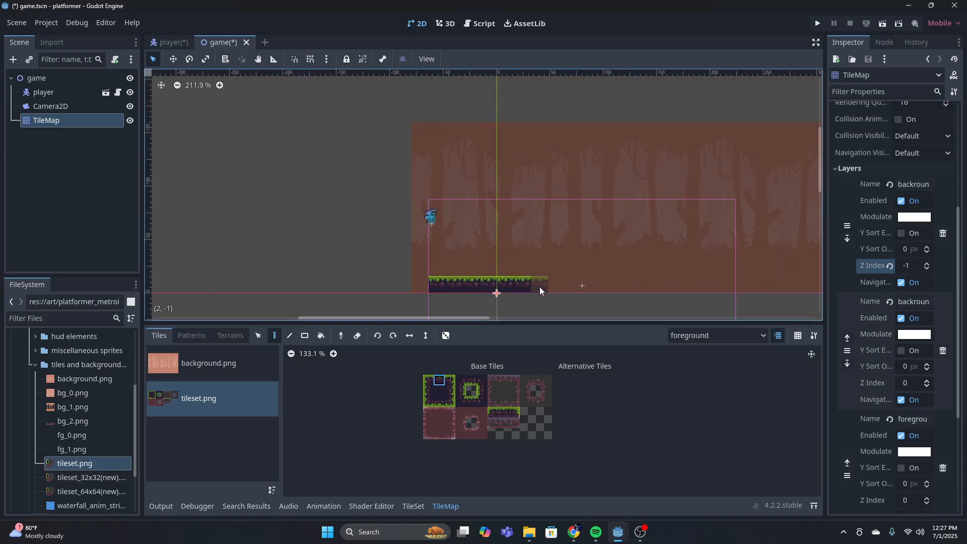
Paint a two-tile-high wall at the right end of the ground row, using the inner corner tile below the grassy left-edge tile
middle_click_drag(621, 284, 452, 266)
scroll(433, 262, "up", 6)
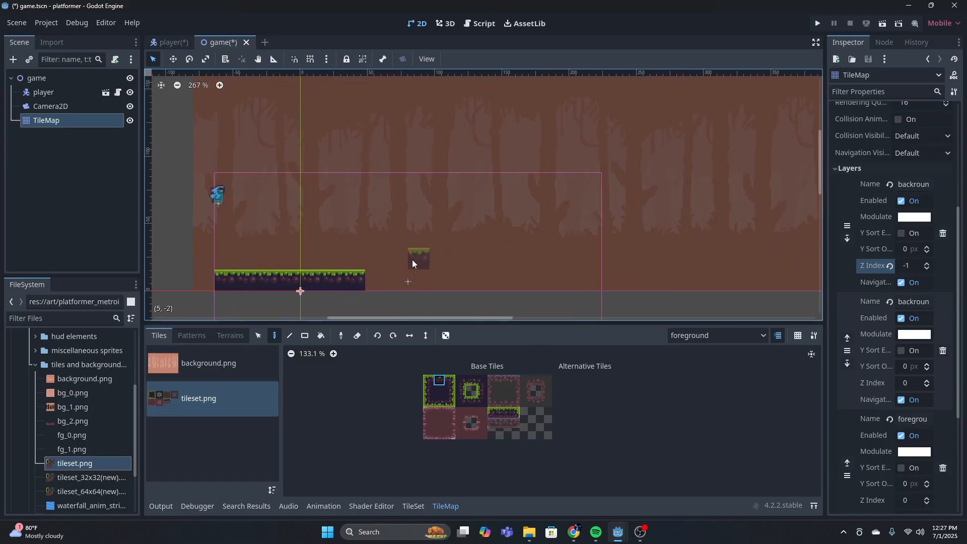
scroll(534, 303, "up", 1)
middle_click_drag(534, 303, 538, 278)
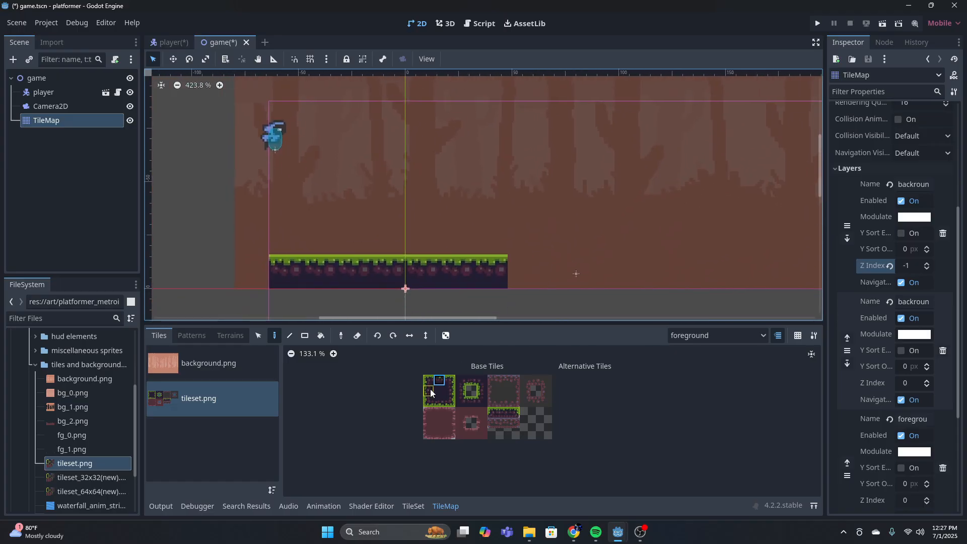
left_click(460, 398)
scroll(456, 399, "up", 7)
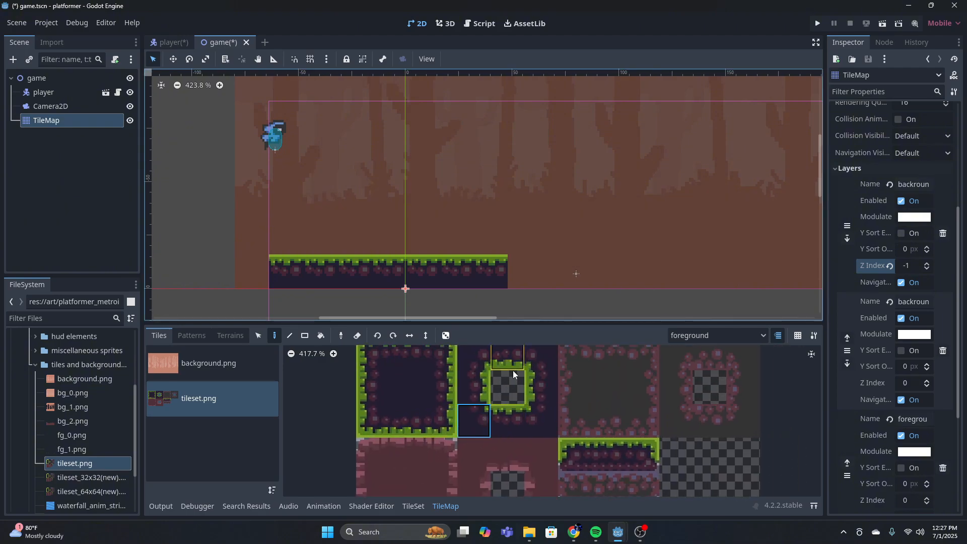
left_click(541, 421)
left_click(373, 387)
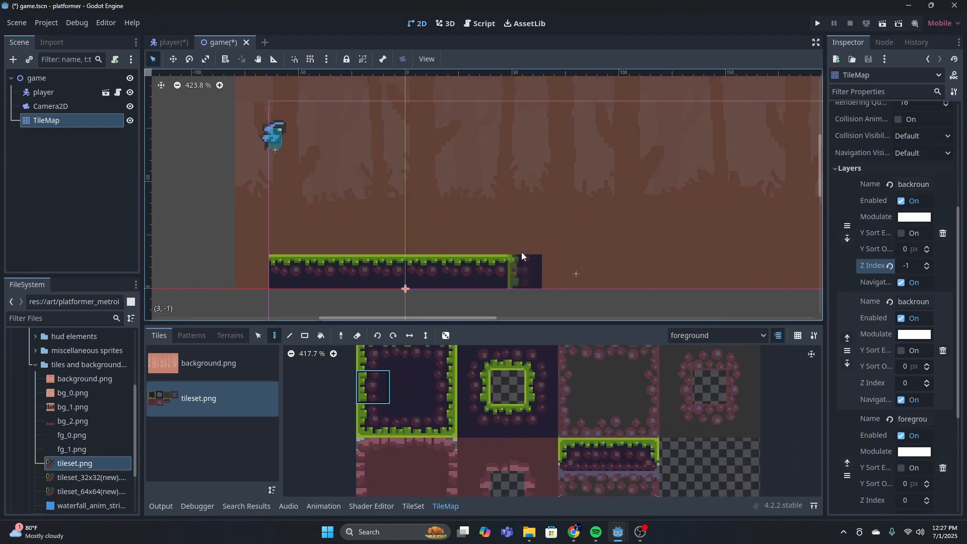
left_click_drag(523, 237, 523, 272)
Place two copies of the three-tile grass platform from tileset.png floating above the ground, one on each side of the wall
scroll(577, 247, "down", 5)
scroll(608, 284, "down", 1)
scroll(563, 375, "down", 5)
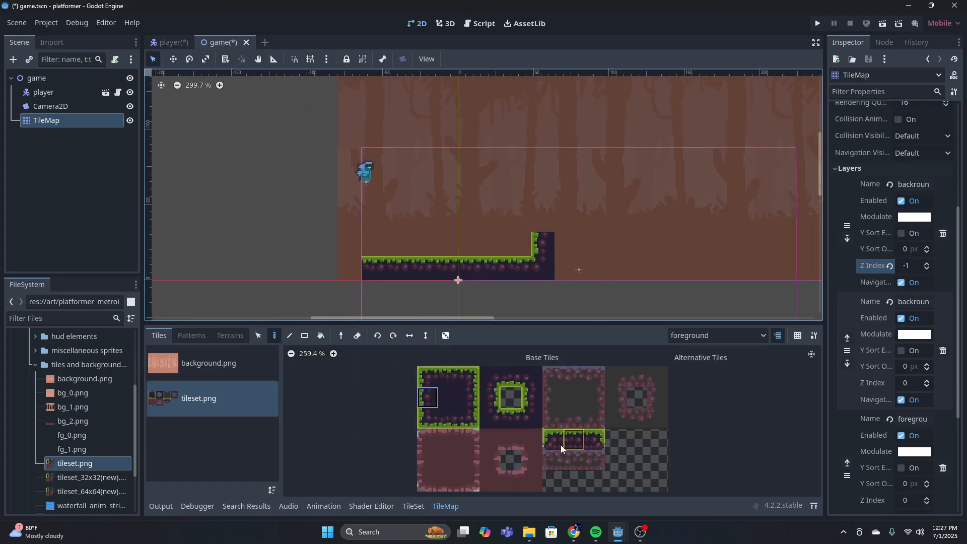
left_click_drag(554, 439, 589, 437)
left_click(453, 173)
left_click(649, 172)
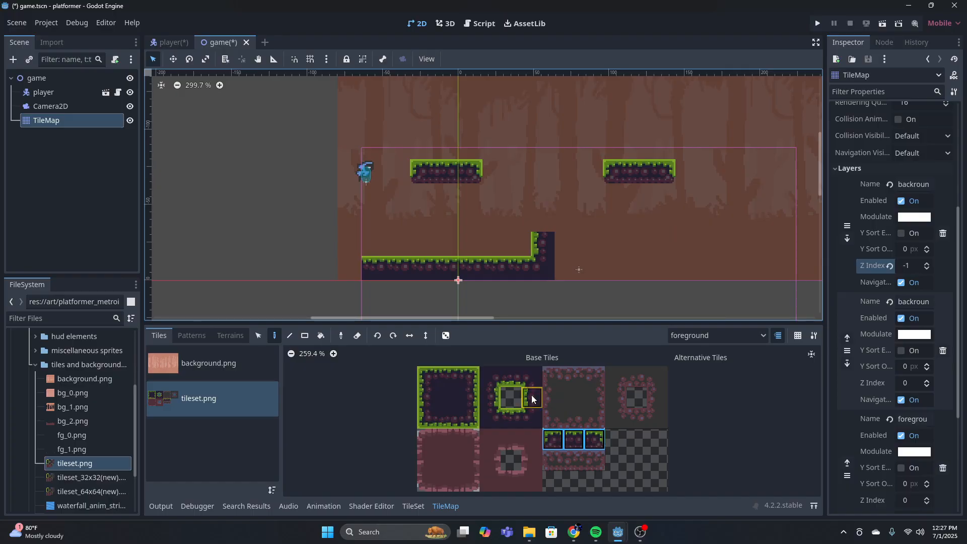
Extend the raised ground three tiles past the wall with solid fill below and grass tops above, and cap the wall with the corner tile
left_click(447, 396)
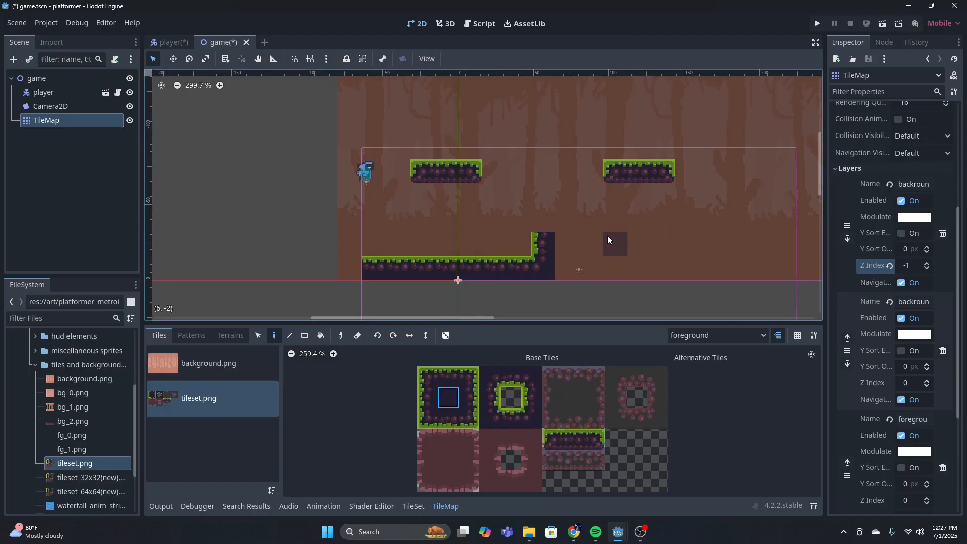
left_click_drag(601, 270, 615, 271)
left_click(448, 377)
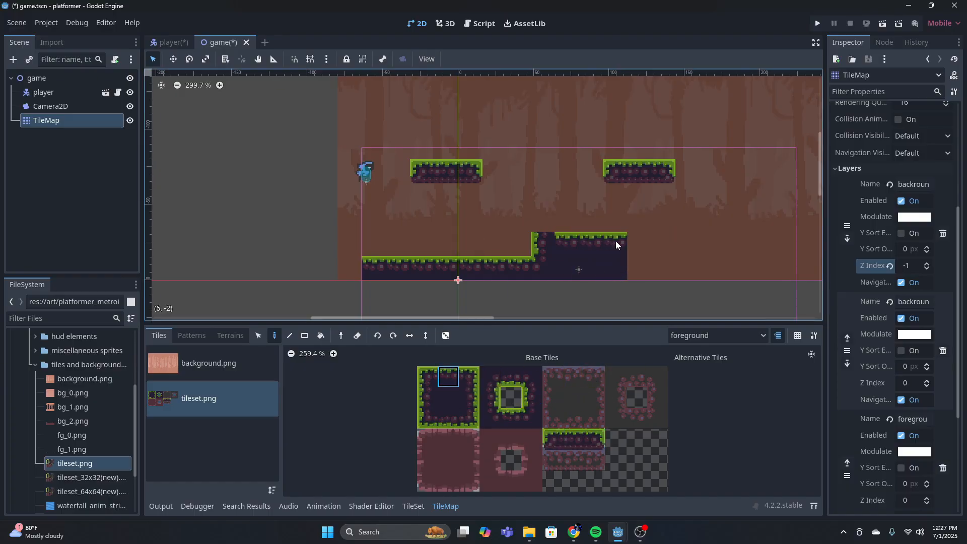
left_click(431, 376)
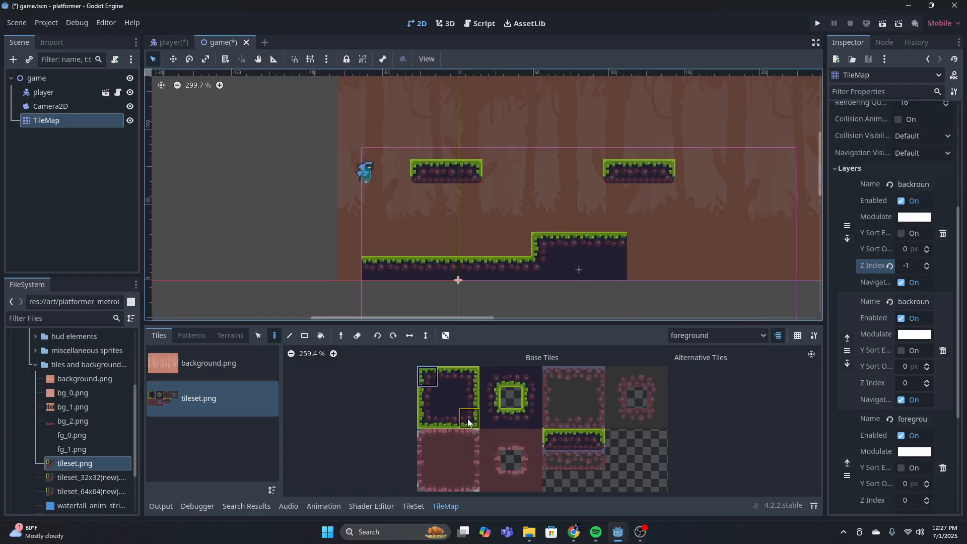
Examine the painted ground and floating platforms against the full length of the background
scroll(650, 221, "down", 3)
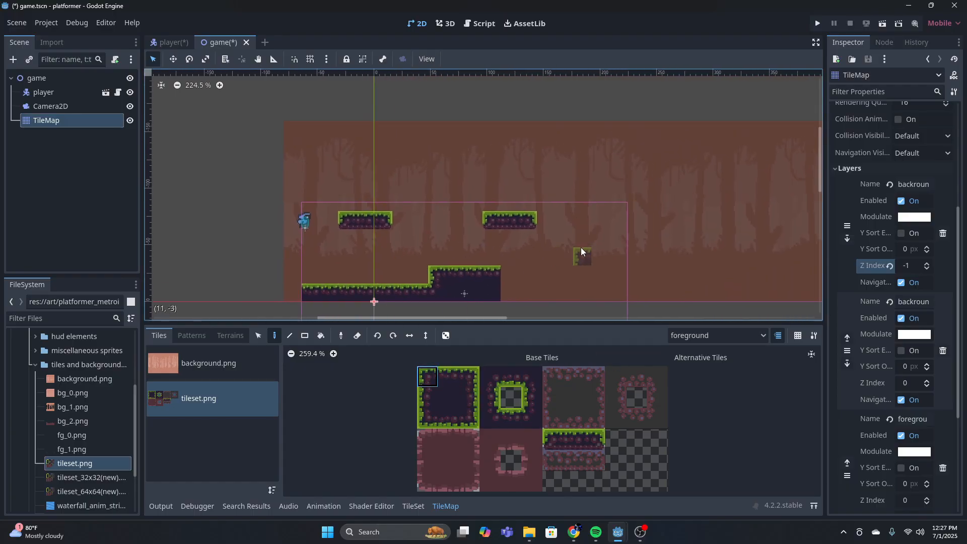
scroll(569, 248, "down", 1)
scroll(403, 287, "up", 2)
scroll(577, 240, "down", 1)
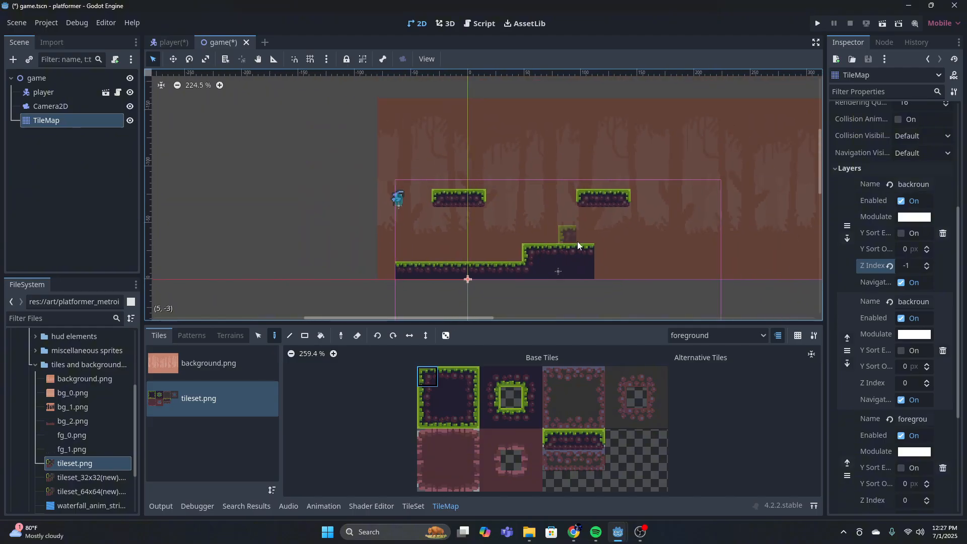
scroll(578, 242, "down", 4)
middle_click_drag(630, 226, 570, 242)
middle_click_drag(690, 219, 481, 197)
middle_click_drag(606, 208, 575, 220)
scroll(575, 220, "down", 3)
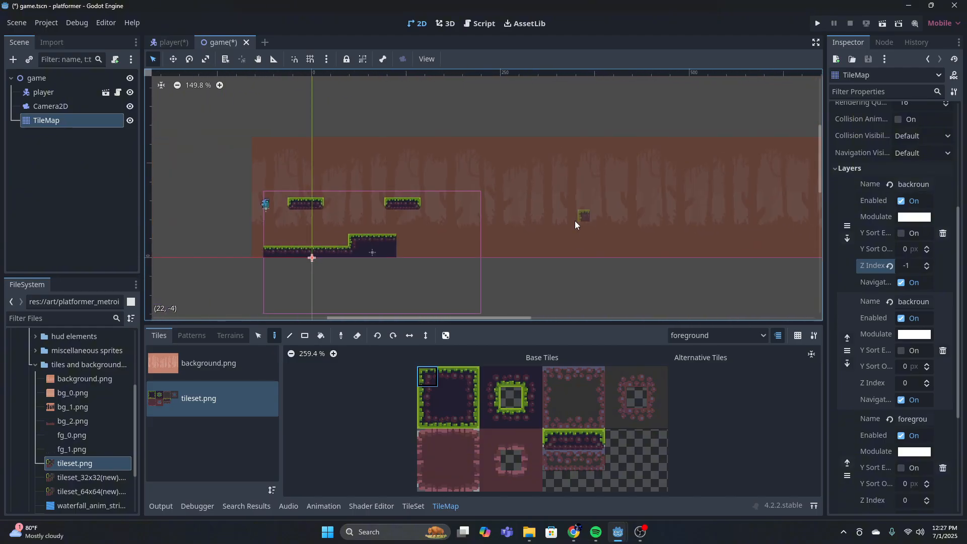
scroll(381, 217, "up", 4)
scroll(388, 216, "up", 6)
scroll(468, 231, "up", 6)
scroll(514, 223, "down", 5)
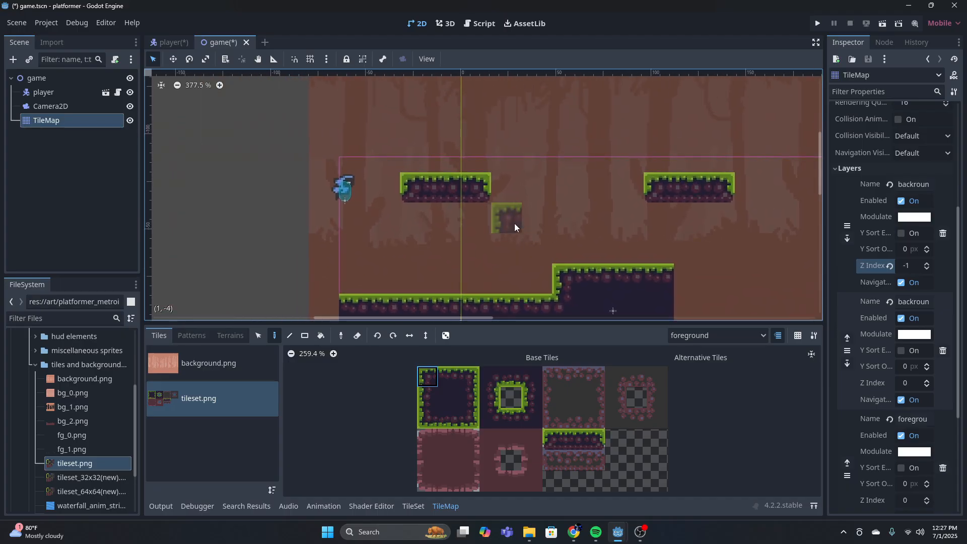
Open the TileSet's paint properties for tileset.png and add a physics layer to the TileSet
left_click(410, 506)
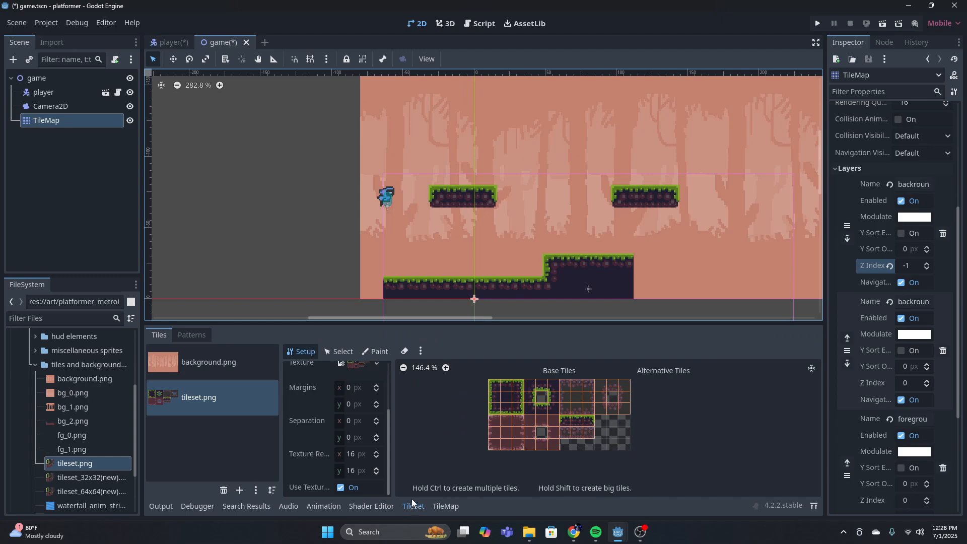
left_click(379, 352)
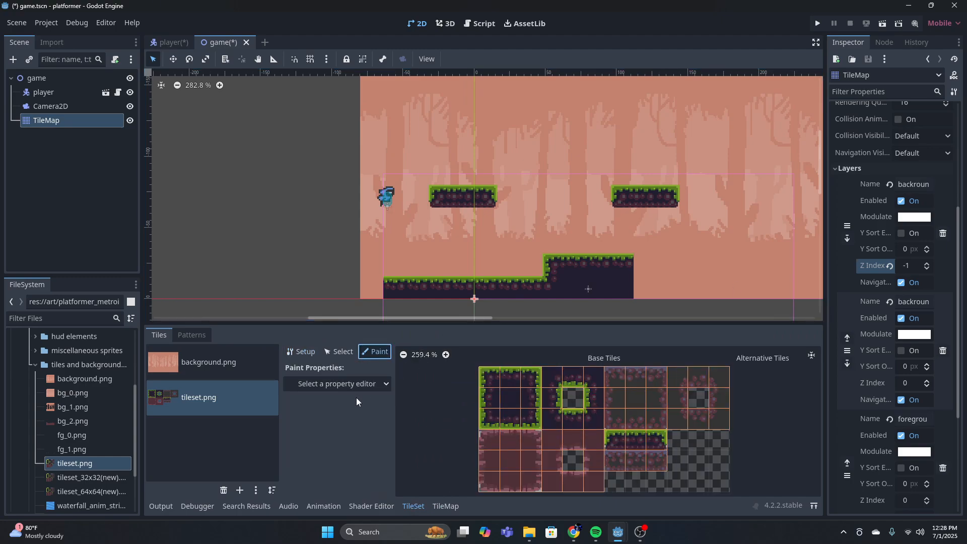
left_click(362, 384)
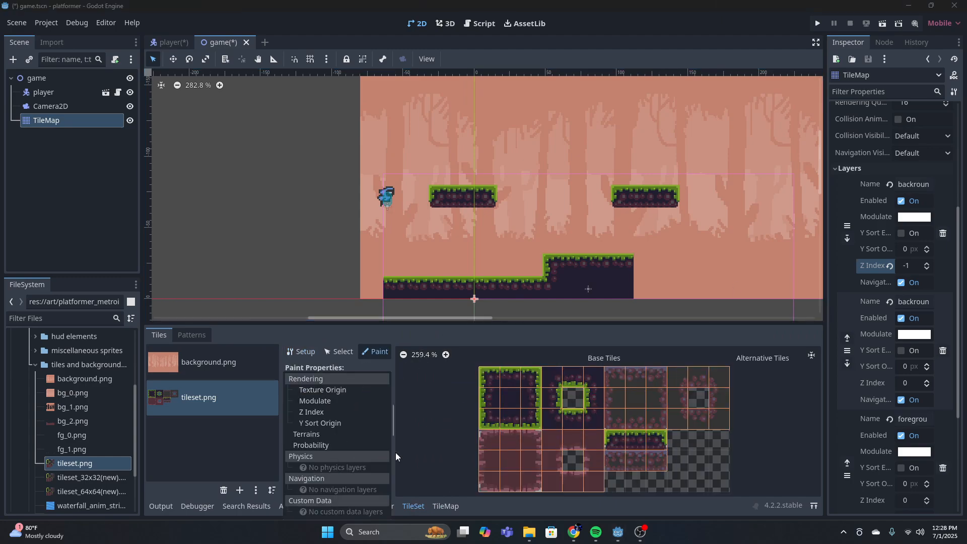
scroll(834, 291, "up", 5)
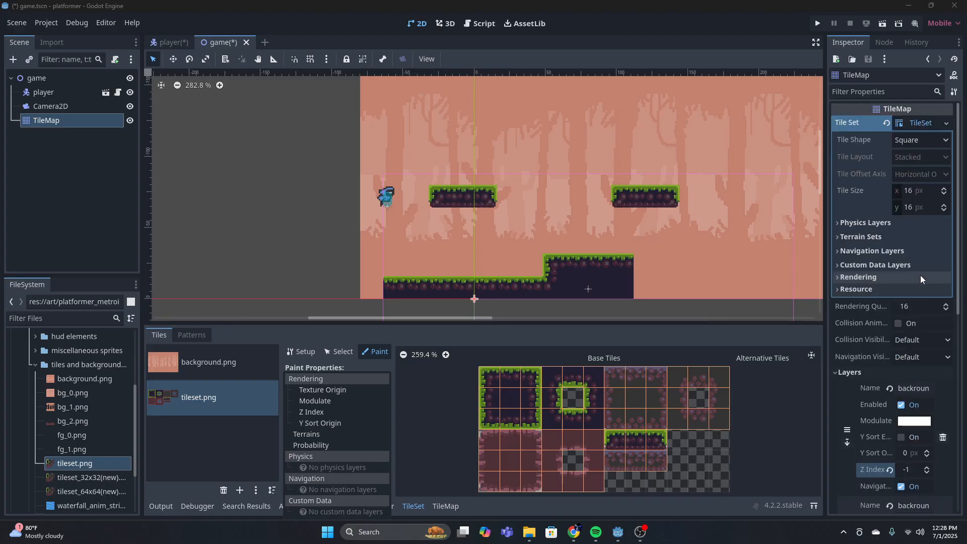
left_click(864, 221)
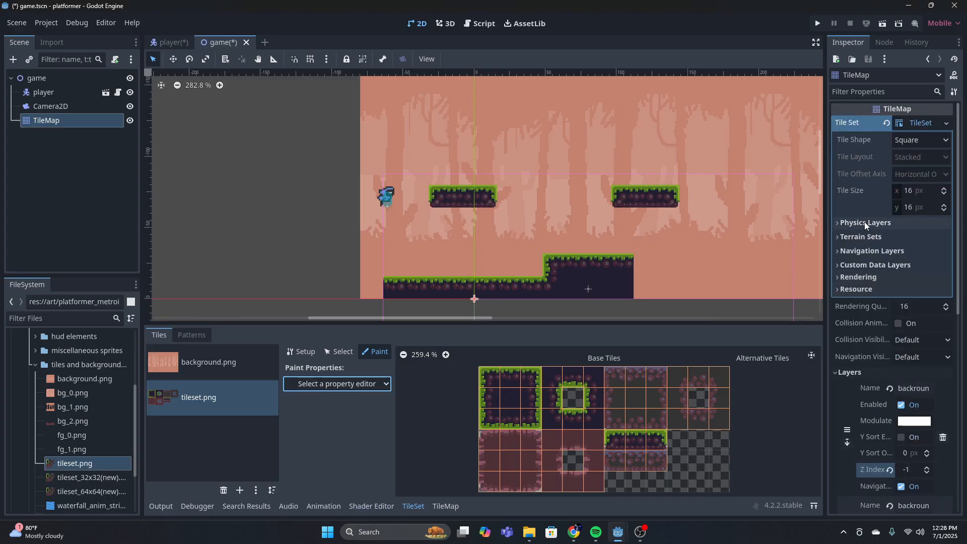
left_click(883, 223)
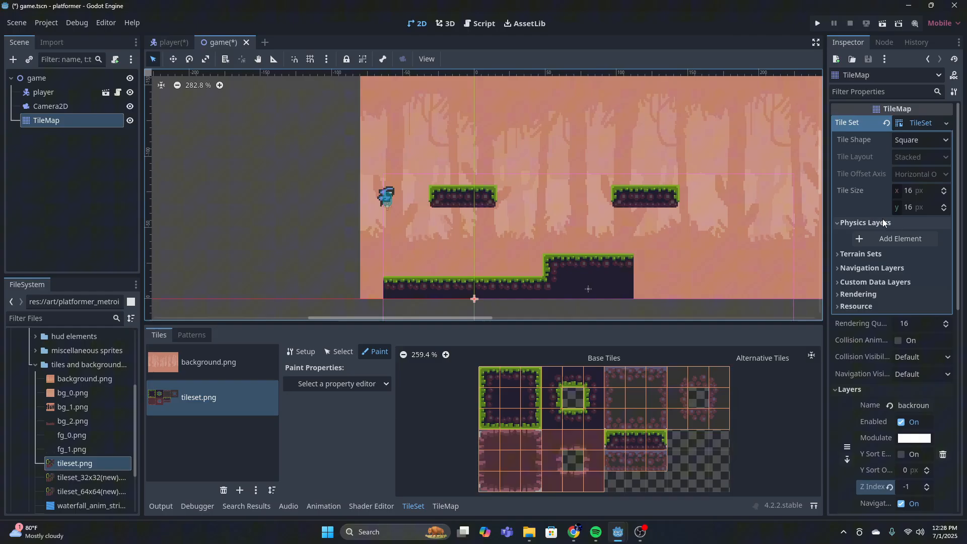
left_click(903, 239)
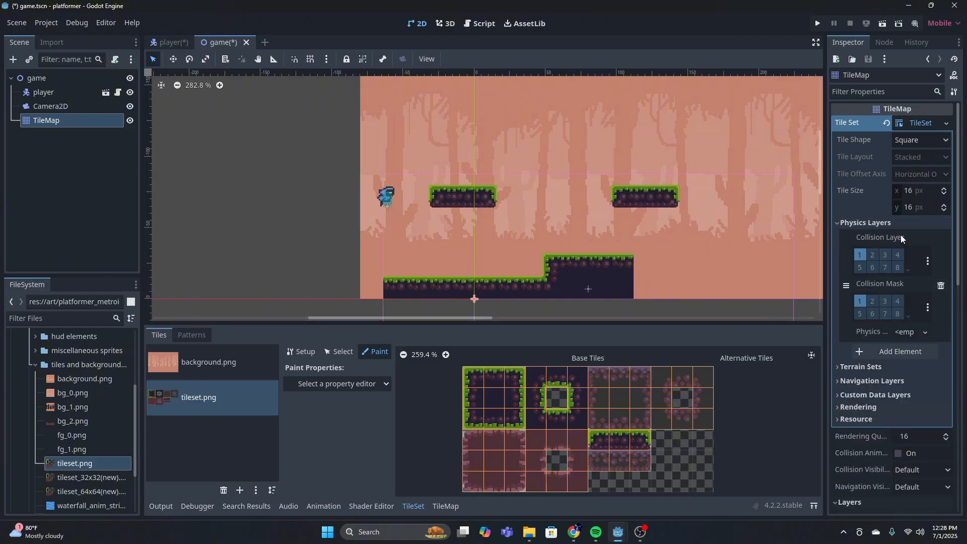
Paint Physics Layer 0 full-tile collision onto the grassy block, the ring block beside it and the three-tile grass platform in tileset.png
left_click(368, 384)
left_click(340, 462)
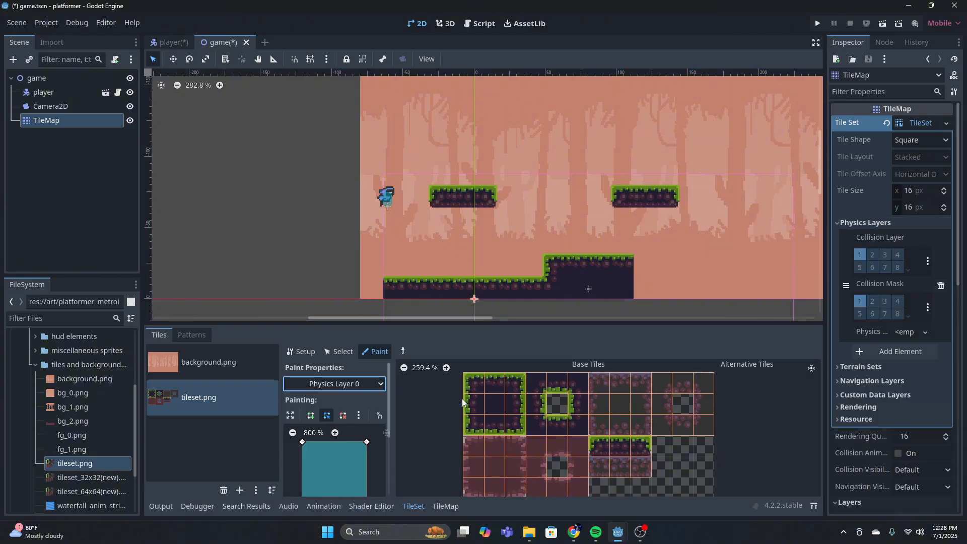
scroll(332, 433, "down", 2)
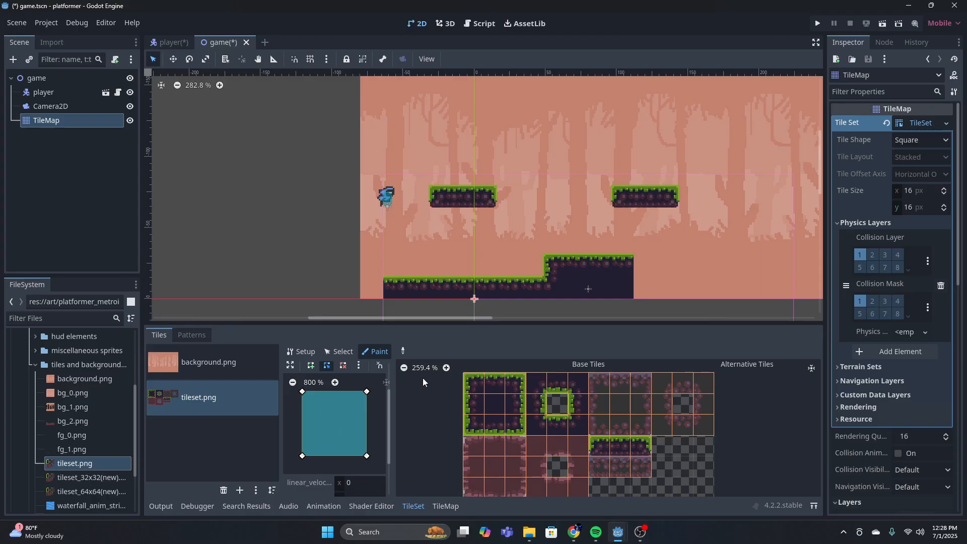
mouse_move(479, 394)
left_mouse_down()
mouse_move(470, 381)
mouse_move(516, 384)
mouse_move(499, 422)
mouse_move(495, 409)
left_mouse_up()
mouse_move(577, 399)
left_mouse_down()
mouse_move(534, 391)
mouse_move(576, 405)
left_mouse_up()
middle_click_drag(687, 454, 677, 429)
left_click_drag(632, 421, 593, 417)
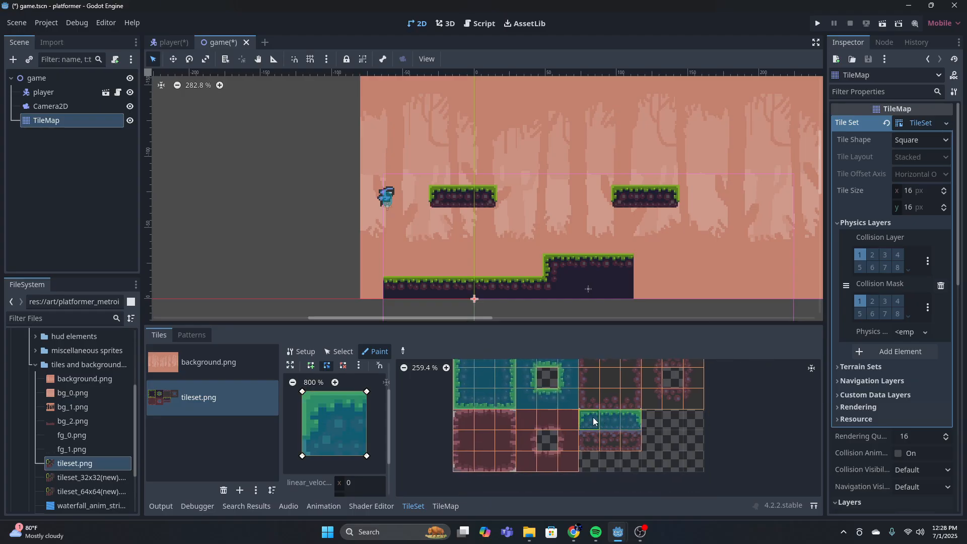
scroll(637, 435, "down", 6)
scroll(642, 431, "up", 6)
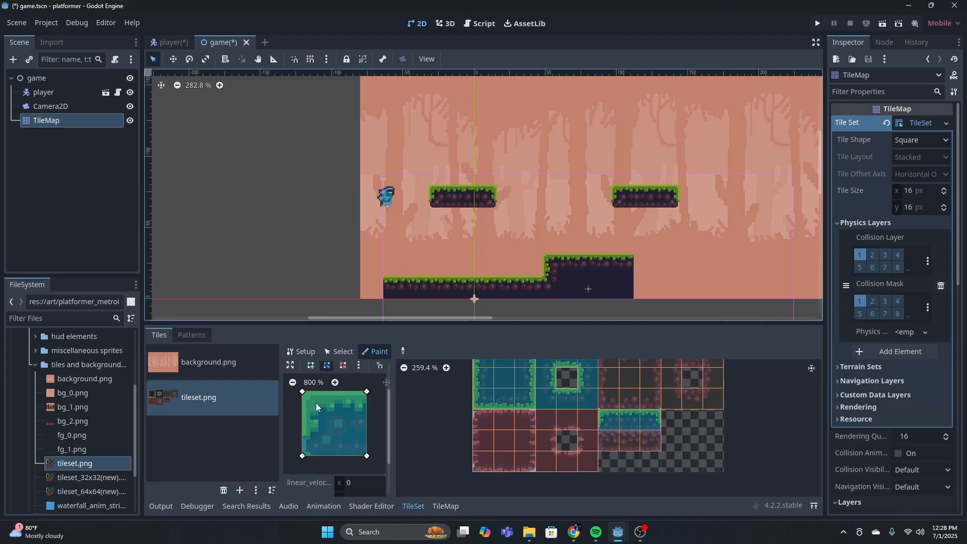
Try lowering the upper edge of the collision polygon to half the tile, and restore it to the full tile
scroll(528, 398, "up", 4)
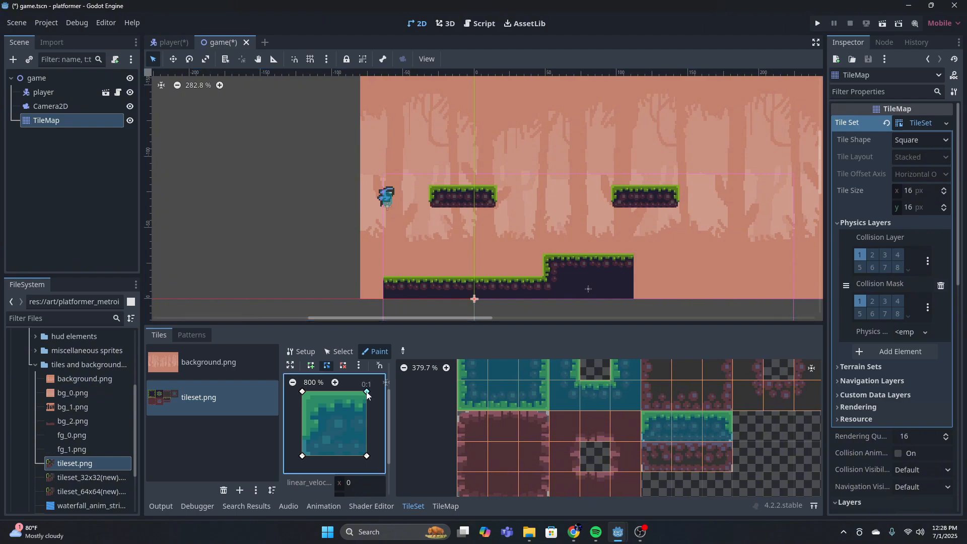
left_click_drag(367, 391, 367, 424)
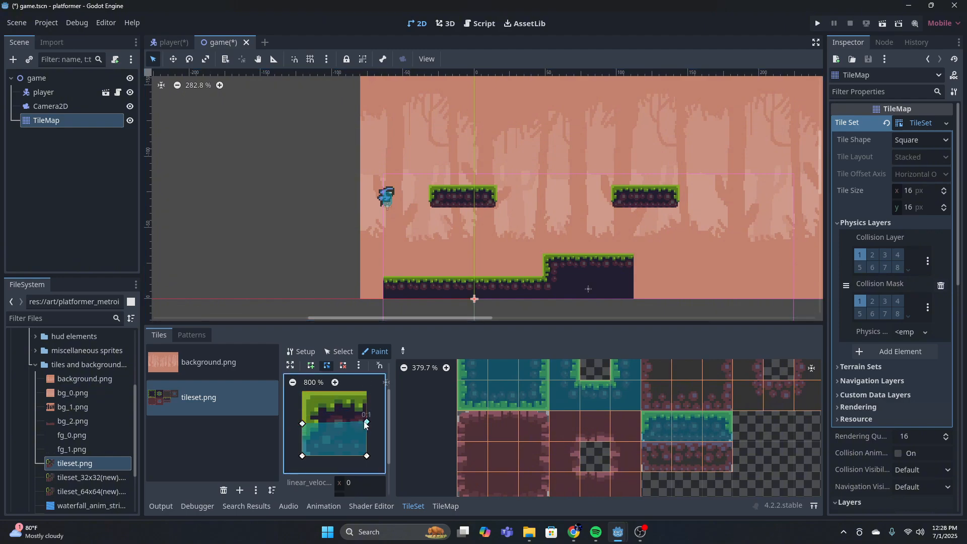
left_click_drag(367, 422, 367, 397)
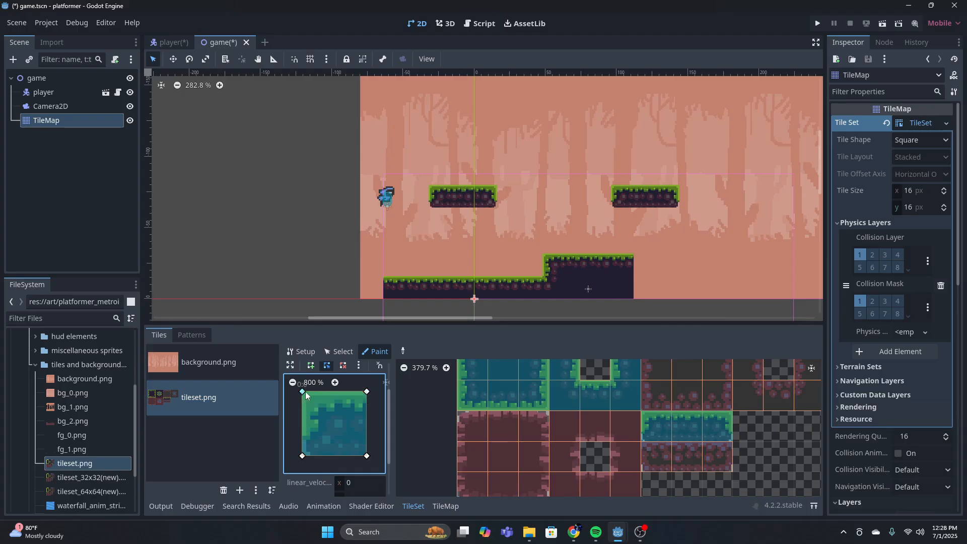
scroll(465, 413, "down", 5)
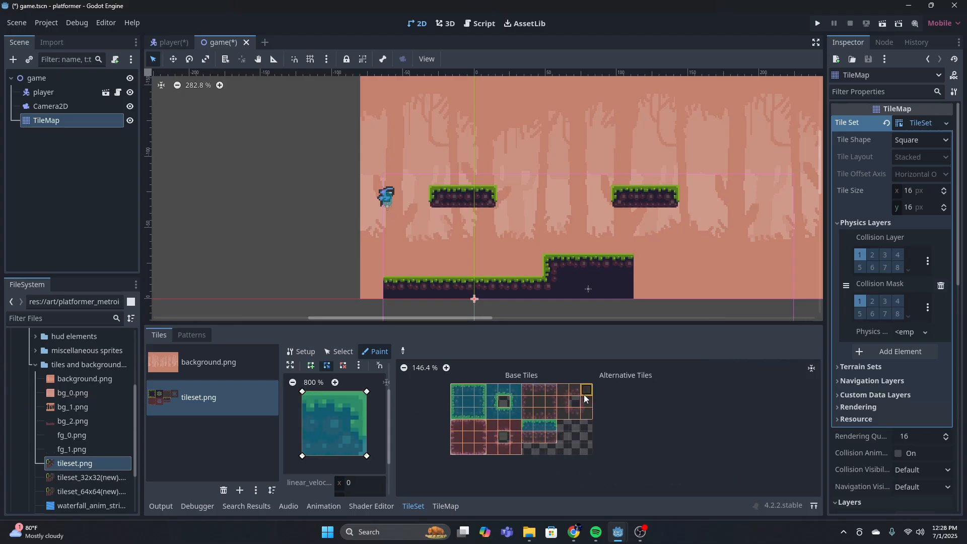
scroll(523, 410, "up", 4)
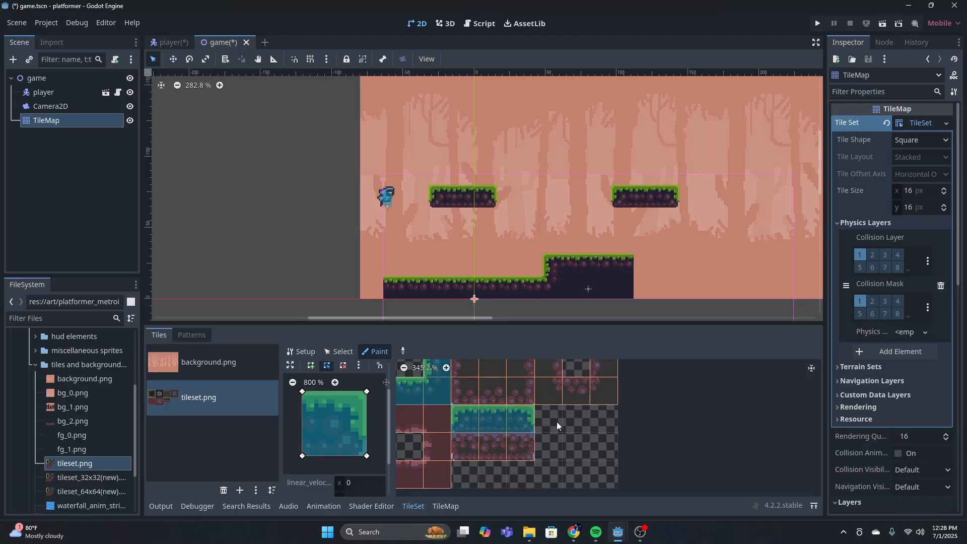
scroll(554, 418, "down", 8)
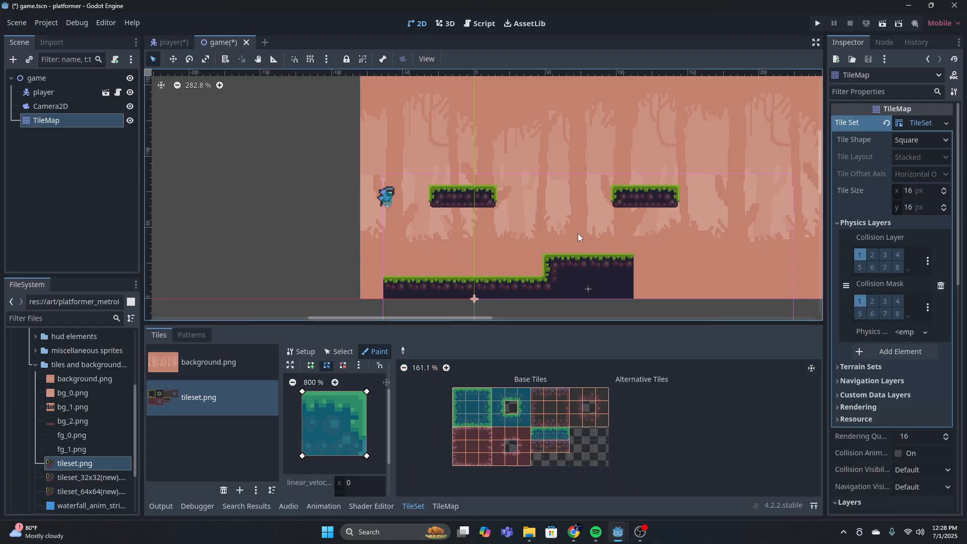
Run the project, test the player running and jumping against the ground and floating platforms, and close the game
left_click(817, 25)
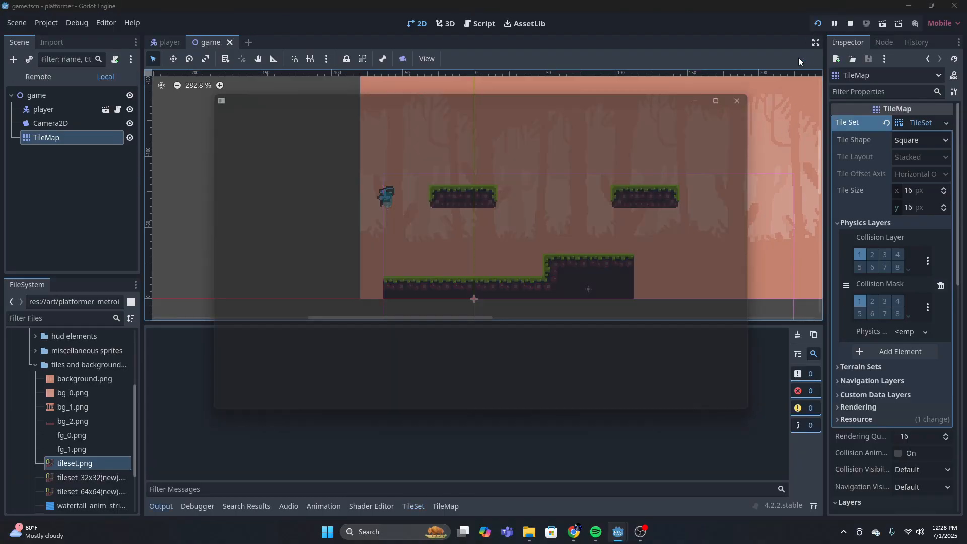
key("Left")
key("Right")
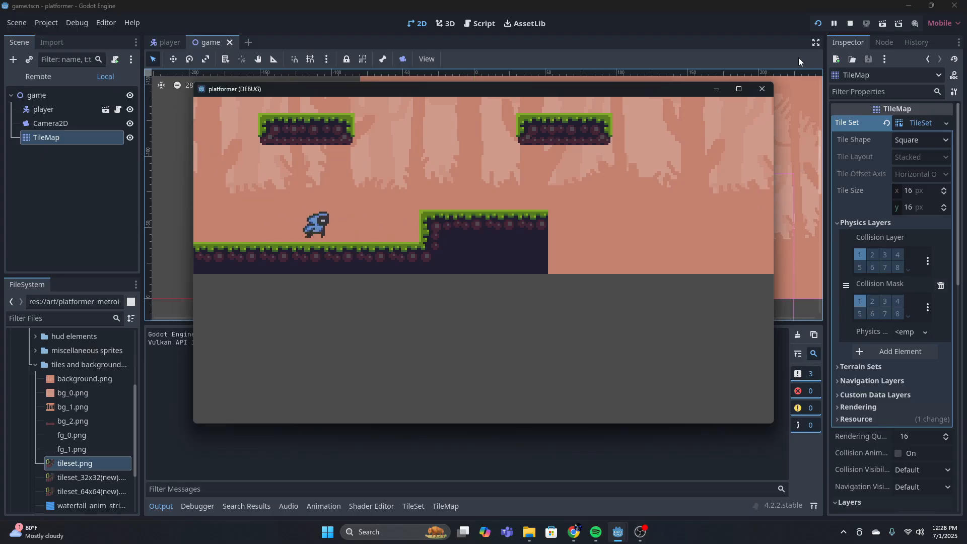
key("space")
key("Left")
key("Right")
key("space")
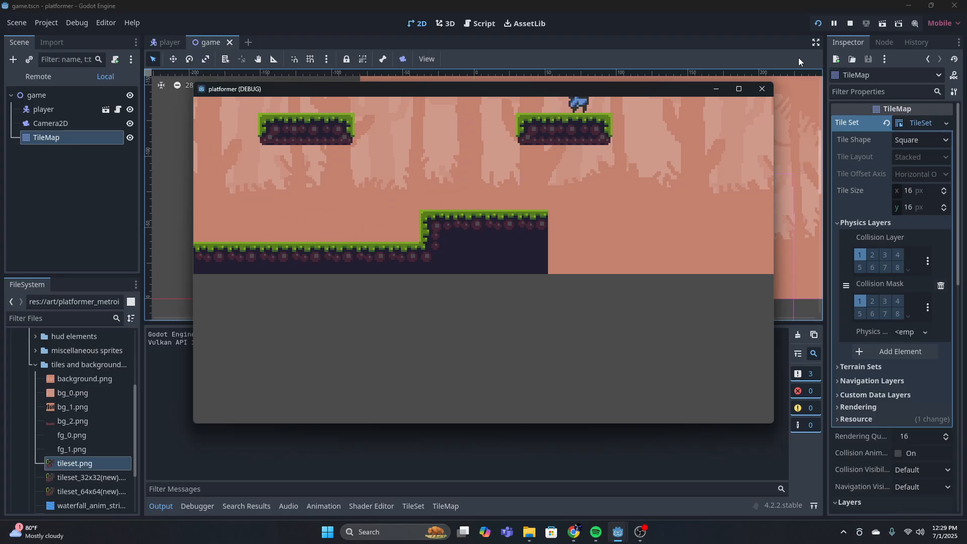
key("Left")
key("Right")
key("space")
key("Left")
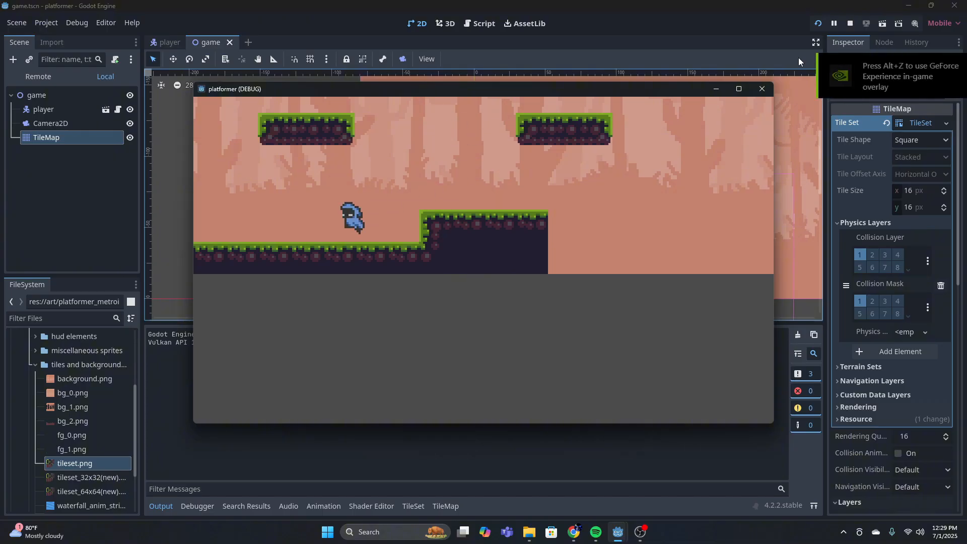
key("Right")
key("Left")
key("Right")
key("Left")
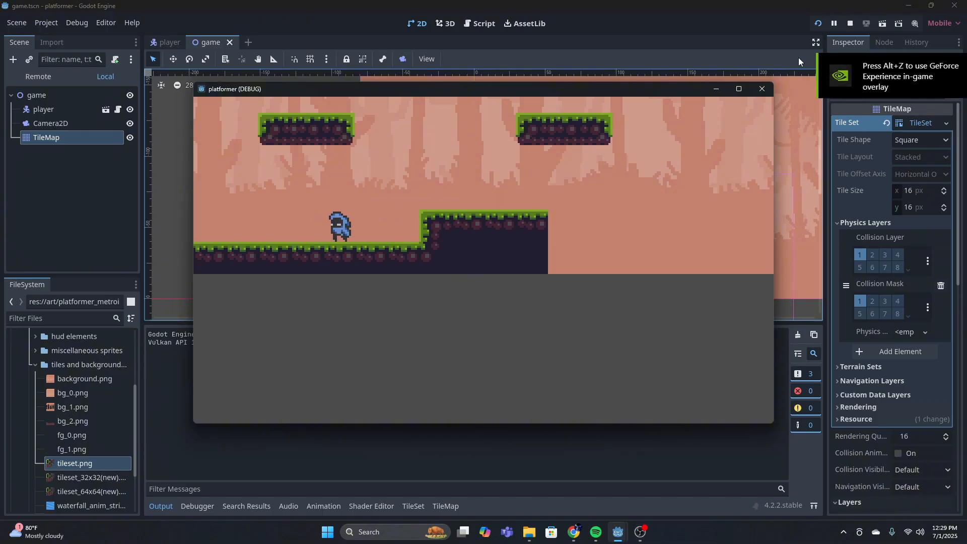
left_click(761, 88)
Make the Camera2D node a child of the player in the game scene
middle_click_drag(567, 227, 471, 235)
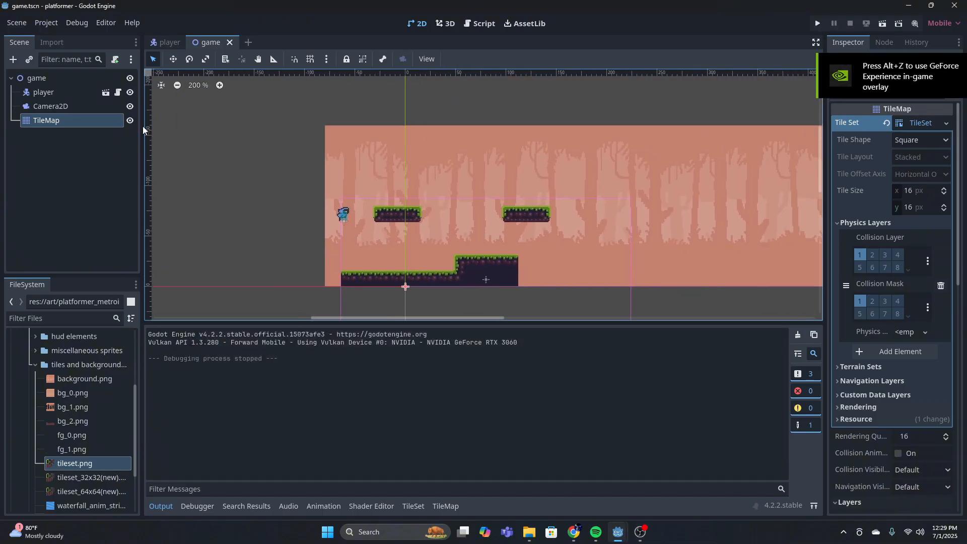
left_click(41, 109)
left_click_drag(41, 109, 50, 92)
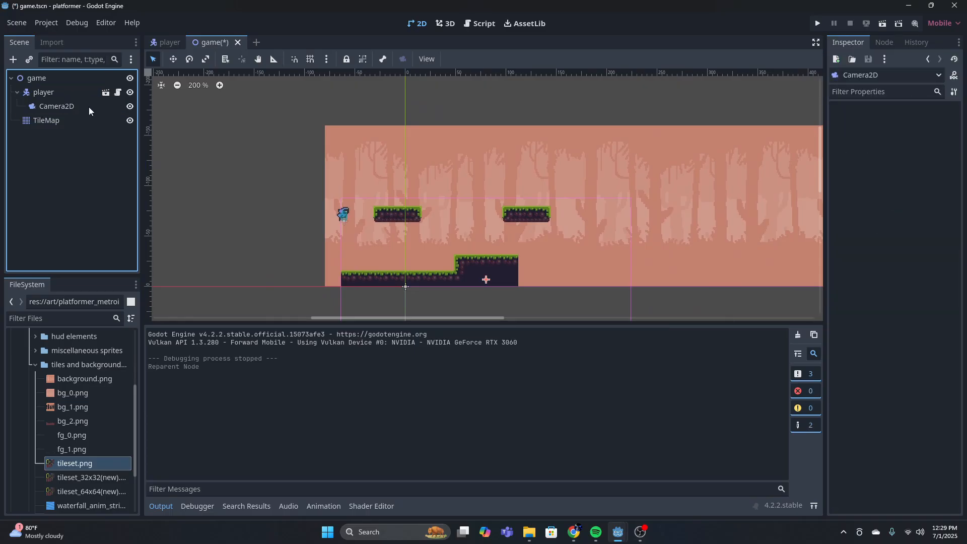
Move the Camera2D onto the player so its view is centred on the character
scroll(527, 279, "down", 6)
middle_click_drag(558, 306, 526, 236)
left_click(56, 107)
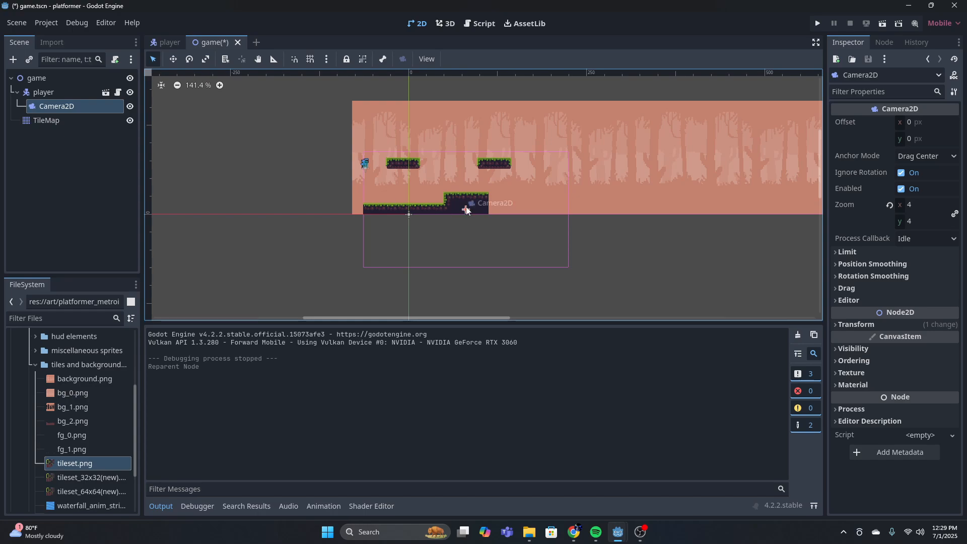
left_click_drag(466, 211, 333, 155)
scroll(374, 164, "up", 9)
left_click(246, 150)
scroll(246, 149, "down", 1)
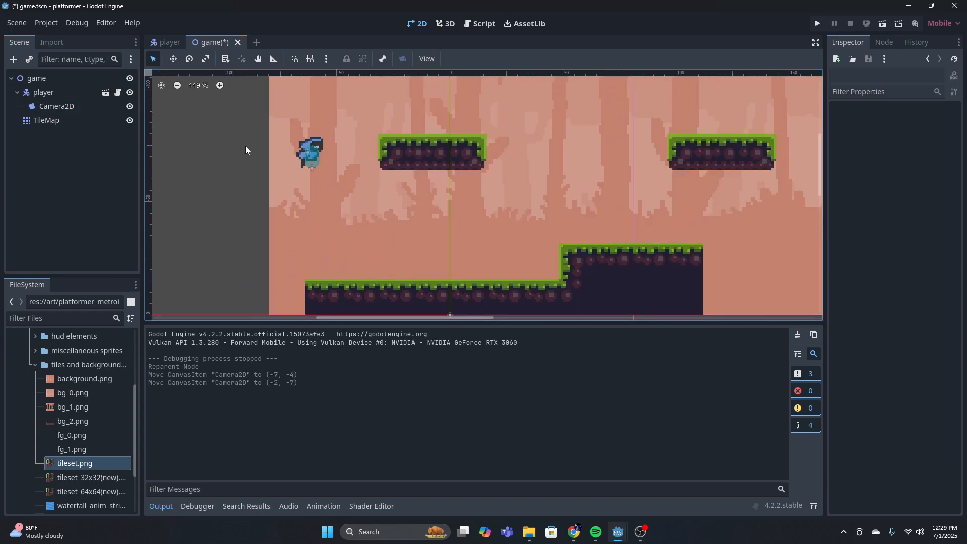
scroll(245, 150, "down", 8)
Move the player into the gap between the two floating platforms, and briefly check the player scene
left_click(80, 94)
left_click_drag(273, 148, 385, 156)
left_click(61, 92)
left_click(172, 59)
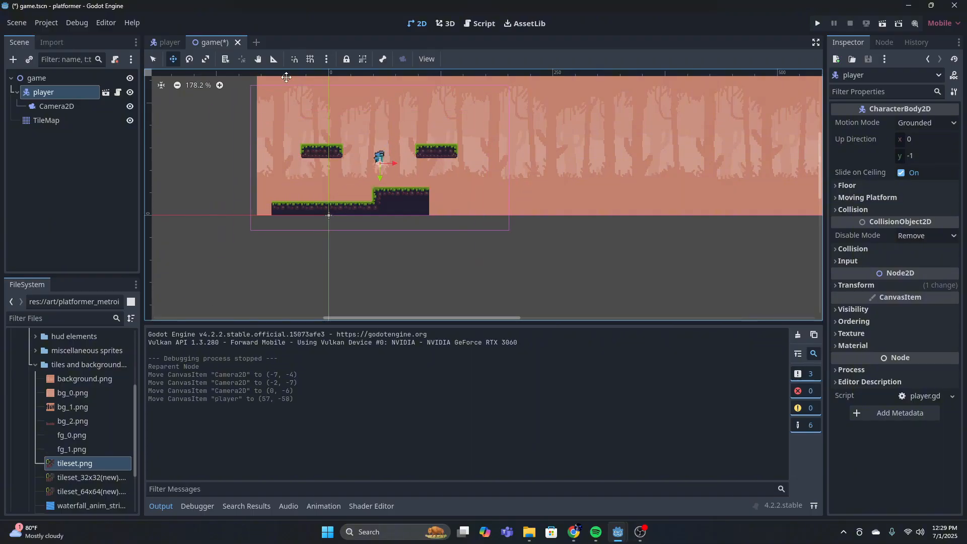
left_click(167, 42)
left_click(211, 42)
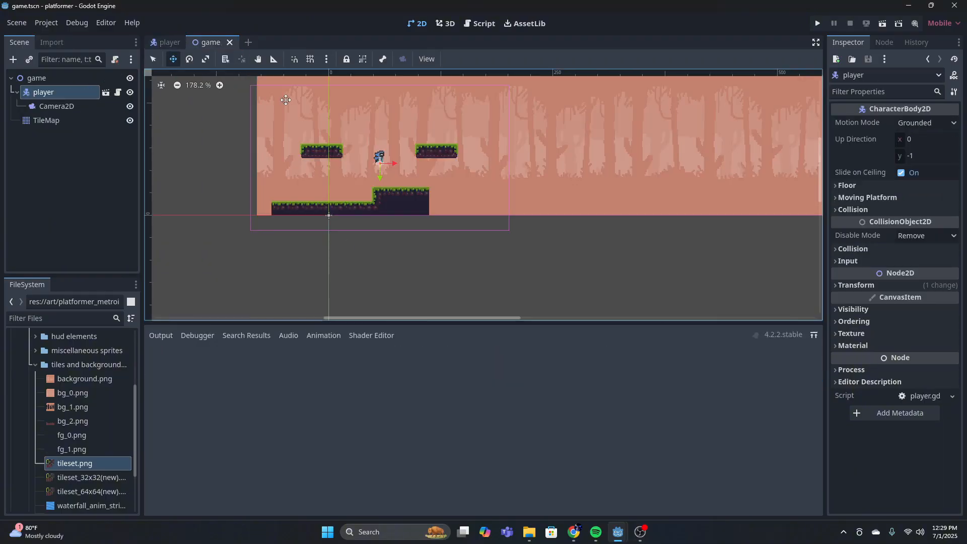
Paint a TileMap wall up from the ground's left end, using the inner corner tile at its base and grassy right-edge tiles above
scroll(598, 261, "down", 2)
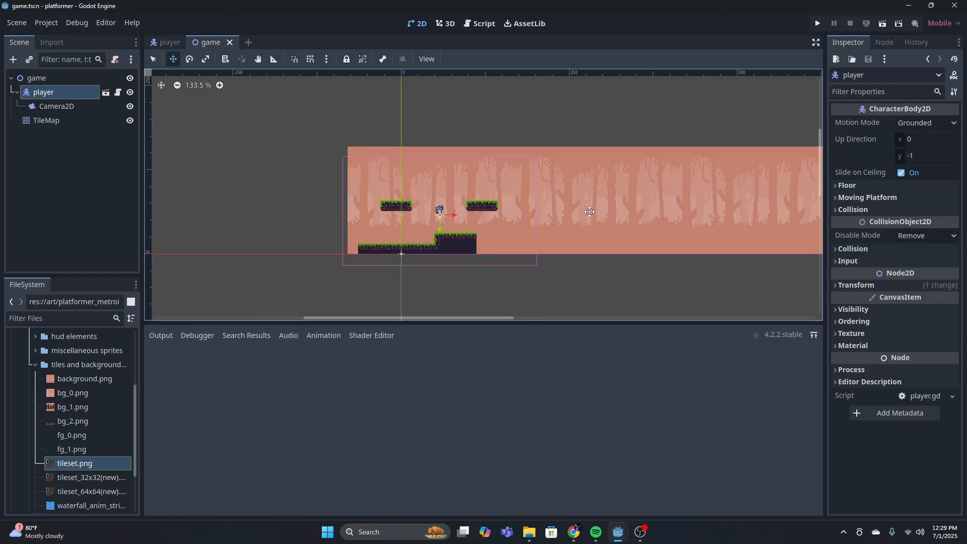
scroll(432, 214, "up", 7)
left_click(46, 120)
scroll(314, 280, "up", 9)
scroll(474, 232, "up", 4)
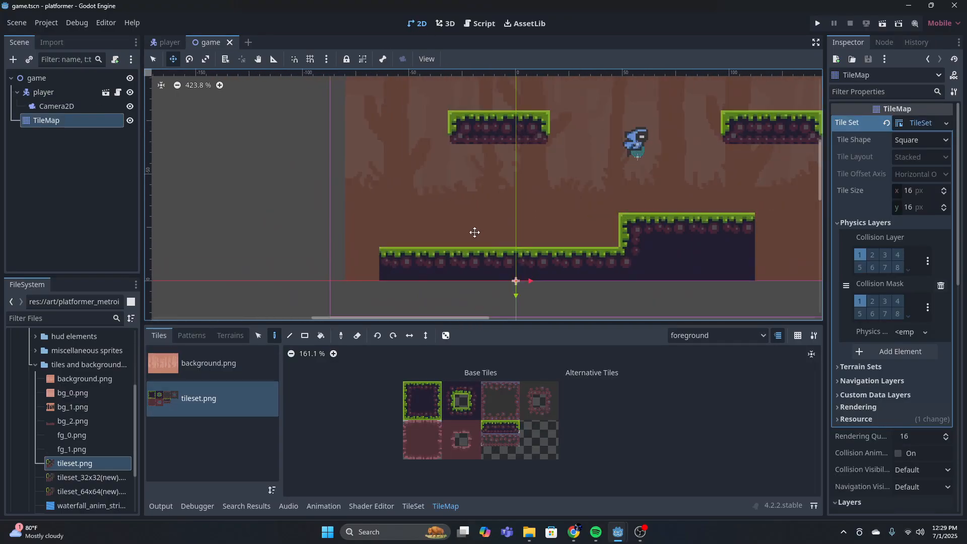
left_click(449, 413)
left_click(362, 263)
scroll(391, 237, "up", 2)
left_click(435, 401)
left_click_drag(358, 272, 358, 196)
left_click_drag(302, 302, 302, 171)
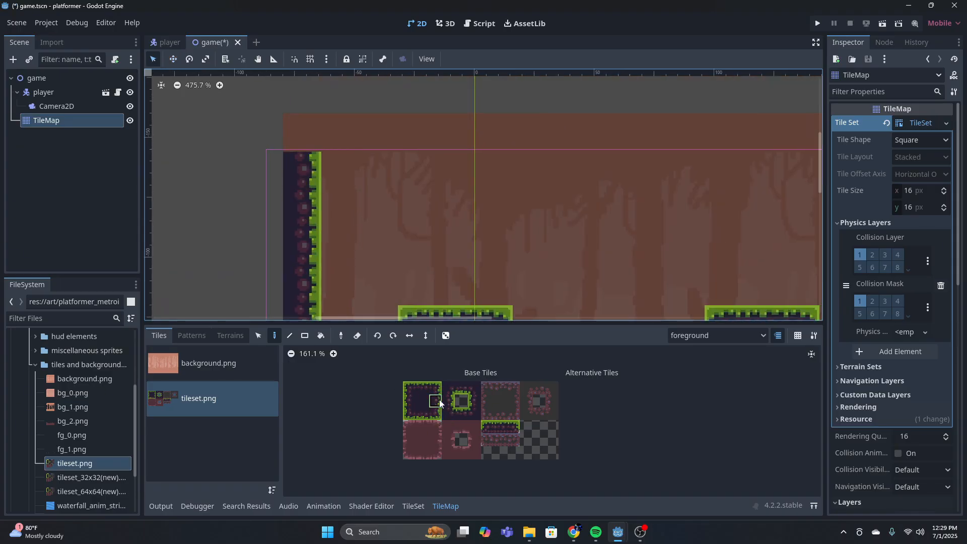
Place the inner corner tile atop the left wall and paint a ceiling of grassy bottom-edge tiles across the full background length
left_click(448, 389)
left_click(302, 132)
left_click(424, 417)
left_click_drag(340, 132, 678, 132)
middle_click_drag(675, 131, 400, 116)
scroll(288, 133, "down", 11)
left_click_drag(302, 134, 620, 143)
middle_click_drag(746, 137, 183, 124)
left_click_drag(186, 123, 533, 134)
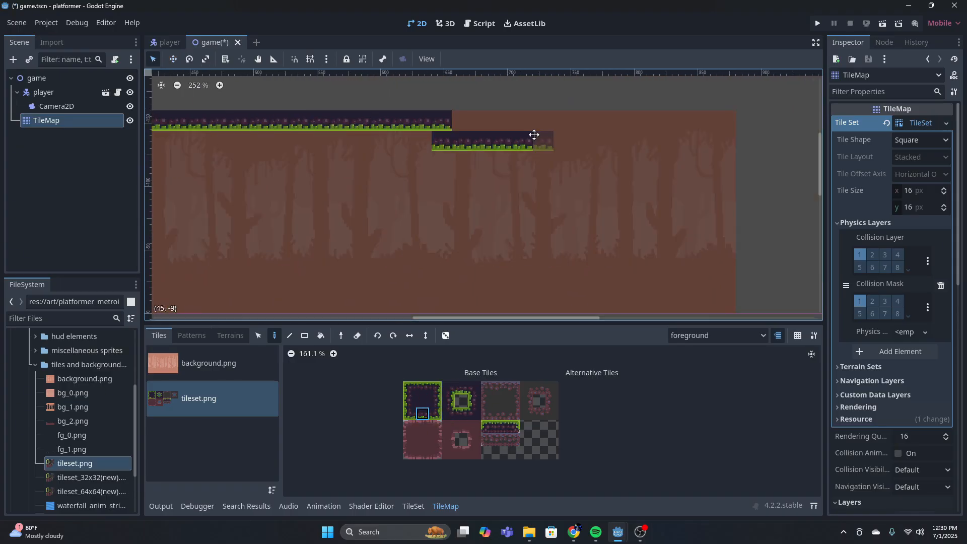
left_click_drag(446, 123, 714, 123)
Erase the stray row of tiles painted just below the ceiling near its right end
left_click(357, 335)
left_click_drag(428, 142, 511, 143)
middle_click_drag(733, 120, 655, 121)
Place the inner corner tile at the ceiling's right end and paint a wall of grassy left-facing tiles down from it
left_click(474, 388)
left_click(634, 121)
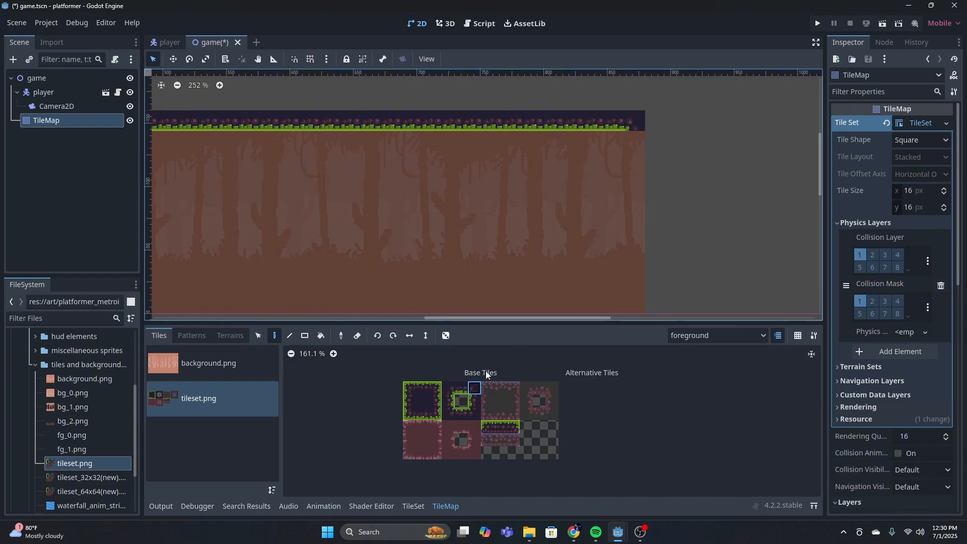
left_click(474, 401)
left_click_drag(634, 141, 635, 265)
middle_click_drag(634, 265, 632, 159)
left_click(635, 202)
left_click(461, 413)
middle_click_drag(484, 169, 514, 250)
Extend the raised ground rightward with grass top tiles and end it with the inner corner tile for another step up
left_click(423, 388)
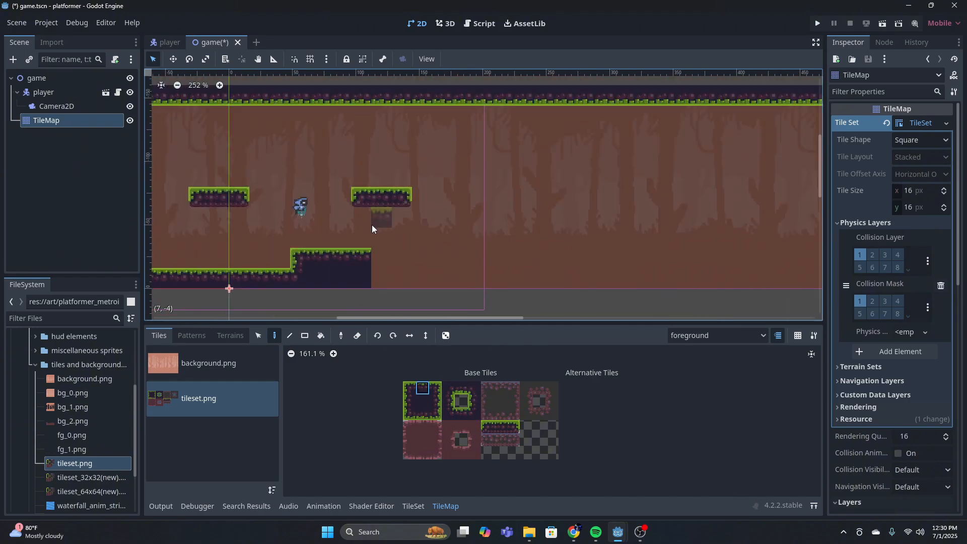
mouse_move(381, 259)
left_mouse_down()
mouse_move(421, 259)
mouse_move(482, 238)
left_mouse_up()
left_click(474, 410)
left_click(442, 258)
Build the second raised step with grass left wall, corner, top and right wall tiles, and fill beneath it with solid tiles
left_click(410, 401)
left_click(409, 388)
left_click(443, 238)
left_click(423, 388)
middle_click_drag(488, 236, 449, 236)
left_click(420, 403)
left_click_drag(423, 258, 343, 278)
middle_click_drag(483, 242, 430, 241)
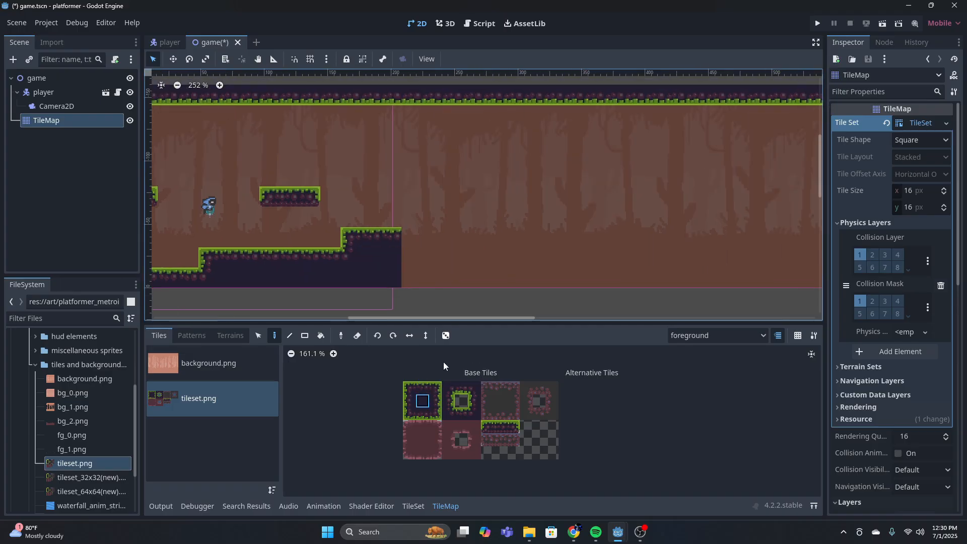
left_click(411, 261)
Place an inner corner at the raised step's right base, extend the low ground rightward, and end it with another inner corner
left_click(448, 415)
left_click(412, 277)
left_click(422, 388)
left_click_drag(393, 276, 542, 275)
middle_click_drag(543, 274, 439, 277)
left_click(474, 413)
left_click(469, 284)
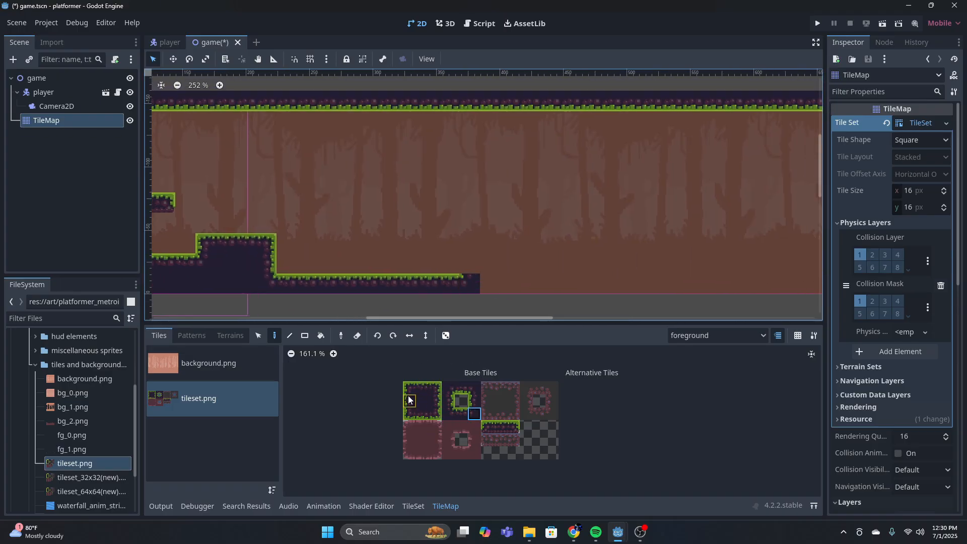
Raise a new block from the ground's end with a grass left wall, top-left corner and a row of grass top tiles
left_click(409, 400)
left_click(469, 264)
middle_click_drag(593, 155, 561, 155)
left_click(411, 385)
left_click(440, 241)
left_click(422, 388)
left_click_drag(457, 240, 500, 241)
middle_click_drag(568, 252, 475, 241)
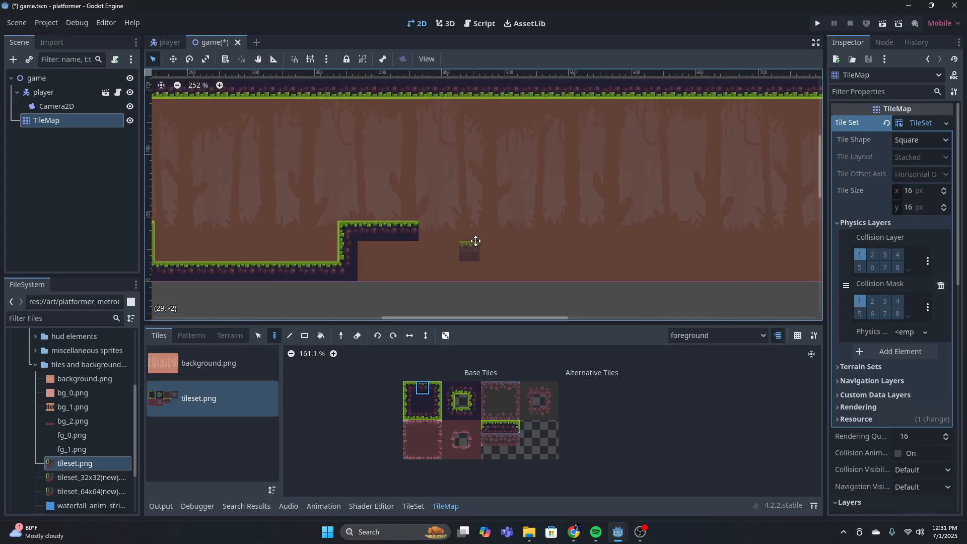
Close the new block's right side with a top-right corner, a grass right wall tile and an inner corner at ground level
left_click(435, 388)
left_click(439, 224)
left_click(435, 401)
left_click(439, 250)
left_click(448, 413)
left_click(439, 270)
Extend the low ground rightward from the hollow block with a row of grass top tiles
left_click(422, 388)
left_click(449, 413)
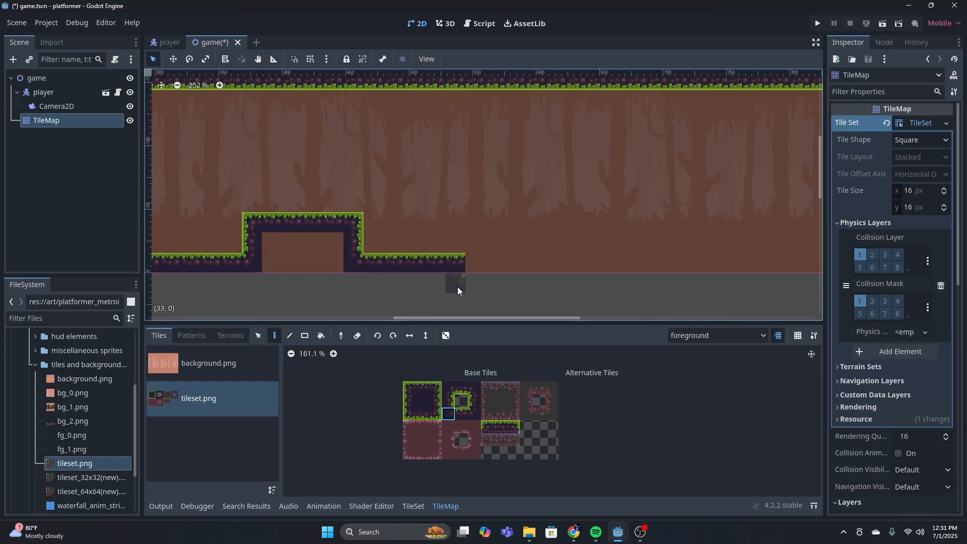
right_click(480, 268)
left_click(422, 389)
left_click_drag(476, 266, 556, 266)
middle_click_drag(556, 266, 490, 276)
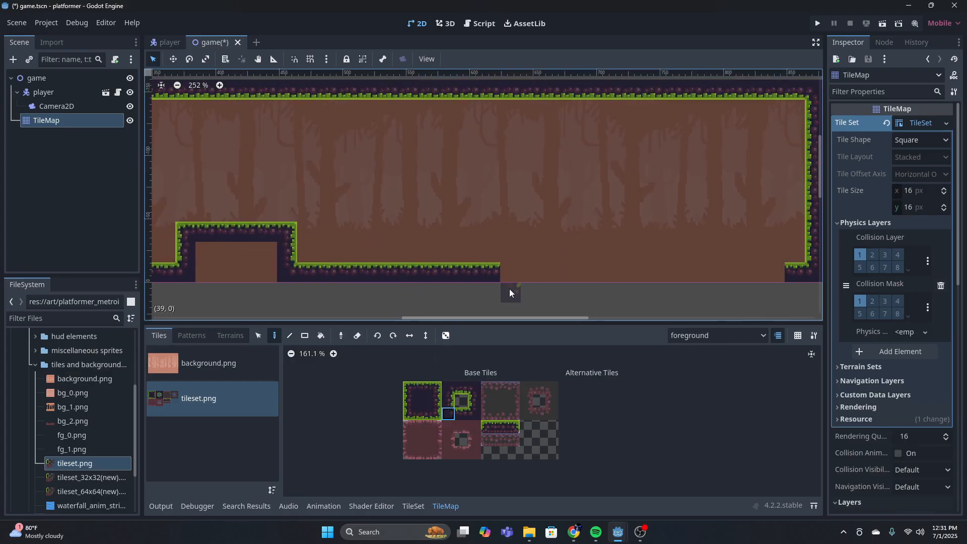
Shape a narrow two-tile-wide grass pillar at the ground's end, erasing the excess wall tiles above its top
left_click(422, 388)
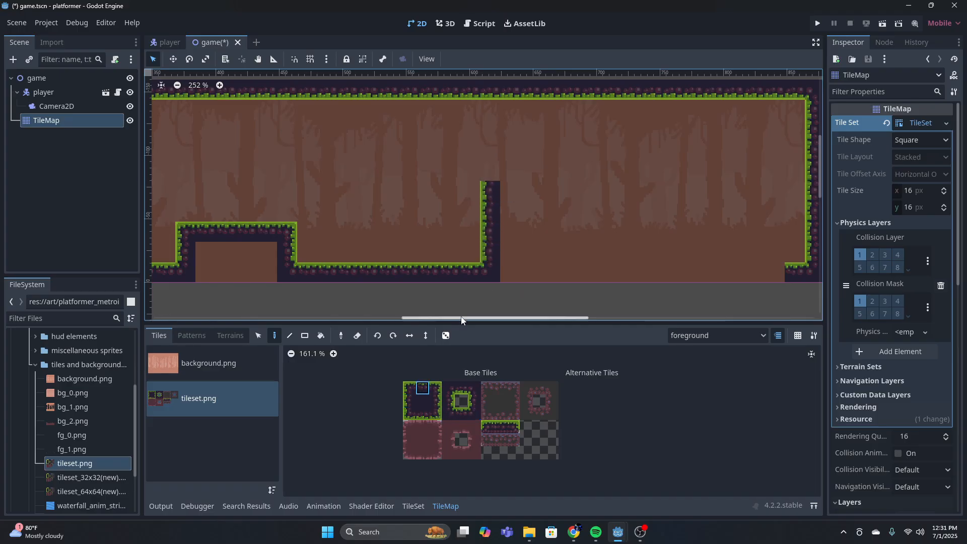
right_click(467, 197)
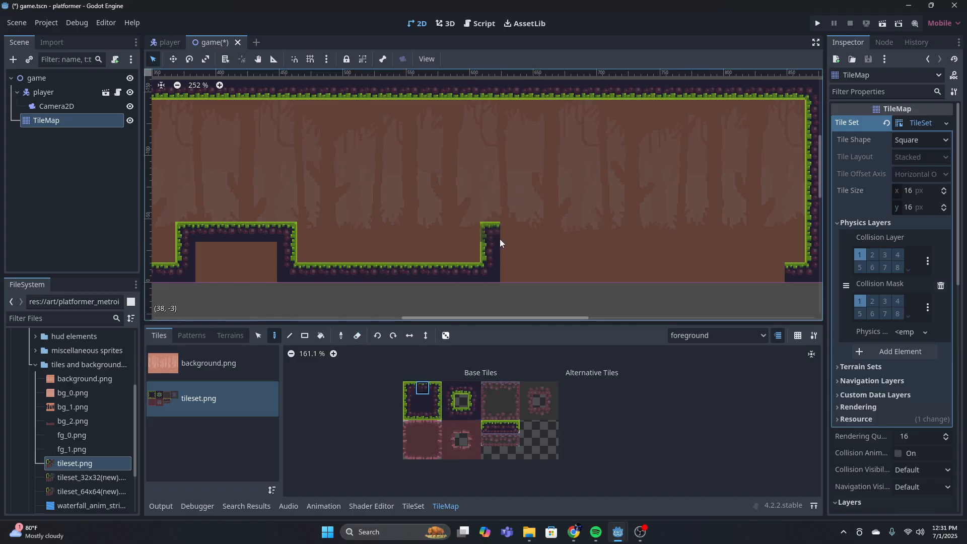
left_click(435, 401)
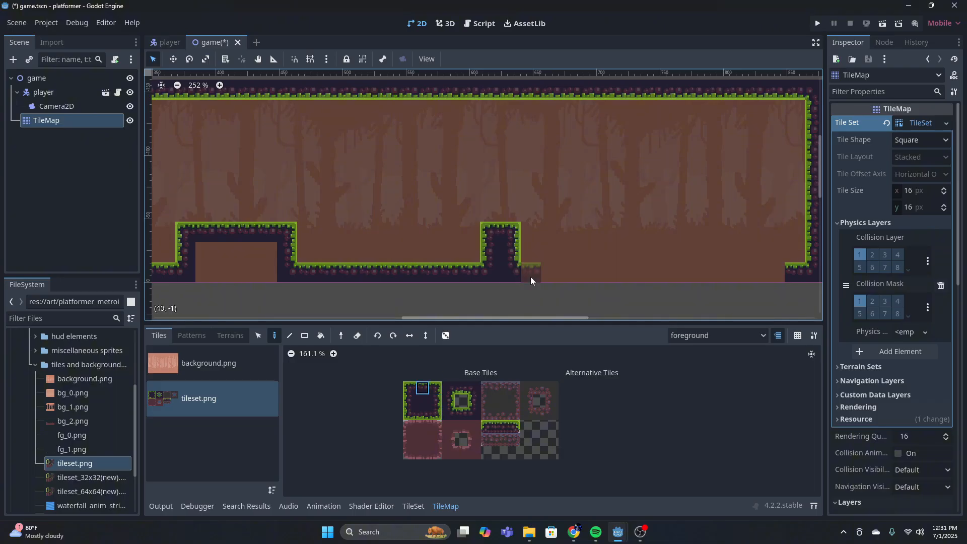
Paint a short stretch of ground after the narrow pillar and raise a taller grass left wall capped with a corner tile
left_click_drag(530, 277, 551, 277)
left_click(448, 413)
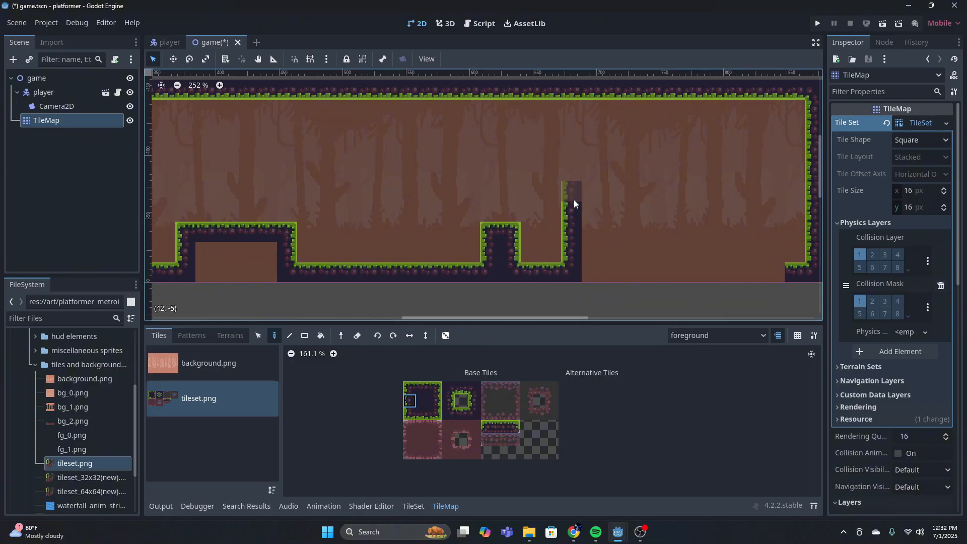
left_click(574, 199)
left_click(409, 388)
left_click(571, 193)
Paint the tall block's grass top edge, top-right corner and right wall
middle_click_drag(572, 192, 507, 201)
left_click(422, 388)
left_click_drag(533, 196, 569, 197)
left_click(435, 388)
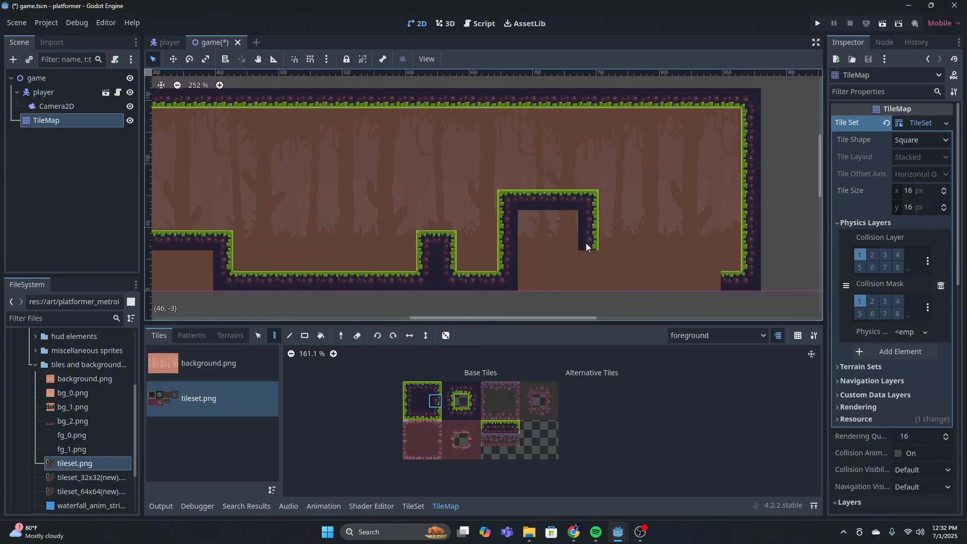
Place an inner corner at the tall block's right base and paint ground tiles up to the level's right wall
left_click(448, 414)
left_click(594, 279)
mouse_move(586, 244)
left_mouse_down()
mouse_move(587, 259)
mouse_move(701, 276)
left_mouse_up()
Fill the hollow interiors of the tall block and the wide block with the solid centre tile
left_click(422, 388)
left_click_drag(573, 223, 569, 280)
middle_click_drag(215, 292, 489, 275)
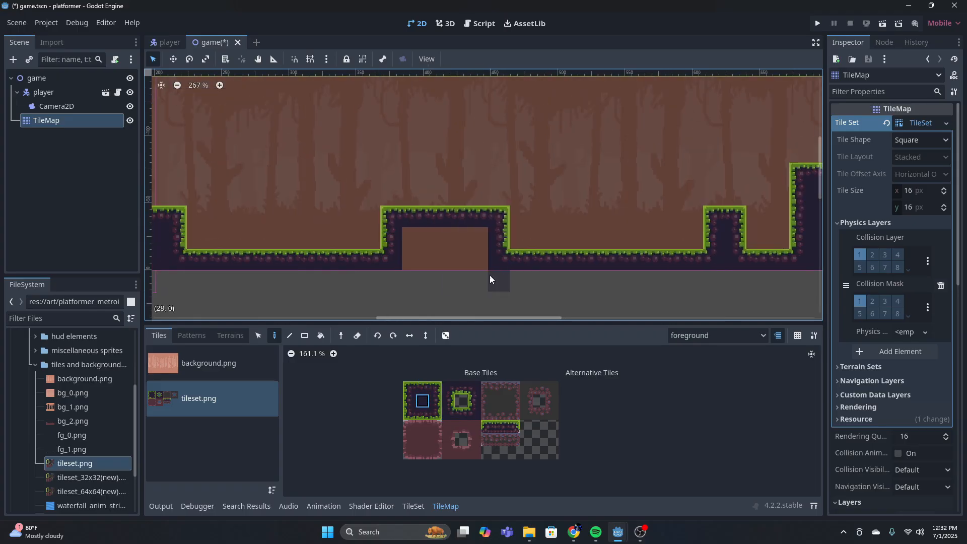
left_click_drag(478, 262, 416, 242)
middle_click_drag(226, 260, 438, 260)
left_click_drag(227, 262, 390, 256)
Place a three-tile floating platform over the low ground before the wide block and a two-tile platform higher to its right
scroll(399, 256, "down", 9)
scroll(403, 226, "up", 4)
left_click_drag(488, 426, 513, 427)
scroll(542, 191, "up", 12)
left_click(487, 427)
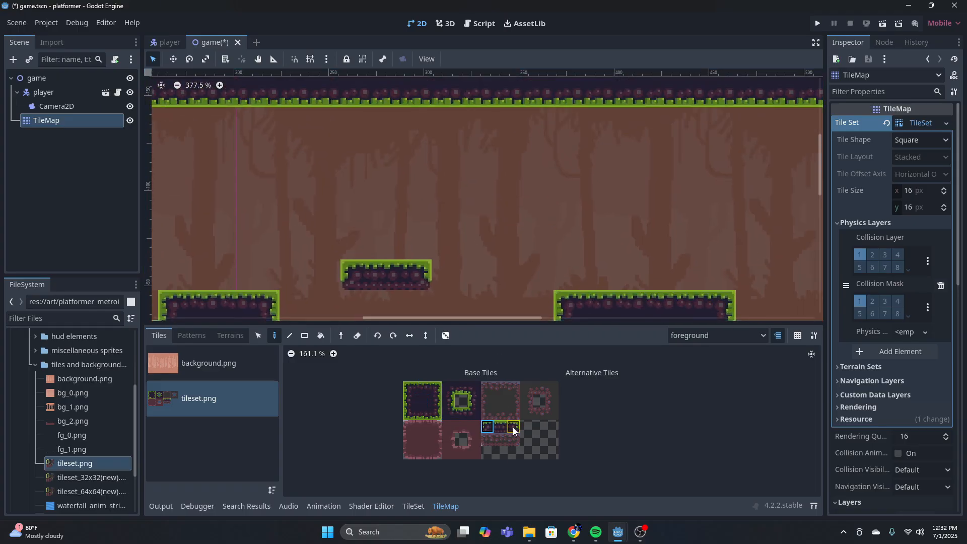
left_click(500, 222)
left_click(512, 427)
left_click(535, 216)
Place a three-tile floating platform high over the ground between the wide block and the narrow pillar
scroll(535, 217, "down", 7)
middle_click_drag(509, 231, 386, 224)
left_click(487, 428)
left_click_drag(488, 428, 513, 428)
left_click(408, 184)
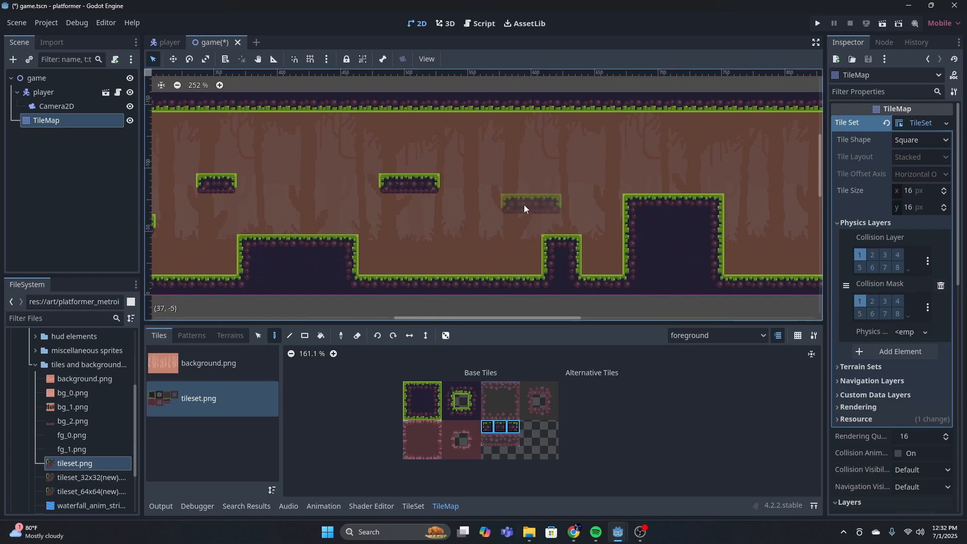
Place a lower two-tile floating platform just before the narrow pillar
scroll(524, 217, "down", 6)
middle_click_drag(523, 219, 425, 220)
left_click(513, 427)
left_click(402, 223)
Place a three-tile floating platform between the tall block and the level's right wall
scroll(553, 240, "down", 5)
middle_click_drag(567, 242, 431, 249)
scroll(443, 252, "up", 7)
left_click_drag(488, 427, 513, 427)
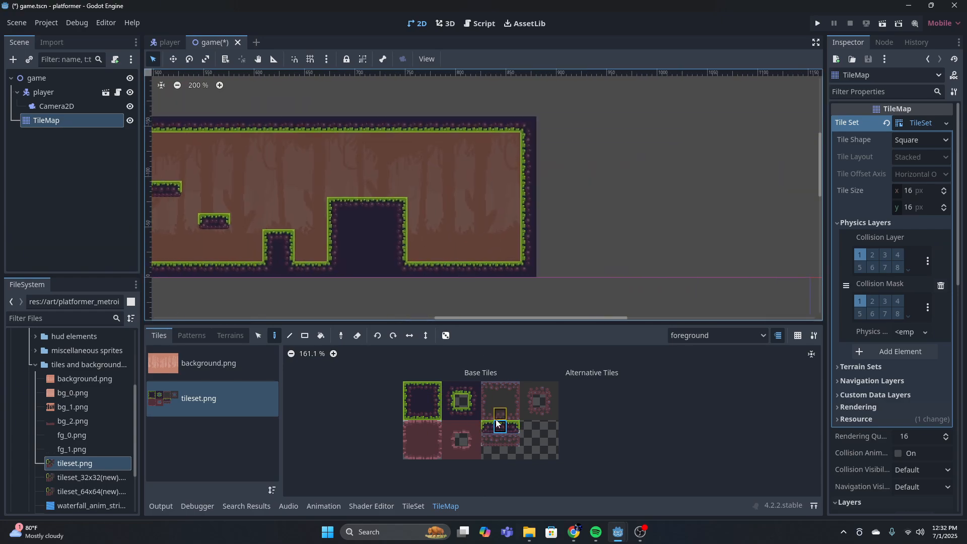
left_click(463, 221)
Place a three-tile floating platform high above the peak of the stepped ground
scroll(514, 230, "down", 12)
middle_click_drag(353, 221, 428, 217)
scroll(406, 201, "up", 4)
left_click(406, 198)
scroll(441, 221, "down", 4)
scroll(489, 252, "up", 3)
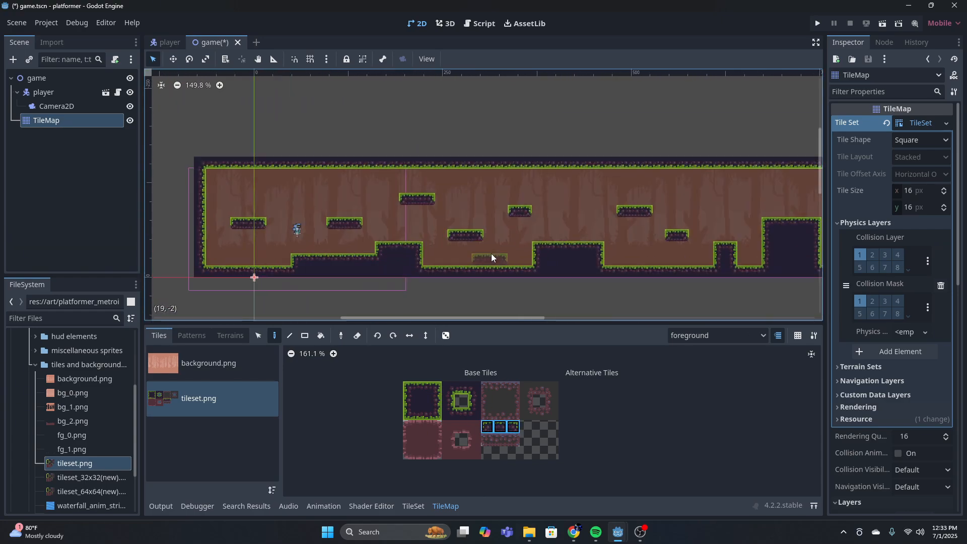
scroll(453, 272, "up", 4)
scroll(76, 421, "down", 4)
scroll(528, 250, "down", 3)
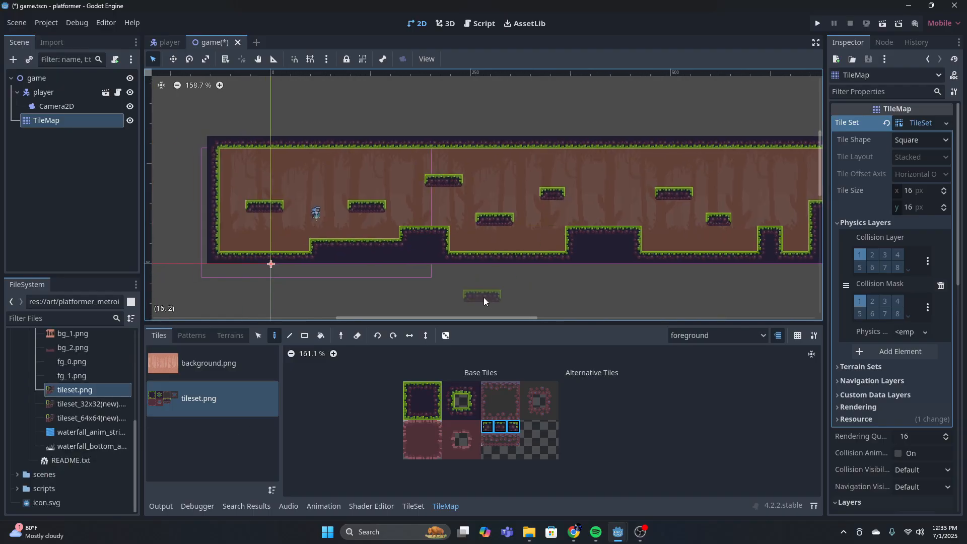
middle_click_drag(546, 277, 570, 244)
scroll(410, 199, "up", 6)
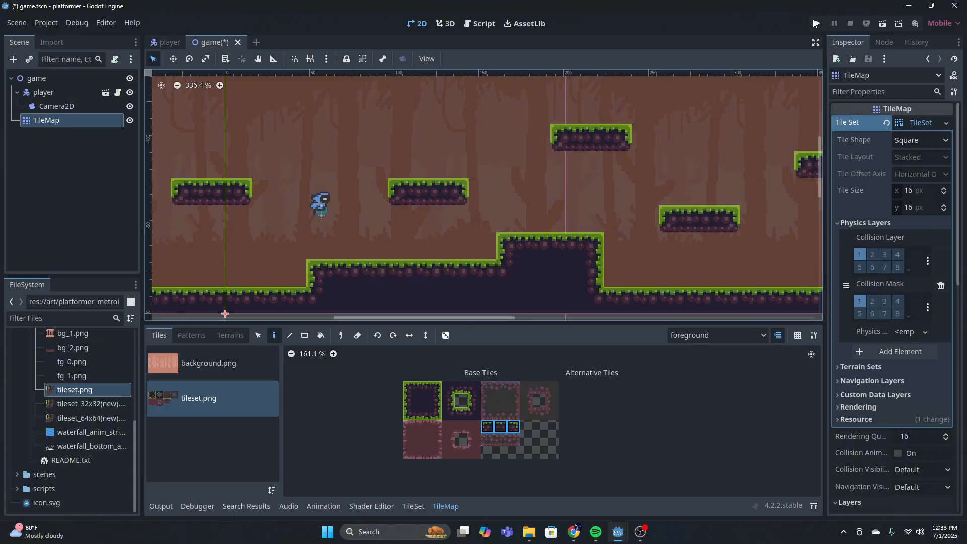
Save the scene, run the game and jump the player over the blocks to the platform near the right wall
key("ctrl+s")
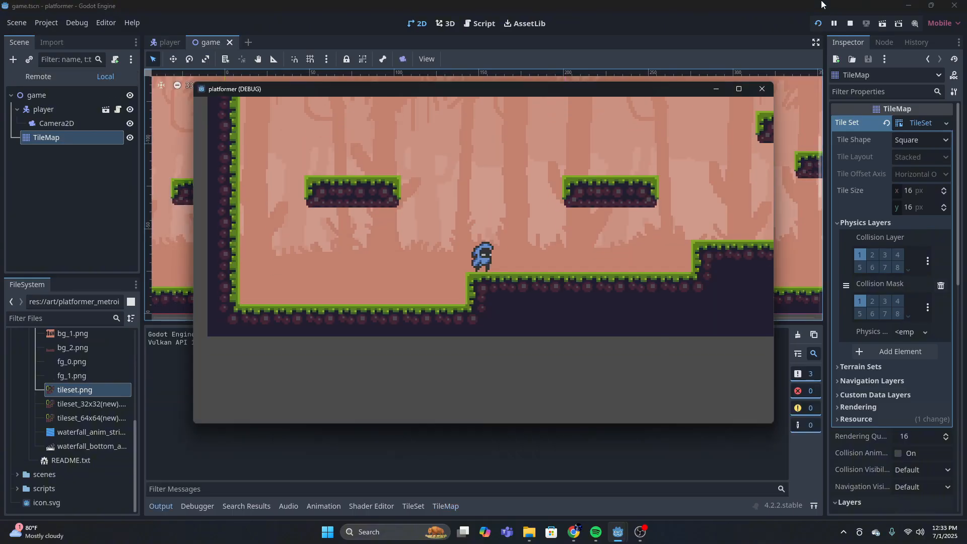
key("Right")
key("space")
key("space")
key("space")
key("space")
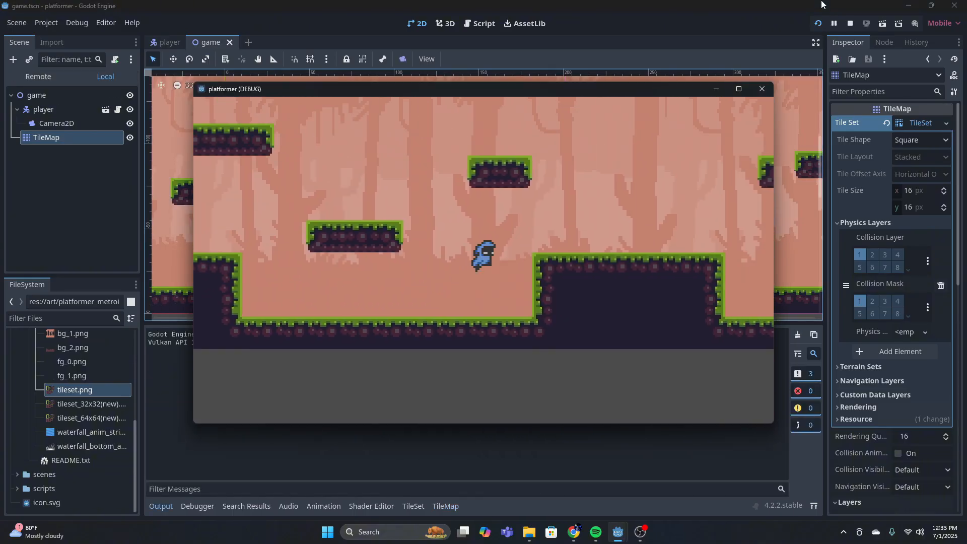
key("space")
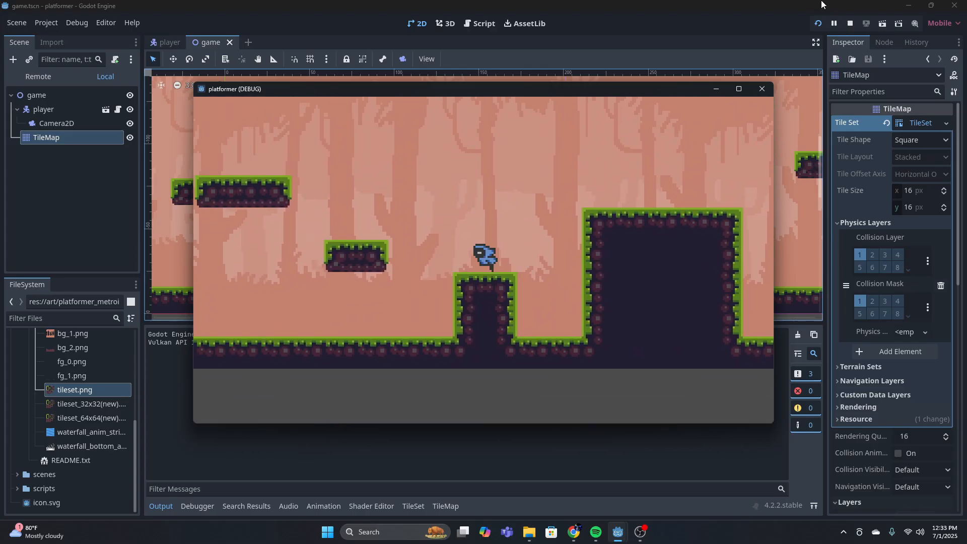
key("Right")
key("space")
key("Left")
key("Right")
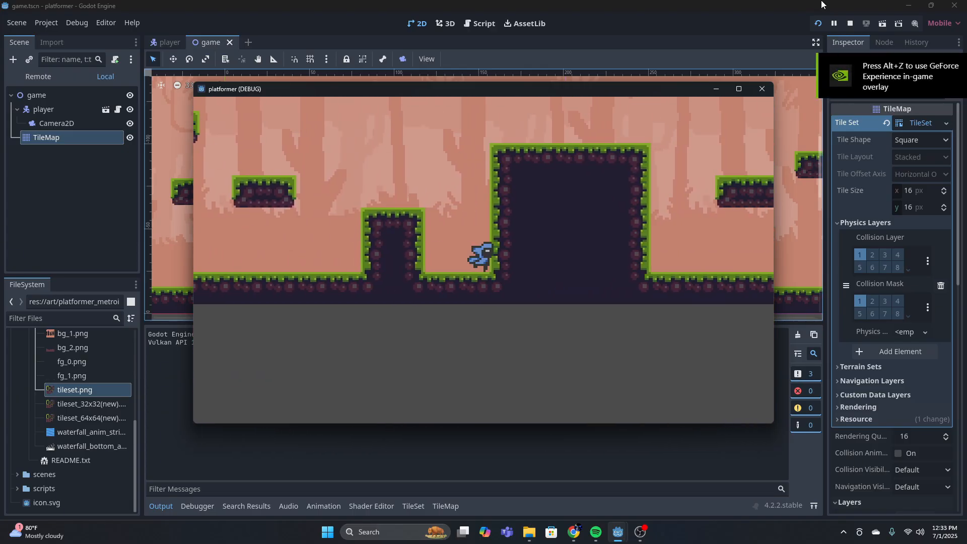
key("Left")
key("space")
key("Right")
key("space")
Playtest the player jumping back leftward over the blocks and platforms towards the stepped ground
key("space")
key("Left")
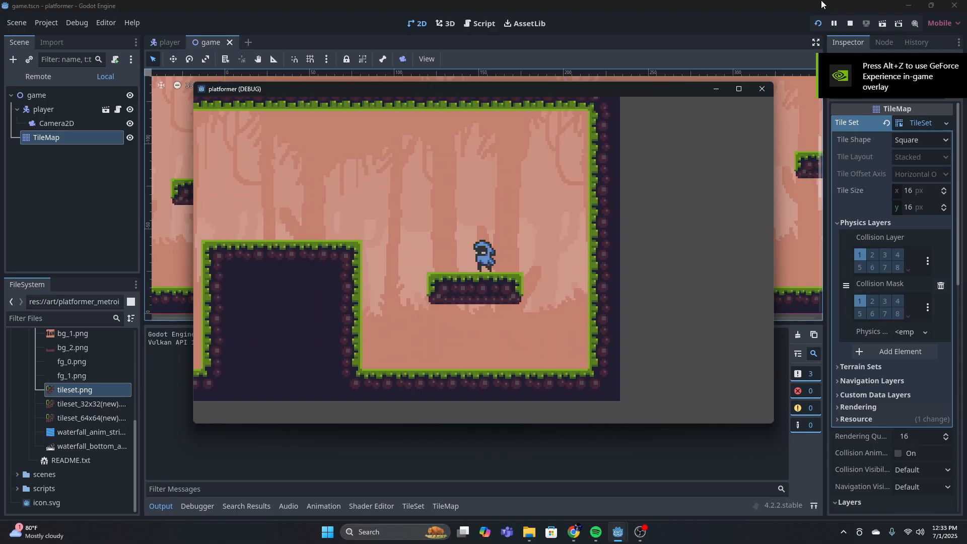
key("space")
key("space")
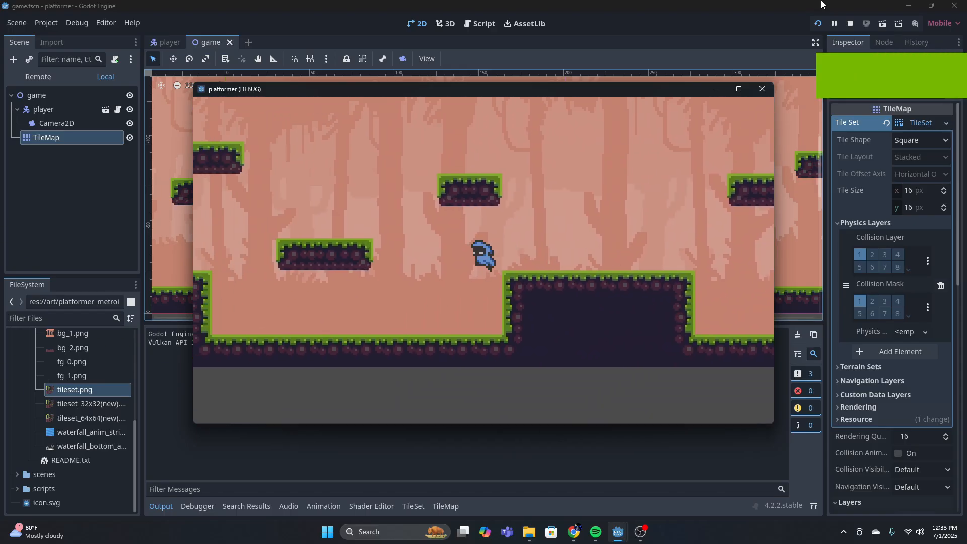
key("Right")
key("space")
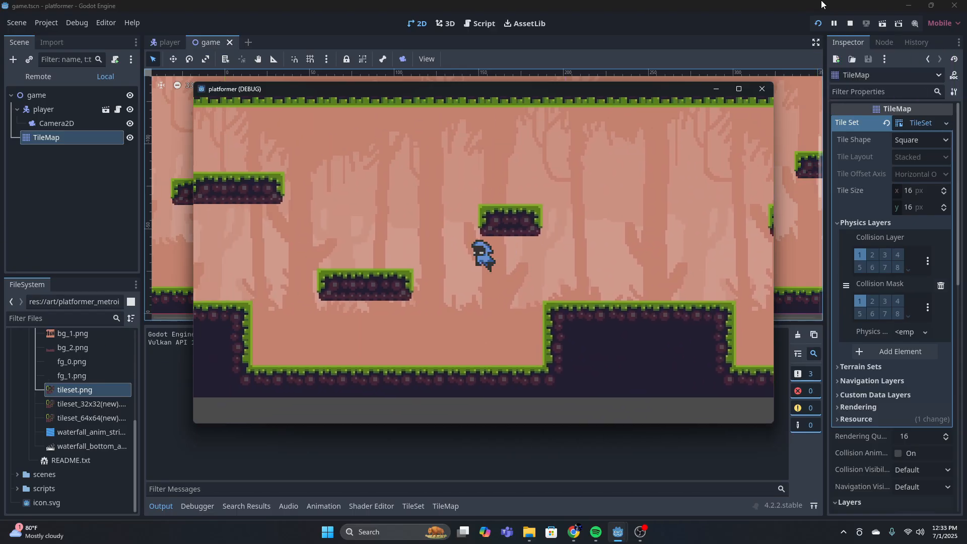
key("space")
key("Right")
key("Left")
Playtest jumping rightward across the floating platforms and the tall block to the level's end, and close the game
key("space")
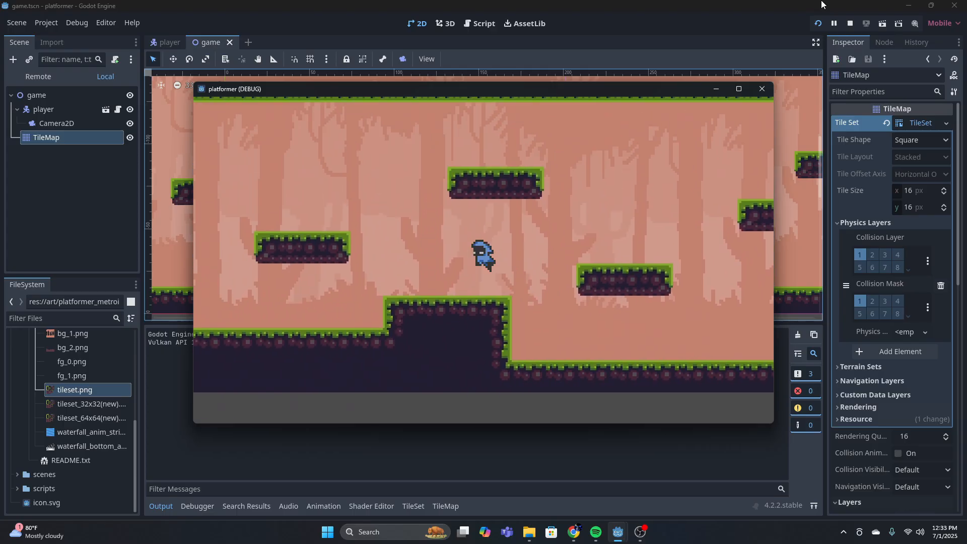
key("Right")
key("space")
key("Right")
key("space")
key("space")
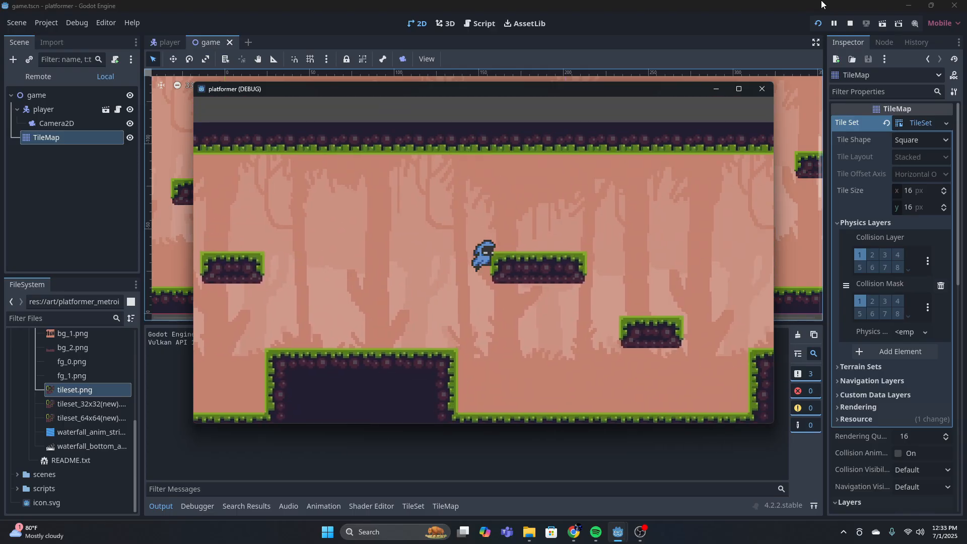
key("space")
key("Right")
key("space")
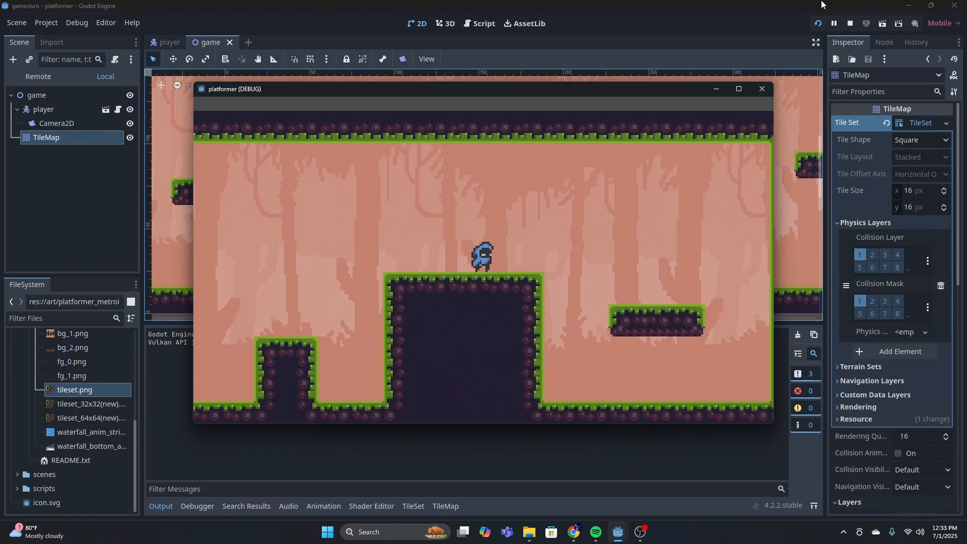
key("Right")
key("space")
key("Right")
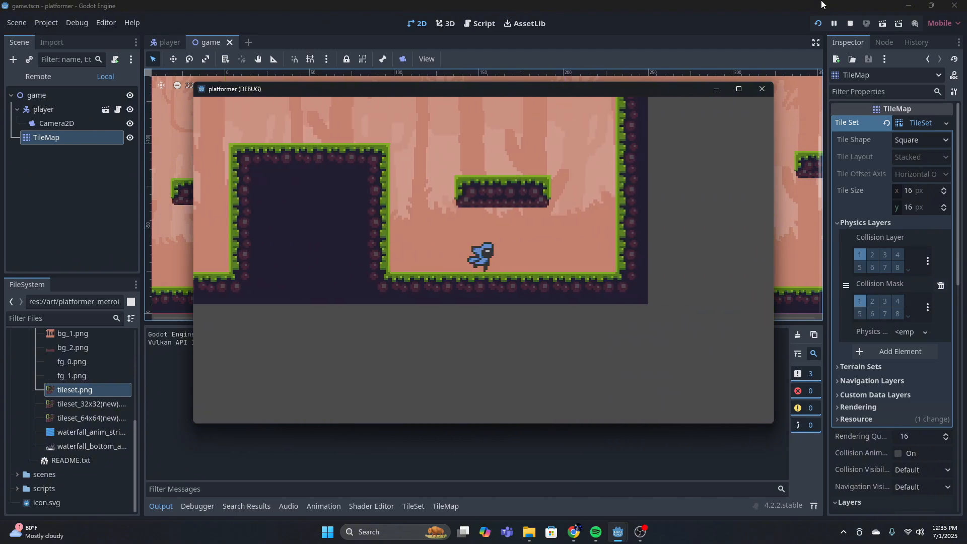
key("space")
left_click(762, 88)
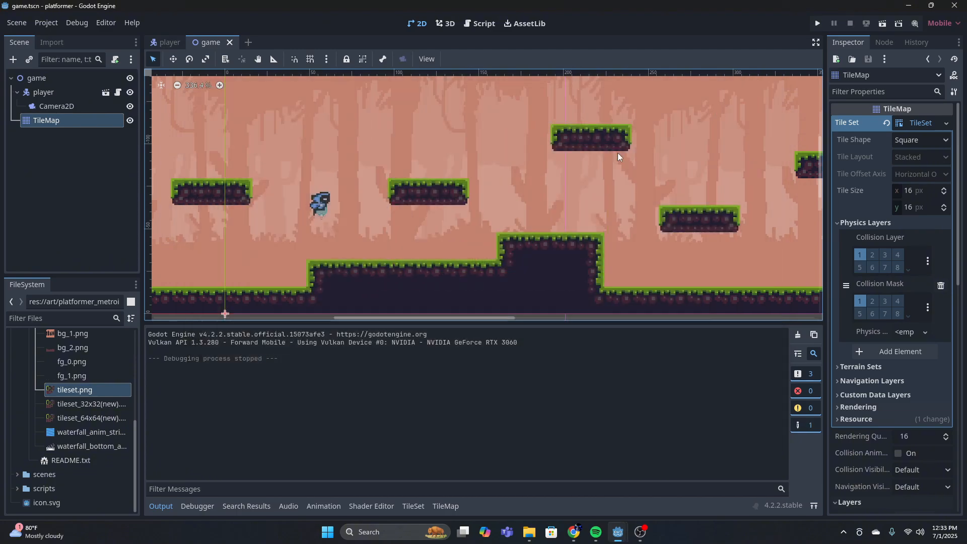
scroll(319, 215, "down", 4)
scroll(318, 215, "down", 2)
middle_click_drag(315, 162, 423, 166)
scroll(364, 175, "up", 10)
scroll(421, 159, "down", 2)
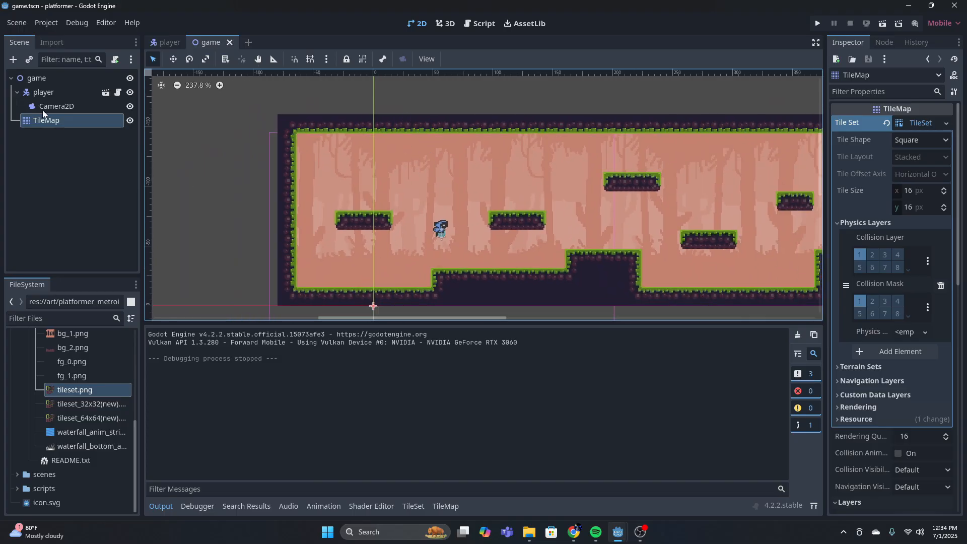
left_click(44, 108)
middle_click_drag(537, 215, 500, 190)
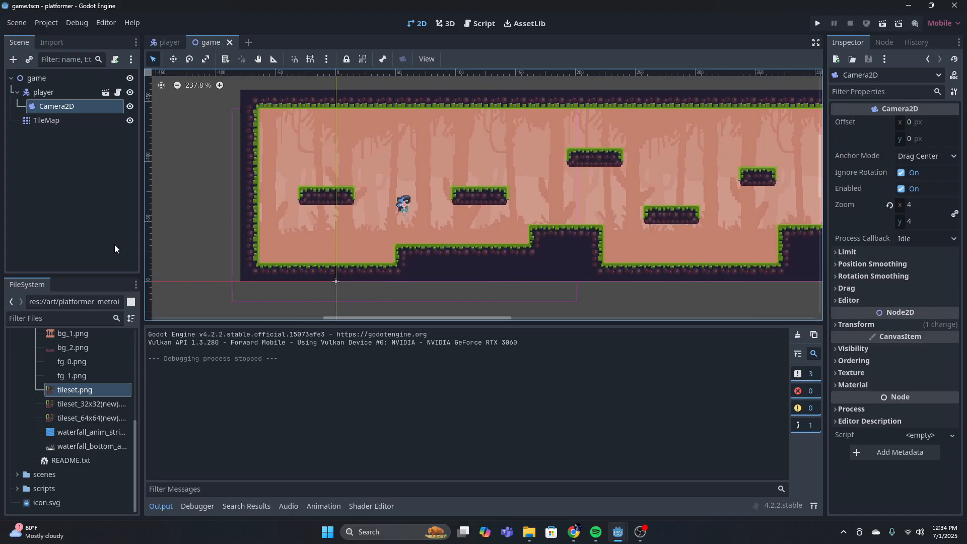
left_click(75, 362)
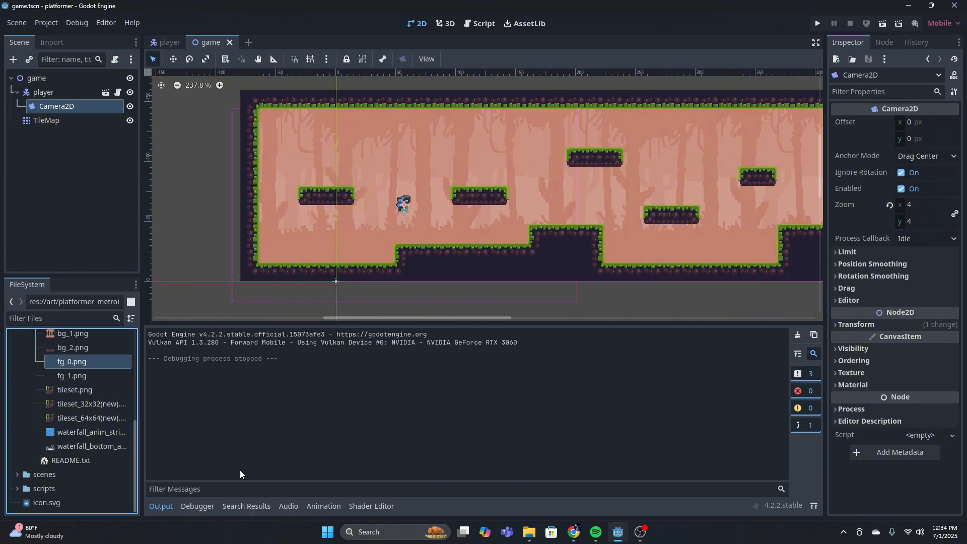
On the TileMap's foreground layer, paint a row of solid dark tiles beneath the entire ground and undo the last stroke
left_click(55, 120)
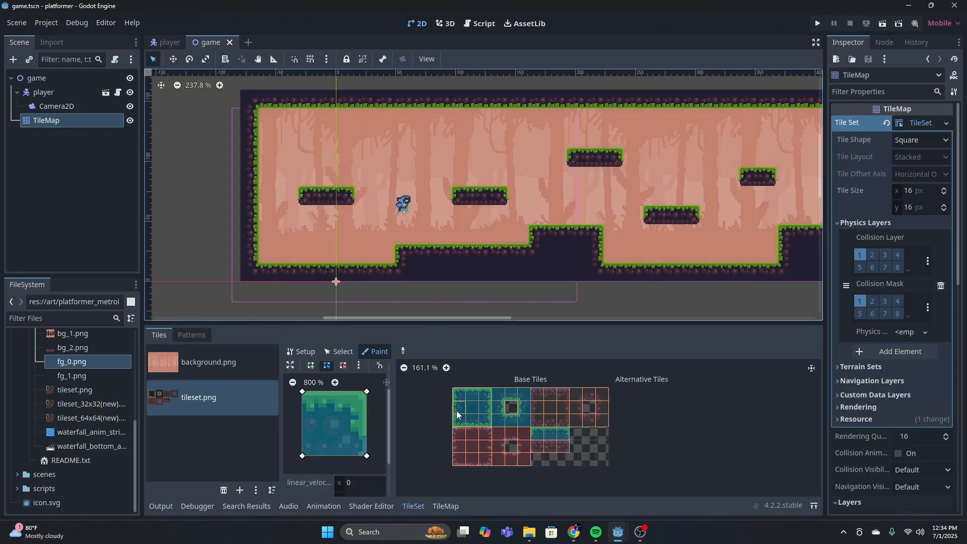
left_click(445, 505)
left_click(428, 403)
scroll(496, 283, "down", 4)
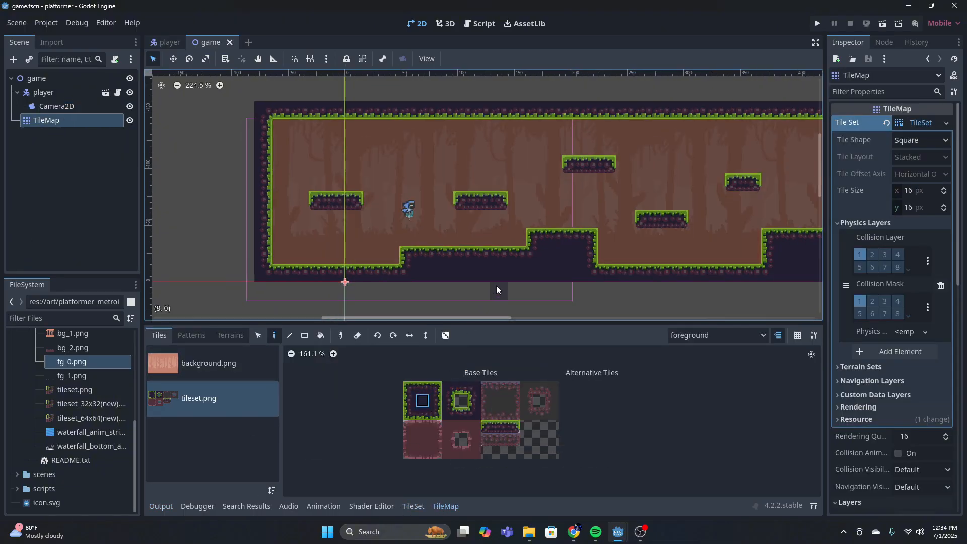
mouse_move(460, 290)
left_mouse_down()
mouse_move(352, 285)
mouse_move(579, 294)
left_mouse_up()
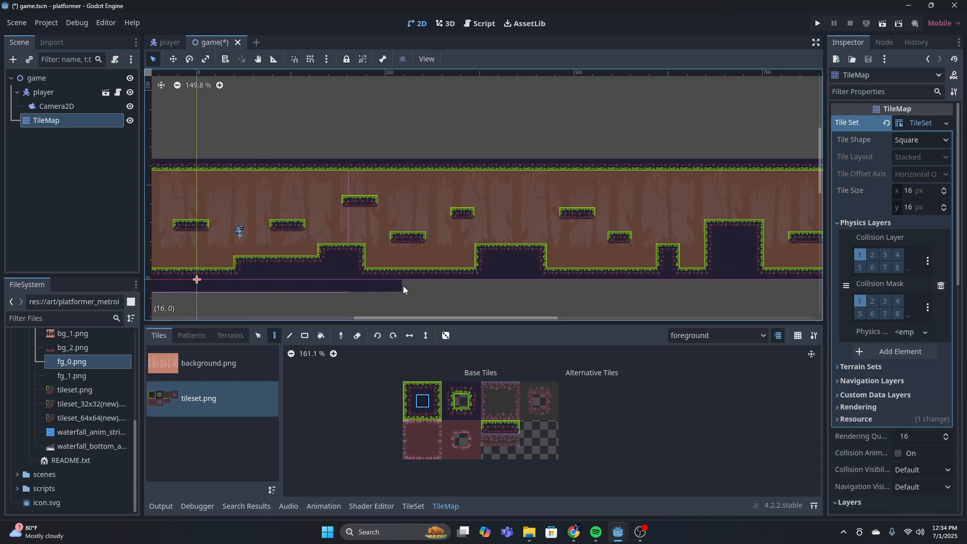
left_click_drag(527, 287, 632, 287)
middle_click_drag(627, 287, 354, 276)
key("ctrl+z")
Thicken the level's side walls and ceiling with additional solid dark tiles around the outside
mouse_move(357, 276)
left_mouse_down()
mouse_move(508, 285)
mouse_move(592, 185)
mouse_move(389, 141)
left_mouse_up()
middle_click_drag(389, 141, 582, 135)
left_click_drag(582, 135, 208, 139)
middle_click_drag(208, 139, 575, 150)
mouse_move(575, 150)
left_mouse_down()
mouse_move(417, 262)
mouse_move(417, 280)
left_mouse_up()
scroll(370, 263, "up", 10)
middle_click_drag(531, 263, 452, 261)
scroll(453, 261, "up", 1)
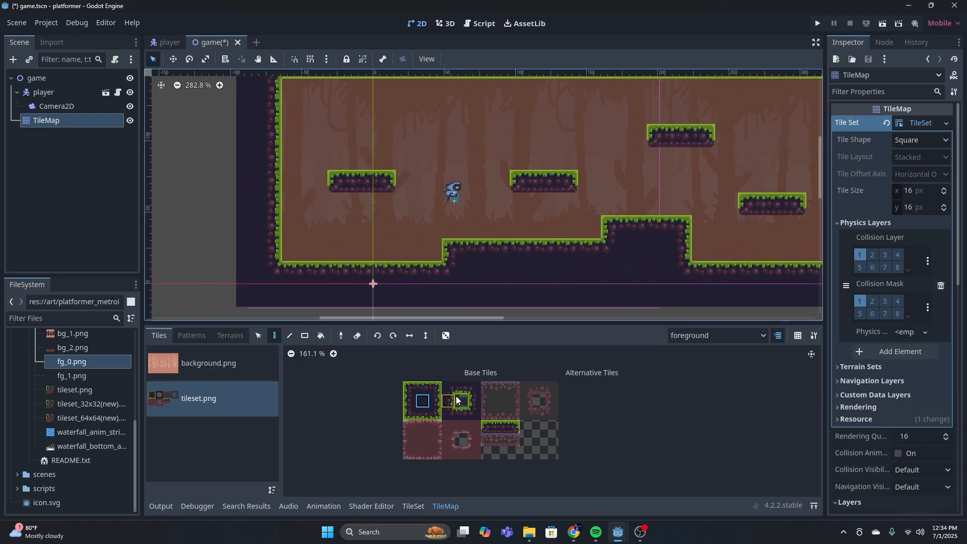
Measure the position of the level's upper boundary with the ruler and set the Camera2D's top limit to -164 px
left_click(58, 106)
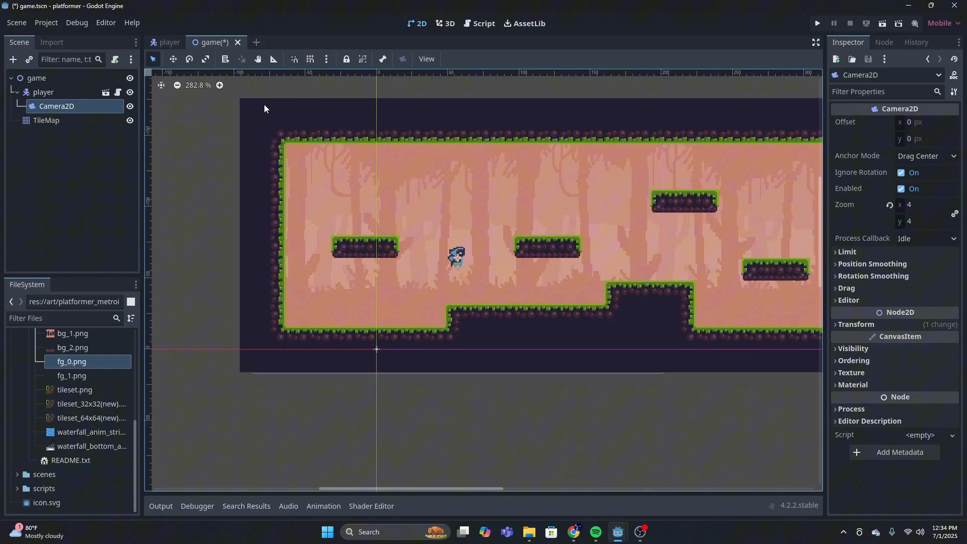
left_click(274, 58)
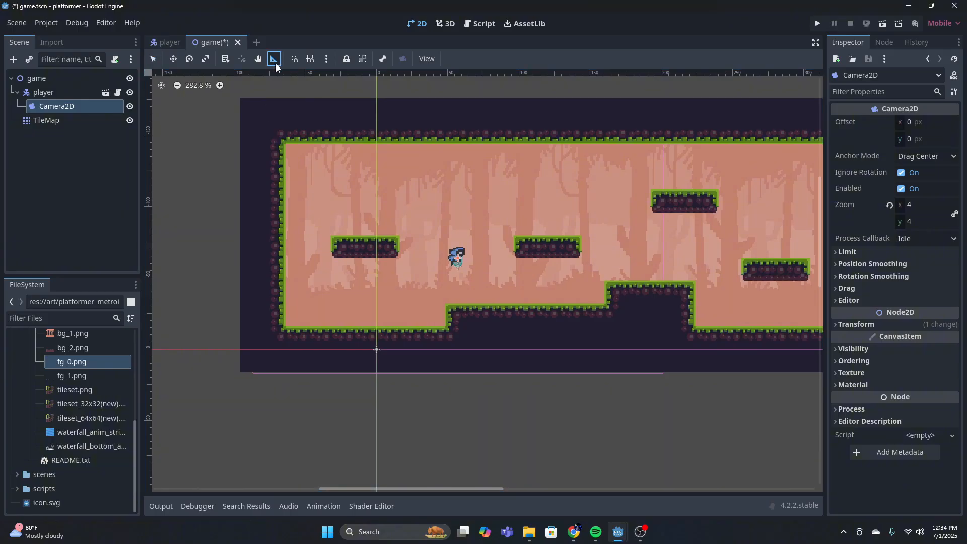
left_click(386, 98)
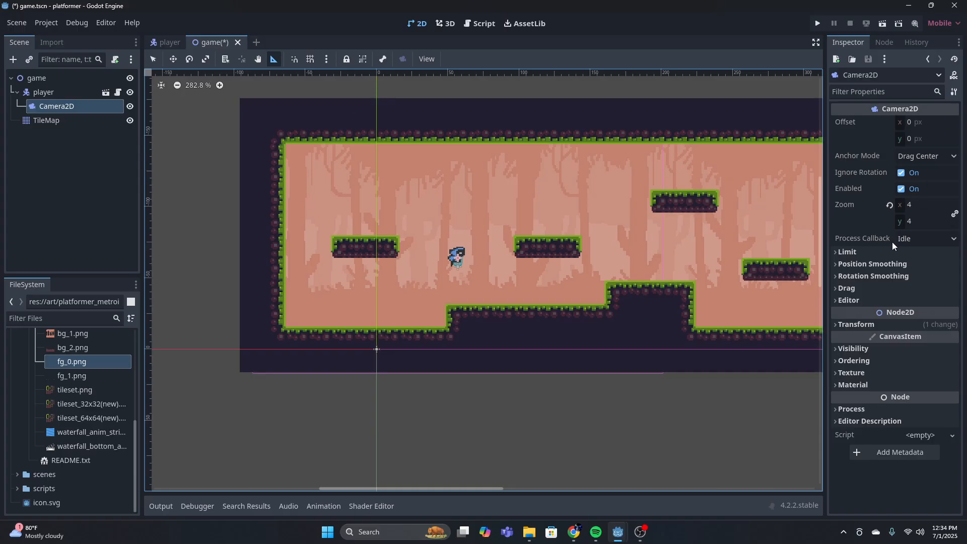
left_click(906, 252)
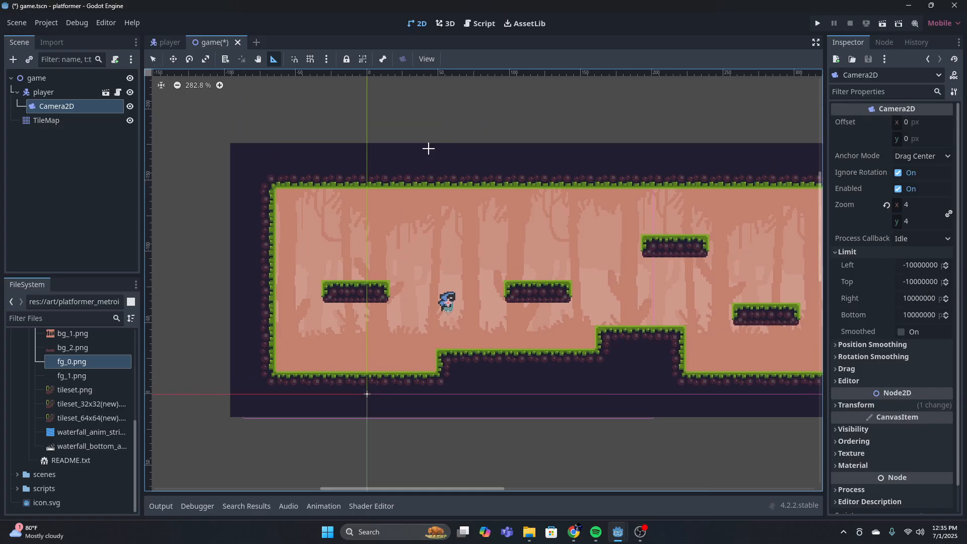
scroll(382, 139, "up", 2)
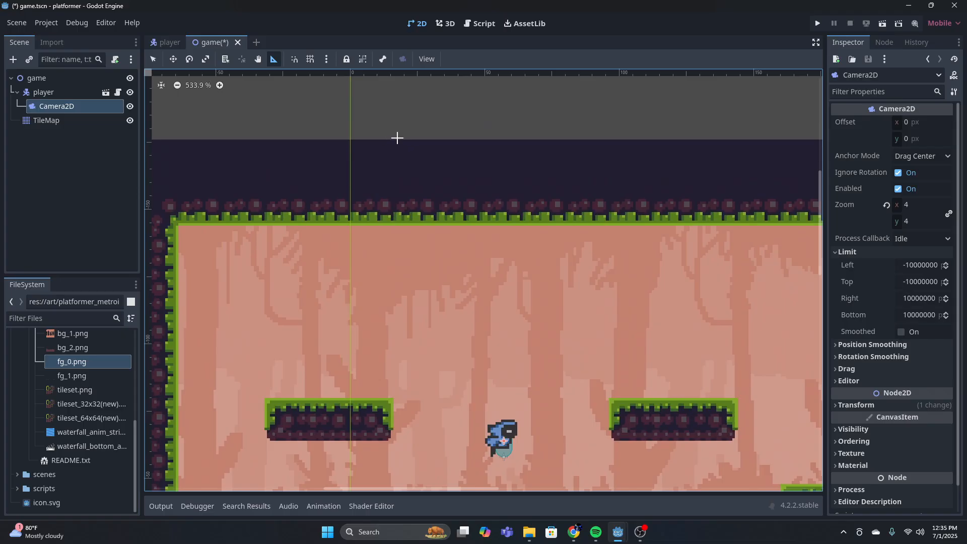
left_click_drag(387, 171, 387, 171)
left_click(917, 282)
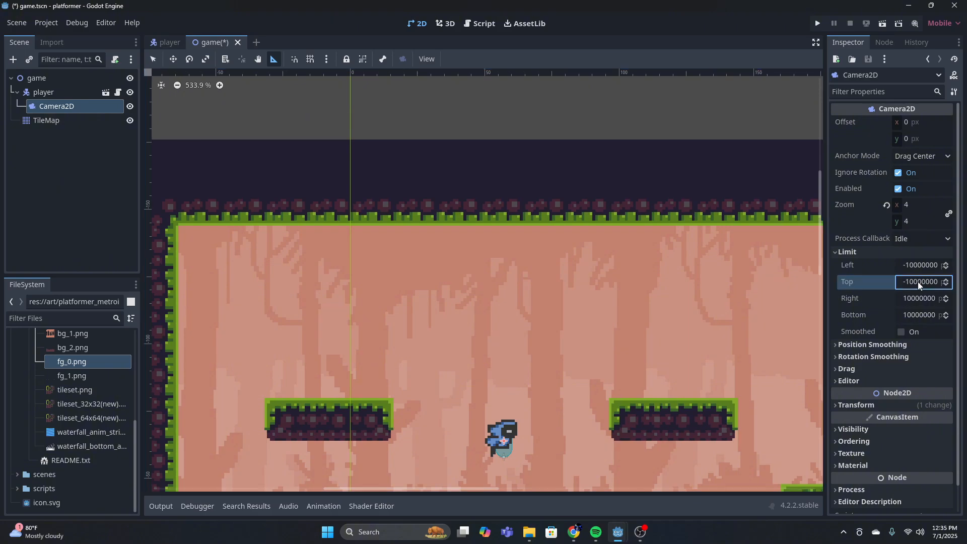
key("BackSpace")
Measure a point within the dark tiles below the ground and set the camera's bottom limit to 7 px
left_click(386, 143)
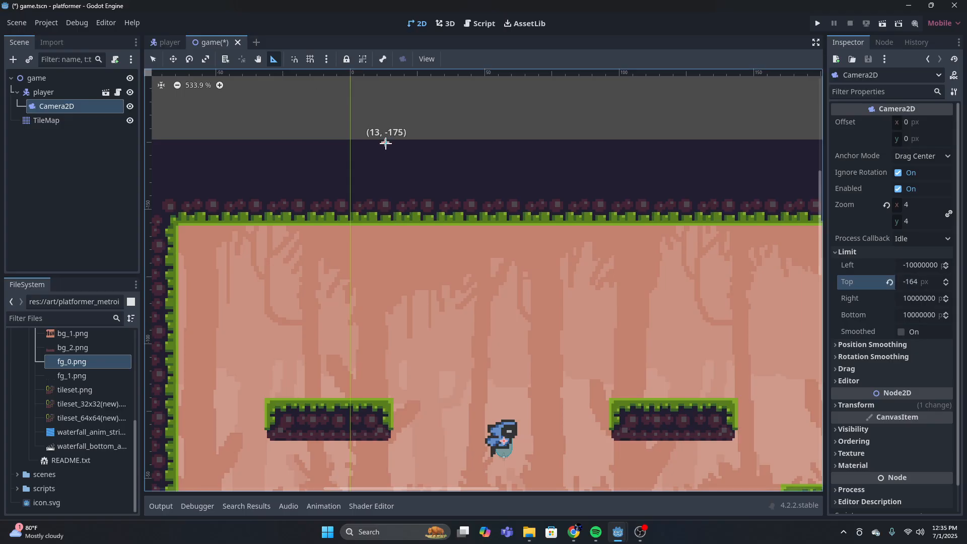
scroll(474, 199, "down", 1)
scroll(453, 212, "down", 5, "ctrl")
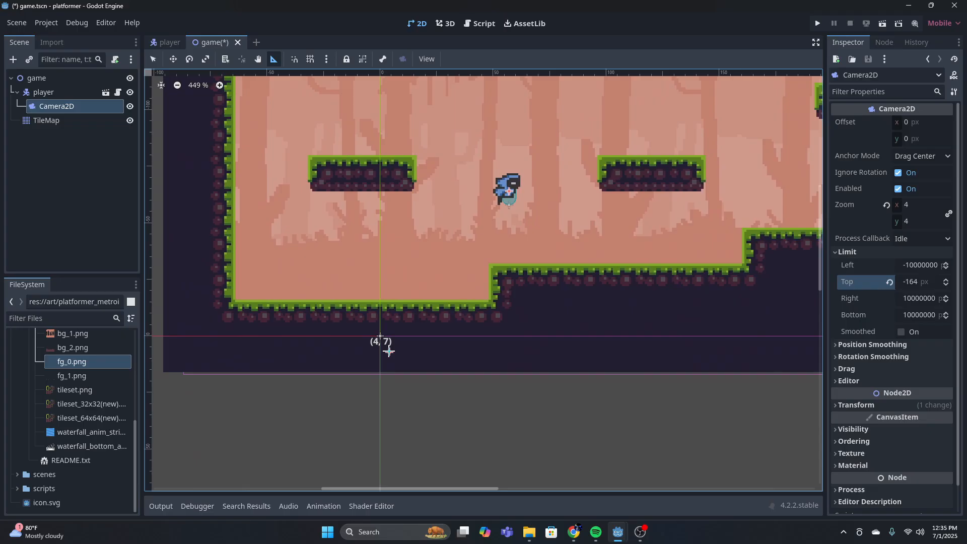
left_click(925, 316)
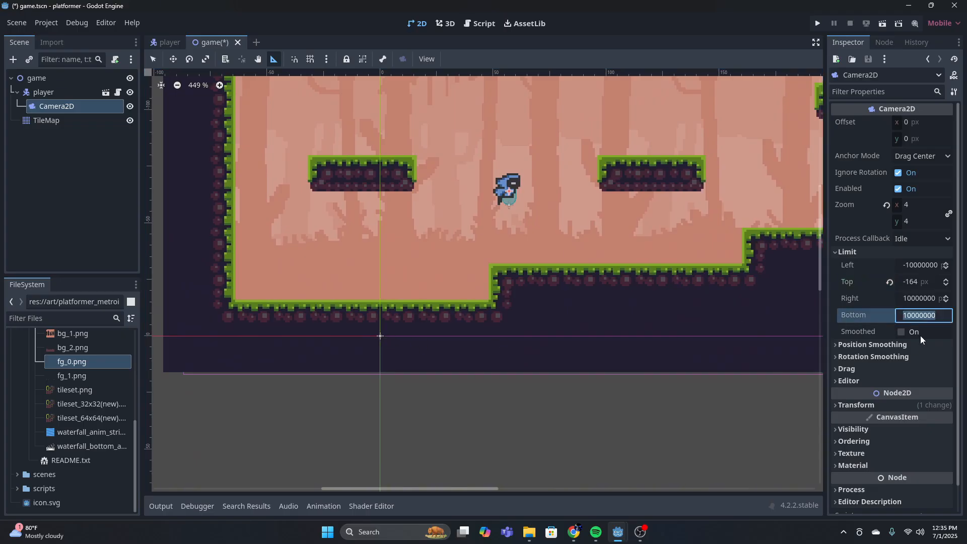
type("7")
key("Return")
Measure a point inside the level's outer left wall and set the camera's left limit to -84 px
scroll(529, 296, "down", 4)
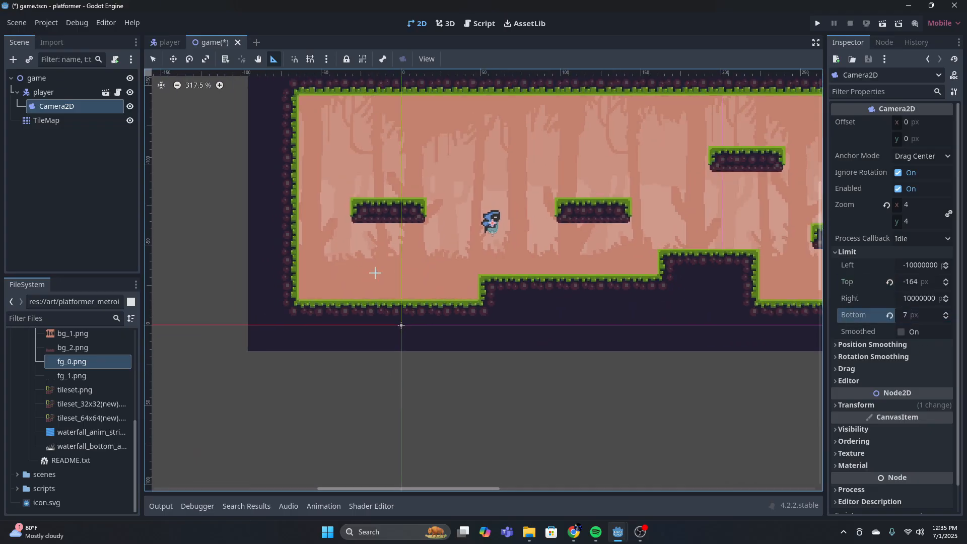
scroll(349, 272, "up", 4)
middle_click_drag(370, 272, 402, 310)
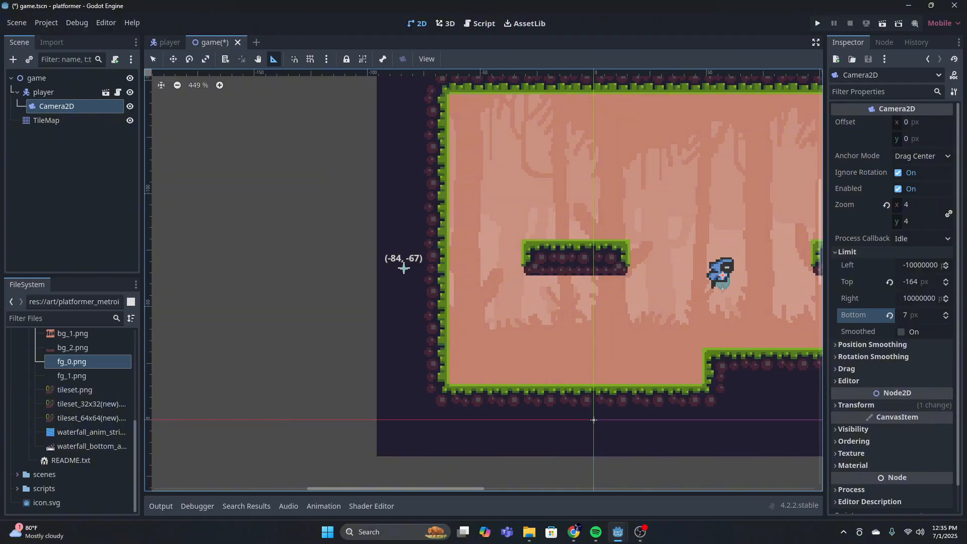
left_click(902, 265)
key("BackSpace")
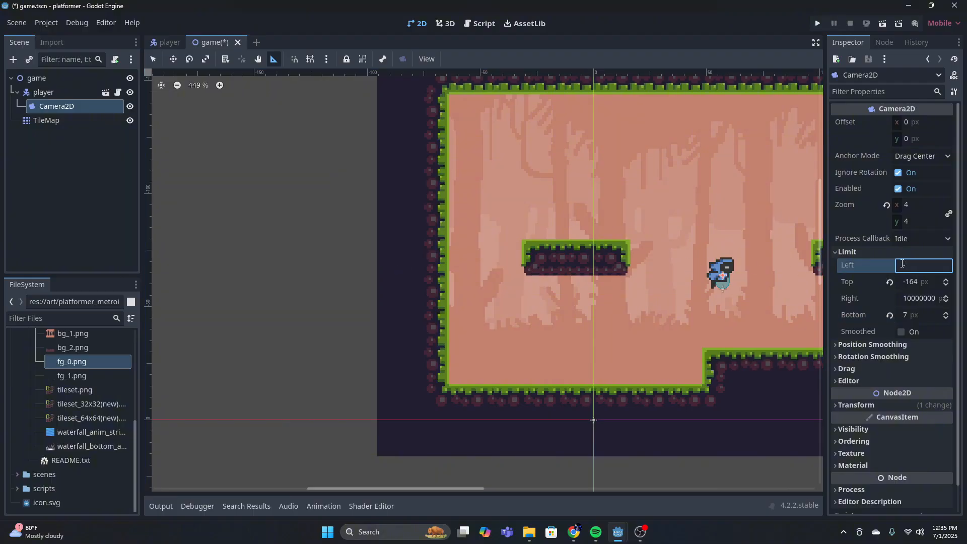
key("Return")
Measure a point inside the level's outer right wall and set the camera's bottom limit to 884 px
middle_click_drag(805, 281, 408, 234)
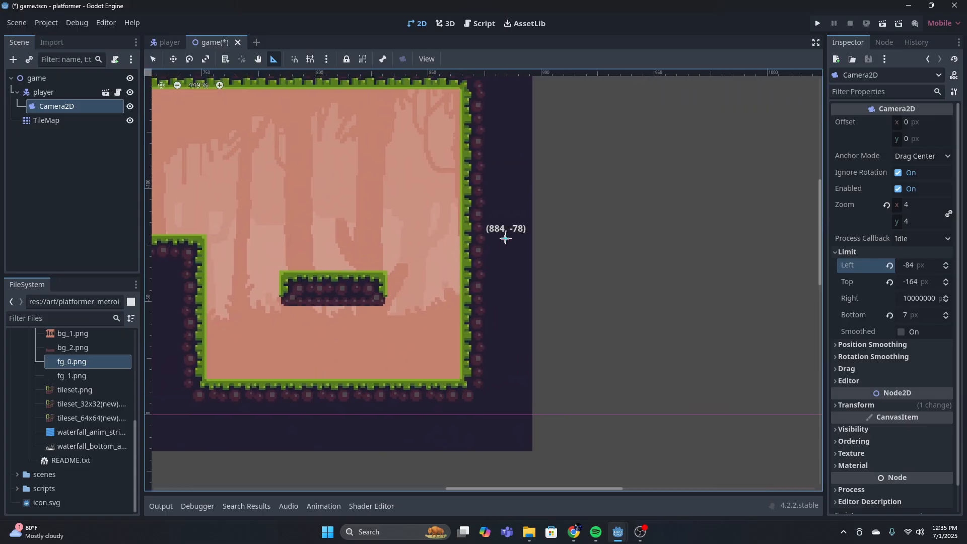
left_click(938, 314)
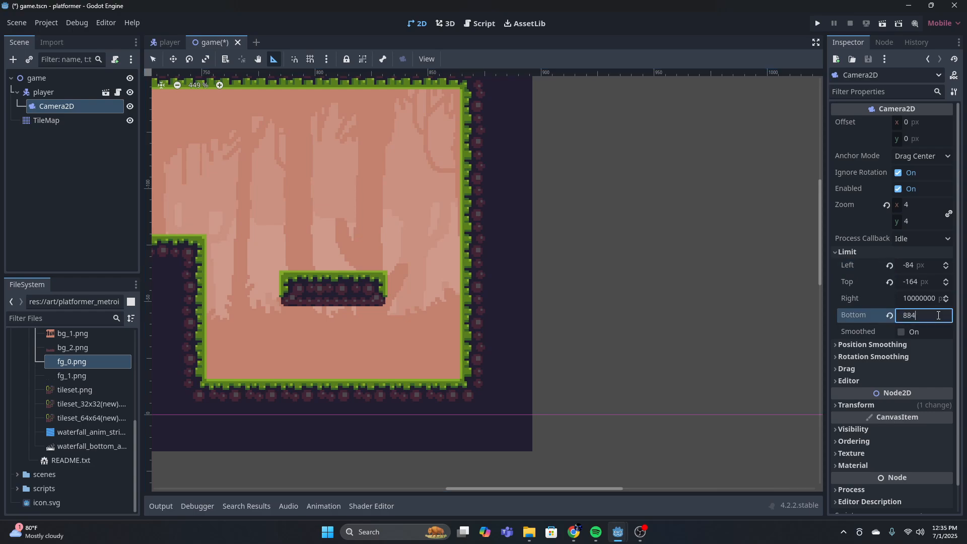
key("Return")
scroll(529, 290, "down", 5)
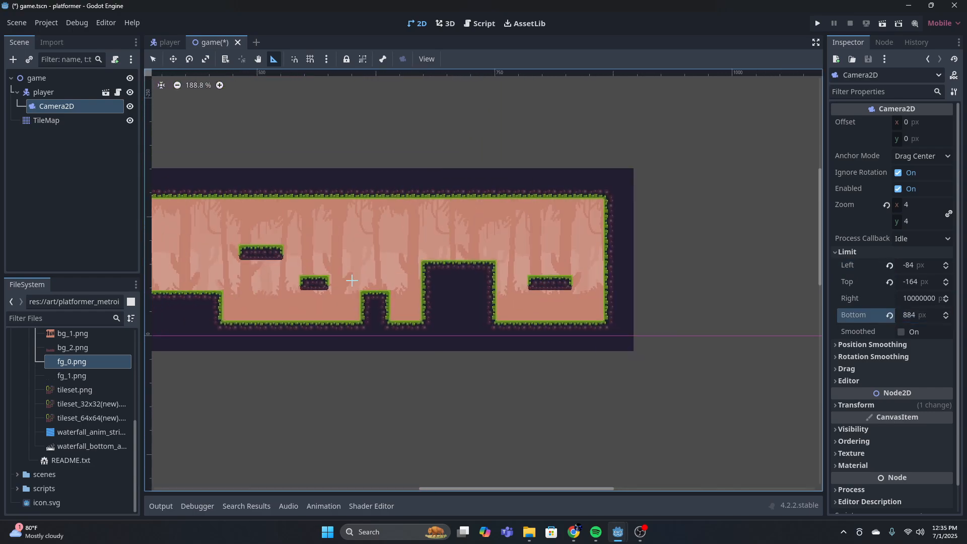
scroll(369, 288, "left", 5)
scroll(368, 288, "up", 3)
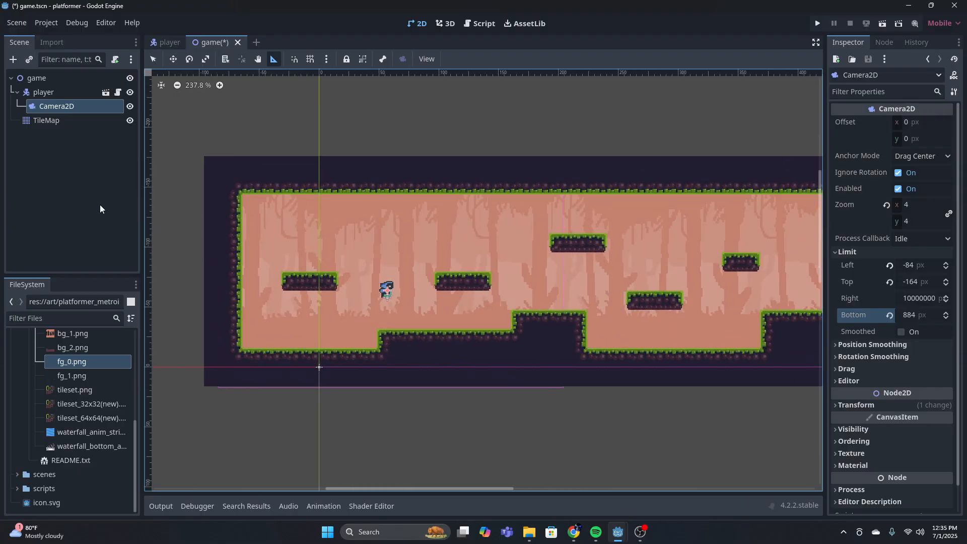
Leave ruler mode, run the game and jump the player rightward over the stepped ground to test the camera limits
left_click(56, 92)
left_click(56, 106)
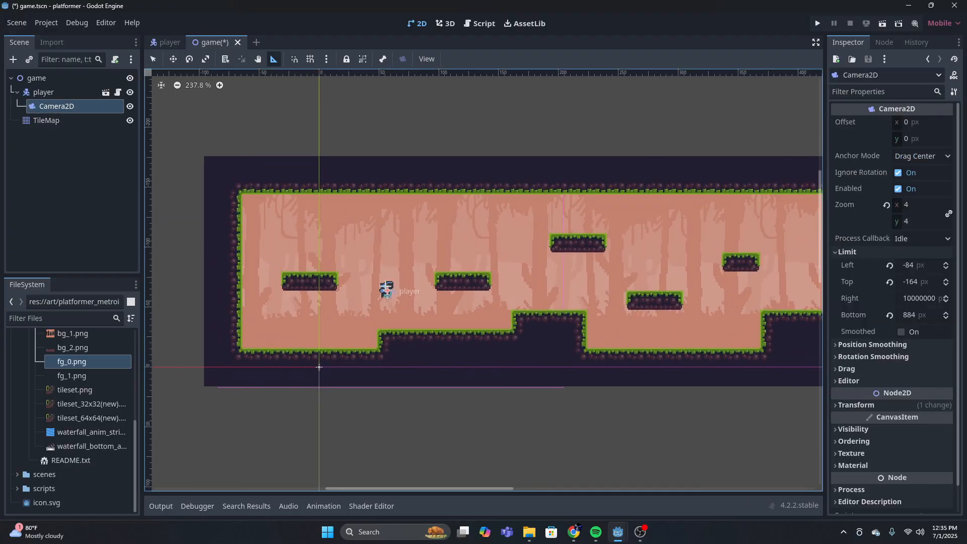
left_click(154, 58)
left_click(817, 22)
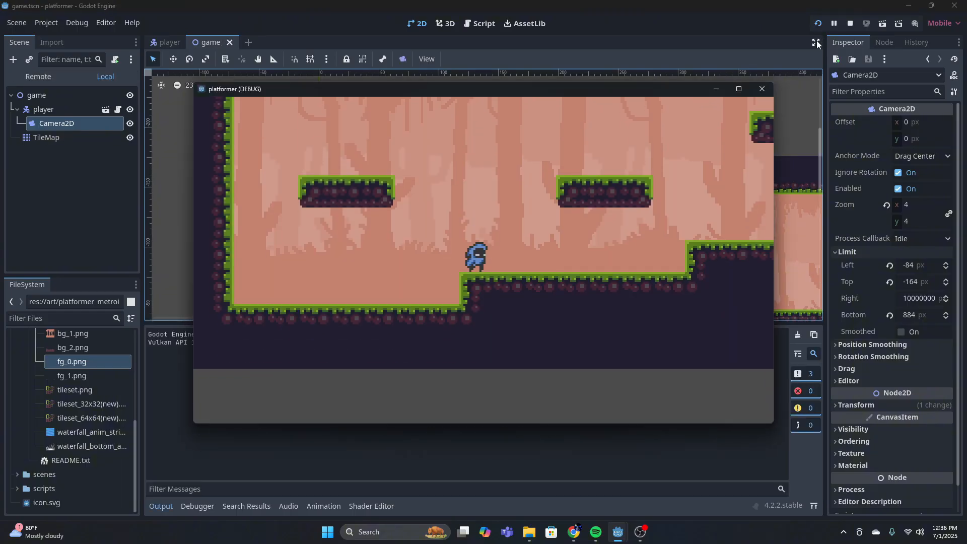
key("space")
key("Right")
key("space")
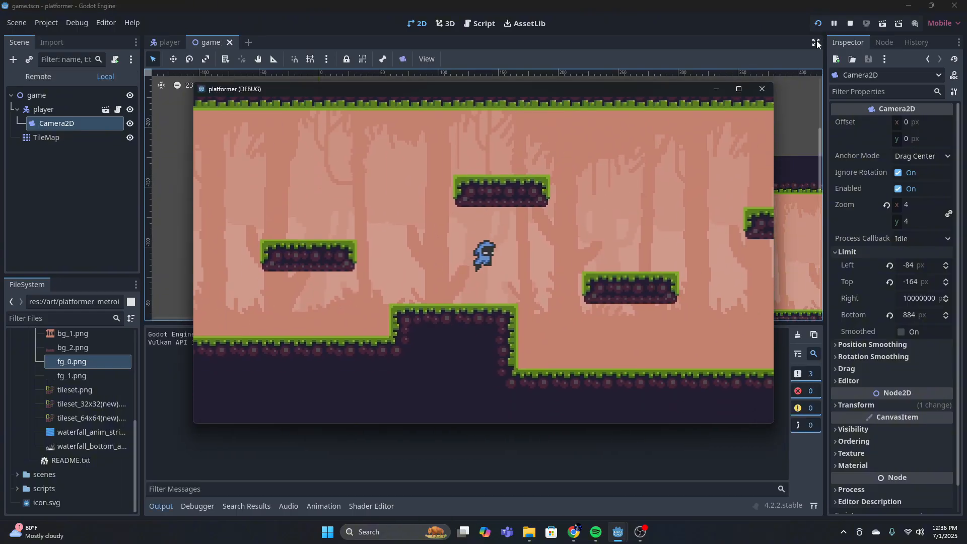
Playtest jumping back and forth around the first platforms to check the camera near the ceiling and left wall
key("Left")
key("space")
key("Left")
key("space")
key("Right")
key("space")
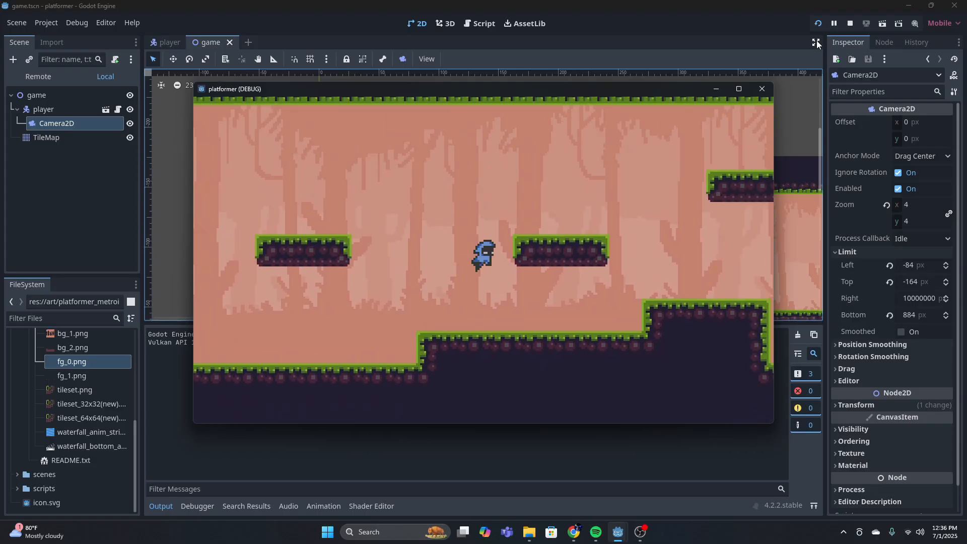
key("space")
key("Left")
key("space")
key("space")
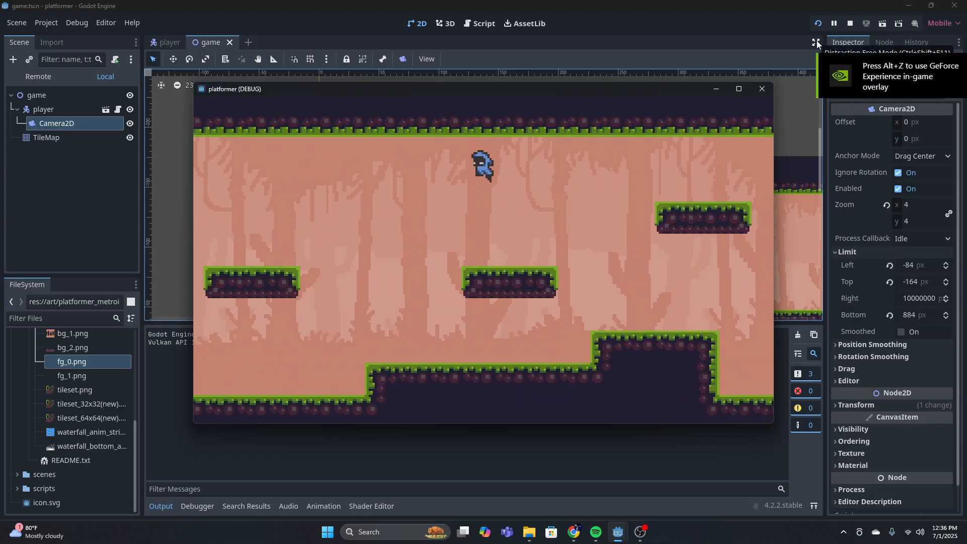
key("space")
key("Left")
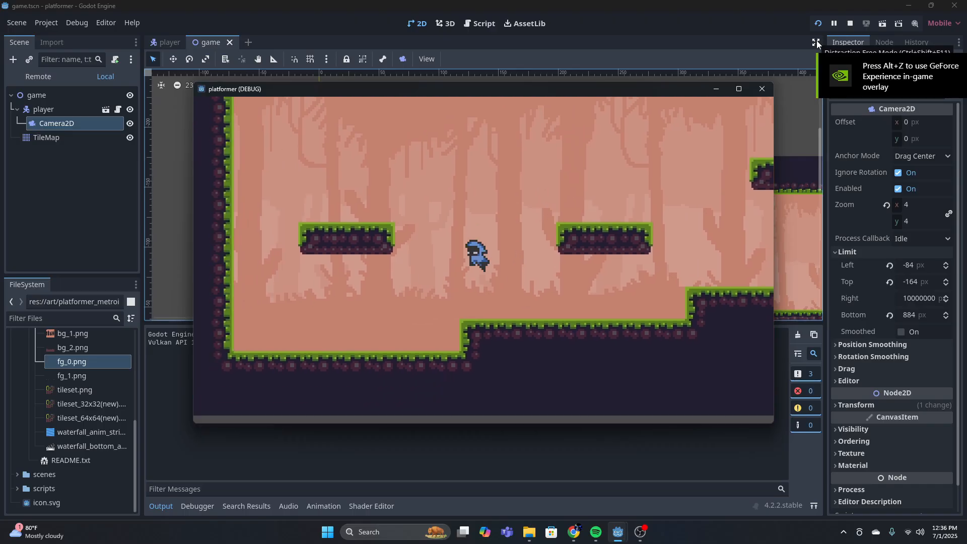
key("Left")
Playtest jumping rightward across the platforms and blocks until the player reaches the tall block
key("Right")
key("space")
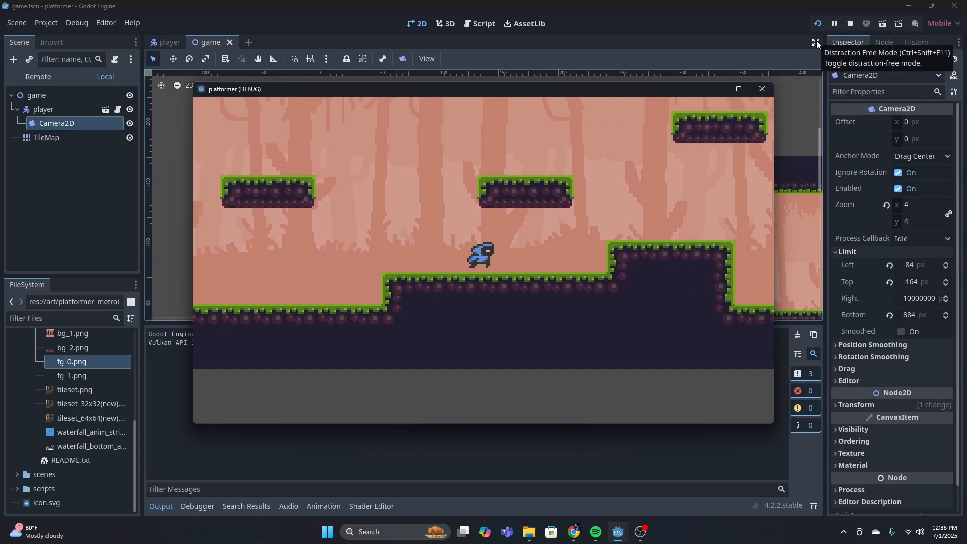
key("space")
key("space")
key("space")
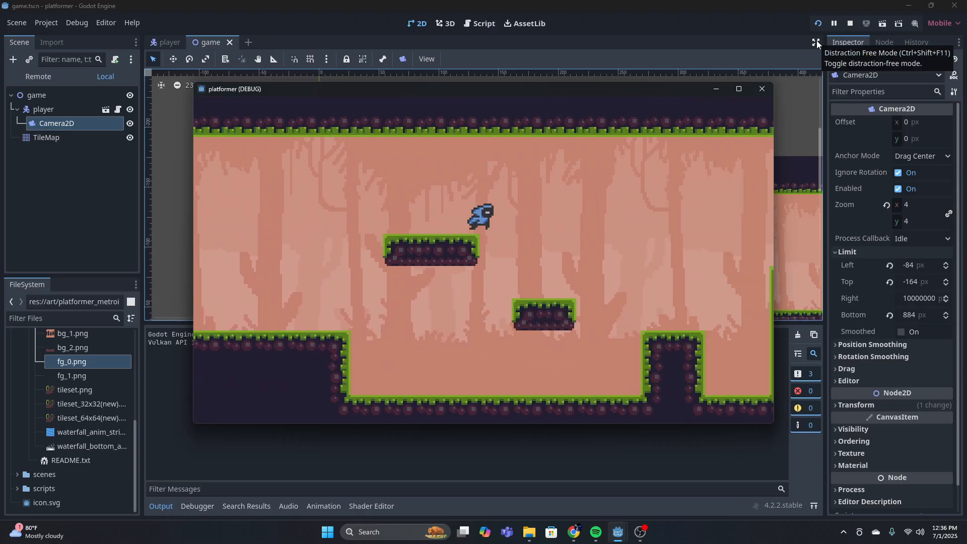
Jump over the tall block to the level's right wall, run back to the block and return to the editor
key("space")
key("Left")
key("Right")
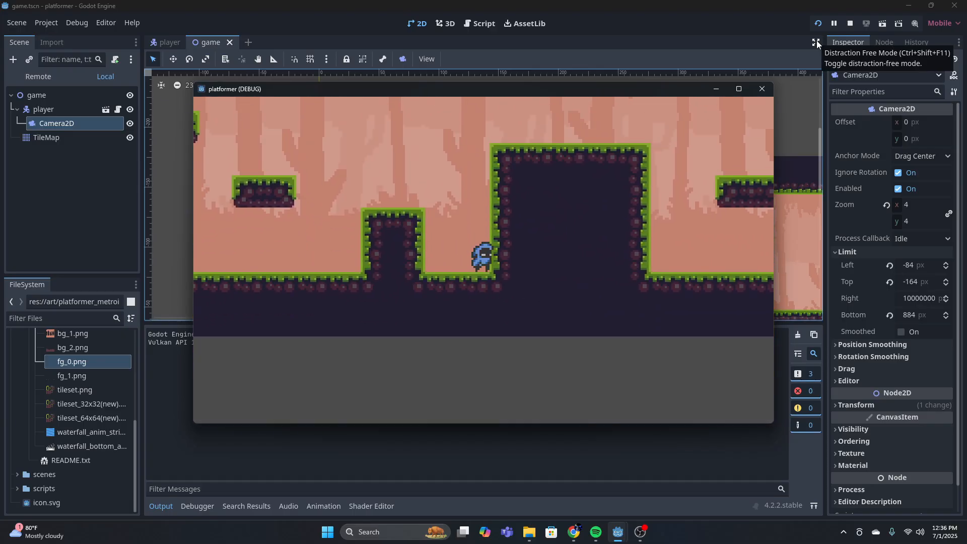
key("space")
key("Left")
key("Right")
key("space")
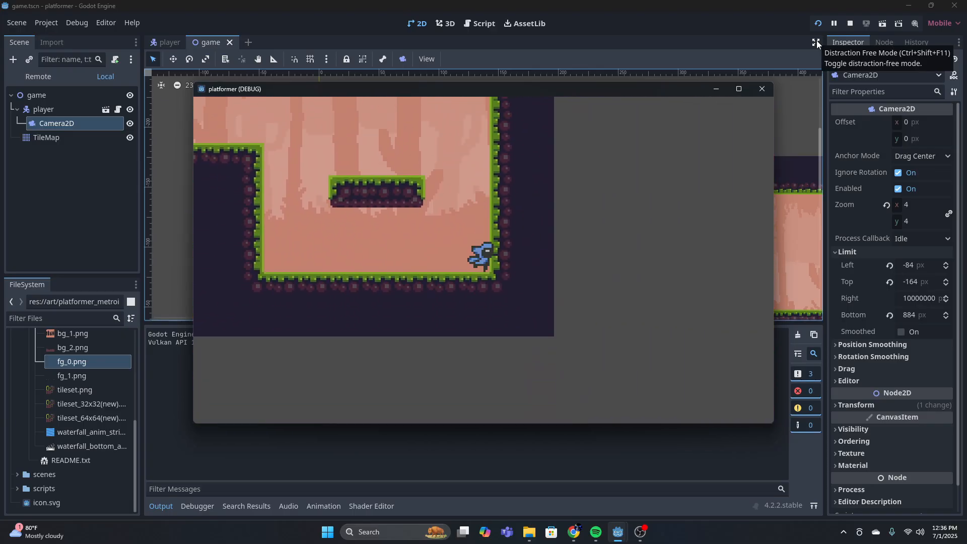
key("Left")
key("space")
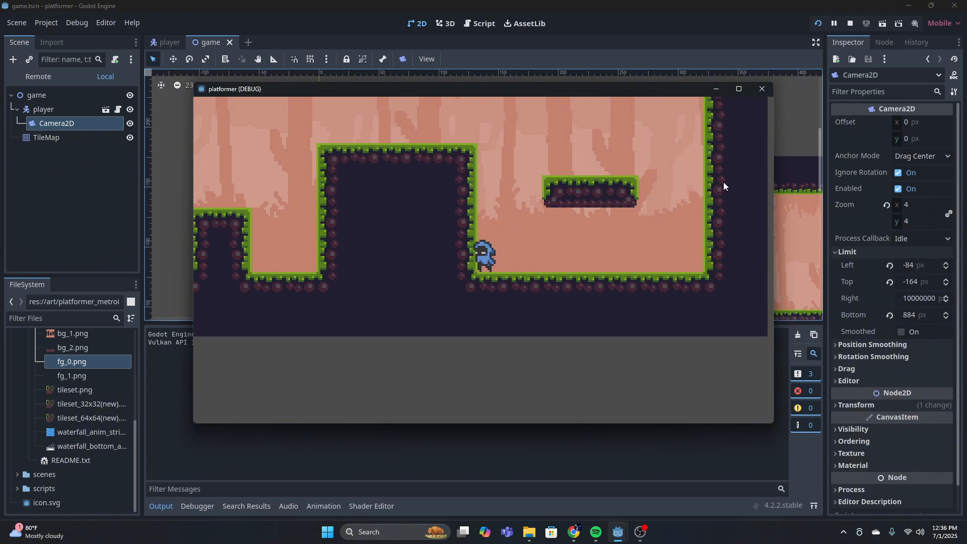
left_click(759, 91)
Set the Camera2D's bottom limit to 7 px
middle_click_drag(665, 246, 519, 192)
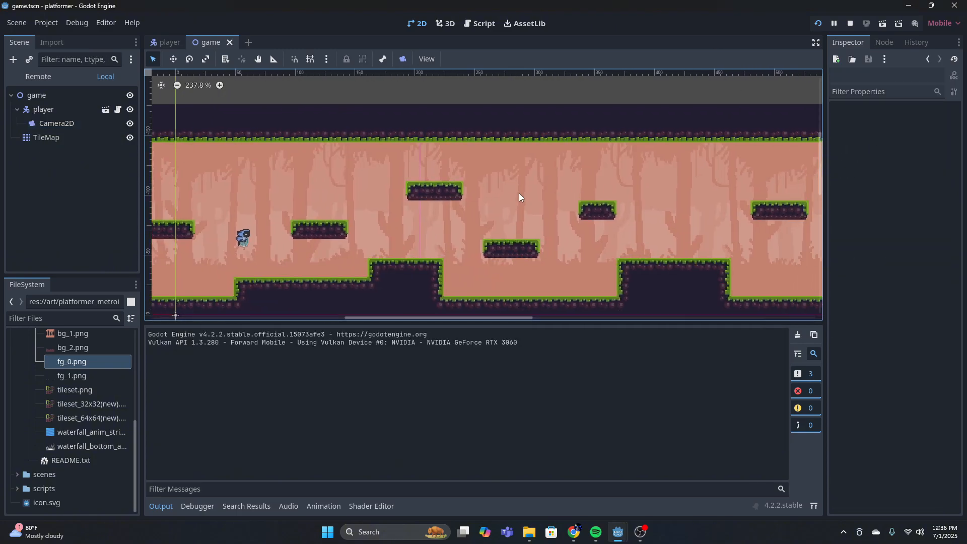
left_click(51, 124)
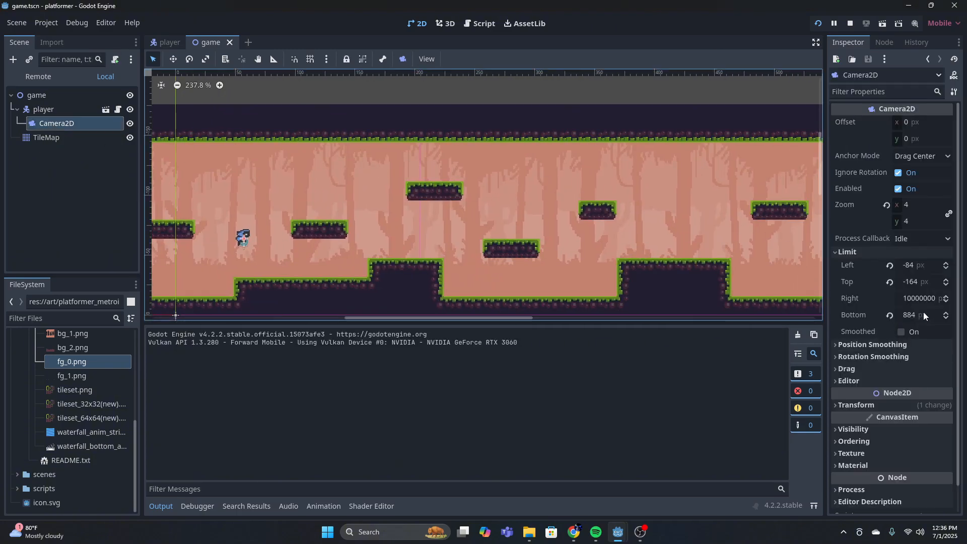
left_click(923, 313)
type("7")
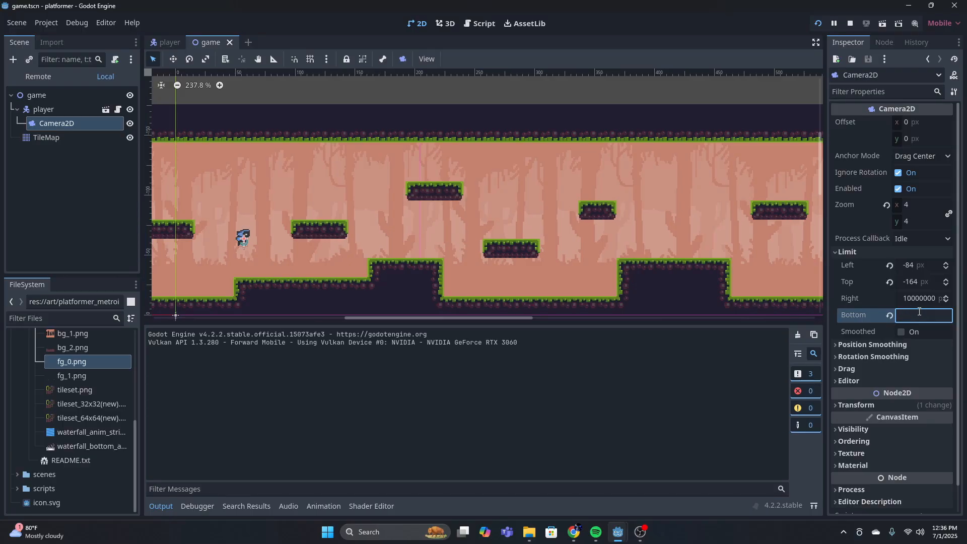
key("Return")
Set the camera's right limit to 884 px and rerun the game
left_click(921, 298)
key("BackSpace")
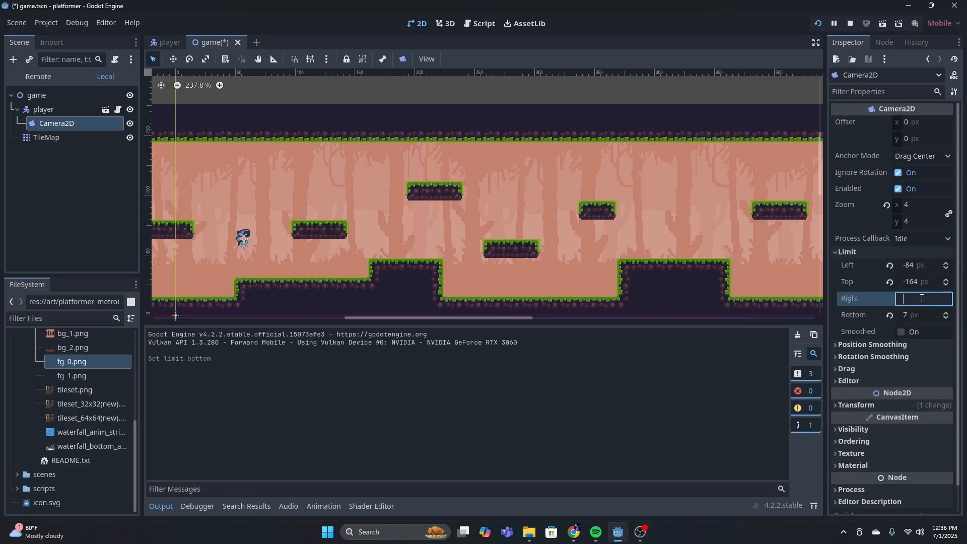
type("884")
key("Return")
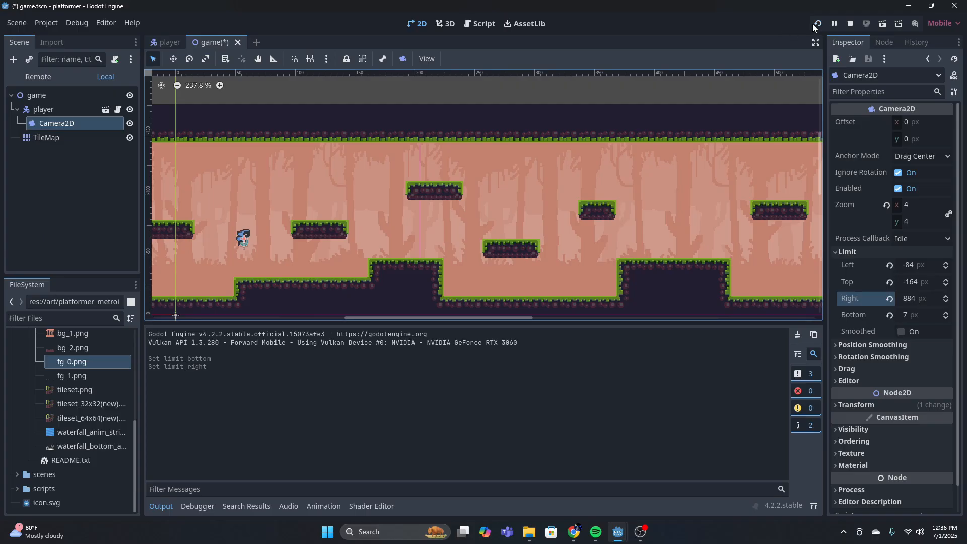
left_click(813, 25)
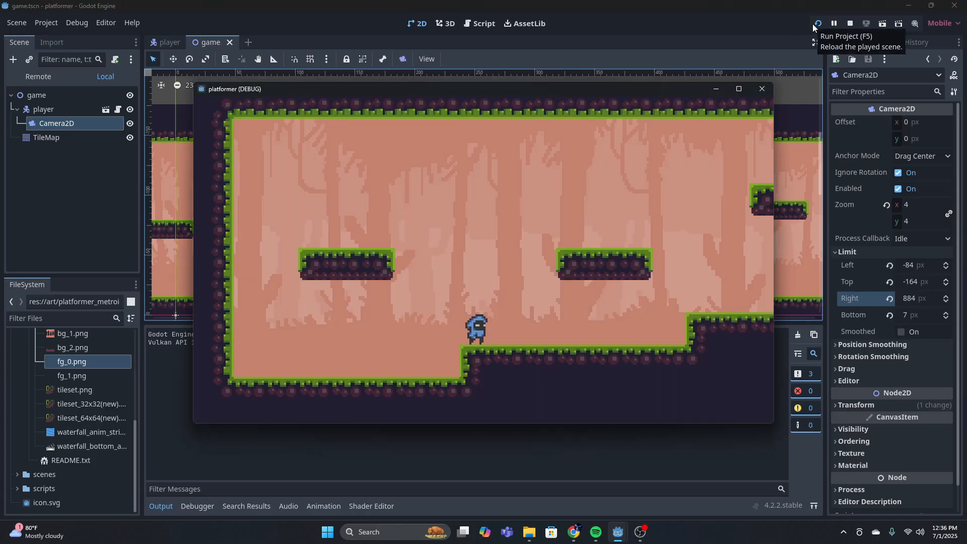
Playtest jumping rightward from the level's start over the platforms and the first raised block
key("Right")
key("space")
key("Left")
key("space")
key("space")
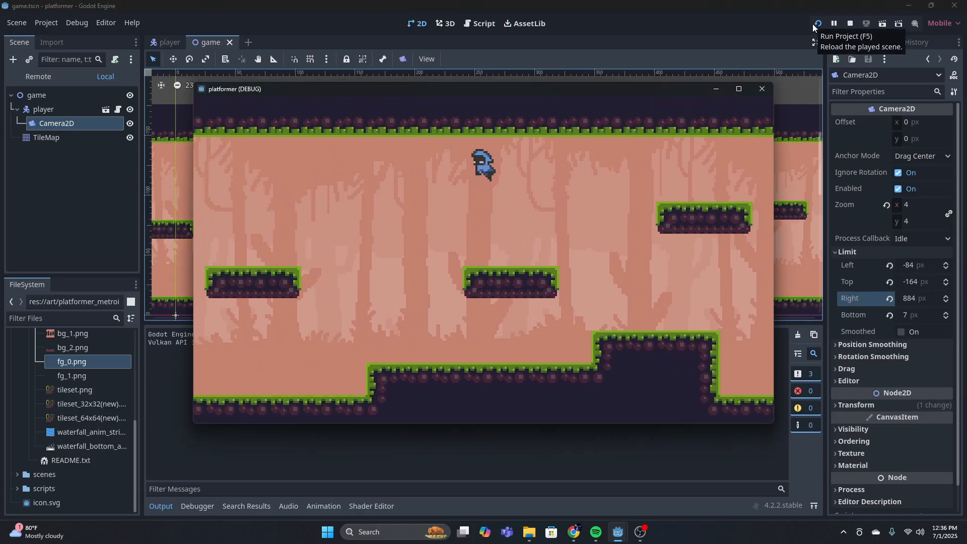
key("Right")
Playtest jumping over the narrow and tall blocks onto the last platform near the level's right wall
key("space")
key("space")
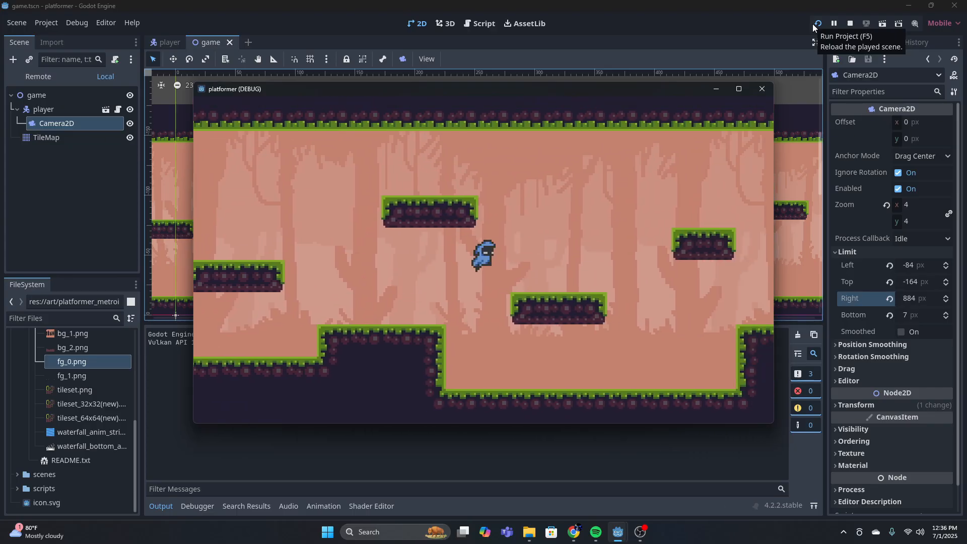
key("Right")
key("space")
key("space")
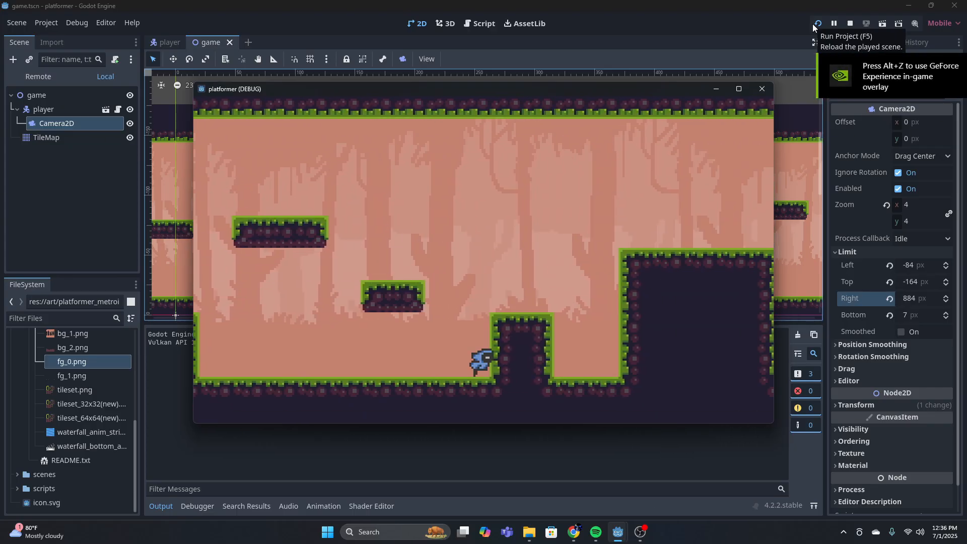
key("Right")
key("space")
Playtest jumping back leftward across the level to its left end and close the running game
key("space")
key("space")
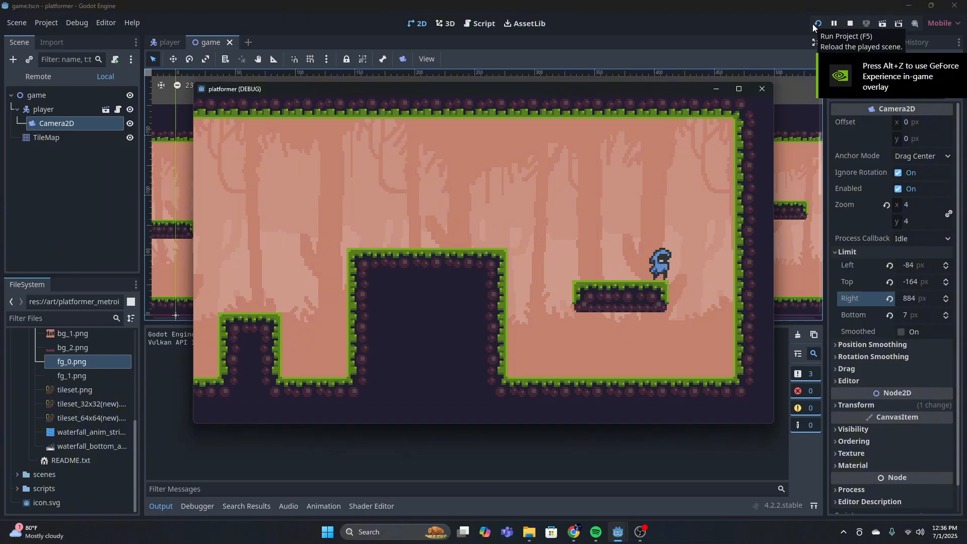
key("Left")
key("space")
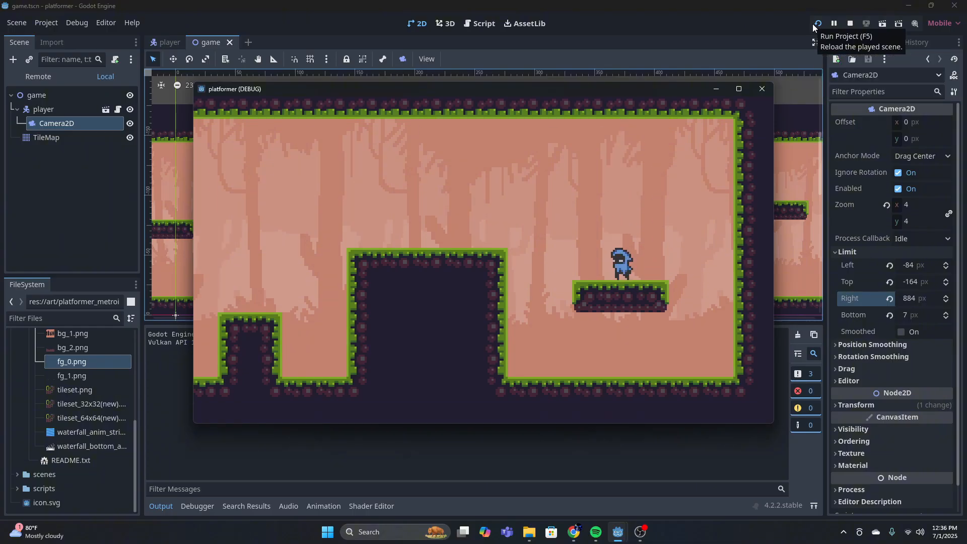
key("space")
key("Left")
key("space")
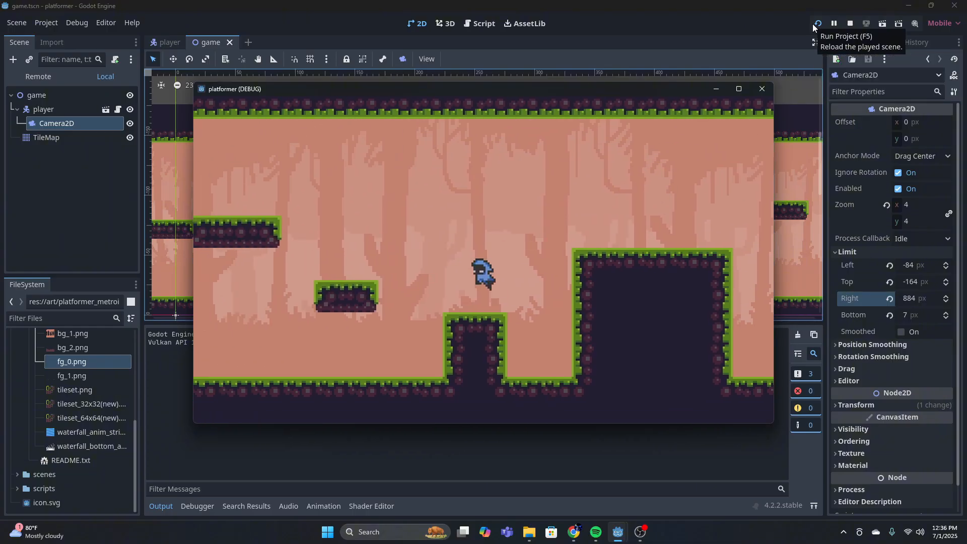
key("space")
key("space")
key("space")
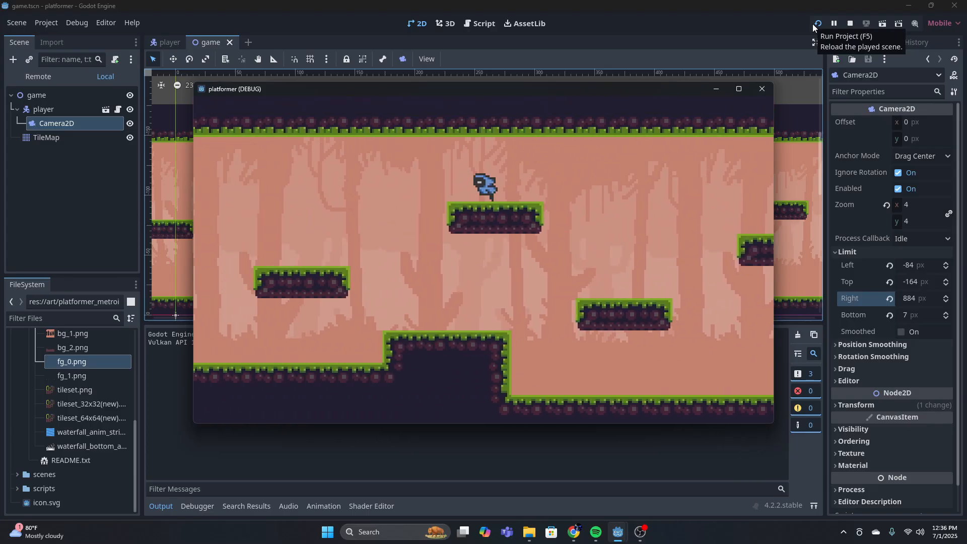
key("Right")
key("space")
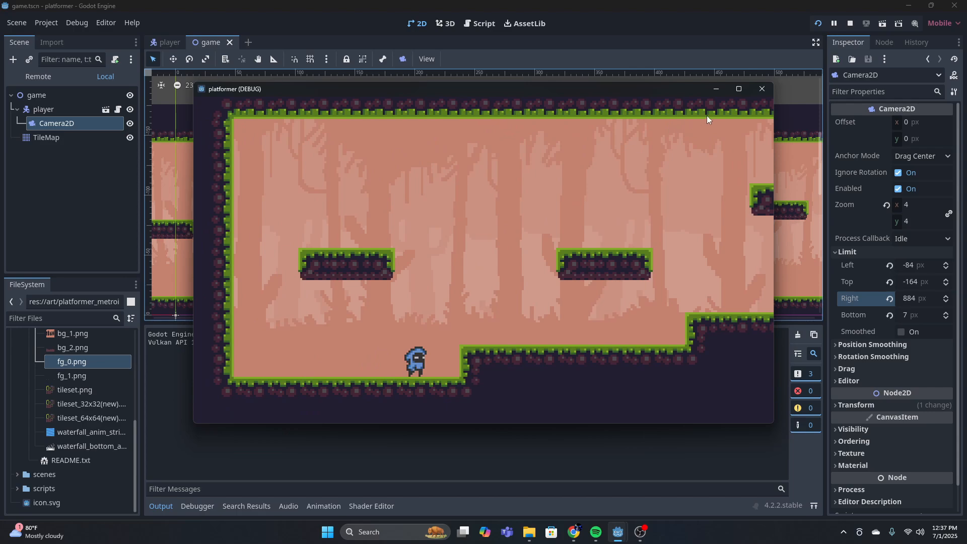
left_click(761, 89)
Open the TileMap's tile set for editing and expand the miscellaneous sprites folder in the project's art files
middle_click_drag(447, 248, 434, 233)
scroll(464, 236, "down", 8)
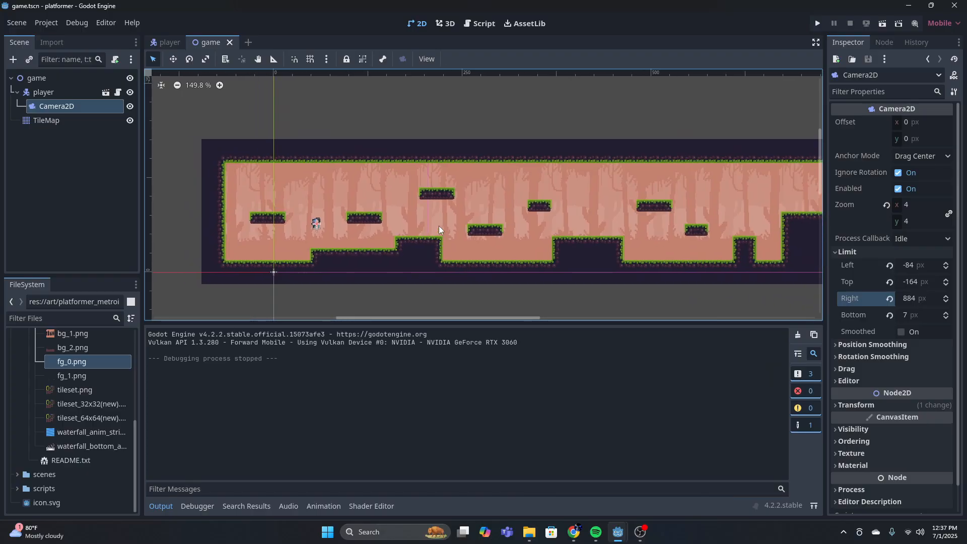
middle_click_drag(524, 219, 460, 235)
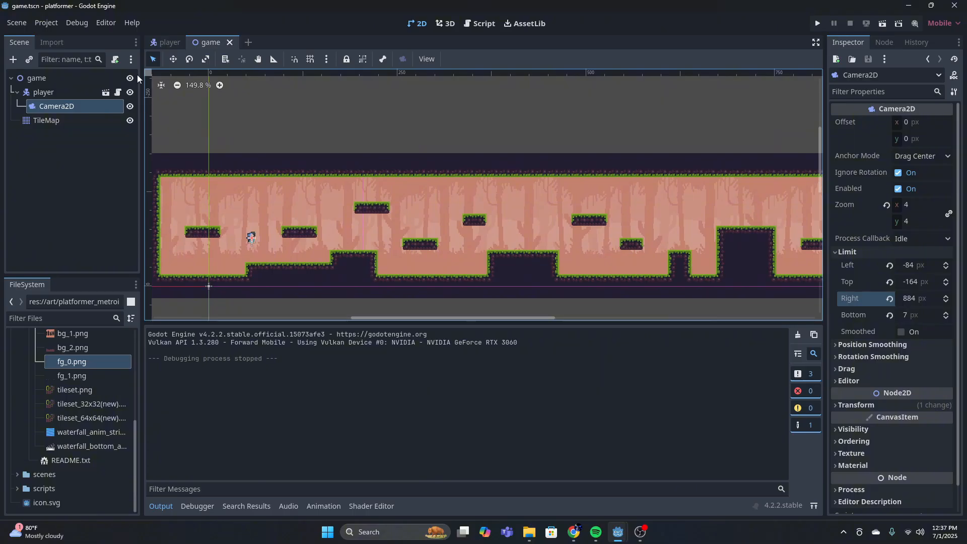
left_click(53, 119)
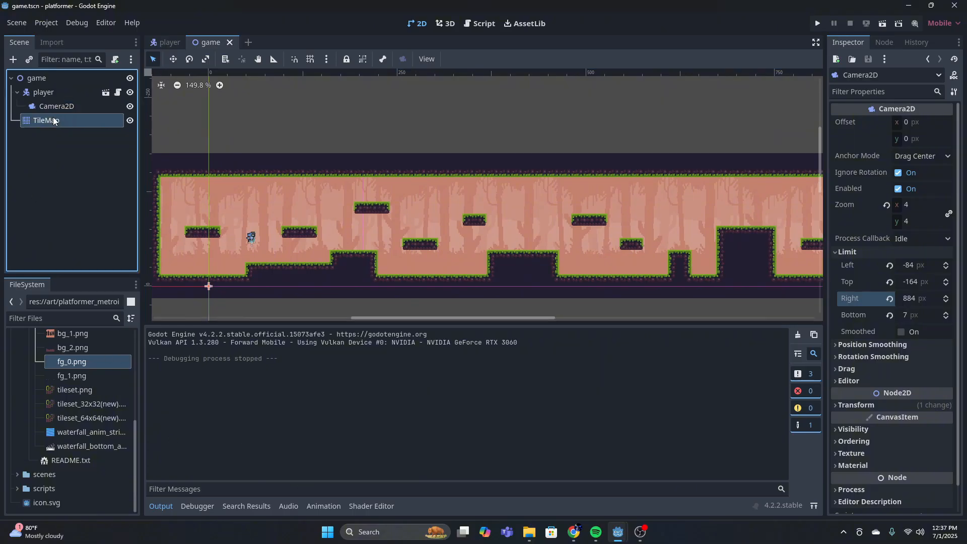
left_click(412, 505)
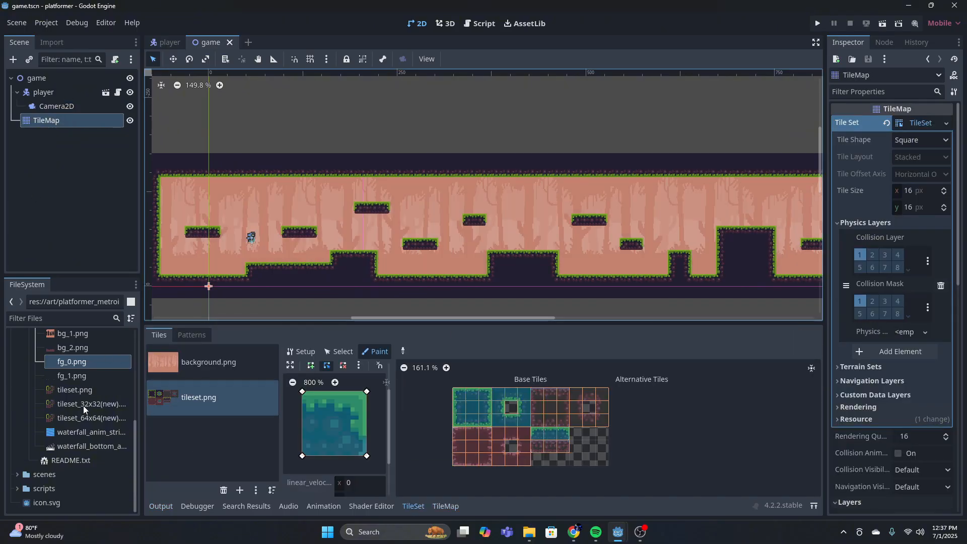
scroll(69, 375, "up", 3)
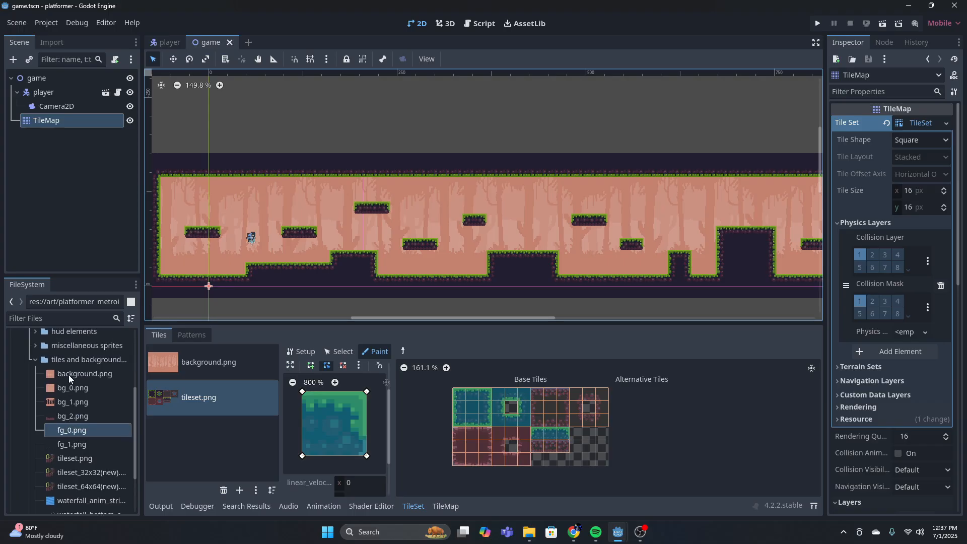
left_click(34, 360)
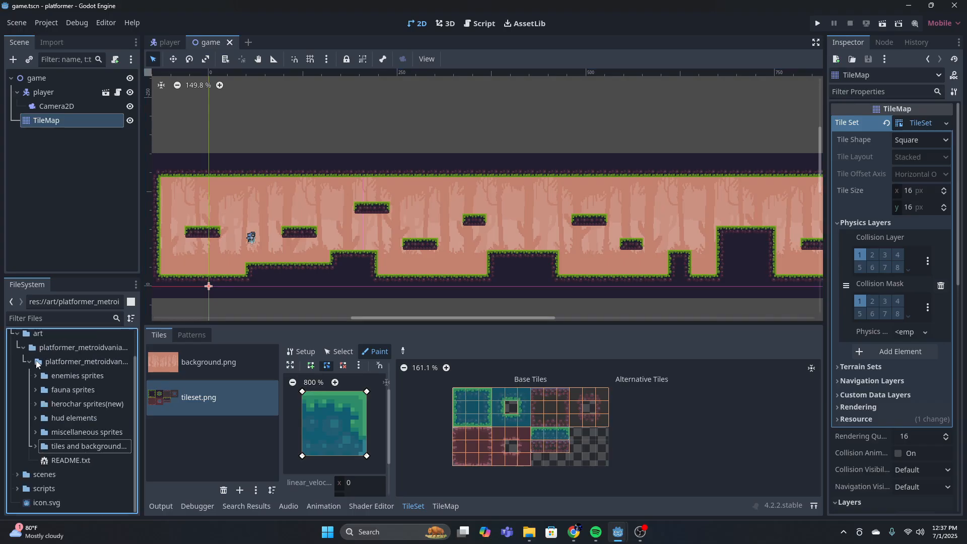
left_click(35, 432)
scroll(64, 421, "down", 8)
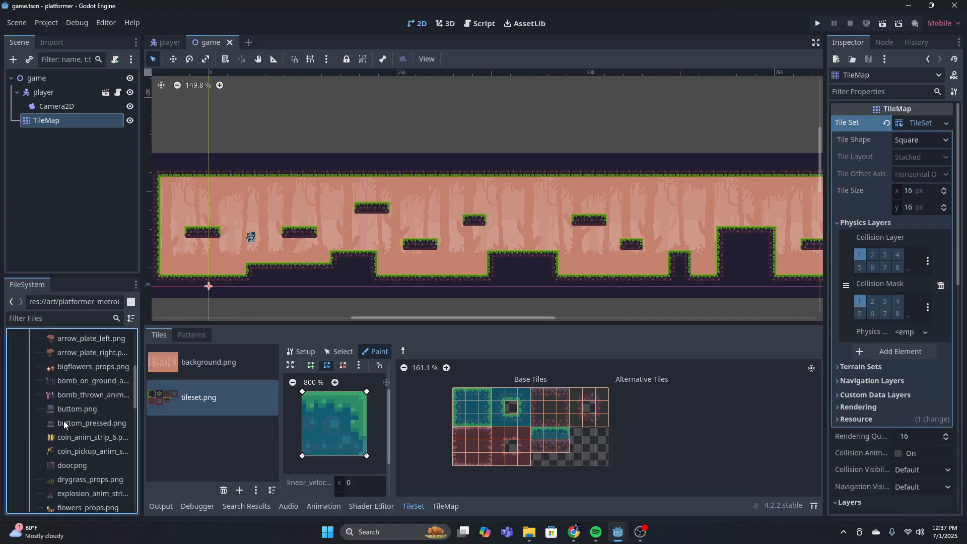
Add spikes.png to the tile set as a new atlas with automatically created tiles
scroll(93, 419, "up", 4)
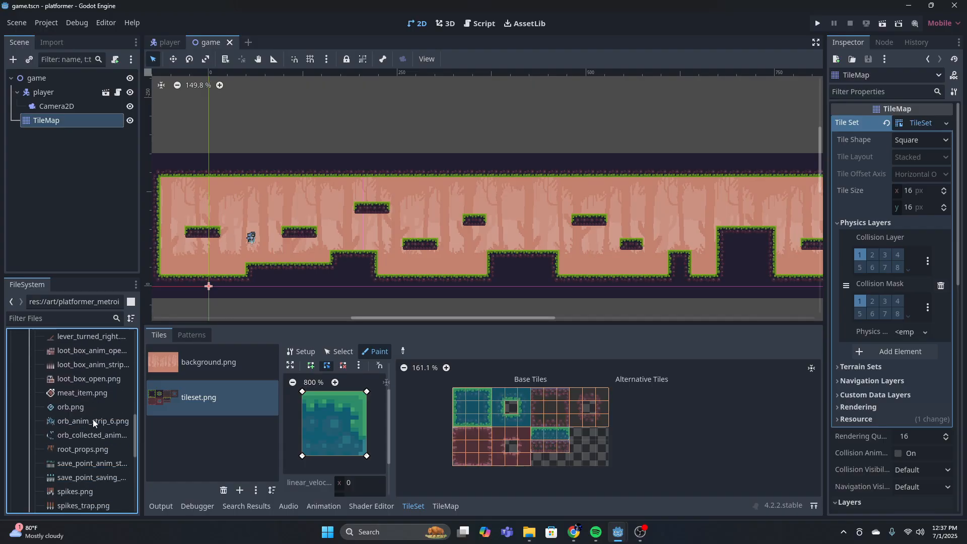
scroll(90, 421, "up", 5)
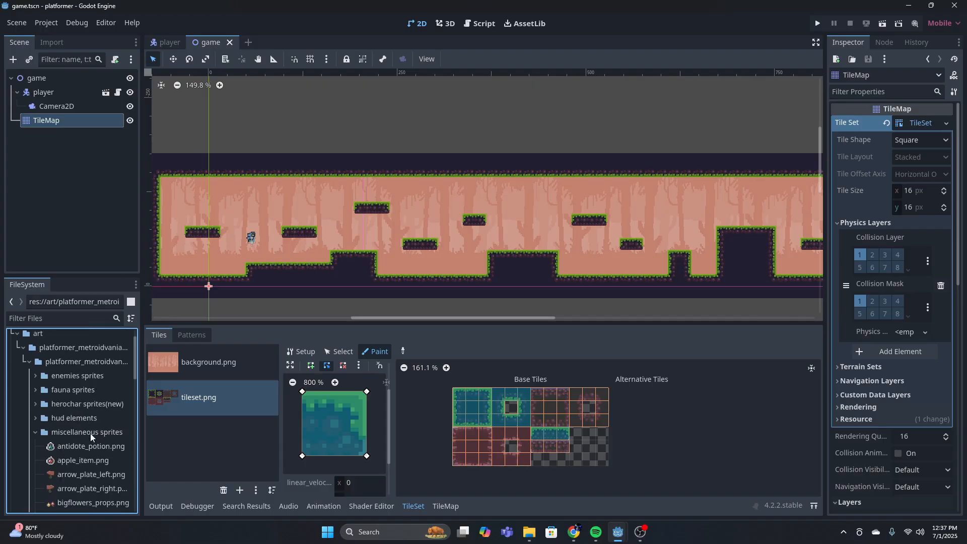
scroll(89, 433, "down", 8)
scroll(98, 433, "down", 3)
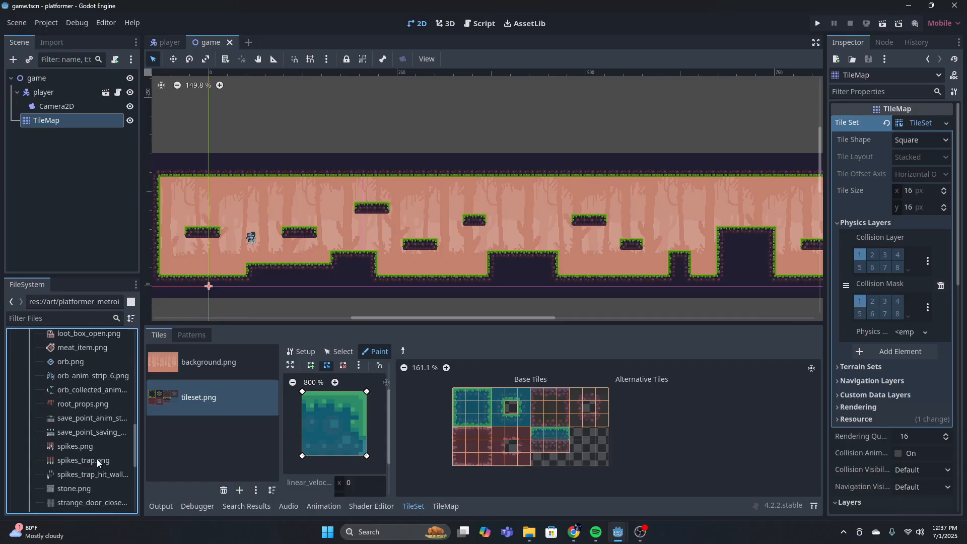
left_click(71, 445)
left_click_drag(63, 449, 184, 438)
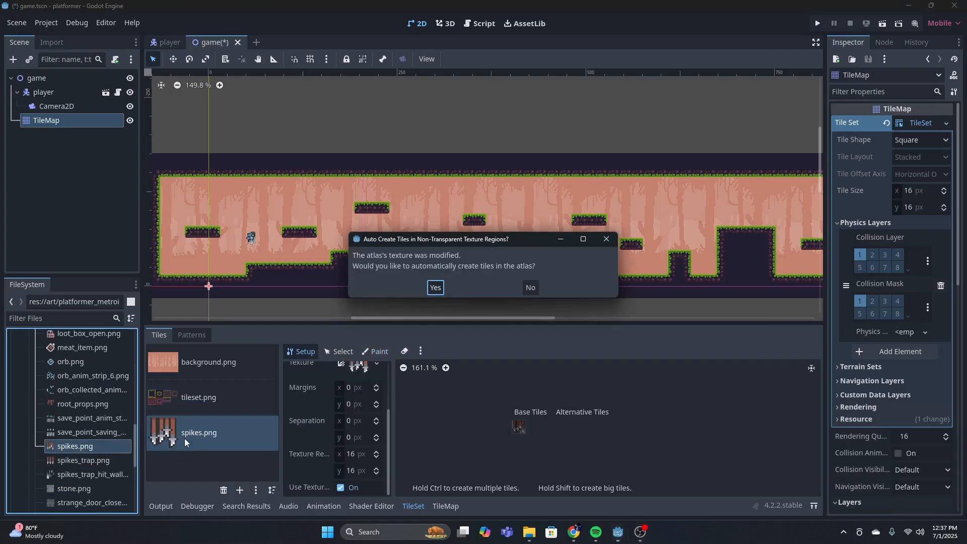
left_click(434, 289)
scroll(557, 423, "up", 5)
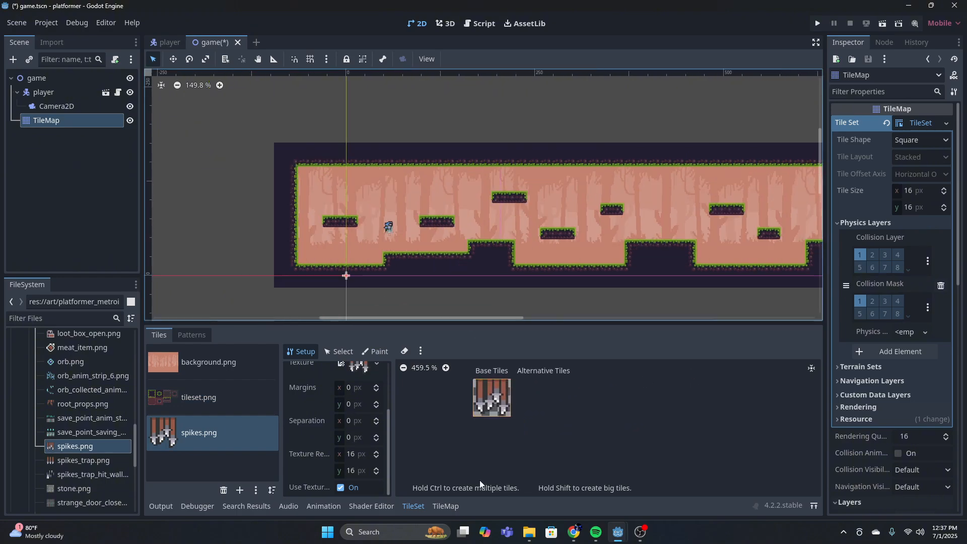
Paint a continuous row of spikes on the foreground layer along the floor of the first pit
left_click(445, 506)
scroll(373, 249, "up", 3)
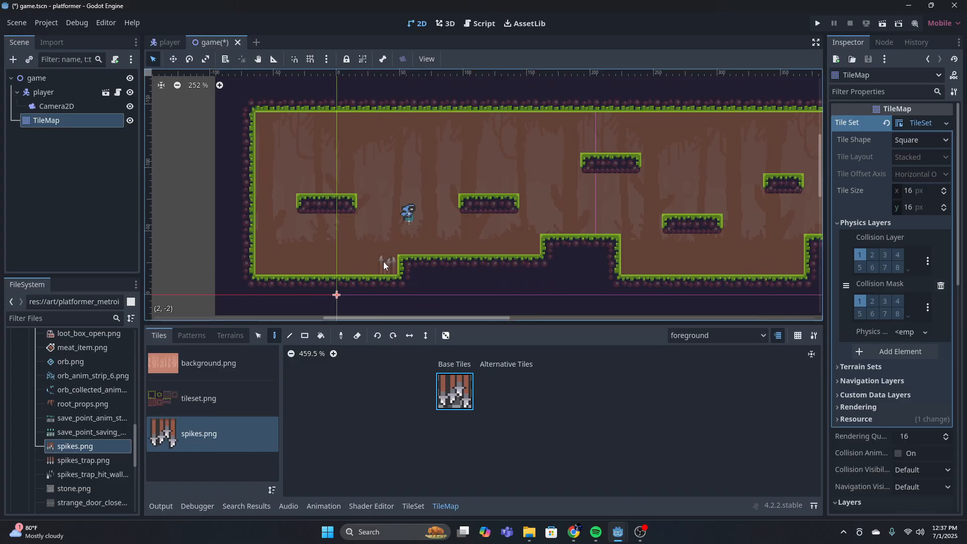
scroll(619, 255, "up", 1)
middle_click_drag(665, 267, 446, 271)
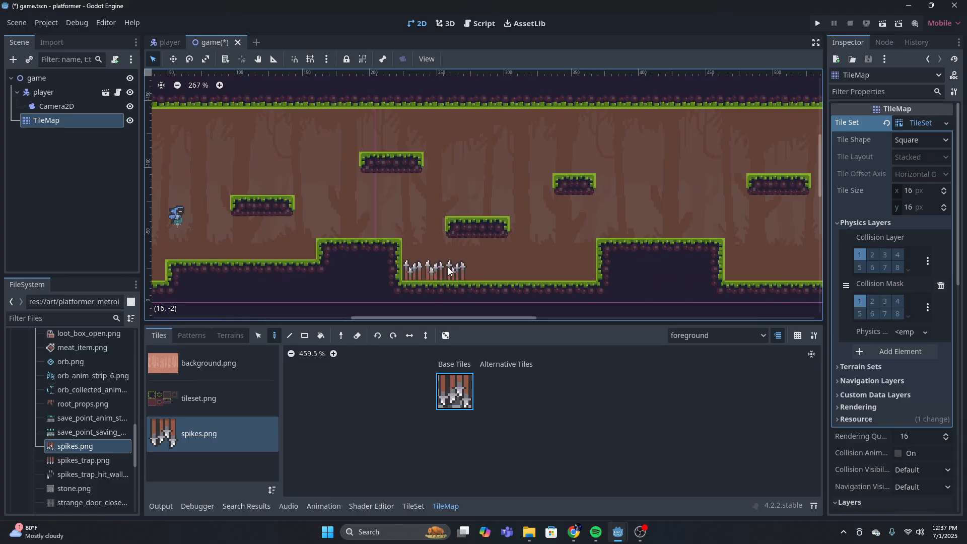
scroll(567, 257, "down", 5)
scroll(454, 276, "up", 3)
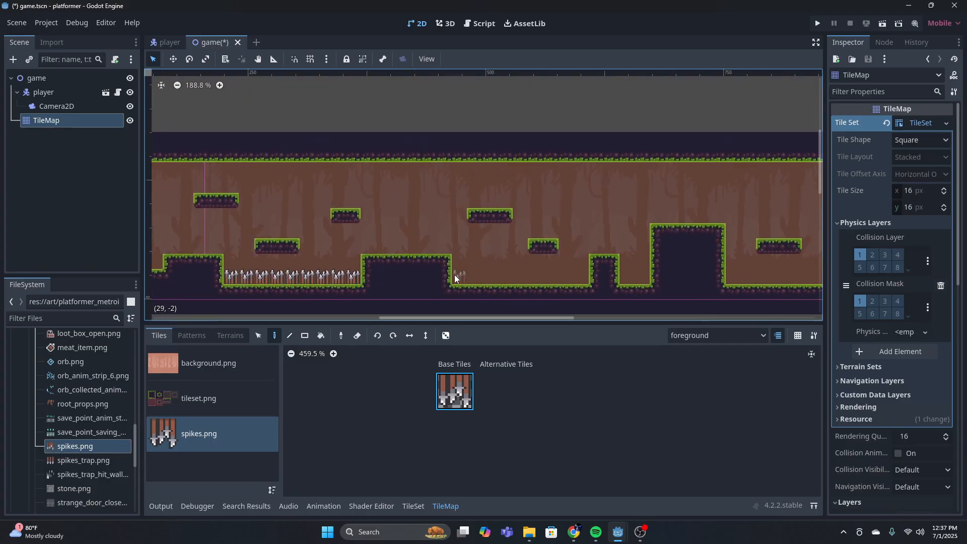
Paint spikes at both ends of the second pit and the last floor section, and fill the narrow pit between the blocks
scroll(607, 273, "down", 1)
scroll(624, 275, "right", 3)
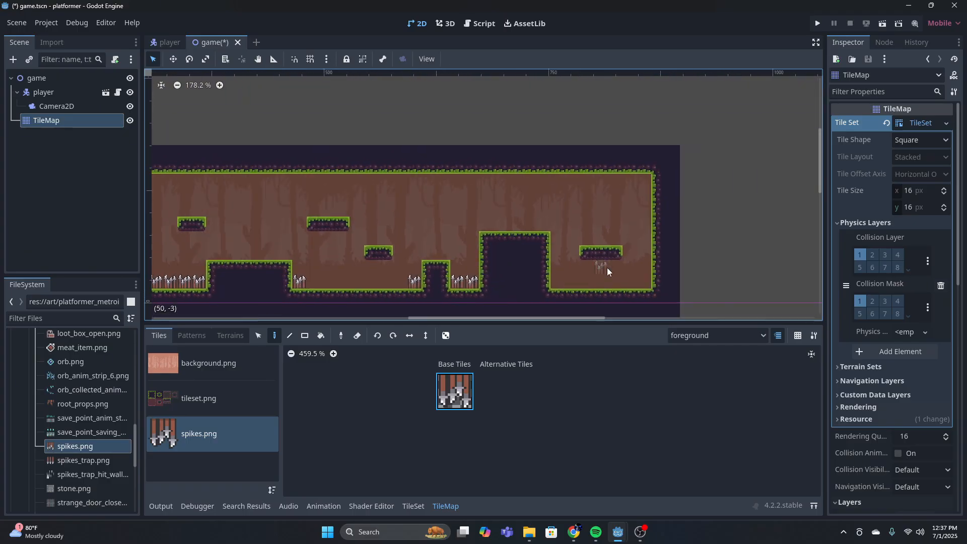
scroll(390, 285, "down", 12)
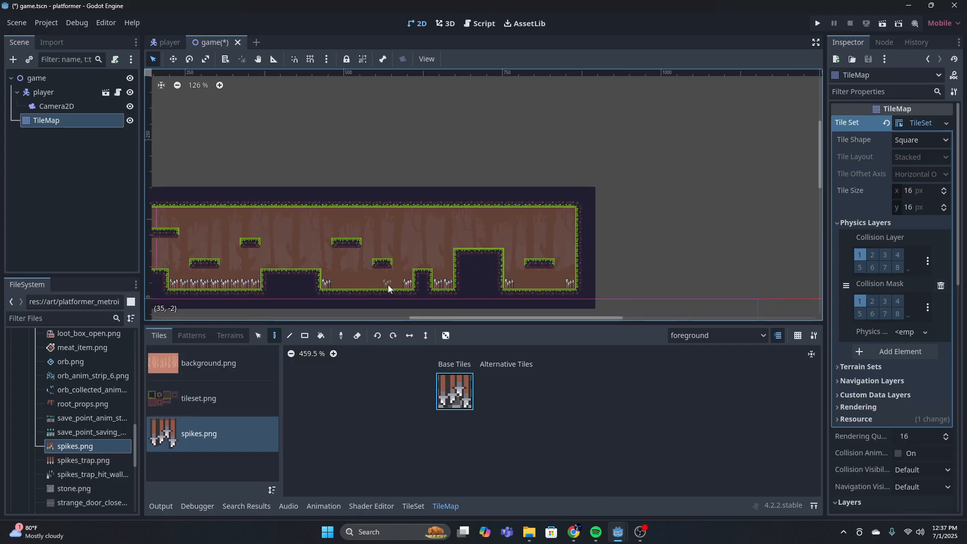
middle_click_drag(478, 284, 616, 285)
scroll(380, 269, "up", 15)
scroll(394, 261, "up", 1)
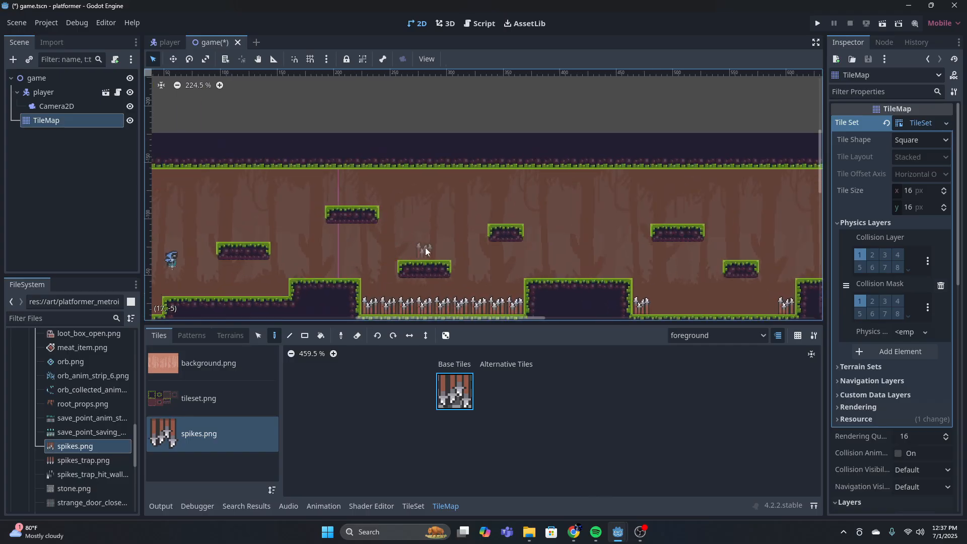
Place one spike tile on the highest platform and another on the right end of the second raised block
middle_click_drag(284, 260, 496, 227)
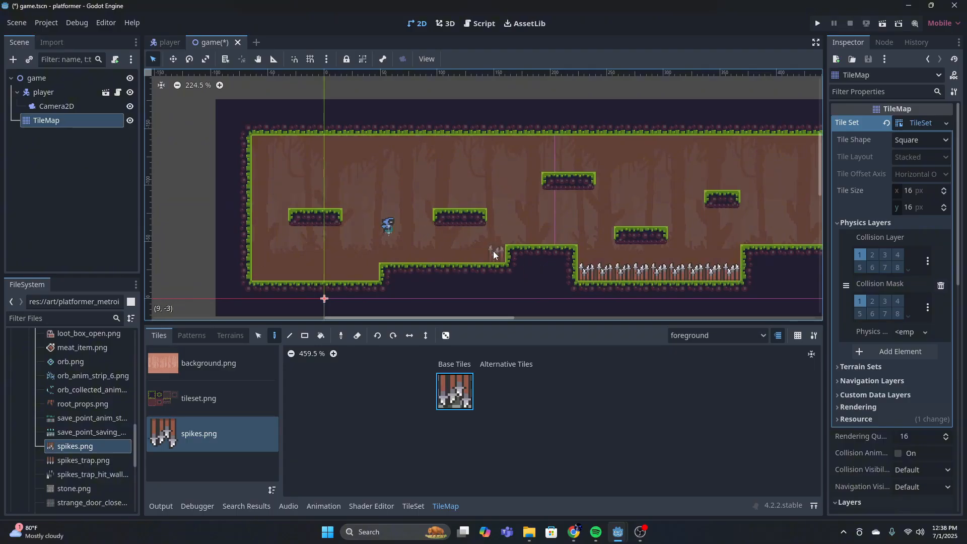
left_click(573, 169)
scroll(553, 209, "down", 5)
middle_click_drag(763, 185, 468, 216)
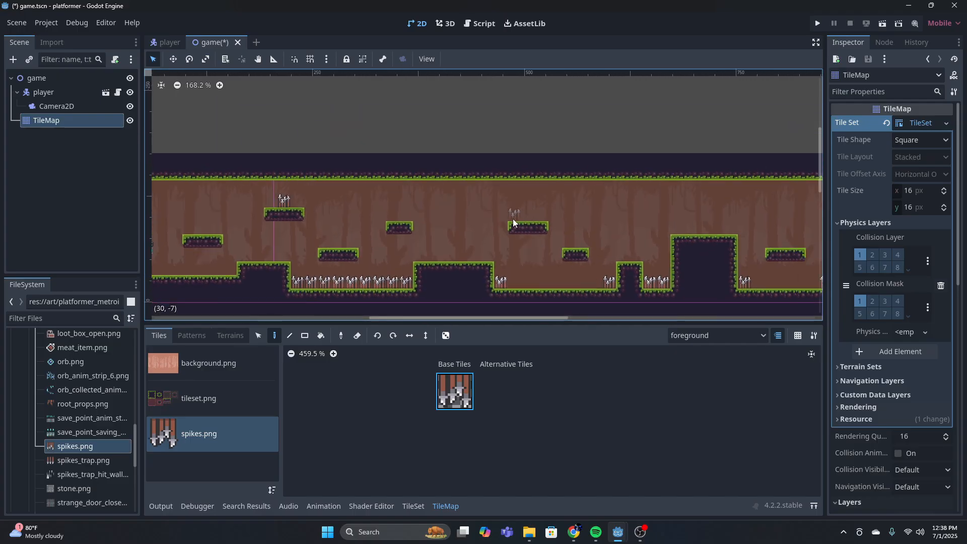
scroll(514, 222, "up", 4)
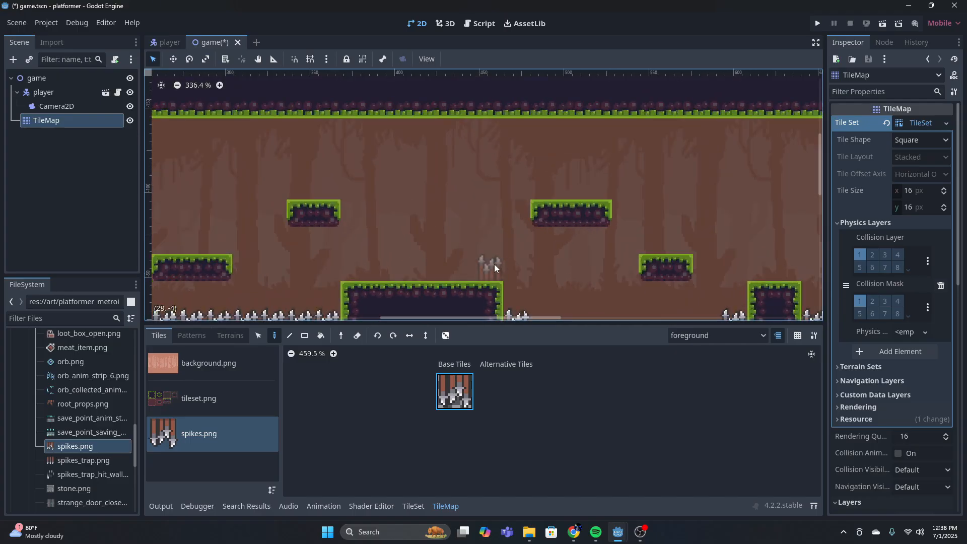
left_click(494, 264)
scroll(443, 254, "down", 3)
scroll(464, 256, "down", 2)
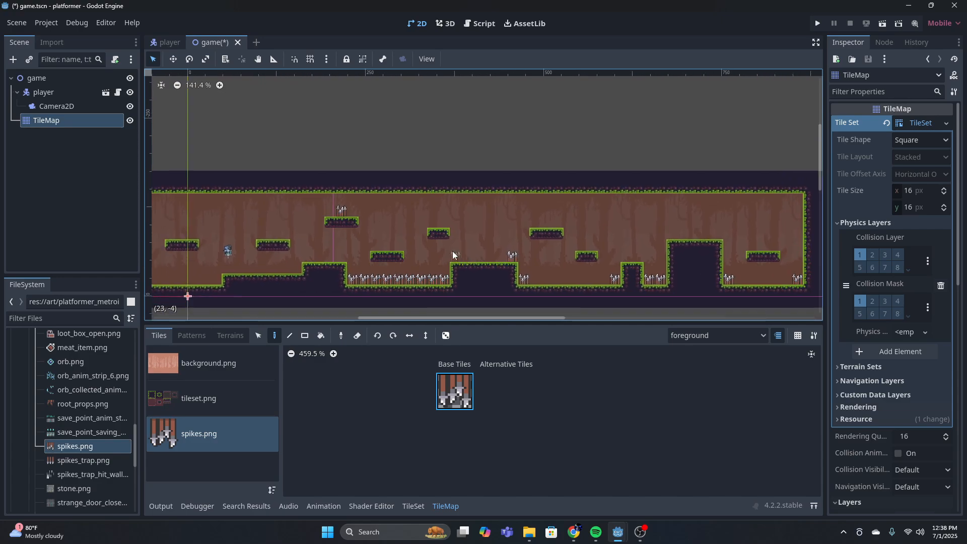
middle_click_drag(358, 257, 447, 250)
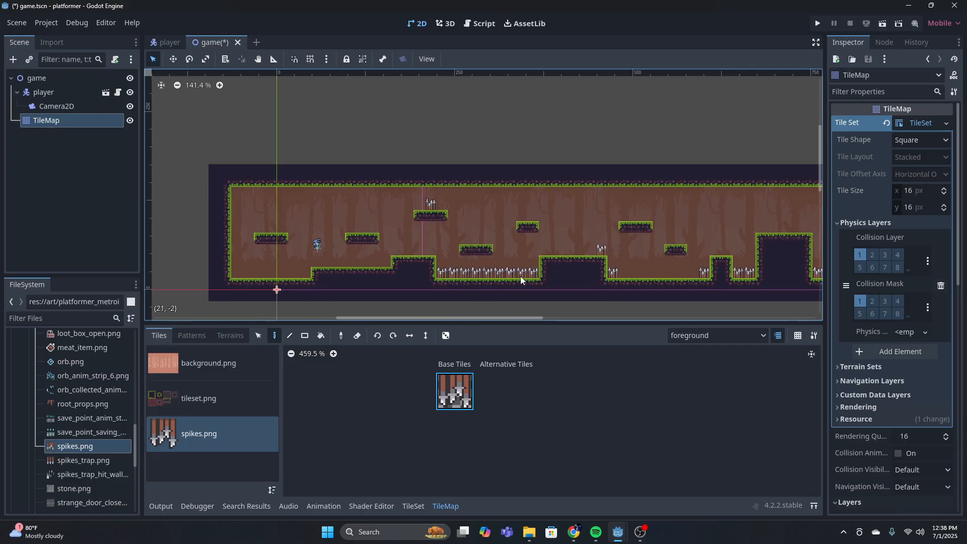
Save the game scene and open a new empty scene
left_click(413, 506)
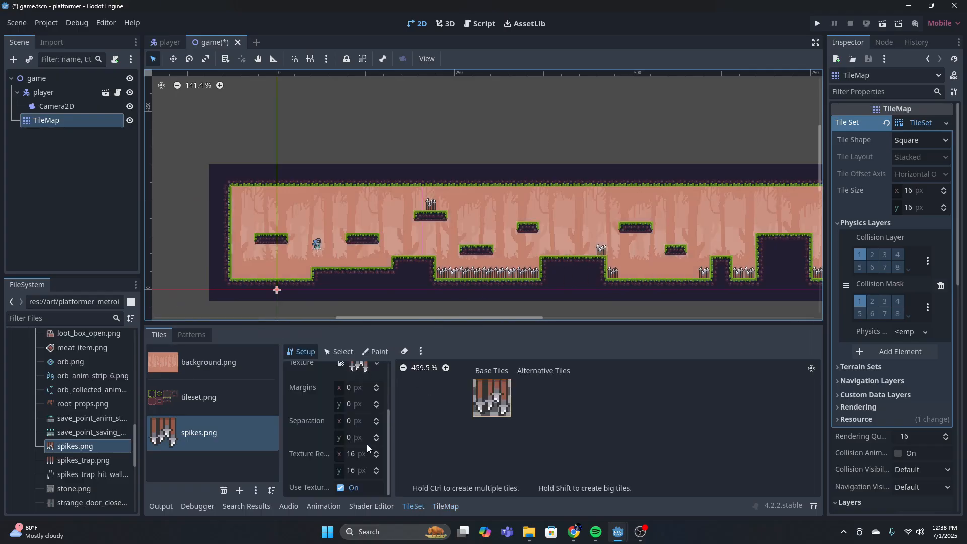
left_click(445, 505)
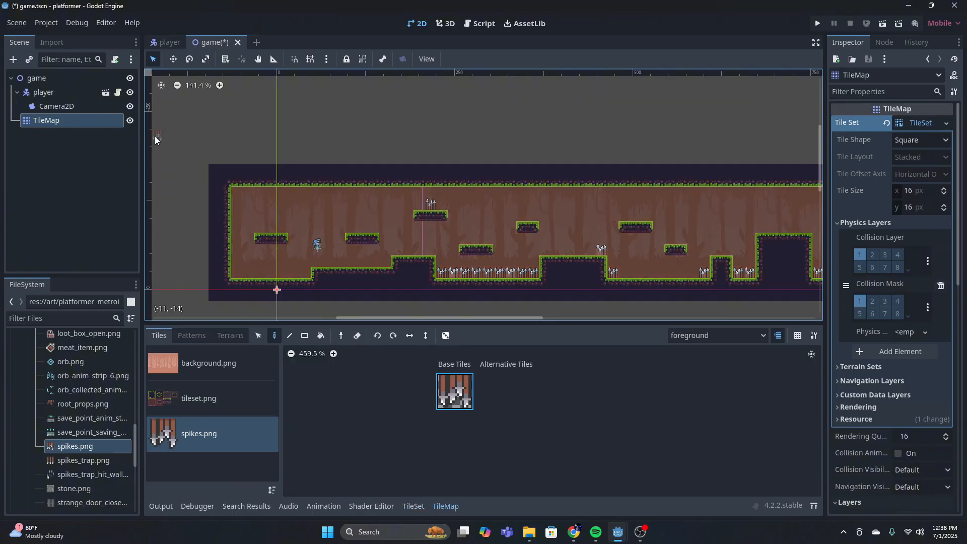
key("ctrl+s")
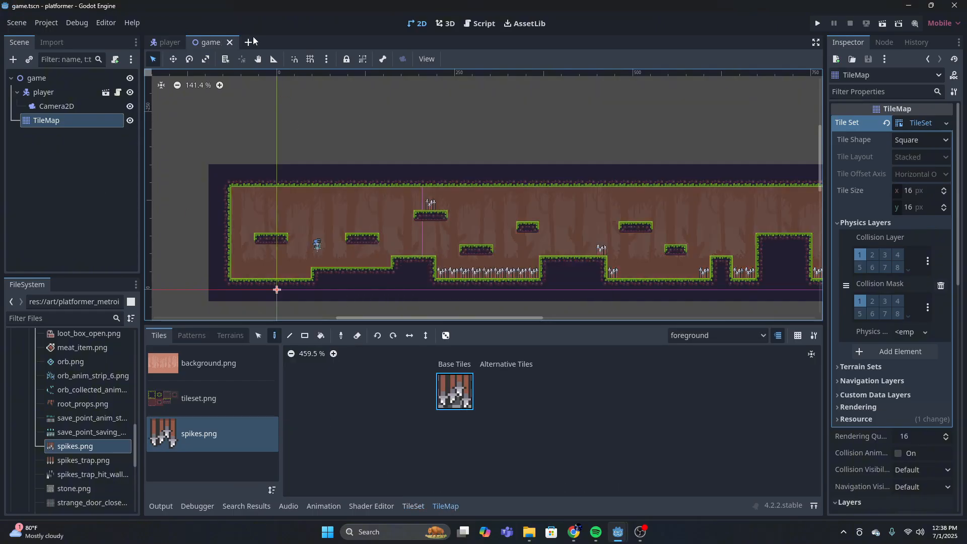
left_click(247, 43)
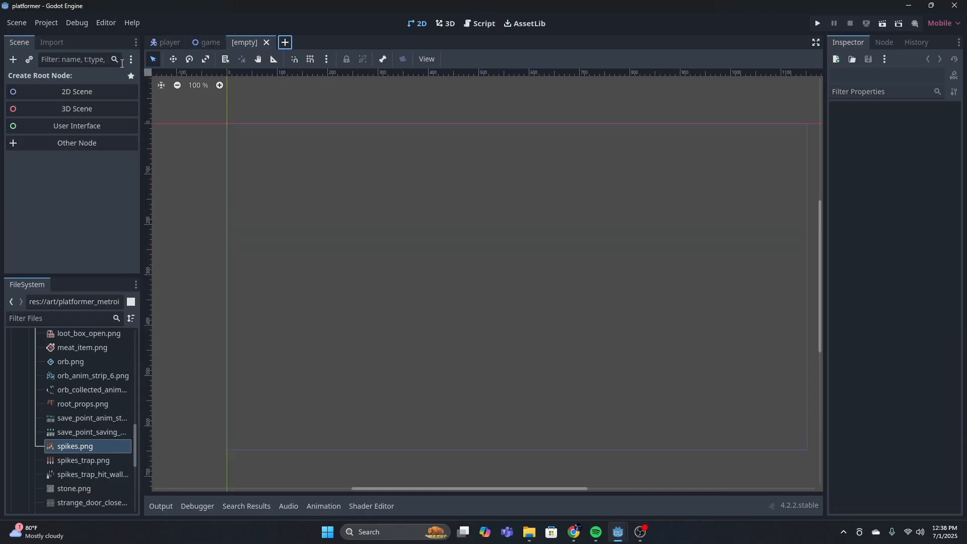
left_click(15, 60)
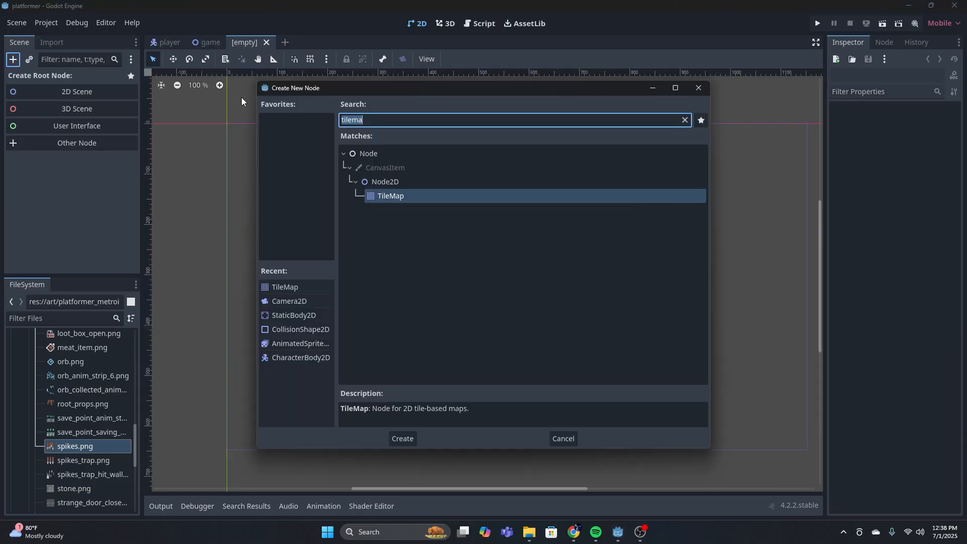
key("BackSpace")
type("st")
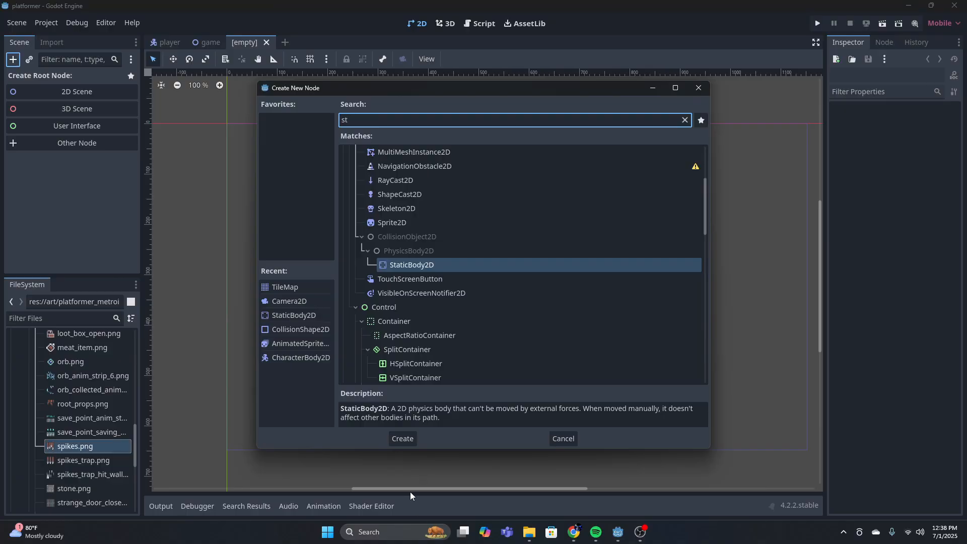
left_click(401, 438)
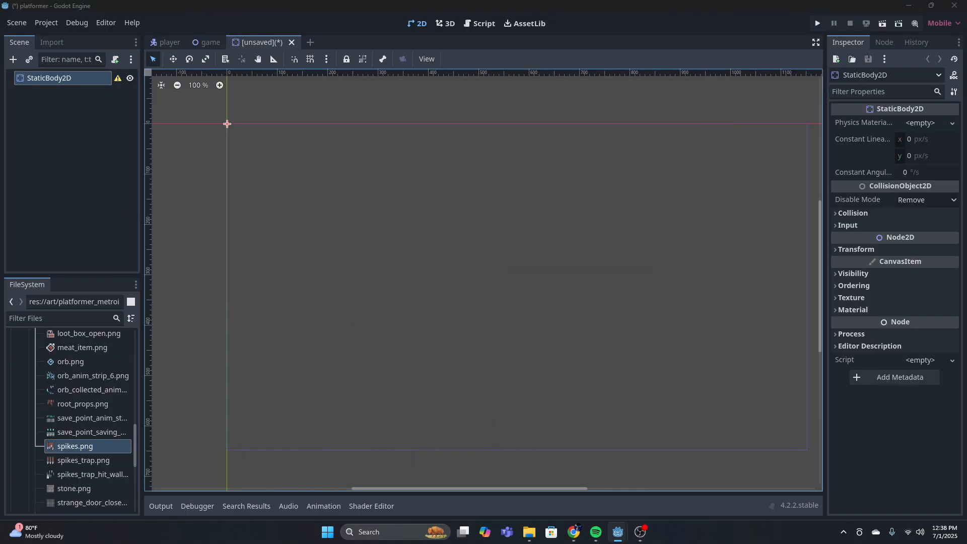
right_click(28, 77)
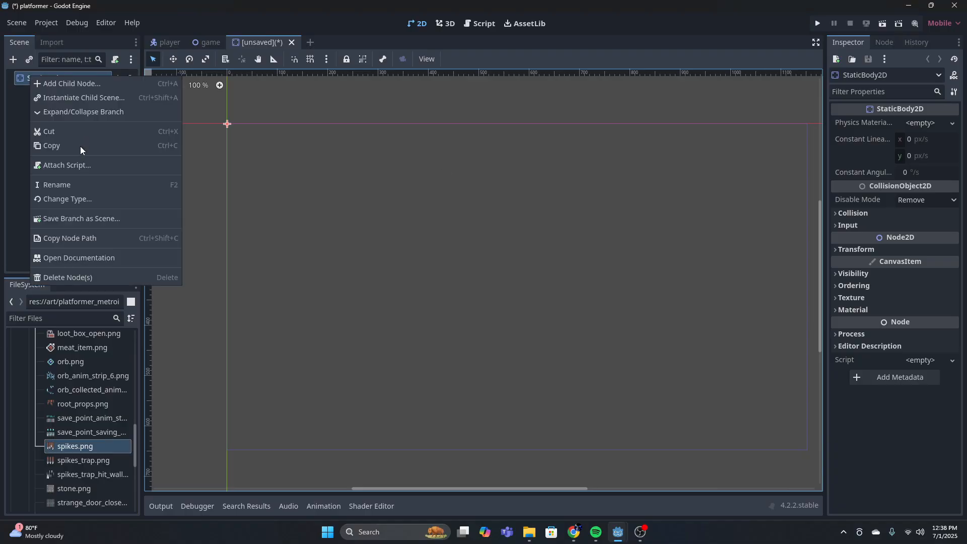
left_click(82, 277)
left_click(460, 277)
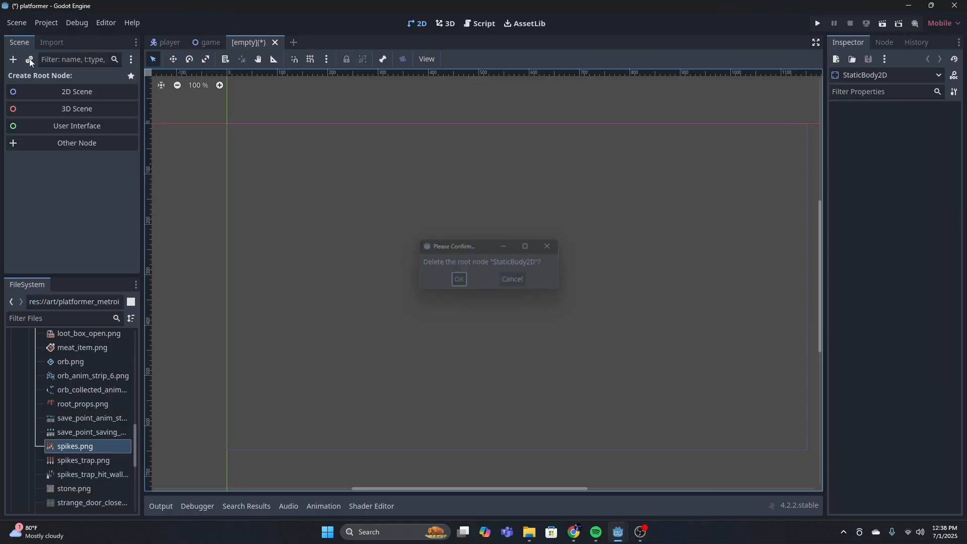
Create an Area2D node as the root of the new empty scene
key("ctrl+a")
type("A")
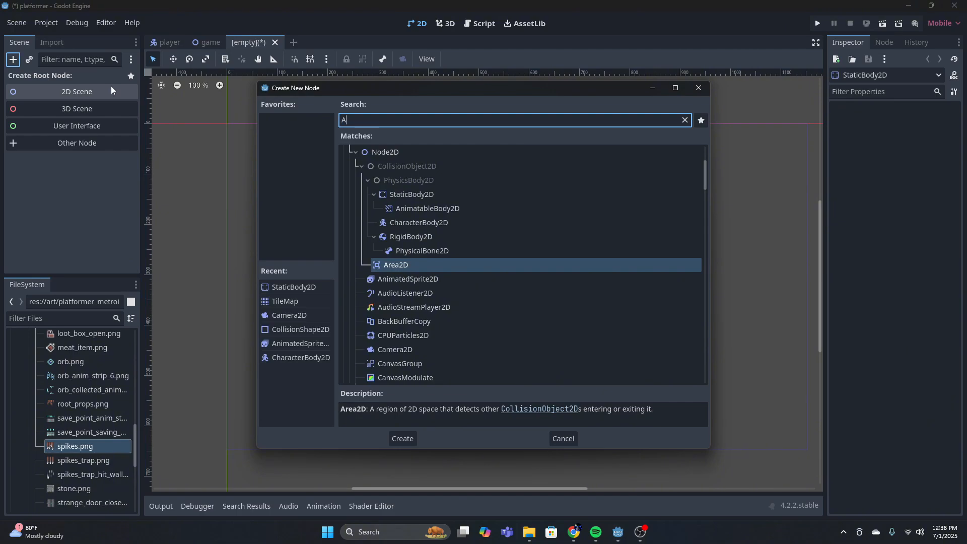
type("rea")
key("Return")
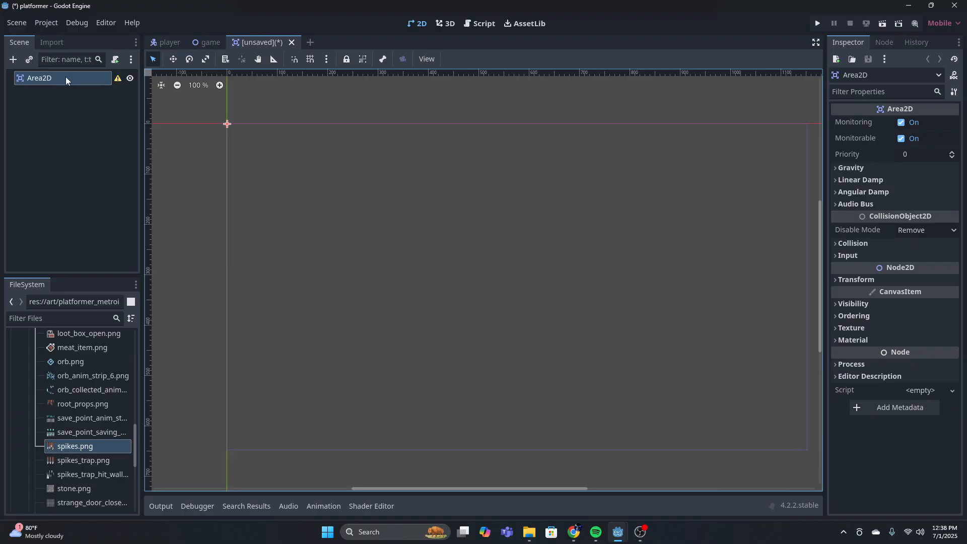
Add a Timer node as a child of the Area2D root
left_click(13, 59)
type("timer")
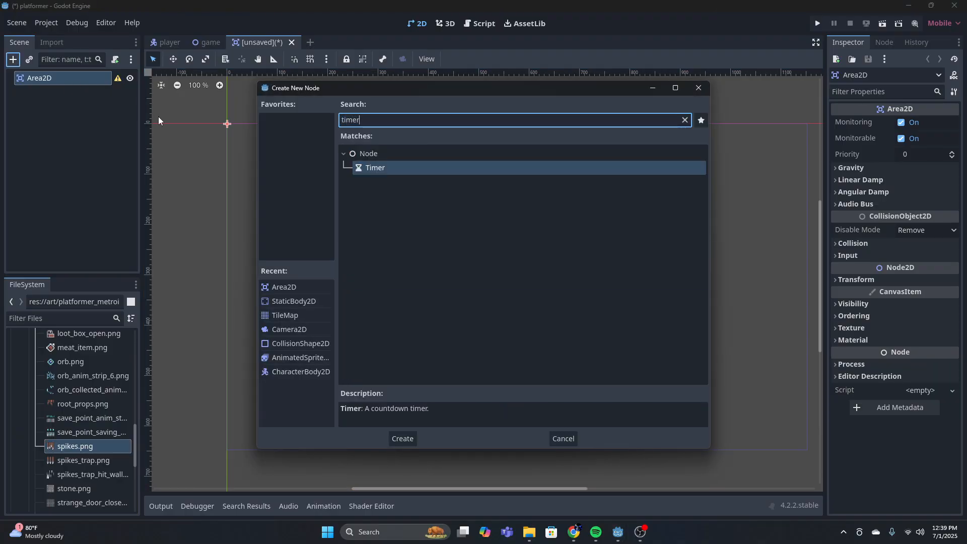
left_click(414, 438)
left_click(109, 78)
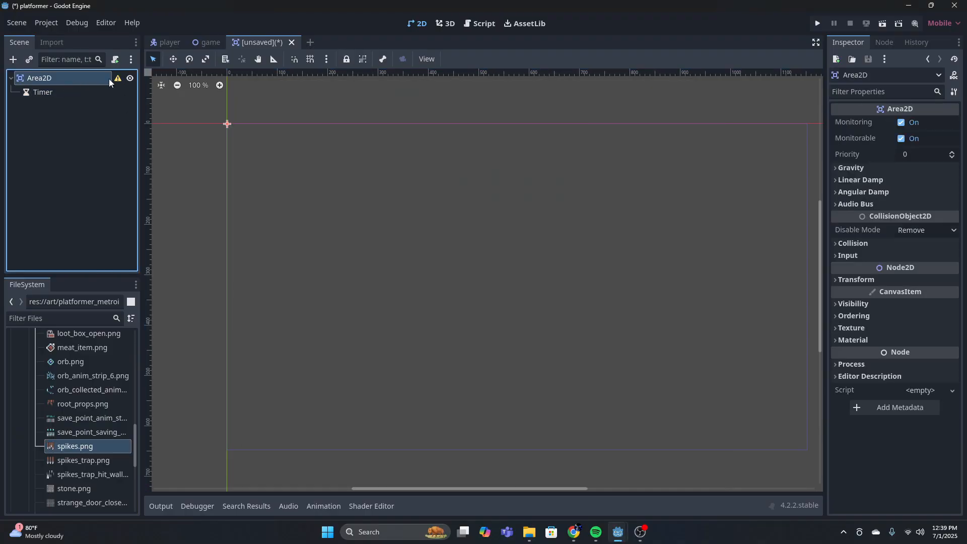
left_click(115, 61)
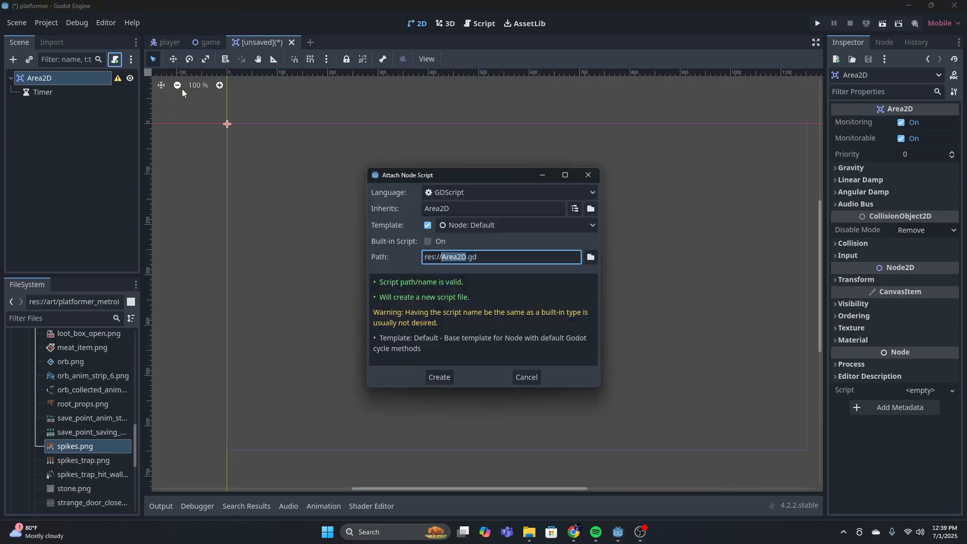
left_click(588, 174)
Rename the Area2D root node to killzone
double_click(62, 77)
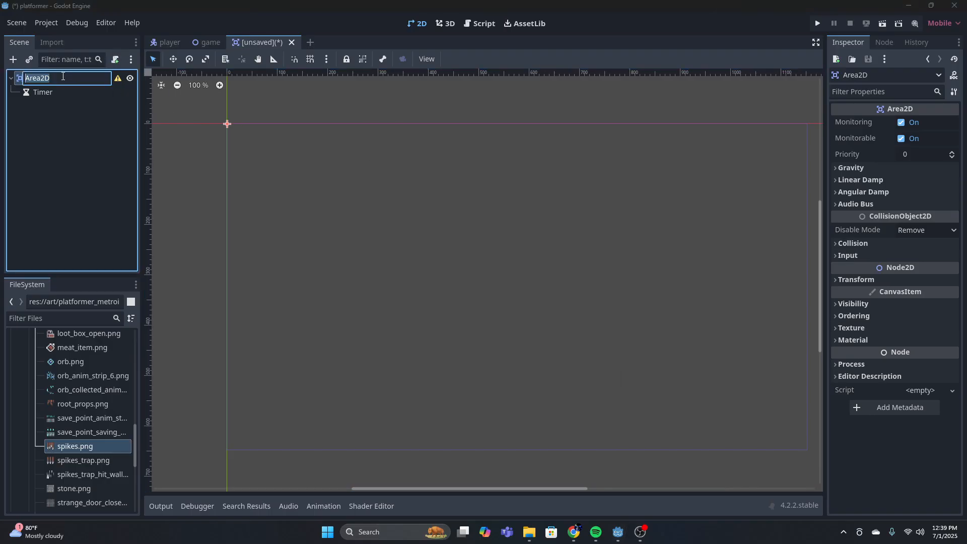
type("killzone")
key("Return")
Save the new scene as killzone.tscn in the project's scenes folder
key("ctrl+s")
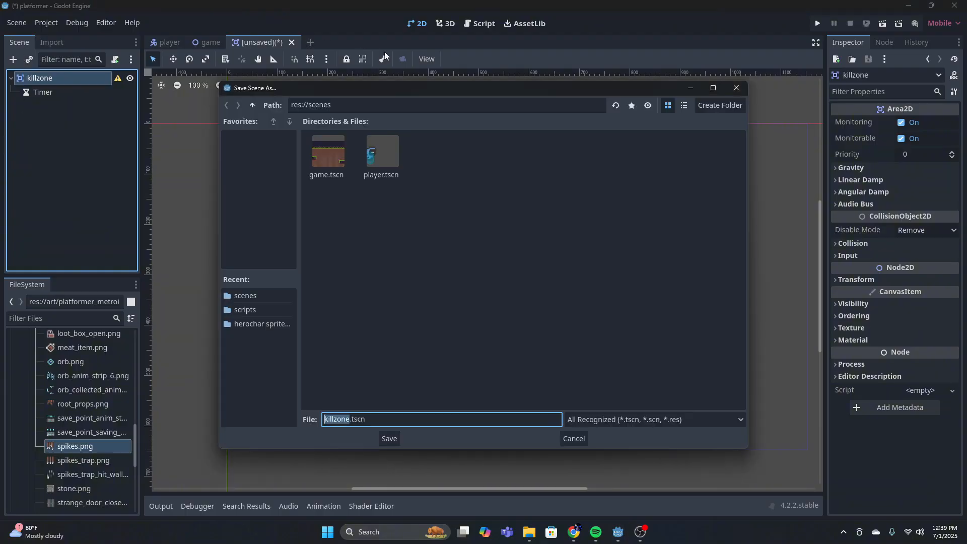
left_click(253, 105)
double_click(385, 157)
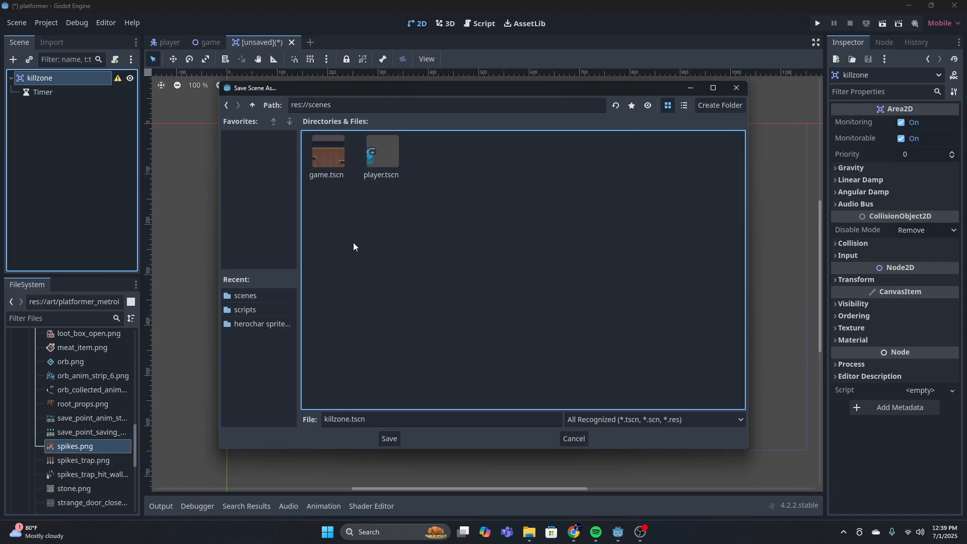
left_click(388, 438)
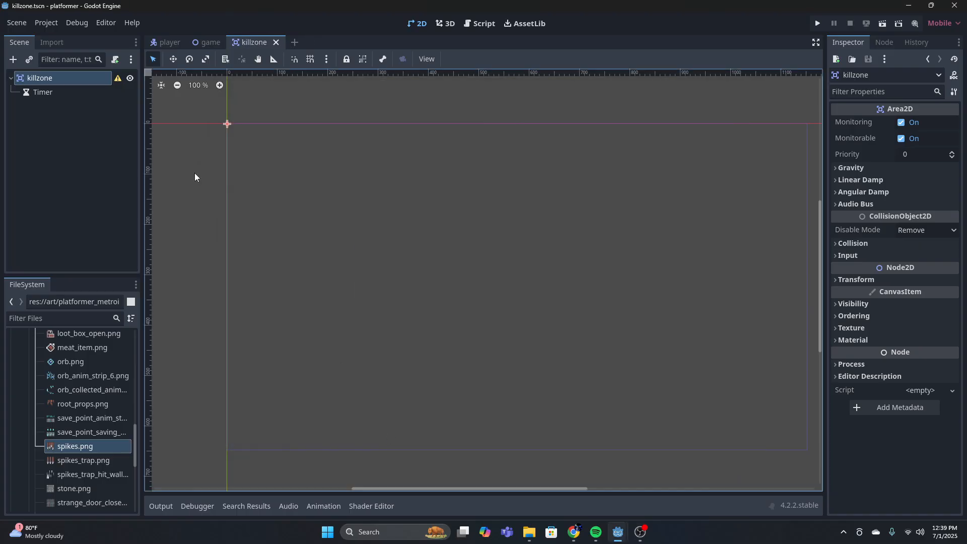
Attach a new killzone.gd script to the killzone node and delete its default _ready and _process functions
left_click(115, 61)
left_click(437, 364)
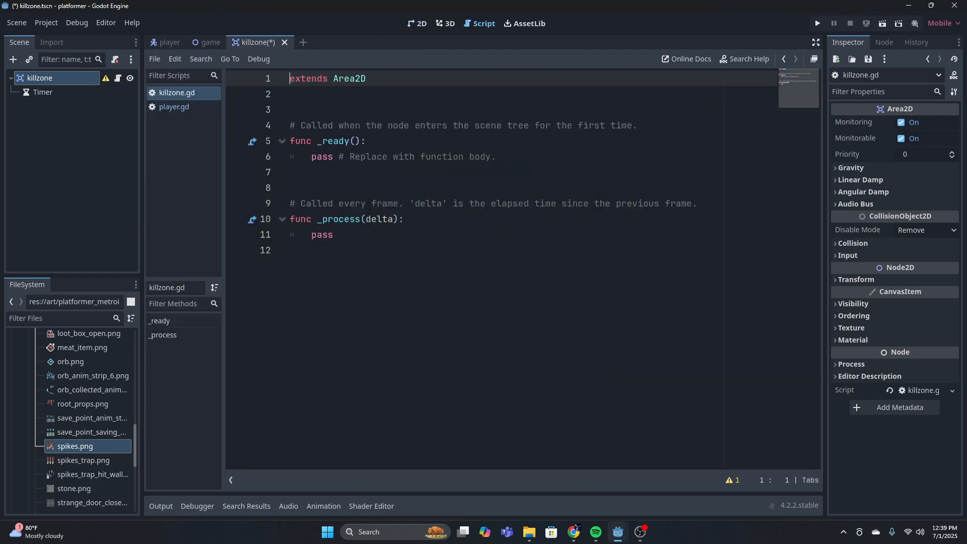
left_click_drag(313, 251, 267, 126)
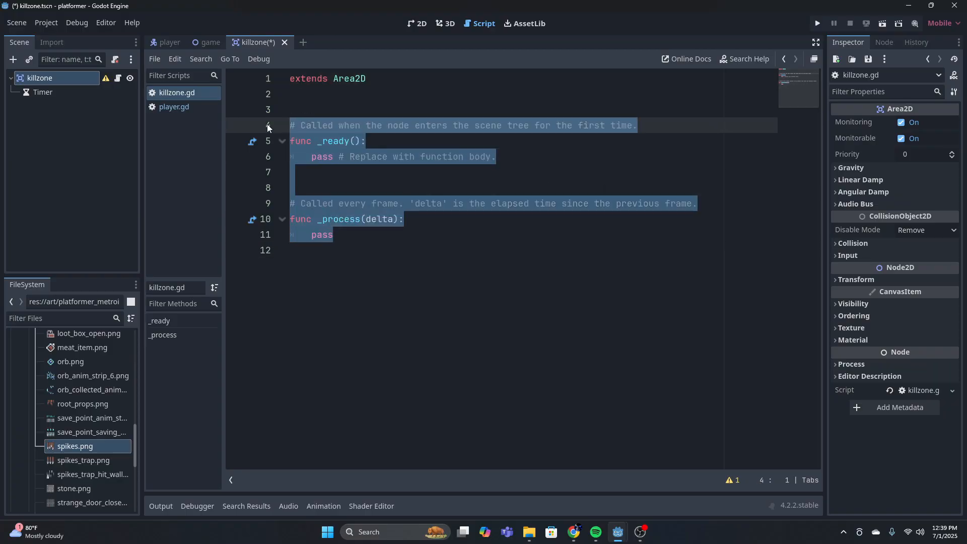
key("BackSpace")
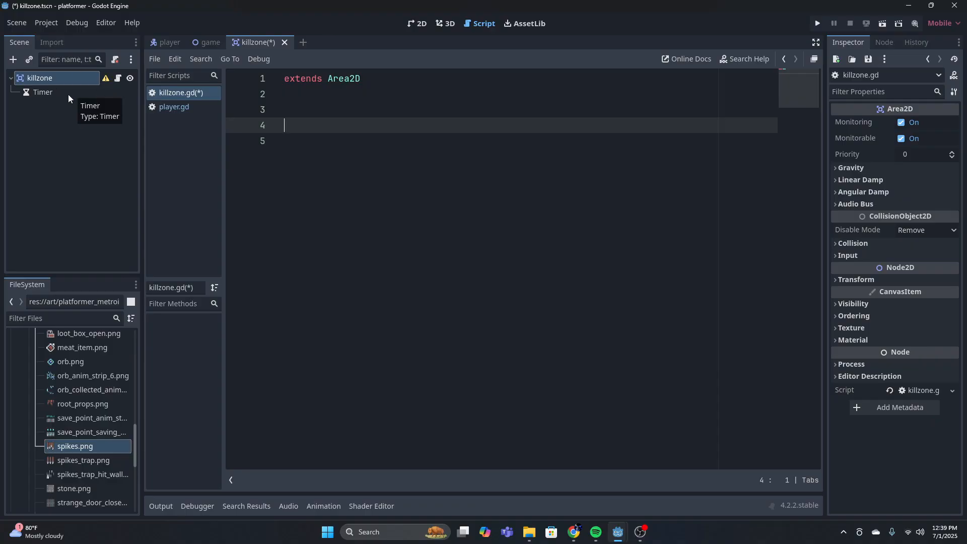
left_click_drag(71, 92, 301, 102)
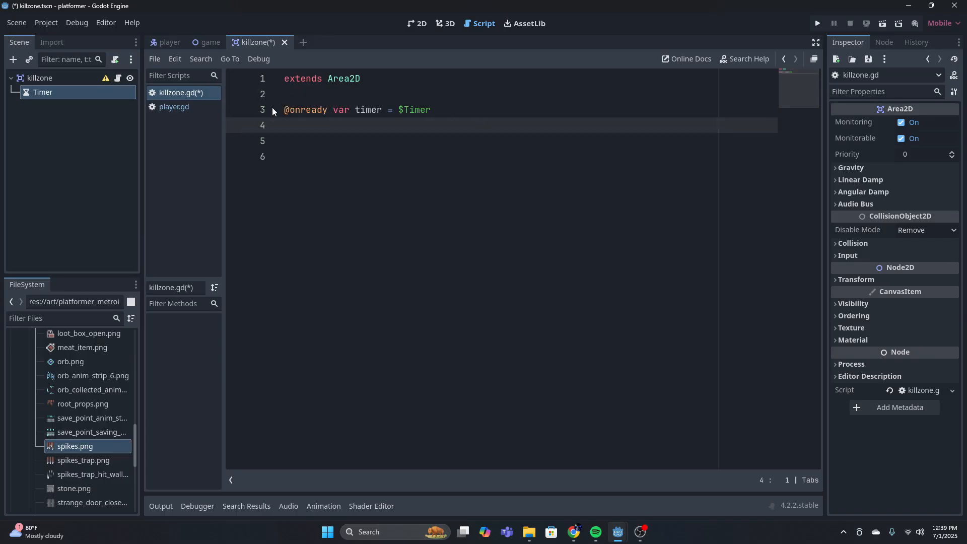
left_click(333, 110)
left_click(350, 108)
double_click(381, 110)
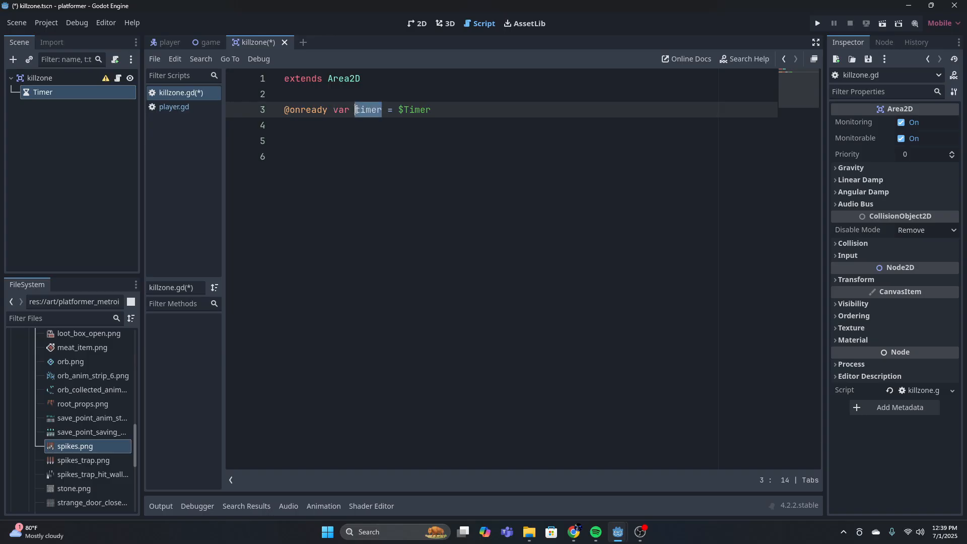
left_click_drag(431, 109, 398, 109)
left_click(63, 94)
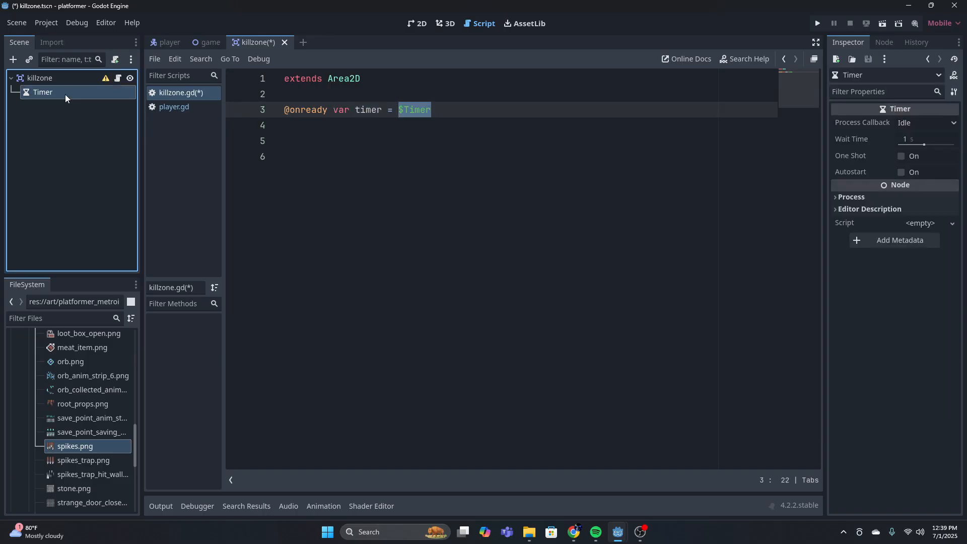
left_click(456, 107)
left_click(355, 110)
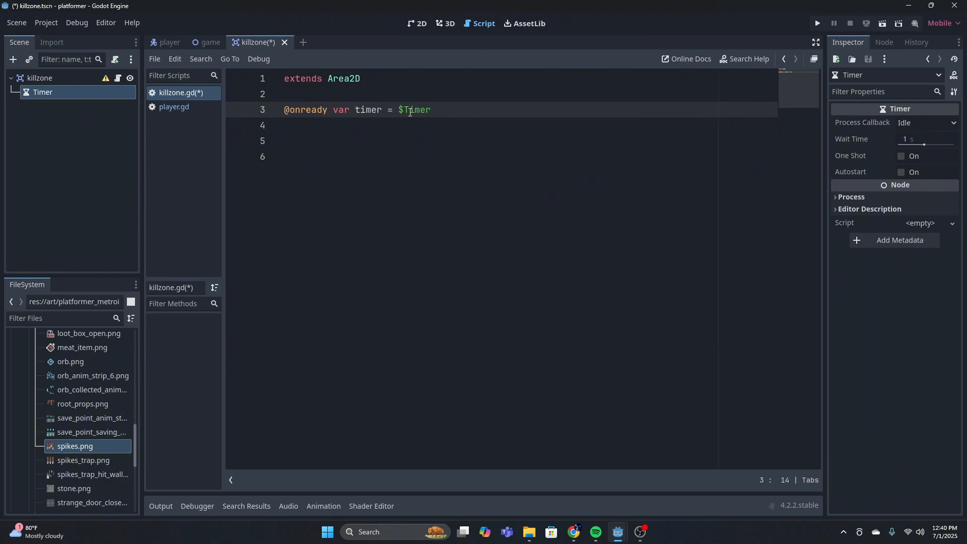
left_click(384, 111)
key("Return")
key("Return")
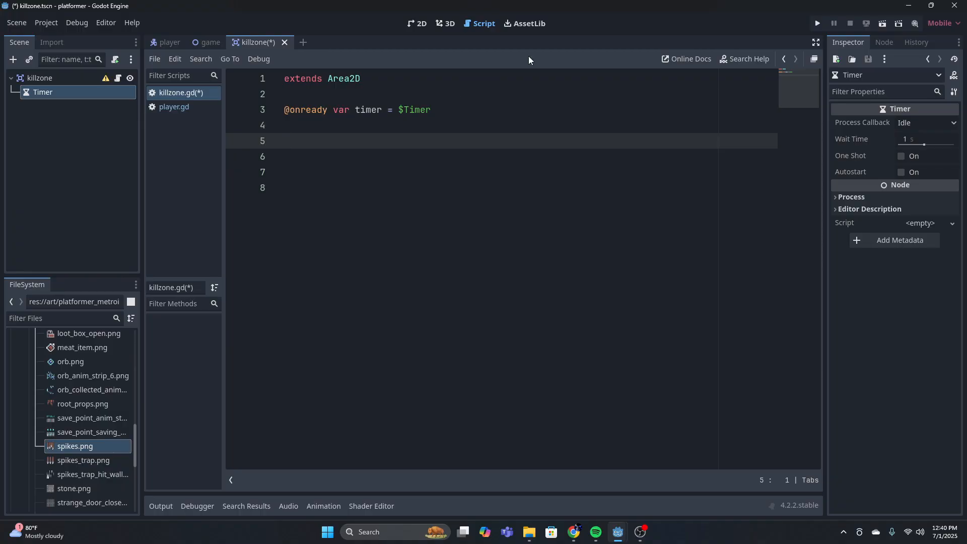
Connect the killzone node's body_entered signal to its own script, creating the _on_body_entered(body) function
left_click(59, 95)
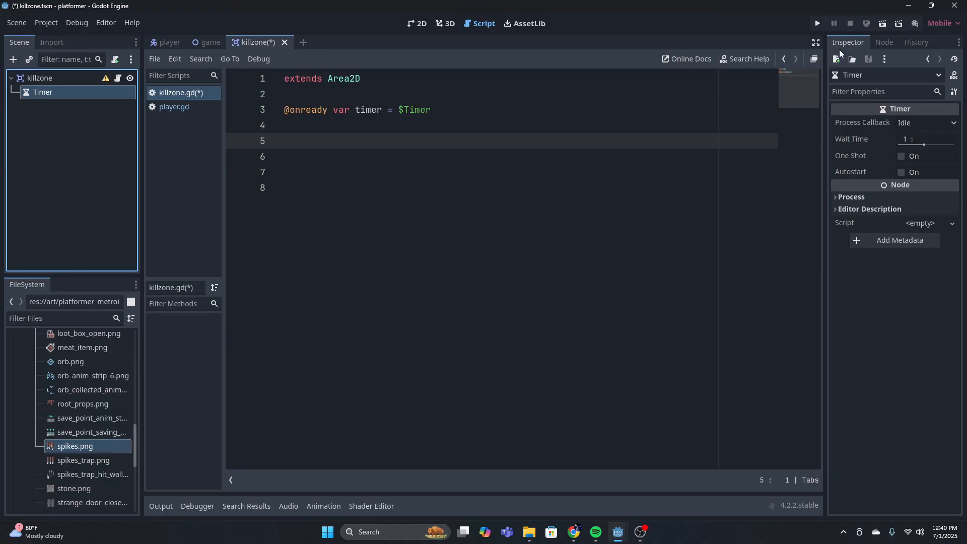
left_click(882, 43)
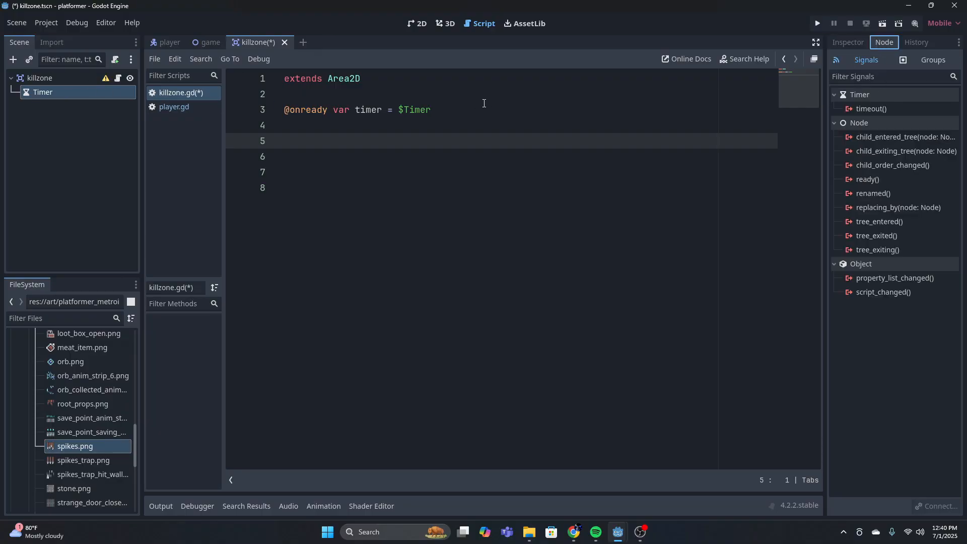
left_click(77, 76)
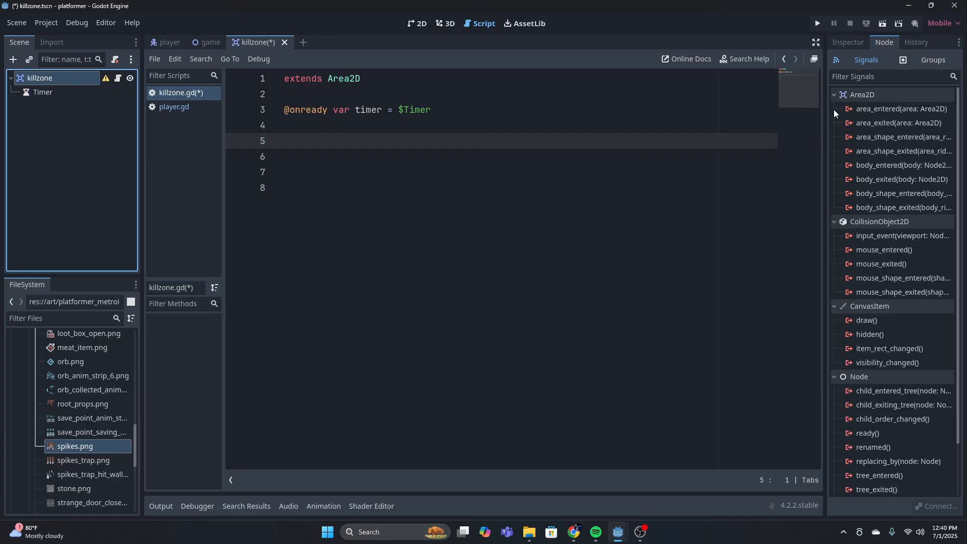
left_click(883, 165)
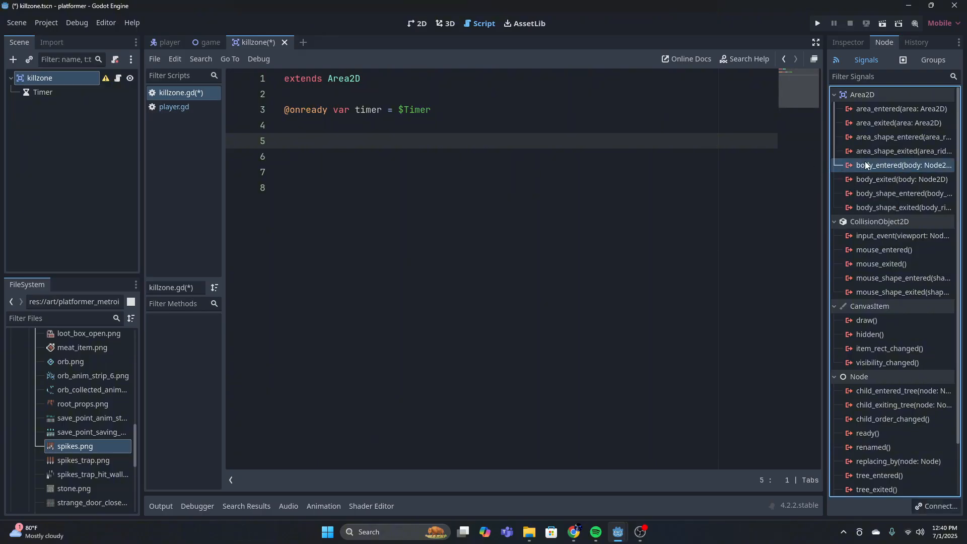
mouse_move(160, 39)
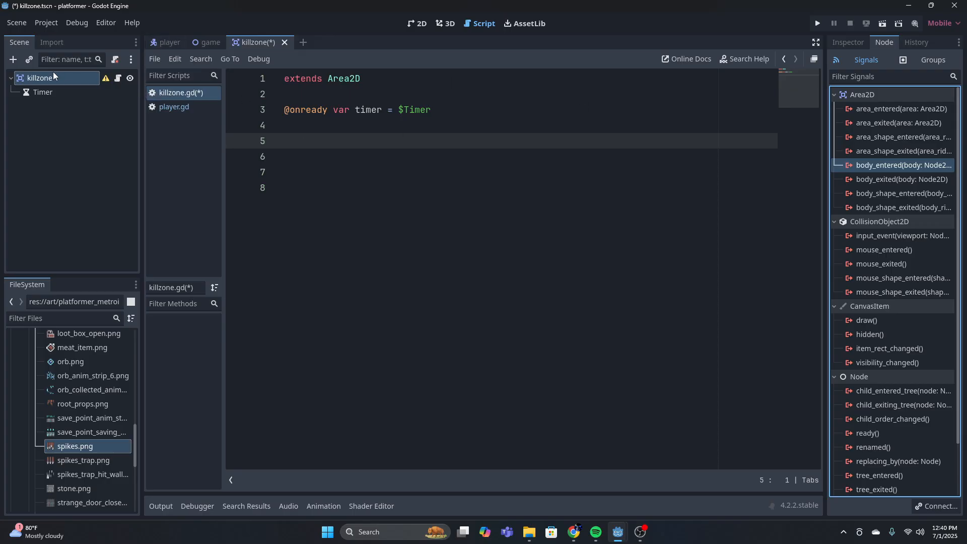
double_click(879, 166)
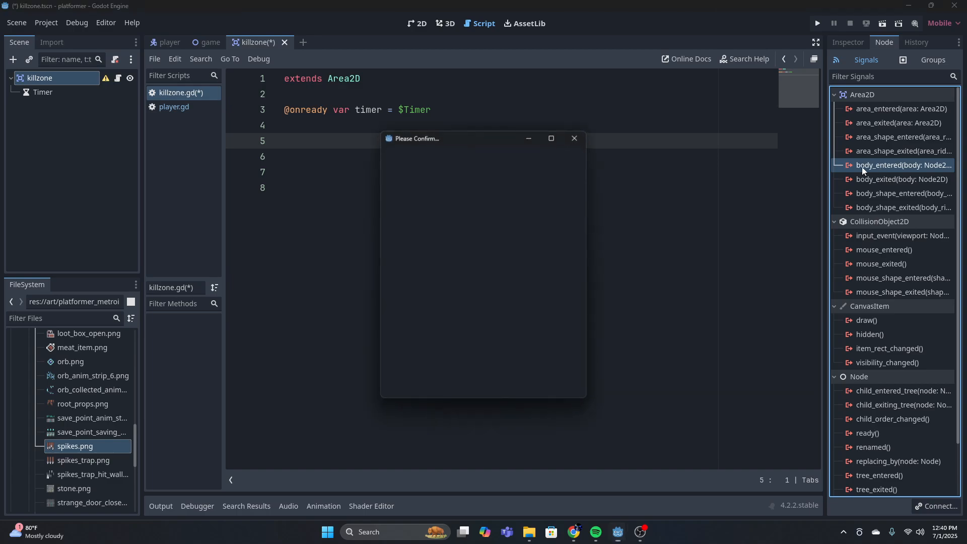
left_click(443, 389)
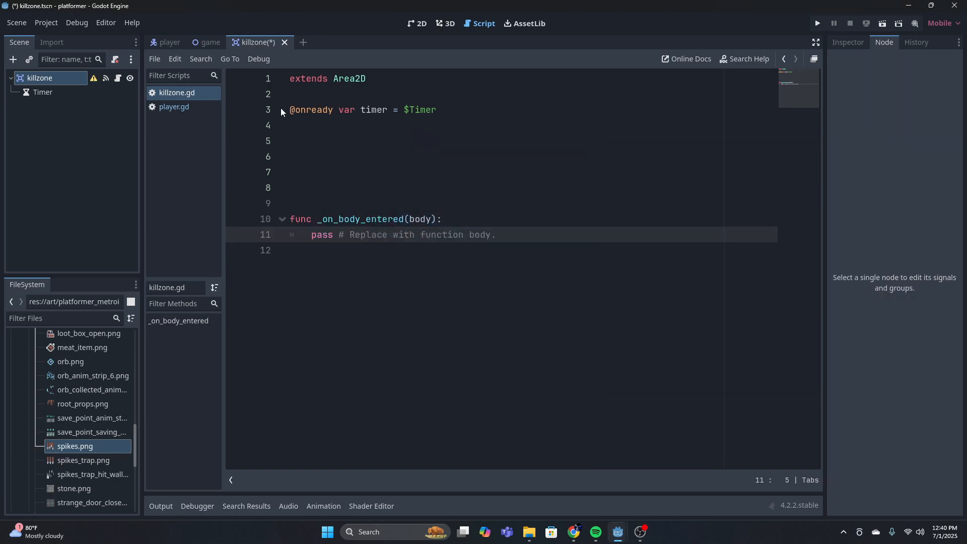
Remove surplus blank lines above _on_body_entered and delete the placeholder pass line with its comment from the function body
left_click_drag(496, 235, 281, 218)
left_click(289, 194)
key("BackSpace")
key("BackSpace")
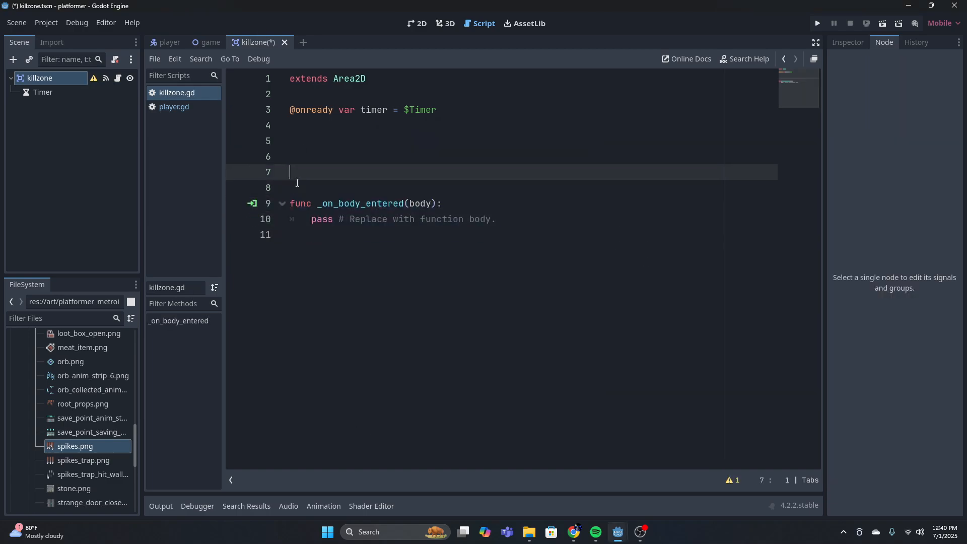
left_click(496, 203)
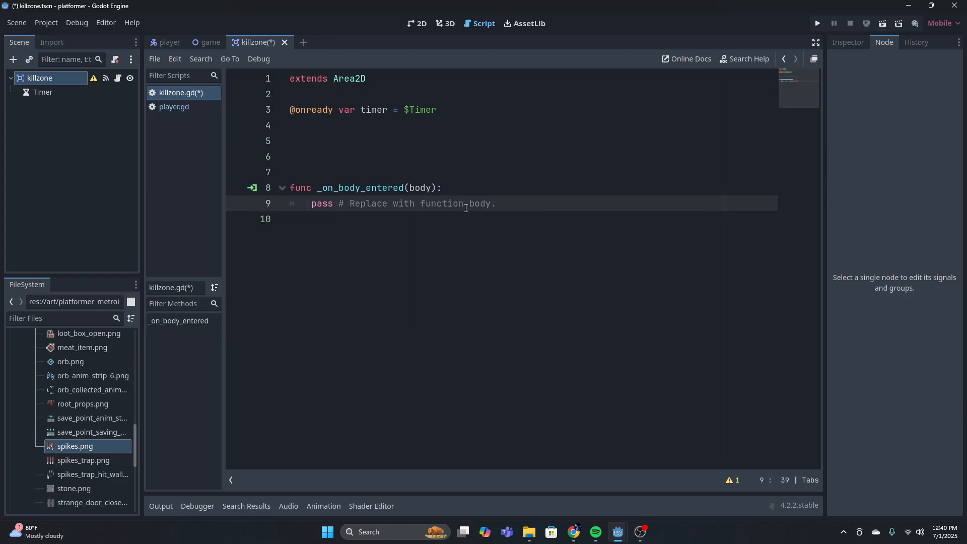
key("BackSpace")
key("BackSpace")
key("BackSpace")
key("BackSpace")
key("BackSpace")
key("BackSpace")
key("BackSpace")
key("BackSpace")
key("BackSpace")
key("BackSpace")
key("BackSpace")
key("BackSpace")
key("BackSpace")
key("BackSpace")
key("BackSpace")
key("BackSpace")
key("BackSpace")
key("BackSpace")
key("BackSpace")
key("BackSpace")
key("BackSpace")
key("BackSpace")
key("BackSpace")
key("BackSpace")
key("BackSpace")
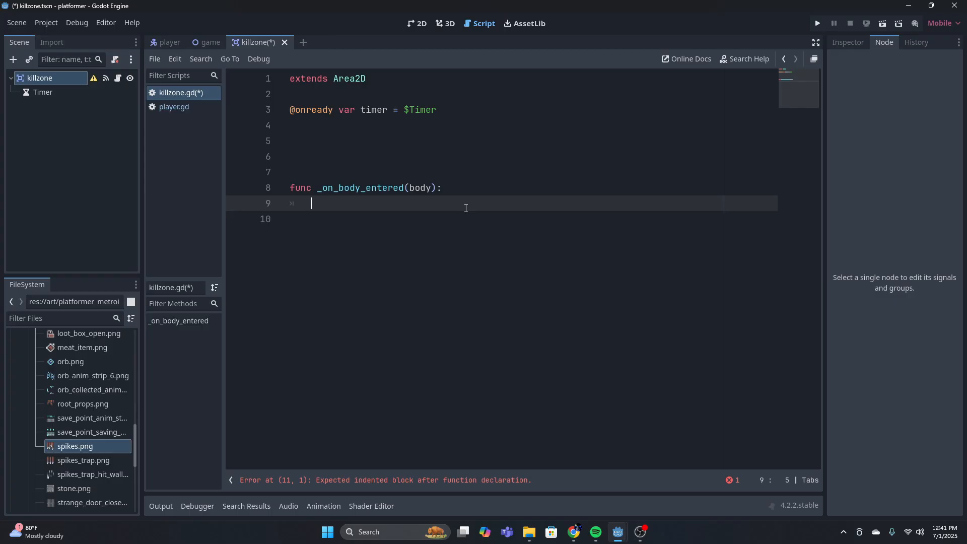
Write the condition if body.name == "player": inside the _on_body_entered function
type("if body")
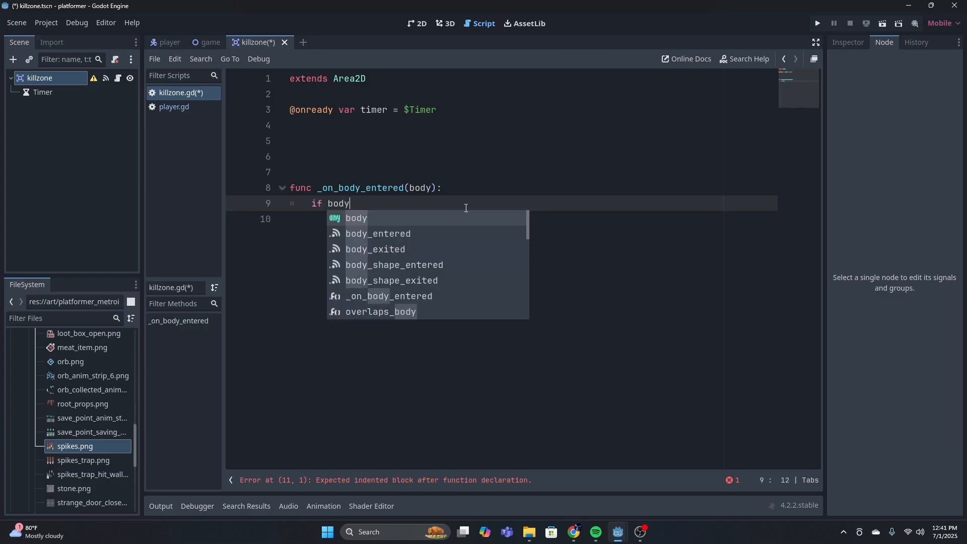
type(".name ")
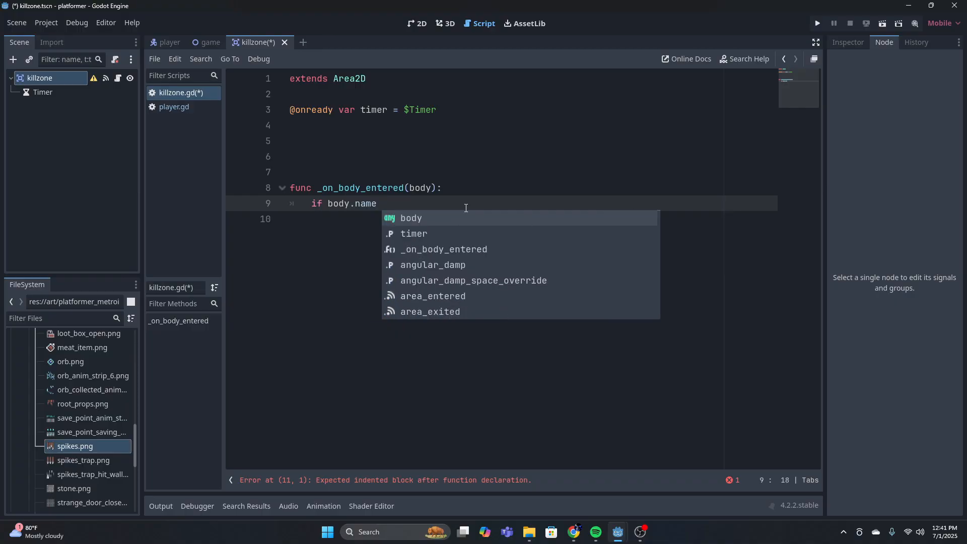
type("== \"pla")
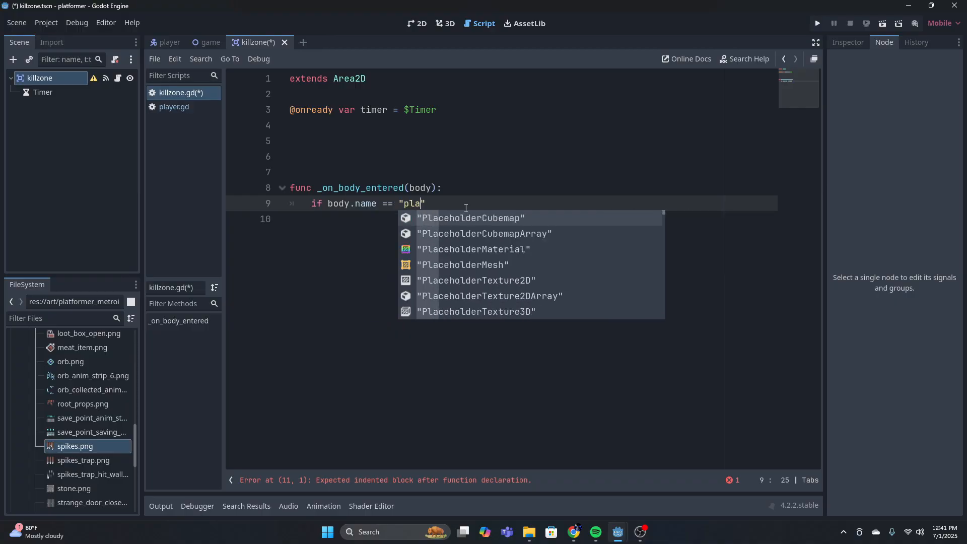
type("ey")
key("BackSpace")
key("BackSpace")
type("ye")
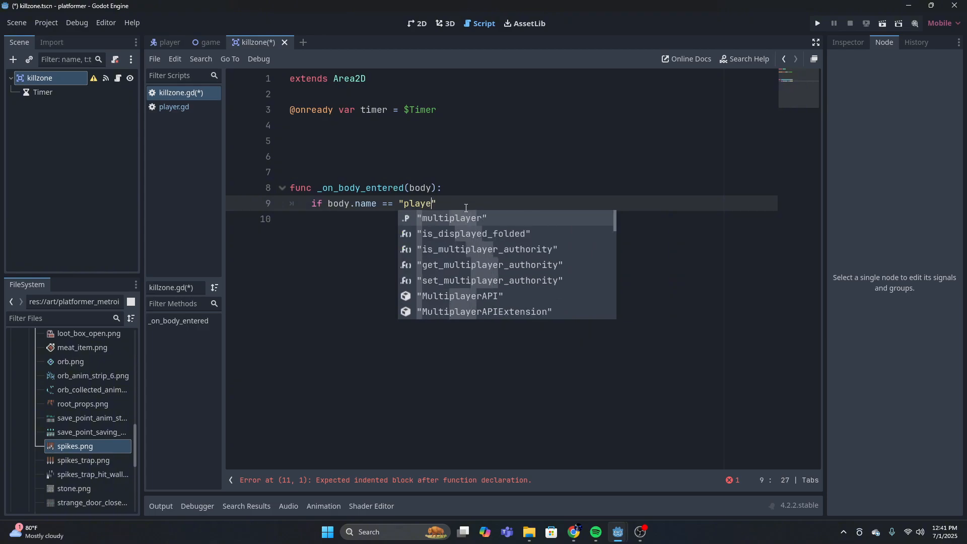
type("r\"")
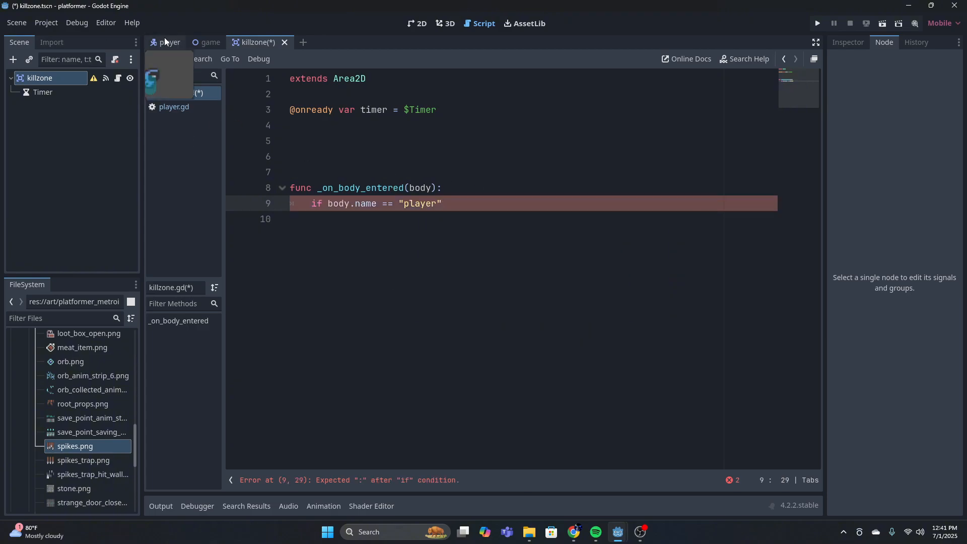
left_click(436, 203)
key("End")
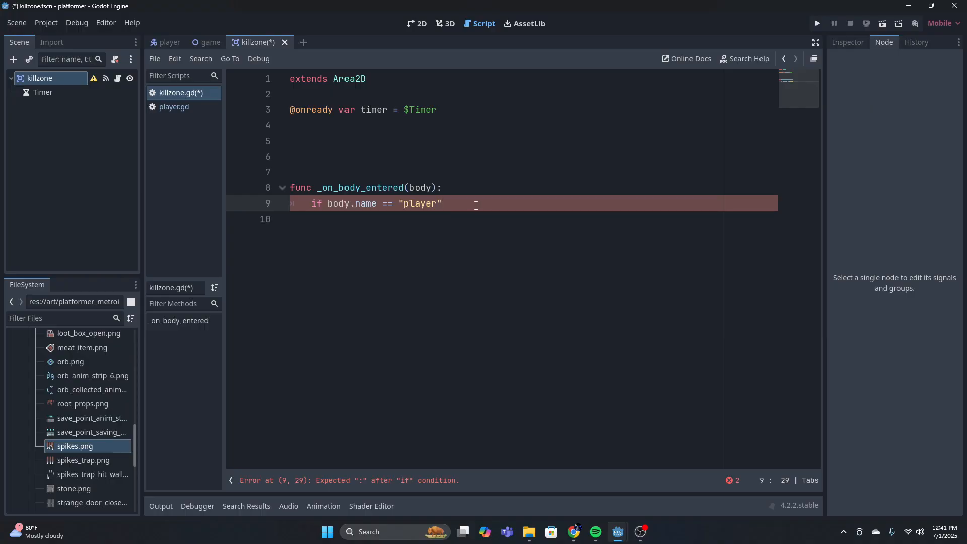
key("Down")
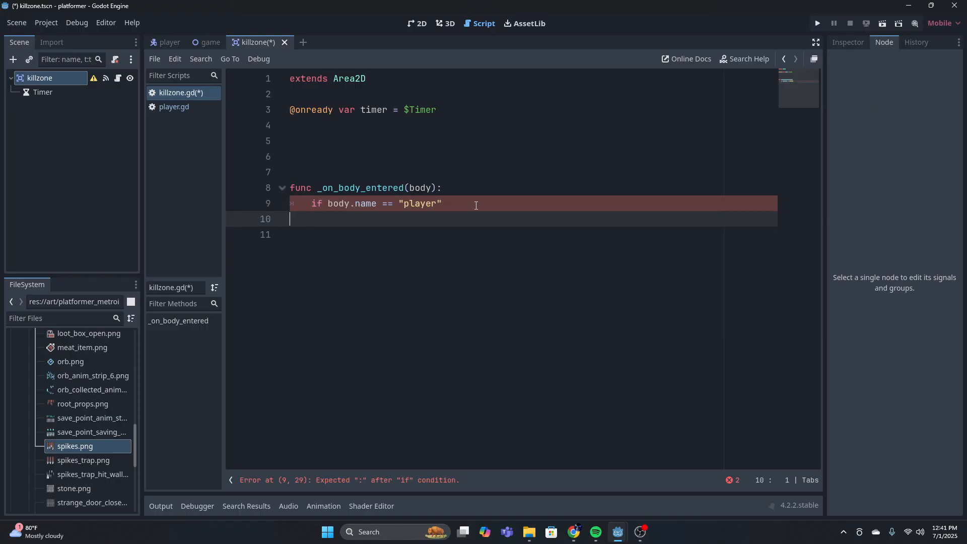
key("Up")
type(":")
Add the indented line print("you died") under the player name condition
key("Return")
type("print(")
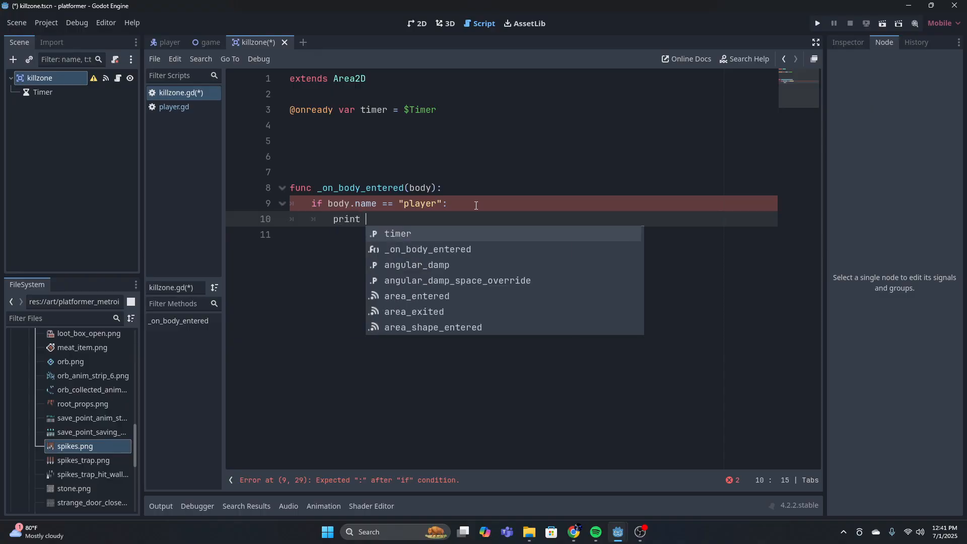
key("Escape")
type("\"you die")
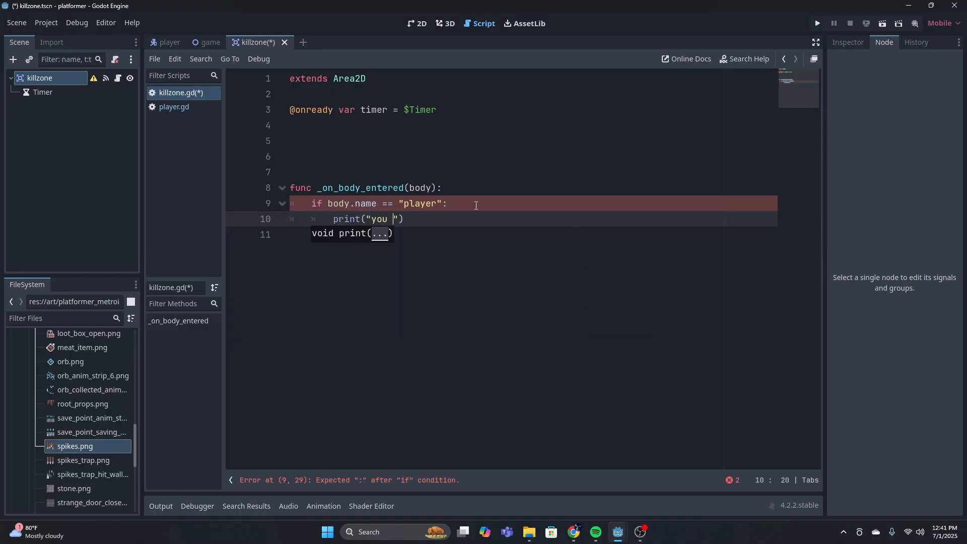
type("d")
left_click(445, 222)
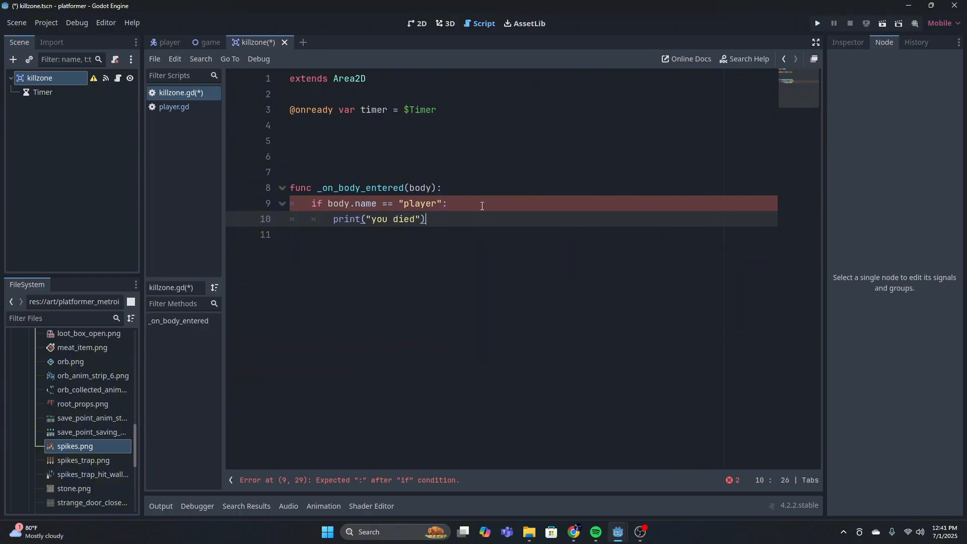
Add the line timer.start() below the print statement inside the player name condition
left_click(482, 205)
left_click(458, 218)
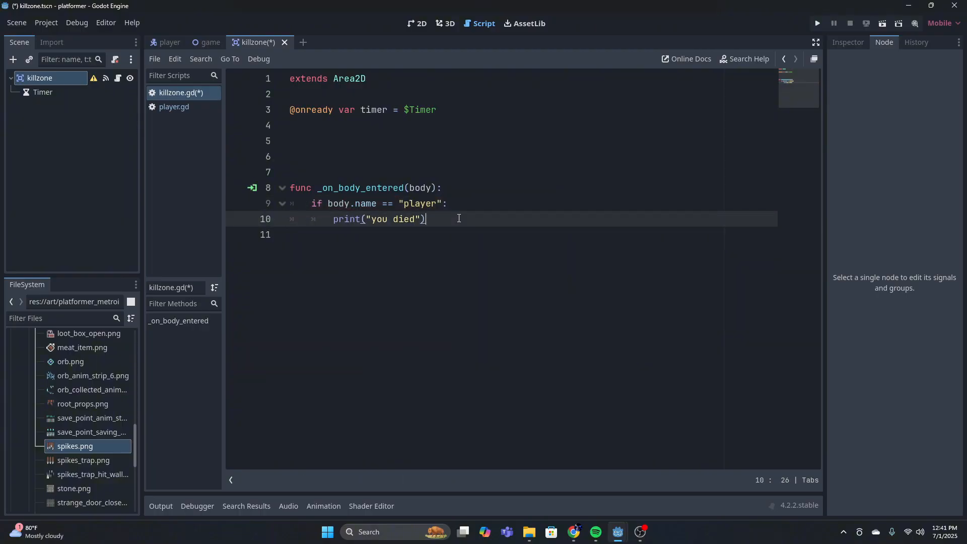
key("Return")
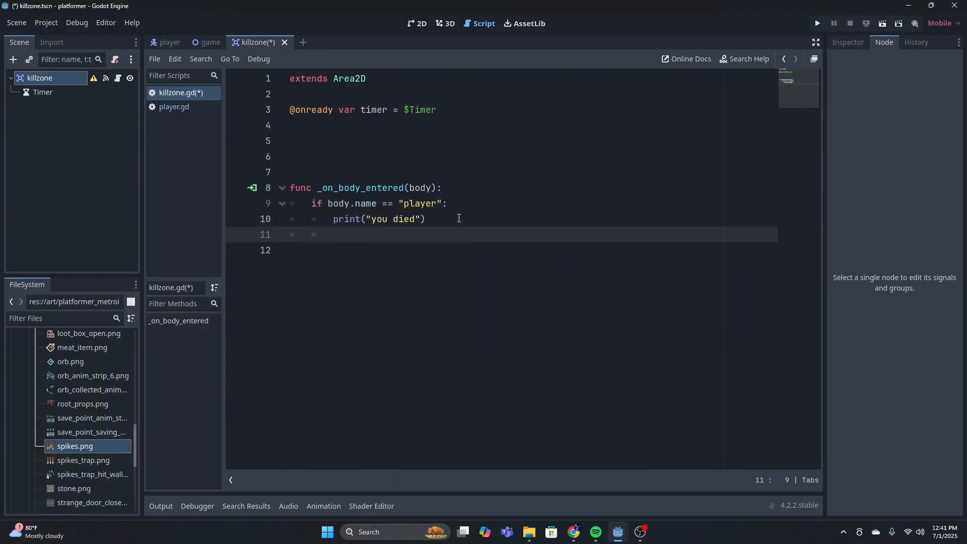
type("timer.")
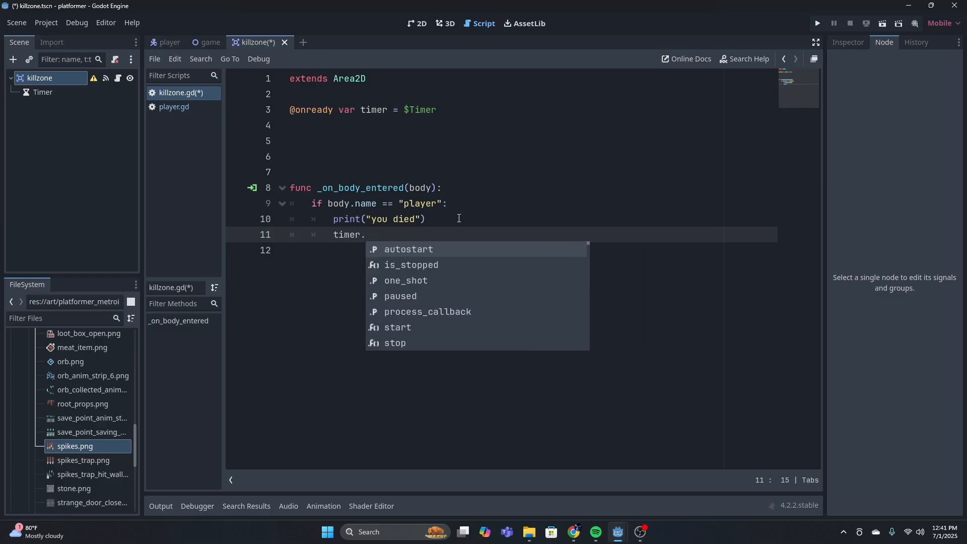
type("start")
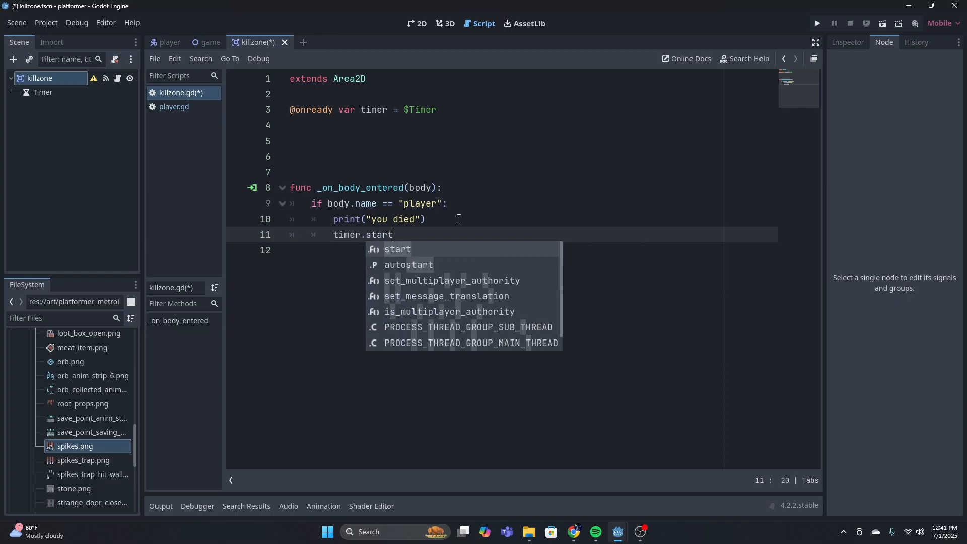
key("Return")
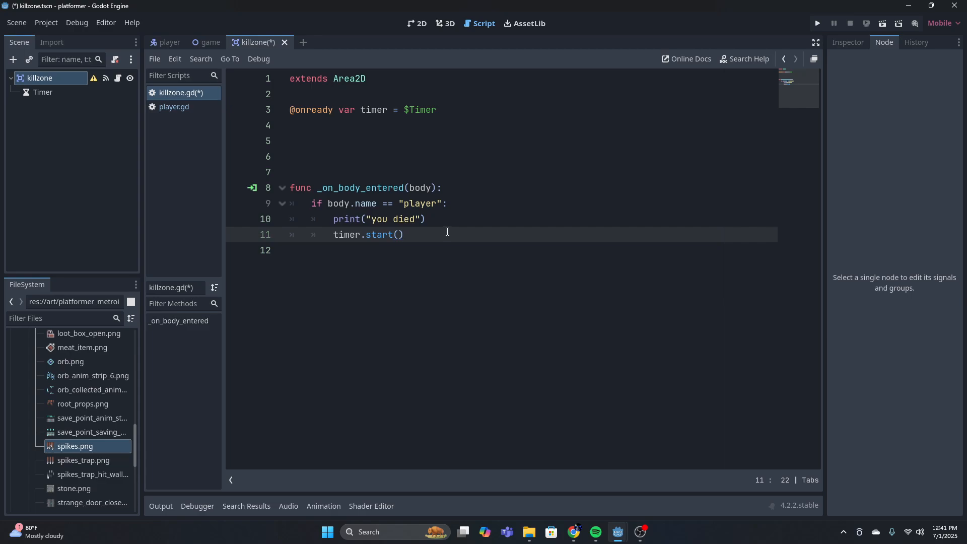
Add the call body.play_death_animation() below timer.start() in the same condition block
key("Return")
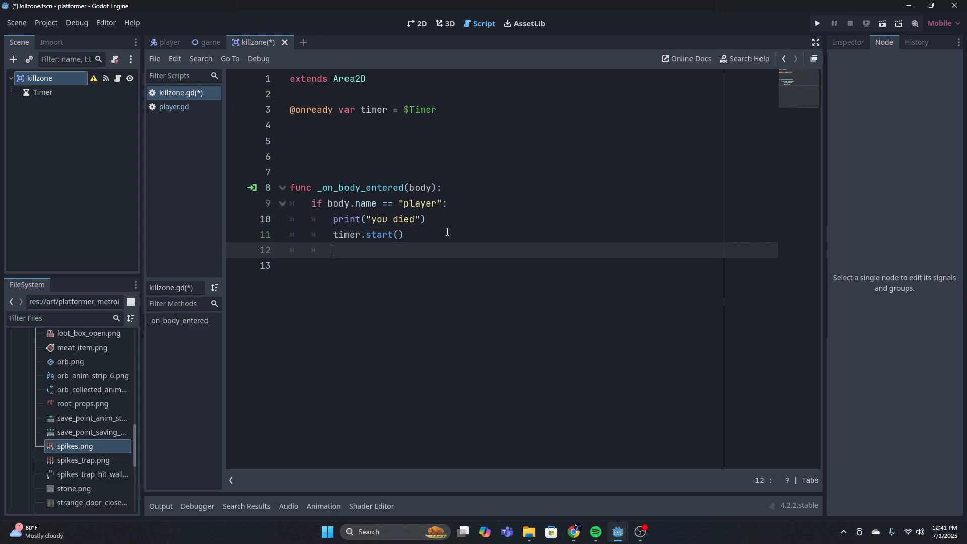
type("bod")
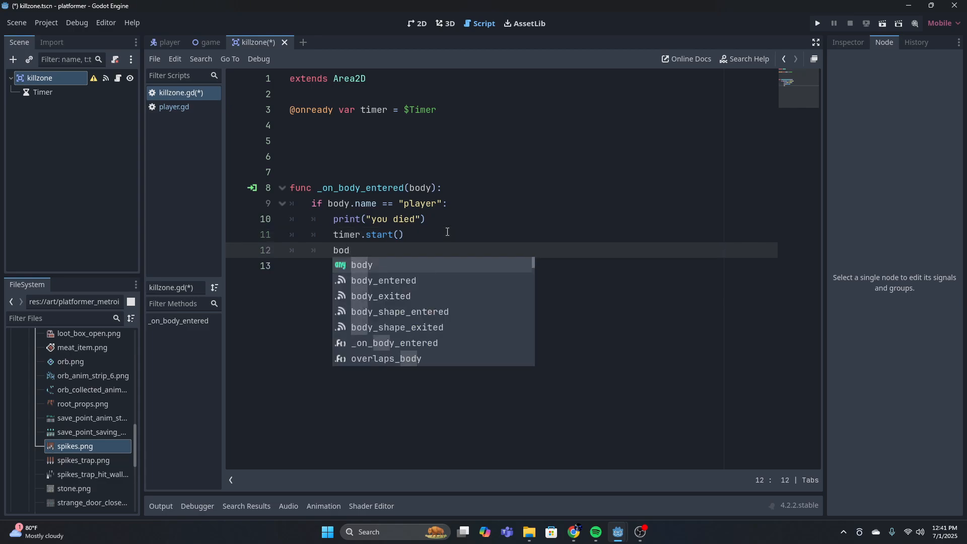
type("y")
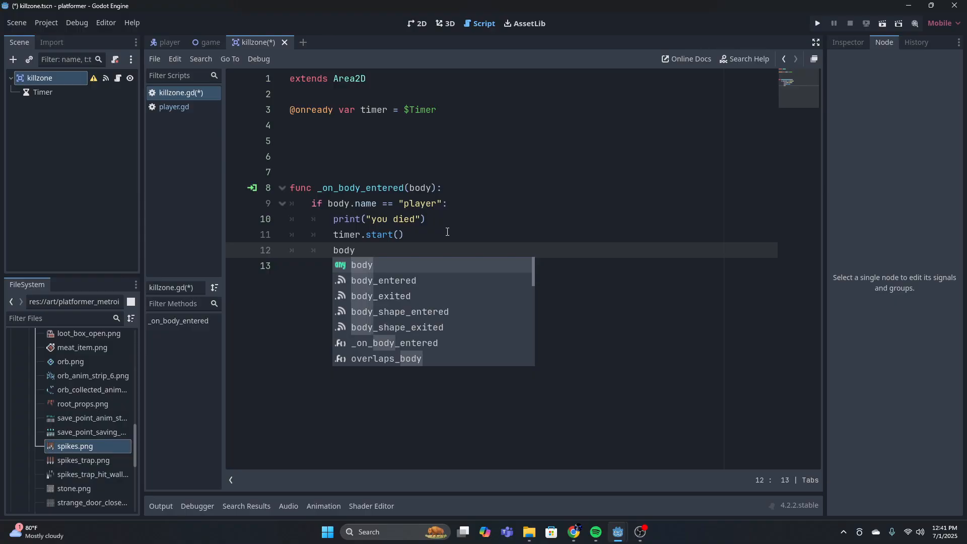
type(".play")
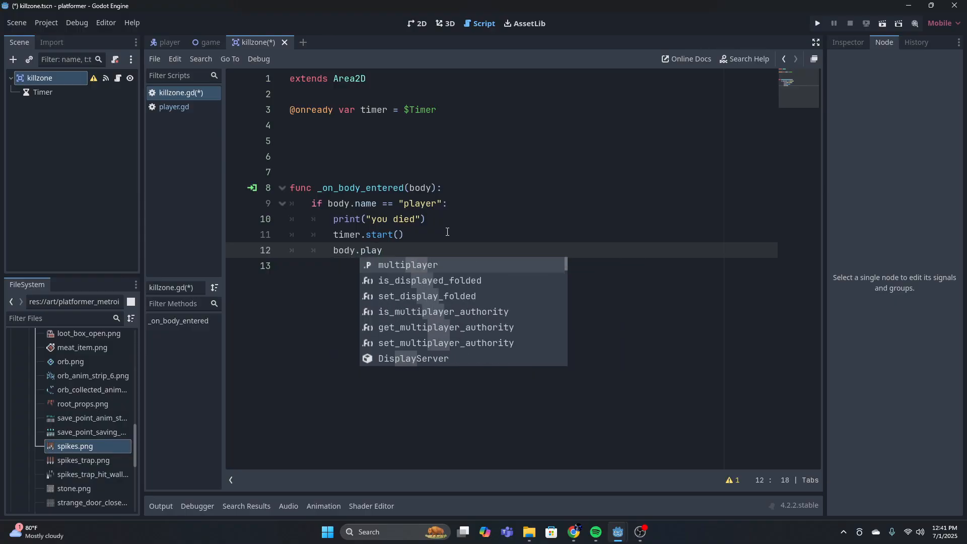
type("_dea")
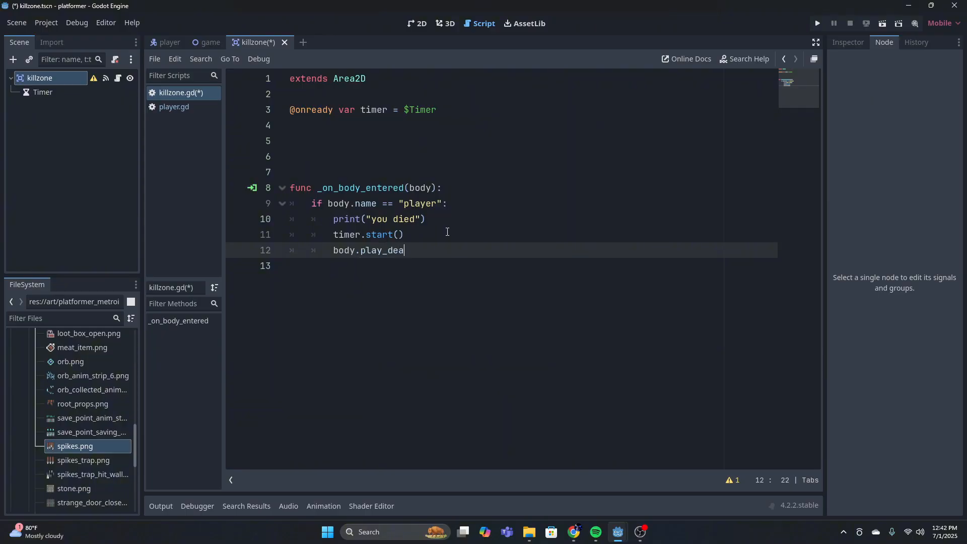
type("th_animation()")
left_click(330, 246)
left_click(510, 251)
left_click(410, 188)
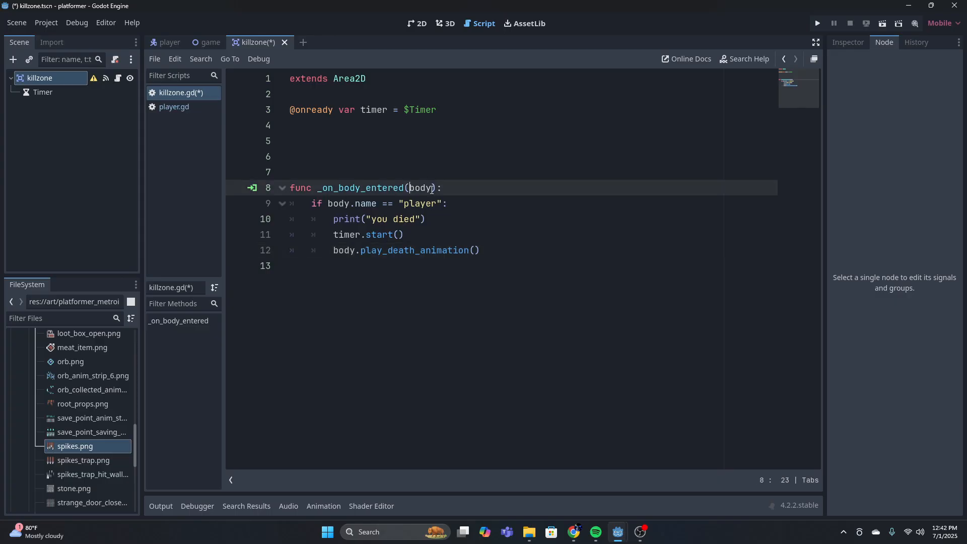
left_click(347, 250)
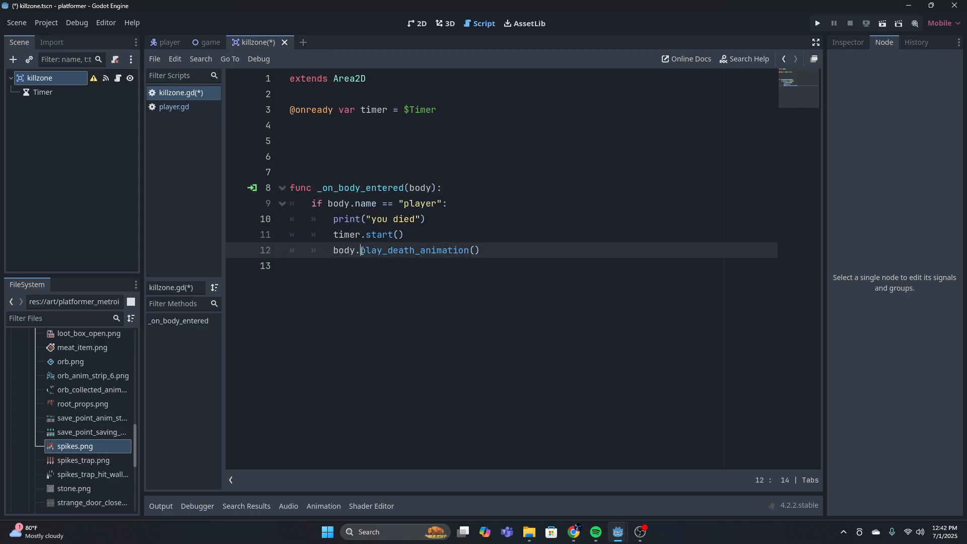
mouse_move(359, 250)
left_mouse_down()
mouse_move(499, 252)
mouse_move(360, 251)
left_mouse_up()
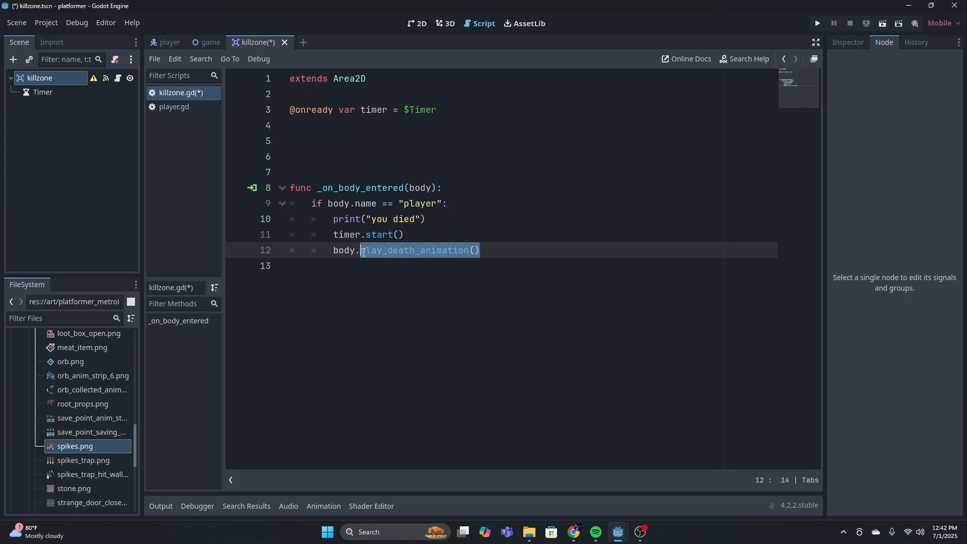
Switch to the player scene with its root node selected and enlarge the code editor showing player.gd
left_click(169, 43)
scroll(504, 267, "down", 8)
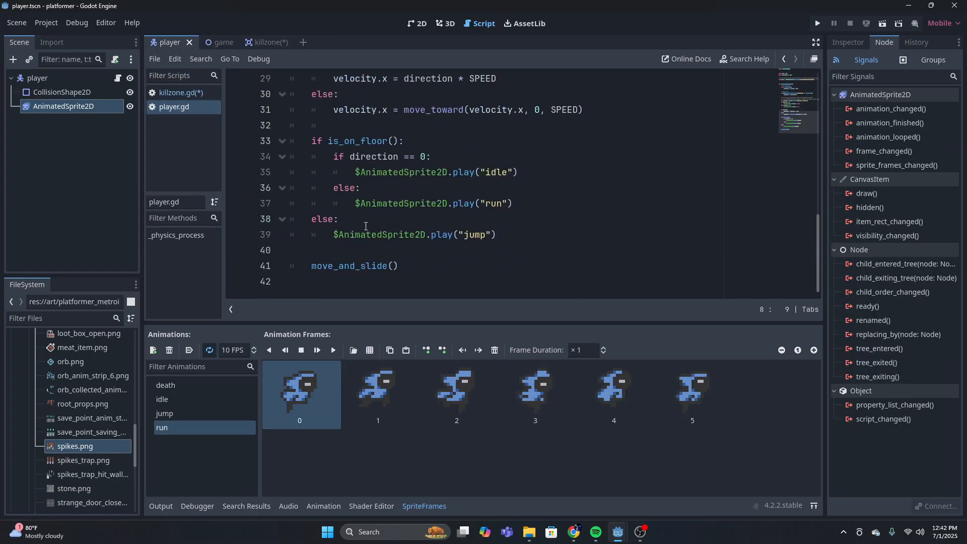
scroll(504, 267, "up", 8)
scroll(504, 267, "up", 1)
left_click(37, 78)
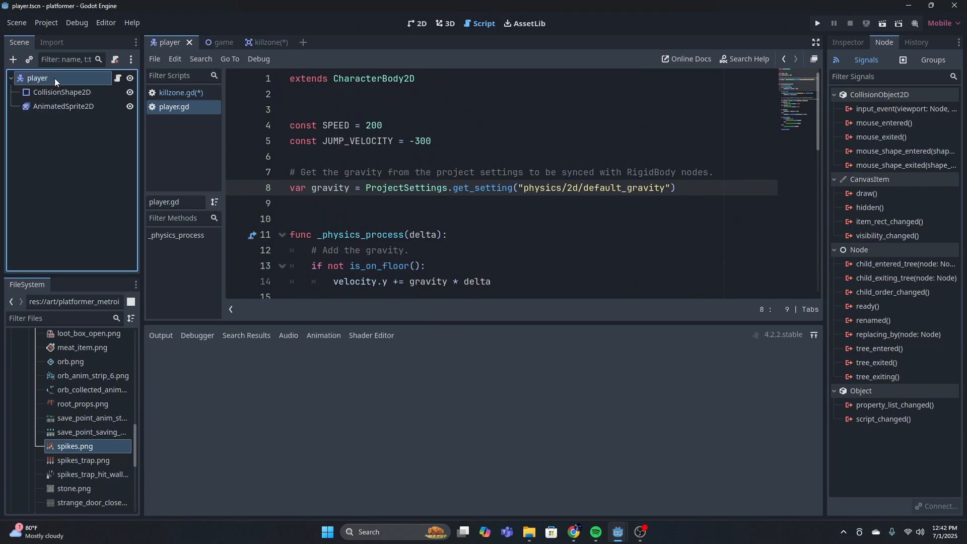
left_click_drag(540, 322, 519, 456)
Declare the function func play_death_animation(): at the end of player.gd, two blank lines below move_and_slide()
scroll(452, 393, "down", 6)
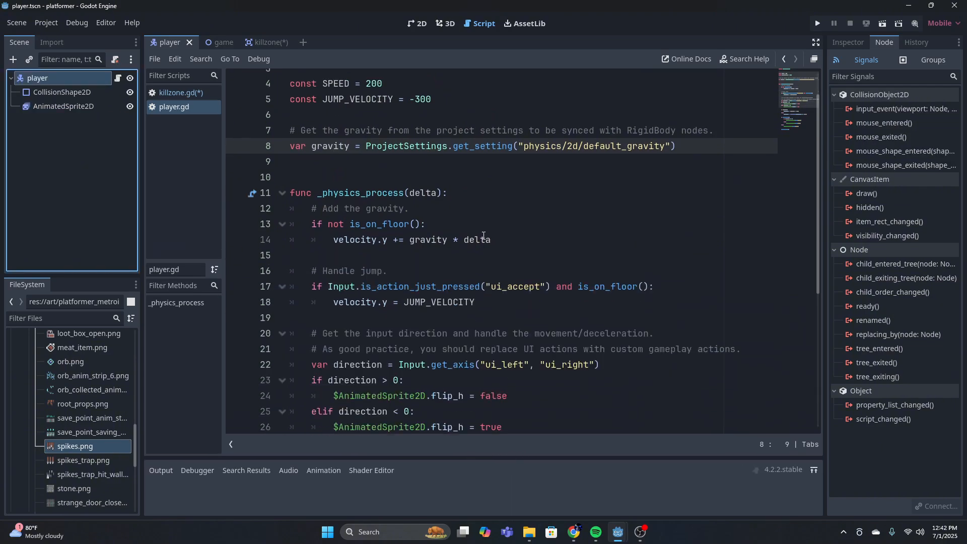
left_click(500, 420)
key("Return")
key("Return")
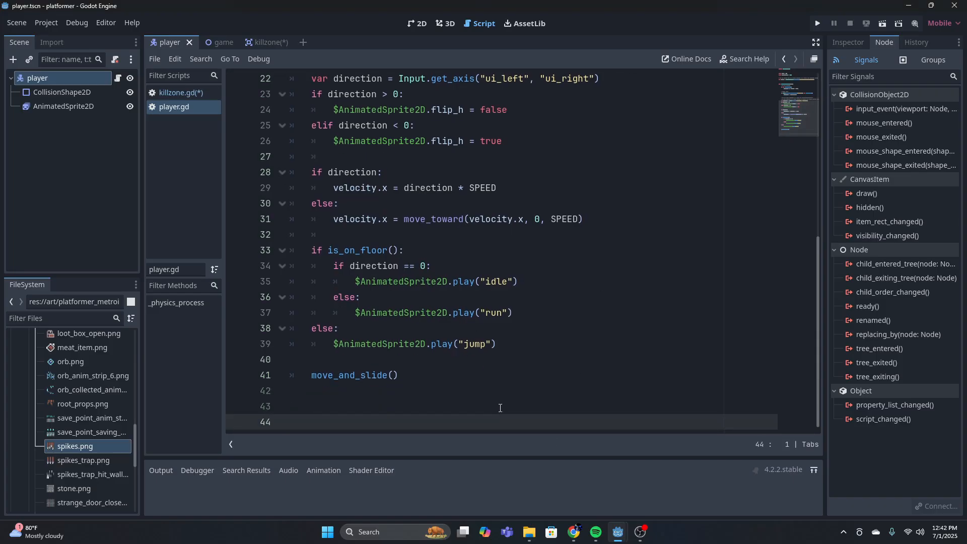
type("func")
type("play_death_animation():")
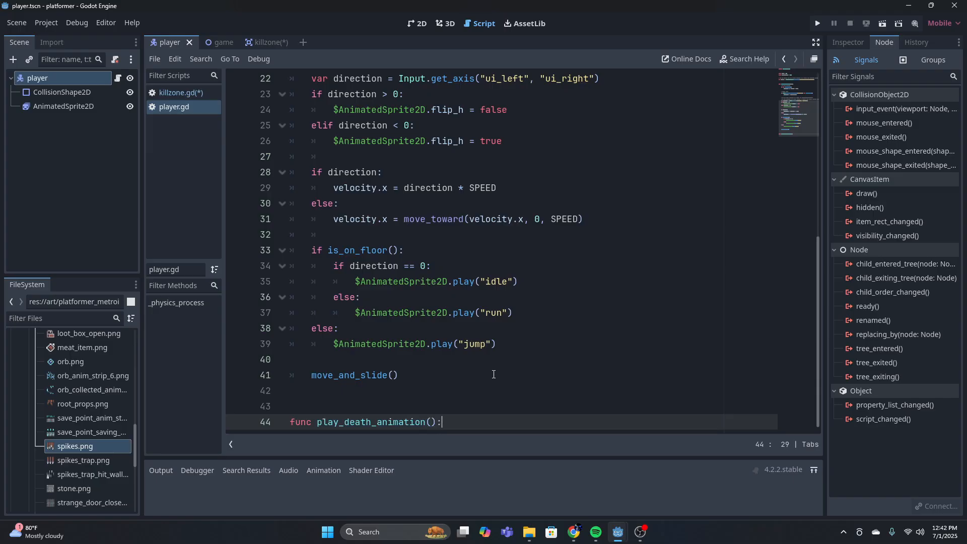
Write is_dead = true as the first line of the play_death_animation function body
key("Return")
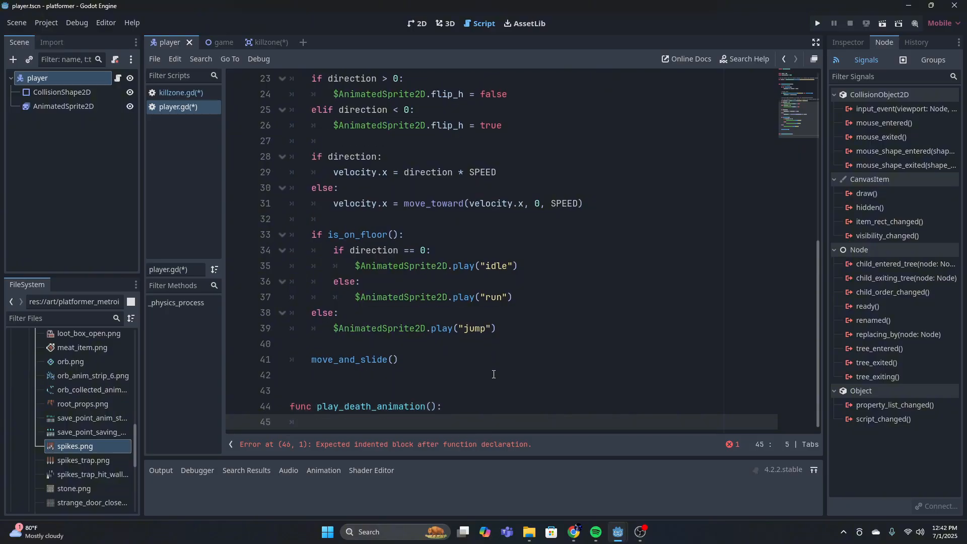
type("is de")
key("BackSpace")
key("BackSpace")
key("BackSpace")
type("_dead")
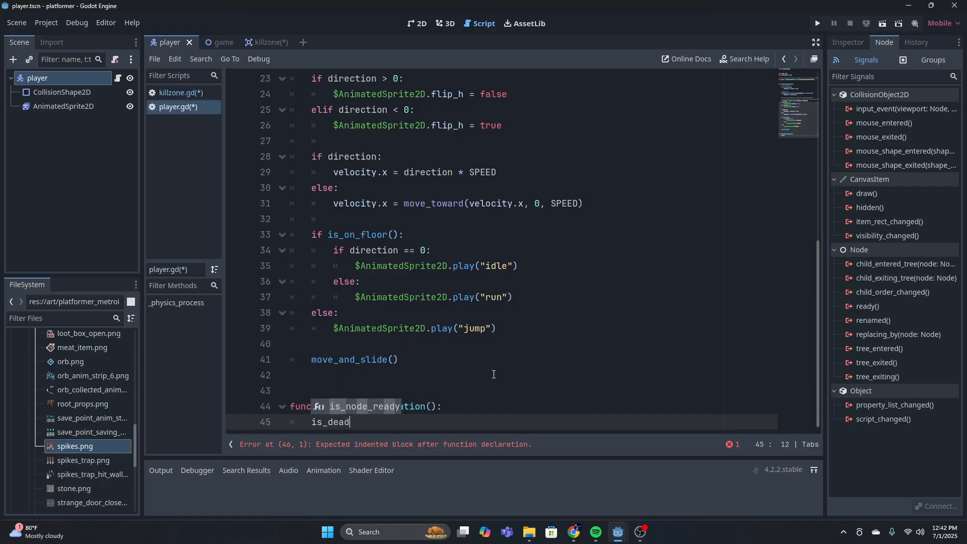
type(" = true")
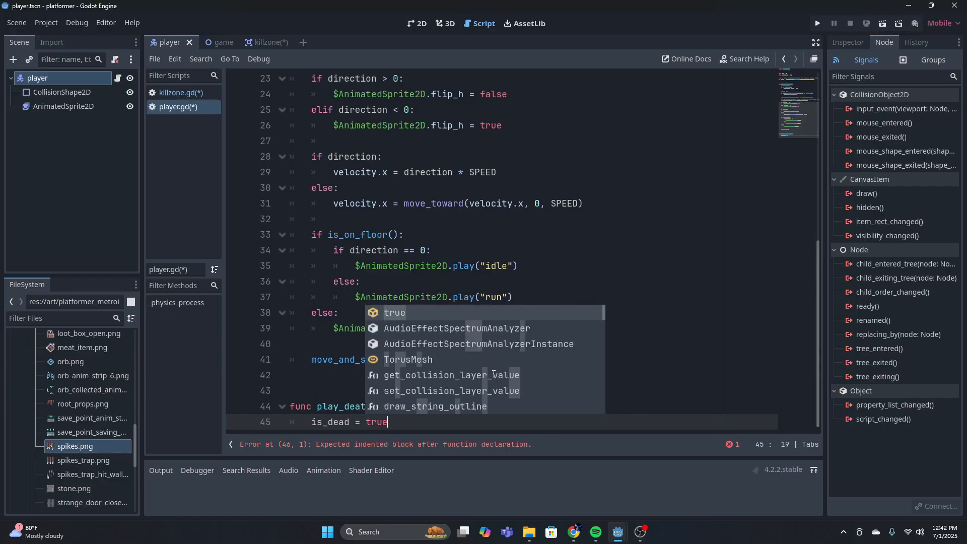
key("Return")
key("Return")
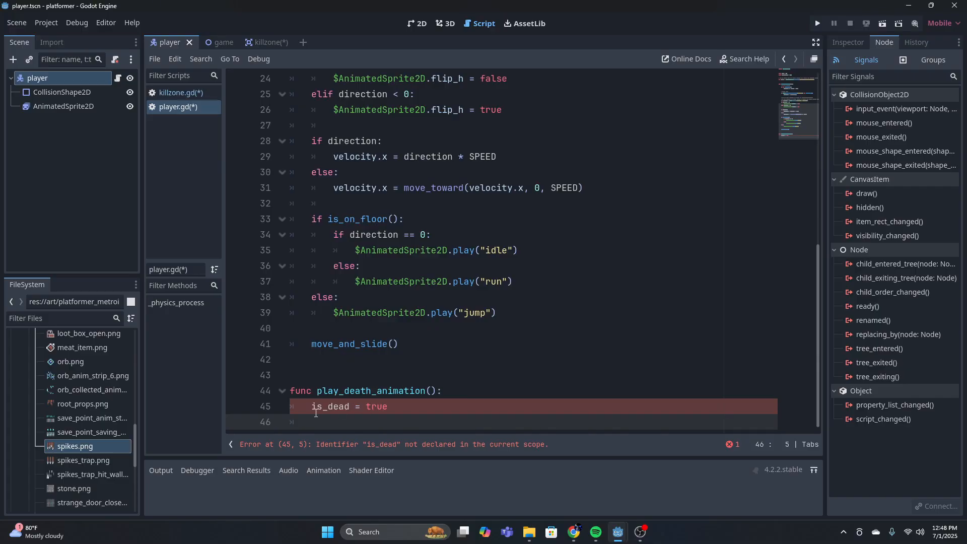
Add the line $AnimatedSprite2D.play("death") below is_dead = true in play_death_animation
left_click(415, 412)
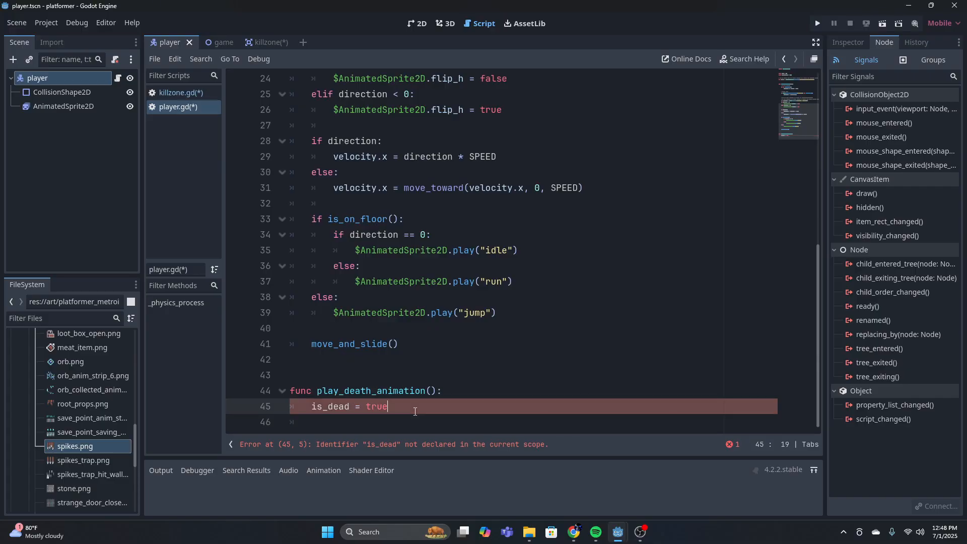
key("Return")
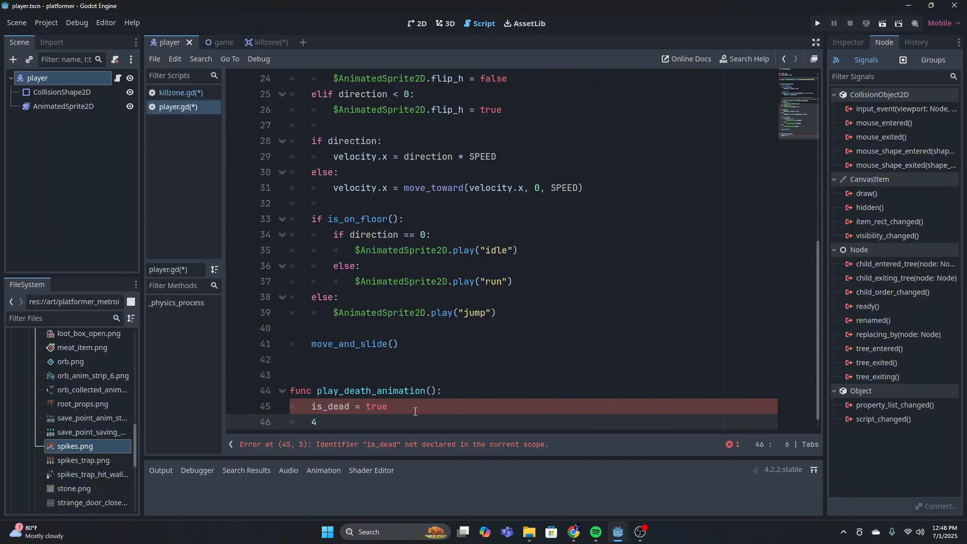
type("$")
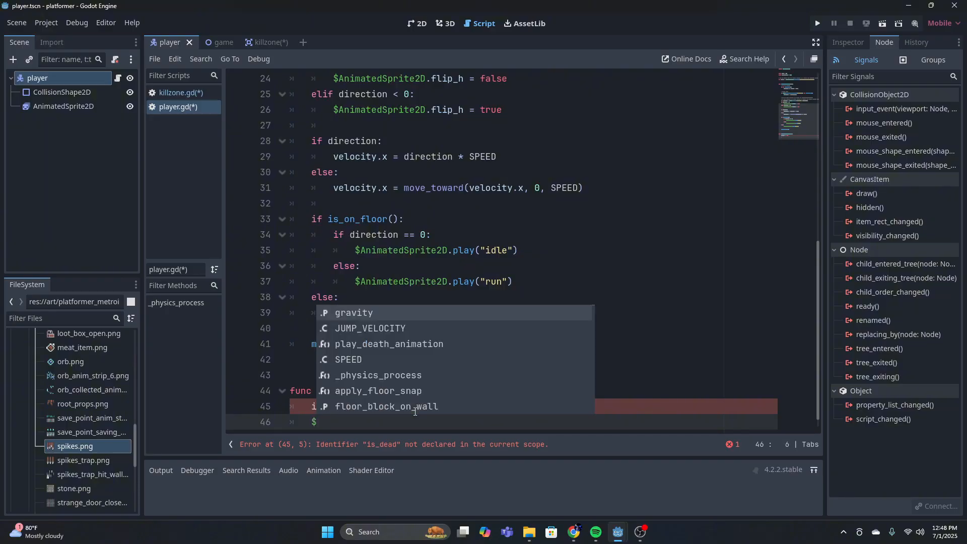
type("AN")
key("Return")
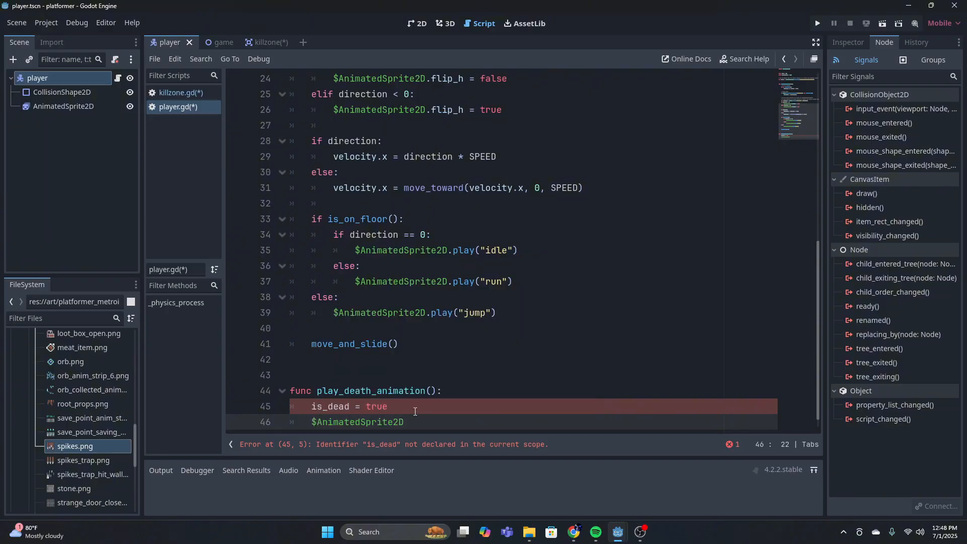
type(".PLAY(\"DE")
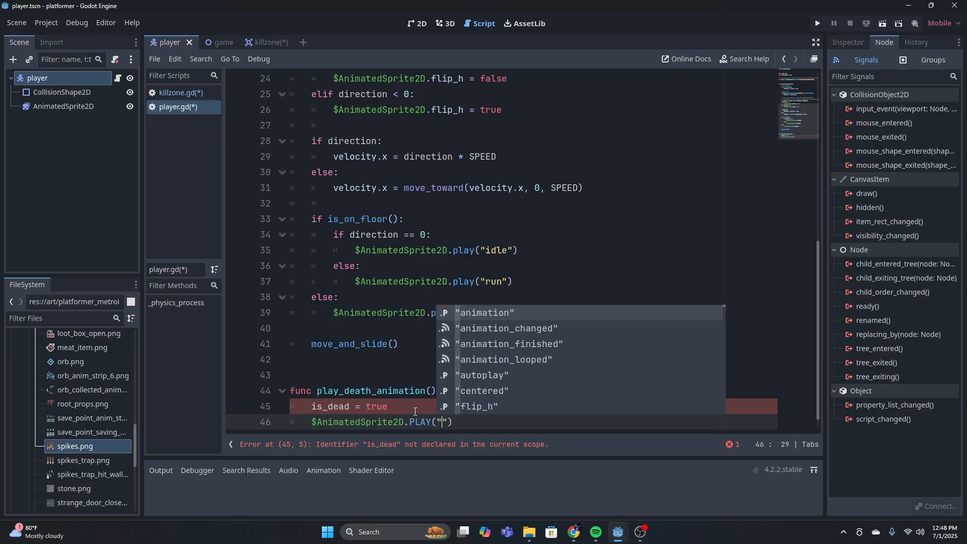
key("BackSpace")
key("BackSpace")
key("BackSpace")
key("BackSpace")
key("BackSpace")
key("BackSpace")
key("BackSpace")
key("BackSpace")
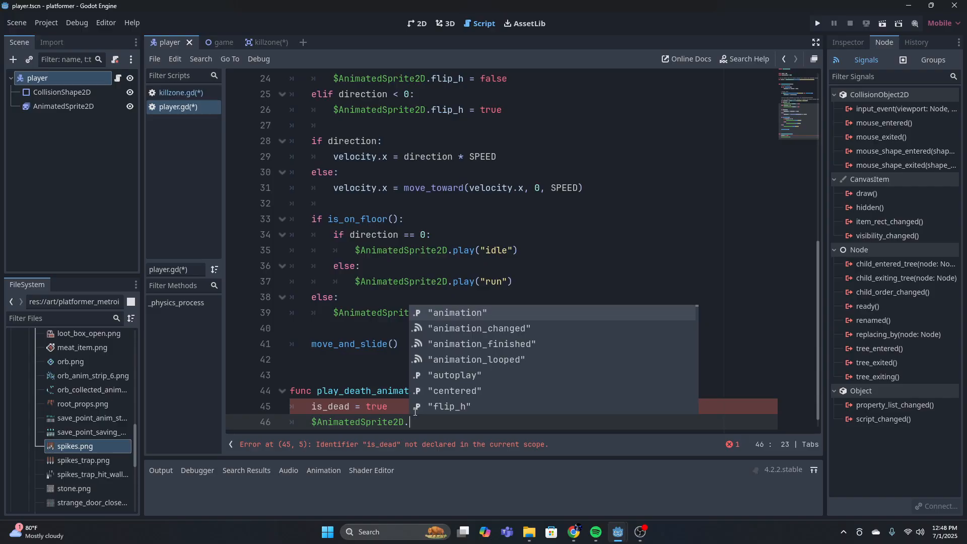
type("play(")
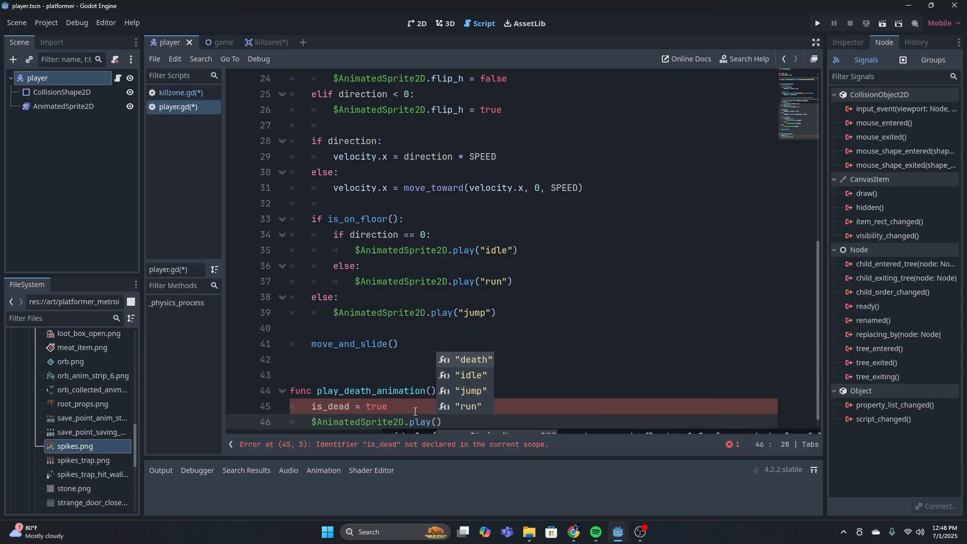
type("\"")
key("Return")
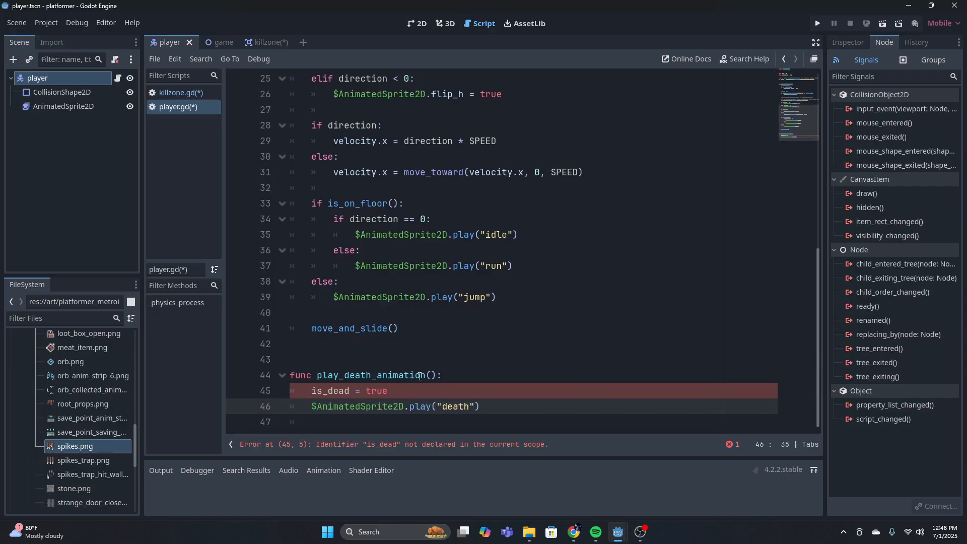
Declare var is_dead = false directly below the gravity variable near the start of player.gd
left_click(409, 397)
left_click(304, 388)
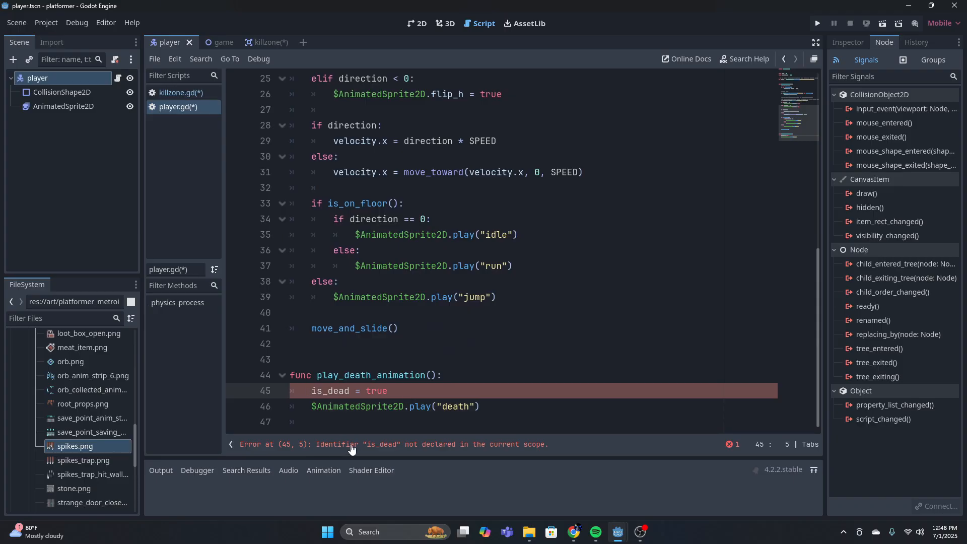
left_click(393, 397)
scroll(398, 378, "up", 8)
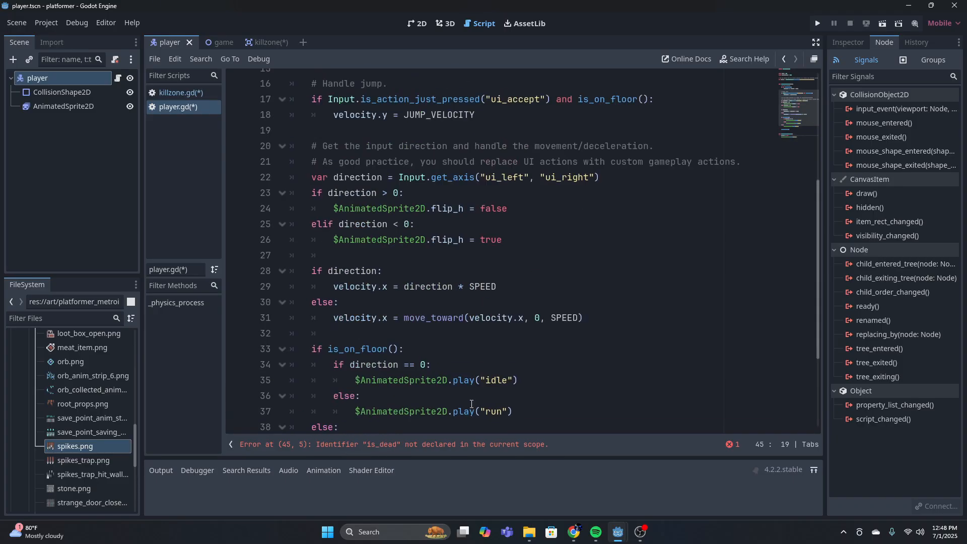
left_click(309, 201)
type("v")
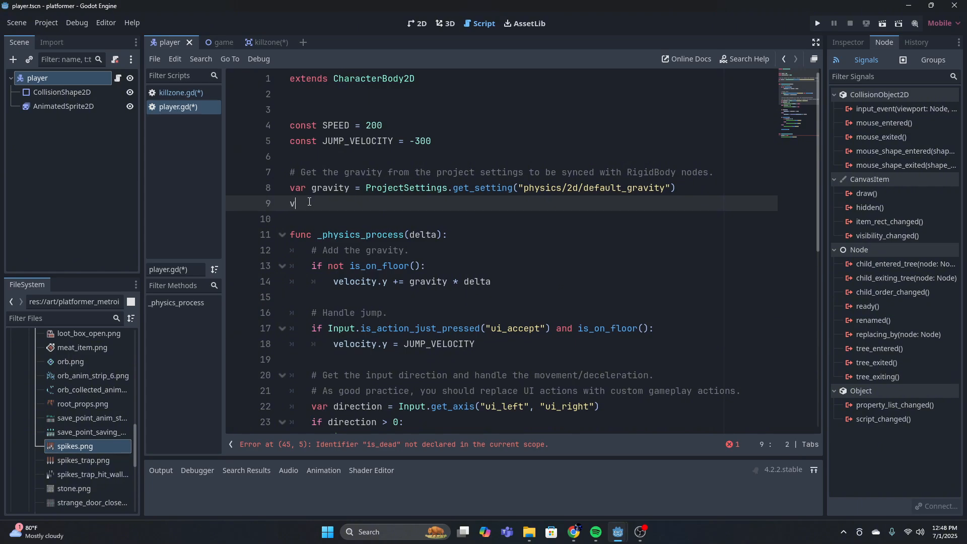
type("ar is_dead = false")
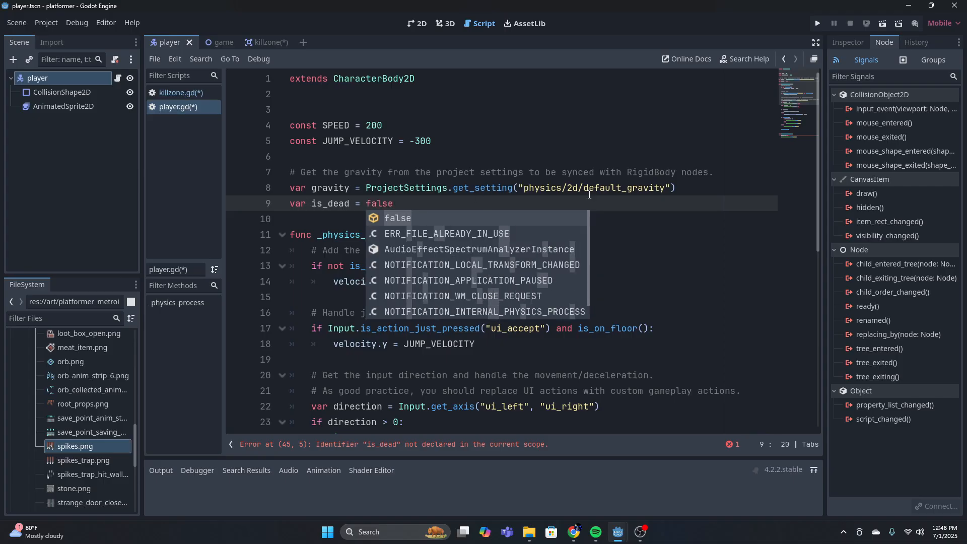
left_click(589, 197)
left_click(314, 219)
left_click(330, 203)
left_click(292, 203)
left_click(420, 205)
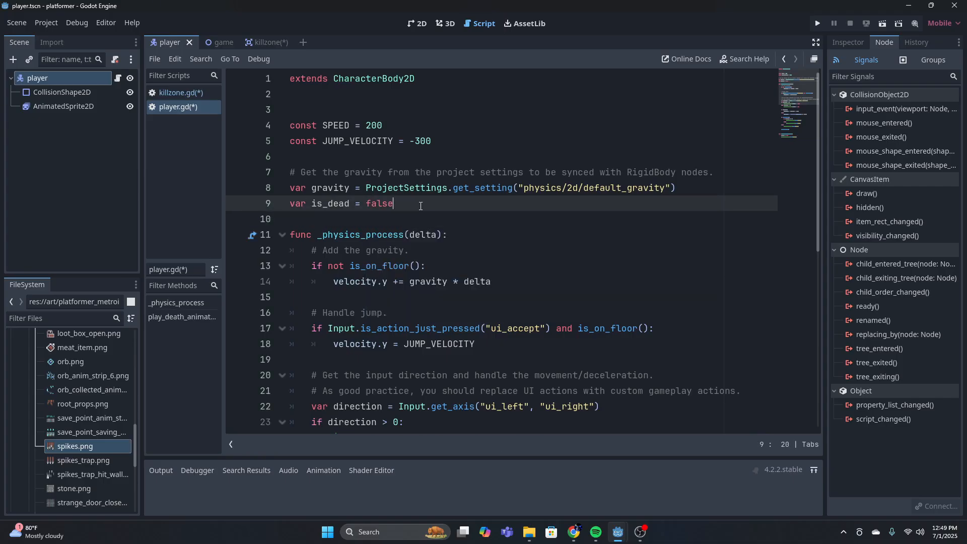
Return to the killzone scene's script and save the pending script changes
scroll(420, 205, "down", 8)
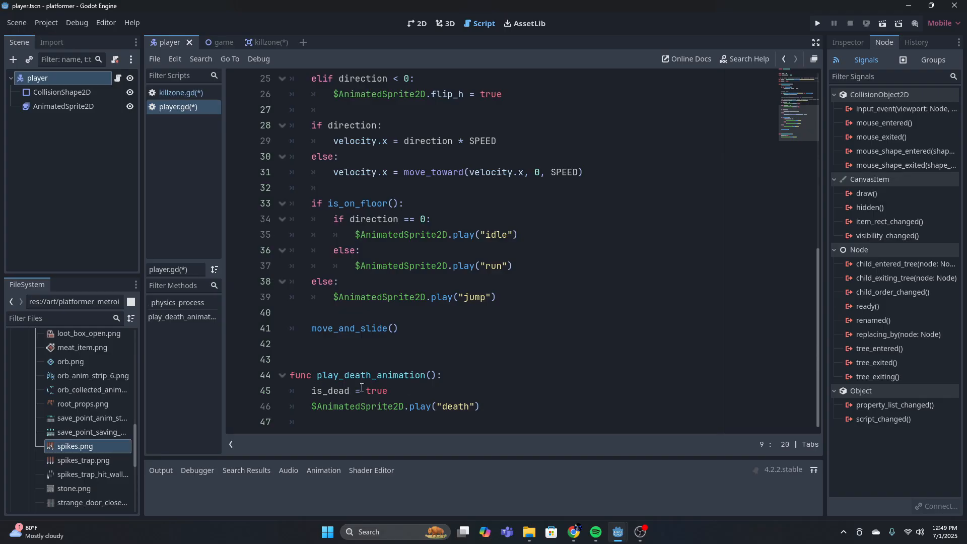
left_click(272, 43)
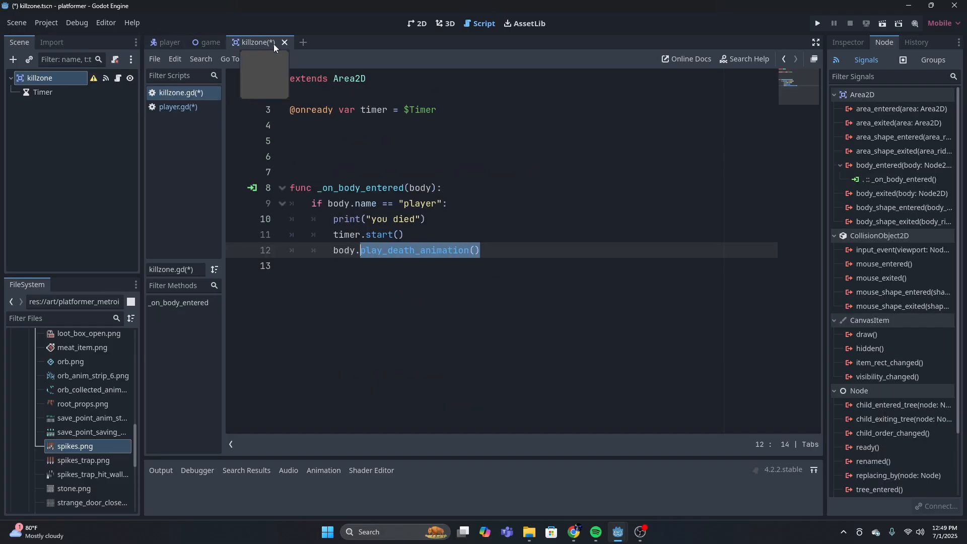
left_click_drag(291, 188, 459, 218)
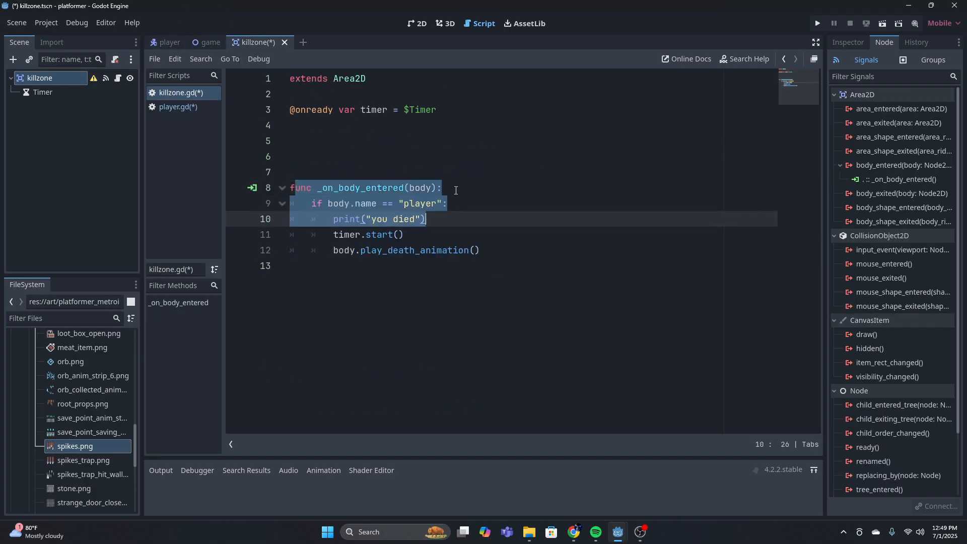
left_click(455, 190)
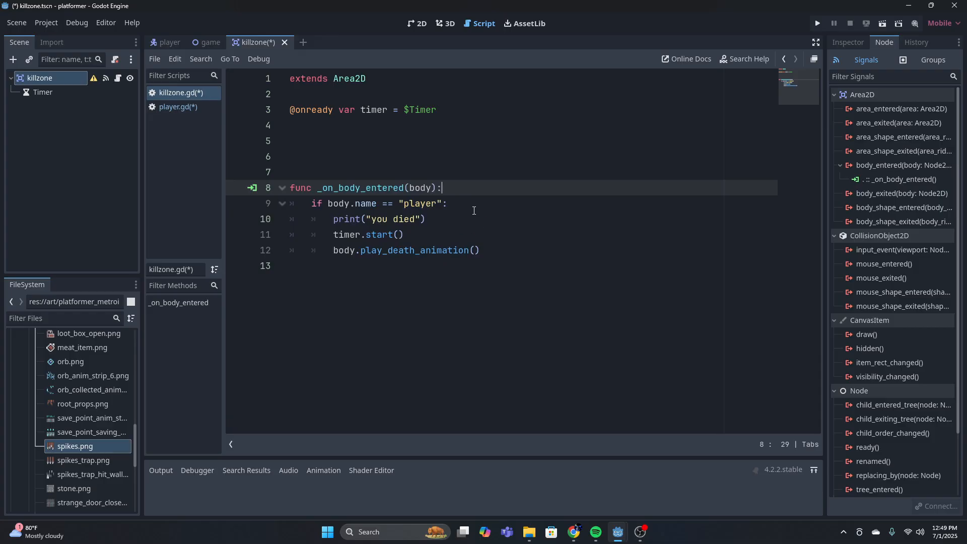
key("ctrl+s")
left_click(483, 250)
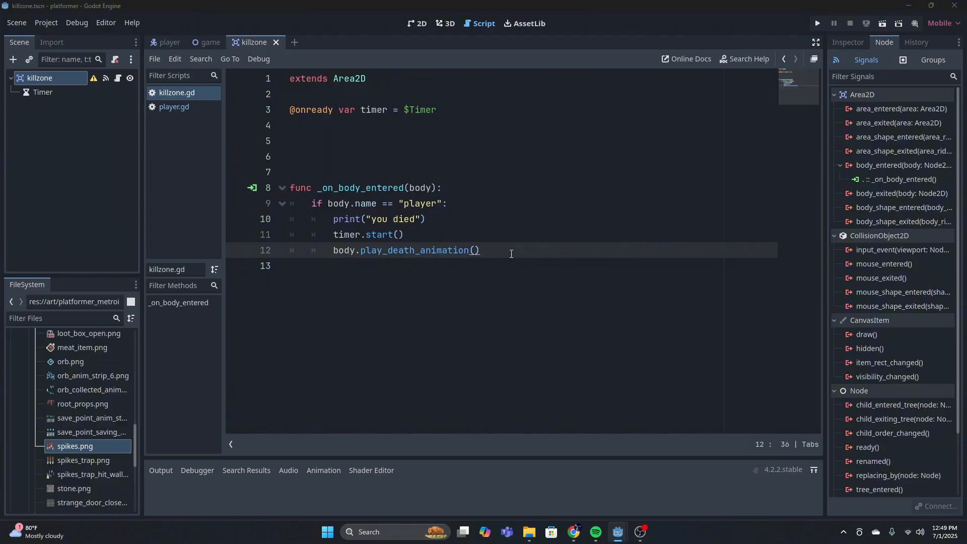
left_click(535, 266)
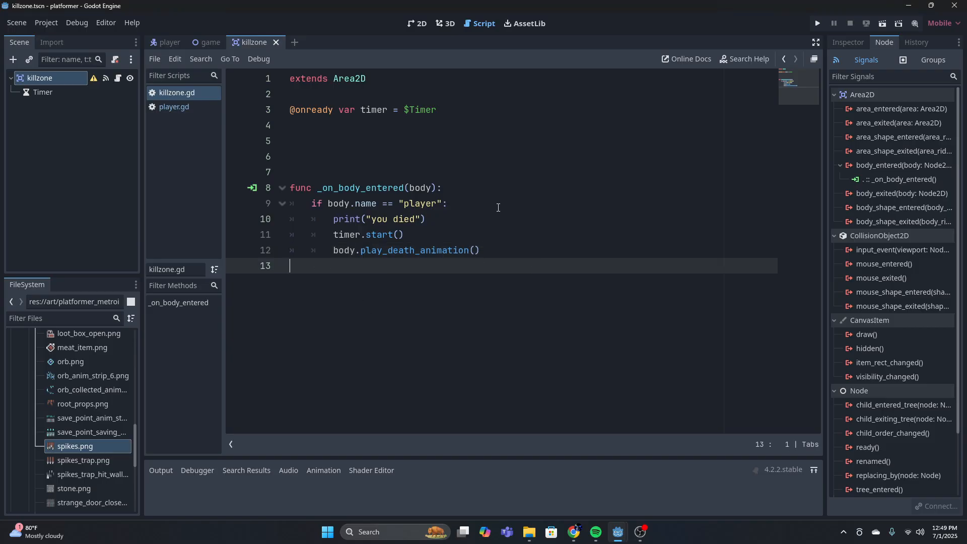
Connect the Timer node's timeout() signal to a new _on_timer_timeout function in killzone.gd
left_click(68, 95)
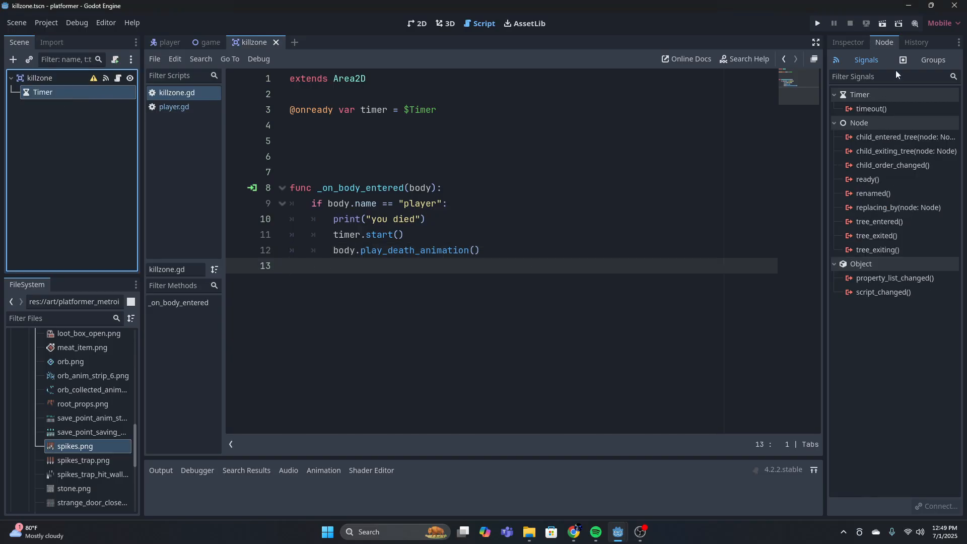
left_click(890, 107)
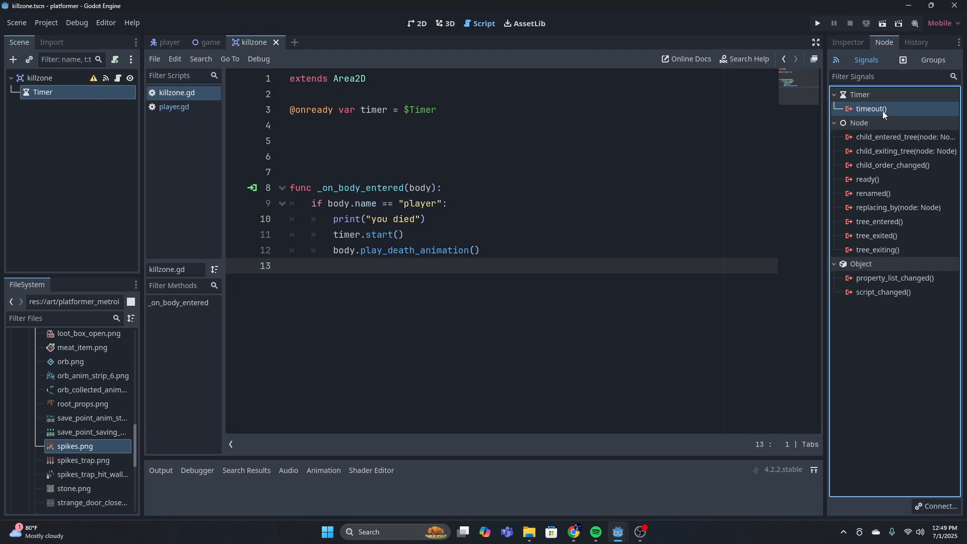
double_click(882, 111)
left_click(446, 386)
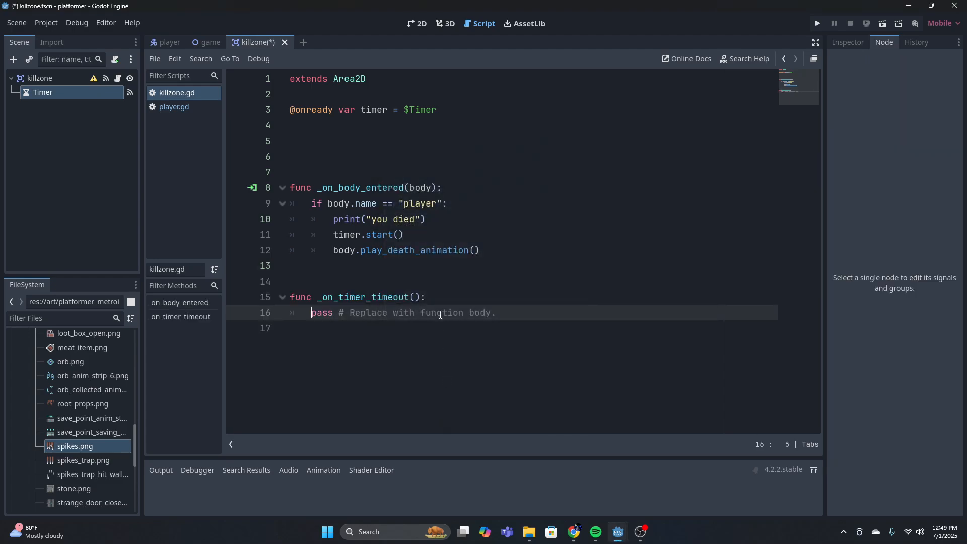
Delete the placeholder pass line and its comment from the body of _on_timer_timeout
left_click(504, 313)
key("BackSpace")
key("BackSpace")
key("ctrl+BackSpace")
key("ctrl+BackSpace")
key("ctrl+BackSpace")
key("ctrl+BackSpace")
key("ctrl+BackSpace")
key("ctrl+BackSpace")
key("BackSpace")
key("BackSpace")
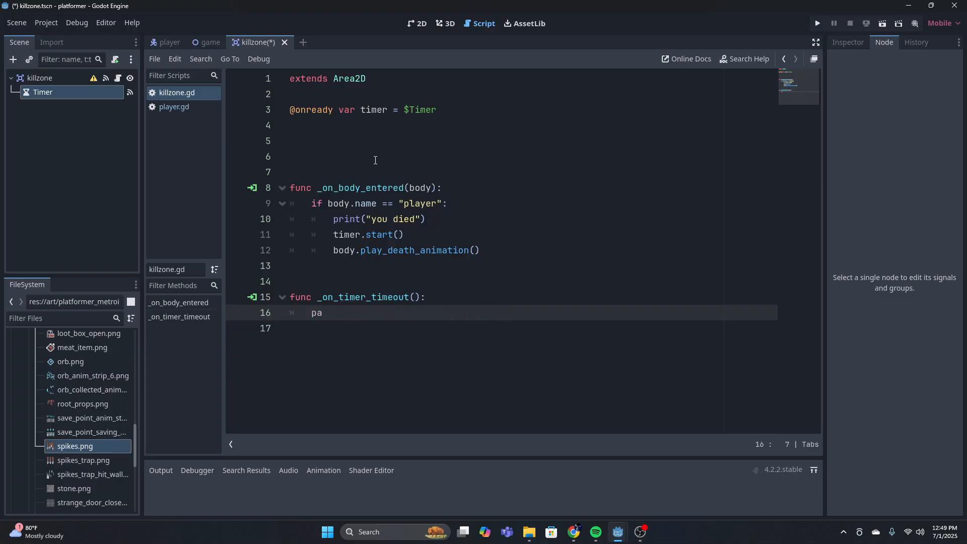
left_click(418, 234)
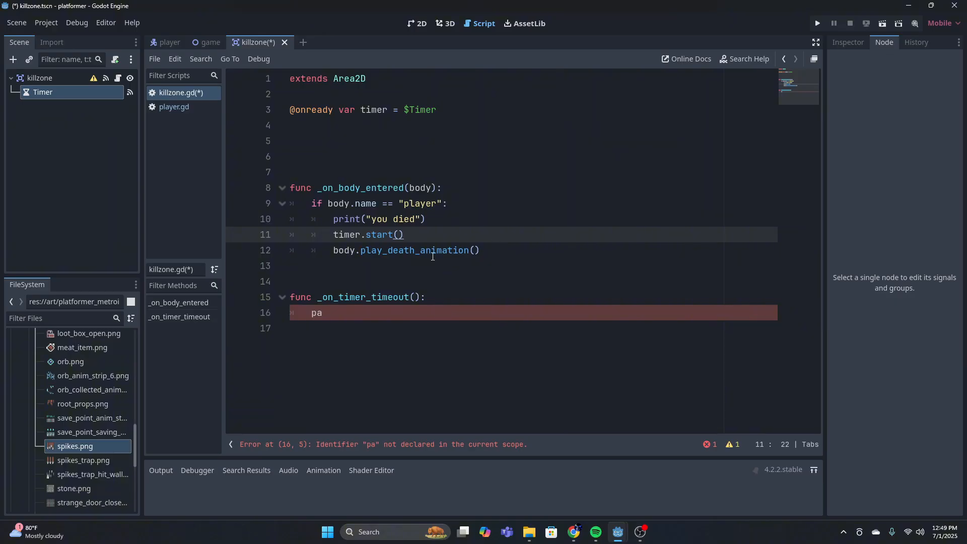
left_click(332, 317)
key("BackSpace")
key("BackSpace")
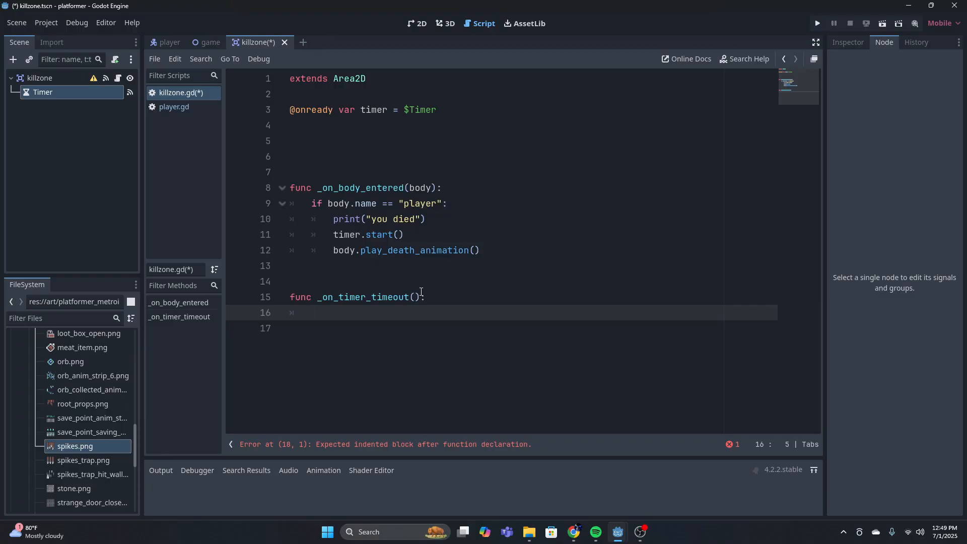
Write get_tree().reload_current_scene() as the body of _on_timer_timeout
type("get_tre")
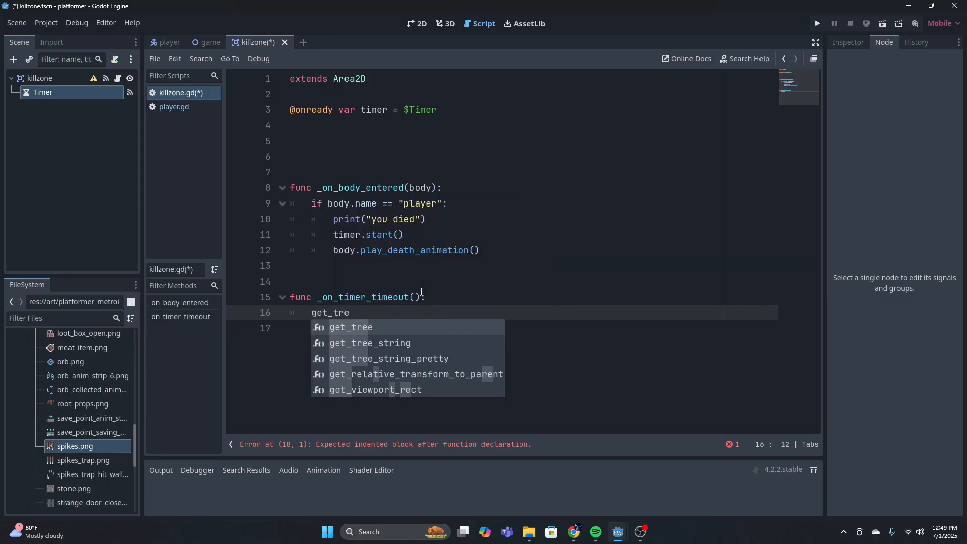
type("e")
key("Return")
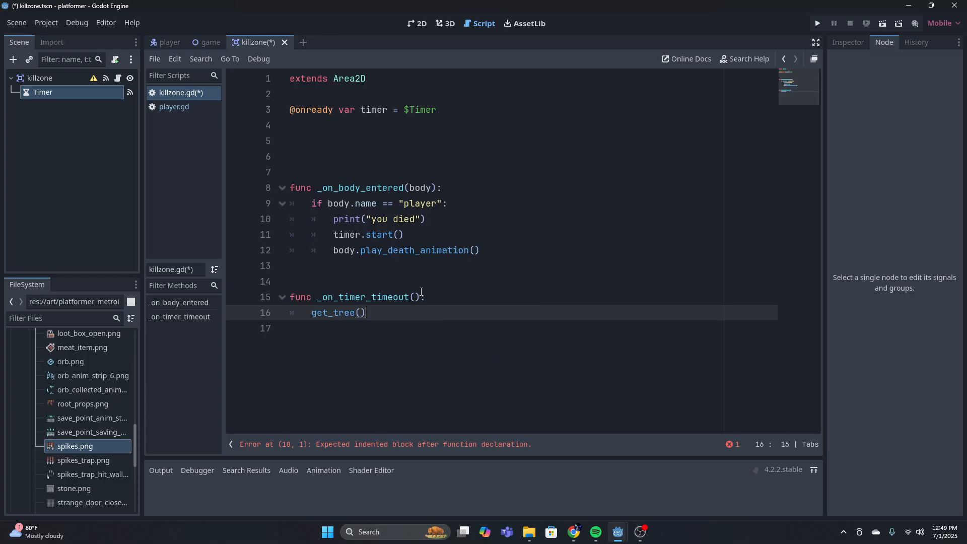
type(".re")
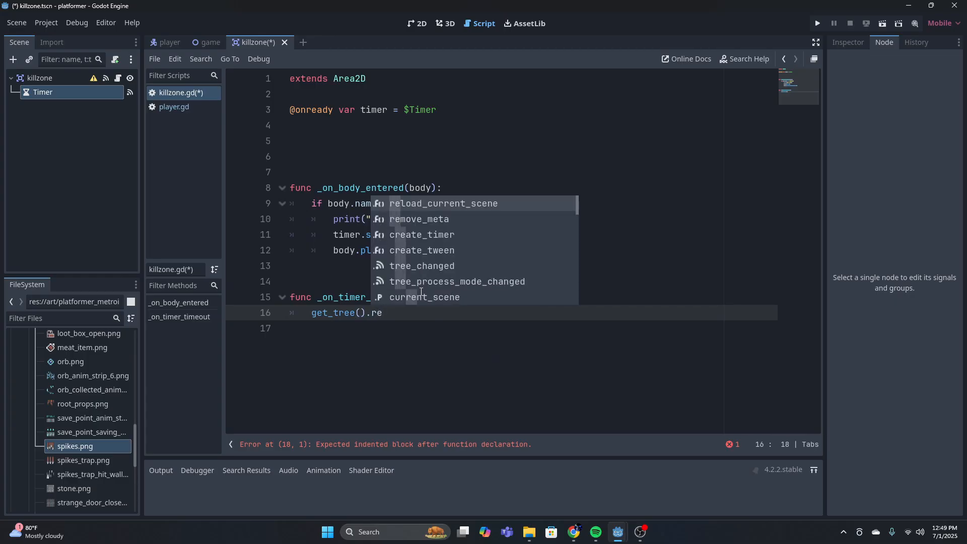
type("loa")
key("Return")
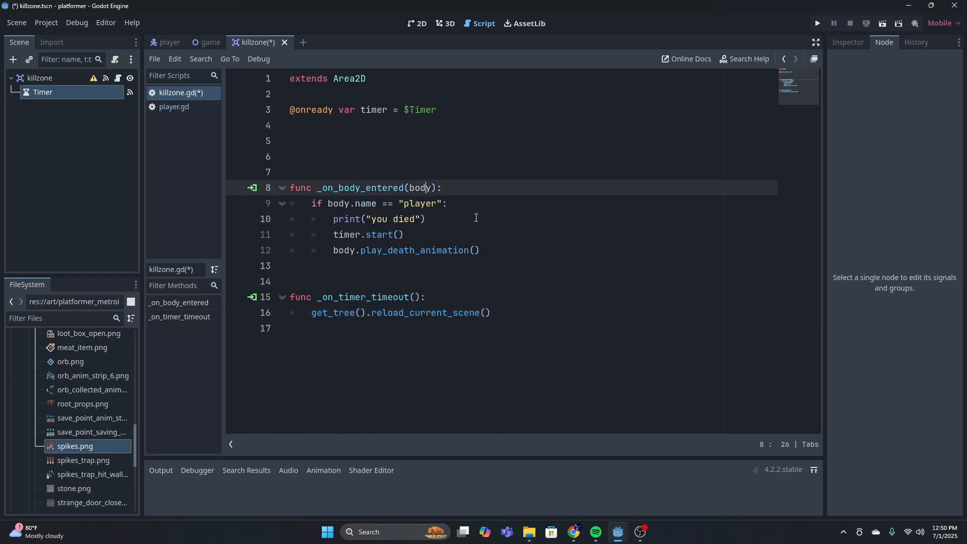
Examine the Timer node's wait time and review the body-entered and timeout functions in killzone.gd
left_click(426, 237)
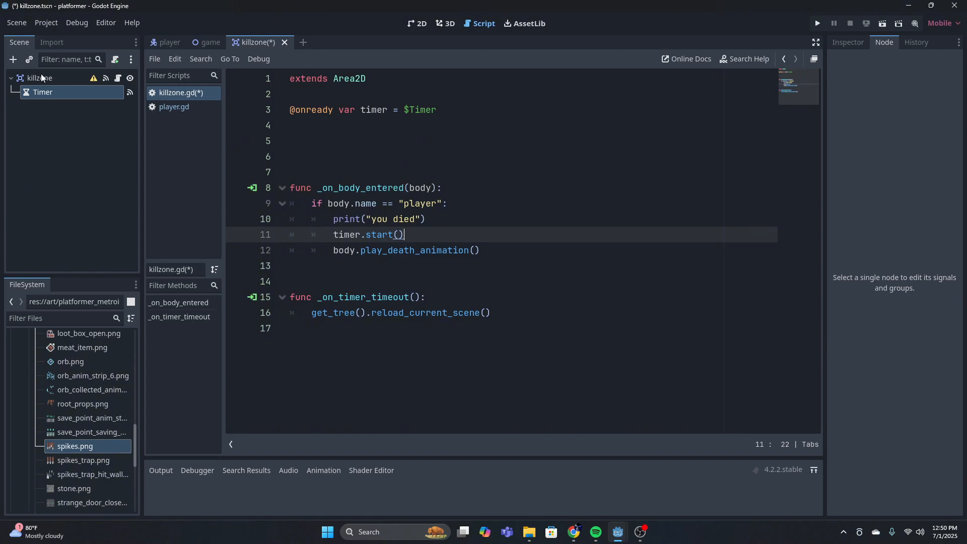
left_click(43, 93)
left_click(847, 43)
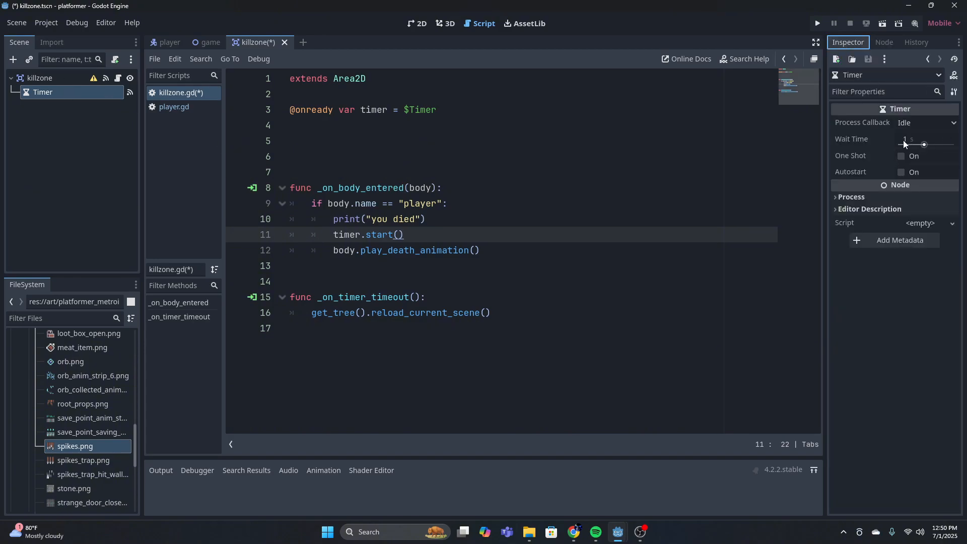
left_click(59, 76)
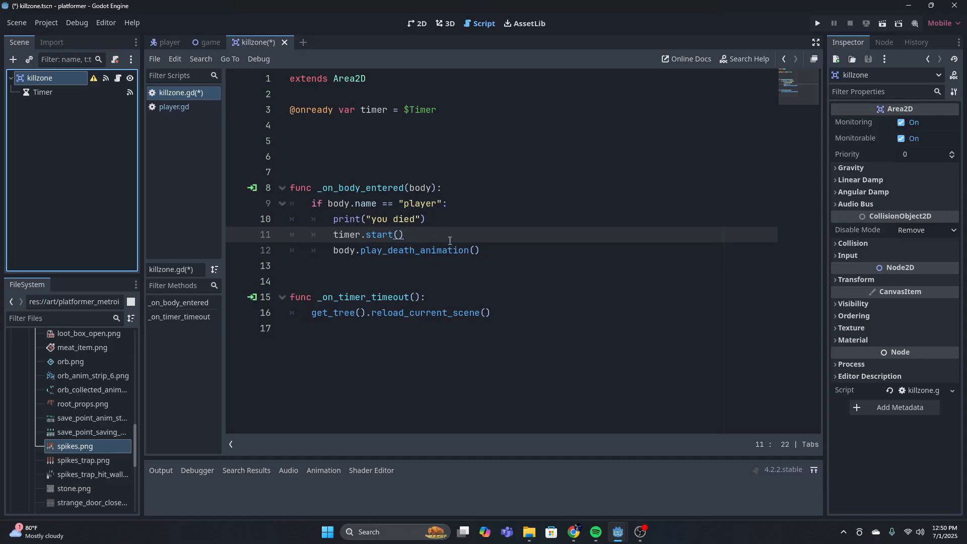
left_click(523, 249)
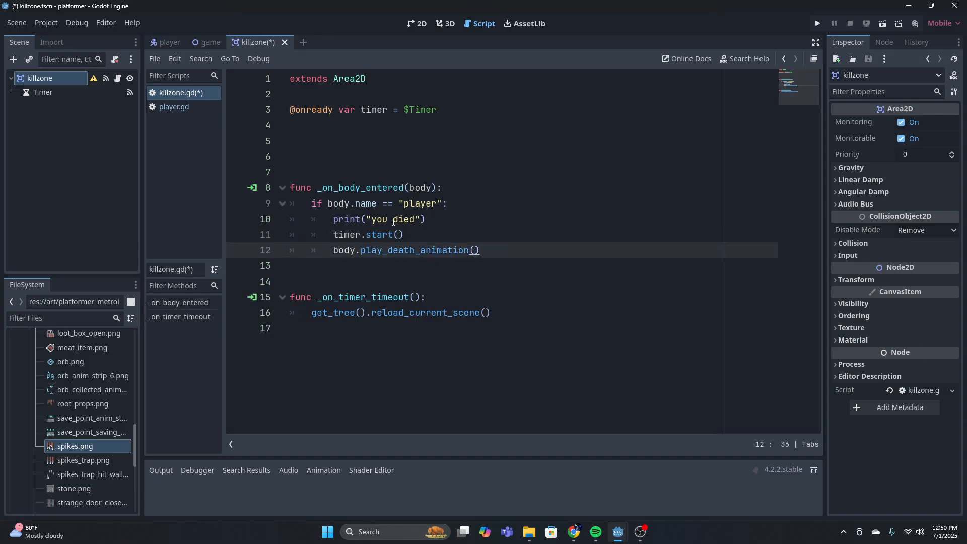
left_click(412, 232)
left_click(467, 312)
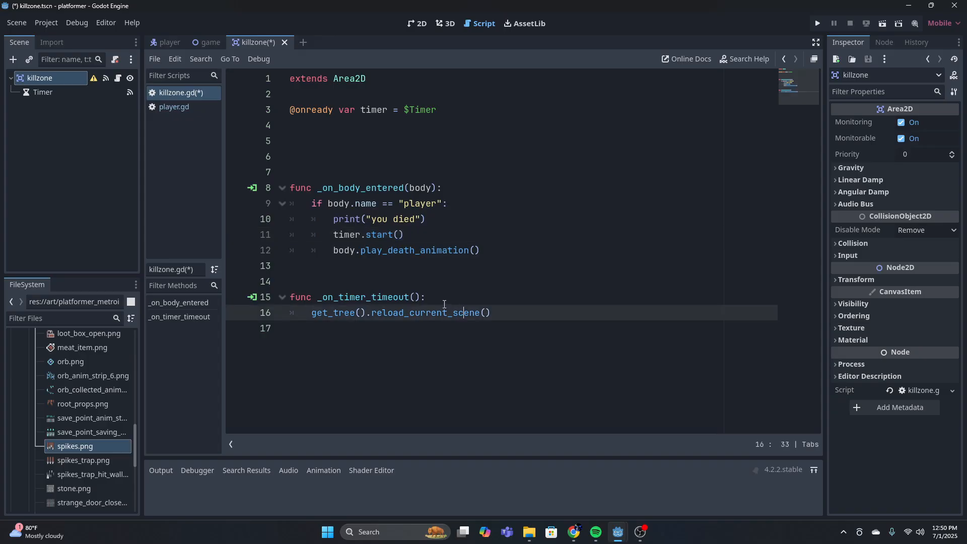
left_click(443, 302)
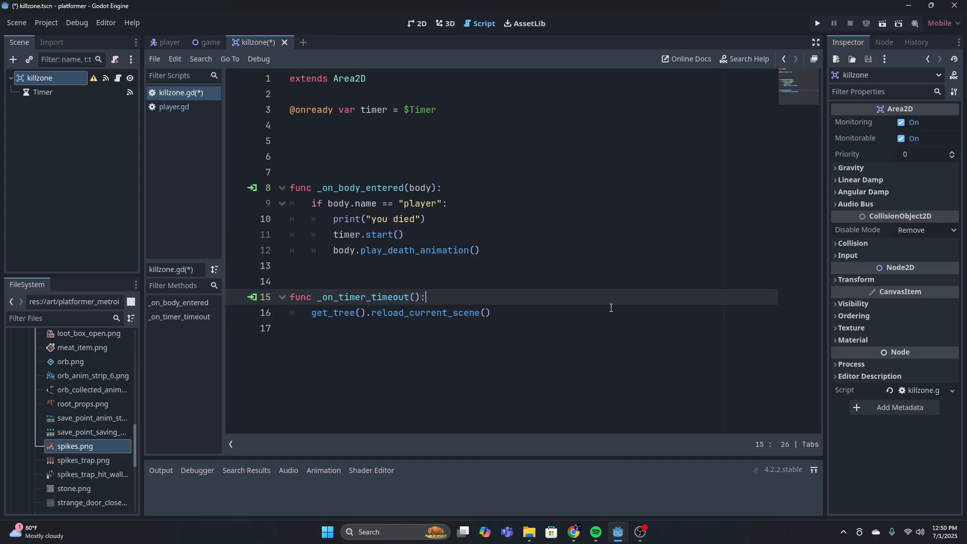
left_click(55, 92)
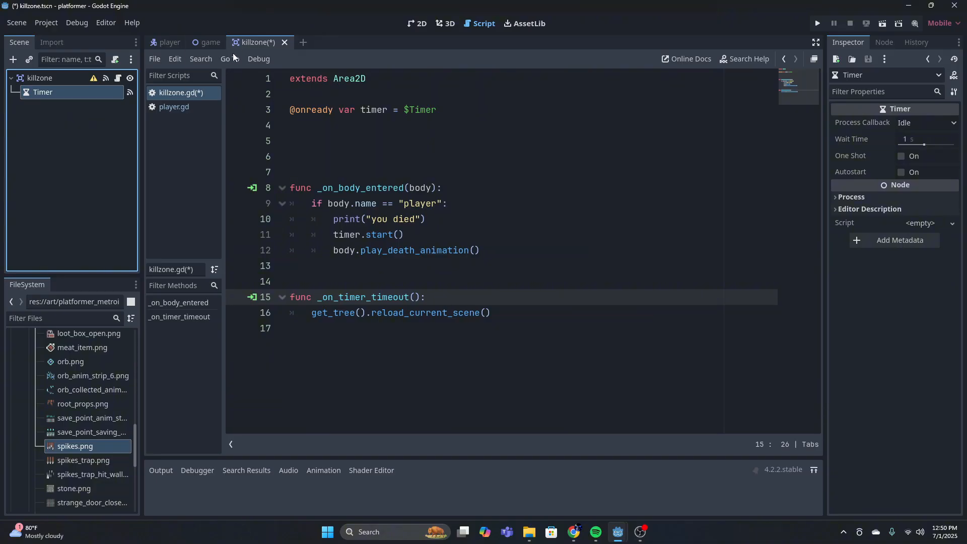
Save the killzone scene and show the game scene's spiked level in the 2D view
key("ctrl+s")
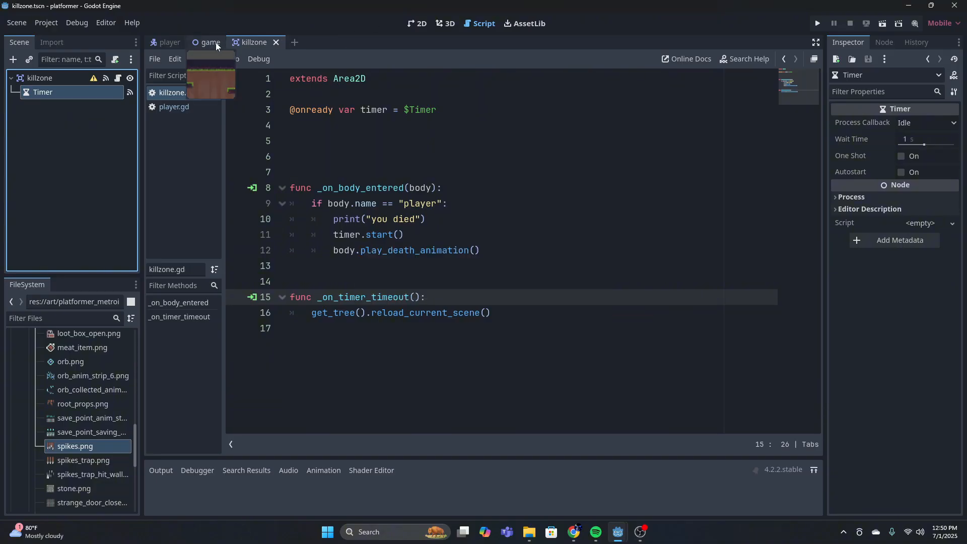
left_click(174, 44)
left_click(216, 42)
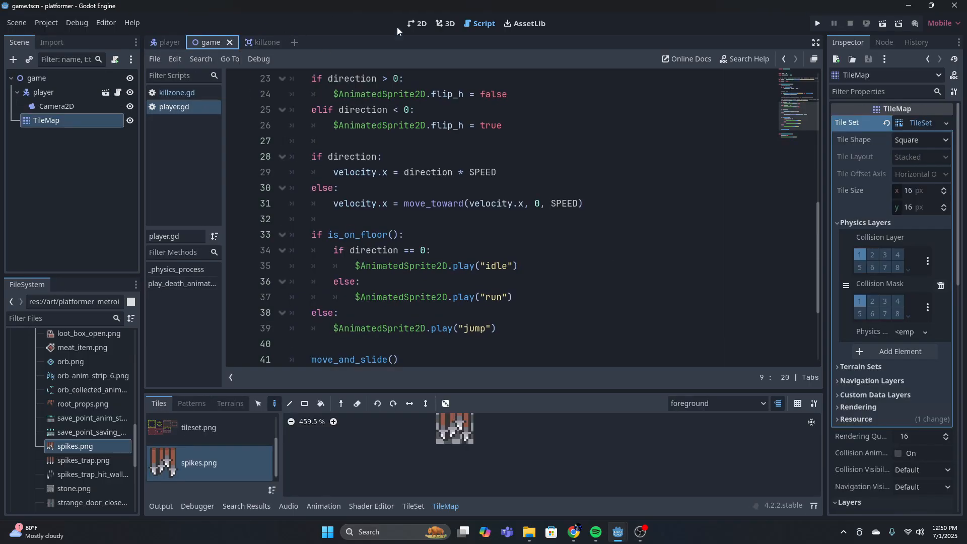
left_click(415, 24)
scroll(574, 286, "up", 2)
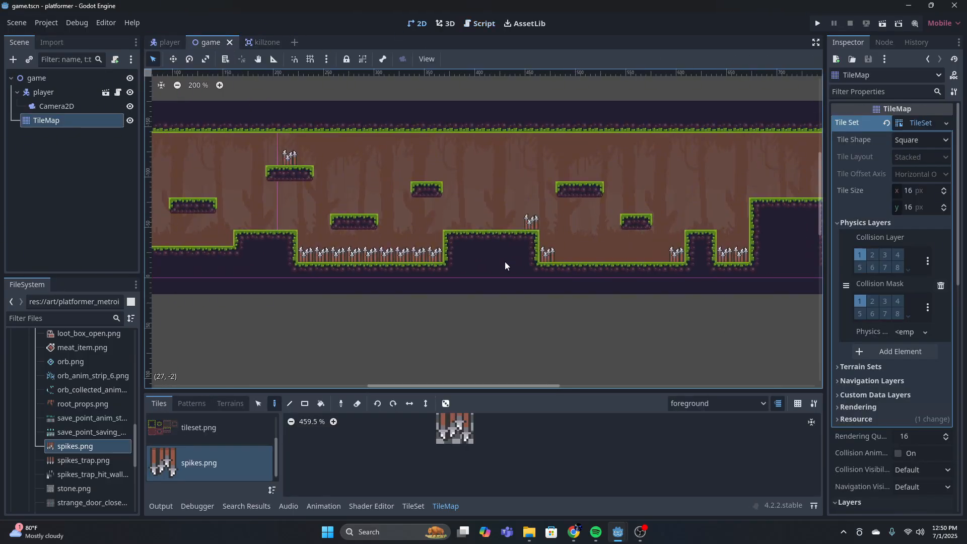
middle_click_drag(332, 270, 442, 281)
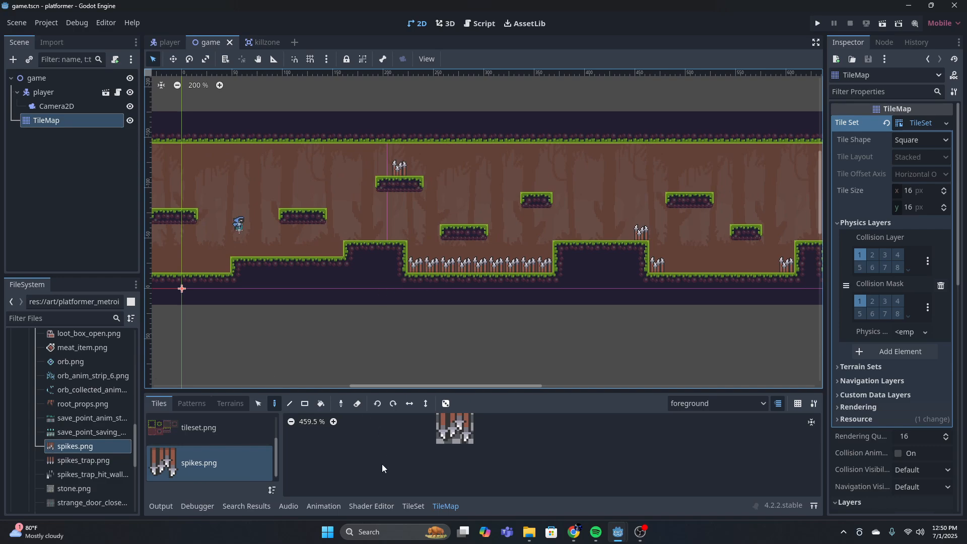
Add a plain Node as a child of the game root and rename it killzones
left_click(35, 77)
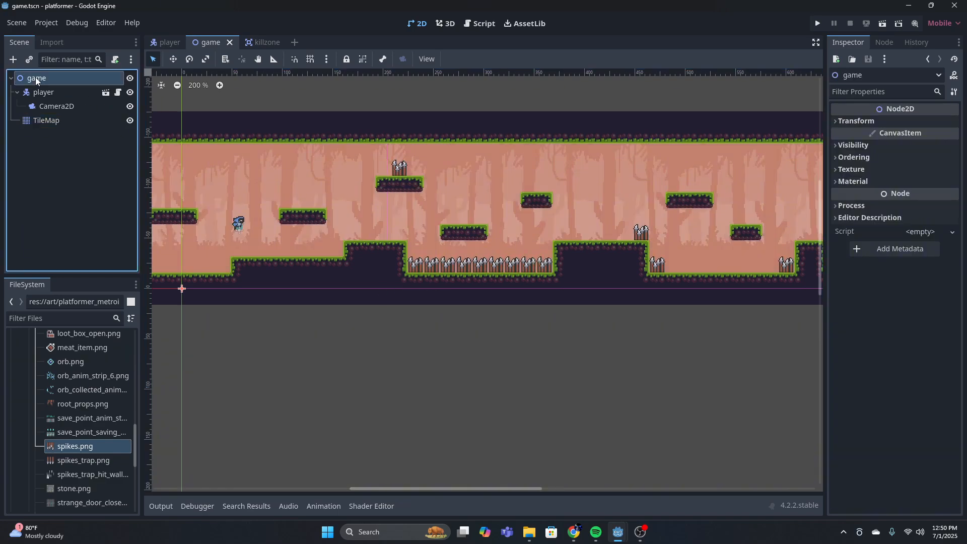
left_click(13, 59)
key("BackSpace")
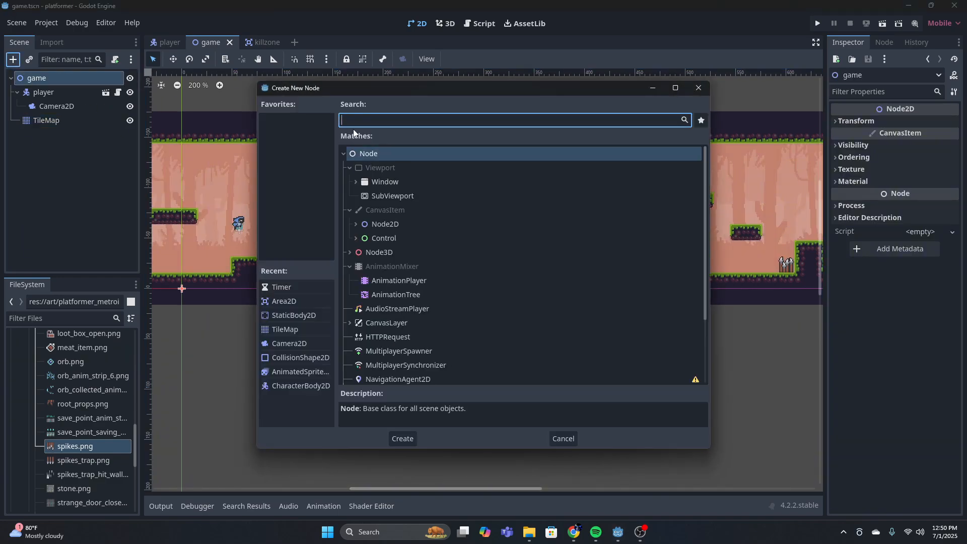
type("node")
left_click(407, 439)
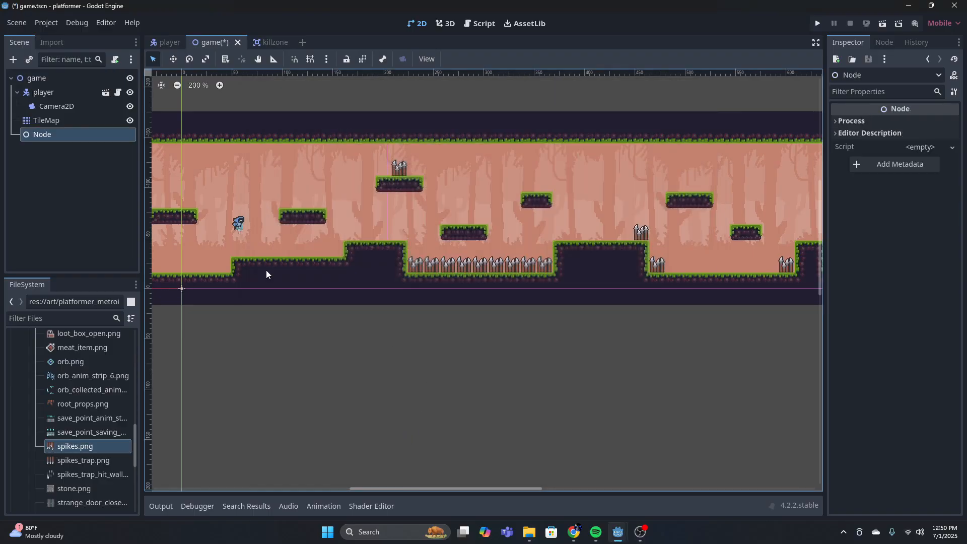
double_click(61, 135)
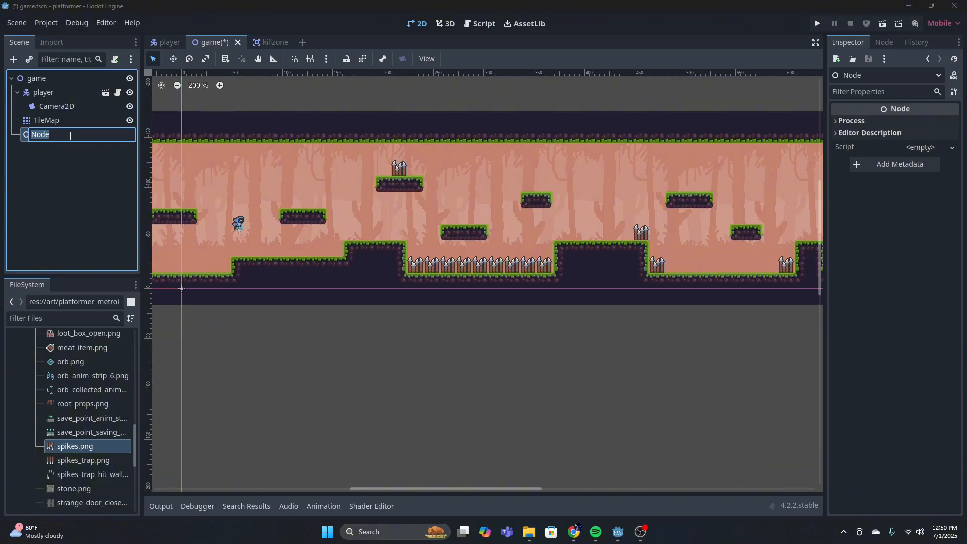
type("killzones")
key("Return")
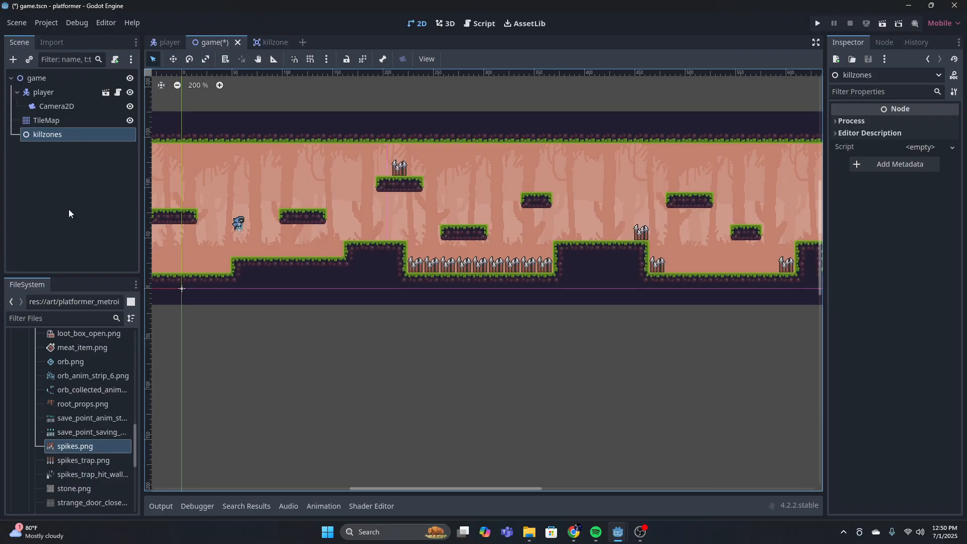
Instantiate scenes/killzone.tscn as a child of the killzones node
scroll(553, 204, "up", 1)
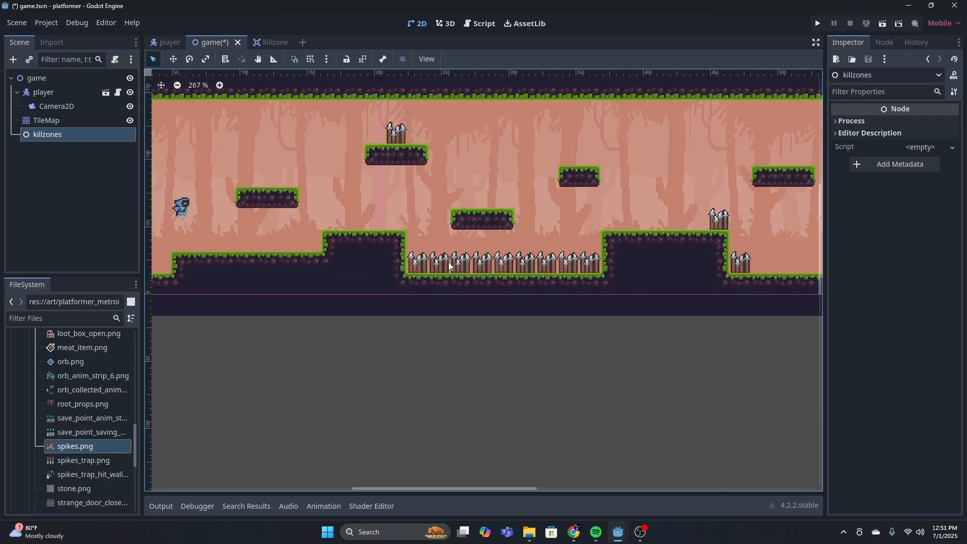
left_click(29, 59)
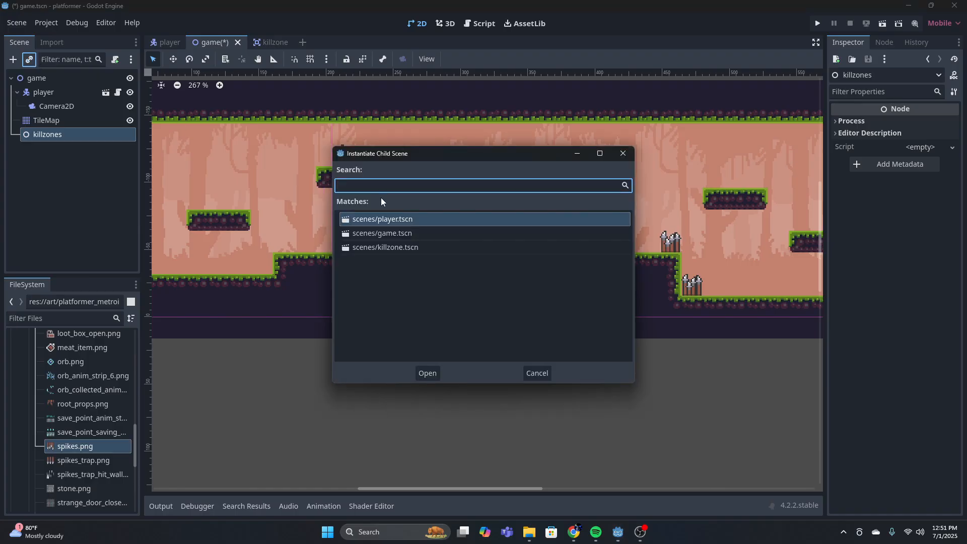
left_click(419, 247)
left_click(426, 373)
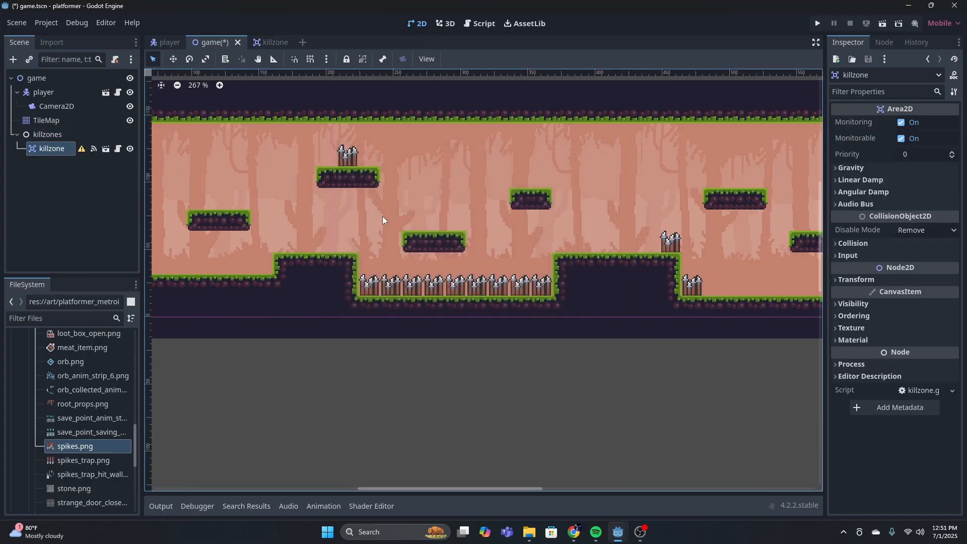
Move the killzone instance onto the long row of spikes in the first pit
scroll(364, 276, "down", 1)
scroll(364, 276, "down", 6)
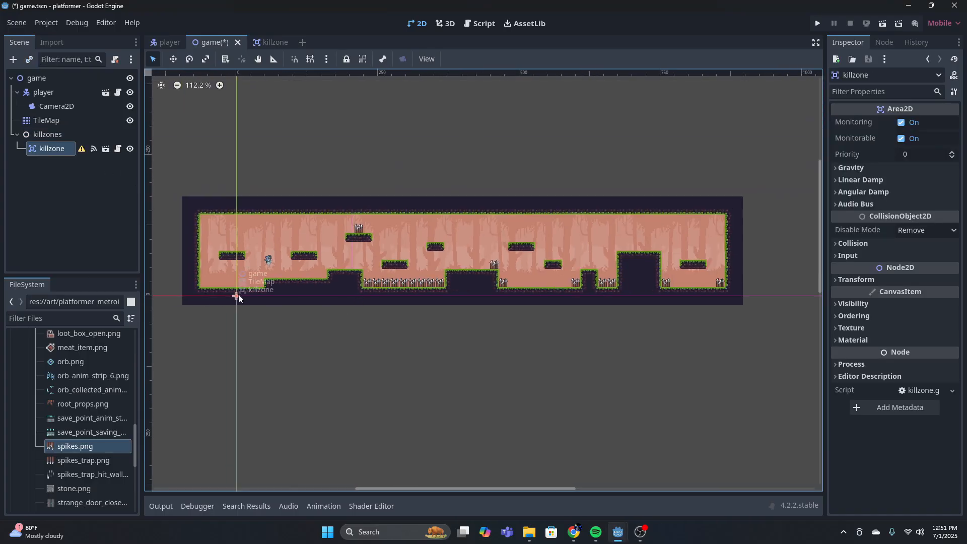
left_click_drag(237, 296, 400, 286)
scroll(400, 286, "up", 6)
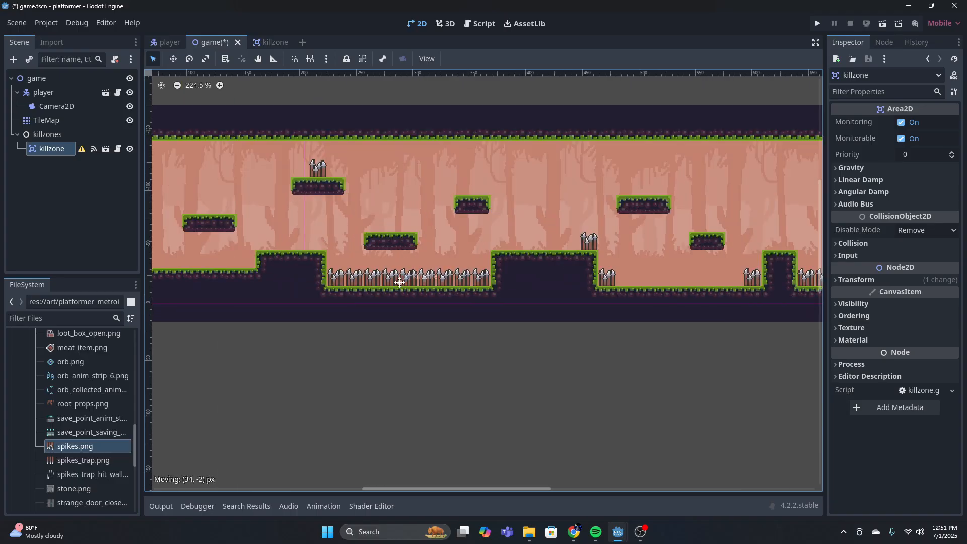
Add a CollisionShape2D child to the killzone and give it a rectangle shape
left_click(13, 59)
type("col")
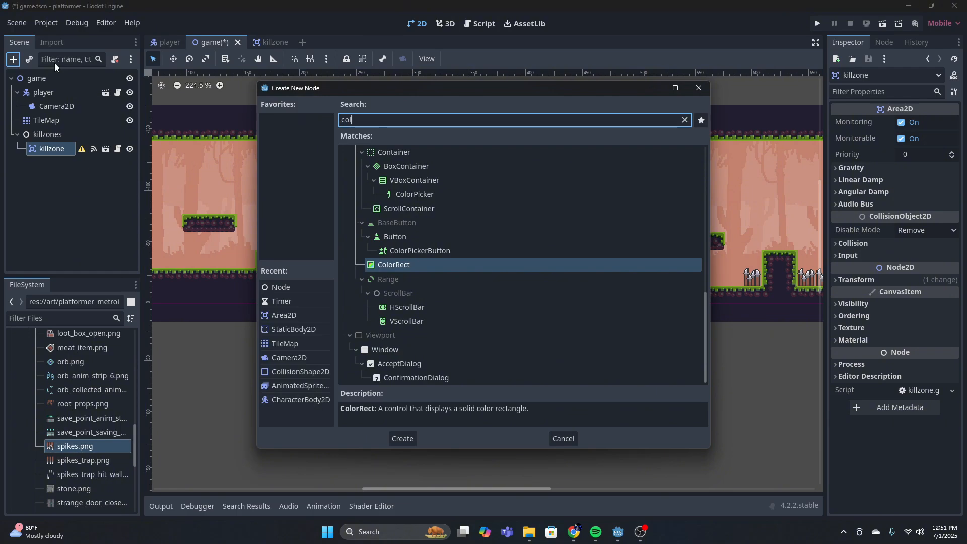
type("li")
key("Return")
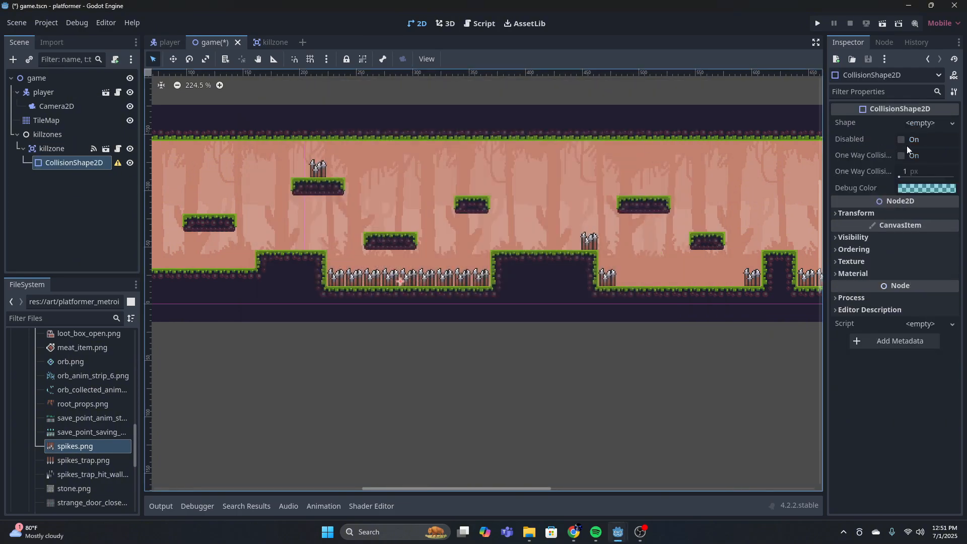
left_click(921, 123)
left_click(874, 198)
Resize the rectangle to span the pit's full spike row, from just below the tips to the ground
scroll(391, 266, "up", 3)
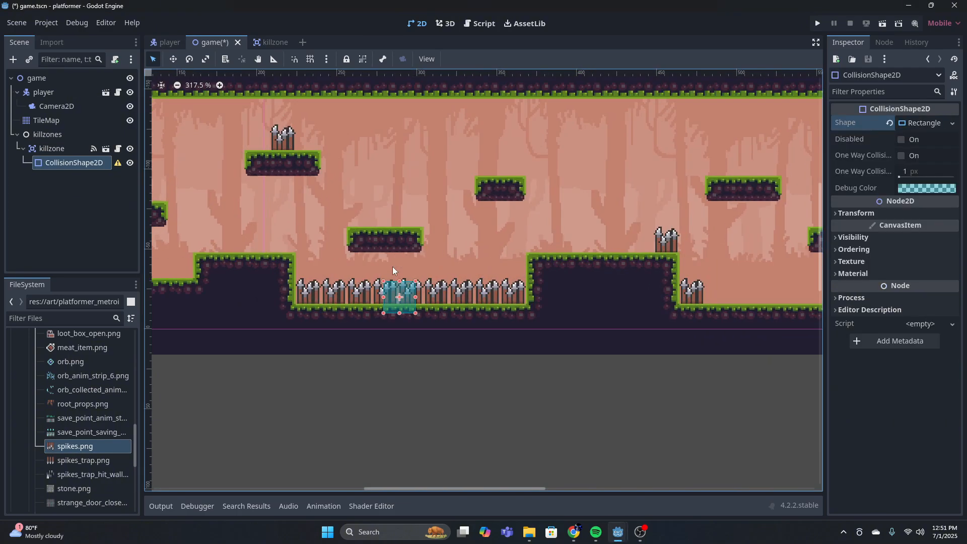
scroll(393, 267, "up", 3)
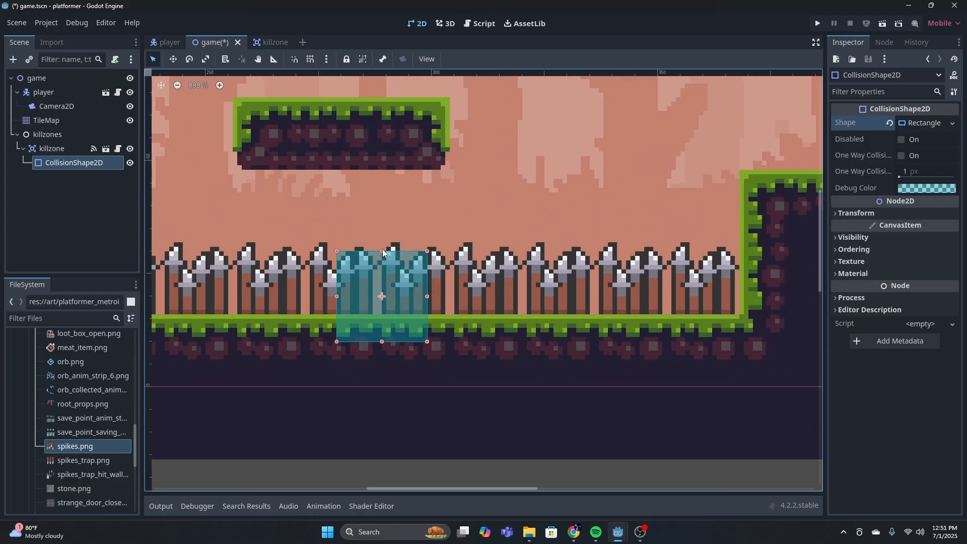
left_click_drag(381, 251, 381, 265)
left_click_drag(384, 342, 383, 315)
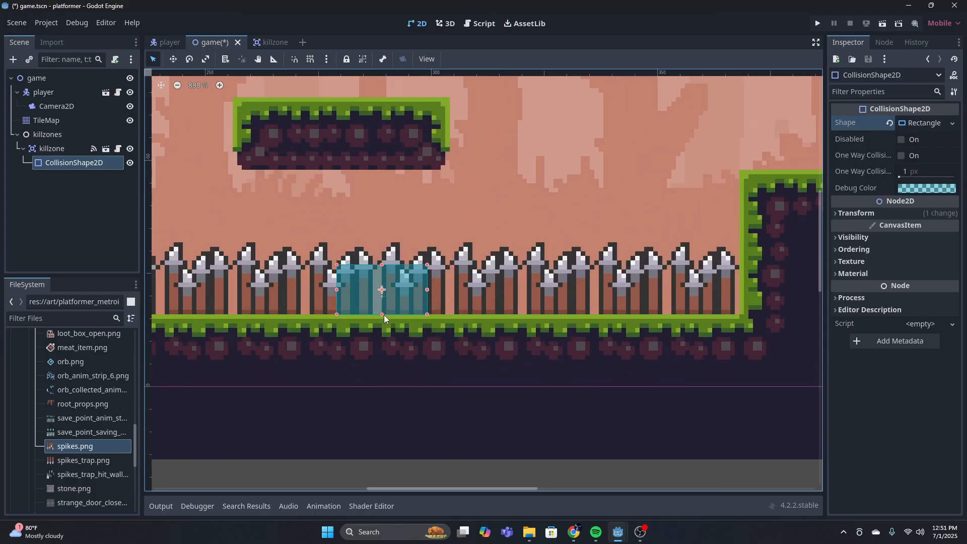
left_click_drag(427, 290, 733, 301)
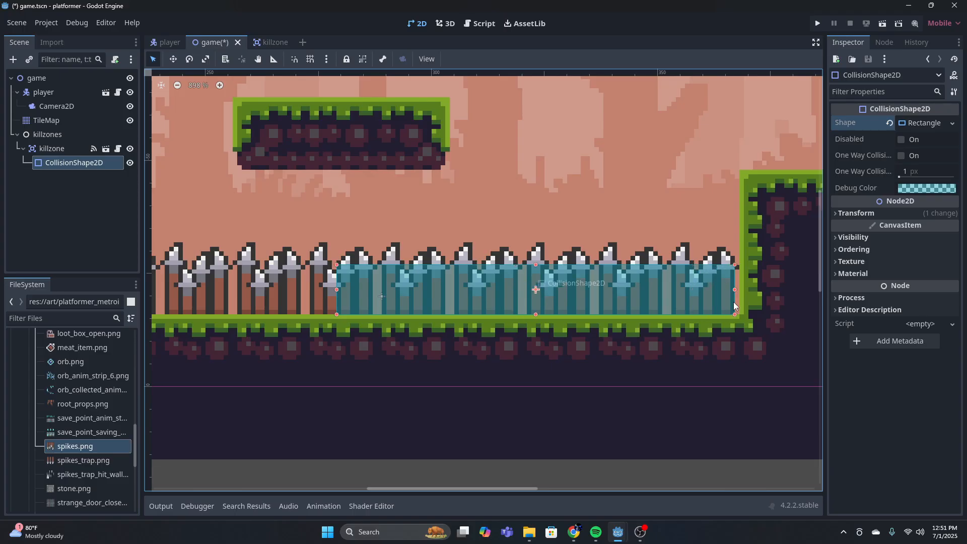
middle_click_drag(348, 282, 586, 271)
left_click_drag(575, 277, 330, 267)
middle_click_drag(648, 252, 475, 255)
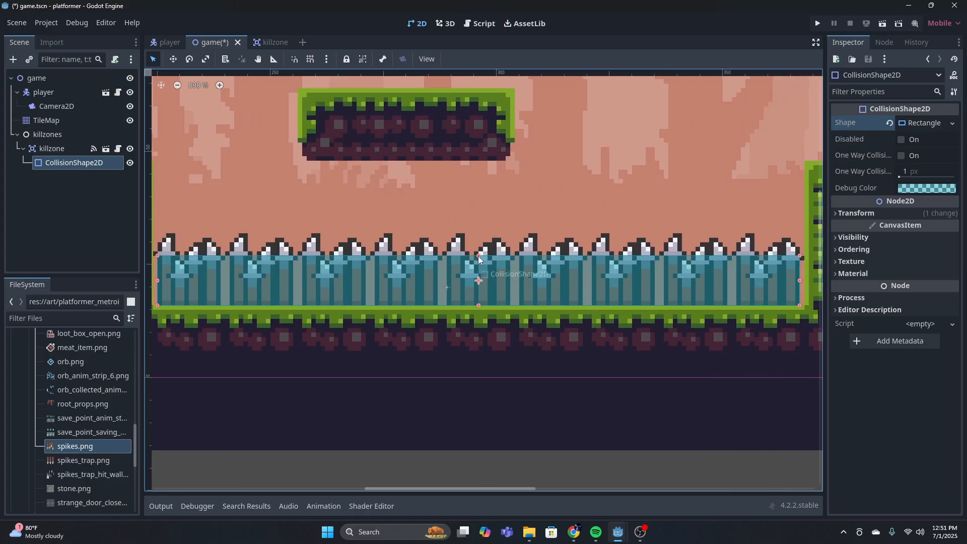
left_click_drag(478, 256, 477, 259)
left_click(567, 198)
Add a second CollisionShape2D as a child of the killzone
scroll(567, 198, "down", 5)
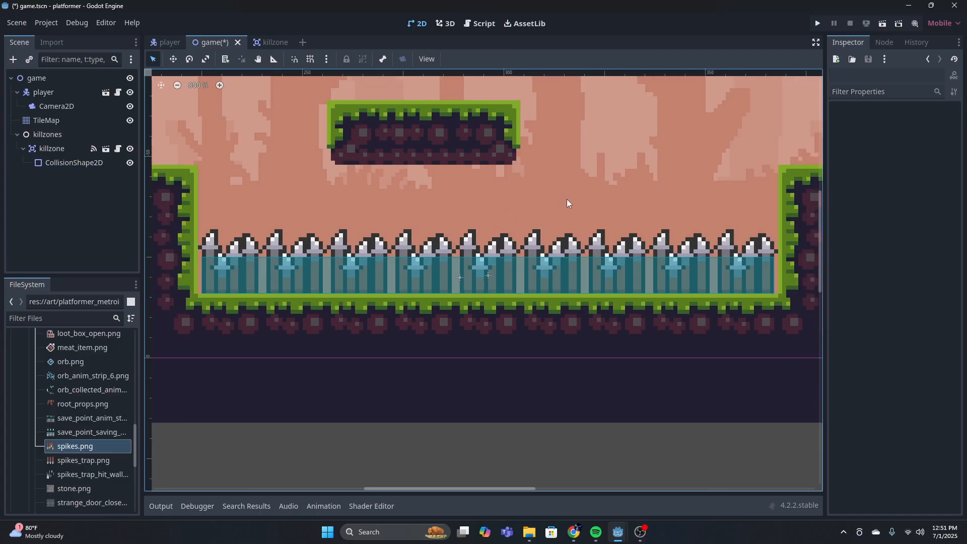
scroll(427, 202, "down", 1)
middle_click_drag(423, 181, 497, 258)
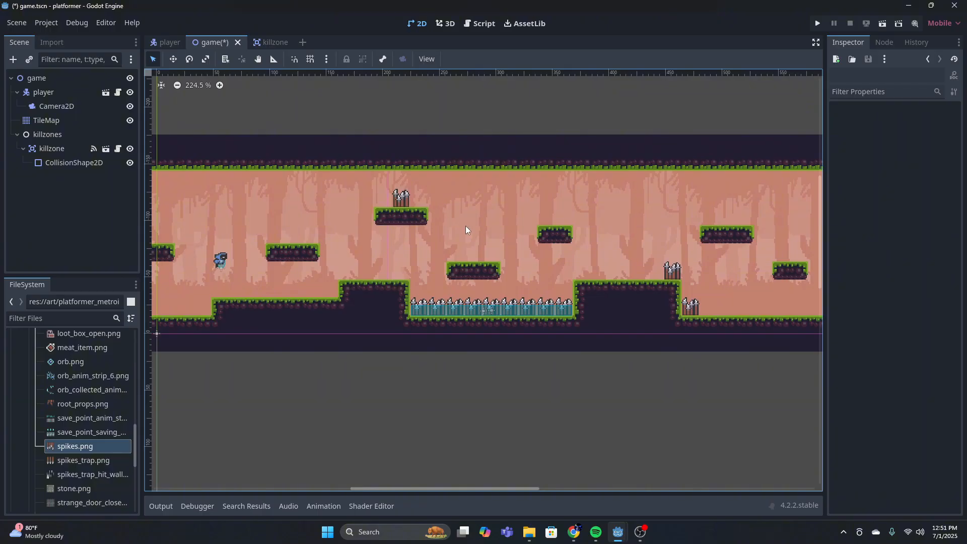
left_click(58, 149)
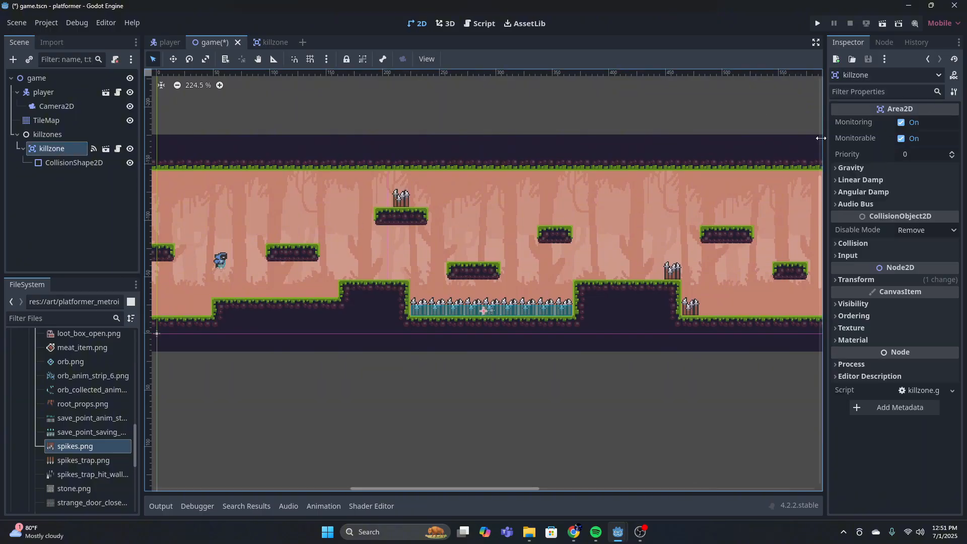
left_click(13, 59)
type("colli")
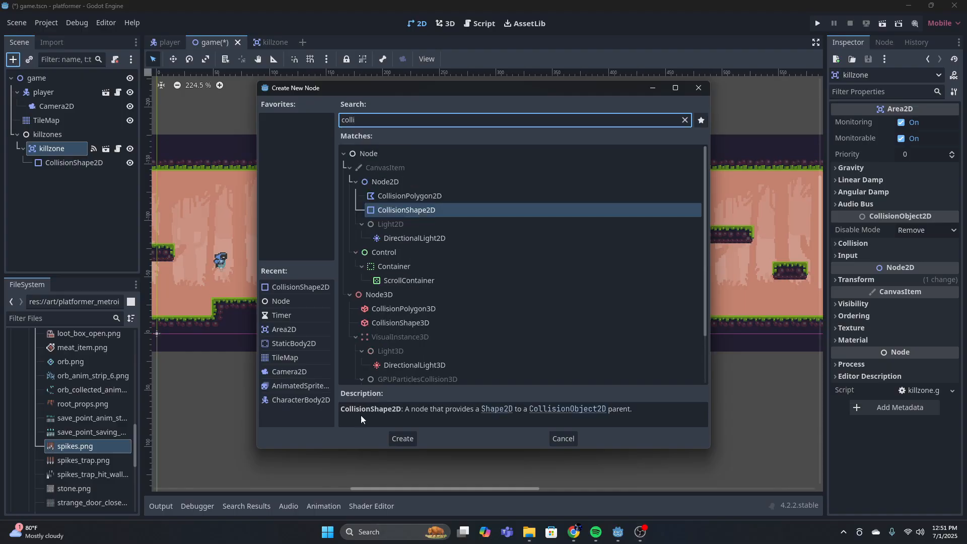
left_click(402, 437)
Move the second collision shape onto the spikes of the high floating platform
left_click_drag(486, 310, 487, 309)
left_click_drag(488, 310, 488, 309)
scroll(292, 352, "down", 4)
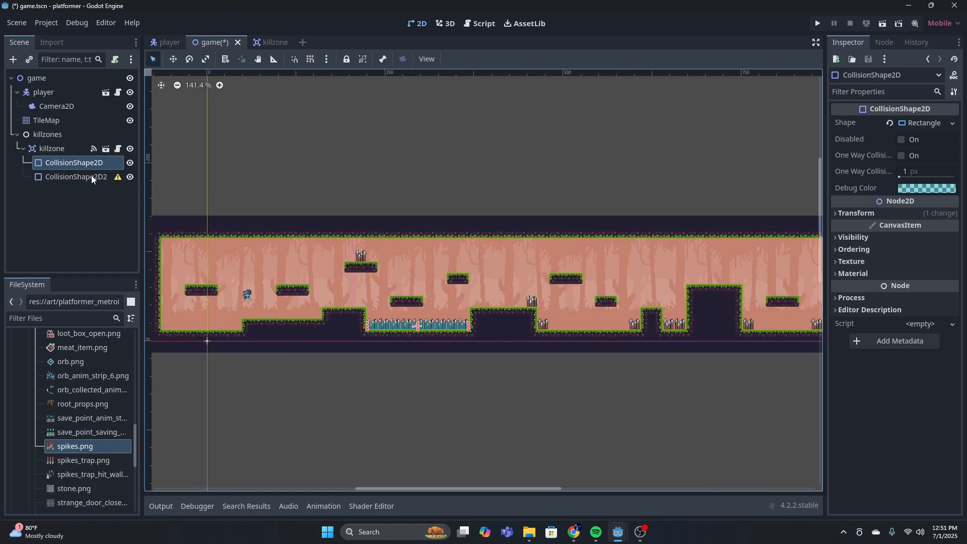
scroll(410, 325, "up", 7)
left_click_drag(415, 326, 300, 169)
left_click(98, 179)
left_click(172, 59)
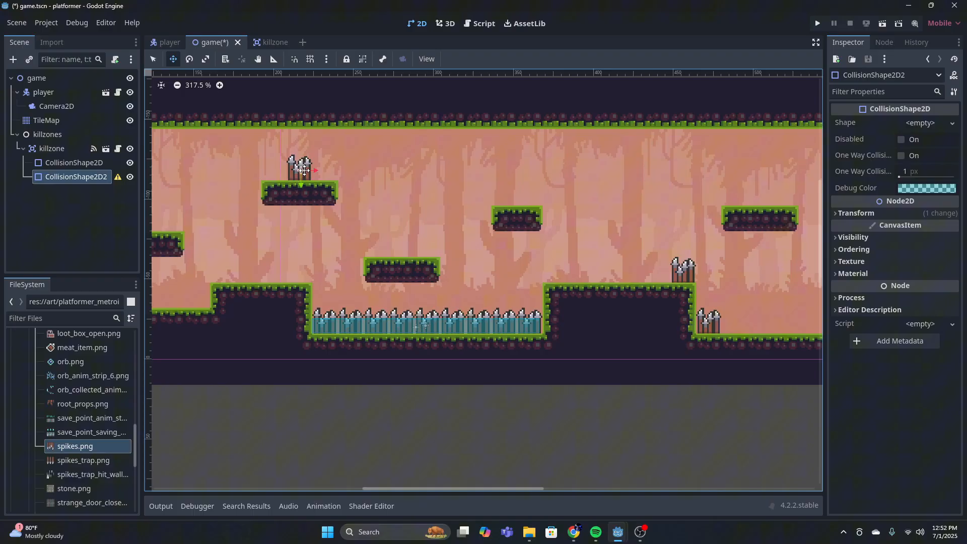
Give the second collision shape a rectangle and fit it to the platform spikes, just below their tips
left_click(921, 123)
left_click(885, 177)
scroll(300, 172, "up", 1)
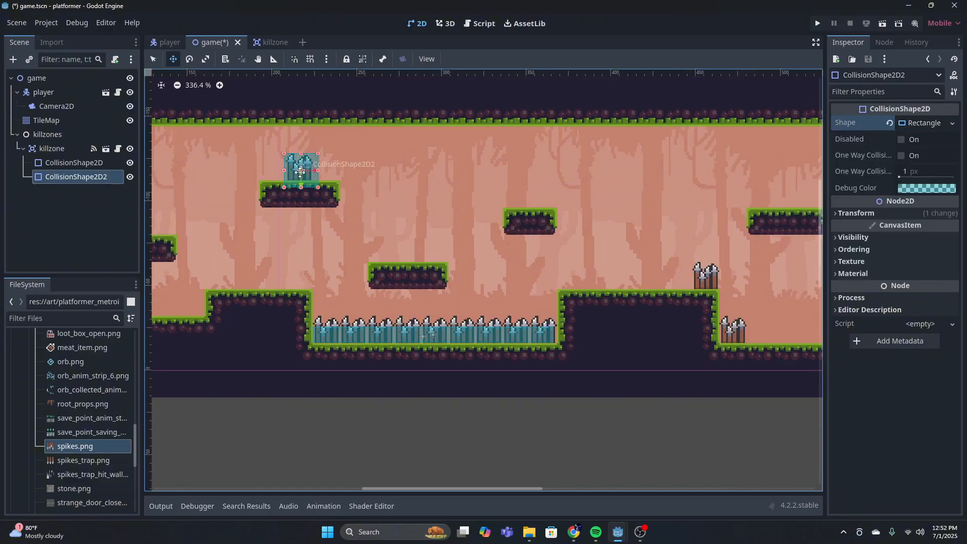
scroll(300, 171, "up", 6)
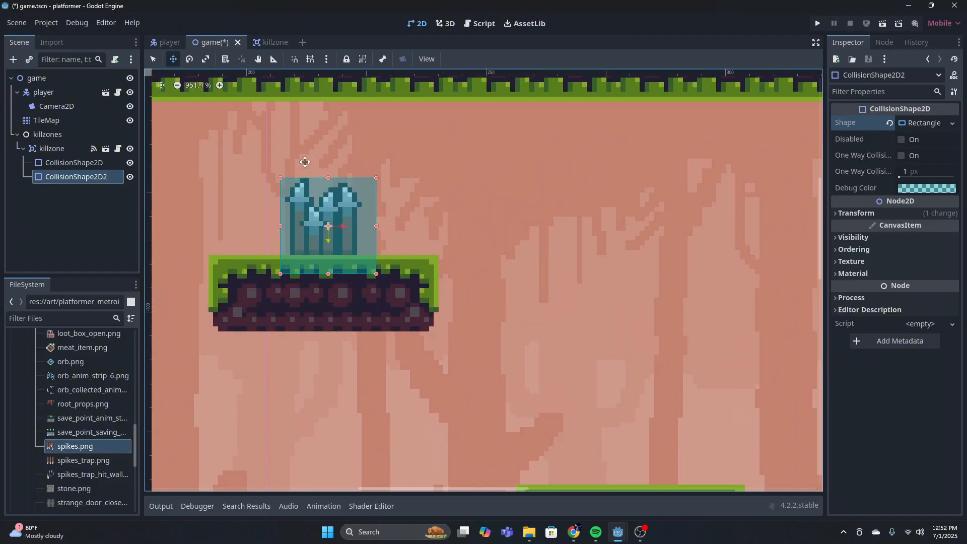
left_click(154, 59)
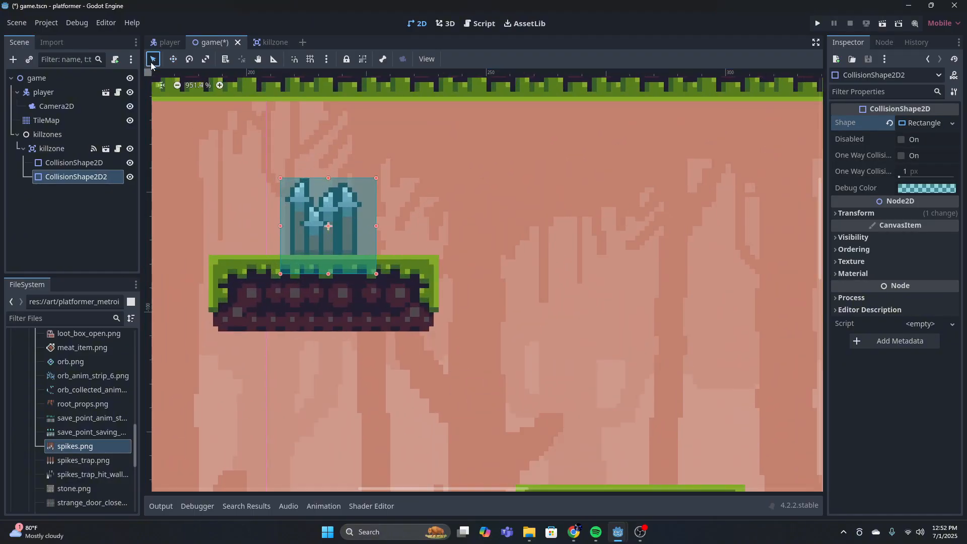
left_click_drag(328, 178, 328, 192)
left_click_drag(376, 234, 357, 233)
left_click_drag(281, 233, 290, 234)
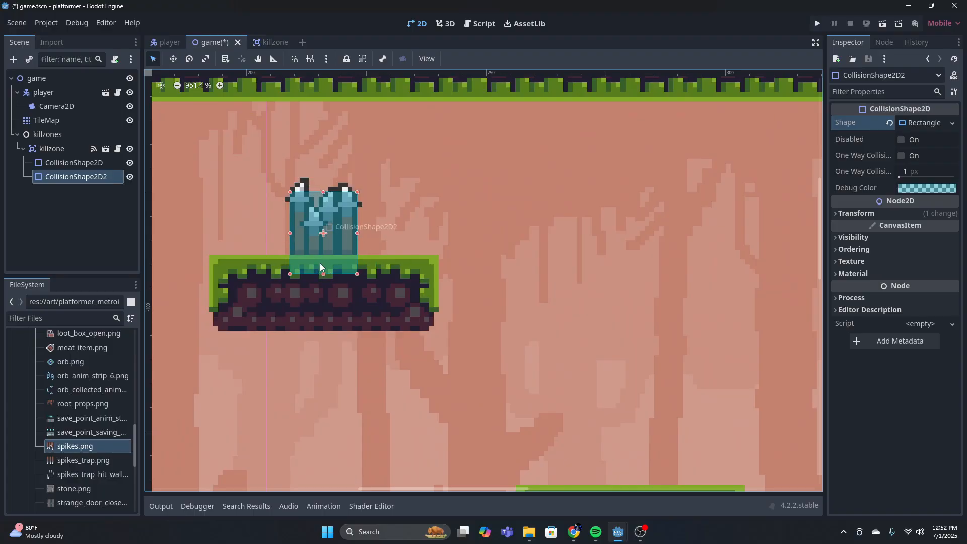
left_click_drag(322, 272, 318, 253)
left_click_drag(324, 195, 322, 207)
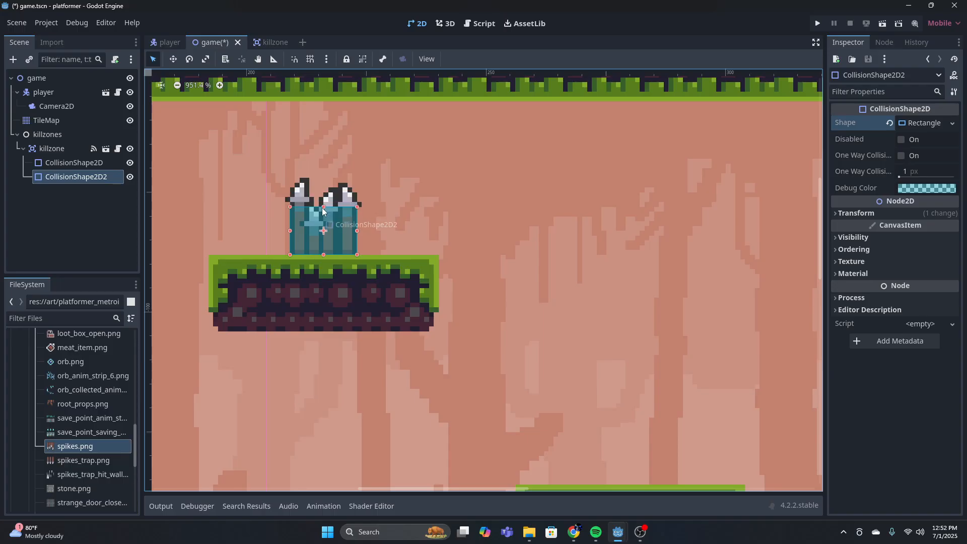
left_click(413, 216)
Add a third CollisionShape2D with a rectangle shape to the killzone, placed at the spikes on the raised ledge past the pit
scroll(413, 216, "down", 13)
middle_click_drag(395, 189, 212, 177)
middle_click_drag(611, 245, 321, 165)
scroll(488, 274, "down", 15)
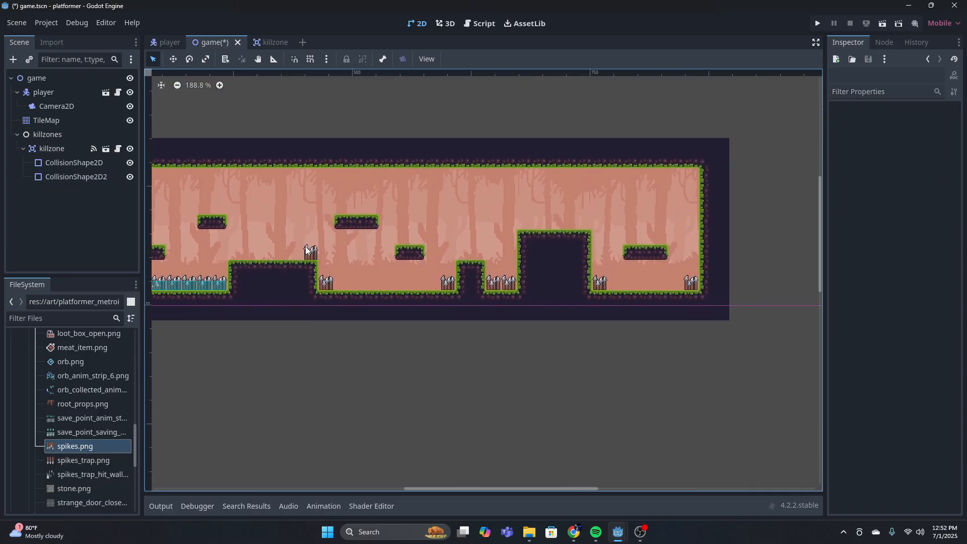
scroll(261, 243, "down", 3)
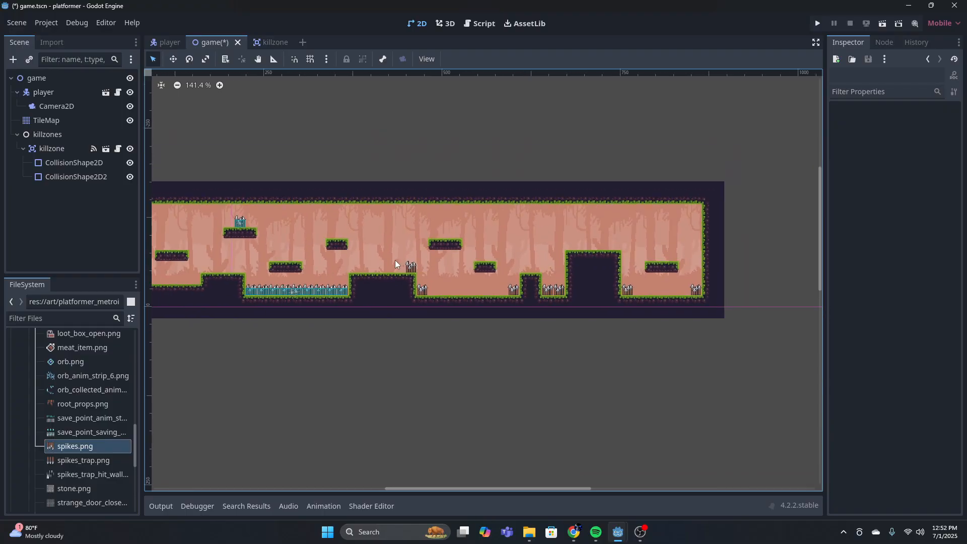
scroll(393, 282, "up", 7)
left_click(52, 148)
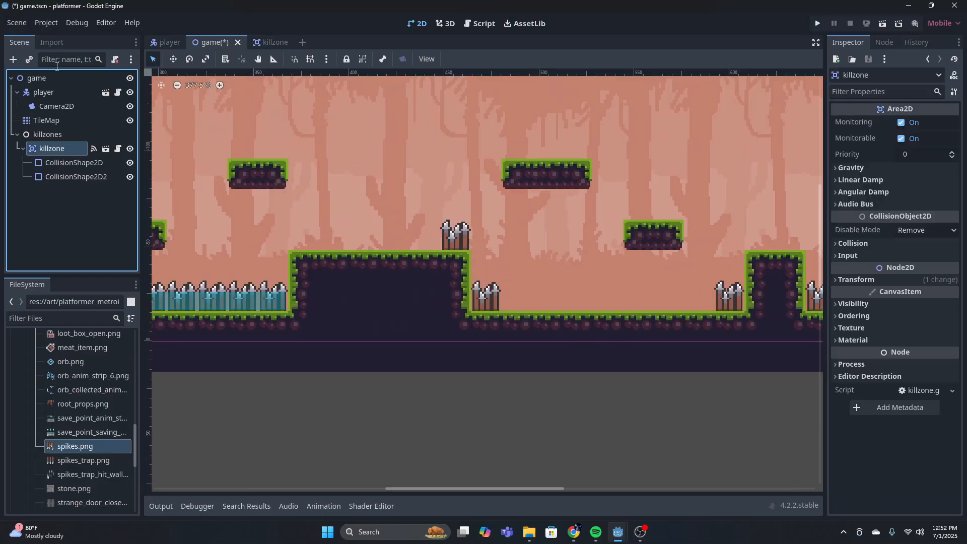
key("ctrl+a")
key("Return")
key("w")
left_click(929, 123)
left_click(906, 194)
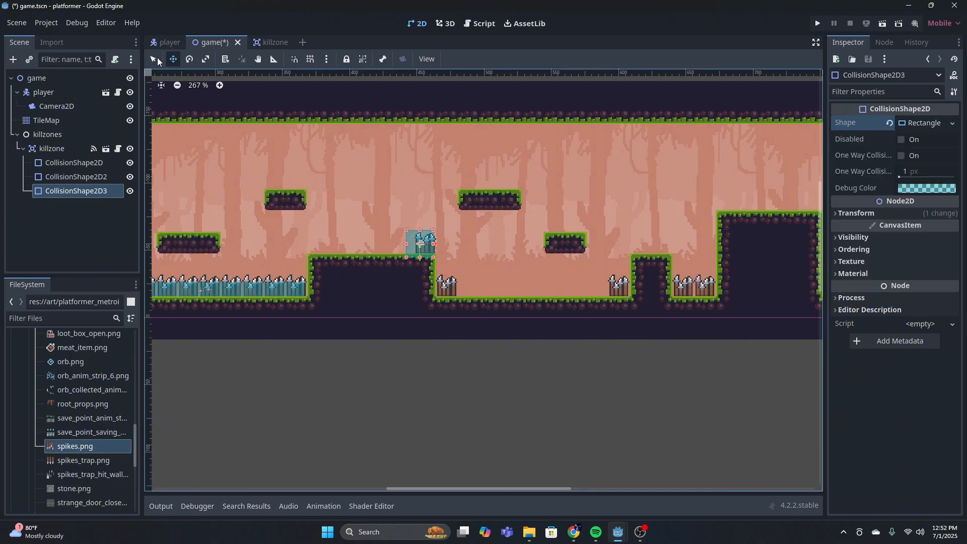
Resize the third rectangle to fit the ledge spikes down to the ground
key("q")
scroll(434, 233, "up", 15)
left_click_drag(455, 304, 430, 305)
left_click_drag(334, 304, 359, 304)
left_click_drag(393, 340, 393, 324)
scroll(330, 275, "down", 10)
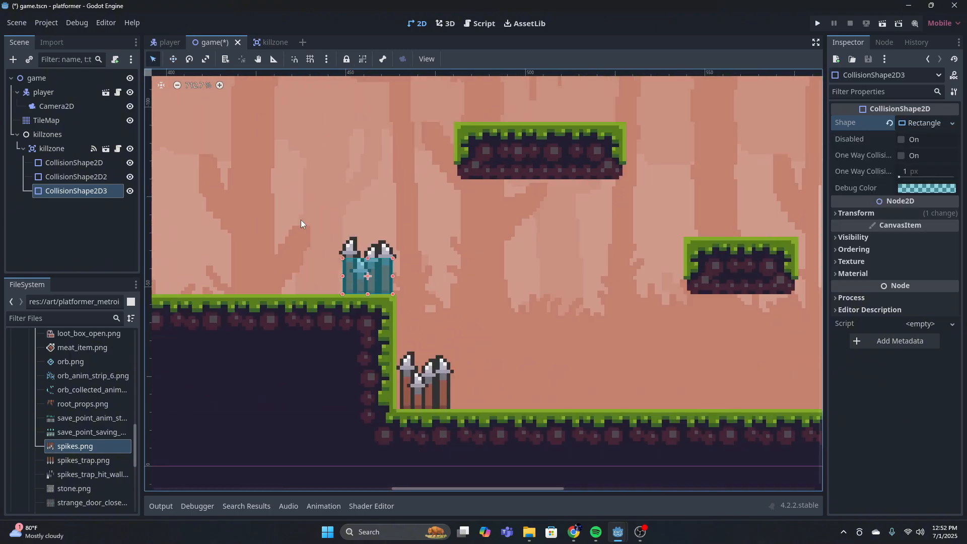
Duplicate the third collision shape and place the copy on the spikes just before the narrow pillar
key("ctrl+d")
left_click(96, 206)
scroll(239, 223, "down", 15)
key("w")
left_click_drag(279, 214, 369, 327)
scroll(534, 183, "up", 12)
Duplicate the collision shape and place the copy on the spikes at the far foot of the tall block
key("ctrl+d")
left_click_drag(396, 403, 479, 352)
scroll(514, 407, "down", 12)
scroll(654, 413, "up", 20)
left_click(87, 218)
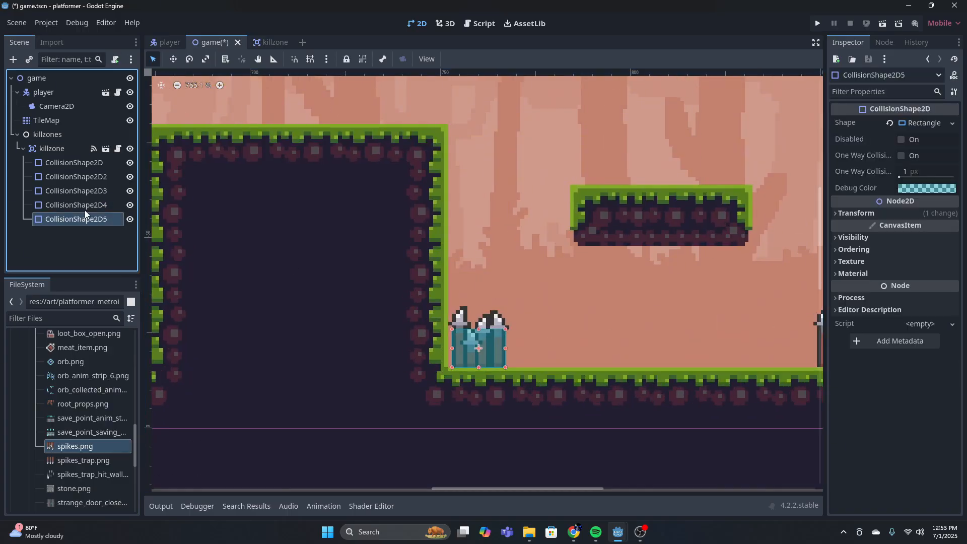
Duplicate CollisionShape2D5 and place the copy on the spikes beside the level's end wall
key("ctrl+d")
middle_click_drag(623, 333, 323, 330)
left_click_drag(177, 351, 542, 352)
left_click(428, 297)
middle_click_drag(202, 216, 309, 244)
left_click(68, 234)
key("ctrl+d")
scroll(359, 272, "down", 12)
left_click(309, 243)
left_click_drag(664, 296, 670, 298)
scroll(670, 298, "down", 11)
middle_click_drag(381, 257, 603, 270)
left_click(76, 247)
key("w")
left_click_drag(458, 267, 646, 350)
scroll(682, 307, "up", 17)
key("Delete")
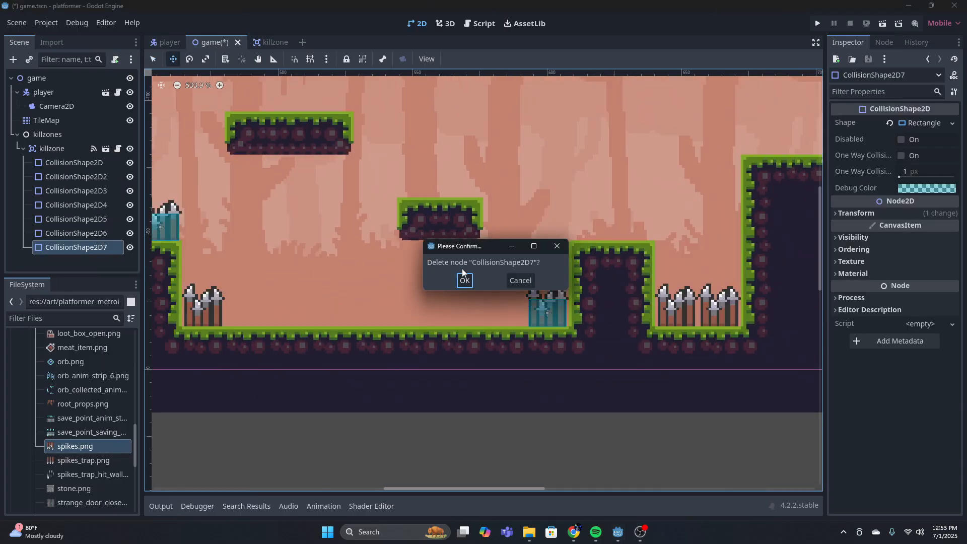
key("Return")
Duplicate CollisionShape2D4 and place the copy on the spikes at the foot of the raised ledge
left_click(86, 203)
key("ctrl+d")
left_click_drag(560, 312, 215, 313)
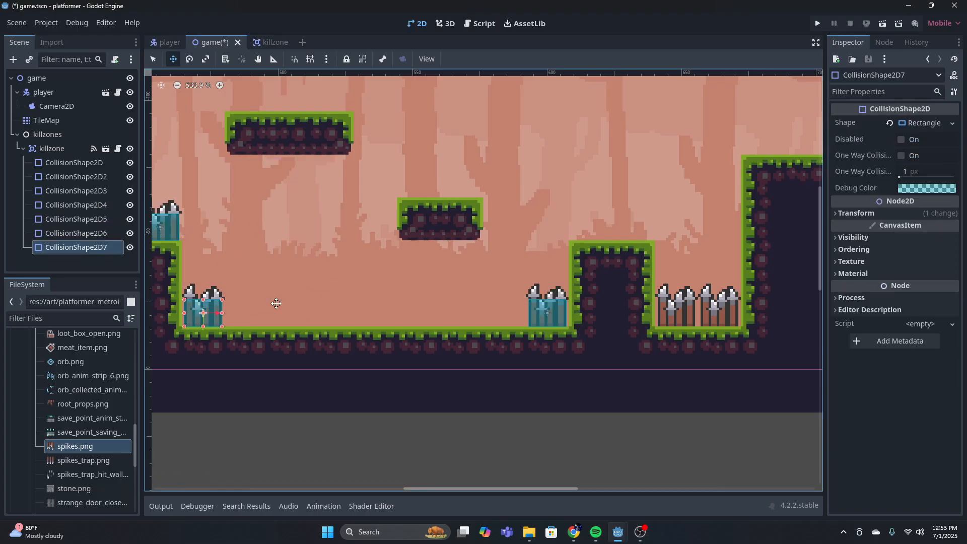
Add another CollisionShape2D to the killzone and move it to the double spikes between the narrow pillar and the tall block
left_click(52, 149)
left_click(13, 59)
key("Return")
middle_click_drag(786, 287, 504, 280)
scroll(801, 289, "down", 12)
middle_click_drag(594, 308, 808, 244)
left_click_drag(324, 244, 812, 242)
middle_click_drag(812, 243, 418, 277)
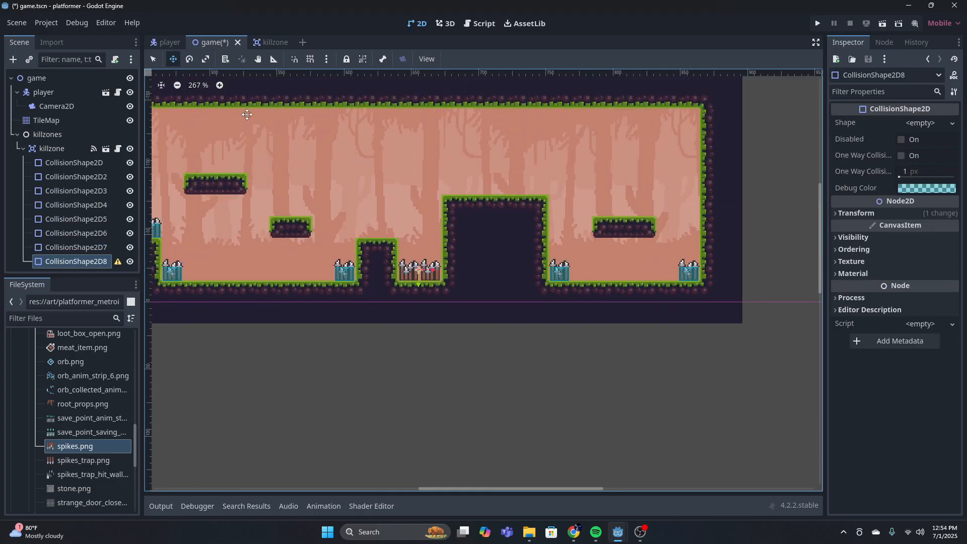
Give the new collision shape a rectangle and resize it to cover both spikes in the narrow pit
left_click(153, 59)
left_click(920, 123)
left_click(891, 195)
scroll(418, 280, "up", 20)
left_click_drag(409, 205, 411, 235)
left_click_drag(472, 277, 514, 278)
left_click_drag(433, 317, 433, 308)
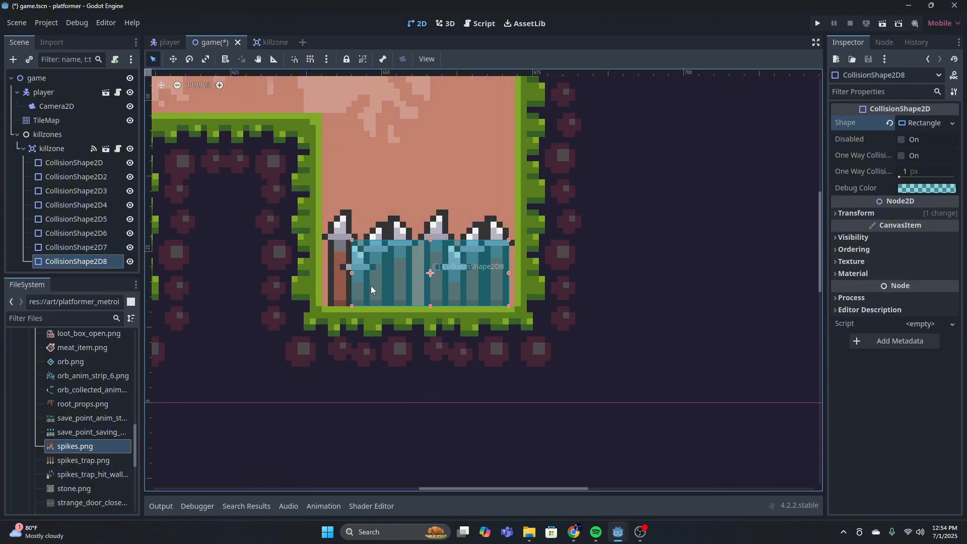
left_click_drag(352, 272, 322, 273)
left_click_drag(419, 236, 419, 244)
left_click(705, 224)
Examine the whole level to check that every spike group has a killzone collision shape
scroll(710, 224, "down", 20)
scroll(635, 212, "down", 16)
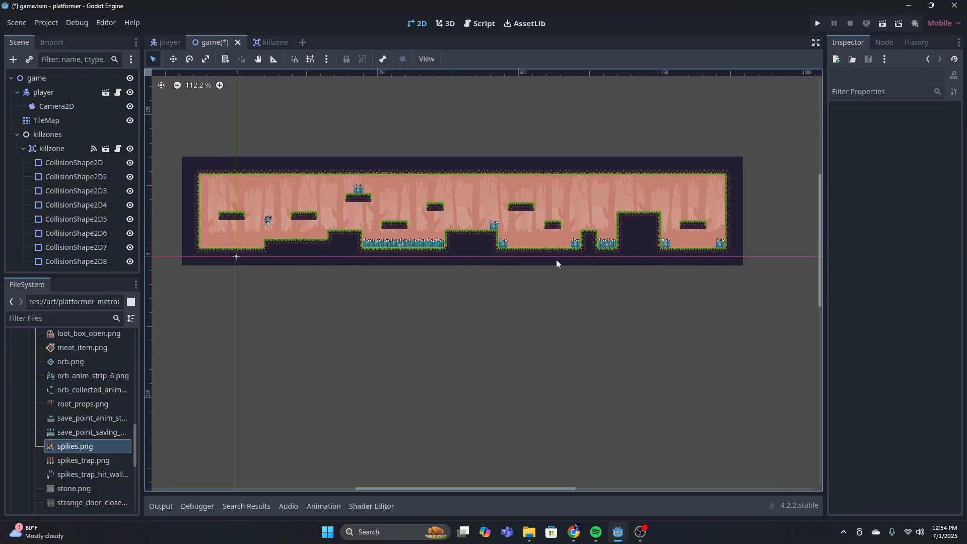
scroll(453, 231, "up", 11)
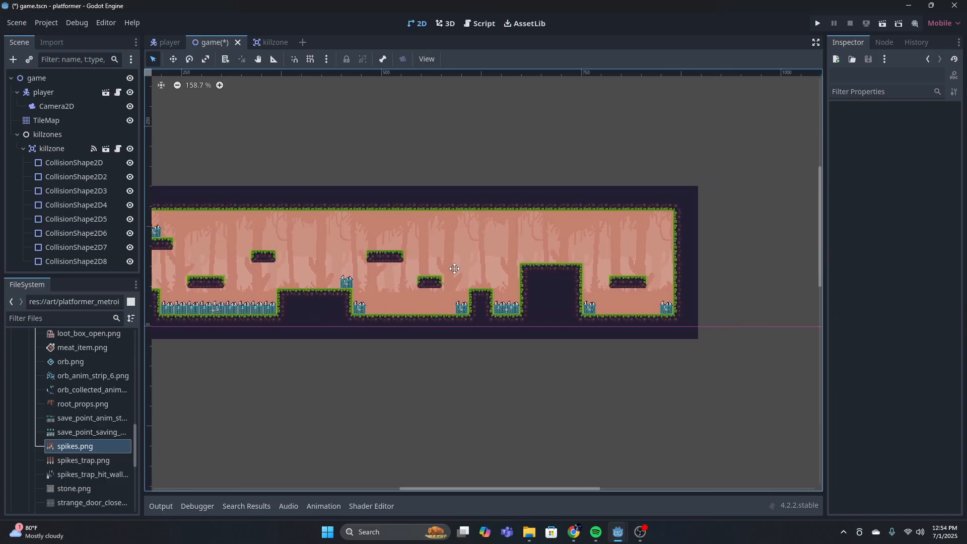
scroll(389, 285, "up", 6)
middle_click_drag(407, 283, 793, 278)
scroll(409, 247, "up", 1)
scroll(410, 248, "down", 6)
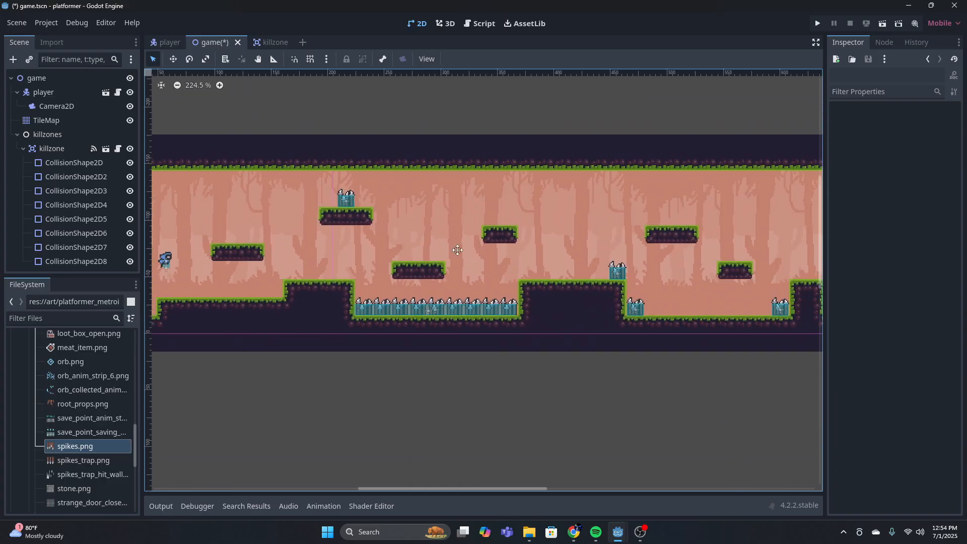
middle_click_drag(436, 249, 470, 260)
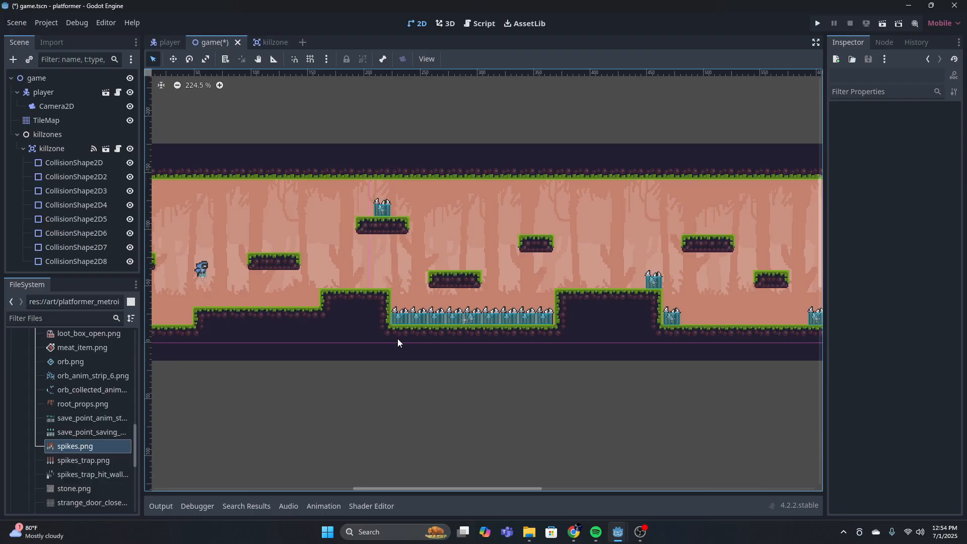
middle_click_drag(639, 328, 392, 343)
middle_click_drag(622, 320, 535, 333)
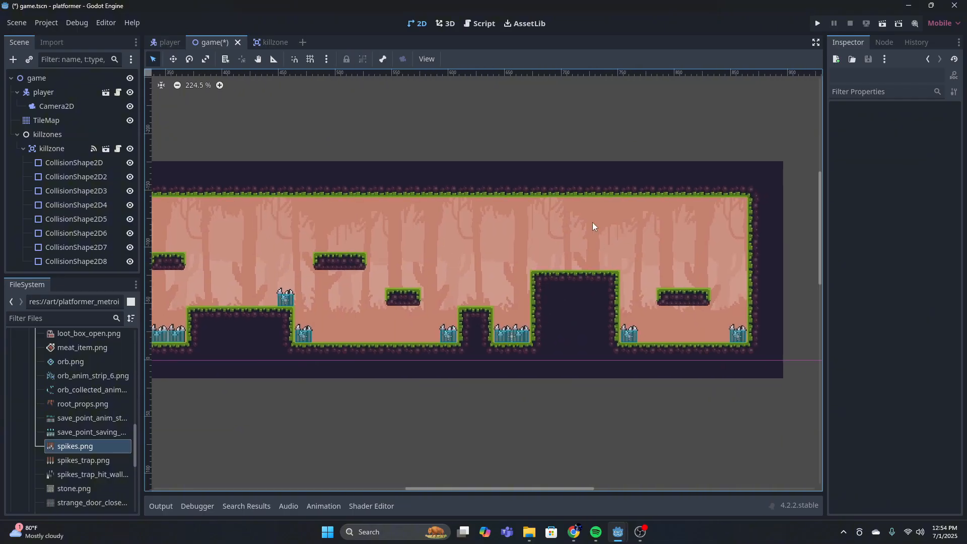
Collapse the killzones node in the scene tree and return to the start of the level
left_click(16, 135)
middle_click_drag(294, 246, 710, 252)
middle_click_drag(356, 236, 515, 234)
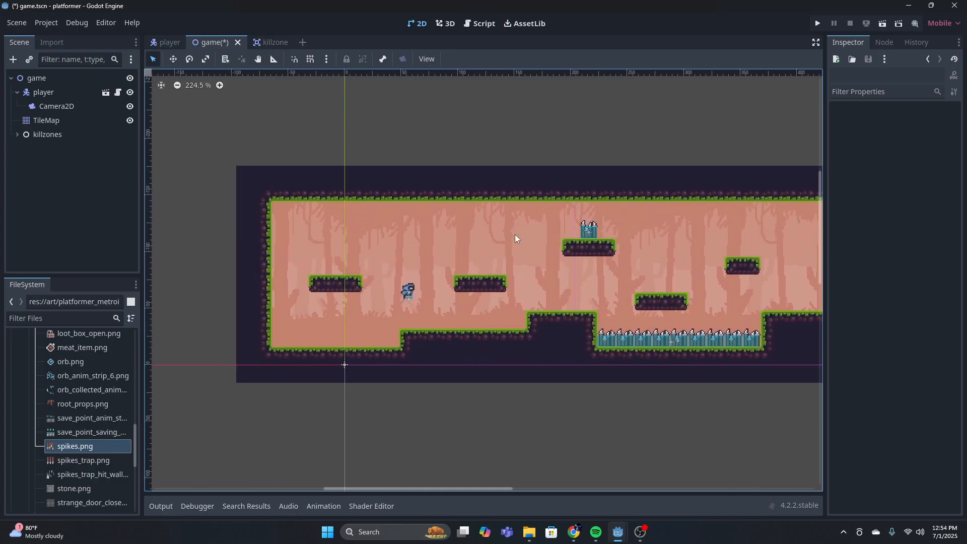
Run the project and move the player into the spike pit several times to test the killzones, then stop the game
left_click(817, 24)
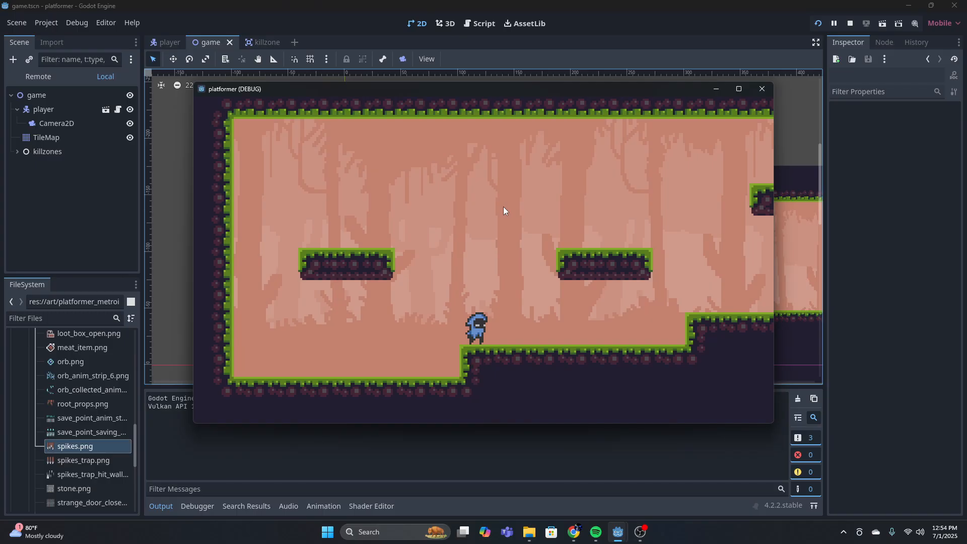
key("Right")
key("space")
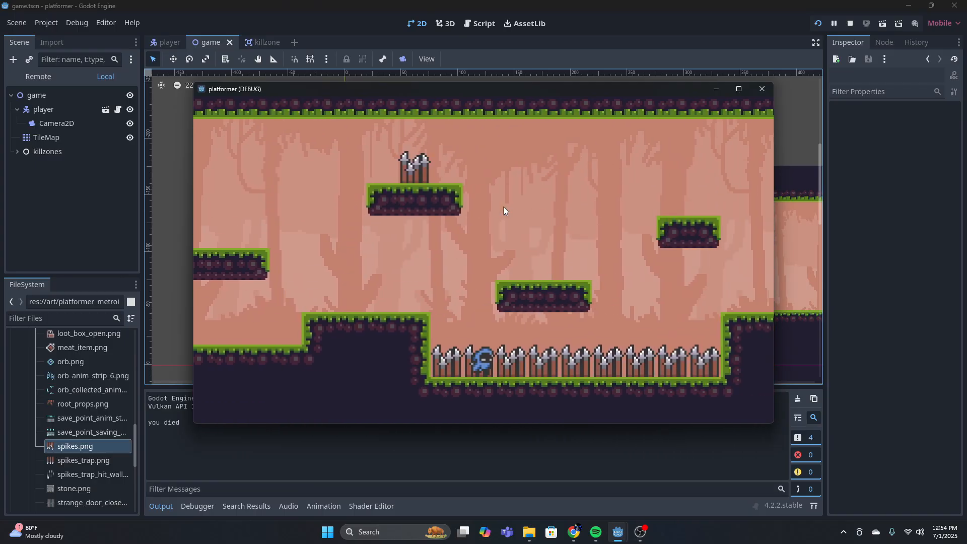
key("Right")
key("space")
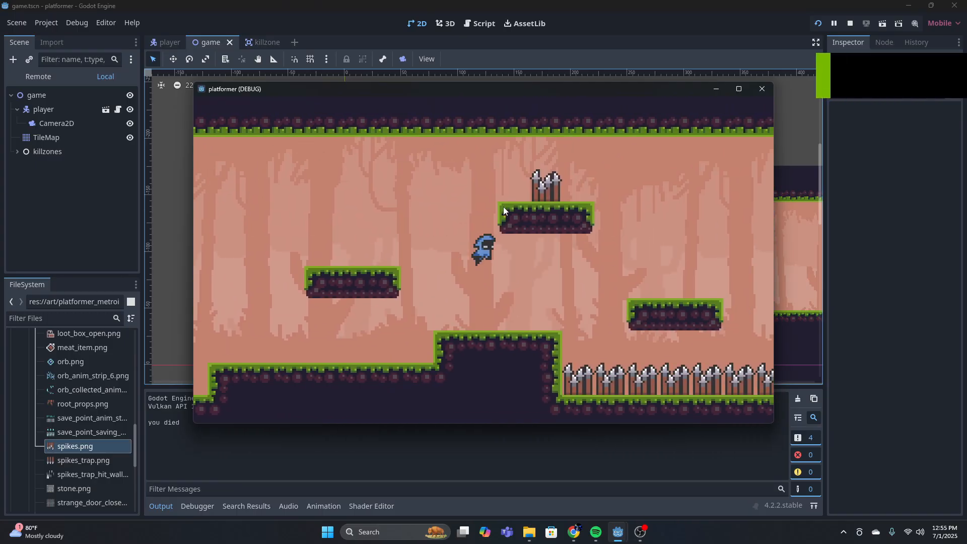
key("Right")
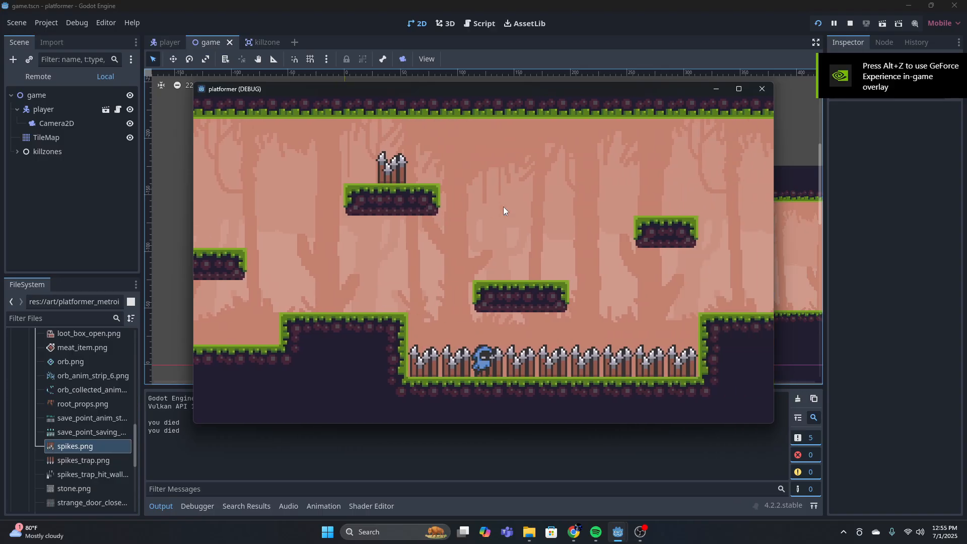
key("Right")
key("space")
key("space")
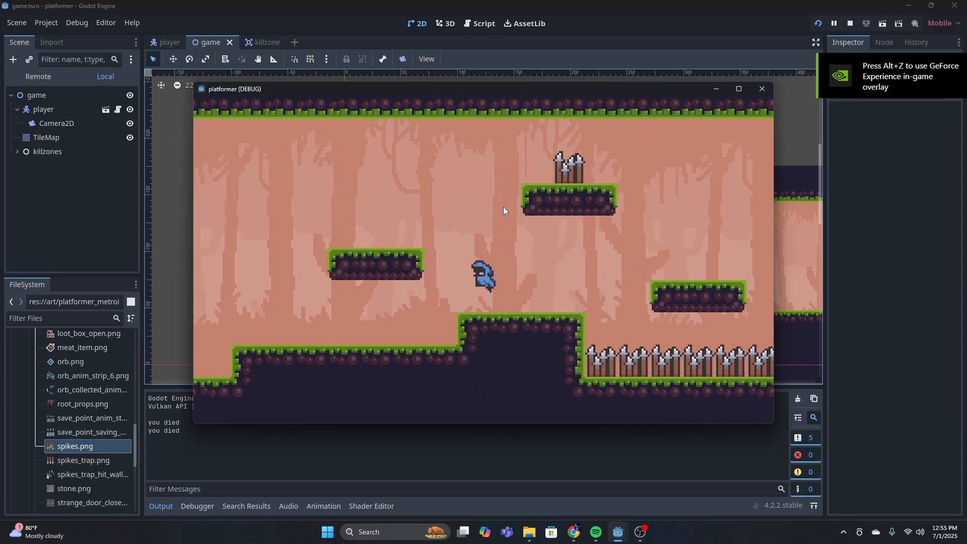
key("Left")
key("space")
key("Right")
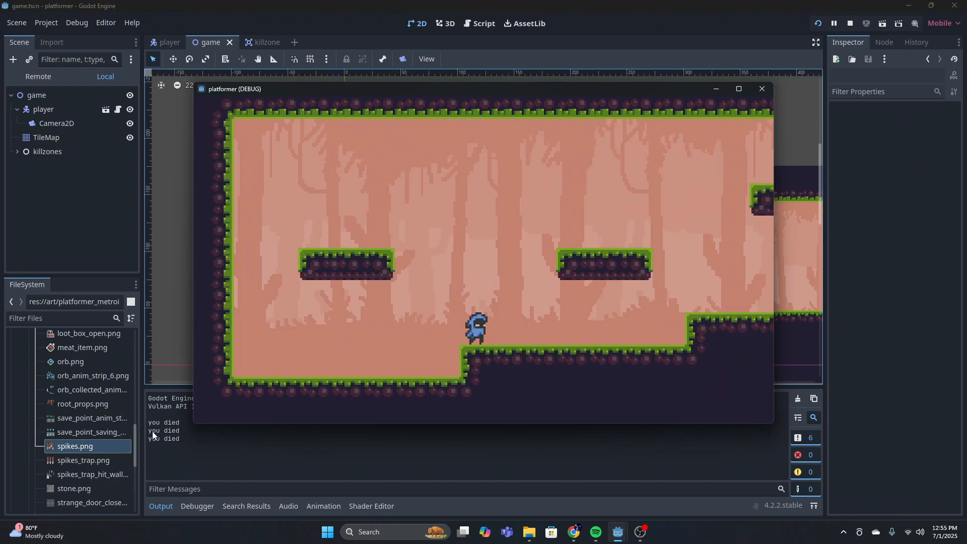
left_click(762, 89)
Review the play_death_animation function in player.gd and the body-entered code in killzone.gd
scroll(410, 119, "down", 3)
scroll(408, 136, "up", 4)
scroll(411, 153, "down", 3)
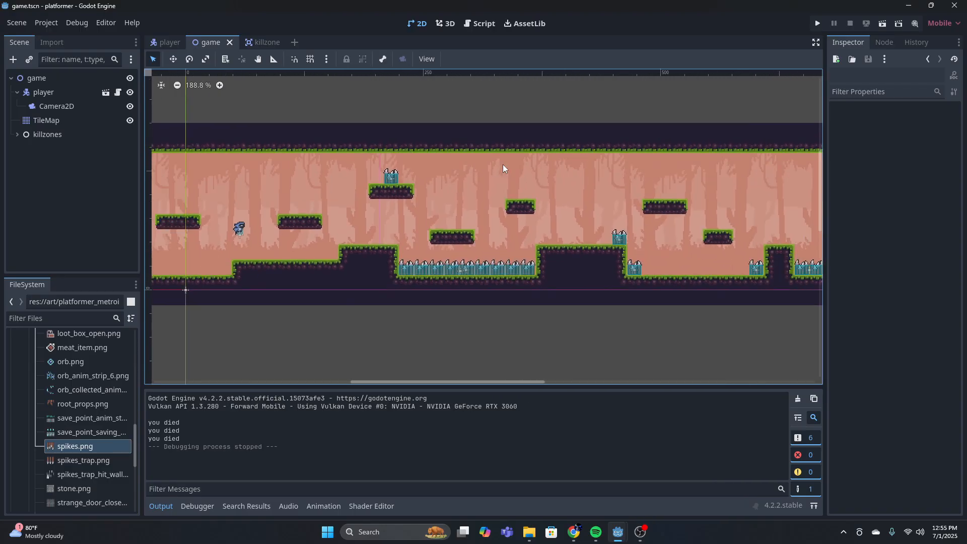
middle_click_drag(568, 177, 455, 187)
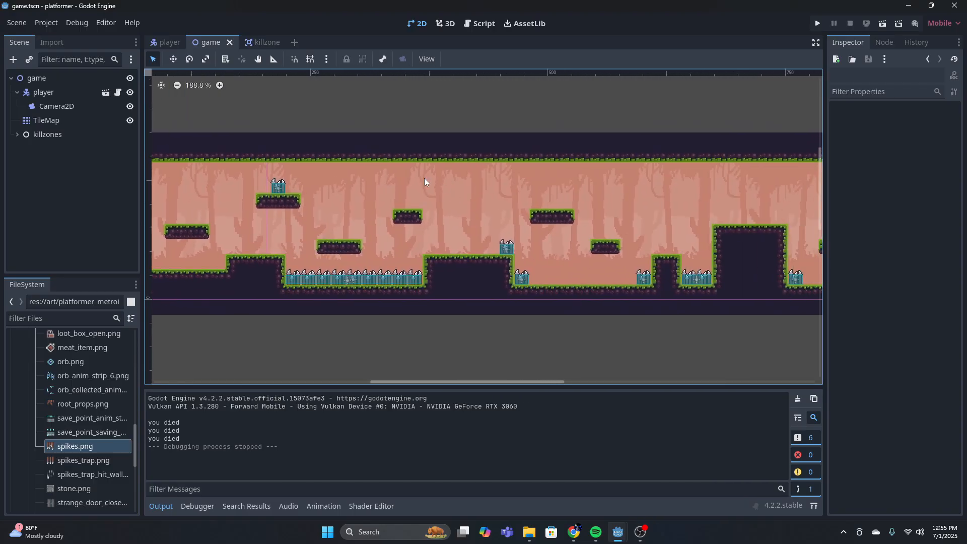
left_click(167, 44)
left_click(481, 25)
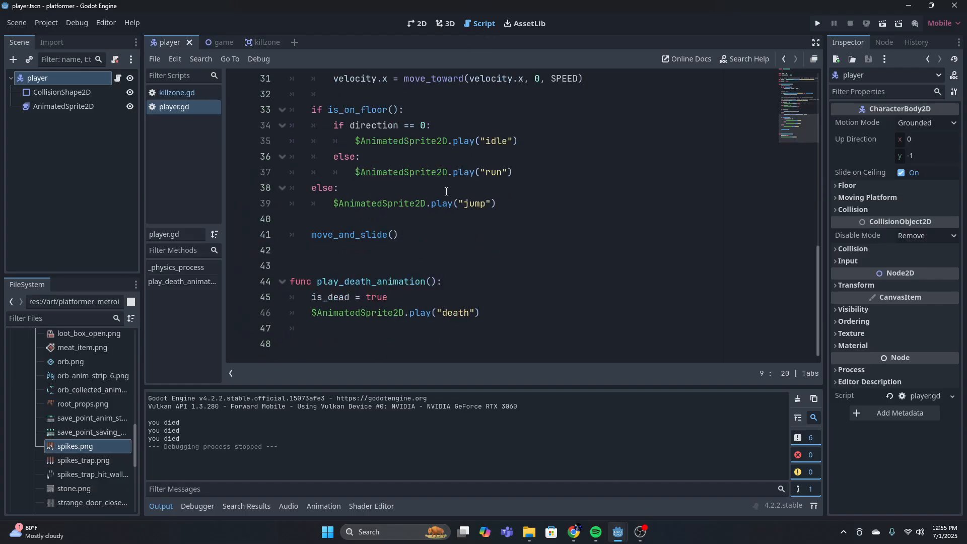
left_click(440, 300)
left_click(441, 283)
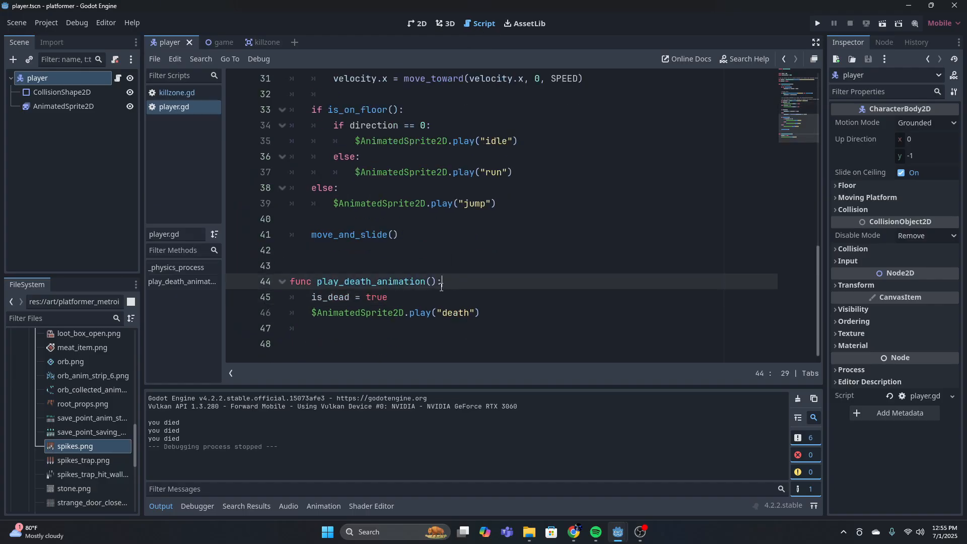
left_click(267, 43)
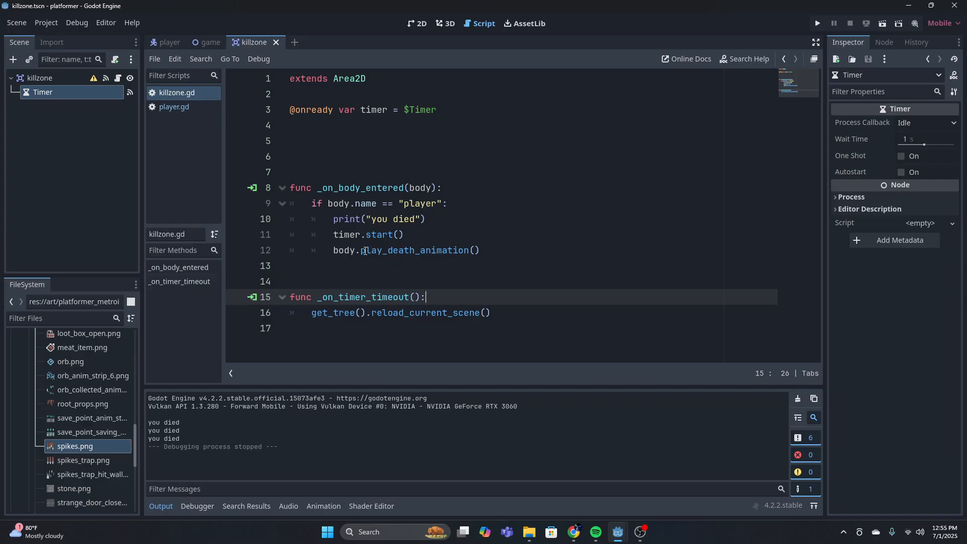
Copy play_death_animation() from the killzone script and paste it over the function name in player.gd
left_click_drag(485, 250, 364, 250)
key("ctrl+c")
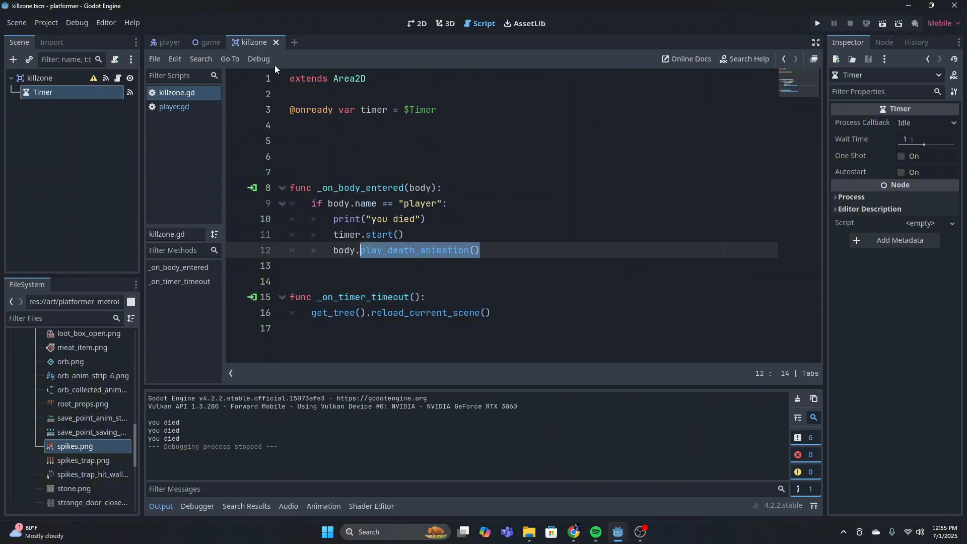
left_click(170, 42)
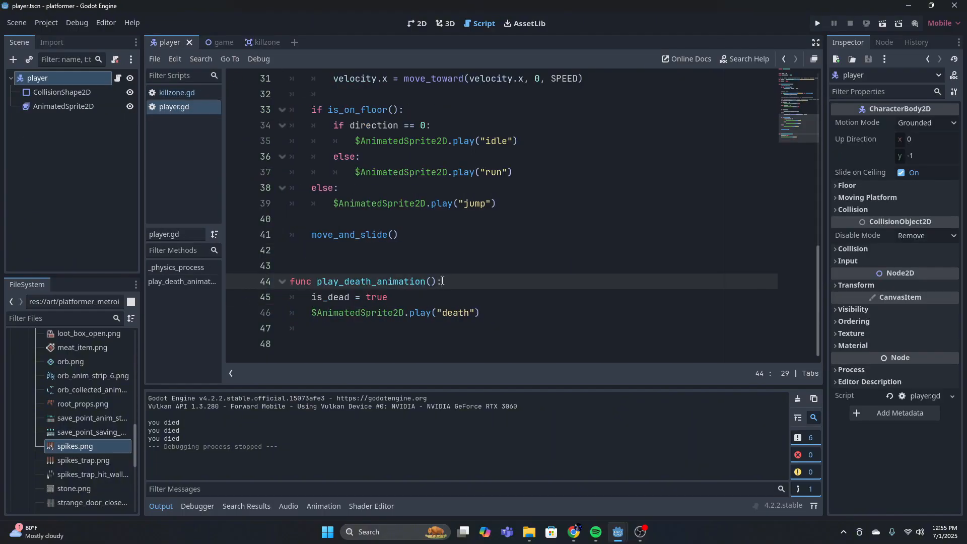
double_click(341, 281)
key("ctrl+v")
key("BackSpace")
key("BackSpace")
left_click(466, 291)
left_click(452, 286)
left_click(401, 290)
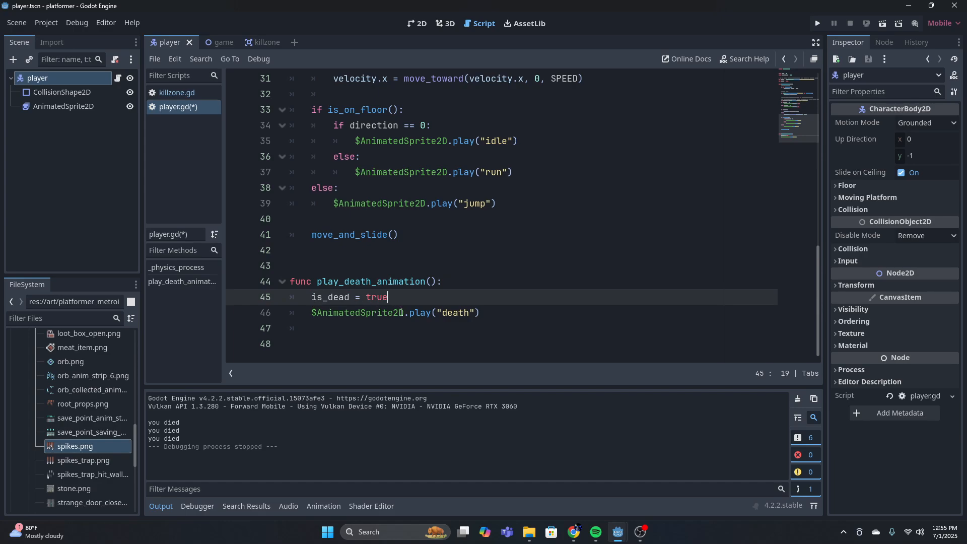
Add print("death") below the line that plays the death animation in play_death_animation
left_click(313, 313)
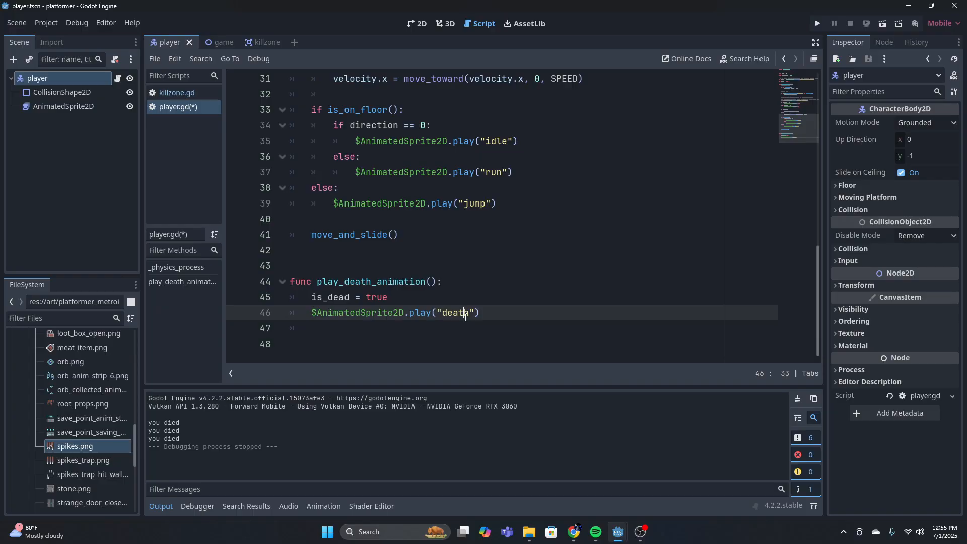
key("Return")
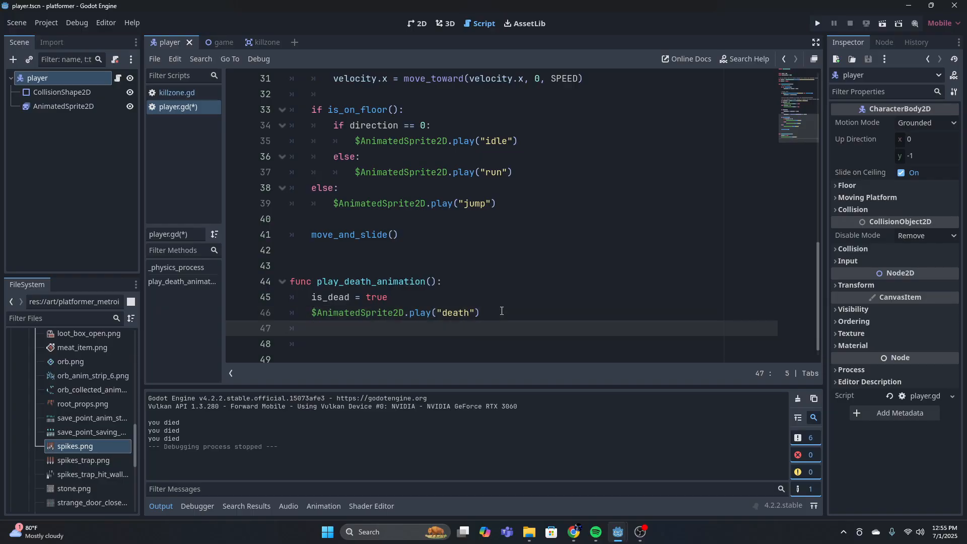
type("ptin")
key("BackSpace")
key("BackSpace")
key("BackSpace")
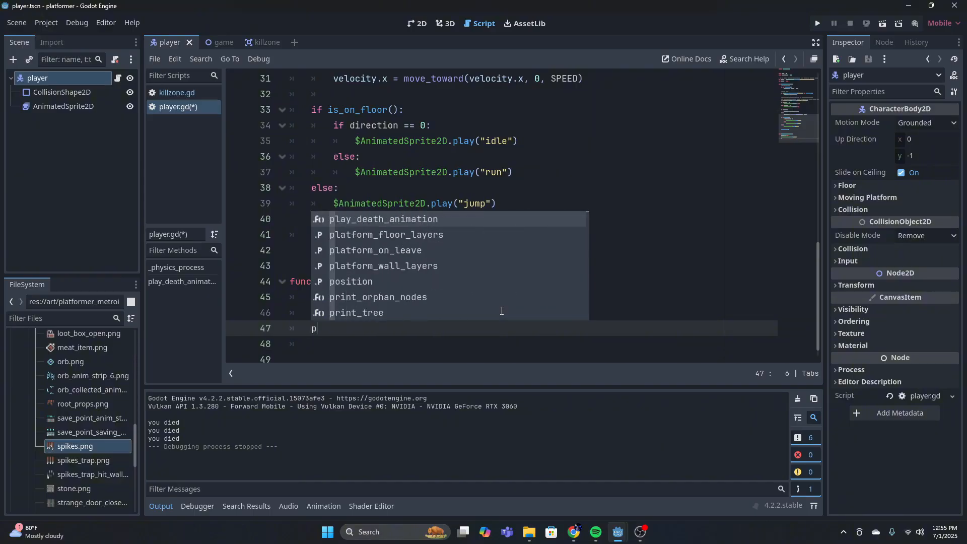
type("rint(")
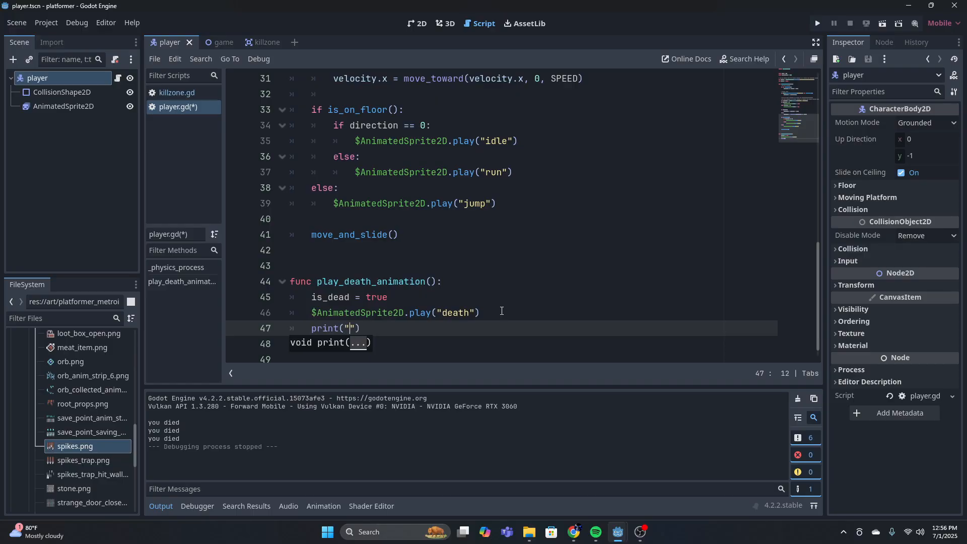
type("\"death")
key("Return")
key("BackSpace")
key("BackSpace")
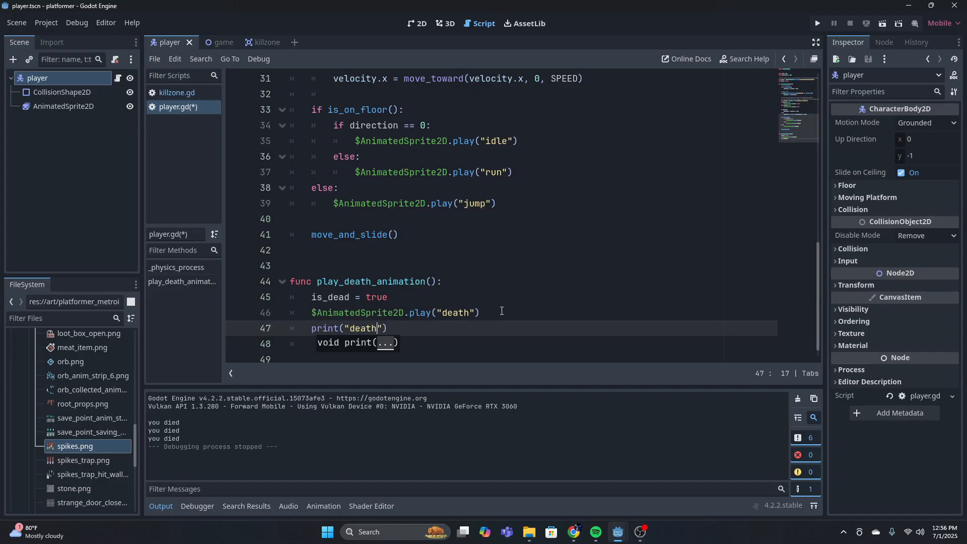
left_click(504, 281)
Run the project and send the player into the spikes to test the debug print, then stop the game
left_click(817, 23)
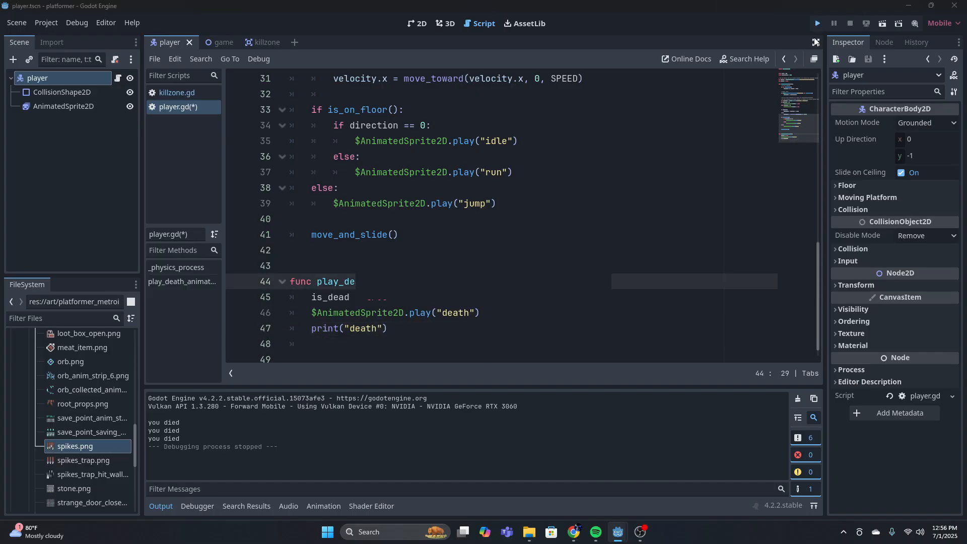
key("Right")
key("space")
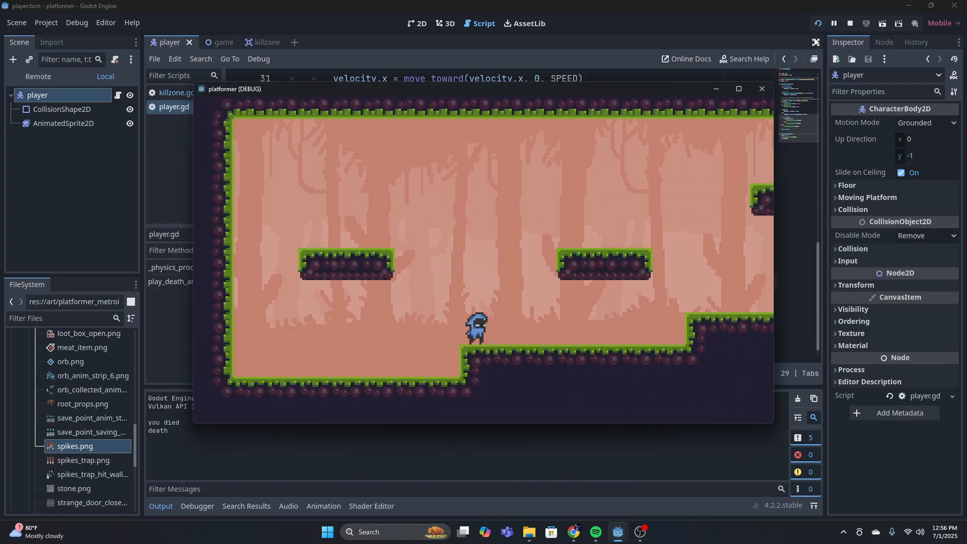
key("Right")
key("space")
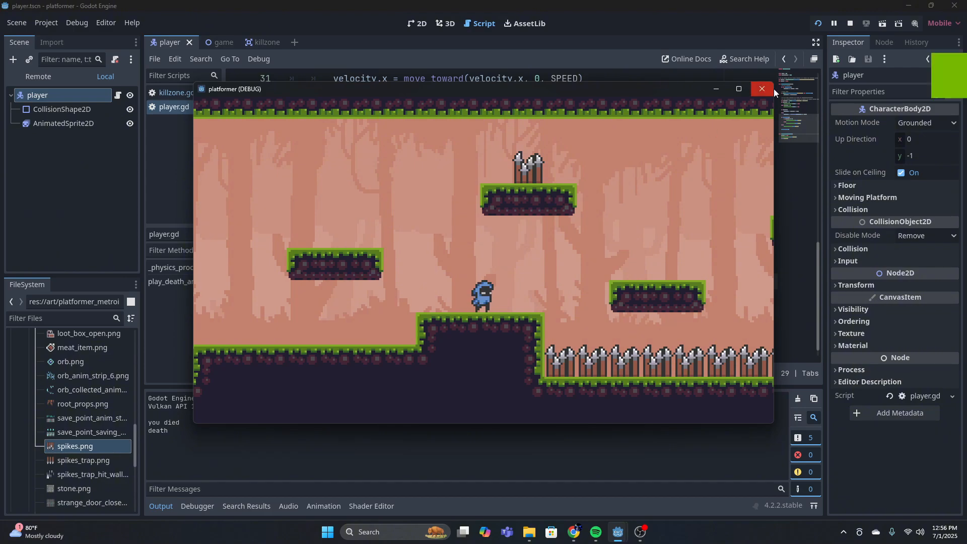
left_click(761, 89)
Delete the print("death") line from the play_death_animation function
left_click(428, 301)
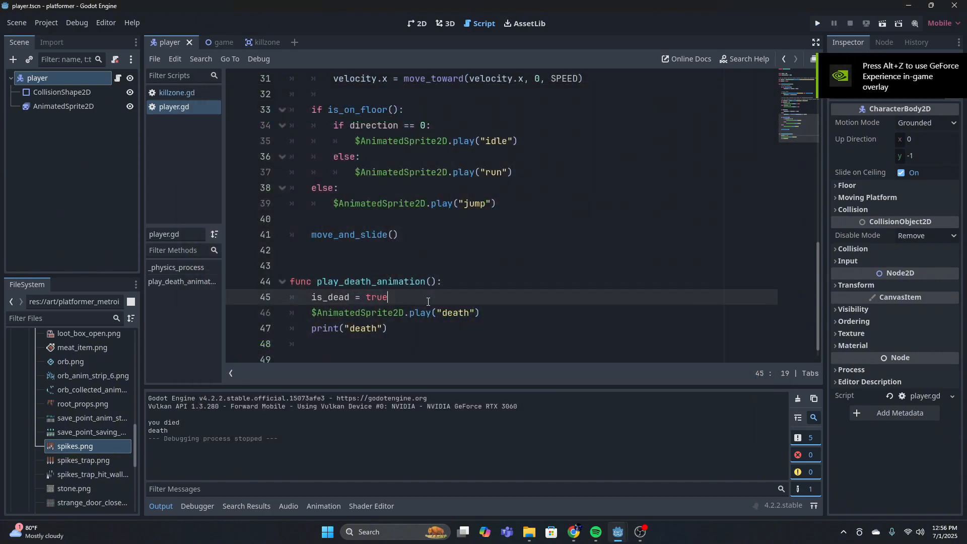
left_click(391, 325)
left_click(448, 282)
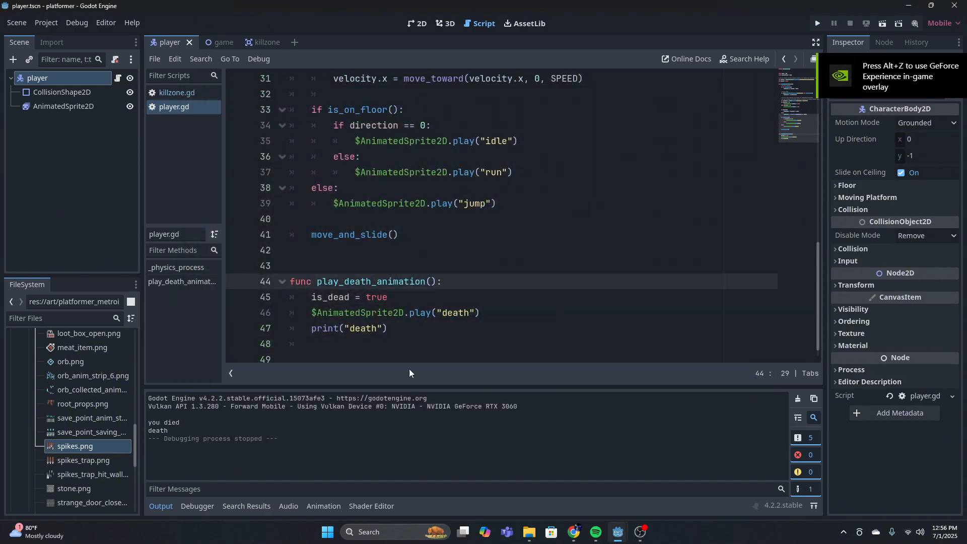
left_click(385, 332)
left_click_drag(378, 329, 312, 329)
left_click(400, 324)
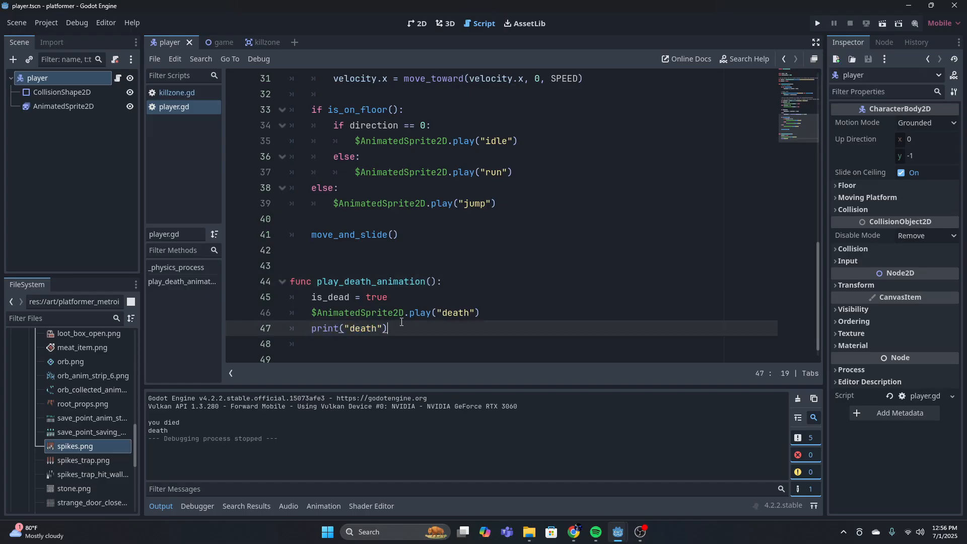
key("BackSpace")
key("BackSpace")
key("BackSpace")
key("BackSpace")
Preview the death animation in the AnimatedSprite2D node's sprite frames and stop its playback
left_click(76, 107)
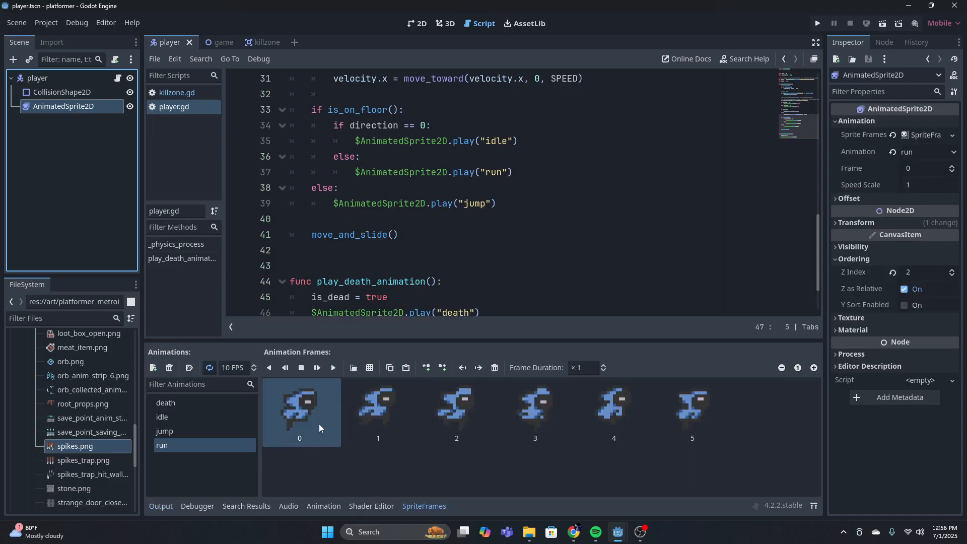
left_click(206, 403)
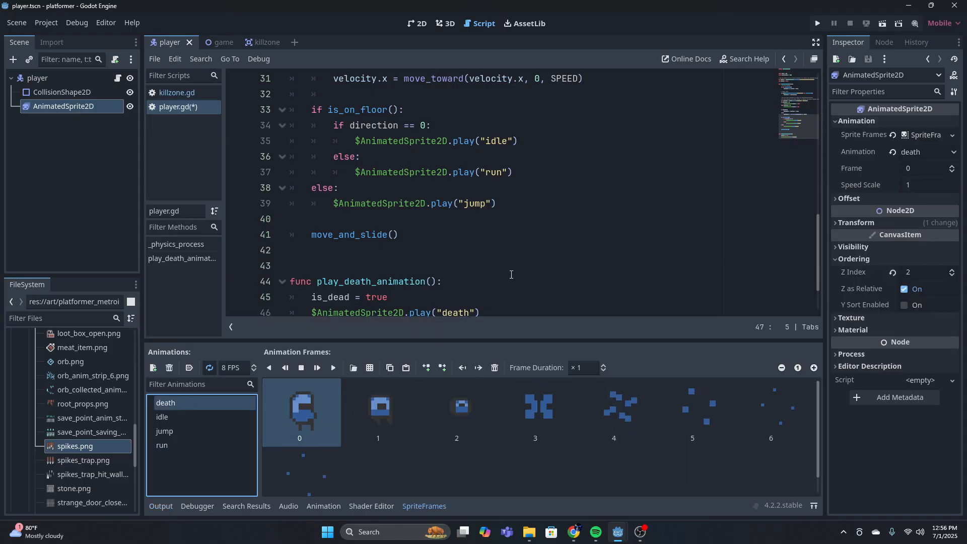
scroll(511, 275, "down", 2)
left_click(335, 369)
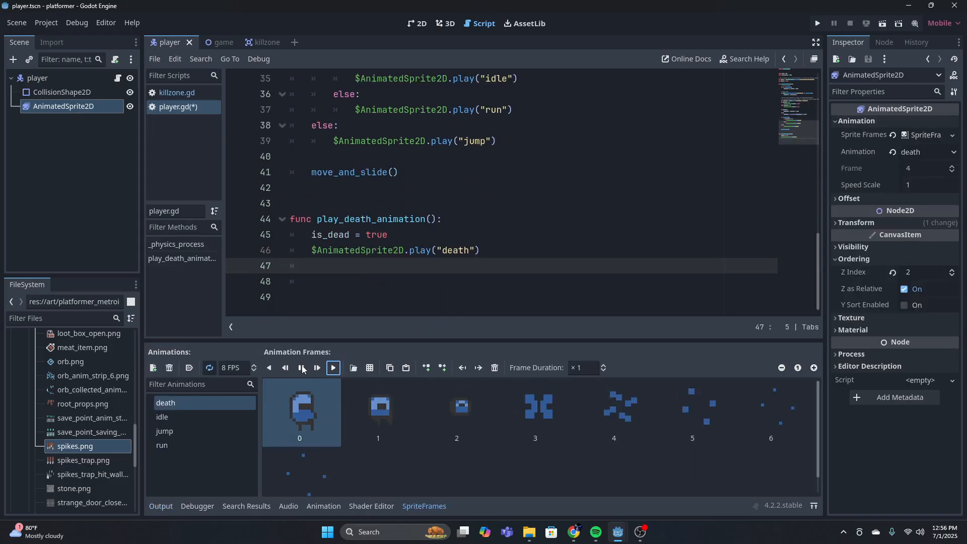
left_click(301, 368)
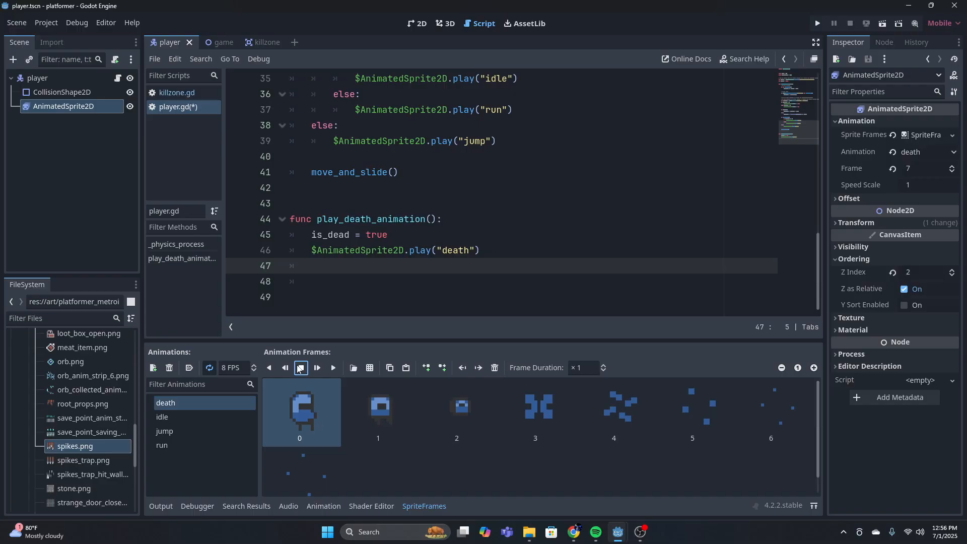
Change the animation name played in play_death_animation to "DEATH"
left_click(469, 256)
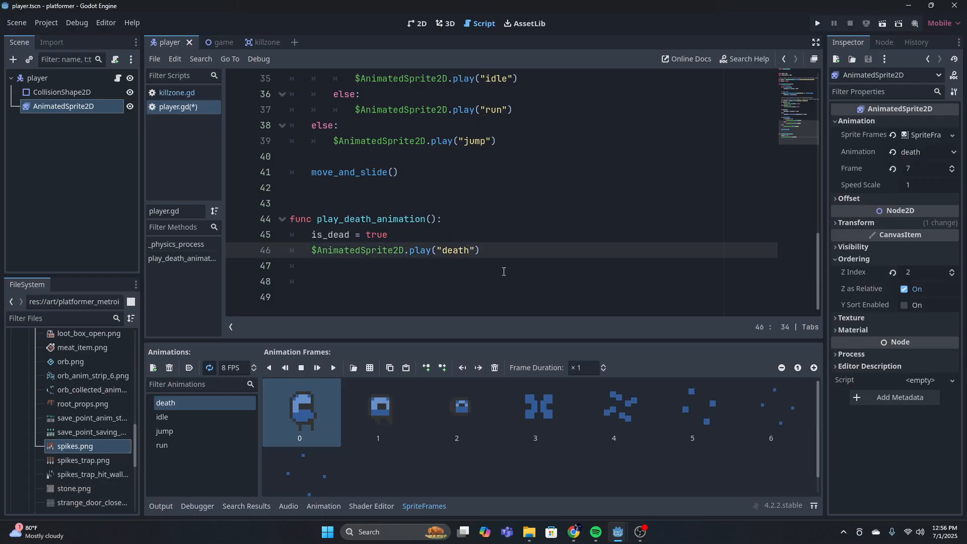
key("BackSpace")
key("BackSpace")
key("BackSpace")
key("BackSpace")
key("BackSpace")
type("DES")
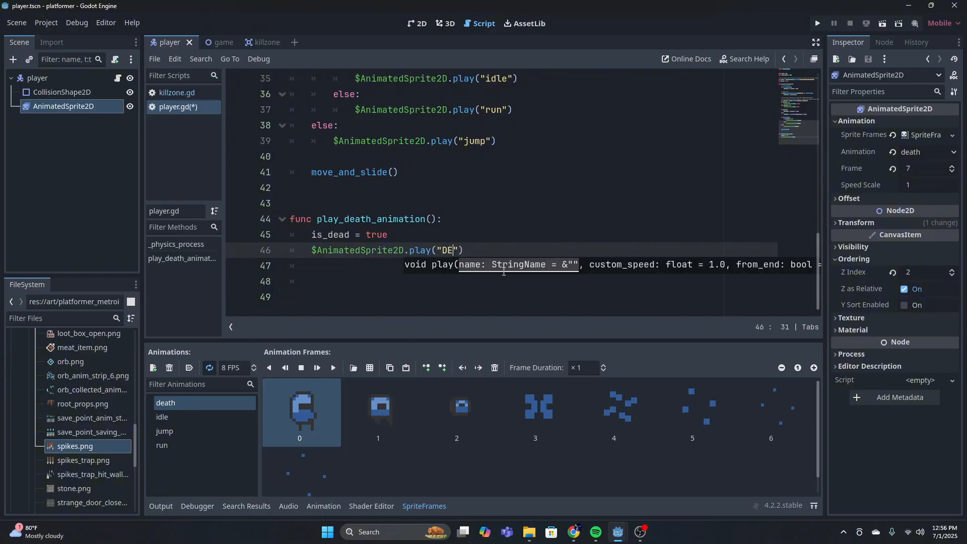
type("ATH")
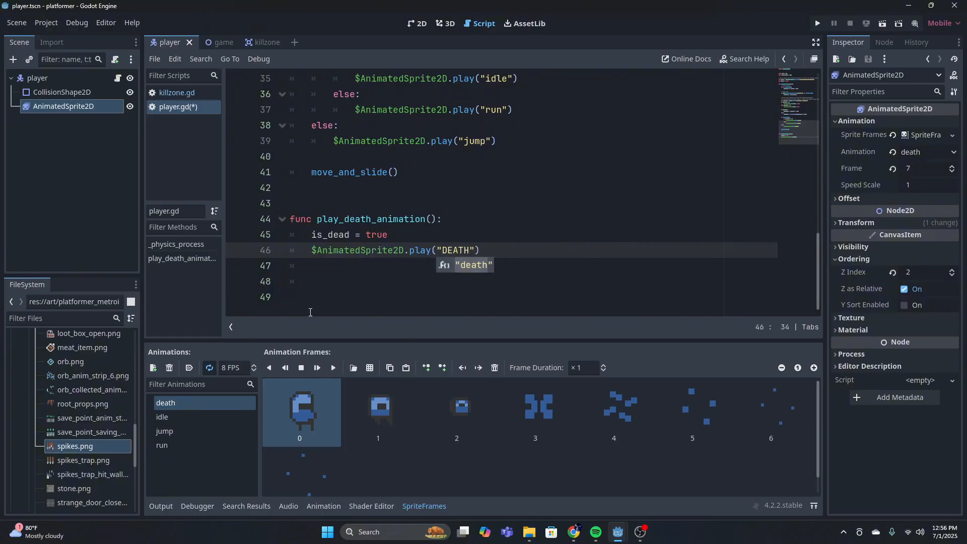
Rename the death animation in the sprite frames to DEATH and save the player scene and script
double_click(190, 403)
key("BackSpace")
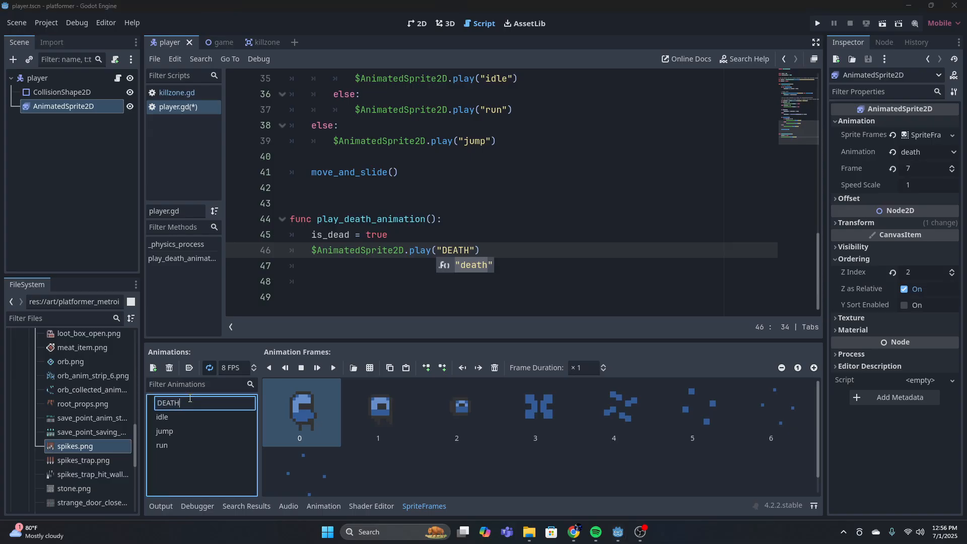
key("Return")
left_click(558, 232)
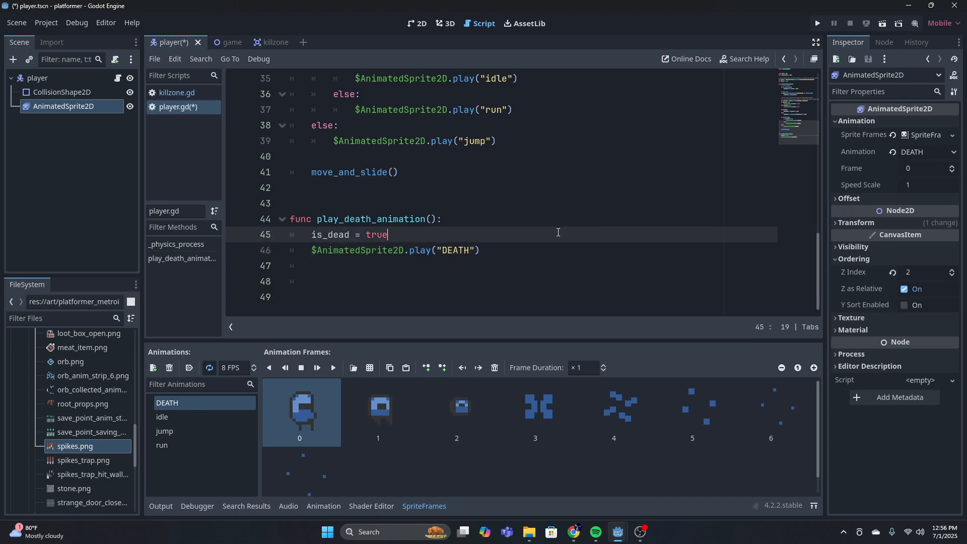
key("ctrl+s")
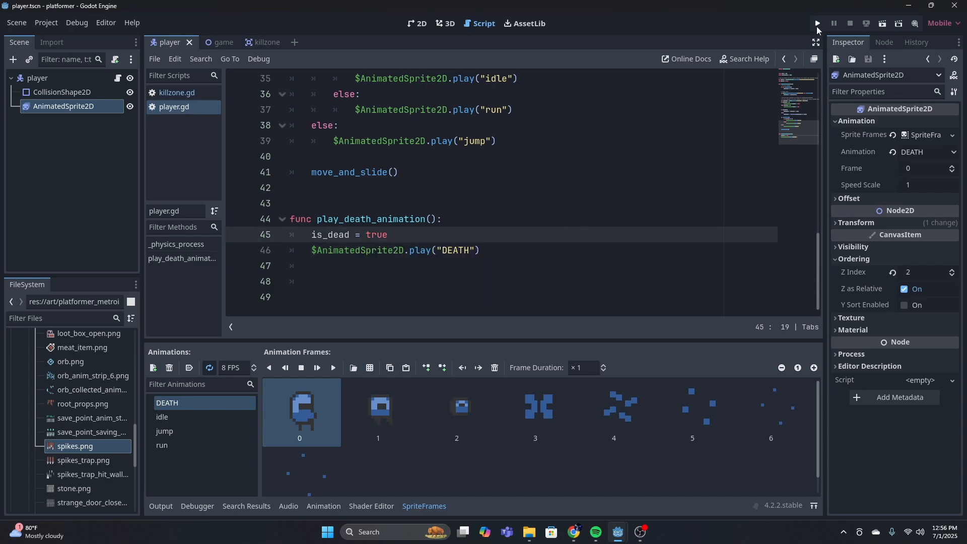
Run the project and playtest the player dying on the spikes to check the DEATH animation, and close the game
left_click(818, 23)
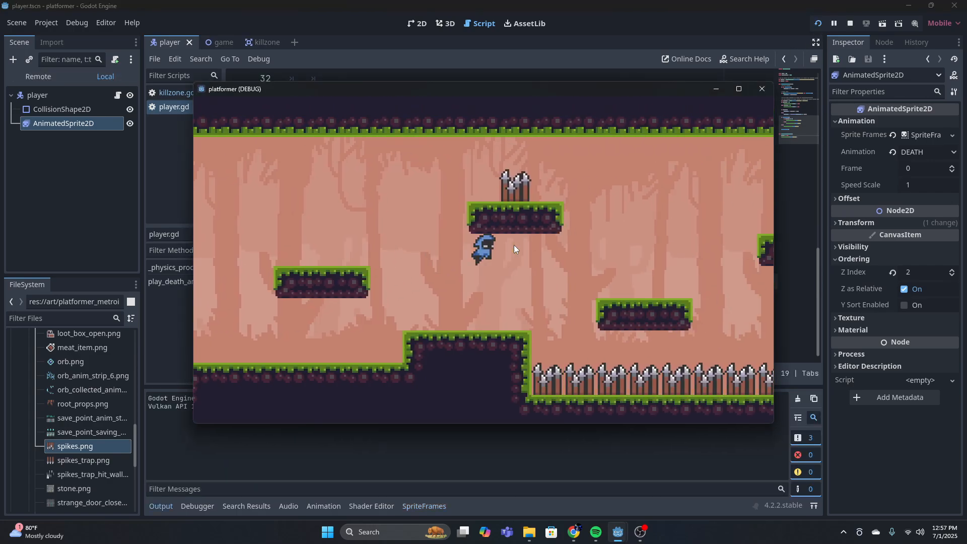
key("Right")
key("Left")
key("Right")
key("space")
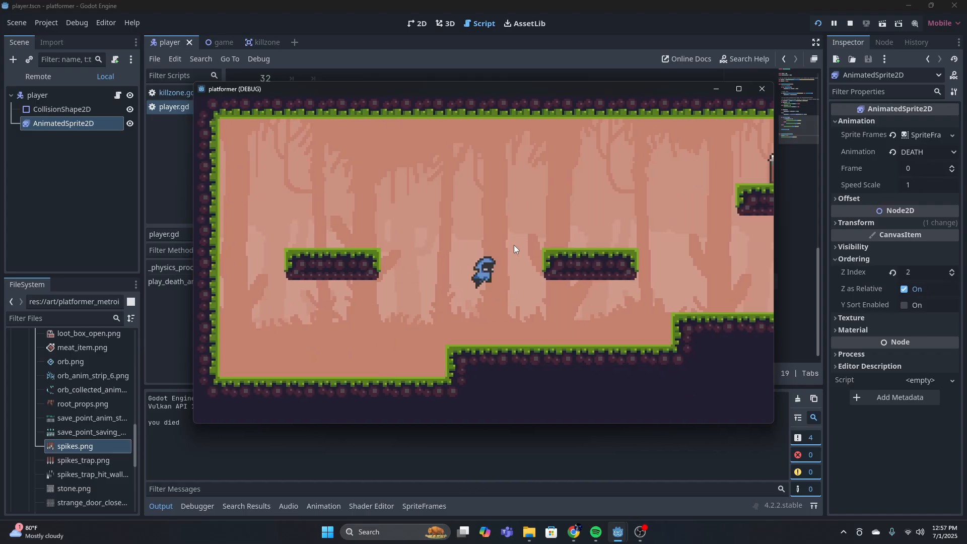
key("space")
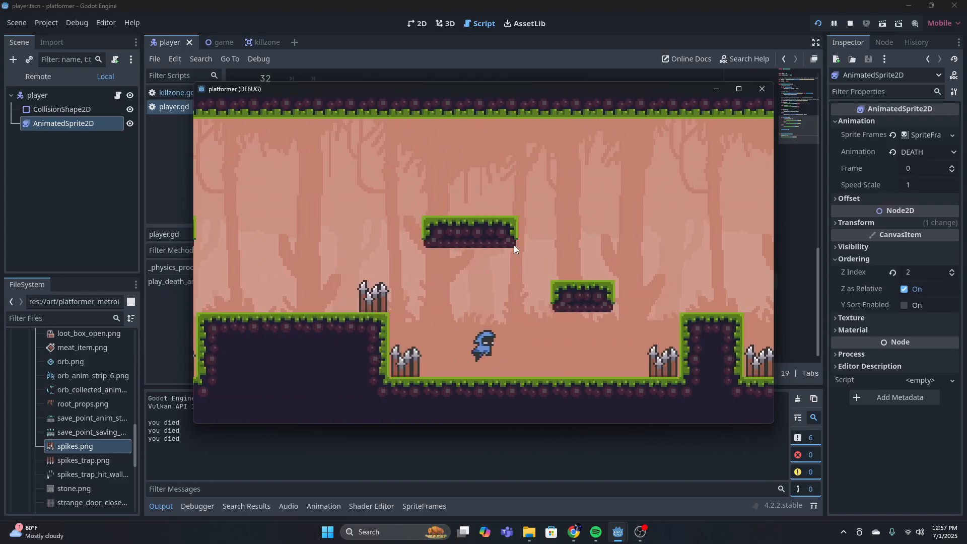
key("space")
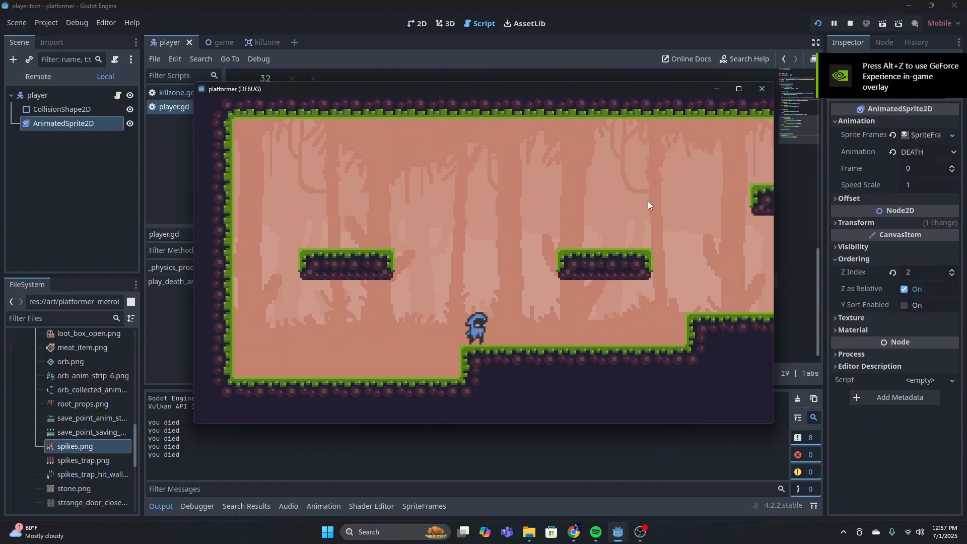
left_click(762, 88)
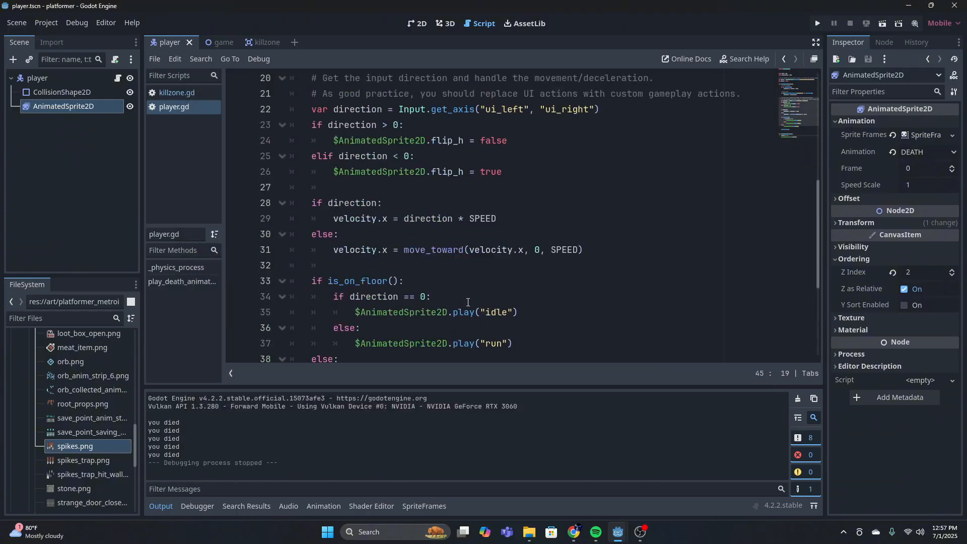
Review the is_dead check and its return statement at the start of _physics_process in player.gd
scroll(468, 302, "down", 3)
scroll(464, 302, "up", 5)
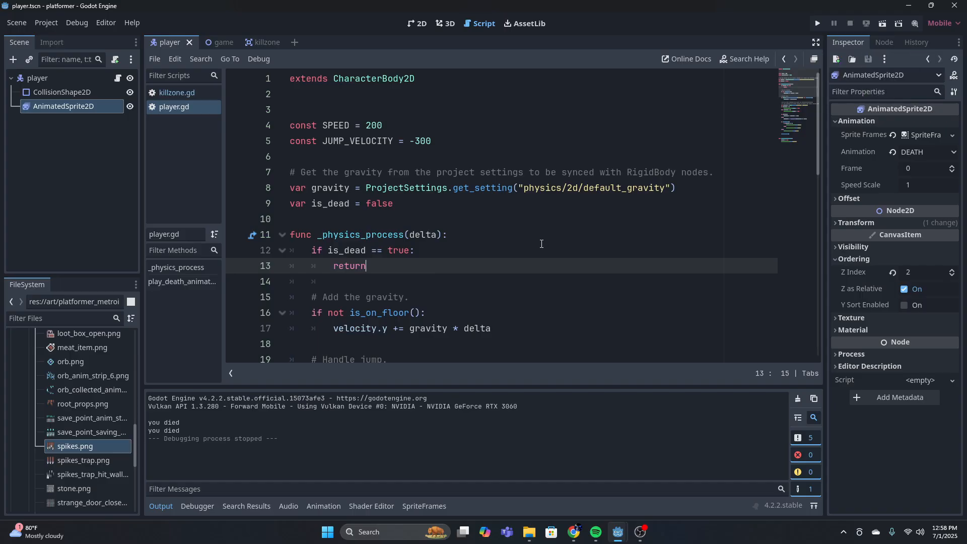
left_click_drag(455, 260, 291, 251)
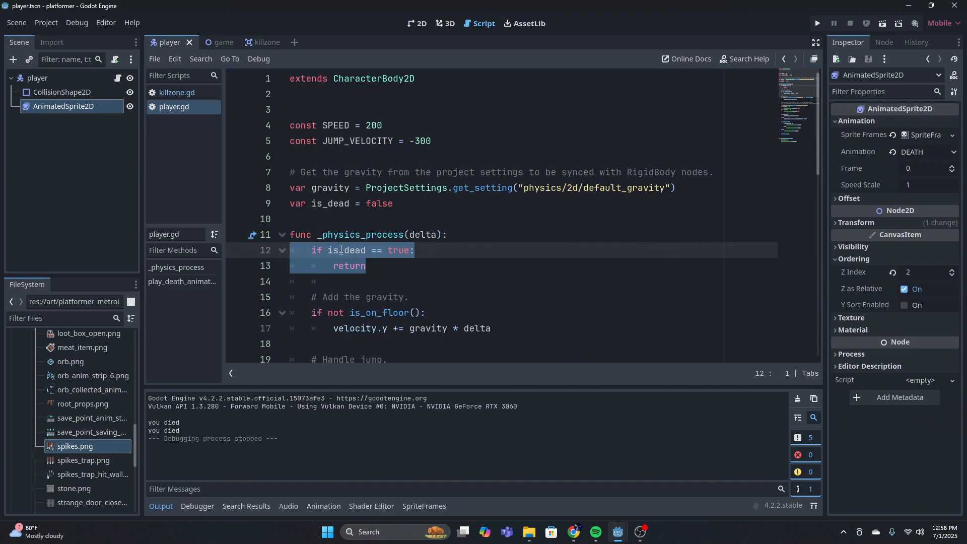
left_click(408, 253)
left_click(368, 267)
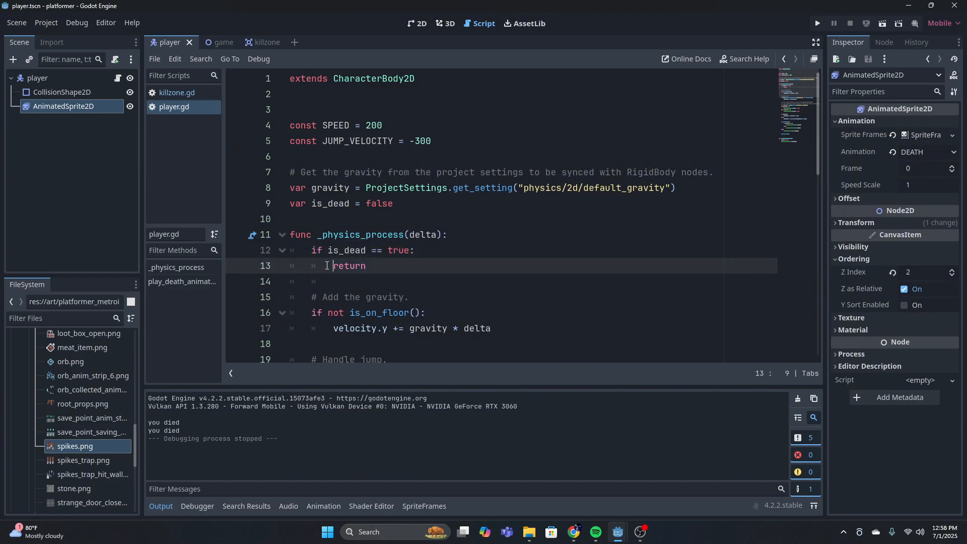
double_click(349, 266)
left_click(394, 273)
scroll(393, 268, "down", 10)
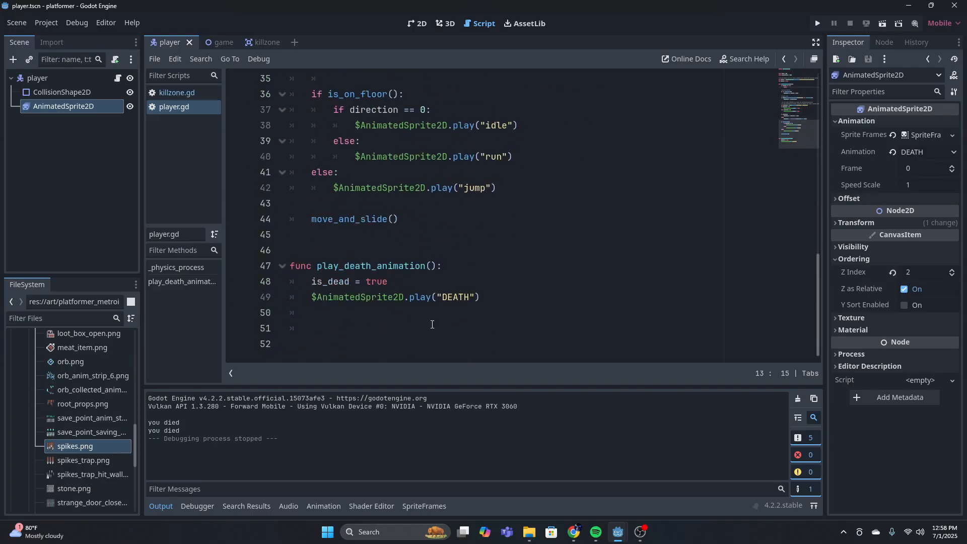
scroll(499, 285, "up", 3)
scroll(518, 269, "down", 1)
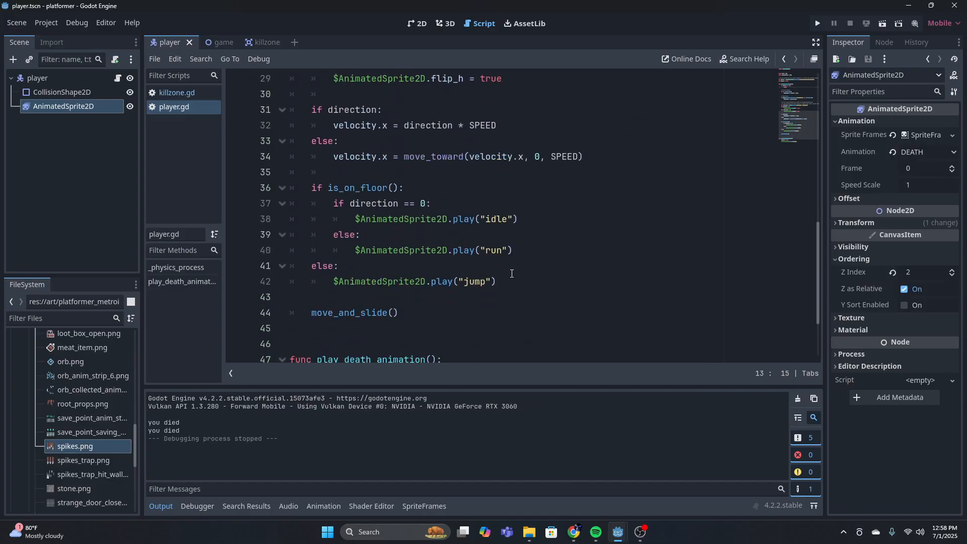
Examine how the idle animation branch under is_on_floor() competes with the DEATH animation call in play_death_animation
left_click_drag(431, 204, 332, 211)
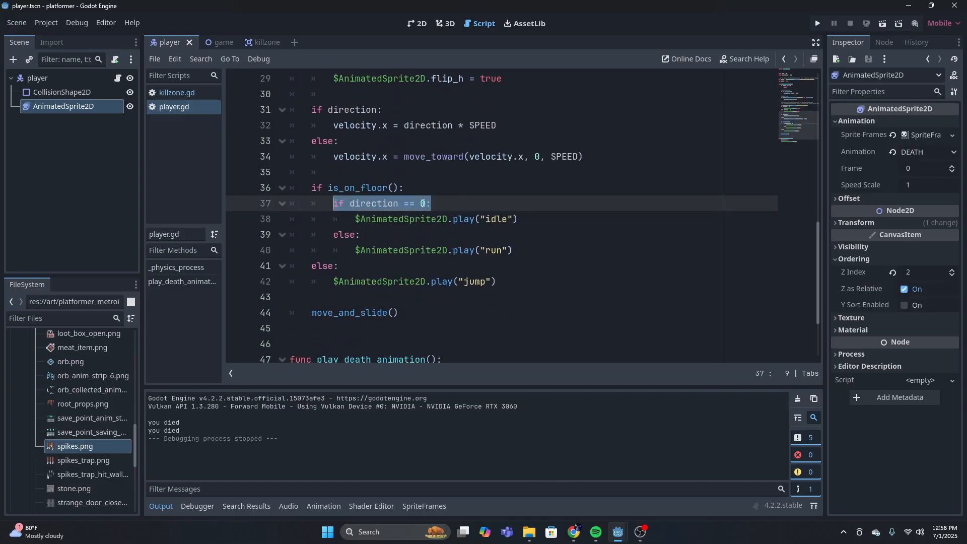
left_click_drag(519, 219, 354, 219)
left_click(454, 235)
scroll(477, 310, "down", 2)
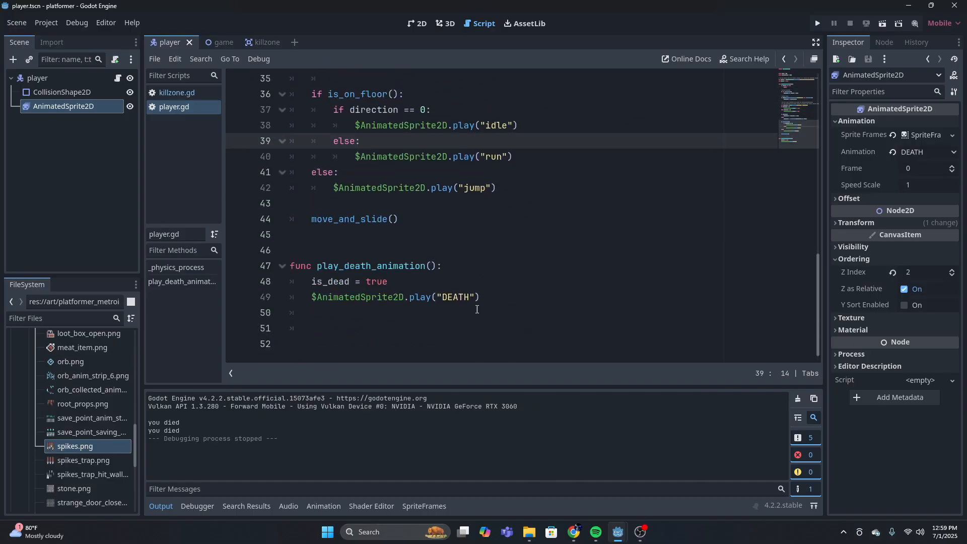
left_click_drag(476, 309, 291, 297)
left_click_drag(518, 126, 295, 99)
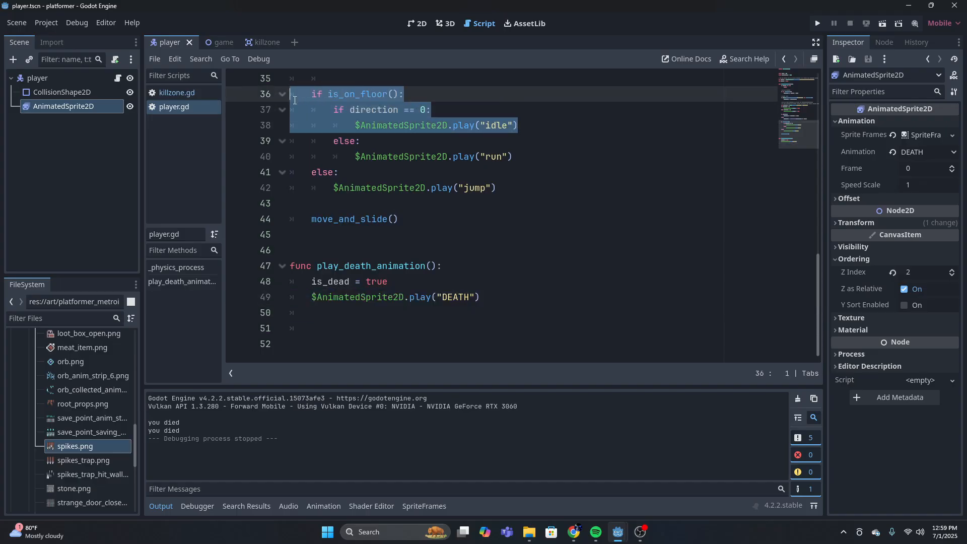
key("Right")
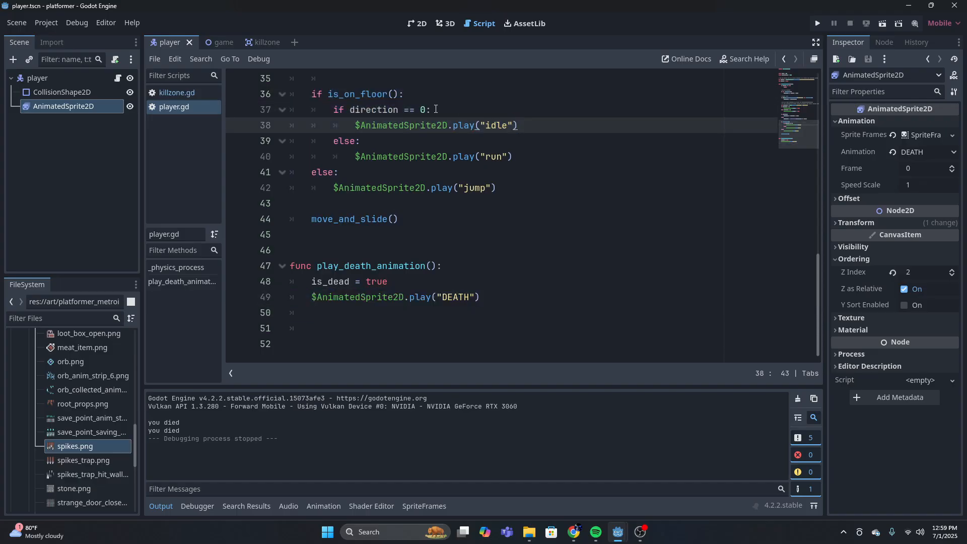
left_click_drag(435, 110, 519, 125)
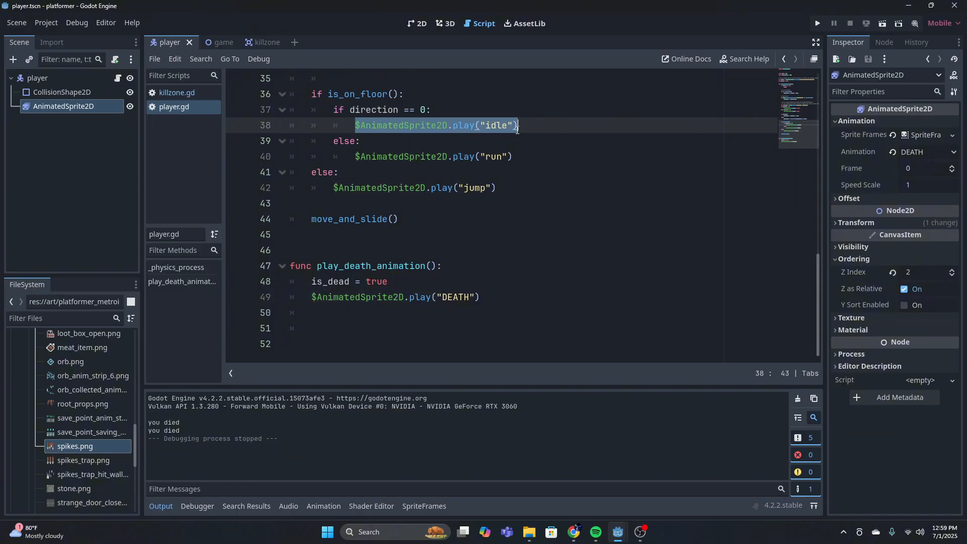
key("Right")
Trace the script from the is_dead early return through the movement animations to the DEATH animation call
scroll(454, 310, "up", 2)
scroll(454, 309, "up", 10)
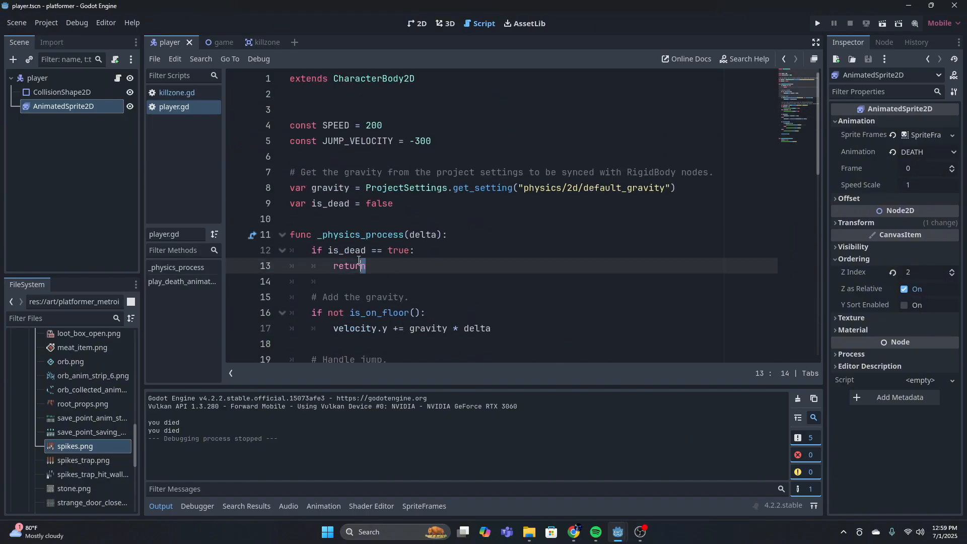
left_click_drag(366, 265, 291, 250)
scroll(450, 245, "down", 11)
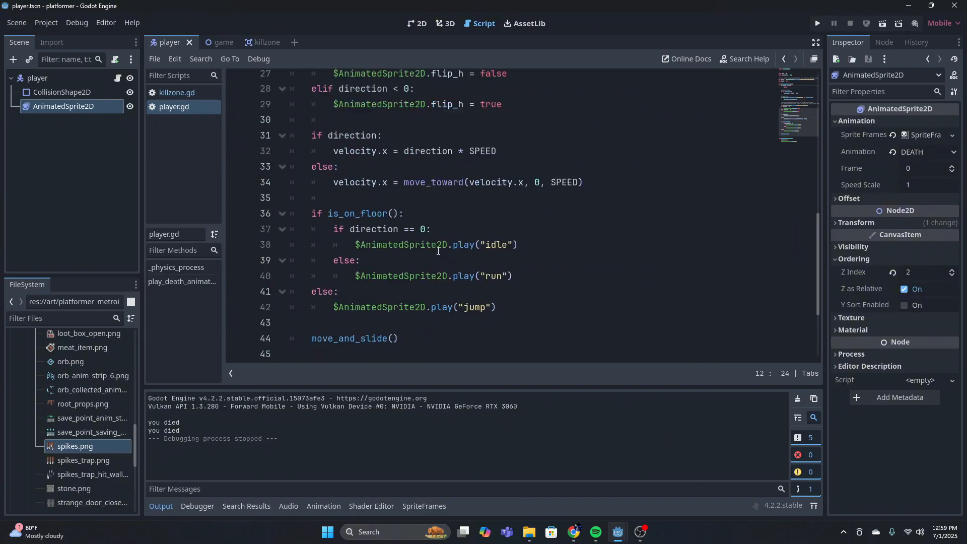
left_click(433, 282)
left_click(495, 297)
scroll(488, 250, "up", 5)
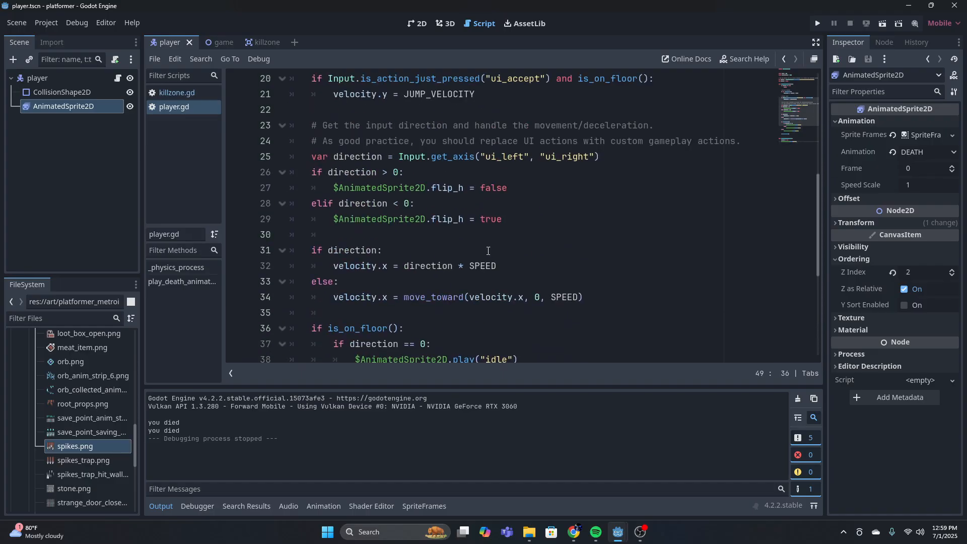
Run the project again with the is_dead return in place, move the player into the spikes, and close the game
left_click(818, 23)
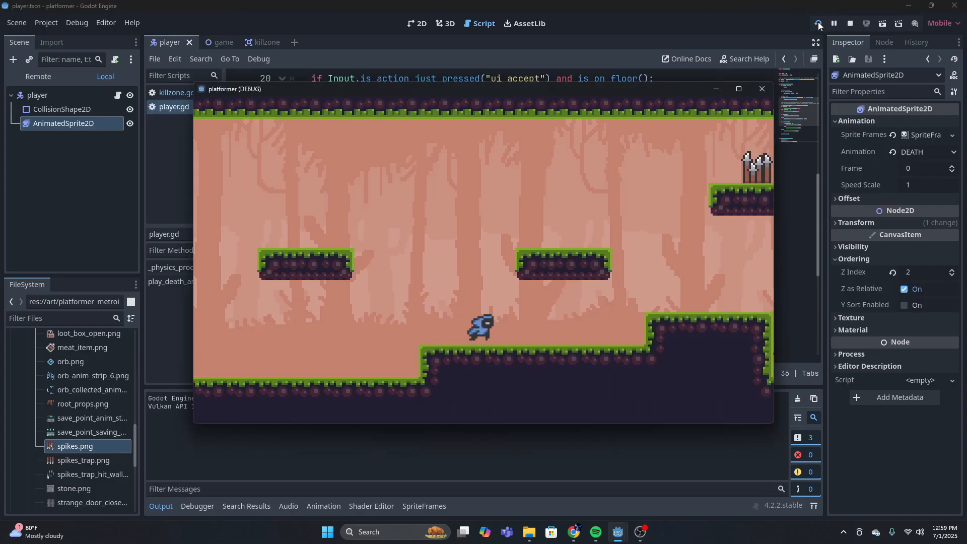
key("Right")
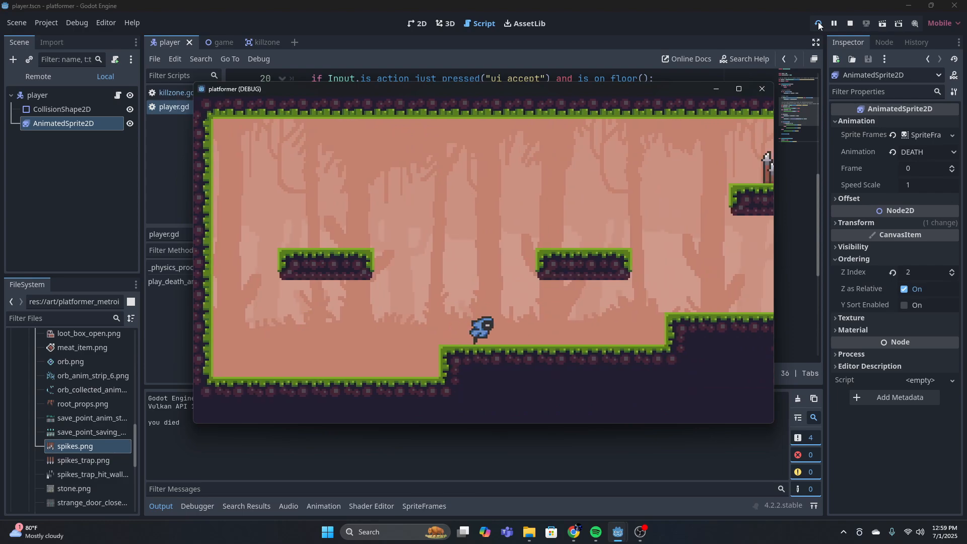
key("Right")
key("Right")
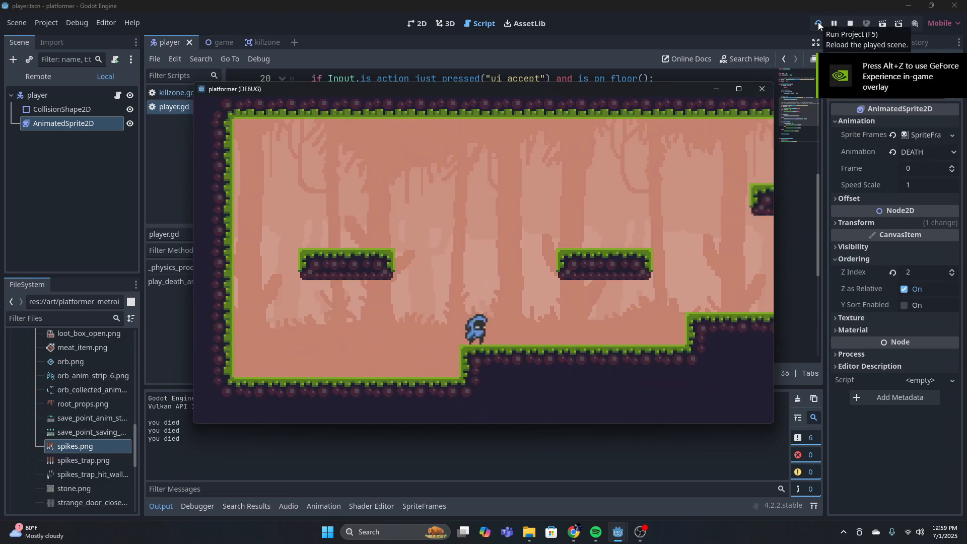
left_click(761, 88)
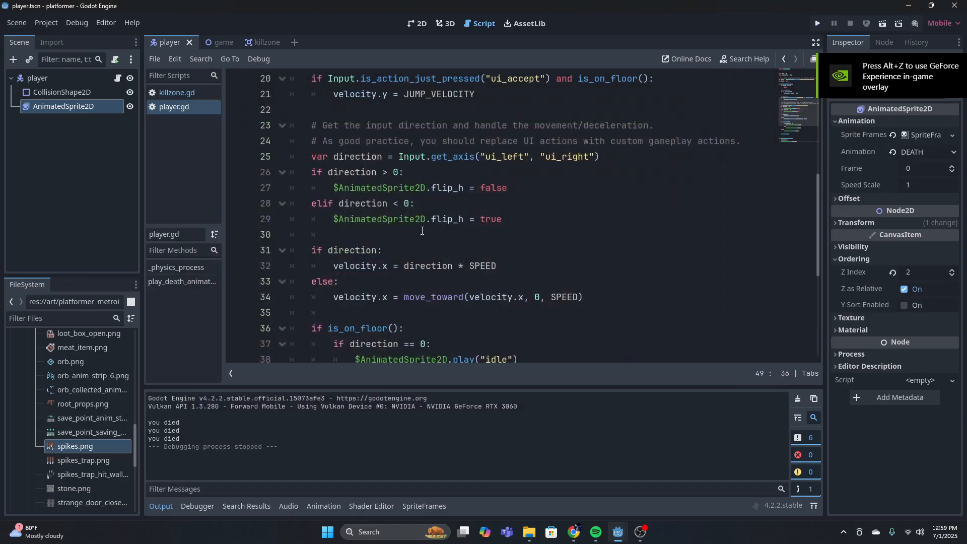
Look over the player script and view the whole level in the game scene's 2D view
scroll(531, 213, "down", 5)
scroll(503, 259, "up", 12)
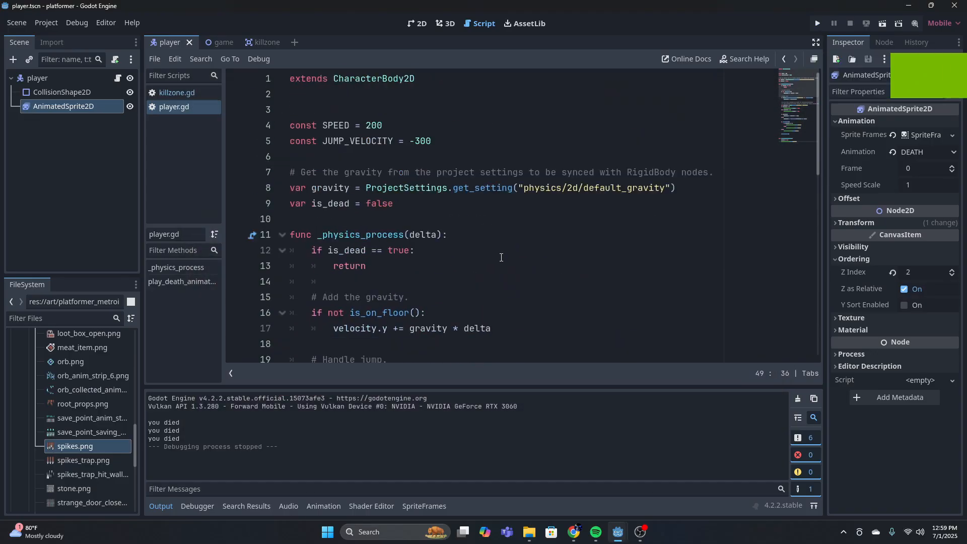
scroll(496, 258, "down", 11)
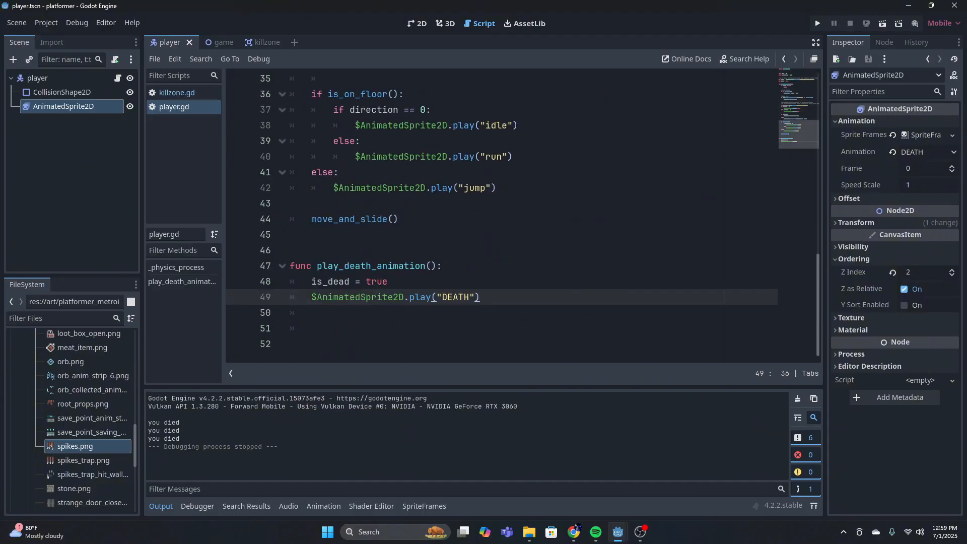
scroll(632, 284, "up", 11)
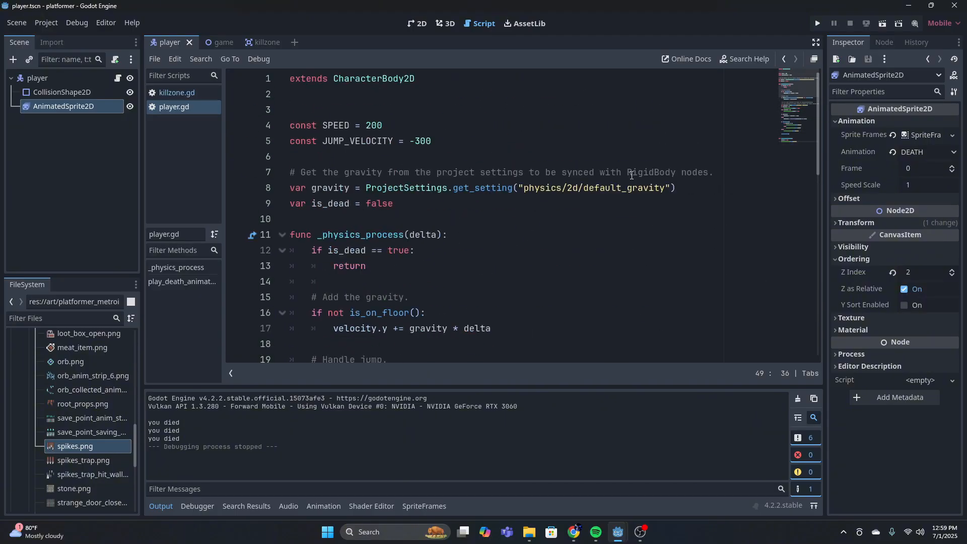
left_click(436, 130)
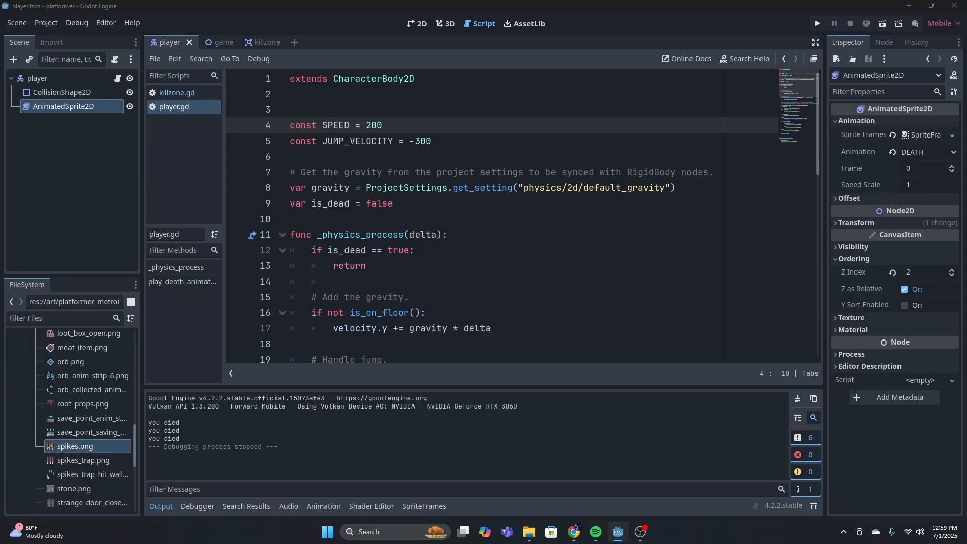
left_click(421, 23)
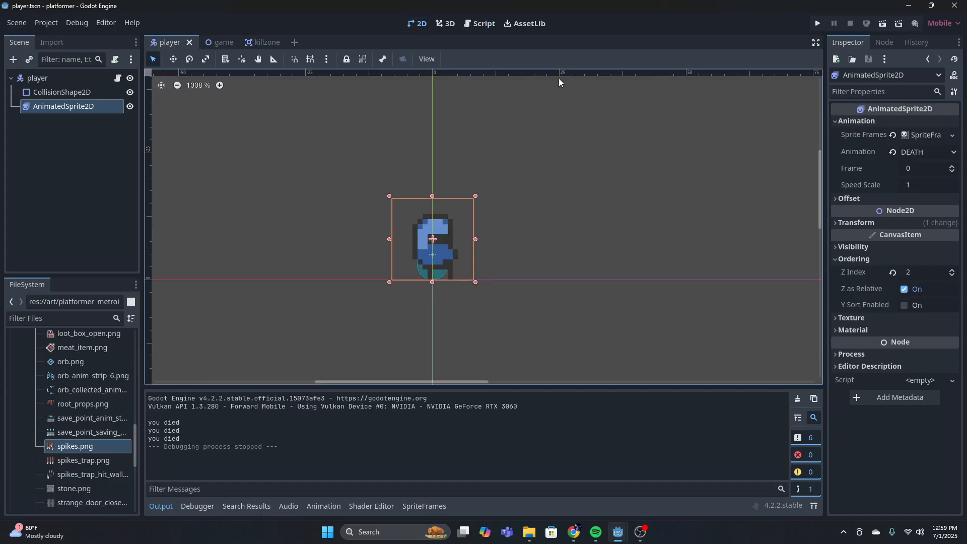
scroll(417, 164, "down", 4)
left_click(212, 42)
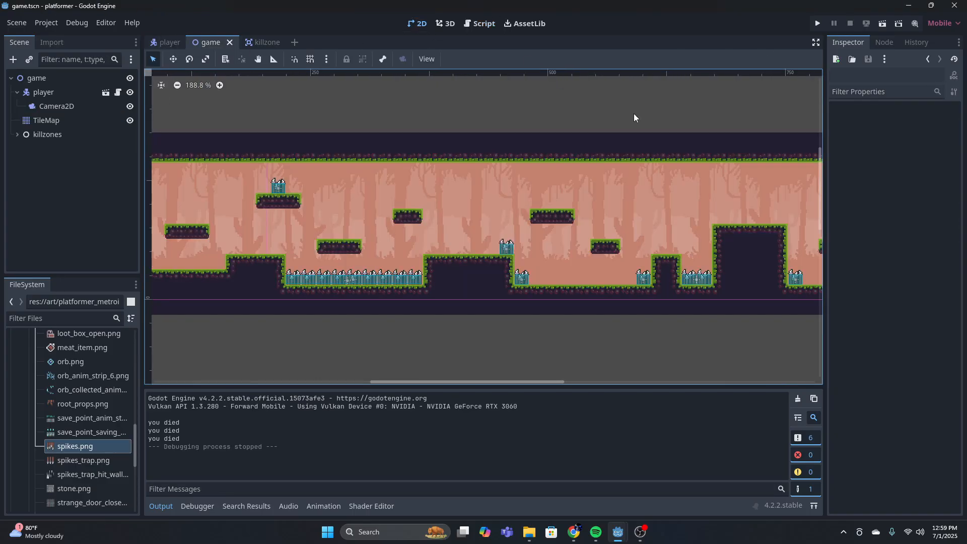
scroll(634, 114, "down", 5)
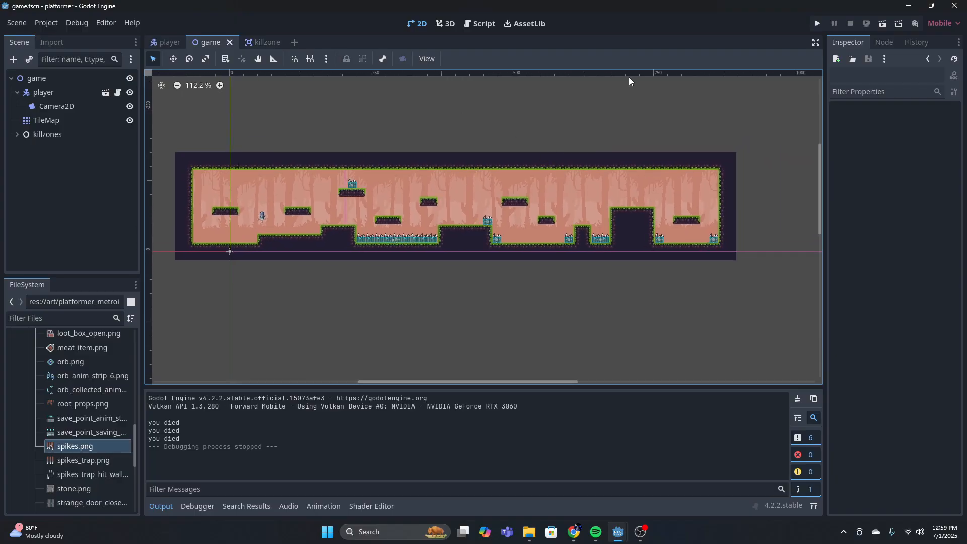
Create a new scene with an Area2D root node
left_click(293, 42)
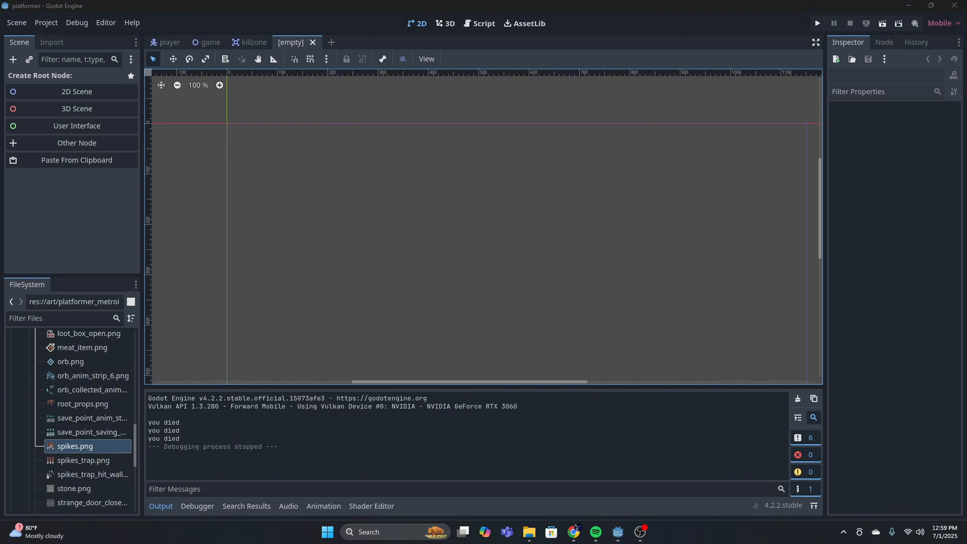
left_click(11, 59)
type("are")
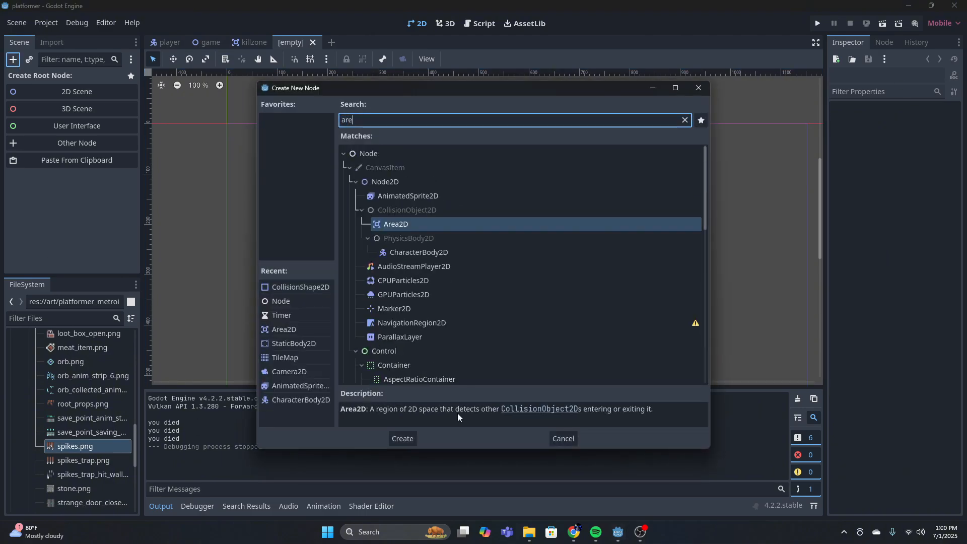
left_click(412, 435)
Add an AnimatedSprite2D node as a child of the Area2D root
left_click(13, 59)
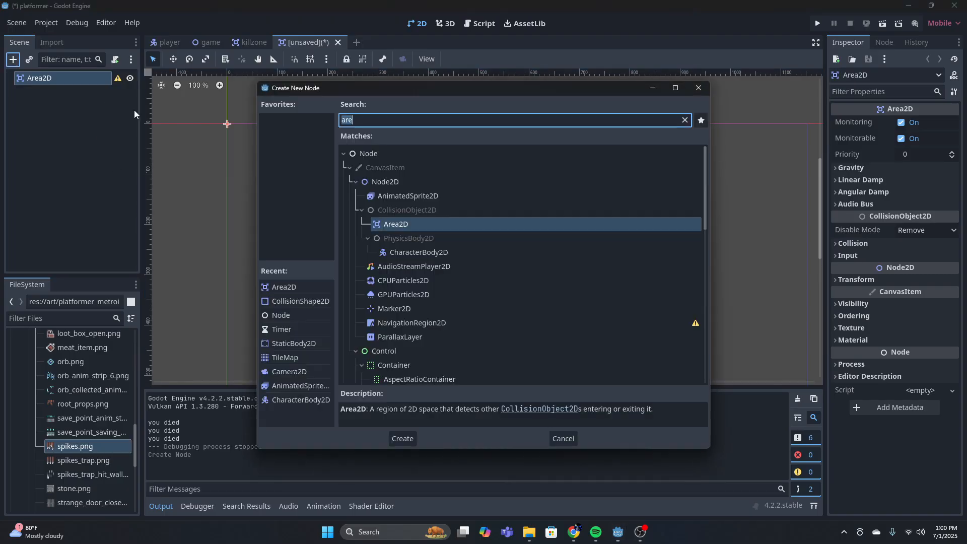
type("ani")
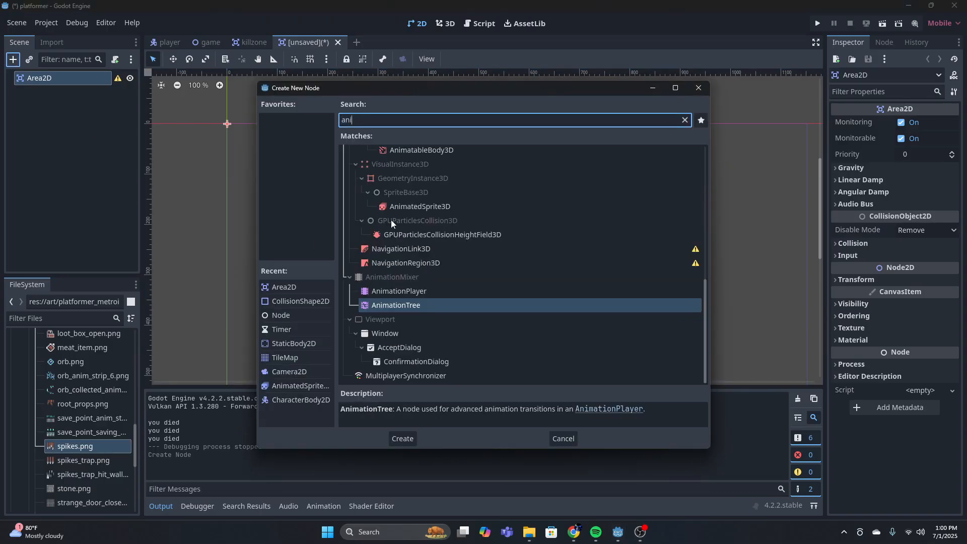
type("ma")
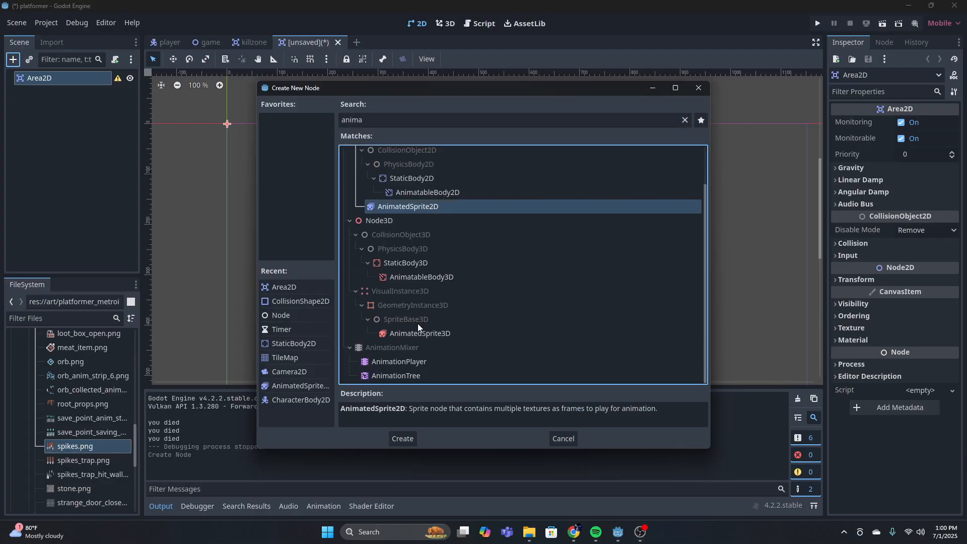
left_click(400, 439)
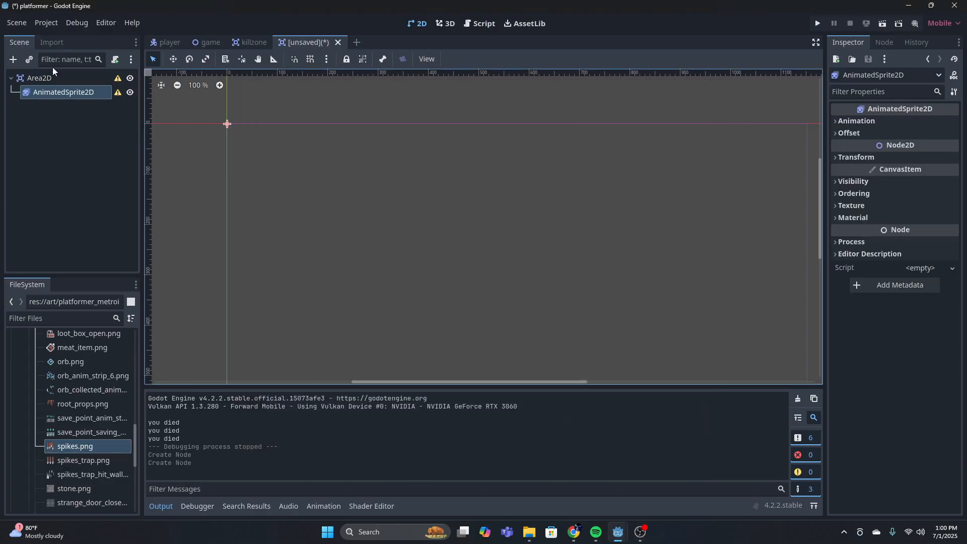
Add a CollisionShape2D node as a child of the Area2D root
left_click(52, 77)
left_click(13, 59)
type("colli")
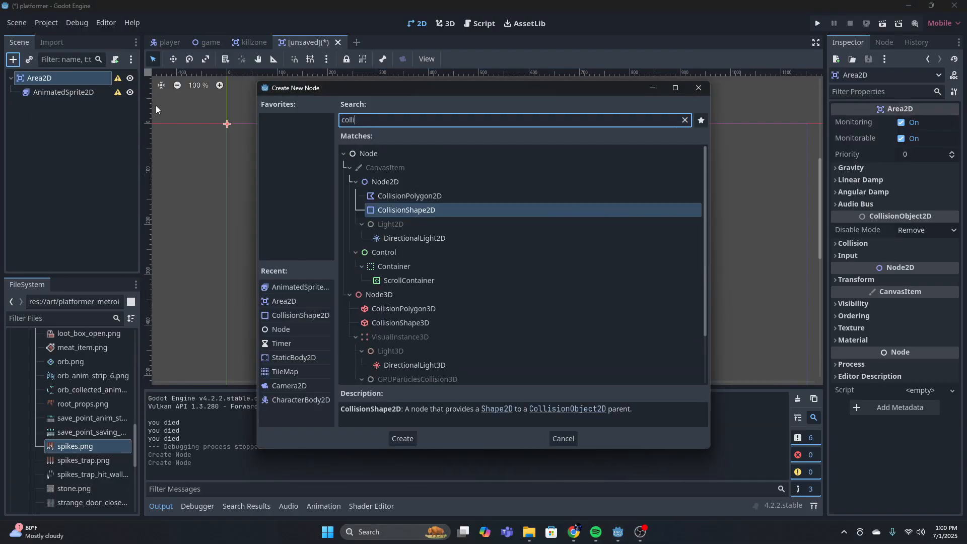
left_click(398, 436)
Assign a new SpriteFrames resource to the AnimatedSprite2D and open it for editing
left_click(125, 96)
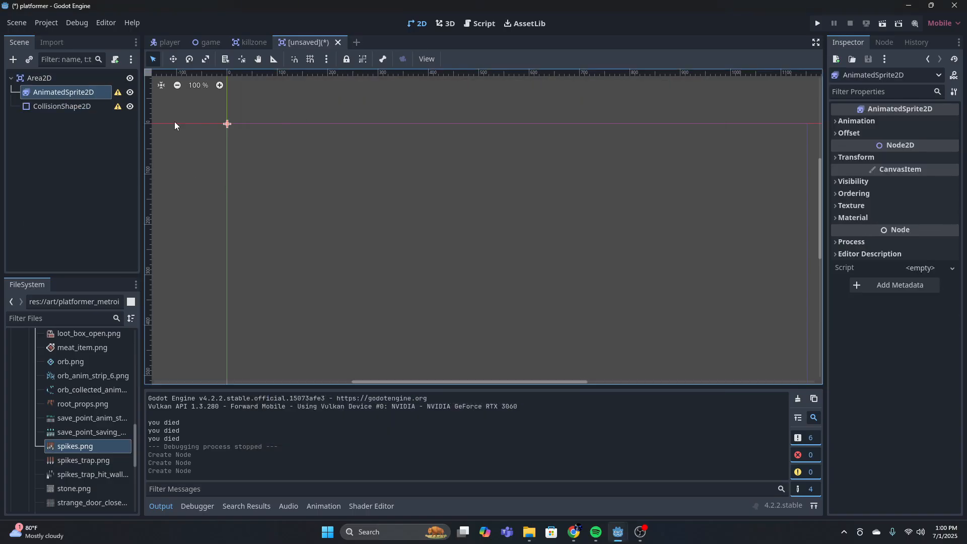
left_click(901, 121)
left_click(931, 136)
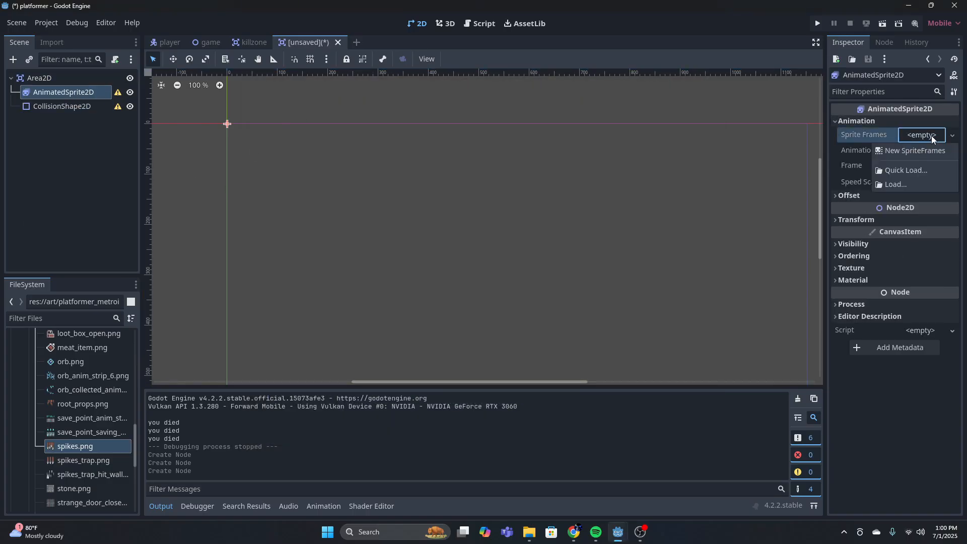
left_click(929, 150)
left_click(923, 135)
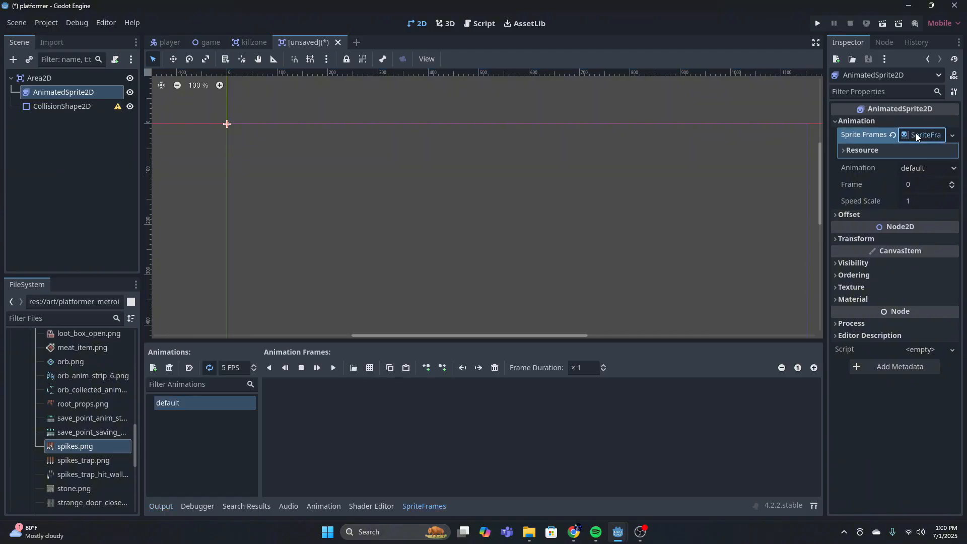
Load coin_anim_strip_6.png from the miscellaneous sprites folder as a sprite sheet for the default animation
left_click(370, 368)
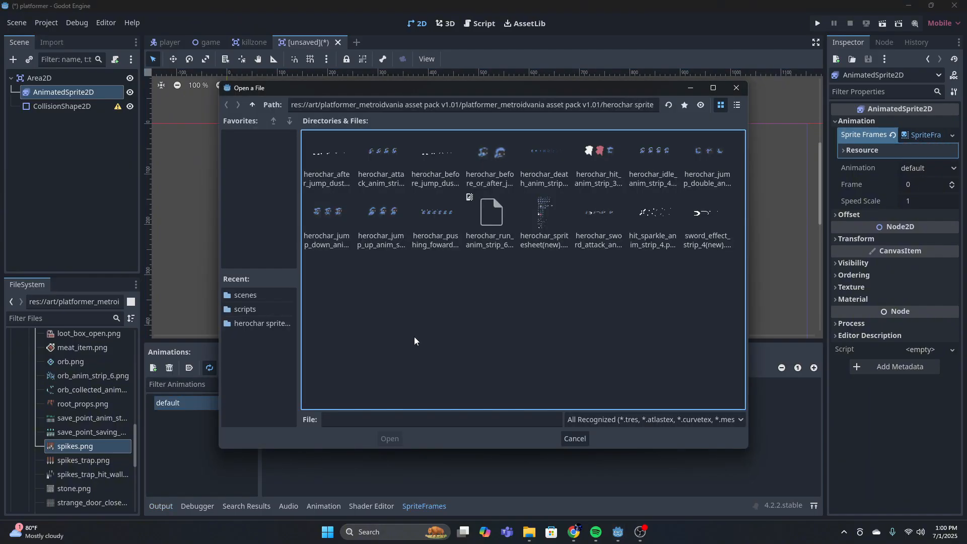
left_click(252, 106)
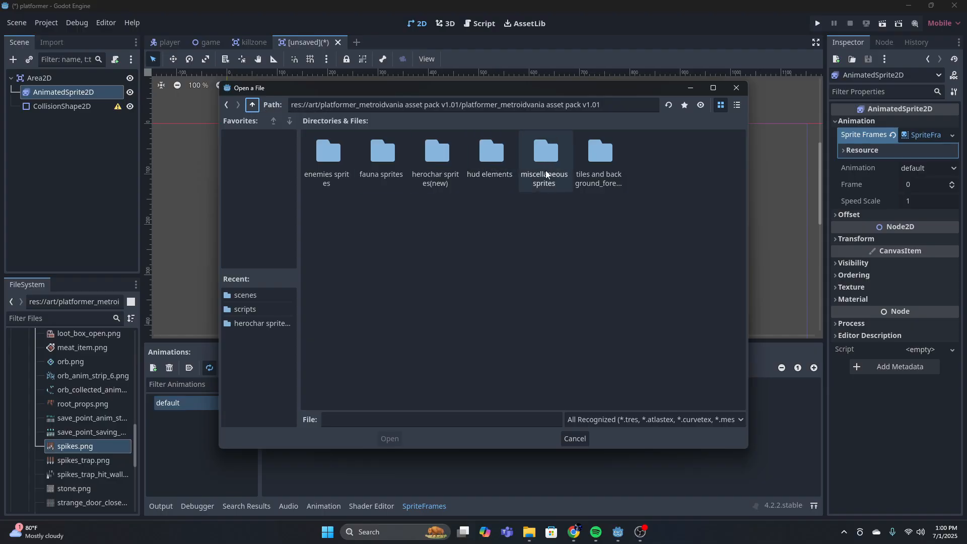
double_click(545, 153)
left_click(388, 222)
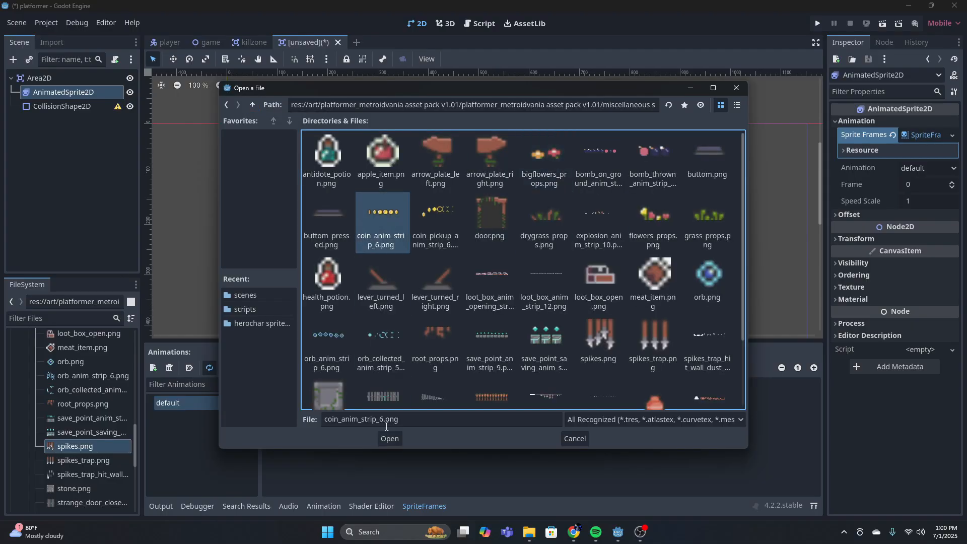
left_click(388, 438)
Slice the coin sheet into 6 horizontal and 1 vertical frames and add all six to the default animation
left_click(217, 126)
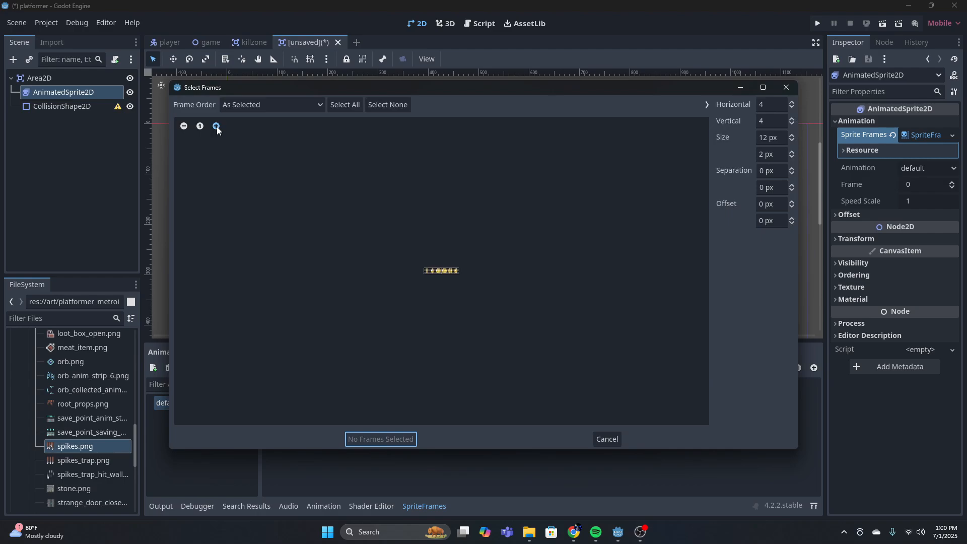
left_click(217, 125)
left_click(217, 126)
left_click(778, 120)
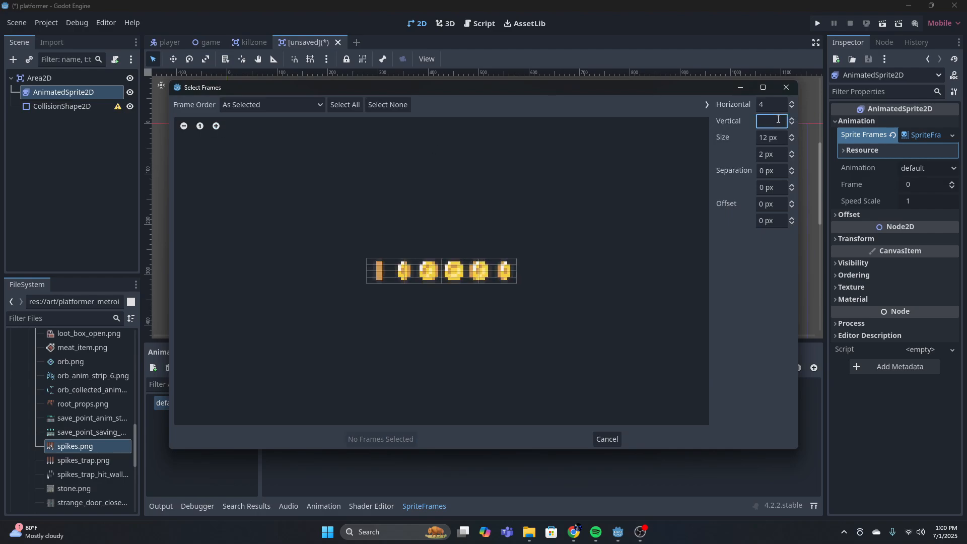
type("1")
left_click(770, 104)
type("6")
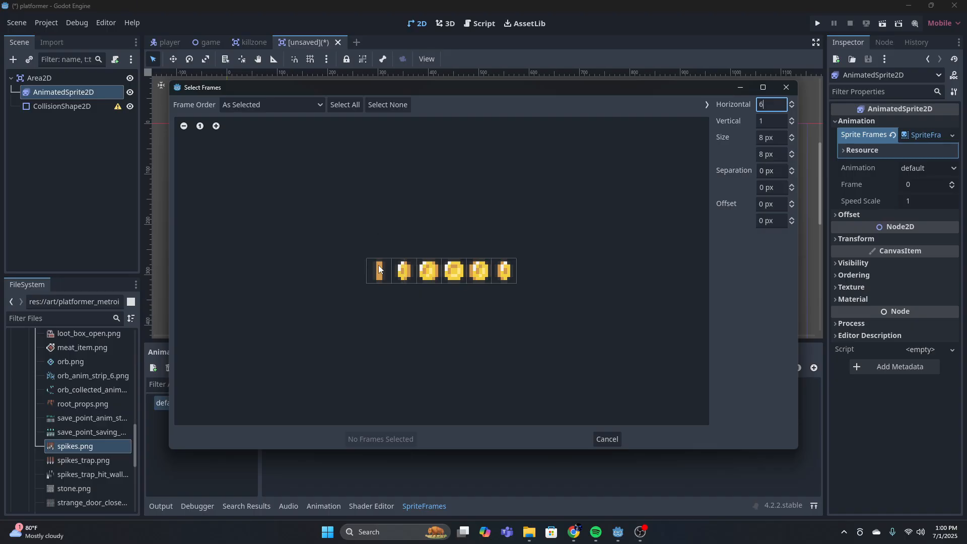
left_click_drag(379, 265, 502, 285)
left_click(387, 439)
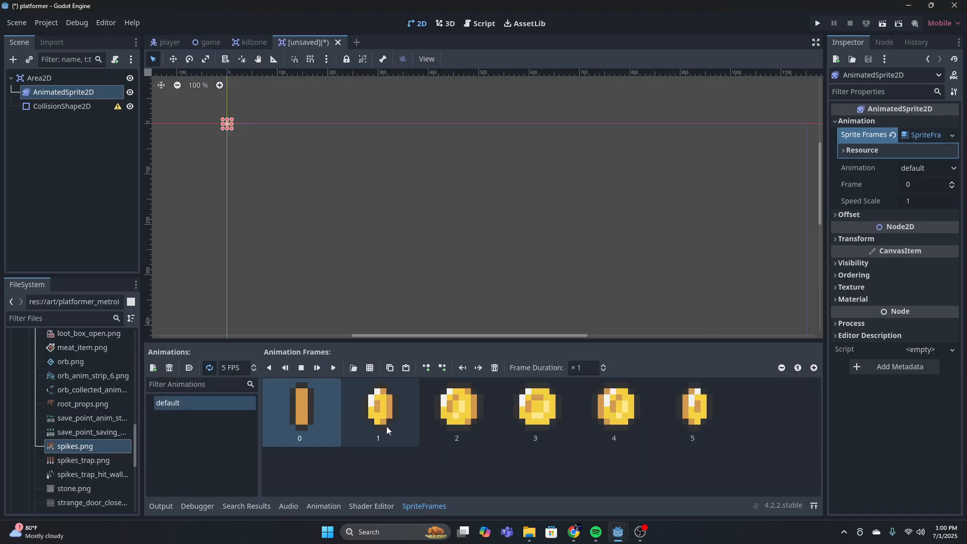
Try moving the full-face coin frame to the start of the default animation, and undo the reordering
left_click_drag(531, 410, 302, 410)
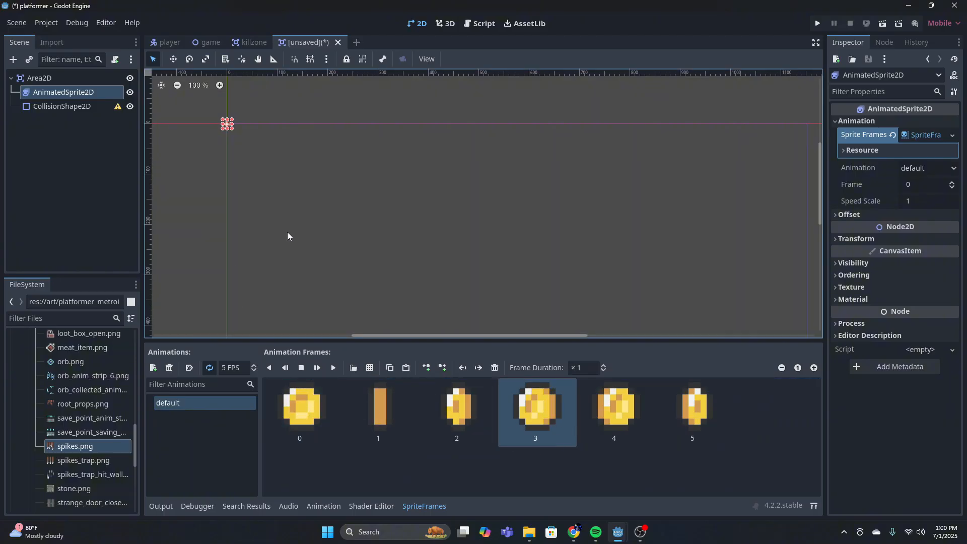
key("ctrl+z")
left_click(459, 412)
left_click(384, 414)
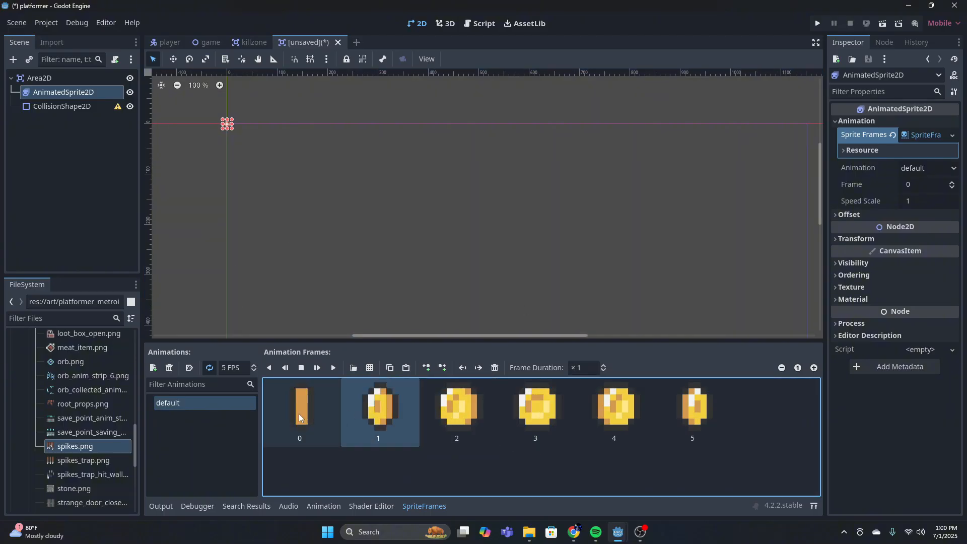
left_click(305, 416)
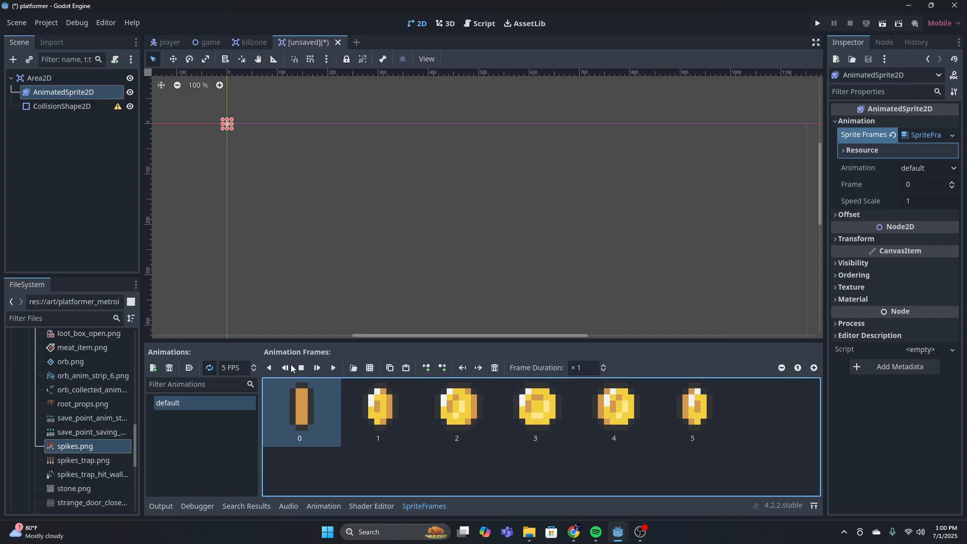
Preview the coin's default animation, set its speed to 12 FPS and enable autoplay on load
middle_click_drag(200, 108, 260, 157)
scroll(260, 157, "up", 17)
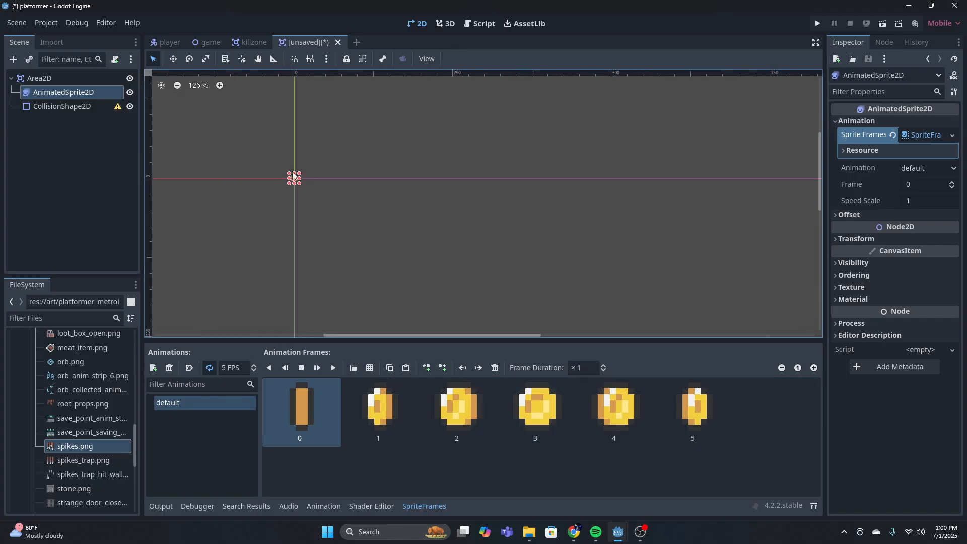
scroll(500, 212, "up", 19)
left_click(333, 367)
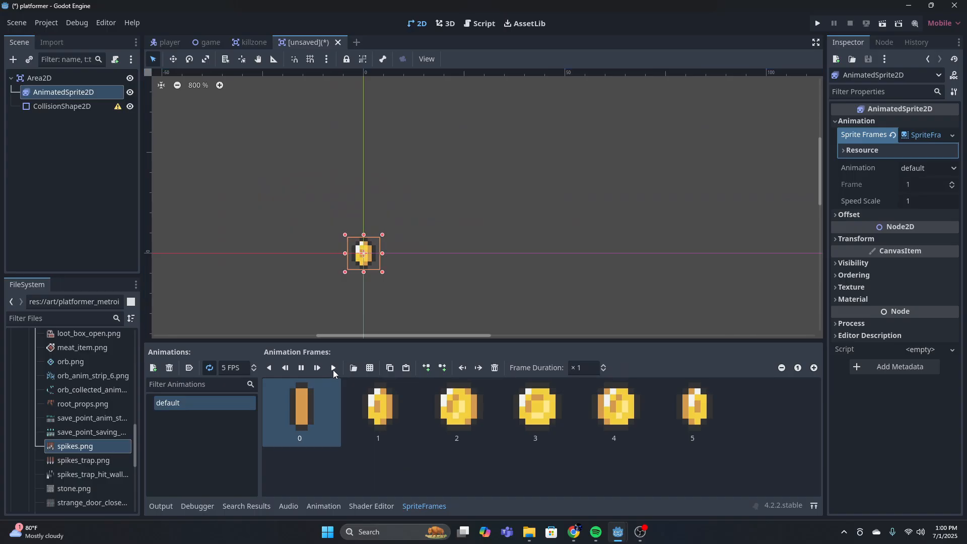
left_click(234, 367)
type("12")
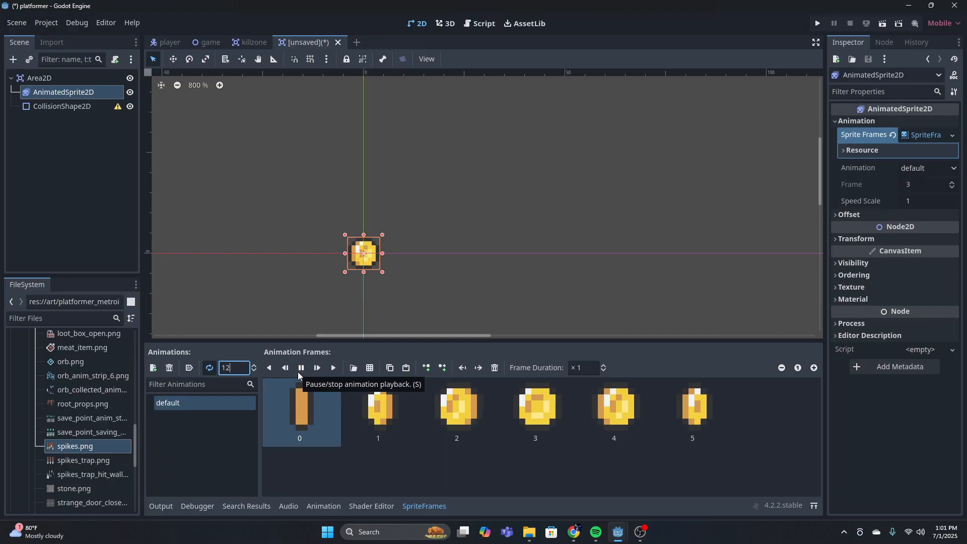
left_click(190, 369)
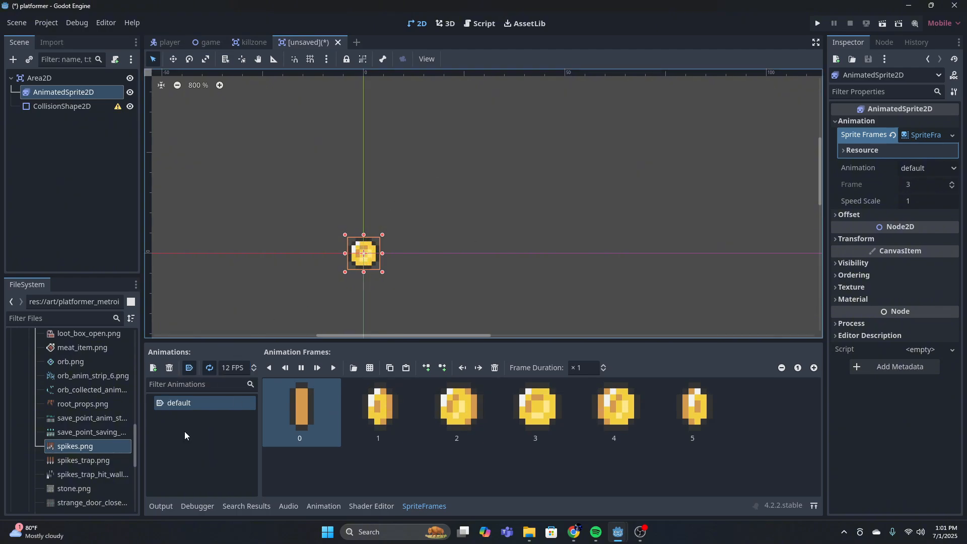
left_click(175, 476)
Give the CollisionShape2D a circle shape and shrink it to fit the coin sprite
left_click(62, 107)
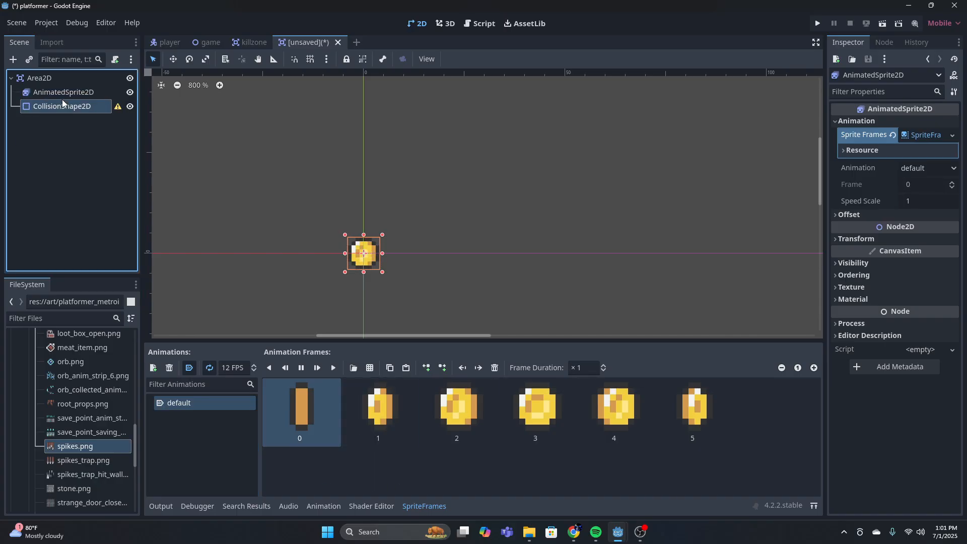
left_click(926, 123)
left_click(886, 173)
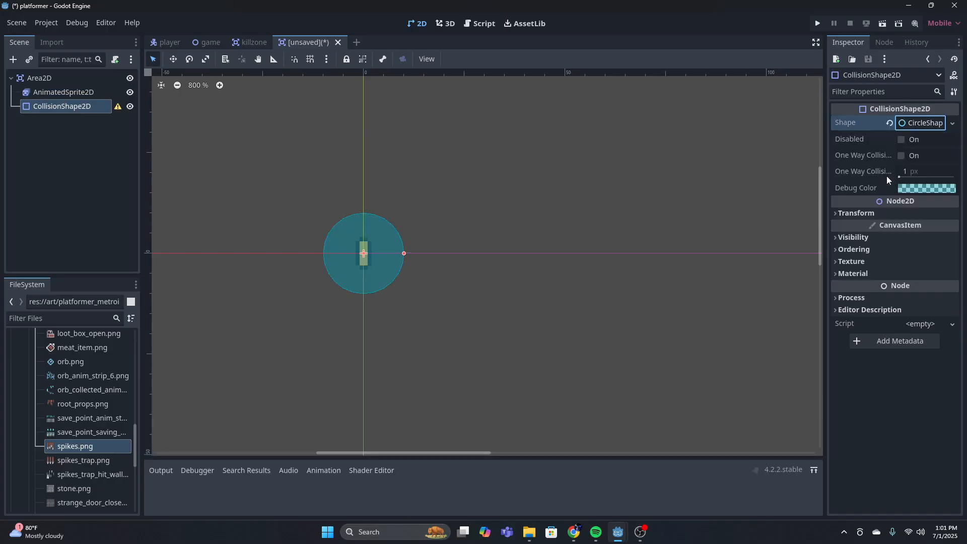
scroll(384, 239, "up", 3)
left_click_drag(408, 237, 348, 237)
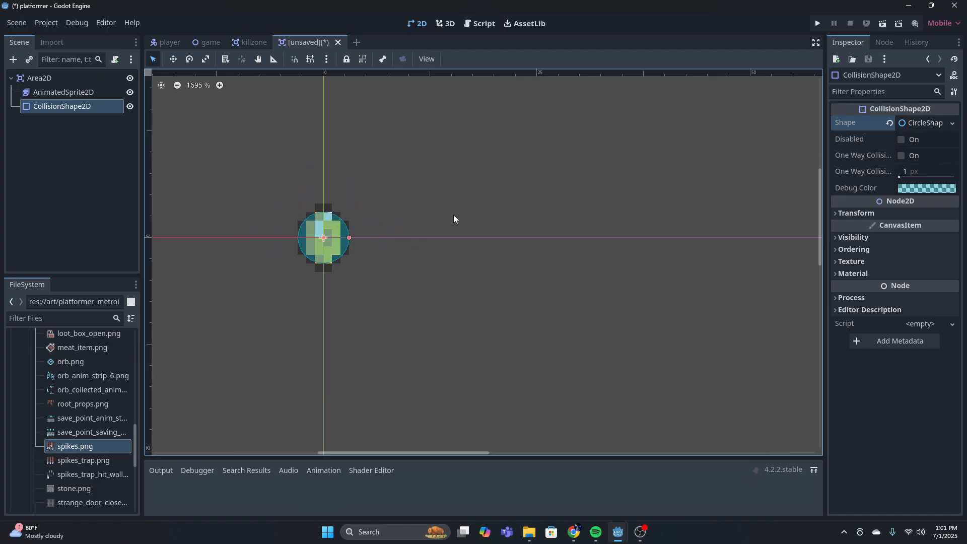
left_click(453, 214)
scroll(433, 220, "down", 2)
scroll(434, 224, "down", 1)
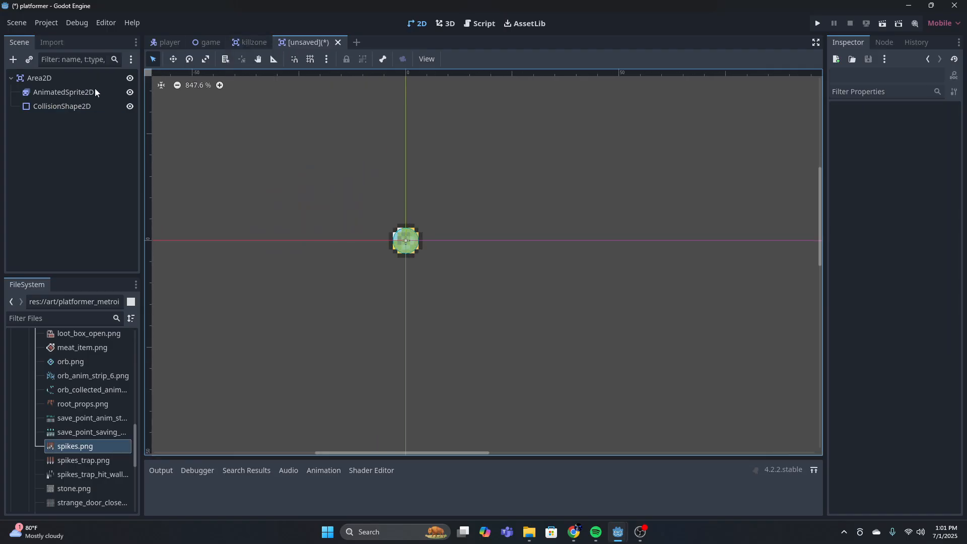
left_click(80, 78)
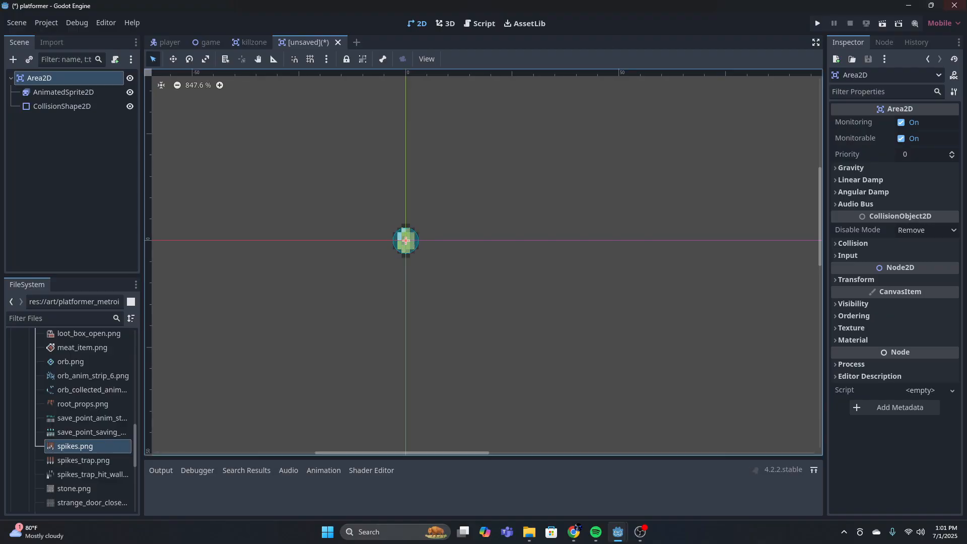
left_click(115, 59)
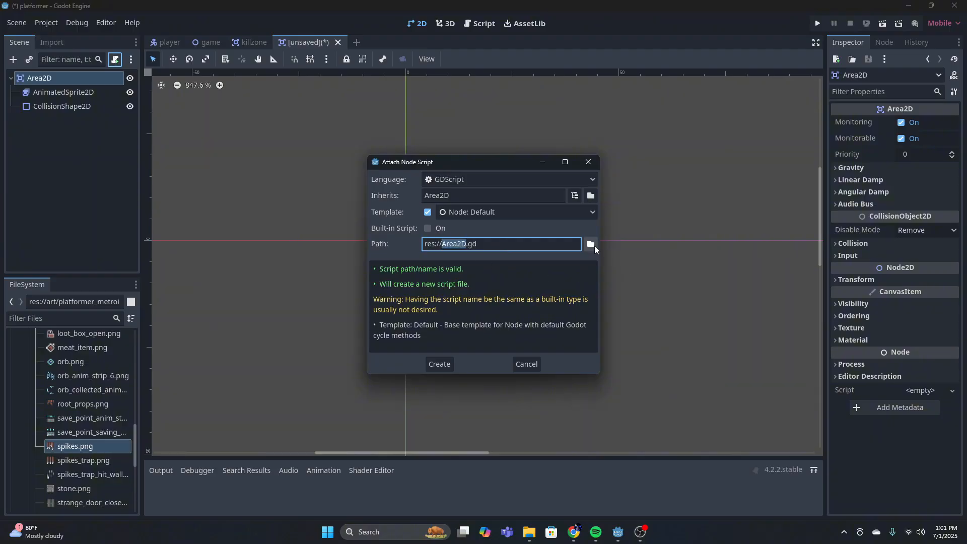
left_click(588, 162)
Rename the Area2D root node to coin
double_click(69, 78)
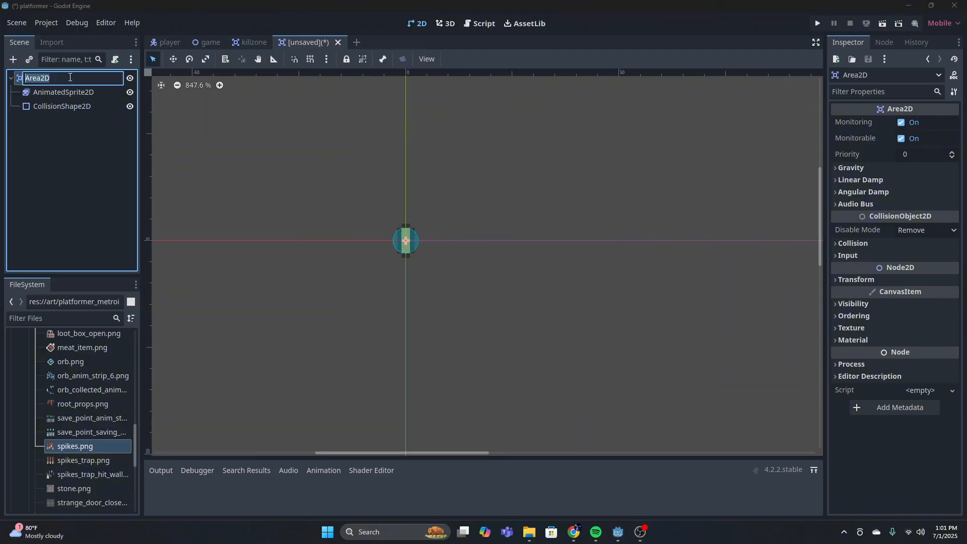
type("coin")
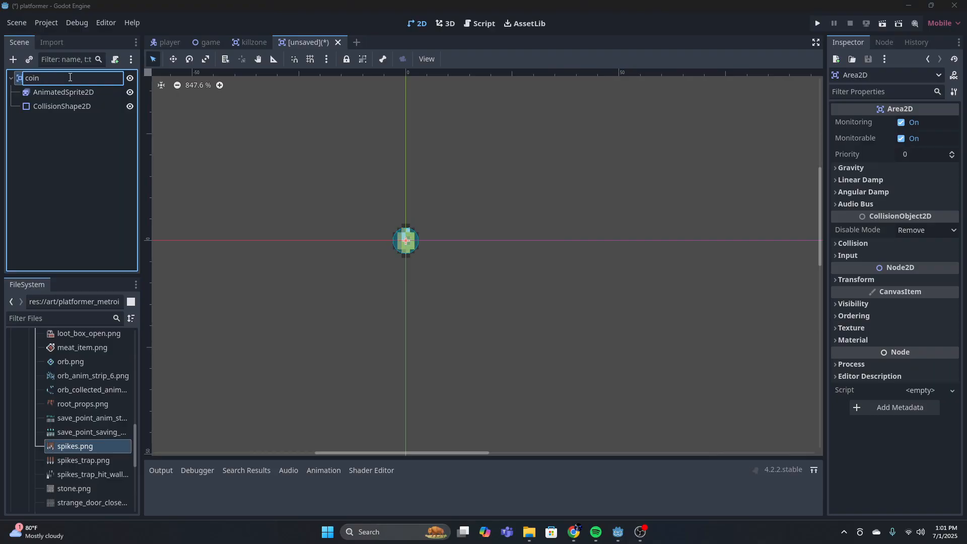
key("Return")
Attach a new GDScript to the coin node, saved as coin.gd in the scripts folder
left_click(116, 60)
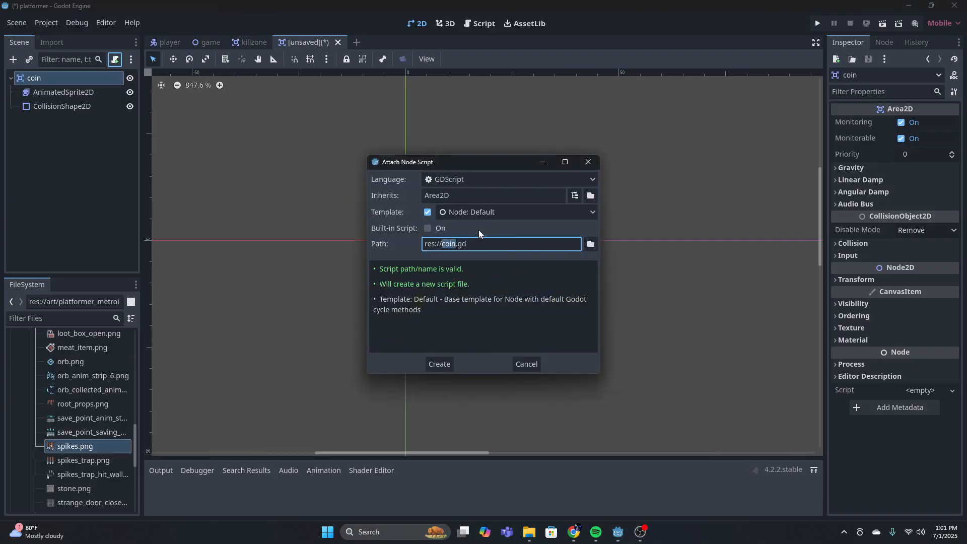
left_click(591, 245)
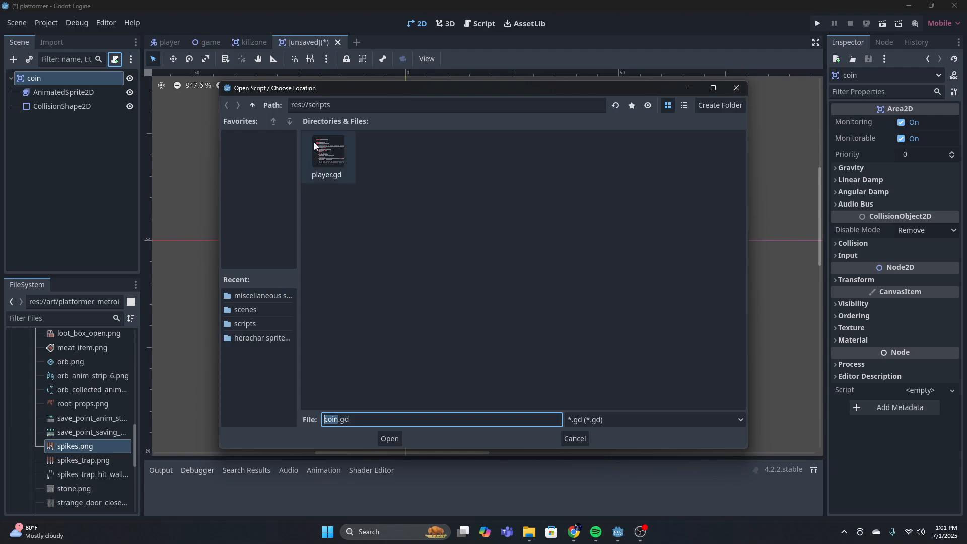
left_click(387, 438)
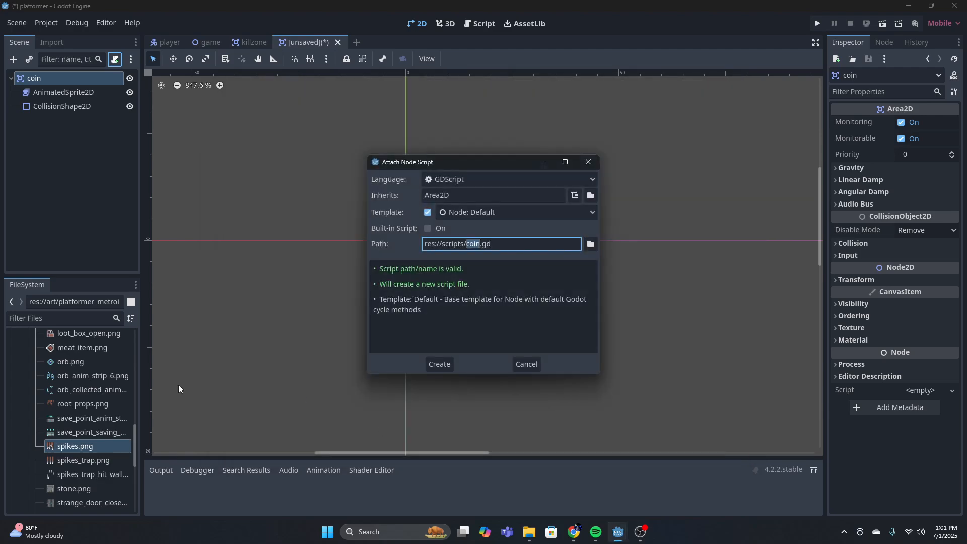
left_click(441, 364)
Delete the default template functions and comments from coin.gd below the extends Area2D line
left_click_drag(322, 254, 291, 138)
key("BackSpace")
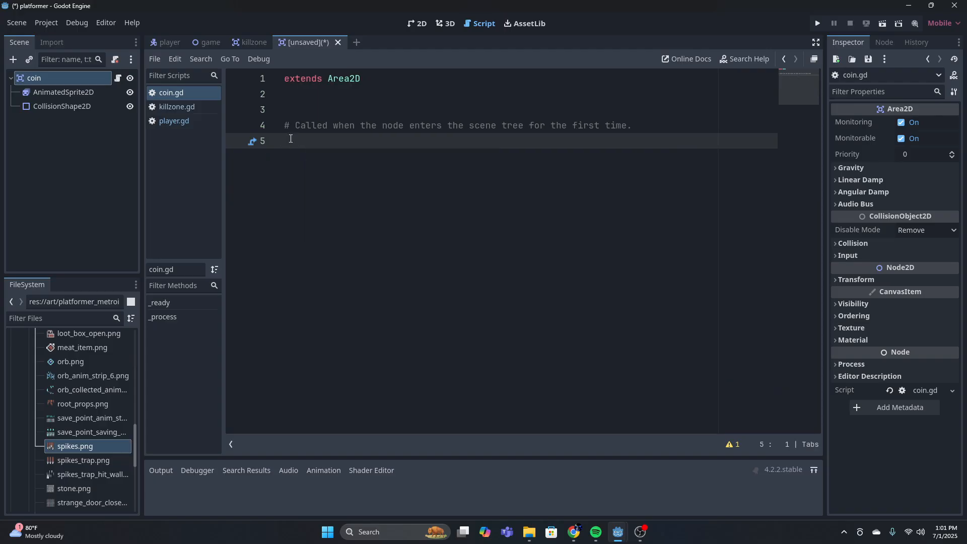
key("BackSpace")
key("BackSpace")
key("BackSpace")
key("BackSpace")
key("BackSpace")
key("BackSpace")
key("BackSpace")
key("BackSpace")
key("BackSpace")
key("BackSpace")
key("BackSpace")
key("BackSpace")
key("BackSpace")
key("BackSpace")
key("BackSpace")
key("BackSpace")
key("BackSpace")
key("BackSpace")
key("BackSpace")
key("BackSpace")
key("BackSpace")
key("BackSpace")
key("BackSpace")
key("BackSpace")
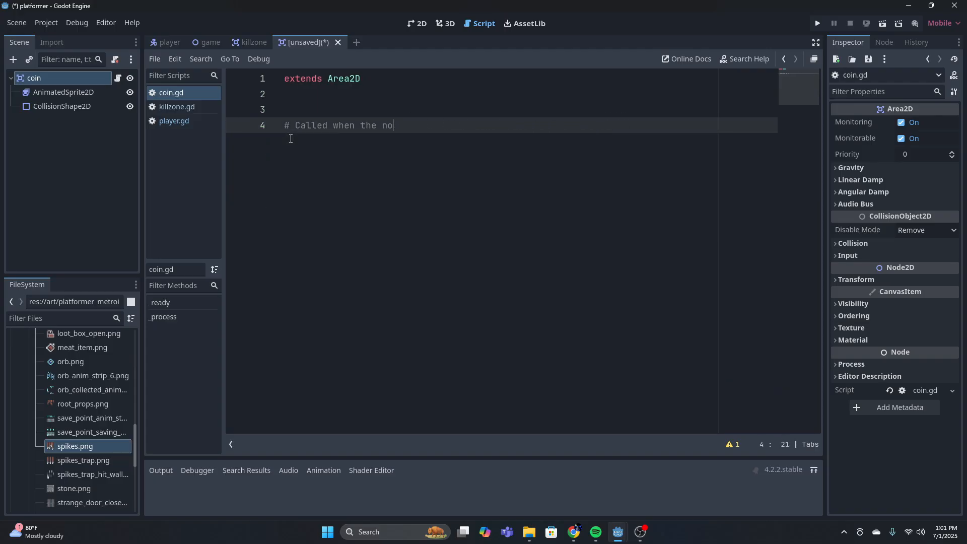
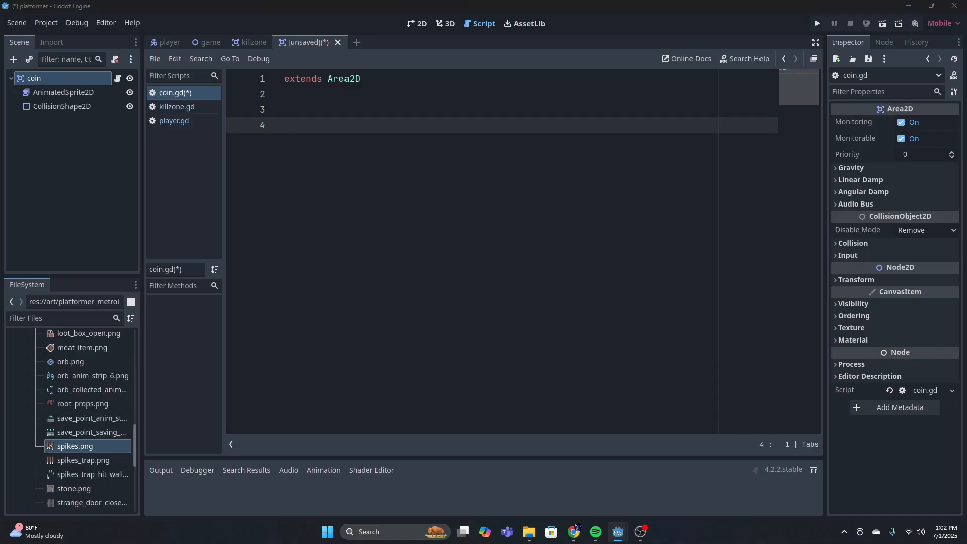
left_click(304, 108)
left_click(301, 124)
left_click(305, 109)
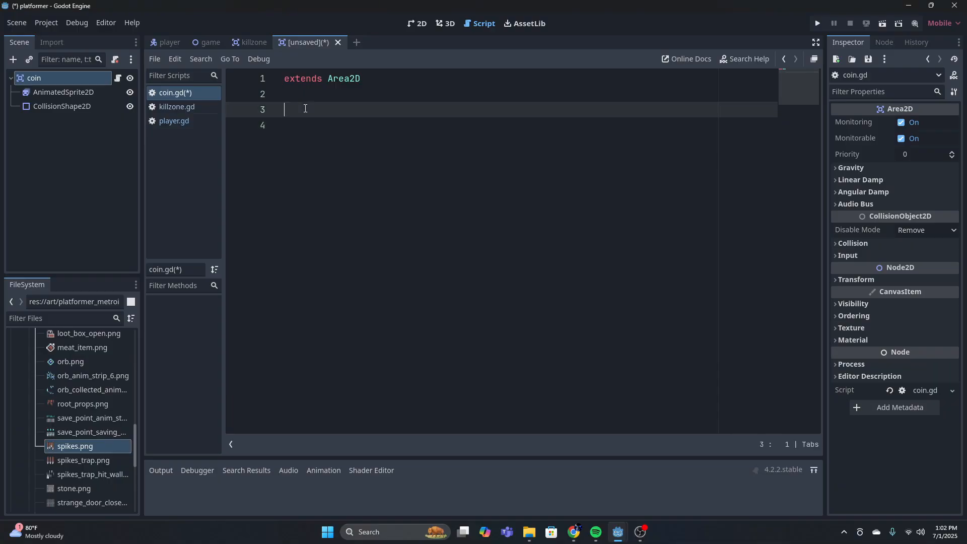
left_click(294, 125)
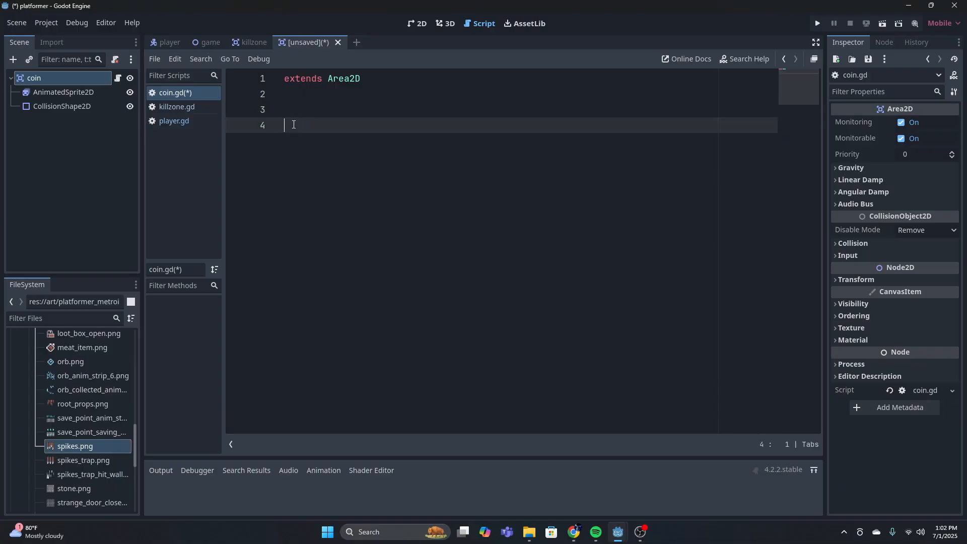
left_click(310, 104)
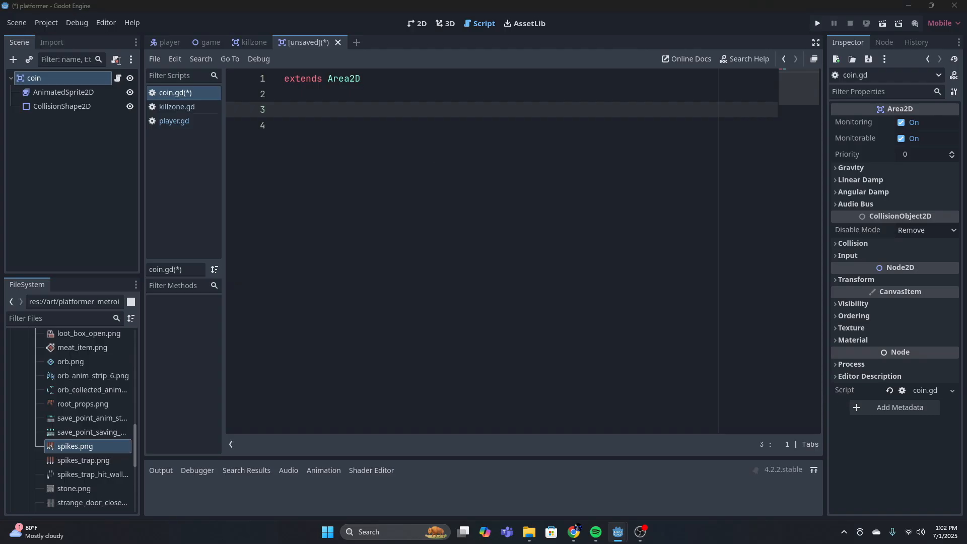
Add a plain Node as a child of the game root in the game scene
left_click(207, 42)
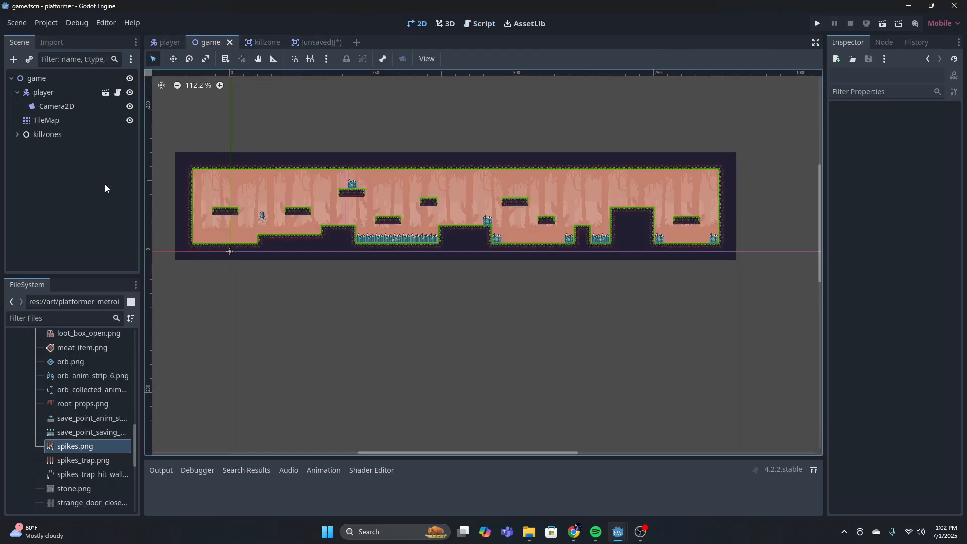
left_click(36, 78)
left_click(13, 59)
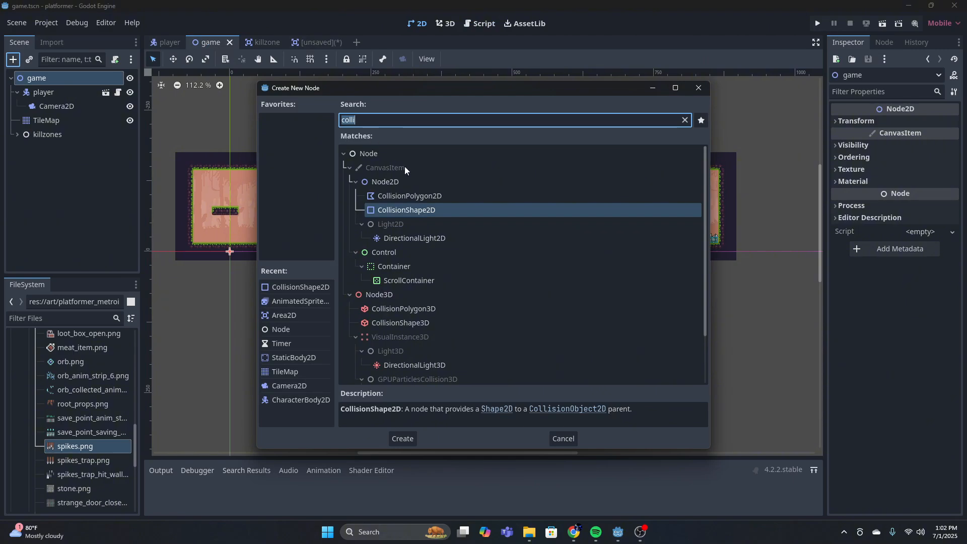
type("node")
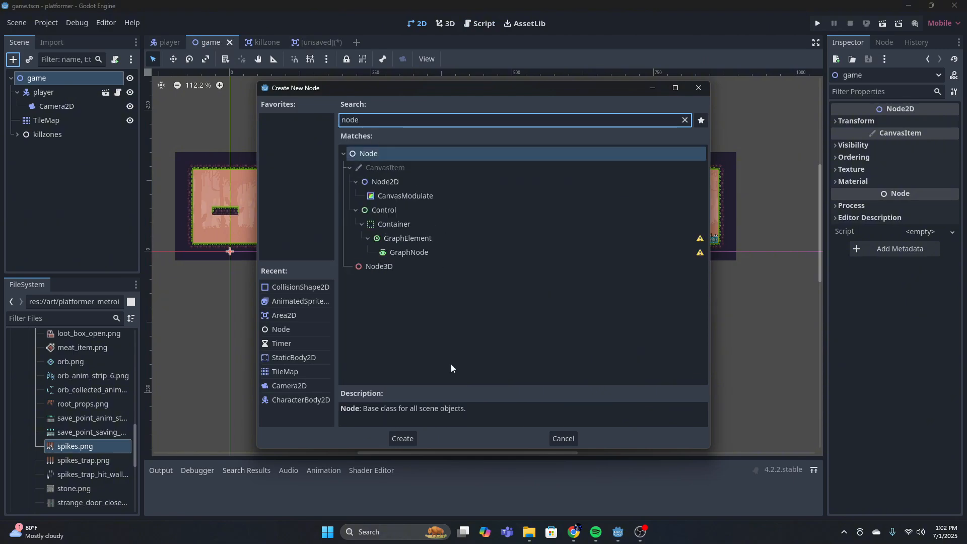
left_click(413, 438)
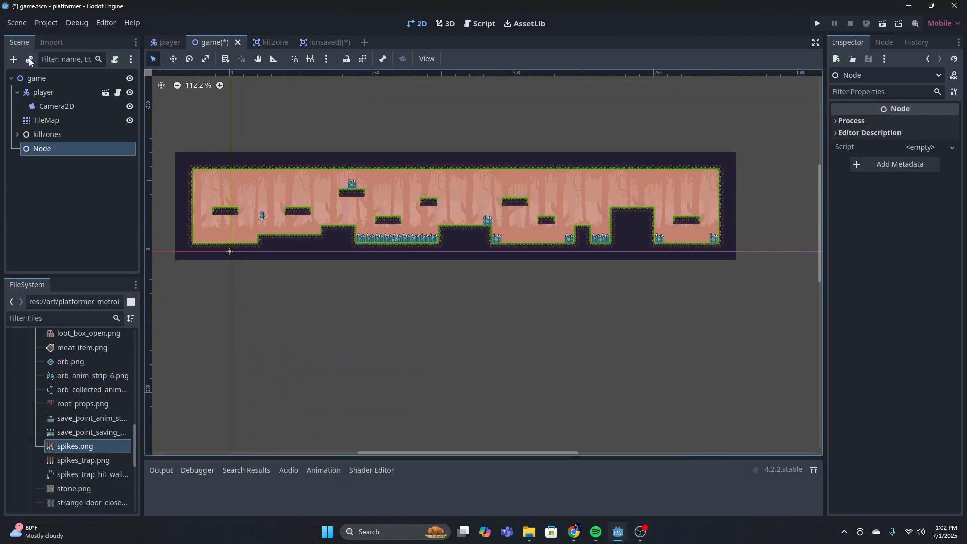
Add a Label as a child of the new Node and rename it score_label
left_click(11, 59)
type("label")
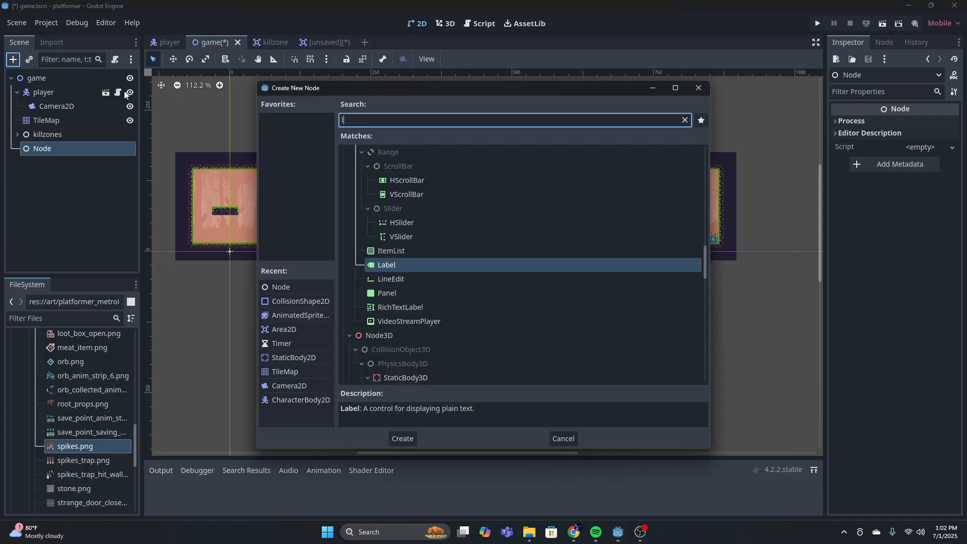
left_click(402, 438)
double_click(100, 164)
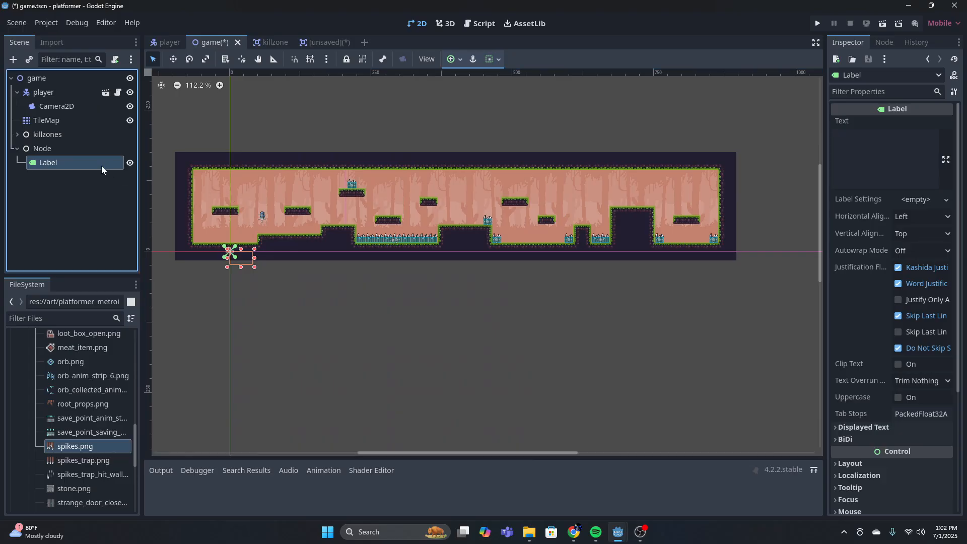
key("BackSpace")
type("sco")
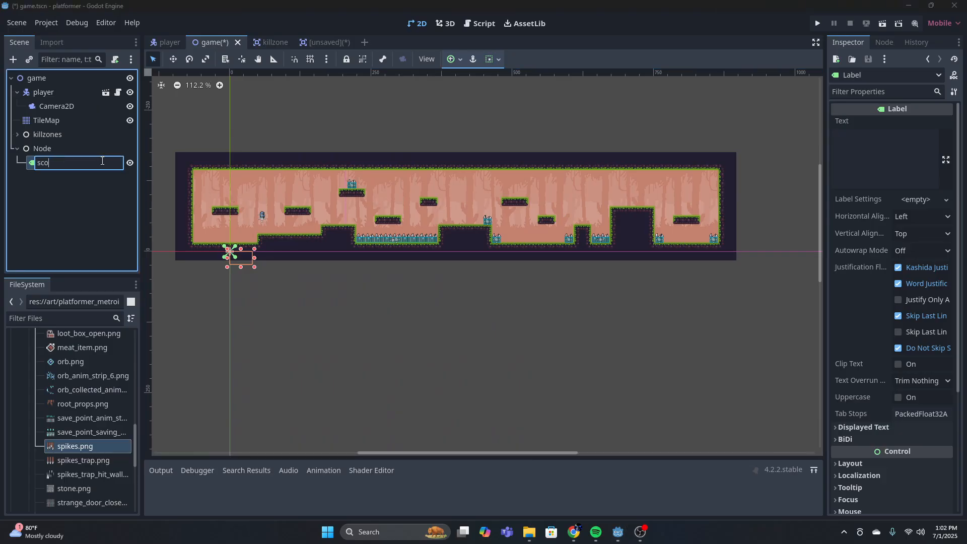
type("re_label")
key("Return")
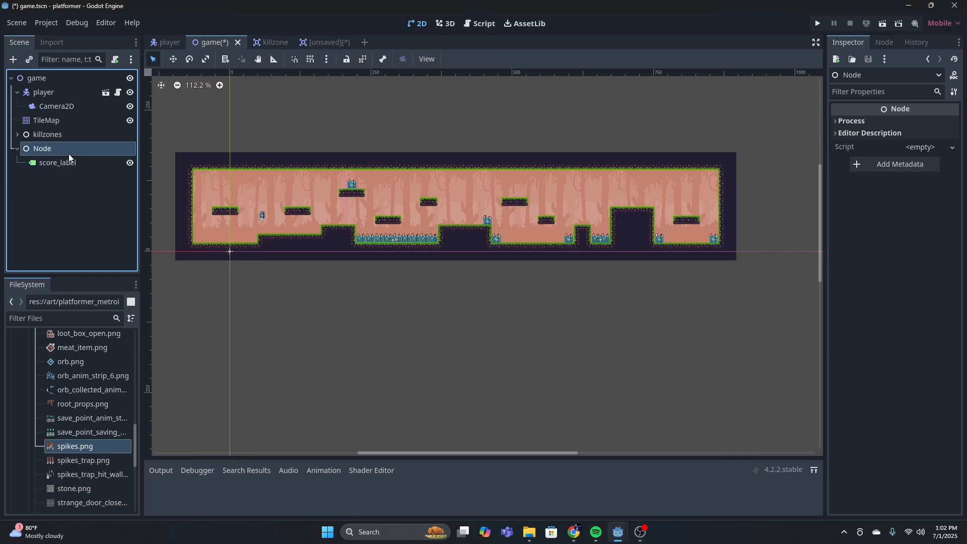
Rename the plain Node that holds score_label to game_manager
double_click(58, 148)
key("BackSpace")
type("game_mang")
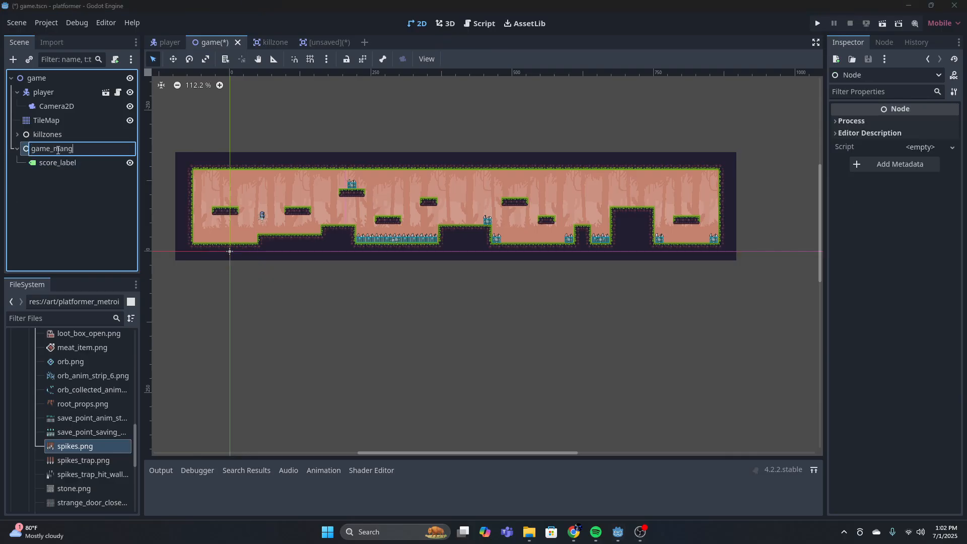
key("BackSpace")
type("ager")
key("Return")
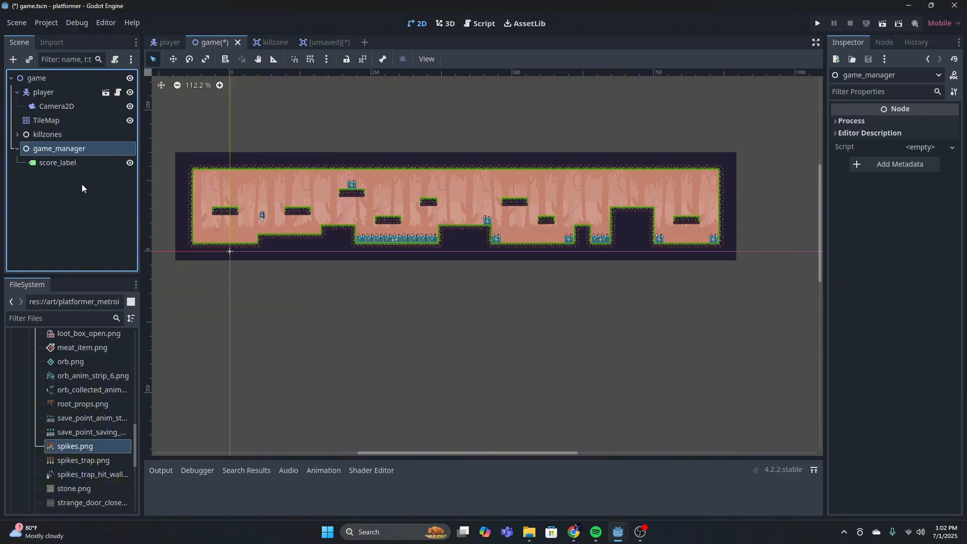
left_click(80, 186)
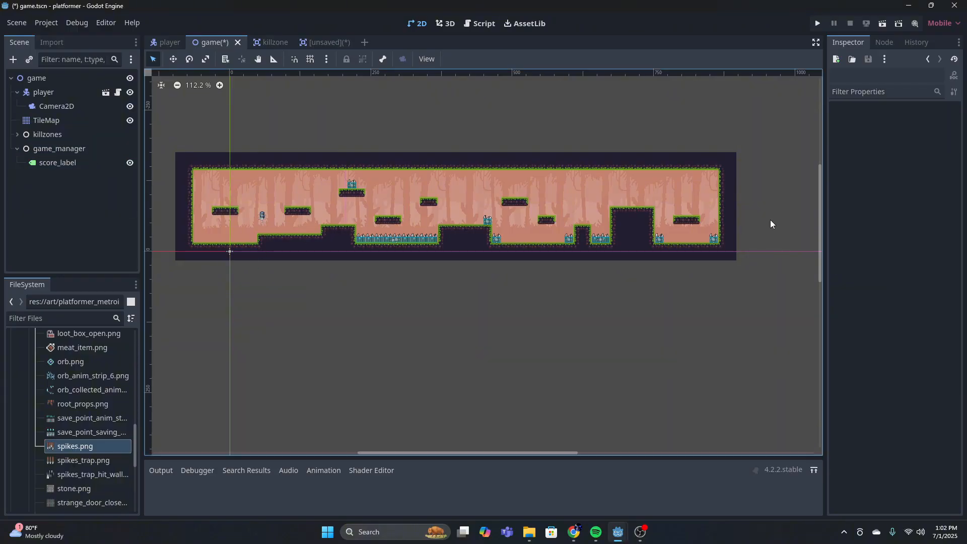
Attach a new GDScript named game_manager.gd to the game_manager node, saved in the scenes folder
left_click(96, 148)
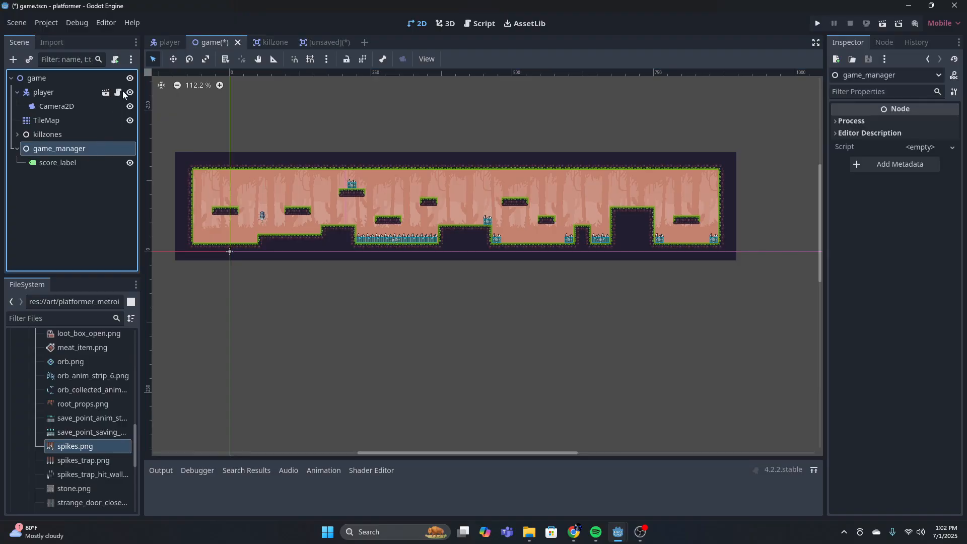
left_click(115, 60)
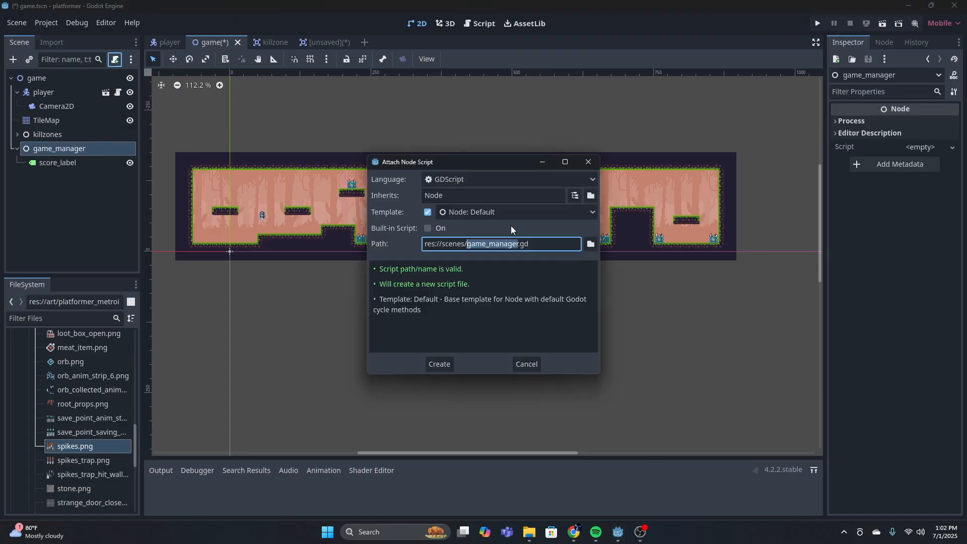
left_click(440, 364)
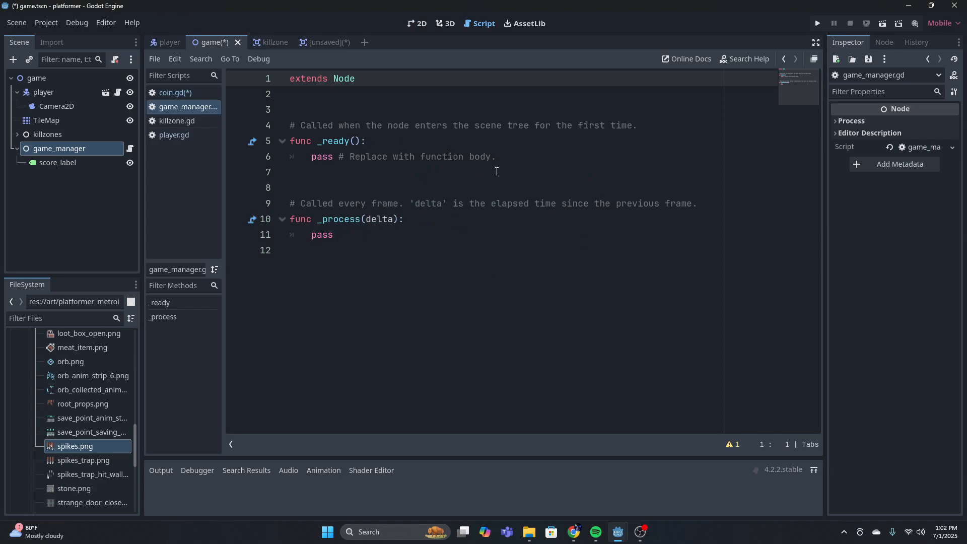
Delete the default template functions and comments from game_manager.gd below the extends Node line
left_click(476, 219)
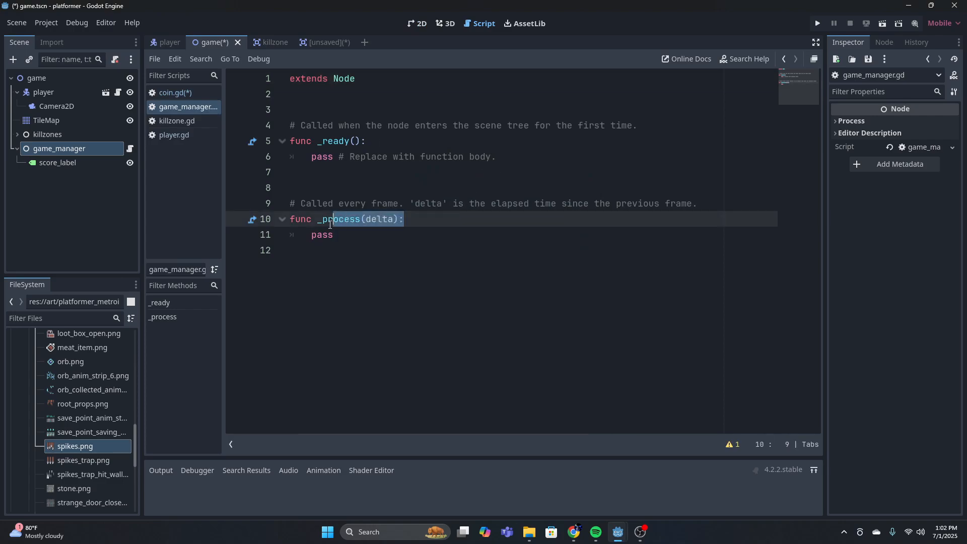
left_click(386, 271)
left_click_drag(385, 271, 279, 120)
key("BackSpace")
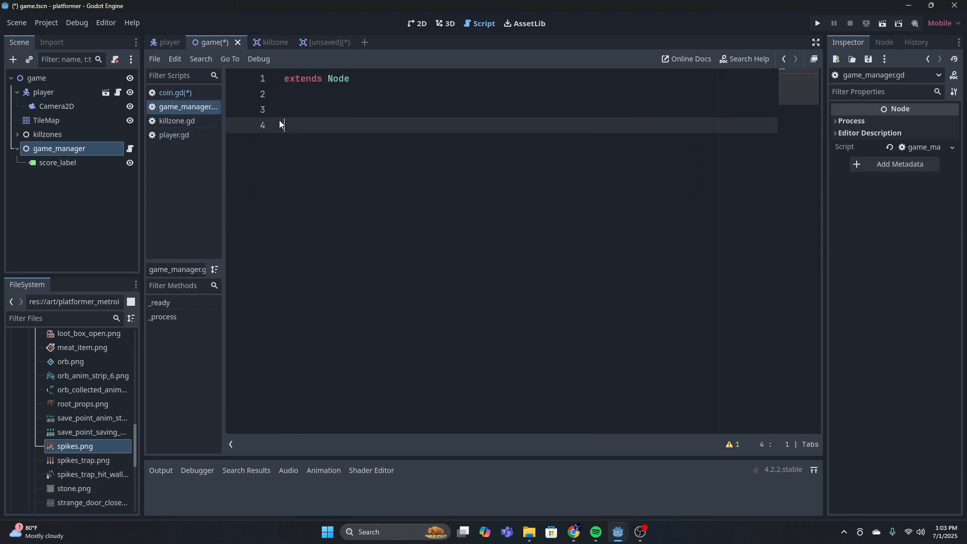
left_click(74, 161)
left_click_drag(75, 166, 286, 125, "ctrl")
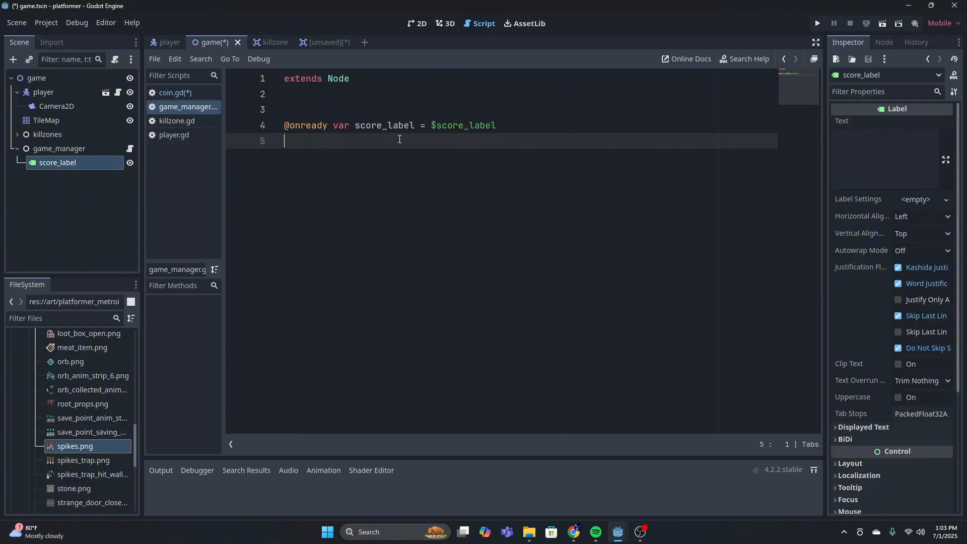
key("Return")
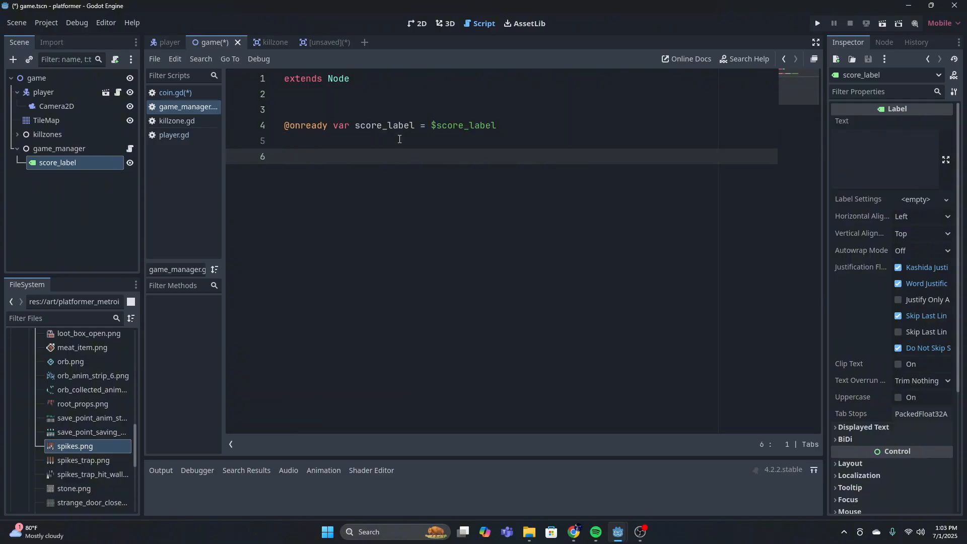
type("var score = 0")
key("Return")
key("Return")
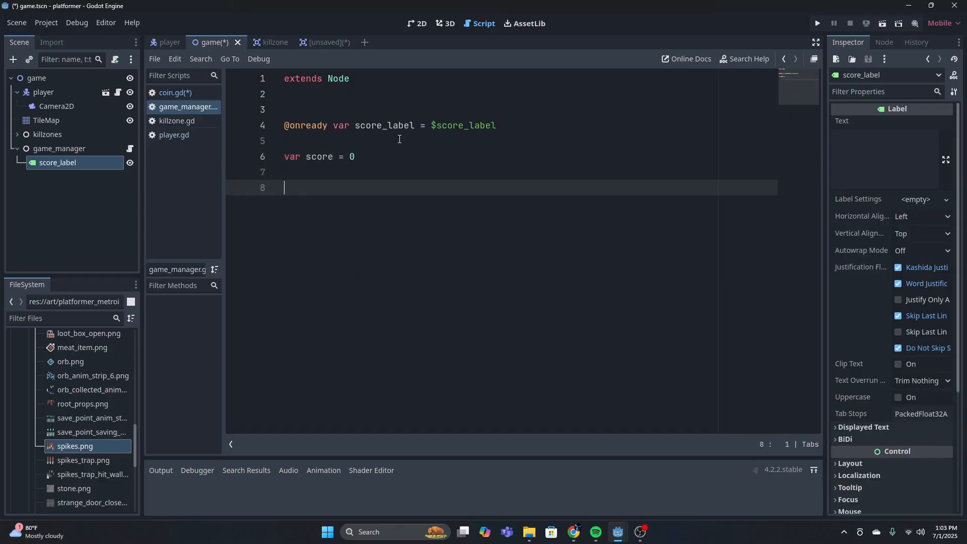
Write an add_point() function below the score variable that increases the score with score += 1
type("func add_p")
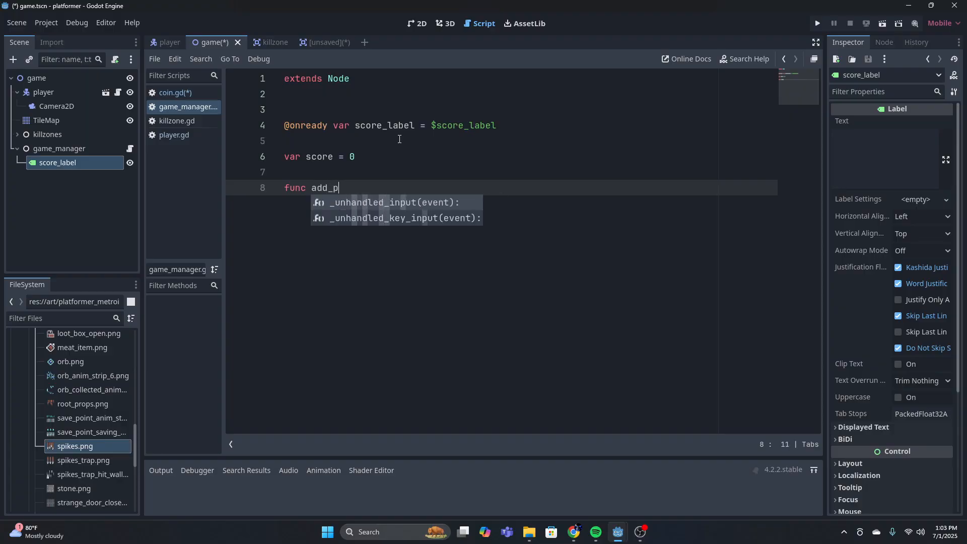
type("oint()")
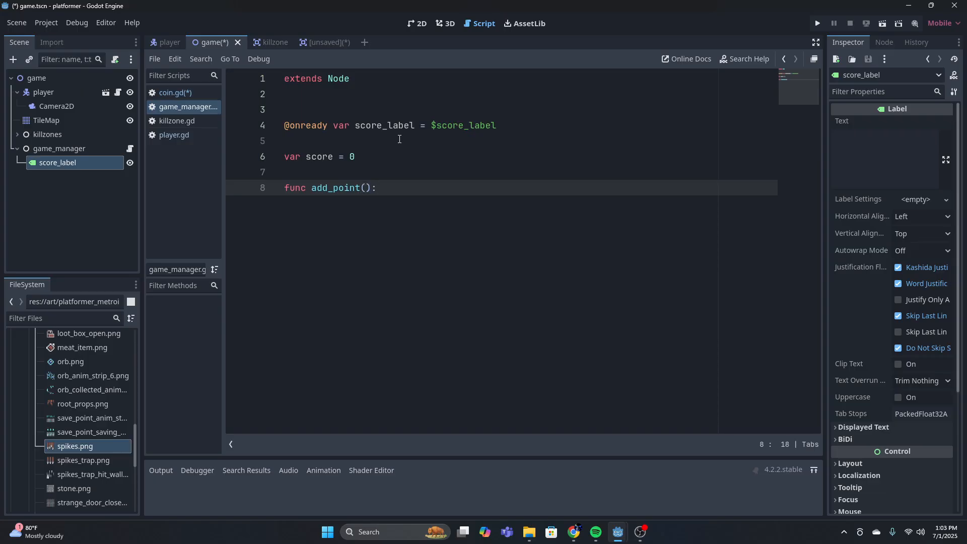
type(":")
key("Return")
type("score")
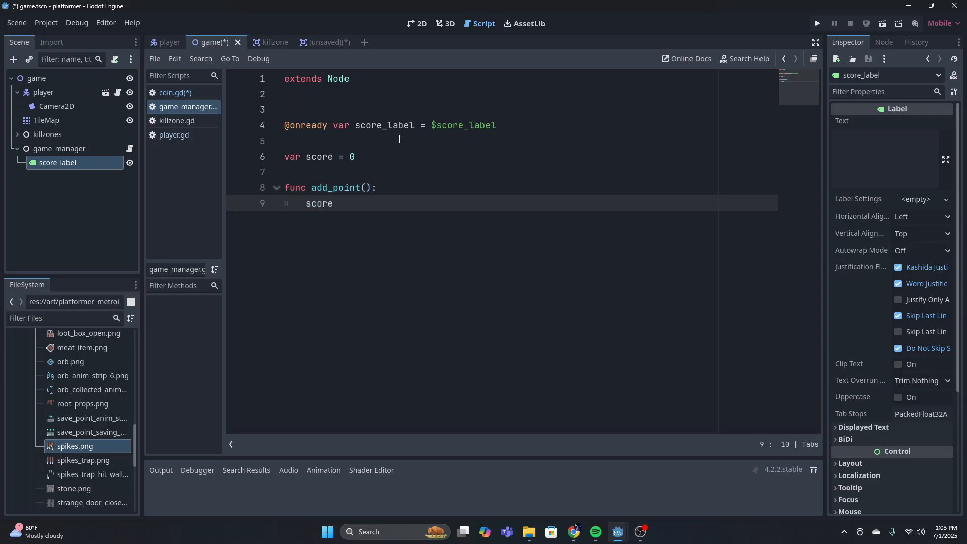
type(" += 1")
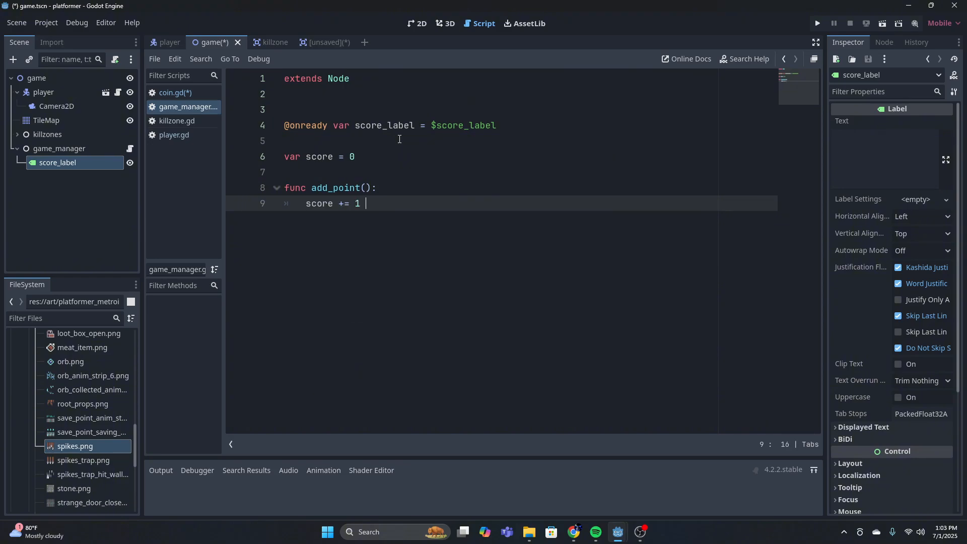
key("Return")
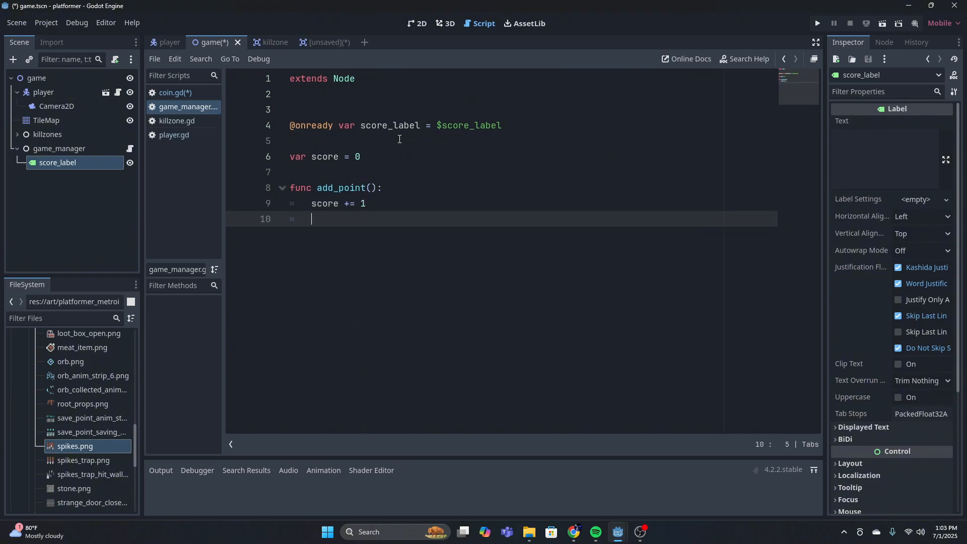
Complete add_point() with the line score_label.text = str(score) to update the label text
type("score")
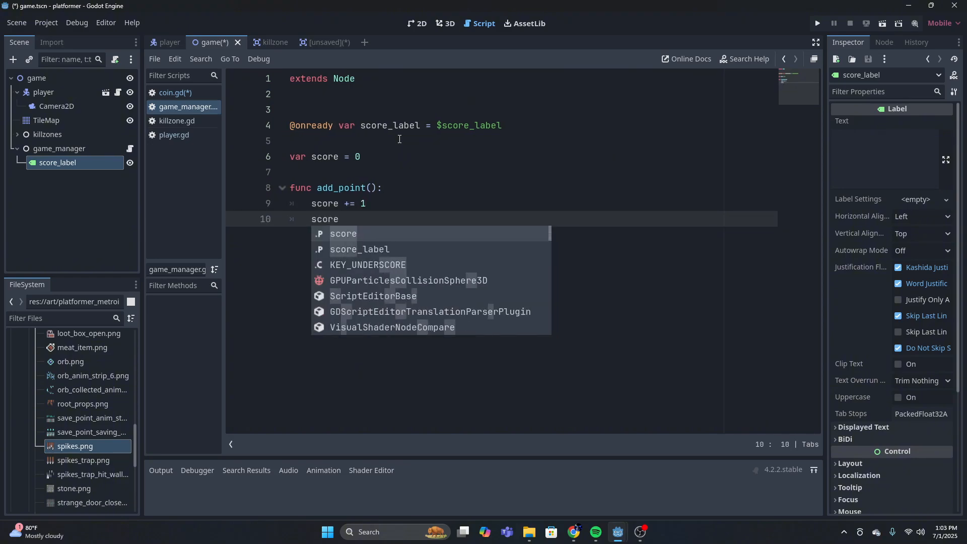
key("Down")
key("Return")
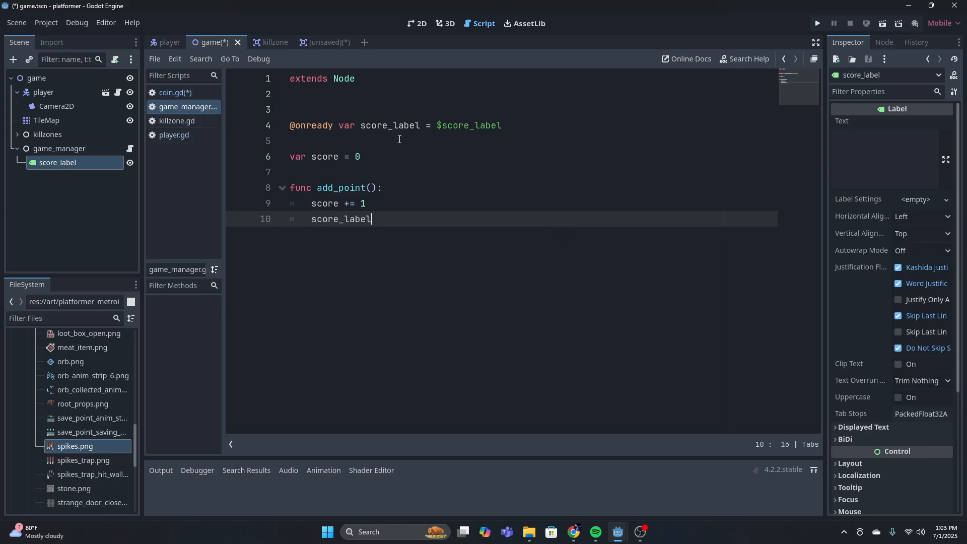
type(".text")
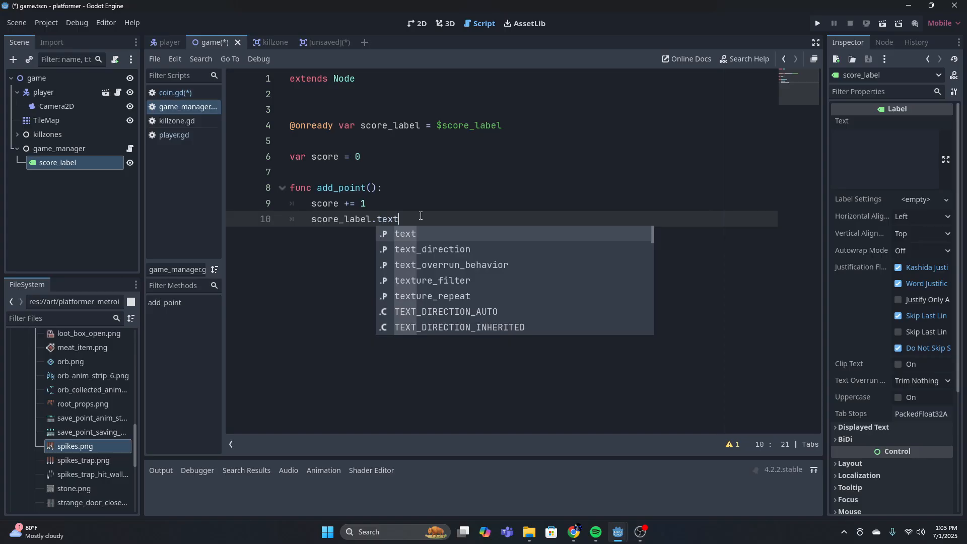
type(" = str4")
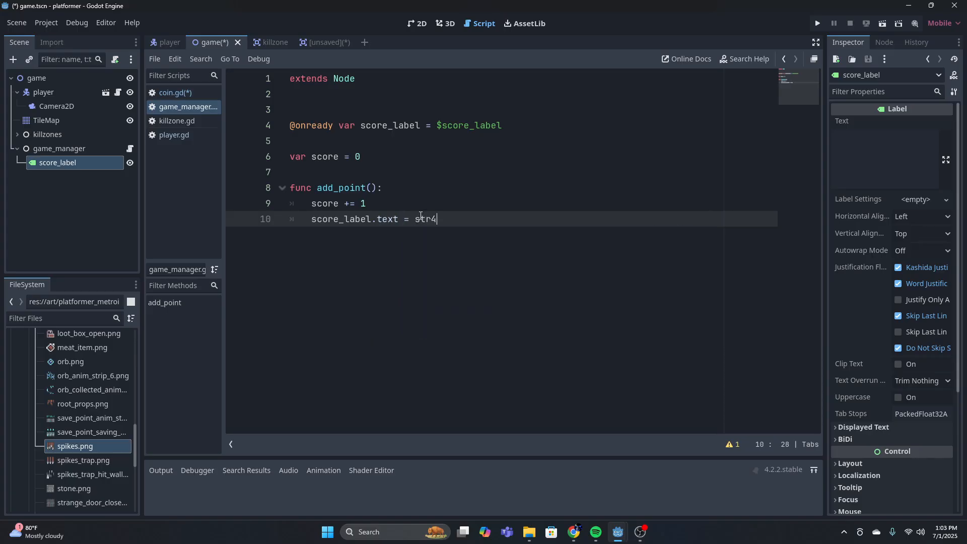
key("BackSpace")
type("(scroe")
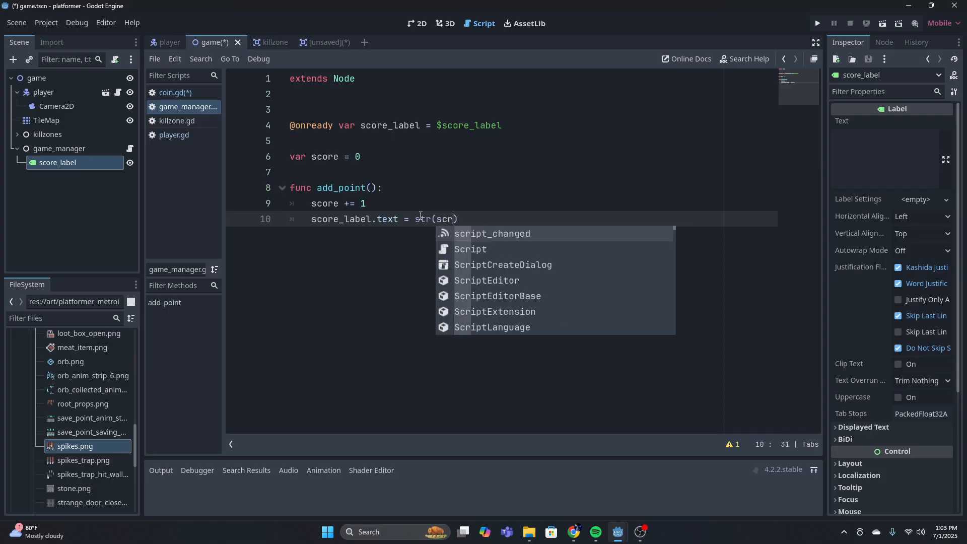
key("BackSpace")
key("BackSpace")
key("BackSpace")
type("ore")
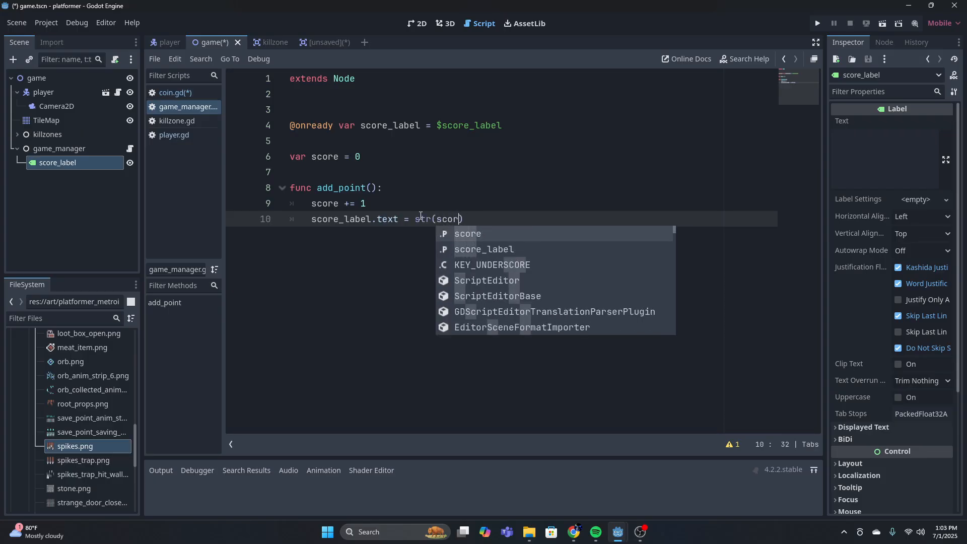
left_click(489, 220)
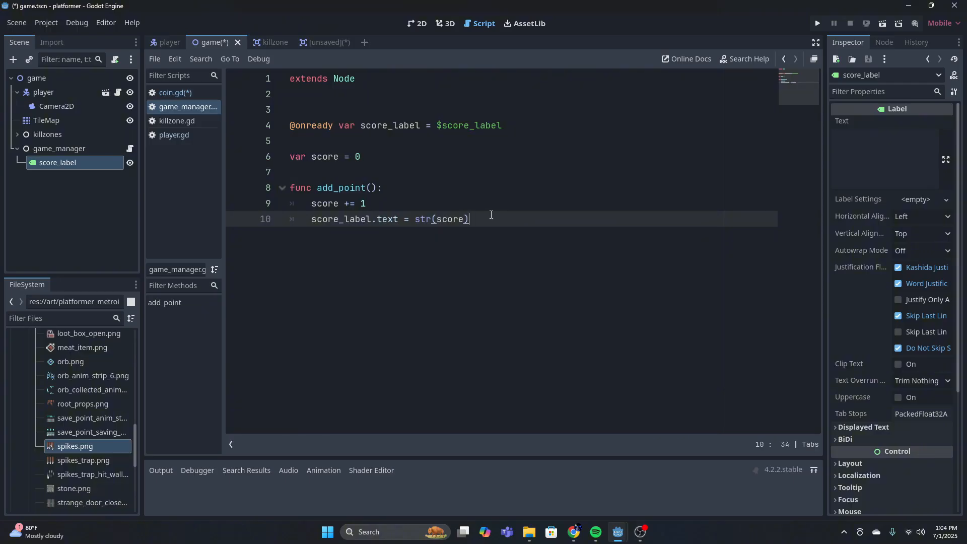
Append + " coins" to the score_label.text assignment in add_point() in game_manager.gd
type("+ \" coins")
Review the score increment and the label text expression in the add_point() function of game_manager.gd
left_click(438, 218)
left_click_drag(433, 218, 469, 218)
left_click(463, 219)
left_click(385, 201)
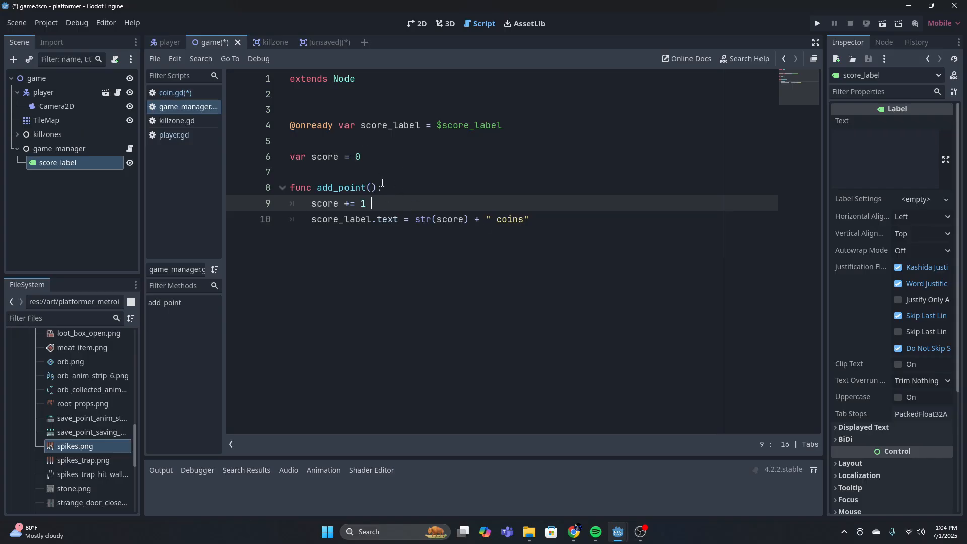
left_click(383, 185)
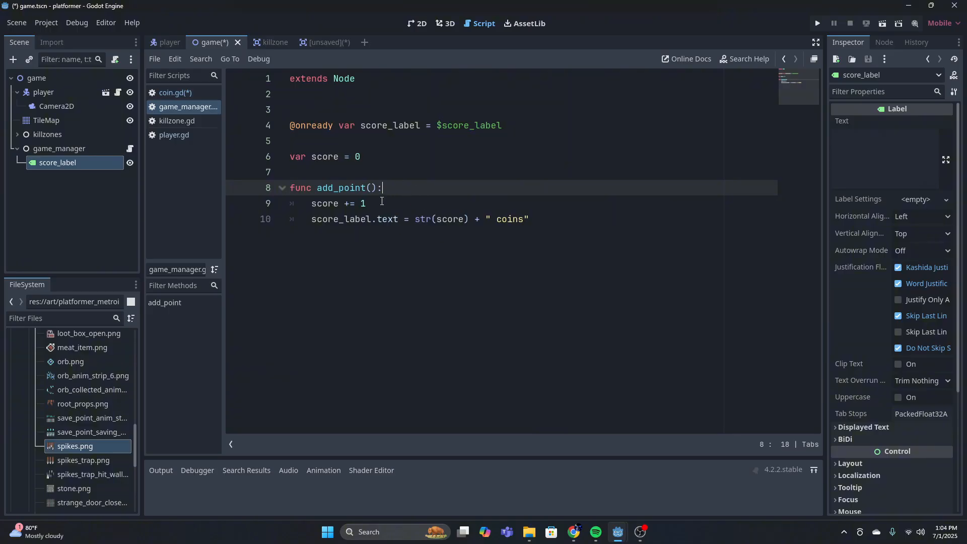
left_click_drag(381, 201, 336, 205)
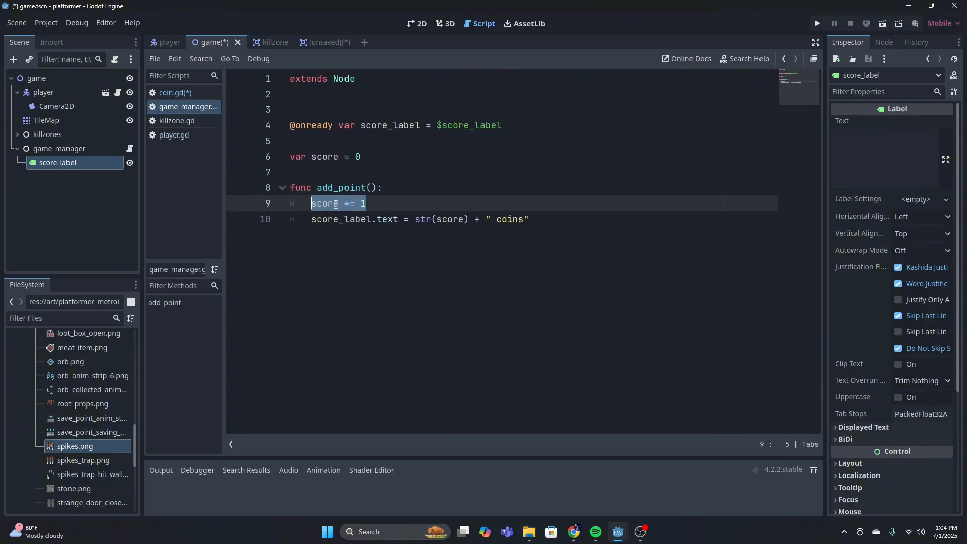
left_click(312, 218)
double_click(347, 219)
left_click_drag(347, 219, 462, 220)
left_click(435, 220)
left_click(457, 220)
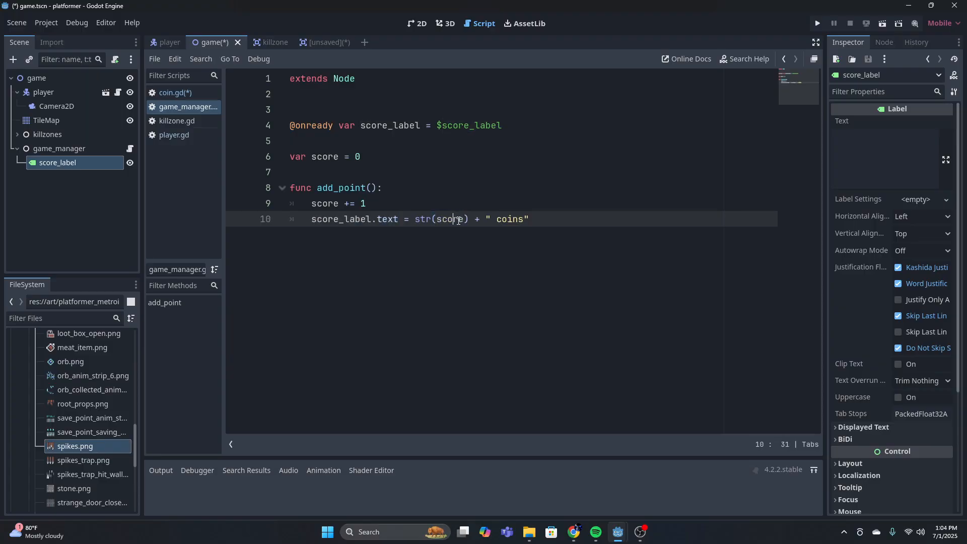
double_click(508, 218)
key("End")
left_click_drag(438, 219, 529, 220)
left_click(571, 222)
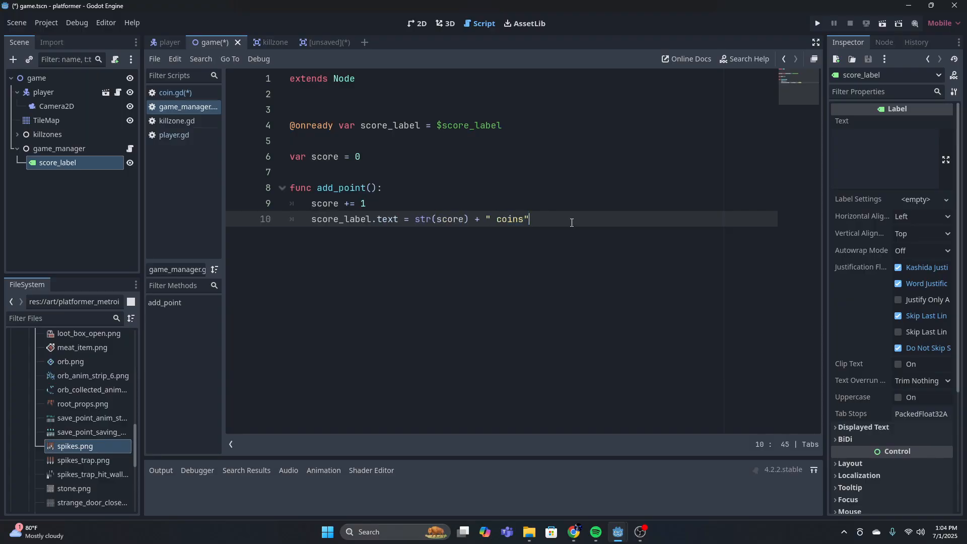
left_click(326, 43)
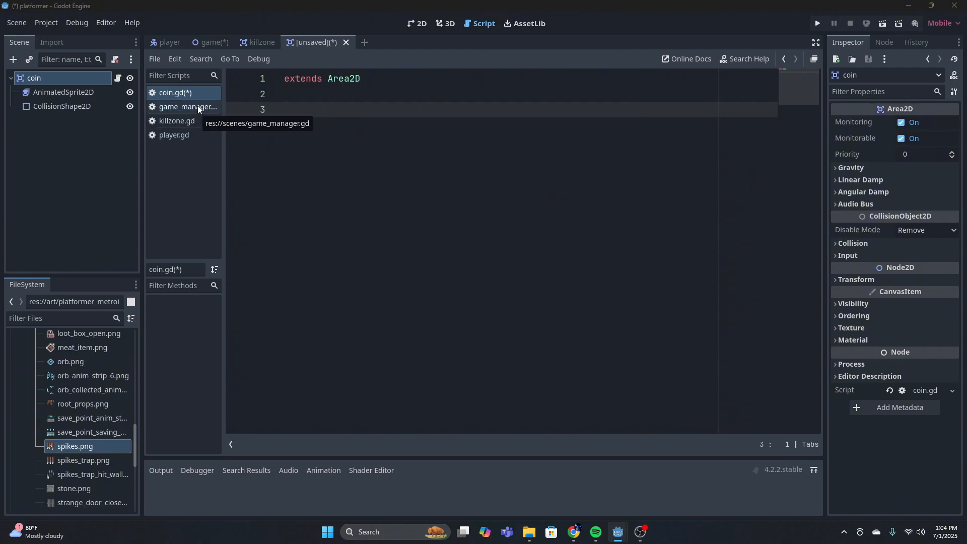
left_click(169, 43)
left_click(211, 42)
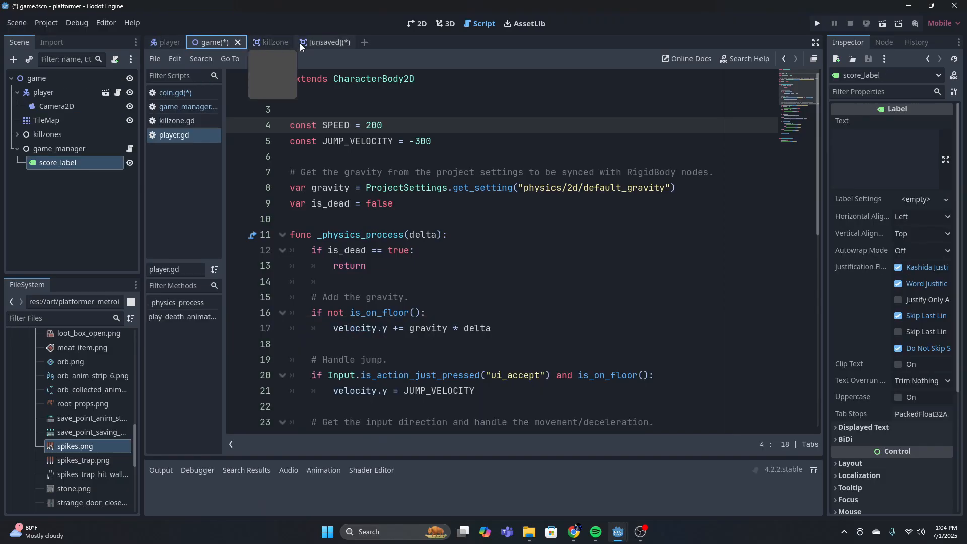
left_click(187, 94)
left_click(68, 150)
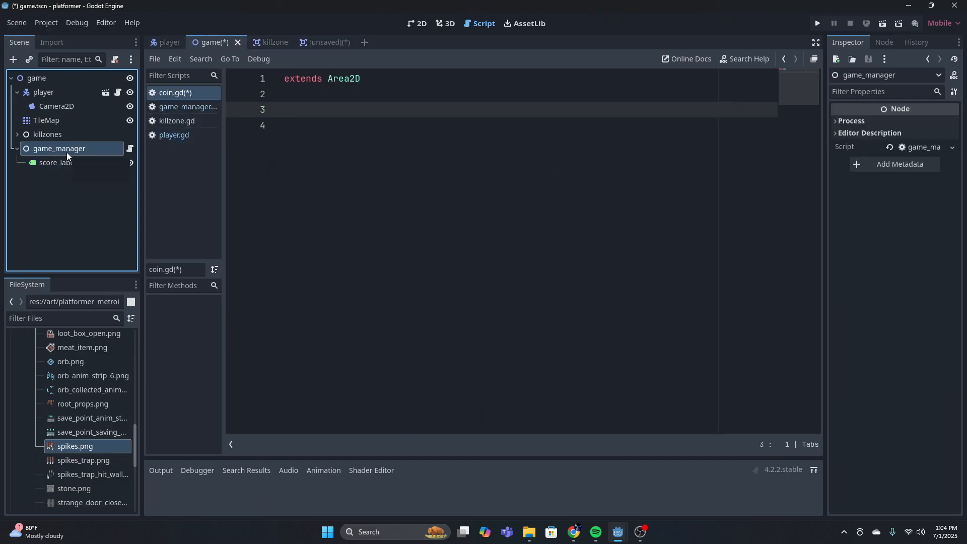
left_click_drag(67, 151, 292, 109)
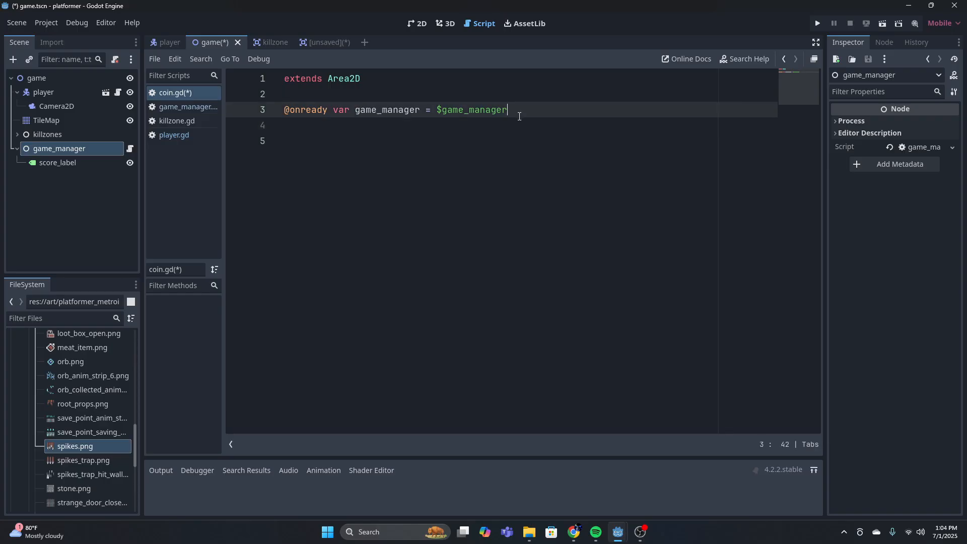
key("Return")
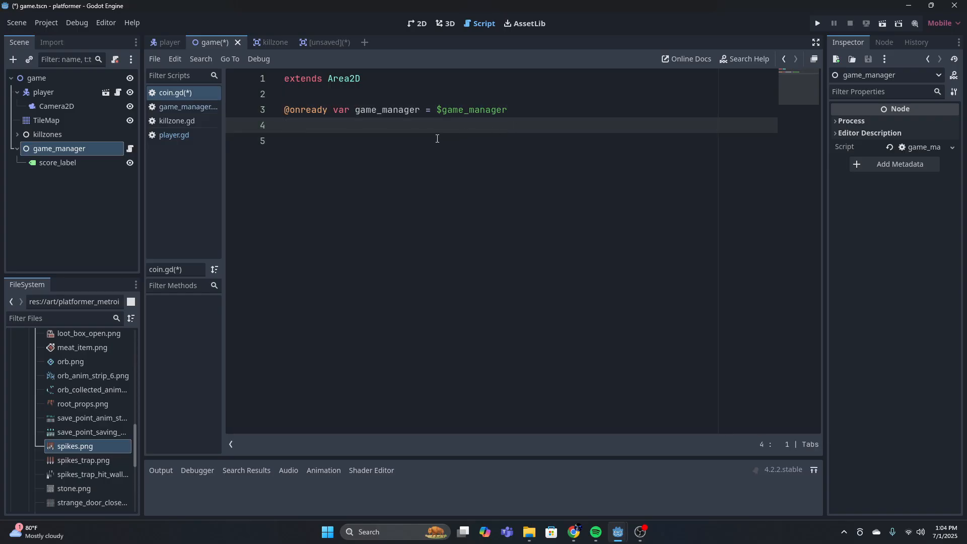
key("Return")
type("func")
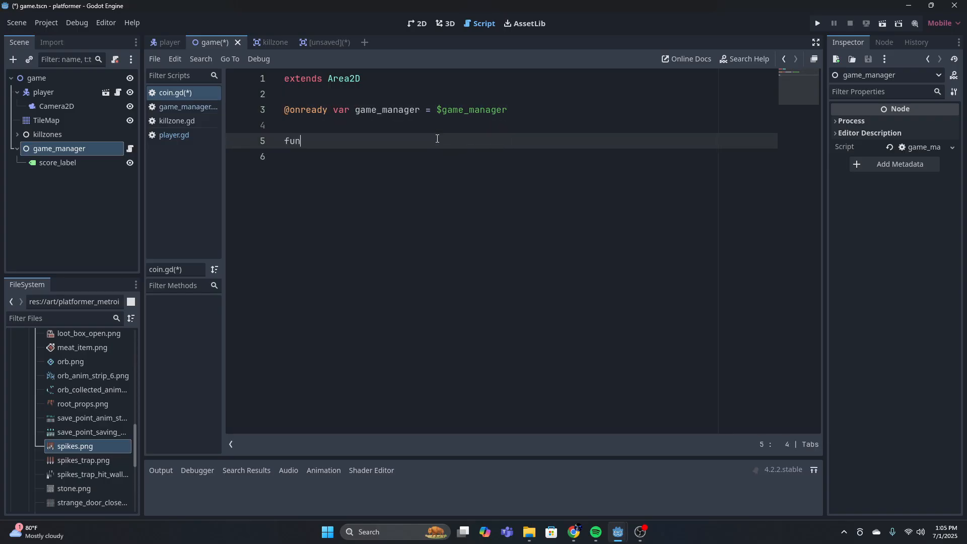
key("BackSpace")
key("BackSpace")
key("BackSpace")
key("BackSpace")
Connect the coin root node's body_entered signal to an _on_body_entered function in coin.gd
left_click(320, 42)
left_click(61, 106)
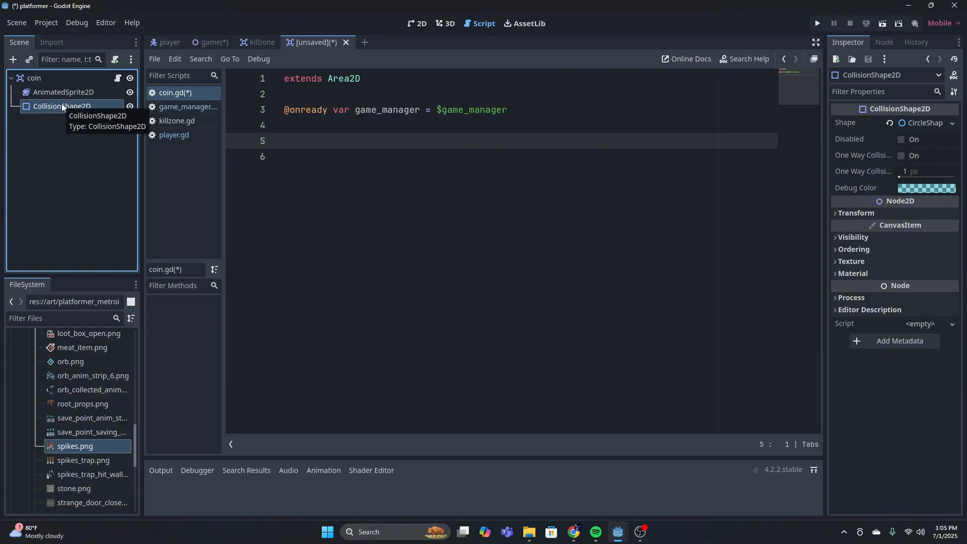
left_click(72, 81)
left_click(884, 41)
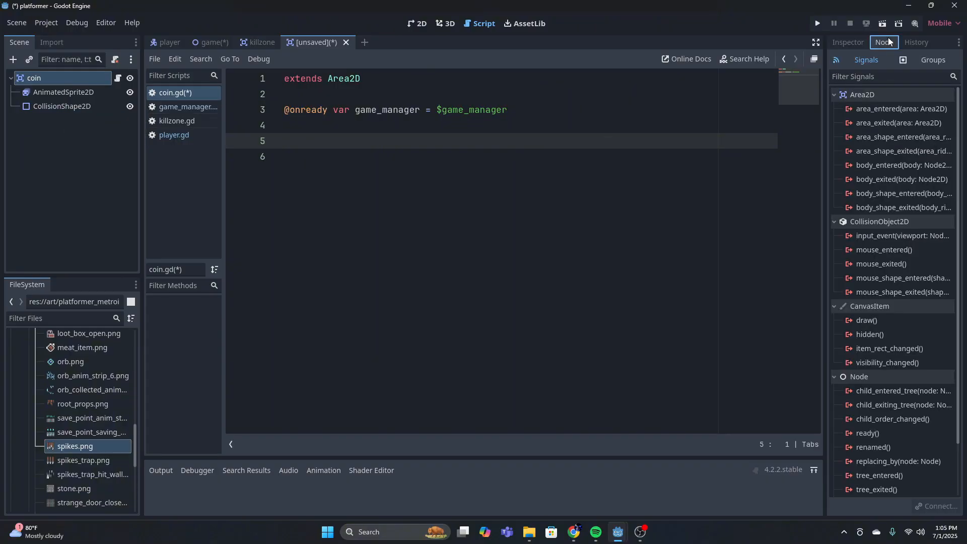
left_click(893, 164)
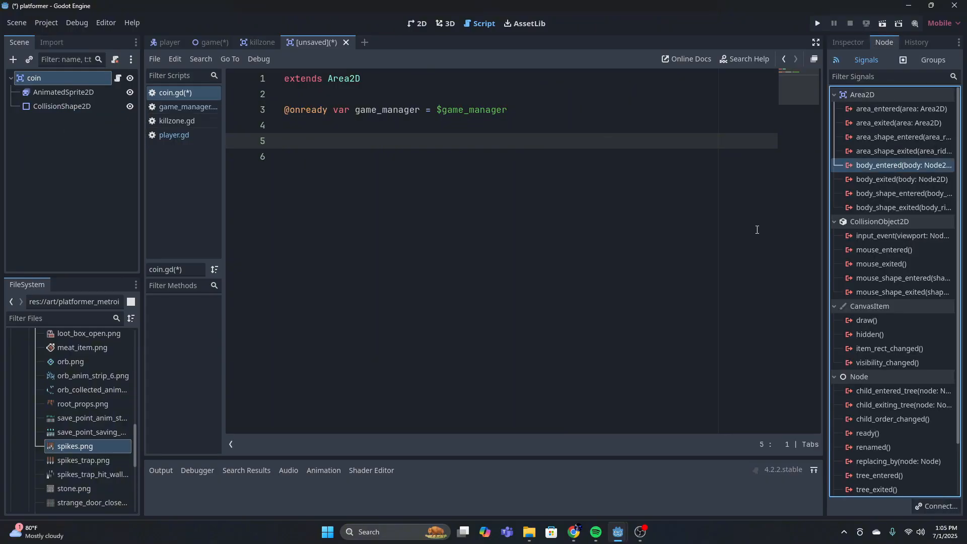
double_click(884, 164)
left_click(452, 390)
Remove the extra blank lines above _on_body_entered(body) and clear its placeholder pass line, leaving an indented empty line
left_click(391, 156)
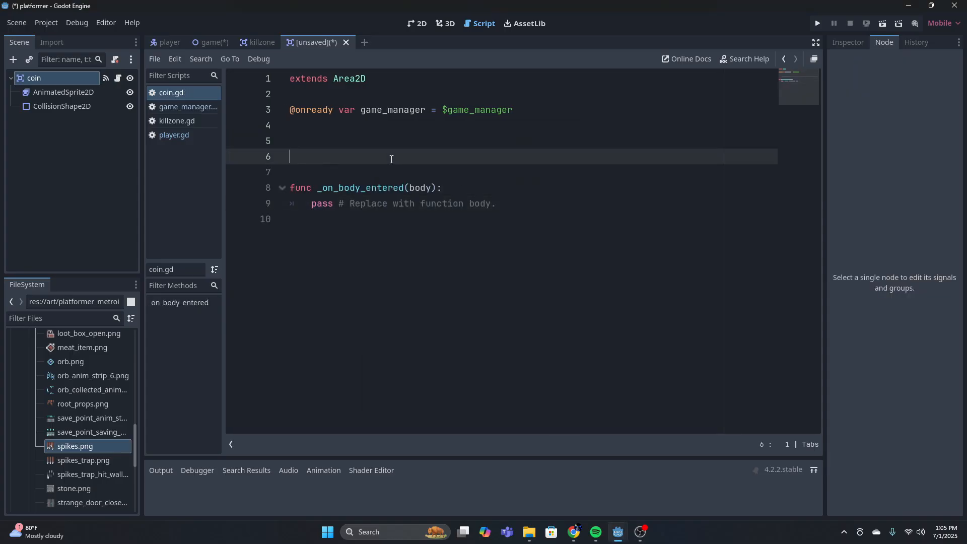
key("BackSpace")
key("BackSpace")
left_click_drag(489, 173, 293, 176)
key("BackSpace")
key("Tab")
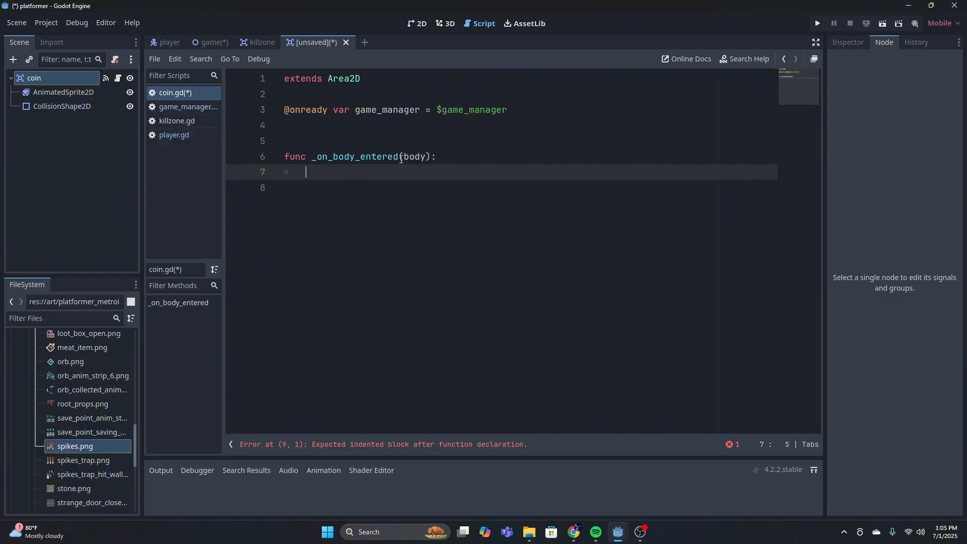
Add the condition if body.name == "player": inside _on_body_entered(body) in coin.gd
type("if b")
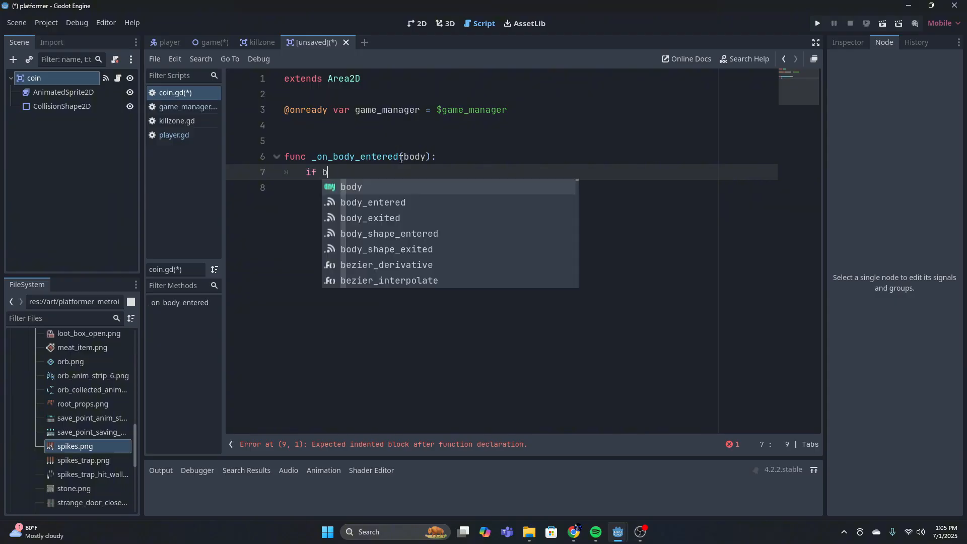
type("ody.n")
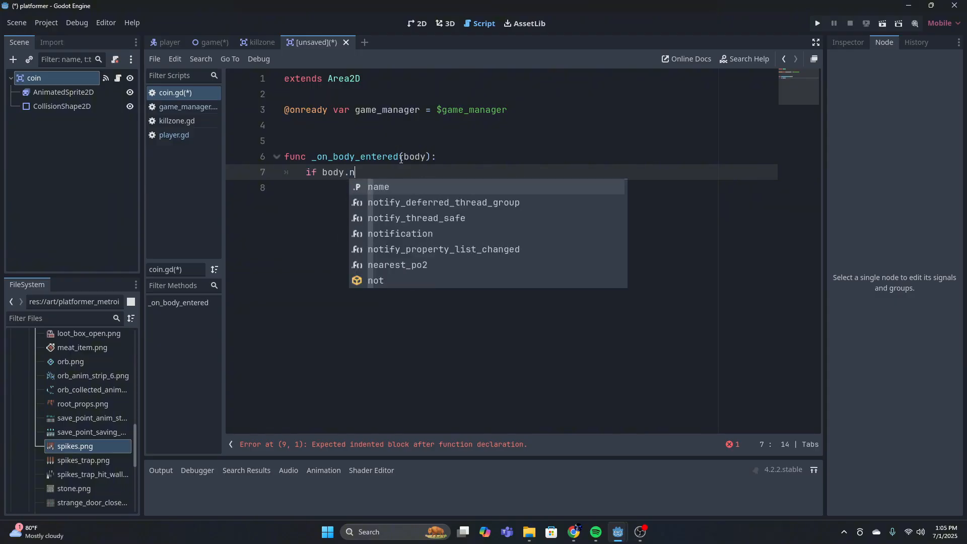
type("ame ==")
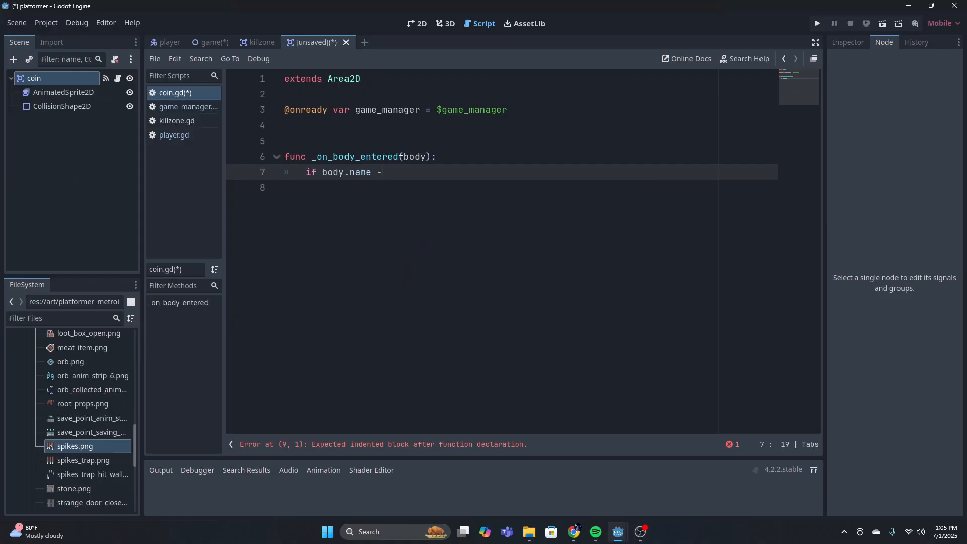
type(" :player")
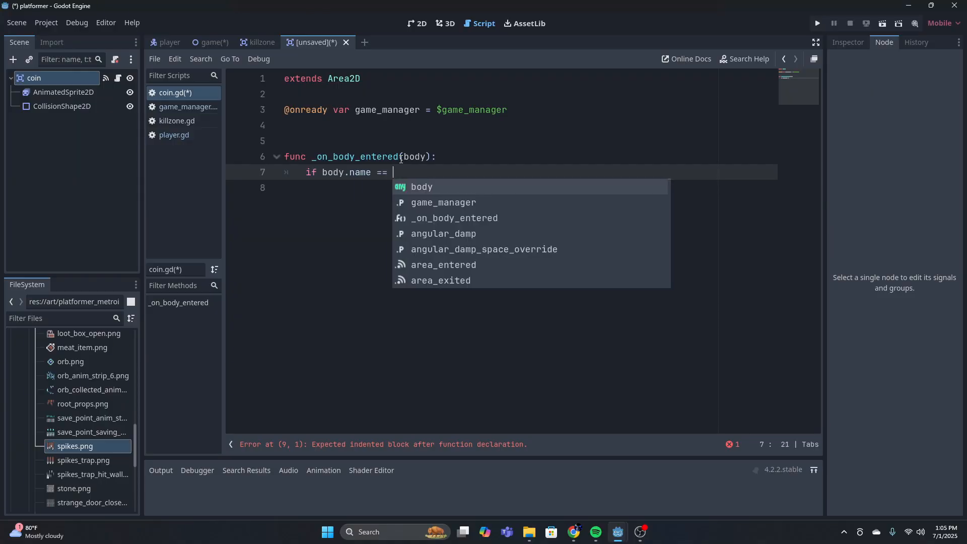
key("BackSpace")
key("BackSpace")
key("BackSpace")
key("BackSpace")
key("BackSpace")
key("BackSpace")
key("BackSpace")
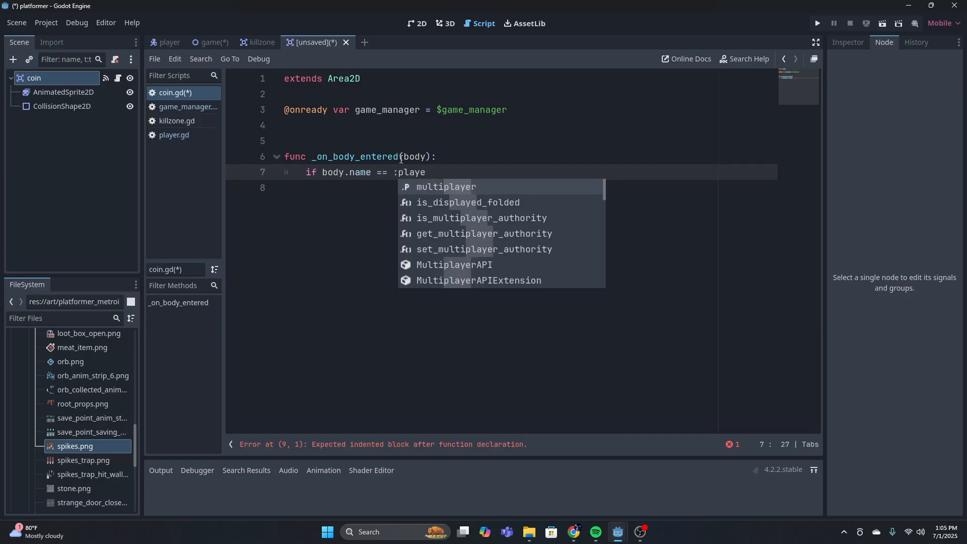
type("\"")
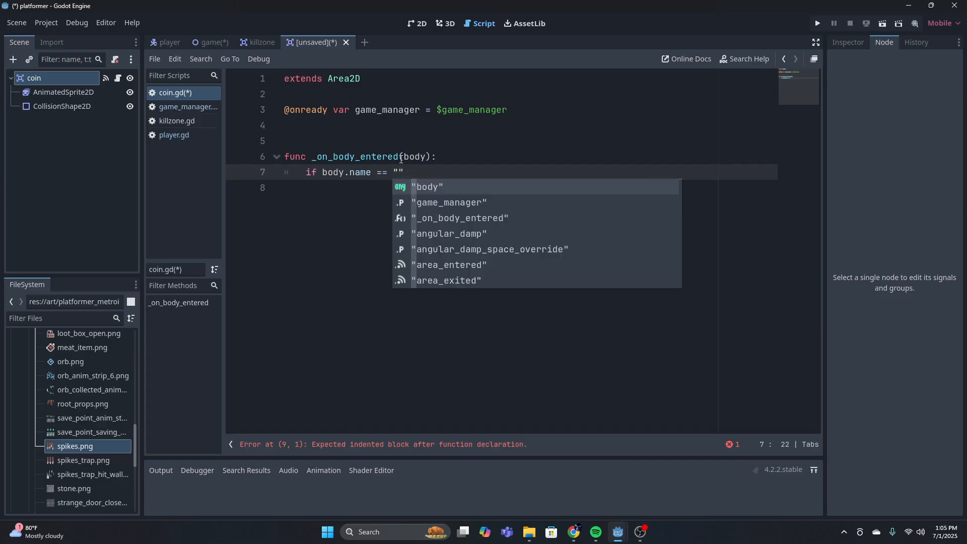
type("player\"")
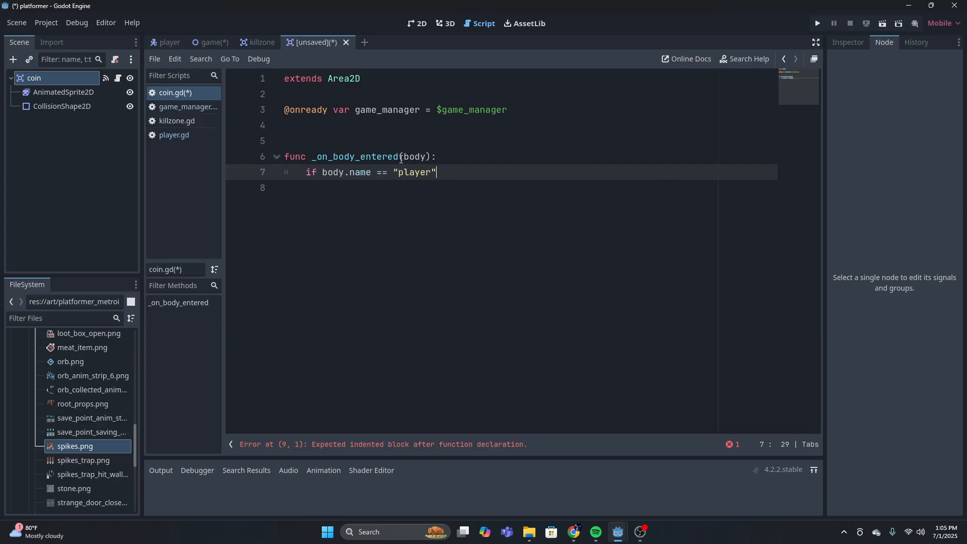
type(":")
key("Return")
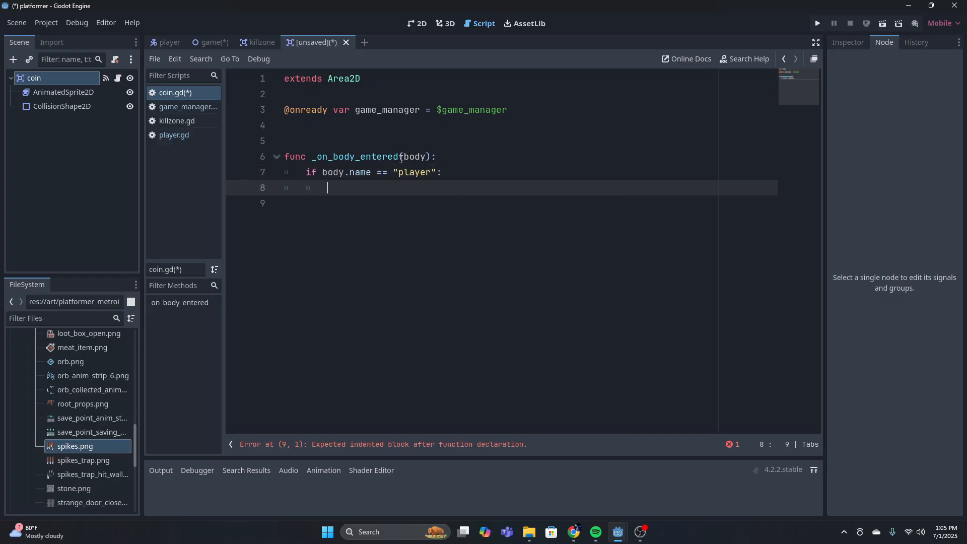
Call game_manager.add_point() inside the player condition of _on_body_entered(body)
type("game_")
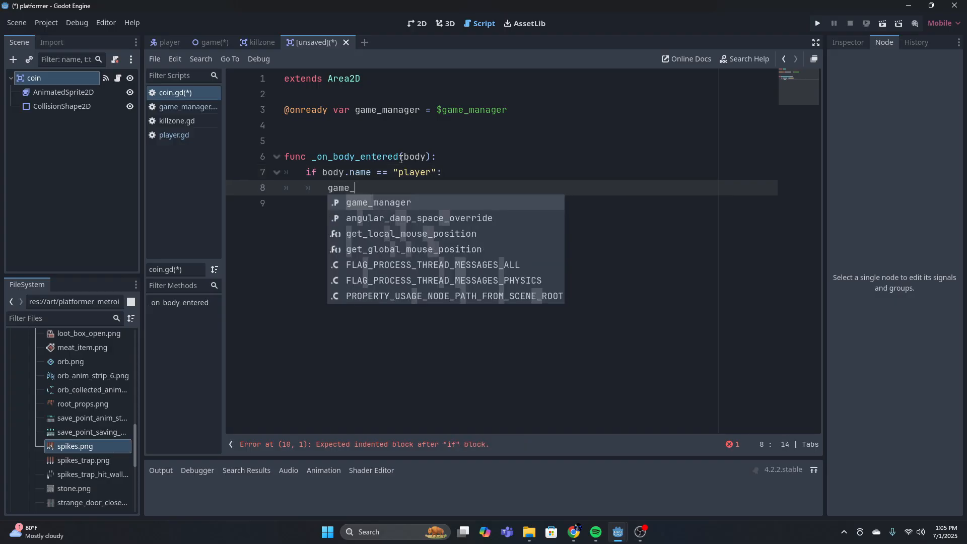
type("m")
key("Return")
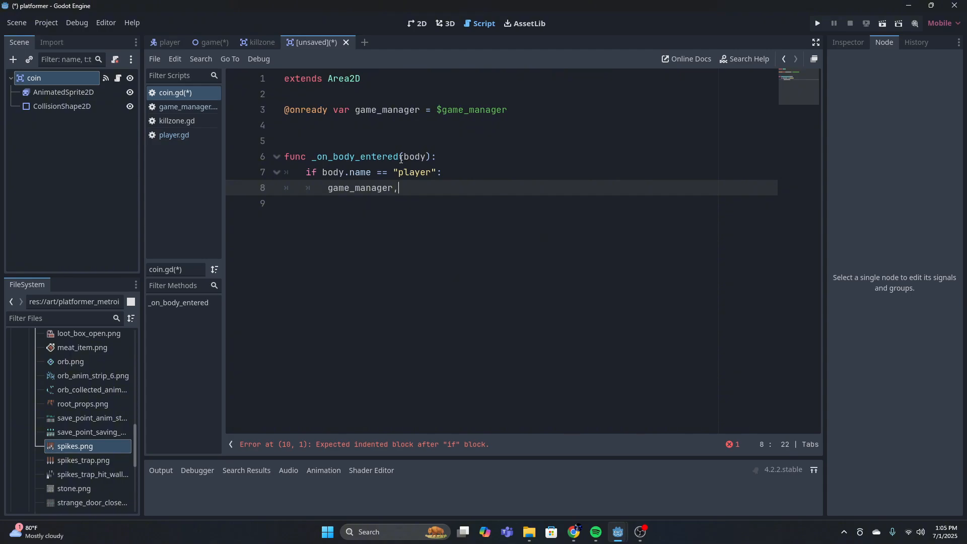
type("add")
key("BackSpace")
key("BackSpace")
key("BackSpace")
key("BackSpace")
type(".add_")
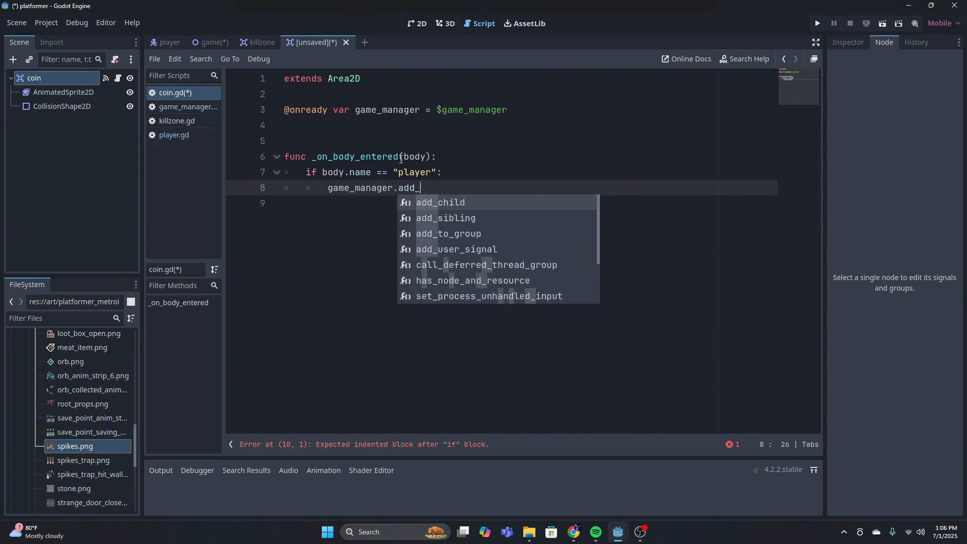
type("p")
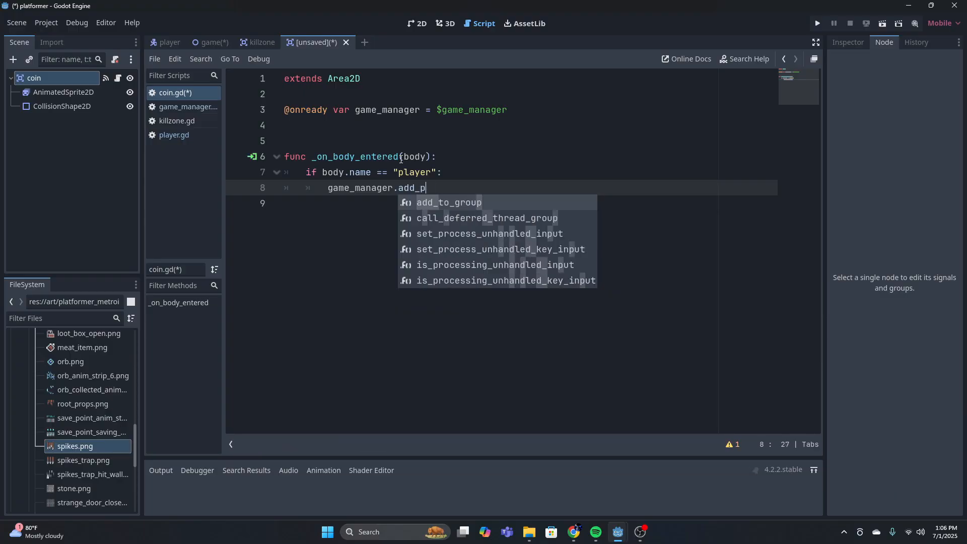
type("oint()")
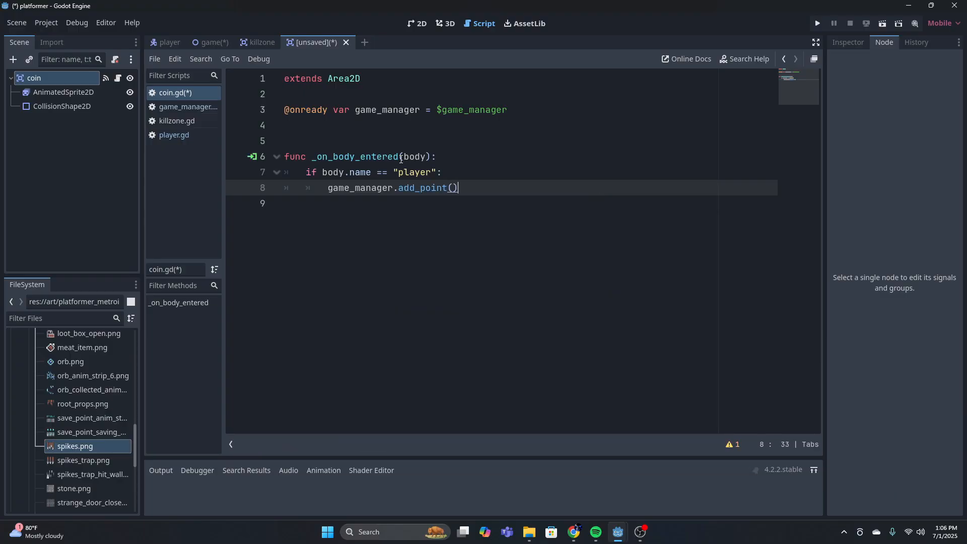
Check add_point() in game_manager.gd, and add queue_free() below the game_manager.add_point() call in coin.gd
left_click(187, 107)
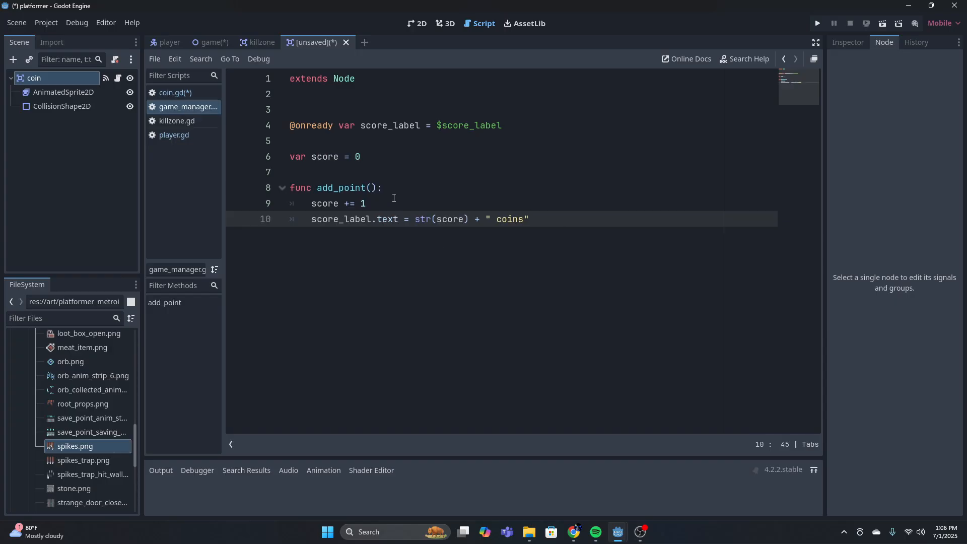
left_click(176, 92)
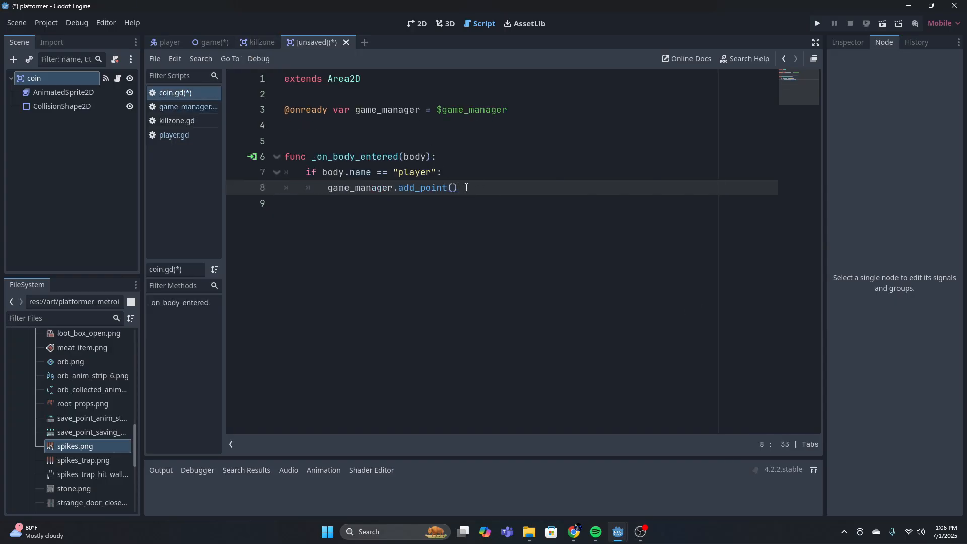
key("Return")
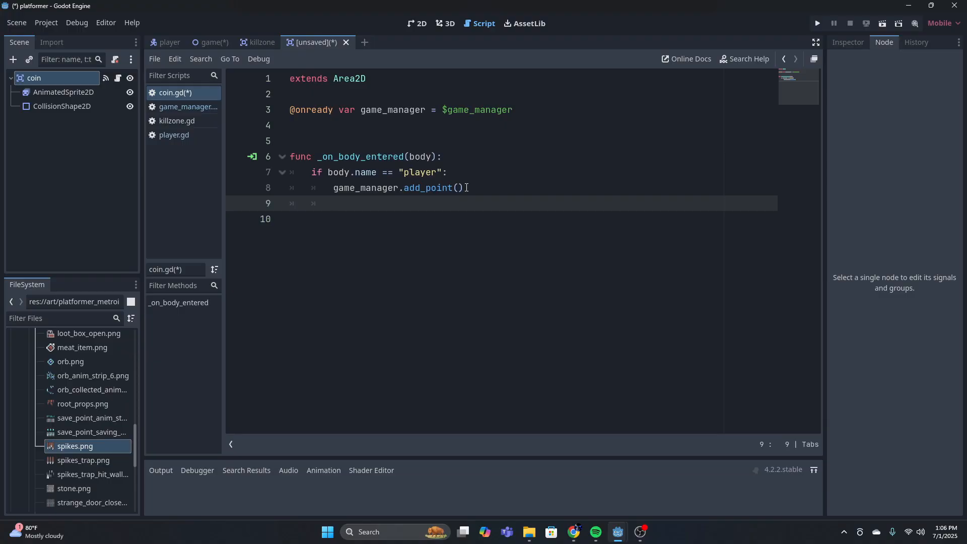
type("queu")
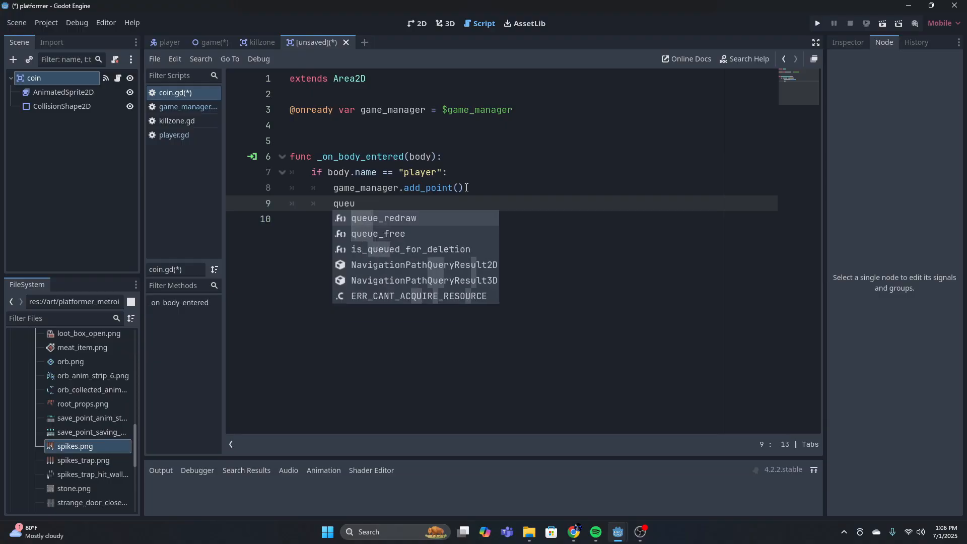
key("Return")
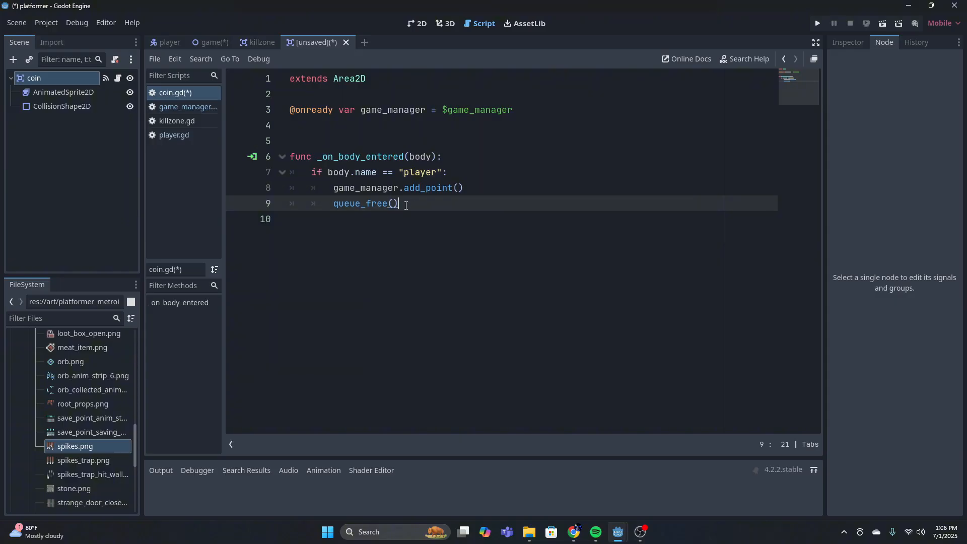
Save the new coin scene as coin.tscn in the res://scenes folder
left_click_drag(405, 205, 465, 208)
left_click(444, 172)
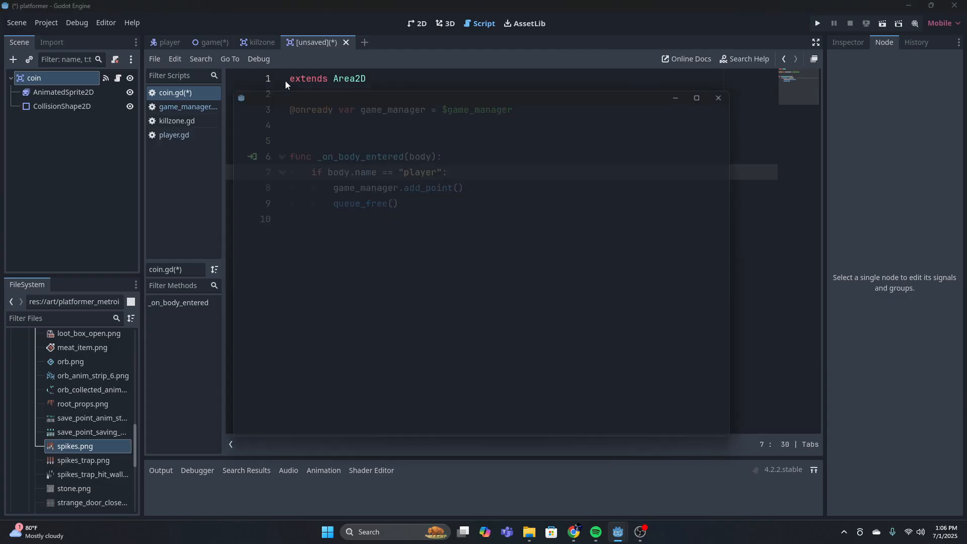
key("ctrl+s")
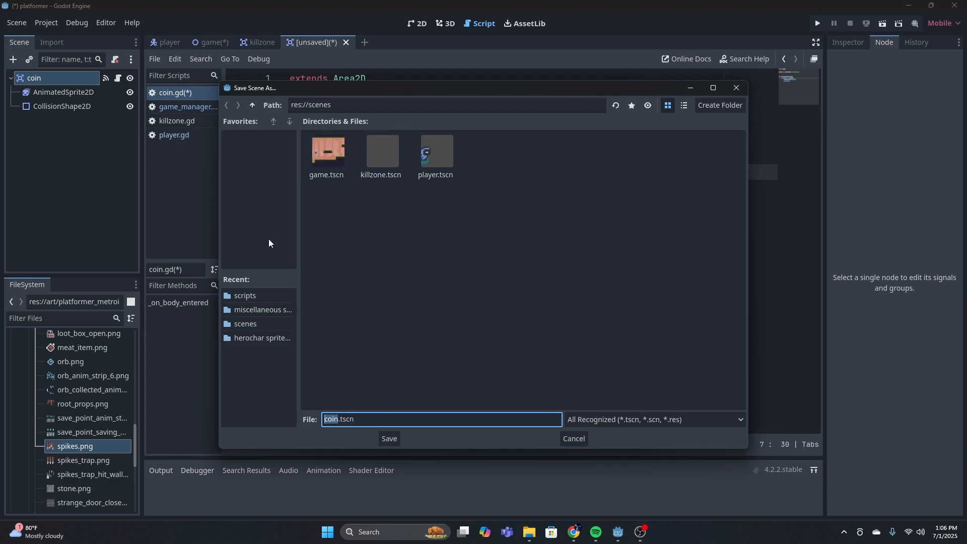
left_click(388, 437)
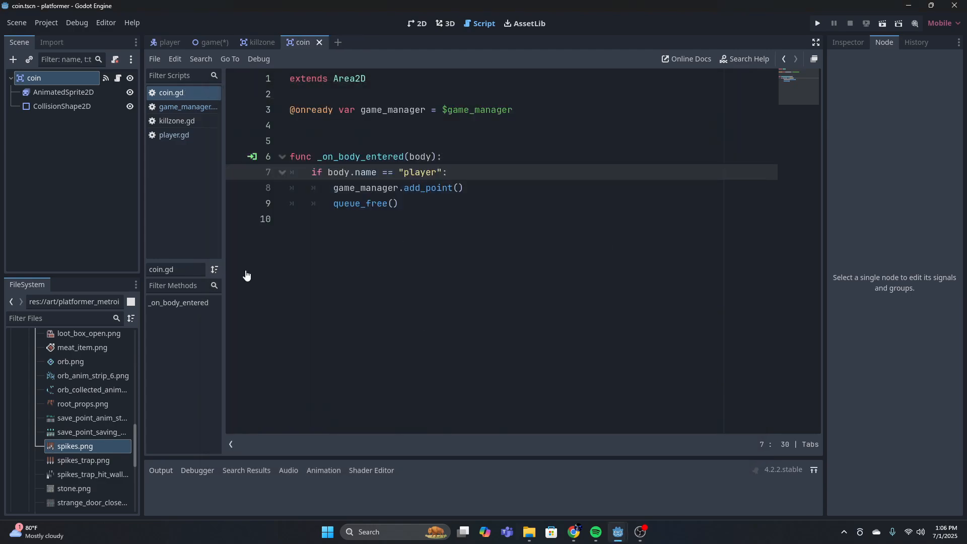
Move game_manager.gd from the project's scenes folder into the scripts folder
scroll(50, 383, "up", 3)
left_click(23, 377)
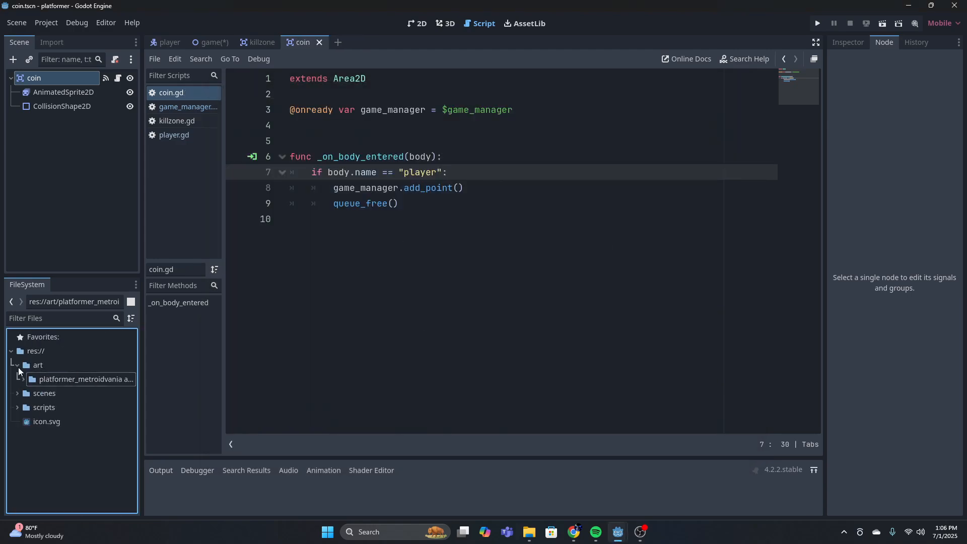
left_click(18, 365)
left_click(19, 379)
left_click(19, 379)
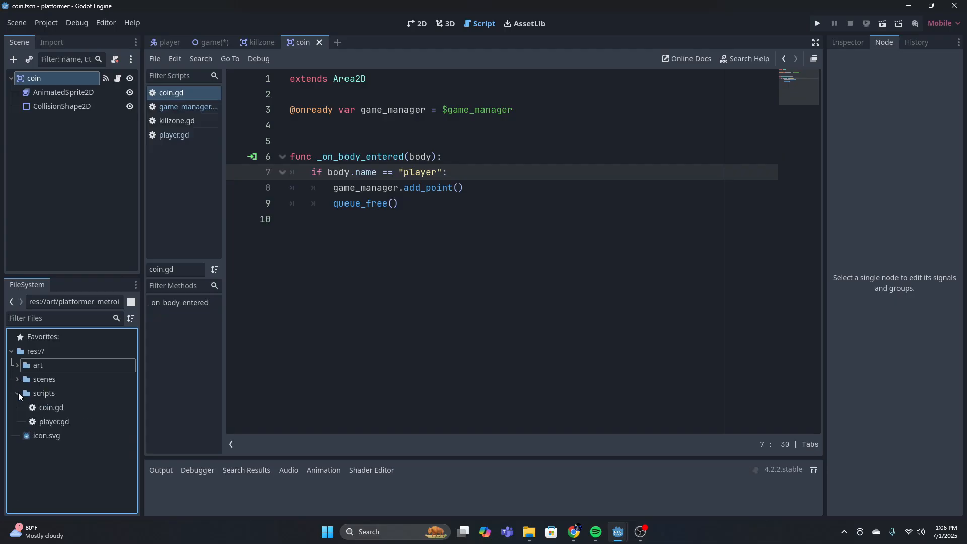
left_click(17, 379)
left_click(67, 408)
left_click(64, 419)
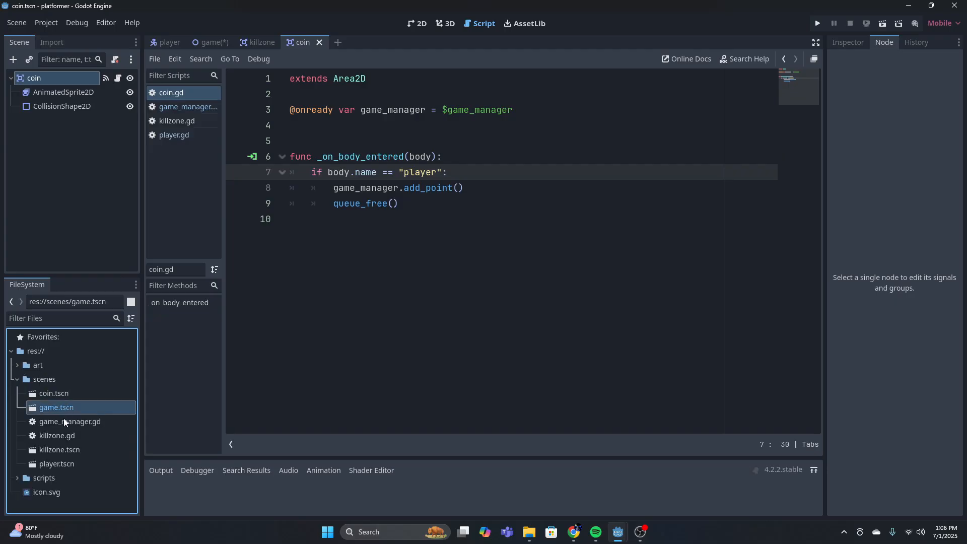
left_click_drag(64, 419, 81, 481)
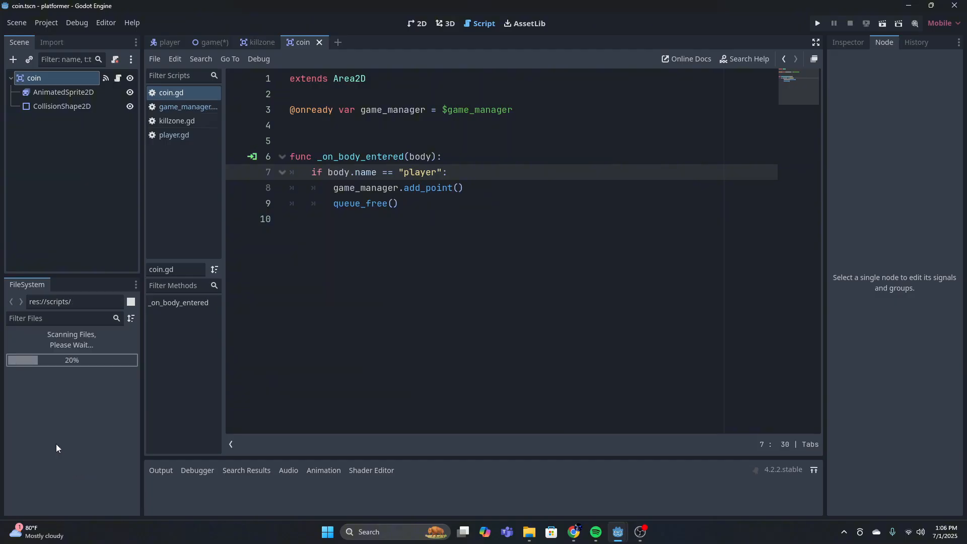
Move killzone.gd from the scenes folder into the scripts folder, and collapse the open scenes folder
left_click_drag(58, 420, 78, 460)
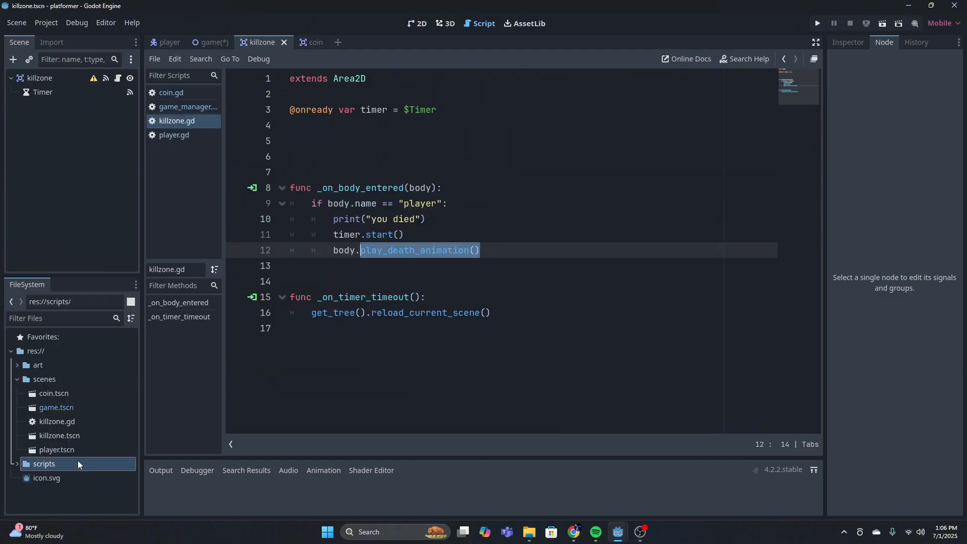
left_click(19, 380)
left_click(18, 393)
left_click(17, 393)
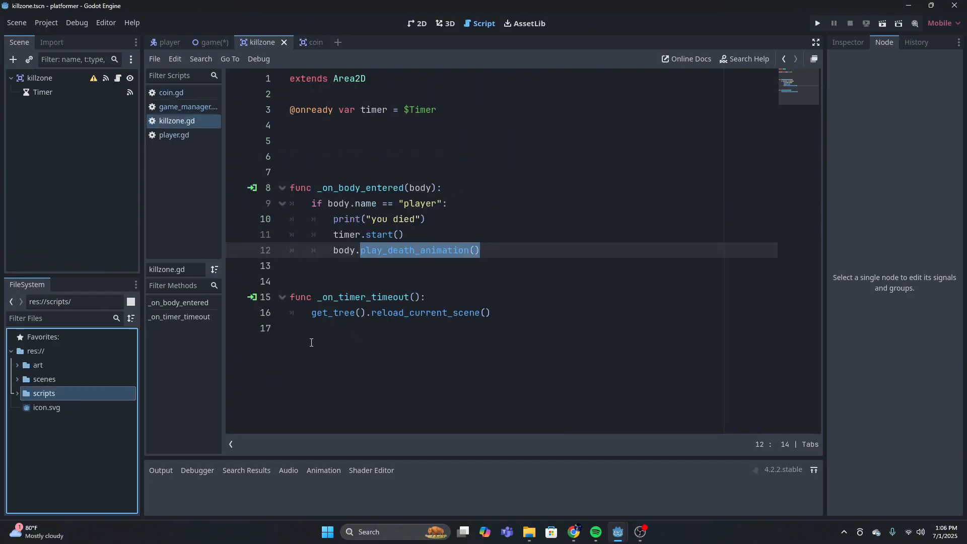
Switch from the killzone script to the game scene in the 2D view
left_click(473, 219)
left_click(492, 255)
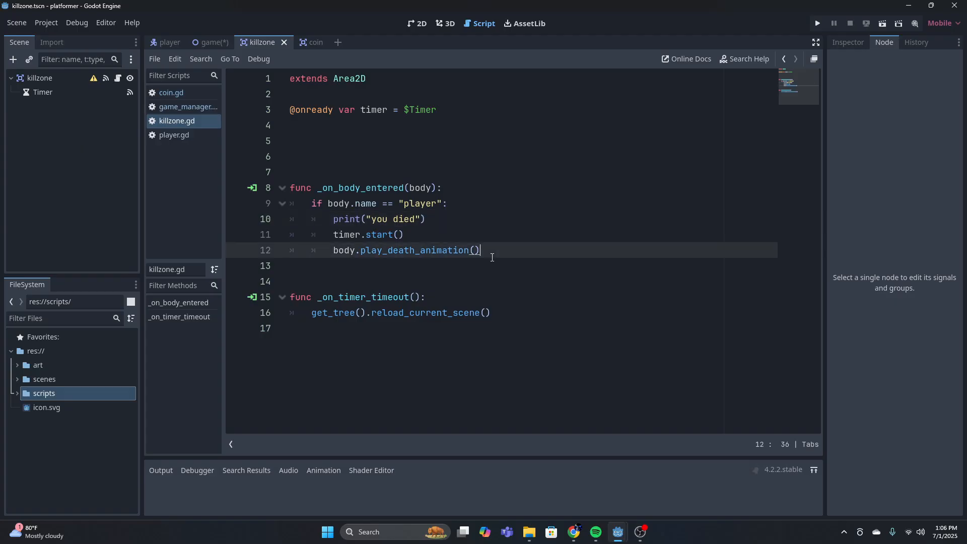
left_click(210, 42)
left_click(417, 23)
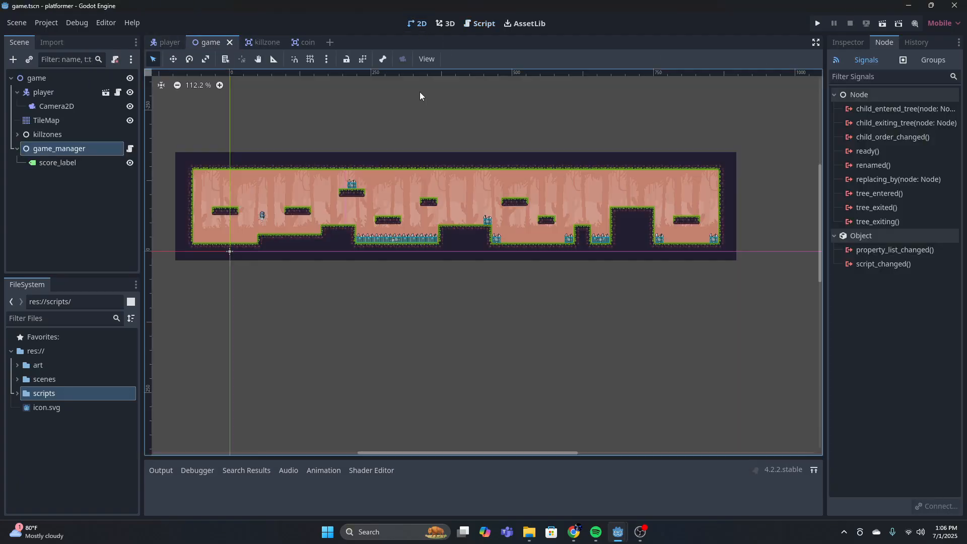
scroll(262, 207, "up", 2)
left_click(41, 80)
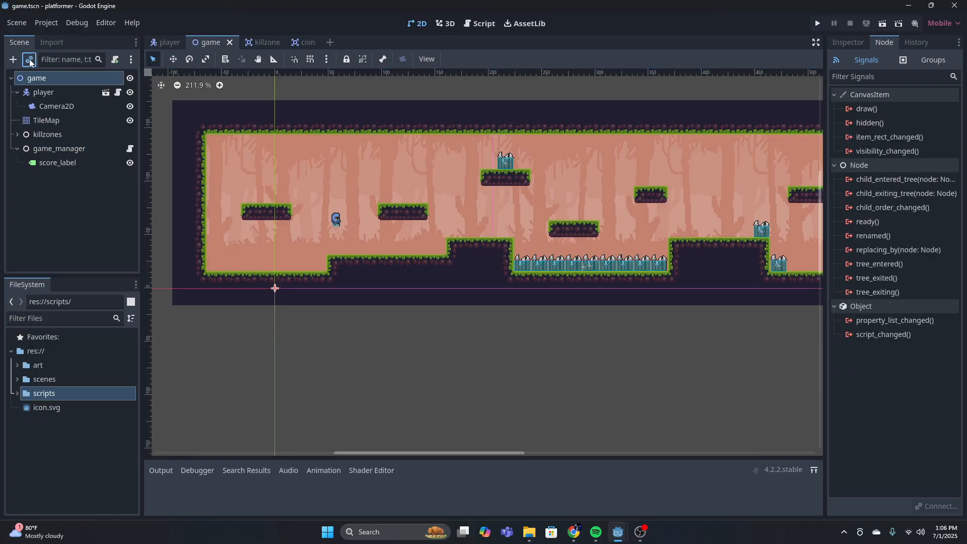
left_click(29, 59)
left_click(623, 153)
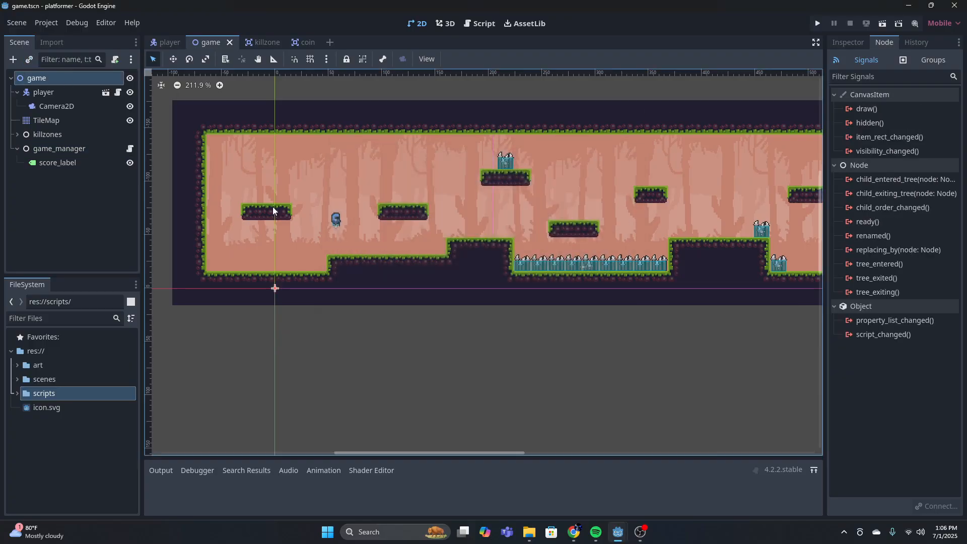
Place two instances of coin.tscn side by side on the ground below the platform just past the player
left_click(18, 381)
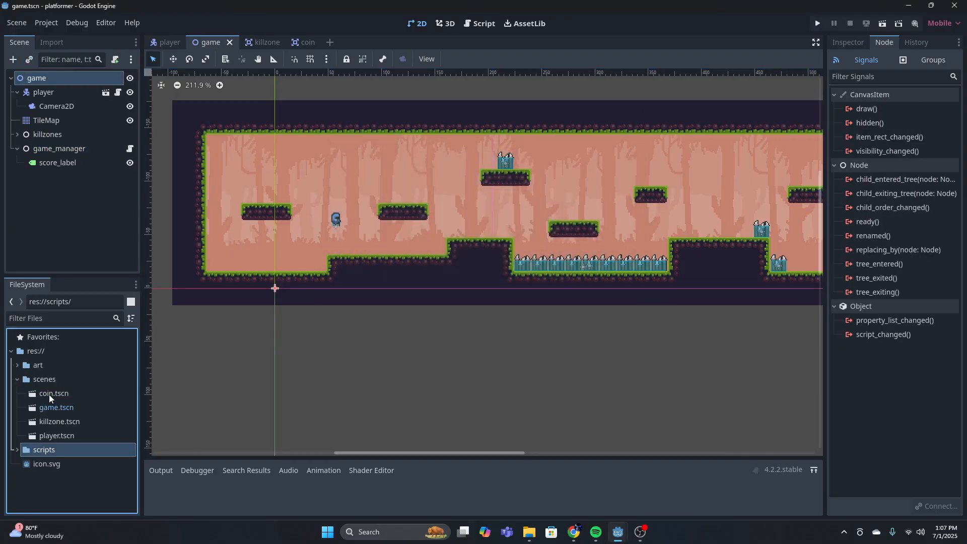
left_click_drag(51, 397, 381, 246)
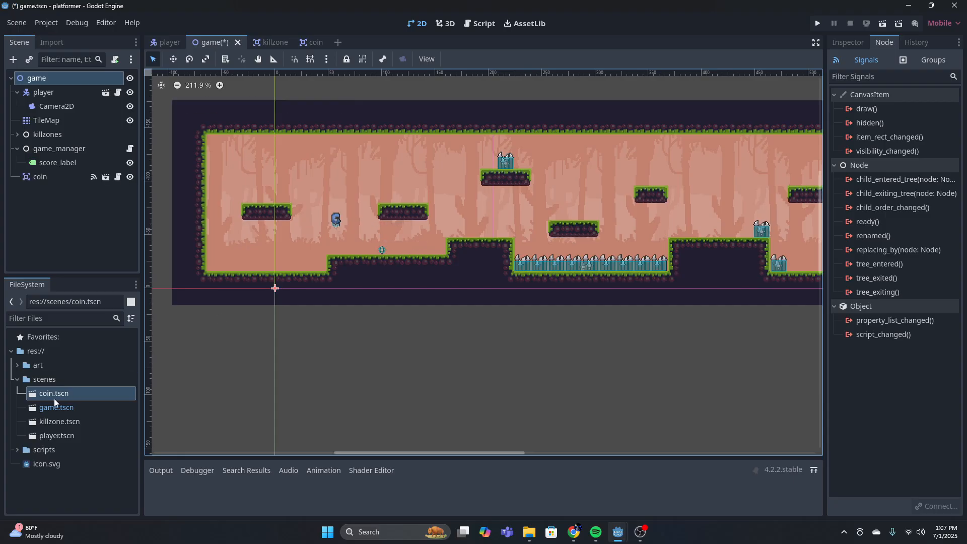
left_click_drag(55, 398, 402, 249)
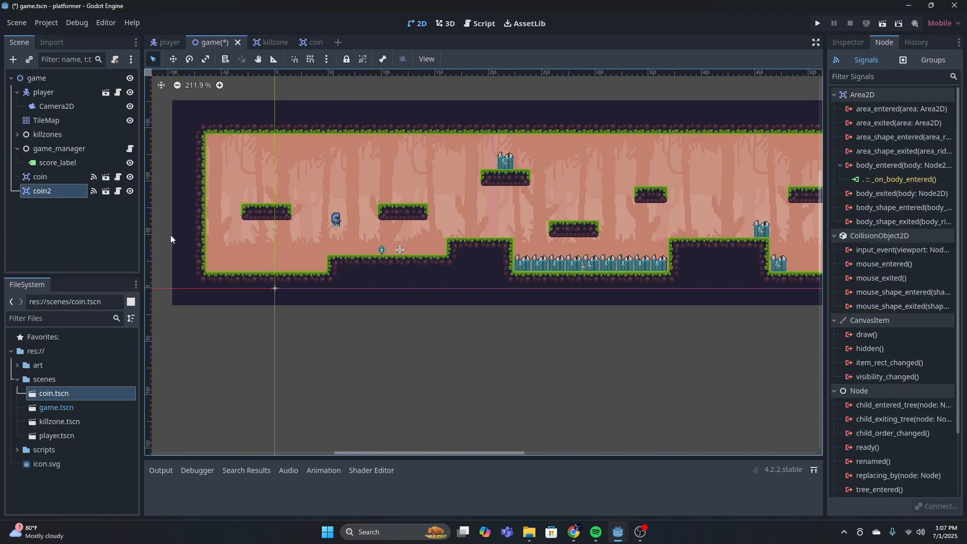
Duplicate the second coin for six coins in total, spreading the copies along the lower ground and onto the raised ledge before the spikes
key("ctrl+d")
key("ctrl+d")
key("ctrl+d")
key("ctrl+d")
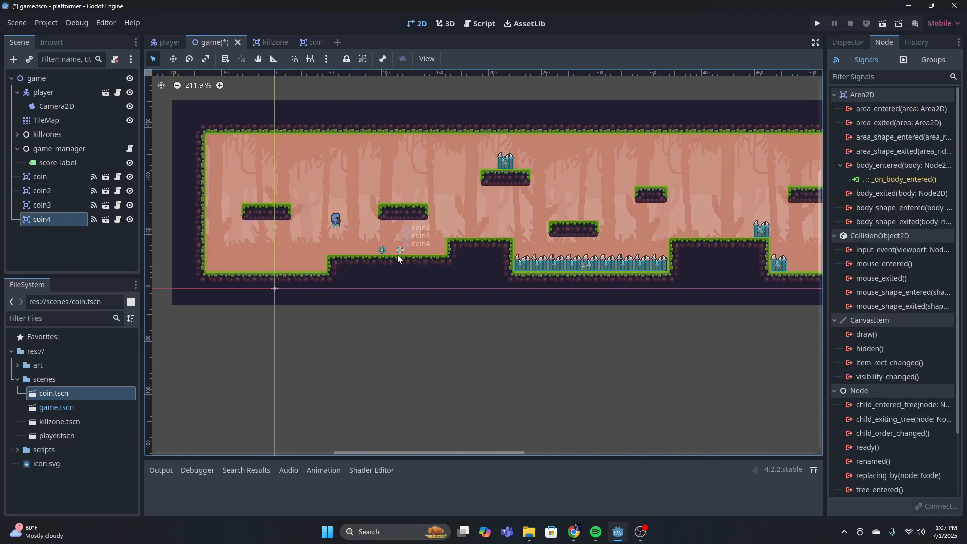
left_click_drag(405, 247, 438, 243)
left_click_drag(402, 249, 511, 234)
Nudge the coins on the lower ground upward to slightly varied heights
scroll(478, 234, "up", 5)
left_click_drag(229, 295, 232, 289)
left_click_drag(173, 297, 170, 280)
mouse_move(232, 289)
left_mouse_down()
mouse_move(279, 289)
mouse_move(229, 284)
left_mouse_up()
left_click(286, 236)
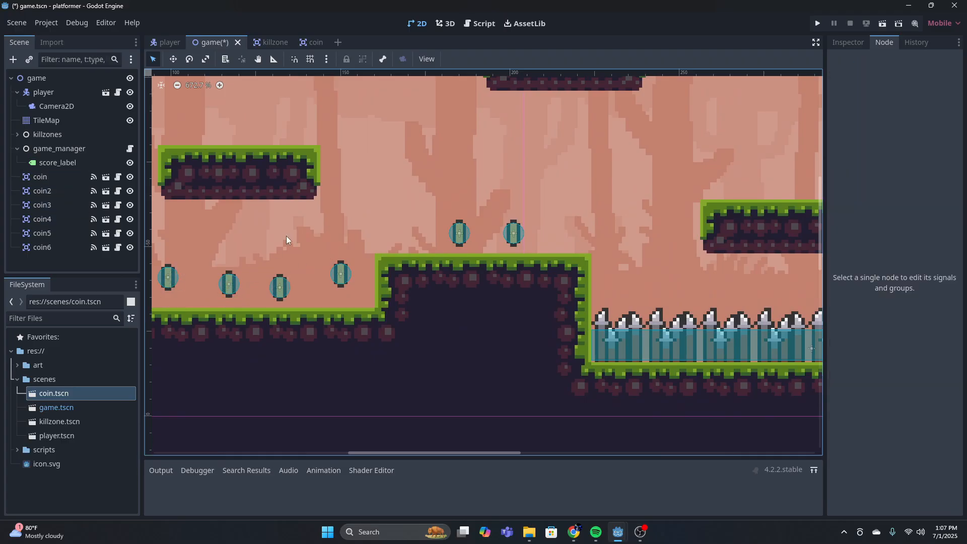
Move score_label from the scene origin into the open area above the platform over the lower coins
left_click(58, 162)
scroll(369, 188, "down", 6)
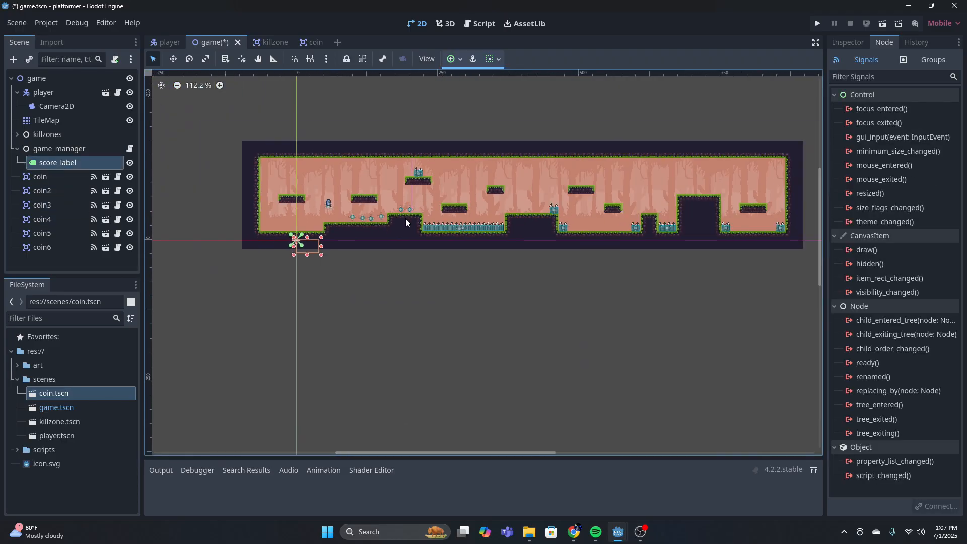
left_click_drag(305, 247, 370, 179)
scroll(385, 180, "up", 3)
scroll(385, 182, "up", 8)
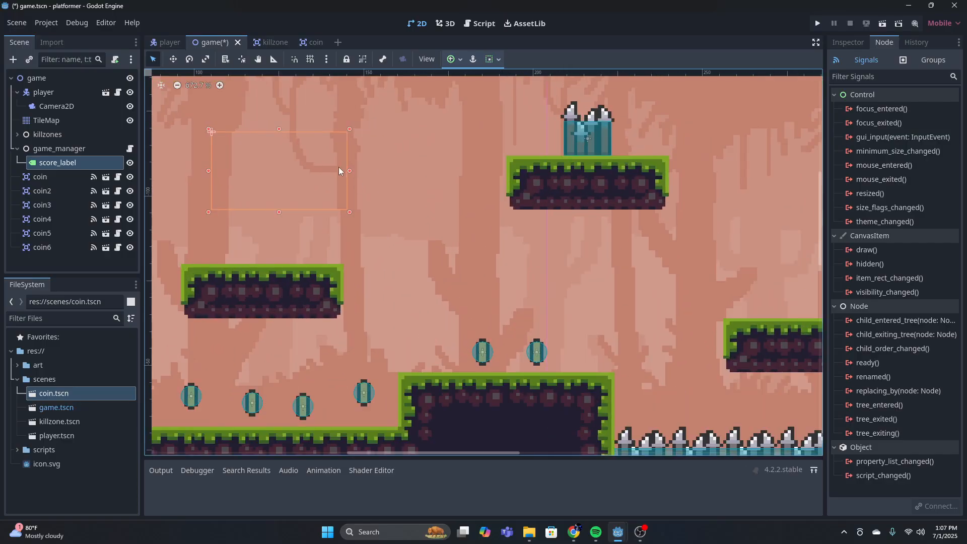
scroll(252, 167, "down", 5)
left_click(341, 203)
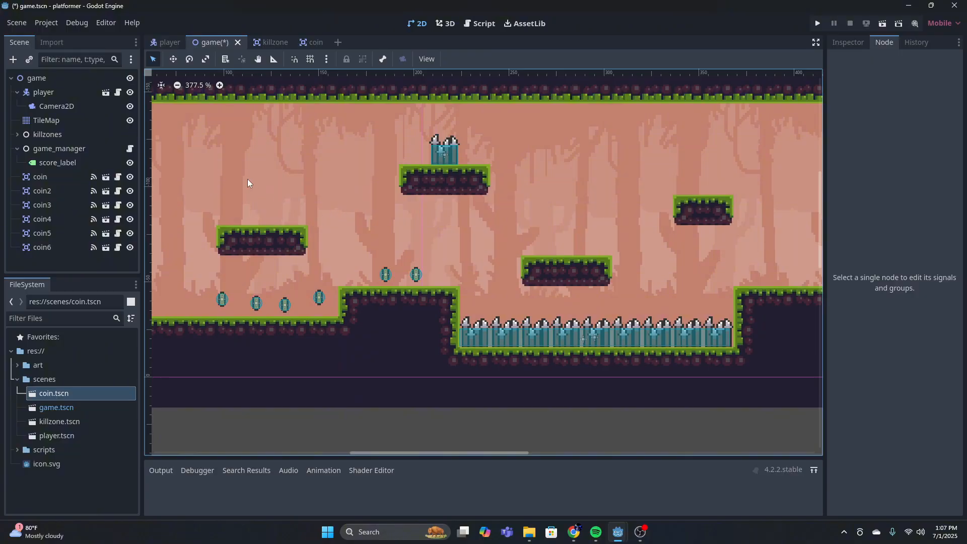
Run the project and walk the player right into the coins to test collecting them
scroll(244, 191, "down", 3)
left_click(817, 22)
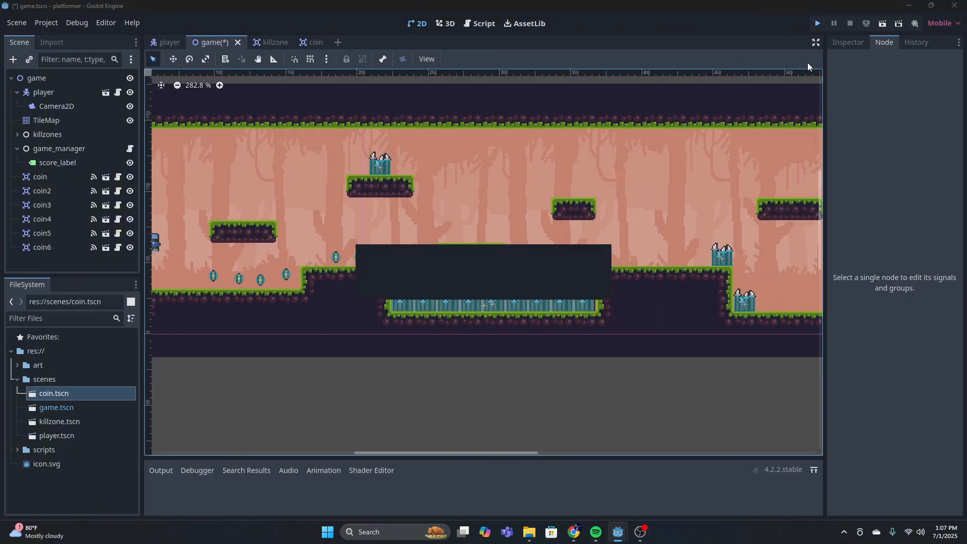
key("Right")
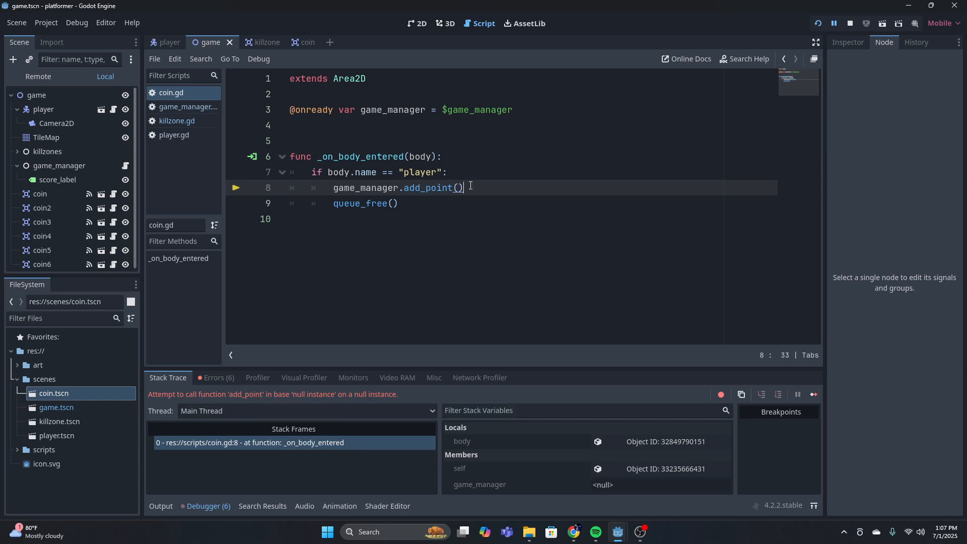
Examine the game_manager.add_point() call in coin.gd and compare it with the add_point() function in game_manager.gd
left_click_drag(470, 185, 406, 193)
left_click(499, 187)
left_click(188, 107)
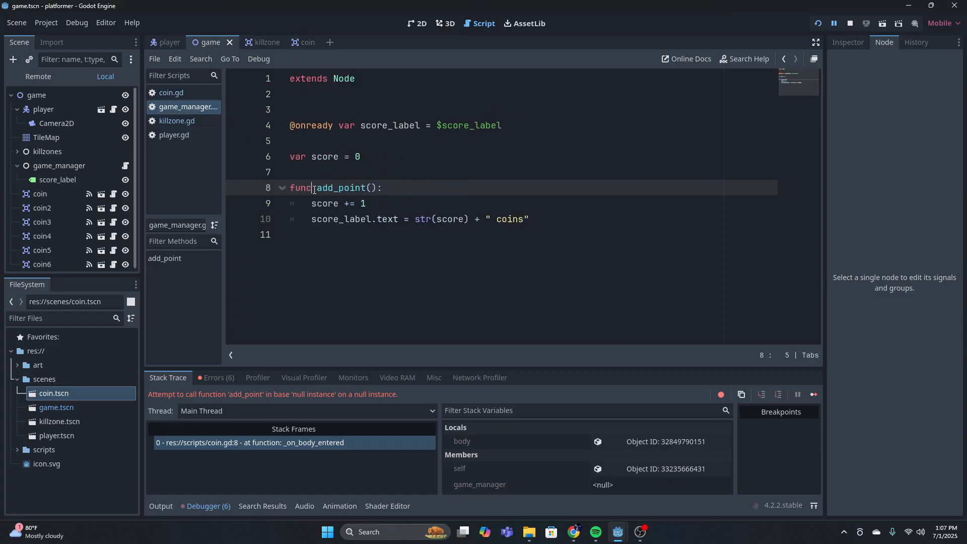
left_click(427, 178)
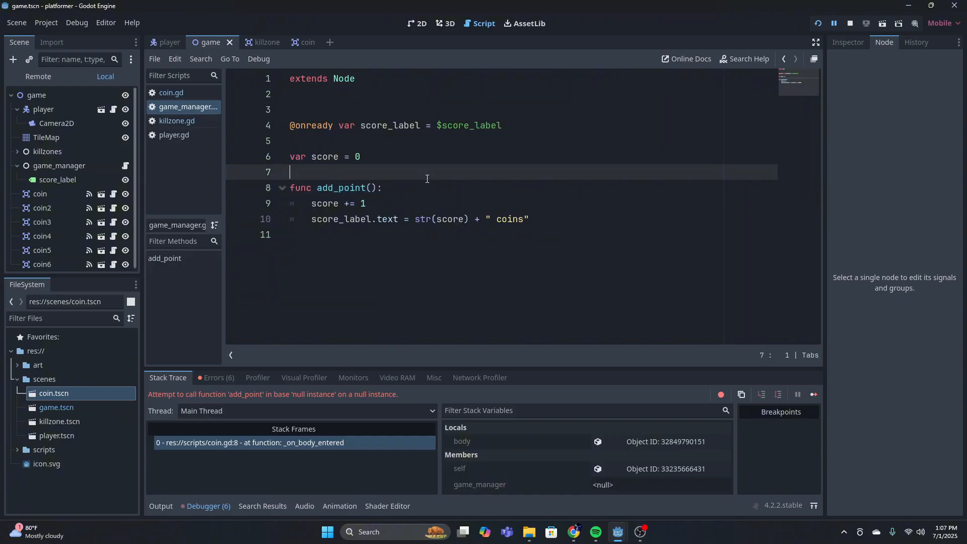
left_click(168, 93)
left_click(166, 107)
left_click(403, 187)
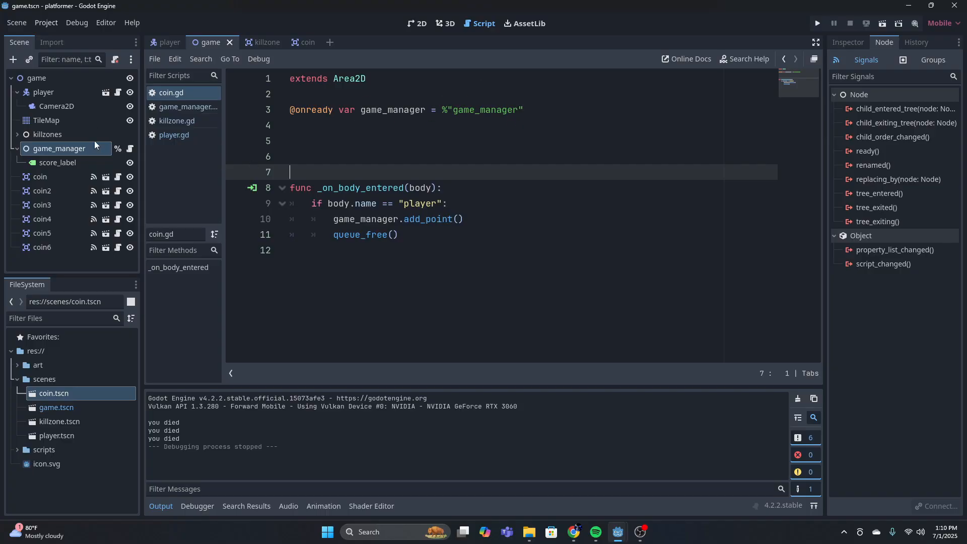
right_click(81, 152)
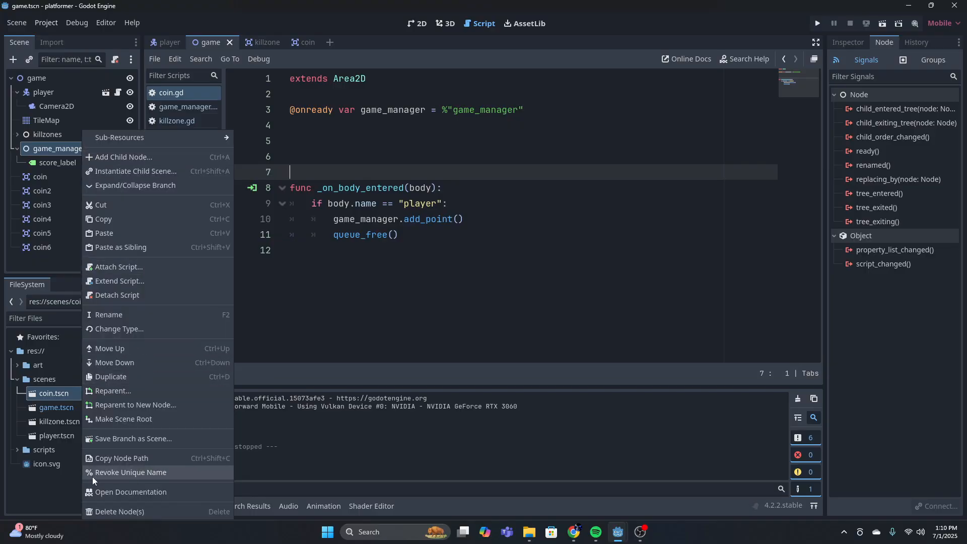
left_click(449, 379)
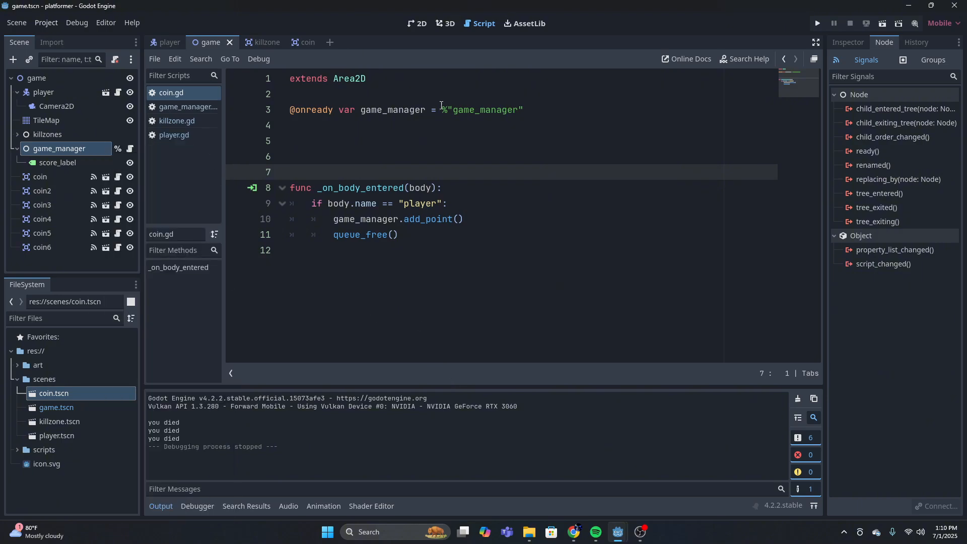
left_click_drag(439, 111, 524, 110)
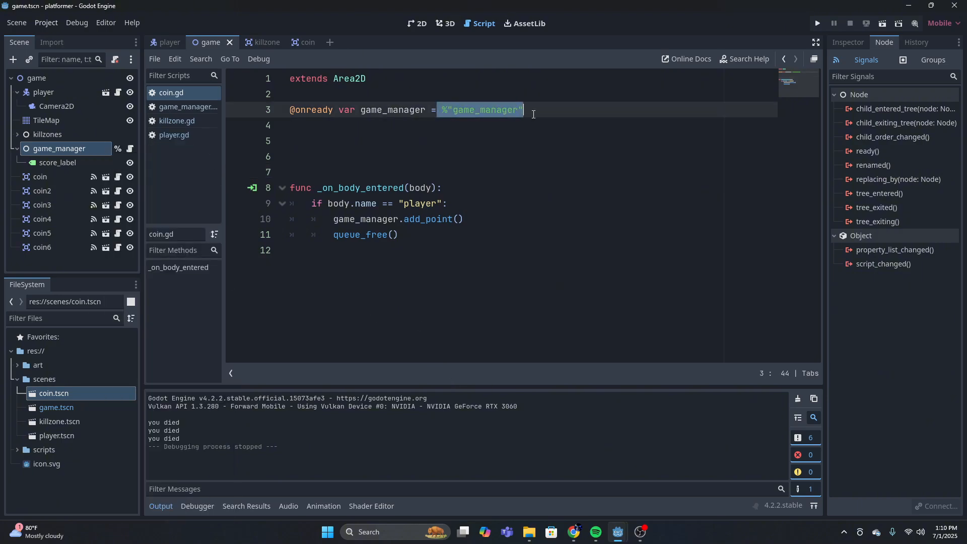
left_click(518, 110)
triple_click(442, 111)
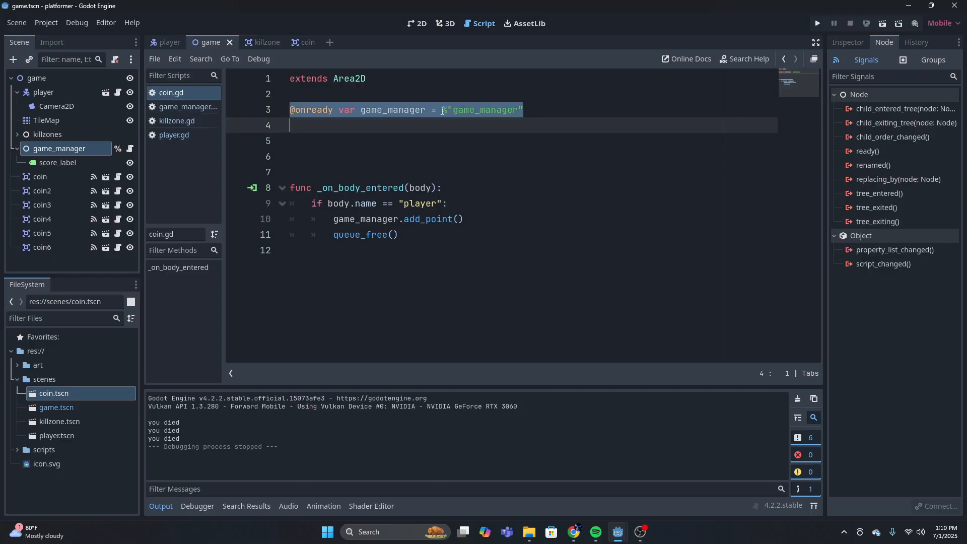
left_click(556, 107)
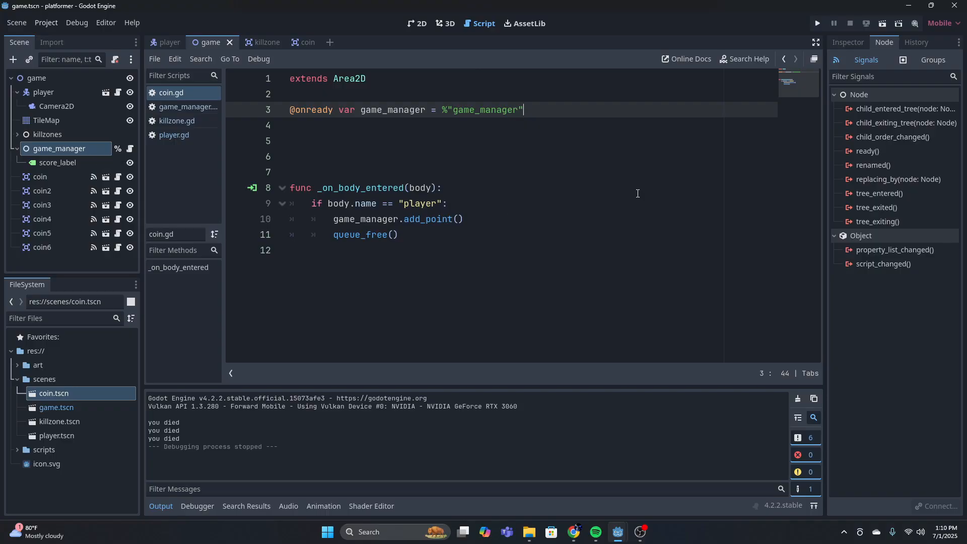
Run the project again, collect all the coins with the player and jump across the ledges to test the score label
left_click(816, 24)
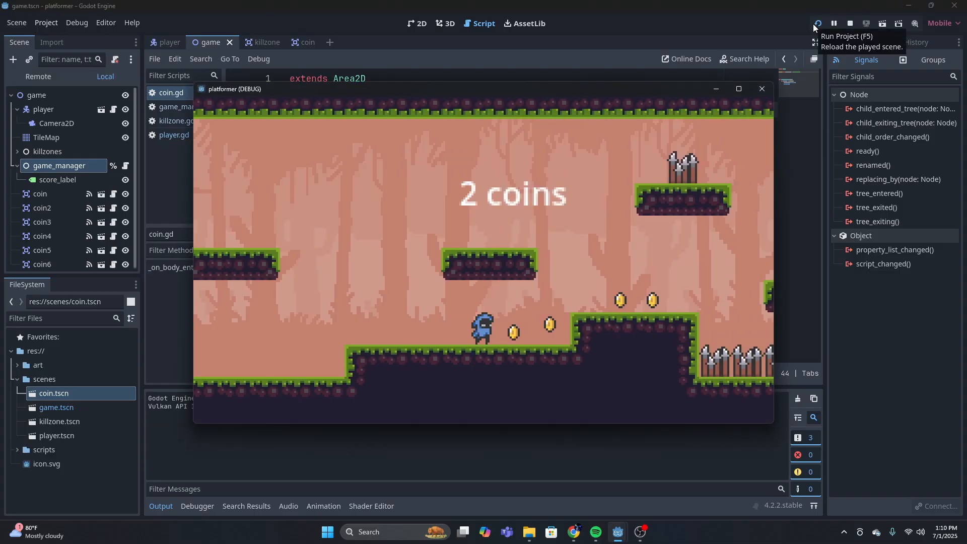
key("Right")
key("space")
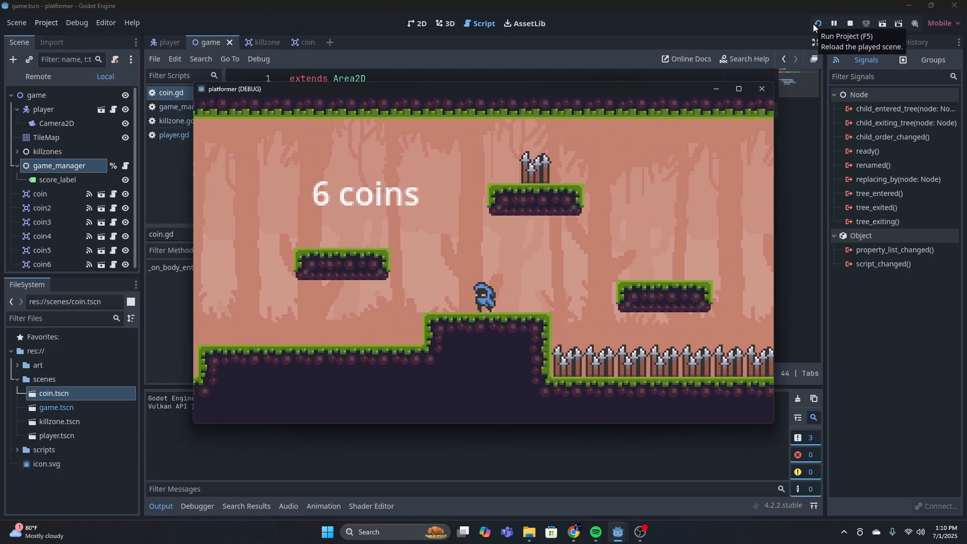
key("Right")
key("space")
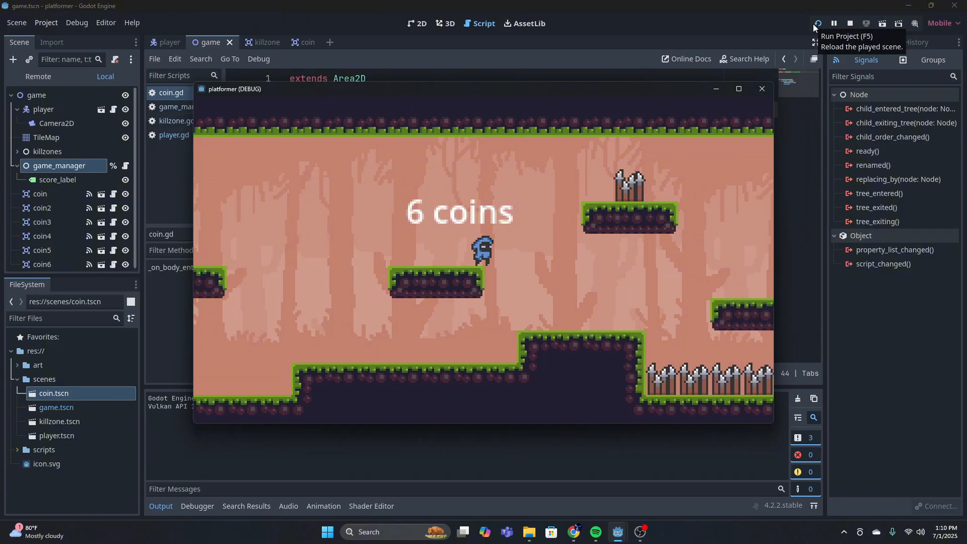
Walk the player back down from the ledge, then close the running game
key("Left")
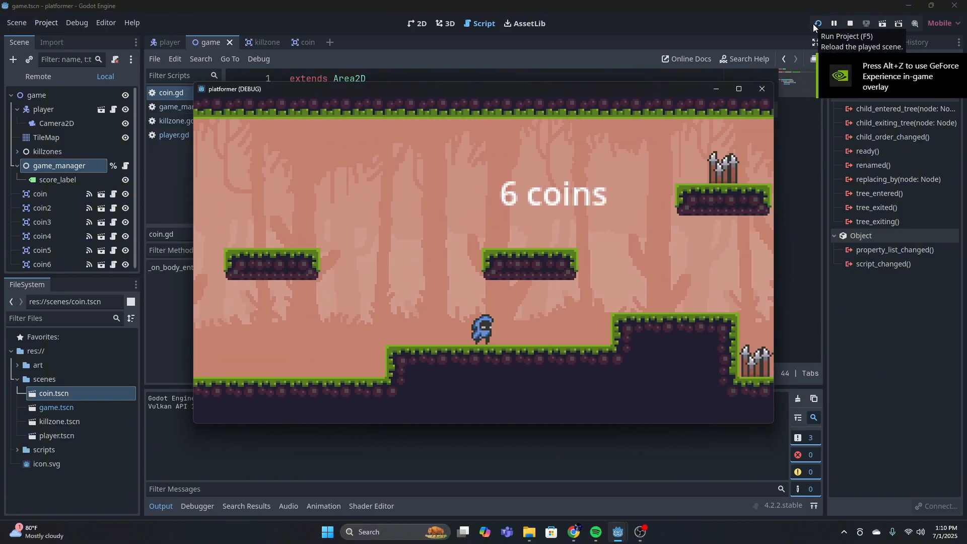
left_click(762, 89)
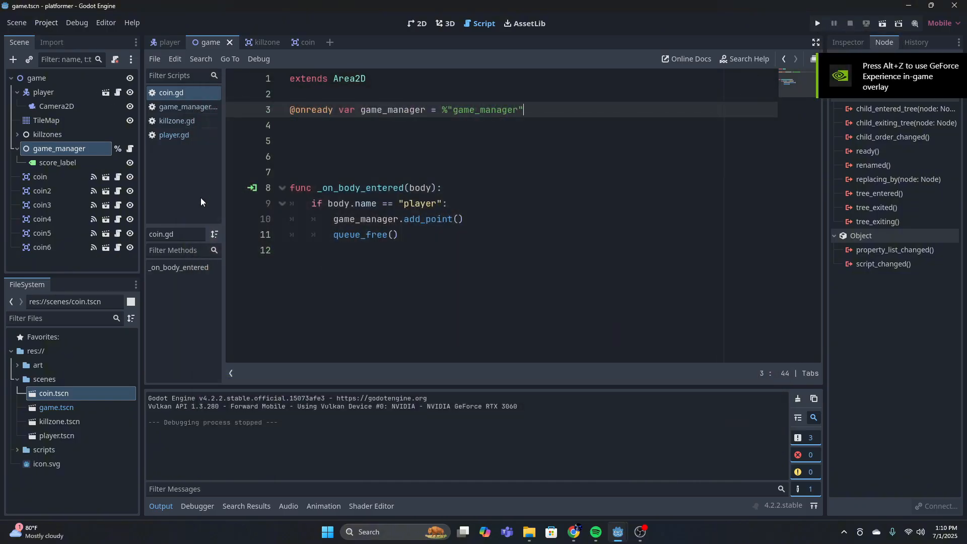
Move score_label to the upper corner at the far right end of the level, about (819, -139), and resize it to (57, 34)
left_click(418, 24)
scroll(335, 272, "up", 6)
middle_click_drag(334, 272, 439, 258)
scroll(619, 226, "down", 12)
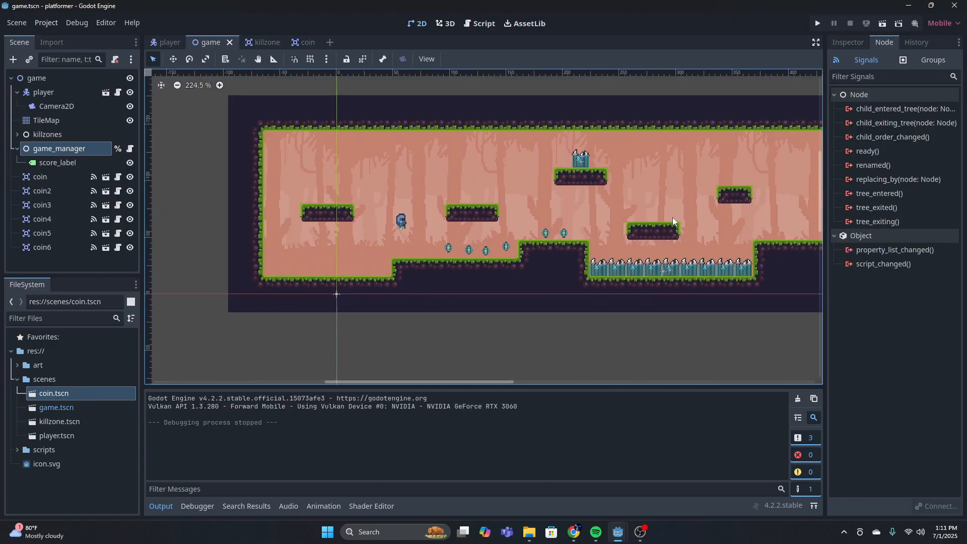
middle_click_drag(618, 227, 344, 251)
middle_click_drag(558, 236, 196, 220)
middle_click_drag(484, 226, 608, 229)
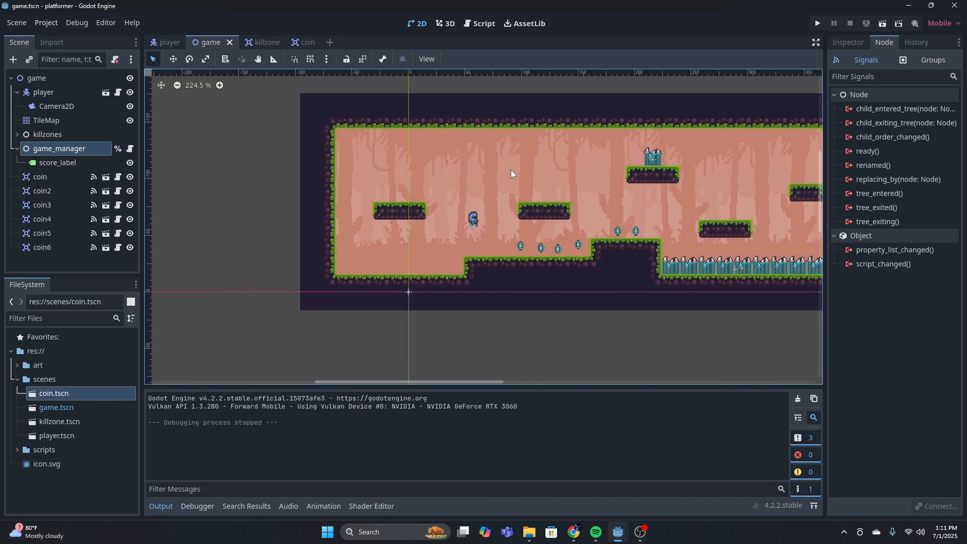
middle_click_drag(511, 170, 367, 217)
left_click(69, 163)
left_click_drag(406, 212, 640, 197)
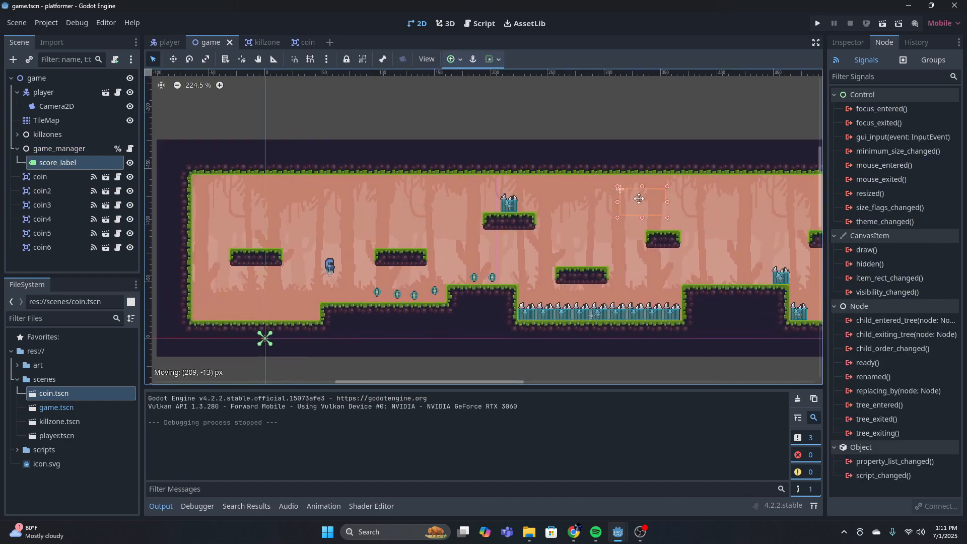
middle_click_drag(672, 212, 322, 223)
left_click_drag(302, 216, 618, 225)
middle_click_drag(674, 228, 343, 235)
left_click_drag(270, 225, 489, 236)
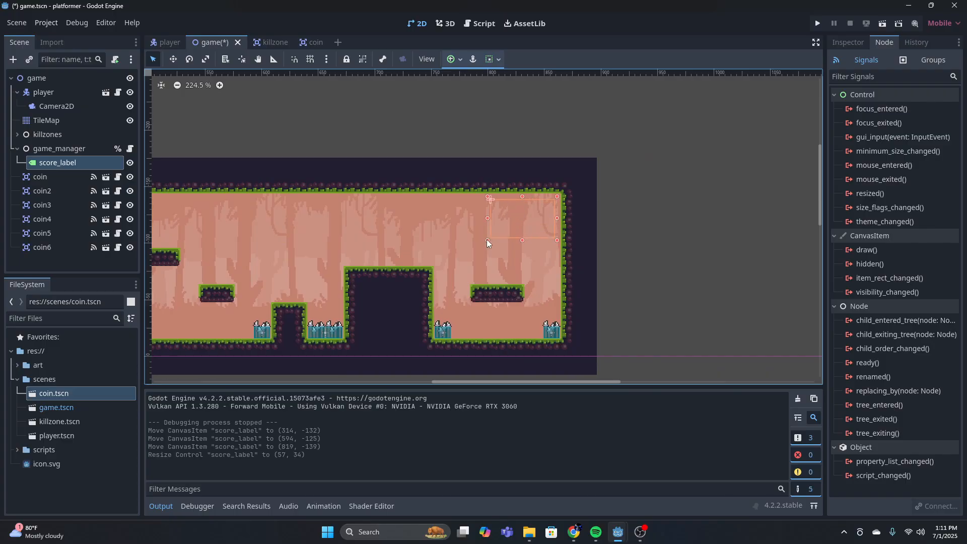
left_click(642, 214)
Move coin and coin2 up onto the ledge right of the player, at about (108, -86) and (129, -86)
scroll(386, 301, "down", 5)
scroll(372, 302, "up", 12)
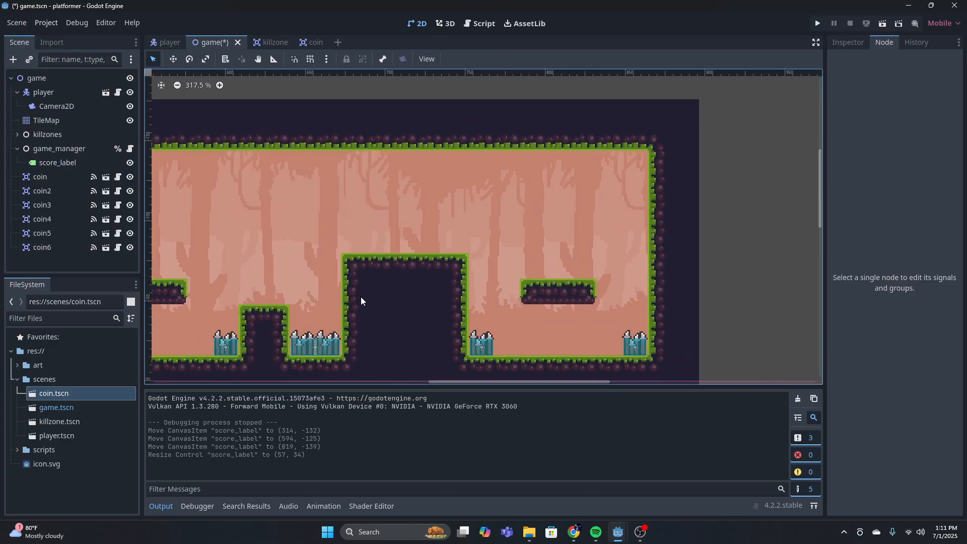
middle_click_drag(361, 301, 659, 288)
scroll(496, 297, "down", 6)
scroll(477, 287, "down", 1)
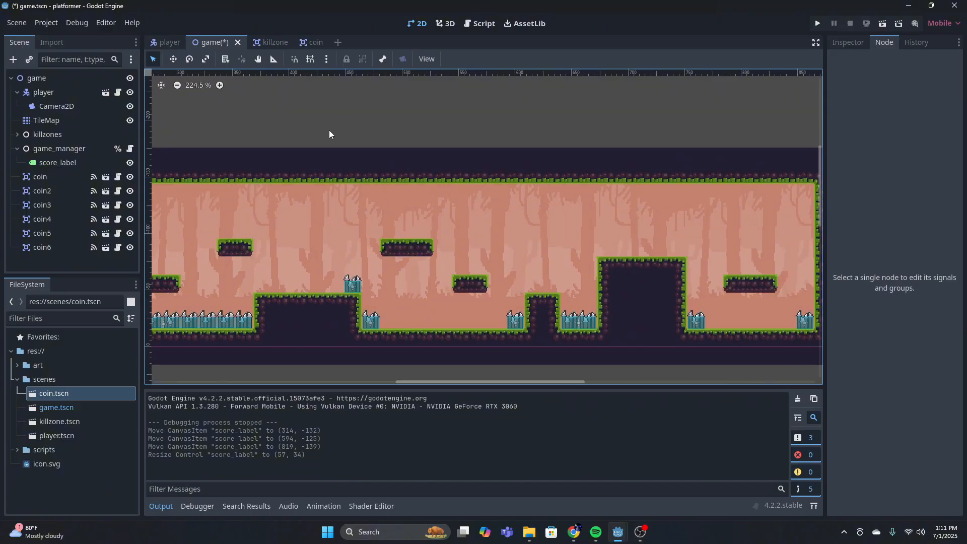
middle_click_drag(347, 259, 495, 225)
scroll(268, 258, "up", 7)
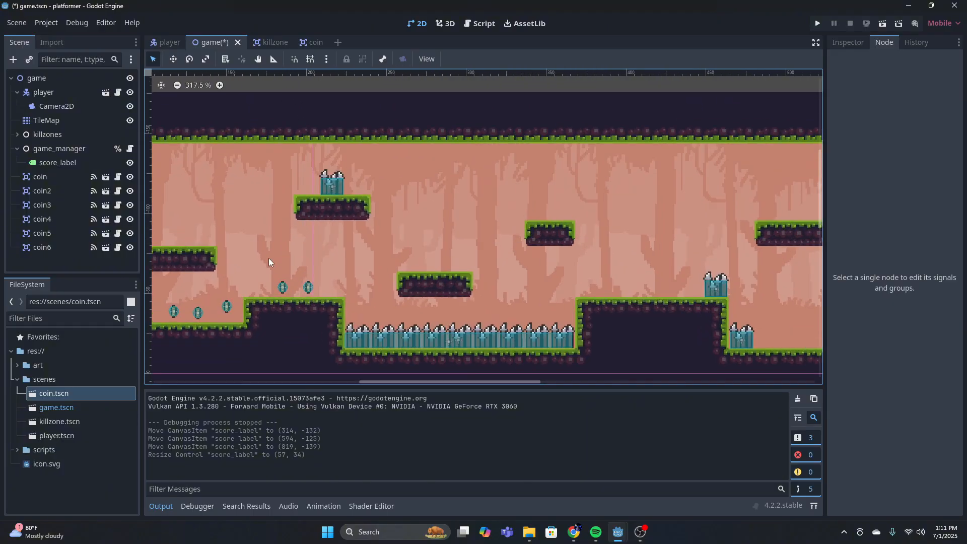
middle_click_drag(292, 258, 455, 255)
left_click_drag(325, 310, 341, 235)
left_click_drag(356, 315, 376, 236)
scroll(704, 251, "down", 4)
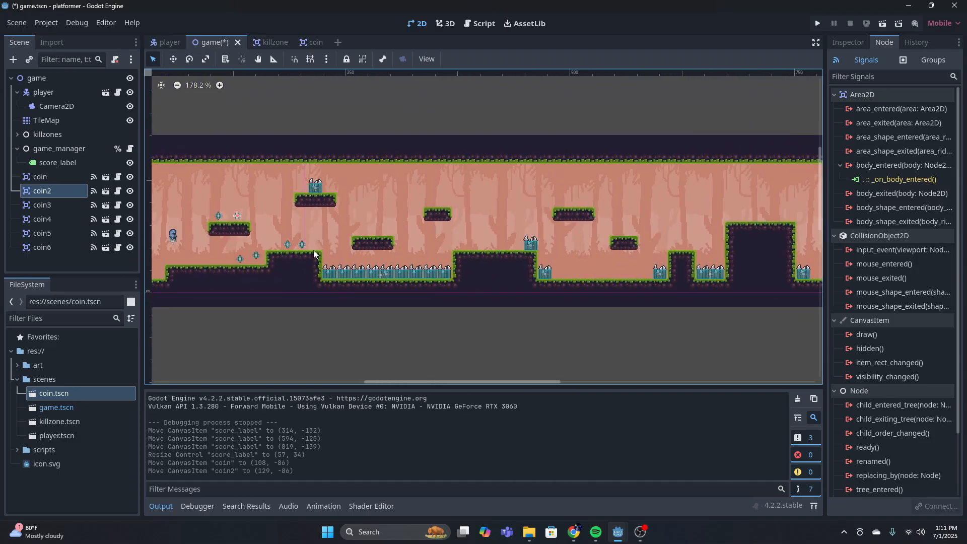
Run the project and jump the player across the coin ledge toward the spike pit to test the new coin layout
scroll(282, 255, "up", 2)
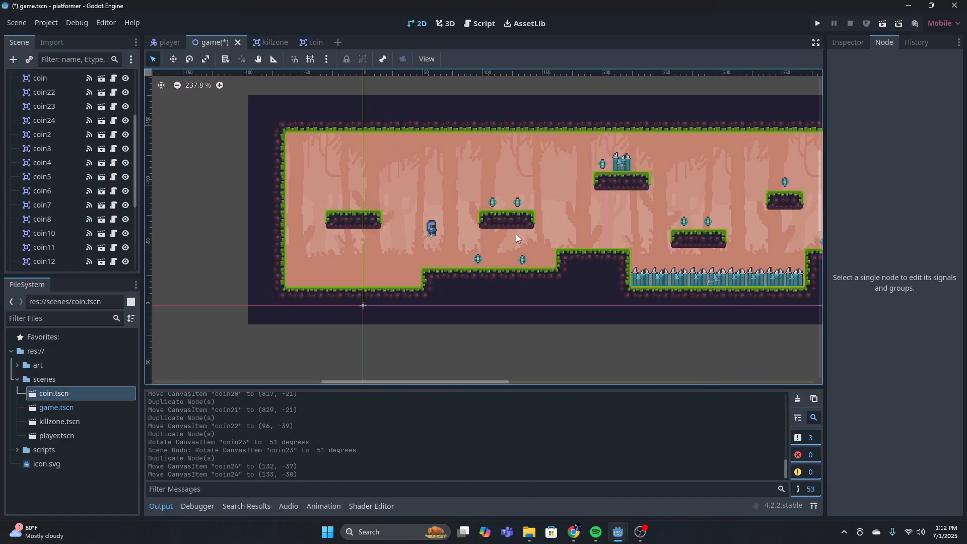
scroll(578, 220, "down", 6)
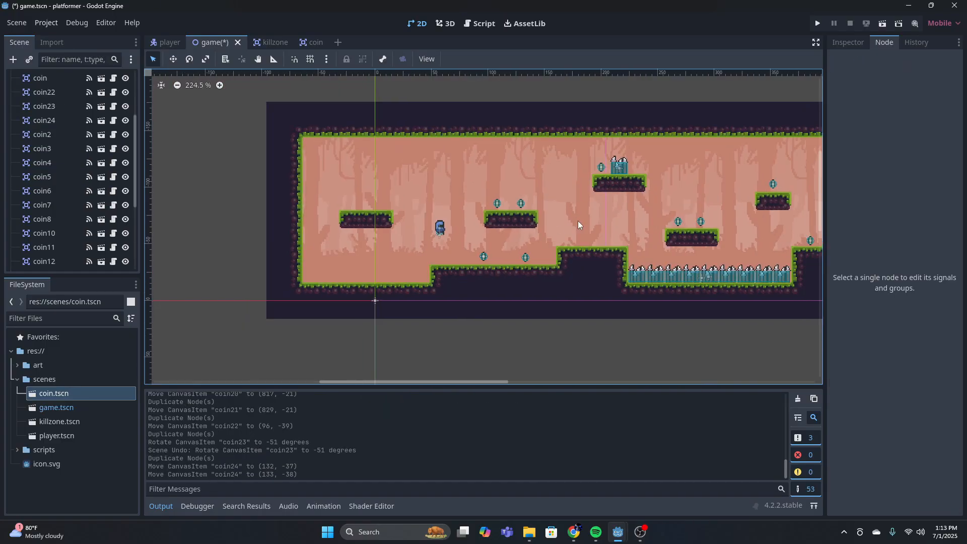
middle_click_drag(644, 208, 336, 230)
left_click(817, 24)
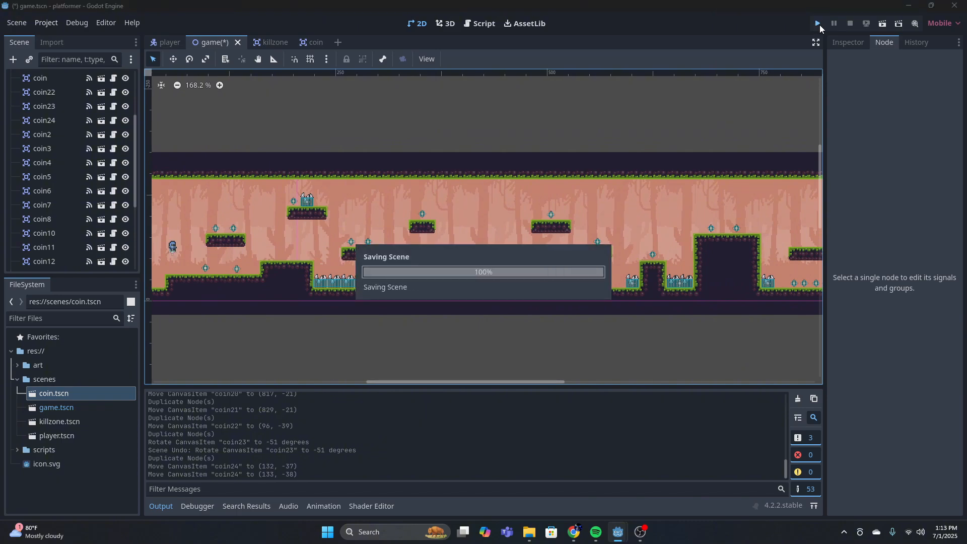
key("Right")
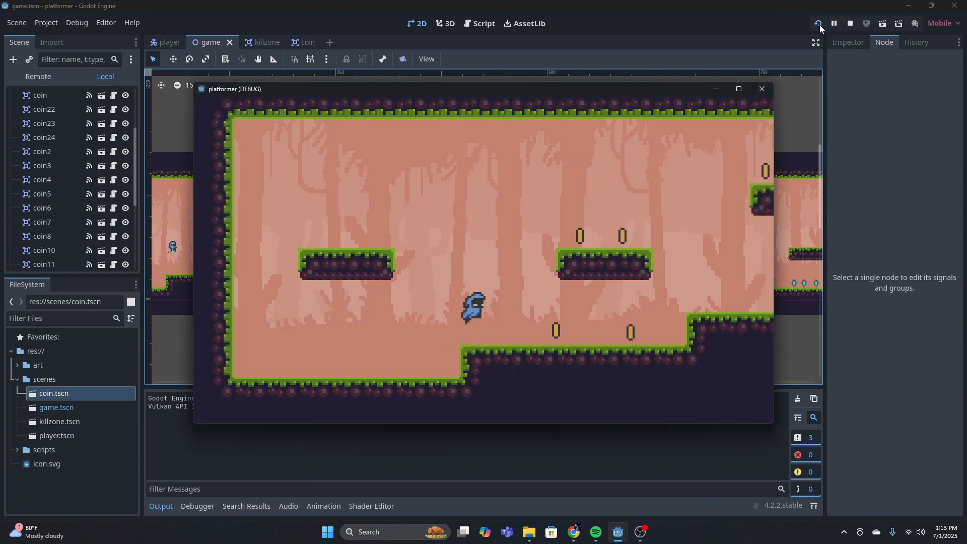
key("space")
key("Left")
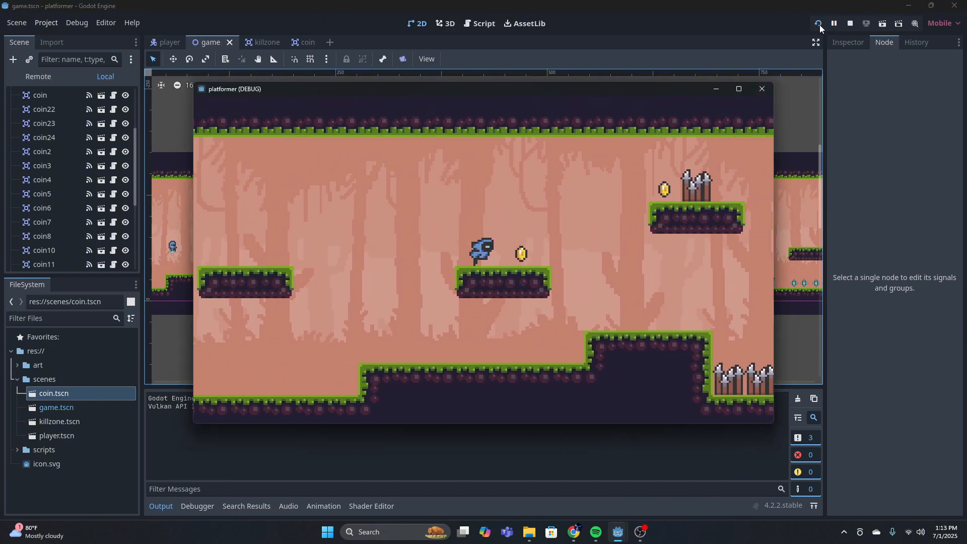
key("Right")
key("space")
key("Right")
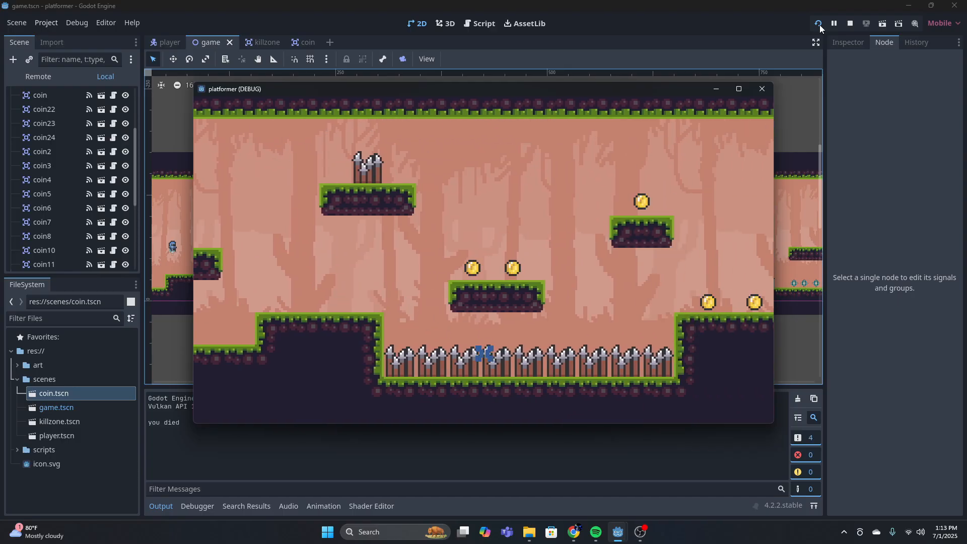
Restart through the level, jumping the player across the spike pit and onto the hill toward the next spikes
key("Right")
key("space")
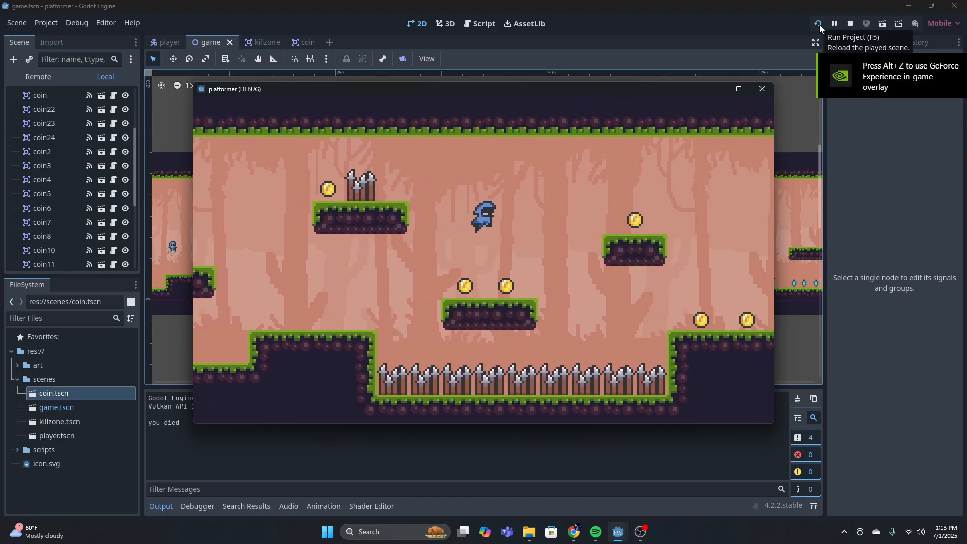
key("Left")
key("Right")
key("space")
key("Right")
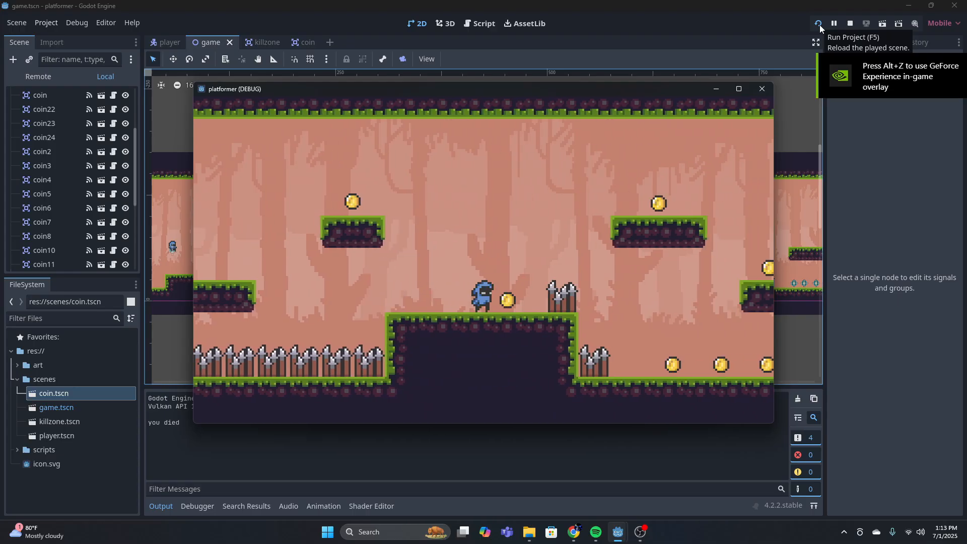
key("space")
key("Right")
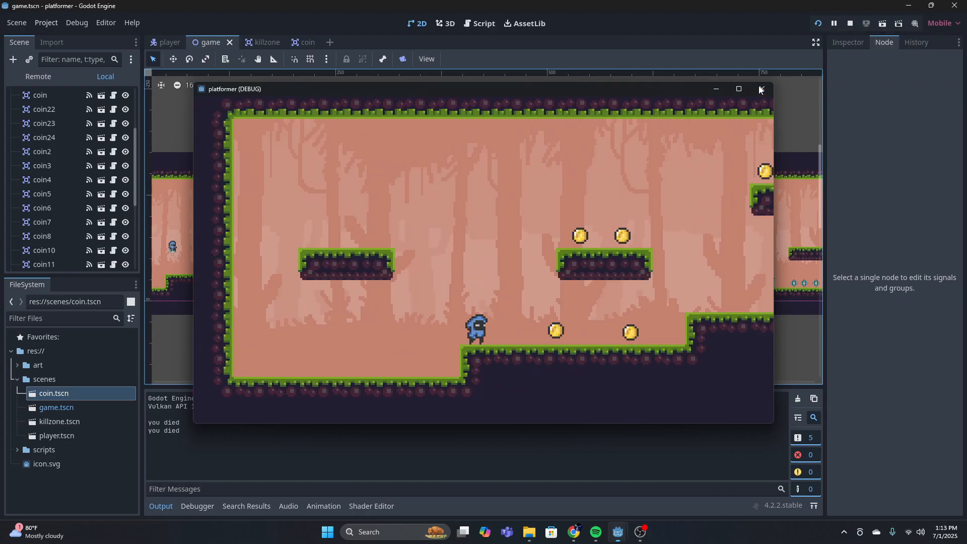
Stop the running game and open the player scene's script, player.gd, at the SPEED constant
left_click(849, 23)
left_click(170, 43)
left_click(480, 23)
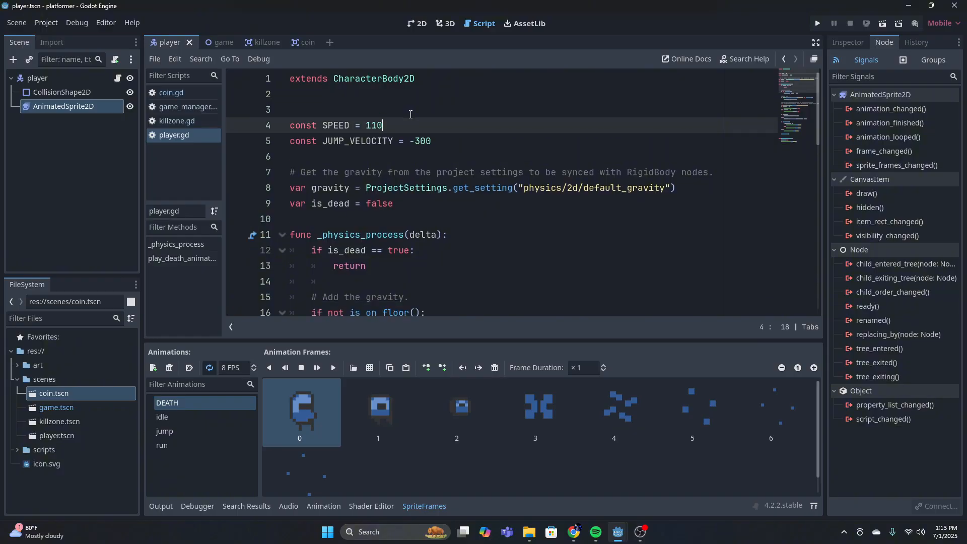
Run the project again and jump the player over the ledges and spike pit to the coin hill
left_click(819, 25)
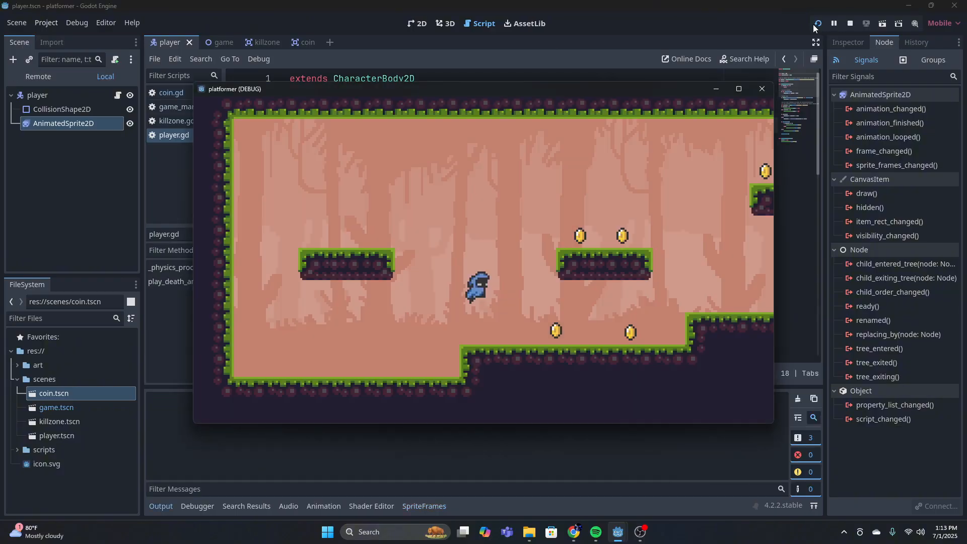
key("Right")
key("space")
key("space")
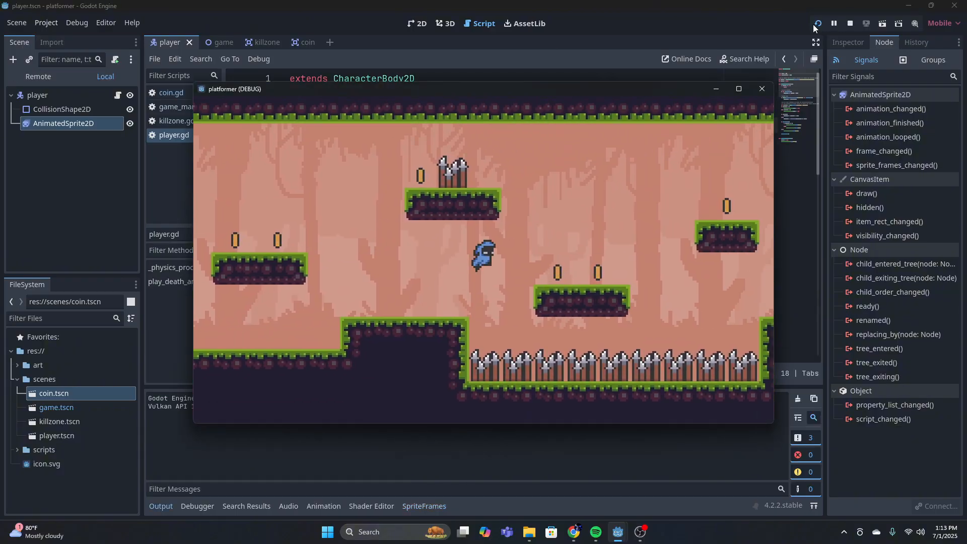
Jump the player over the remaining spikes to the level's end and collect the coins under the last ledge
key("space")
key("Right")
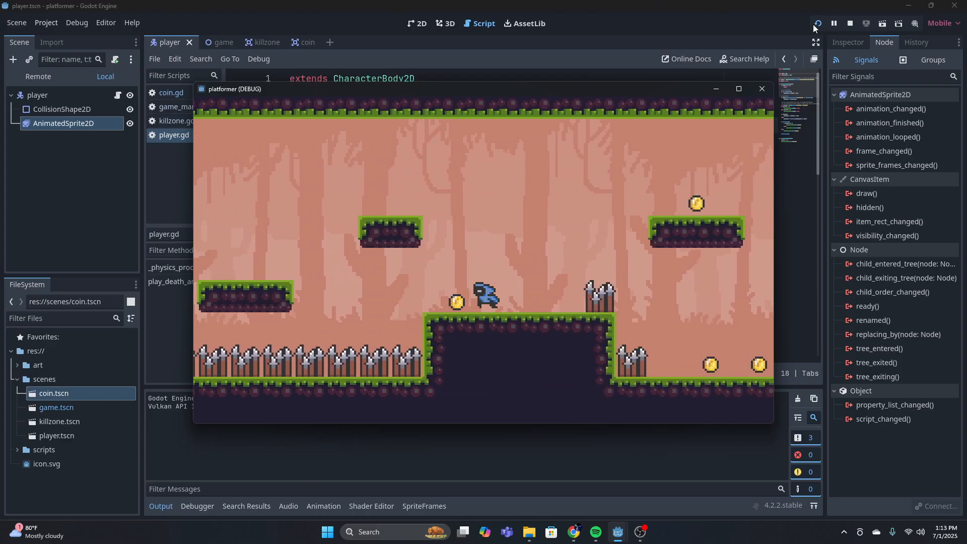
key("space")
key("Right")
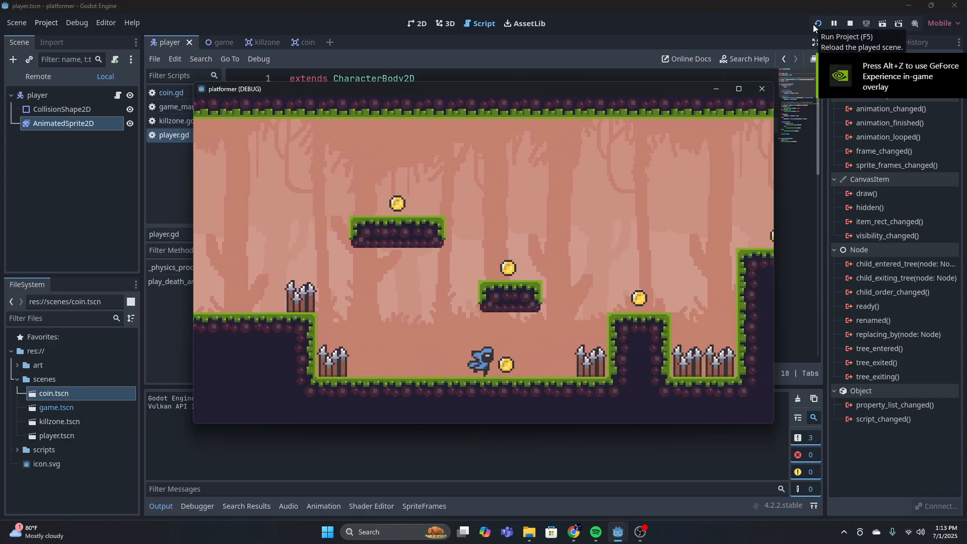
key("space")
key("space")
key("Right")
key("space")
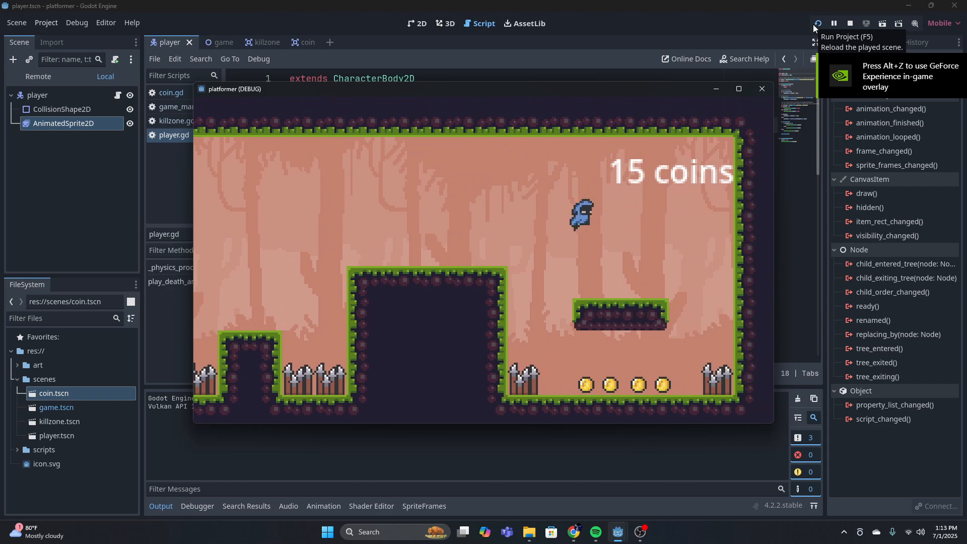
key("Right")
key("Left")
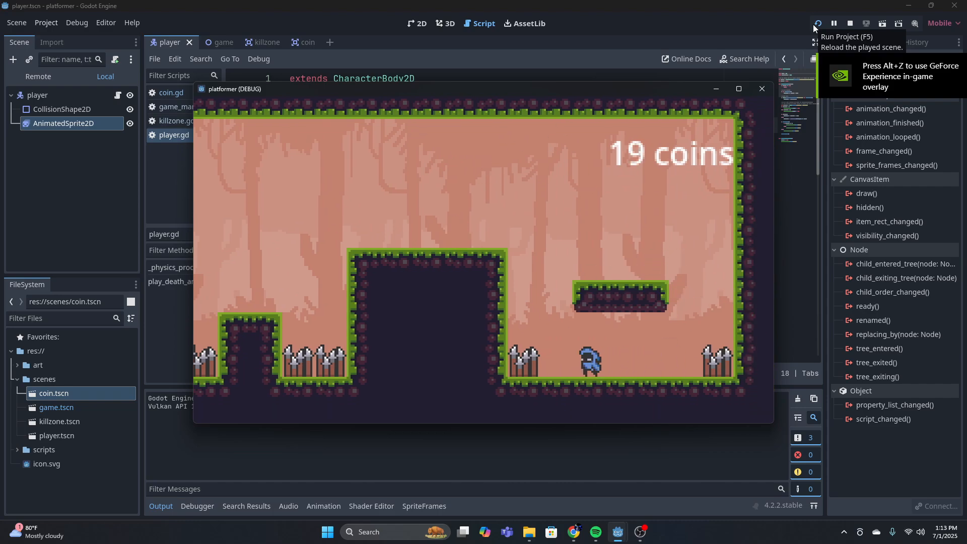
Walk and jump the player around the level's end, return to the tall block to check the score label, and close the game
key("Right")
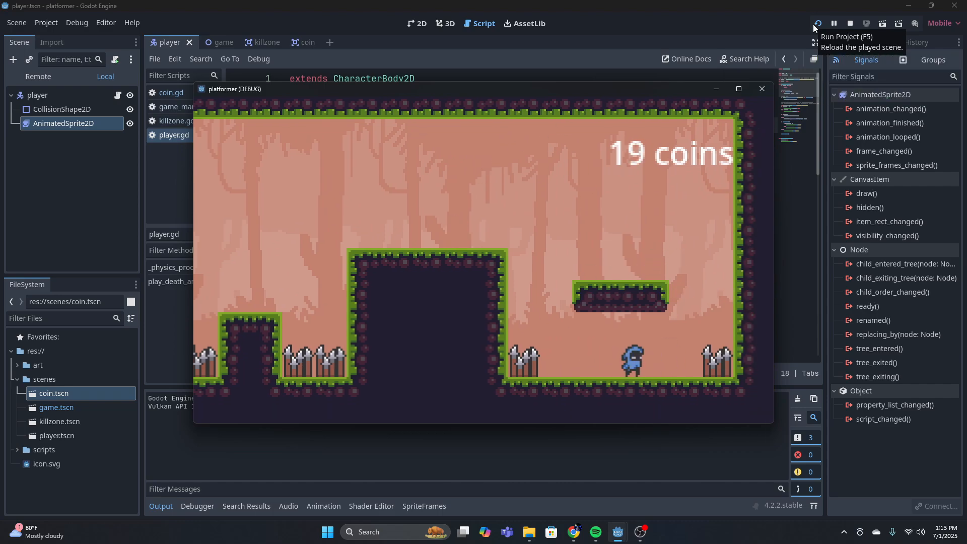
key("Right")
key("space")
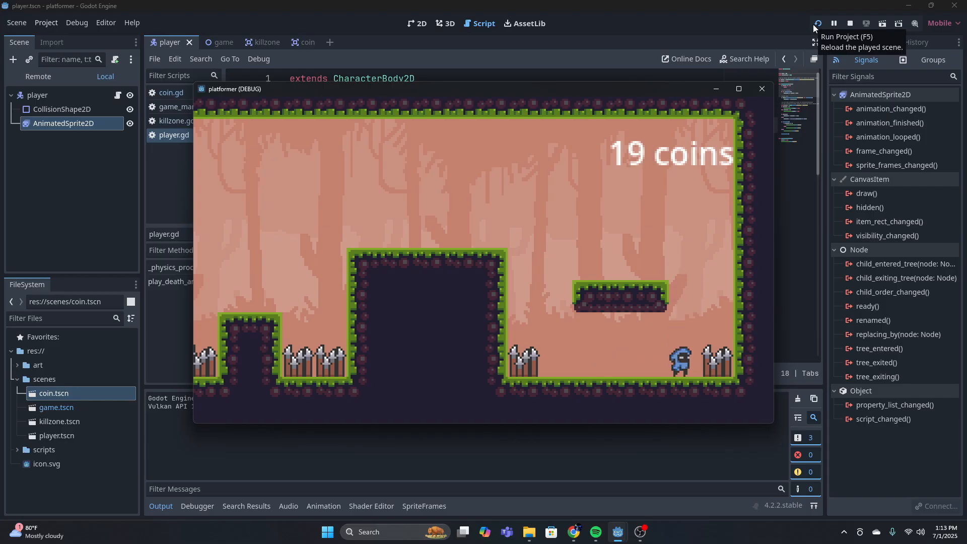
key("Left")
key("space")
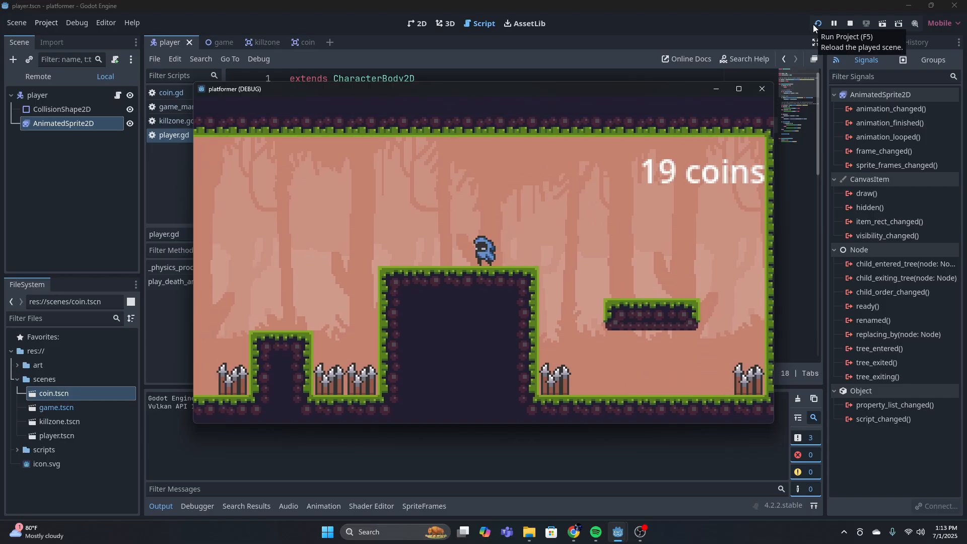
left_click(761, 88)
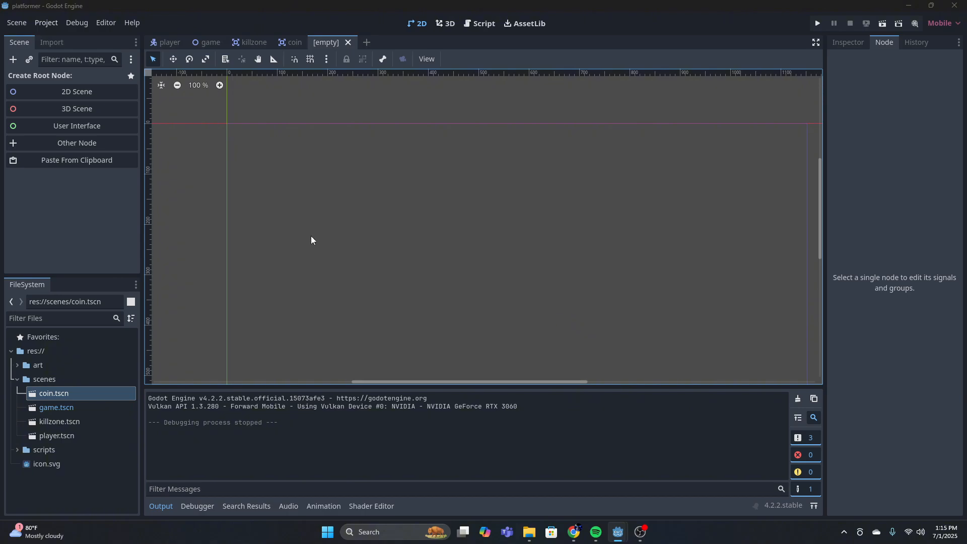
Create a CharacterBody2D as the root node of the empty scene
left_click(13, 61)
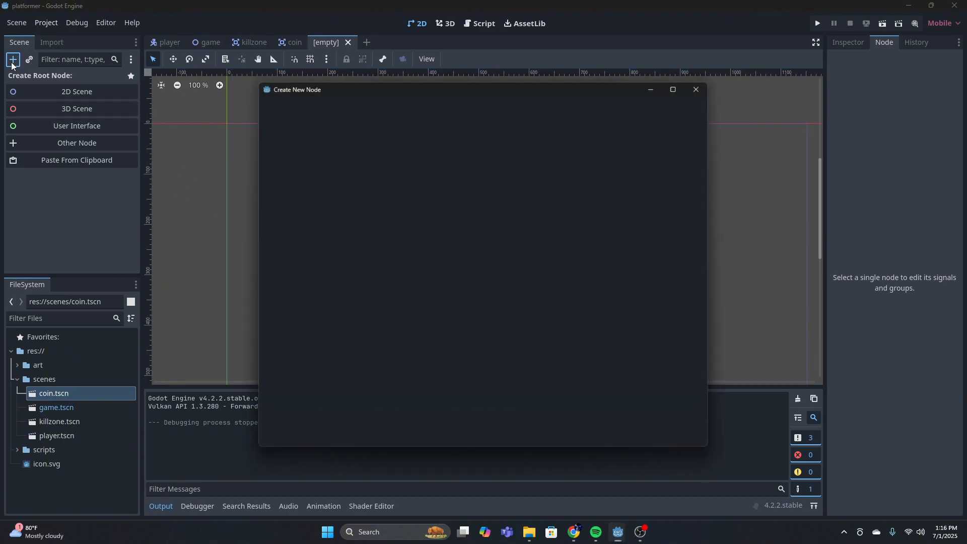
key("BackSpace")
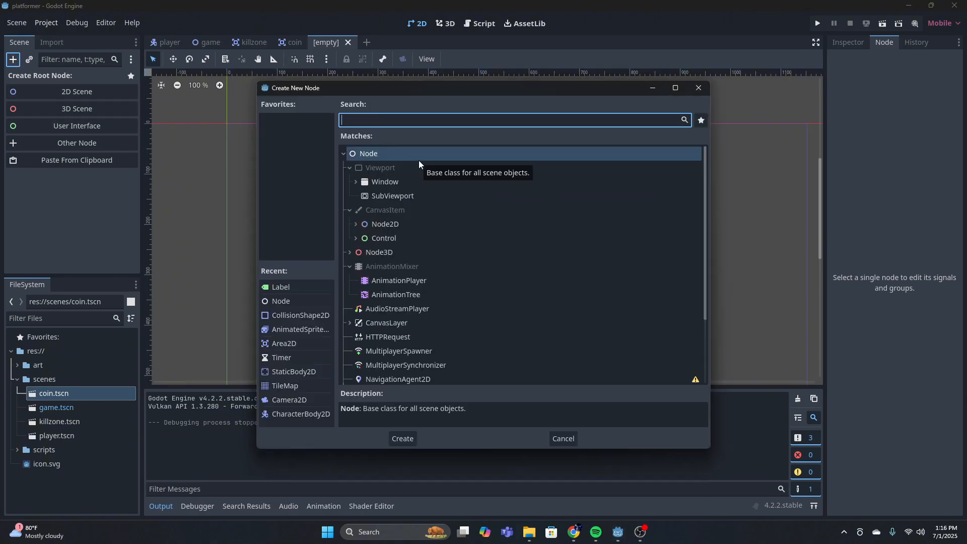
type("char")
key("Return")
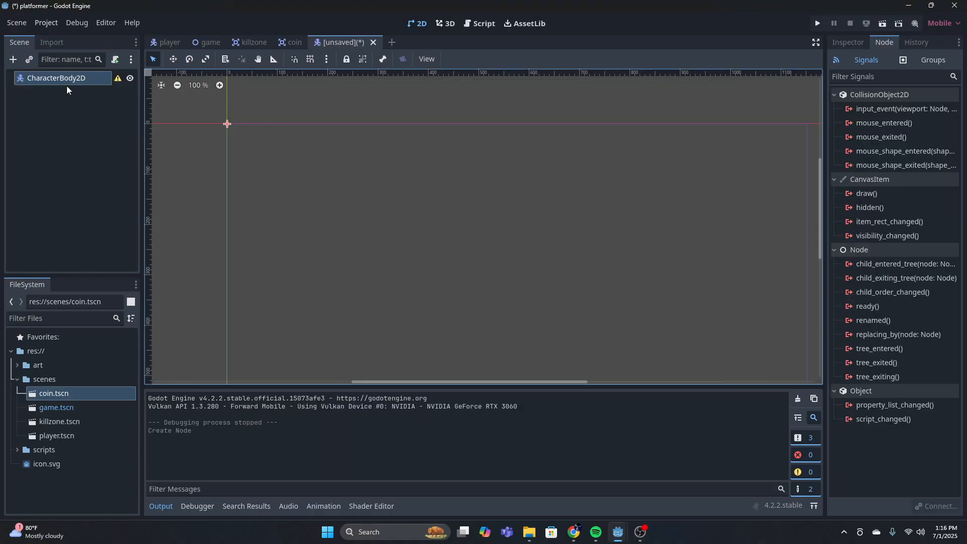
Rename the CharacterBody2D root node to mushroom
left_click(95, 77)
left_click(96, 79)
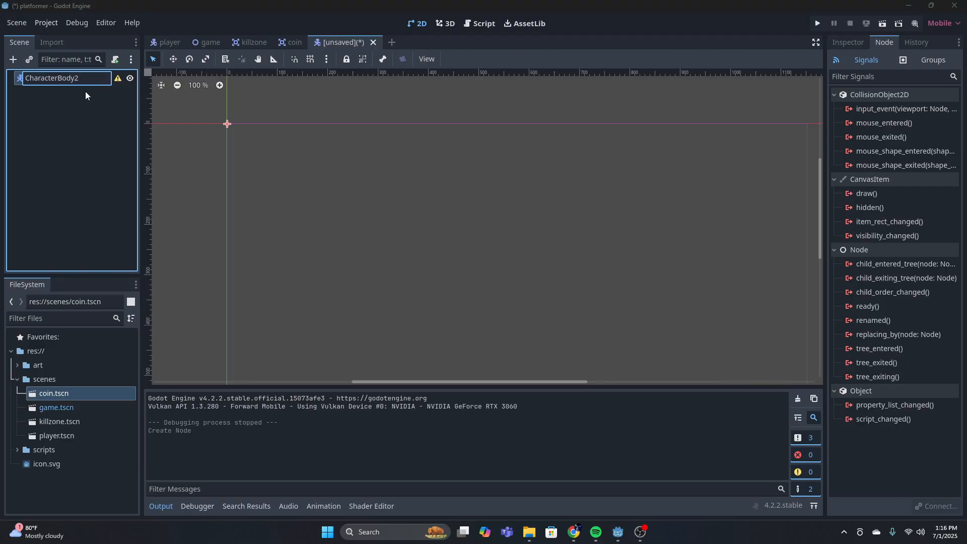
key("BackSpace")
key("BackSpace")
key("BackSpace")
key("BackSpace")
key("BackSpace")
key("BackSpace")
key("BackSpace")
key("BackSpace")
key("BackSpace")
key("BackSpace")
key("BackSpace")
key("BackSpace")
key("BackSpace")
key("BackSpace")
key("BackSpace")
type("mush")
type("rr")
key("BackSpace")
type("oom")
key("Return")
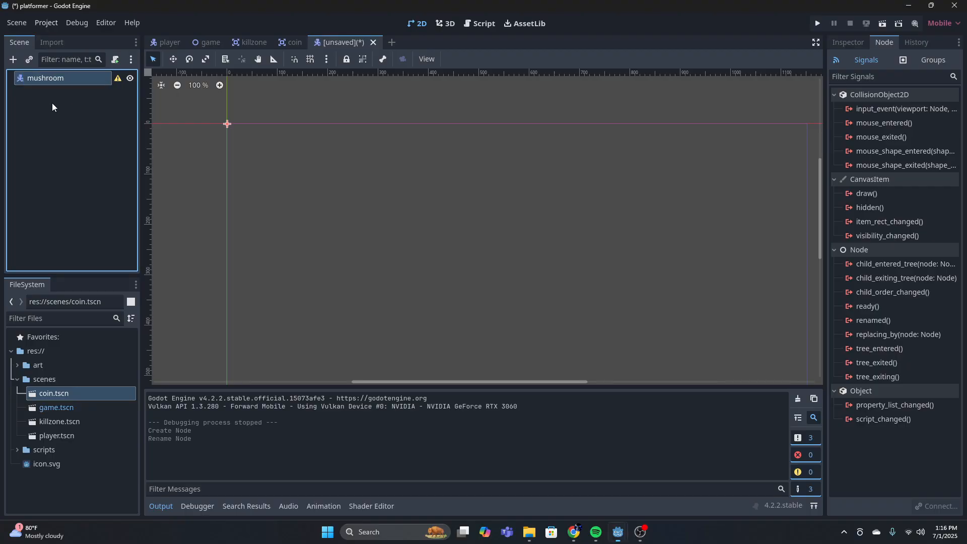
Add an AnimatedSprite2D node as a child of the mushroom root node
left_click(12, 60)
type("a")
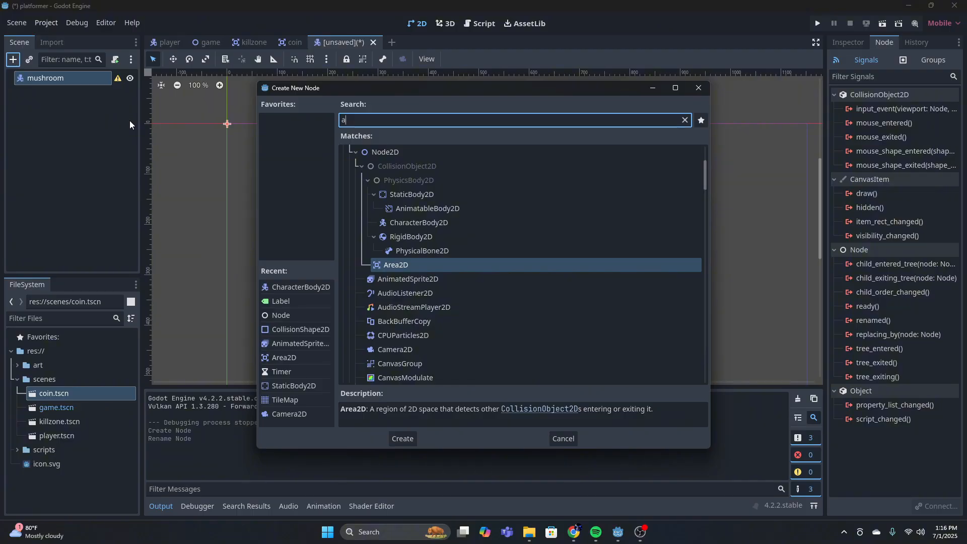
type("nim")
left_click(437, 207)
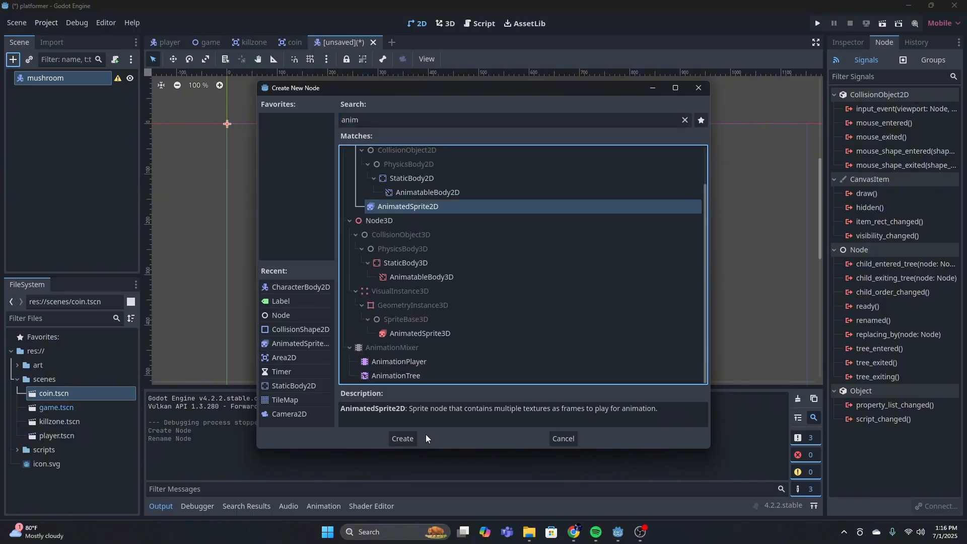
left_click(403, 438)
Add a CollisionShape2D node as a child of the mushroom root node
left_click(50, 80)
left_click(13, 60)
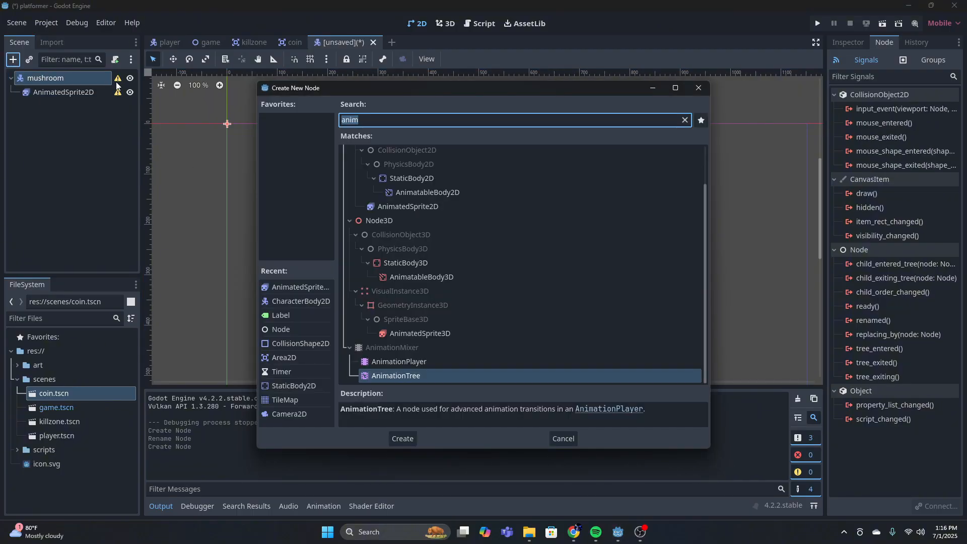
type("colli")
left_click(403, 438)
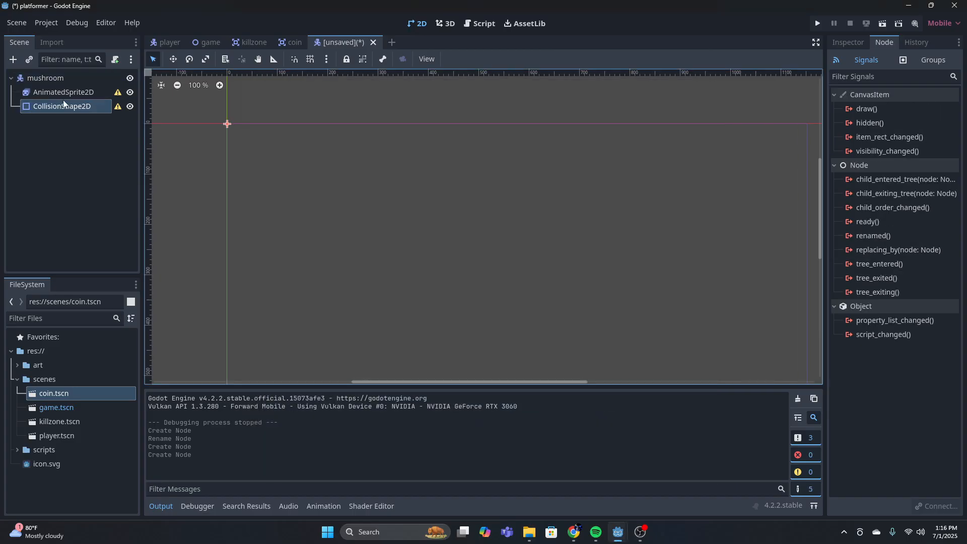
Assign a new SpriteFrames resource to the mushroom's AnimatedSprite2D and open it for editing
left_click(63, 92)
left_click(848, 42)
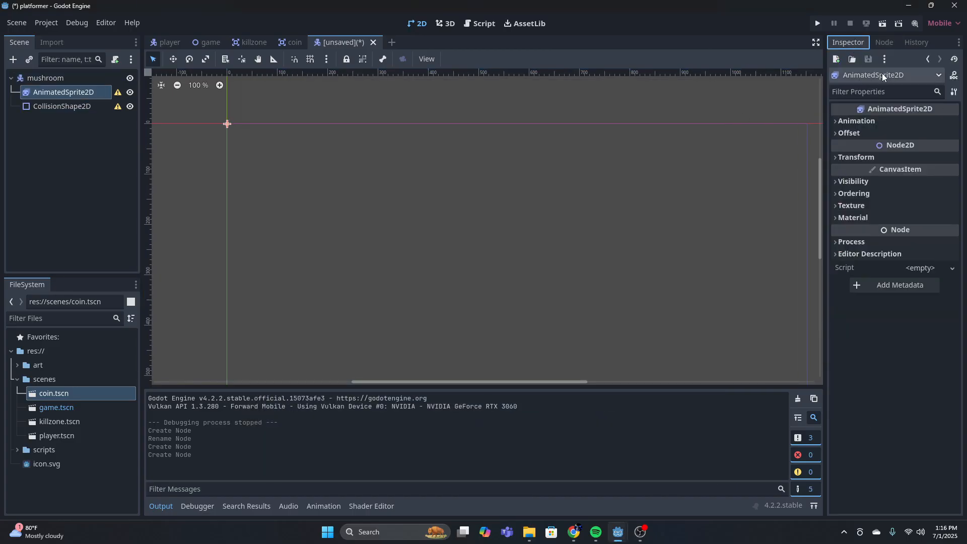
left_click(894, 120)
left_click(930, 135)
left_click(912, 151)
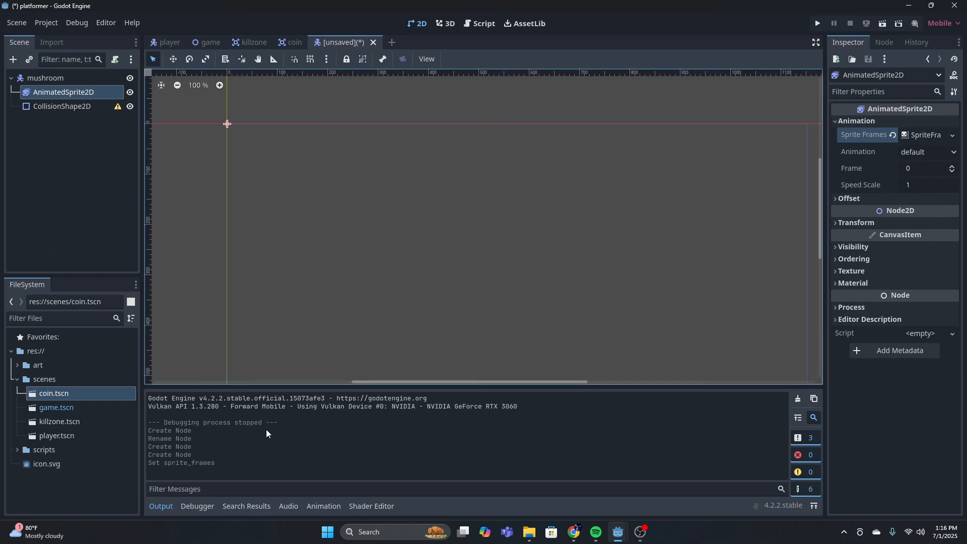
Load the mushroom_crushed_anim strip from the enemies sprites/mushroom folder as a sprite sheet for the default animation
left_click(370, 366)
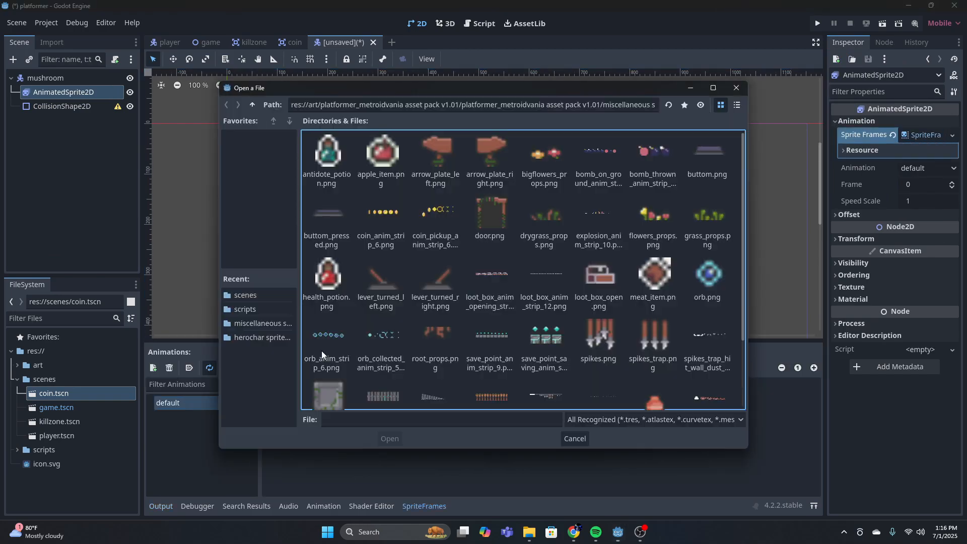
left_click(253, 104)
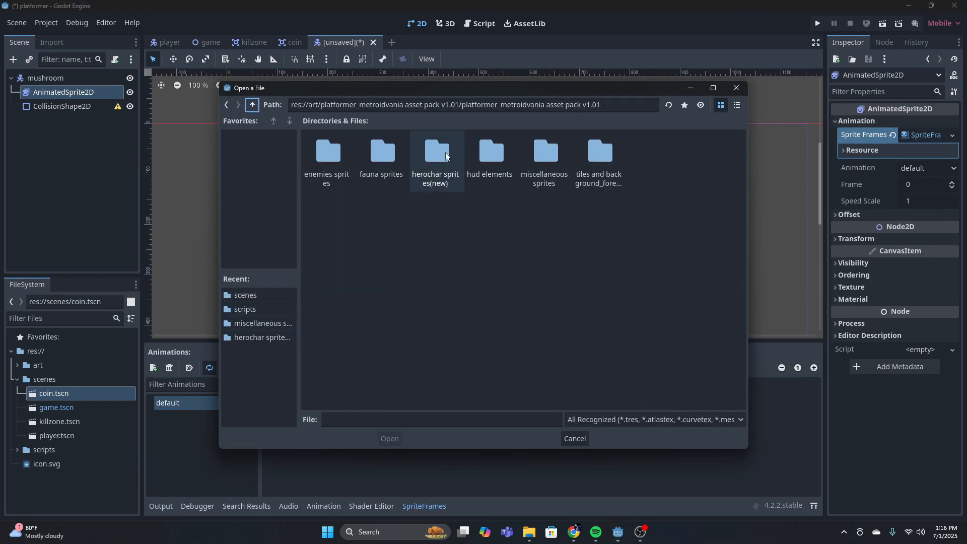
double_click(322, 155)
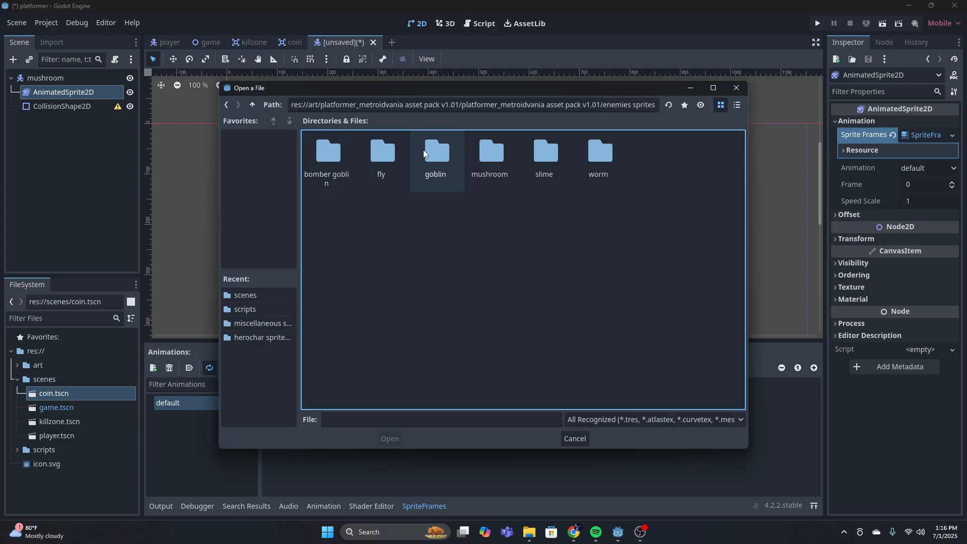
double_click(487, 151)
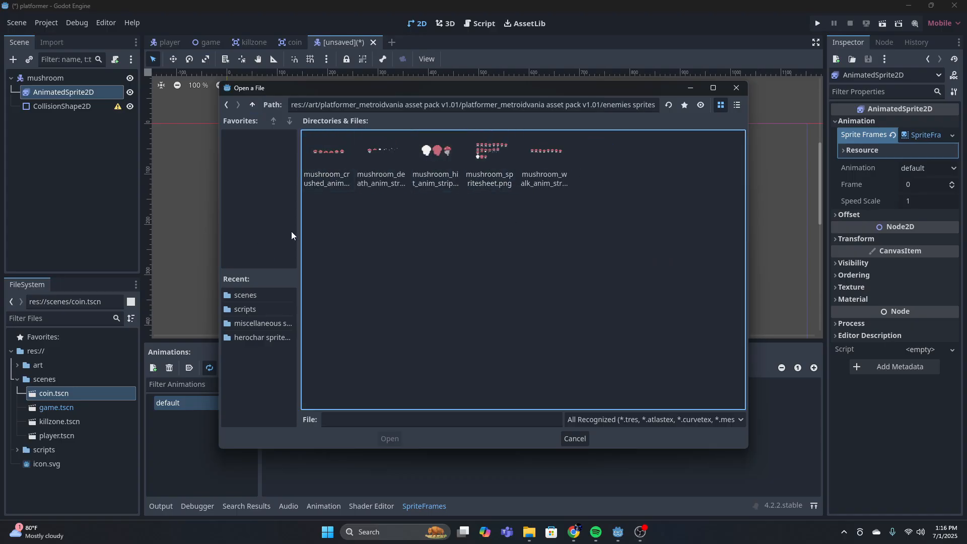
double_click(328, 151)
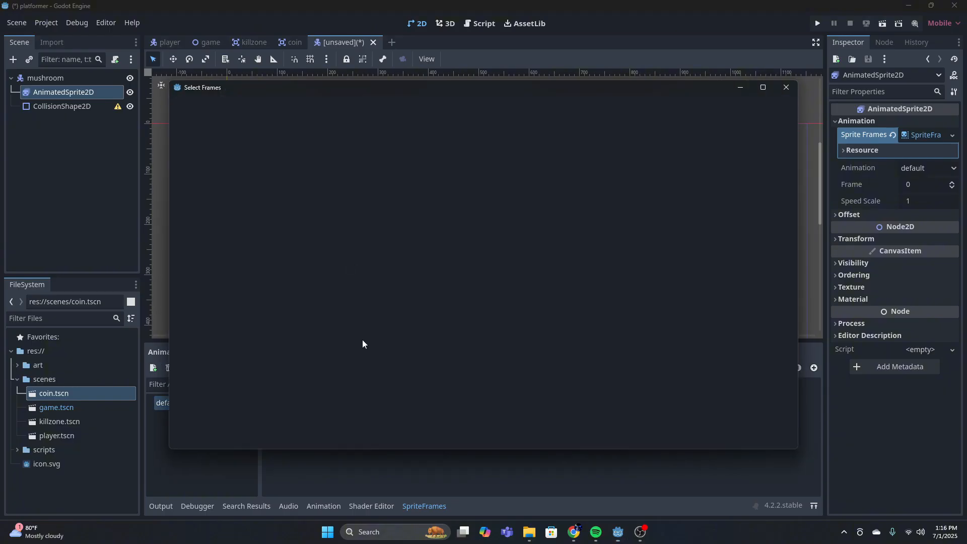
Slice the crushed mushroom sheet into 6 horizontal frames and 1 vertical frame
left_click(216, 126)
left_click(215, 126)
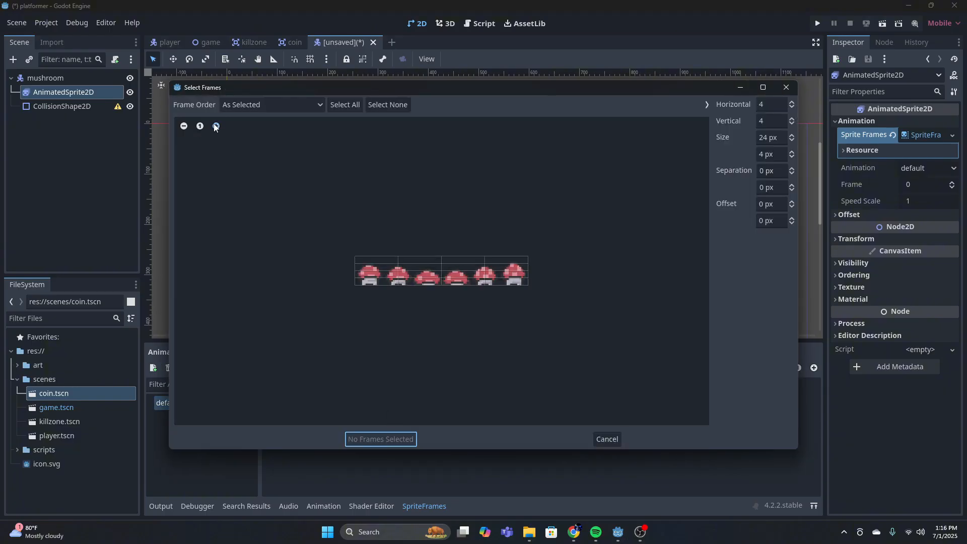
left_click(215, 126)
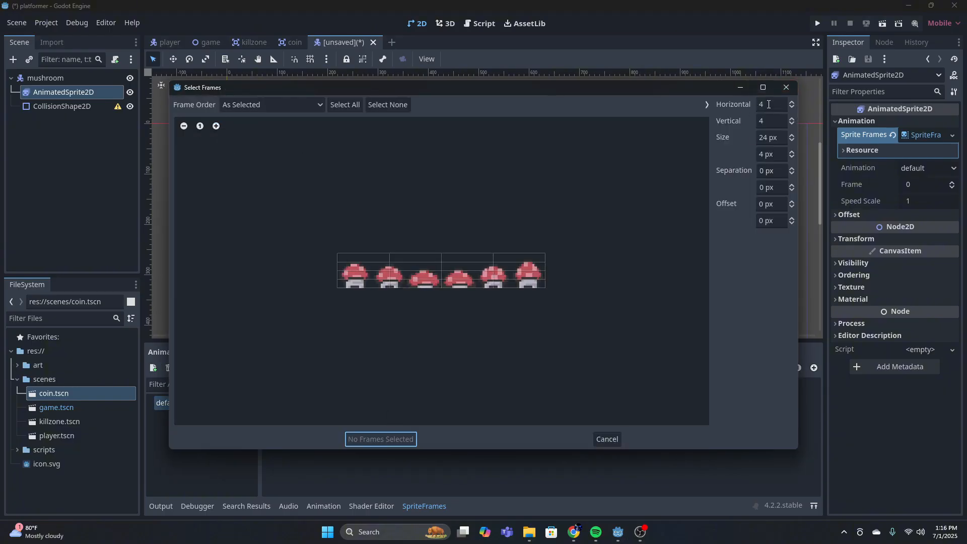
left_click(769, 121)
key("BackSpace")
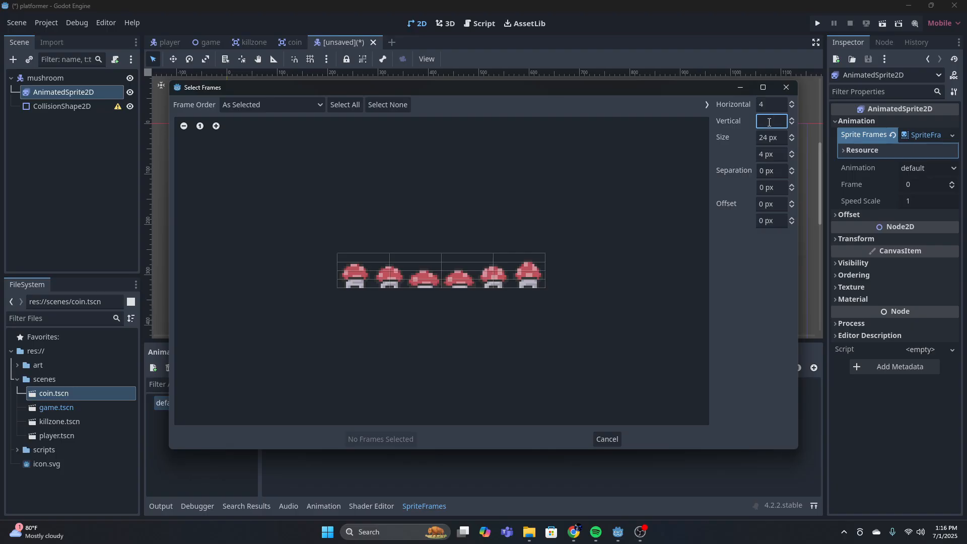
type("1")
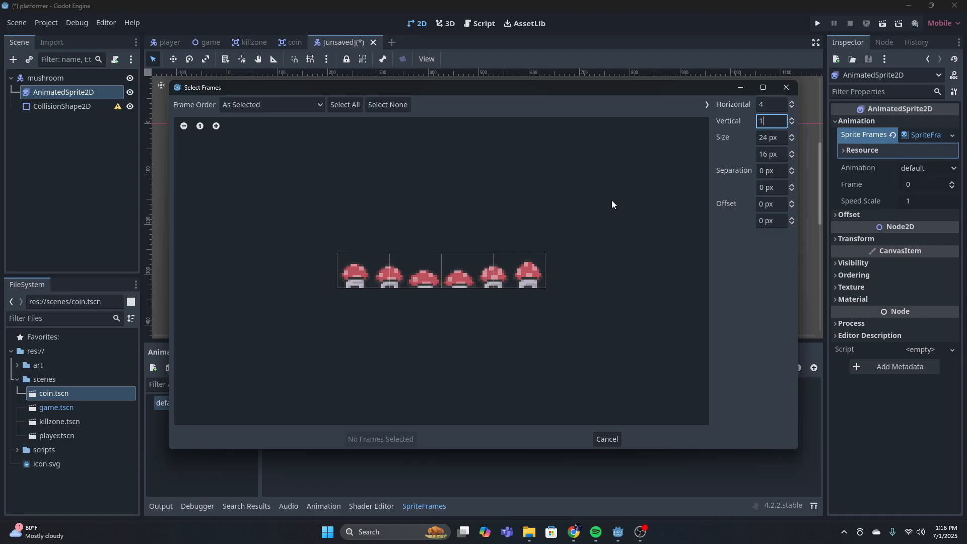
left_click(778, 110)
key("BackSpace")
type("8")
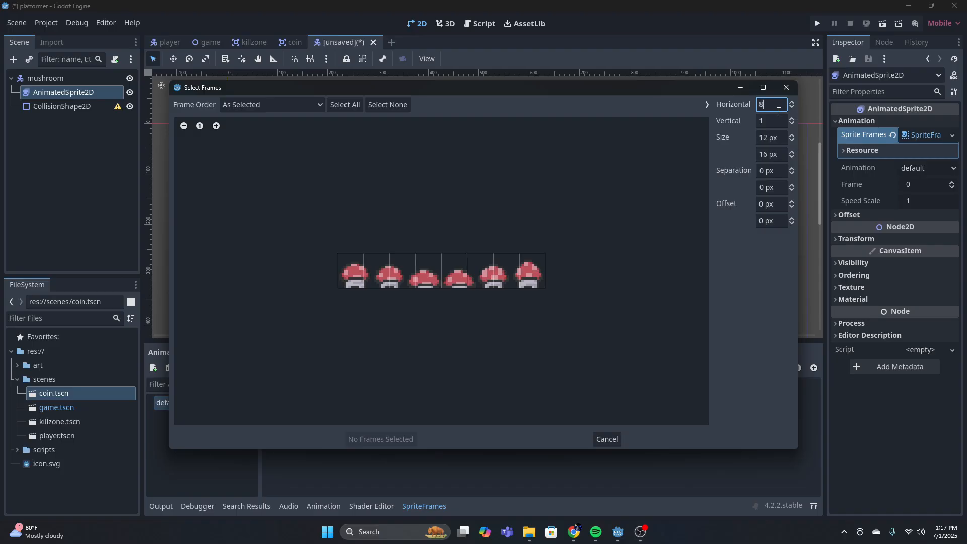
key("BackSpace")
type("6")
Add the first two and last two frames of the crushed mushroom sheet to the default animation
left_click(355, 270)
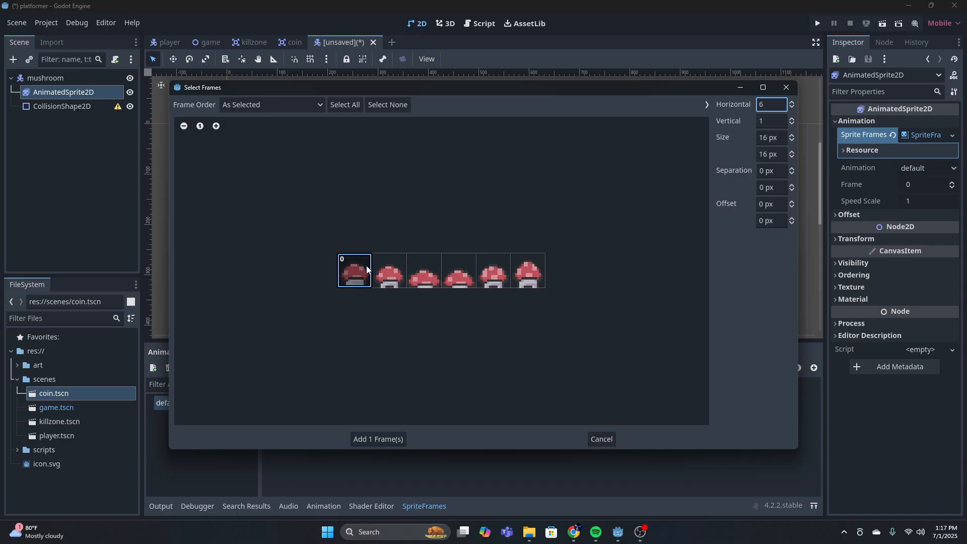
left_click(494, 270)
left_click(527, 271)
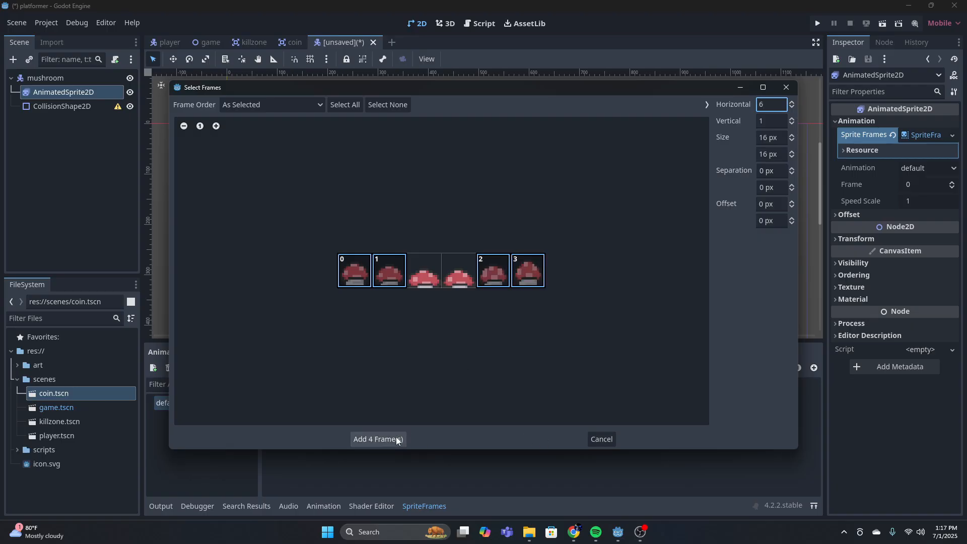
left_click(377, 438)
Set the default animation's speed to 6 FPS and preview its playback before and after the change
scroll(203, 125, "up", 5)
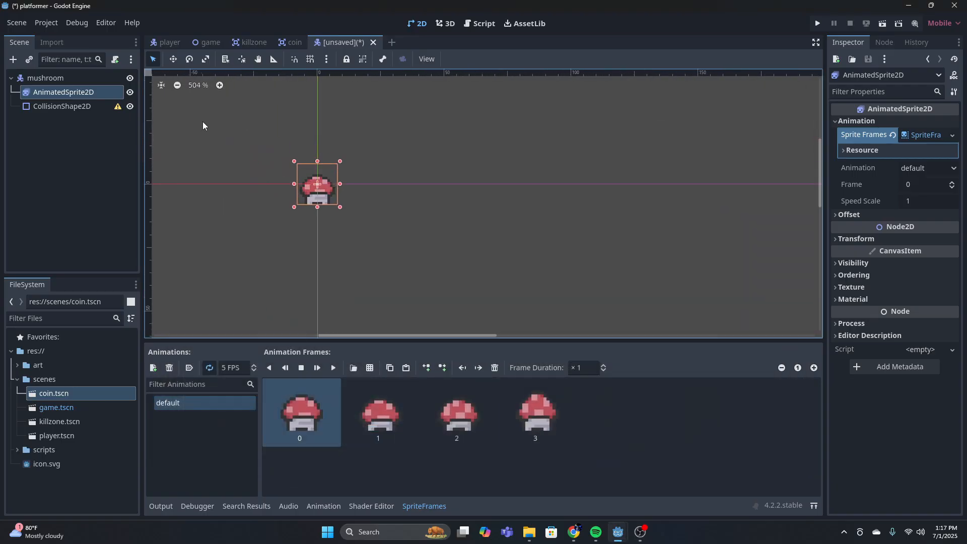
left_click(333, 368)
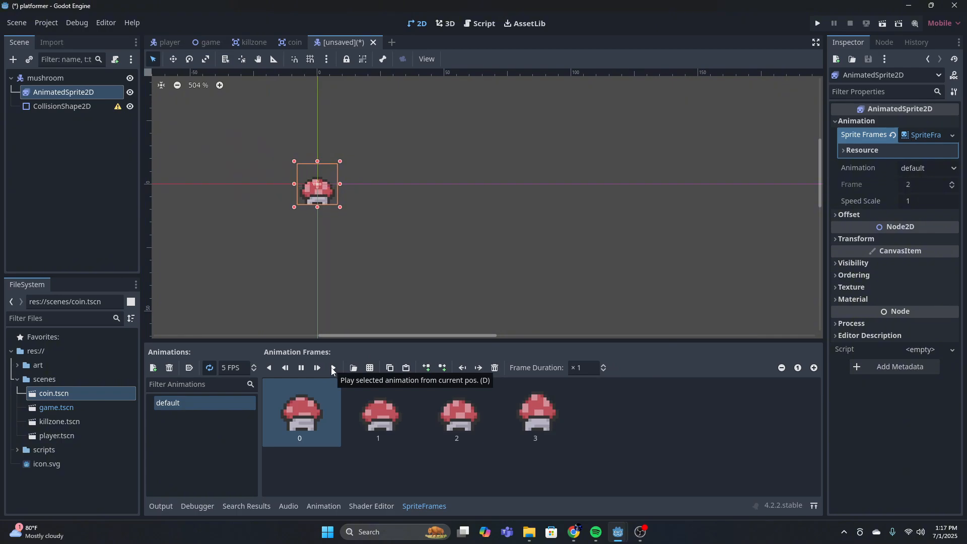
left_click(301, 369)
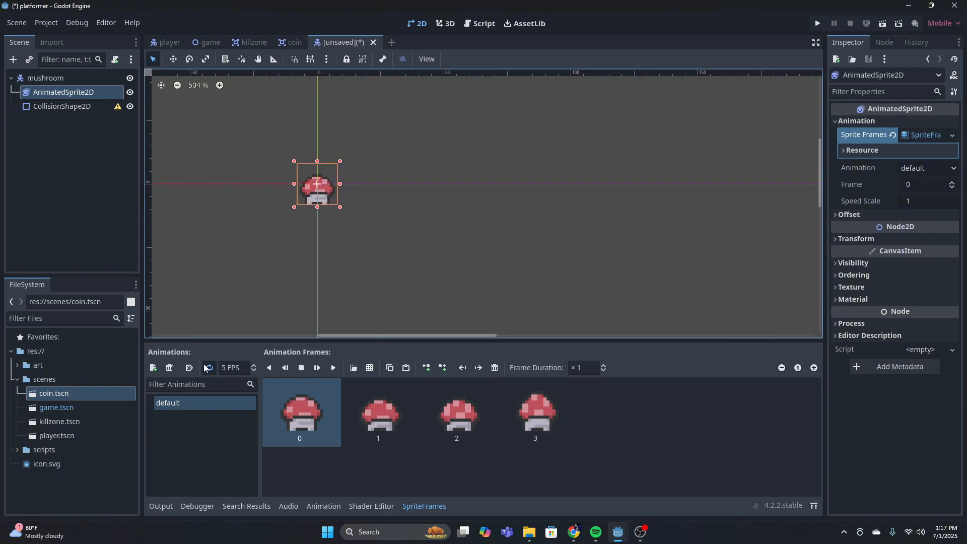
left_click(221, 368)
key("BackSpace")
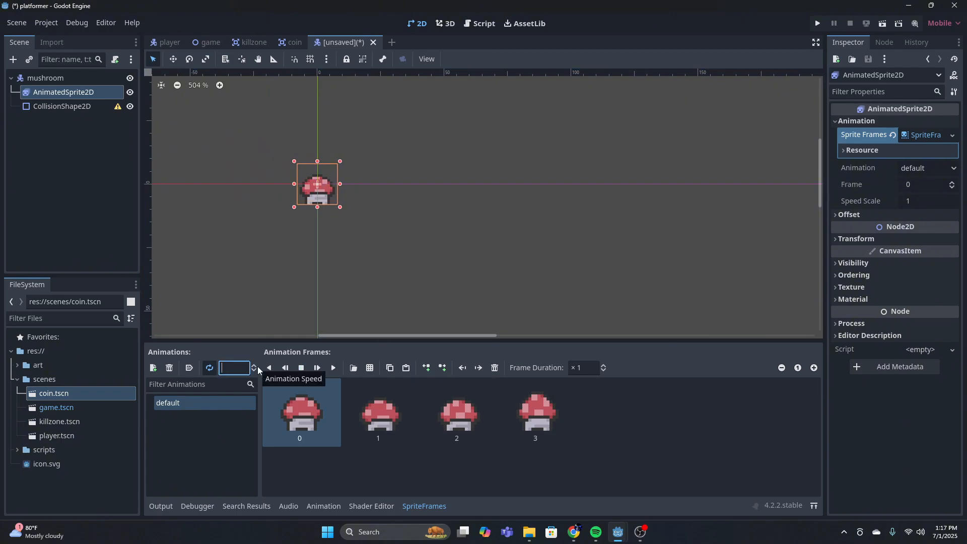
type("6")
left_click(332, 366)
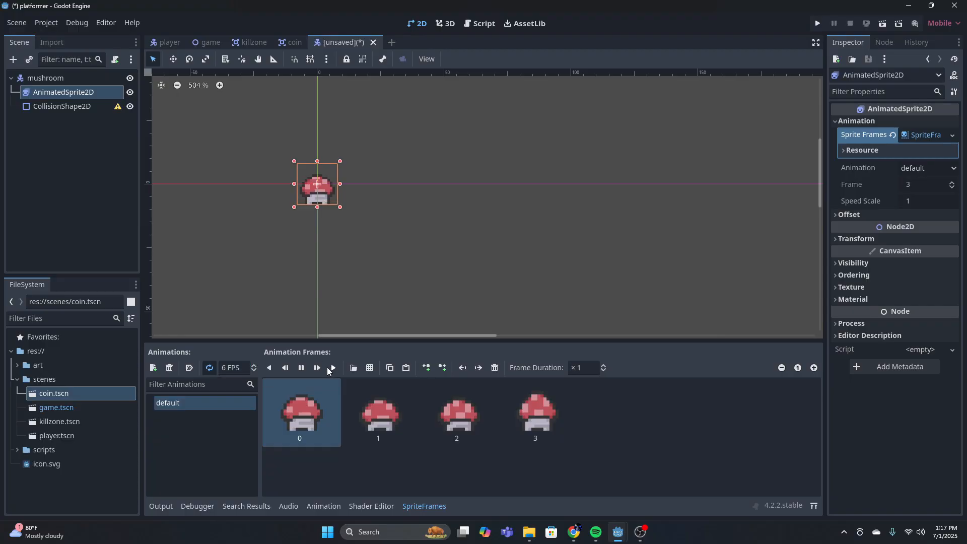
left_click(304, 369)
Rename the default animation to idle
double_click(187, 399)
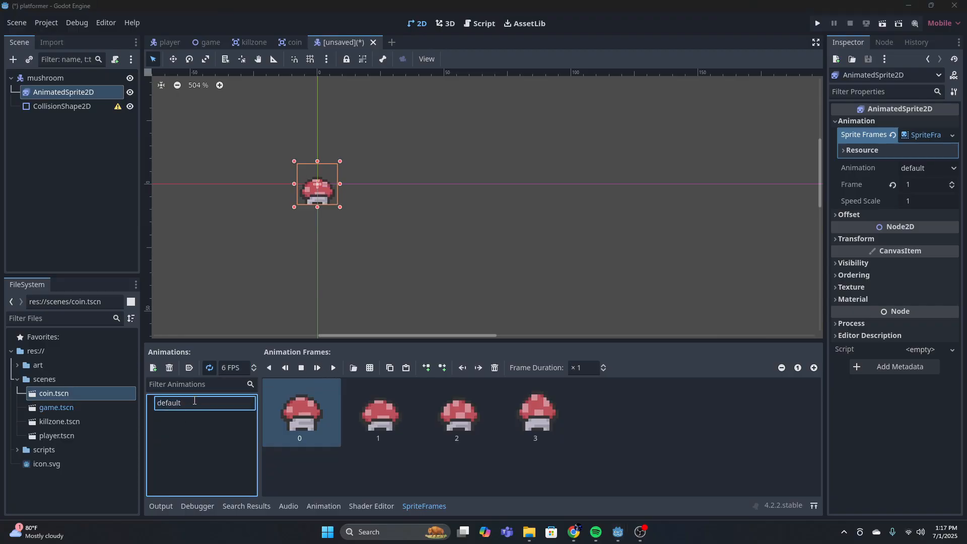
key("BackSpace")
key("BackSpace")
key("BackSpace")
key("BackSpace")
key("BackSpace")
key("BackSpace")
type("idle")
key("Return")
Add a second animation to the mushroom's sprite frames and name it run
left_click(154, 368)
double_click(218, 413)
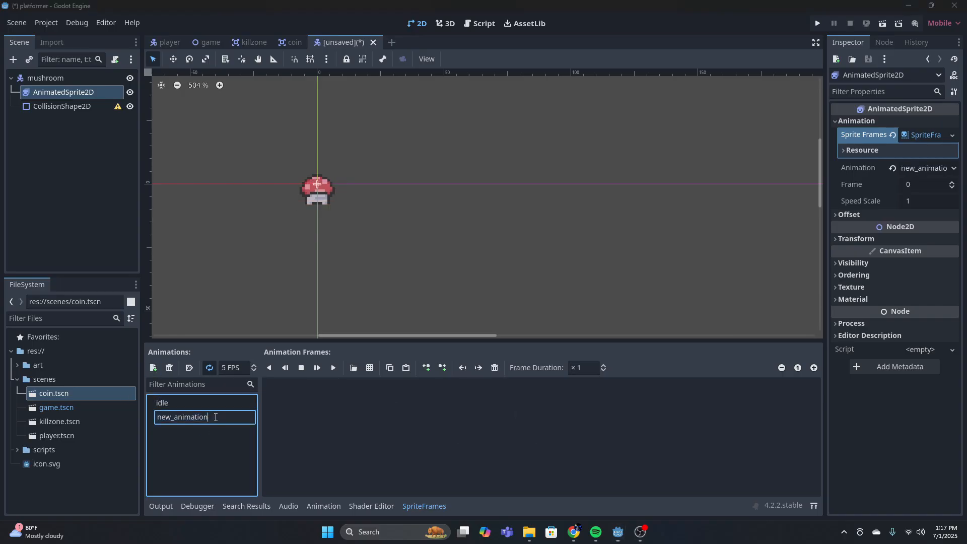
key("BackSpace")
key("BackSpace")
key("BackSpace")
key("BackSpace")
key("BackSpace")
key("BackSpace")
key("BackSpace")
key("BackSpace")
key("BackSpace")
key("BackSpace")
key("BackSpace")
key("BackSpace")
type("run'")
key("Return")
double_click(225, 419)
key("BackSpace")
Load mushroom_walk_anim_strip_8.png as a sprite sheet for the run animation
left_click(370, 372)
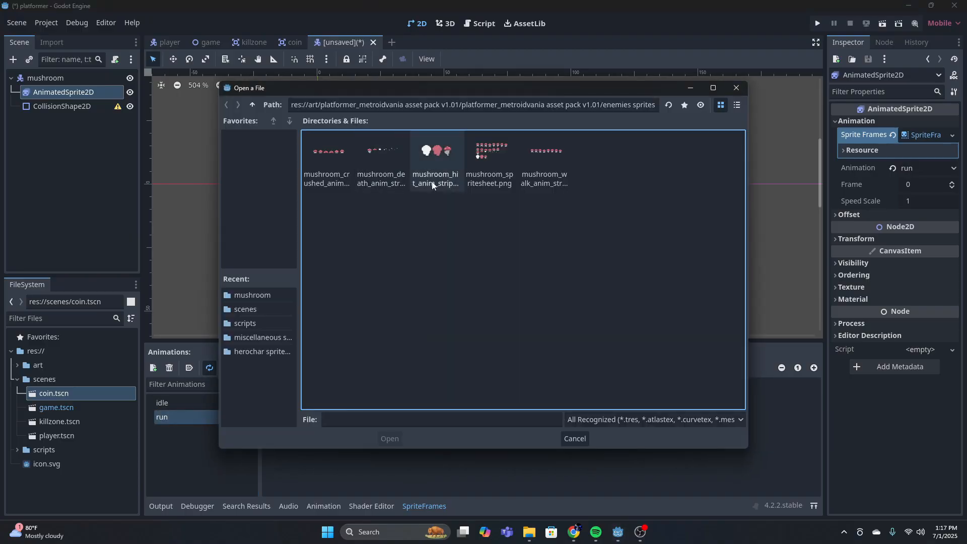
left_click(544, 150)
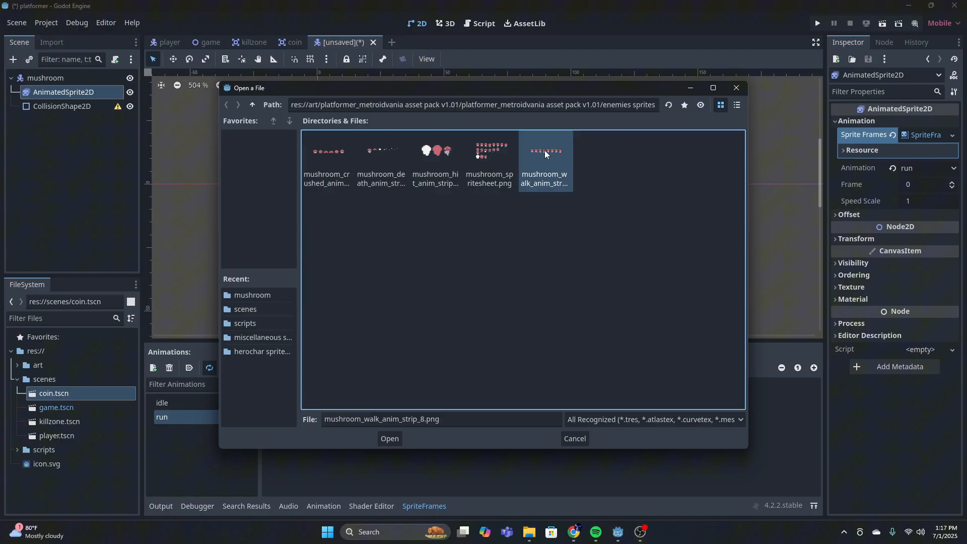
left_click(389, 438)
left_click(215, 126)
left_click(215, 126)
left_click(216, 126)
left_click(215, 126)
left_click(216, 126)
left_click(216, 126)
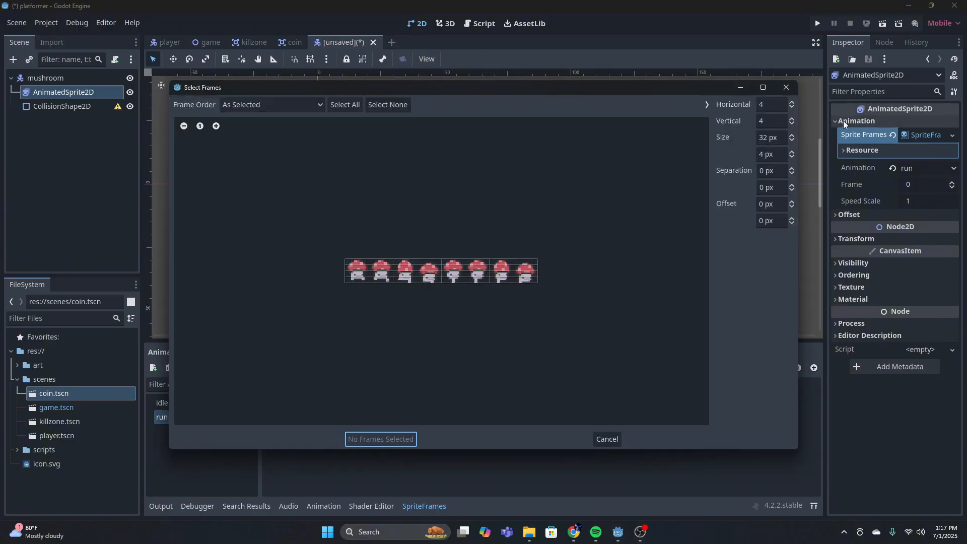
Slice the walk sheet into 8 horizontal and 1 vertical frames and add all eight to the run animation
left_click(771, 121)
type("1")
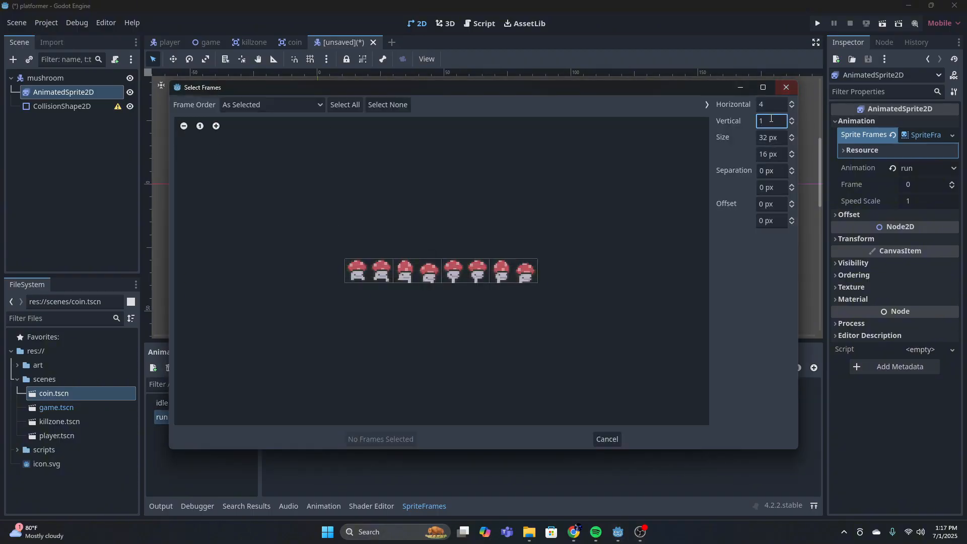
left_click(766, 102)
type("8")
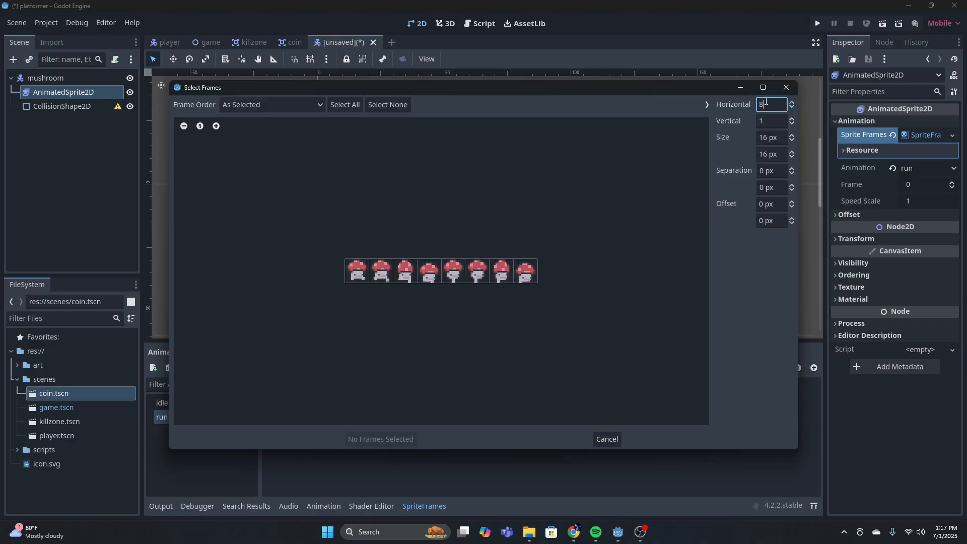
left_click_drag(356, 253, 487, 275)
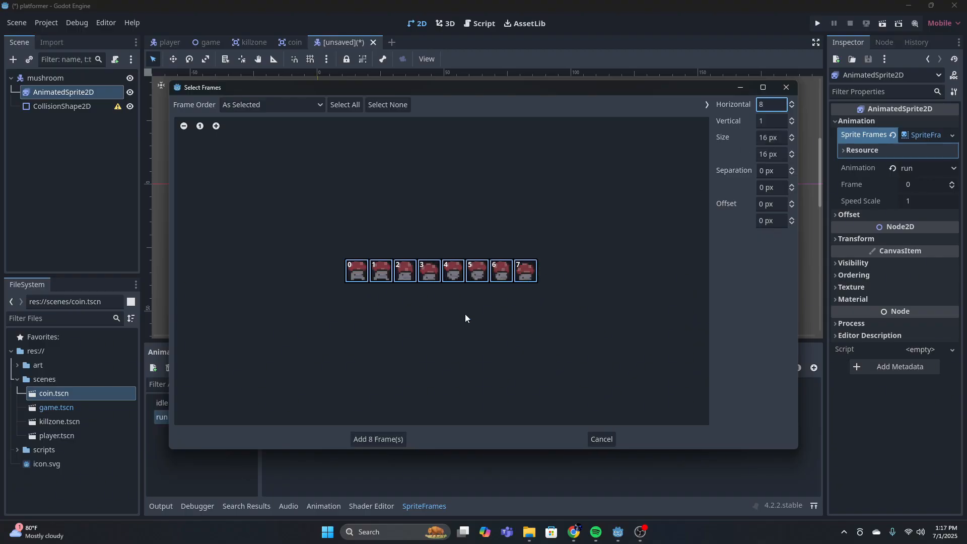
left_click(379, 437)
Preview the run animation and set its speed to 12 FPS
left_click(335, 369)
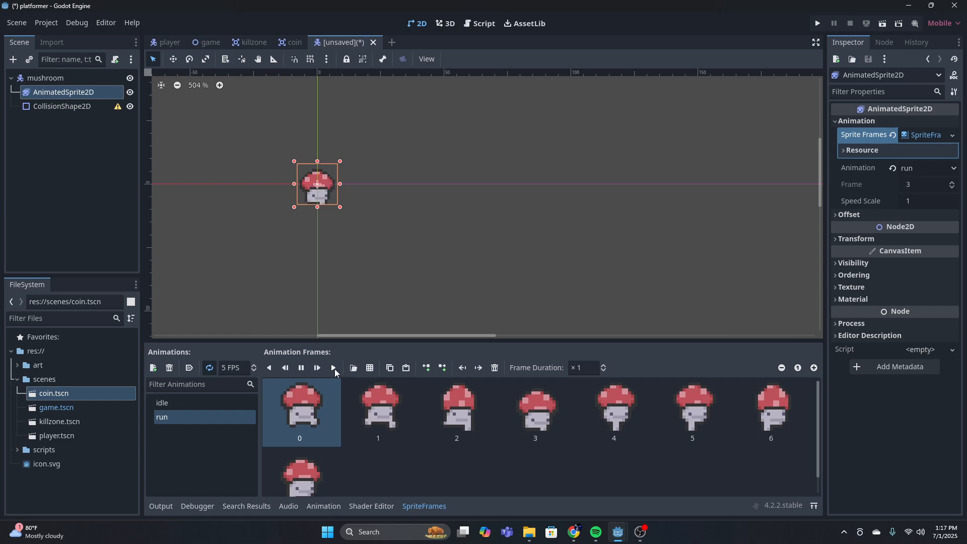
left_click(236, 365)
type("1")
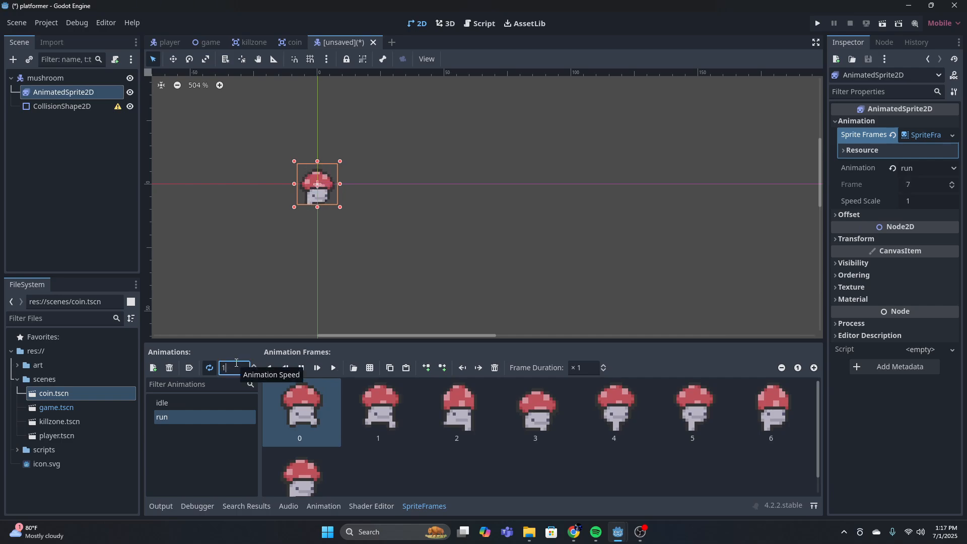
type("6")
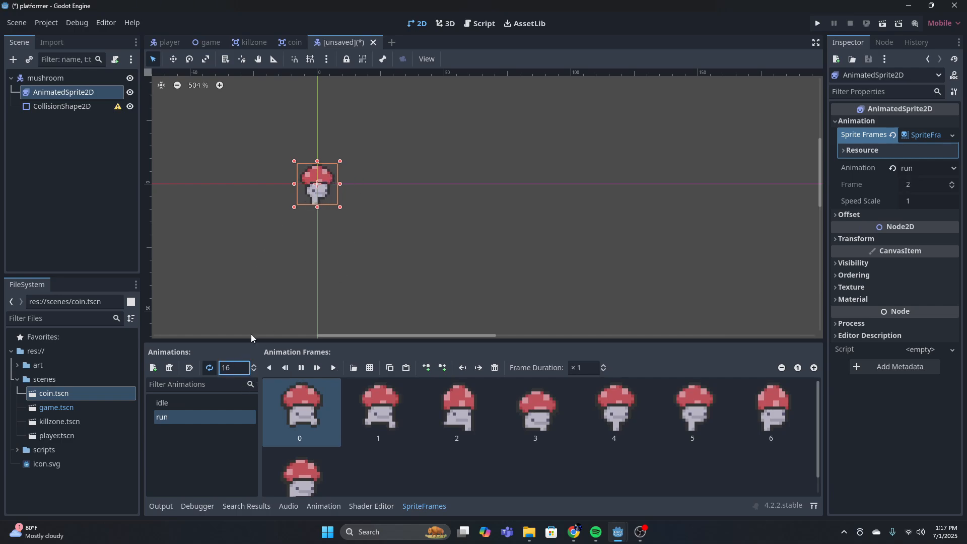
key("BackSpace")
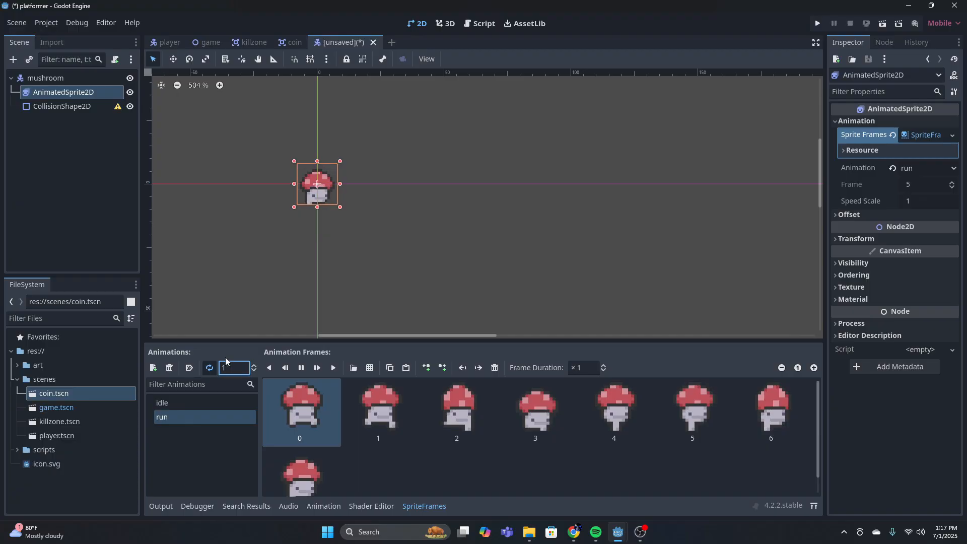
type("2")
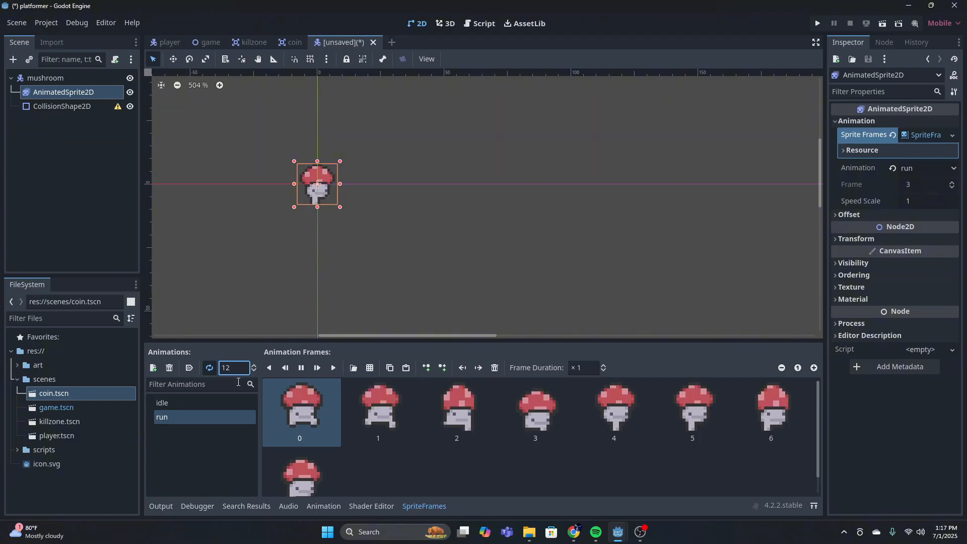
Add a third animation to the mushroom's sprite frames and name it death
left_click(184, 406)
left_click(217, 412)
left_click(153, 368)
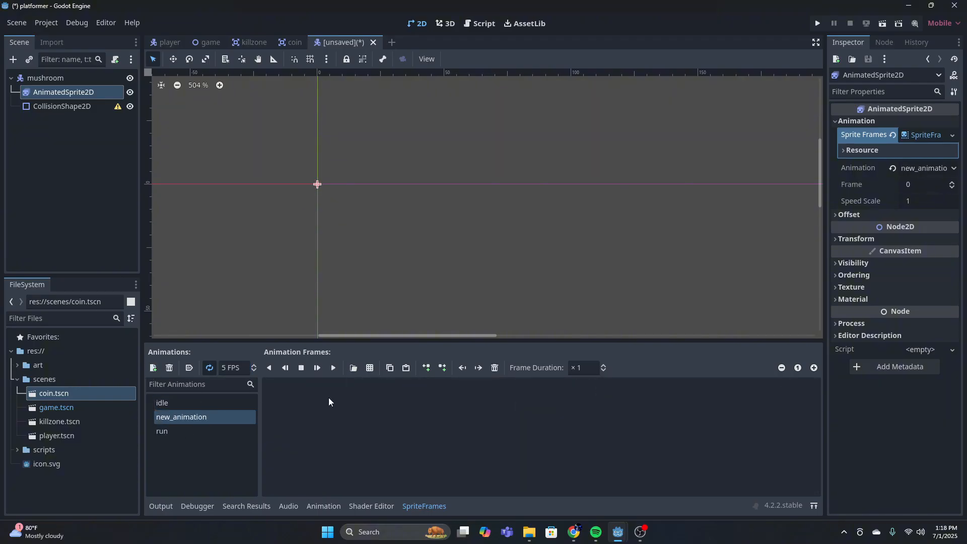
left_click(208, 417)
key("BackSpace")
key("BackSpace")
key("BackSpace")
key("BackSpace")
key("BackSpace")
key("BackSpace")
key("BackSpace")
key("BackSpace")
key("BackSpace")
key("BackSpace")
key("BackSpace")
key("BackSpace")
key("BackSpace")
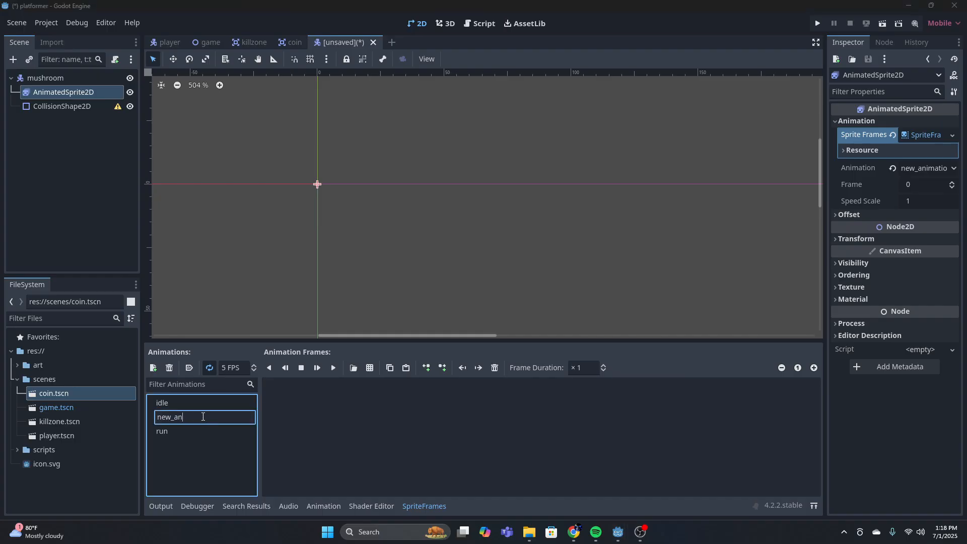
type("death")
key("Return")
left_click(371, 368)
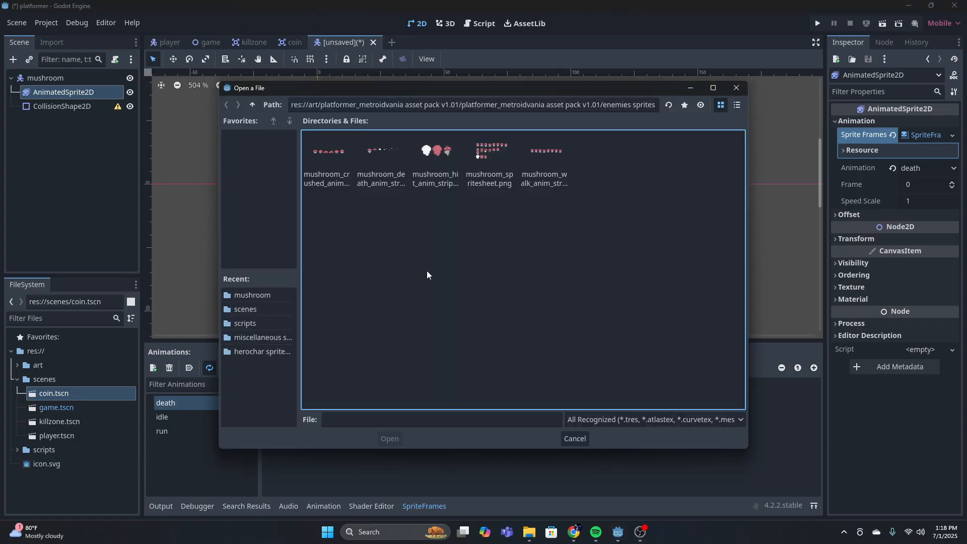
left_click(456, 166)
left_click(389, 438)
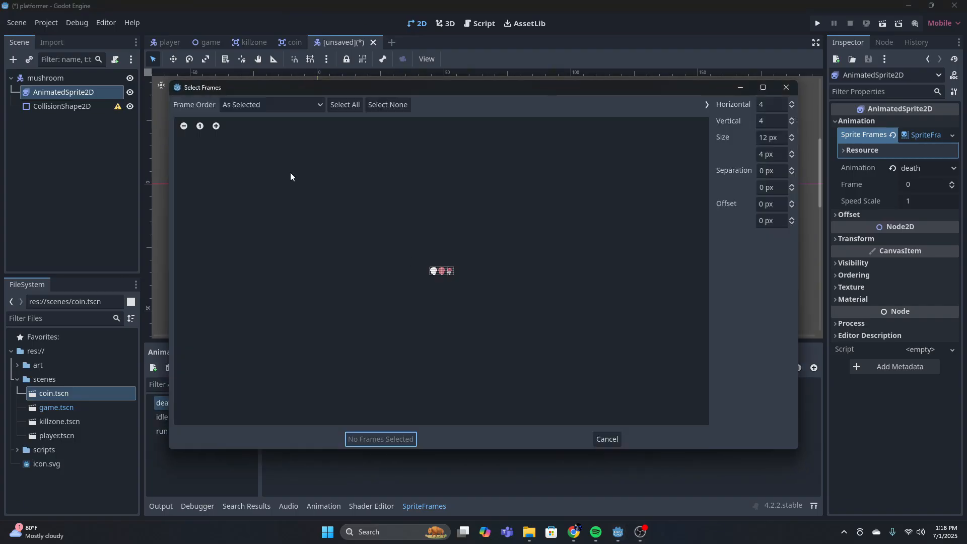
left_click(217, 126)
left_click(216, 126)
left_click(216, 126)
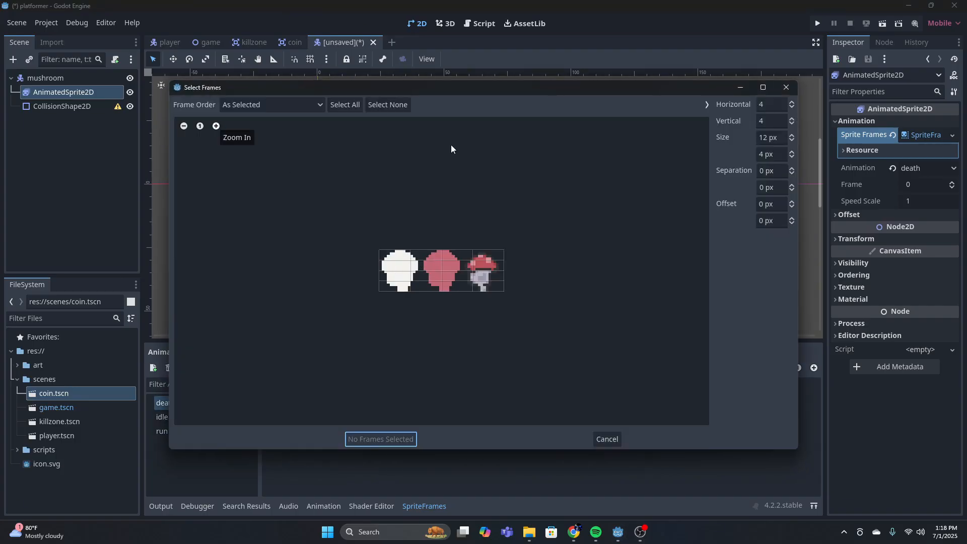
left_click(774, 123)
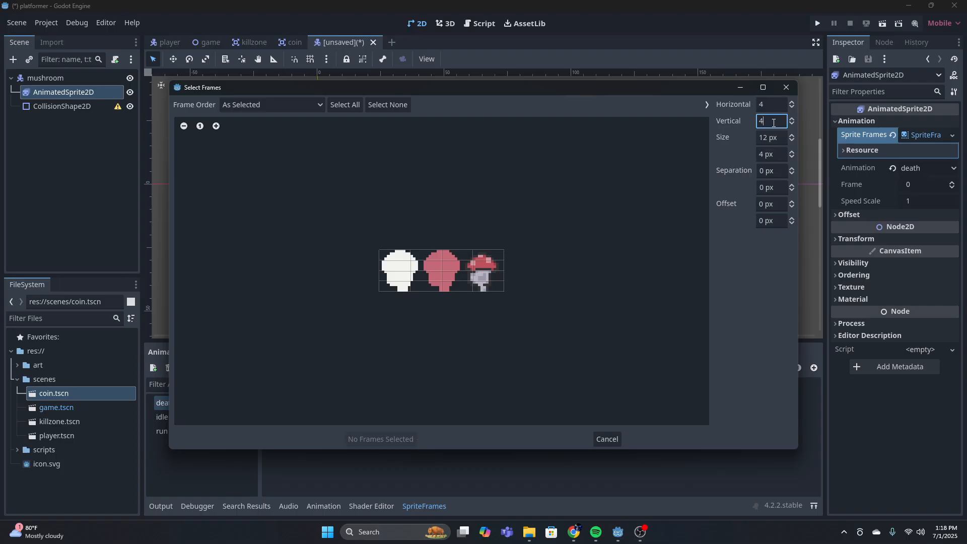
left_click(787, 87)
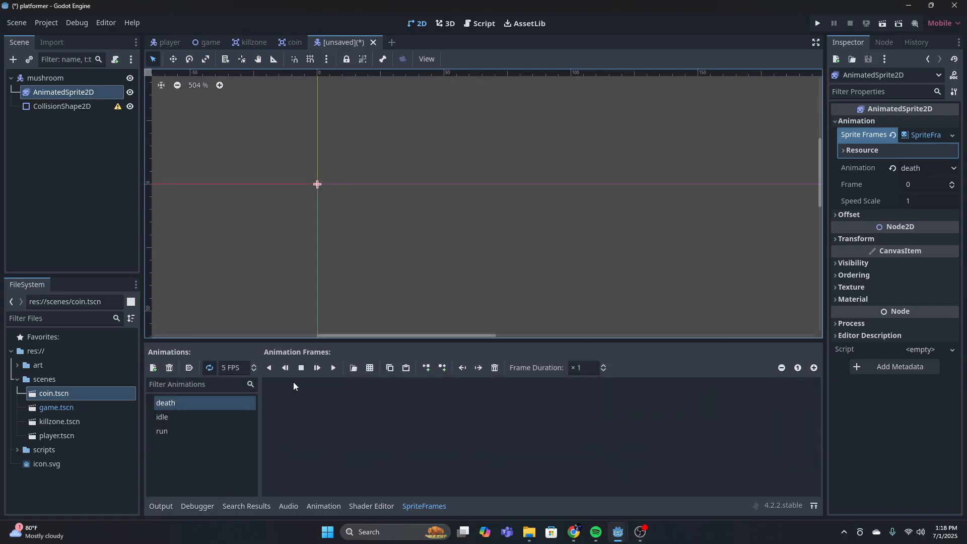
Load mushroom_death_anim_strip_6.png as a sprite sheet for the death animation and slice it into 6 horizontal and 1 vertical frames
left_click(370, 368)
left_click(380, 167)
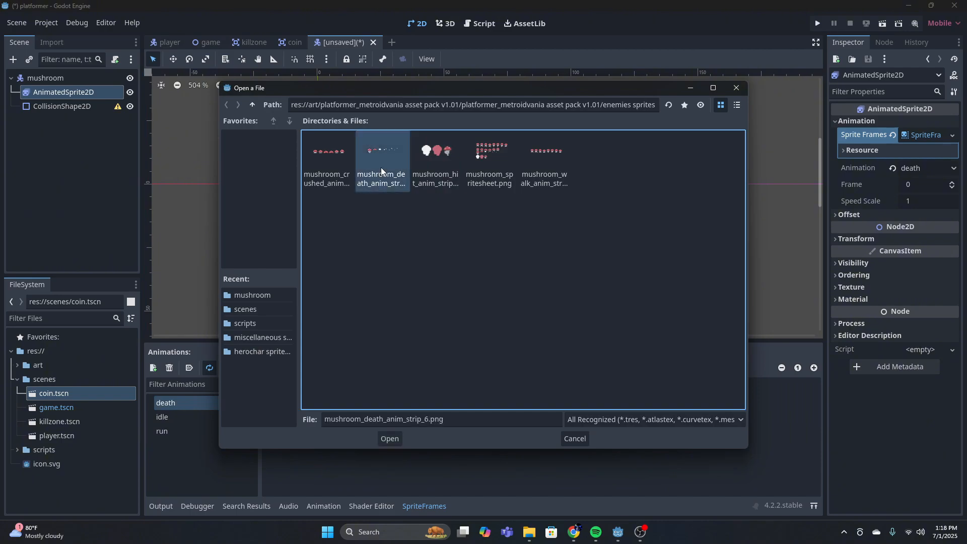
left_click(391, 439)
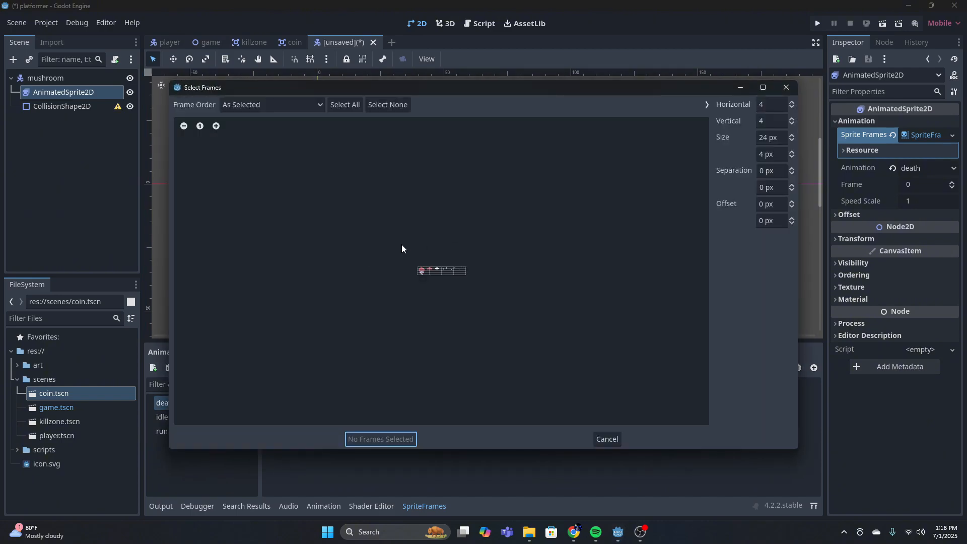
left_click(216, 126)
left_click(216, 126)
left_click(216, 126)
left_click(216, 126)
left_click(216, 126)
left_click(216, 126)
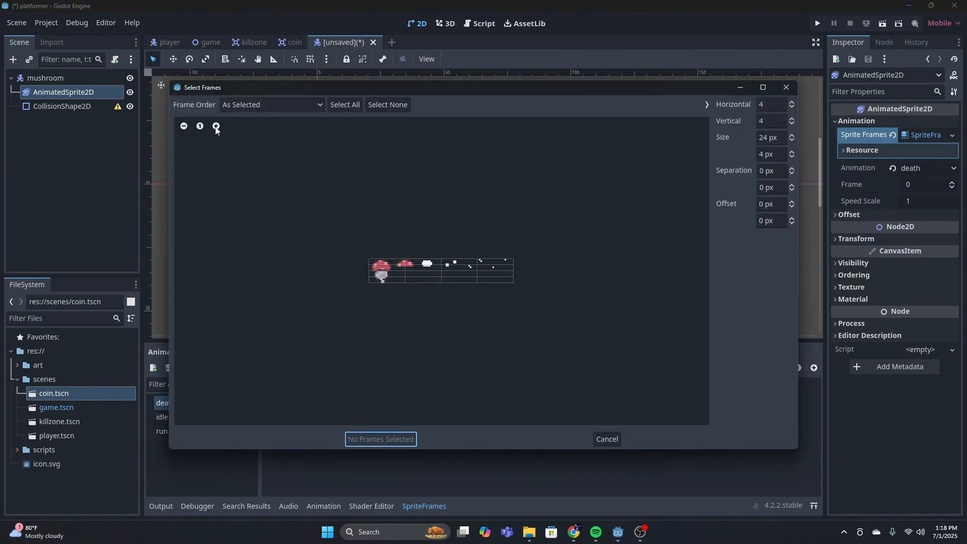
left_click(216, 126)
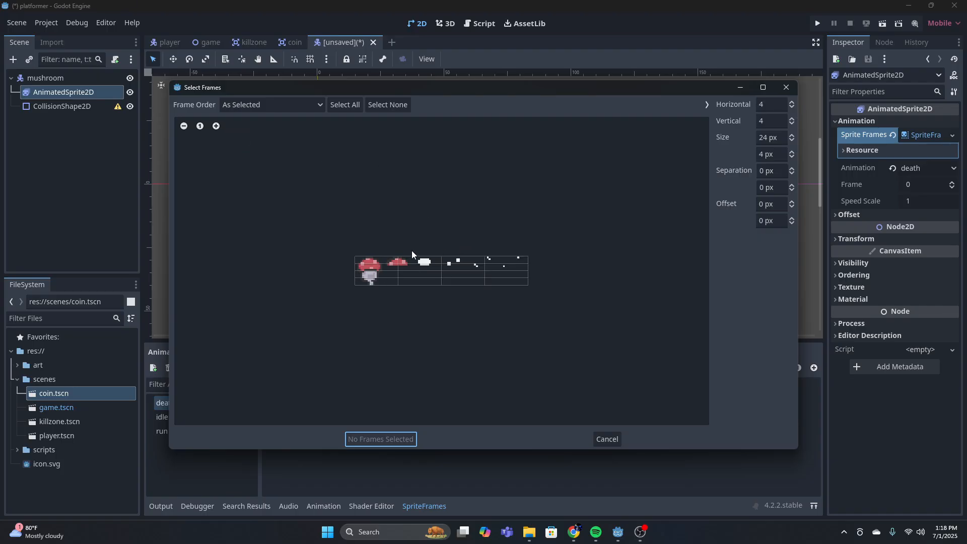
left_click(772, 123)
type("1")
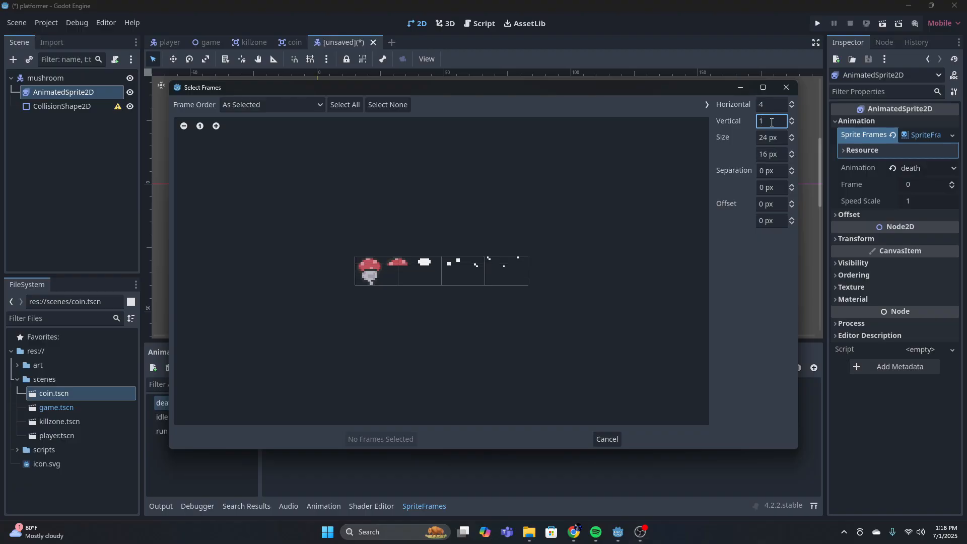
left_click(774, 104)
type("6")
Add the last four frames of the death sheet, from the white puff onward, to the death animation in order
left_click(416, 274)
left_click(448, 273)
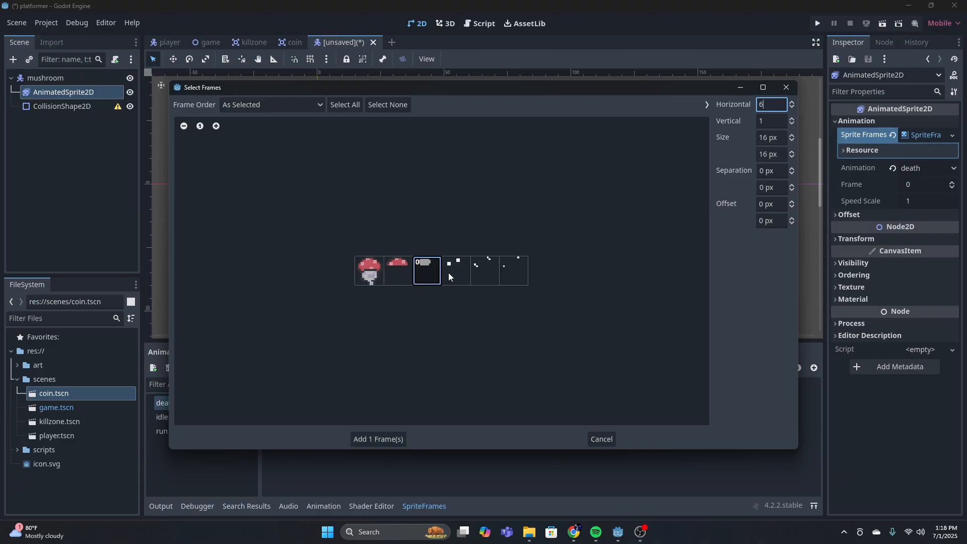
left_click(485, 272)
left_click(519, 275)
left_click(383, 439)
Load the mushroom hit strip as a sprite sheet for the death animation and slice it into 3 horizontal and 1 vertical frames
left_click(369, 368)
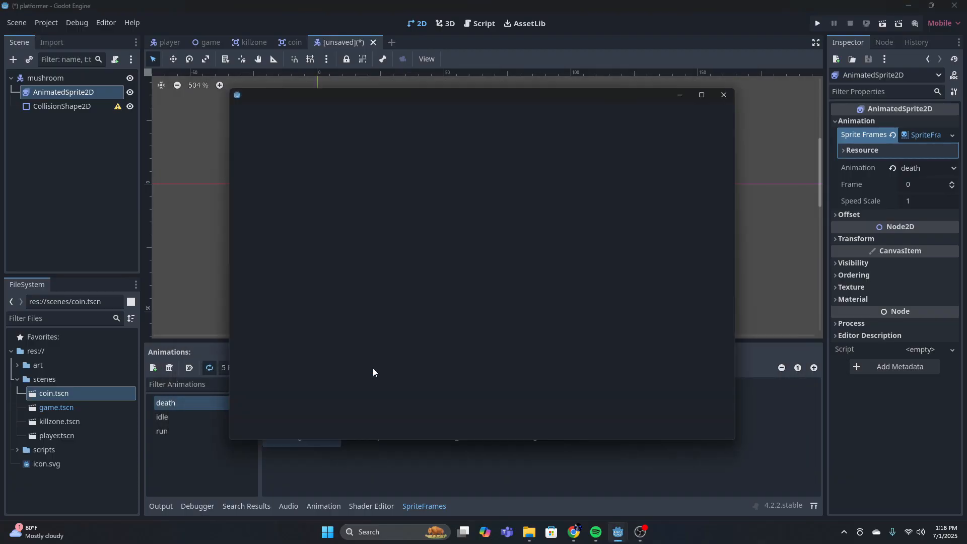
double_click(437, 161)
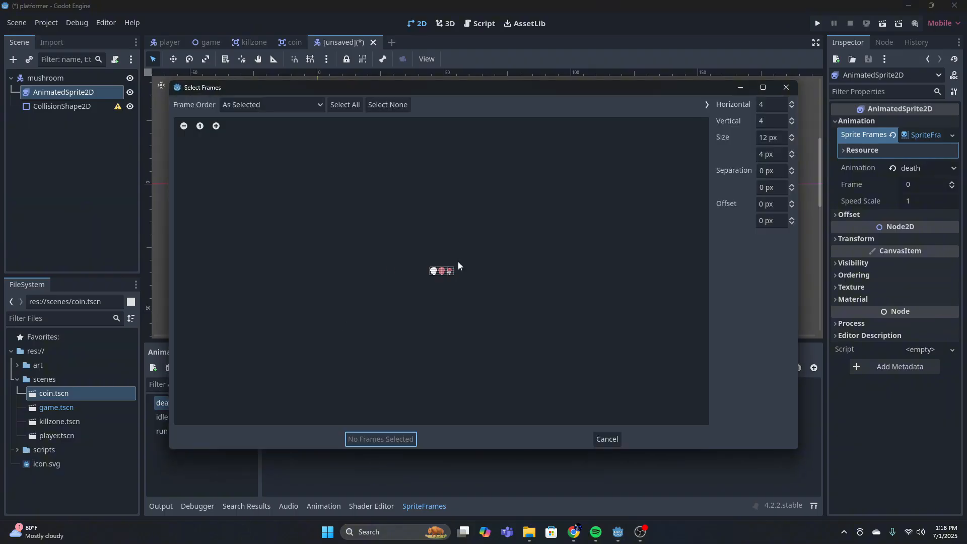
left_click(213, 126)
left_click(214, 126)
left_click(213, 126)
left_click(214, 126)
left_click(213, 126)
left_click(215, 126)
left_click(215, 126)
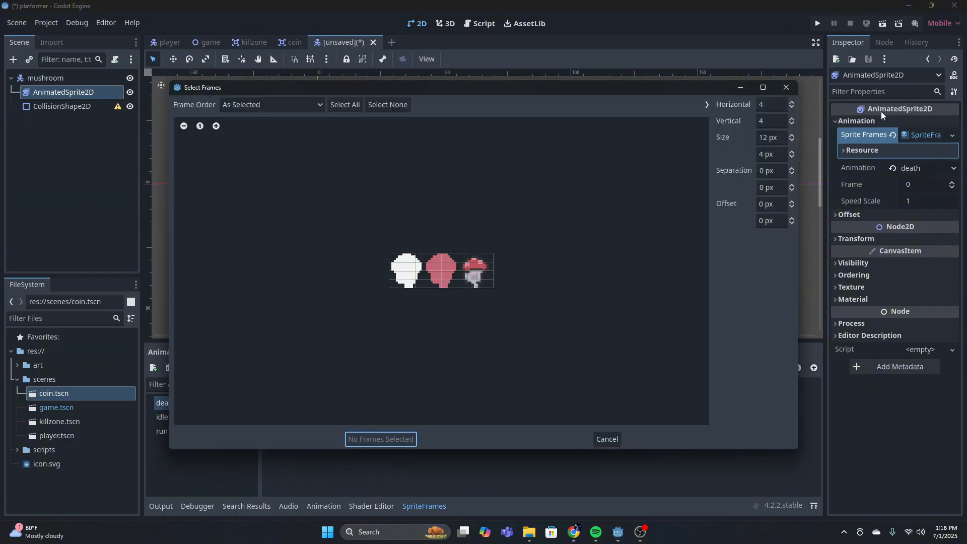
left_click(763, 121)
type("1")
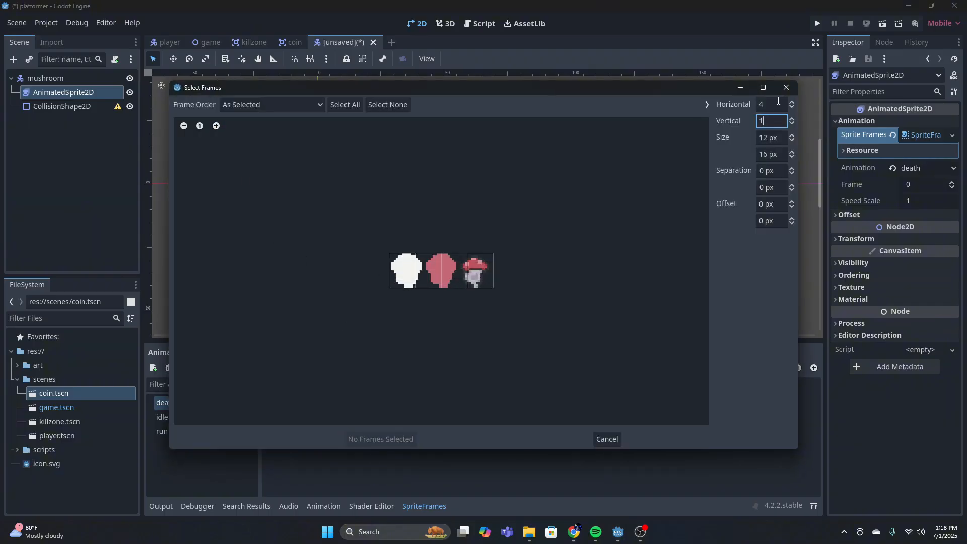
left_click(775, 105)
type("3")
Add the solid pink and white mushroom frames and move them to the start of the death animation, pink first
left_click(443, 271)
left_click(405, 271)
left_click(385, 438)
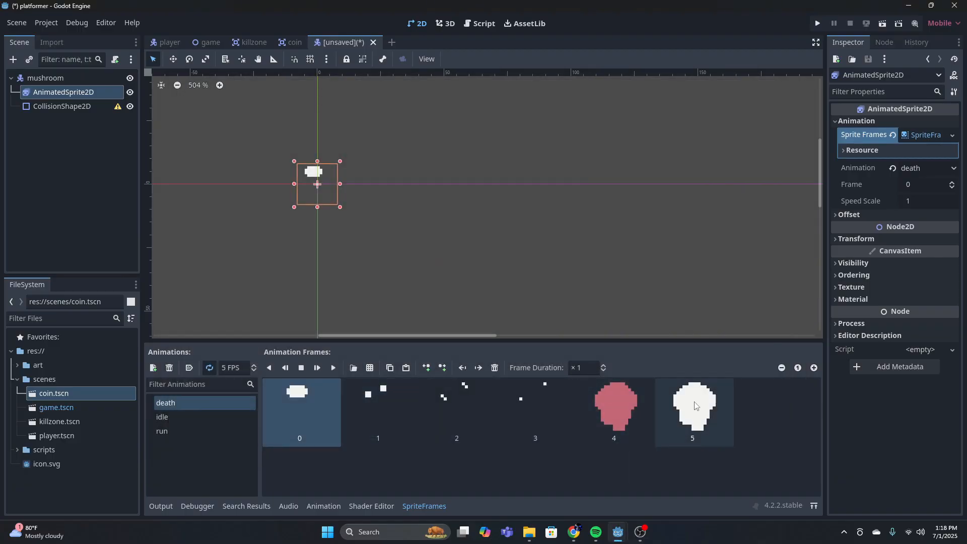
left_click_drag(614, 408, 302, 406)
left_click_drag(694, 407, 378, 405)
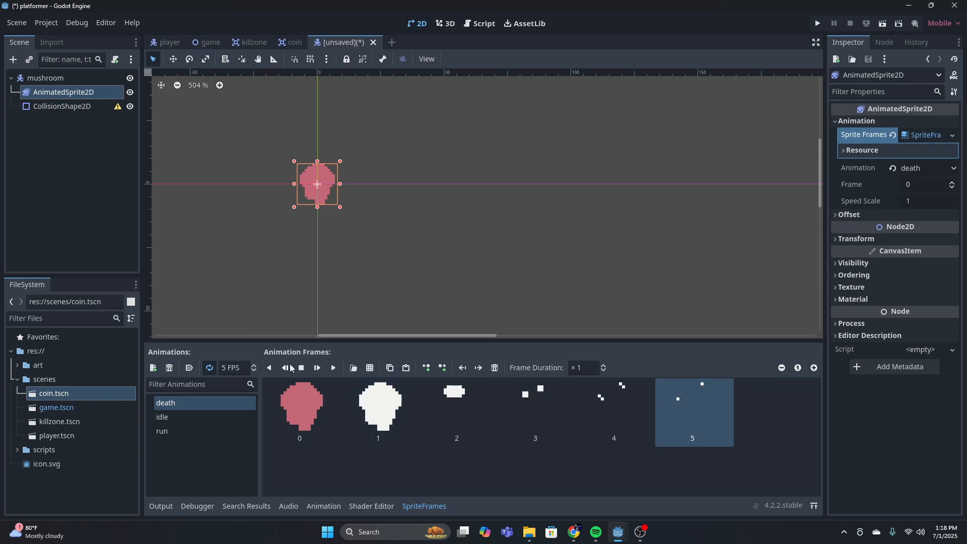
Set the death animation's speed to 6 FPS and preview its playback
left_click(334, 367)
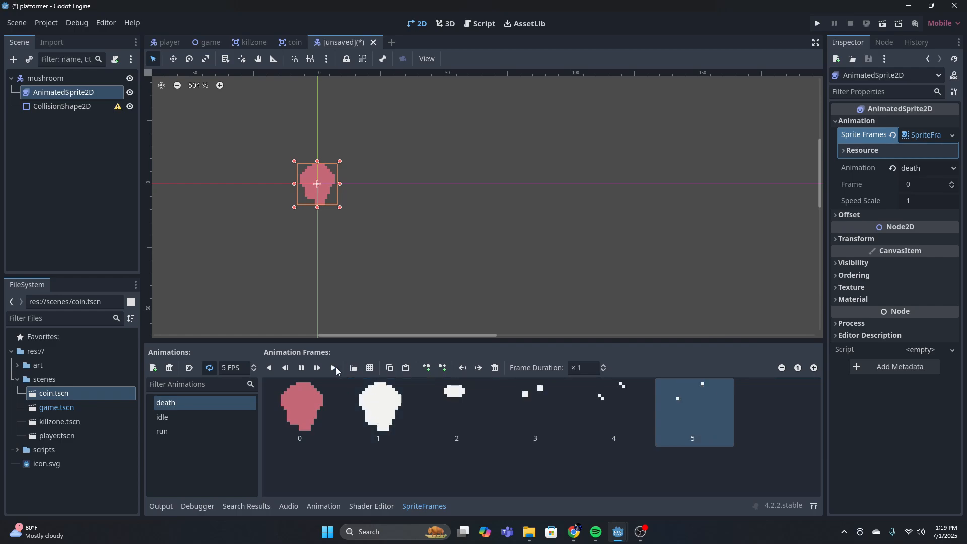
left_click(301, 368)
left_click(226, 367)
key("BackSpace")
type("6")
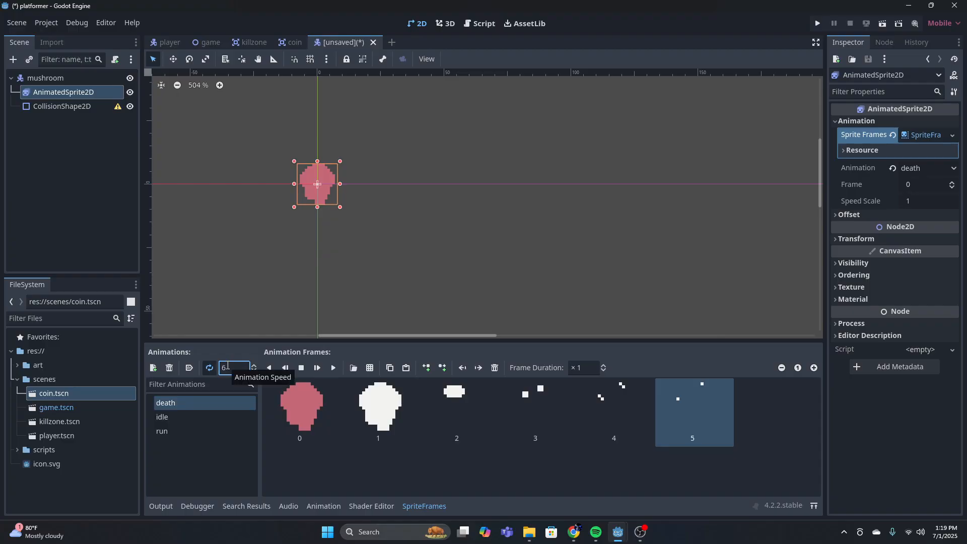
left_click(333, 368)
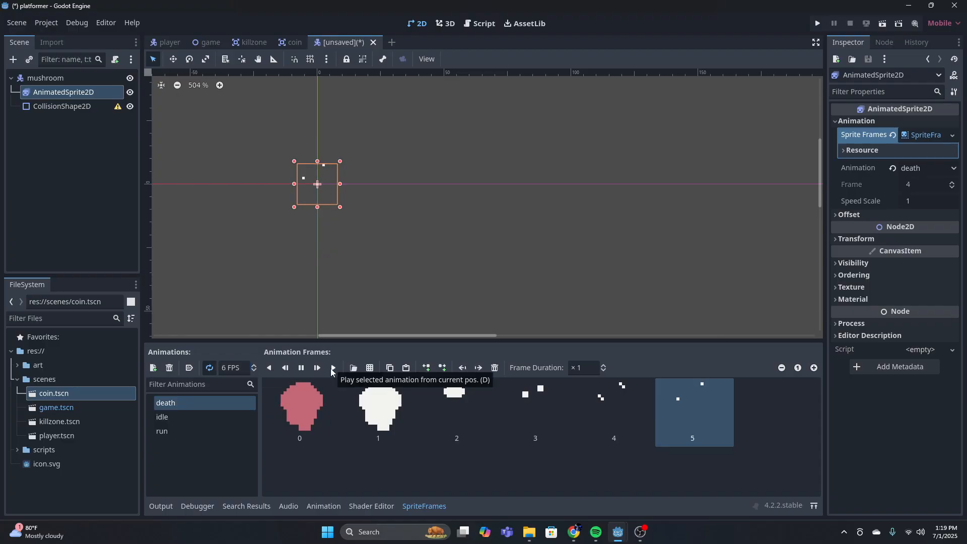
left_click(302, 368)
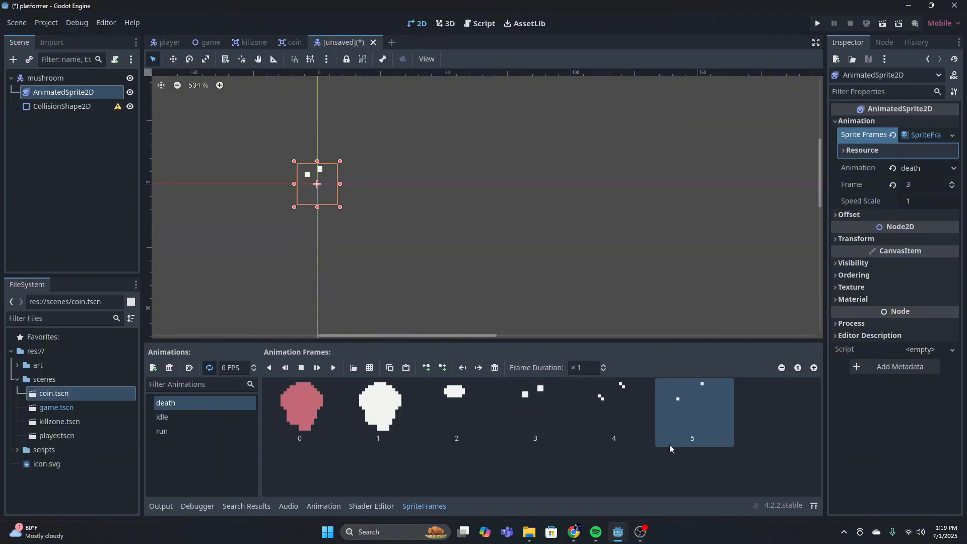
Set the idle animation to autoplay on load
double_click(174, 417)
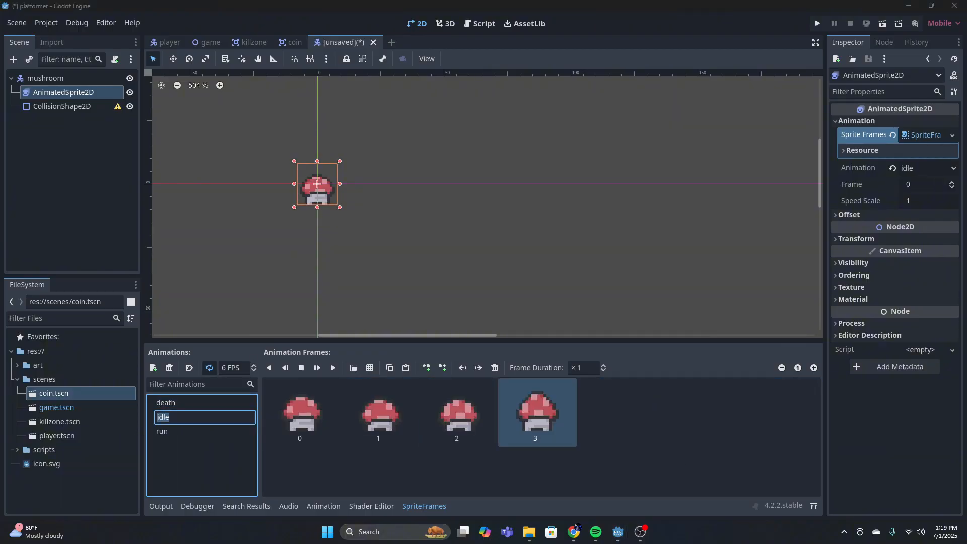
key("Return")
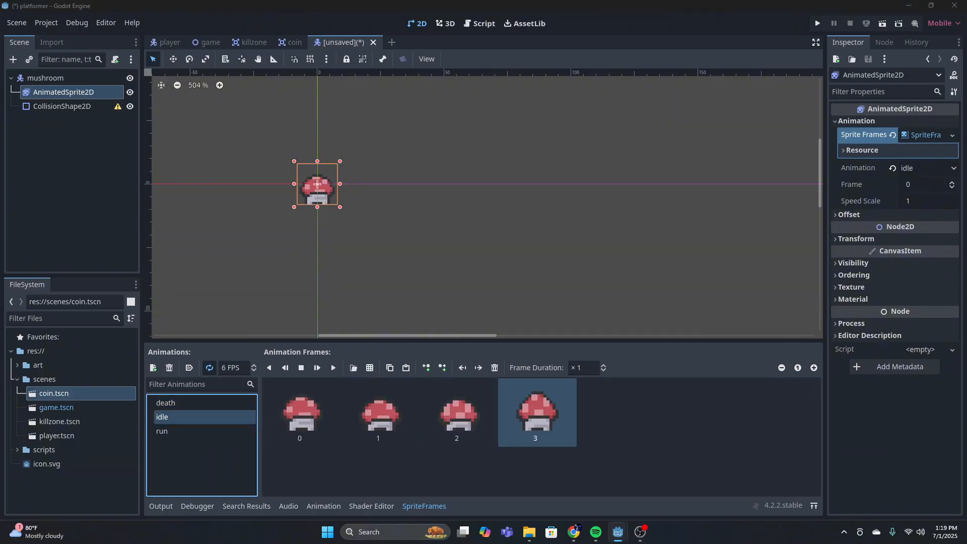
left_click(187, 368)
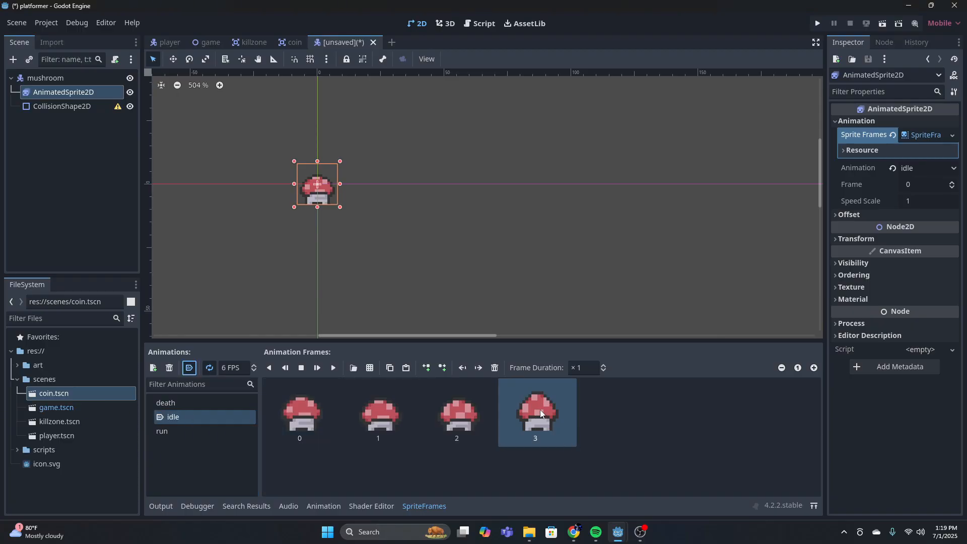
Assign a new CircleShape2D to the mushroom's CollisionShape2D node
left_click(84, 106)
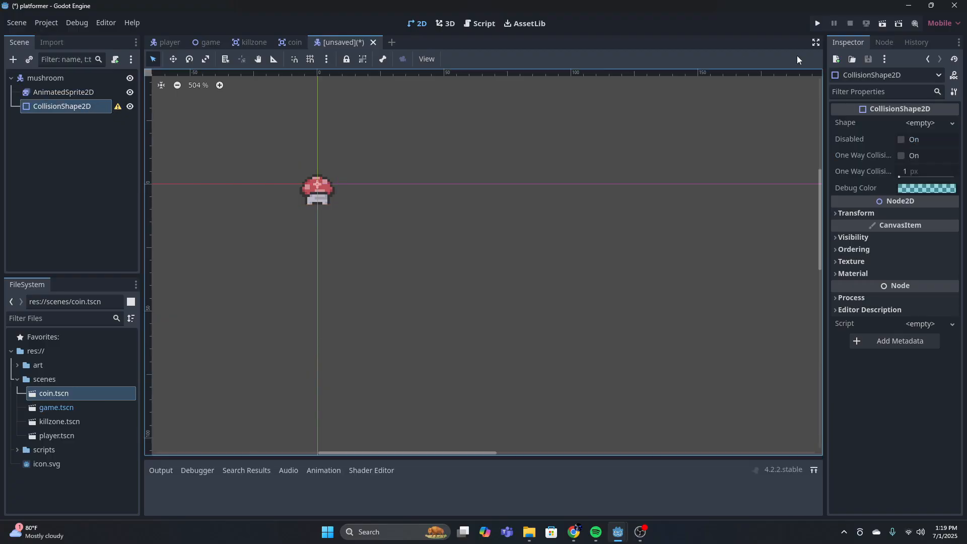
left_click(917, 123)
left_click(878, 181)
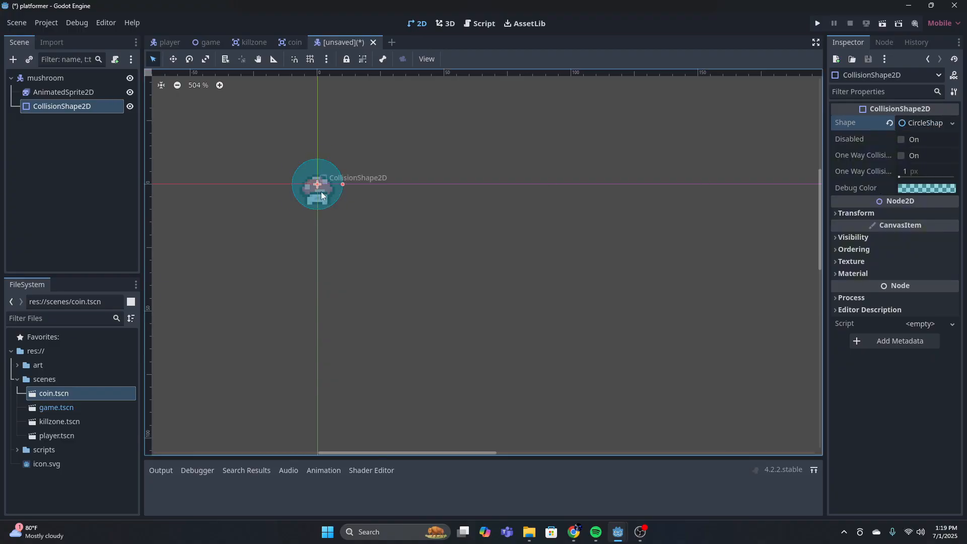
scroll(313, 193, "up", 6)
scroll(504, 212, "down", 3)
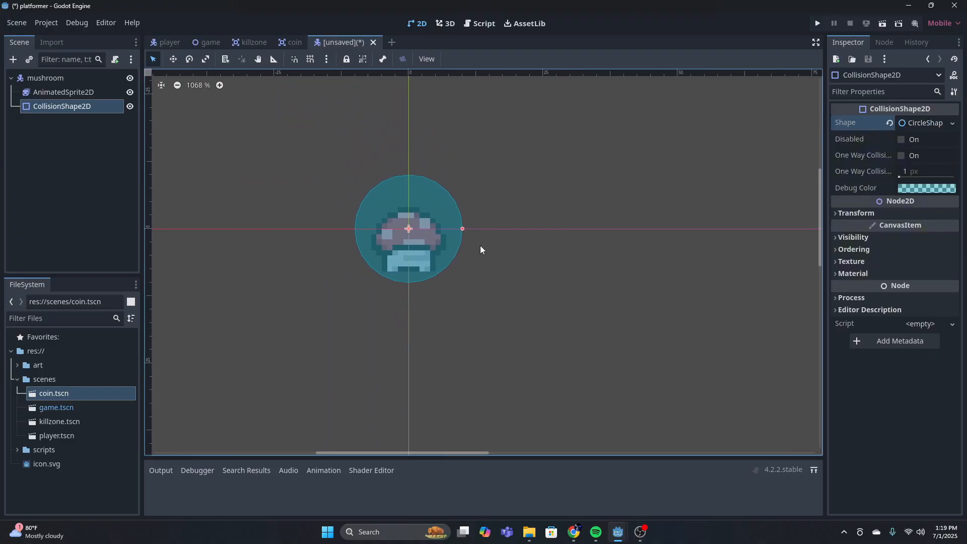
Move the mushroom root node straight up until the mushroom's feet rest on the horizontal axis
left_click(536, 222)
left_click(45, 78)
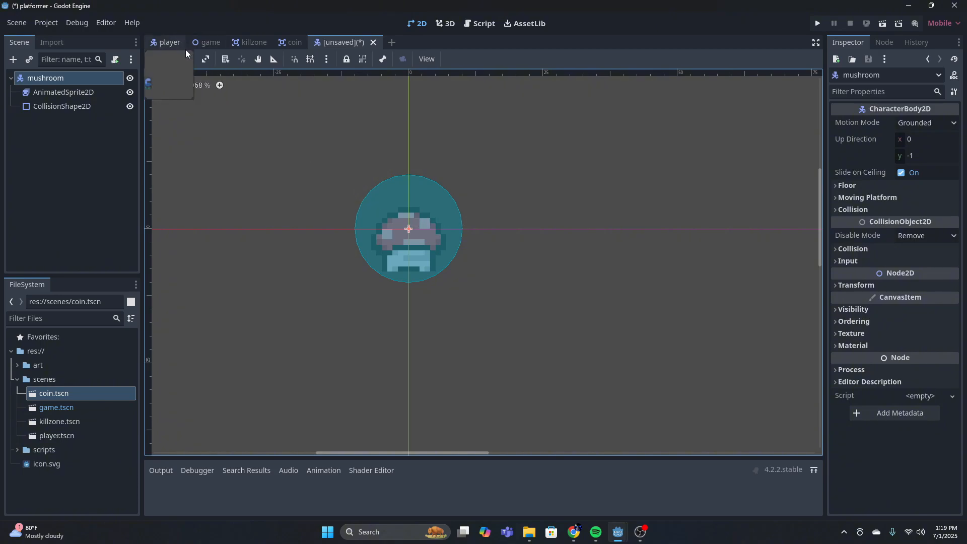
left_click(172, 59)
left_click_drag(408, 221, 408, 178)
left_click(75, 93)
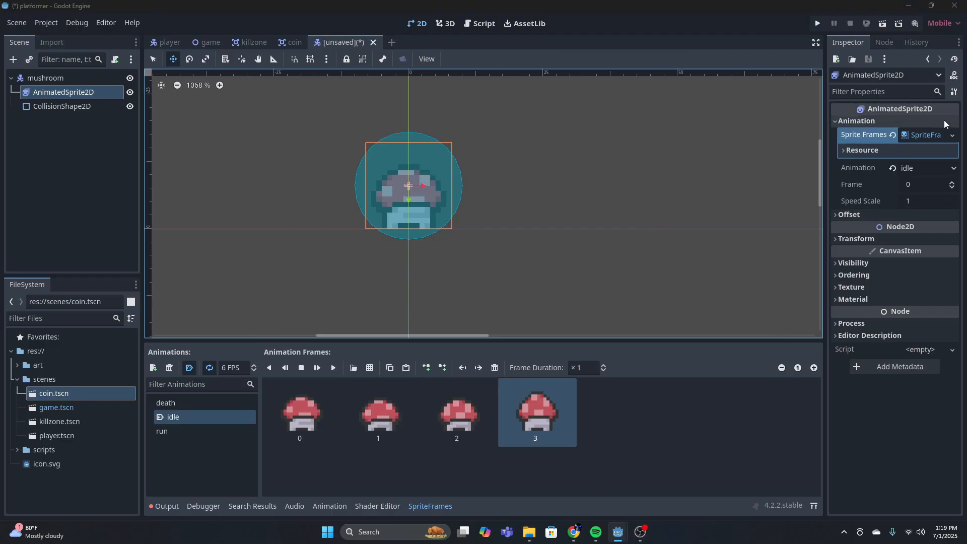
left_click(917, 136)
left_click(918, 136)
left_click(914, 135)
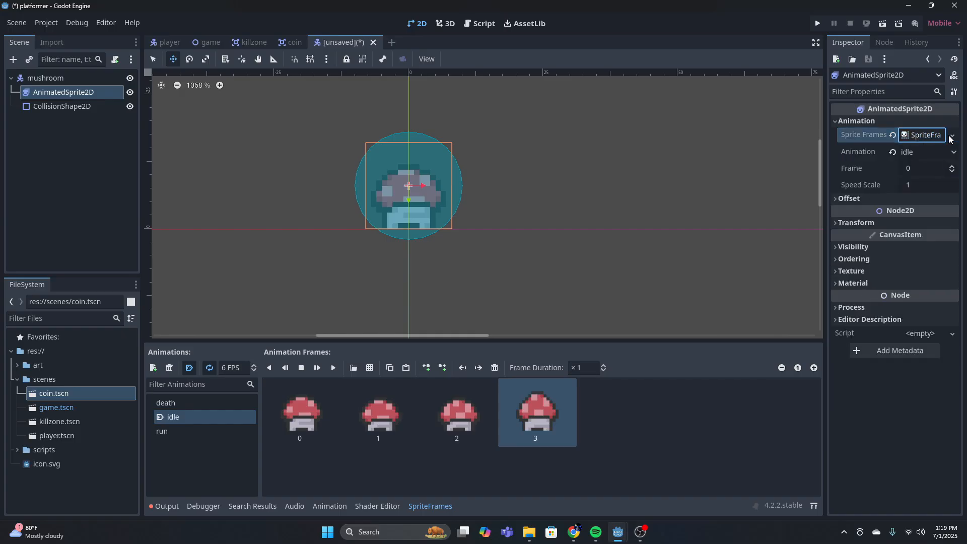
Replace the mushroom's collision circle with a new RectangleShape2D and lower its upper edge to the middle of the cap
left_click(63, 106)
left_click(952, 124)
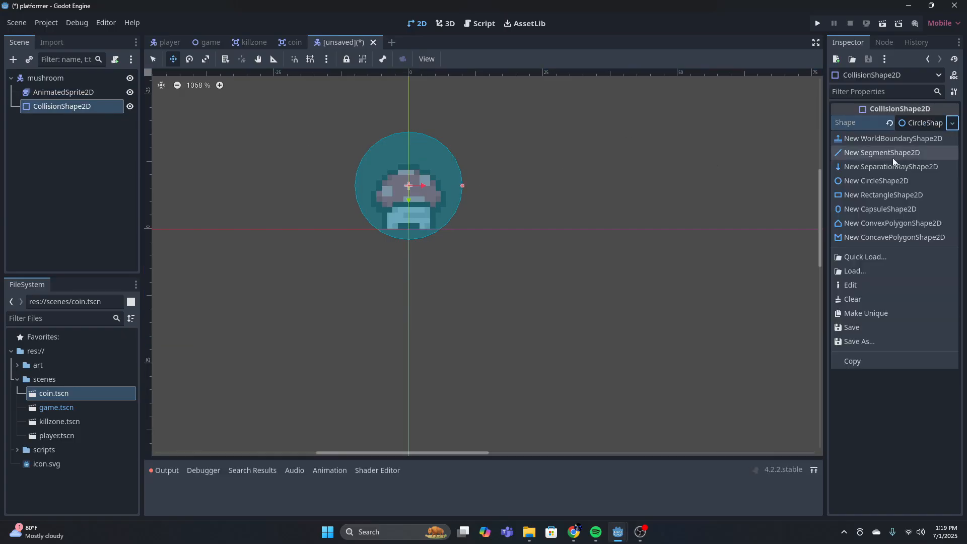
left_click(871, 194)
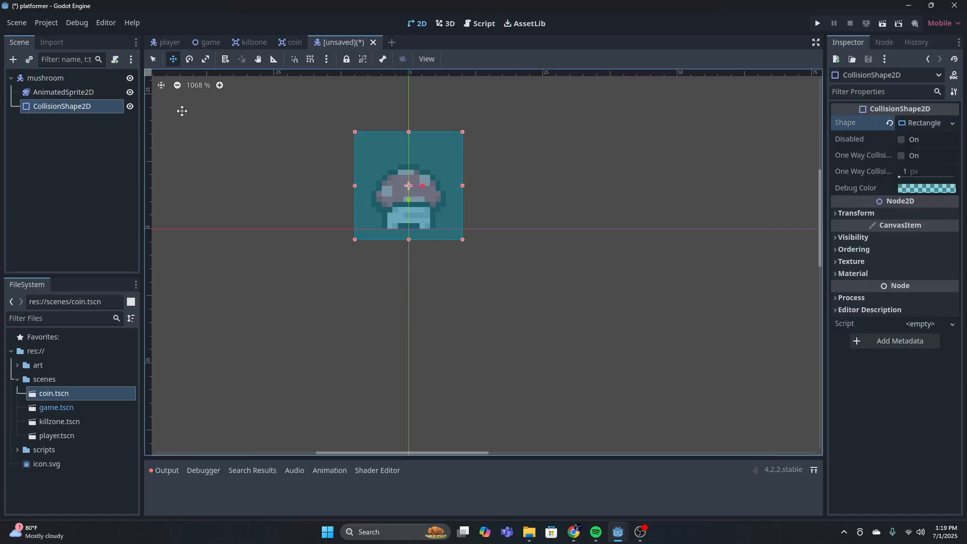
left_click(153, 59)
left_click_drag(407, 132, 409, 180)
Examine the mushroom's run animation frames and play them back to compare the sprite with the collision rectangle
left_click(45, 77)
left_click(63, 92)
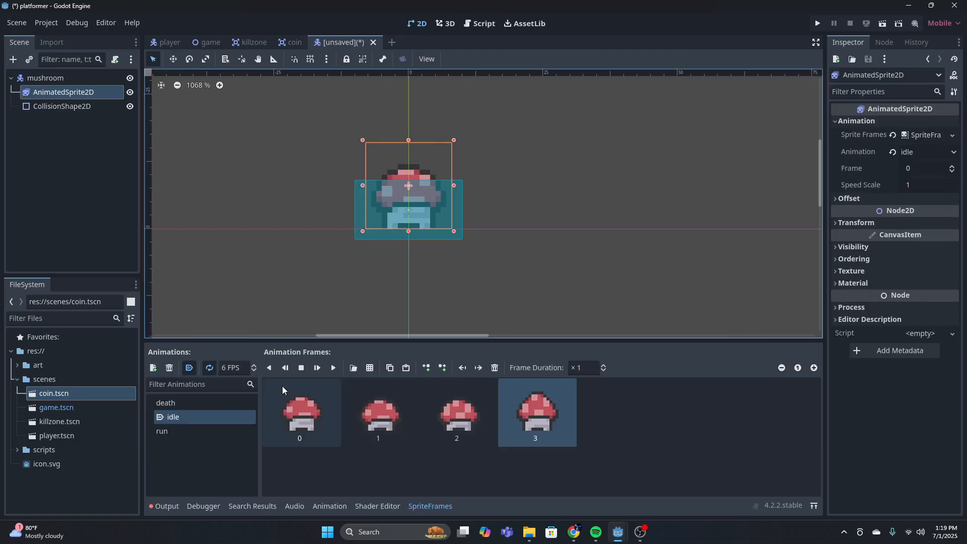
left_click(198, 430)
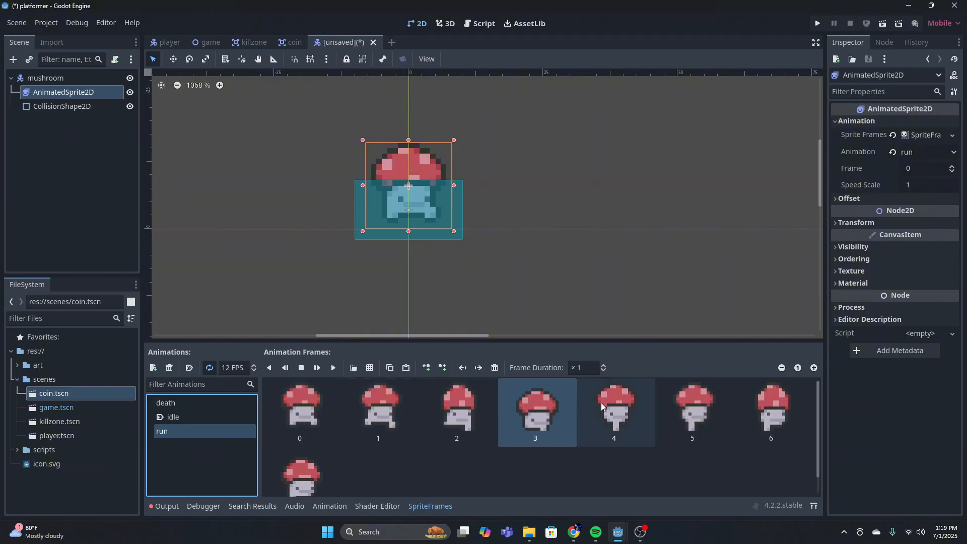
left_click(301, 409)
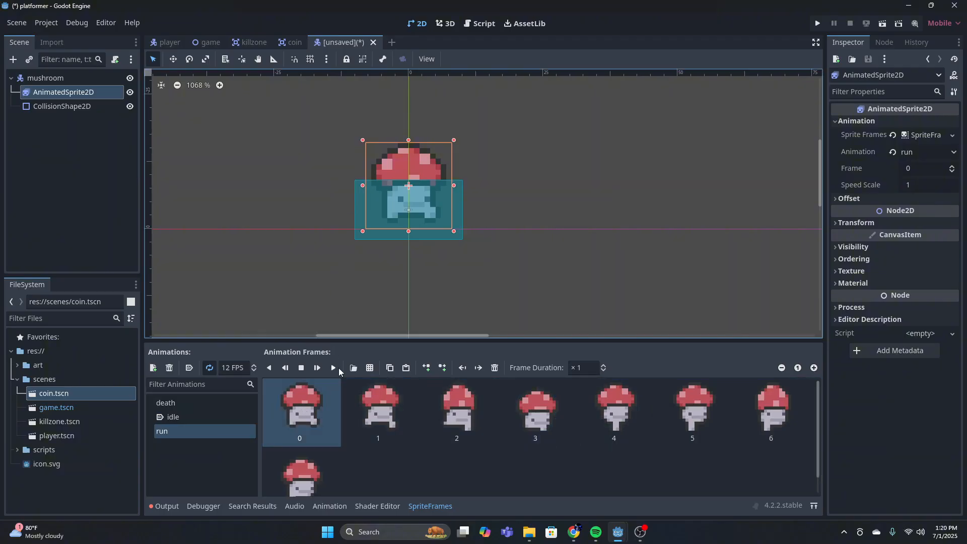
scroll(437, 146, "up", 3)
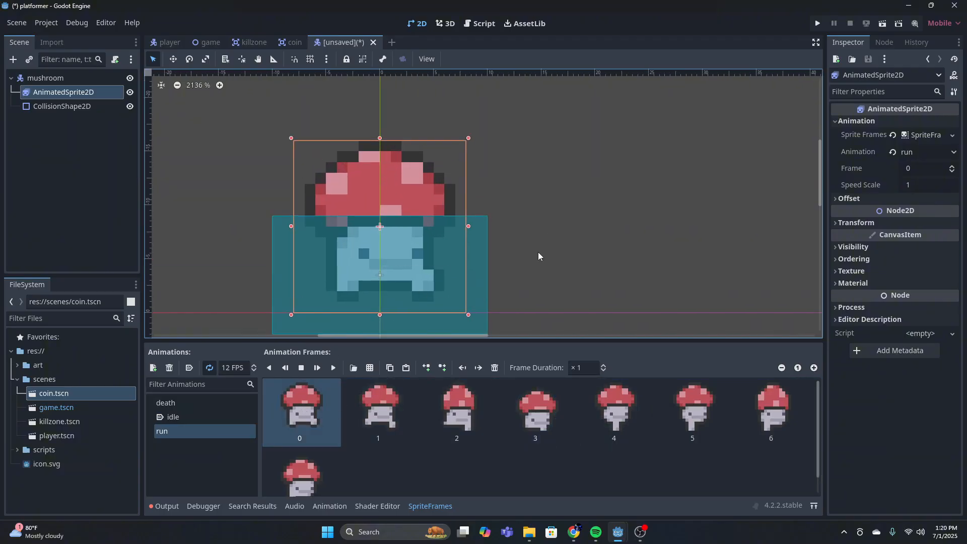
scroll(543, 241, "down", 1)
left_click(455, 408)
left_click(333, 368)
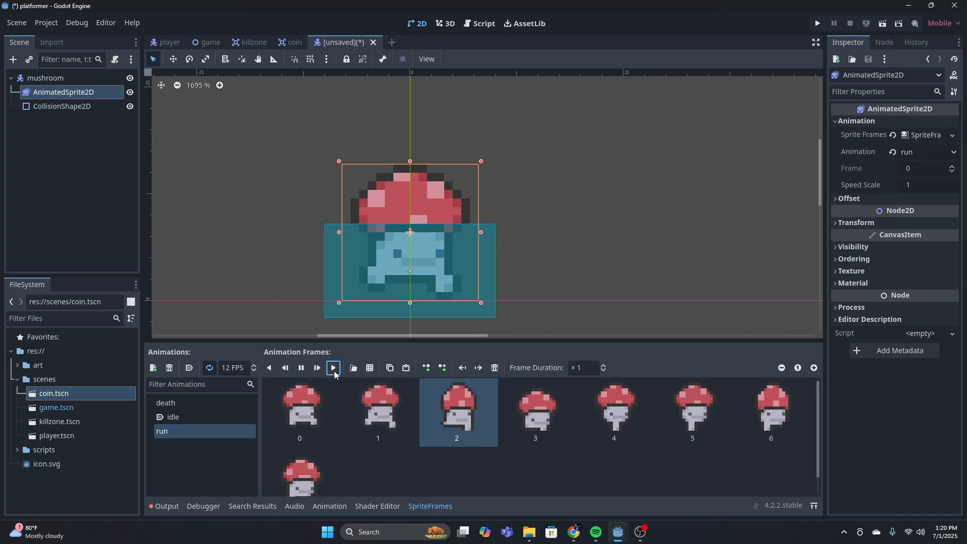
left_click(301, 368)
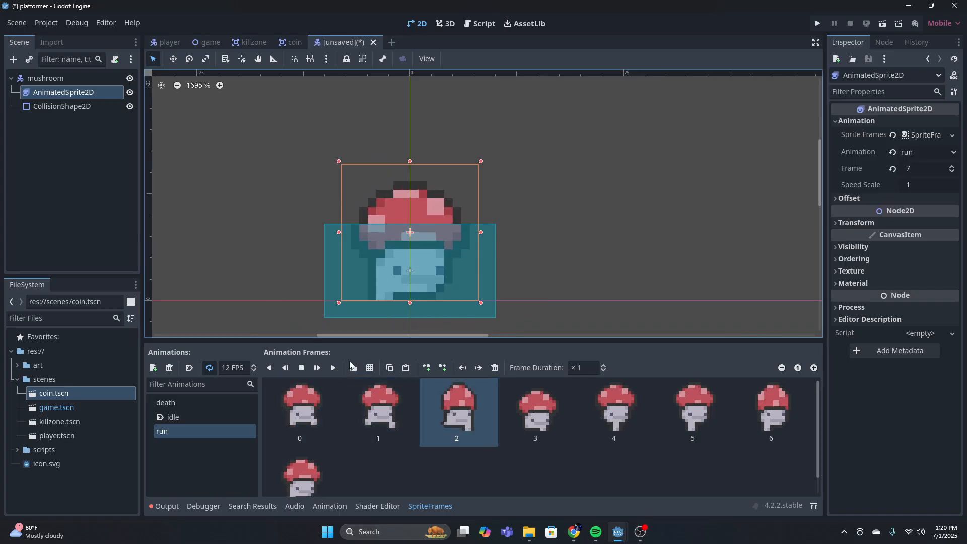
Trim the collision rectangle's lower edge and both sides to the mushroom's stem width, then shift it slightly up
left_click(101, 106)
left_click_drag(410, 318, 410, 301)
left_click_drag(495, 262, 448, 261)
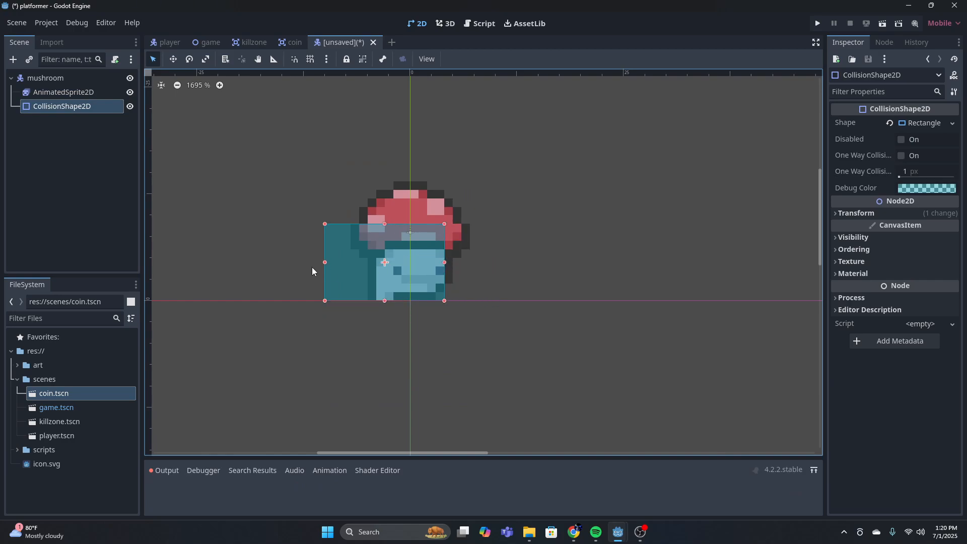
left_click_drag(325, 261, 407, 285)
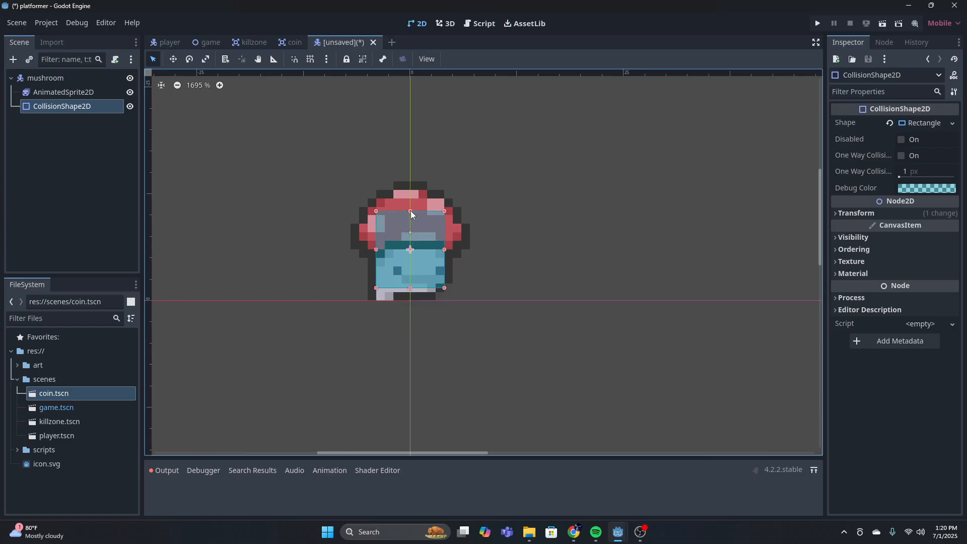
Lower the collision rectangle's upper edge below the cap and nudge the shape up over the mushroom's face
left_click_drag(410, 211, 407, 259)
left_click(483, 255)
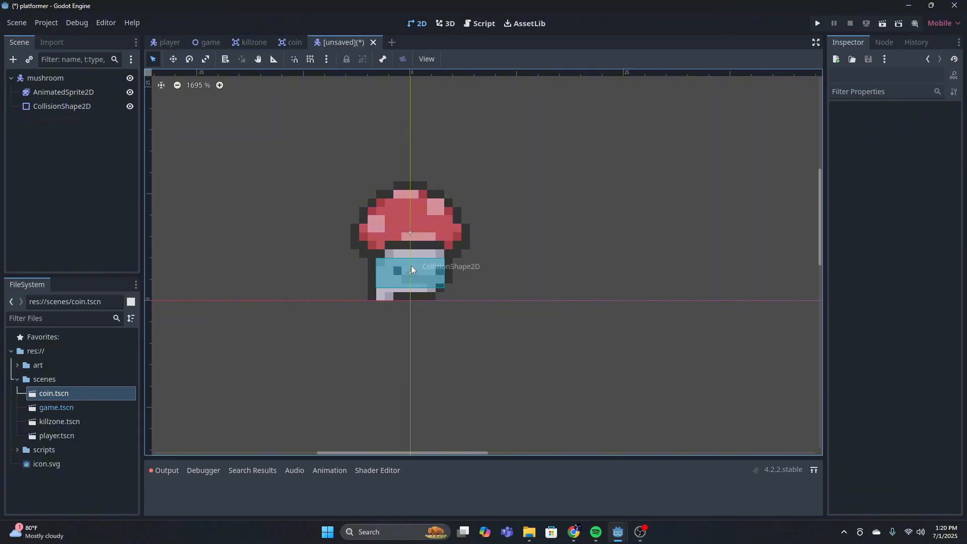
left_click_drag(411, 264, 412, 261)
left_click(518, 249)
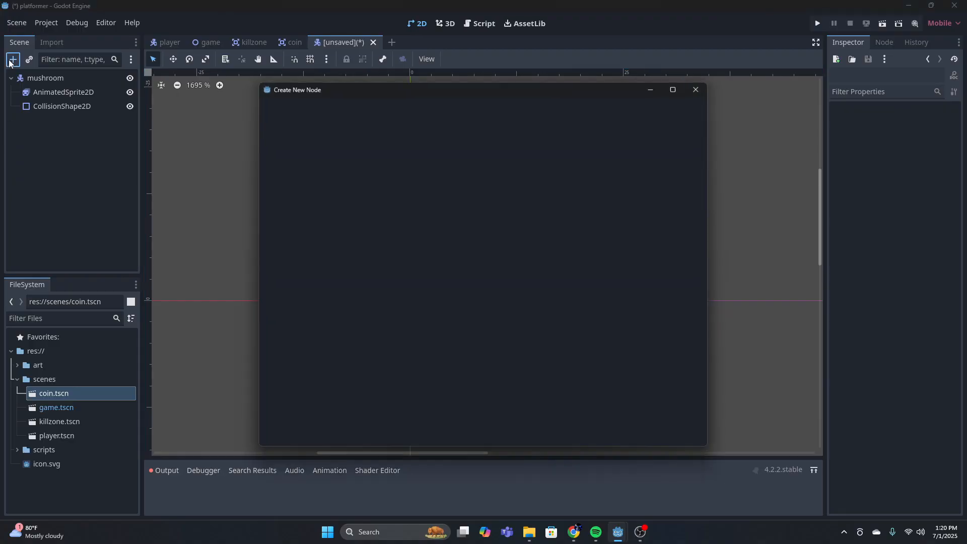
Add a Timer node to the mushroom scene
left_click(13, 59)
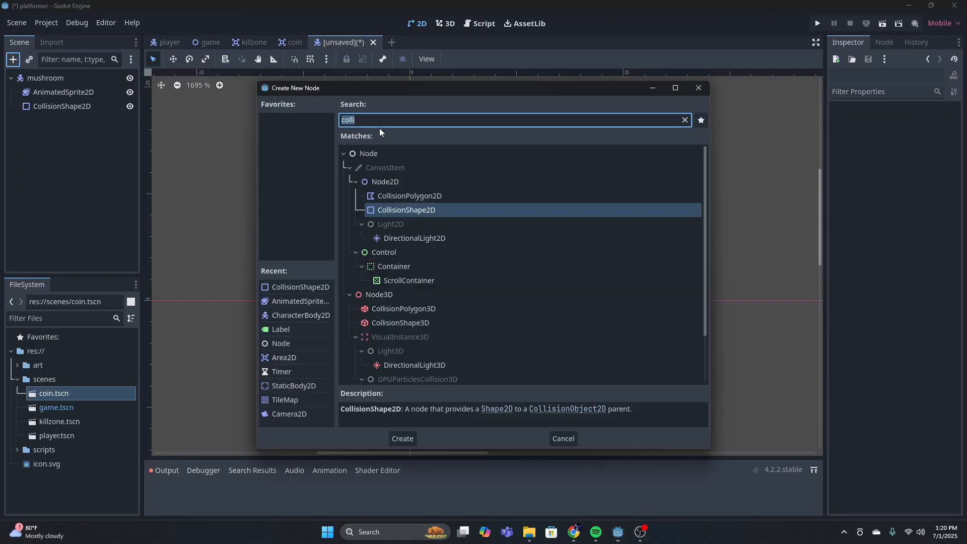
type("timer")
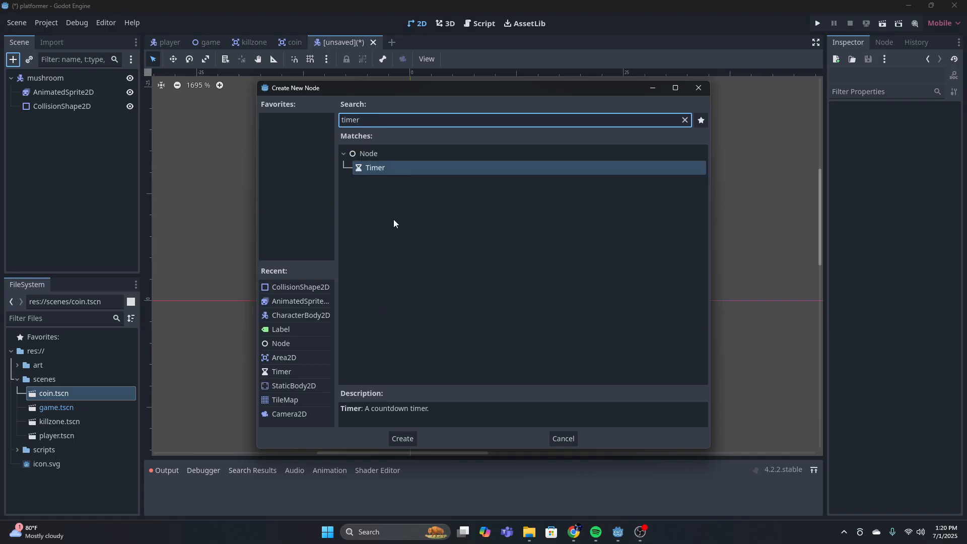
left_click(414, 438)
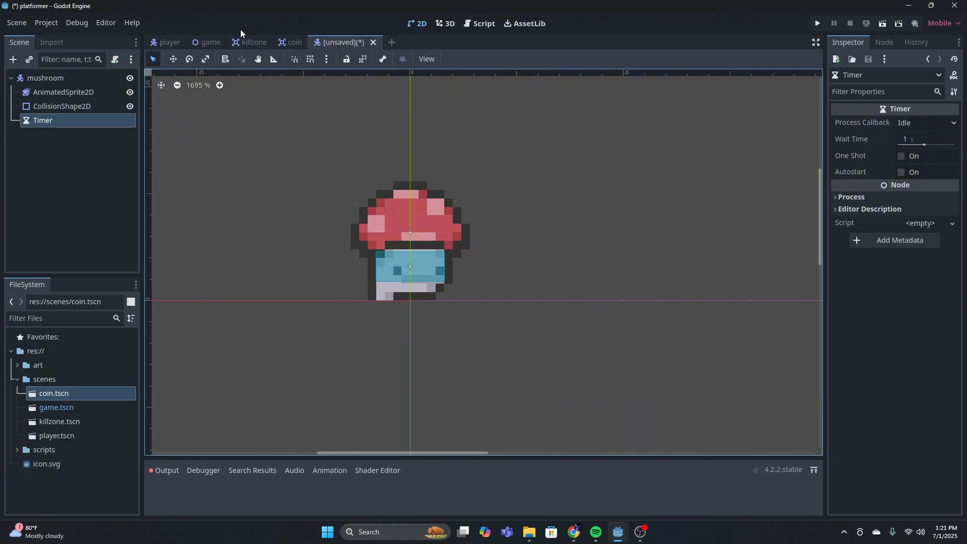
Add a RayCast2D node as a child of the mushroom root node
left_click(165, 40)
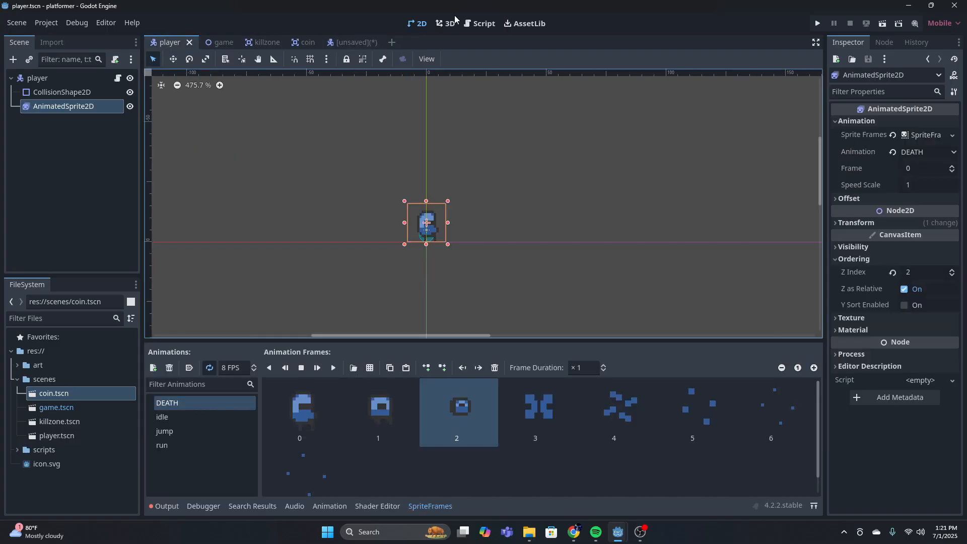
left_click(346, 44)
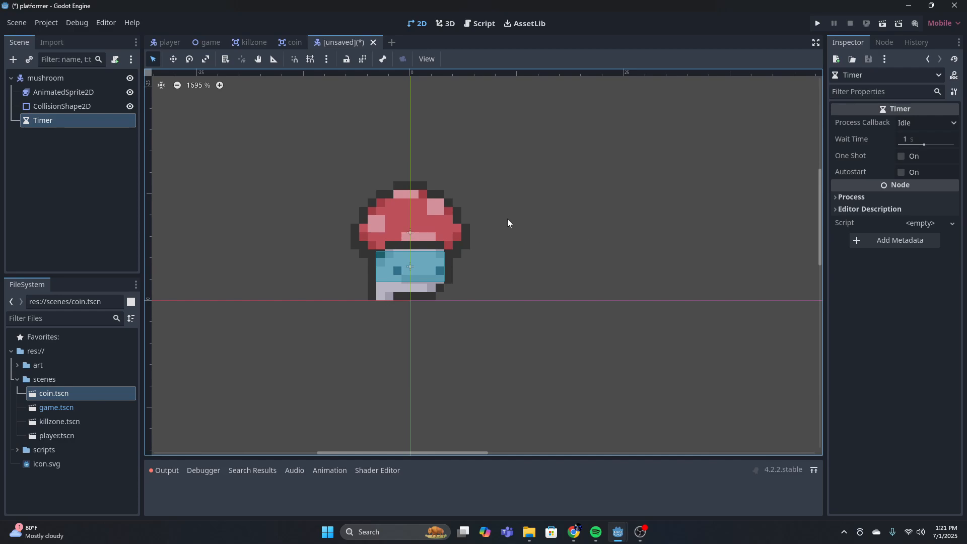
left_click(34, 79)
left_click(12, 59)
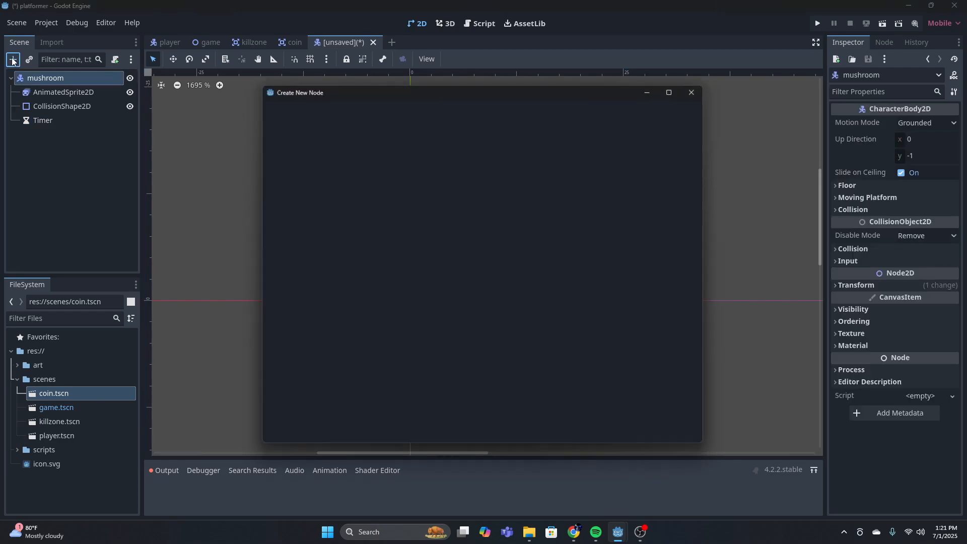
type("raycast")
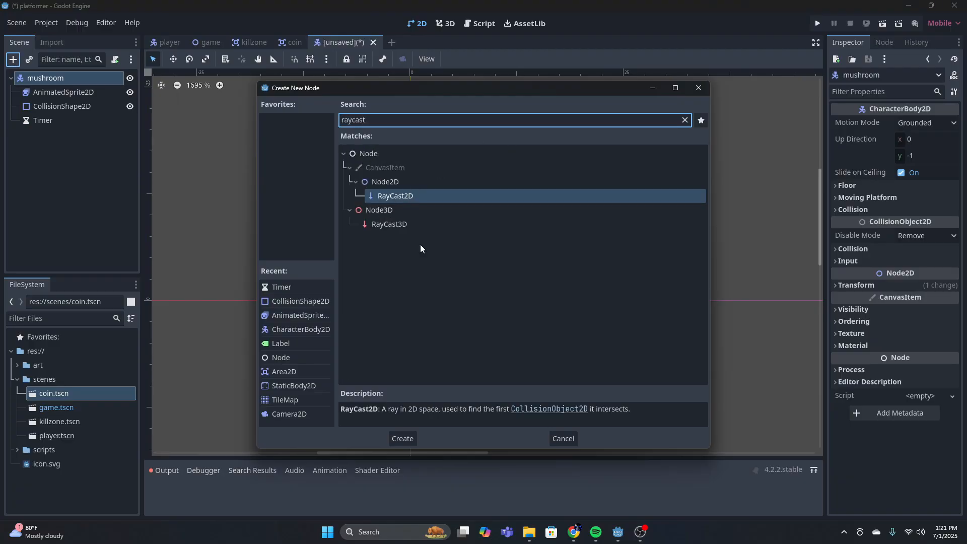
left_click(402, 439)
Aim the raycast horizontally past the mushroom's left edge, with its target position at x -9, y 0 px
scroll(438, 318, "down", 4)
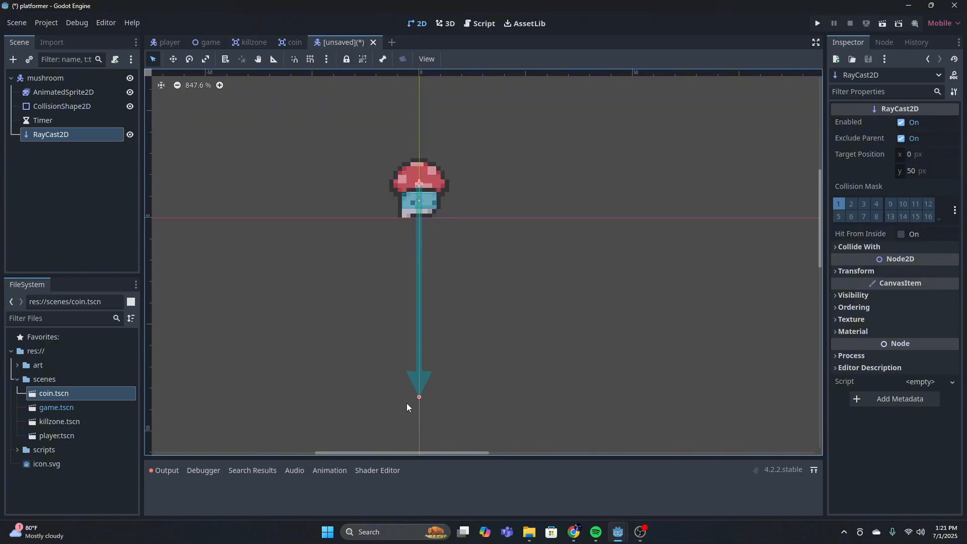
left_click_drag(418, 396, 383, 186)
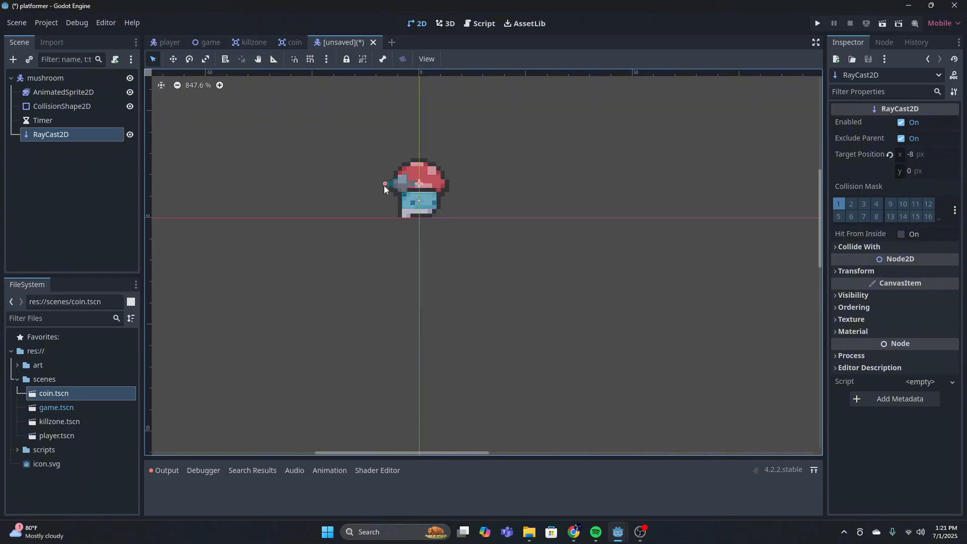
scroll(444, 171, "up", 4)
scroll(443, 187, "up", 6)
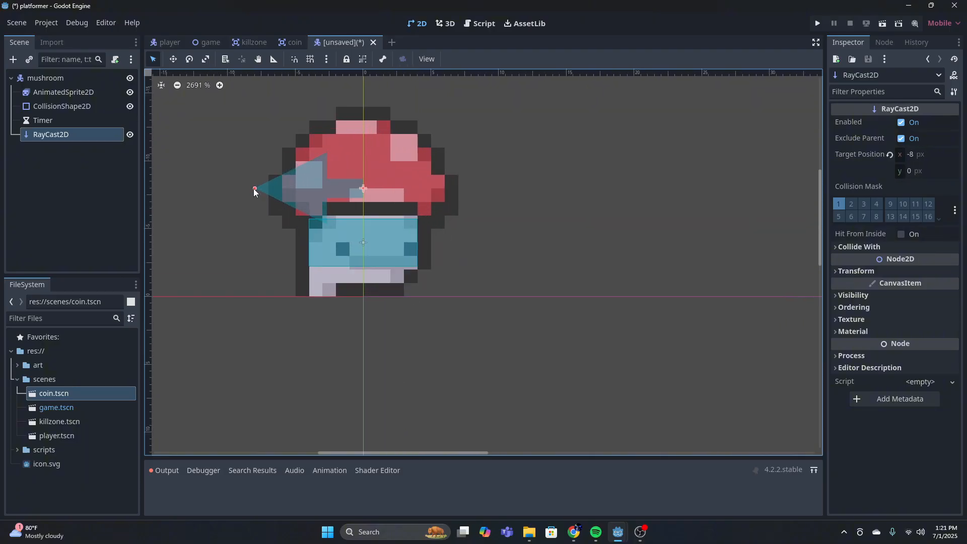
left_click_drag(253, 188, 242, 188)
Rename the raycast node to RayCast_Left
left_click(110, 139)
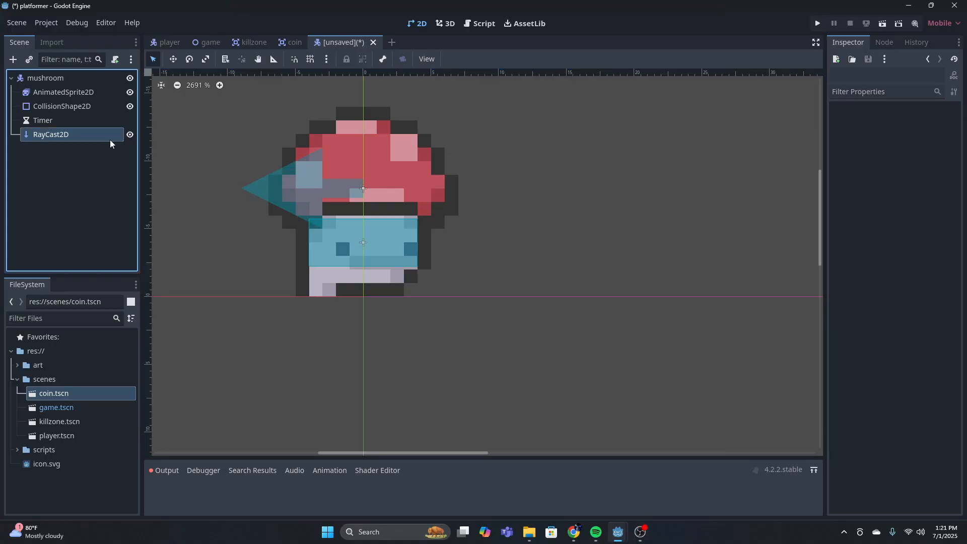
left_click(110, 135)
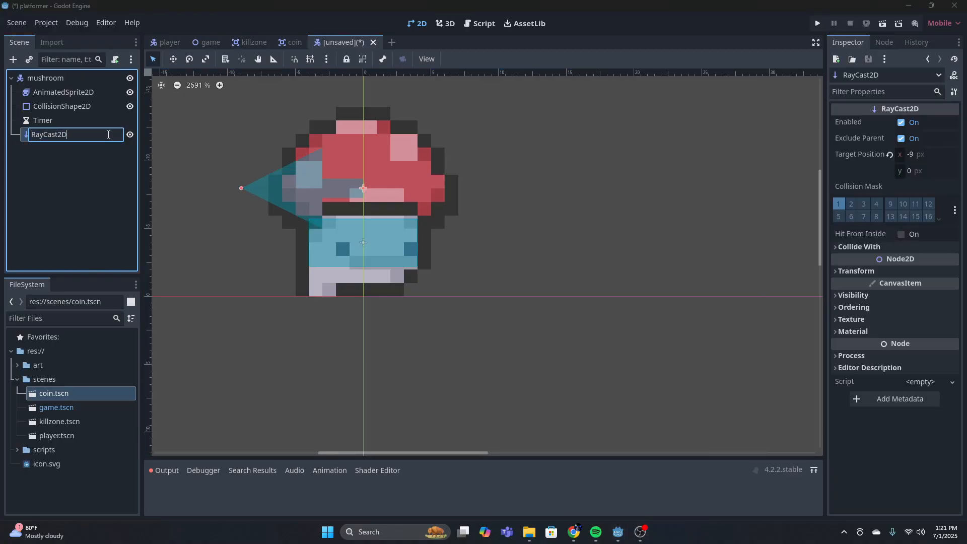
key("BackSpace")
type("_Left")
key("Return")
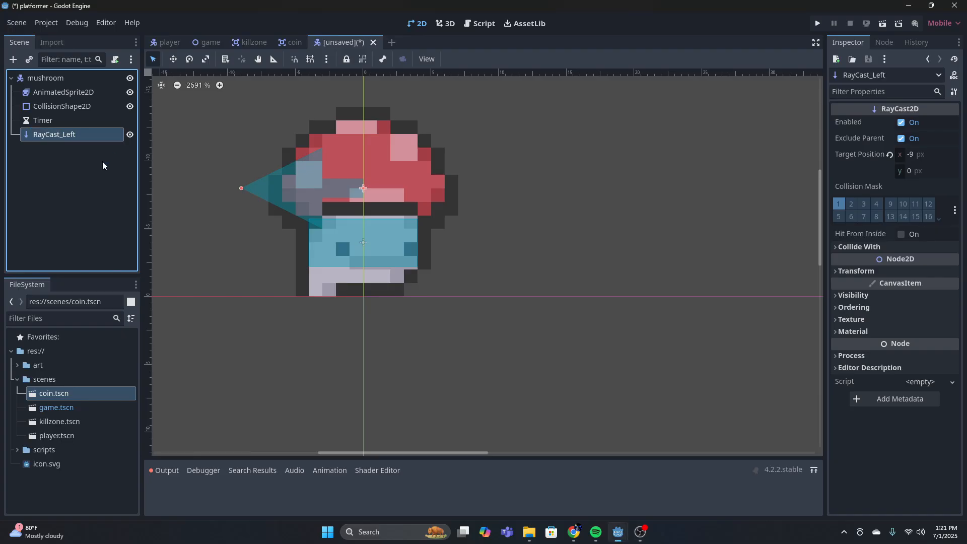
Add a second RayCast2D node and place it directly under the mushroom root, below RayCast_Left
left_click(13, 59)
left_click(396, 439)
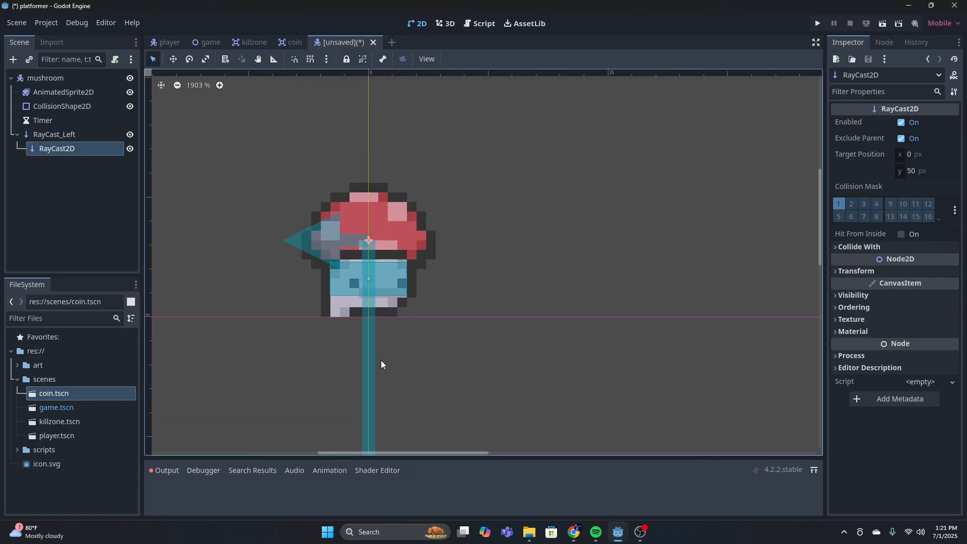
scroll(366, 413, "down", 4)
left_click(373, 439)
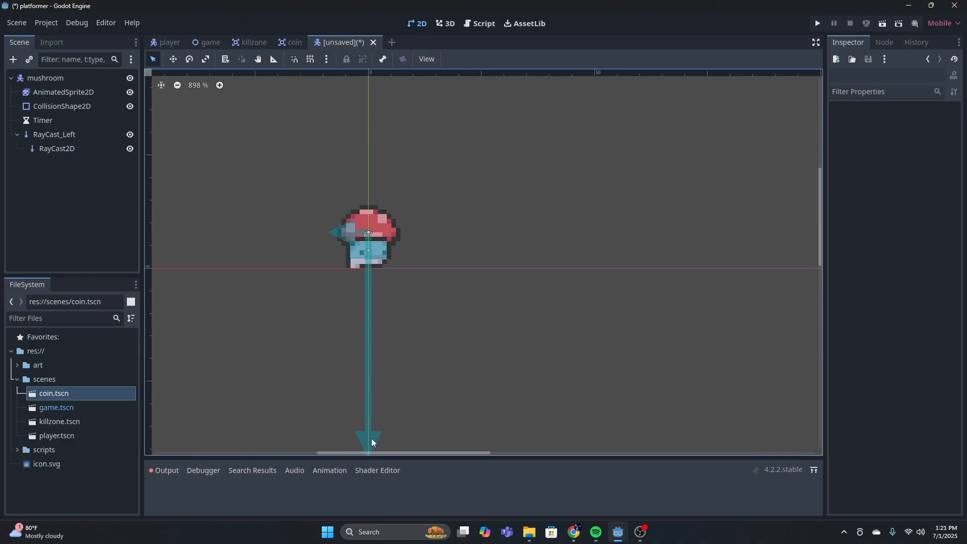
scroll(400, 425, "down", 2)
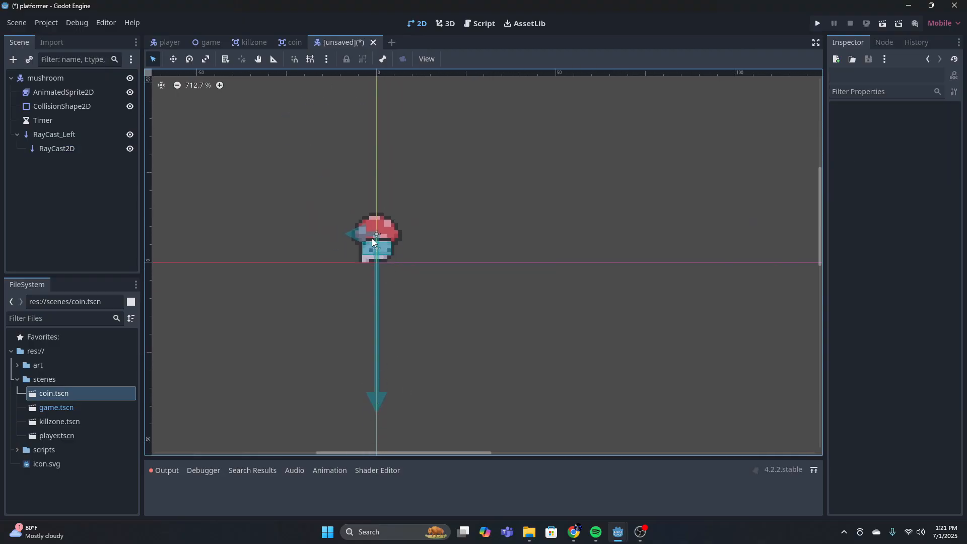
left_click_drag(55, 148, 80, 120)
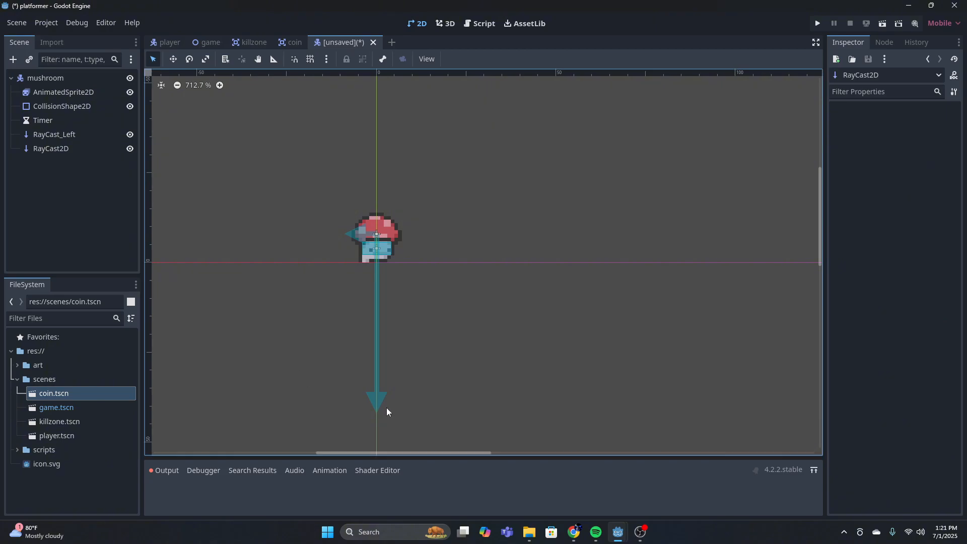
Aim the second raycast horizontally past the mushroom's right edge, with its target position at x 8, y 0 px
left_click(73, 149)
left_click_drag(376, 414, 410, 234)
scroll(411, 232, "up", 5)
scroll(416, 250, "up", 2)
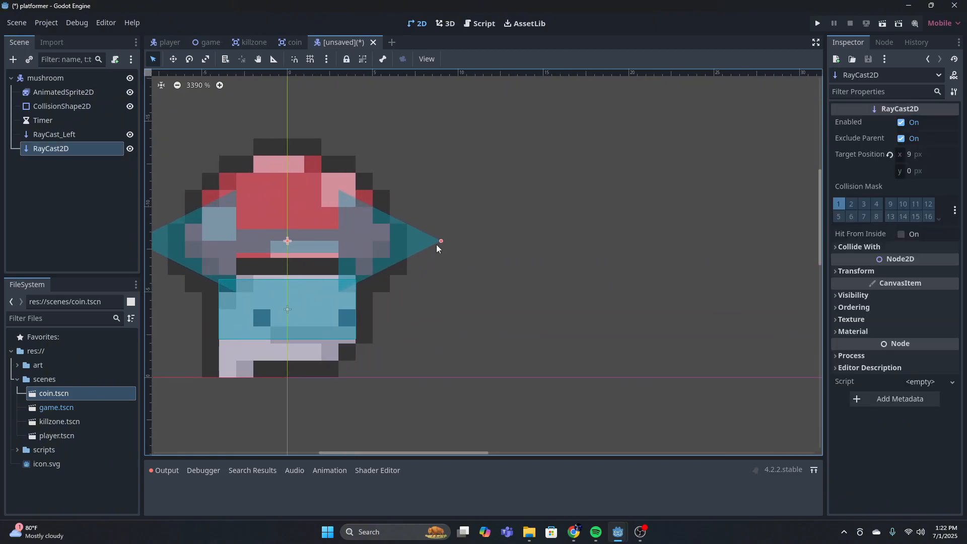
left_click_drag(436, 242, 424, 240)
scroll(442, 249, "down", 2)
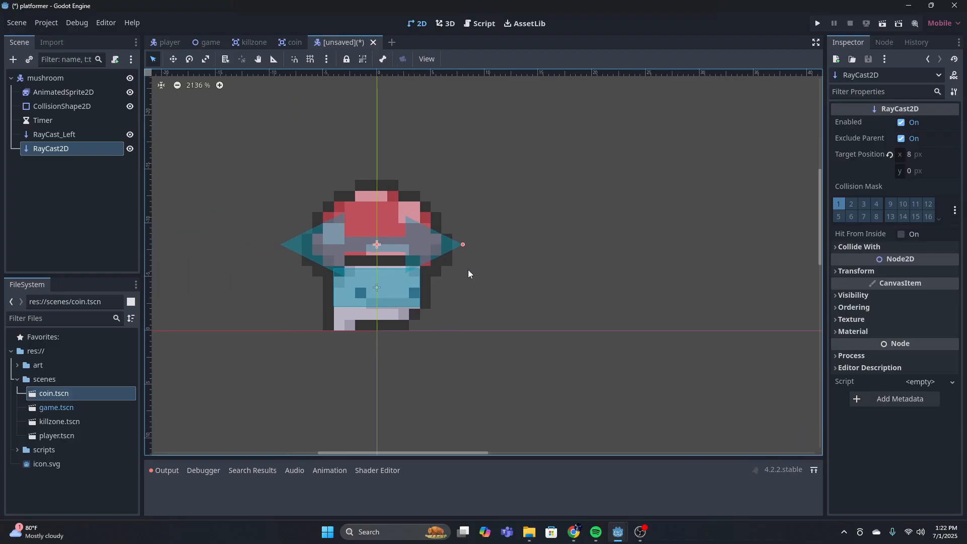
Rename the second raycast node to RayCast_Right
double_click(72, 148)
key("BackSpace")
key("BackSpace")
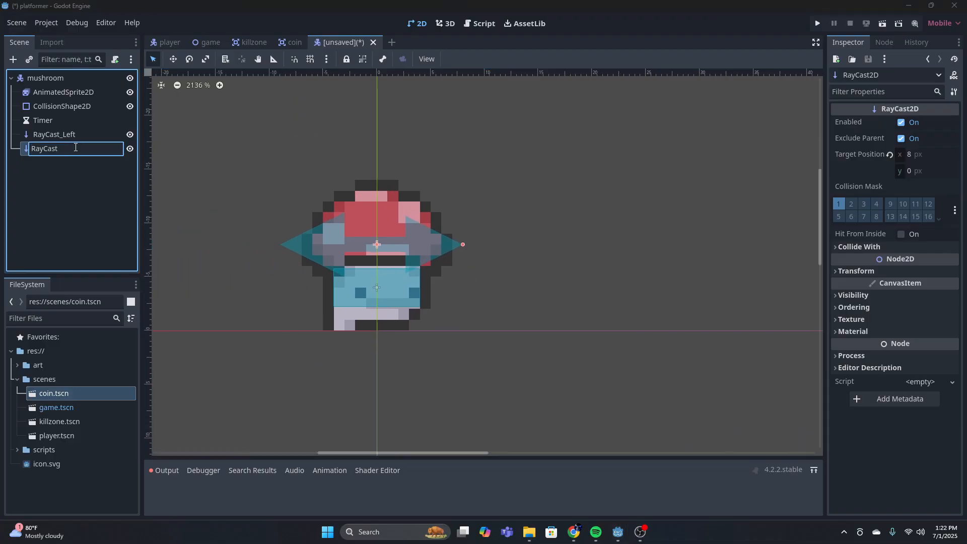
type("_Right")
key("Return")
Add a third RayCast2D node under the mushroom root and name it RayCast_Floor_Left
left_click(66, 186)
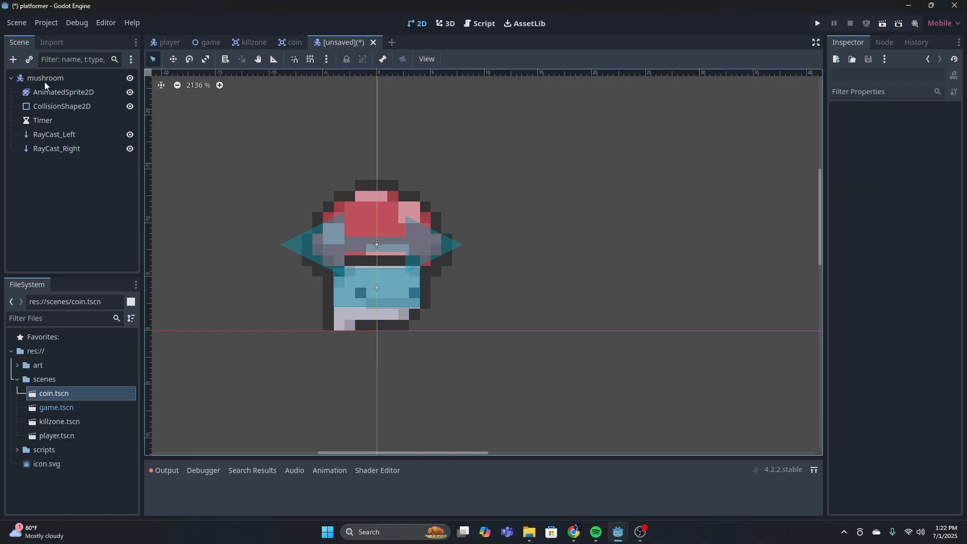
left_click(13, 59)
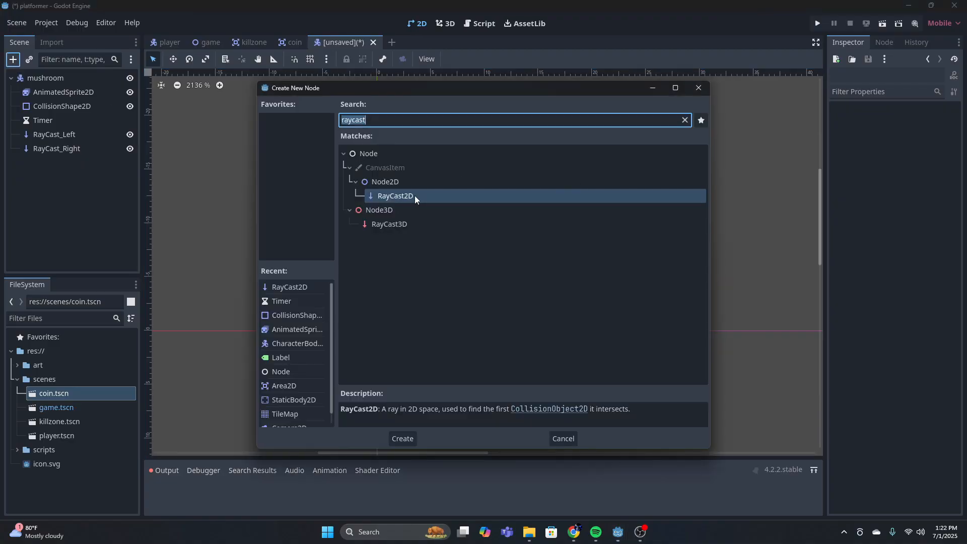
left_click(403, 438)
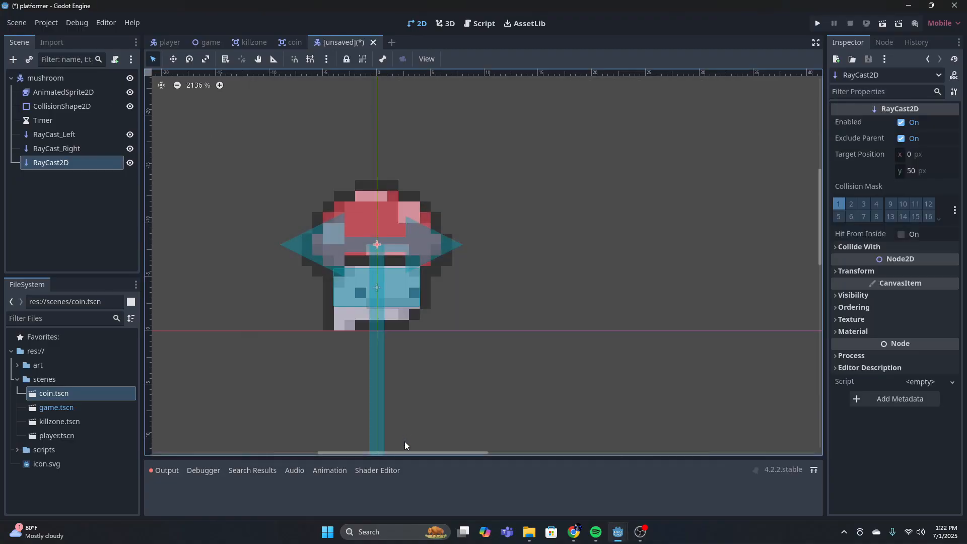
double_click(76, 162)
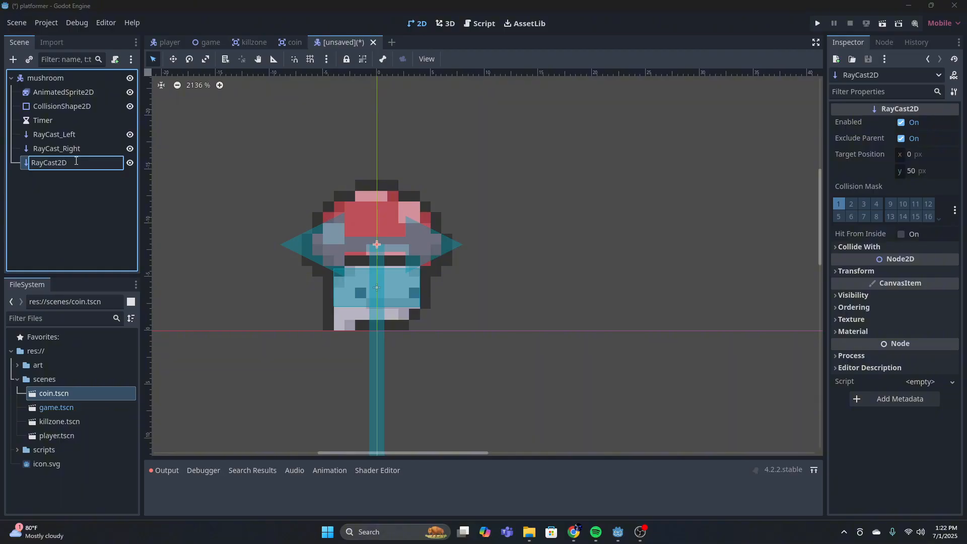
key("BackSpace")
key("BackSpace")
type("_Floor_Left")
key("Return")
Place RayCast_Floor_Left beside the mushroom's lower left side and shorten it to point down with a target position of 0, 4 px
scroll(405, 319, "down", 3)
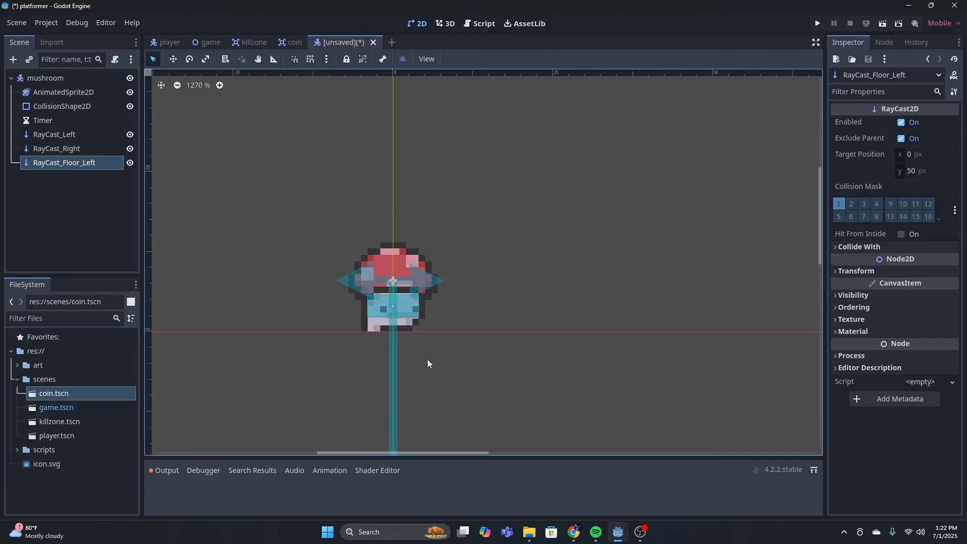
middle_click_drag(427, 359, 440, 188)
left_click_drag(417, 429, 416, 186)
left_click_drag(416, 125, 326, 175)
scroll(388, 191, "up", 4)
scroll(397, 199, "up", 2)
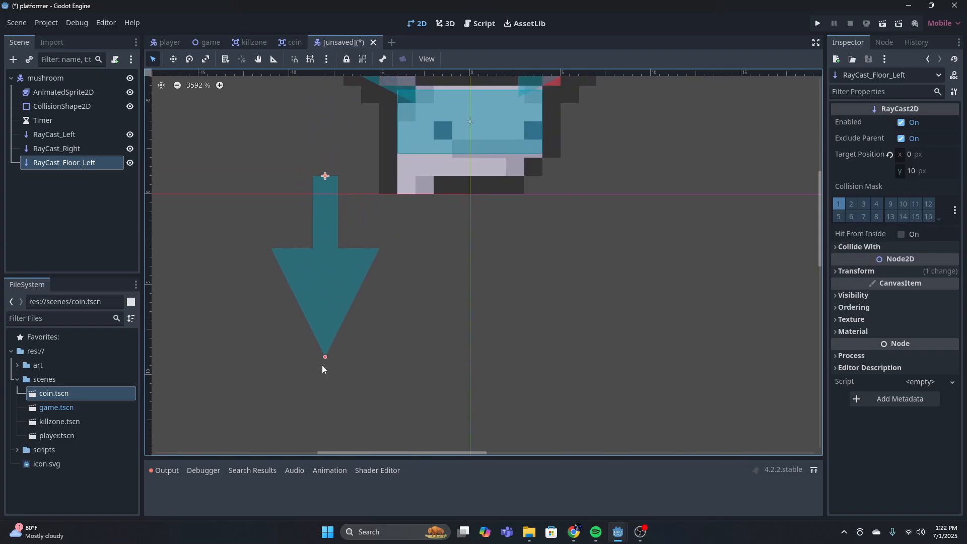
left_click_drag(324, 356, 326, 249)
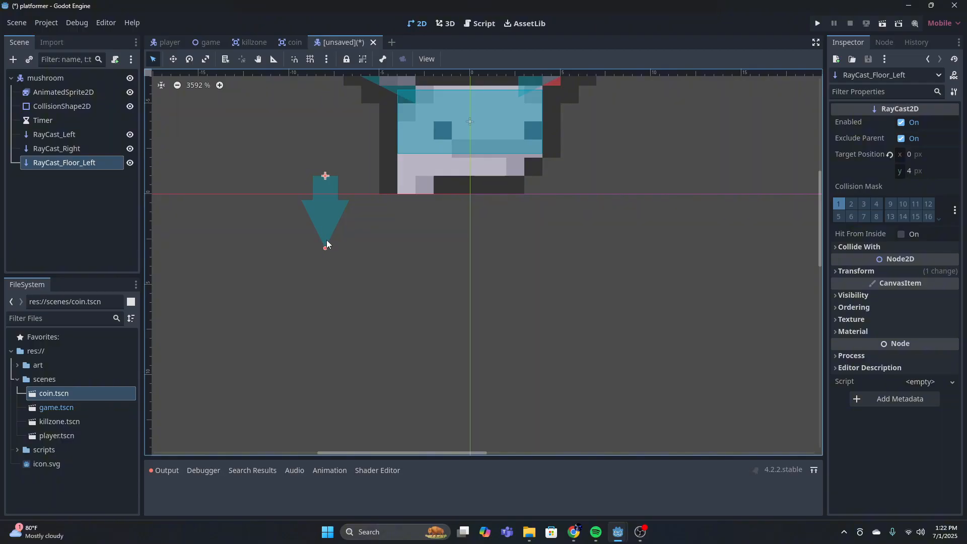
Duplicate RayCast_Floor_Left and move the copy directly under the mushroom root node
left_click(619, 224)
middle_click_drag(612, 233, 537, 256)
left_click(75, 159)
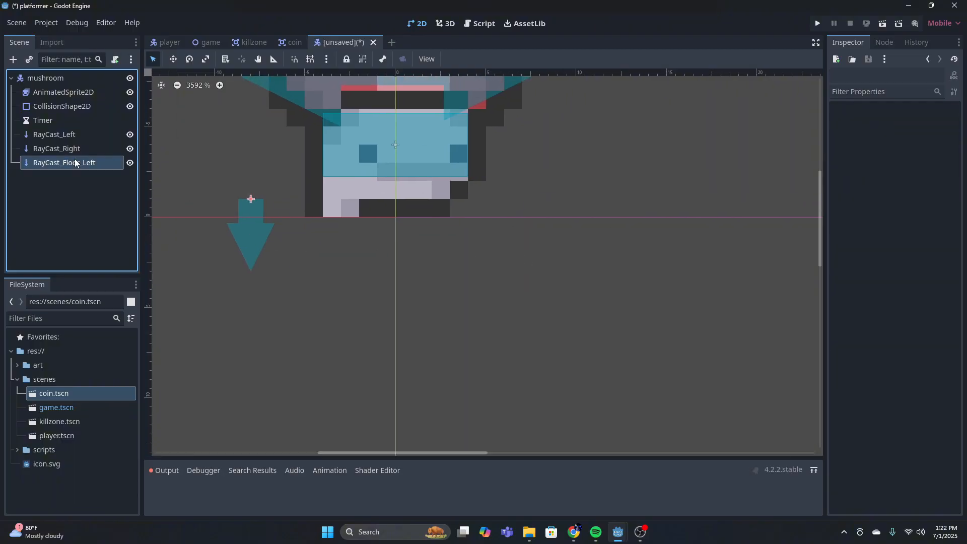
key("ctrl+v")
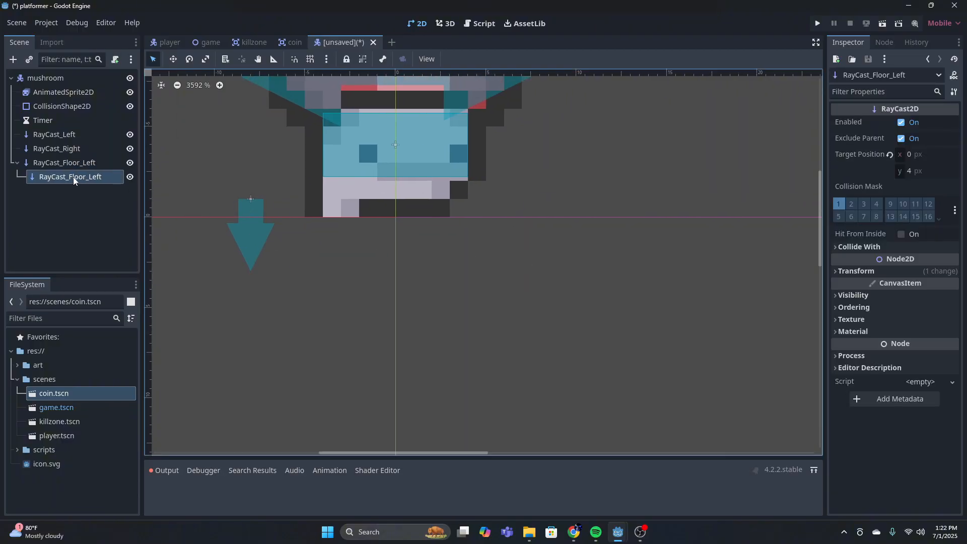
left_click_drag(73, 177, 76, 80)
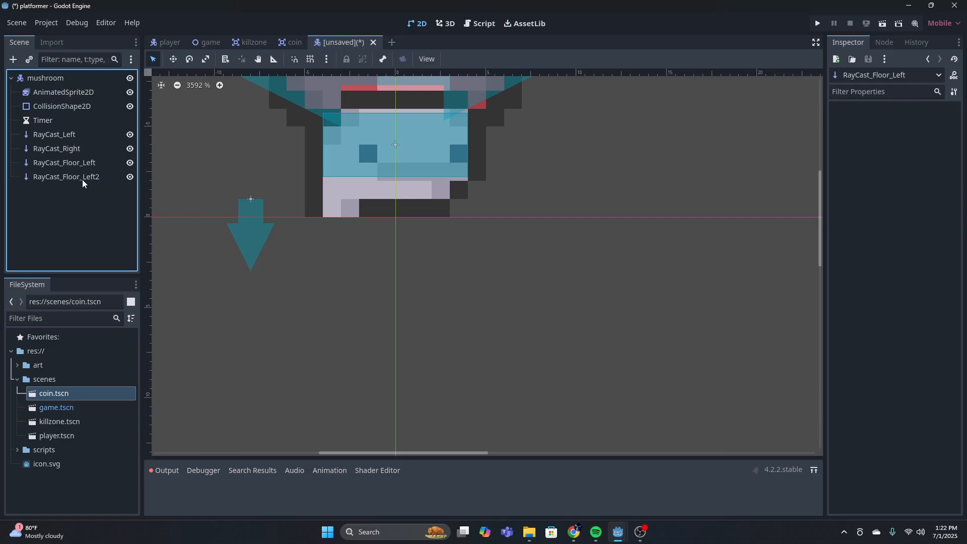
Move the duplicated floor raycast to the mushroom's lower right side, about 7 px from the vertical center axis
left_click(269, 221)
left_click(109, 179)
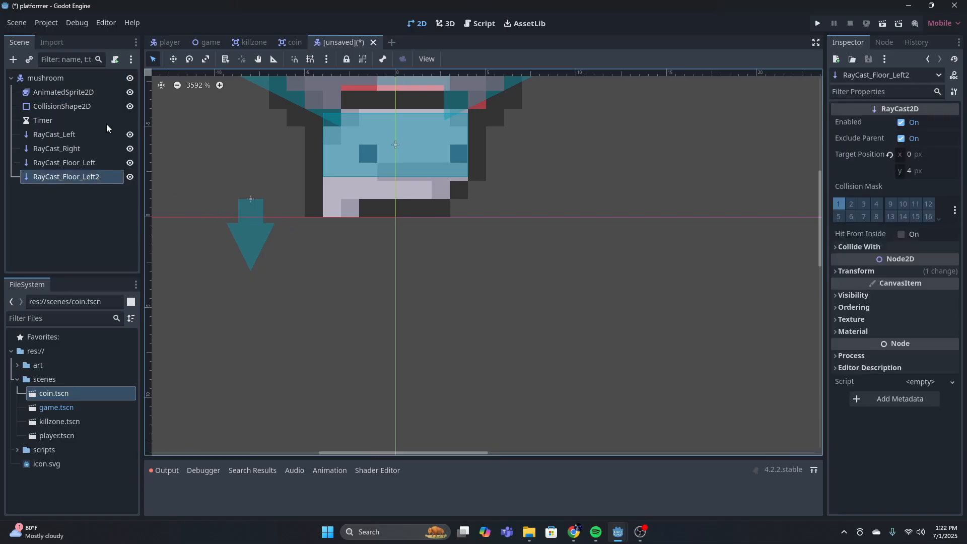
left_click_drag(261, 208, 339, 227)
scroll(354, 229, "down", 6)
left_click_drag(234, 328, 471, 225)
scroll(497, 216, "up", 2)
scroll(274, 287, "down", 1)
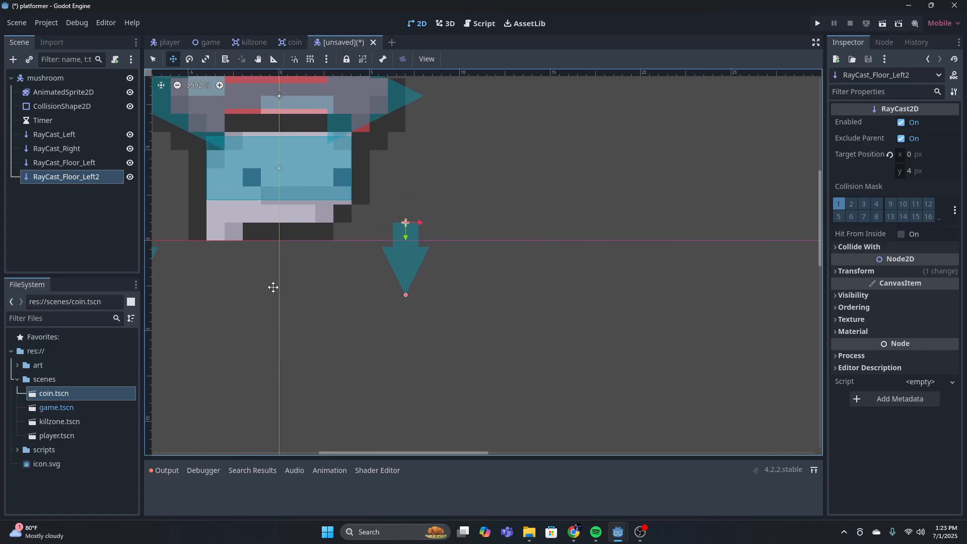
middle_click_drag(274, 287, 391, 287)
scroll(391, 287, "down", 1)
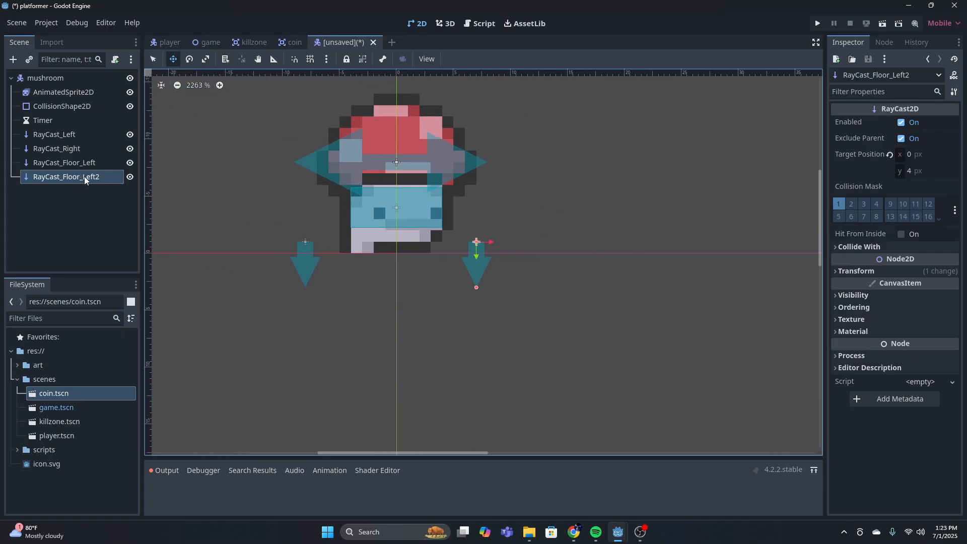
Rename the duplicated floor raycast to RayCast_Floor_Right
left_click(99, 178)
left_click(105, 179)
key("BackSpace")
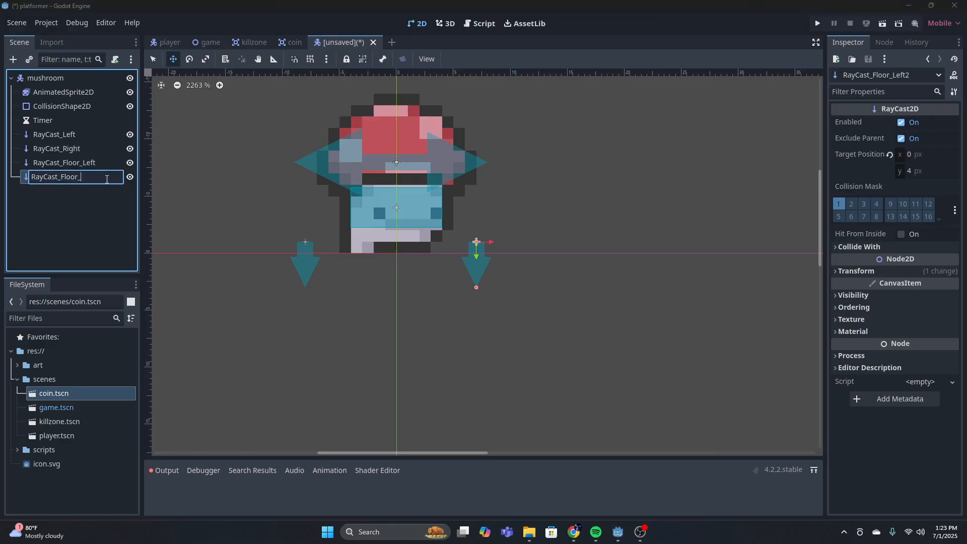
type("Right")
key("Return")
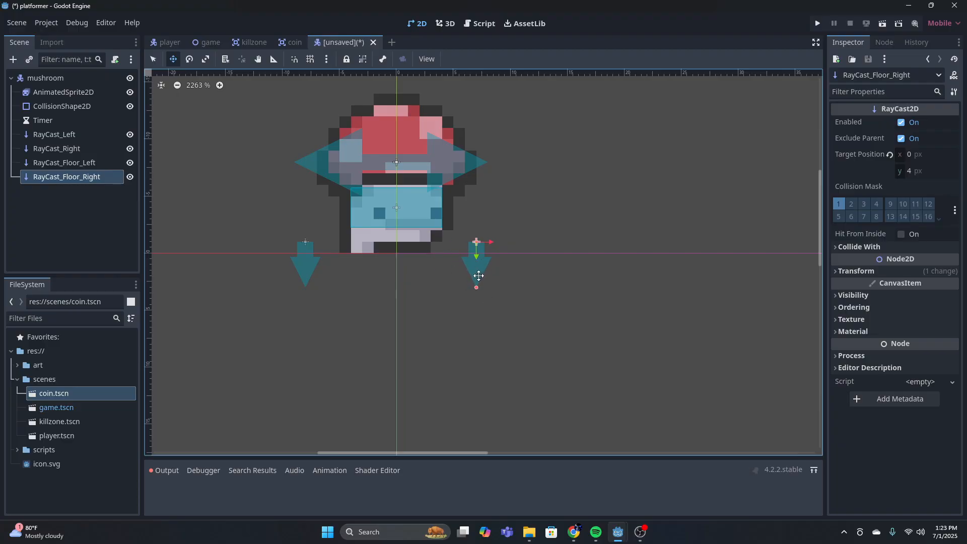
Review the reach of RayCast_Right and the placement of the four raycasts around the mushroom
key("q")
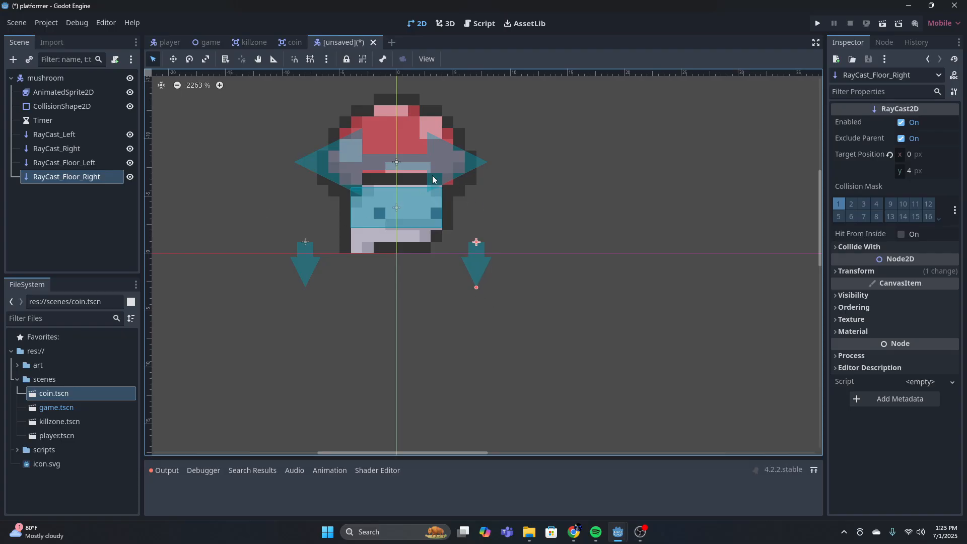
left_click(457, 161)
left_click(101, 149)
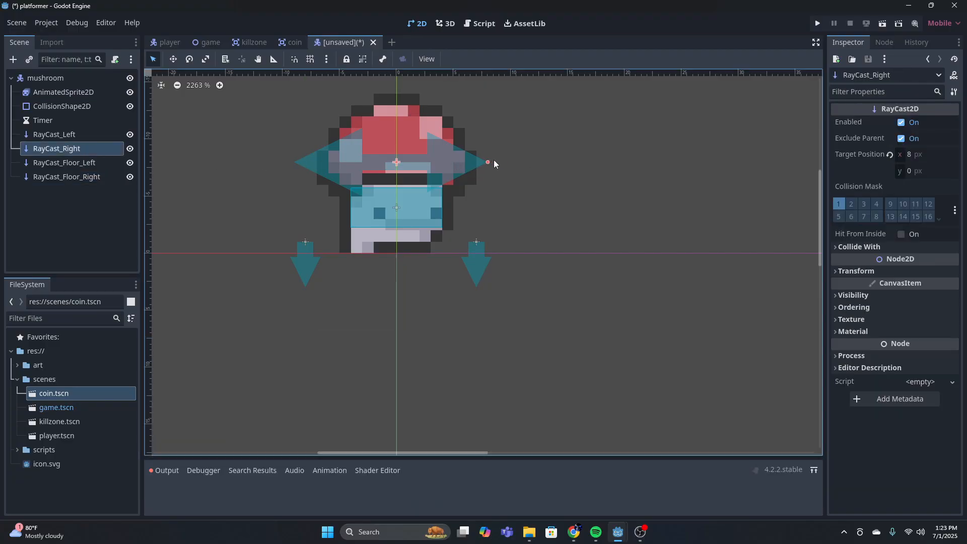
left_click(342, 164)
left_click(563, 173)
scroll(511, 199, "down", 2)
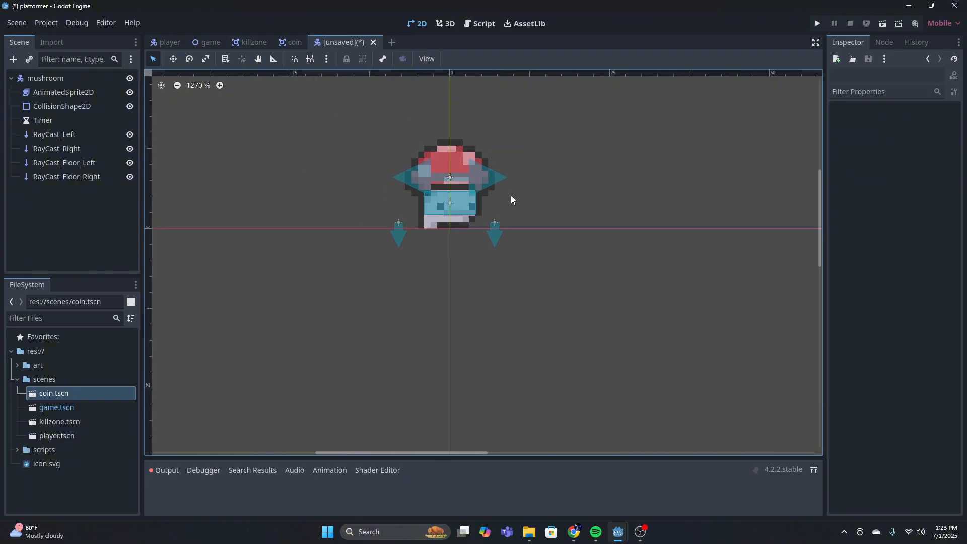
scroll(503, 201, "up", 2)
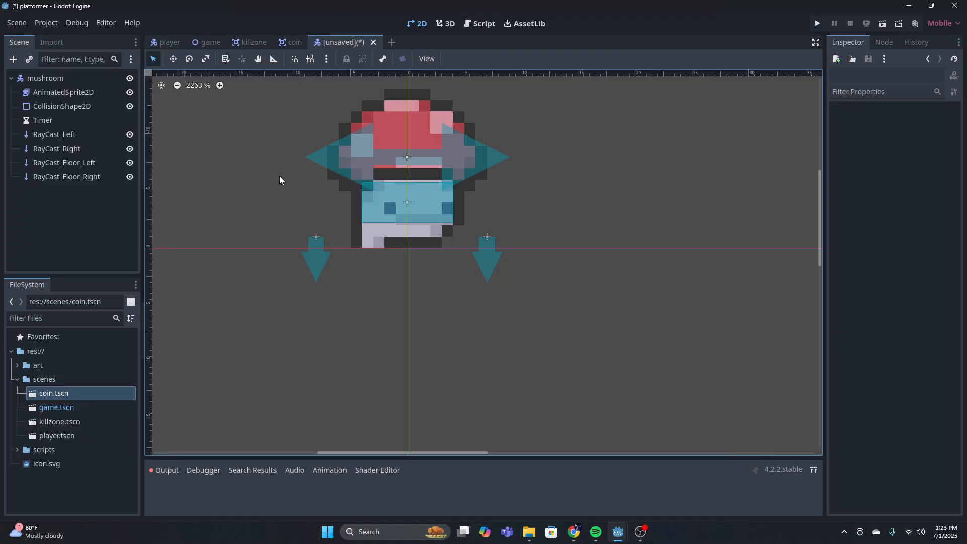
Instantiate scenes/killzone.tscn as a child of the mushroom root node
left_click(55, 80)
left_click(29, 59)
left_click(415, 247)
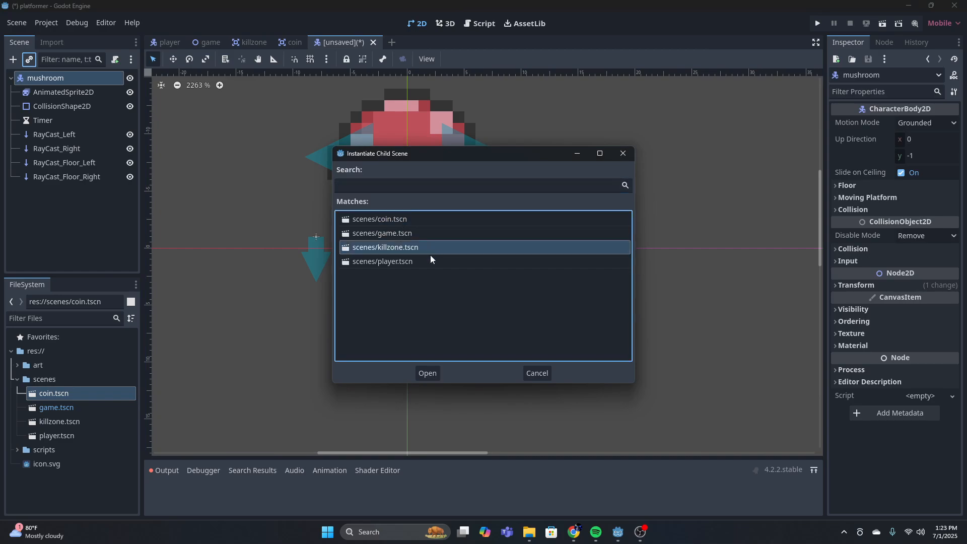
left_click(427, 372)
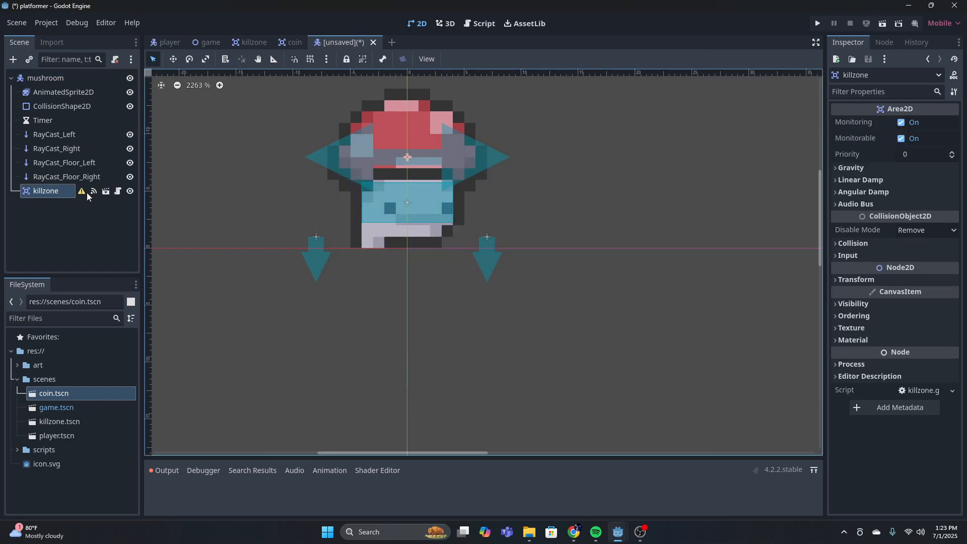
mouse_move(84, 193)
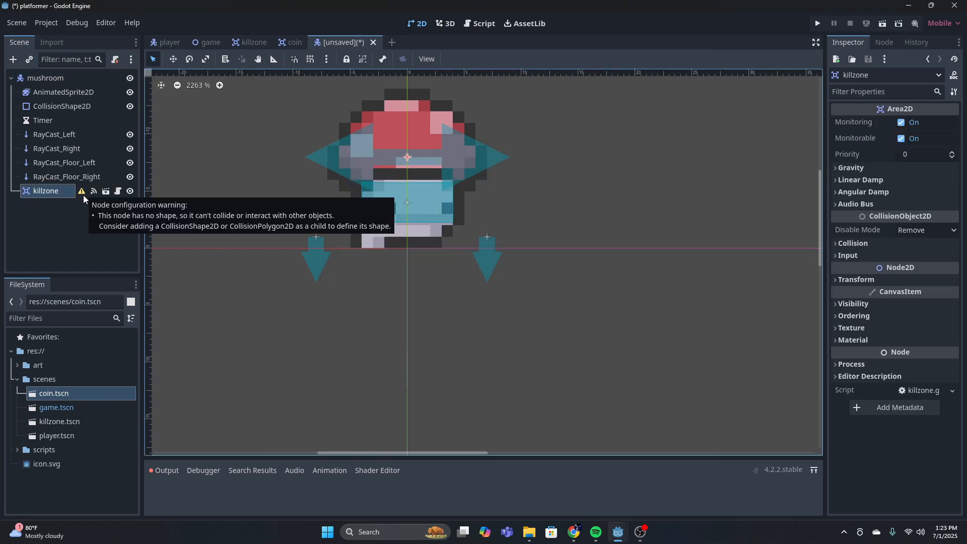
Add a CollisionShape2D under the killzone node and give it a rectangle shape
left_click(13, 60)
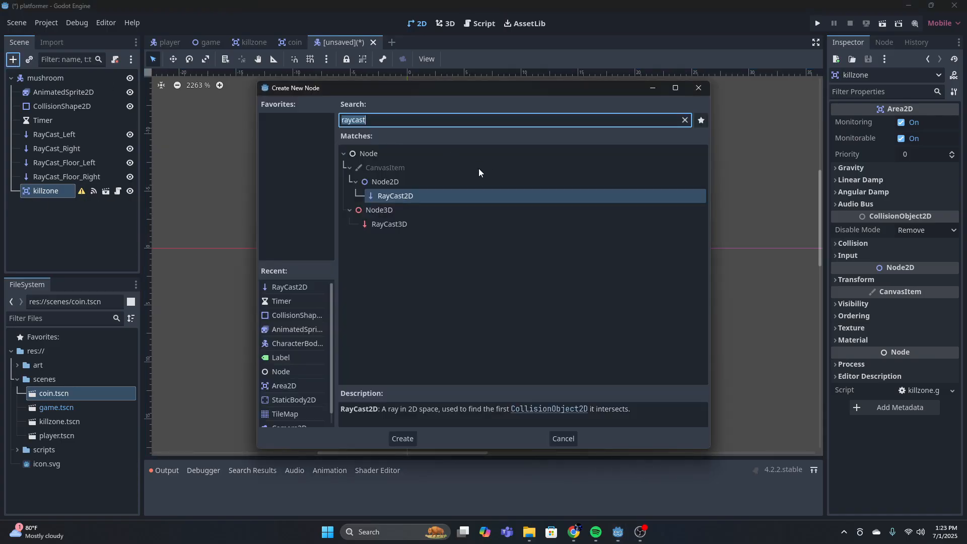
key("BackSpace")
type("colli")
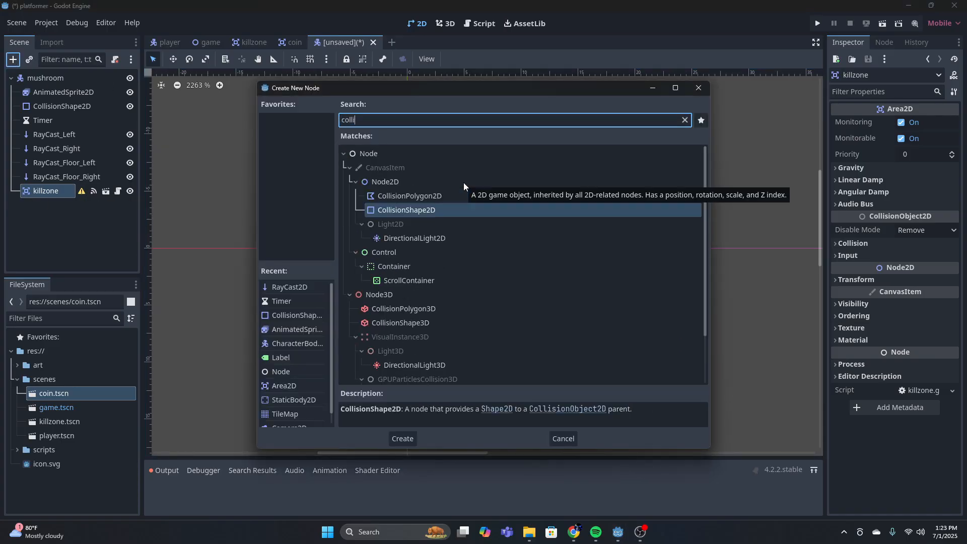
key("Return")
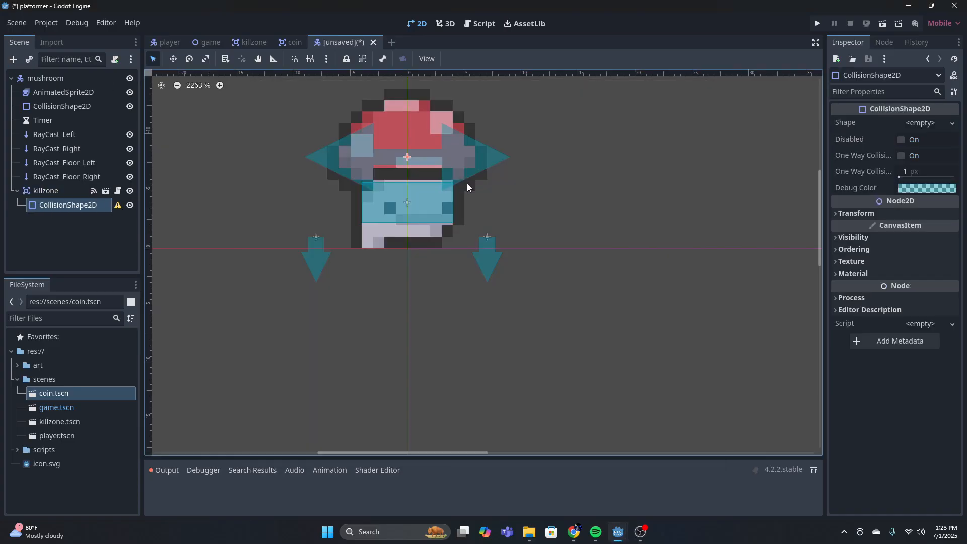
left_click(916, 123)
left_click(876, 198)
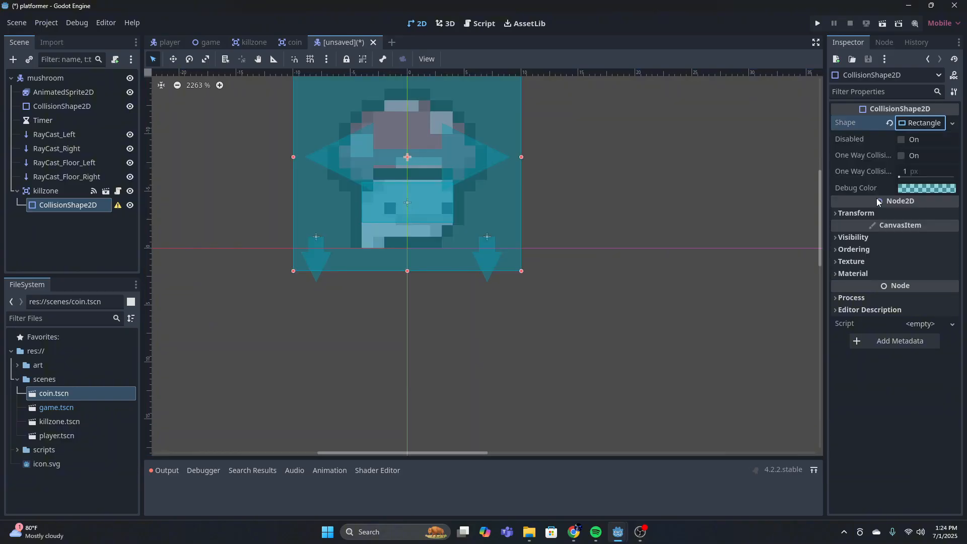
Shrink the killzone's rectangle to a strip about 10 px wide and 2 px tall along the mushroom's feet
scroll(587, 170, "down", 2)
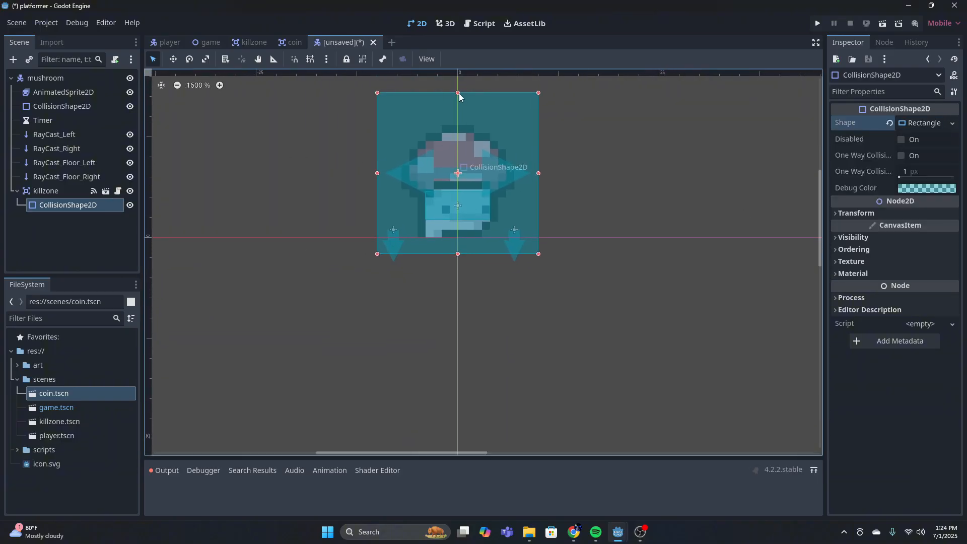
left_click_drag(458, 93, 458, 222)
left_click_drag(458, 255, 457, 237)
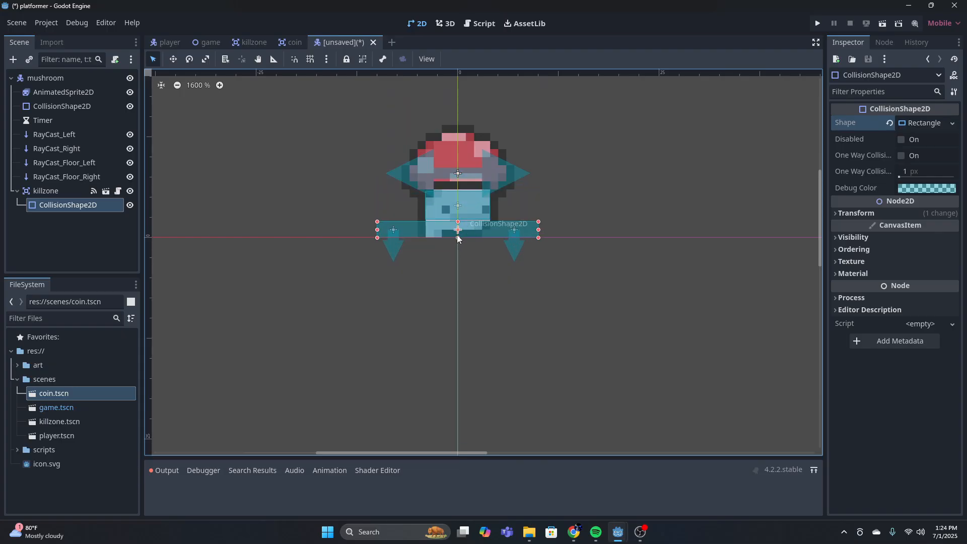
left_click_drag(539, 229, 502, 233)
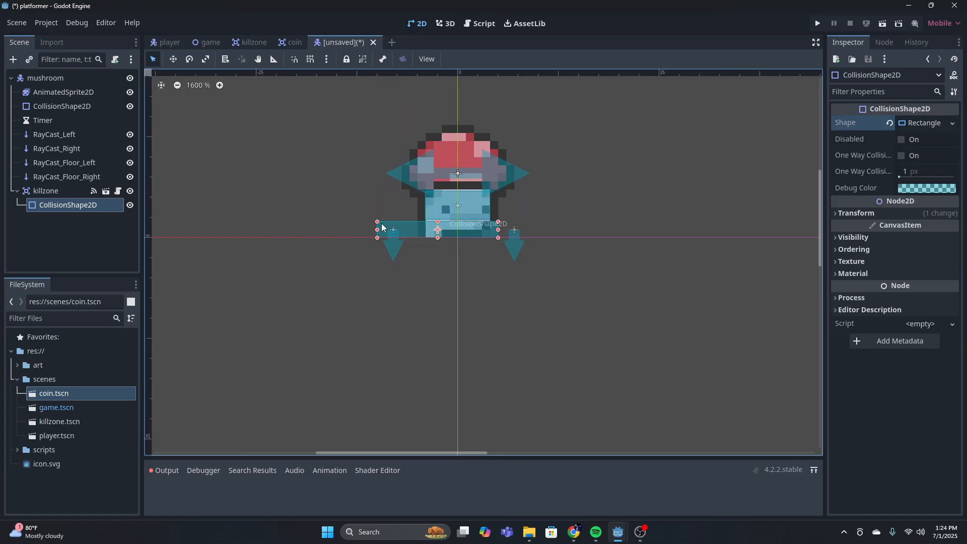
left_click_drag(378, 230, 417, 230)
scroll(504, 219, "up", 3)
scroll(503, 216, "up", 3)
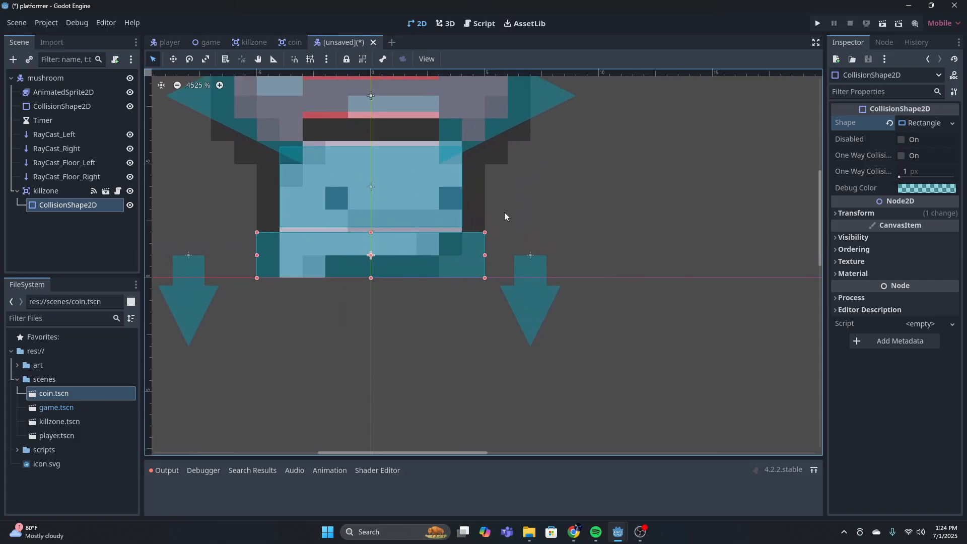
Widen the killzone strip evenly on both sides to about 14 px, reaching just beyond the mushroom's stem
left_click(503, 213)
left_click(486, 255)
left_click_drag(485, 254, 507, 255)
left_click_drag(257, 255, 222, 254)
left_click_drag(507, 255, 530, 256)
left_click(560, 207)
scroll(558, 209, "down", 4)
middle_click_drag(573, 216, 550, 250)
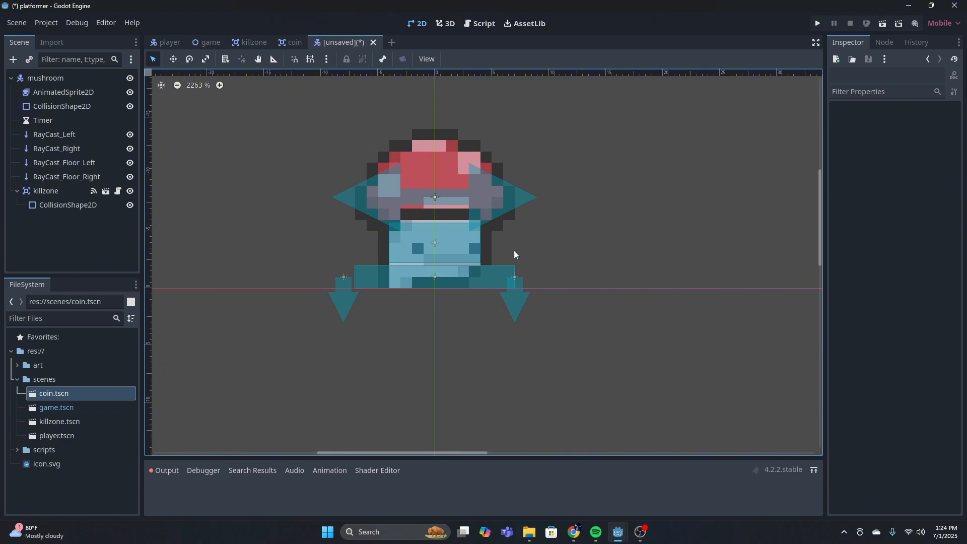
scroll(476, 244, "up", 3)
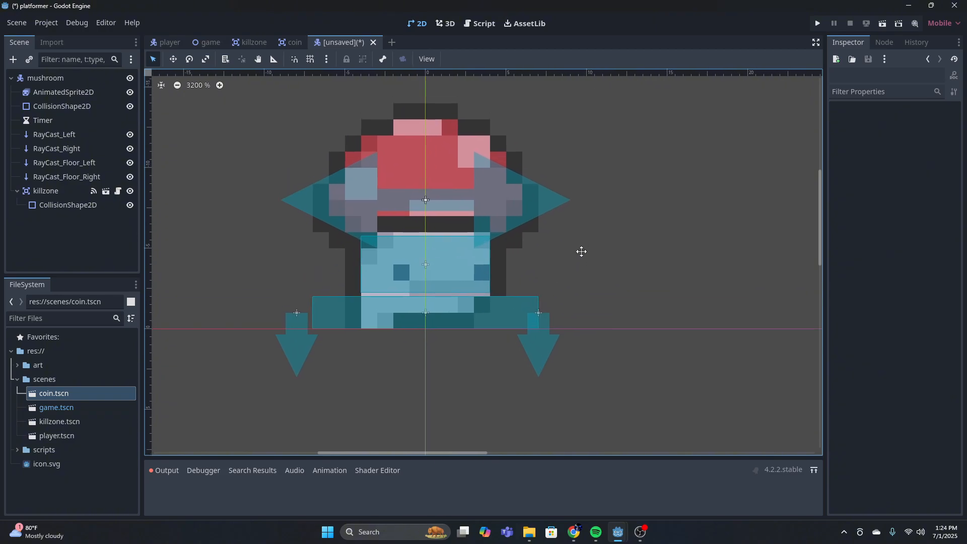
scroll(581, 267, "down", 4)
scroll(589, 254, "down", 5)
scroll(580, 248, "up", 2)
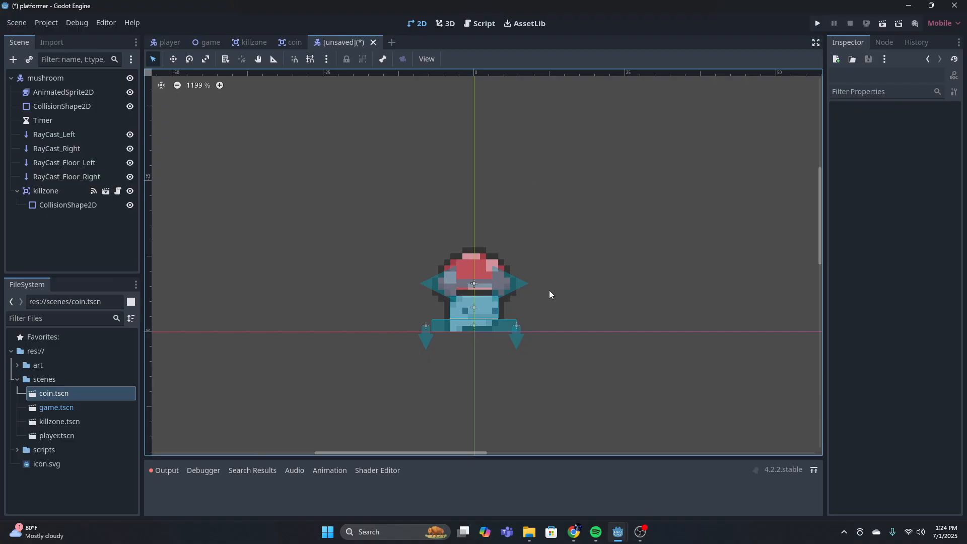
scroll(515, 290, "up", 1)
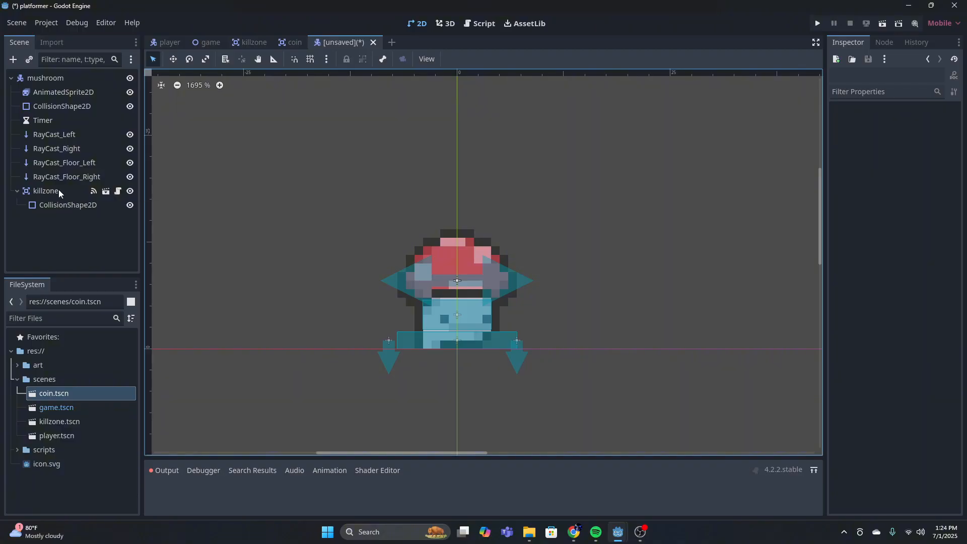
left_click(13, 59)
left_click(698, 88)
left_click(28, 60)
left_click(386, 248)
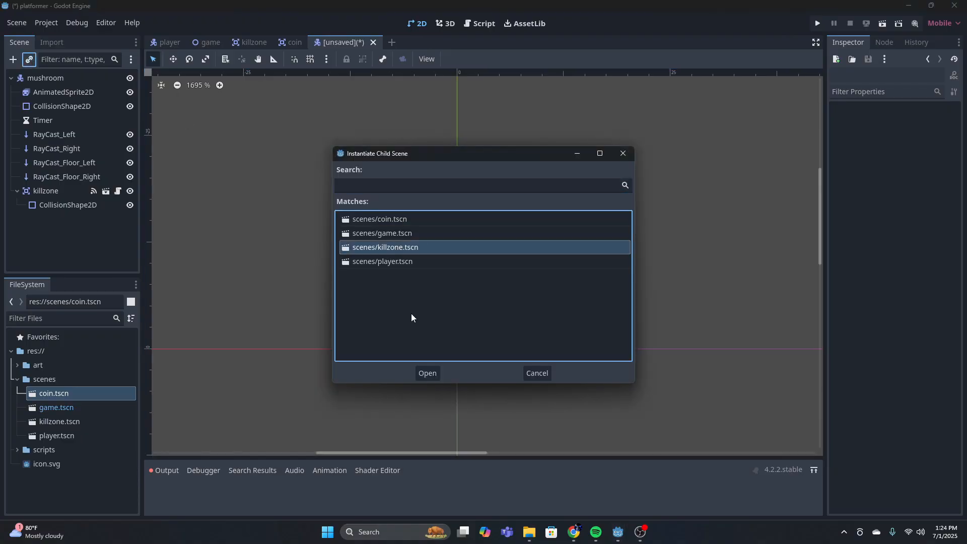
left_click(619, 154)
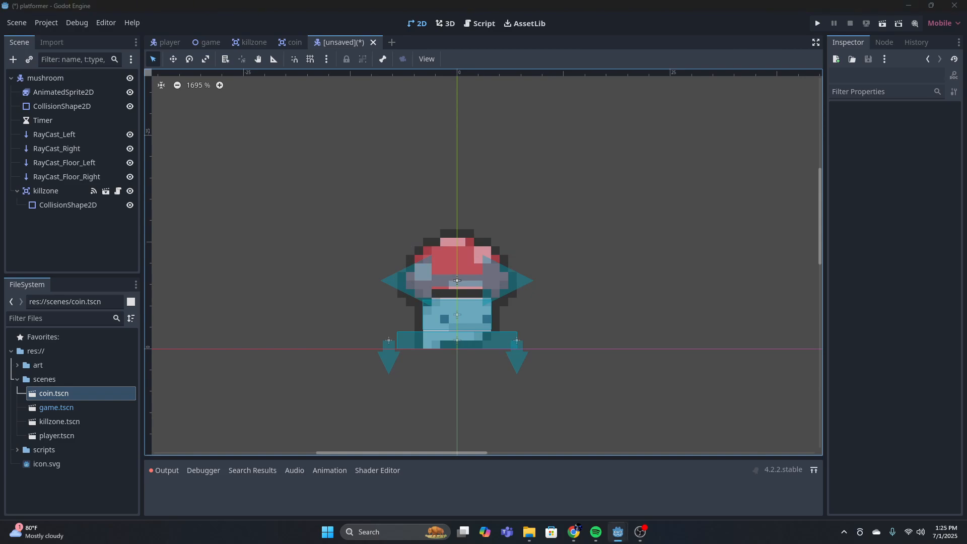
Add an Area2D node under the mushroom root and rename it mushroom_killzone
left_click(13, 59)
type("area")
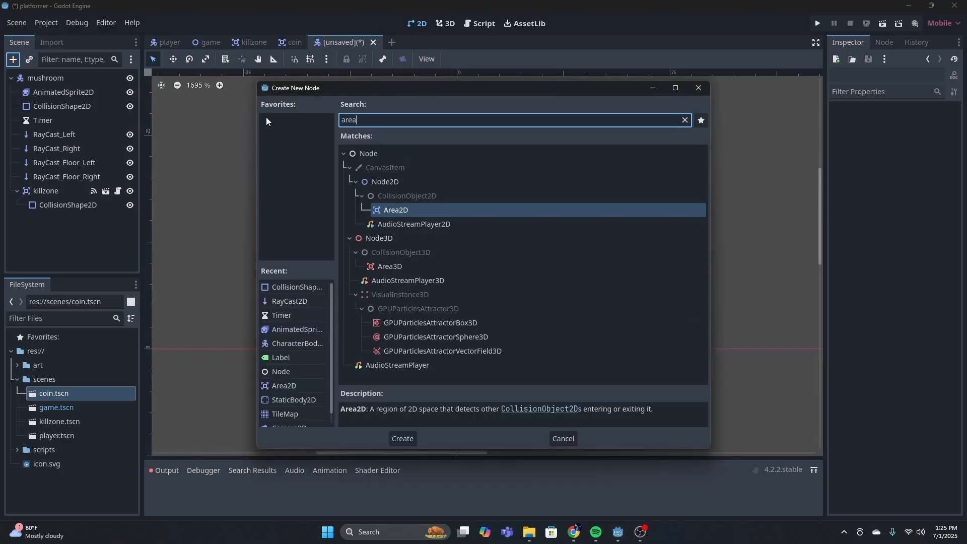
left_click(403, 437)
double_click(67, 217)
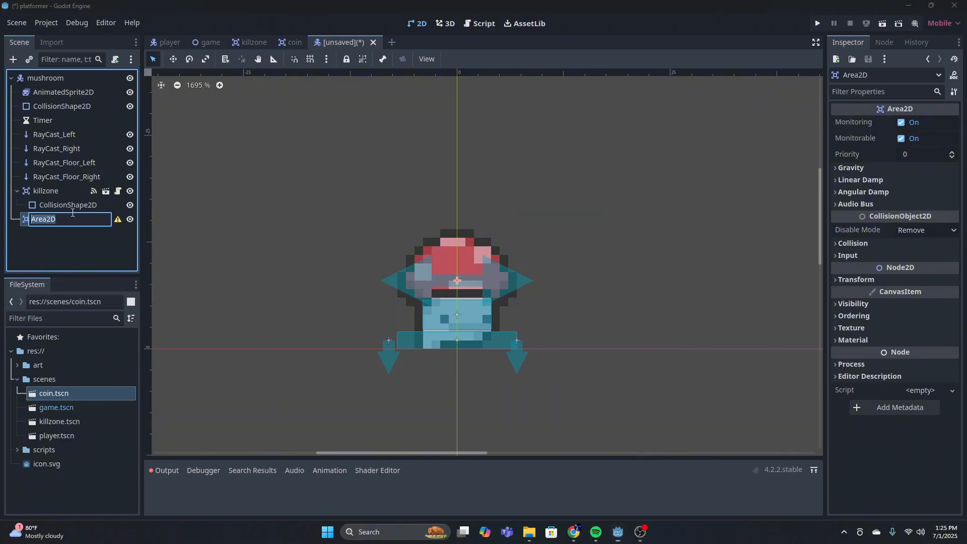
type("mushrrom")
key("BackSpace")
key("BackSpace")
key("BackSpace")
type("oom_killzone")
key("Return")
Add a CollisionShape2D under mushroom_killzone and give it a rectangle shape
left_click(13, 59)
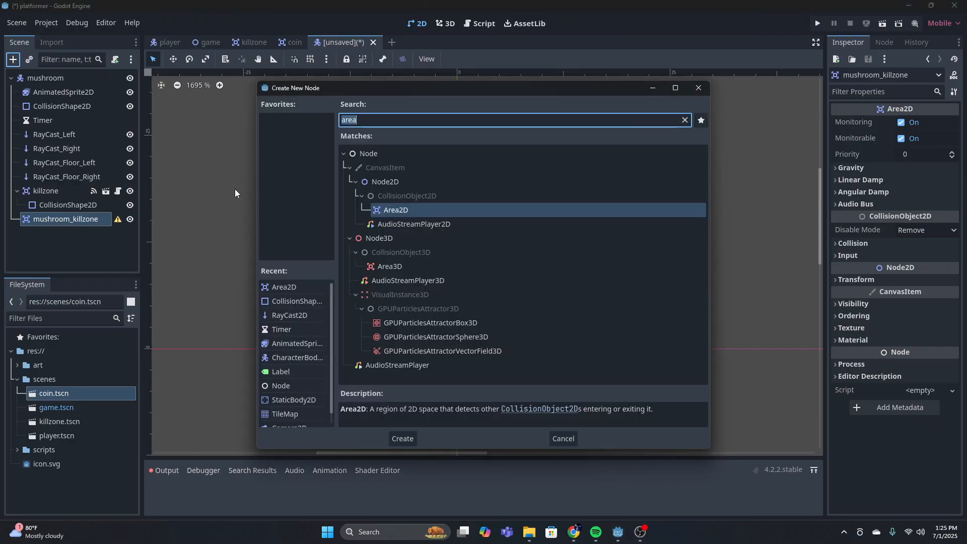
type("colli")
key("Return")
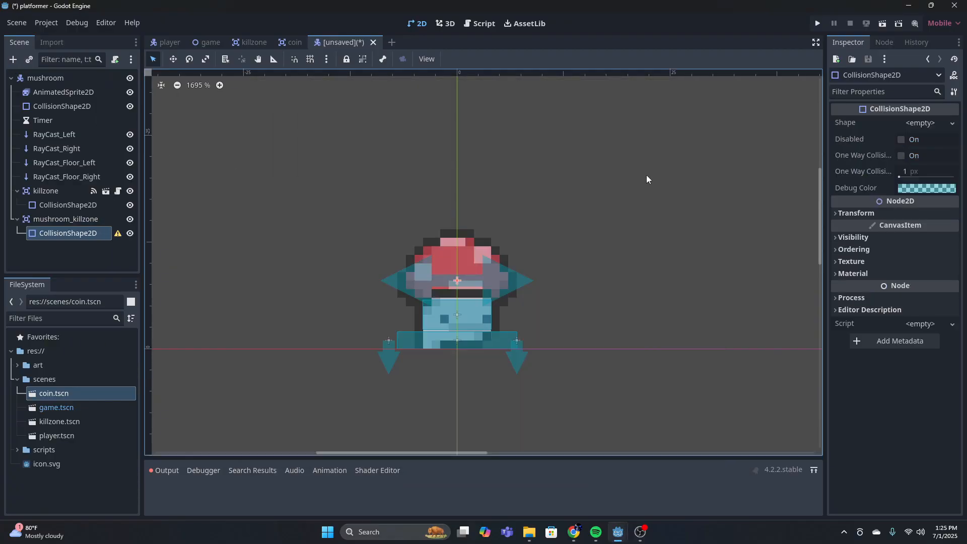
left_click(922, 126)
left_click(864, 191)
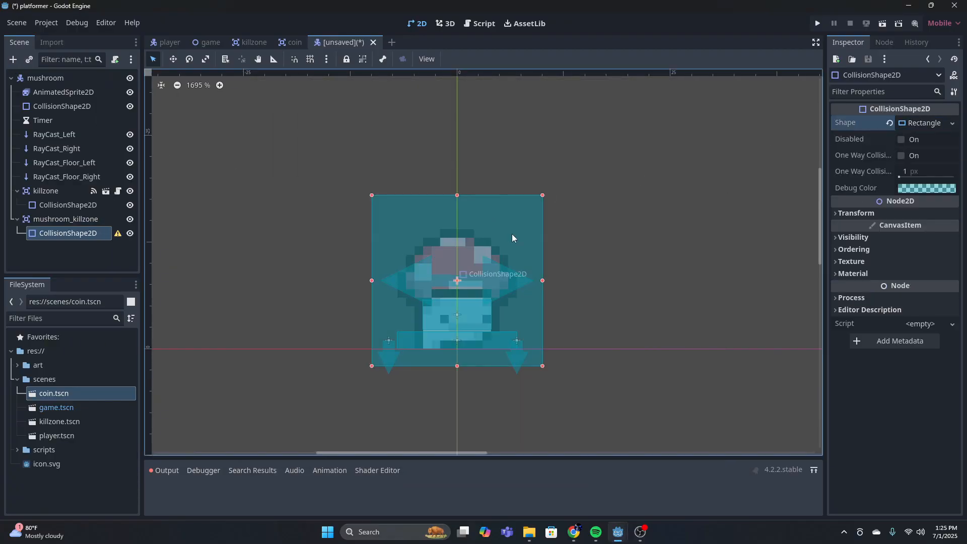
Shrink the mushroom_killzone rectangle to about 12 px wide and 3 px tall over the upper part of the cap
left_click_drag(458, 367, 457, 272)
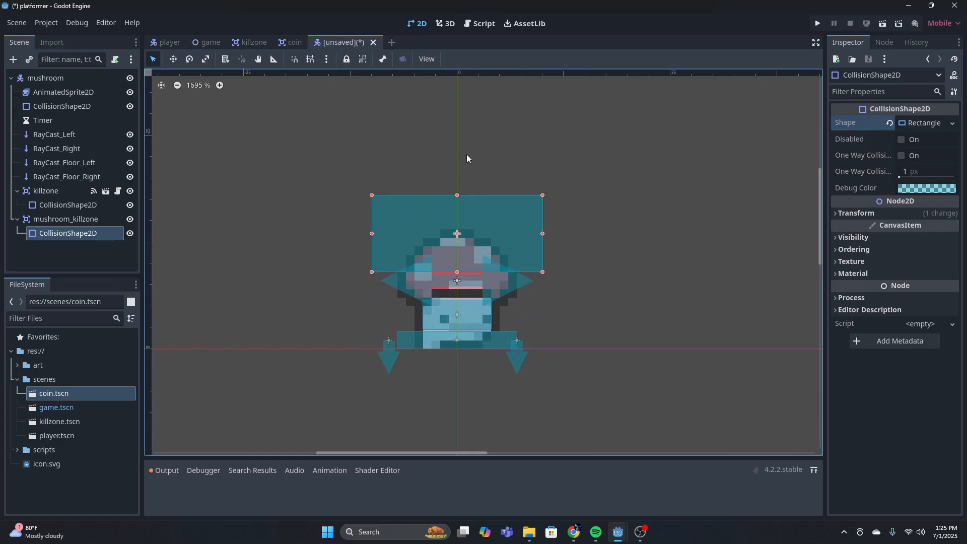
left_click_drag(458, 197, 483, 242)
scroll(534, 252, "up", 12)
left_click_drag(526, 272, 481, 272)
left_click_drag(190, 272, 276, 272)
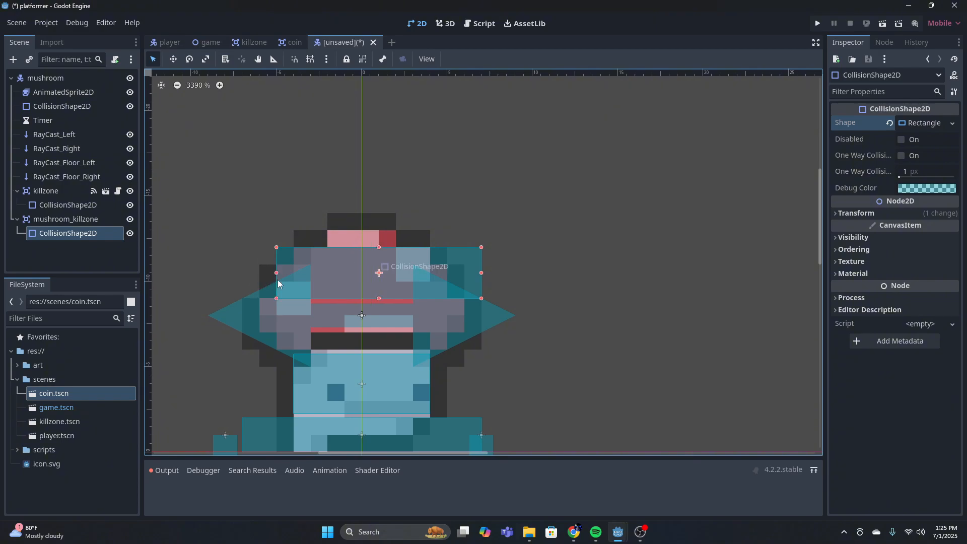
Narrow the mushroom_killzone rectangle to about 10 px wide, centered on the mushroom's vertical axis
left_click_drag(481, 273, 453, 269)
left_click_drag(352, 265, 389, 263)
left_click(484, 242)
scroll(483, 243, "down", 3)
left_click(555, 241)
scroll(556, 241, "down", 2)
left_click(454, 258)
left_click_drag(490, 263, 483, 264)
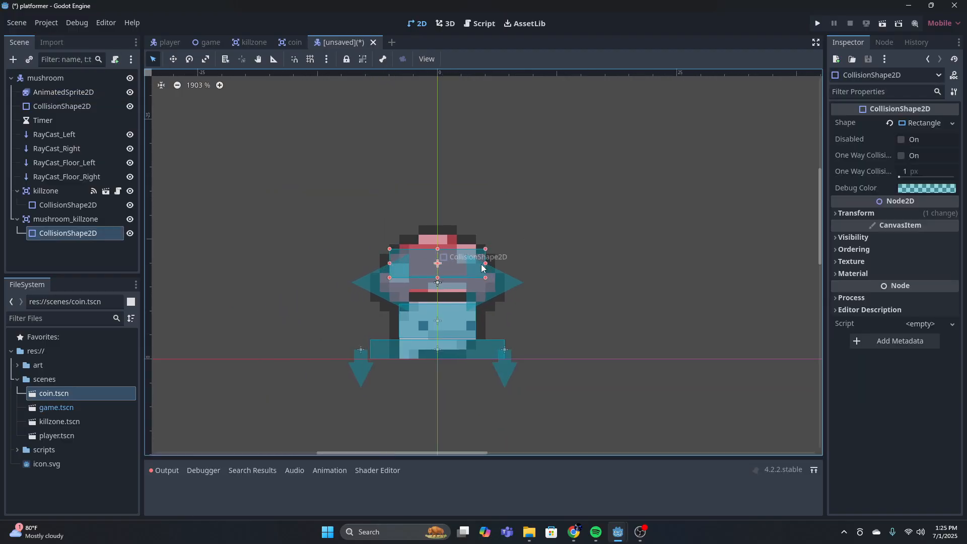
left_click(558, 251)
Move RayCast_Floor_Right outward to about 8 px from the center axis, clear of the killzone strip and level with the opposite floor raycast
scroll(528, 263, "up", 2)
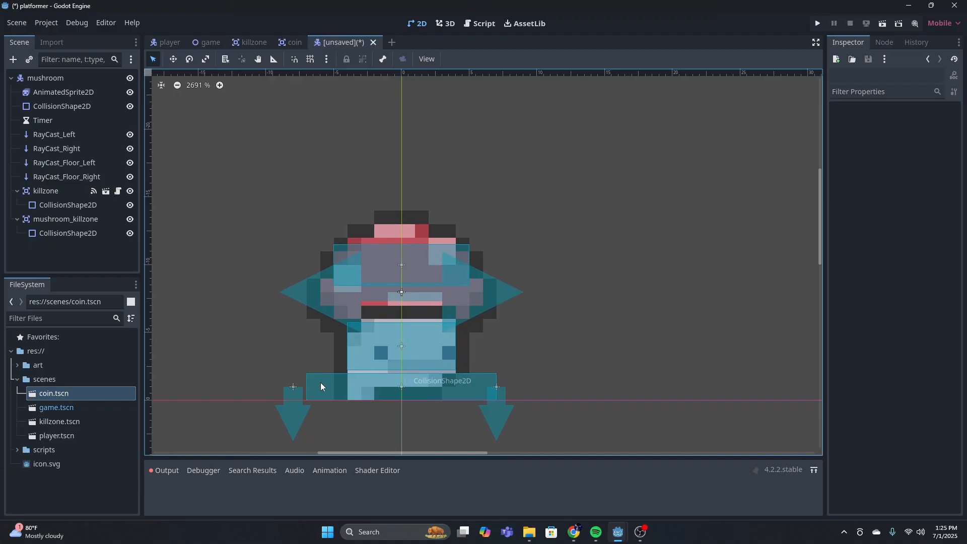
scroll(516, 360, "up", 3)
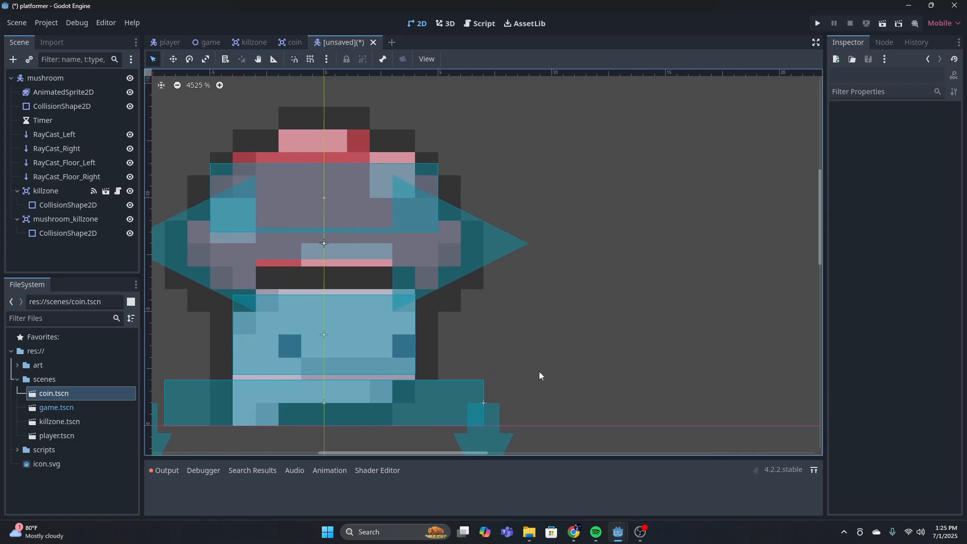
middle_click_drag(539, 372, 618, 323)
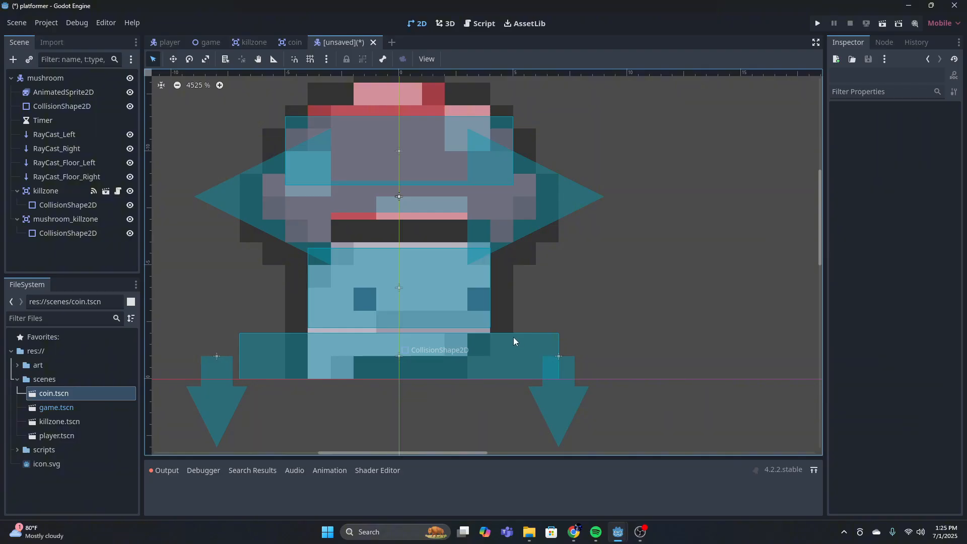
scroll(552, 276, "down", 3)
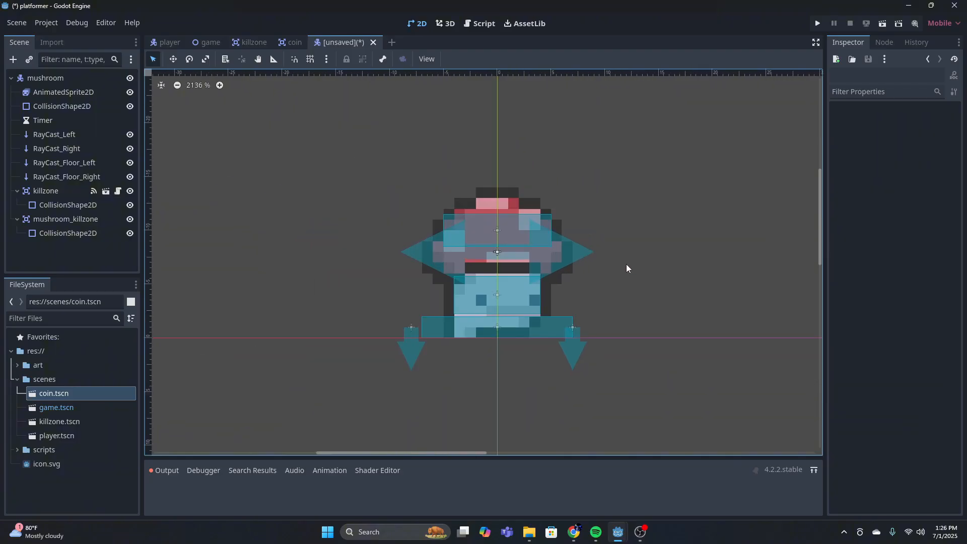
left_click(67, 192)
left_click(66, 177)
left_click(547, 317)
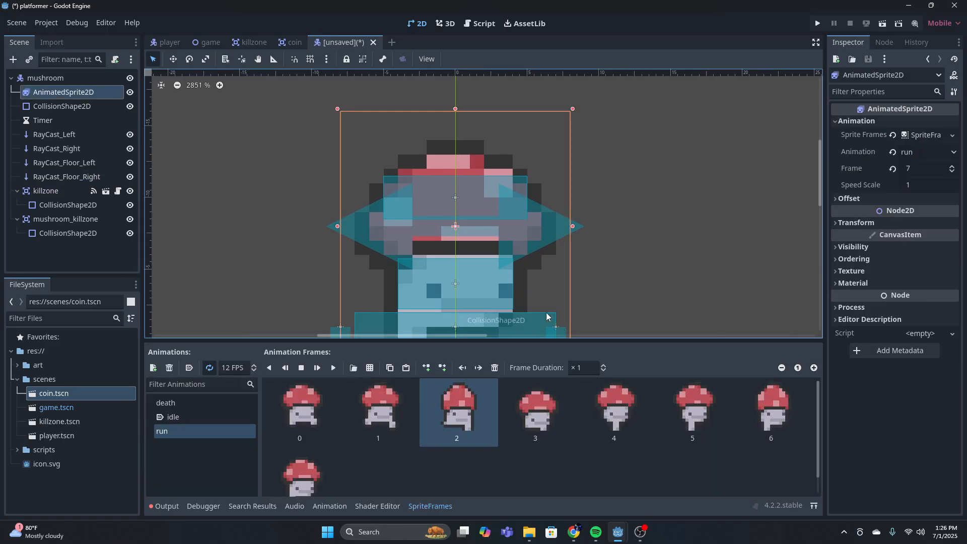
left_click(65, 177)
left_click(172, 59)
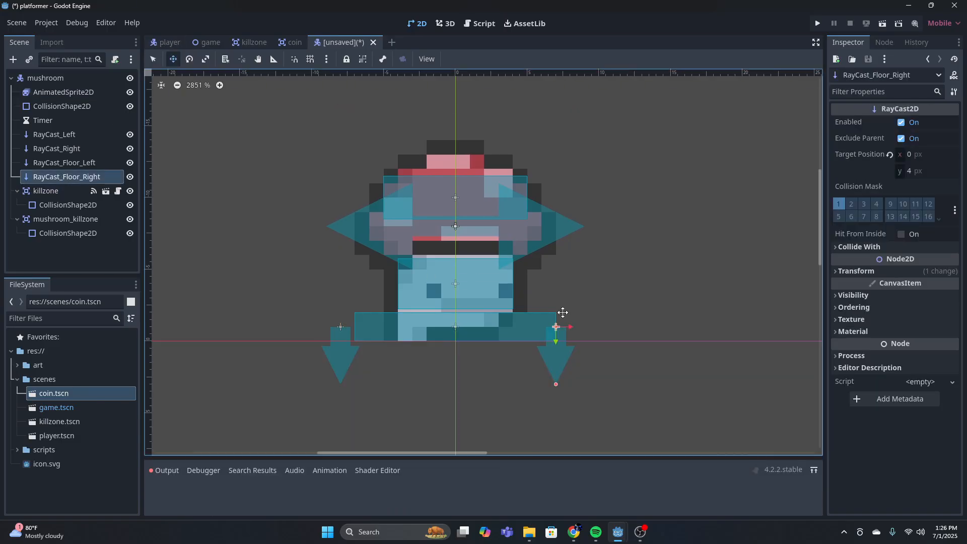
left_click_drag(557, 327, 571, 328)
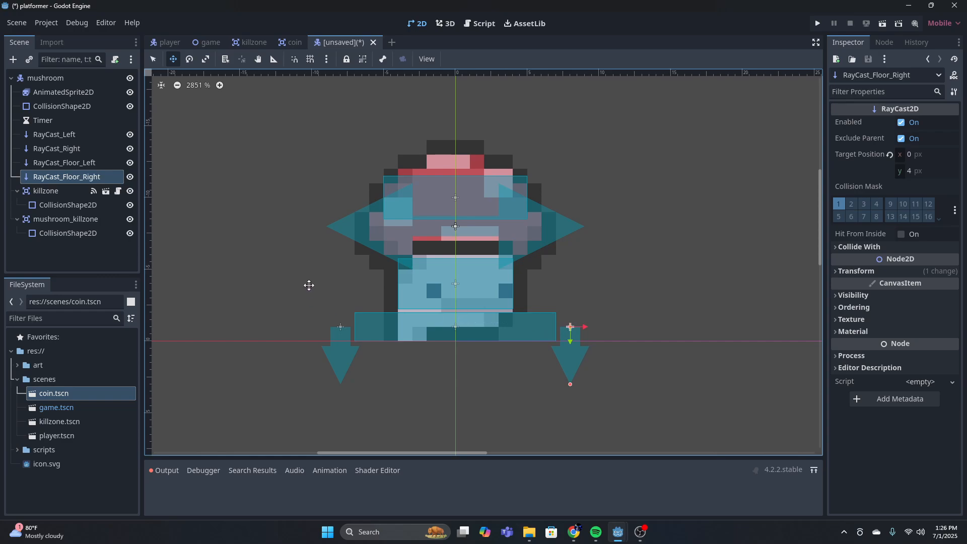
left_click(153, 59)
left_click(609, 216)
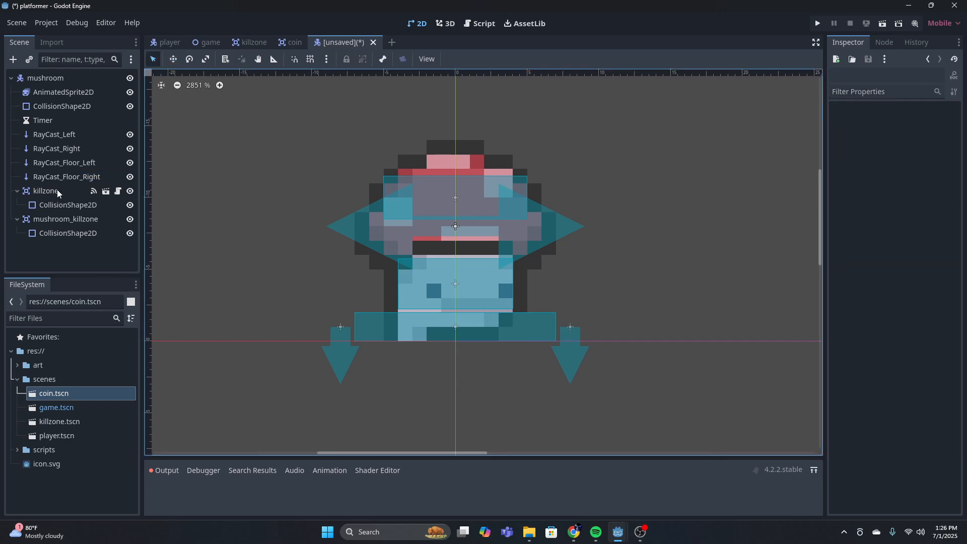
Add a Timer node as a child of the mushroom root node
left_click(50, 86)
left_click(45, 78)
left_click(13, 59)
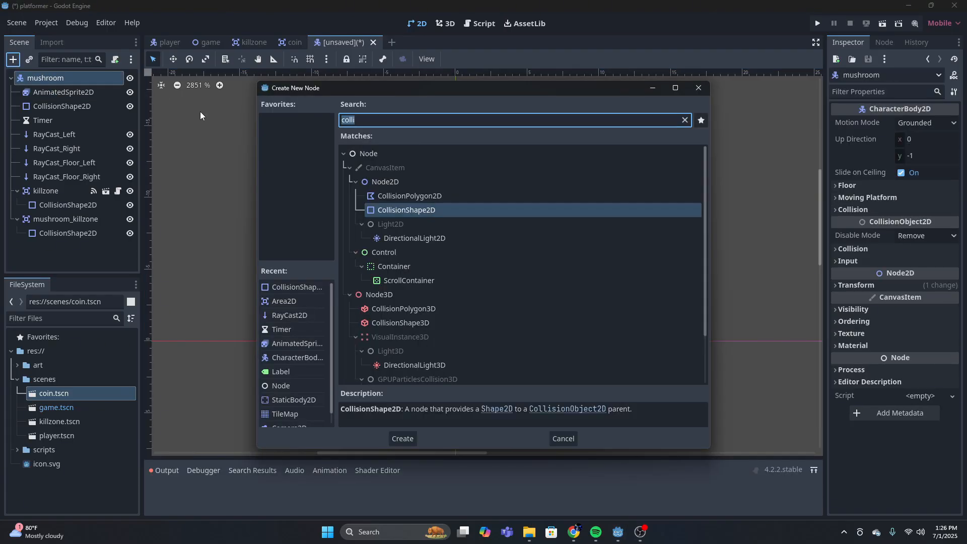
type("death")
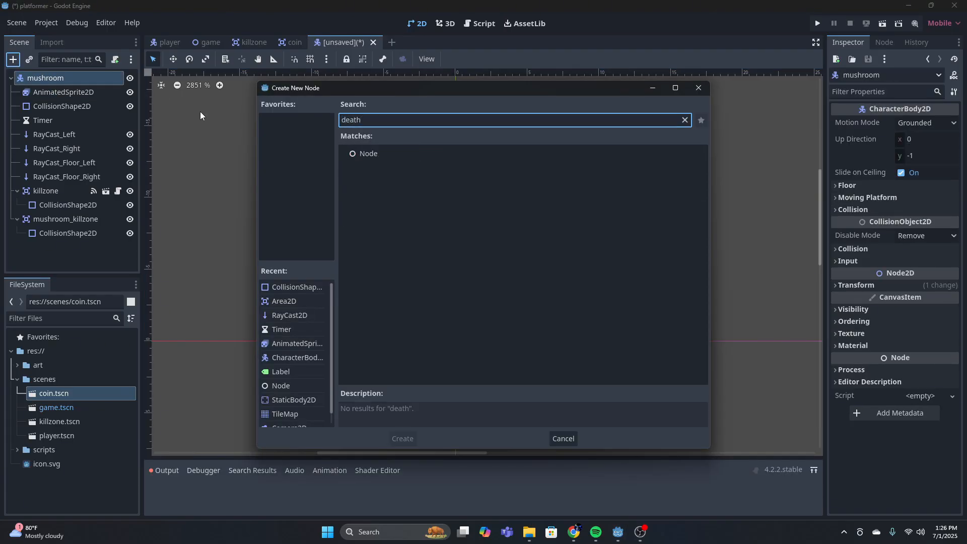
type("_timer")
key("BackSpace")
key("BackSpace")
key("BackSpace")
key("BackSpace")
key("BackSpace")
key("BackSpace")
key("BackSpace")
key("BackSpace")
key("BackSpace")
key("BackSpace")
key("BackSpace")
type("ti")
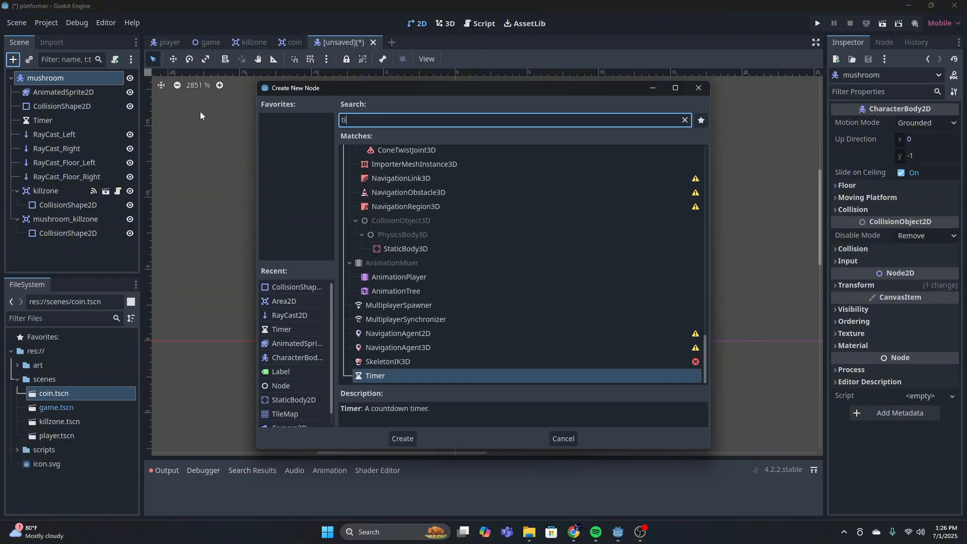
type("mer")
key("Return")
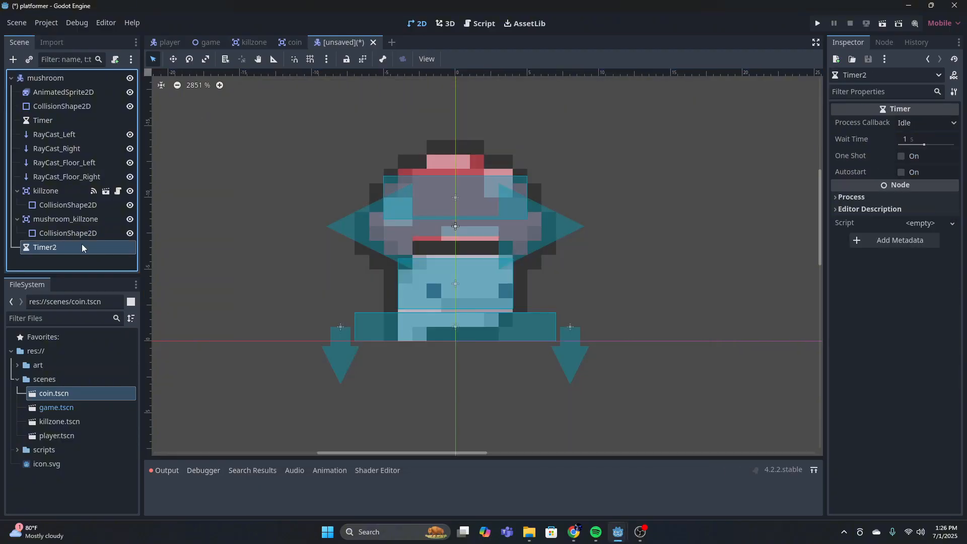
Rename the newly added second timer as death_timer
double_click(82, 247)
type("death")
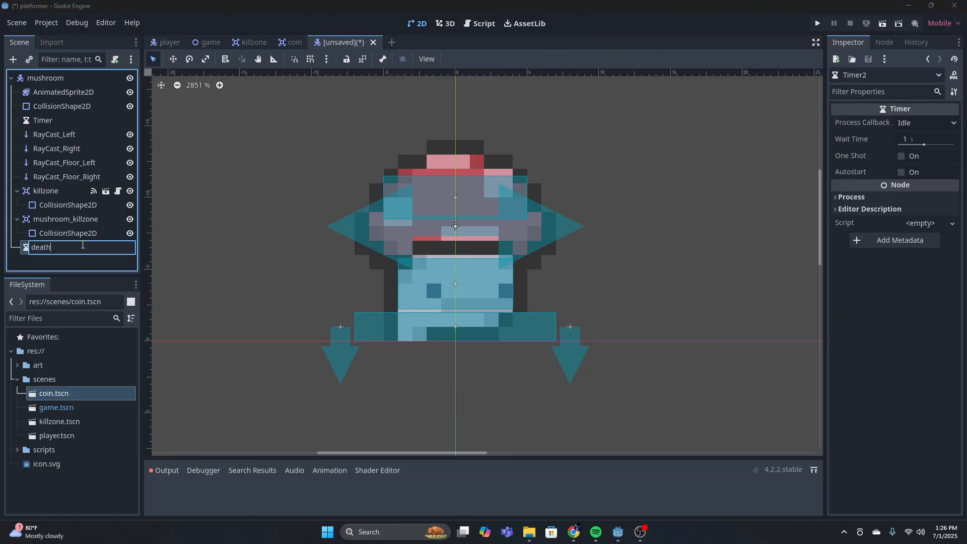
type("_timer")
key("Return")
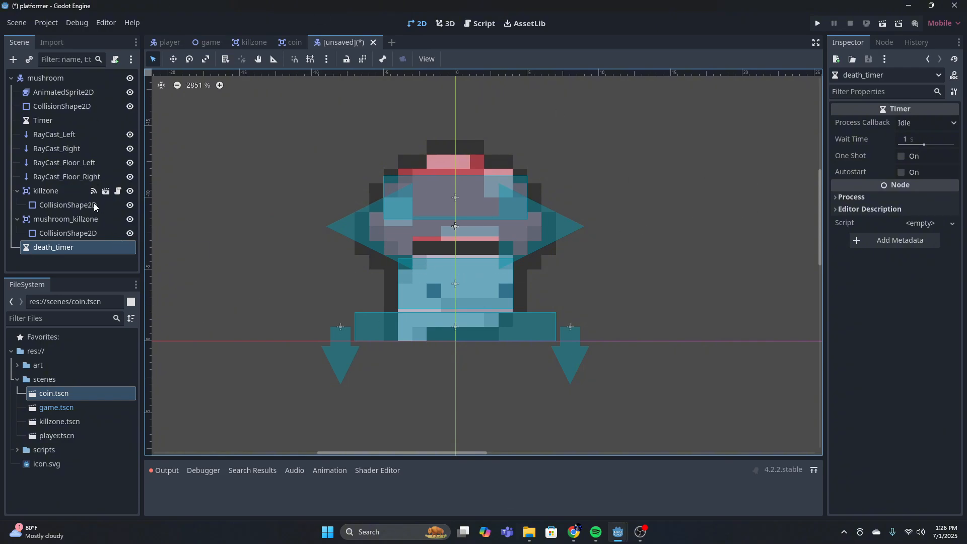
Attach a new script mushroom.gd to the mushroom root, saved in res://scripts and using the Node: Default template
scroll(688, 262, "down", 2)
middle_click_drag(650, 292, 586, 313)
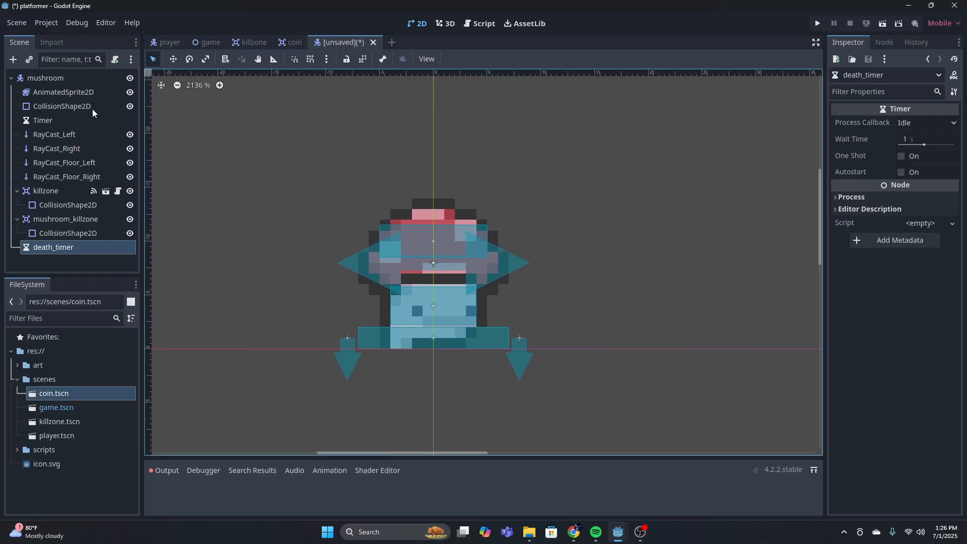
left_click(96, 79)
left_click(115, 60)
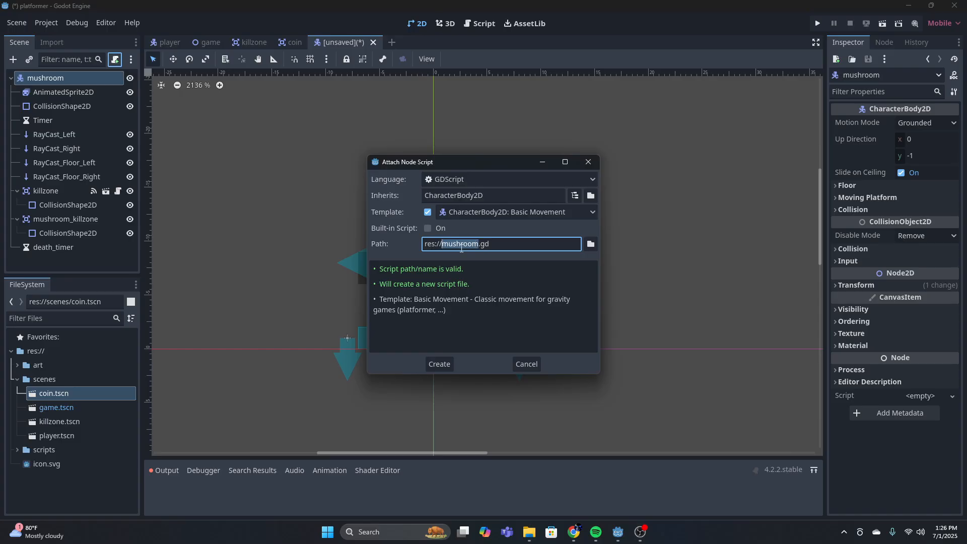
left_click(591, 244)
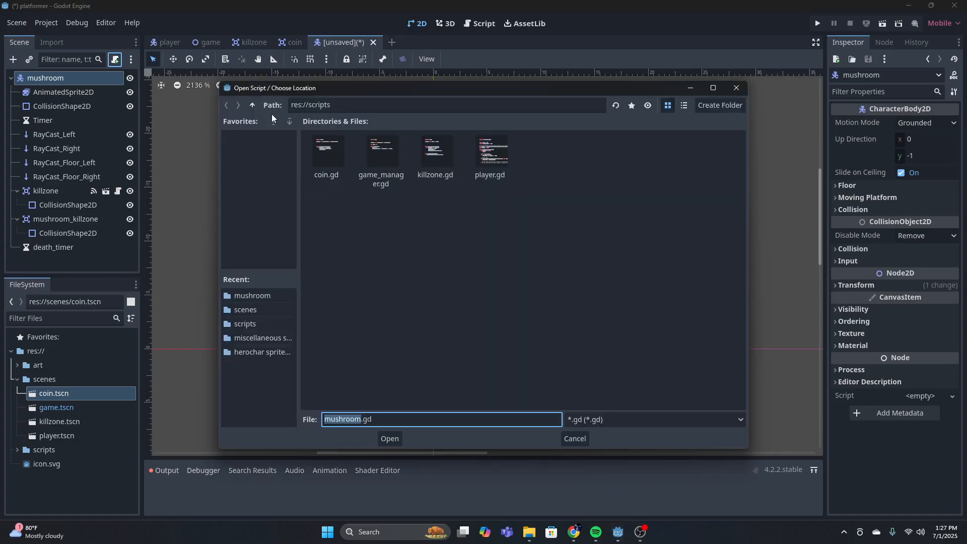
left_click(386, 439)
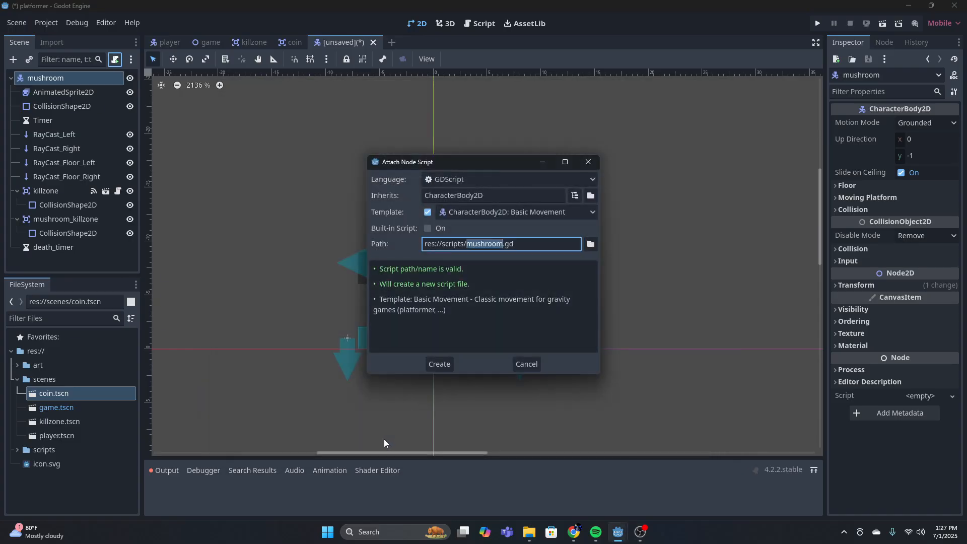
left_click(506, 214)
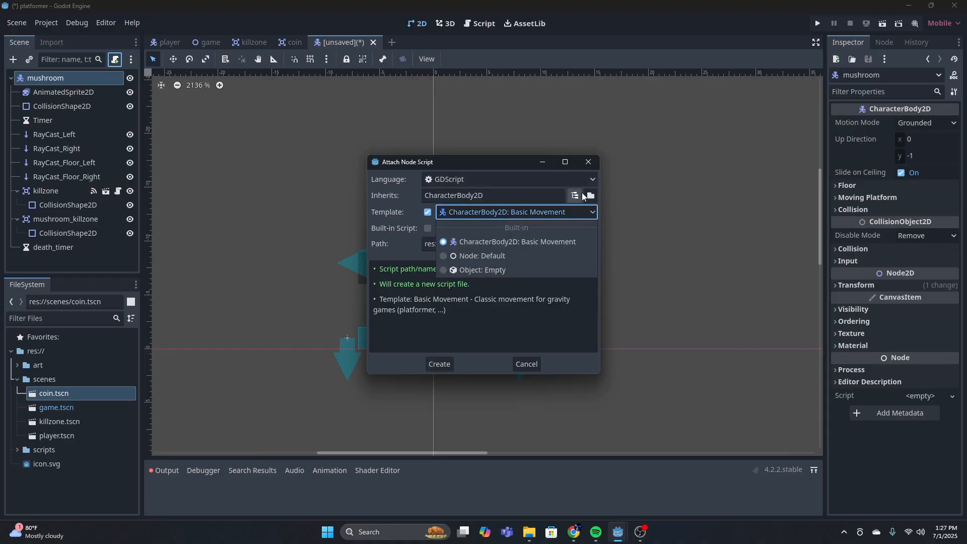
left_click(484, 256)
left_click(439, 364)
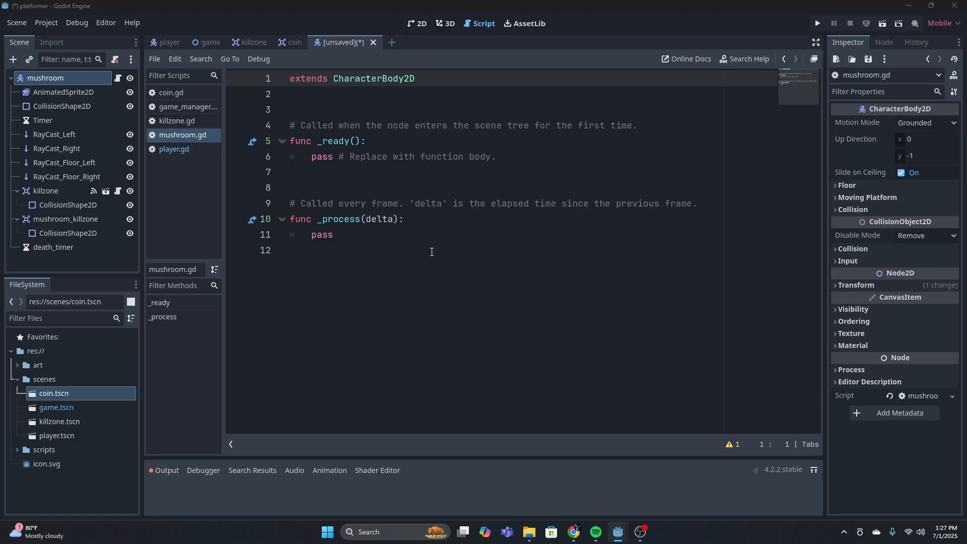
Delete the template's _ready and _process functions and their comments, leaving only the extends line
left_click_drag(382, 238, 288, 204)
left_click(635, 116)
left_click_drag(373, 252, 283, 133)
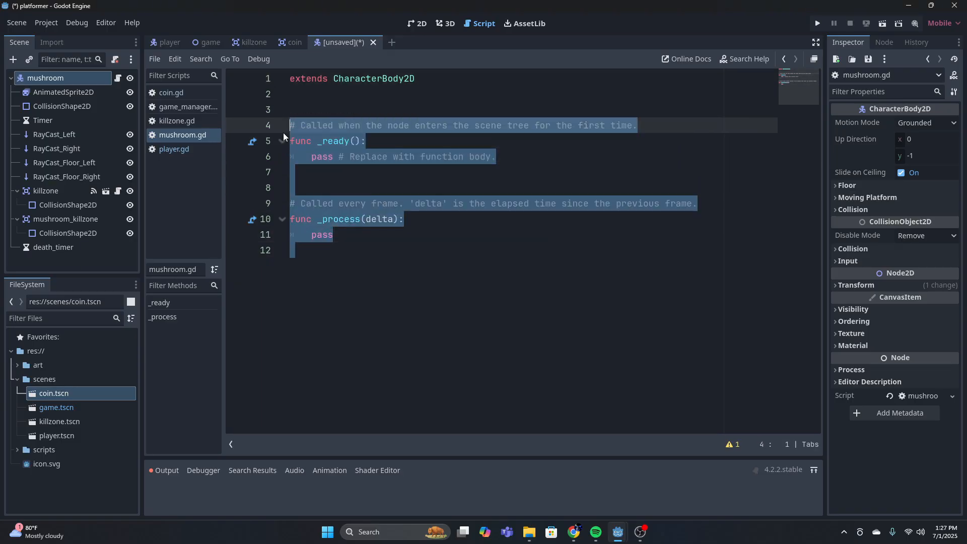
key("BackSpace")
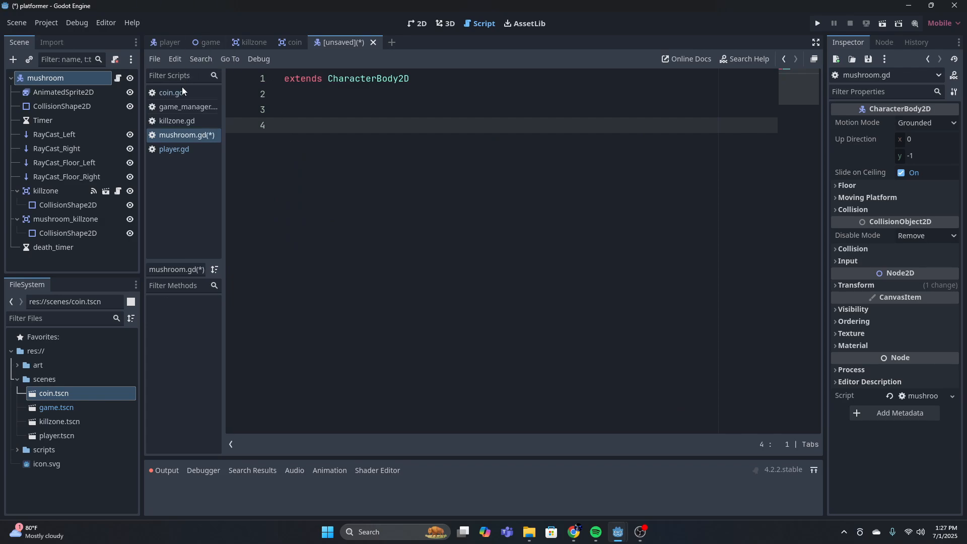
left_click(60, 94)
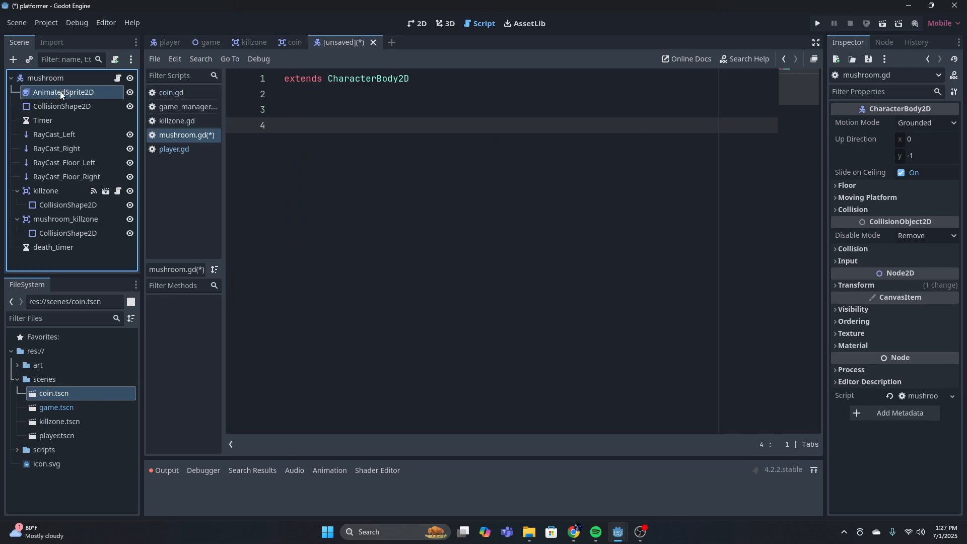
left_click_drag(61, 94, 304, 109, "ctrl")
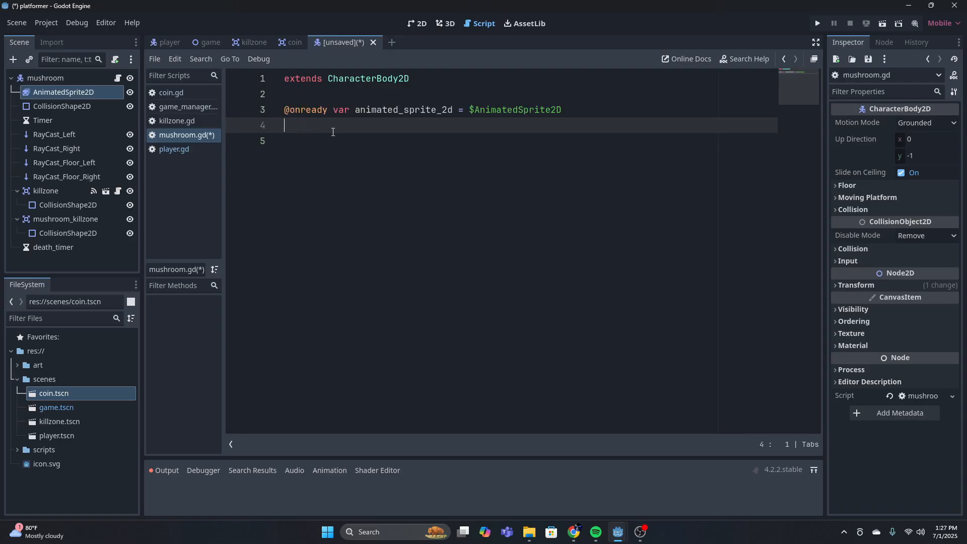
left_click(451, 110)
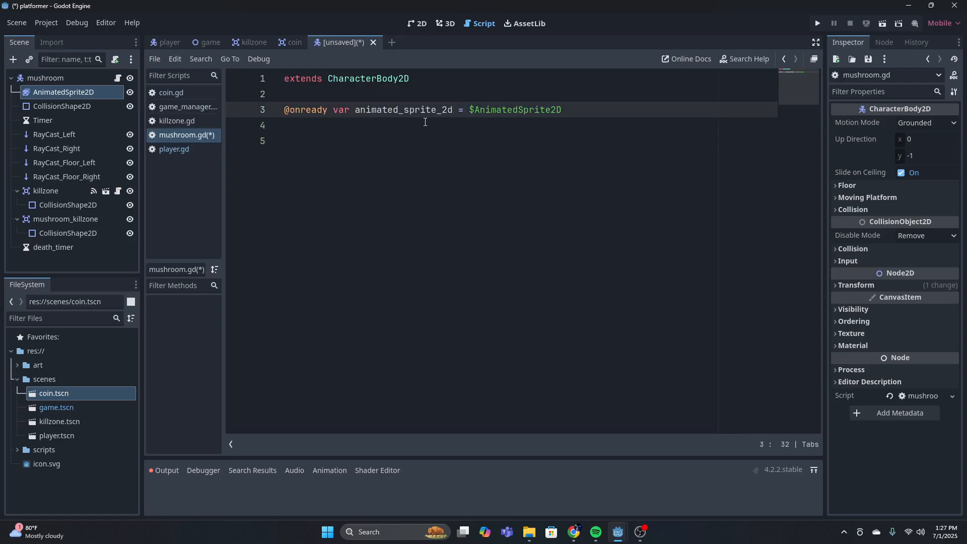
key("BackSpace")
key("BackSpace")
key("BackSpace")
left_click(403, 110)
key("BackSpace")
key("BackSpace")
key("BackSpace")
key("BackSpace")
key("BackSpace")
key("BackSpace")
key("BackSpace")
key("BackSpace")
key("BackSpace")
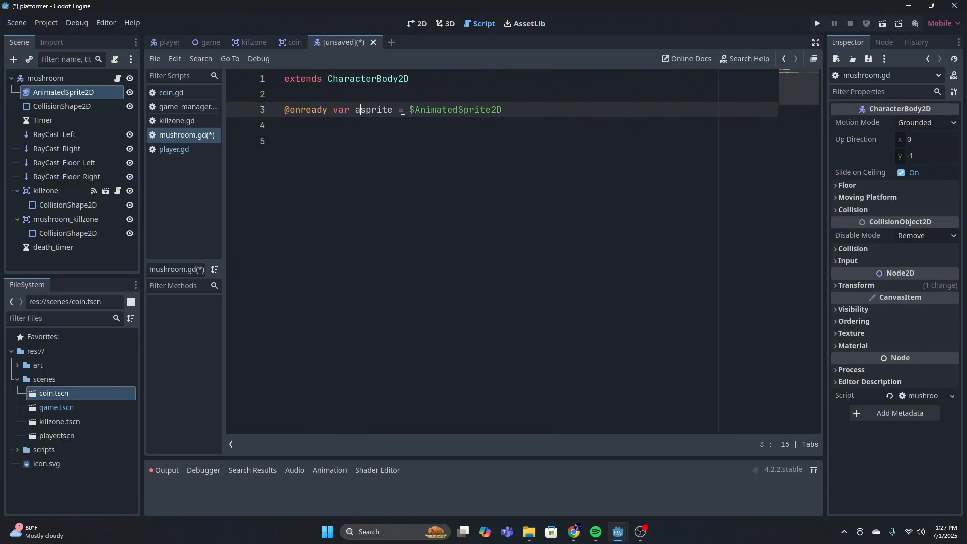
key("Down")
key("Down")
Declare a speed variable set to 50 below the sprite reference
left_click(362, 130)
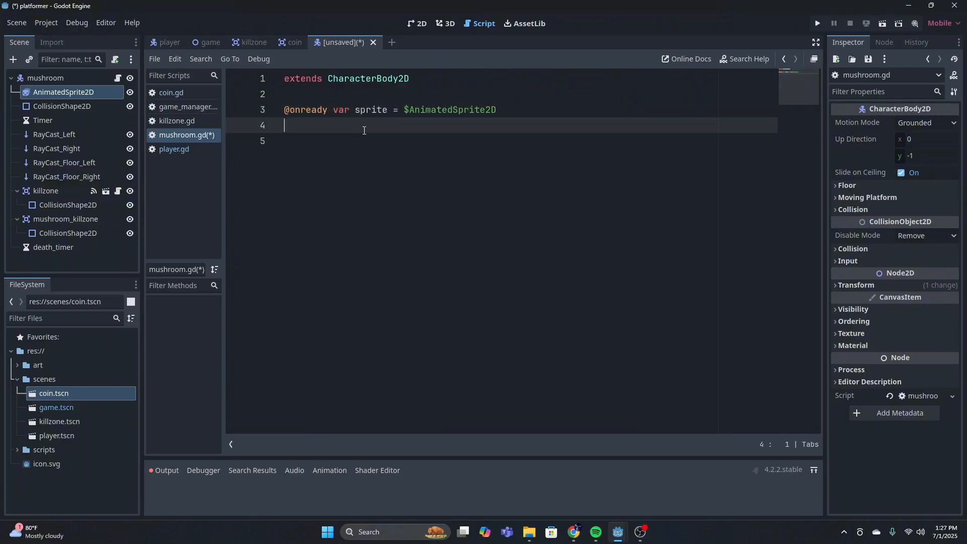
type("var speed =")
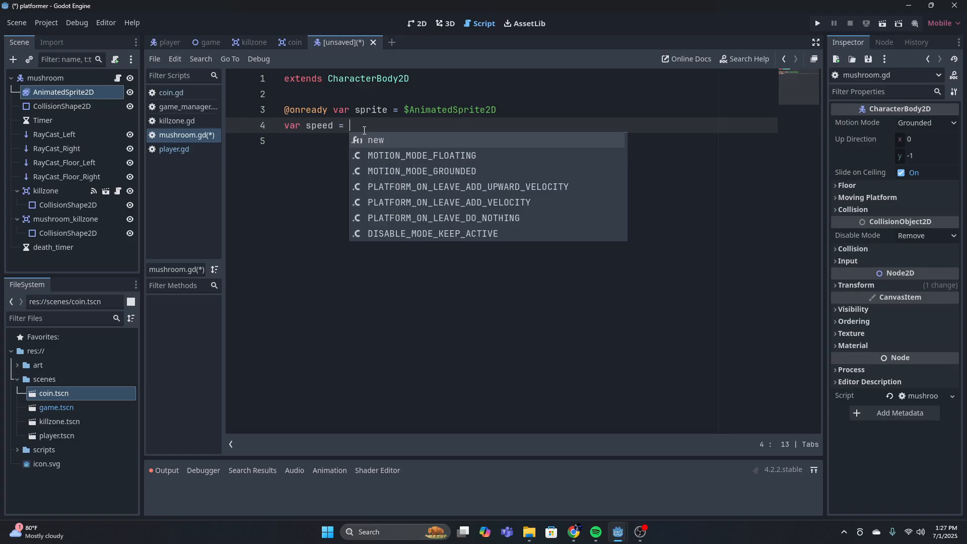
type("50")
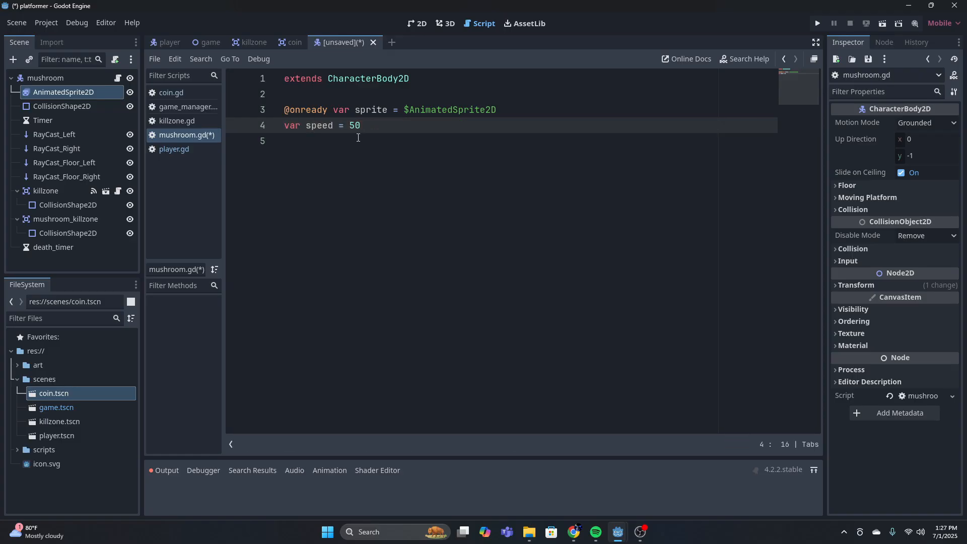
Declare a walk_time variable set to 1.5 below the speed variable
key("Return")
type("var timer")
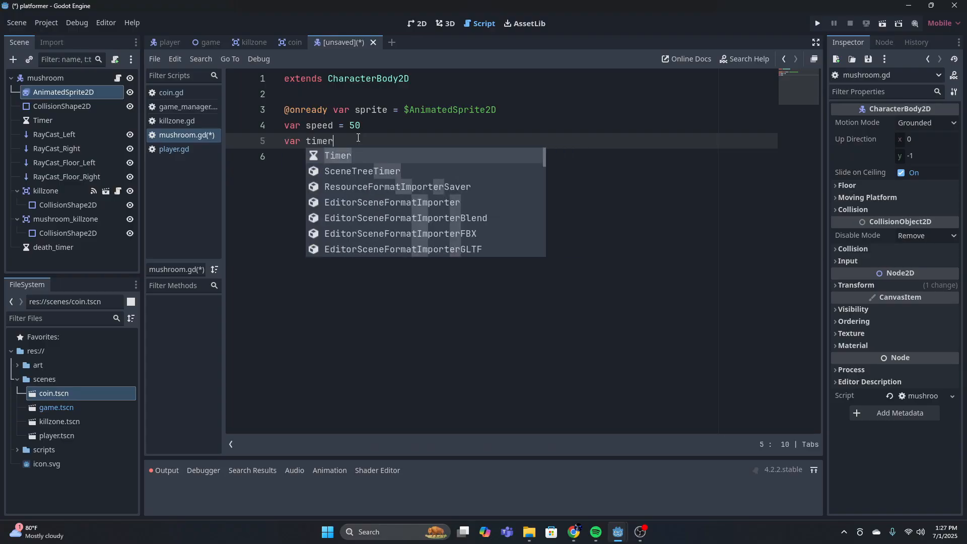
key("BackSpace")
key("BackSpace")
key("BackSpace")
key("BackSpace")
key("BackSpace")
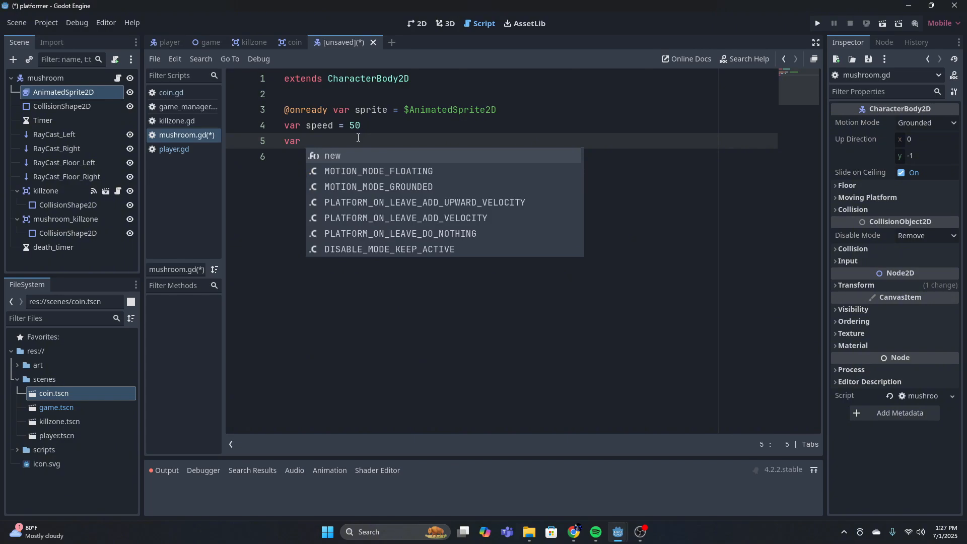
type("walk_time")
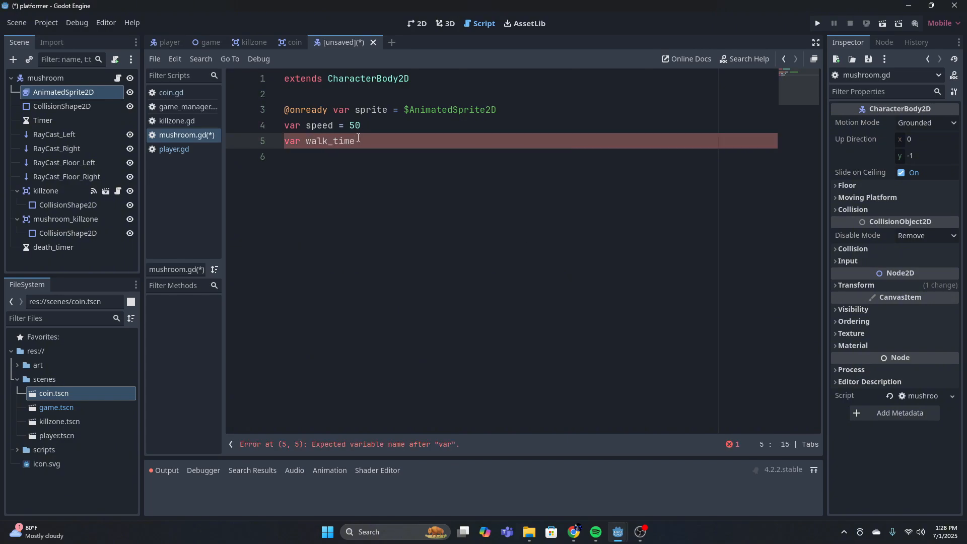
type(" = 1.5")
key("Return")
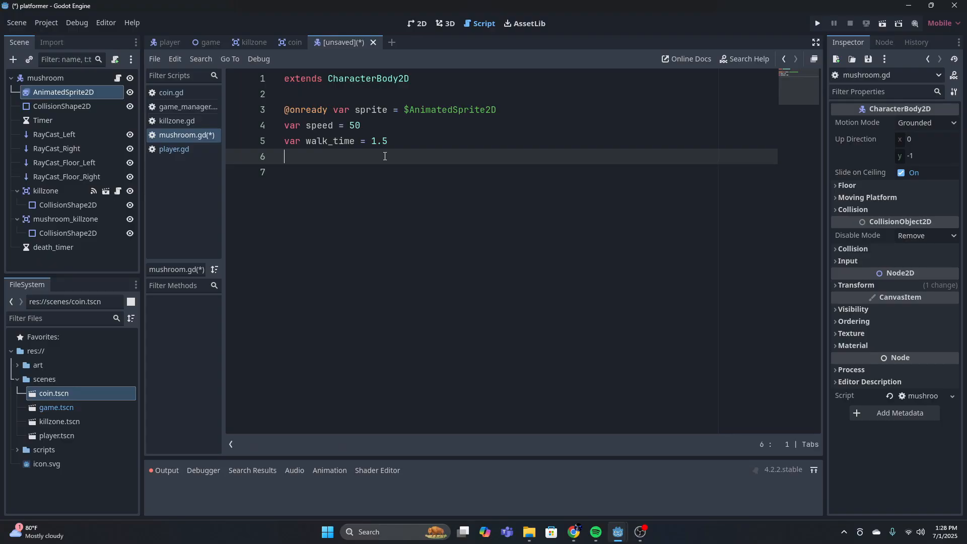
Declare a pause_time variable set to 1 below walk_time
type("var pause_timer")
key("BackSpace")
type("= 1")
key("Return")
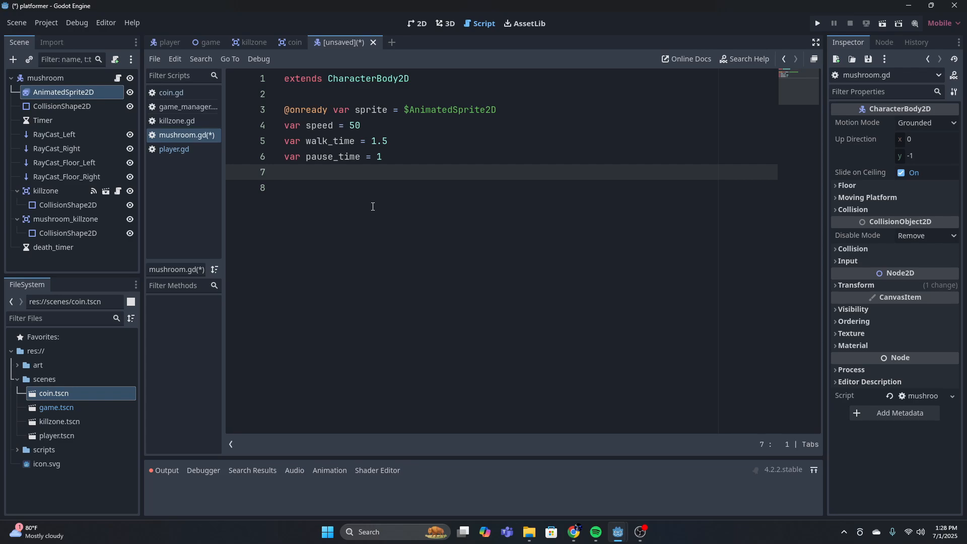
left_click(62, 162)
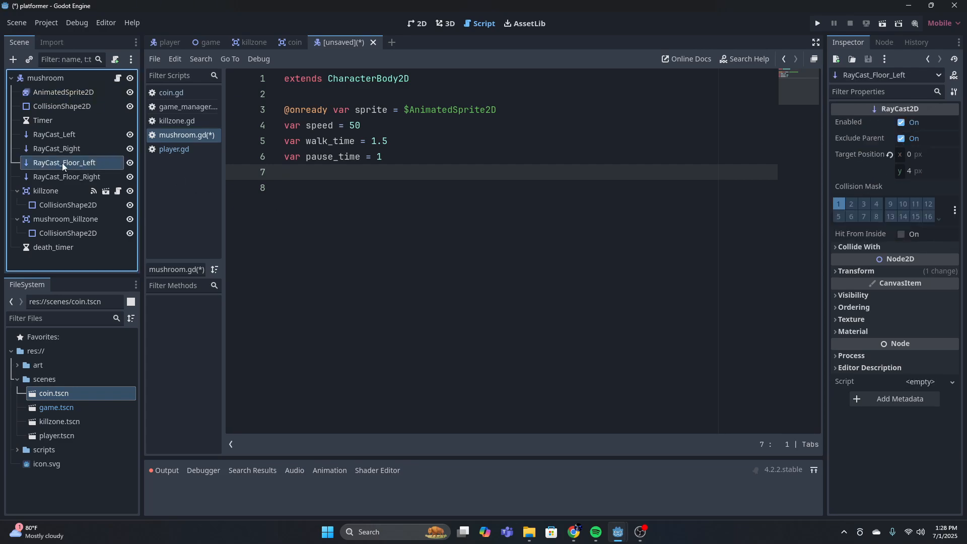
left_click_drag(62, 162, 290, 173, "ctrl")
left_click(51, 177)
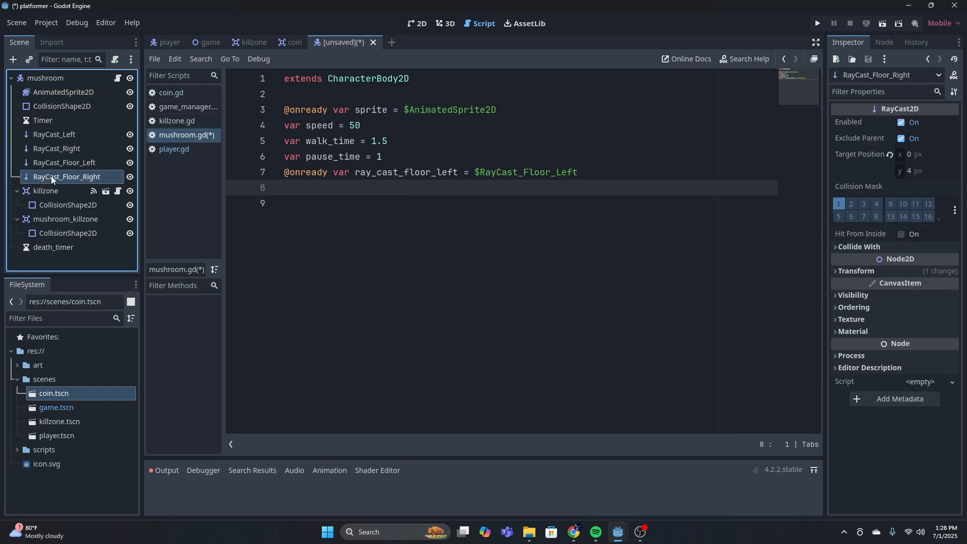
left_click_drag(50, 176, 336, 191, "ctrl")
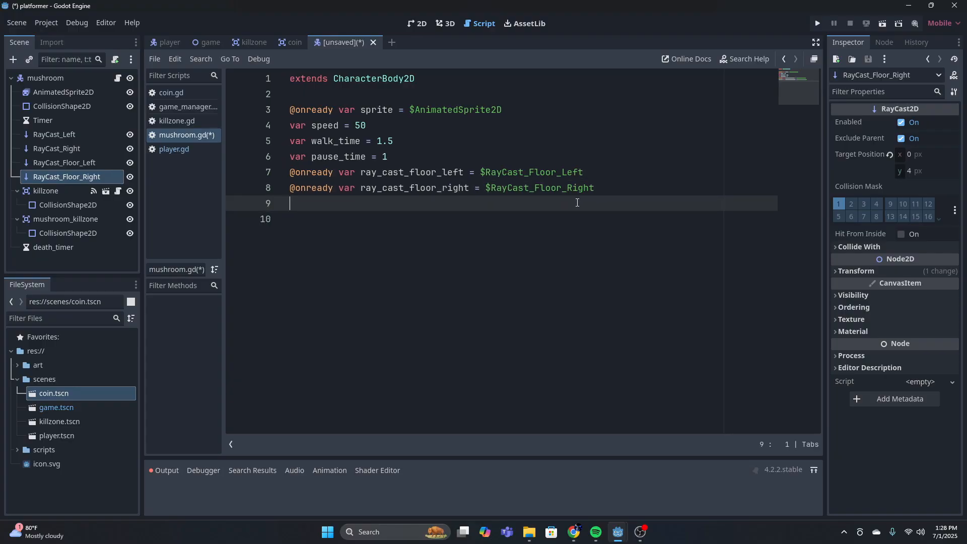
left_click(59, 246)
left_click_drag(59, 246, 355, 213, "ctrl")
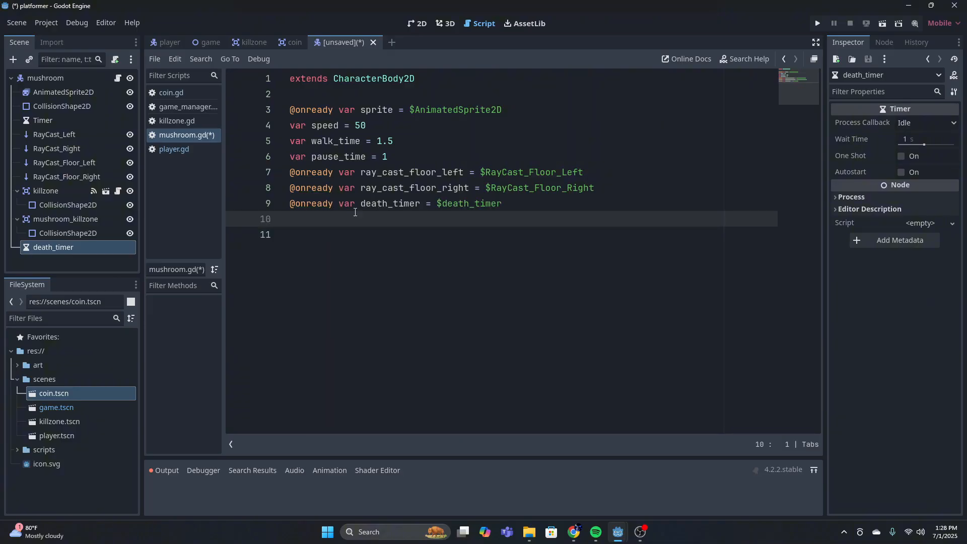
left_click(579, 172)
key("Down")
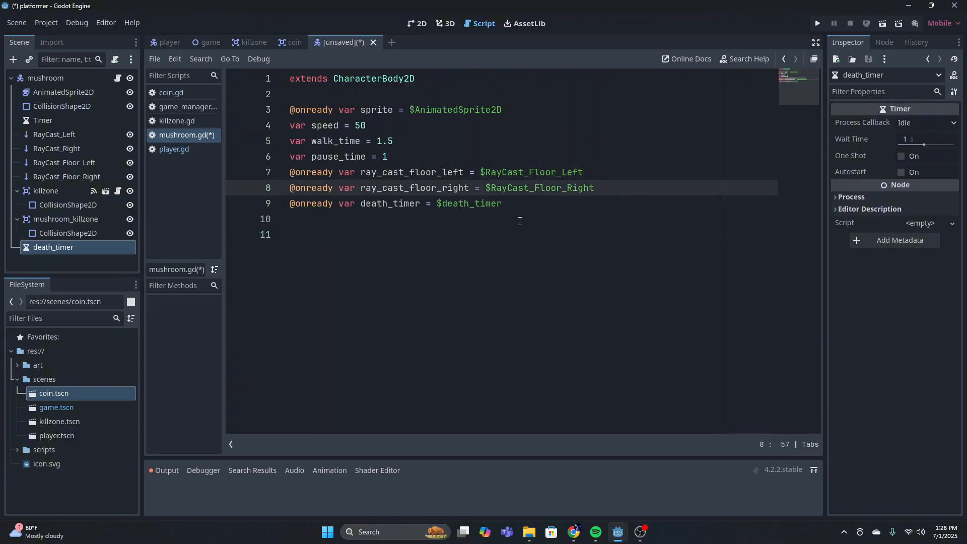
Declare a direction variable set to 0 below the death_timer reference
left_click(514, 203)
key("Return")
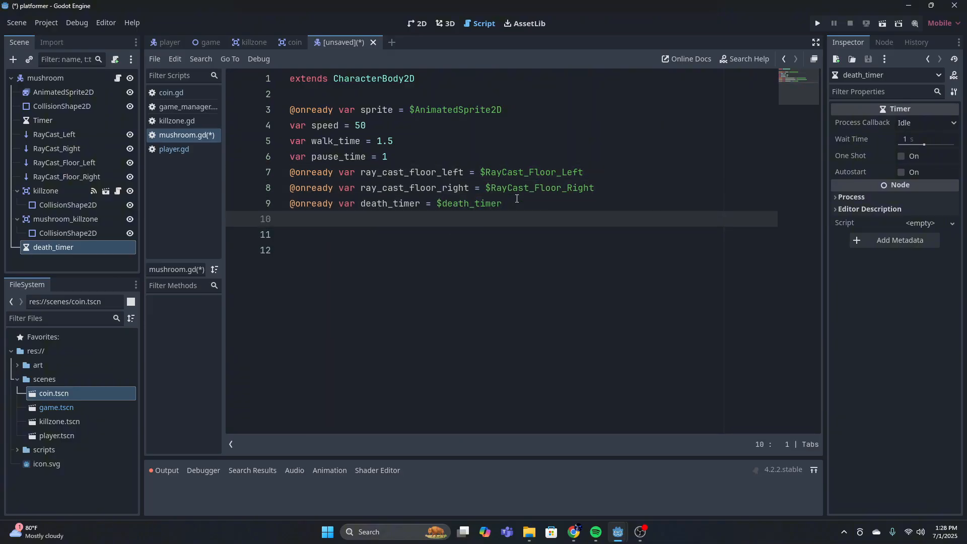
type("var di")
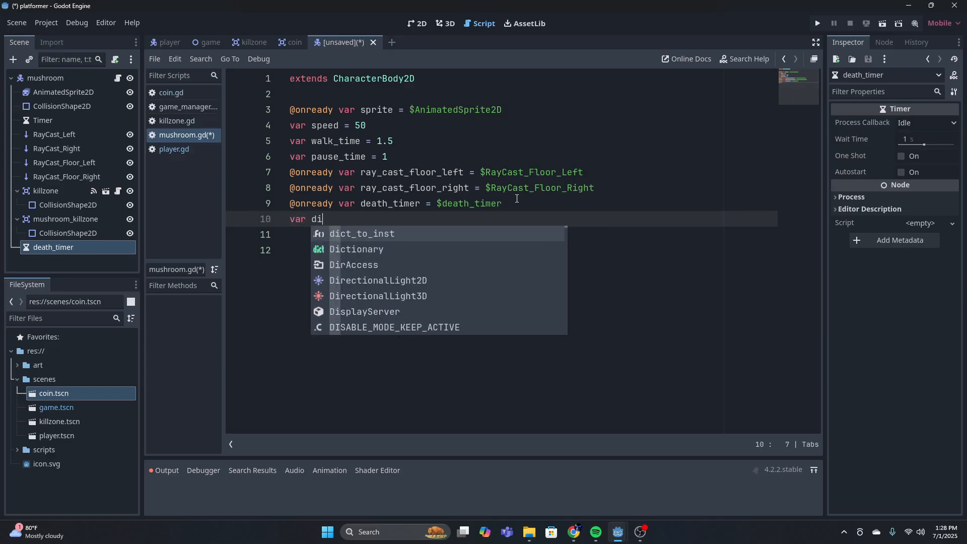
type("rection =")
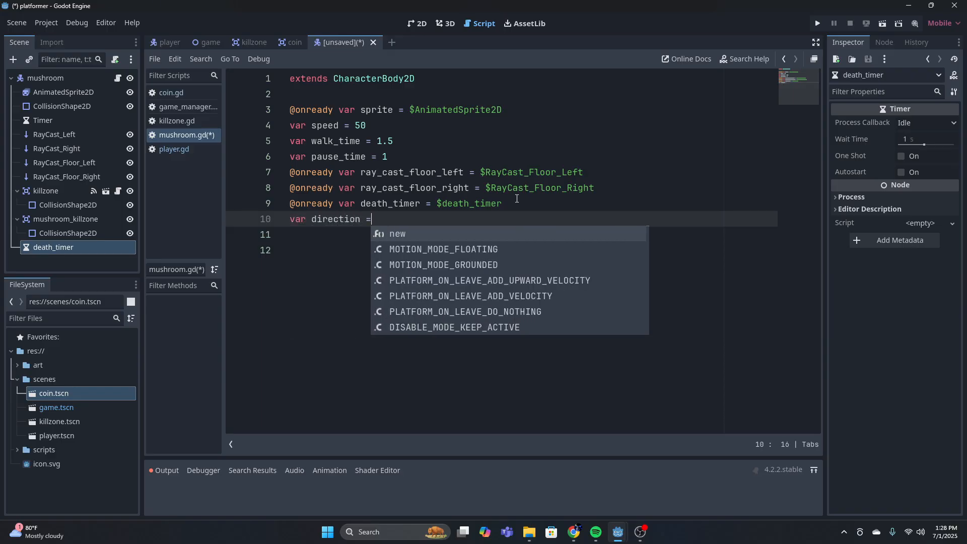
type(" 0")
Declare an is_walking variable set to true below the direction variable
key("Return")
type("v")
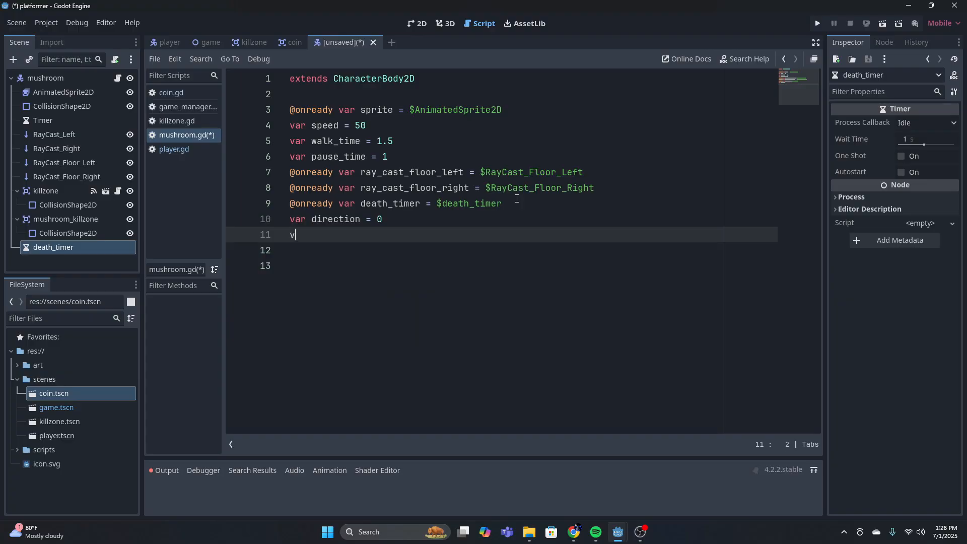
type("ar is_walking = true")
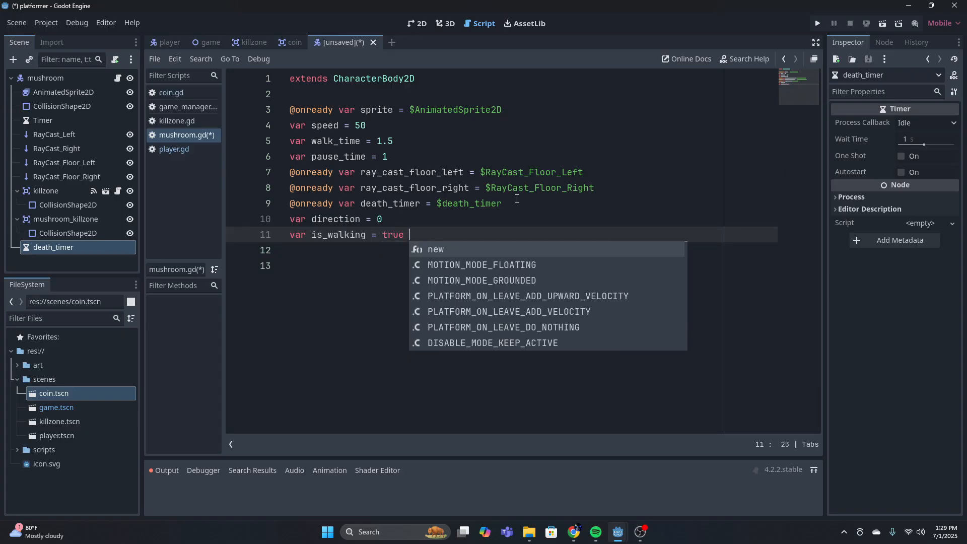
key("Return")
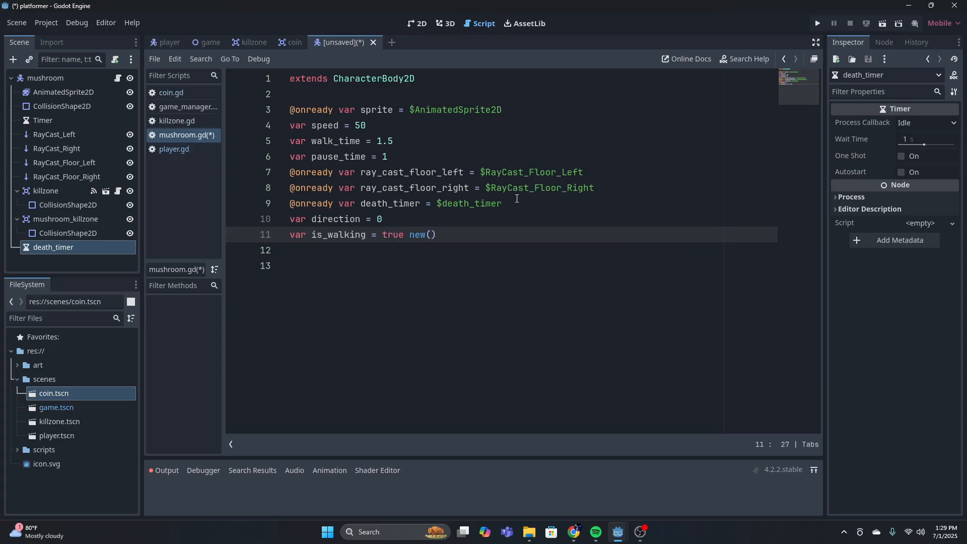
key("BackSpace")
key("BackSpace")
key("BackSpace")
key("BackSpace")
key("BackSpace")
Declare a waiting_after_reverse variable set to false below is_walking
key("Return")
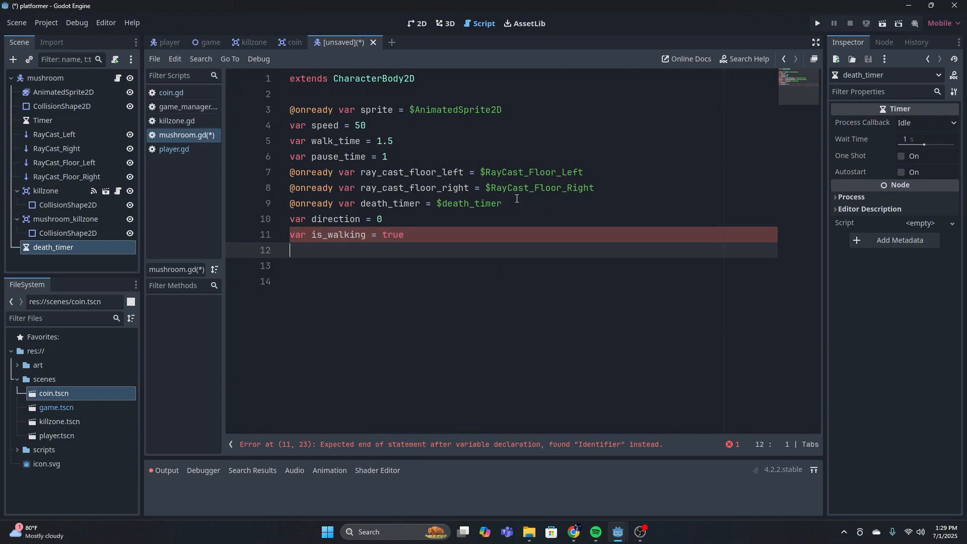
type("var")
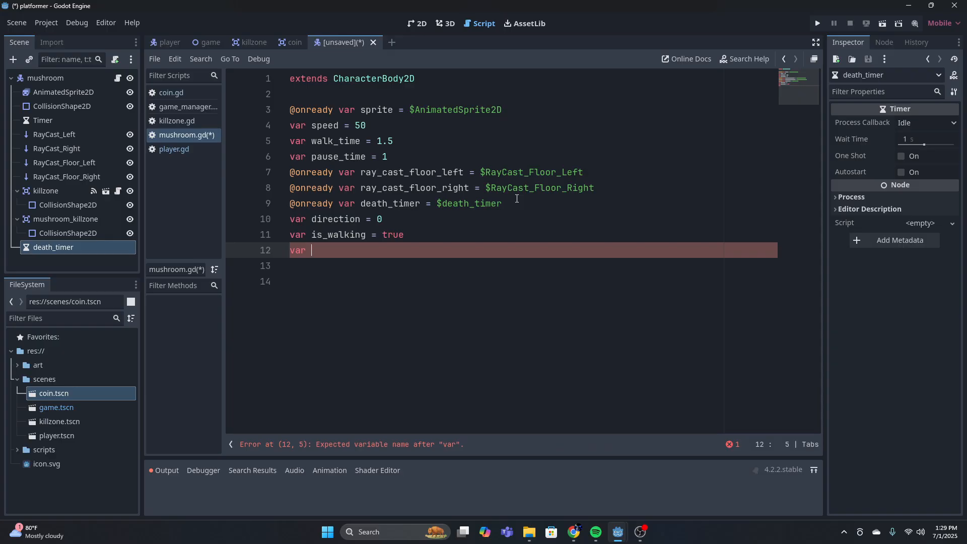
type("waiting_aft")
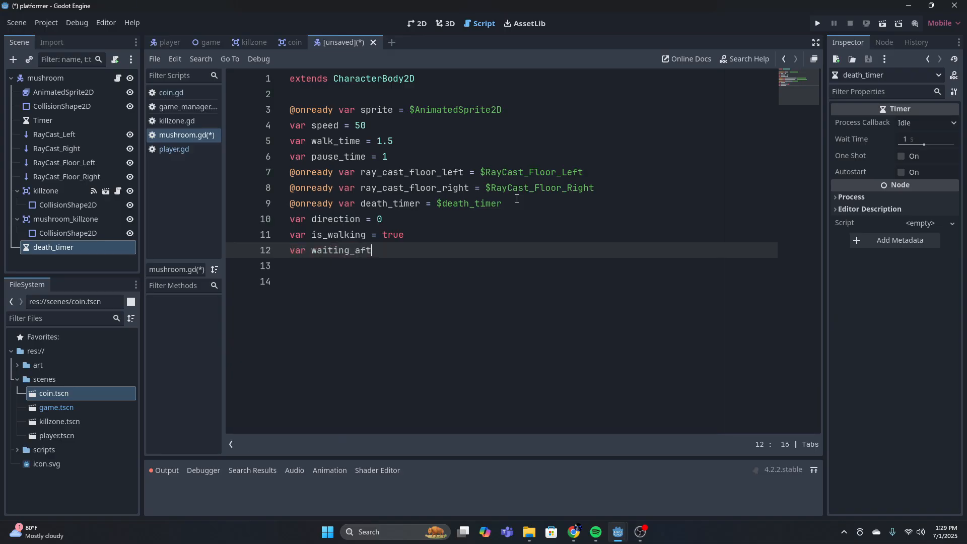
type("er_reverse = false")
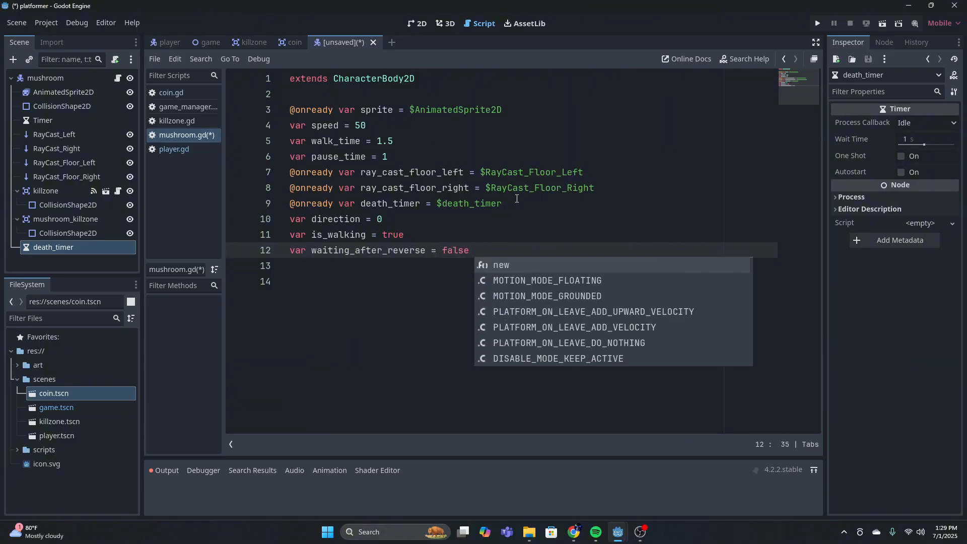
key("Return")
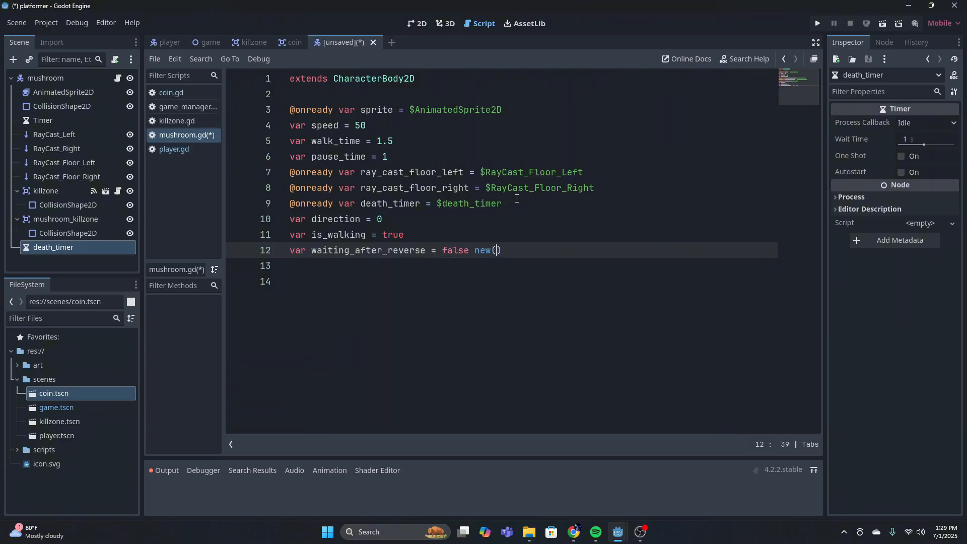
key("BackSpace")
key("BackSpace")
key("BackSpace")
key("BackSpace")
key("BackSpace")
key("Return")
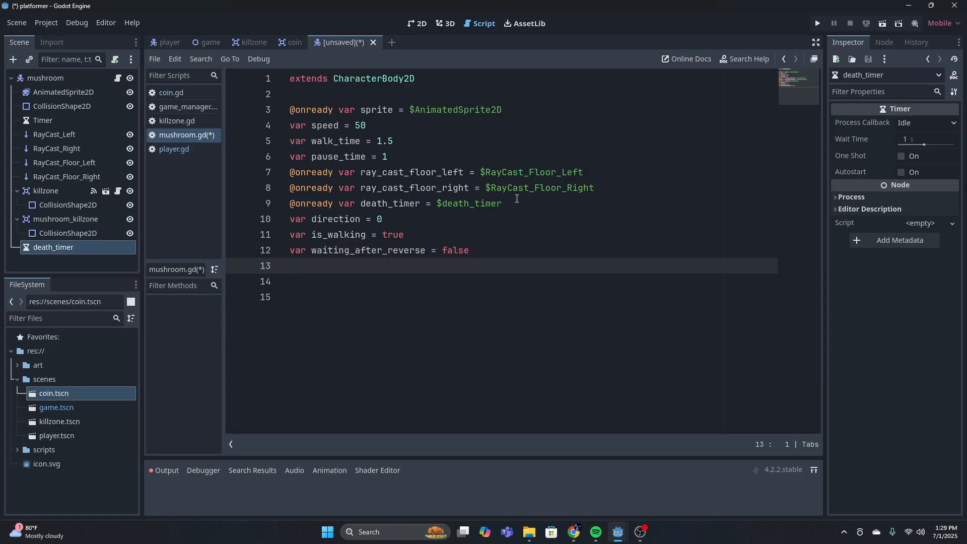
left_click_drag(60, 122, 358, 266)
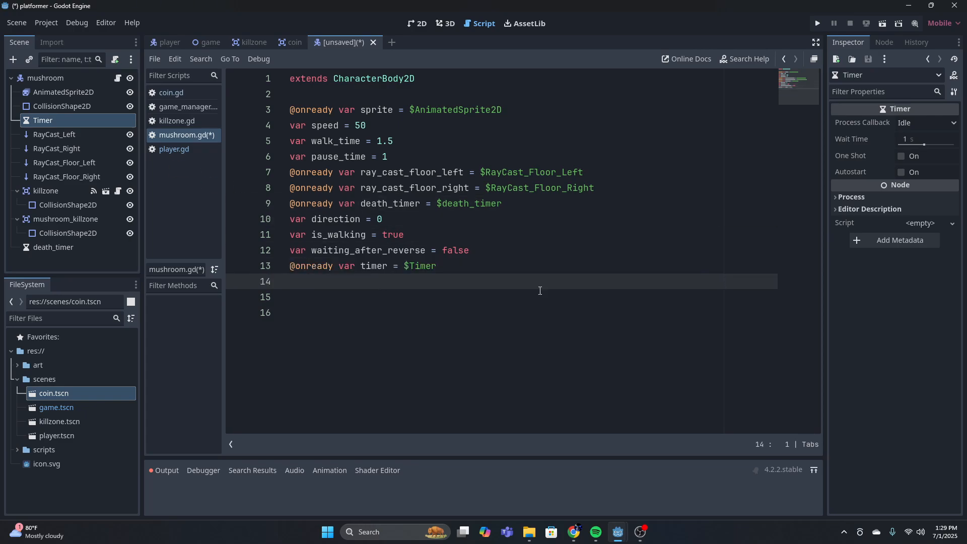
left_click(67, 135)
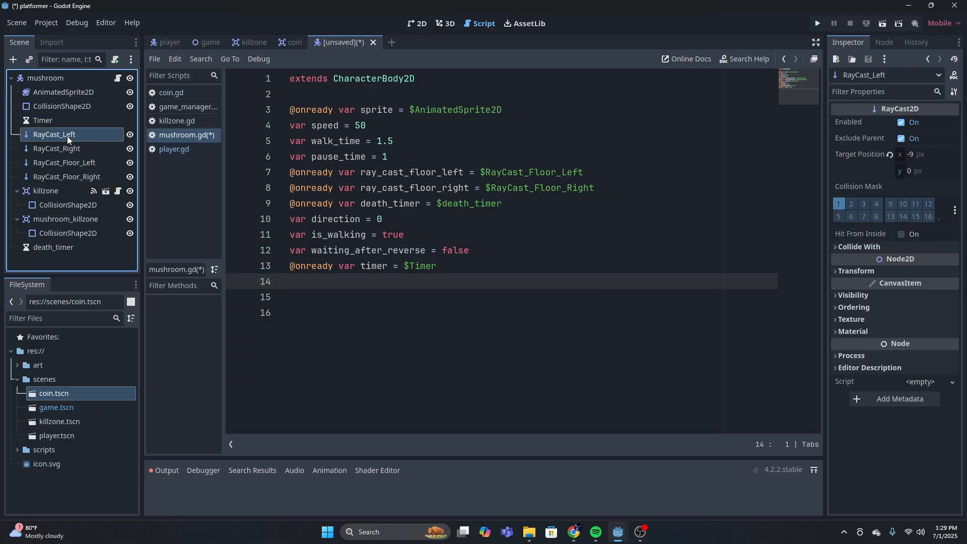
left_click_drag(62, 137, 351, 295, "ctrl")
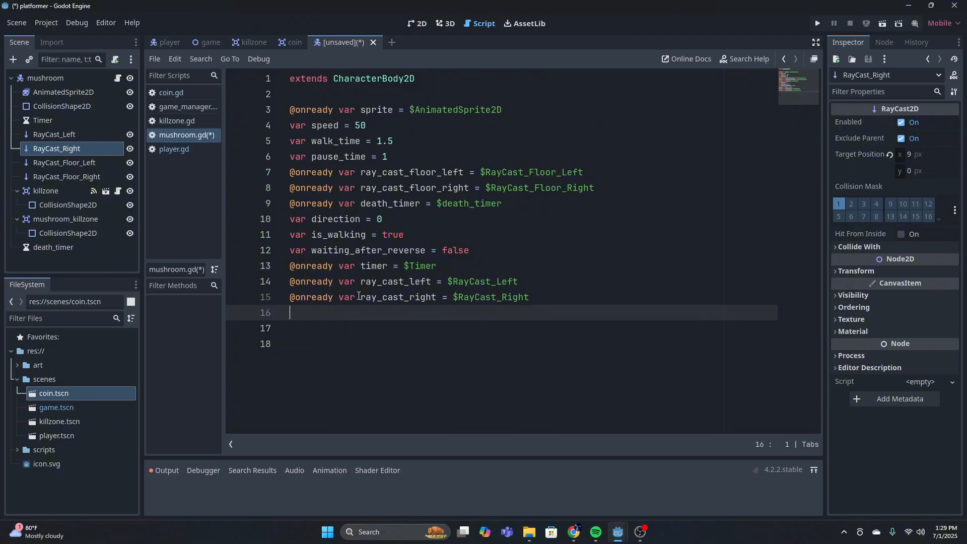
left_click(609, 115)
left_click(625, 220)
left_click(636, 286)
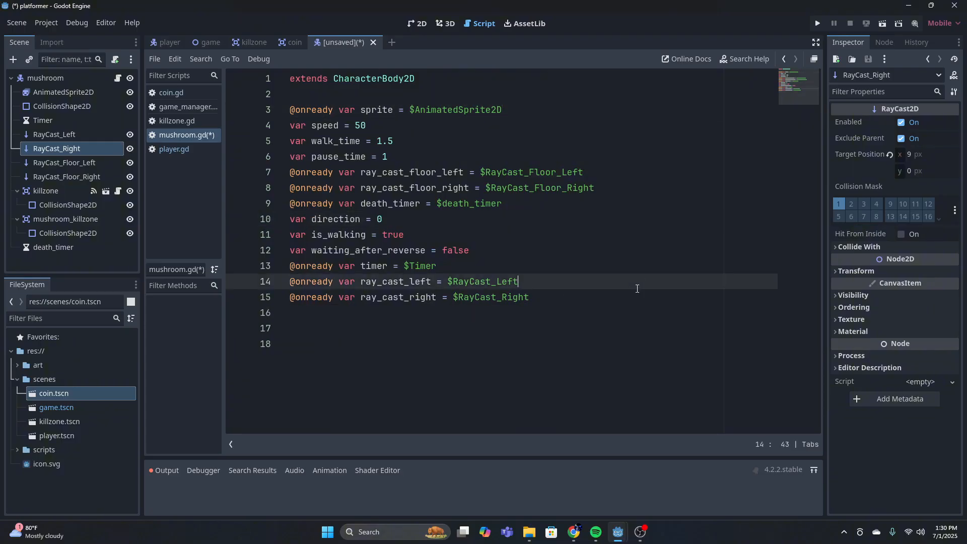
Start a _ready() function a few lines below the variable declarations
left_click(630, 306)
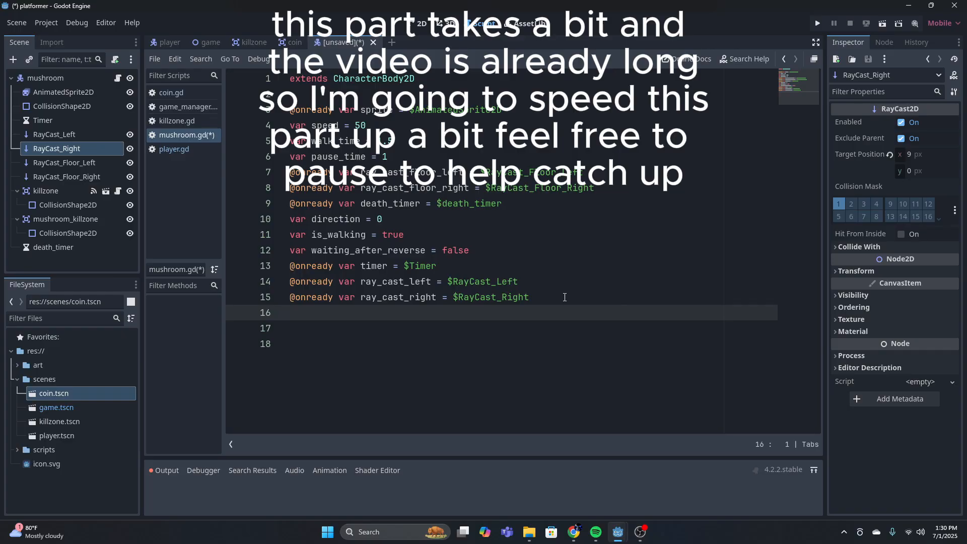
key("Return")
key("Return")
type("func ")
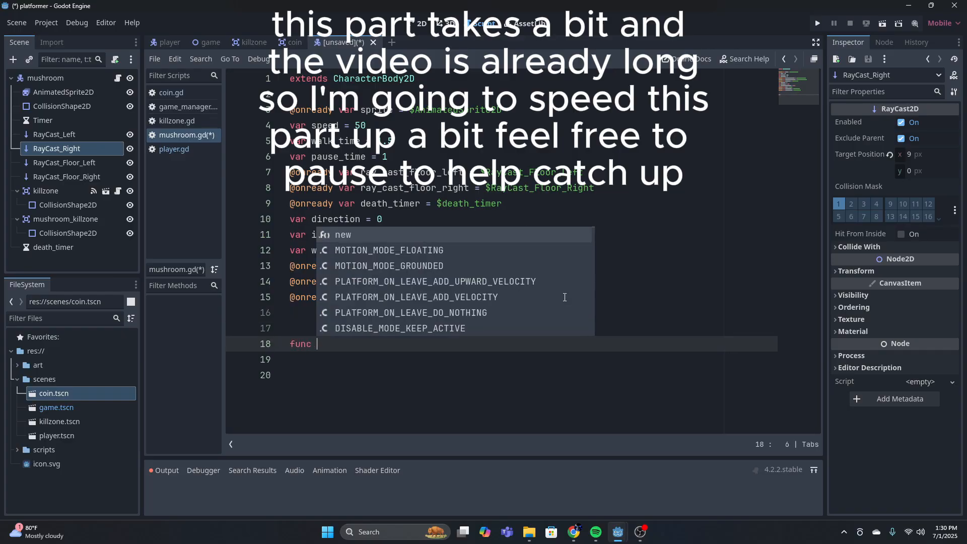
type("_reA")
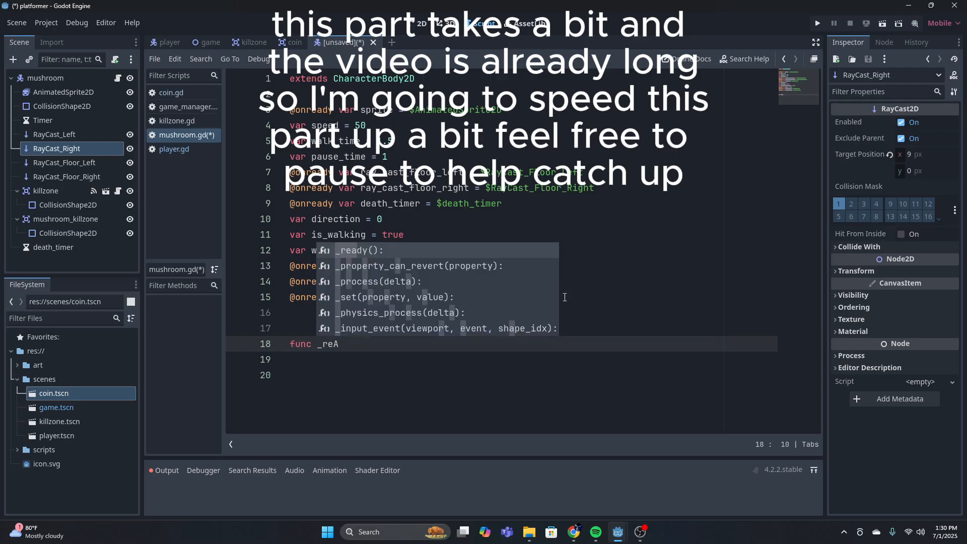
key("BackSpace")
type("a")
key("Return")
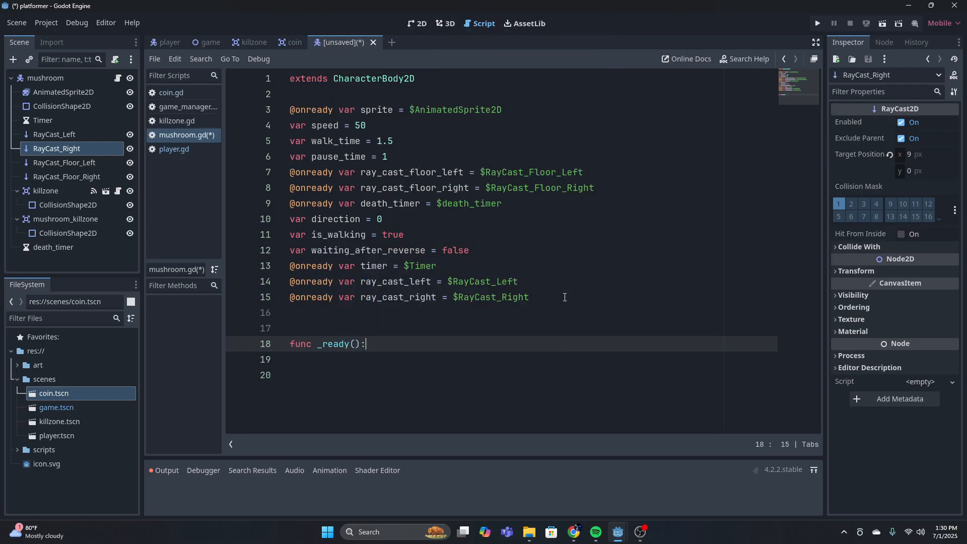
Call randomize() as the first line of the _ready() function
key("Return")
type("rand")
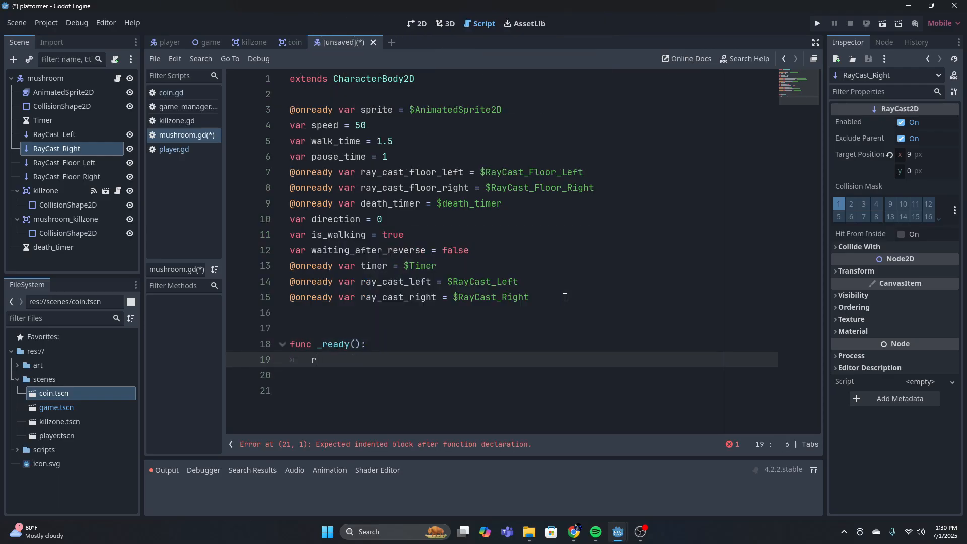
key("Down")
key("Down")
key("Down")
key("Down")
key("Down")
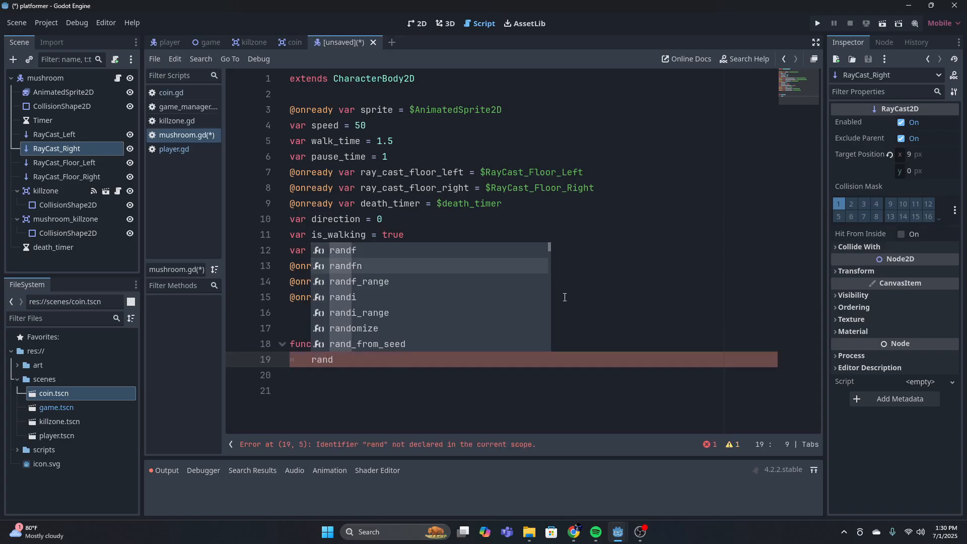
key("Return")
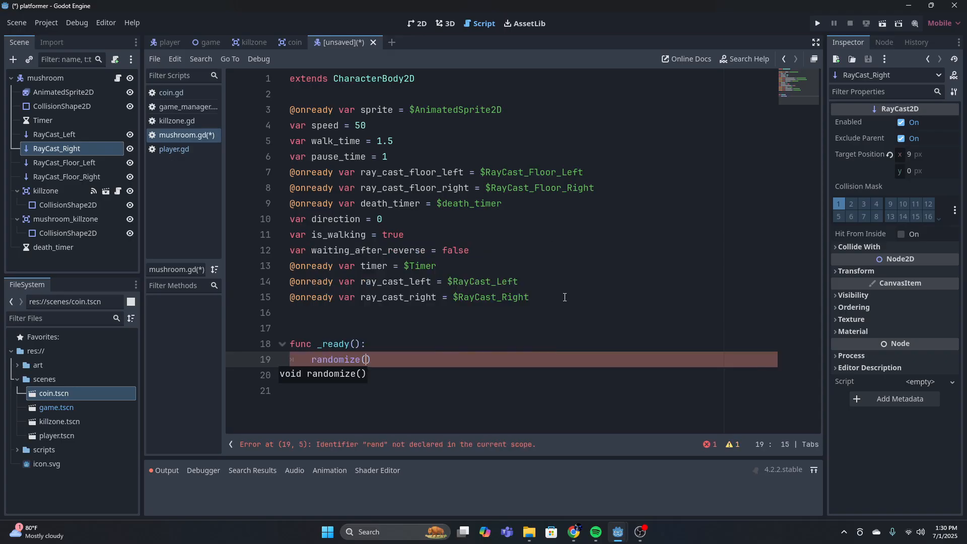
key("End")
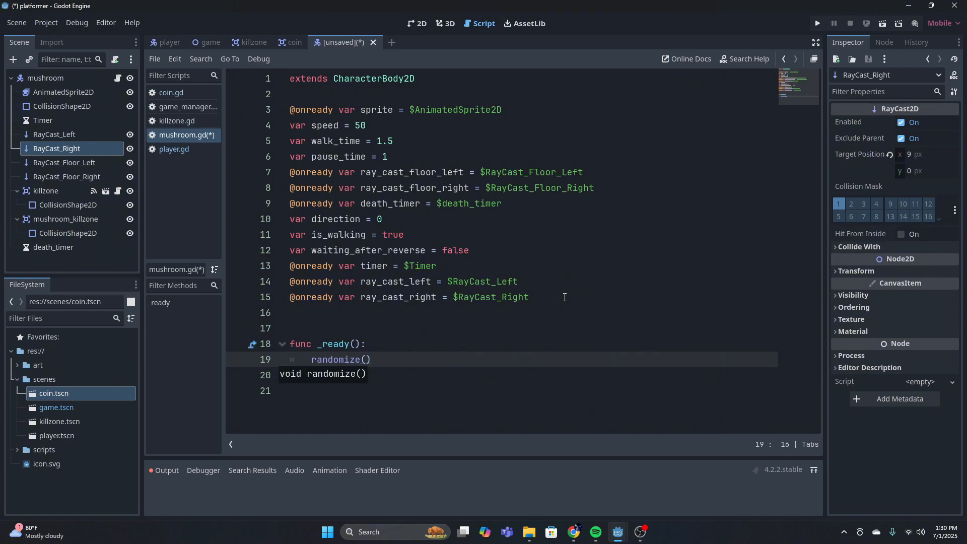
Call start_wandering() after randomize() in the _ready() function
key("Return")
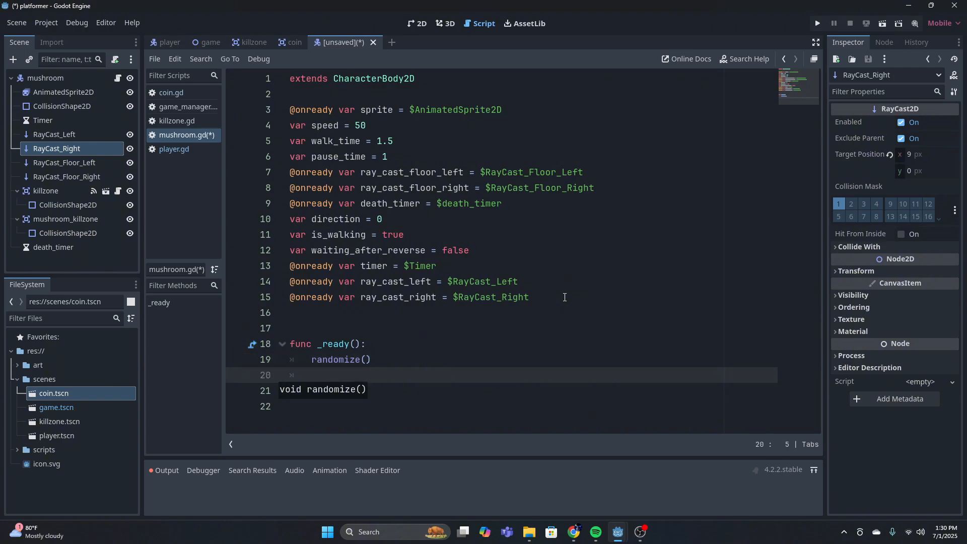
type("start")
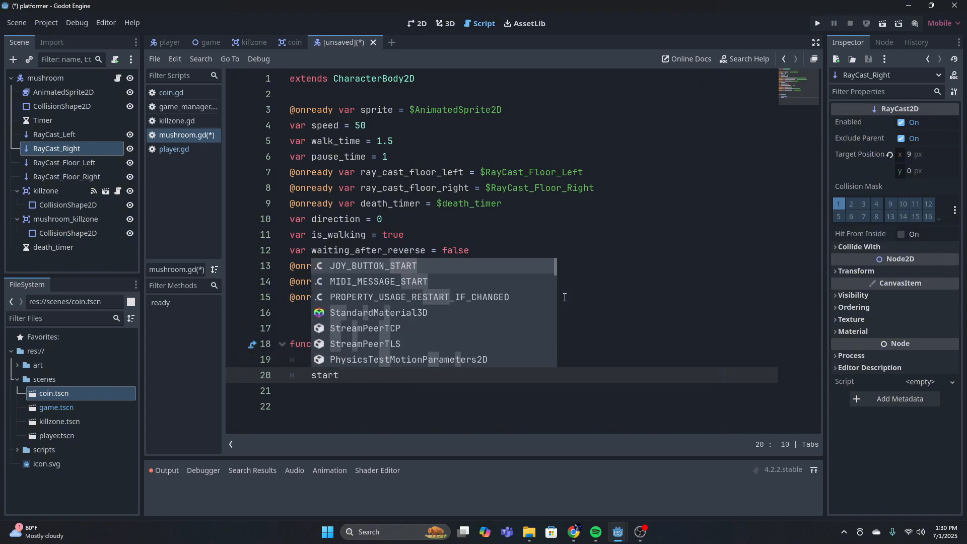
type("_wandering")
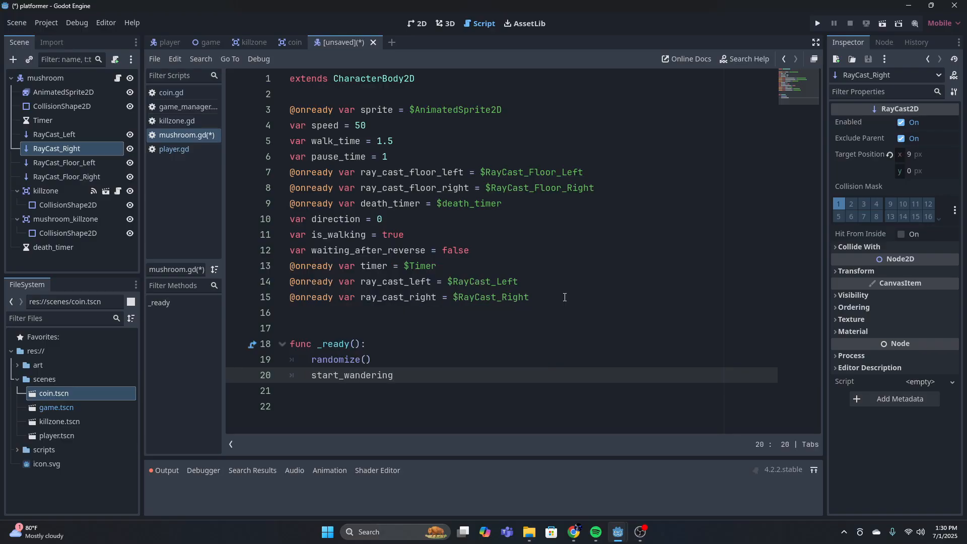
type("()")
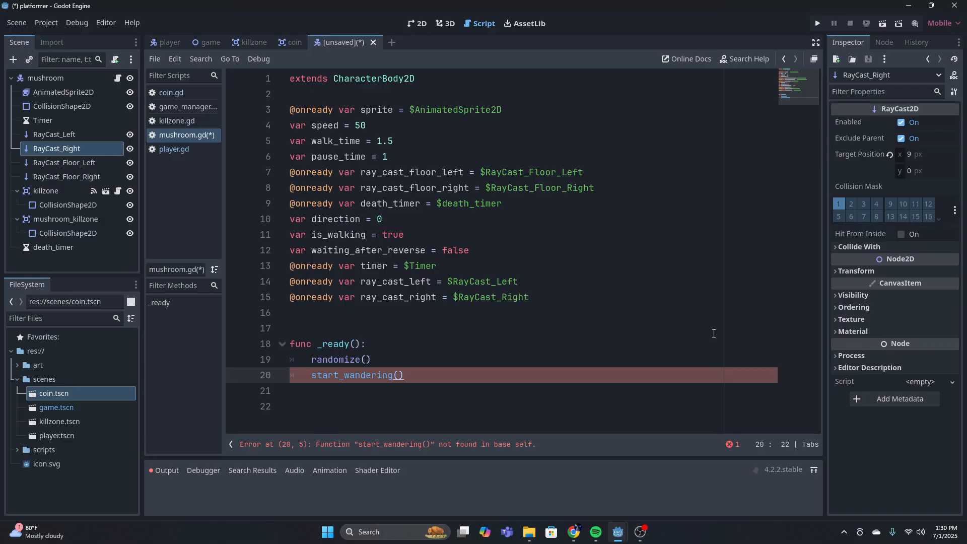
Add a _physics_process function below _ready() and rename its parameter to _delta
key("Return")
key("Down")
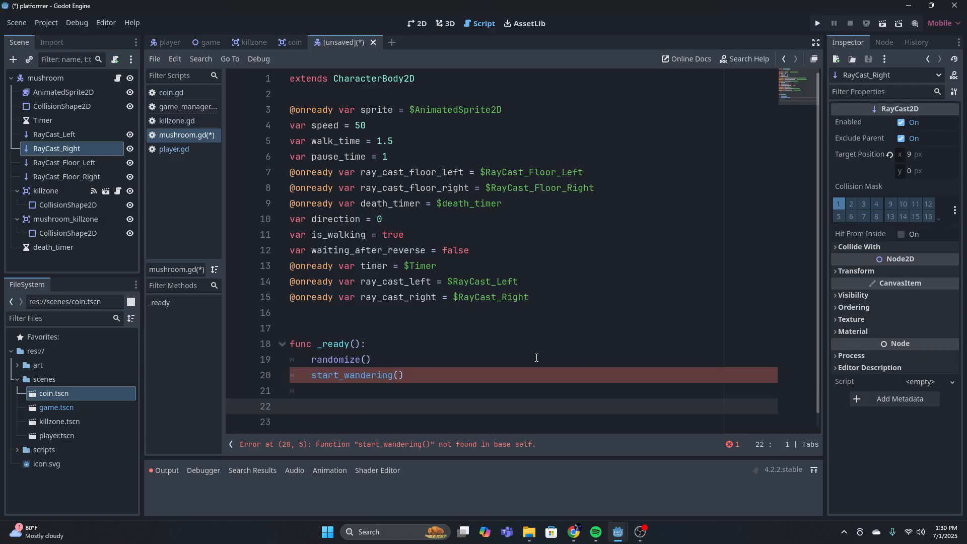
key("Down")
type("func p")
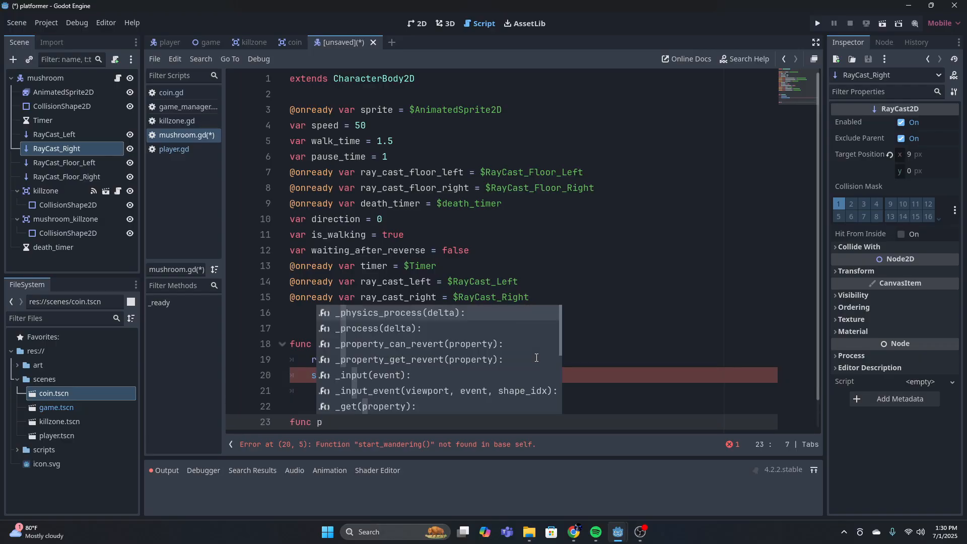
key("Return")
left_click(411, 422)
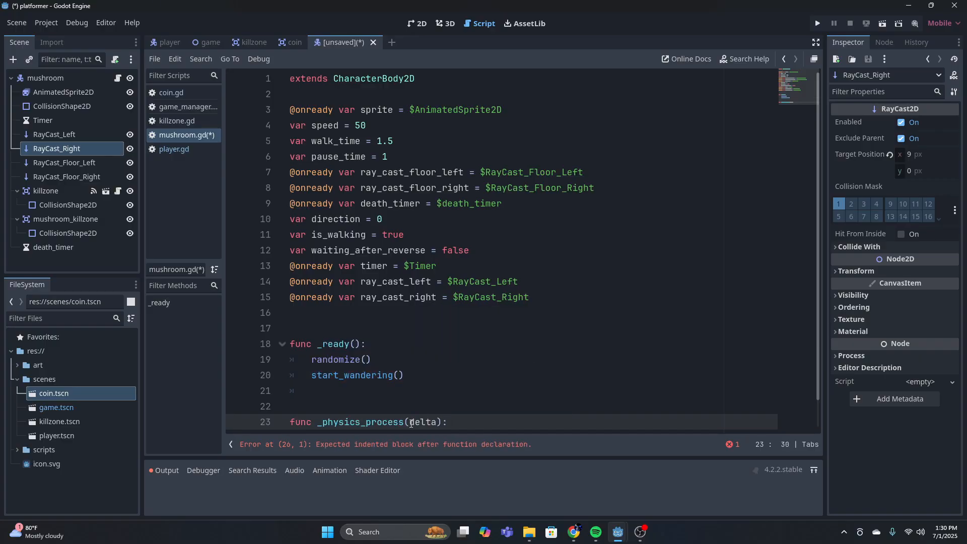
type("_")
left_click(492, 404)
scroll(492, 404, "down", 1)
left_click(480, 392)
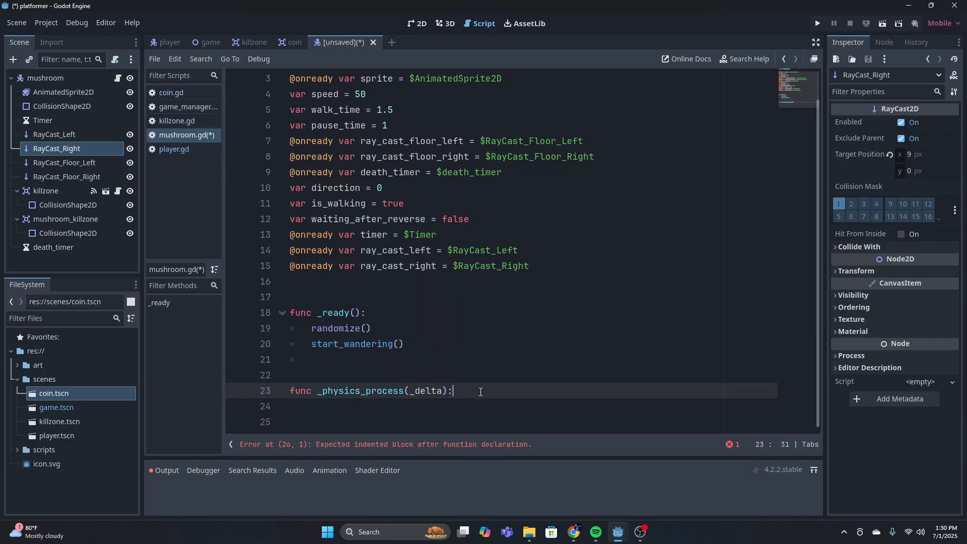
Open an if block in _physics_process that checks is_walking
key("Return")
type("if is_wal")
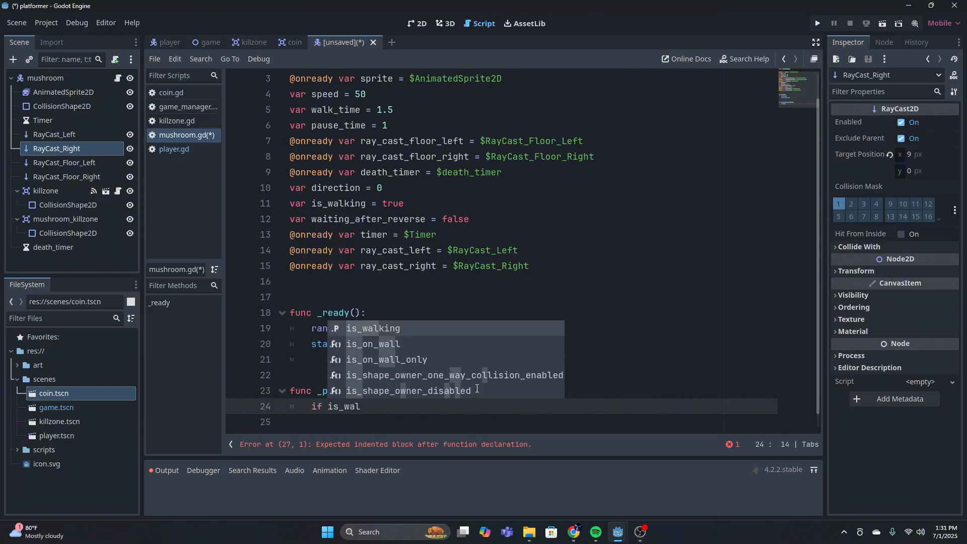
key("Return")
type(":")
key("Return")
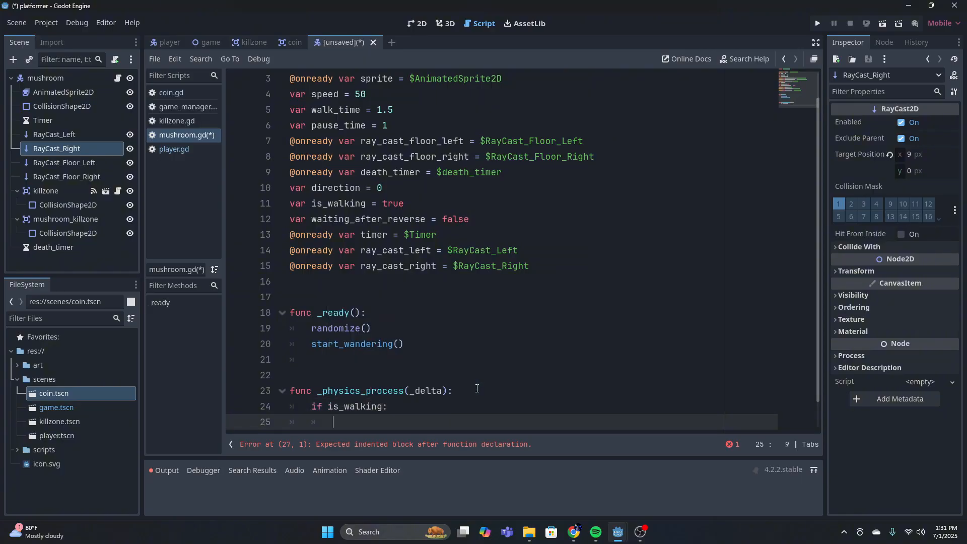
Inside the is_walking block, set velocity.x to direction * speed
type("velocity")
key("Return")
type(".x")
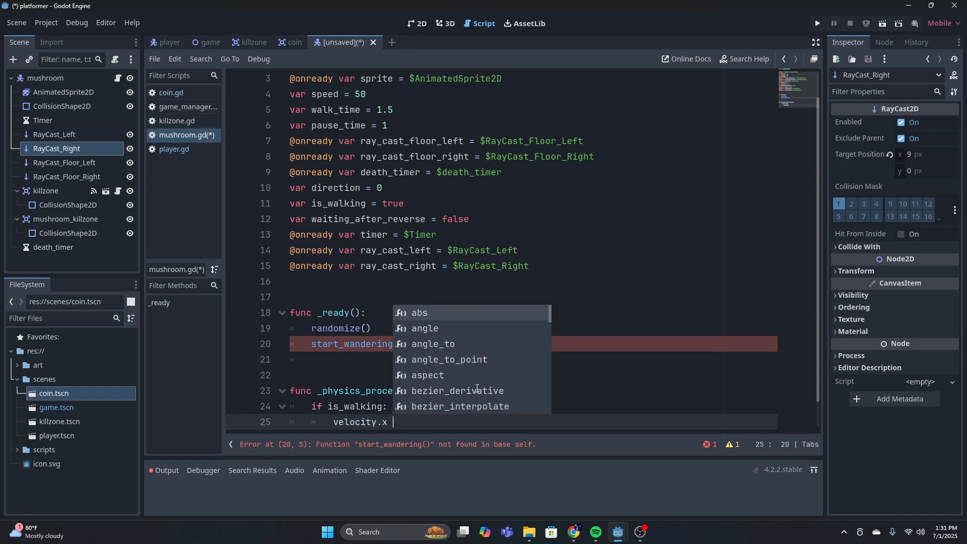
type(" = direction")
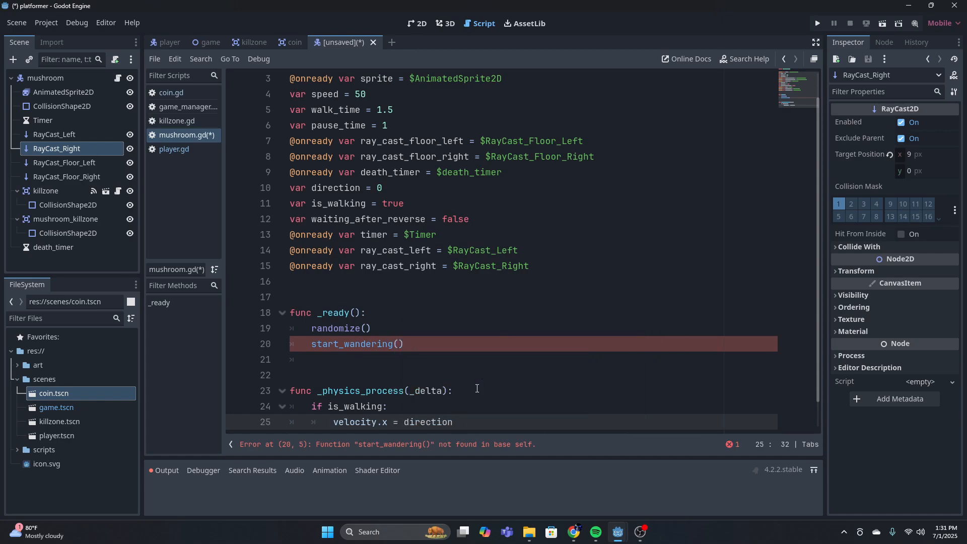
type(" * speed")
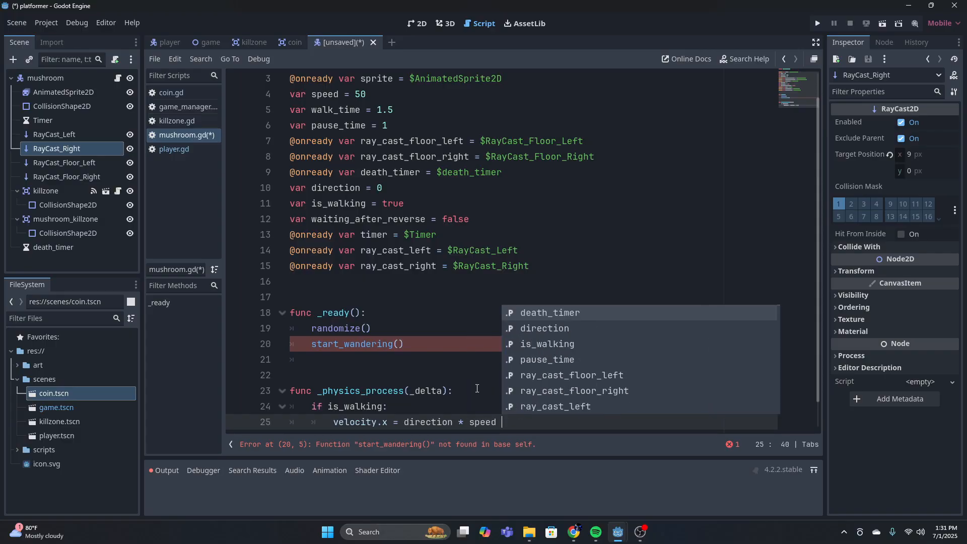
key("Return")
scroll(503, 390, "down", 1)
key("BackSpace")
key("BackSpace")
key("BackSpace")
key("BackSpace")
key("BackSpace")
key("BackSpace")
key("BackSpace")
key("BackSpace")
key("BackSpace")
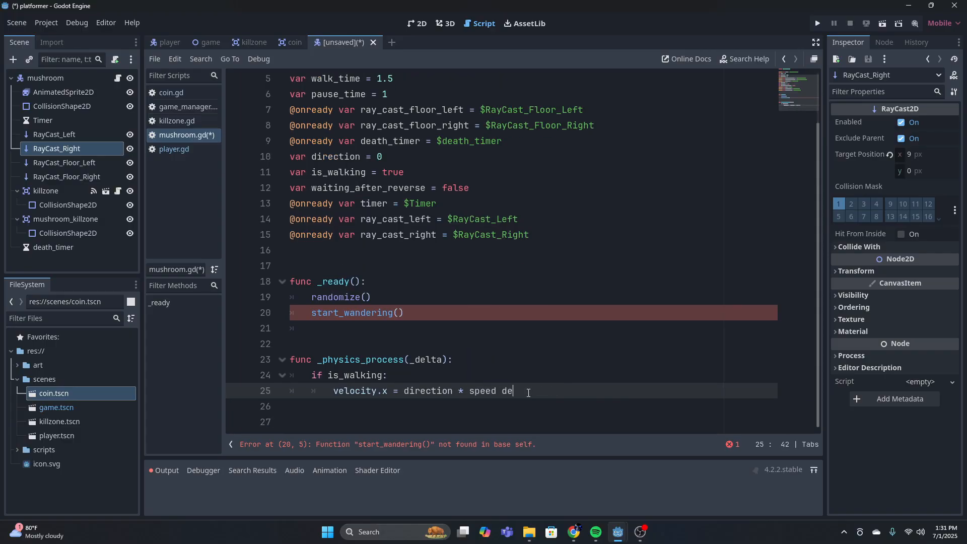
key("BackSpace")
key("BackSpace")
Call move_and_slide() below the velocity assignment in the is_walking block
key("Return")
type("mov")
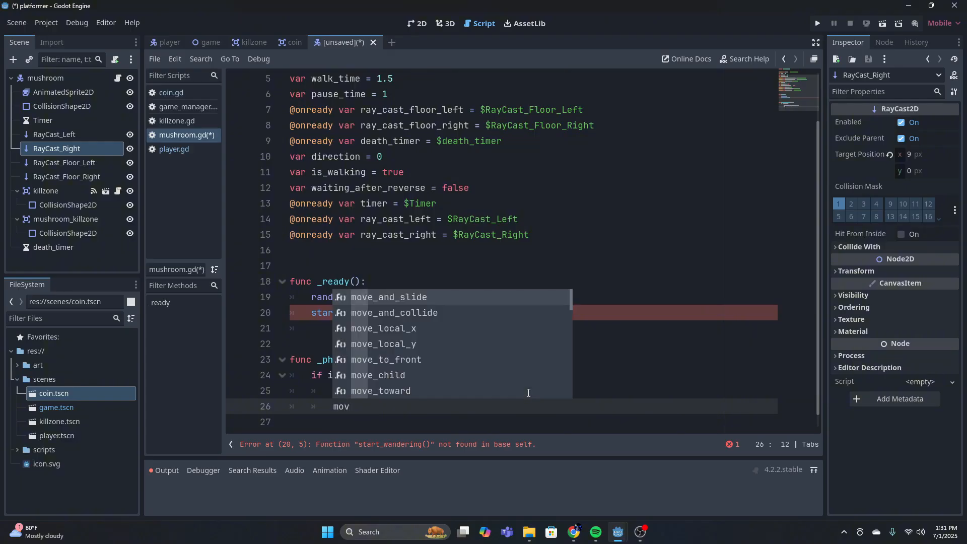
key("Return")
Two blank lines below move_and_slide(), add a nested if statement checking sprite.animation != "run"
key("Return")
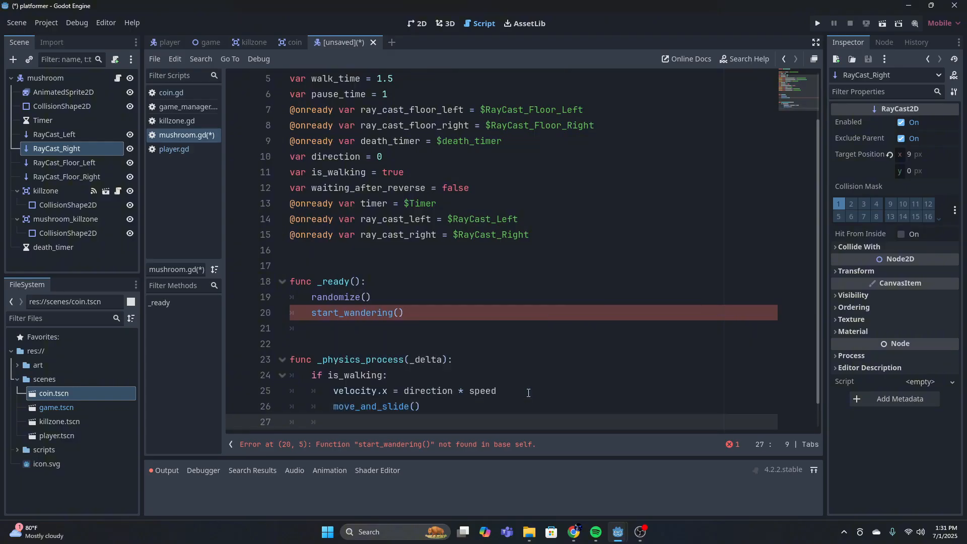
key("BackSpace")
key("Return")
key("Return")
type("if")
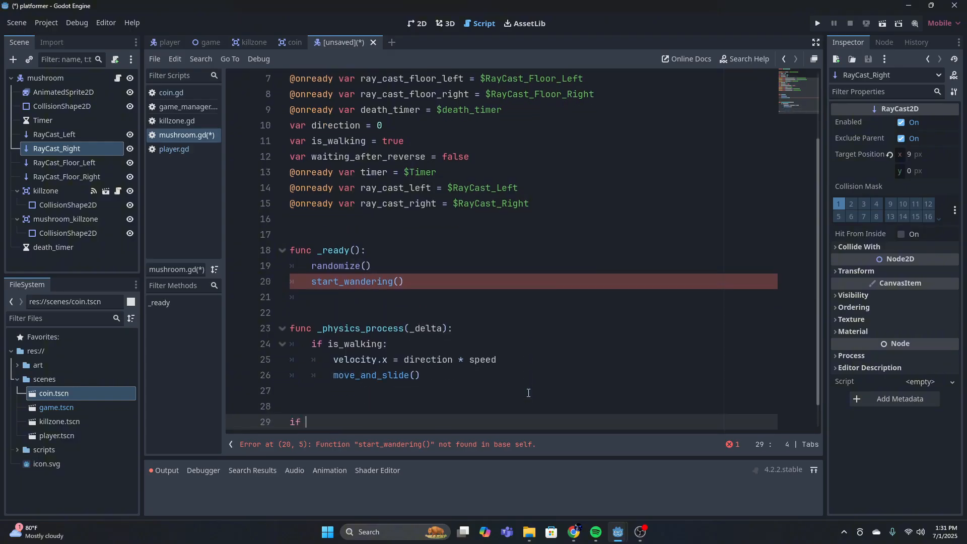
key("BackSpace")
key("BackSpace")
type("if sprite")
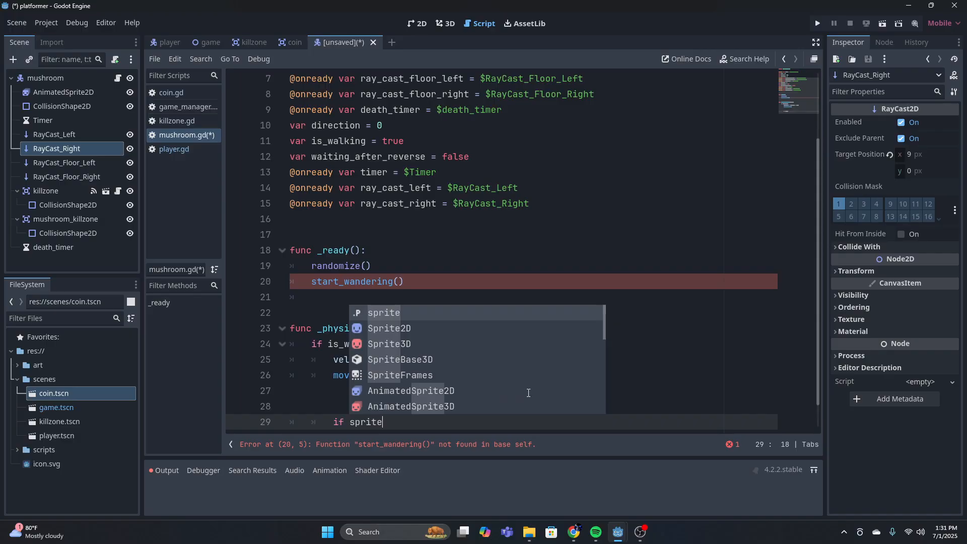
type(".animation")
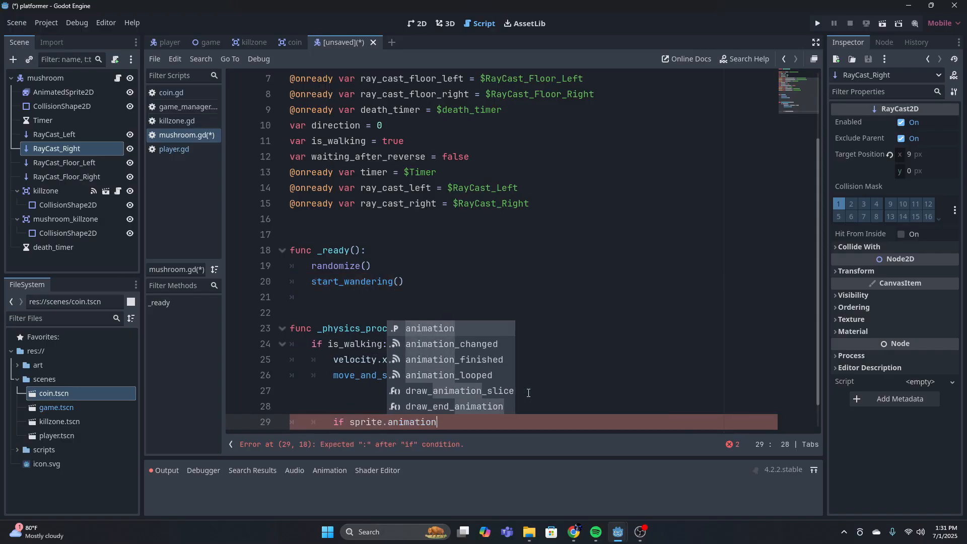
key("Escape")
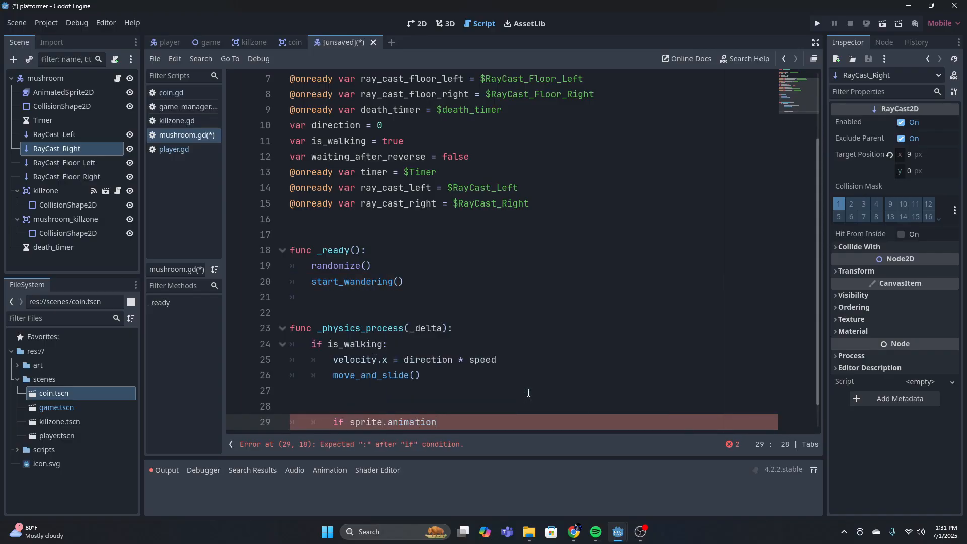
type("!=")
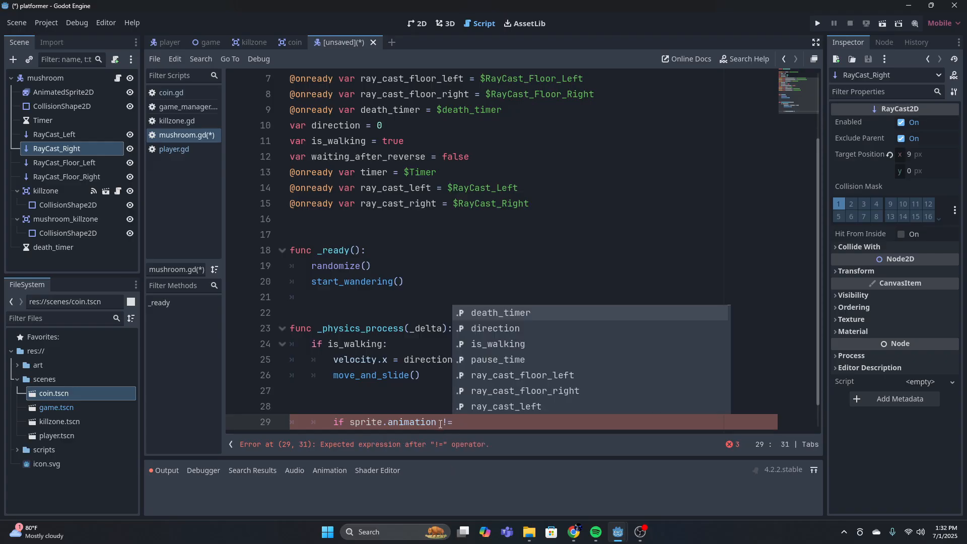
type(" \"run")
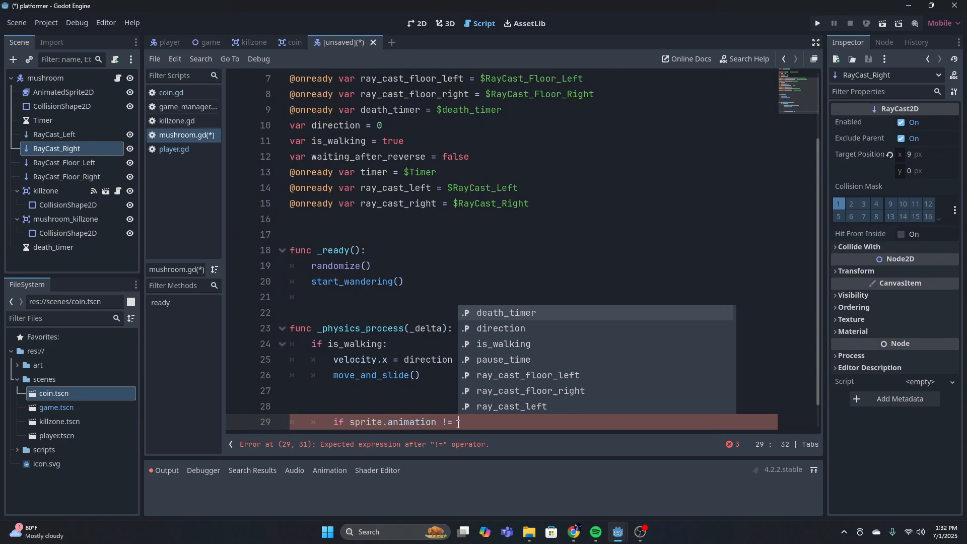
type("\":")
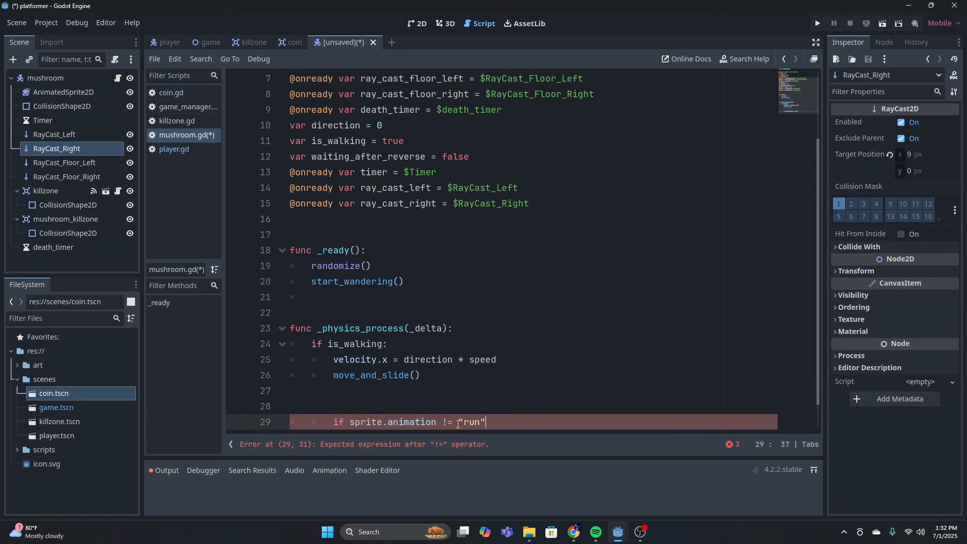
Call sprite.play("run") inside the animation check
key("Return")
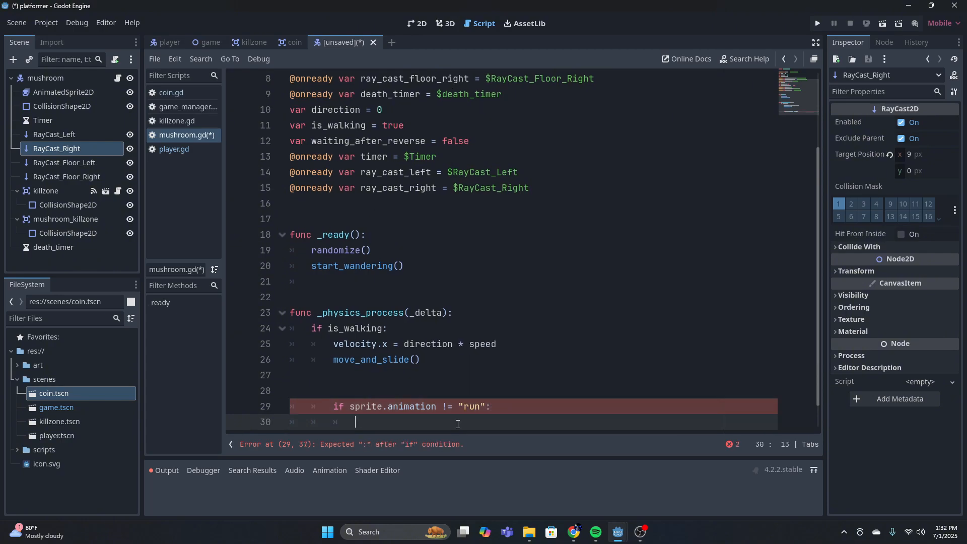
type("sprite.play")
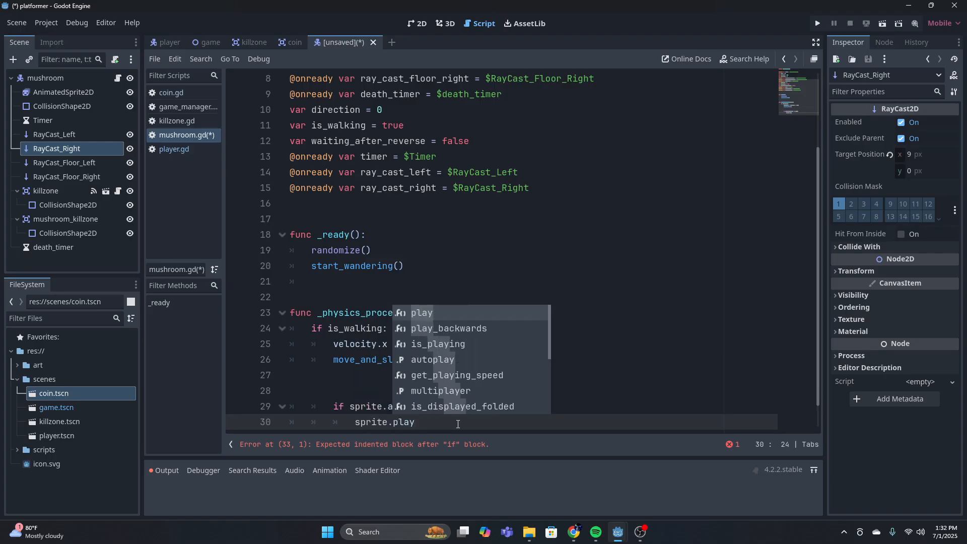
type("(\"run\")")
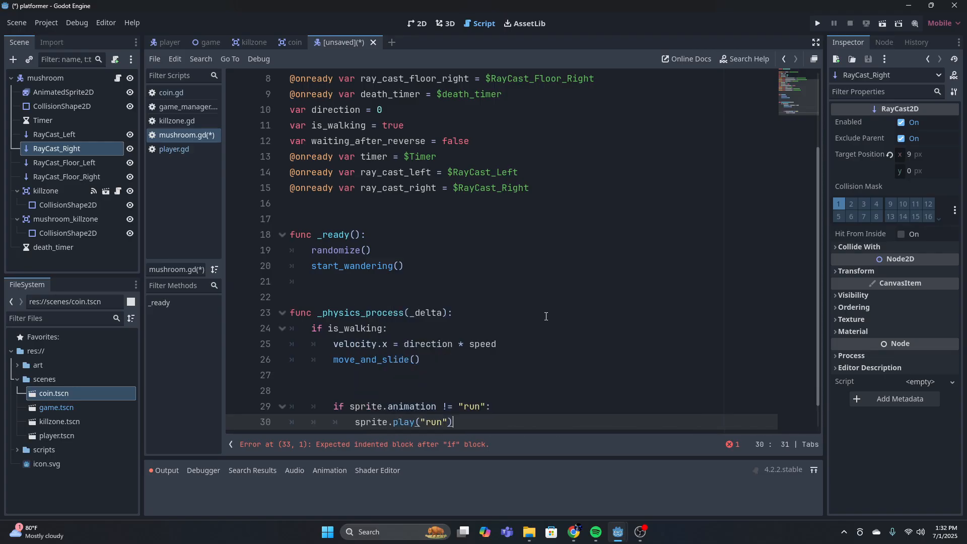
scroll(545, 317, "down", 1)
left_click_drag(308, 299, 382, 300)
mouse_move(297, 326)
left_mouse_down()
mouse_move(315, 316)
mouse_move(313, 326)
left_mouse_up()
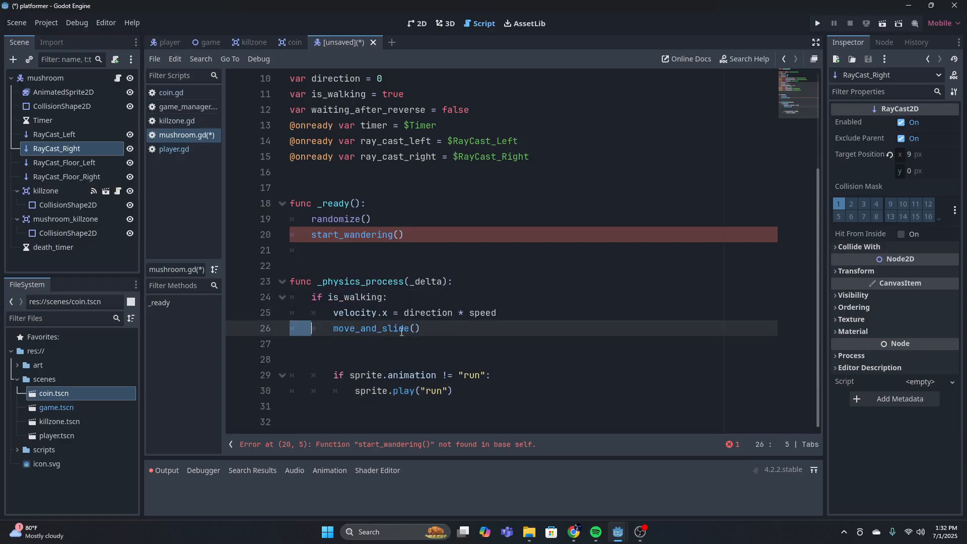
left_click(402, 330)
left_click_drag(330, 374, 494, 381)
left_click_drag(467, 392, 331, 392)
Below the animation check, set sprite.flip_h to direction < 0 at the indentation of the is_walking block
left_click(468, 396)
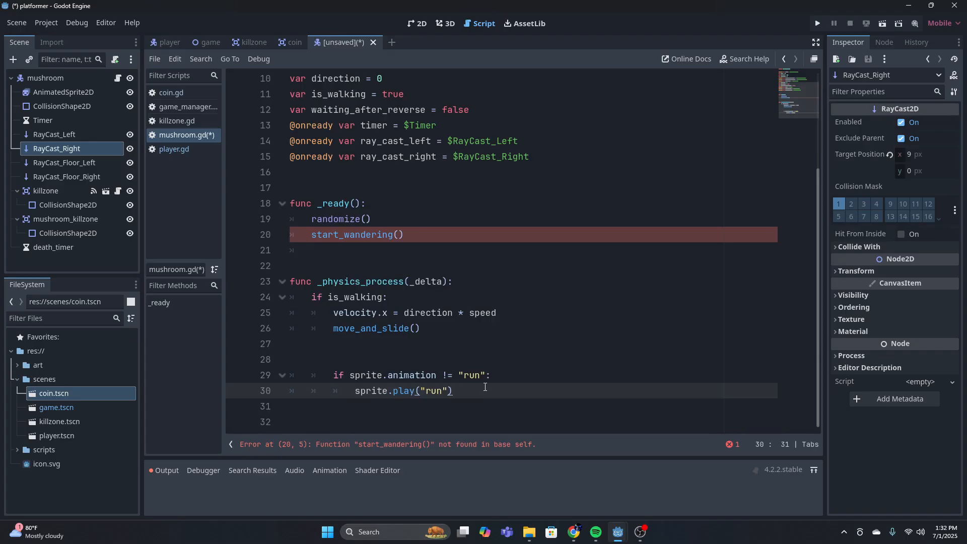
key("Return")
key("Return")
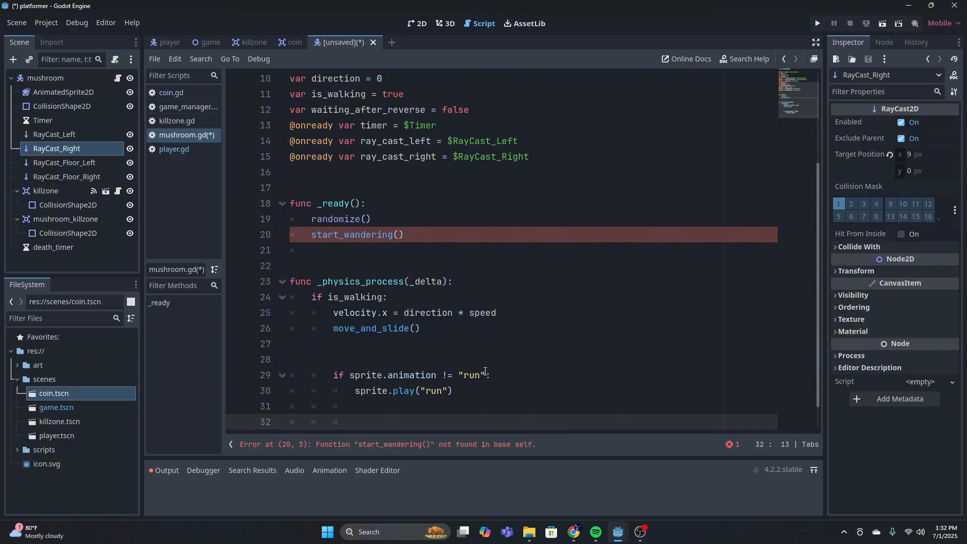
key("BackSpace")
type("sprite.flip")
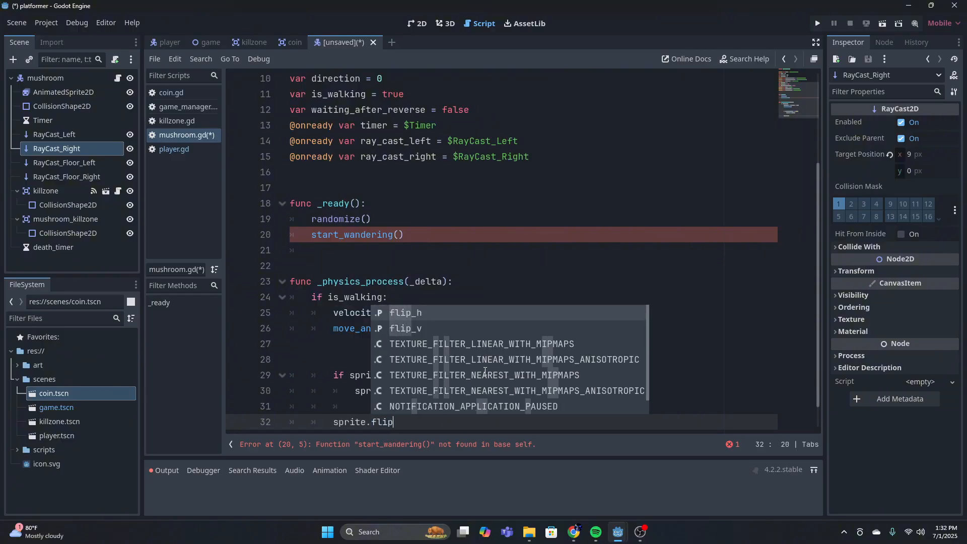
key("Return")
type("= direction")
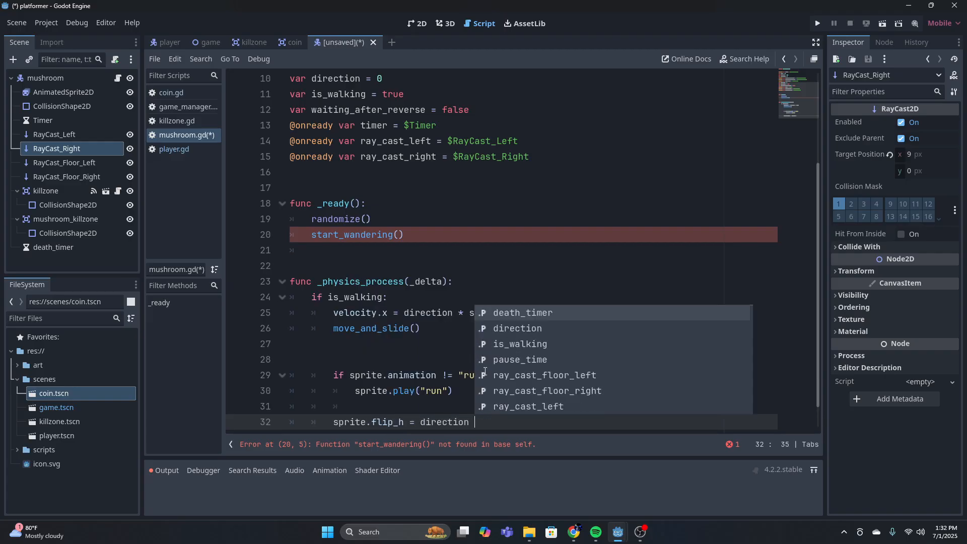
type(" < 0")
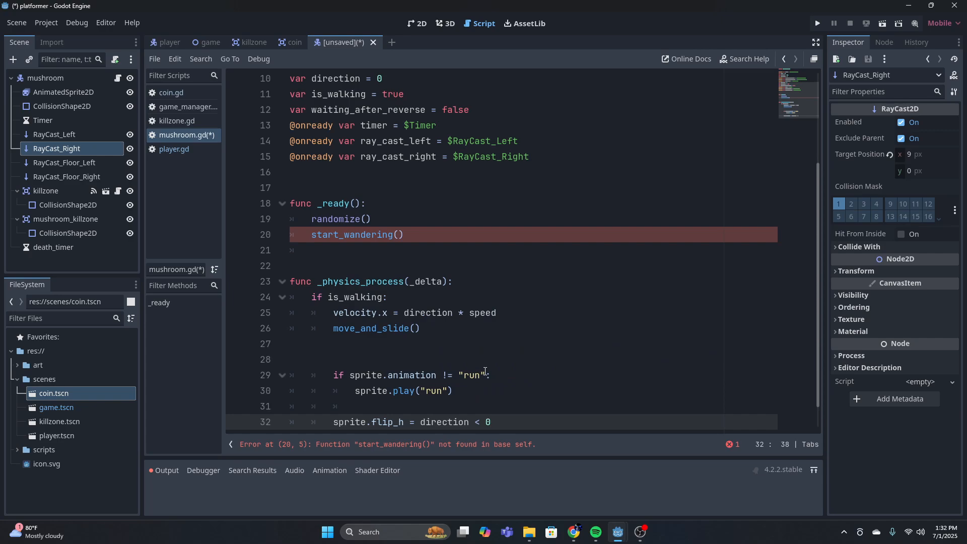
Below the flip_h line, leave a blank line and start an if condition with (direction == -1)
scroll(494, 377, "down", 1)
left_click(527, 375)
left_click(512, 387)
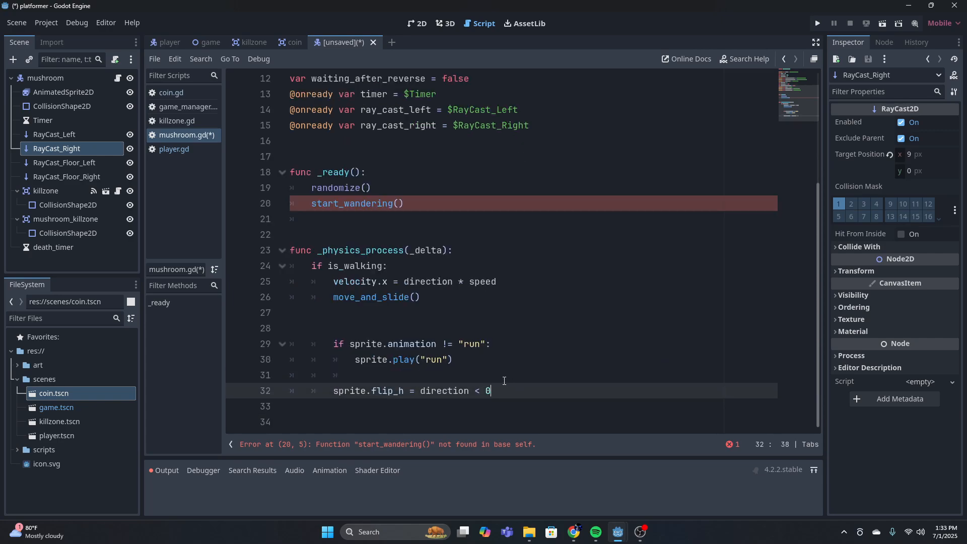
key("Return")
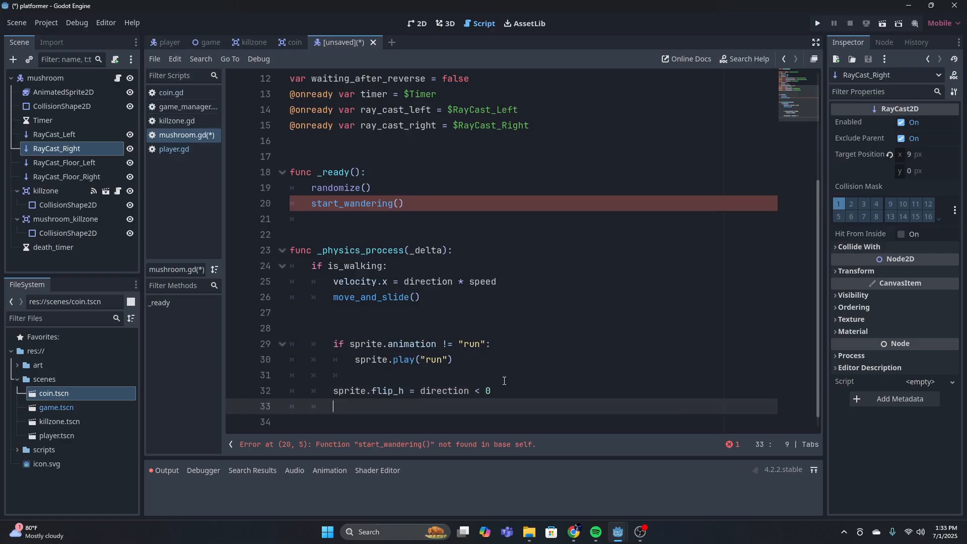
key("Return")
type("if")
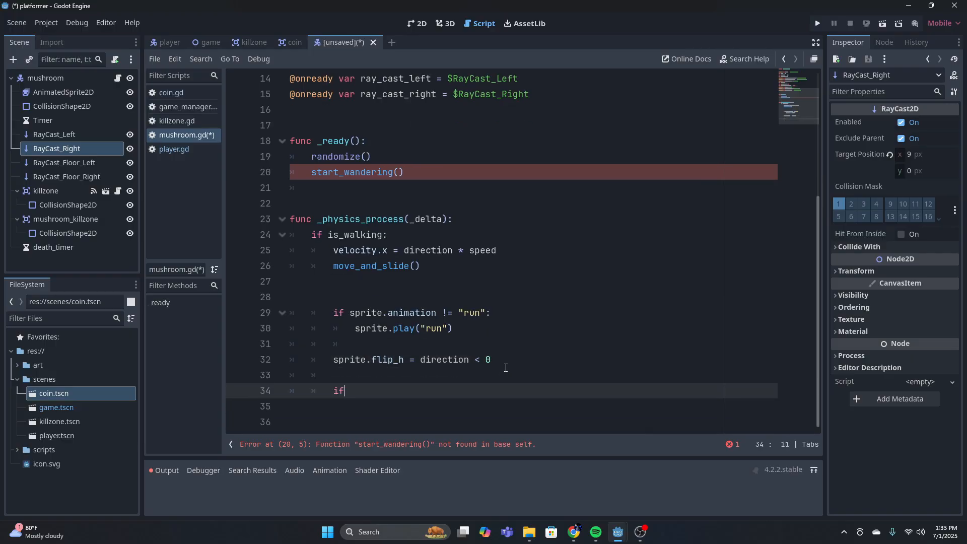
type(" (direction")
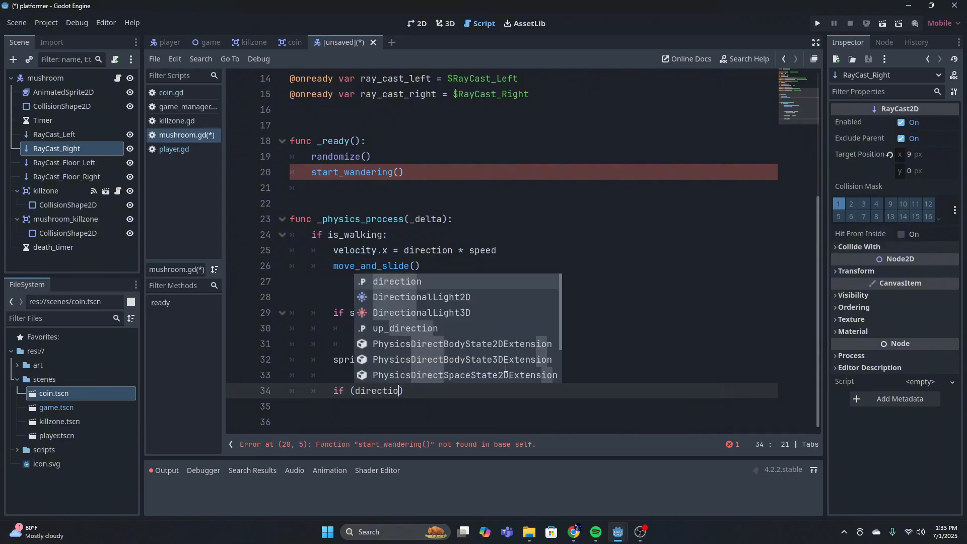
type(" == -1")
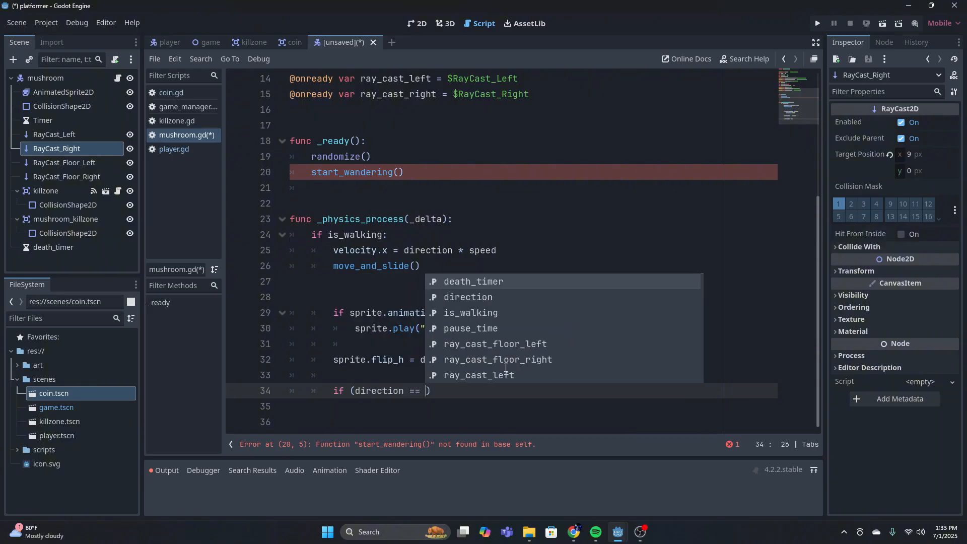
type(" and ray")
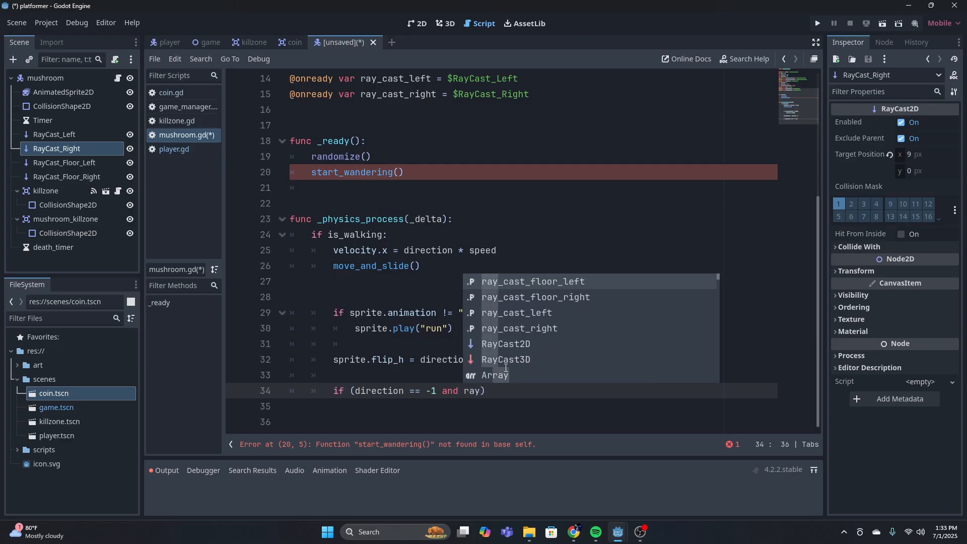
Extend the parenthesised condition with and ray_cast_left.is_colliding()
key("Down")
key("Down")
key("Return")
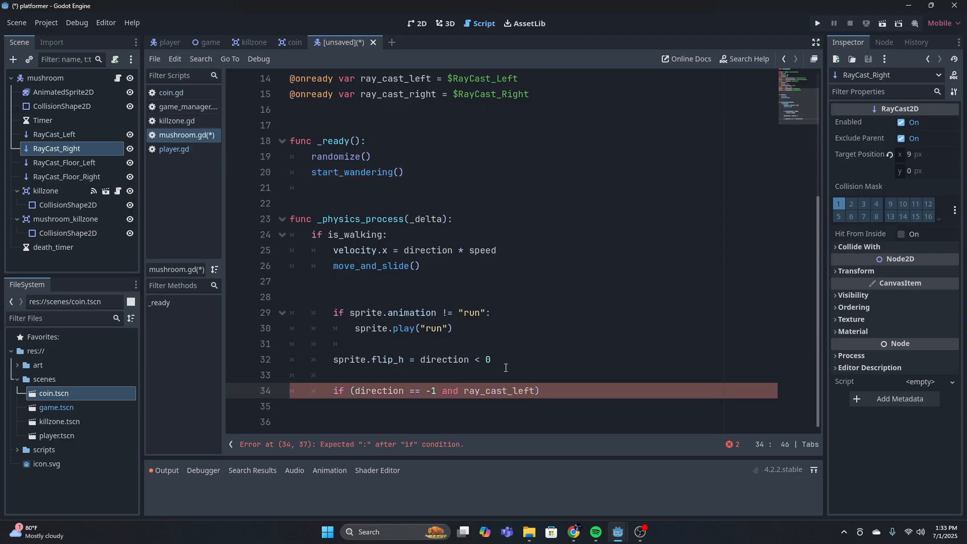
type(".is")
key("Return")
key("Down")
key("Up")
key("Down")
key("Down")
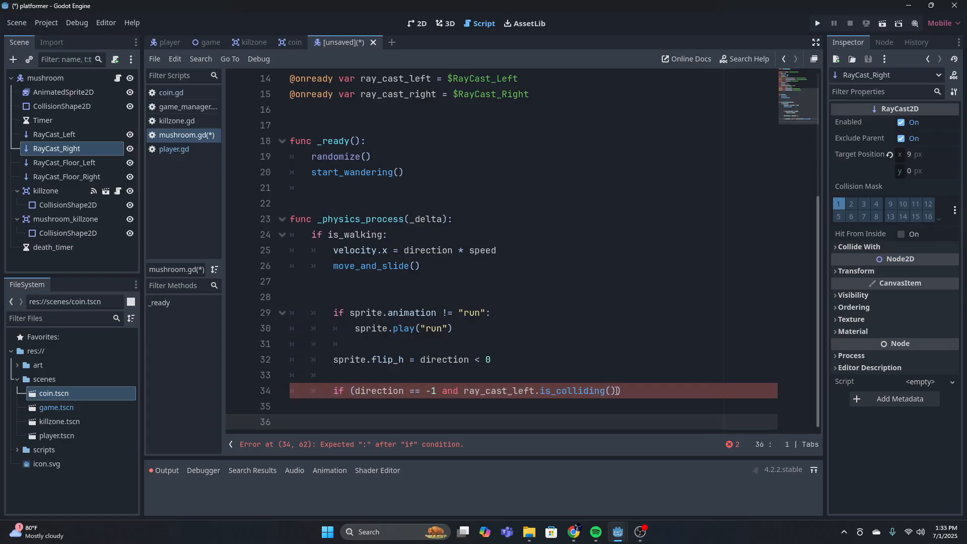
Extend the wall-collision if condition after its first parenthesised part with or (direction == 1
left_click(617, 391)
type("or")
key("BackSpace")
key("BackSpace")
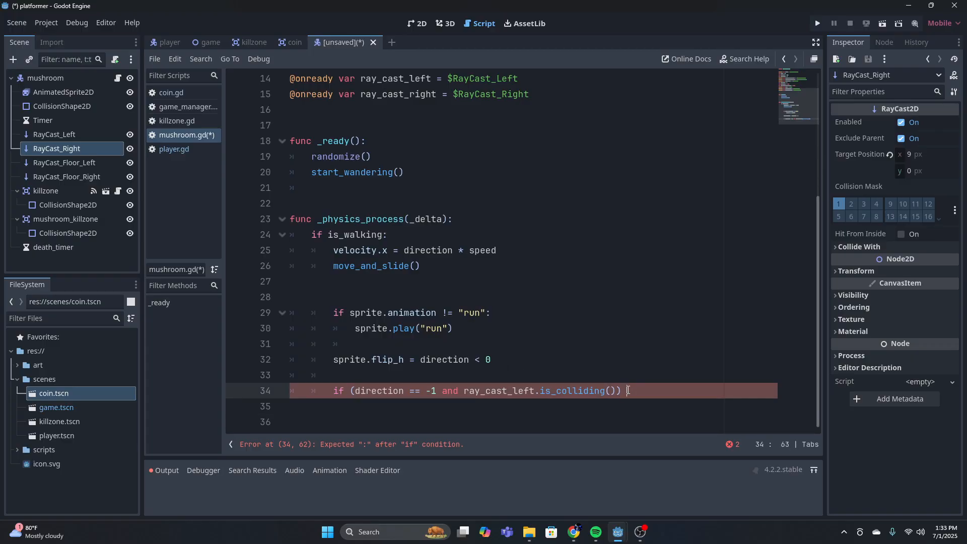
type("or ")
type("(direction ")
type("== 1 ")
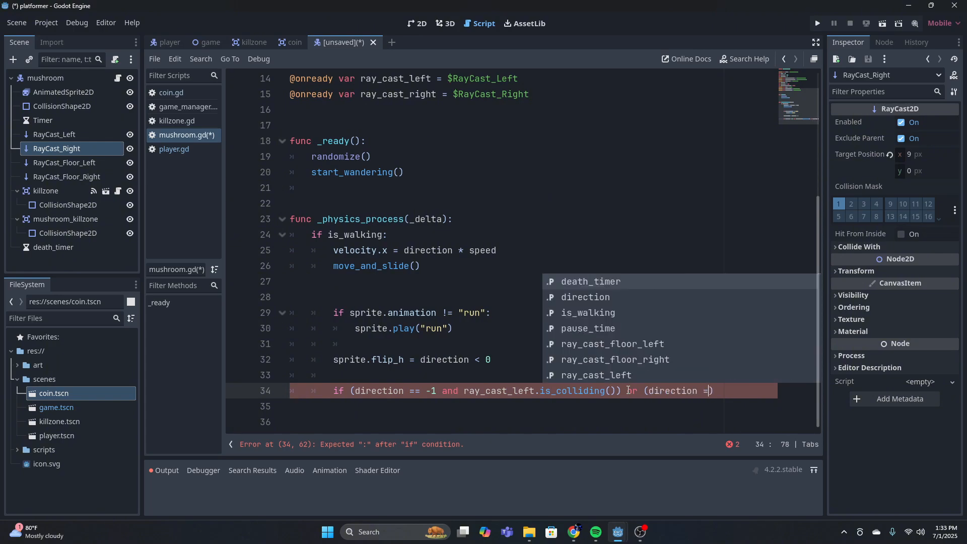
type("and ray")
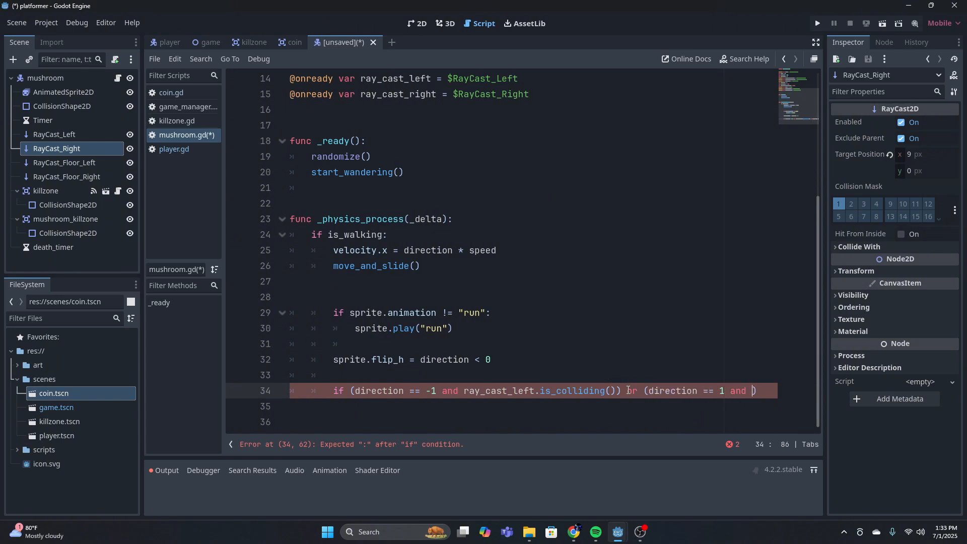
Complete the second parenthesised part of the if condition with and ray_cast_right.is_colliding(), ending the line with a colon
key("Down")
key("Down")
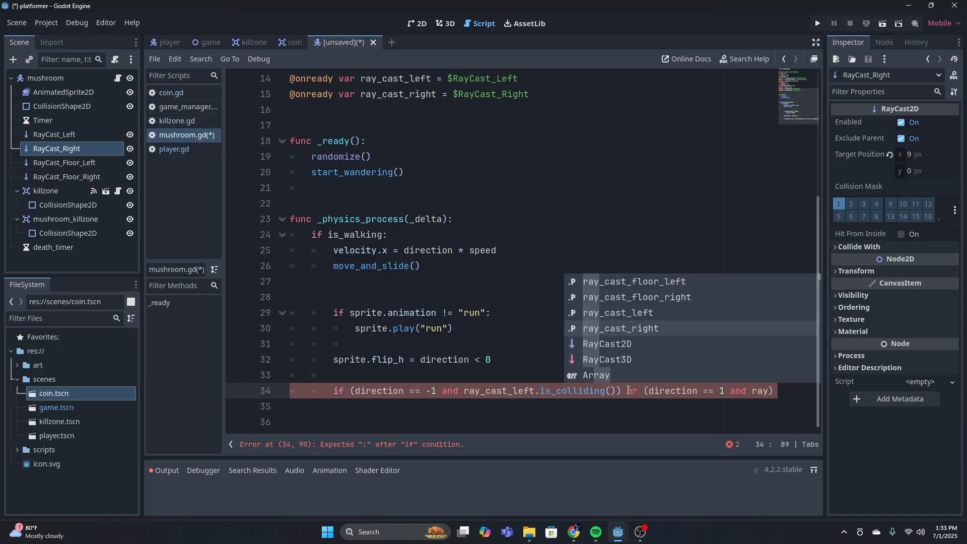
key("Return")
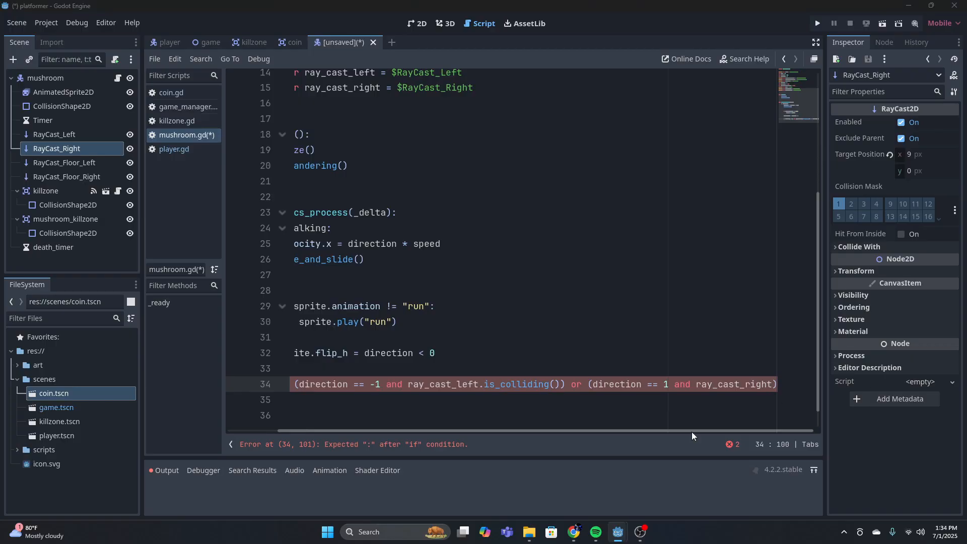
type(".")
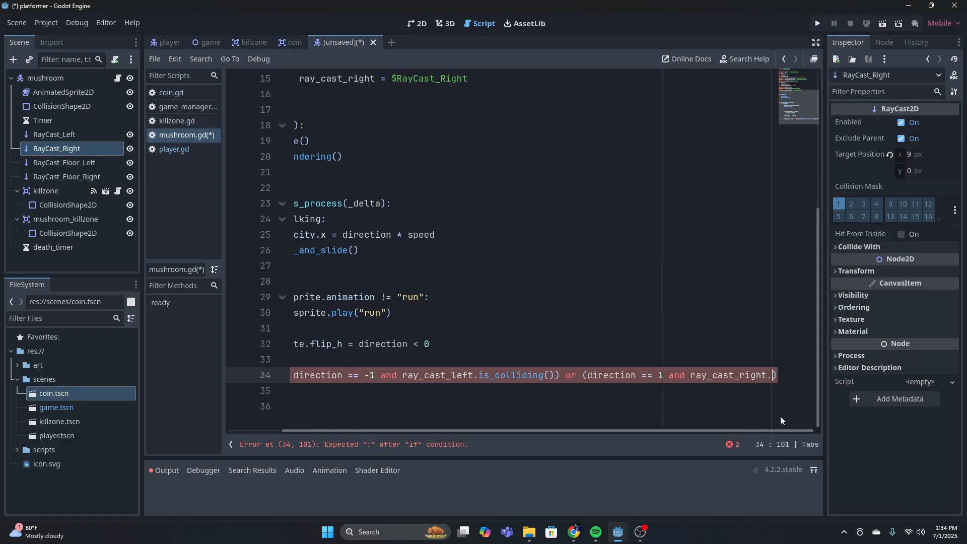
type("is_")
key("Return")
type("):")
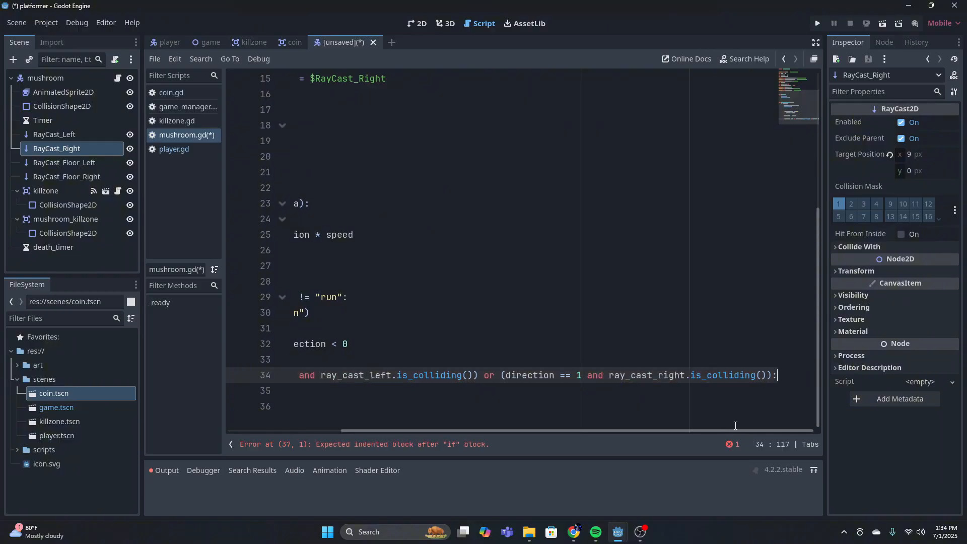
Call stop_and_reverse() inside the wall-collision if block
key("Return")
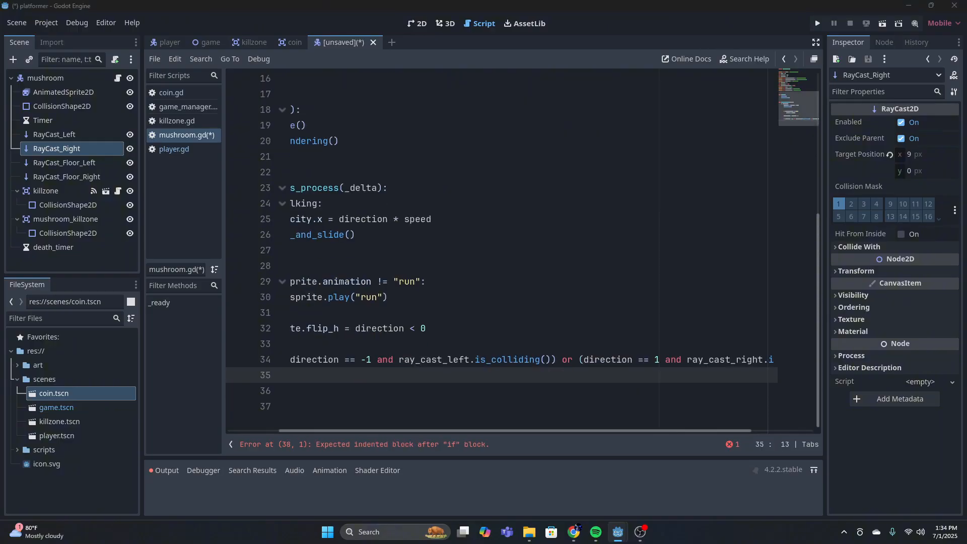
left_click_drag(494, 432, 403, 428)
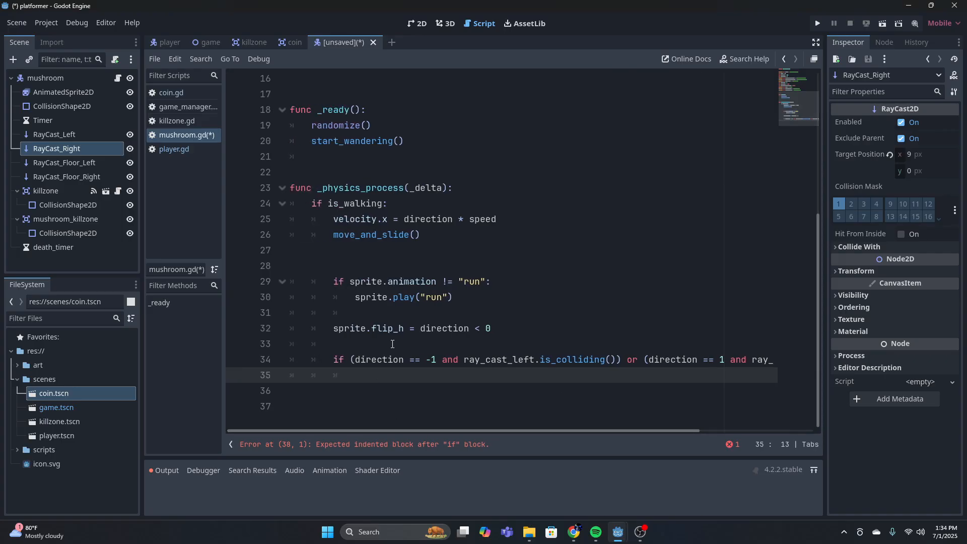
type("stop")
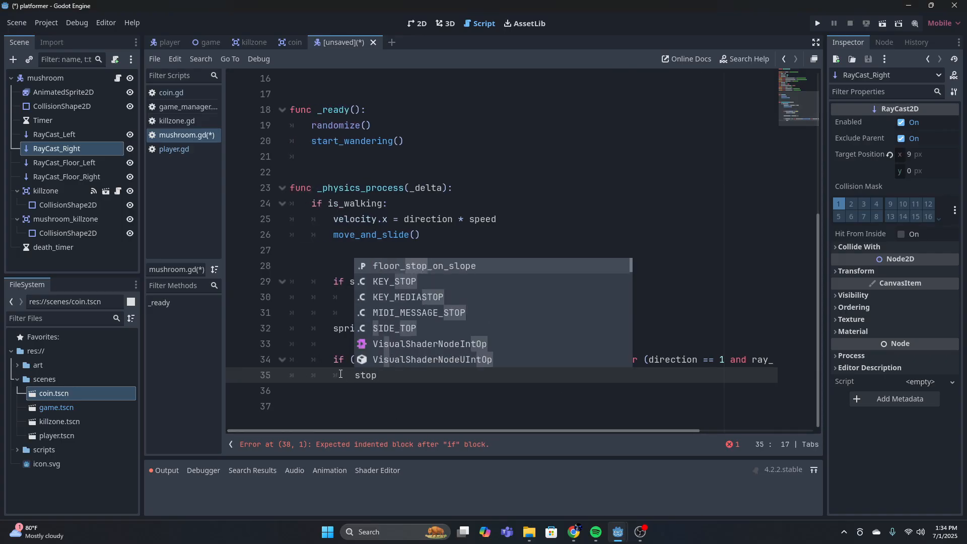
type("_and")
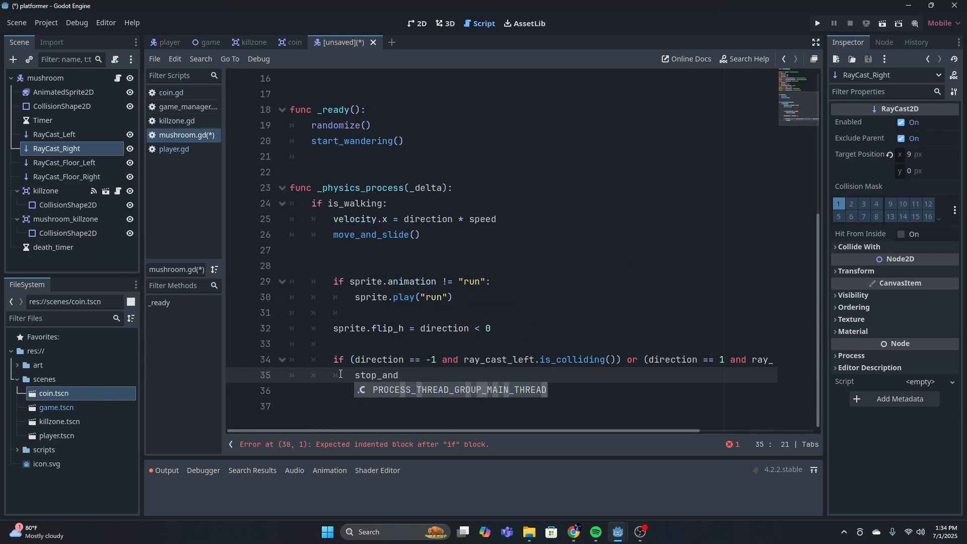
type("_re")
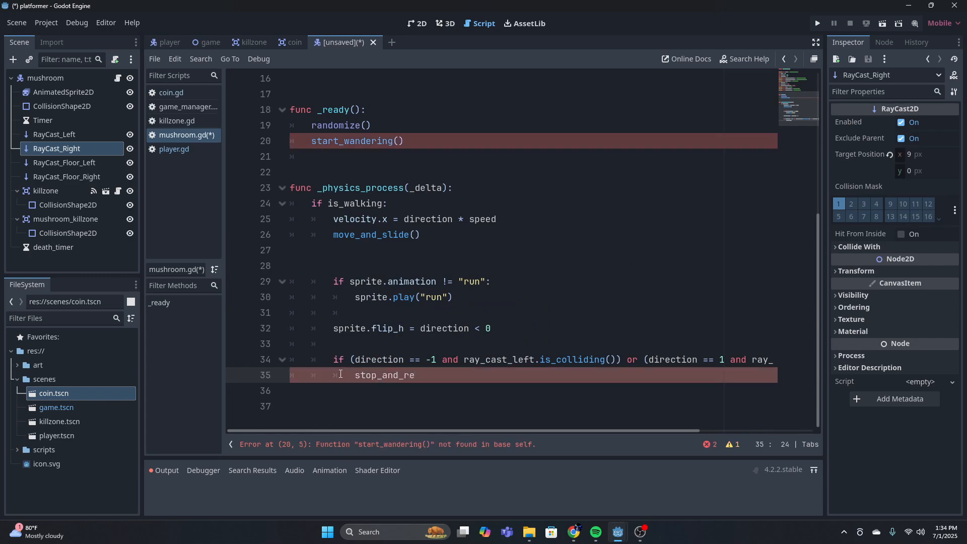
type("verse()")
scroll(488, 377, "up", 5)
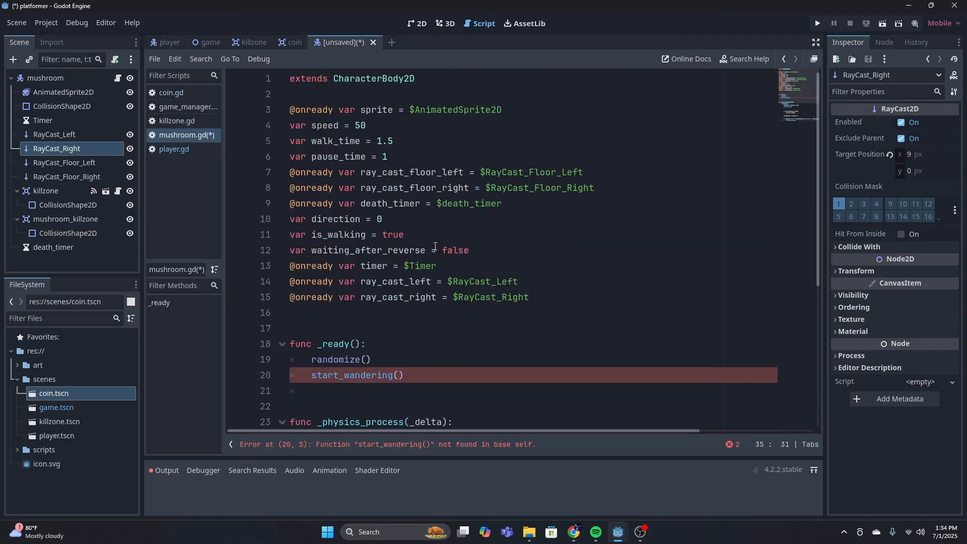
scroll(429, 249, "down", 5)
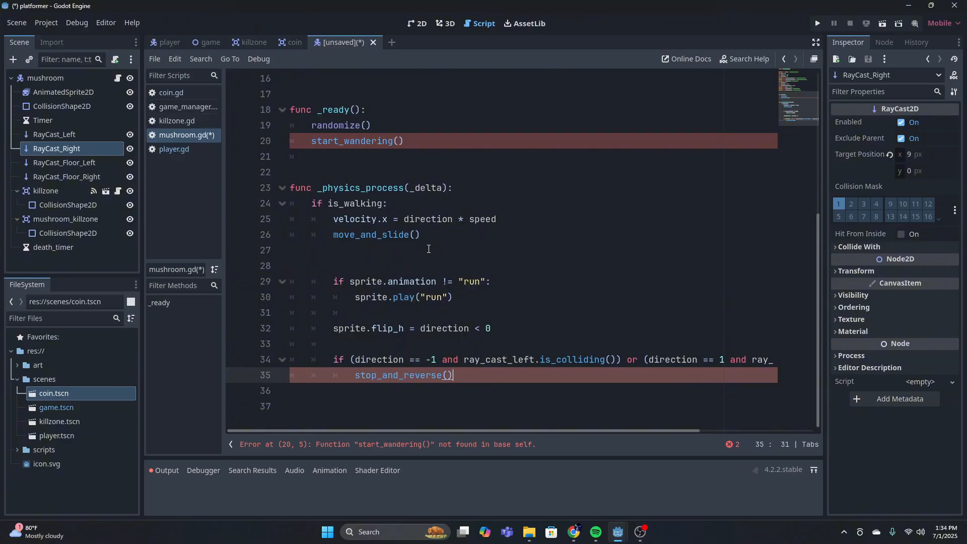
left_click(733, 444)
left_click(733, 444)
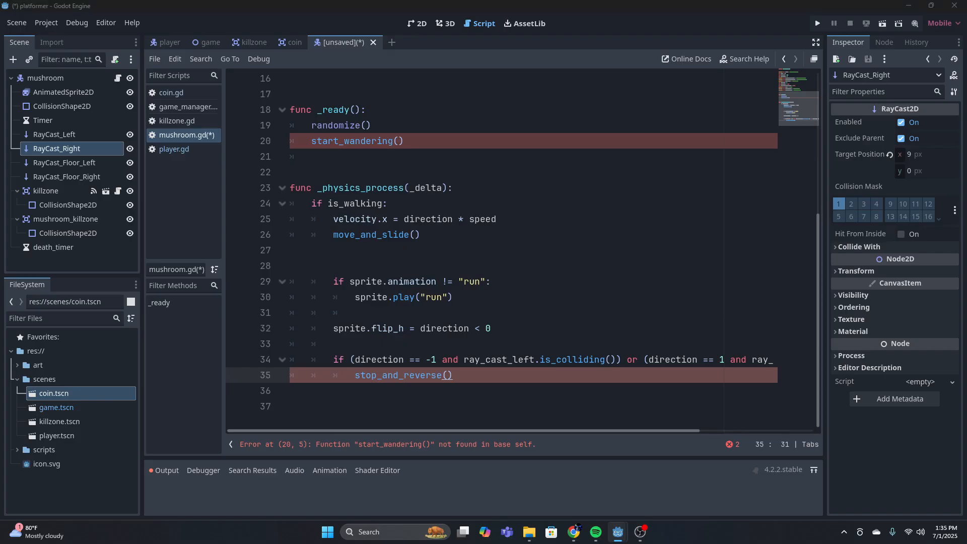
Below the stop_and_reverse() call, start an elif at the if statement's indentation with the condition (direction == -1
left_click(487, 381)
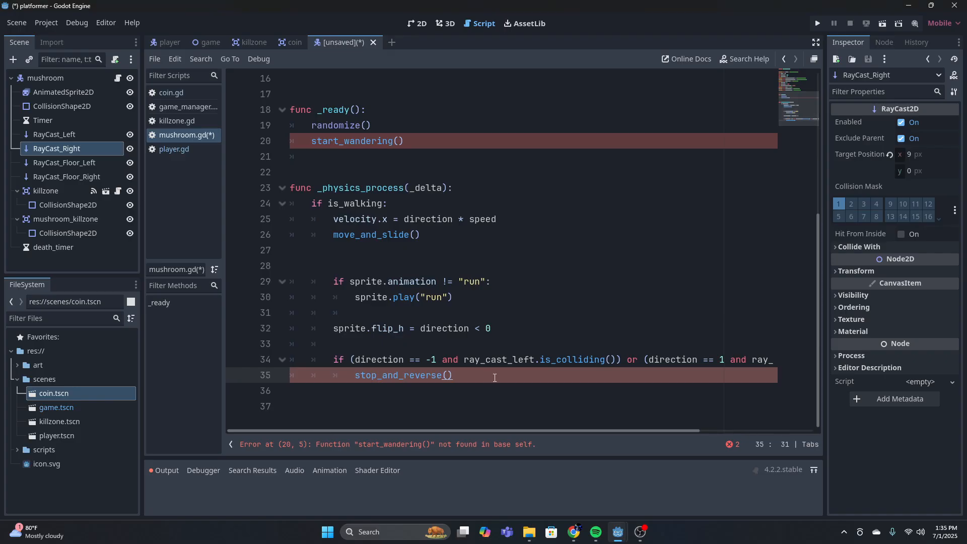
key("Return")
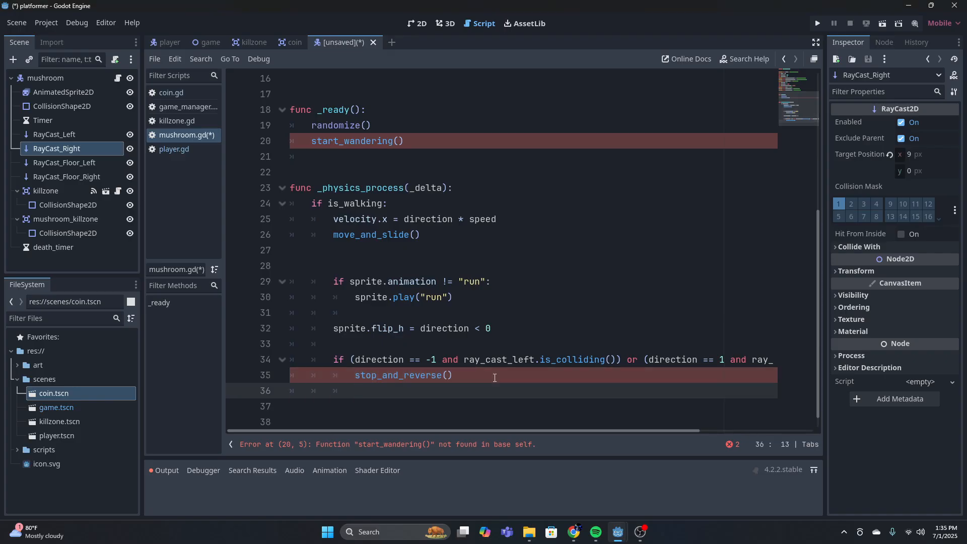
key("BackSpace")
type("elif ")
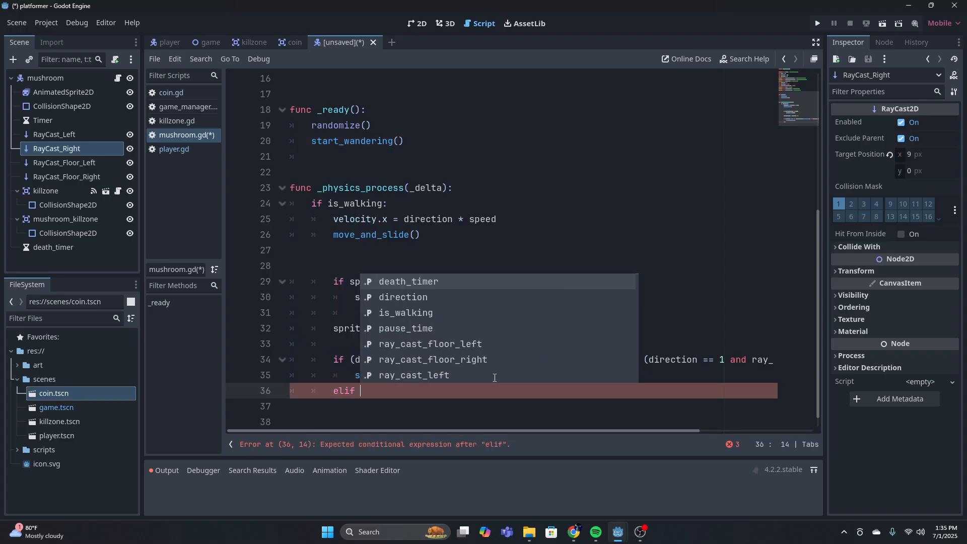
type("(direction ")
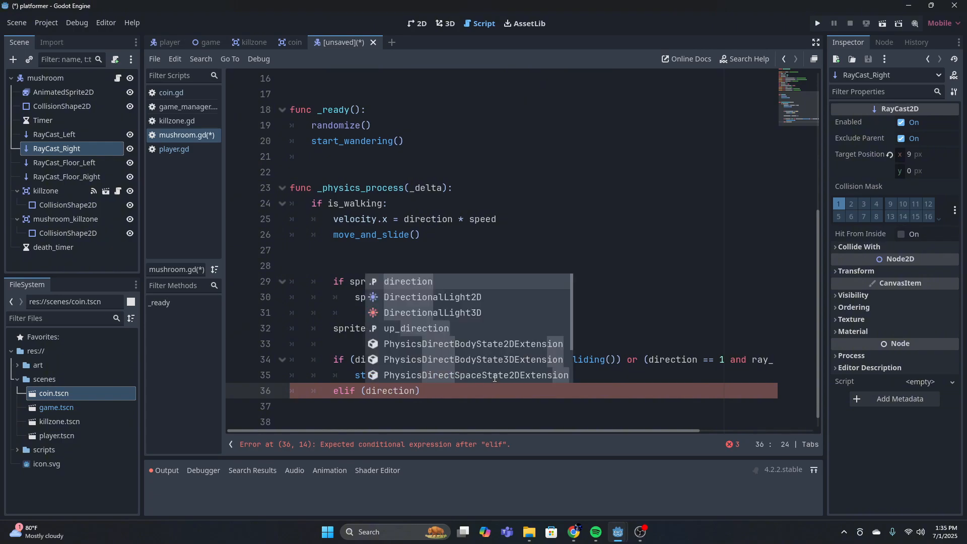
type("== -1 a")
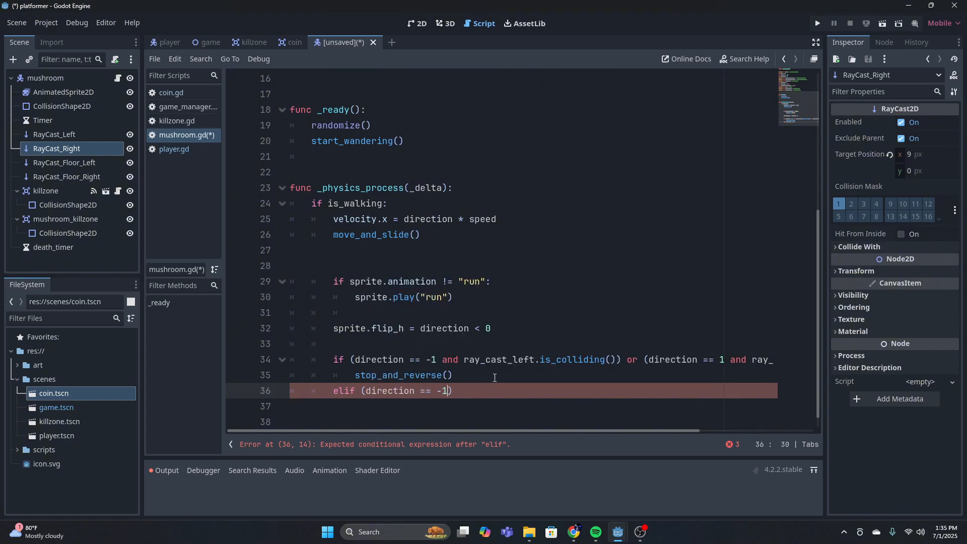
type("nd not flo")
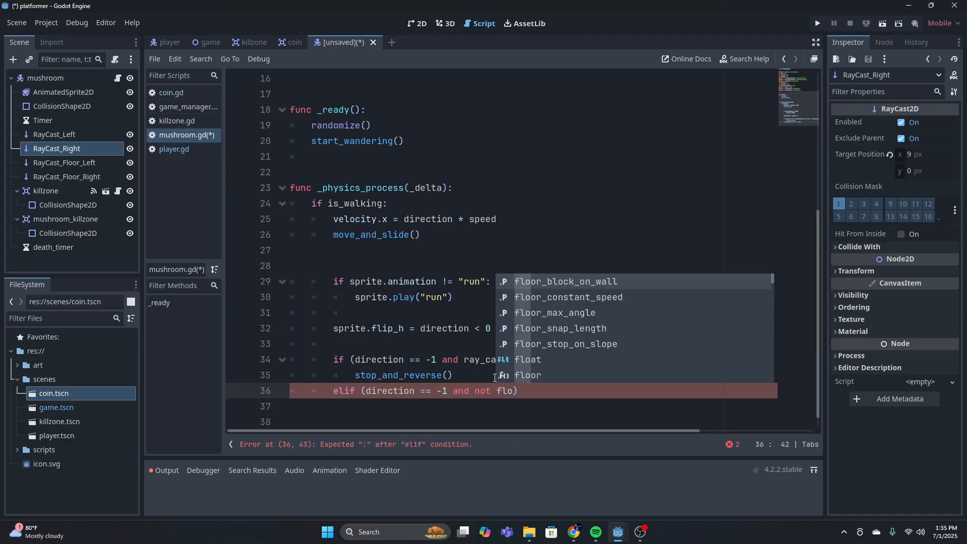
Complete the first parenthesised part of the elif condition with and not ray_cast_floor_left.is_colliding()
key("BackSpace")
key("BackSpace")
key("BackSpace")
type("ray_cast_floor_left")
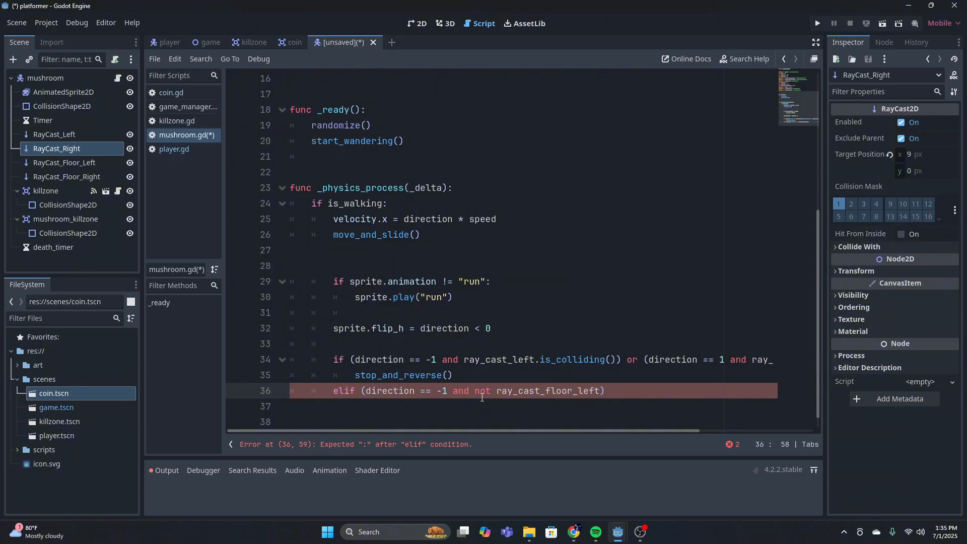
left_click_drag(469, 391, 632, 387)
left_click(599, 391)
type(".is_colliding()")
key("End")
left_click_drag(624, 431, 773, 410)
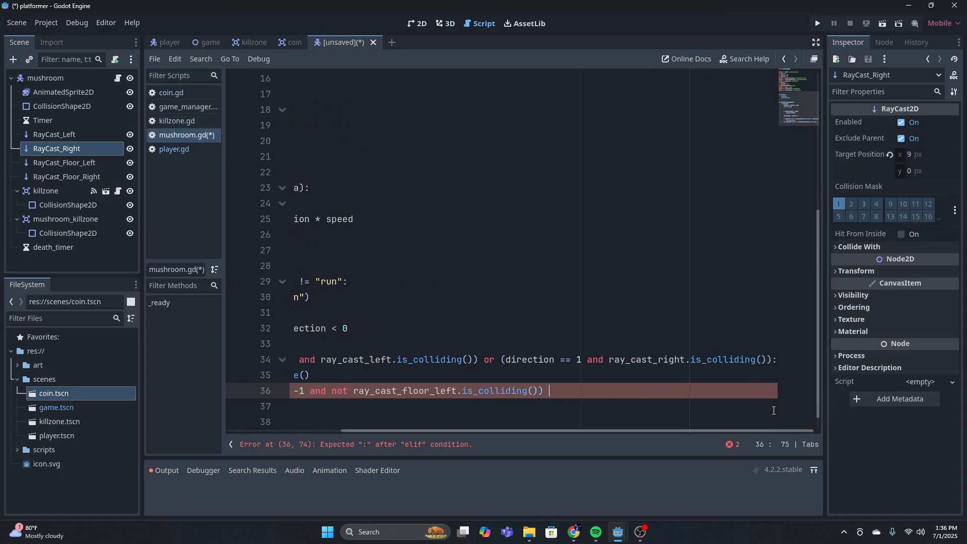
Extend the elif condition with or (direction == 1 and not ray_cast_floor_right.is_colliding()), ending the line with a colon
type("or (")
type("direction ")
type("== 1 and ")
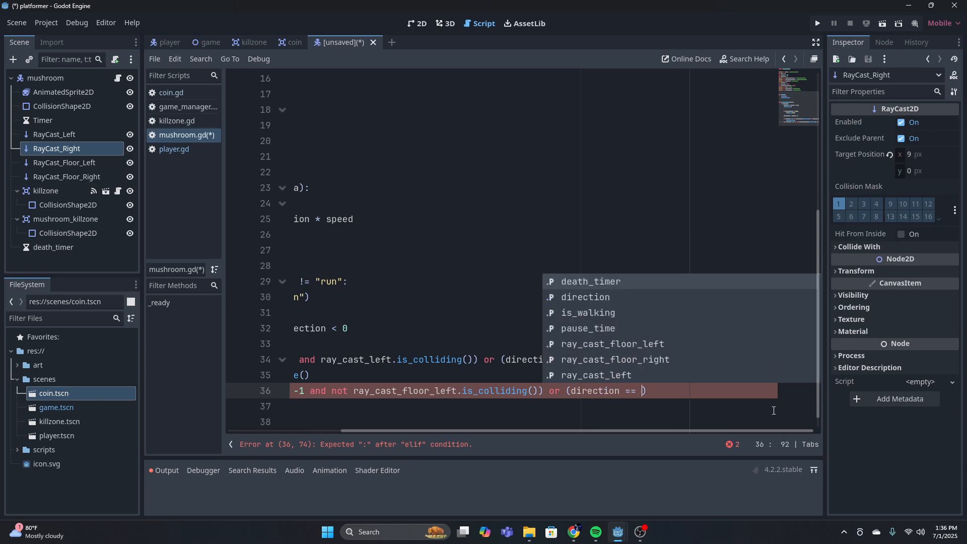
type("not ray")
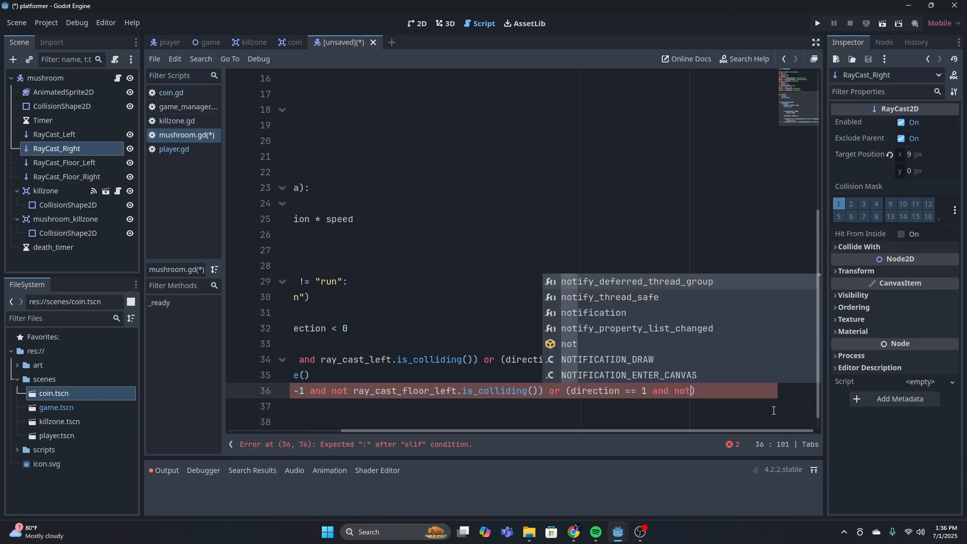
key("Return")
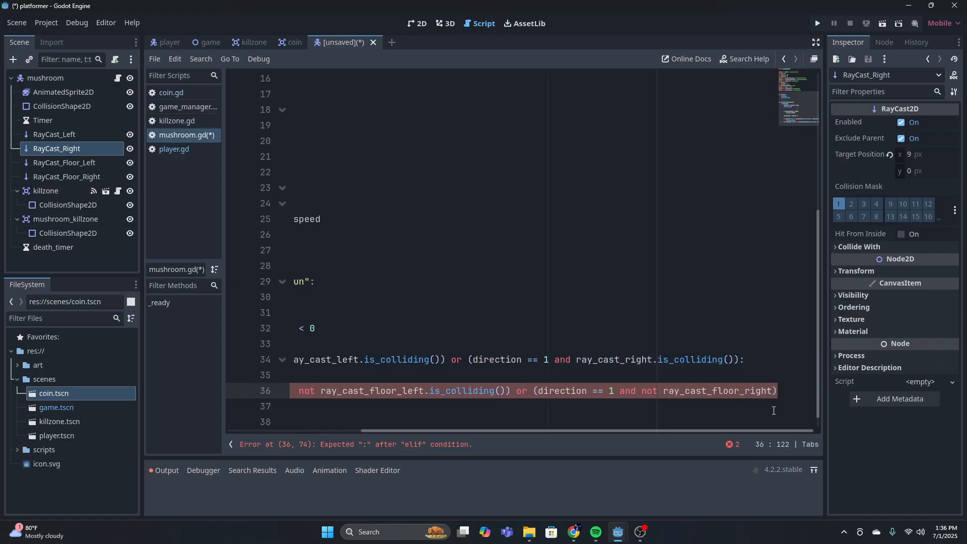
type(".is_")
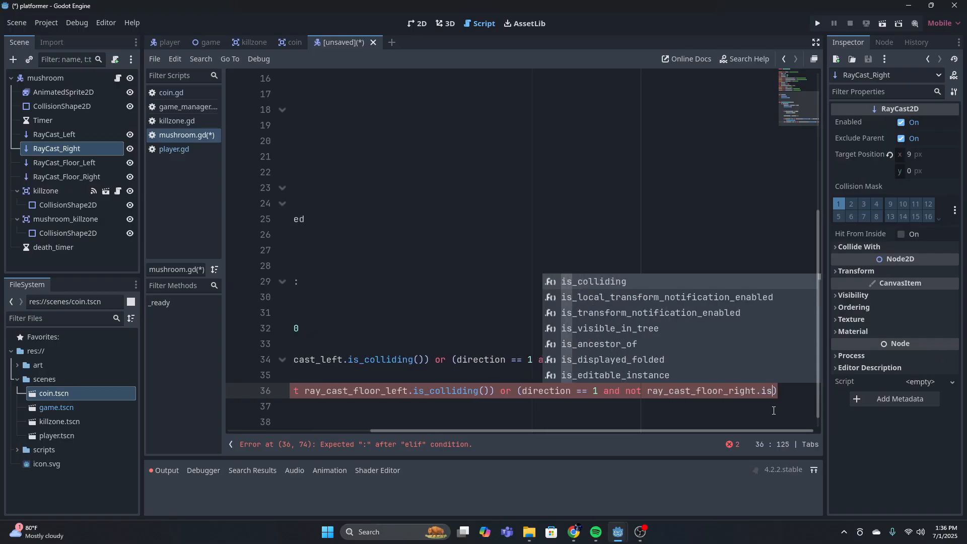
key("Return")
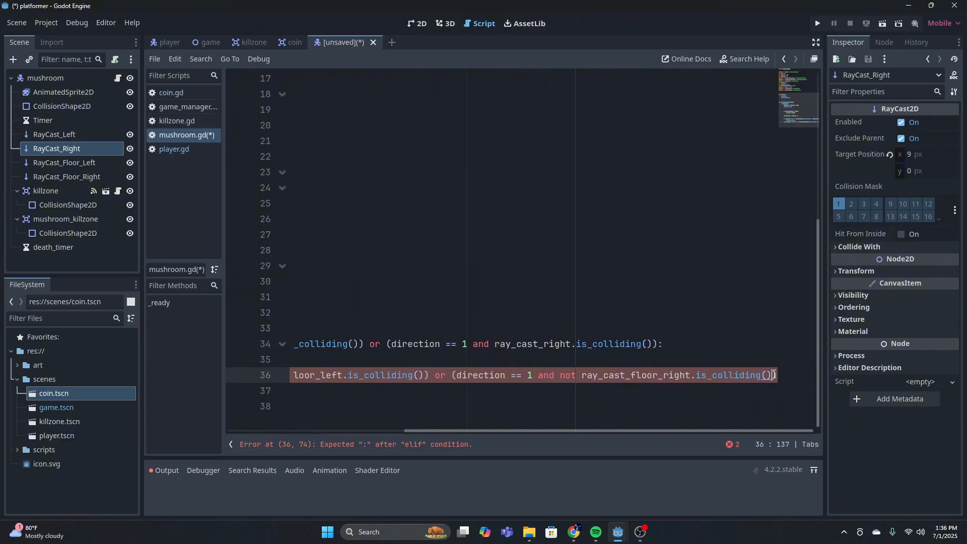
key("End")
Call stop_and_reverse() inside the elif block for the floor raycasts
key("Return")
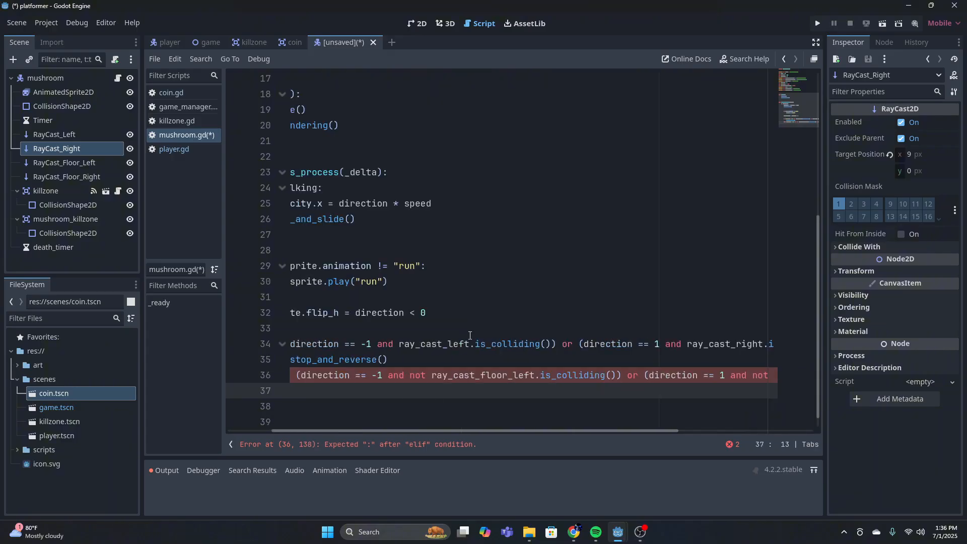
scroll(464, 334, "down", 1)
left_click_drag(408, 431, 327, 430)
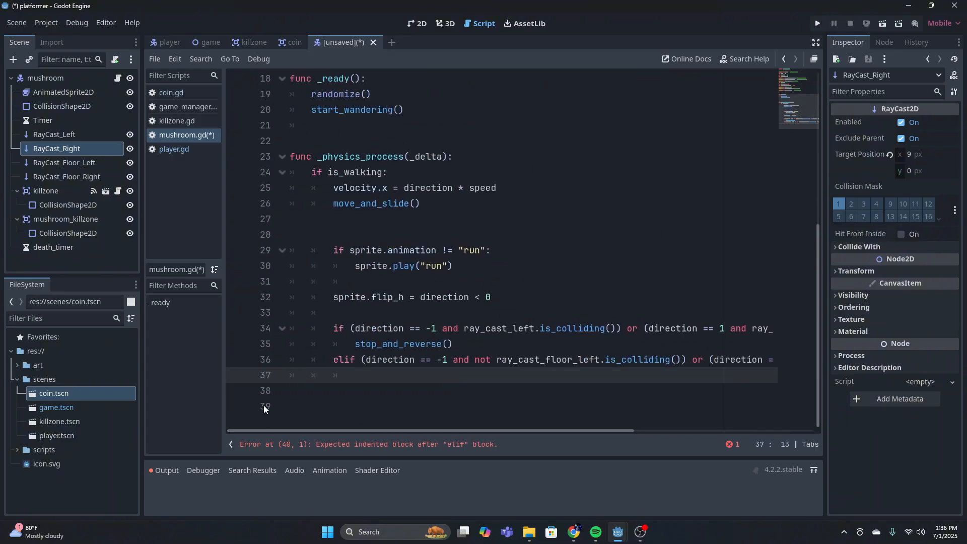
type("stop_an")
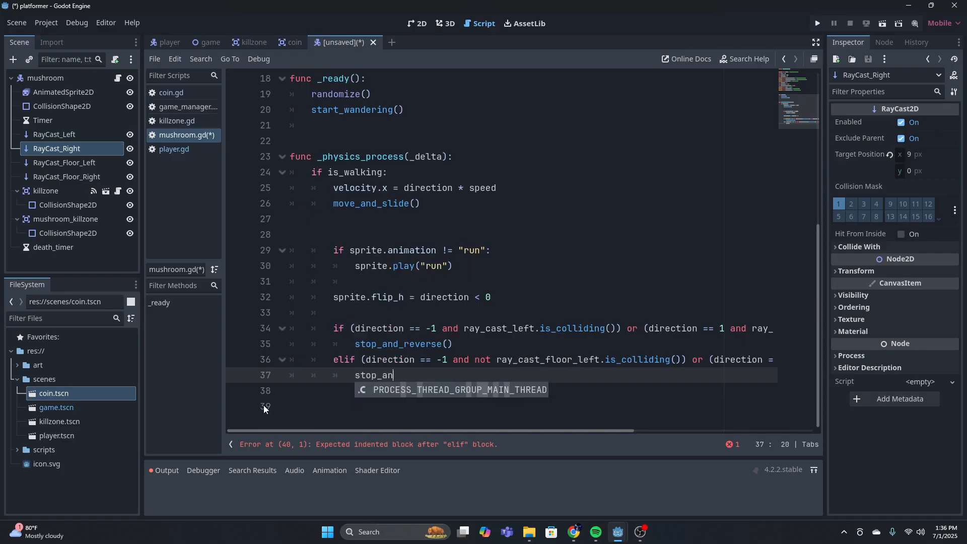
type("d_reve")
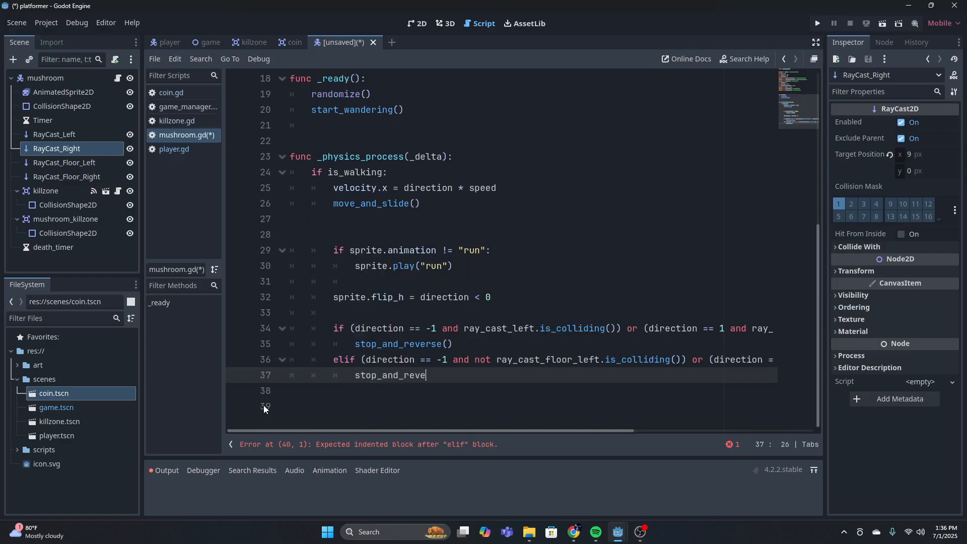
type("rse()")
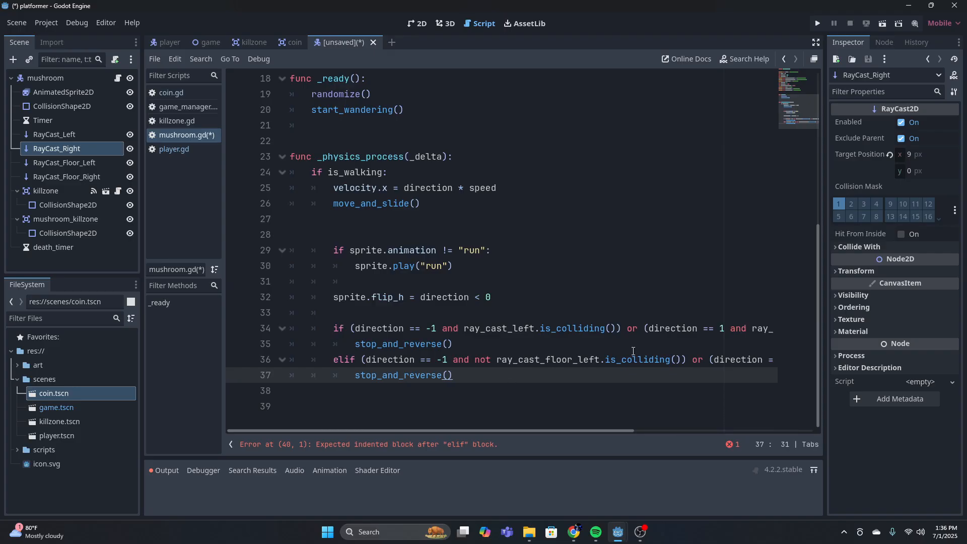
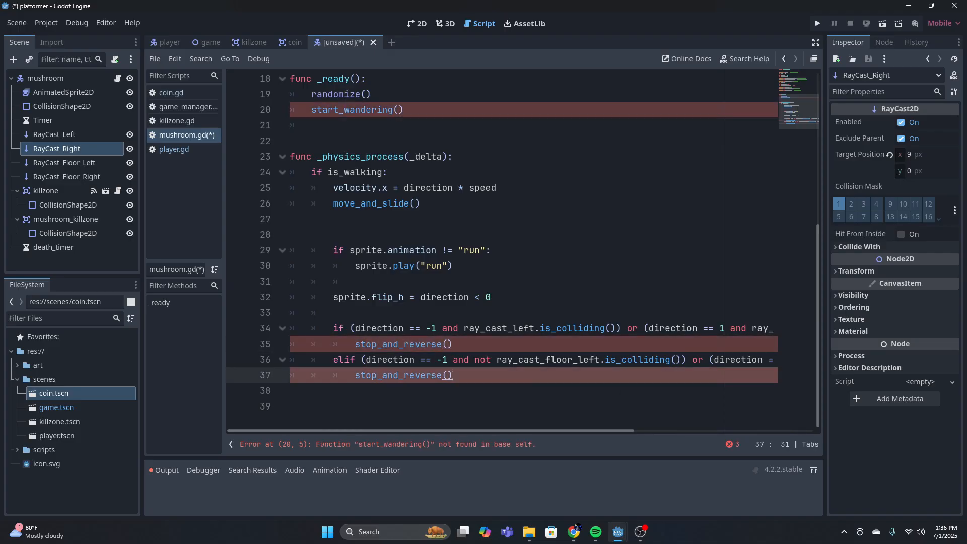
Below the elif block's stop_and_reverse() call, start an else: branch aligned with if is_walking
key("Return")
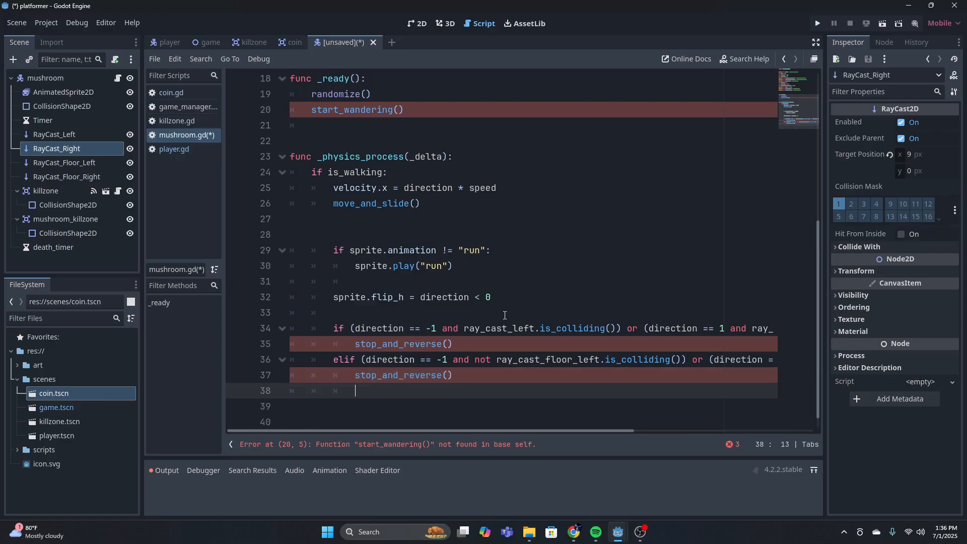
key("BackSpace")
key("BackSpace")
type("else")
key("Return")
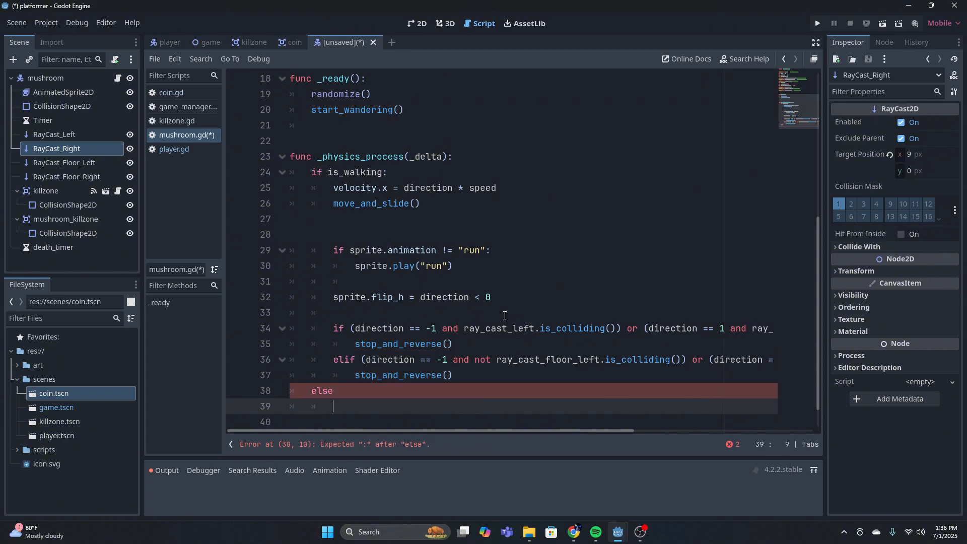
left_click(429, 383)
key("Return")
Inside the else block, set velocity.x = 0 and call move_and_slide()
type("velo")
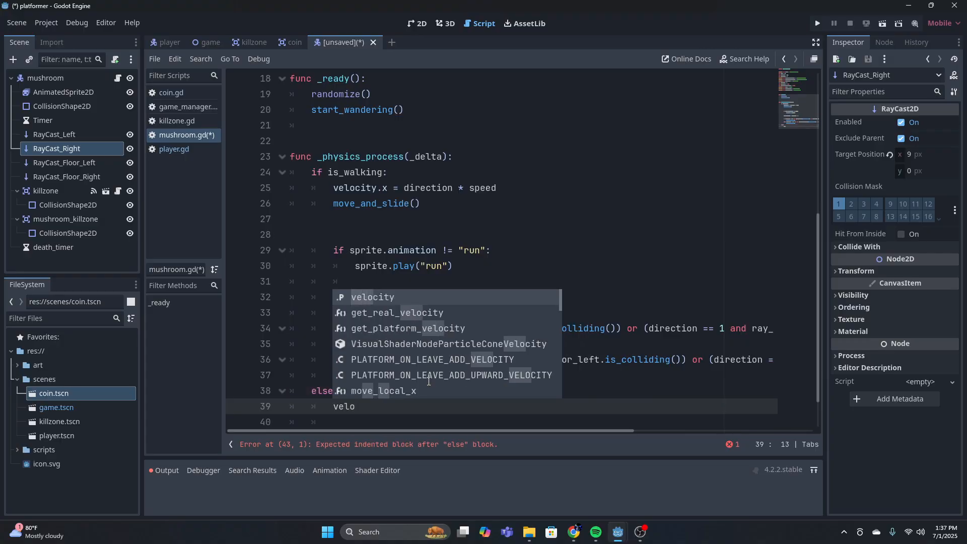
key("Return")
type(".x = ")
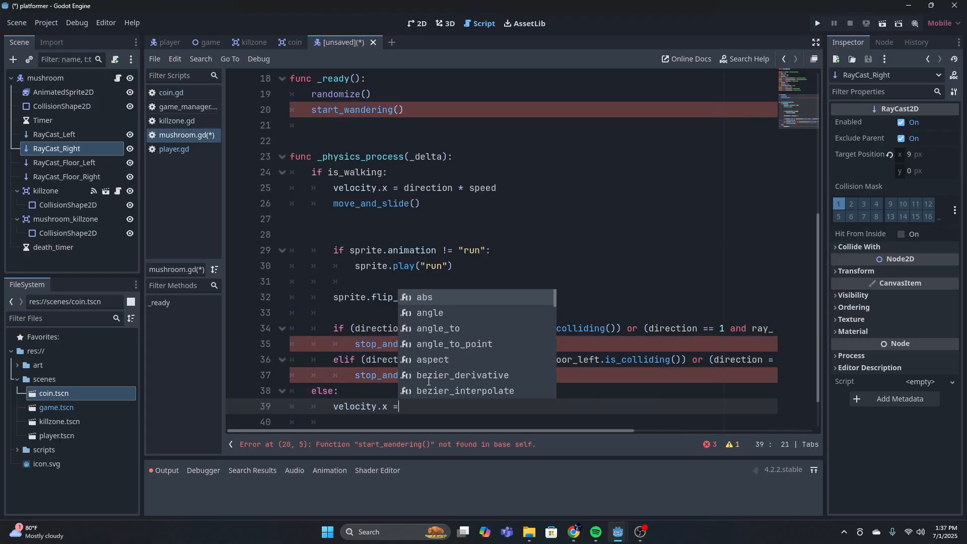
type("0")
key("Return")
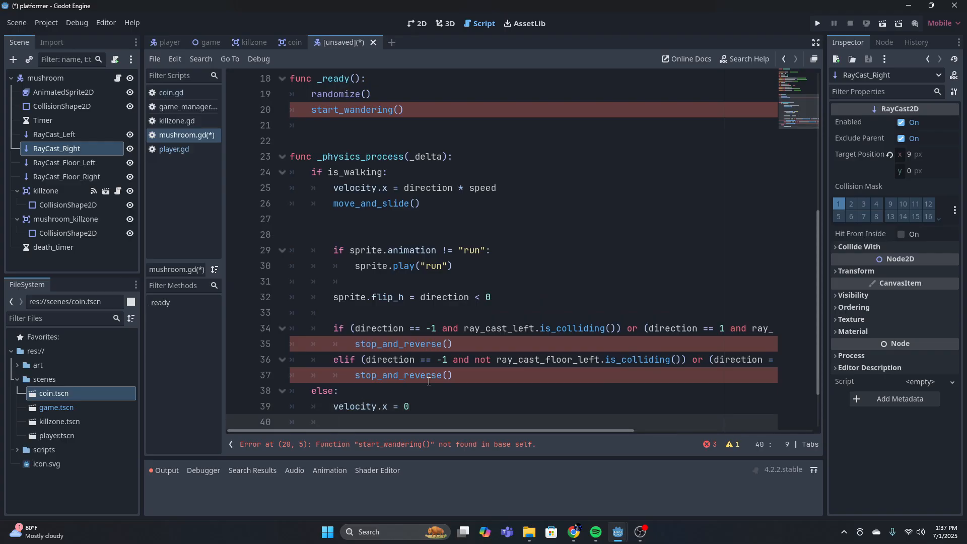
type("move")
key("Return")
scroll(426, 379, "down", 1)
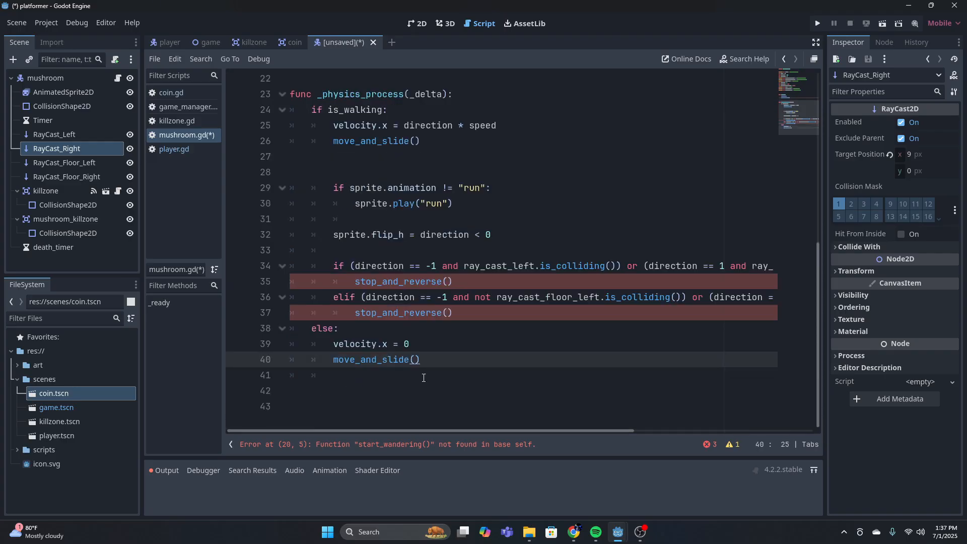
After some blank lines in the else block, add the condition if sprite.animation != "idle": at the same indentation as move_and_slide()
key("Return")
key("Return")
key("Return")
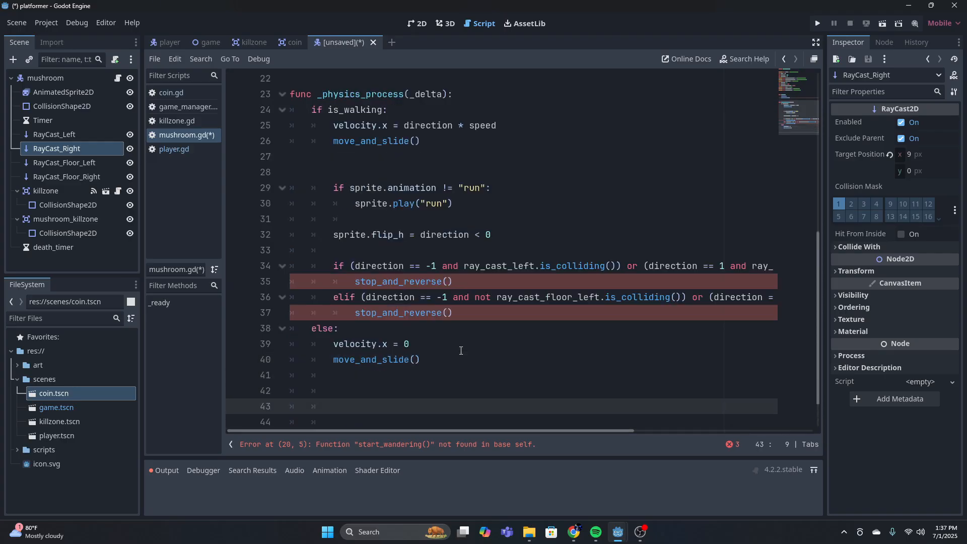
key("BackSpace")
key("BackSpace")
key("Down")
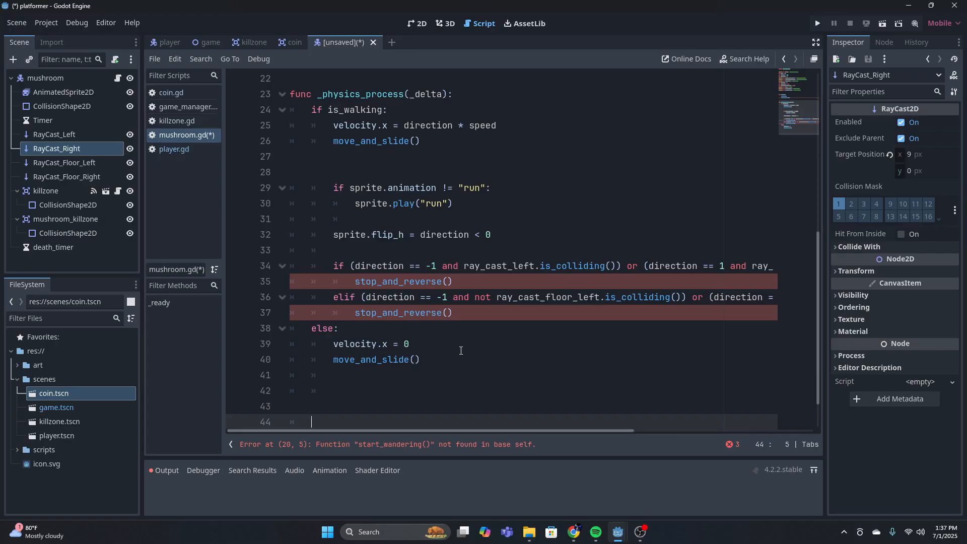
key("BackSpace")
scroll(478, 360, "down", 1)
key("Tab")
key("Tab")
type("if sprite.animation")
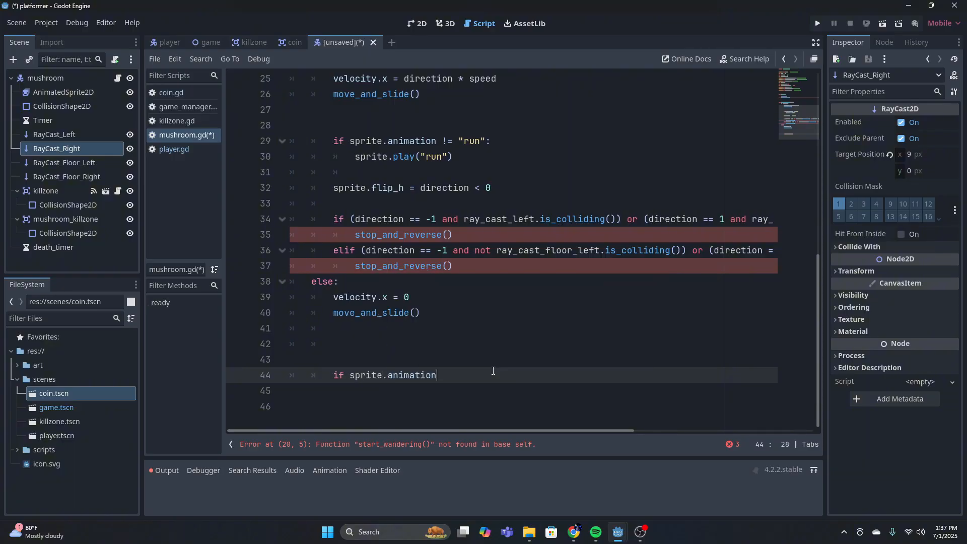
type(" !=")
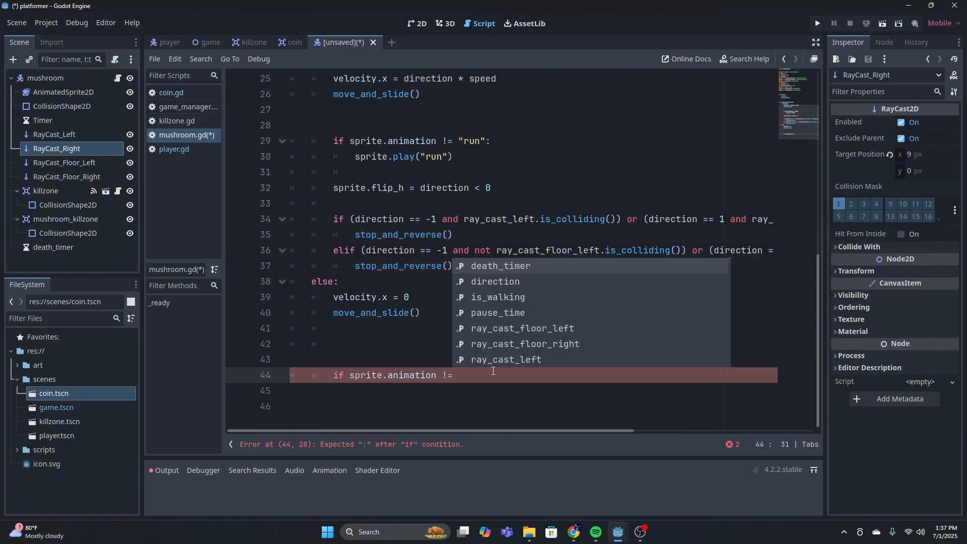
type(" \"idle")
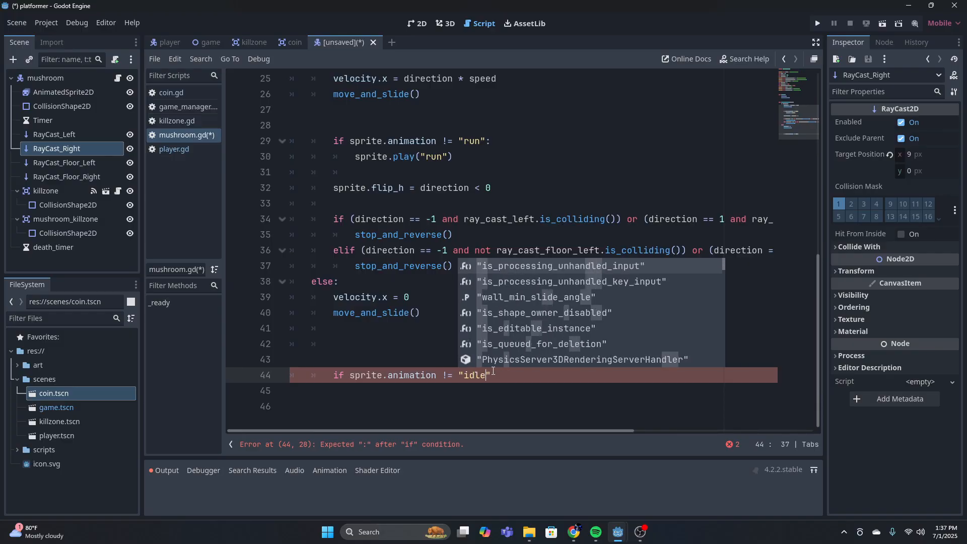
type("\":")
key("Return")
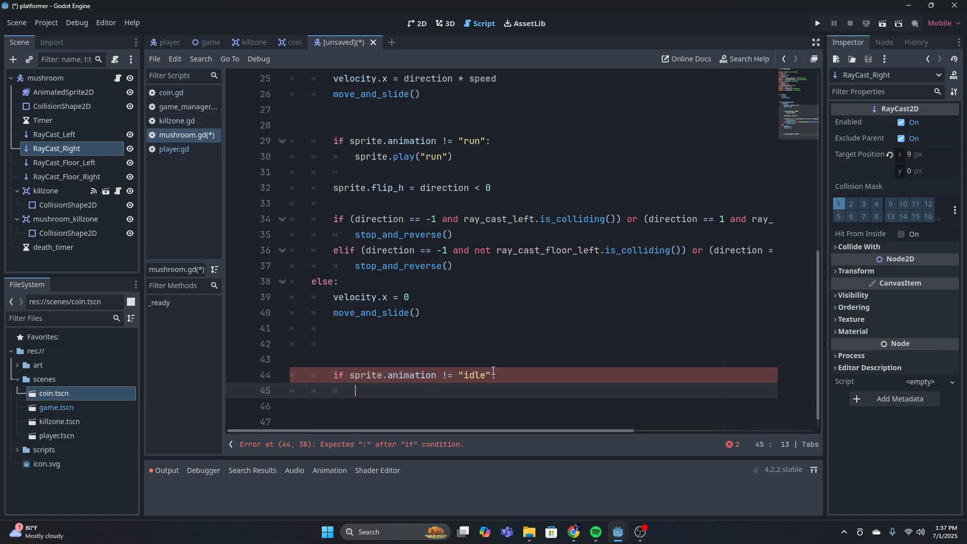
Call sprite.play("idle") inside the idle animation check
type("spri")
type(".animation")
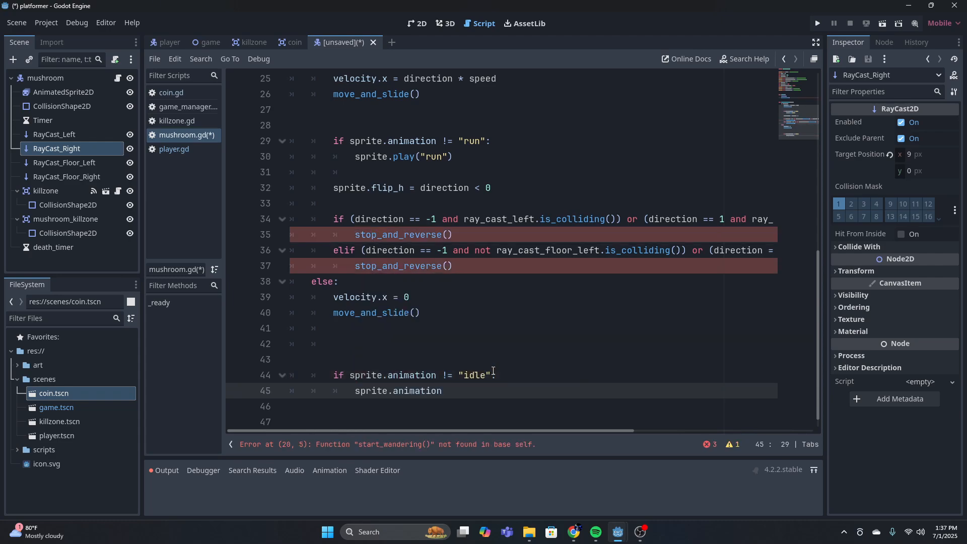
key("BackSpace")
key("BackSpace")
key("BackSpace")
key("BackSpace")
key("BackSpace")
key("BackSpace")
key("BackSpace")
key("BackSpace")
key("BackSpace")
type("play")
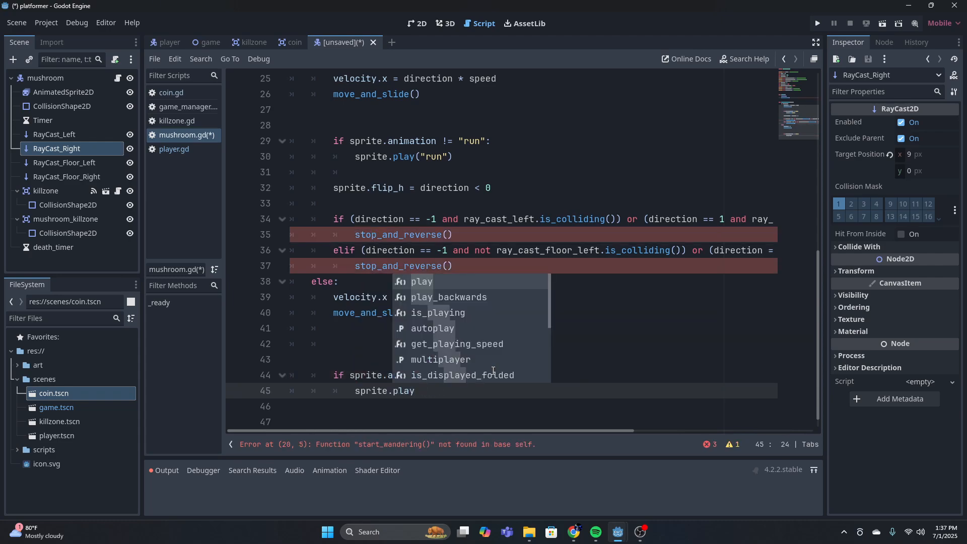
type("(")
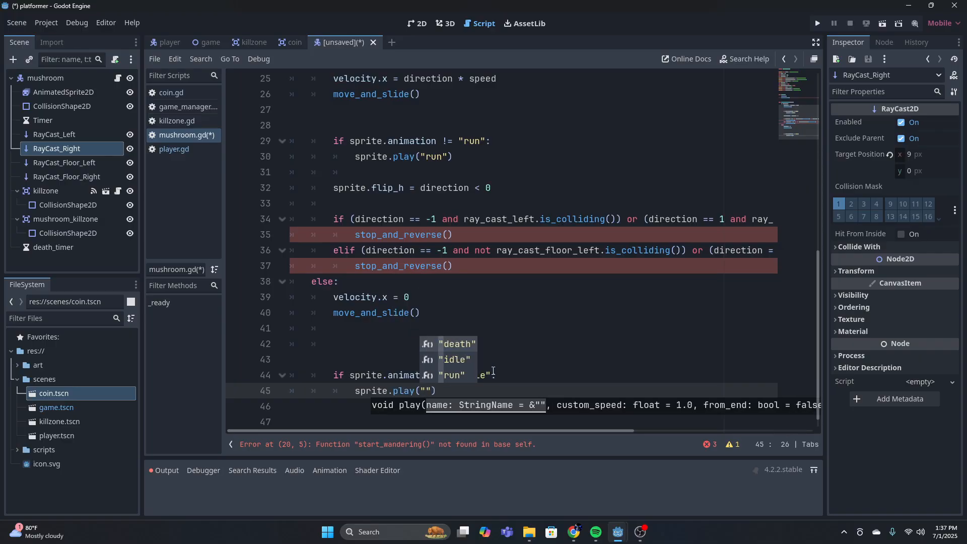
key("Return")
left_click(509, 377)
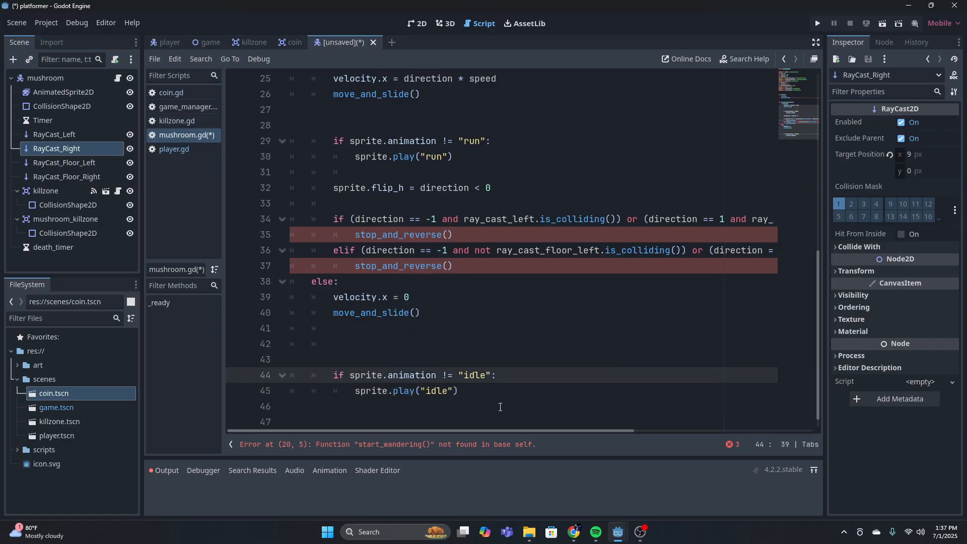
left_click(498, 405)
left_click(482, 391)
left_click(318, 282)
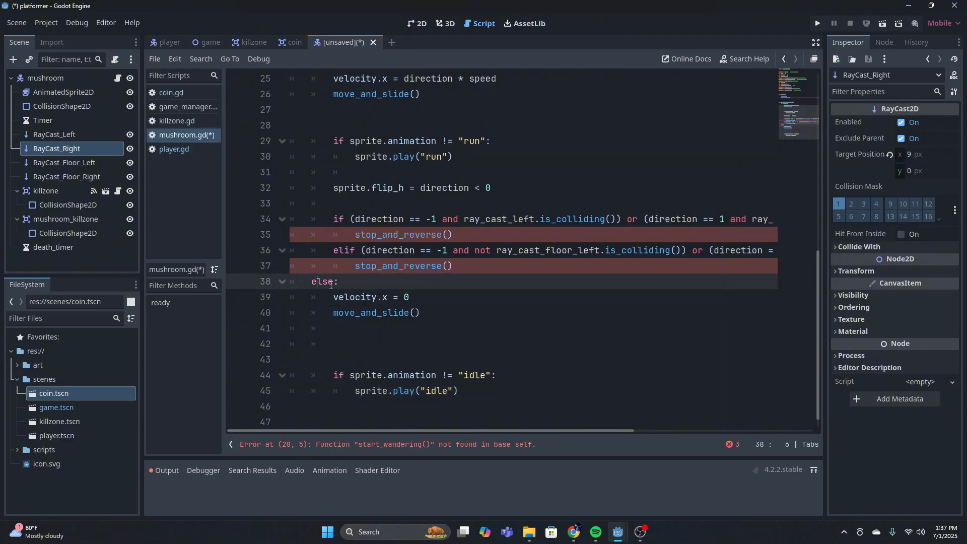
left_click(425, 297)
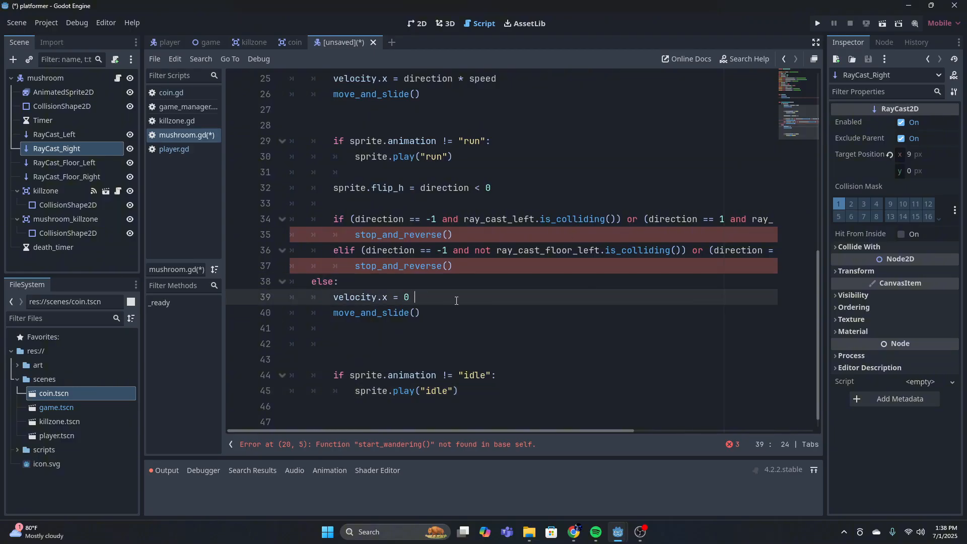
left_click_drag(333, 375, 502, 377)
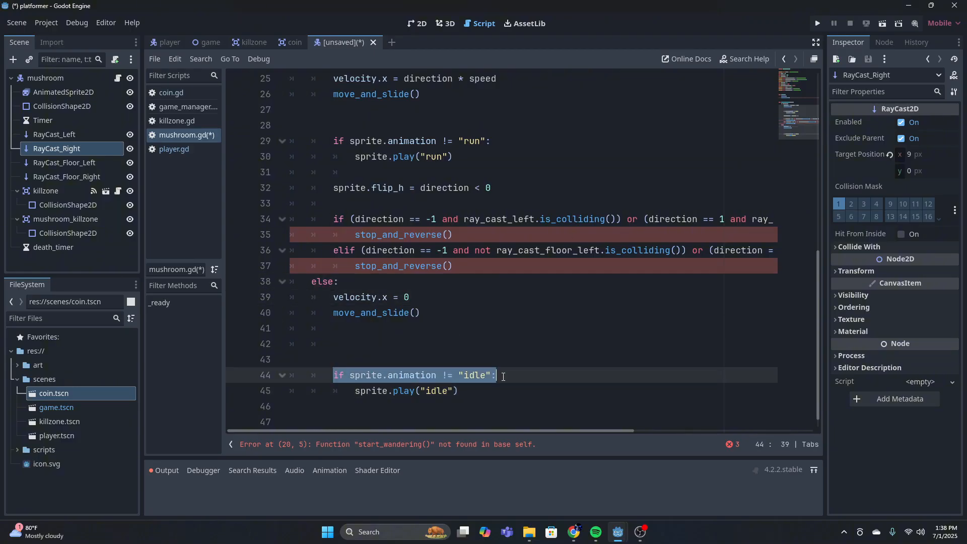
left_click(460, 392)
scroll(451, 387, "down", 1)
Delete the extra blank line directly above the idle animation check
left_click(441, 348)
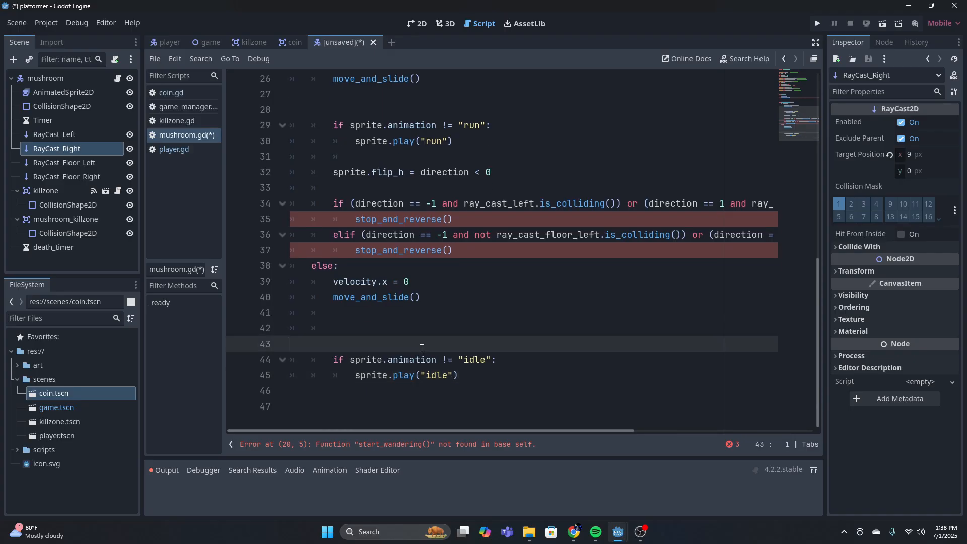
key("BackSpace")
key("Down")
key("Down")
key("End")
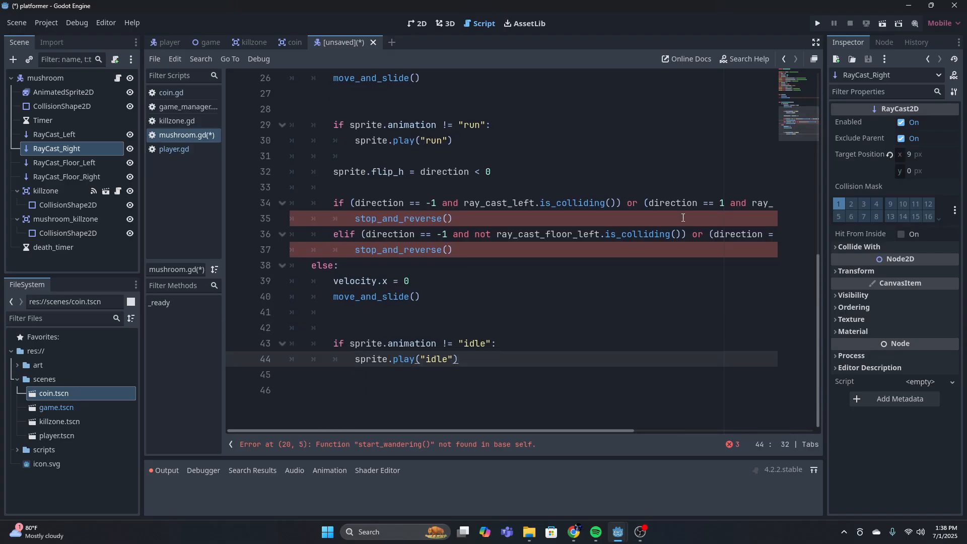
Define a new unindented function, func start_wandering():, one blank line below the physics process function
key("Down")
key("Return")
key("Return")
scroll(684, 206, "down", 1)
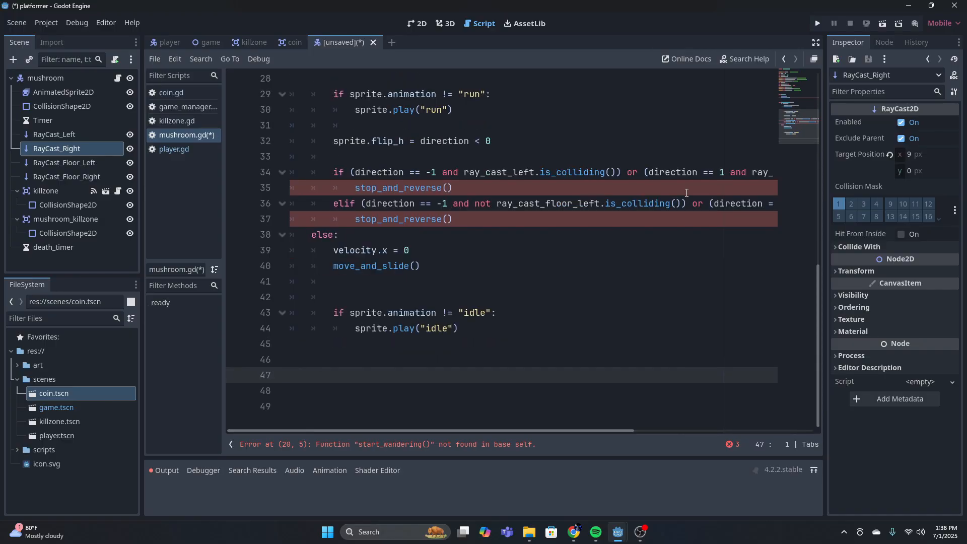
key("BackSpace")
type("func")
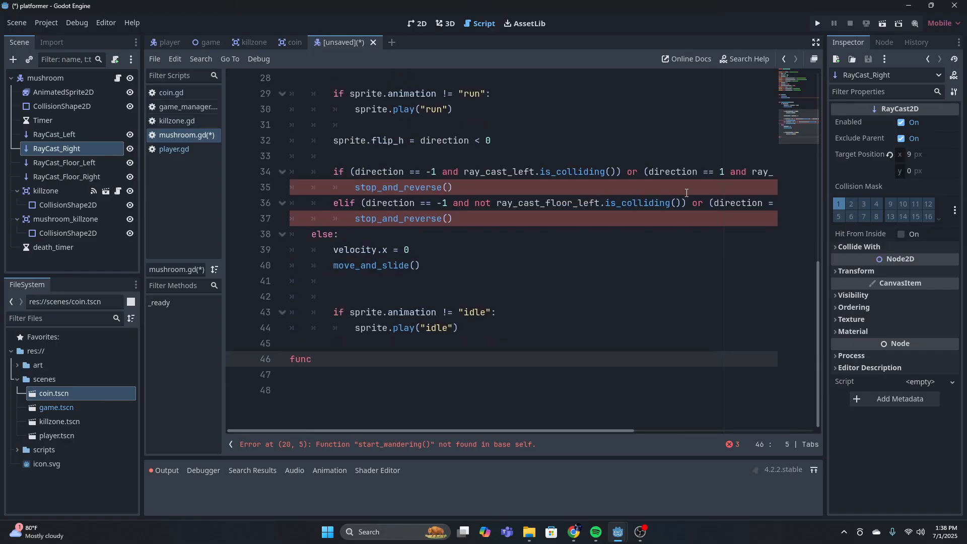
type(" start_wandering():")
key("Return")
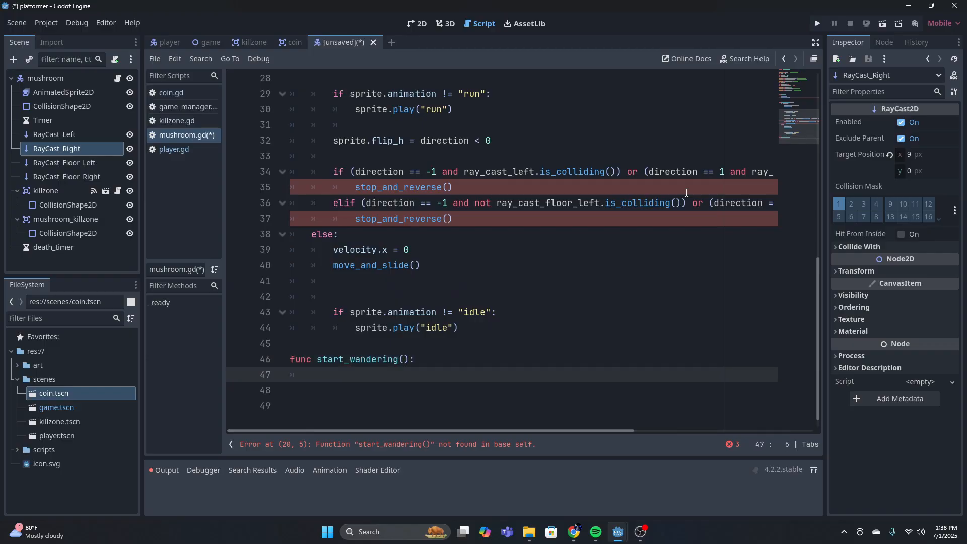
In start_wandering(), assign direction = [-1, 1].pick_random()
type("dir")
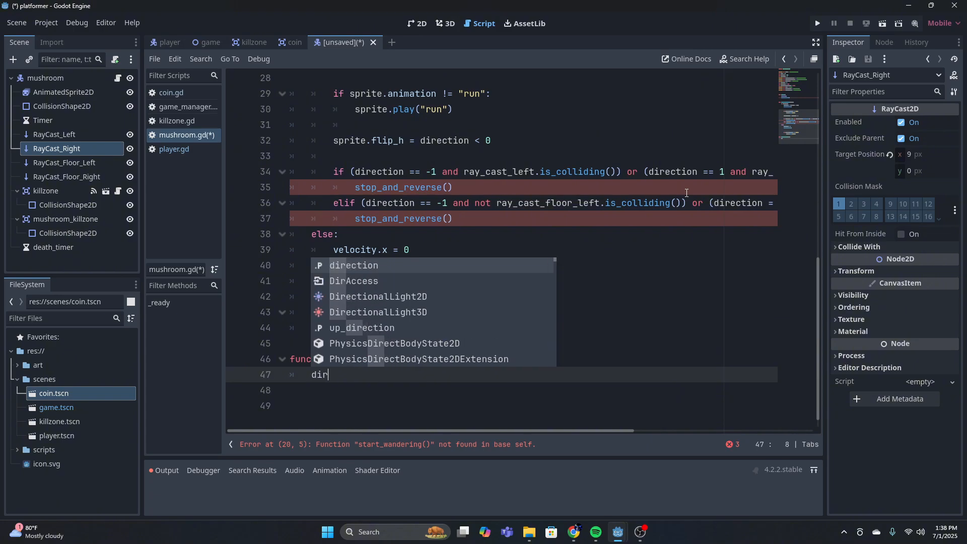
type("ection ")
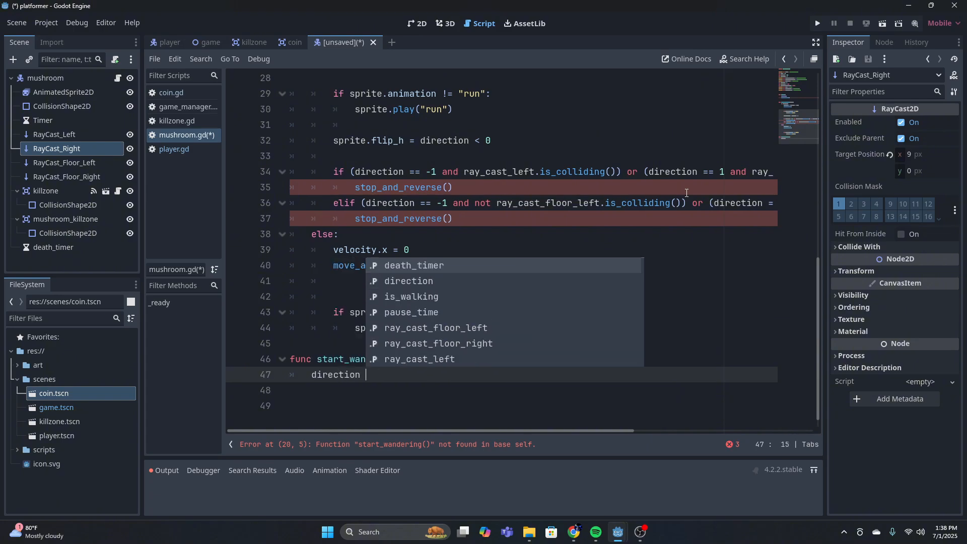
type("= [1")
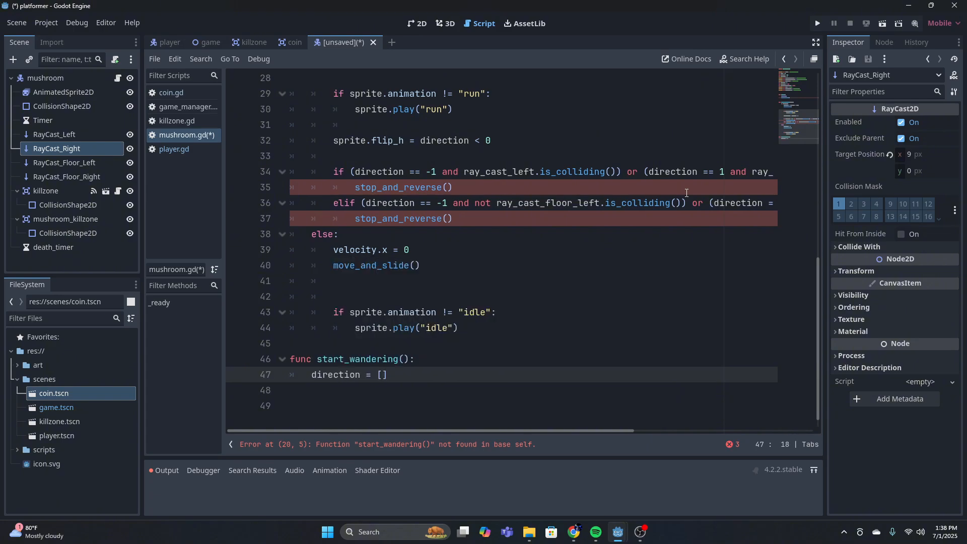
type("1, 1].pick_random()")
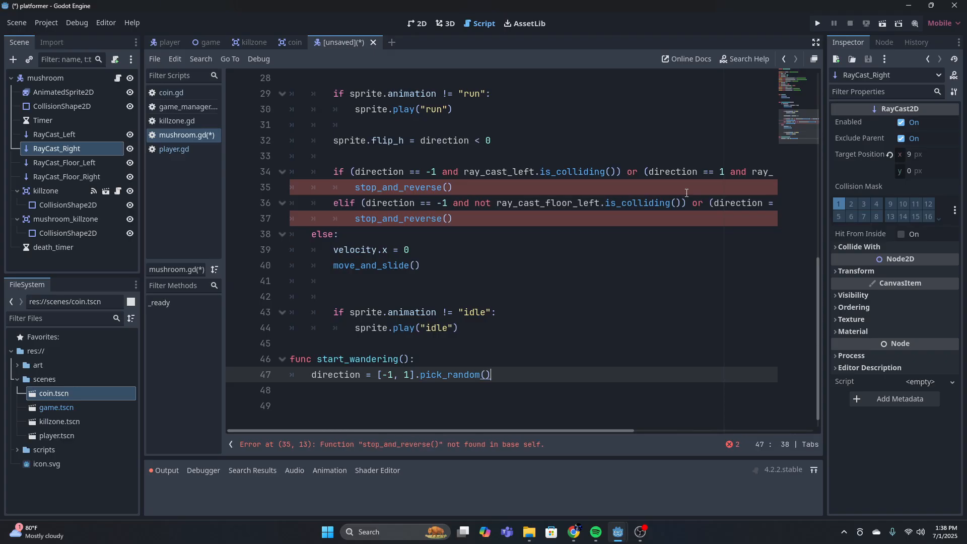
Below the direction assignment in start_wandering(), set is_walking = true
key("Return")
type("is")
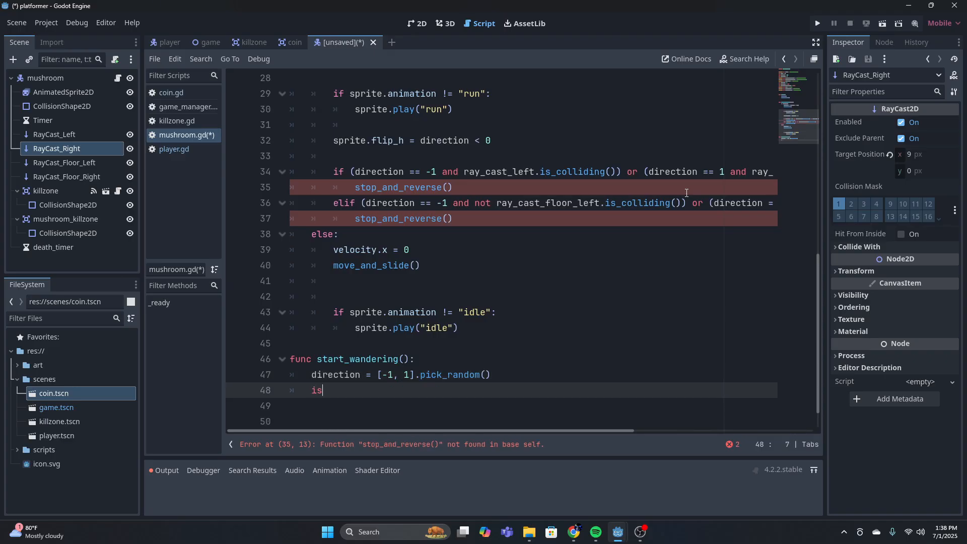
type("_walking = true")
Set waiting_after_reverse = false on the following line of start_wandering(), removing any stray autocompleted text after it
key("Return")
type("waiting")
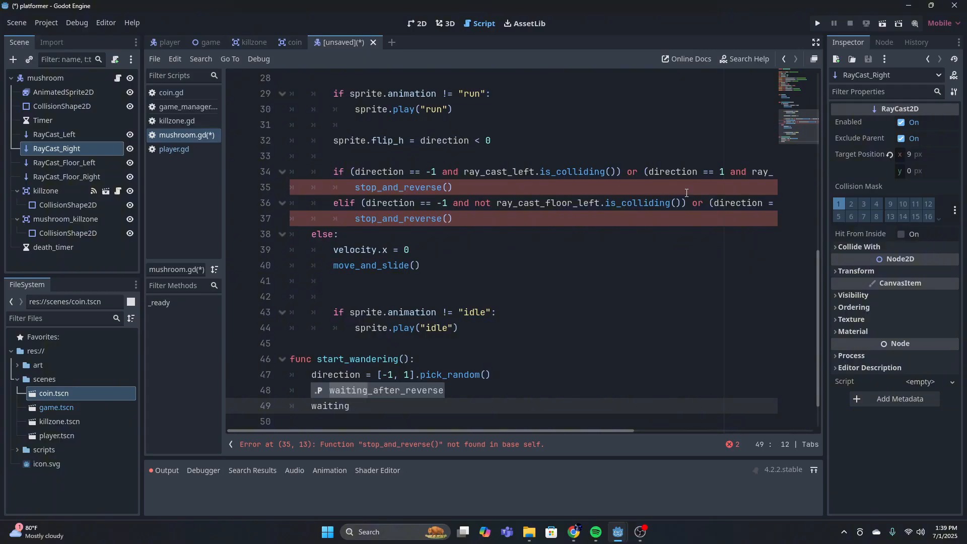
key("Return")
type("= false")
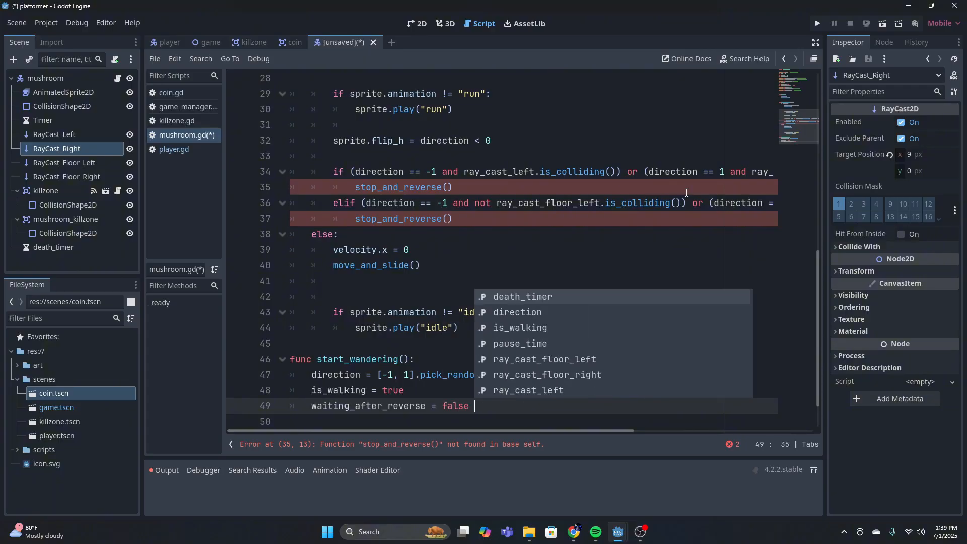
key("Return")
scroll(683, 174, "down", 1)
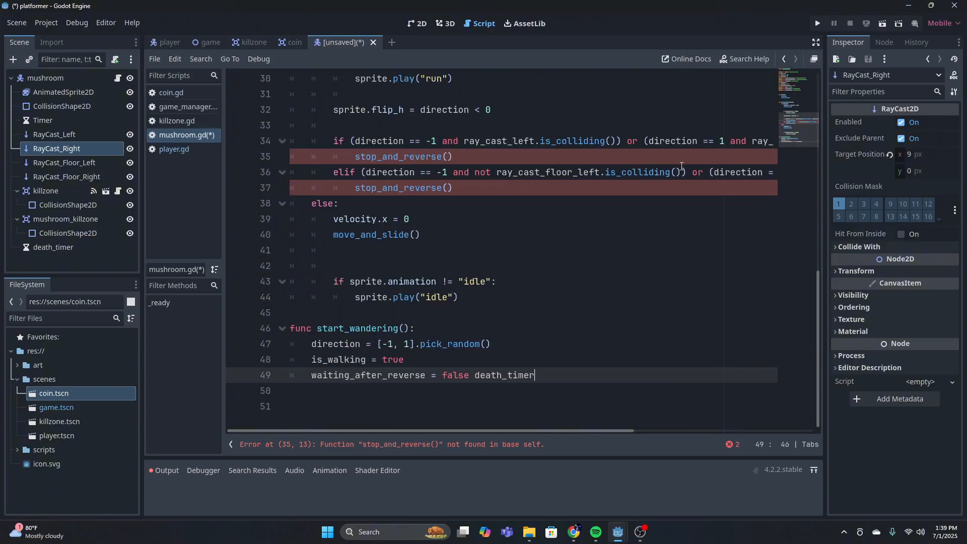
key("BackSpace")
key("BackSpace")
key("BackSpace")
key("BackSpace")
key("BackSpace")
key("BackSpace")
key("BackSpace")
key("BackSpace")
key("BackSpace")
key("BackSpace")
key("BackSpace")
End start_wandering() with timer.start(walk_time) below the waiting_after_reverse assignment
key("Return")
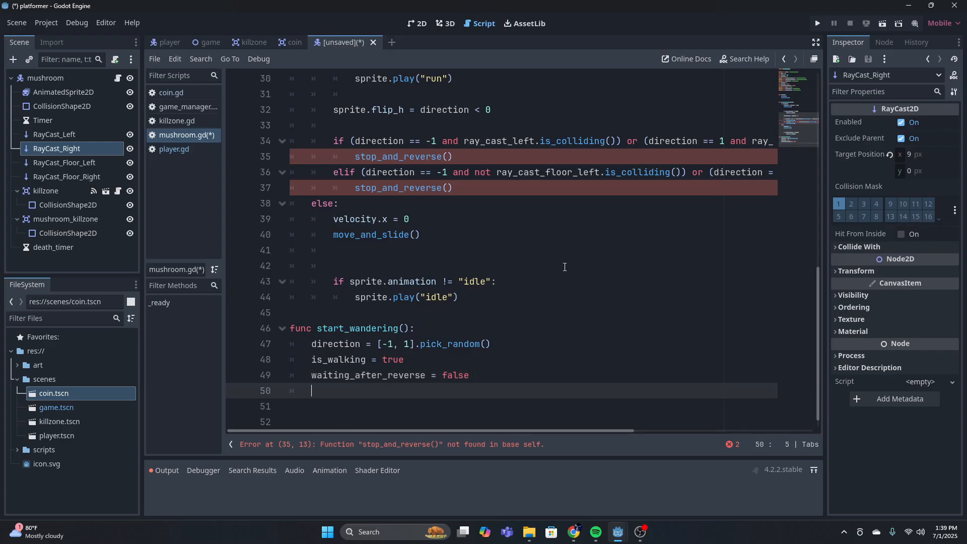
type("timer.star")
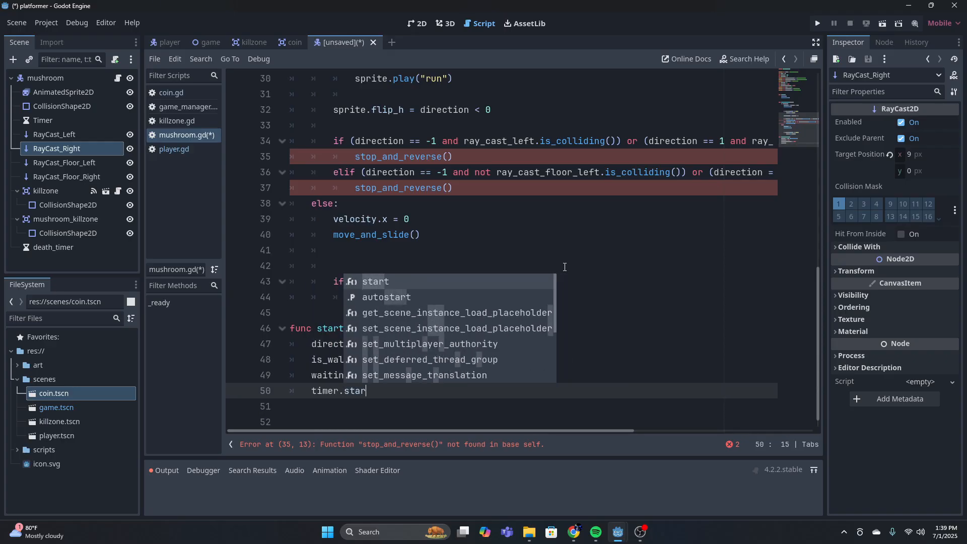
type("t(walk_time")
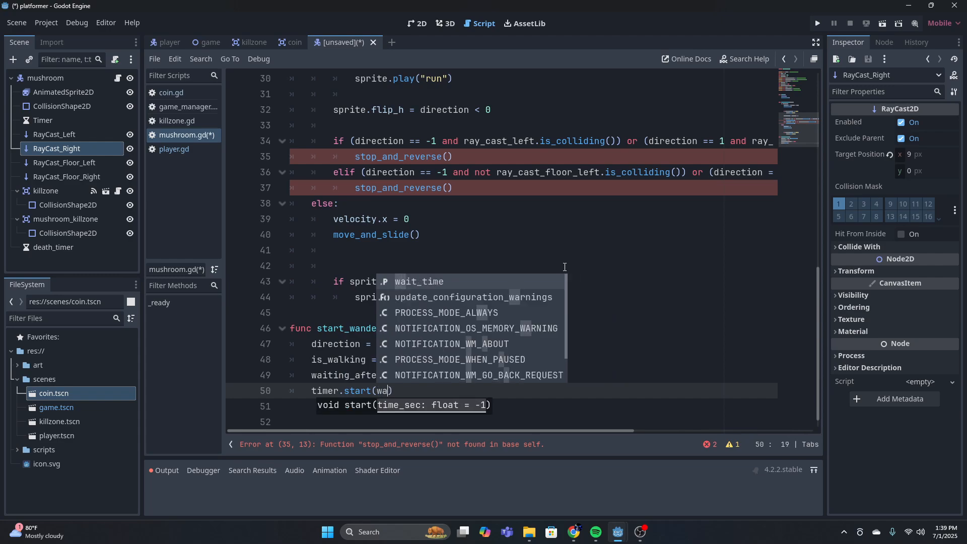
type(")")
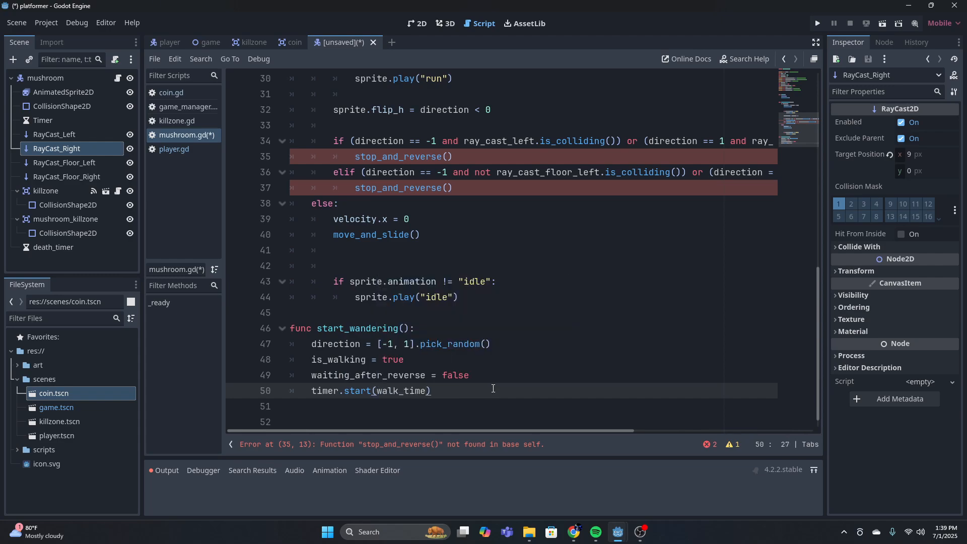
key("Return")
key("Down")
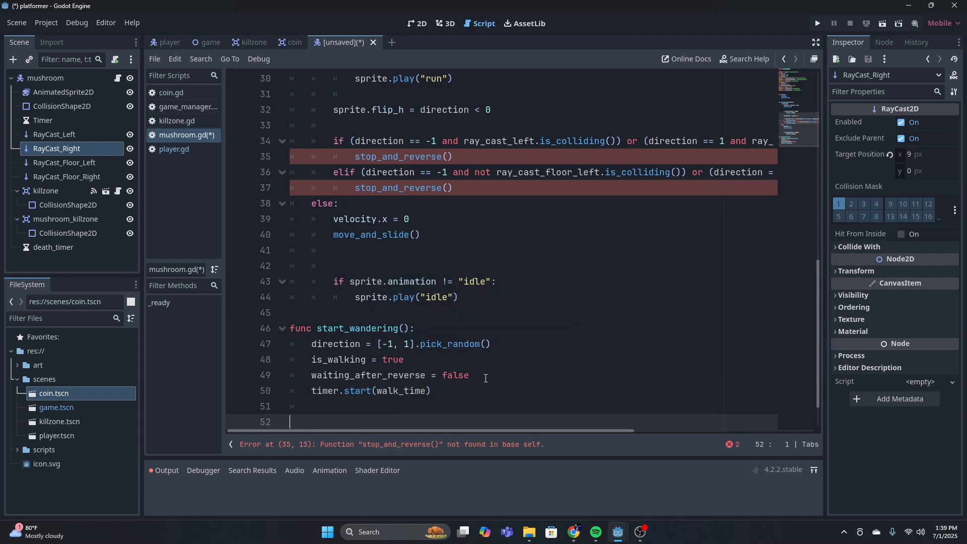
Connect the Timer node's timeout() signal to the mushroom script with the handler _on_timer_timeout()
scroll(485, 378, "down", 1)
left_click(36, 120)
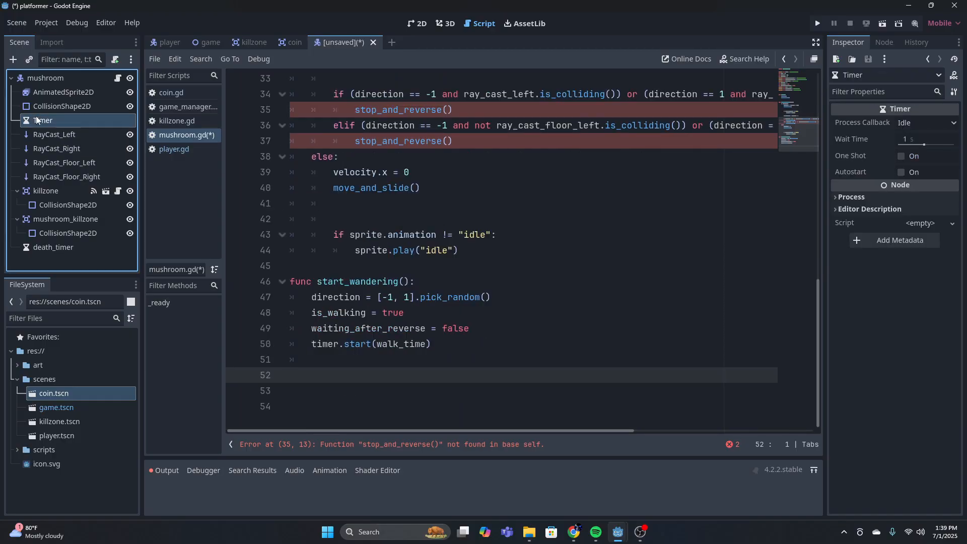
left_click(884, 42)
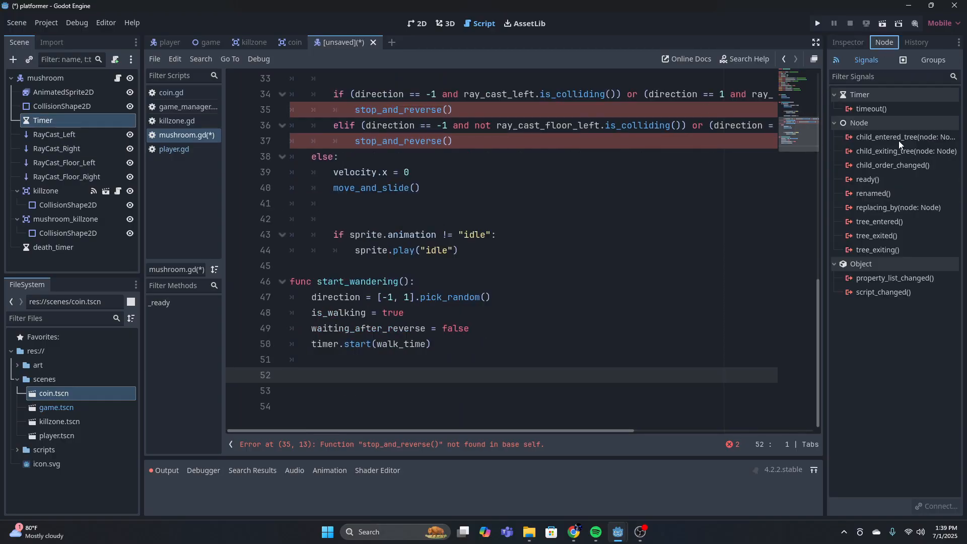
left_click(876, 109)
double_click(871, 109)
left_click(443, 384)
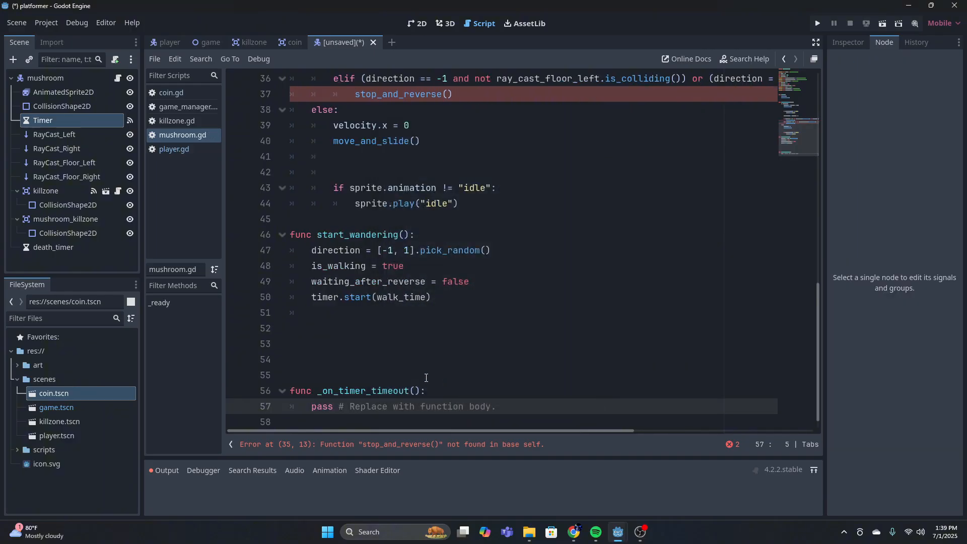
Remove the surplus blank lines above _on_timer_timeout() and clear its placeholder body, keeping one indented empty line
key("Delete")
left_click(517, 361)
key("BackSpace")
key("BackSpace")
key("BackSpace")
key("BackSpace")
key("BackSpace")
key("BackSpace")
key("BackSpace")
key("BackSpace")
key("BackSpace")
key("BackSpace")
key("BackSpace")
key("BackSpace")
key("BackSpace")
key("BackSpace")
key("BackSpace")
key("BackSpace")
key("BackSpace")
key("BackSpace")
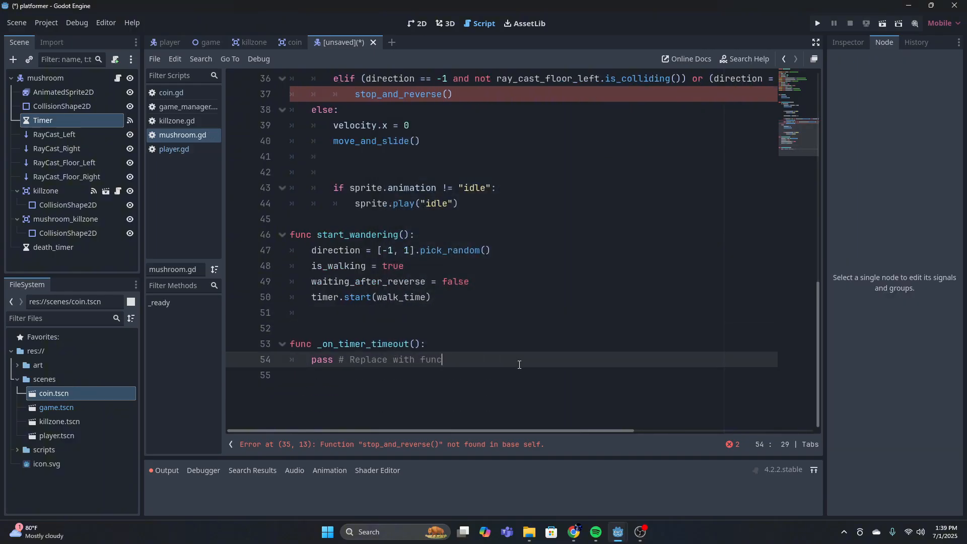
key("BackSpace")
key("BackSpace")
key("BackSpace")
key("BackSpace")
key("BackSpace")
key("BackSpace")
key("BackSpace")
key("BackSpace")
key("BackSpace")
key("BackSpace")
key("BackSpace")
key("BackSpace")
key("BackSpace")
key("BackSpace")
key("BackSpace")
key("BackSpace")
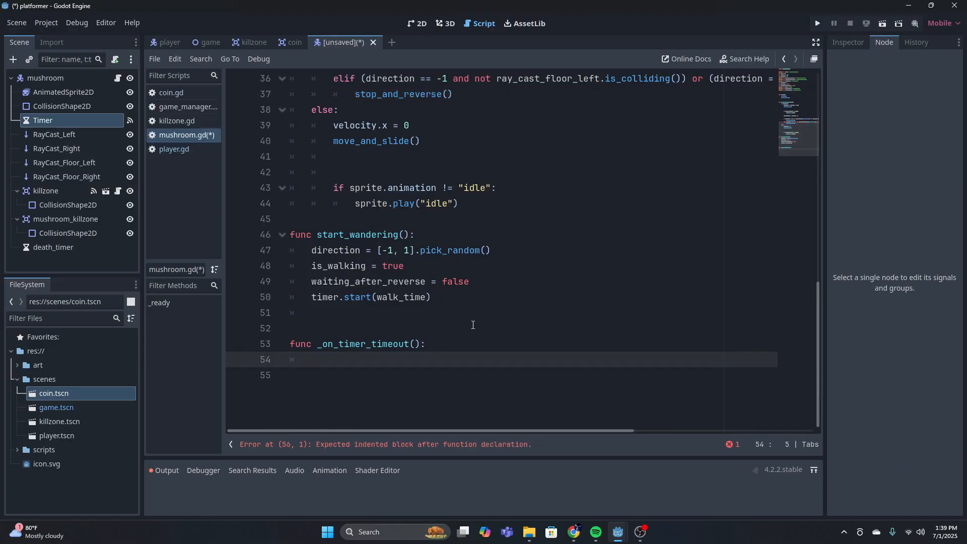
Start the body of _on_timer_timeout() with the condition if is_walking:, in lowercase
type("if is_WALKI")
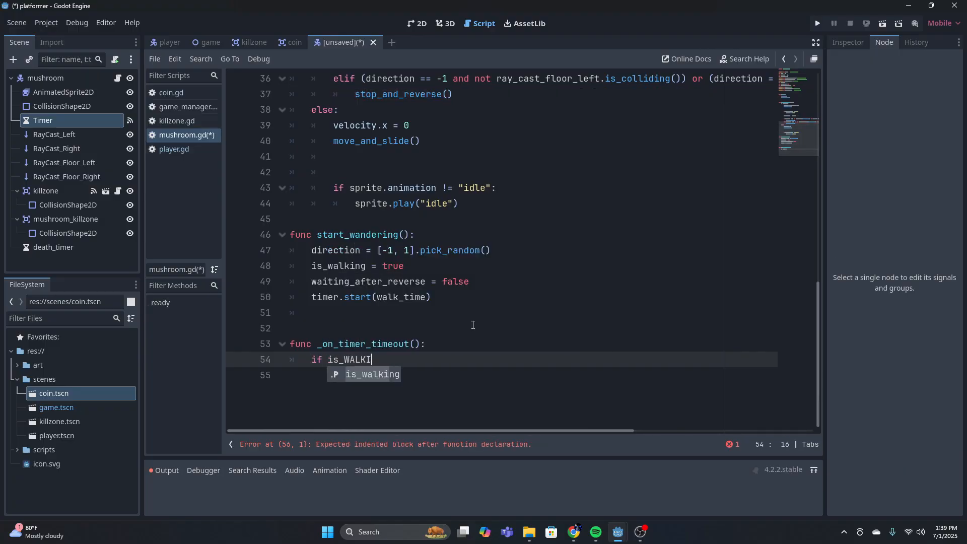
key("BackSpace")
key("BackSpace")
key("BackSpace")
key("BackSpace")
key("BackSpace")
type("walking:")
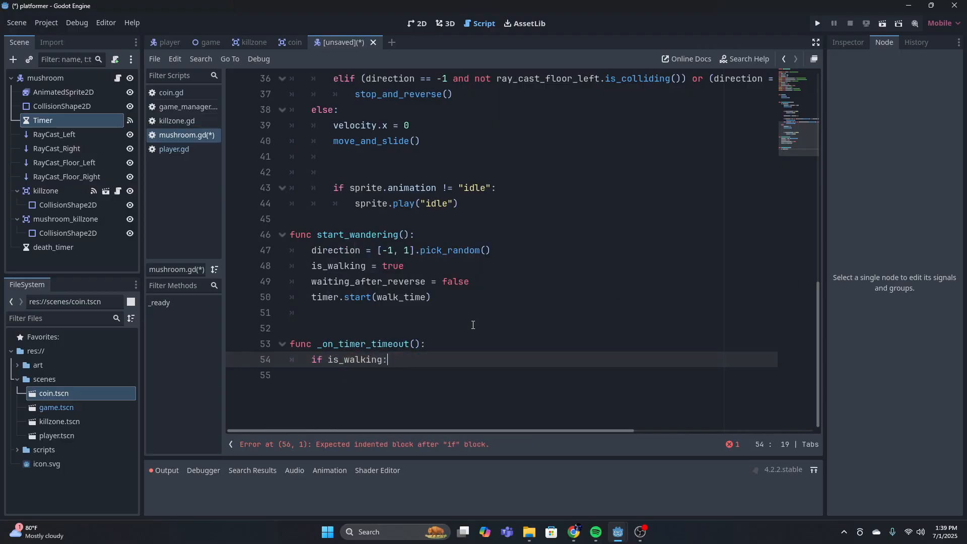
Inside the if is_walking: block, set is_walking = false and velocity.x = 0 on separate lines
key("Return")
type("is_walking ")
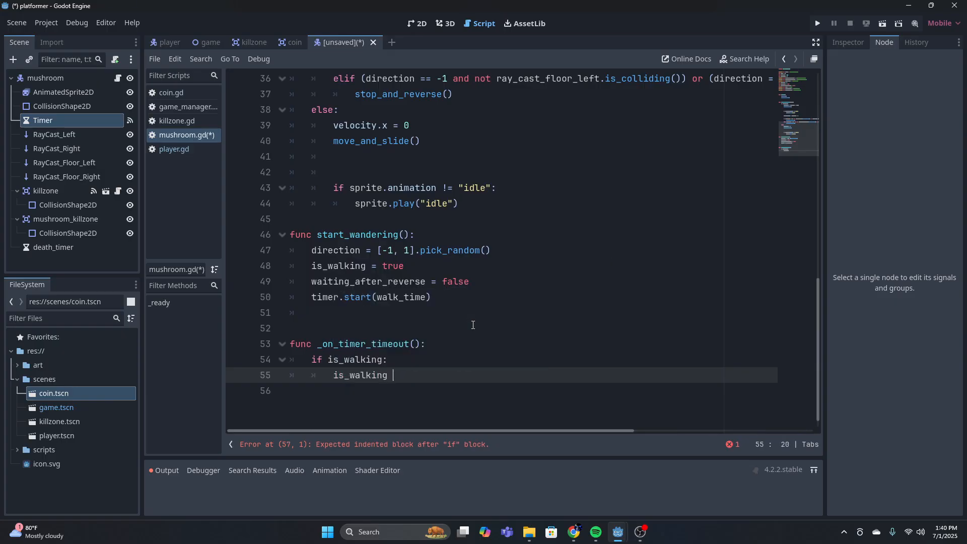
type("= false")
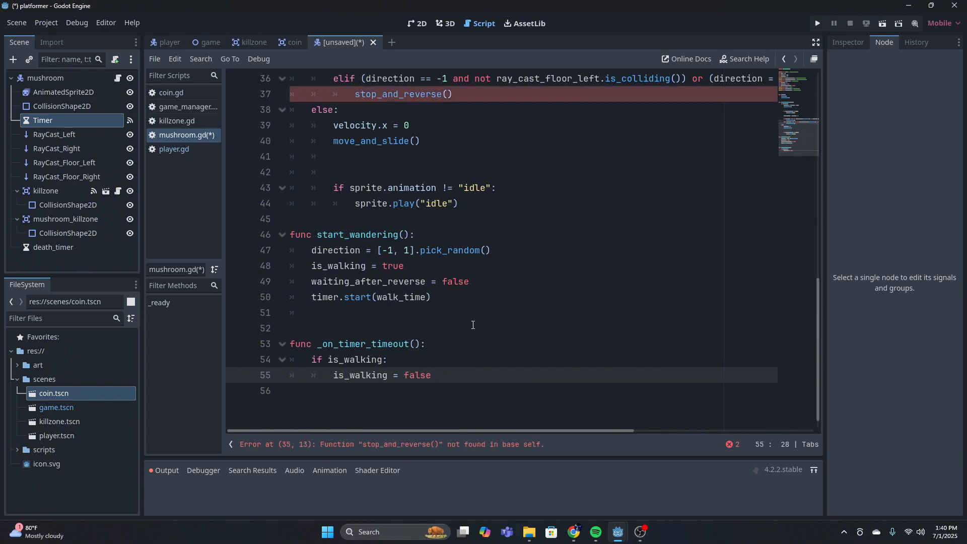
key("Return")
type("velocity")
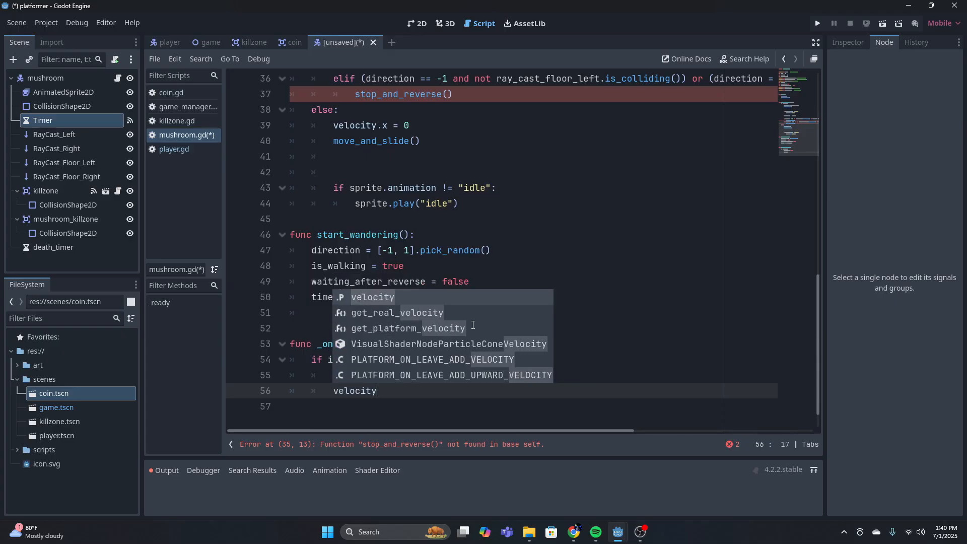
type(".x = 0")
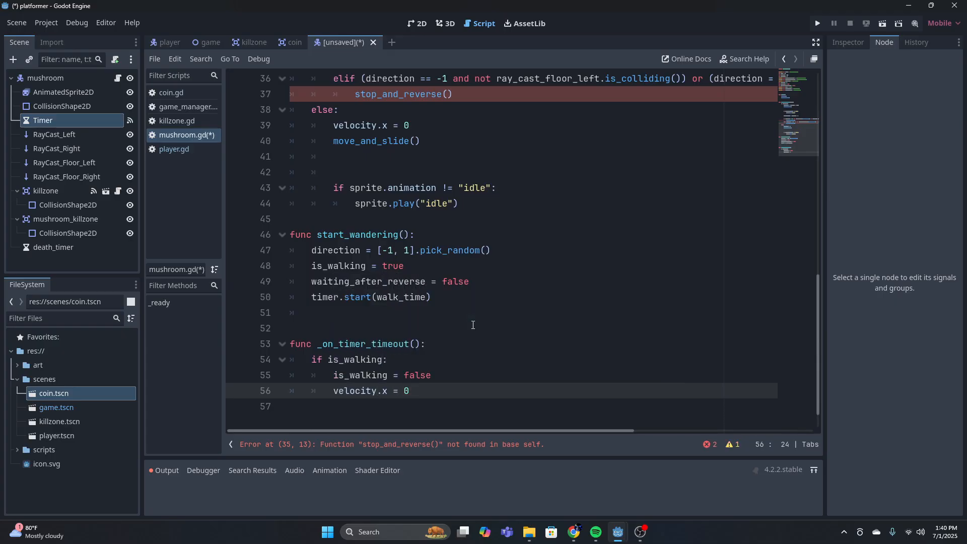
Below velocity.x = 0 in the timeout handler, add sprite.play("idle")
key("Return")
type("sprite")
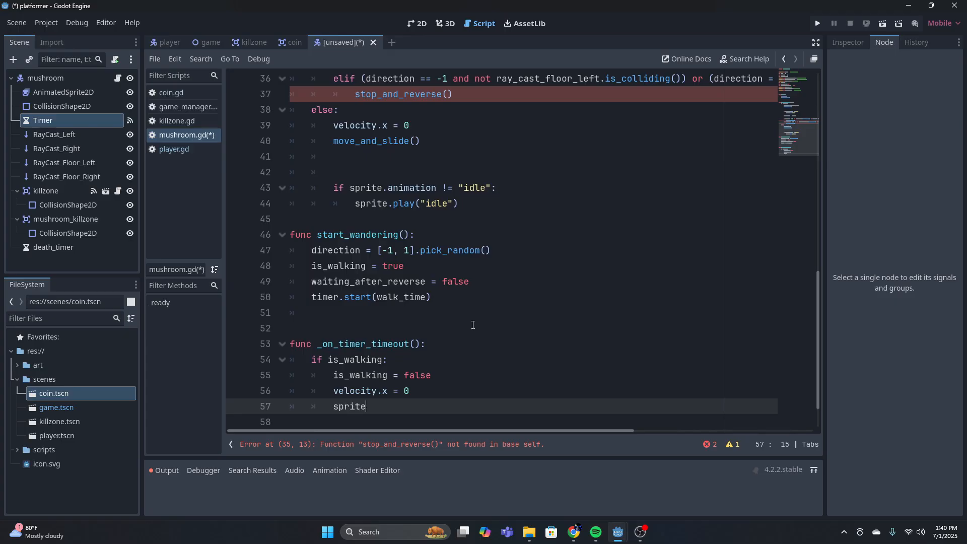
type(".play")
key("Escape")
type("(\"idle")
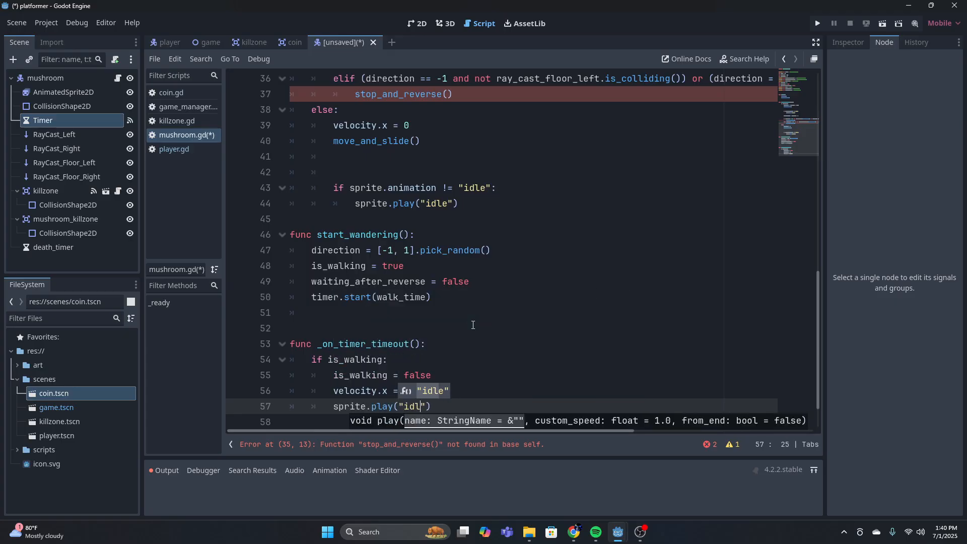
key("Escape")
key("End")
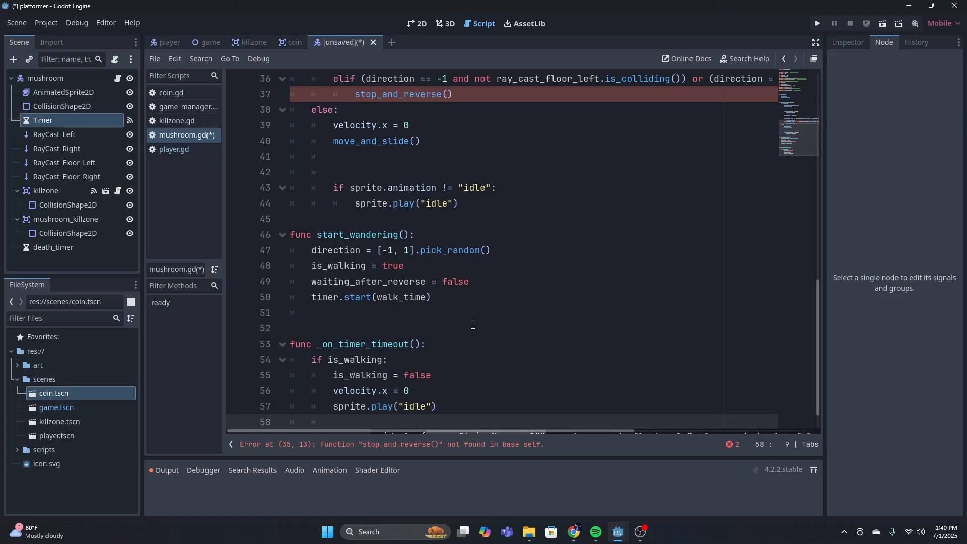
Finish the if is_walking: block with timer.start(pause_time)
key("Return")
type("timer.start")
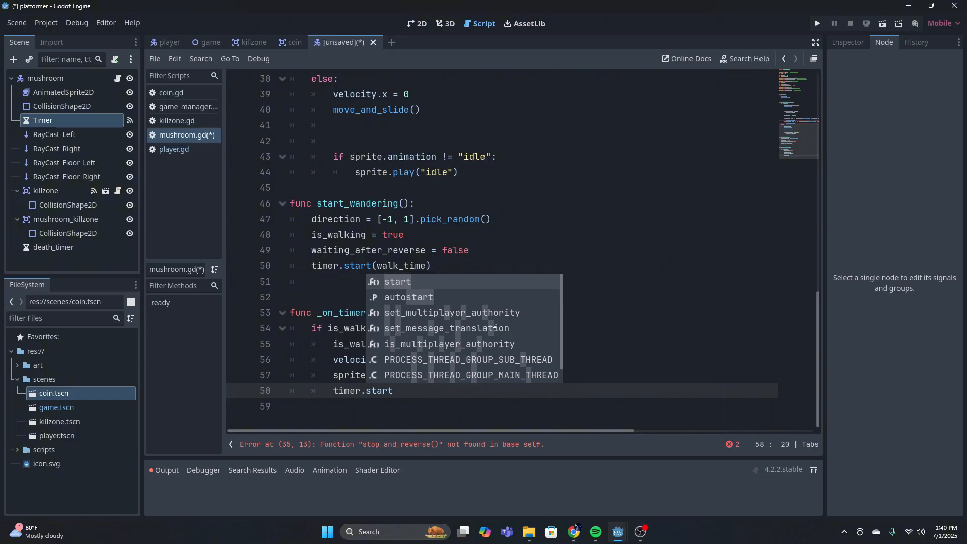
type("(pause_time")
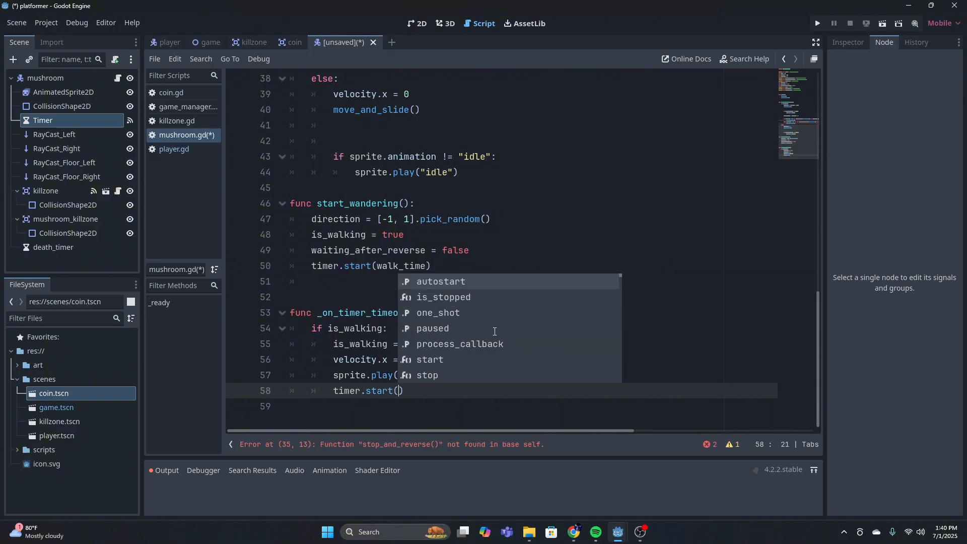
type(")")
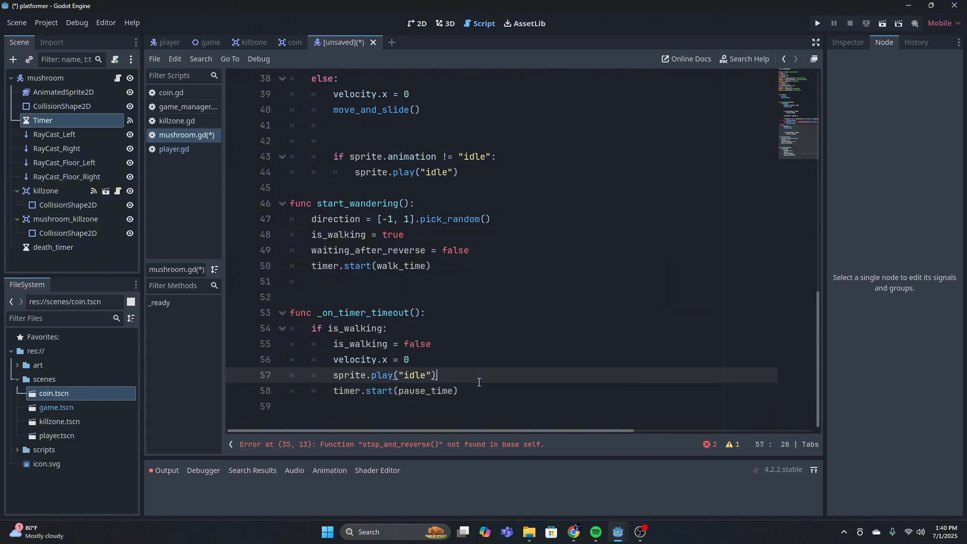
Add an elif waiting_after_reverse: branch to _on_timer_timeout(), aligned with the if statement
key("Return")
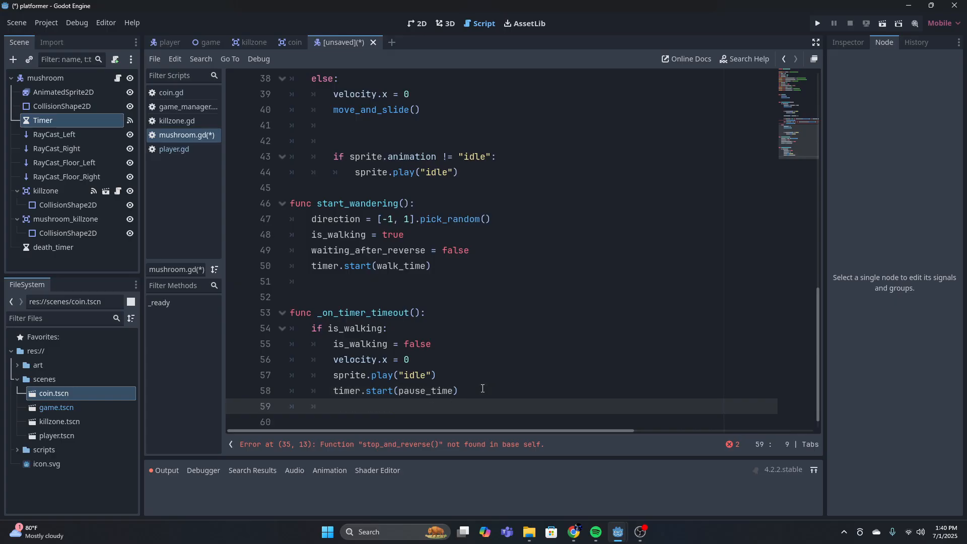
type("elif")
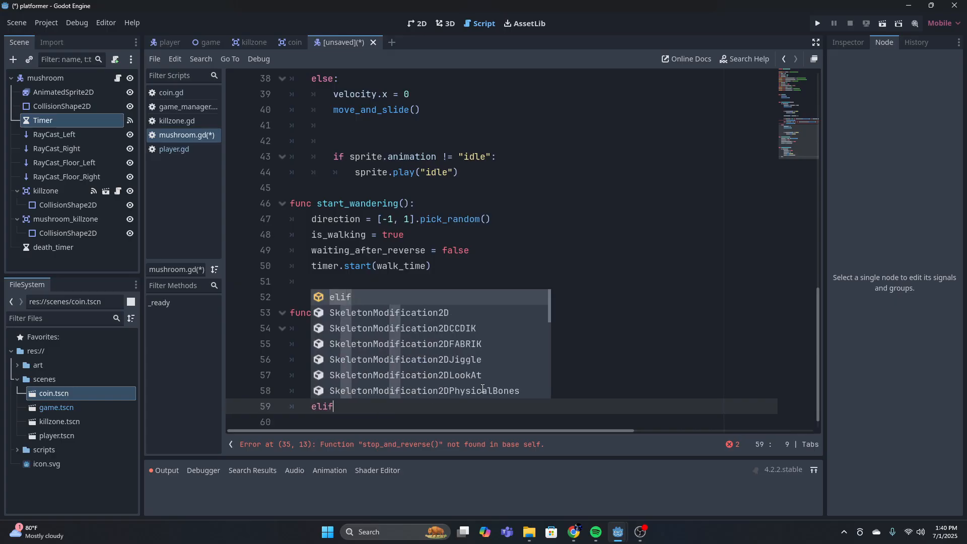
type(" waiti")
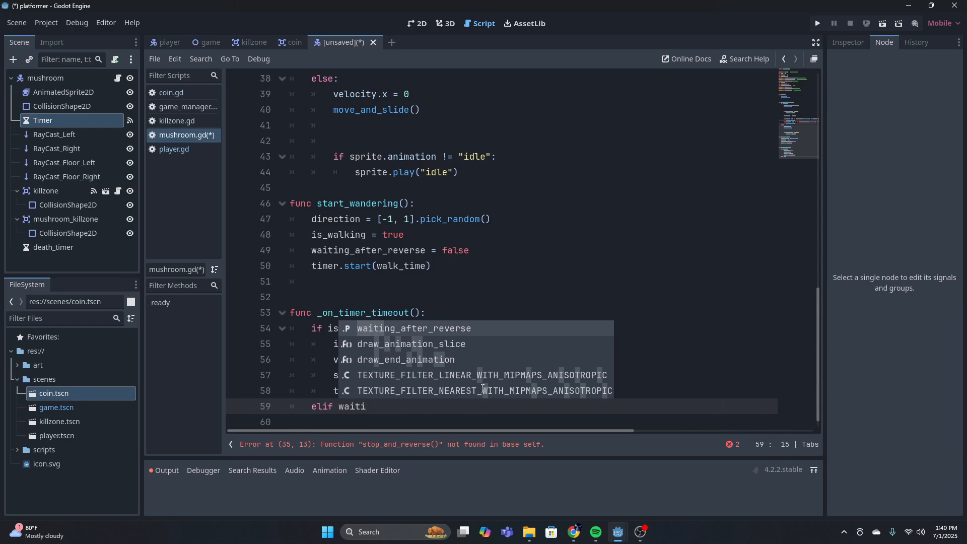
key("Return")
type(":")
key("Return")
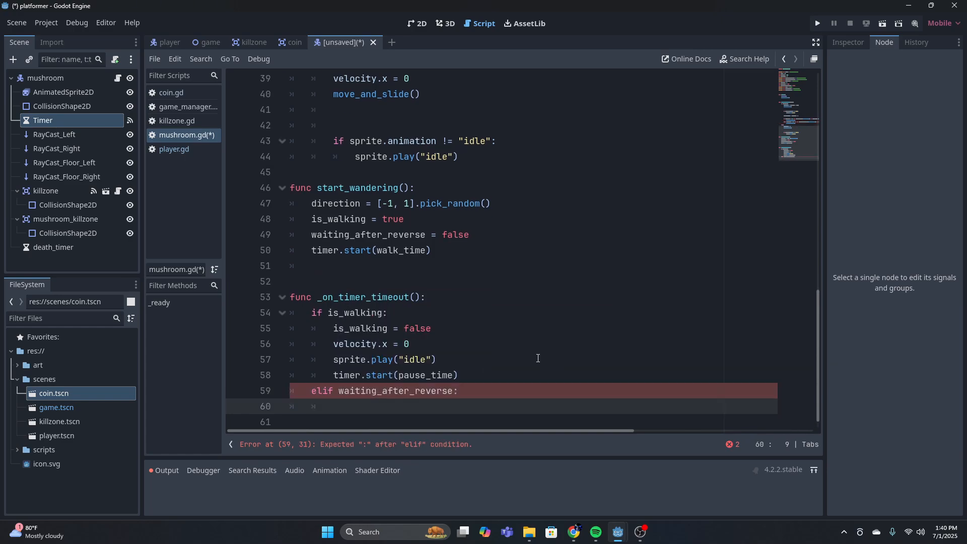
In the elif branch, set is_walking = true and waiting_after_reverse = false on separate lines
type("is")
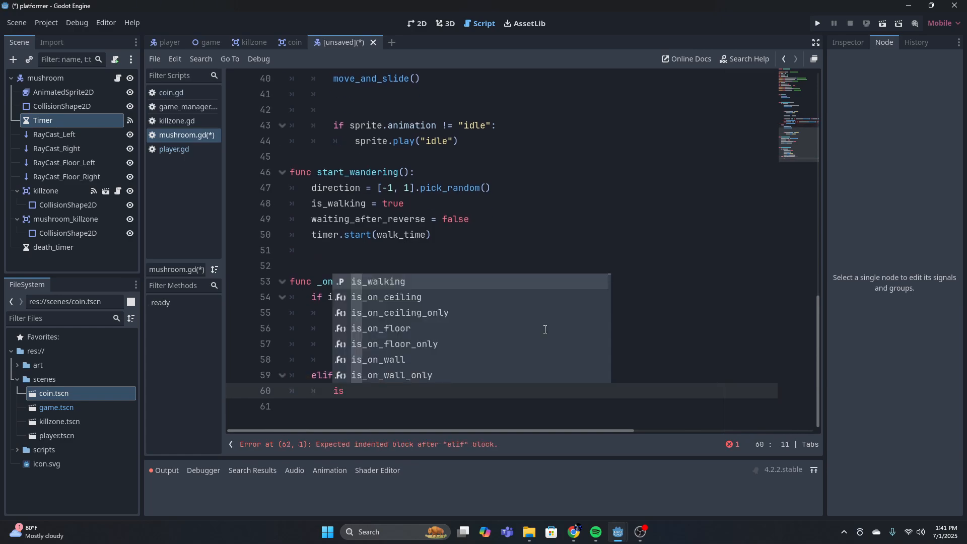
type("_walking = true")
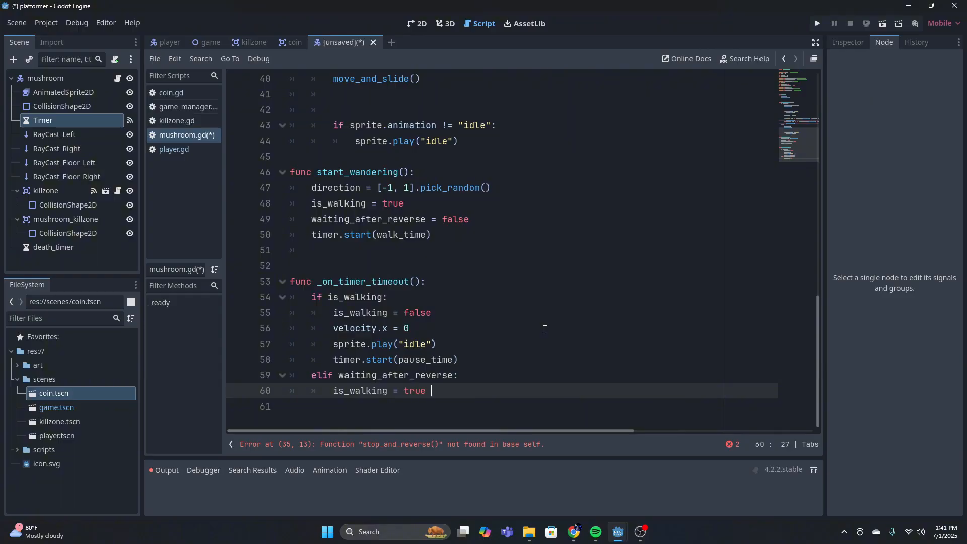
key("Return")
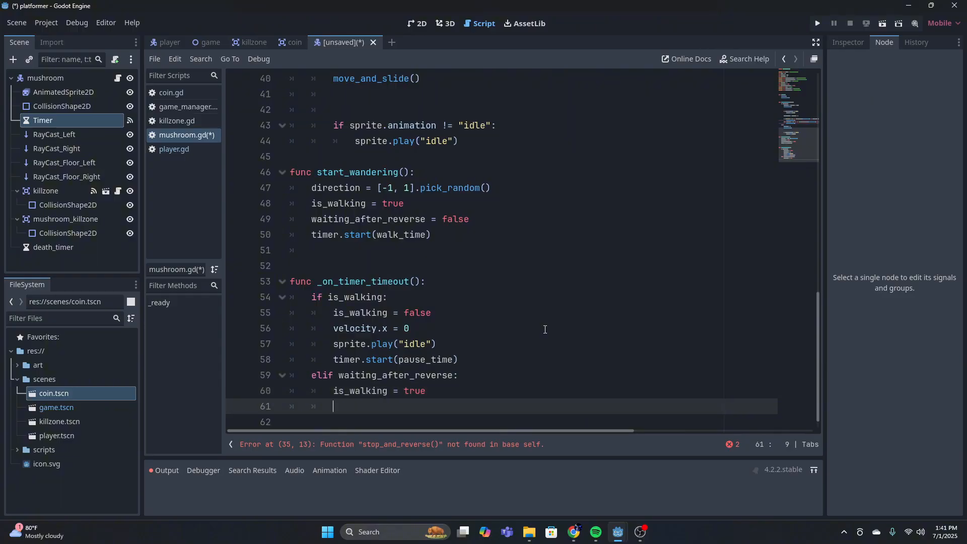
type("waiting_after_reverse = false")
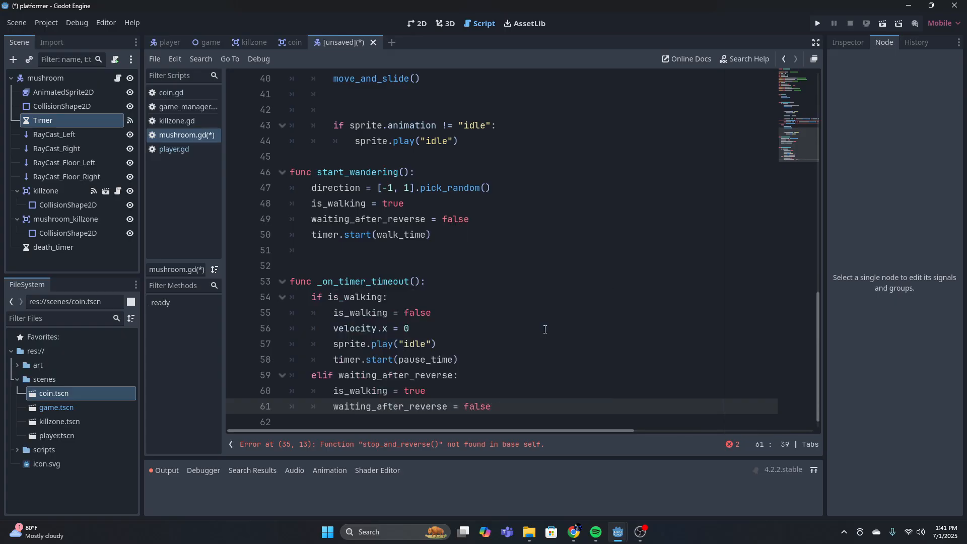
Finish the elif waiting_after_reverse: branch with timer.start(walk_time)
key("Return")
type("timer.start")
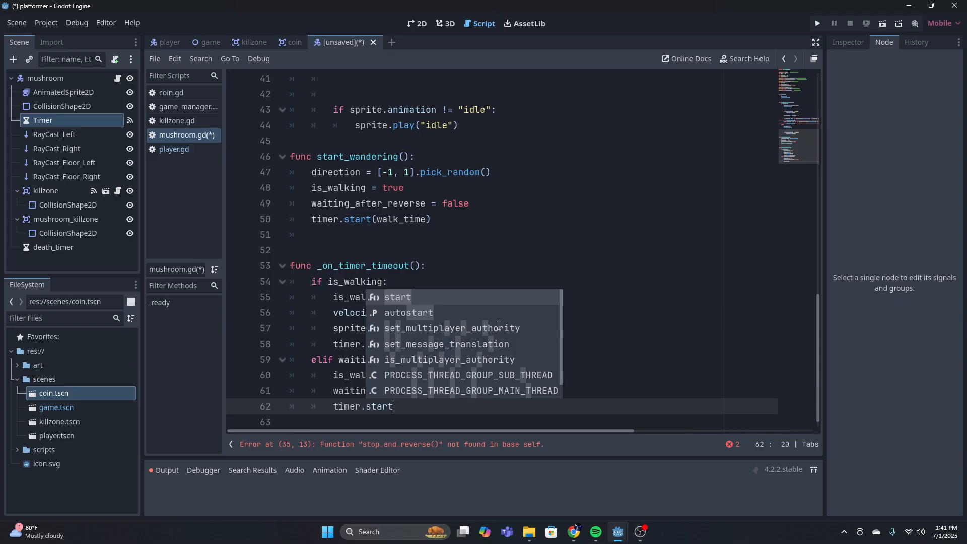
type("(walking")
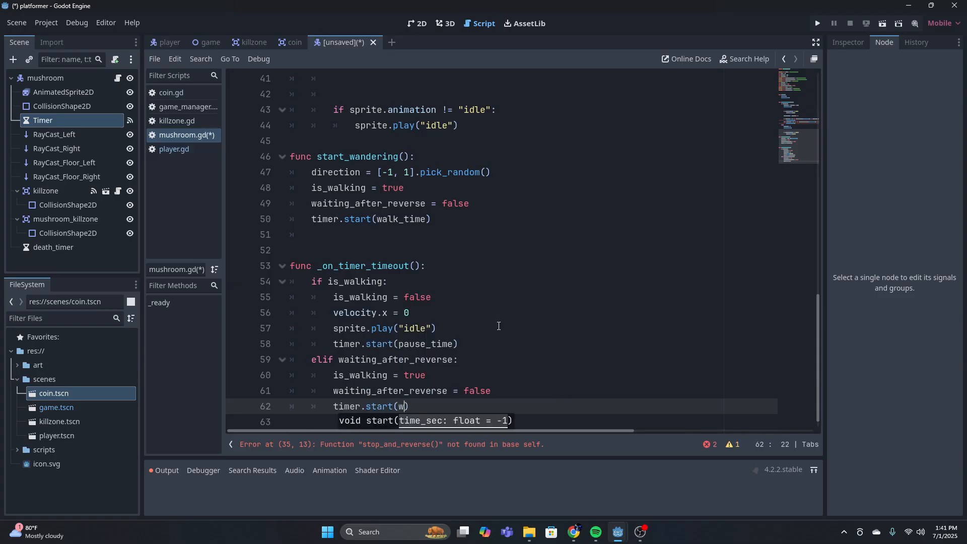
key("BackSpace")
key("BackSpace")
key("BackSpace")
key("BackSpace")
key("BackSpace")
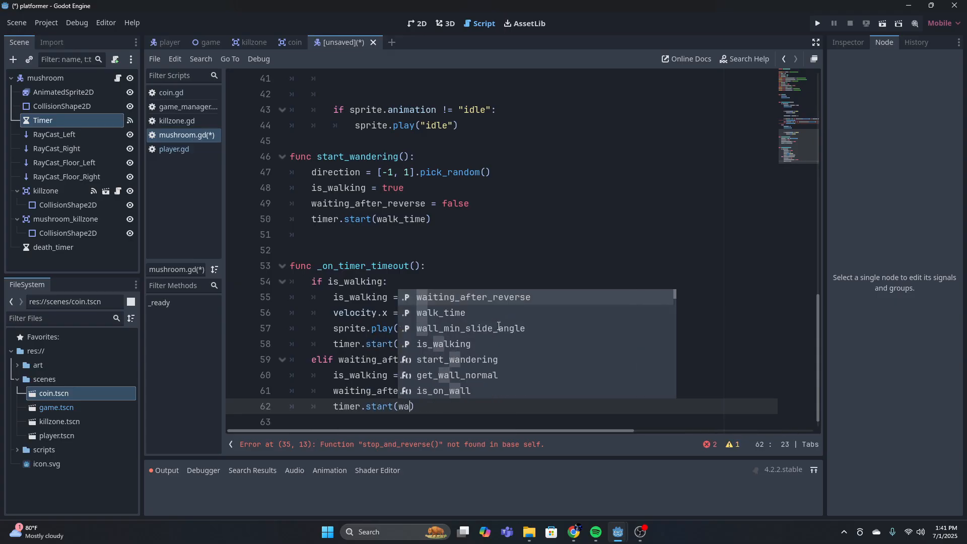
type("lk")
key("Return")
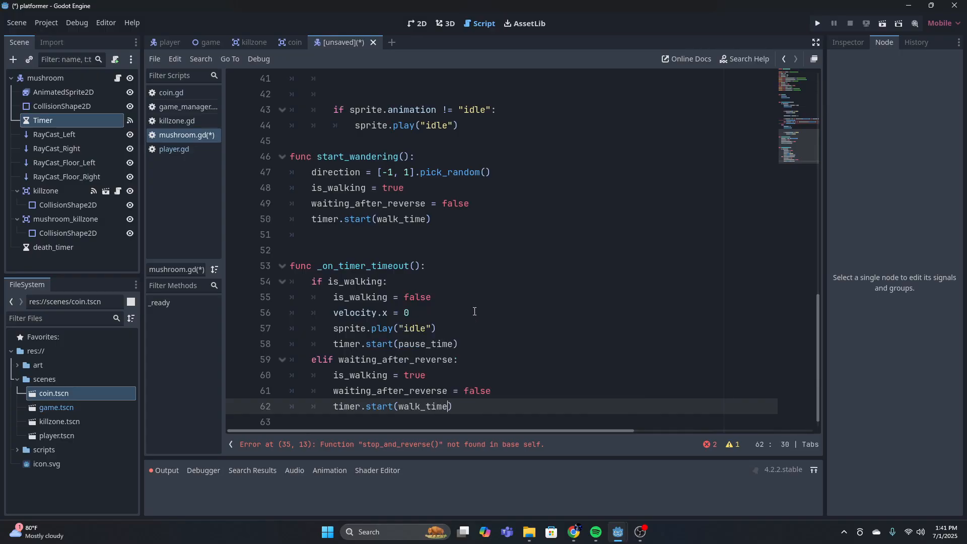
scroll(473, 314, "down", 1)
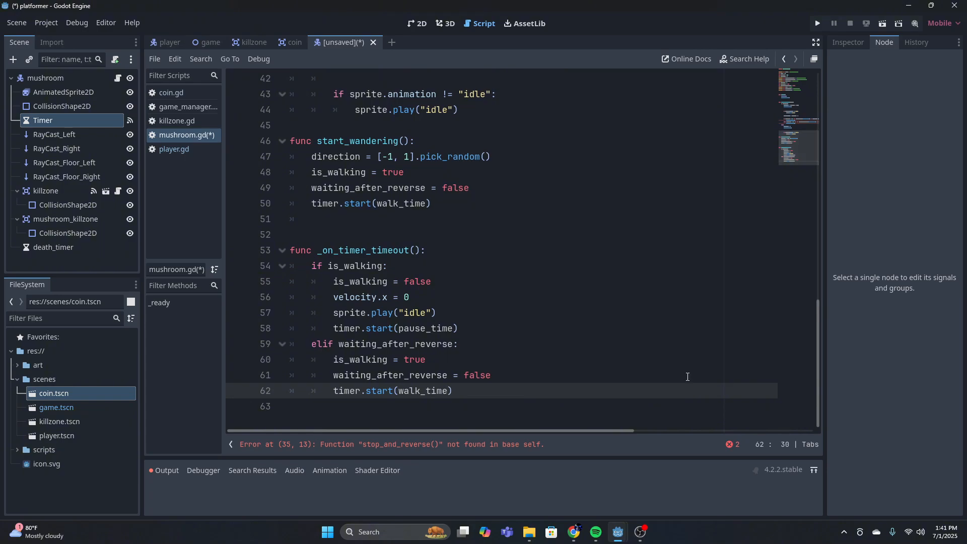
Add an else: branch to _on_timer_timeout(), aligned with the elif, that calls start_wandering()
left_click(573, 384)
key("Return")
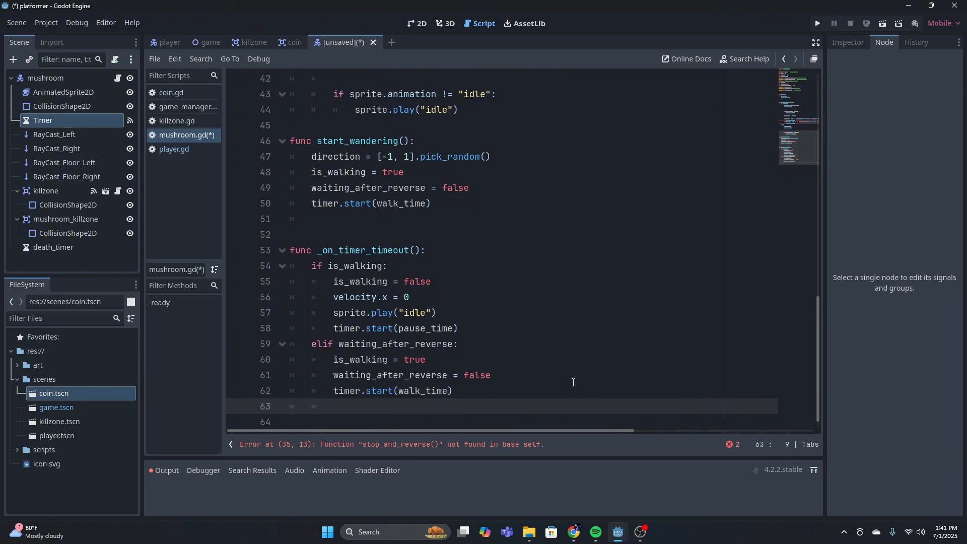
type("else:")
key("Return")
type("start")
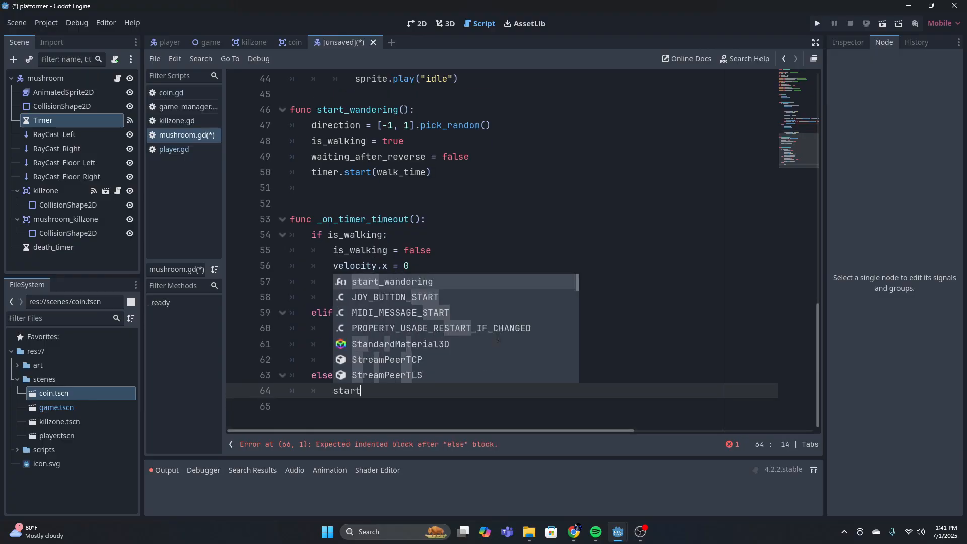
key("Return")
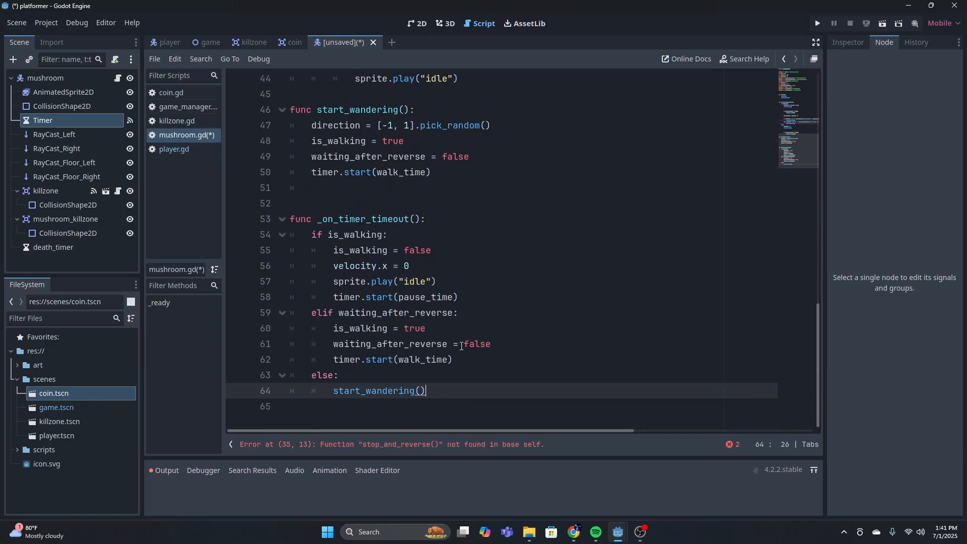
Declare a new function, func stop_and_reverse():, unindented below _on_timer_timeout() with blank lines between them
key("Return")
key("BackSpace")
key("BackSpace")
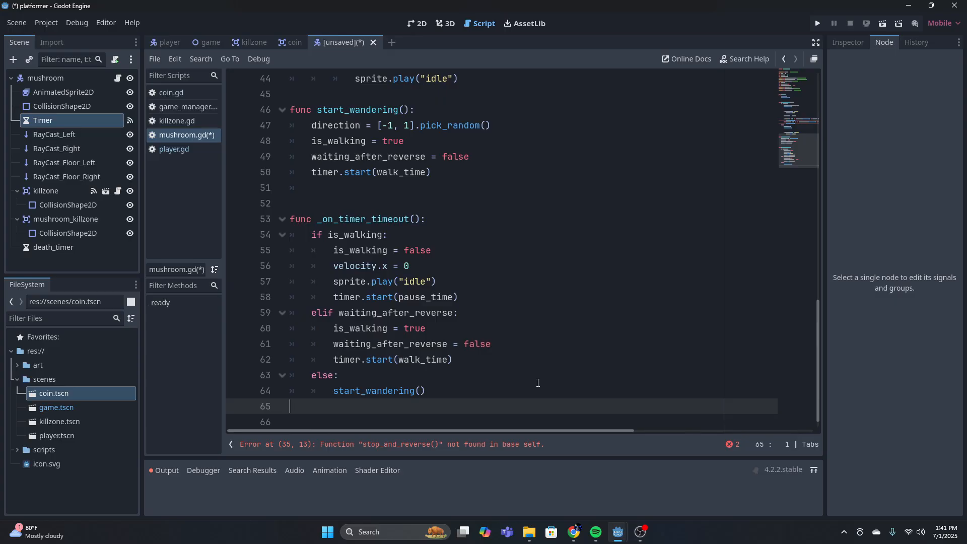
key("Return")
key("Return")
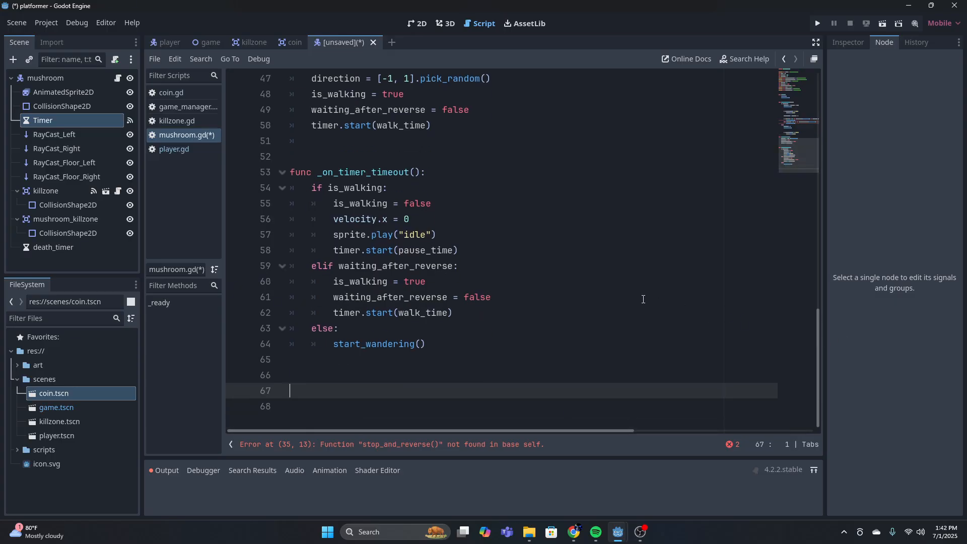
type("func stop_and")
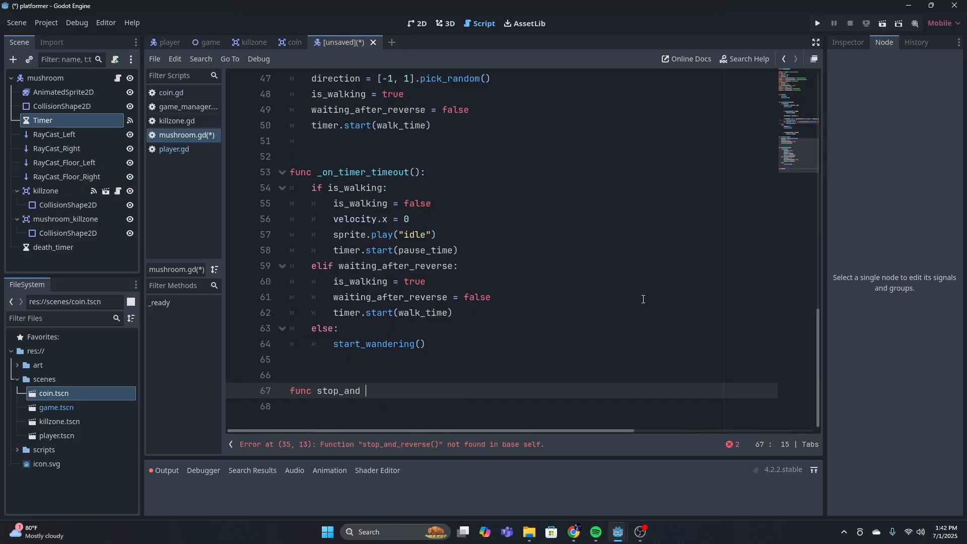
key("BackSpace")
type("_reerse")
key("BackSpace")
key("BackSpace")
key("BackSpace")
key("BackSpace")
key("BackSpace")
type("verse ")
type("():")
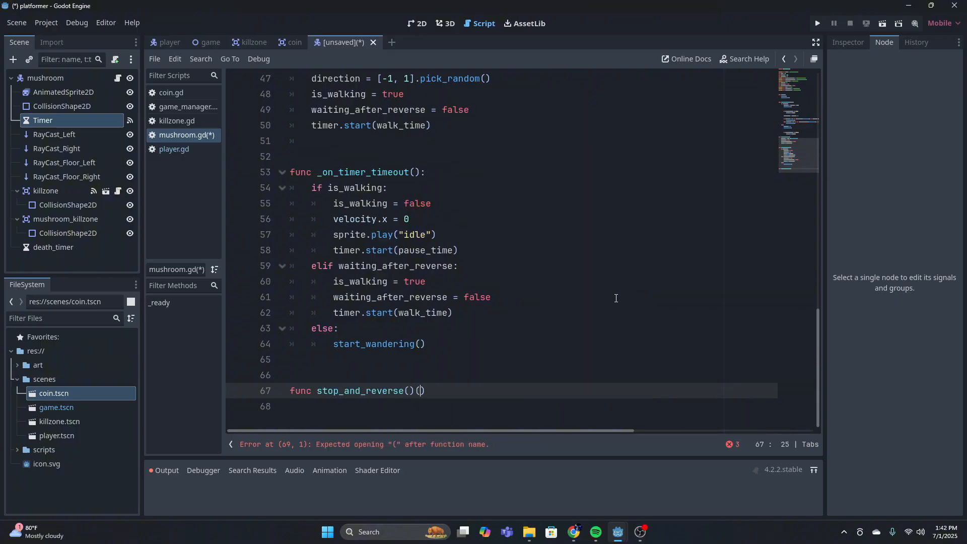
Begin the body of stop_and_reverse() with is_walking = false
key("Return")
type("is")
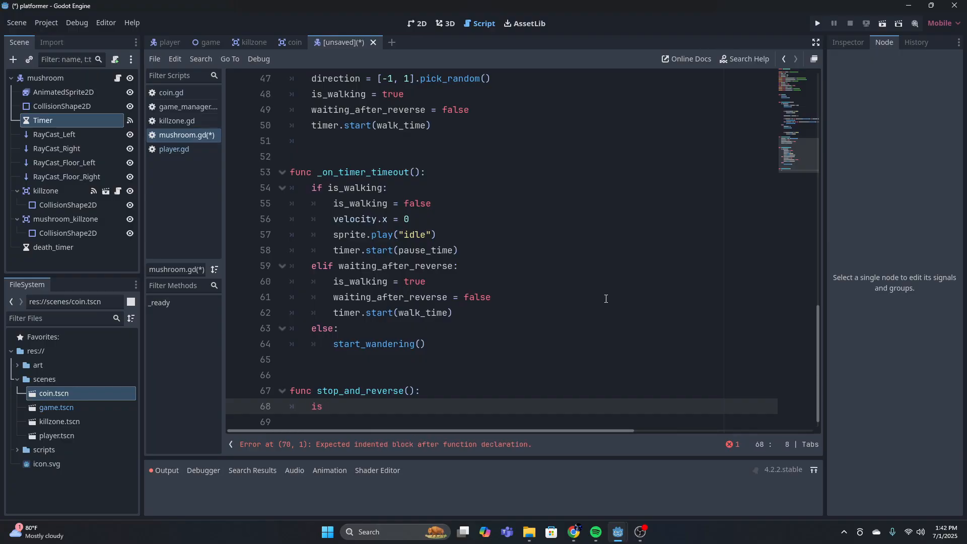
type("_walking = false")
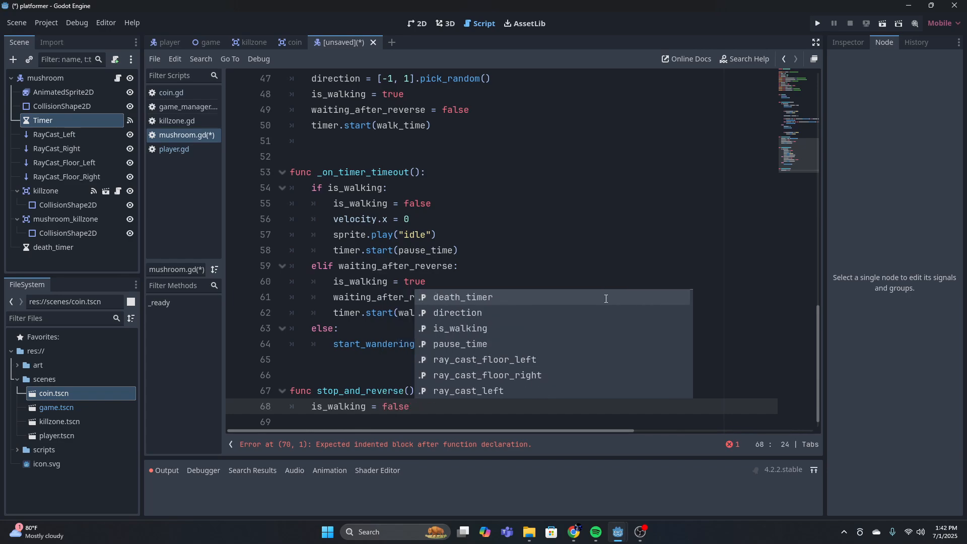
key("Return")
key("BackSpace")
key("BackSpace")
key("BackSpace")
key("BackSpace")
key("BackSpace")
key("BackSpace")
key("BackSpace")
key("BackSpace")
key("BackSpace")
key("BackSpace")
key("BackSpace")
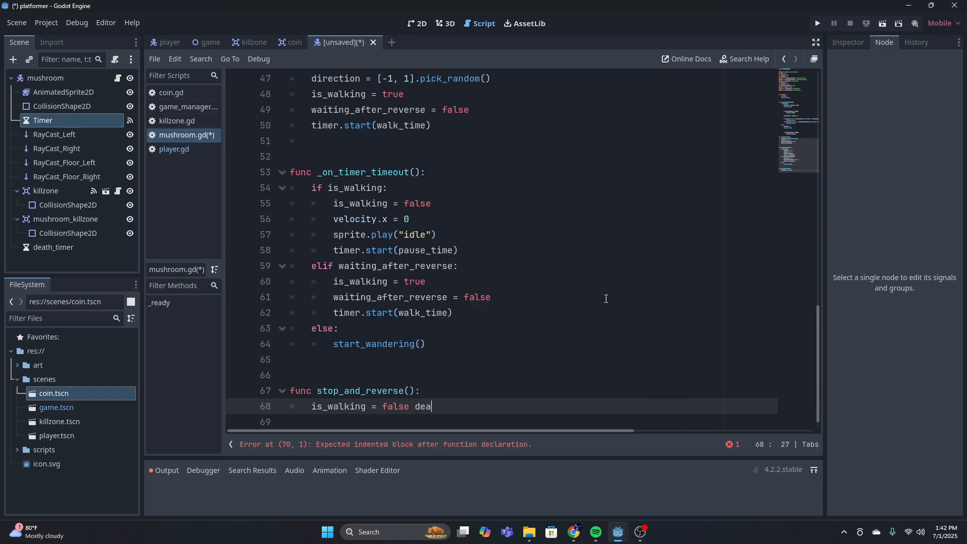
key("Return")
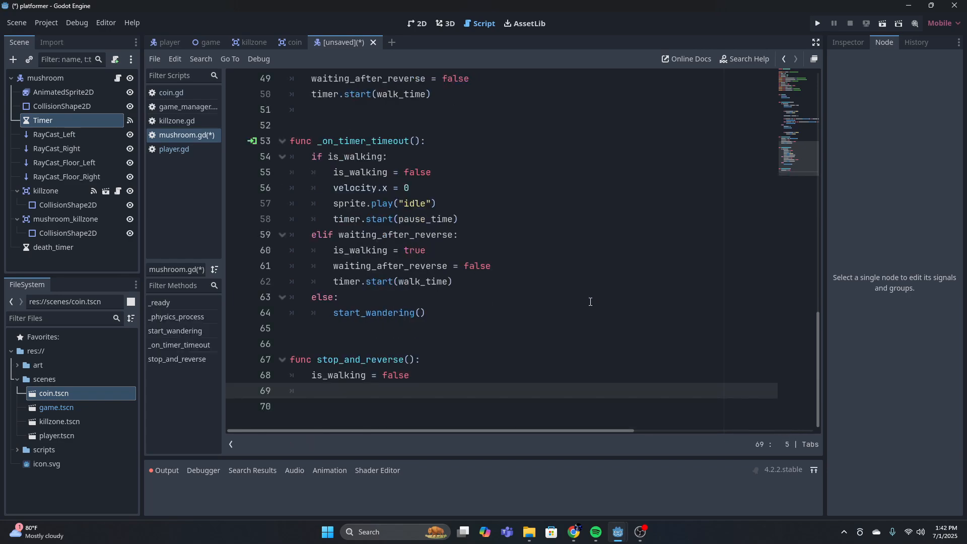
In stop_and_reverse(), add velocity.x = 0 and sprite.play("idle") on separate lines
type("vel")
key("Return")
type(".x = 0")
key("Return")
type("sprit")
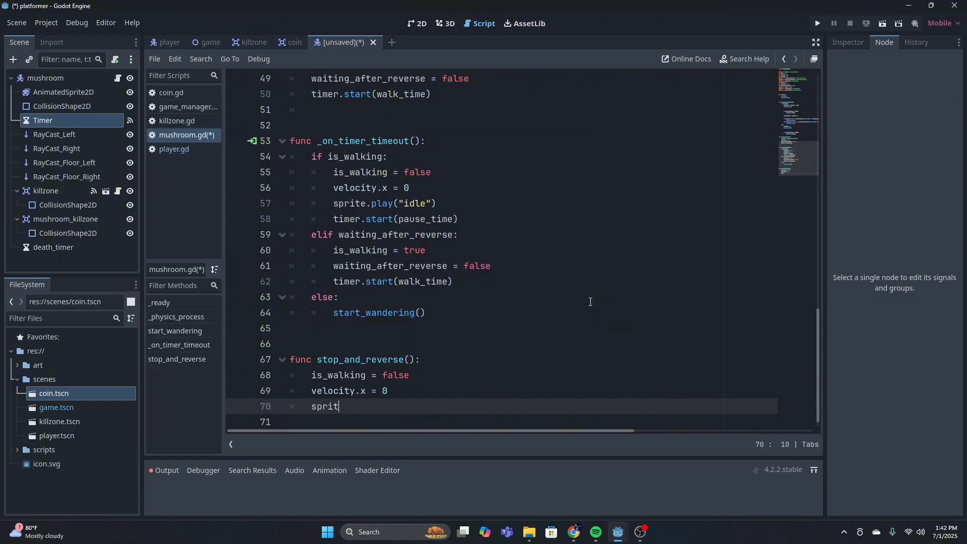
type("e.play(\"idle\")")
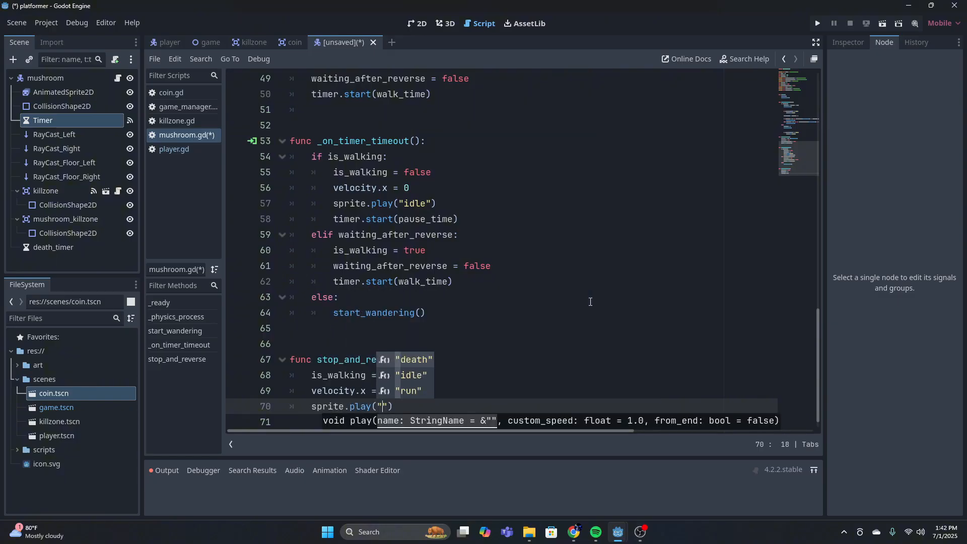
key("Return")
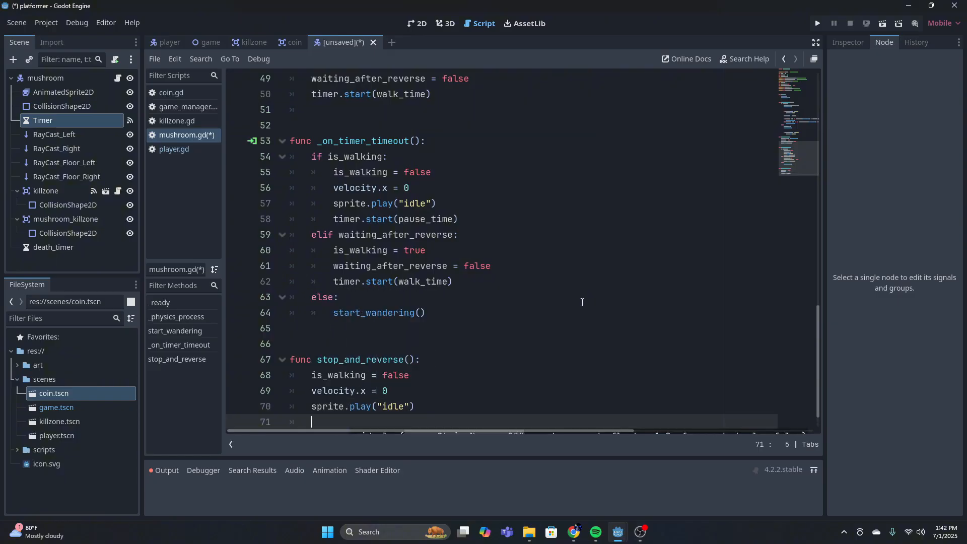
Flip the movement direction in stop_and_reverse() with the line direction *= -1
type("direction")
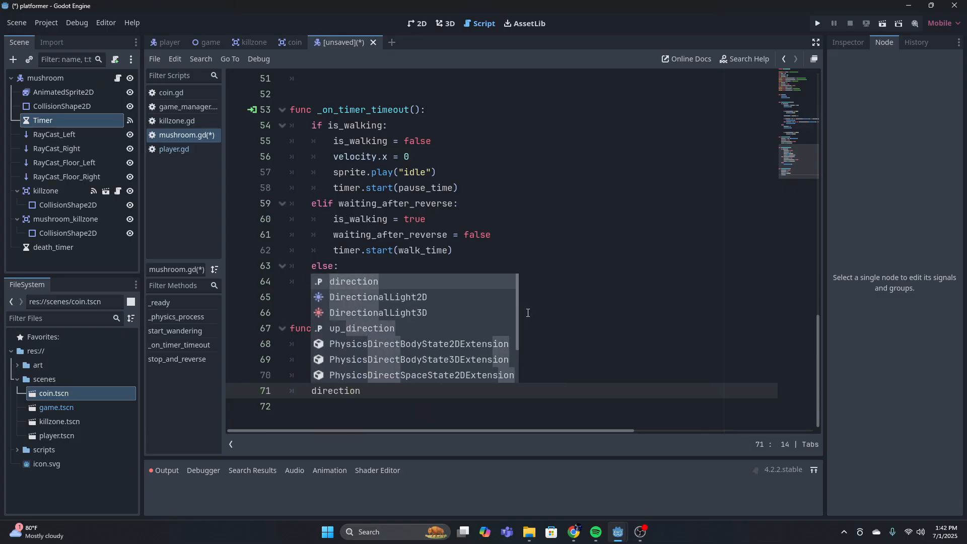
type("= 1")
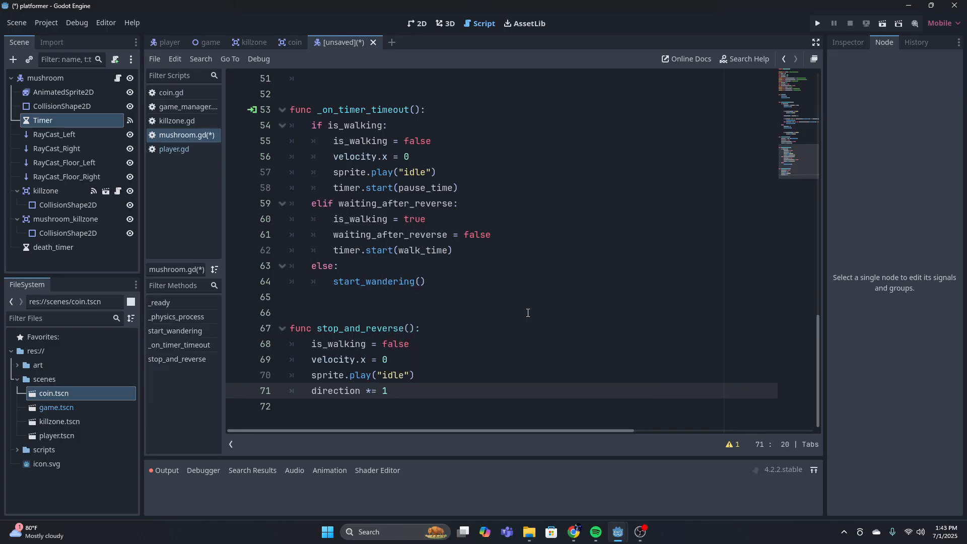
type("-")
key("End")
key("Return")
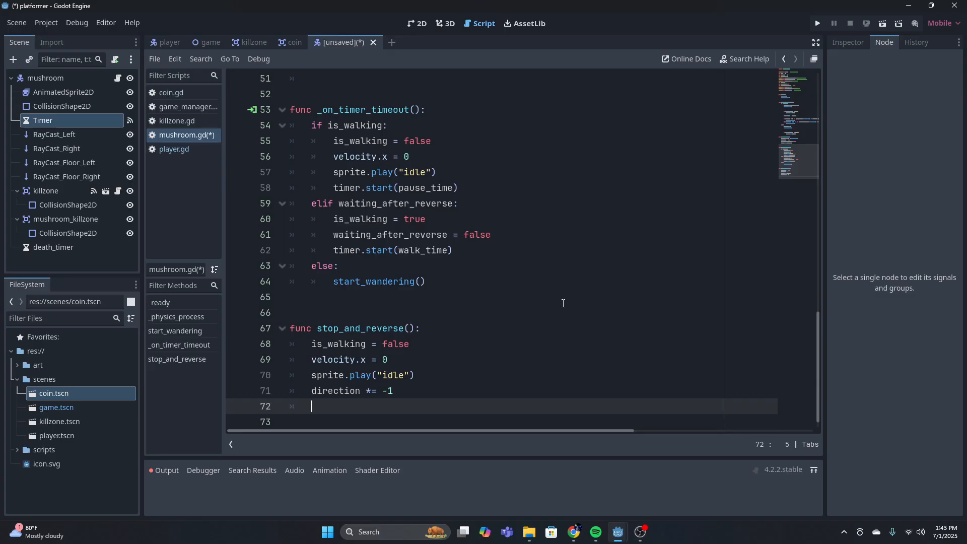
Add waiting_after_reverse = true below the direction line in stop_and_reverse()
type("waiting_")
key("Return")
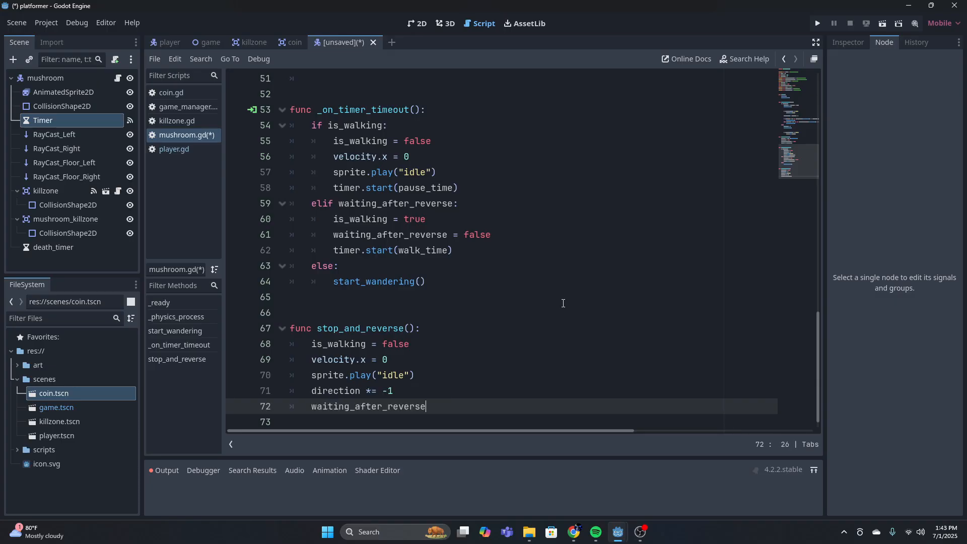
type("= true")
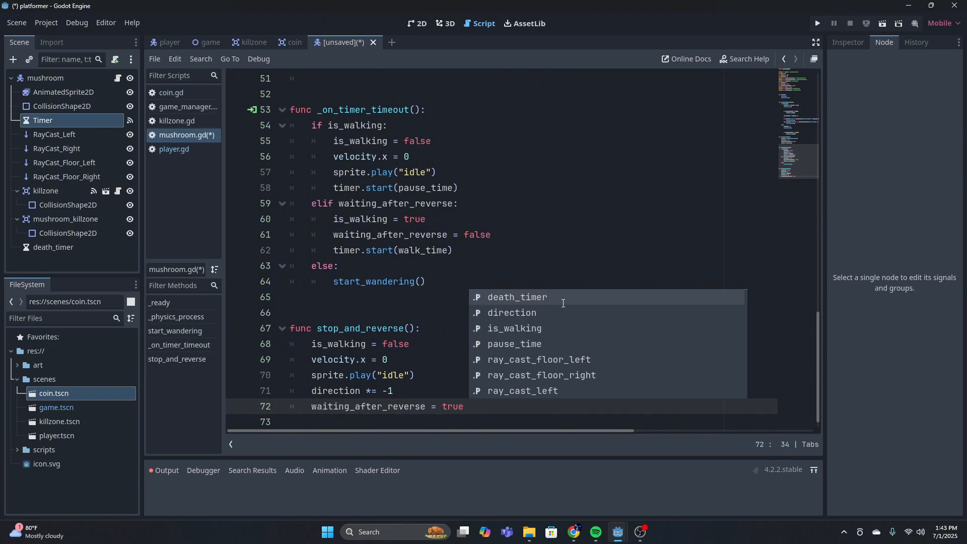
key("Return")
key("BackSpace")
key("BackSpace")
key("BackSpace")
key("BackSpace")
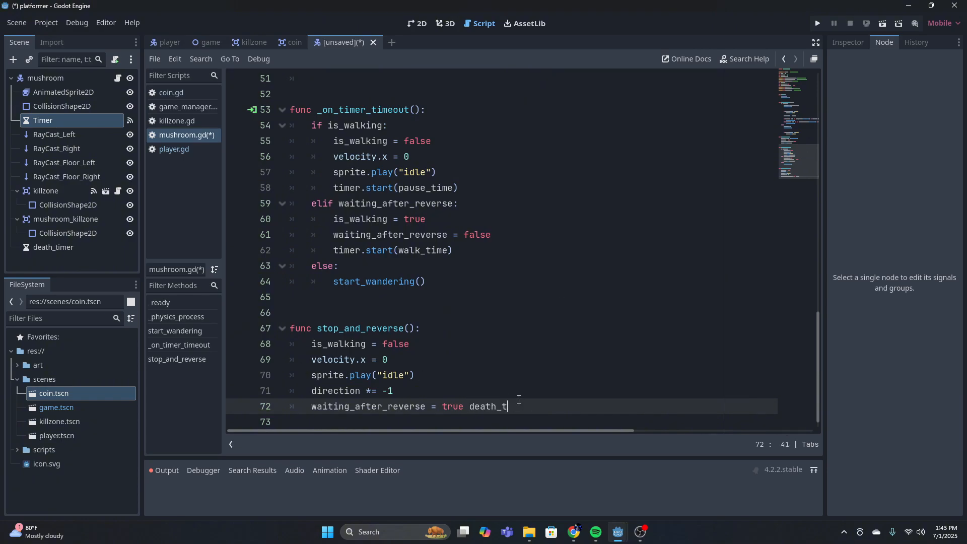
key("BackSpace")
key("BackSpace")
key("BackSpace")
key("BackSpace")
key("BackSpace")
key("BackSpace")
key("BackSpace")
key("Return")
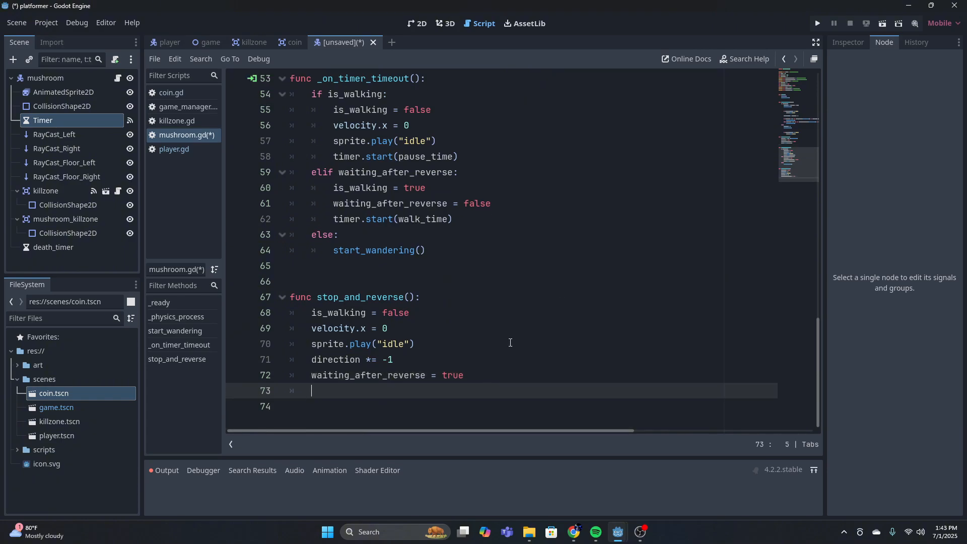
Finish stop_and_reverse() with timer.start(pause_time) and leave several blank lines below it
type("timer.start(")
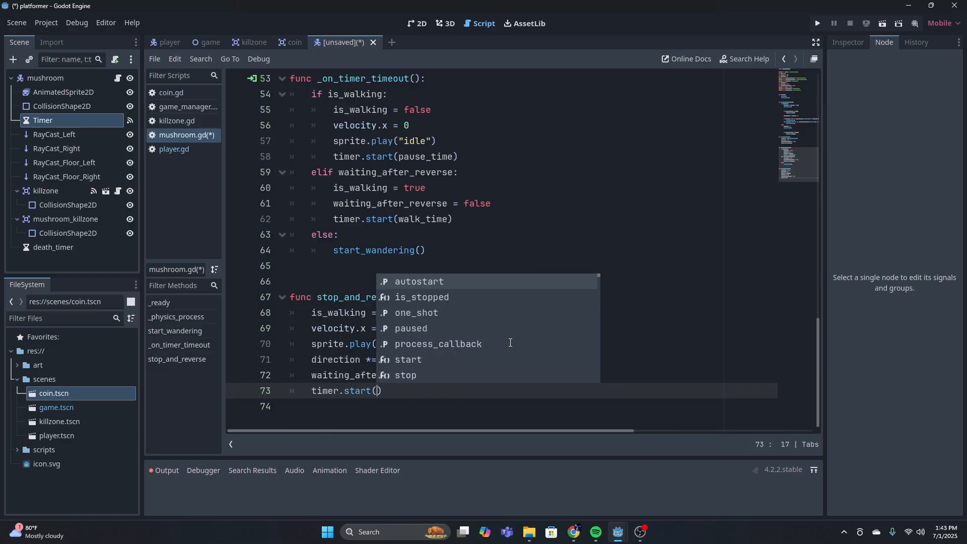
type("pause_time")
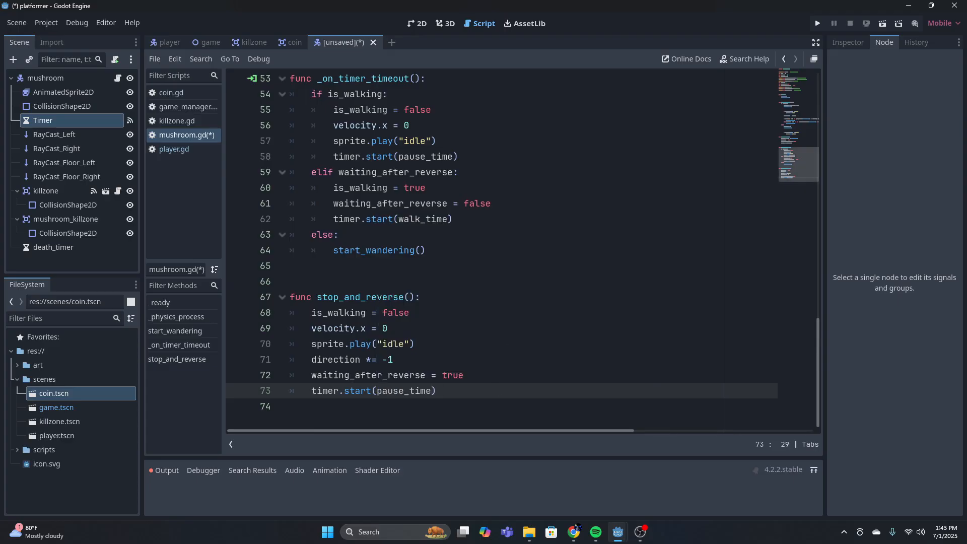
key("Return")
key("Down")
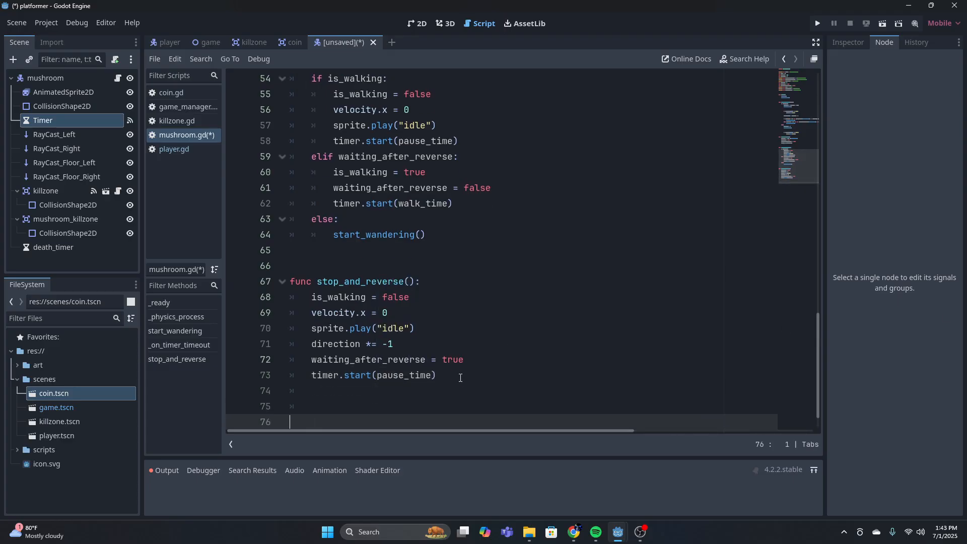
key("Return")
key("Return")
key("Return")
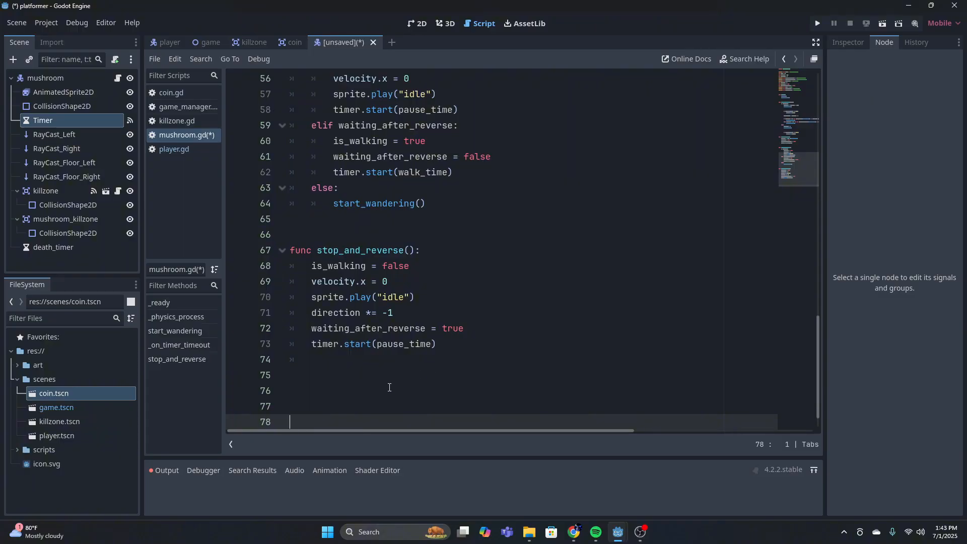
left_click(401, 405)
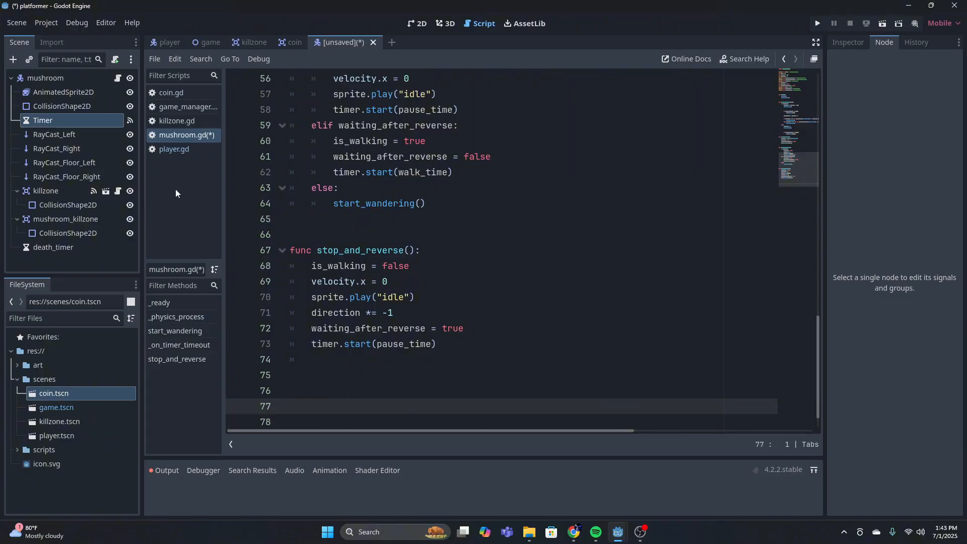
Connect the mushroom_killzone node's body_entered signal to the mushroom script
left_click(38, 217)
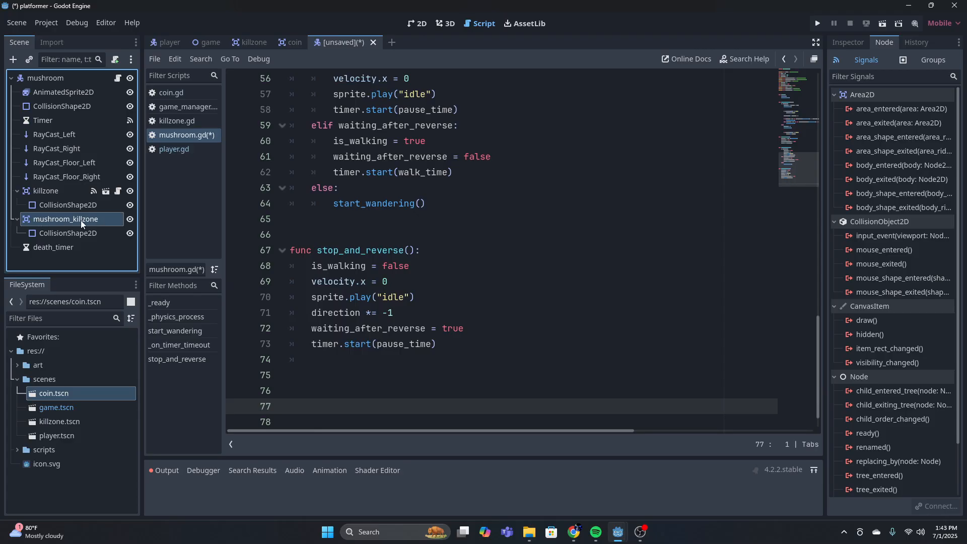
double_click(903, 164)
left_click(445, 388)
Remove the surplus blank lines above _on_mushroom_killzone_body_entered(body) and delete its placeholder pass line
left_click(429, 338)
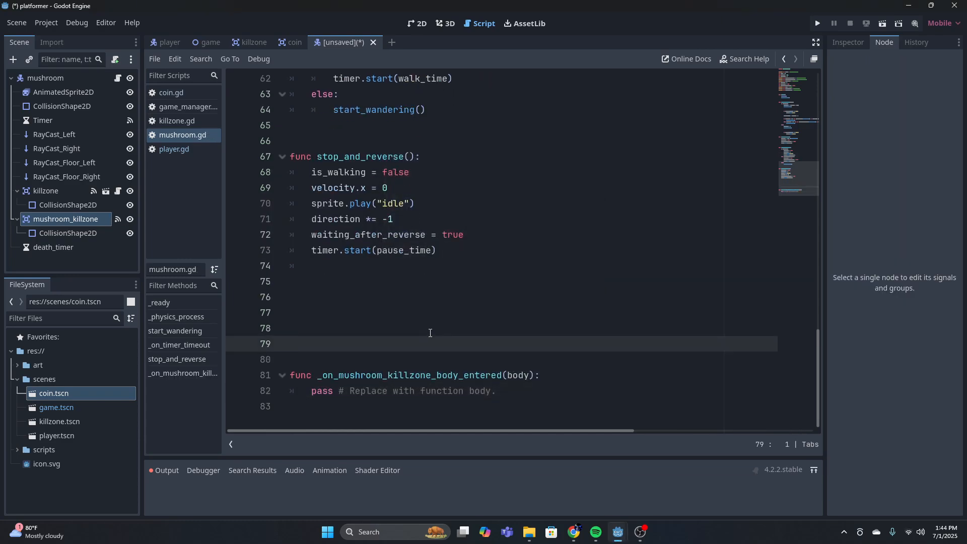
key("BackSpace")
key("BackSpace")
key("BackSpace")
key("BackSpace")
triple_click(515, 331)
key("BackSpace")
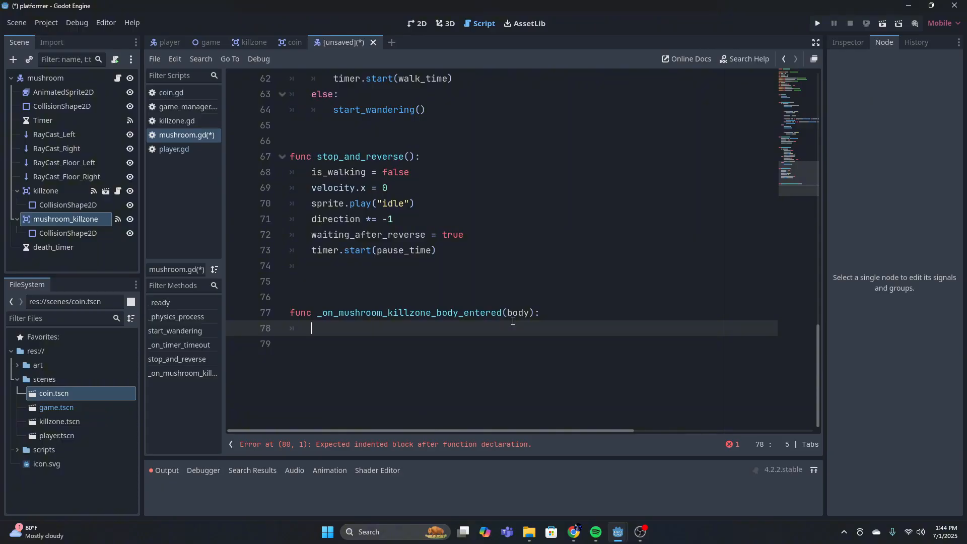
Add the condition if body.name == "player": inside _on_mushroom_killzone_body_entered(body)
type("if bo")
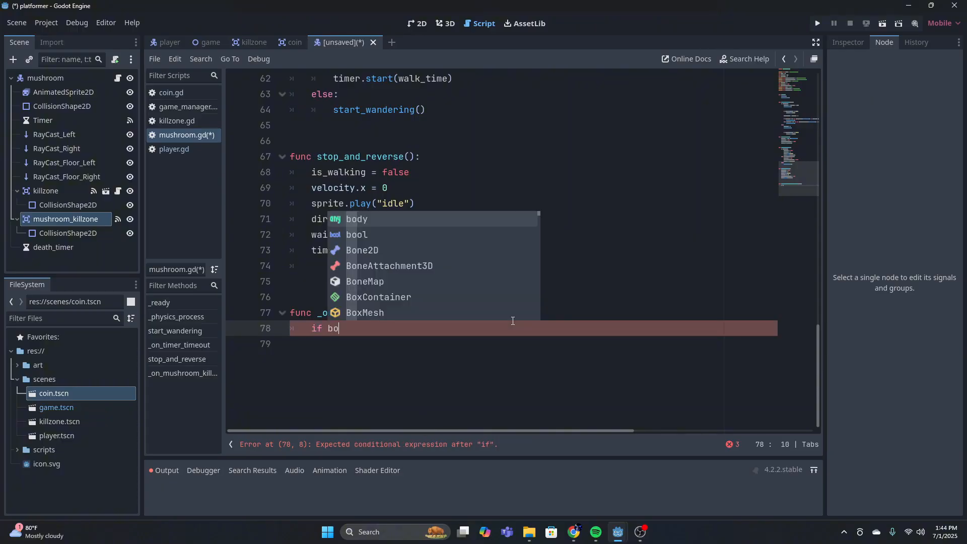
type("dy.nam")
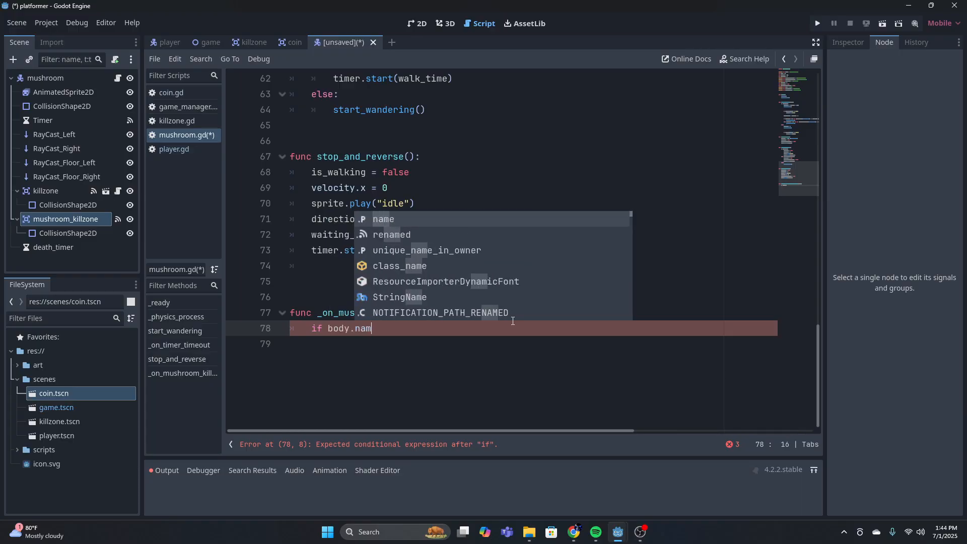
type("e == :play")
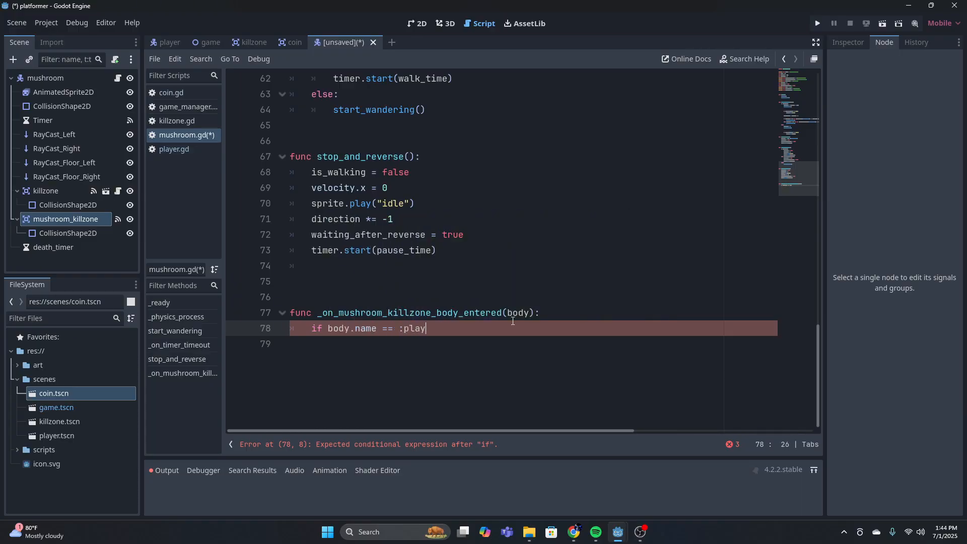
key("BackSpace")
key("BackSpace")
key("BackSpace")
key("BackSpace")
key("BackSpace")
type("\"play\"")
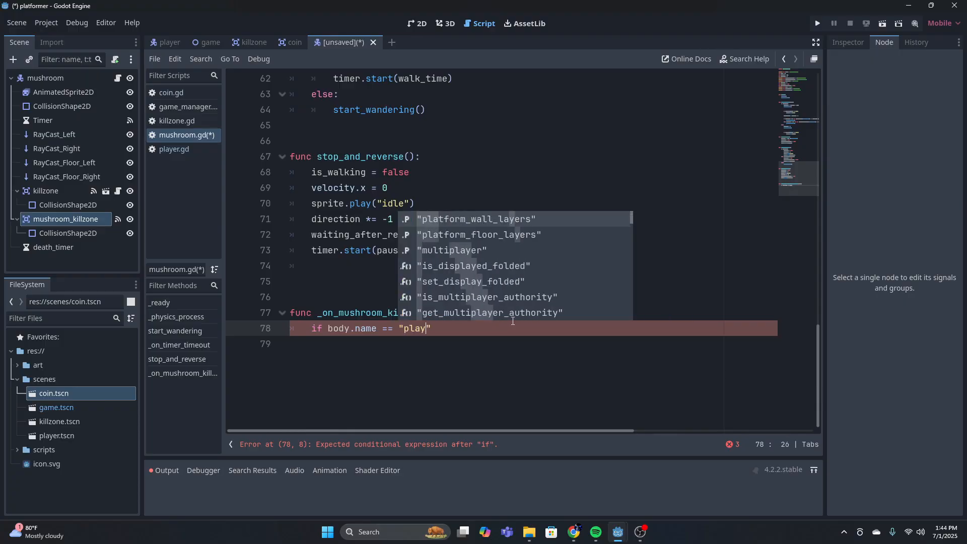
type("player\"")
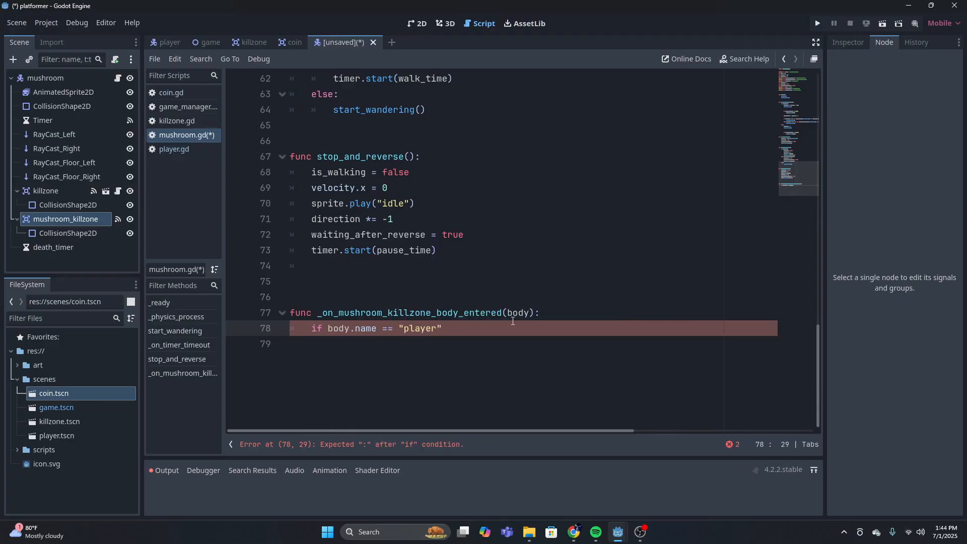
type(":")
key("Return")
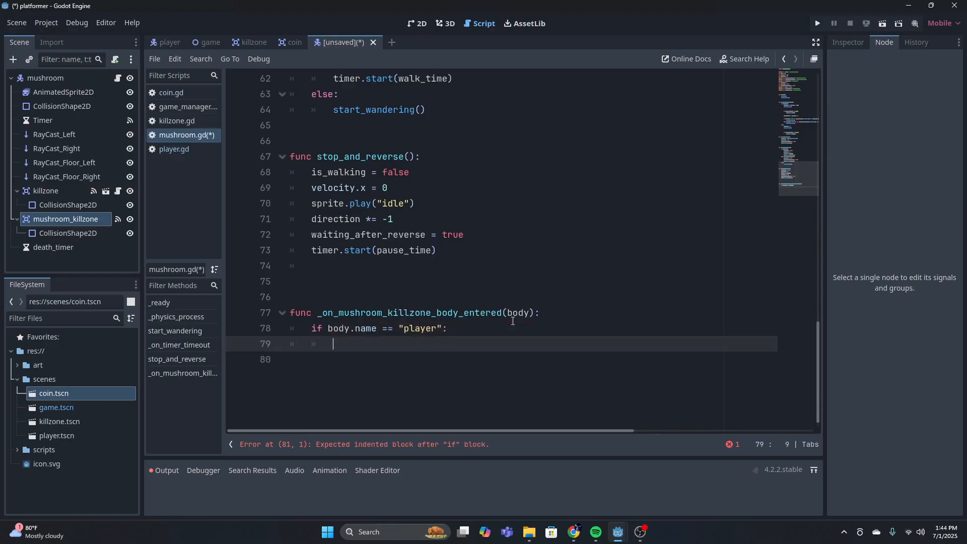
Call die() inside the player check and leave blank lines below the function
type("die()")
key("Down")
key("Return")
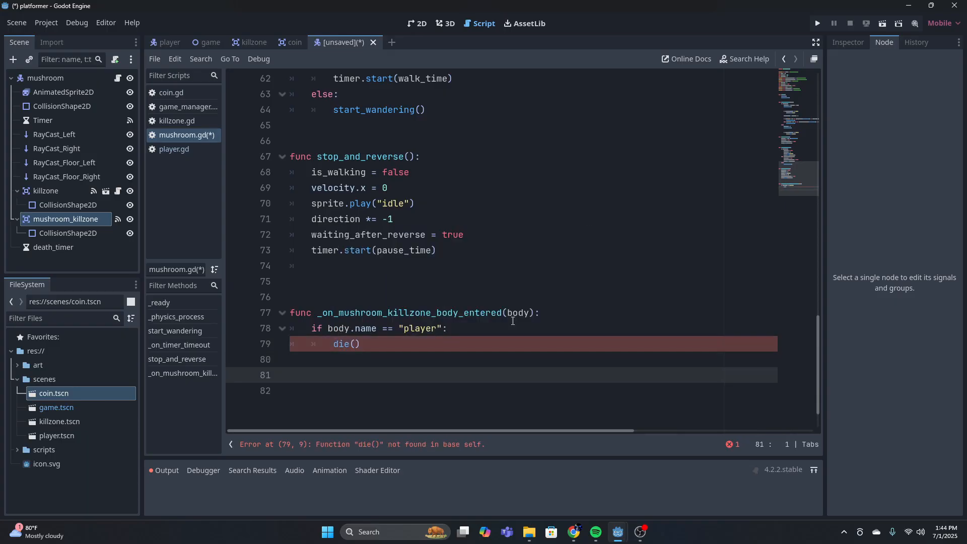
Declare a new function func die(): below the killzone handler
type("func die():")
key("Return")
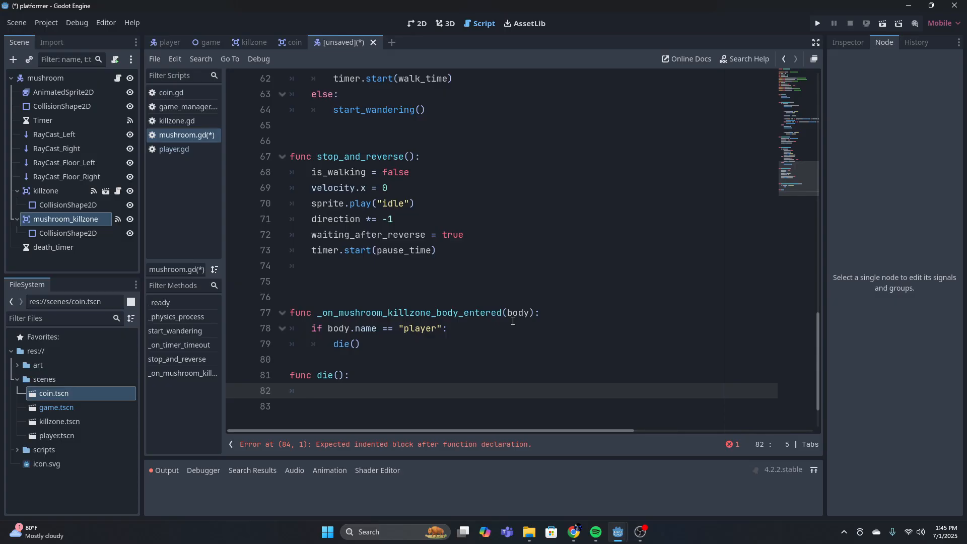
Play the death animation in die() with sprite.play("death")
type("sprite.play")
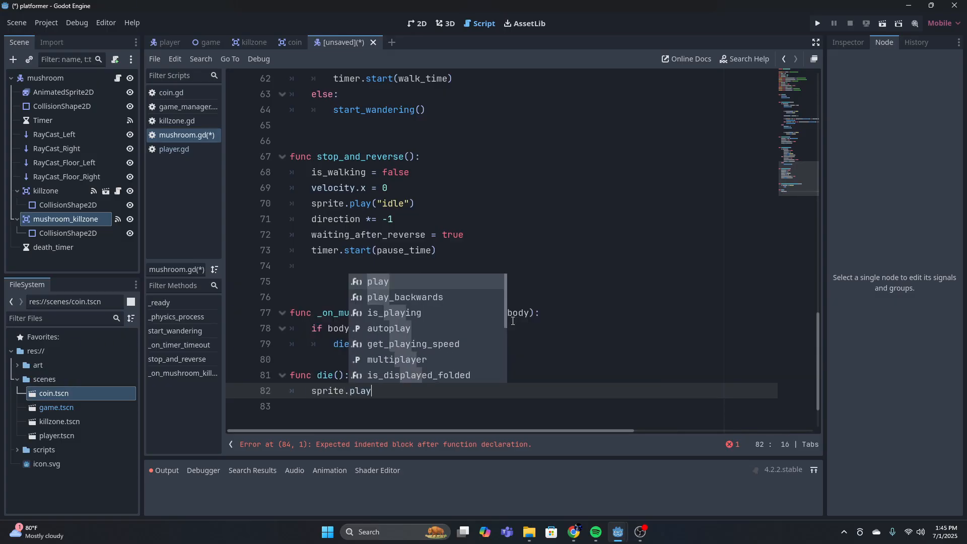
type("(:")
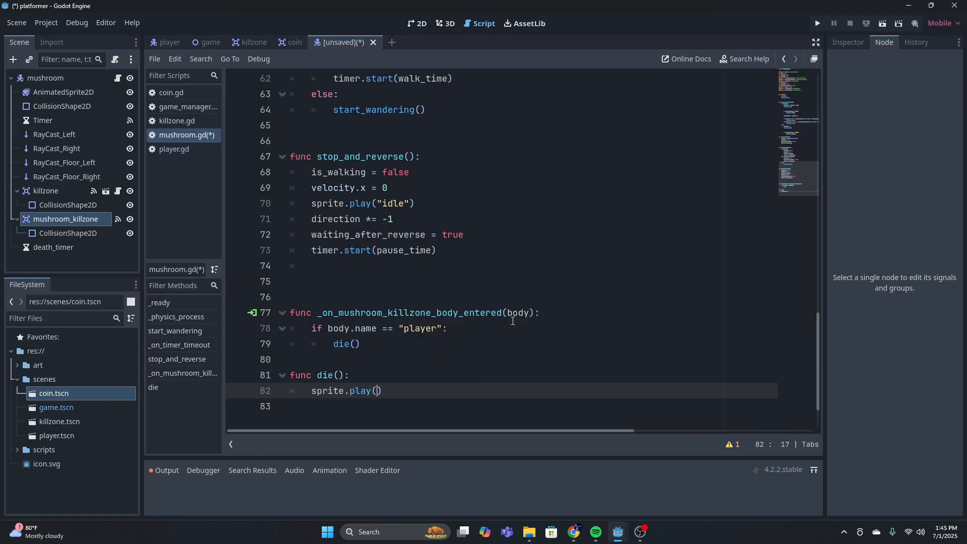
key("BackSpace")
type("\"death\"")
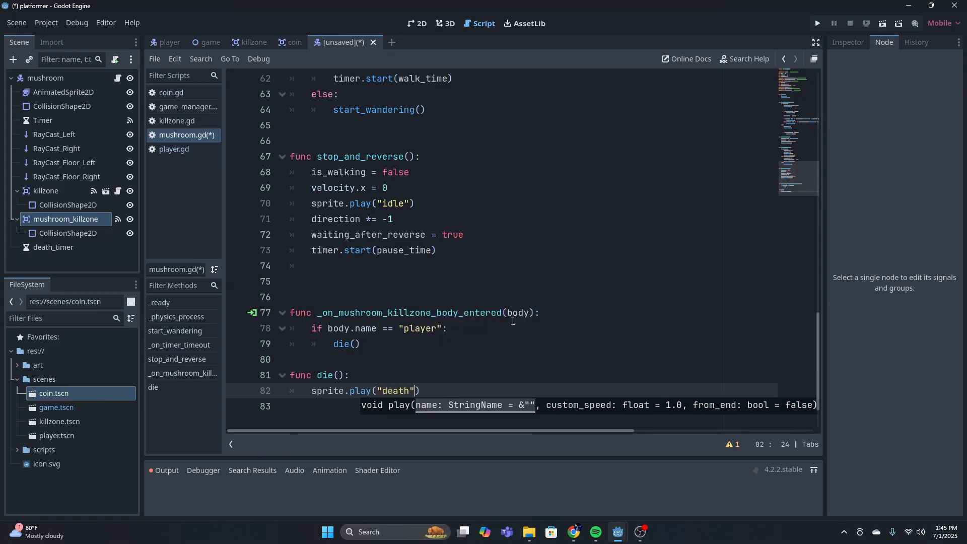
type(")")
key("Return")
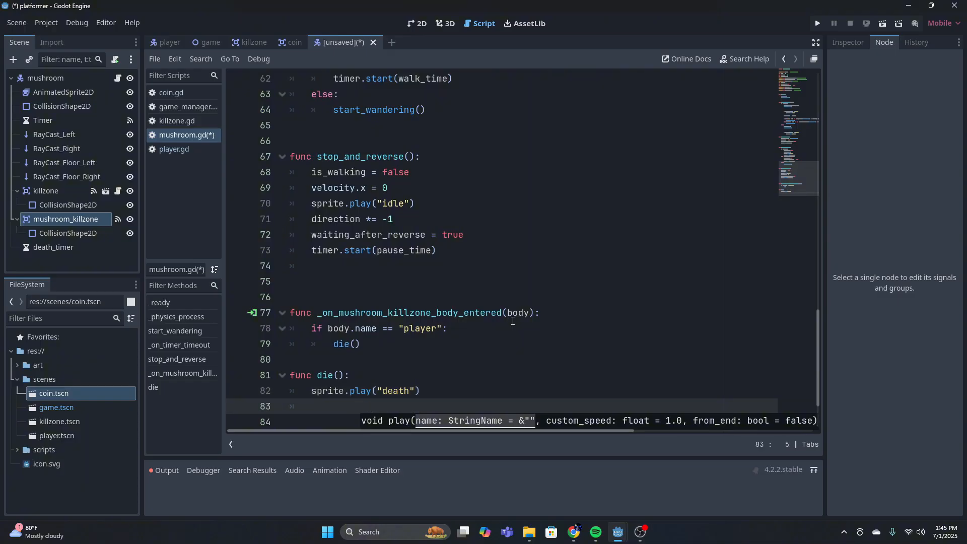
Add set_physics_process(false) below the death animation line in die()
scroll(505, 328, "down", 1)
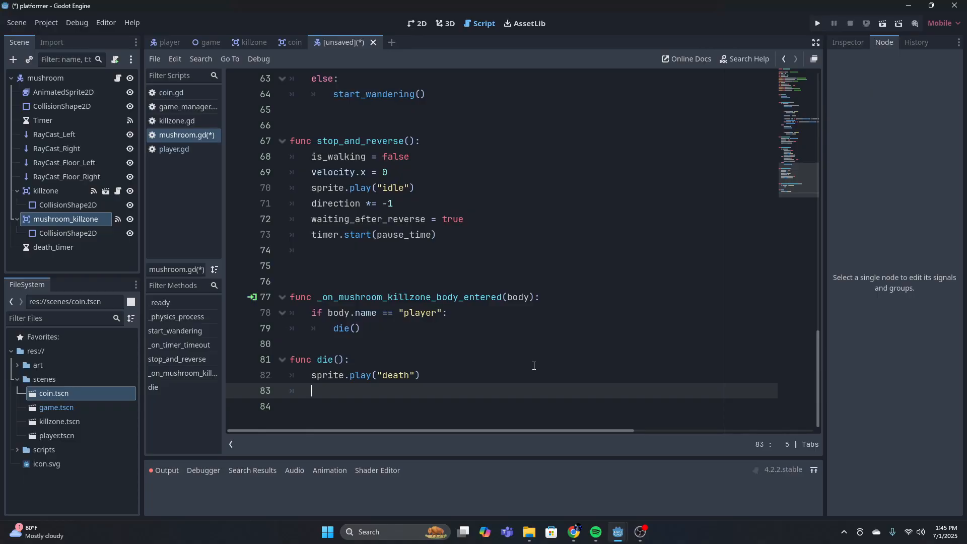
type("set")
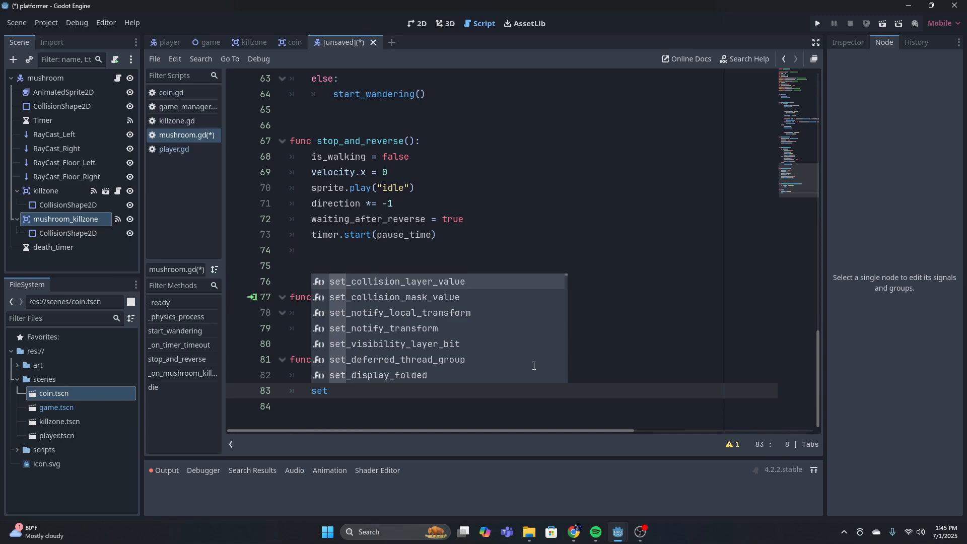
type("_phy")
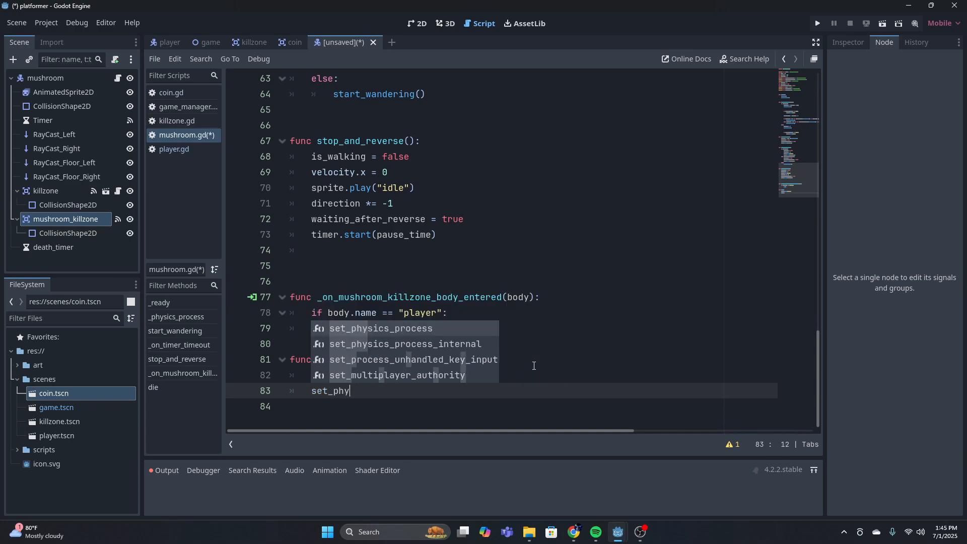
key("Return")
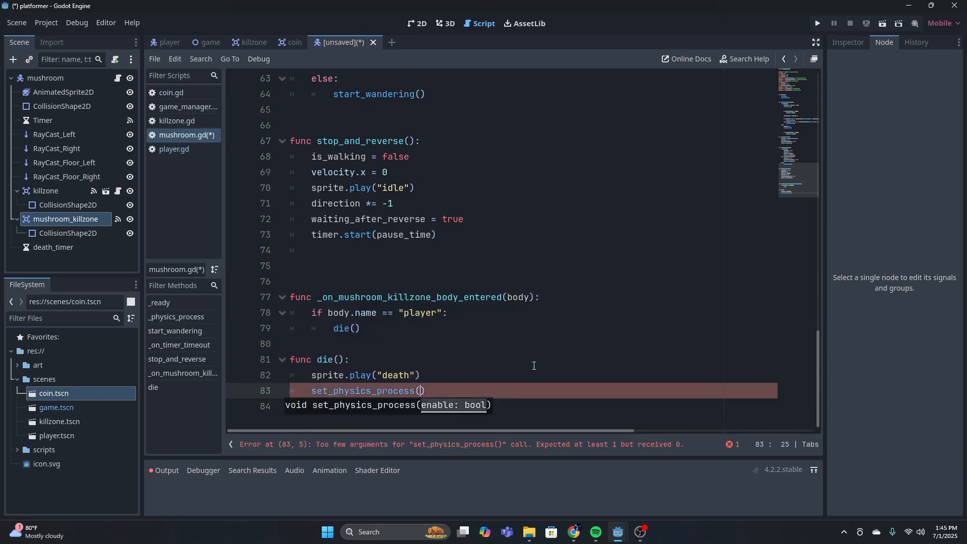
type("false)")
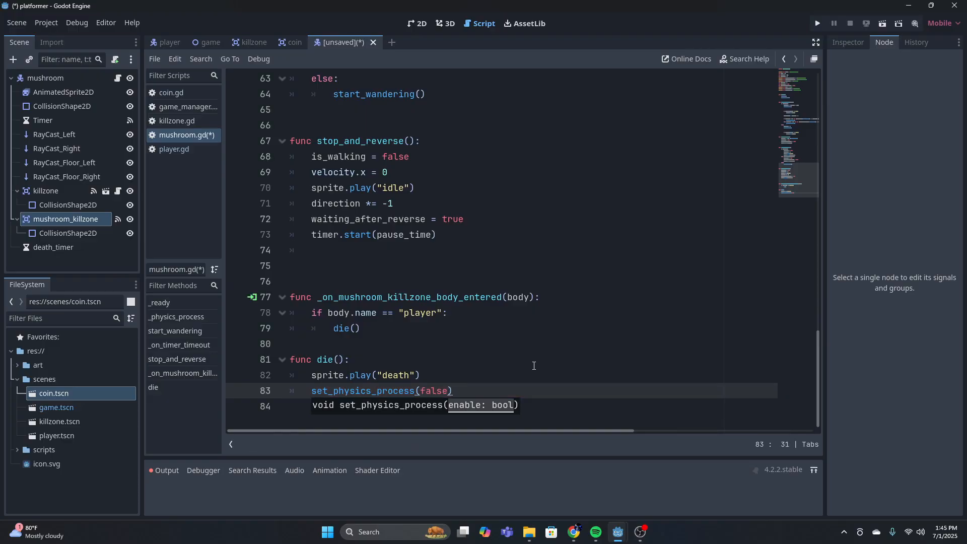
key("Return")
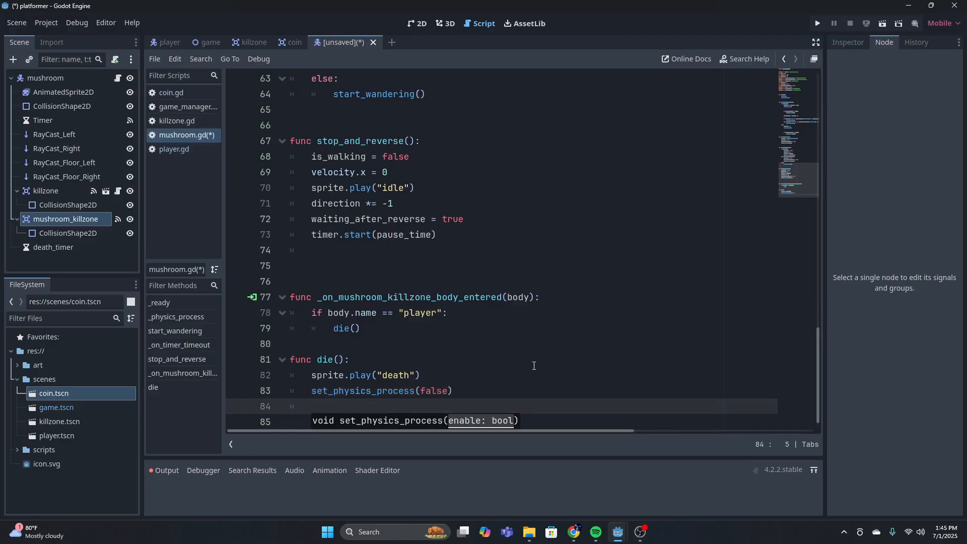
Add the line velocity = vector2.ZERO below the physics process call in die()
type("vel")
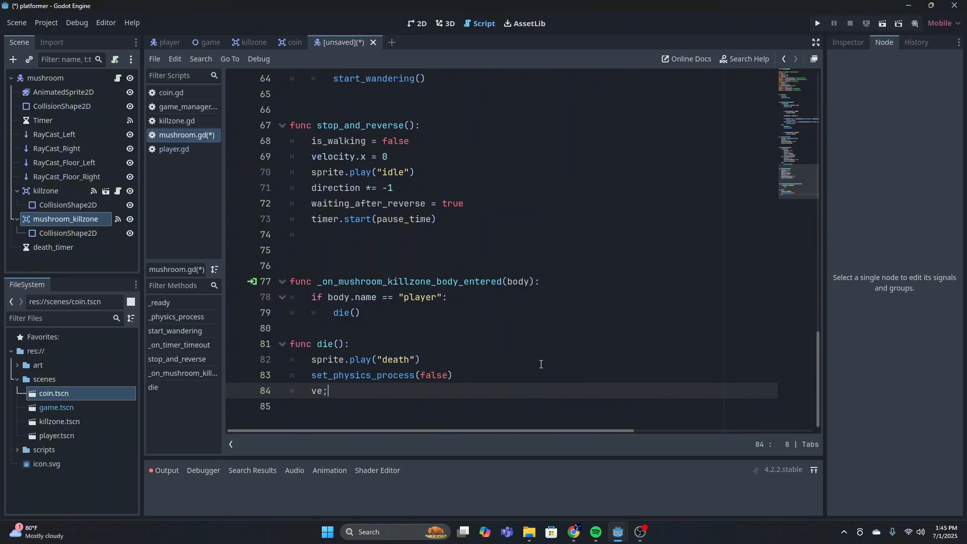
key("Return")
type("= vector")
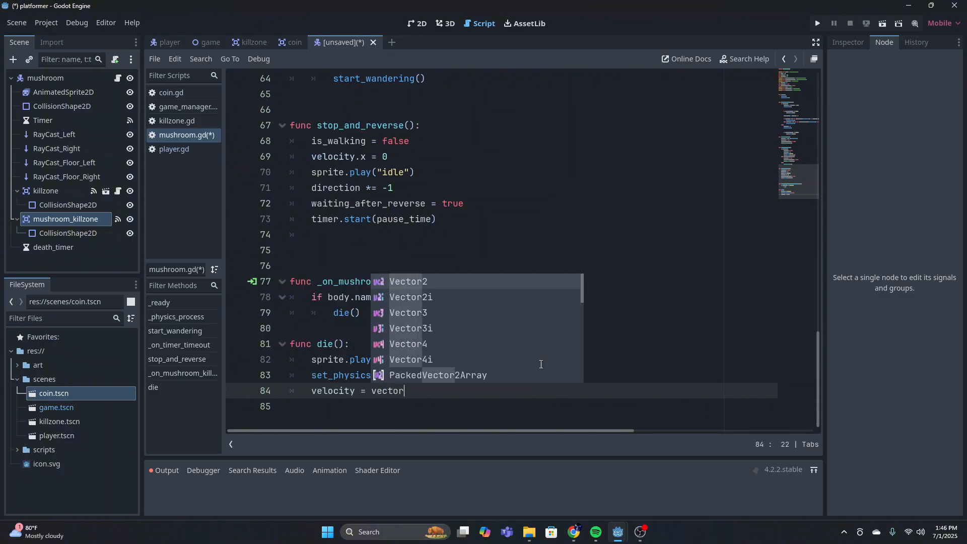
type("2.zero")
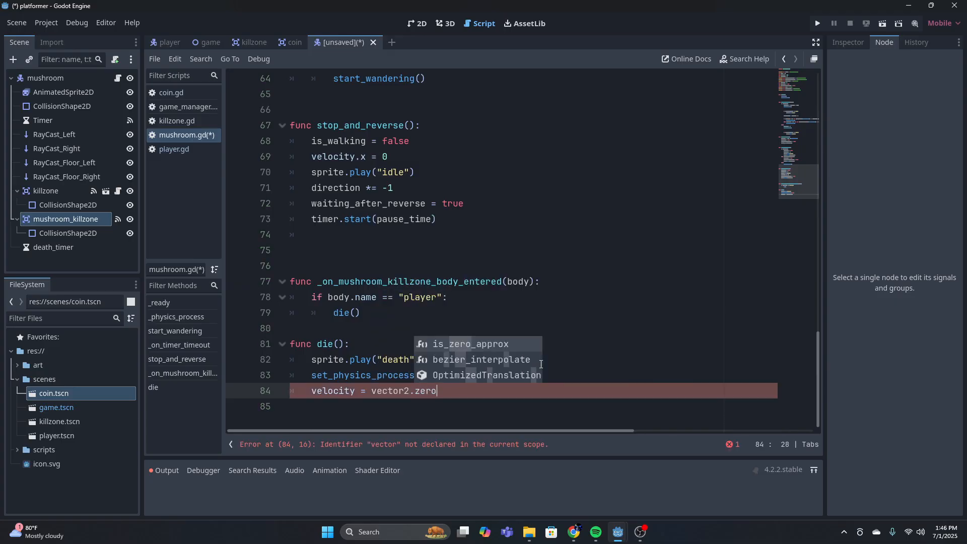
key("Return")
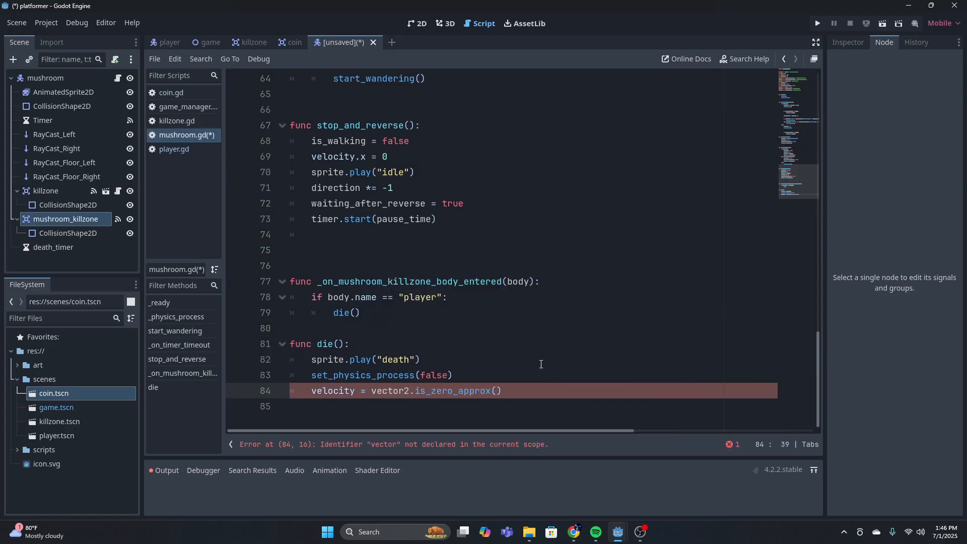
key("BackSpace")
key("BackSpace")
key("BackSpace")
key("BackSpace")
key("BackSpace")
key("BackSpace")
key("BackSpace")
key("BackSpace")
key("BackSpace")
key("BackSpace")
key("BackSpace")
key("BackSpace")
key("BackSpace")
key("BackSpace")
key("BackSpace")
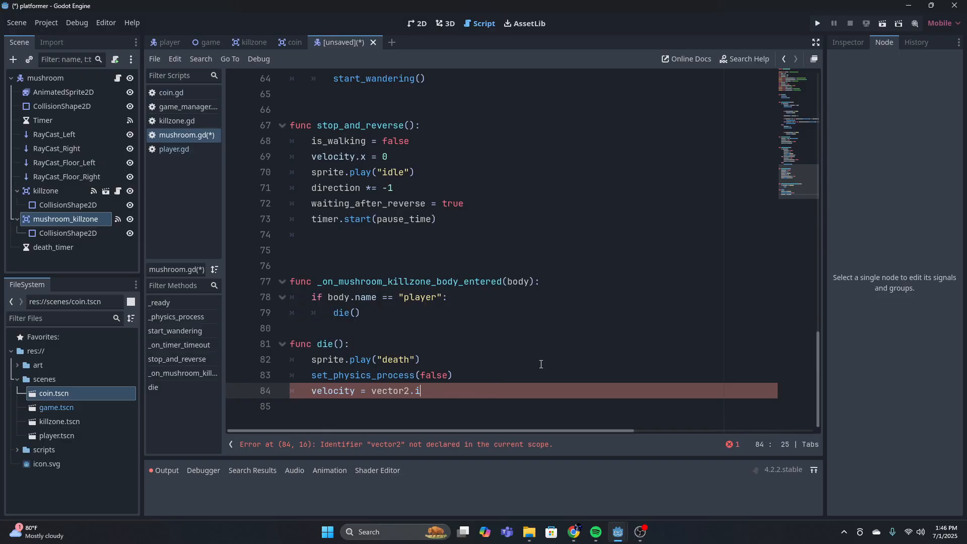
type("zero")
key("BackSpace")
key("BackSpace")
key("BackSpace")
key("BackSpace")
type("ZERO")
key("Return")
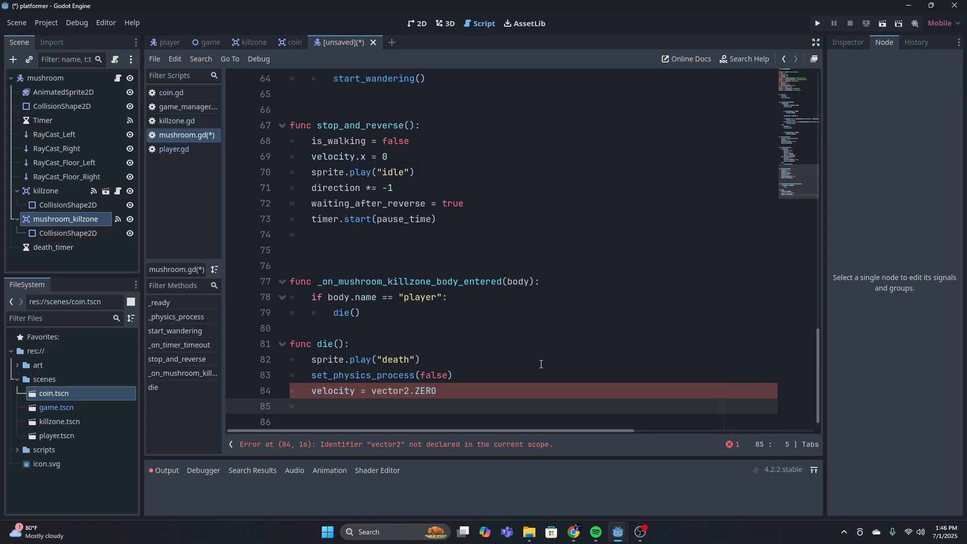
Correct the velocity line's type name to Vector2 with a capital V
left_click(372, 391)
key("Delete")
type("play_death_animation()")
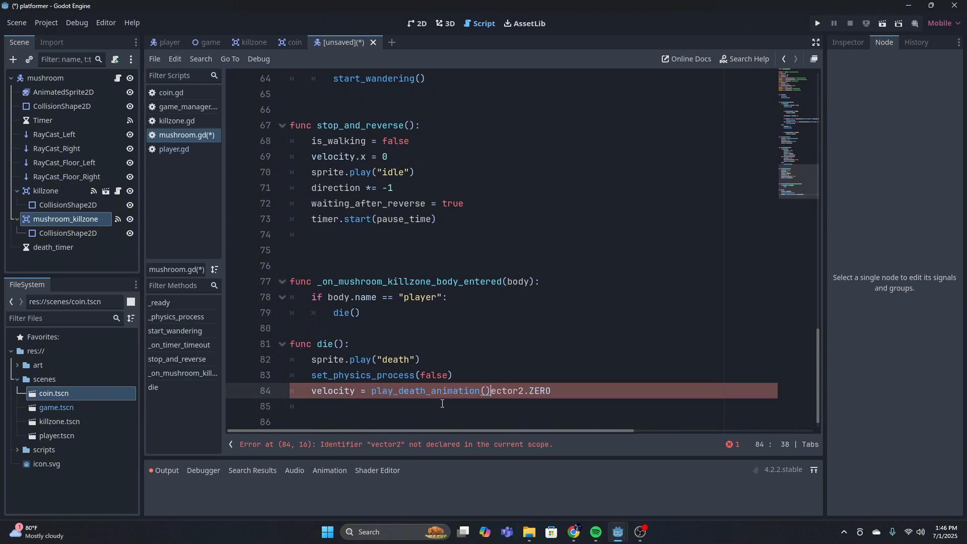
key("BackSpace")
key("BackSpace")
key("BackSpace")
key("BackSpace")
key("BackSpace")
key("BackSpace")
key("BackSpace")
key("BackSpace")
key("BackSpace")
key("BackSpace")
key("BackSpace")
key("BackSpace")
key("BackSpace")
key("BackSpace")
key("BackSpace")
key("BackSpace")
key("BackSpace")
key("BackSpace")
key("BackSpace")
key("BackSpace")
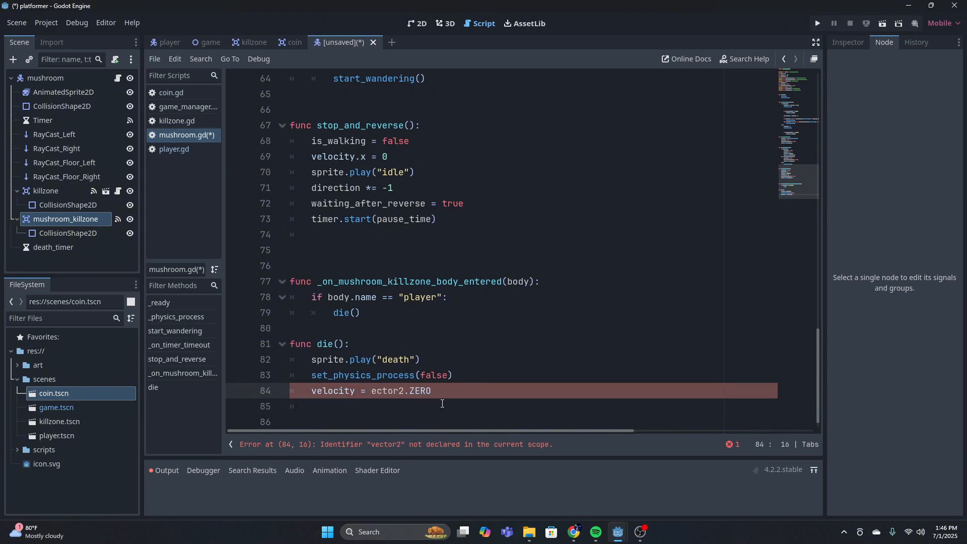
type("V")
left_click(444, 391)
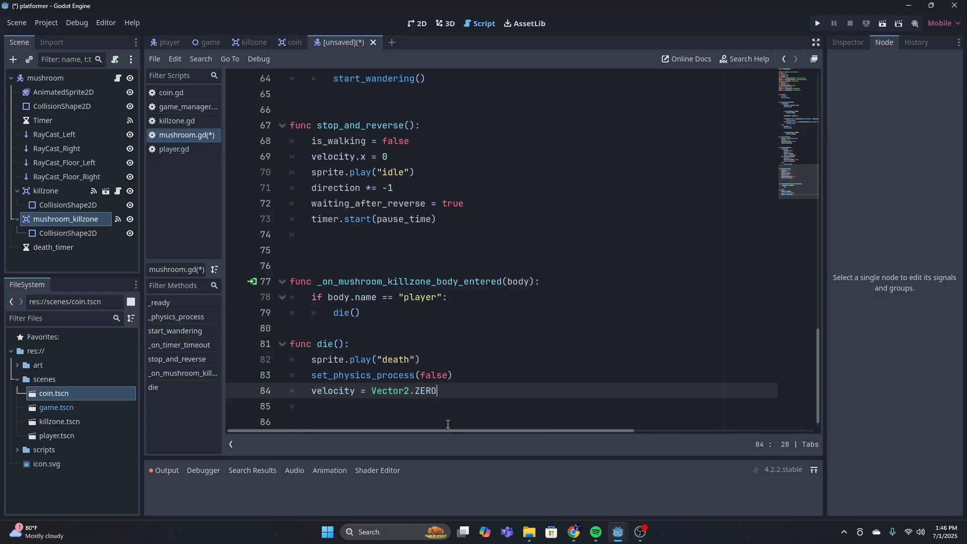
key("Return")
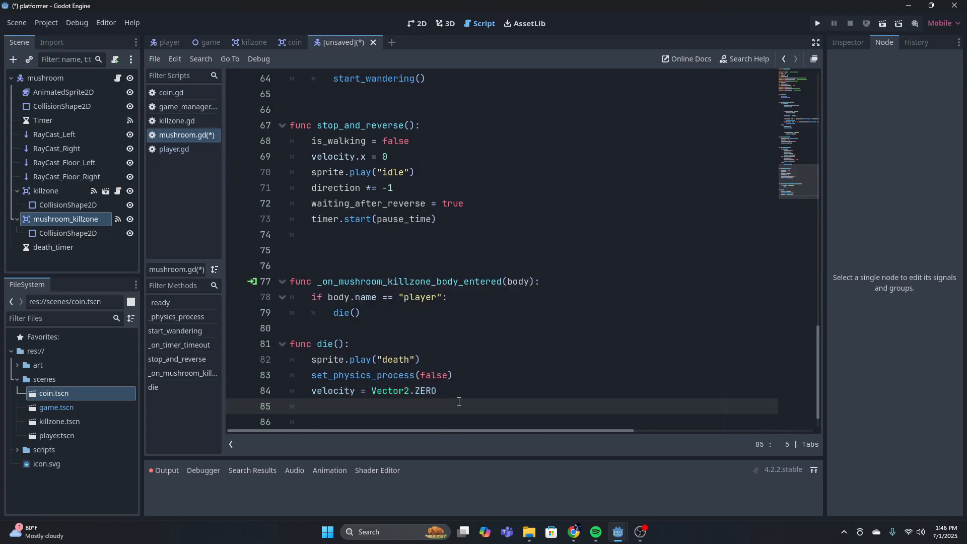
Finish die() with death_timer.start() and leave a few unindented blank lines below it
type("death_timer.start")
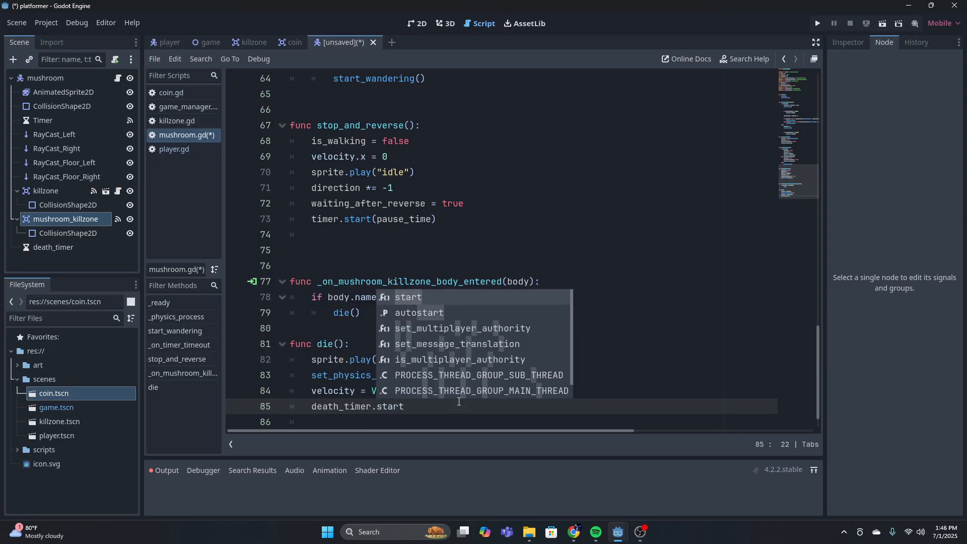
type("()")
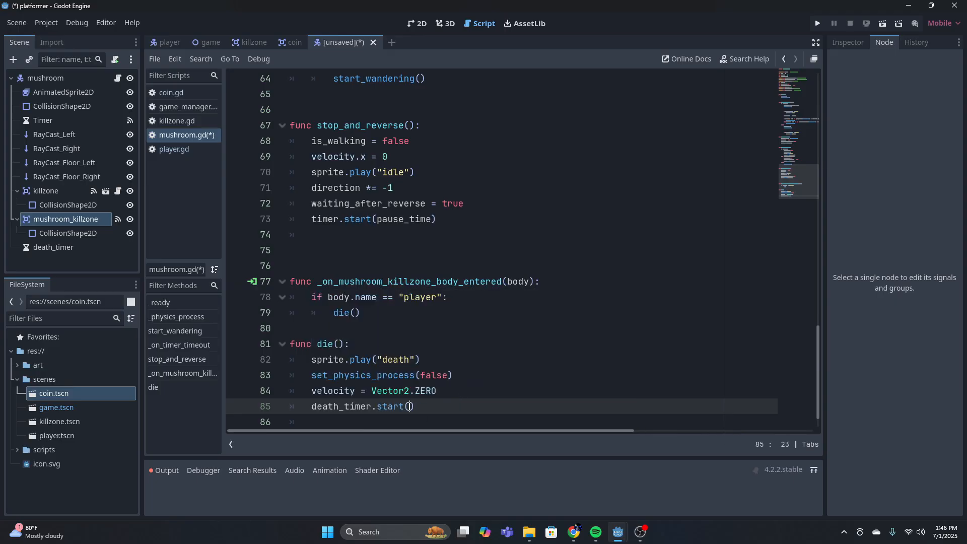
scroll(432, 375, "down", 1)
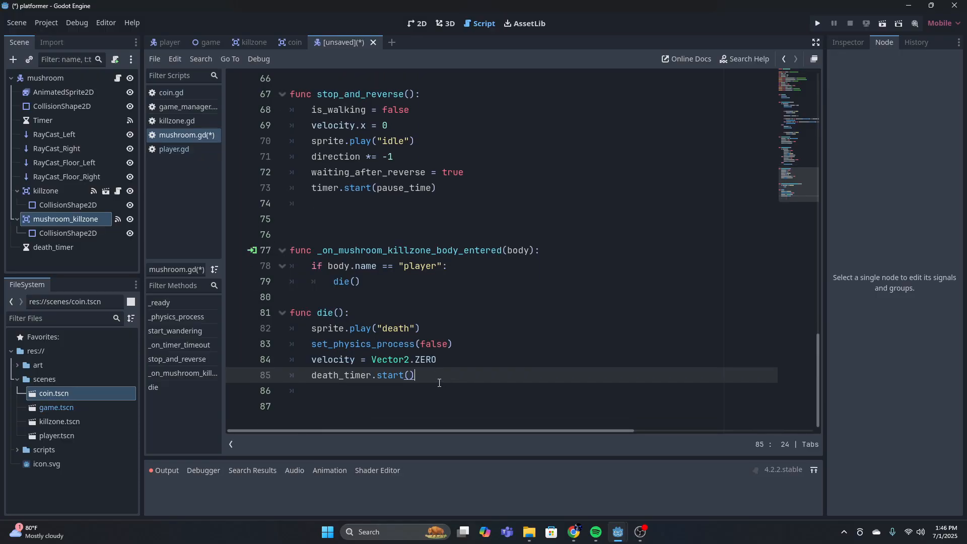
key("Return")
key("BackSpace")
key("Return")
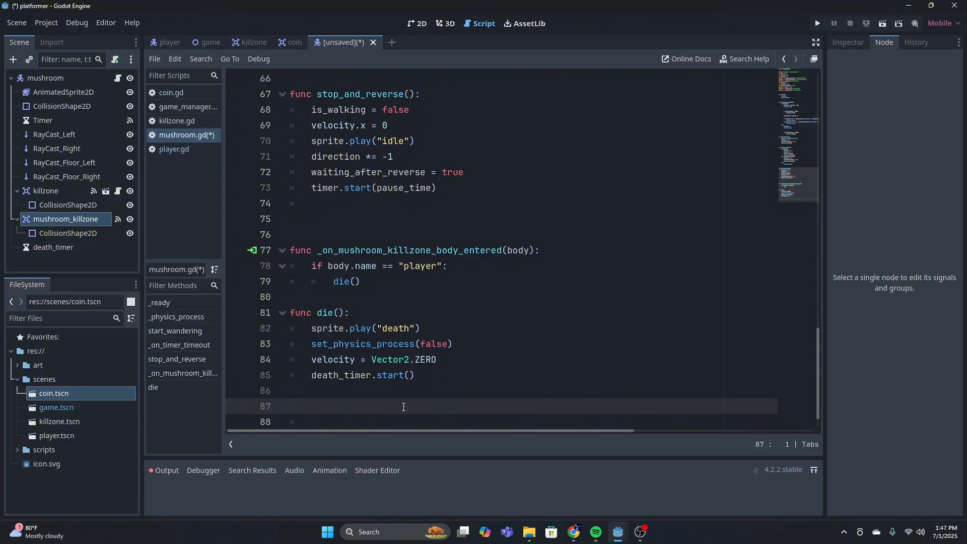
key("Return")
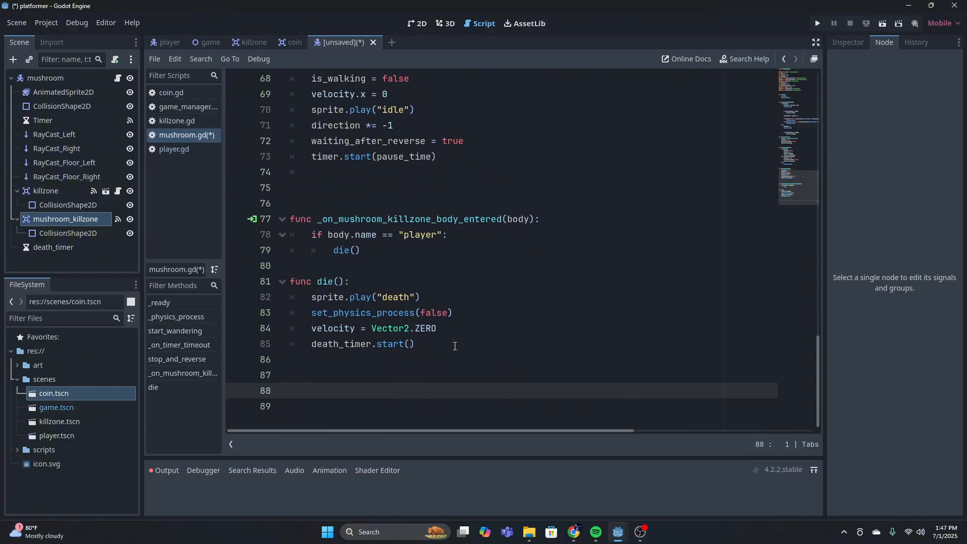
key("ctrl+space")
key("Escape")
Connect the death_timer node's timeout() signal to the mushroom script
left_click(78, 246)
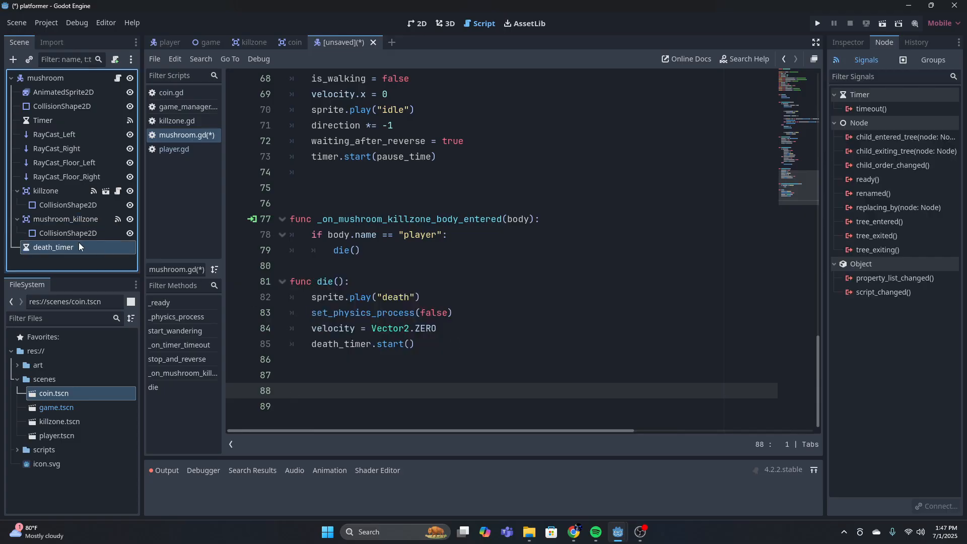
left_click(855, 106)
double_click(854, 107)
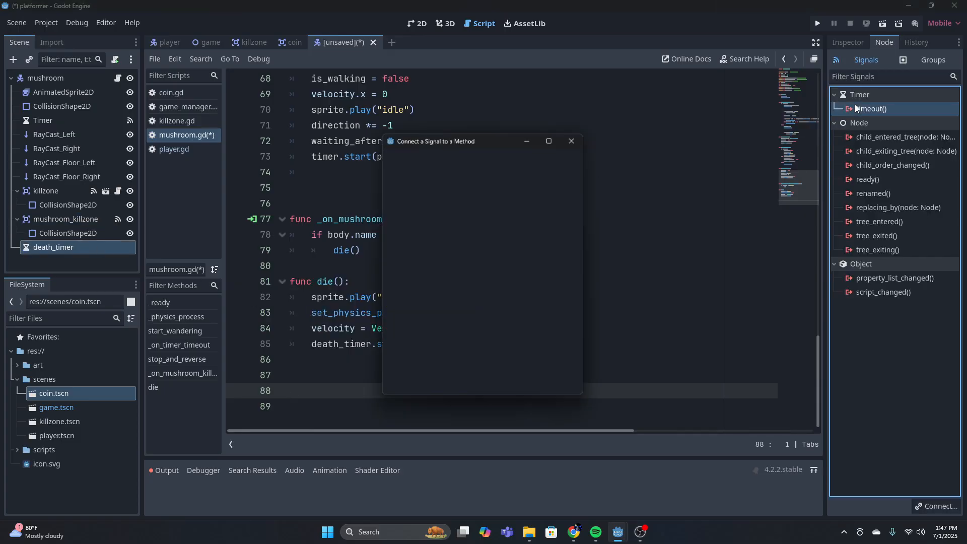
left_click(445, 388)
Replace the placeholder in _on_death_timer_timeout() with queue_free() and delete two of the blank lines above the function
key("BackSpace")
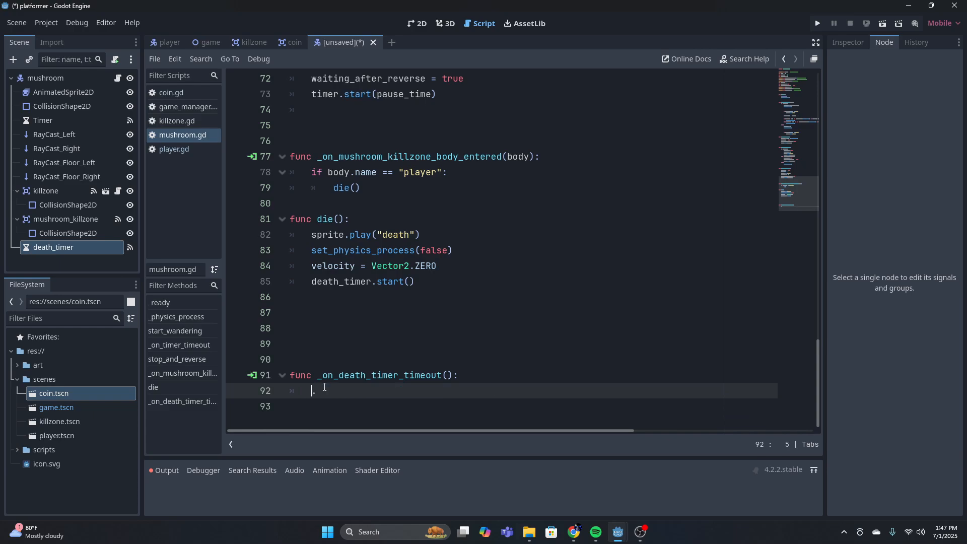
key("BackSpace")
type("queu")
key("Down")
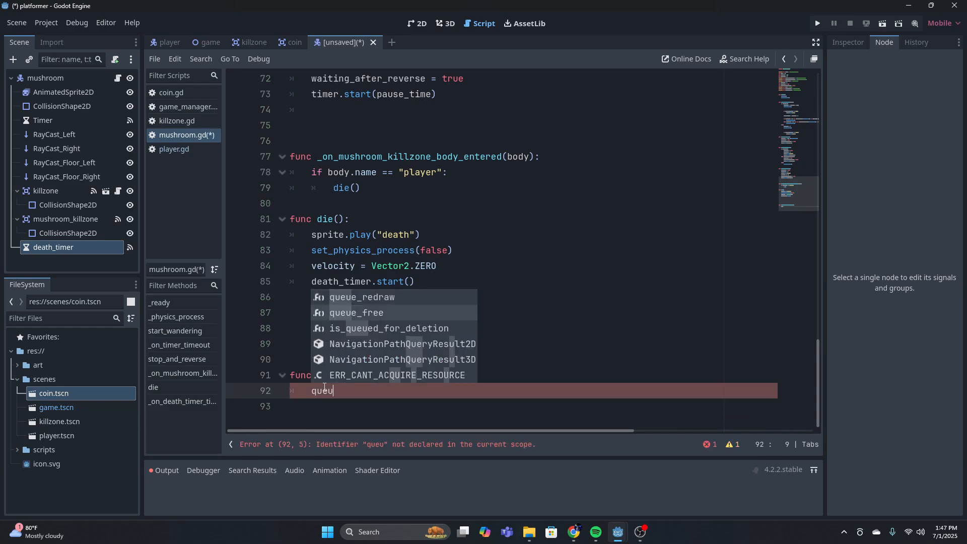
key("Return")
left_click(367, 355)
key("BackSpace")
key("BackSpace")
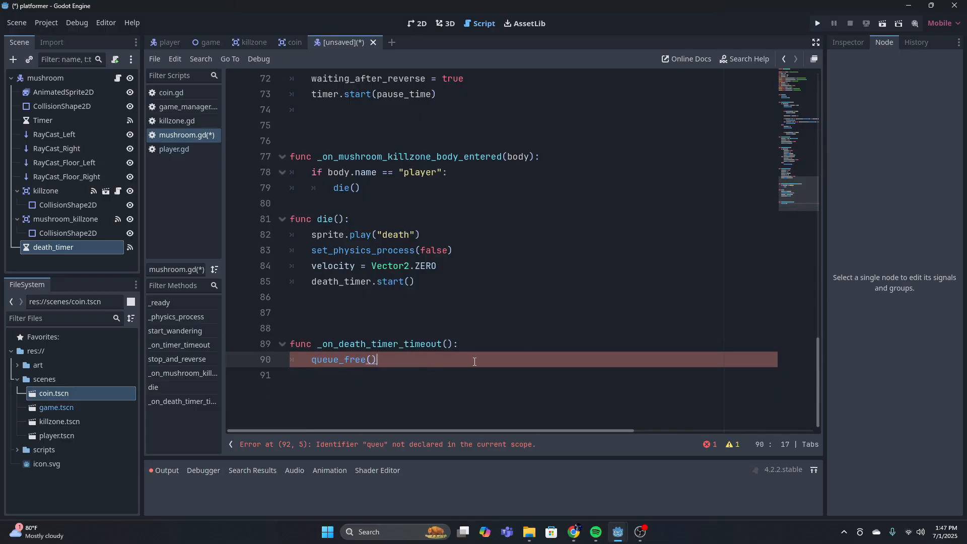
Review the mushroom script, from the variable declarations through to die() and the death timer function
left_click(537, 346)
scroll(502, 366, "up", 4)
scroll(502, 366, "down", 3)
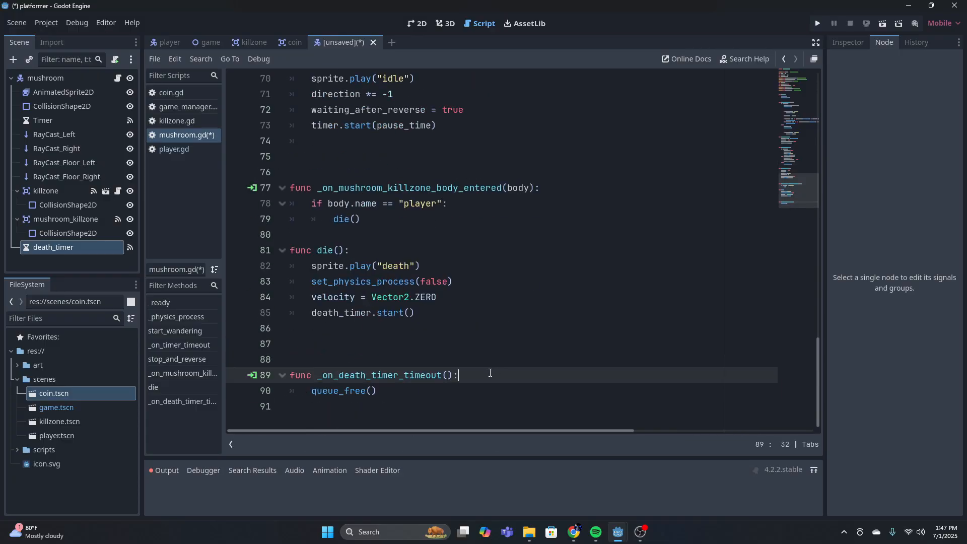
scroll(493, 371, "up", 20)
scroll(485, 377, "down", 20)
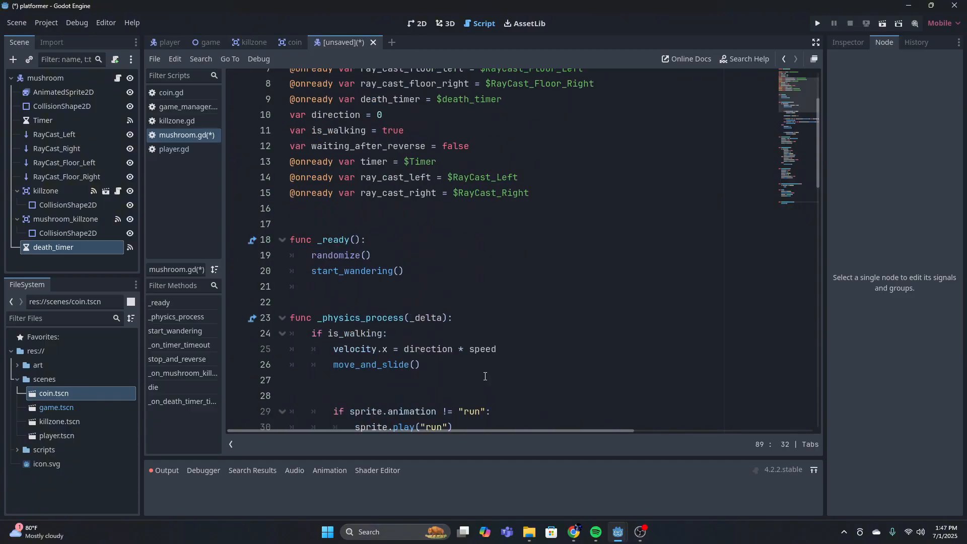
scroll(564, 356, "down", 2)
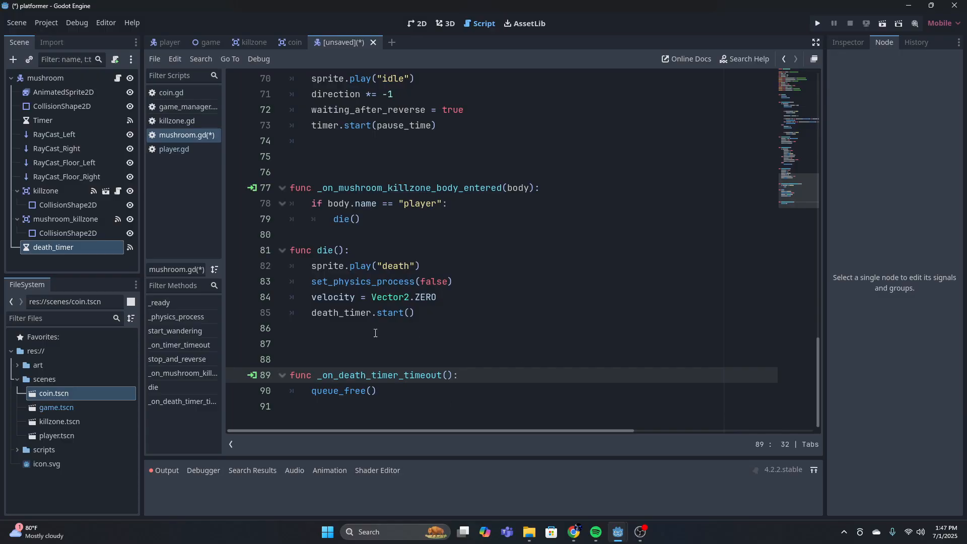
scroll(464, 342, "up", 10)
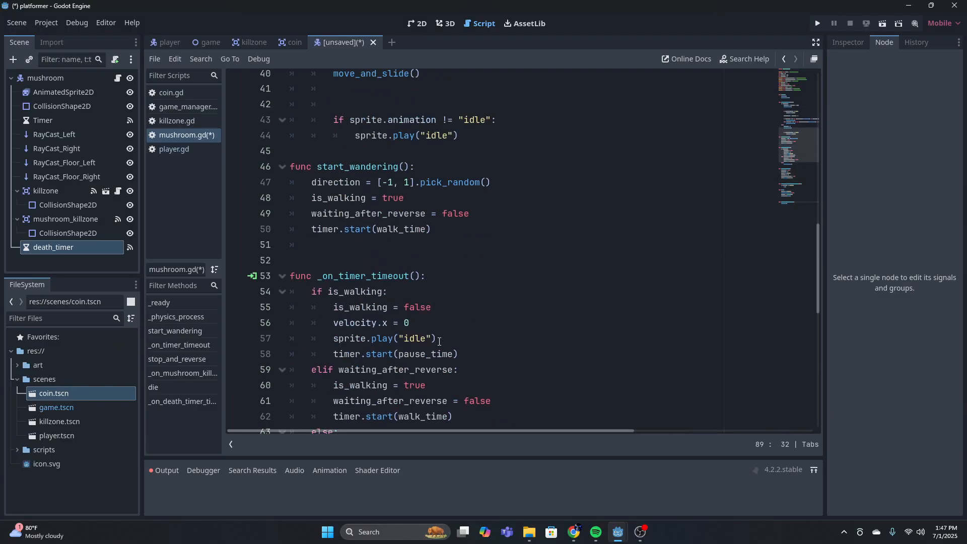
scroll(439, 341, "up", 13)
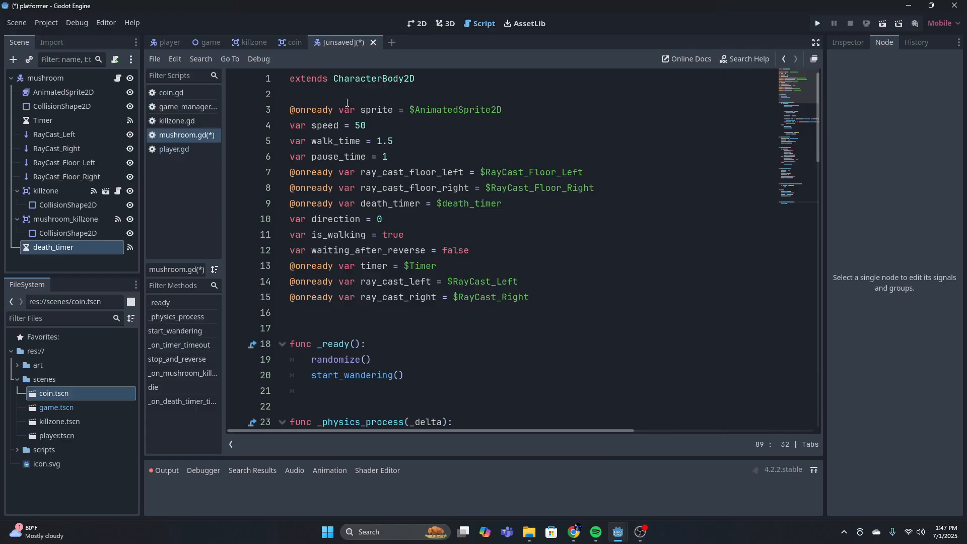
Open the game scene in the 2D editor
left_click(157, 40)
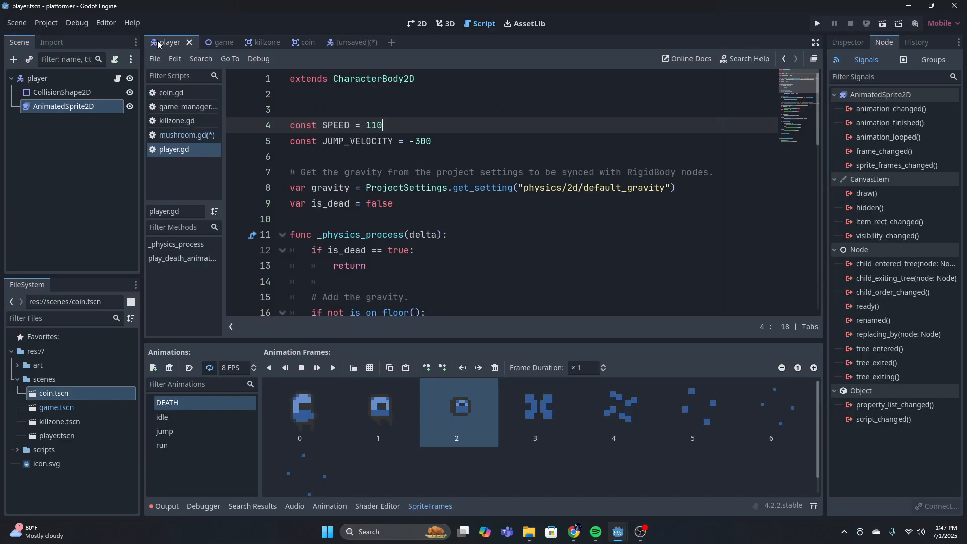
left_click(416, 23)
left_click(211, 42)
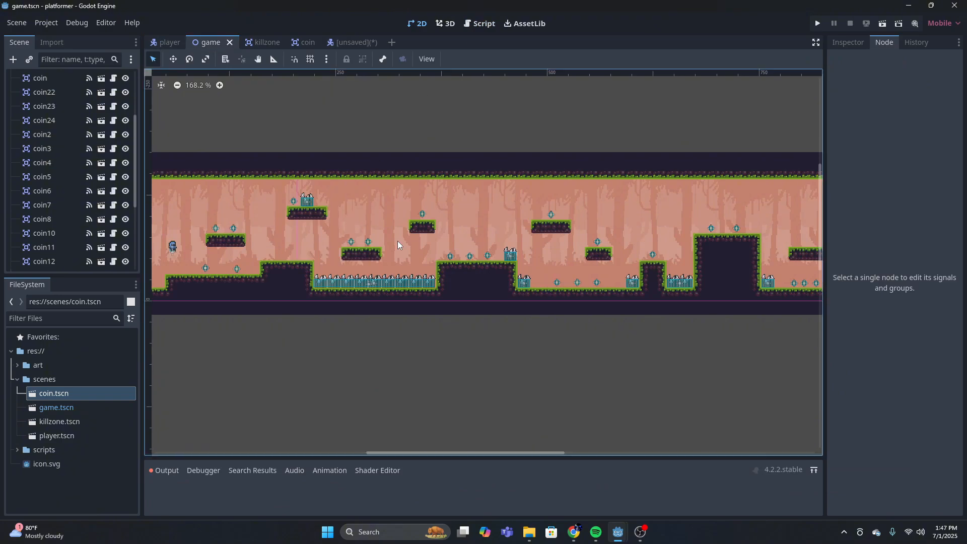
middle_click_drag(294, 240, 411, 236)
scroll(64, 120, "up", 3)
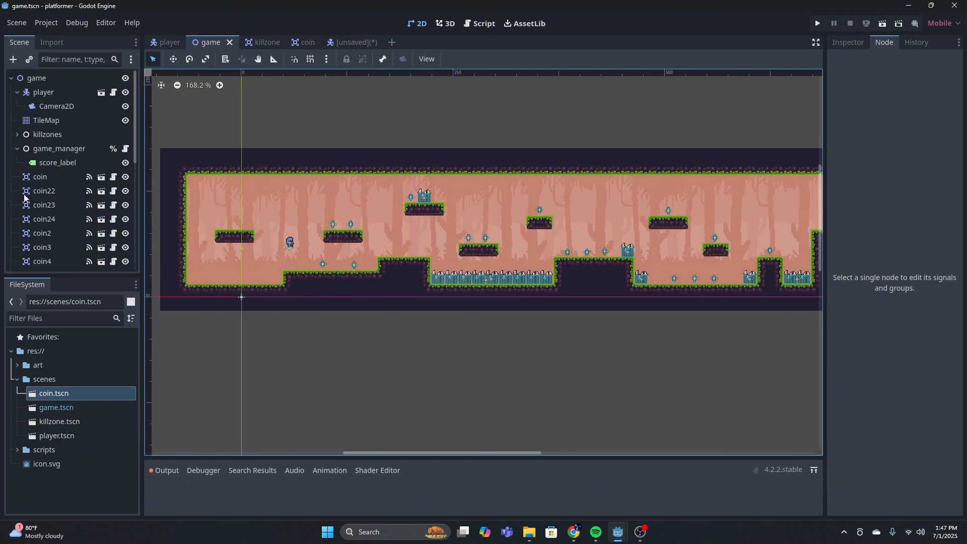
left_click(29, 60)
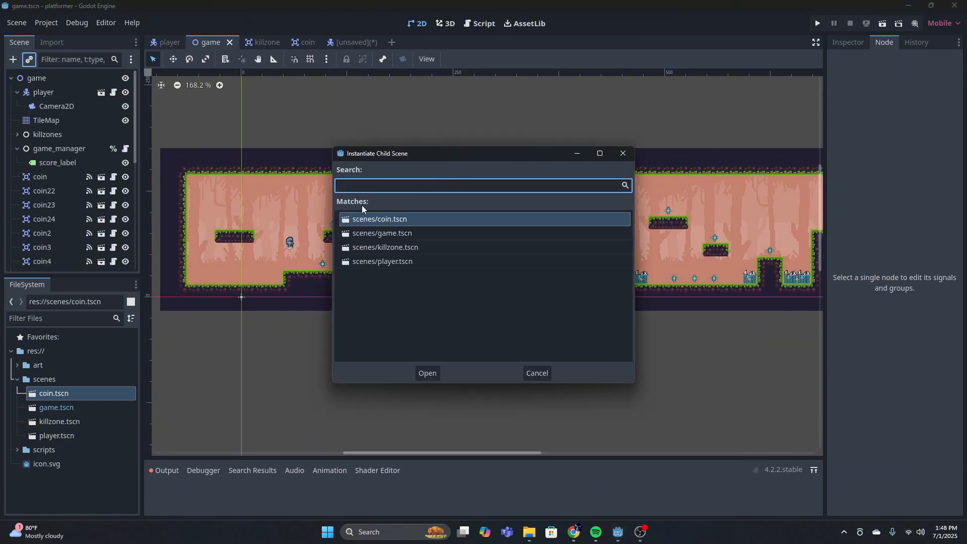
left_click(353, 39)
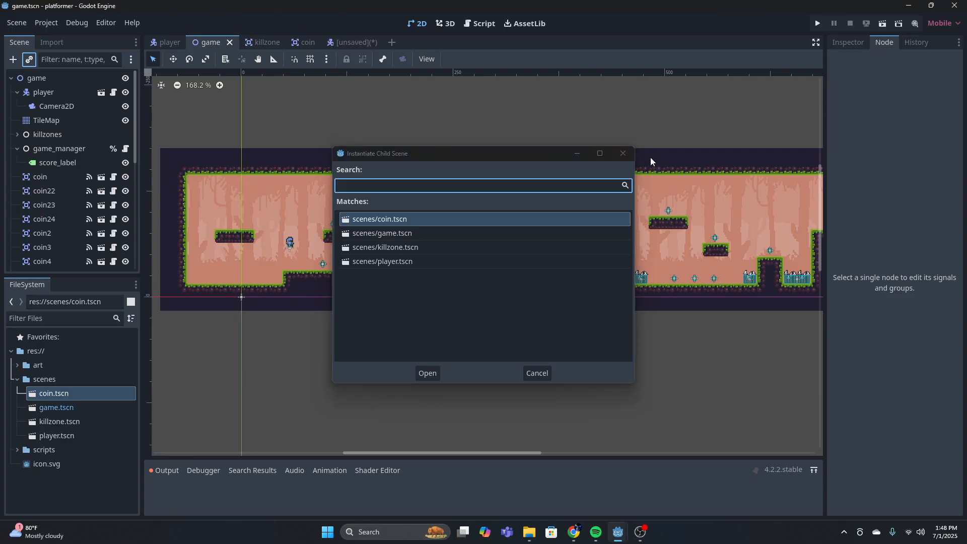
left_click(623, 153)
Save the unsaved mushroom scene as mushroom.tscn in the scenes folder
left_click(354, 44)
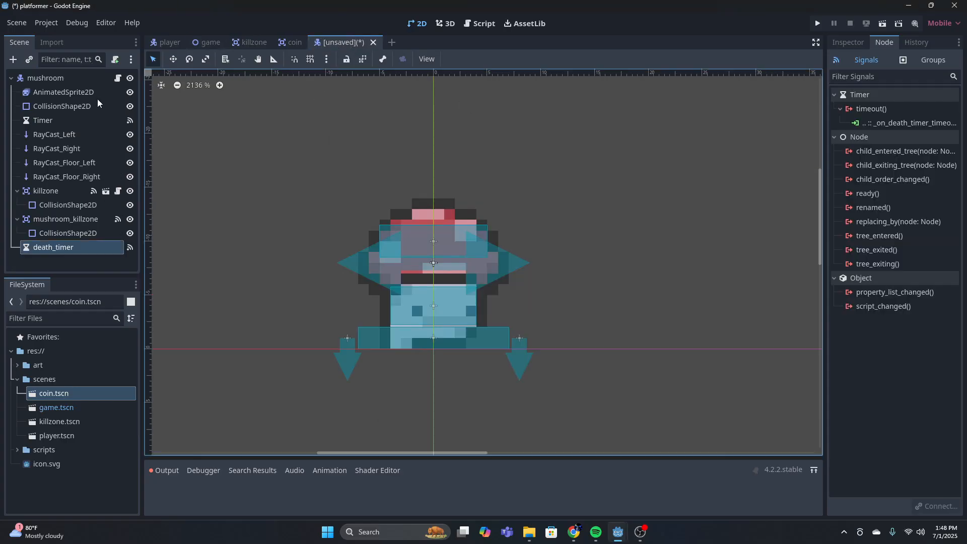
key("ctrl+s")
left_click(388, 438)
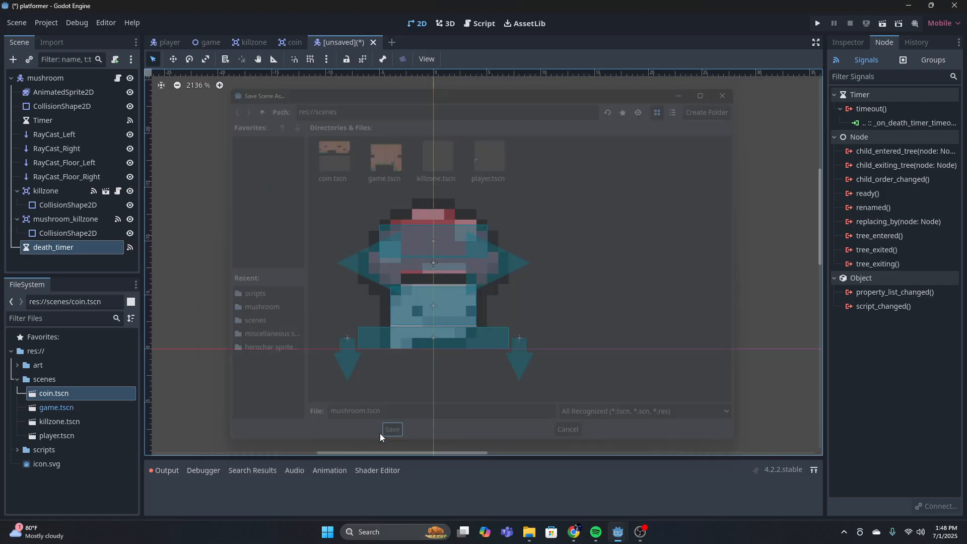
Instantiate mushroom.tscn in the game scene and place it on the raised ground between the two coins near the level's start
left_click(168, 42)
left_click(218, 43)
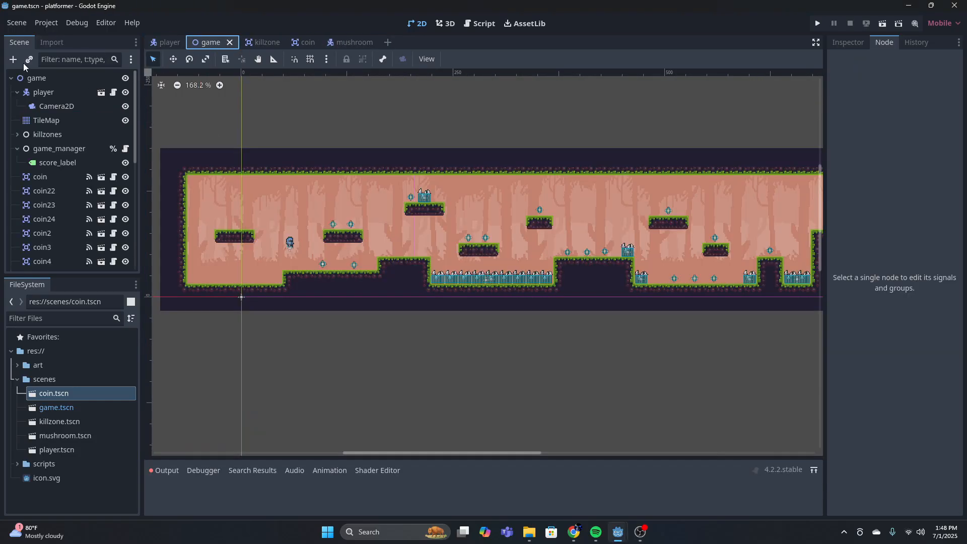
left_click(29, 59)
left_click(410, 275)
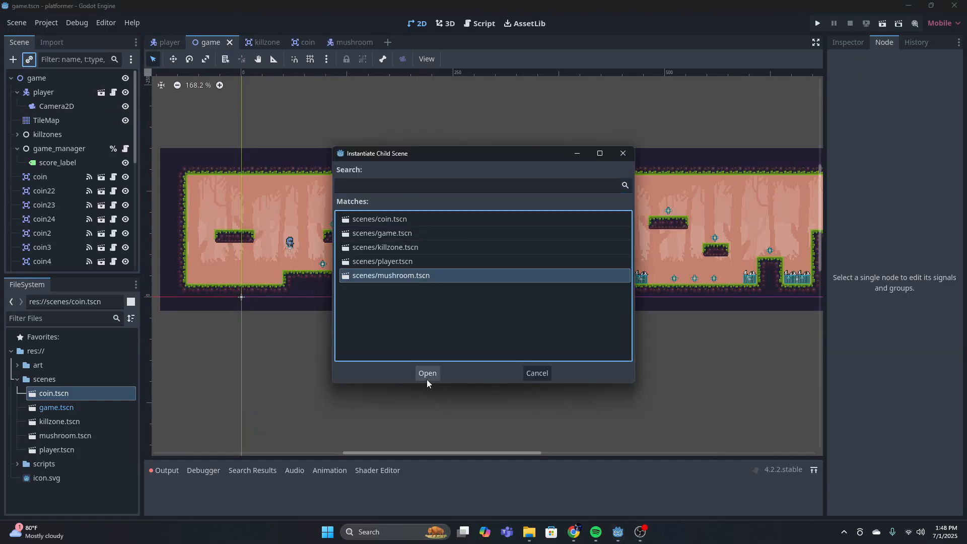
left_click(427, 373)
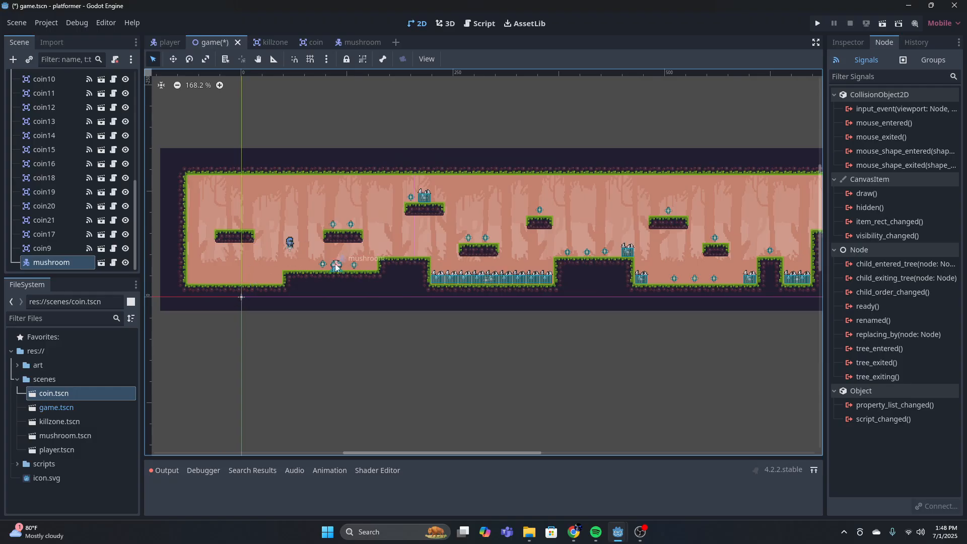
scroll(336, 266, "up", 5)
left_click_drag(335, 272, 340, 265)
left_click(458, 234)
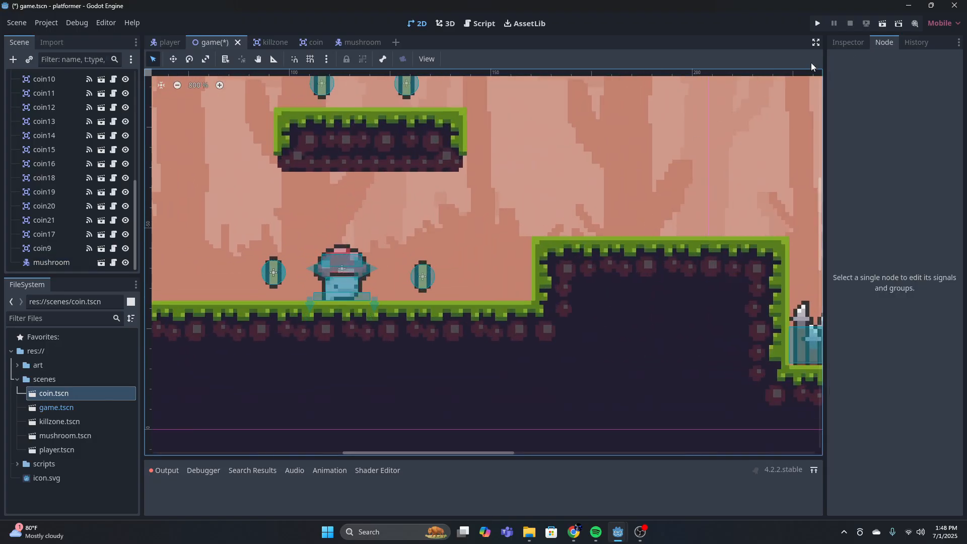
Run the game, move and jump the player around the mushroom to test its wandering and killzones, and close the game
left_click(816, 24)
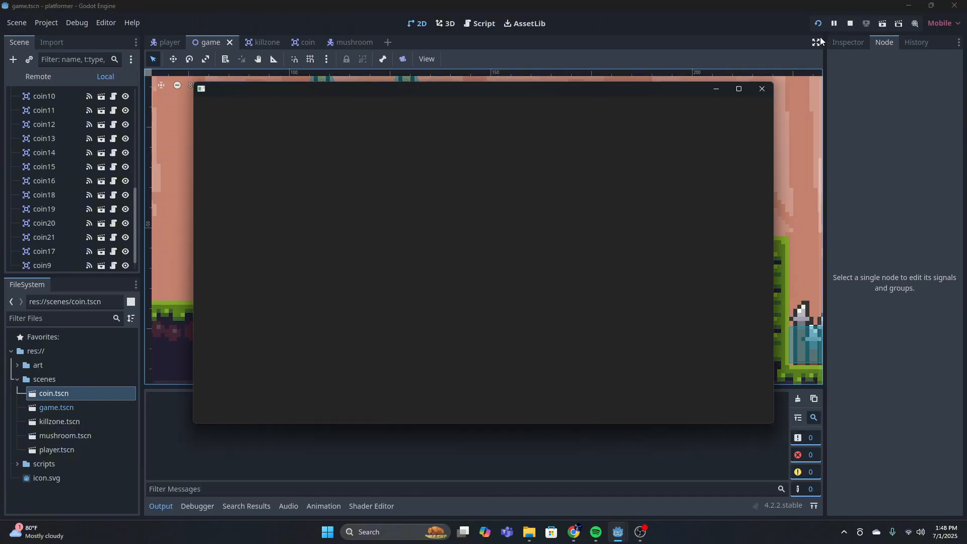
key("Left")
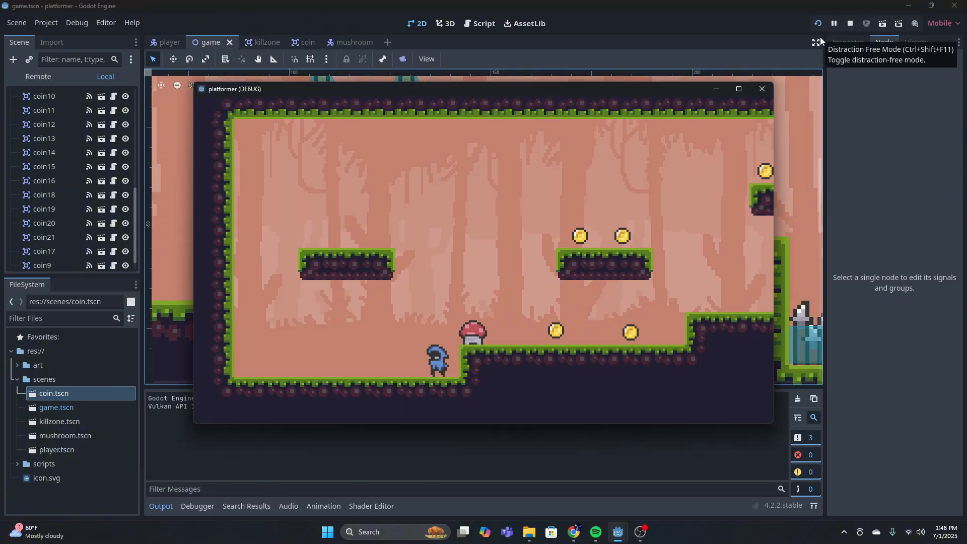
key("Left")
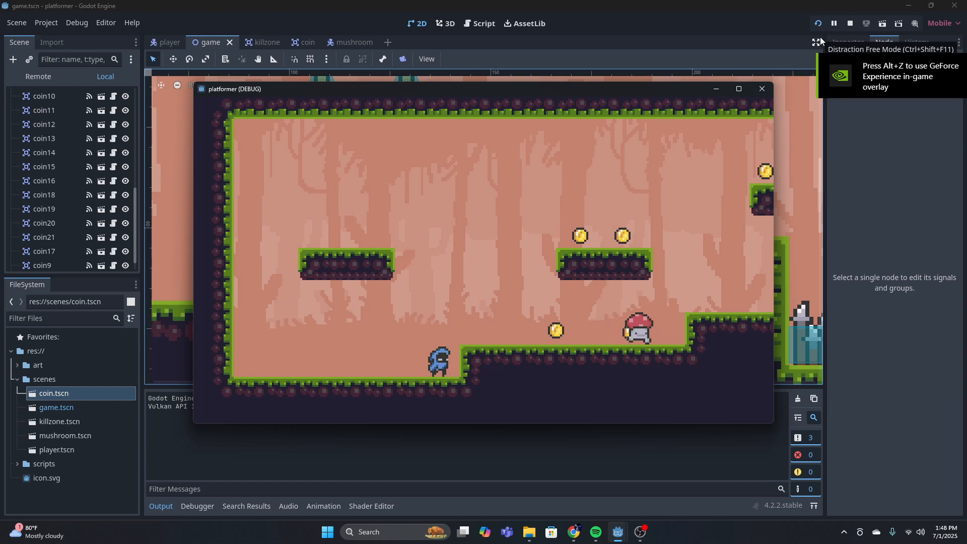
key("Right")
key("space")
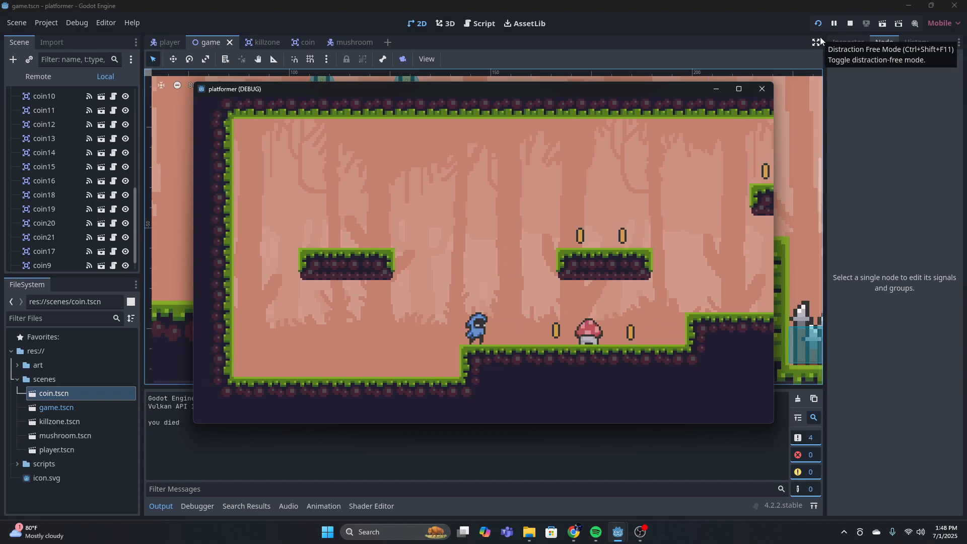
key("Right")
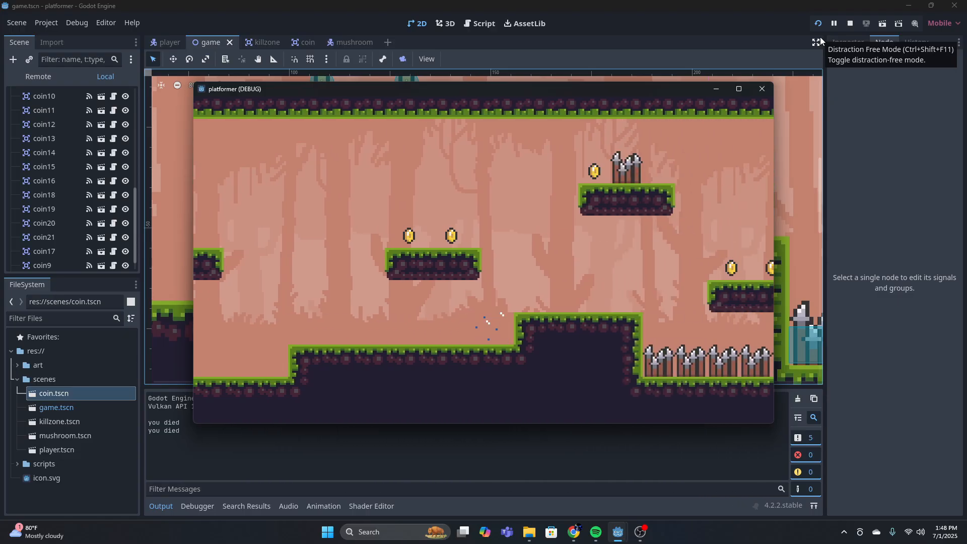
key("Right")
key("space")
key("space")
key("Left")
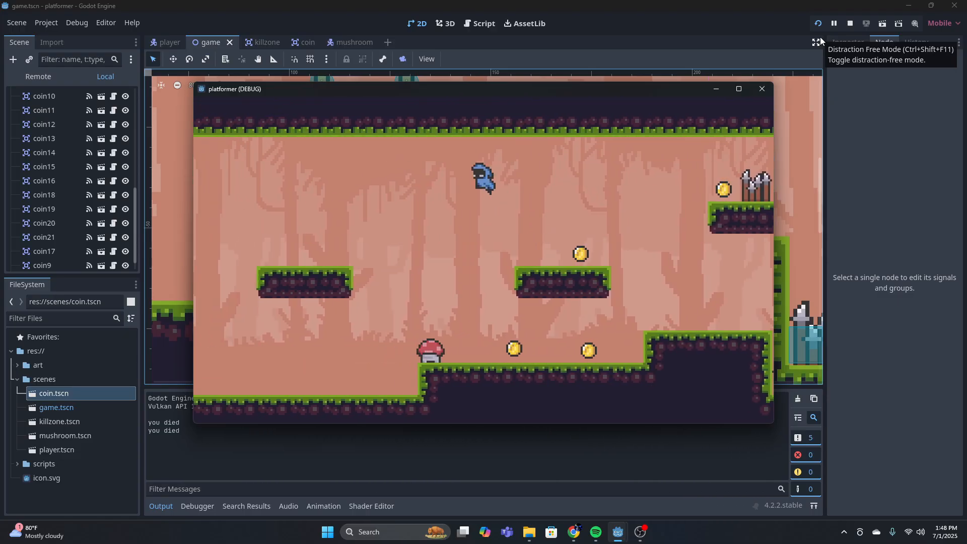
key("Right")
key("space")
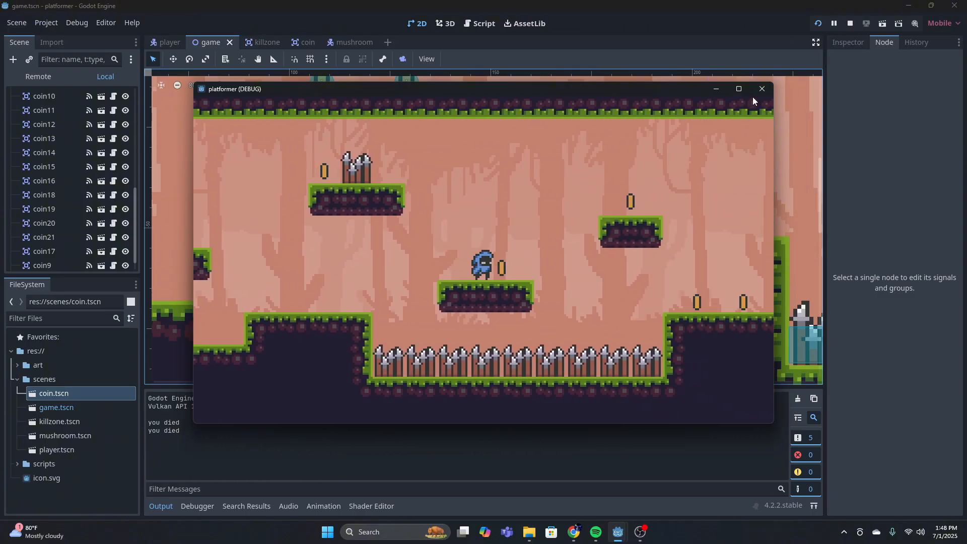
left_click(762, 88)
In the mushroom scene, widen the body's CollisionShape2D on both sides to about 10 px
left_click(352, 42)
scroll(543, 313, "up", 10)
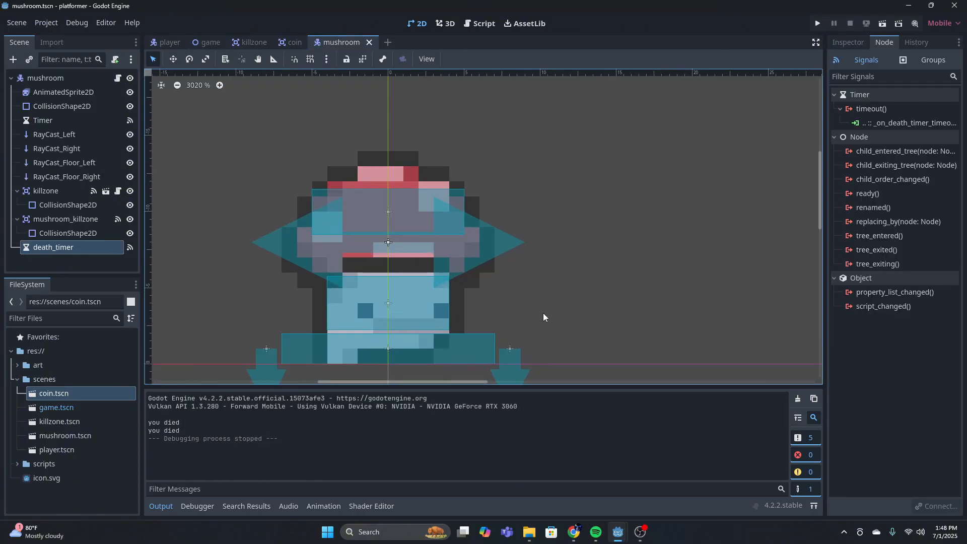
middle_click_drag(490, 271, 672, 243)
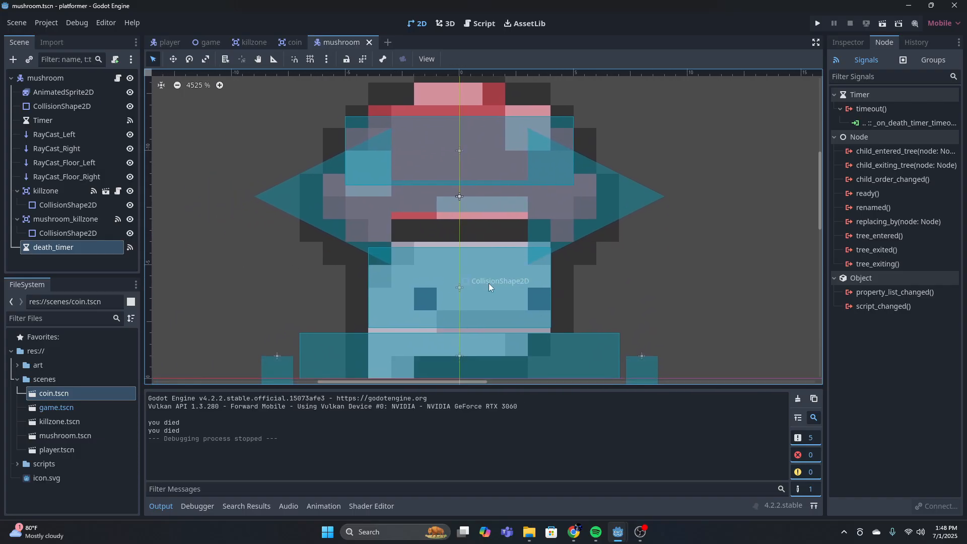
left_click(367, 289)
left_click_drag(367, 288, 351, 289)
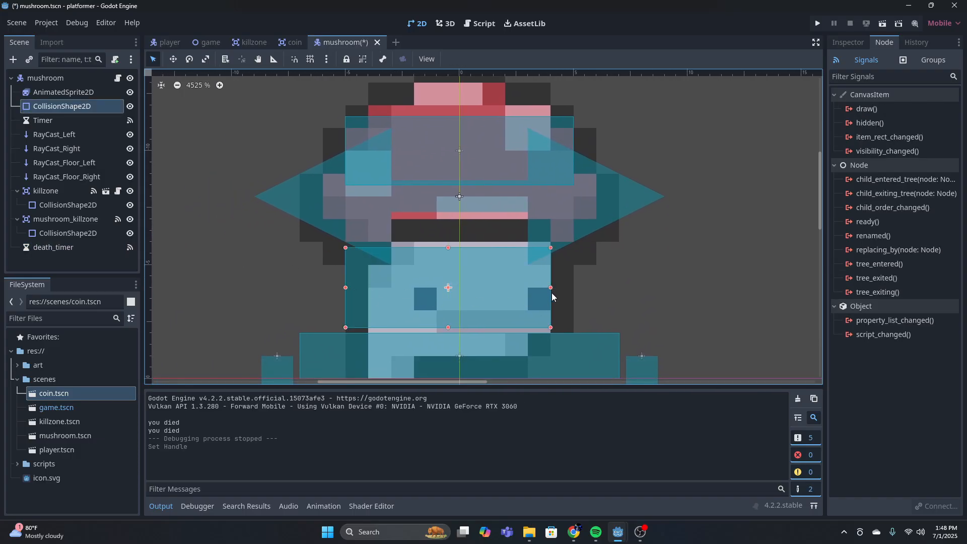
left_click_drag(560, 291, 564, 288)
Narrow the mushroom_killzone's CollisionShape2D on both sides to about 8 px wide and save the mushroom scene
left_click(352, 151)
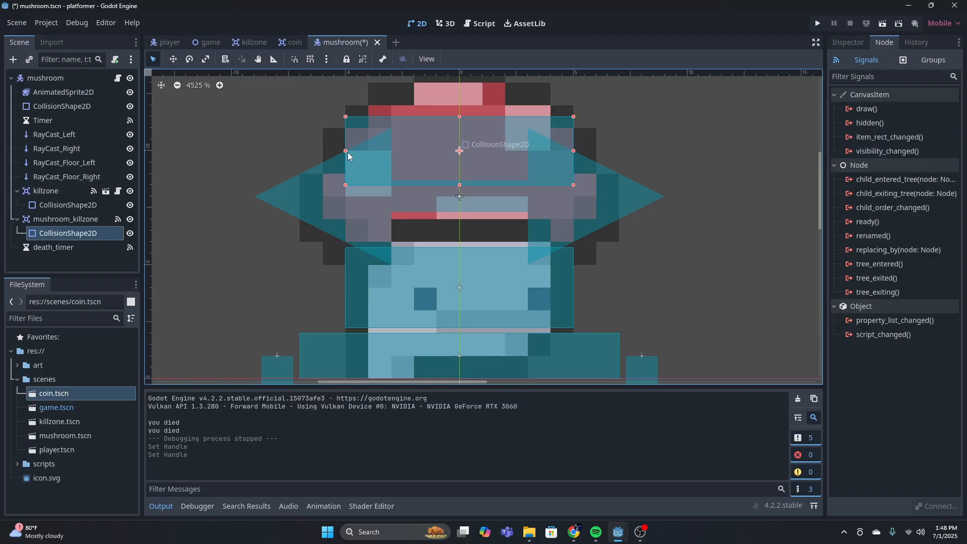
left_click_drag(347, 151, 368, 151)
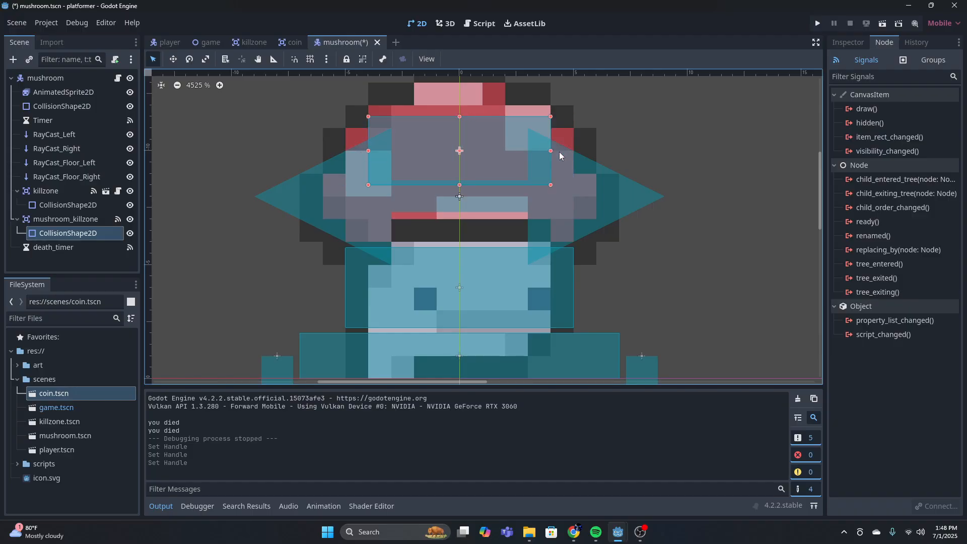
left_click(433, 261)
left_click(347, 290)
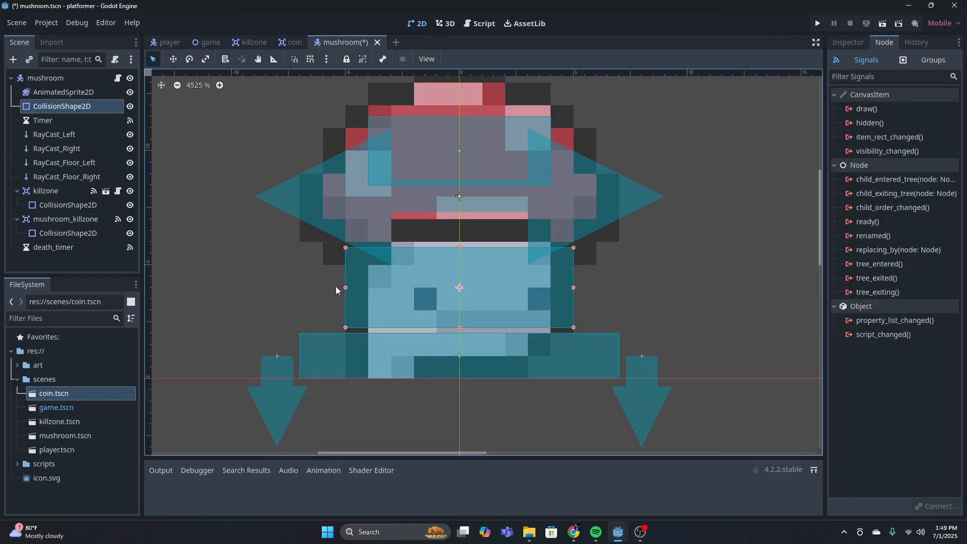
left_click(744, 209)
key("ctrl+s")
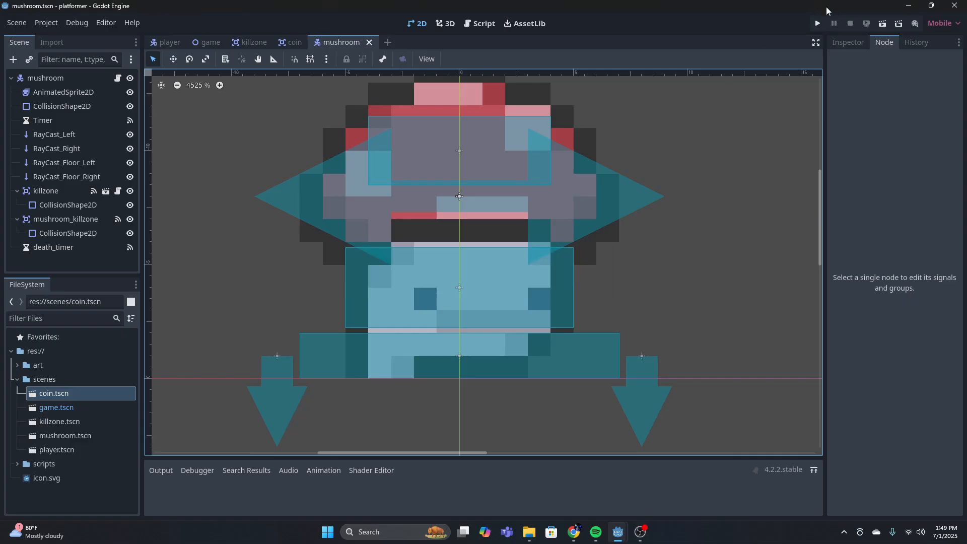
Run the game, move and jump the player against the mushroom to test its resized hitboxes, and close the game
left_click(817, 23)
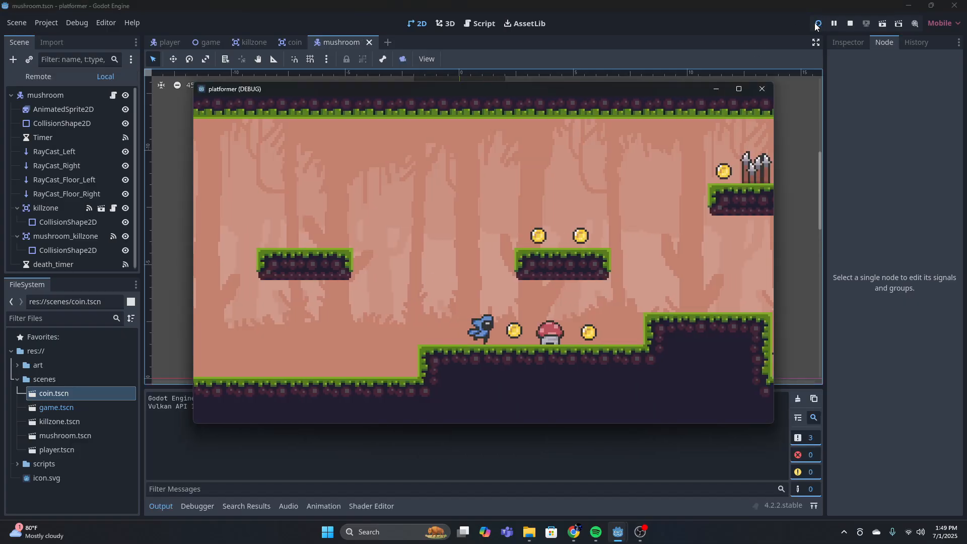
key("Right")
key("space")
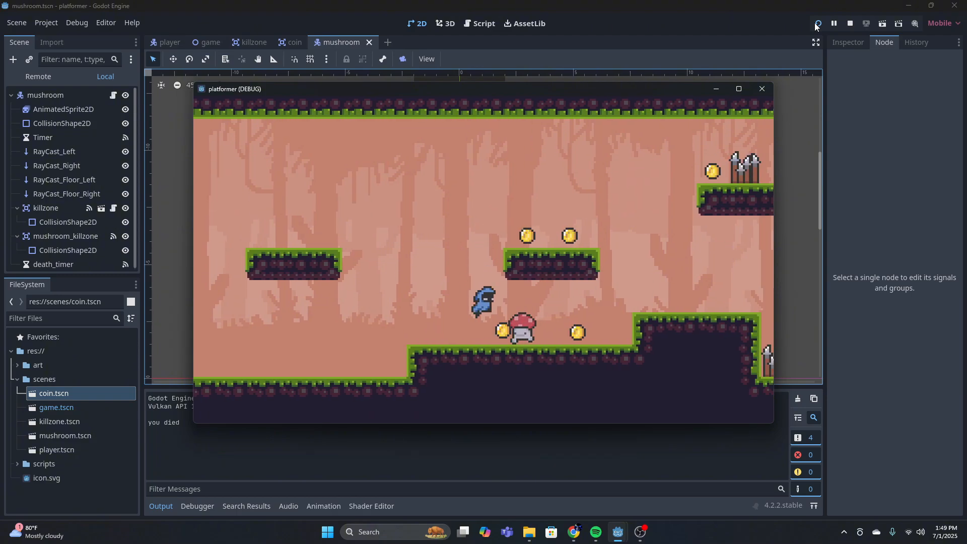
key("Right")
key("space")
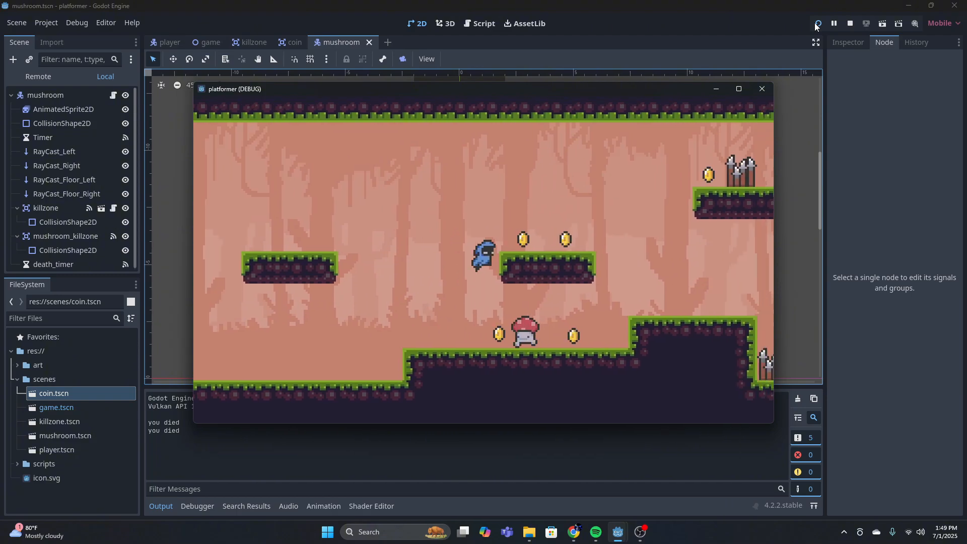
key("Left")
key("space")
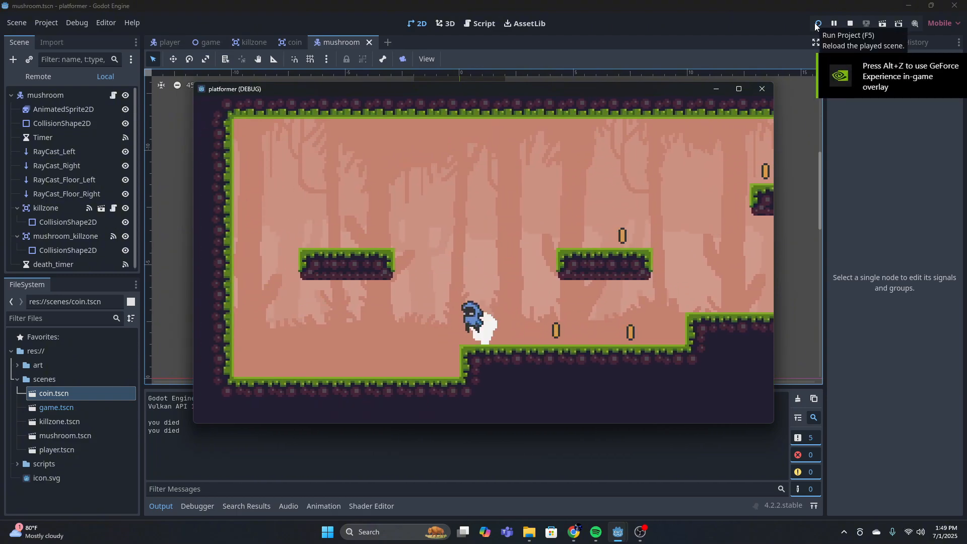
key("Right")
key("Right")
key("space")
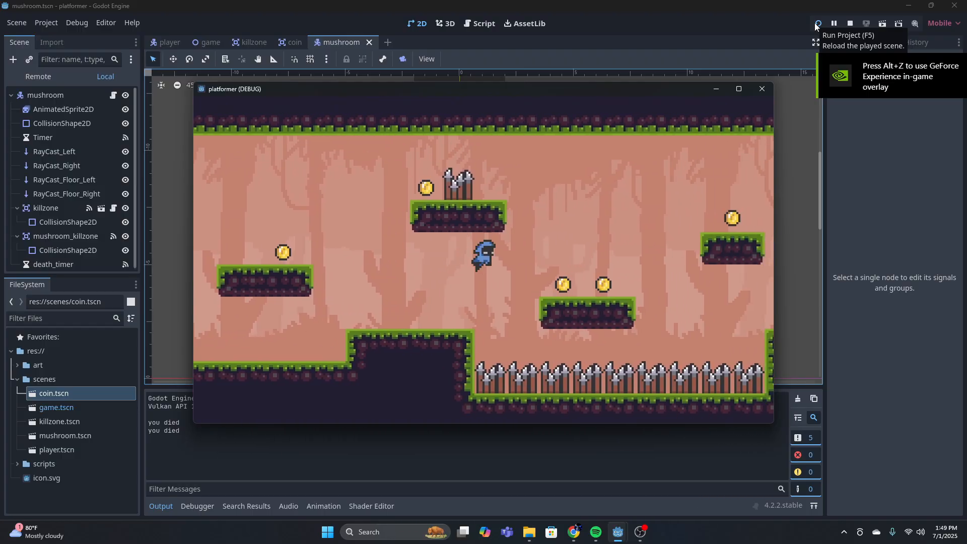
key("Right")
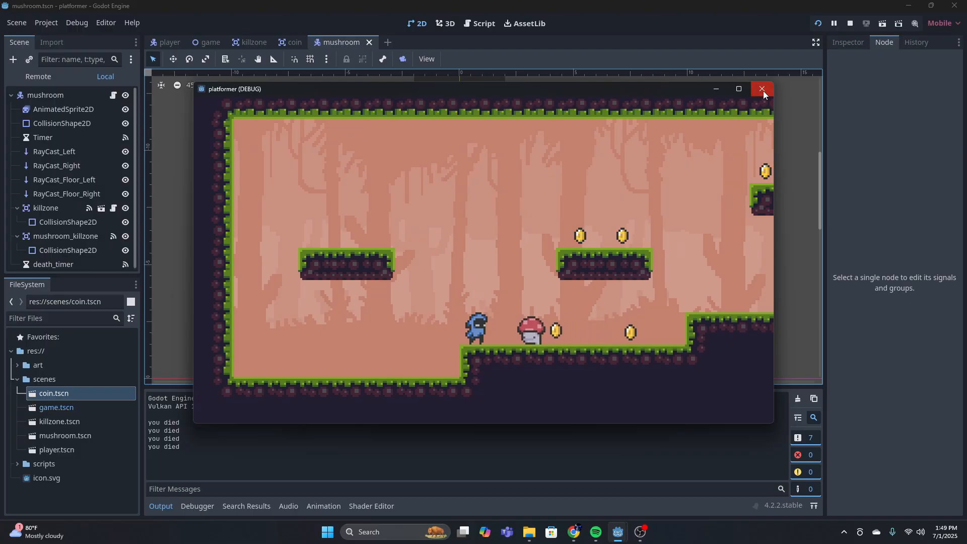
left_click(761, 89)
Add a plain Node to the game scene and name it coins
left_click(168, 42)
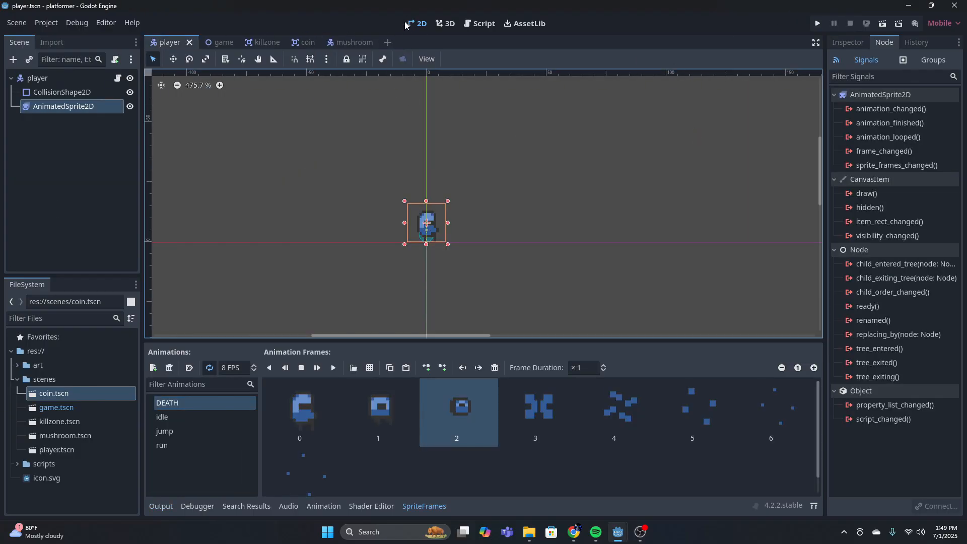
left_click(216, 43)
scroll(61, 178, "up", 10)
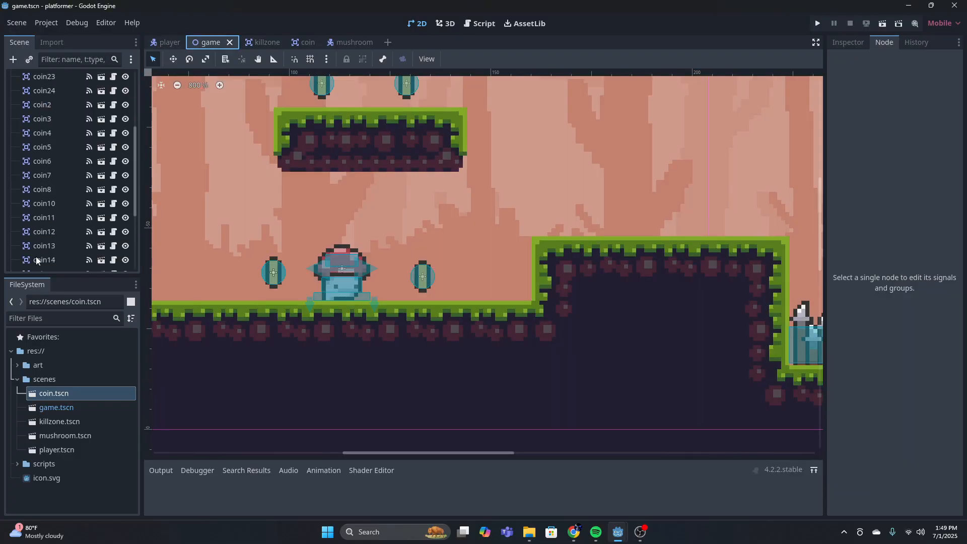
left_click(13, 59)
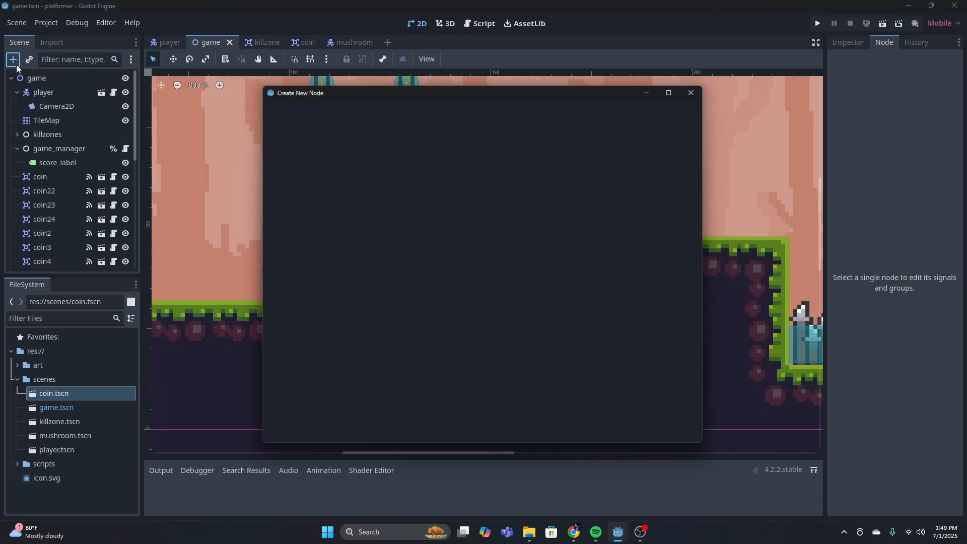
type("node")
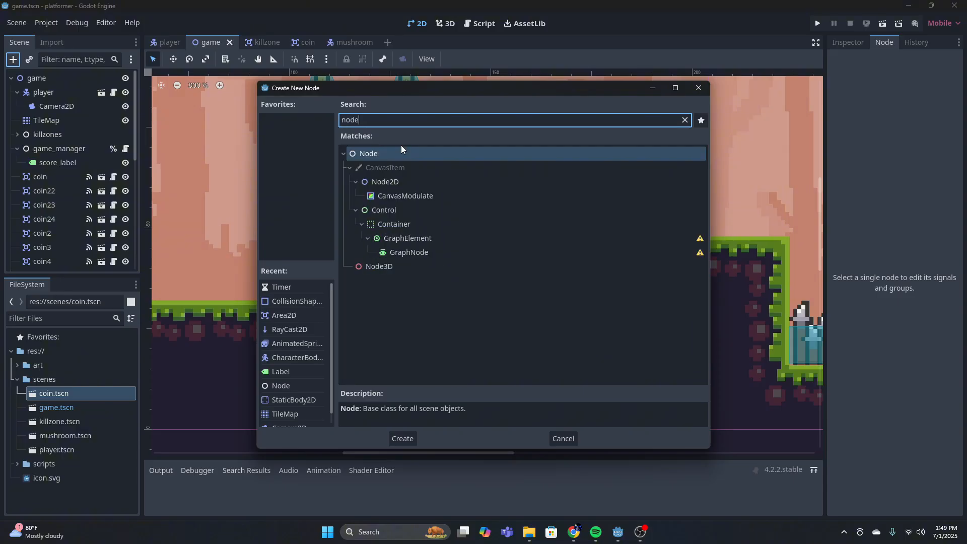
left_click(409, 437)
double_click(80, 263)
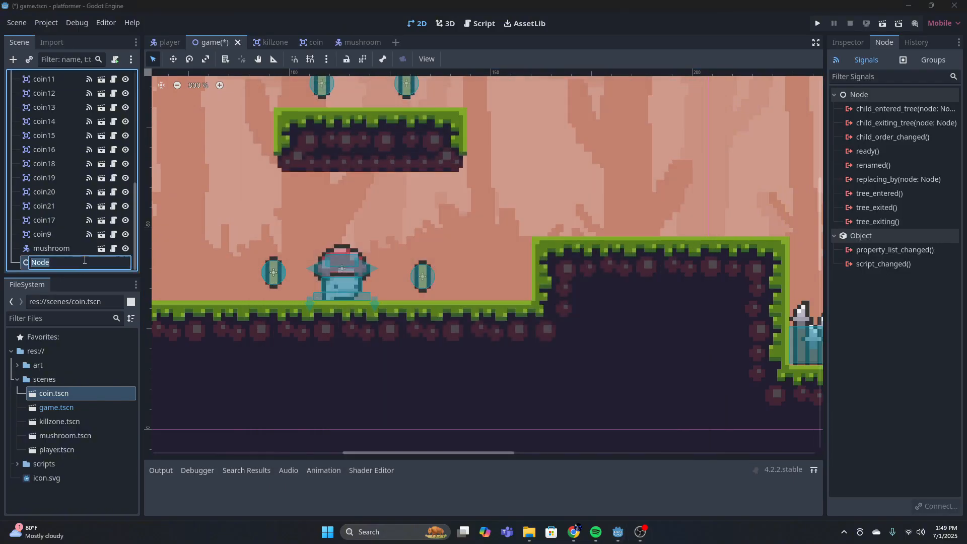
type("coins")
key("Return")
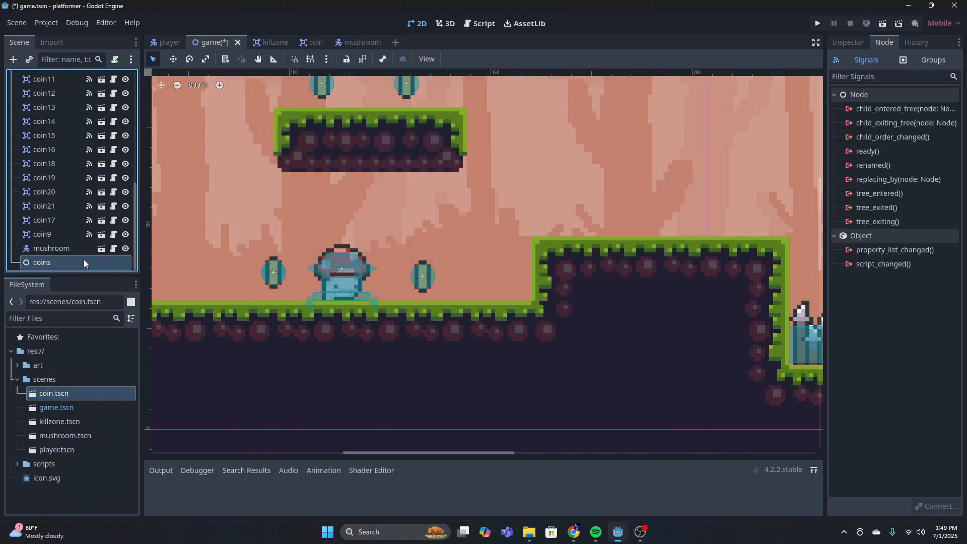
Reparent all coin instances in the game scene under the coins node and collapse that node
left_click(54, 230)
left_click(55, 180, "shift")
scroll(50, 177, "up", 9)
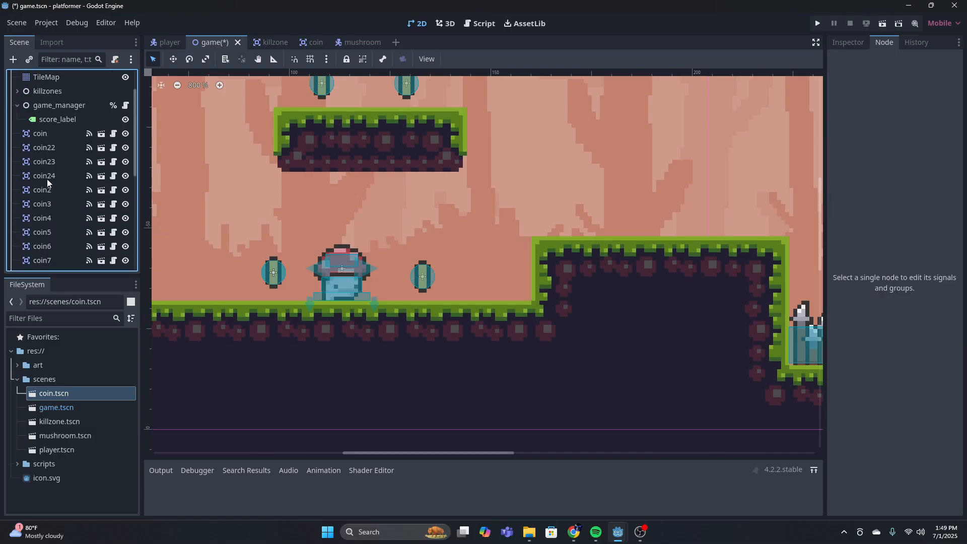
left_click(47, 135, "shift")
scroll(47, 151, "down", 5)
left_click_drag(47, 157, 48, 258)
scroll(45, 237, "up", 5)
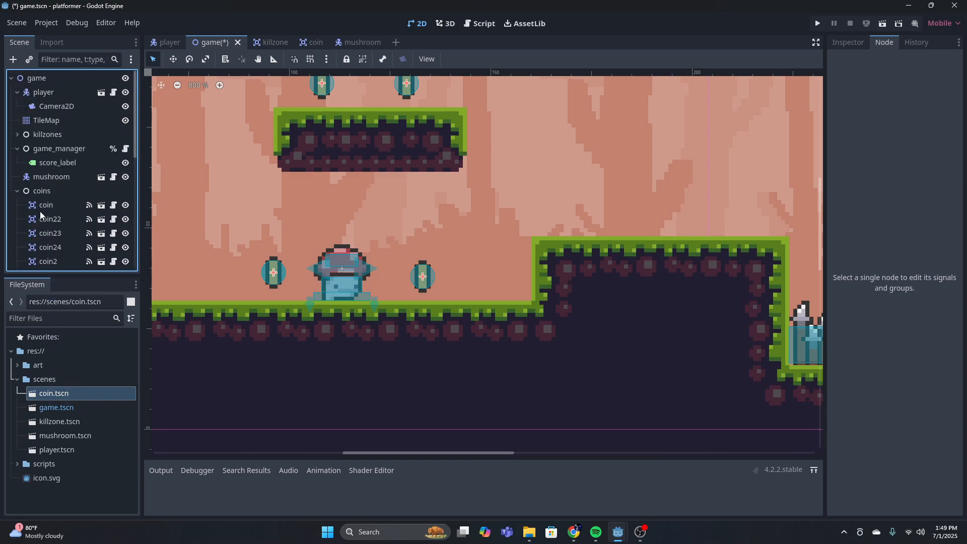
left_click(17, 191)
Instantiate mushroom.tscn on top of the raised block just before the long spike pit
left_click(52, 163)
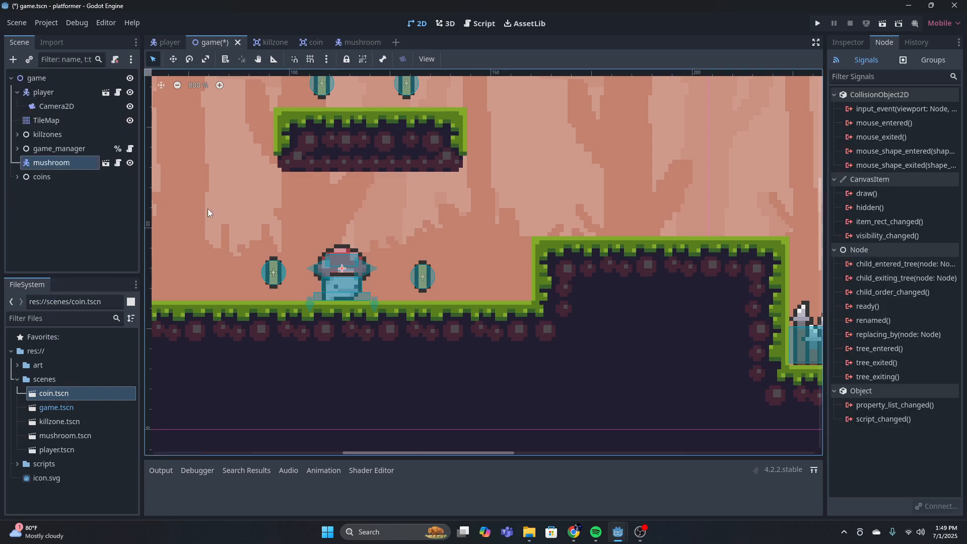
scroll(478, 216, "down", 8)
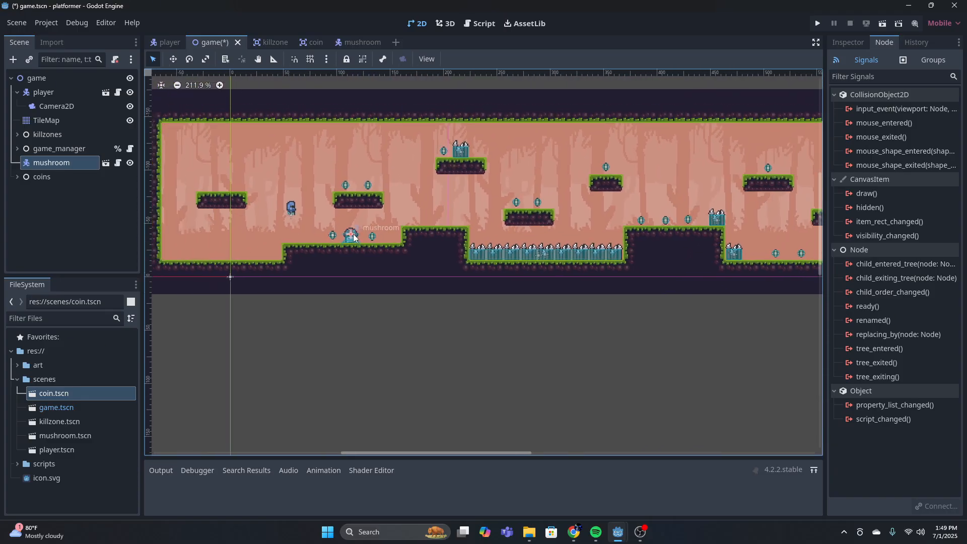
scroll(354, 238, "up", 3)
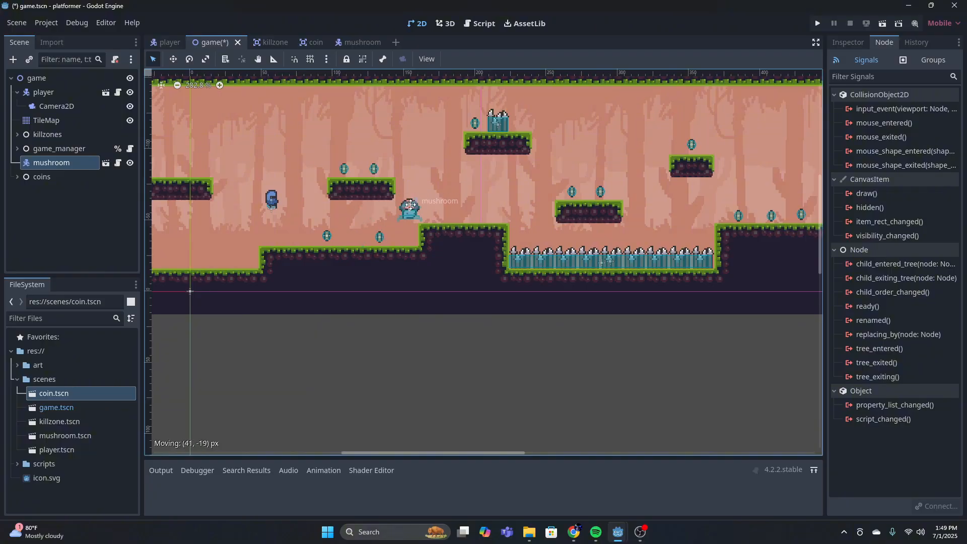
left_click_drag(74, 435, 462, 223)
scroll(484, 216, "up", 6)
middle_click_drag(482, 219, 297, 232)
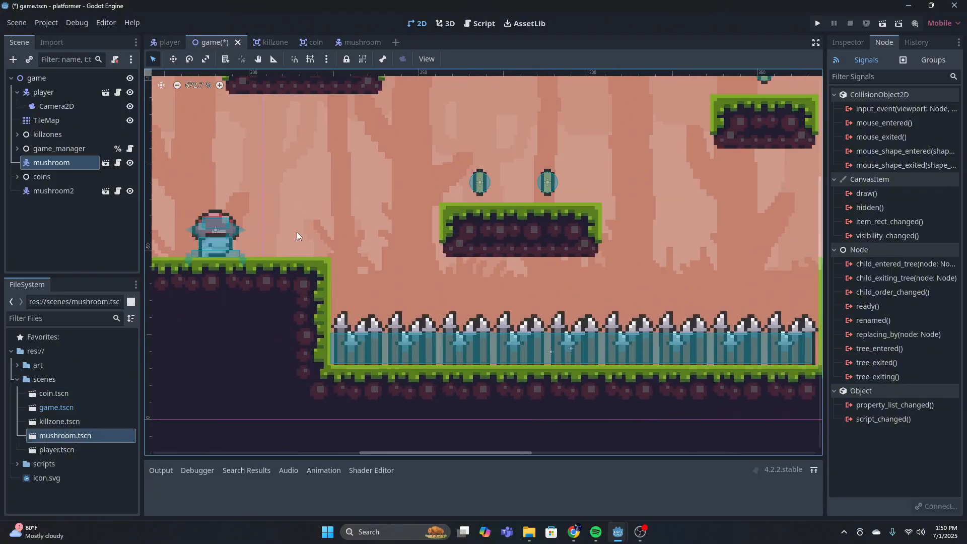
Place two more mushroom.tscn instances, one among the three coins on the low floor and one on the last floating platform
scroll(459, 211, "down", 5)
scroll(474, 208, "right", 10)
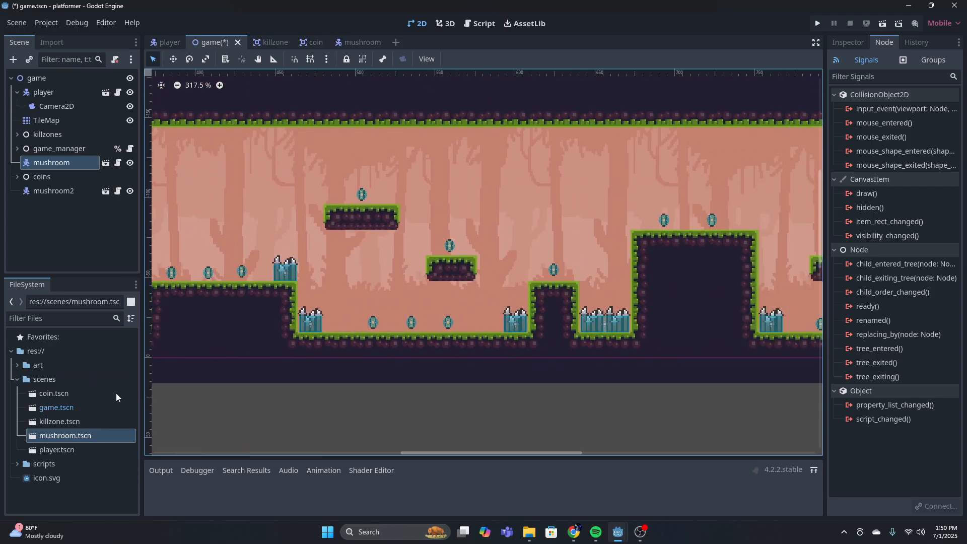
left_click(79, 431)
left_click_drag(80, 432, 428, 334)
scroll(404, 265, "right", 8)
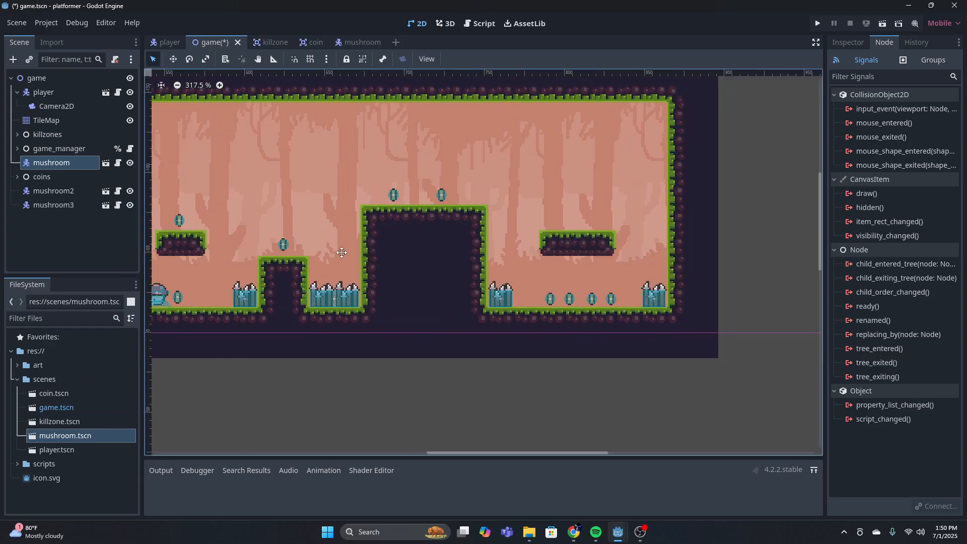
left_click_drag(86, 432, 399, 209)
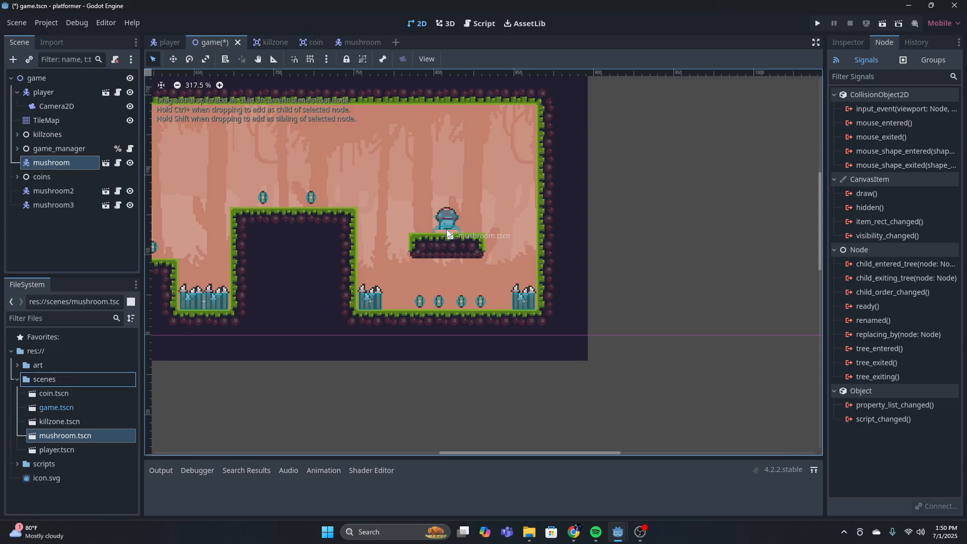
left_click_drag(446, 235, 447, 235)
Instantiate mushroom.tscn on the small floating platform with the single coin above the far end of the long spike pit
scroll(406, 235, "down", 8)
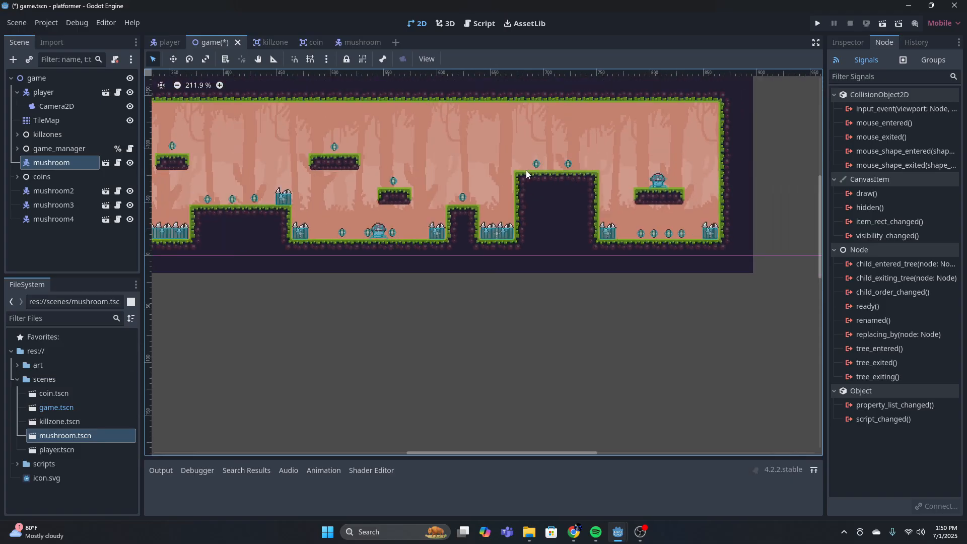
scroll(407, 235, "up", 6)
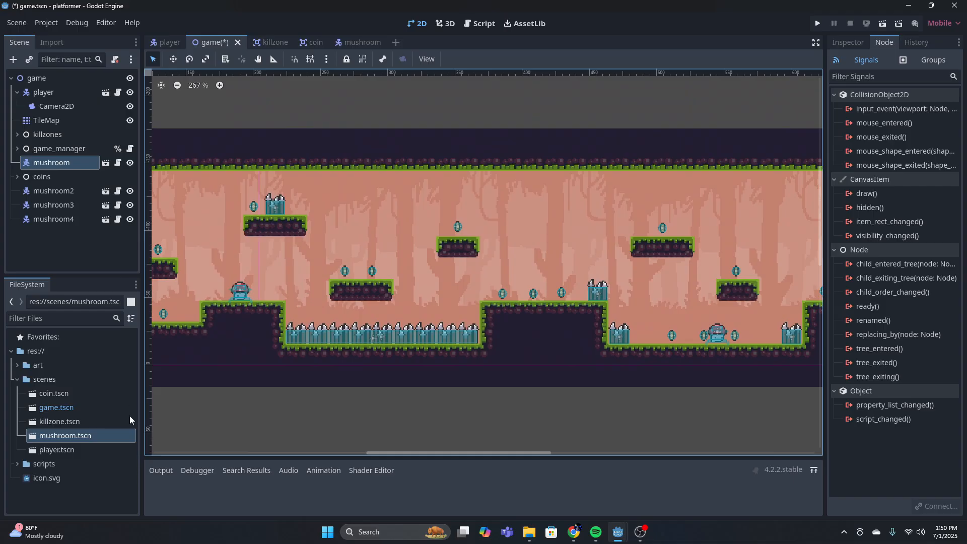
left_click_drag(78, 435, 459, 241)
scroll(474, 262, "down", 4)
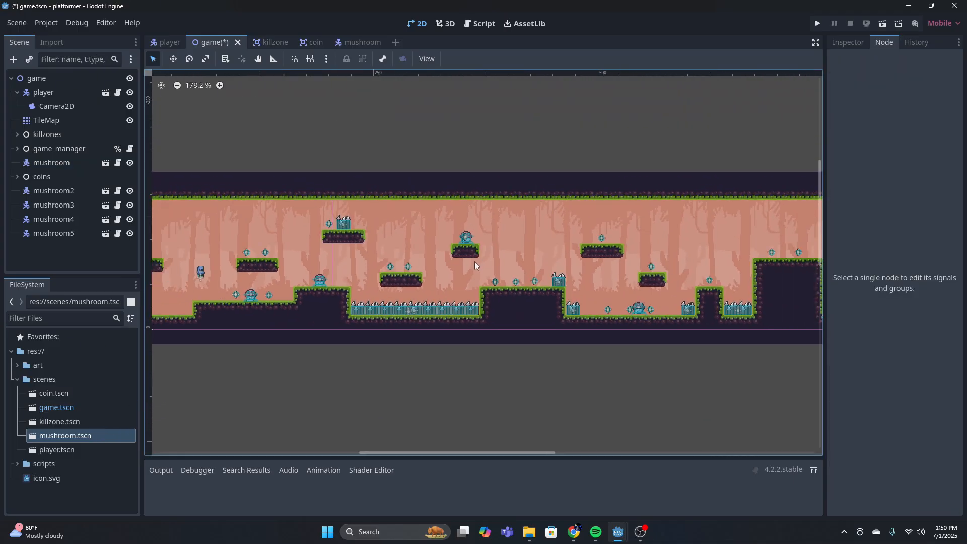
scroll(548, 294, "left", 3)
scroll(509, 286, "up", 12)
middle_click_drag(522, 239, 337, 231)
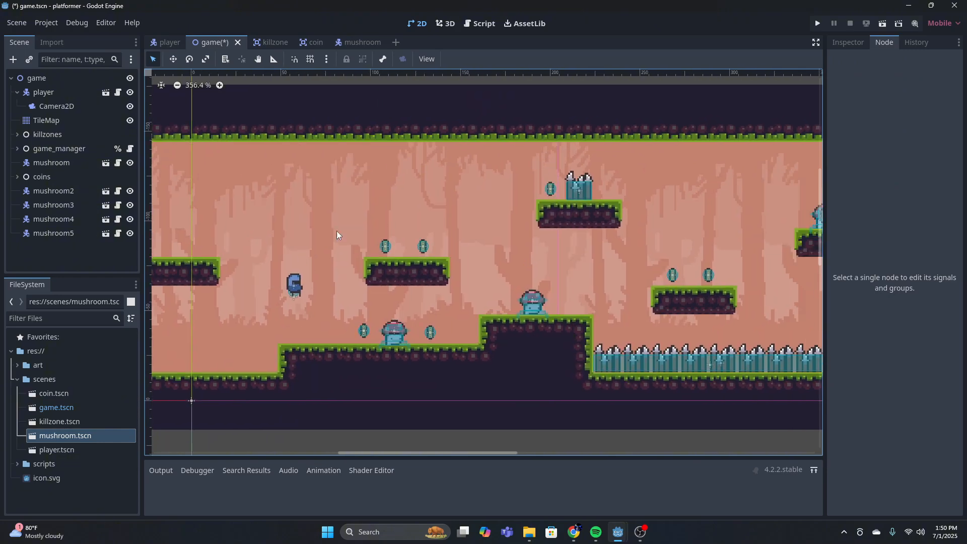
scroll(430, 267, "down", 10)
middle_click_drag(657, 247, 398, 208)
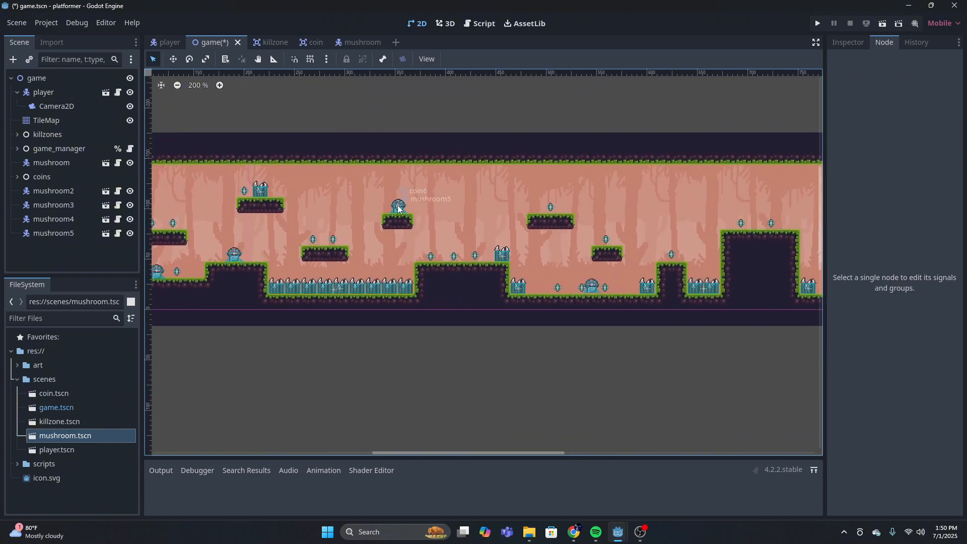
Add arrow_plate_right.png from the miscellaneous sprites to the TileMap's tile set with its tiles created, and return to tile painting
left_click(67, 122)
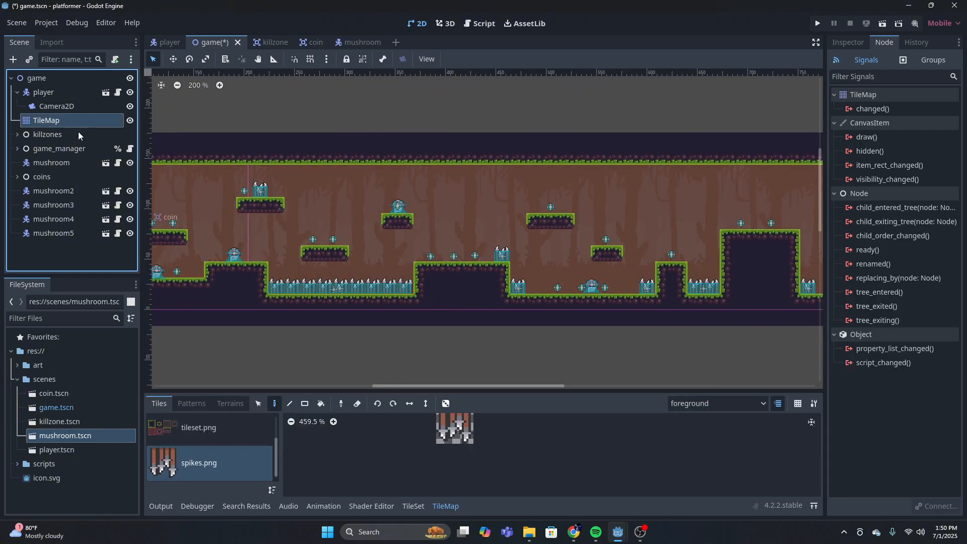
left_click(177, 449)
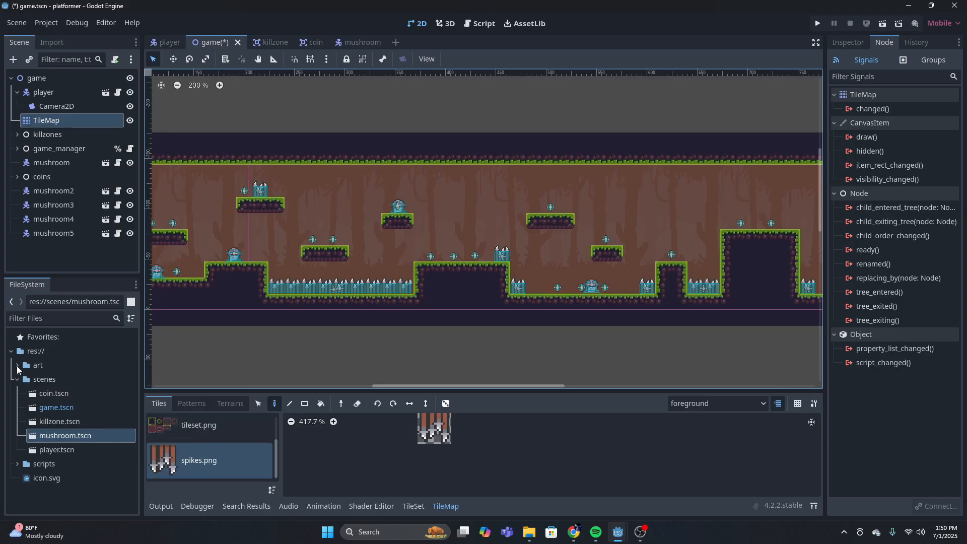
left_click(18, 365)
left_click(24, 380)
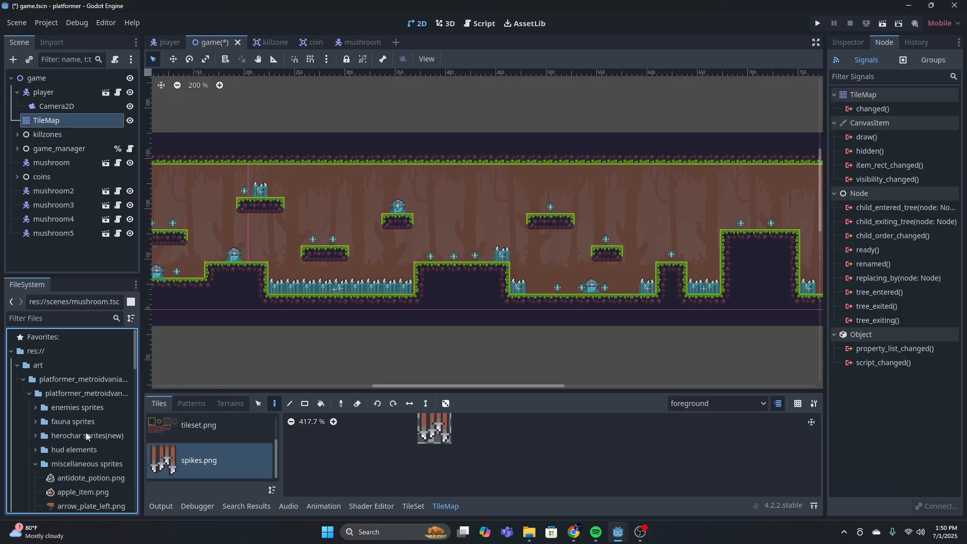
scroll(35, 469, "down", 3)
left_click(59, 429)
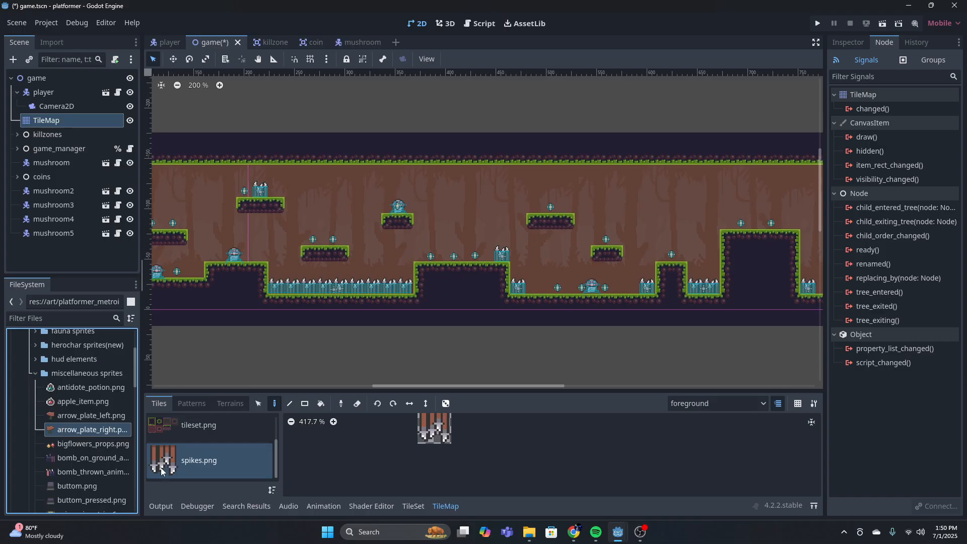
left_click(411, 507)
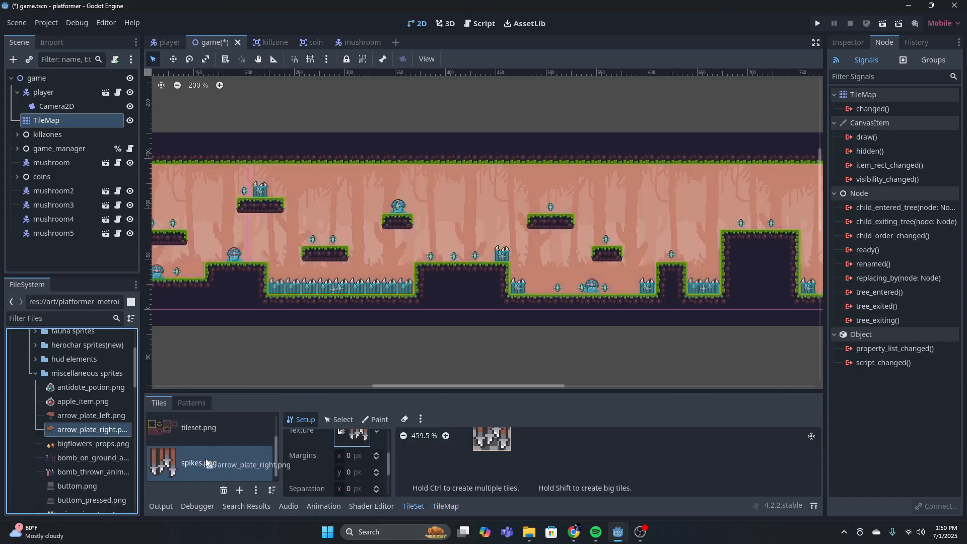
left_click_drag(206, 462, 208, 462)
left_click(435, 287)
left_click(445, 506)
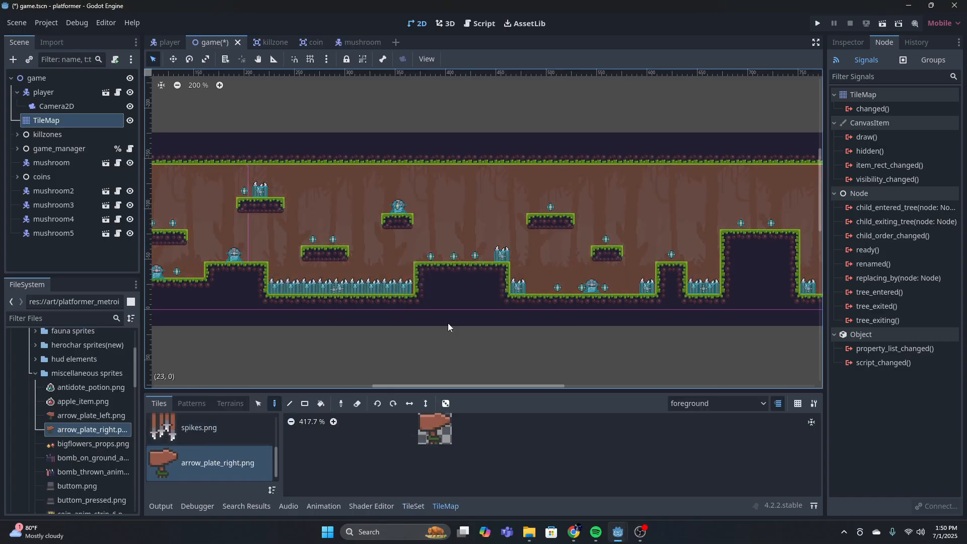
Paint the arrow_plate_right tile on the starting ground, the two-coin platform above the spike pit and the tall block near the level's end
scroll(453, 327, "up", 5)
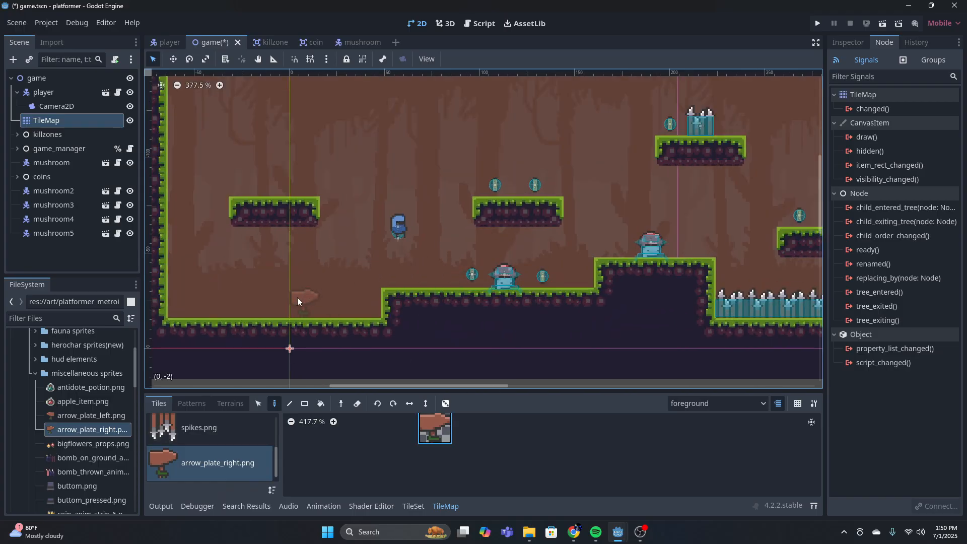
left_click(294, 298)
middle_click_drag(805, 202, 484, 299)
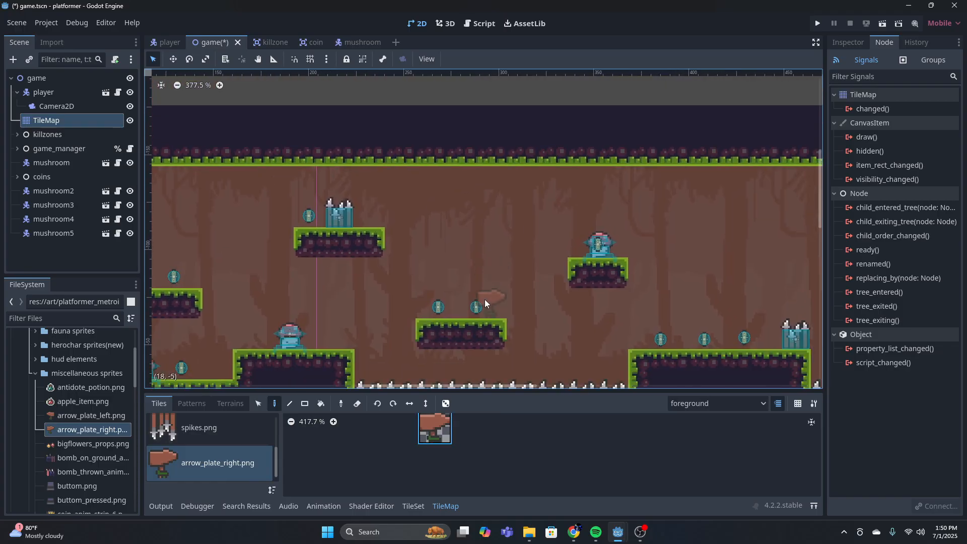
middle_click_drag(806, 330, 322, 249)
middle_click_drag(625, 257, 530, 260)
scroll(691, 189, "down", 5)
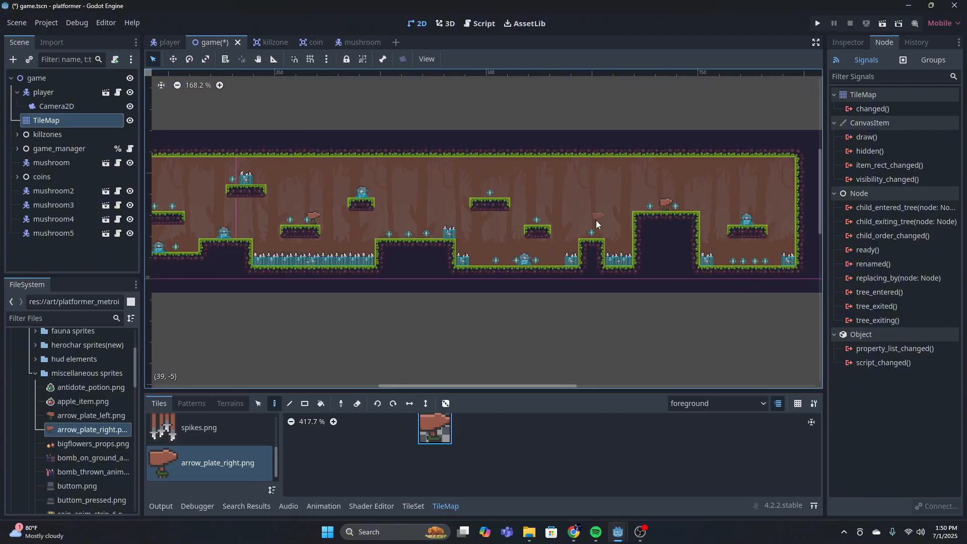
Add vase.png from the miscellaneous sprites to the TileMap's tile set with its tiles created, and return to tile painting
scroll(89, 398, "down", 3)
scroll(88, 398, "down", 4)
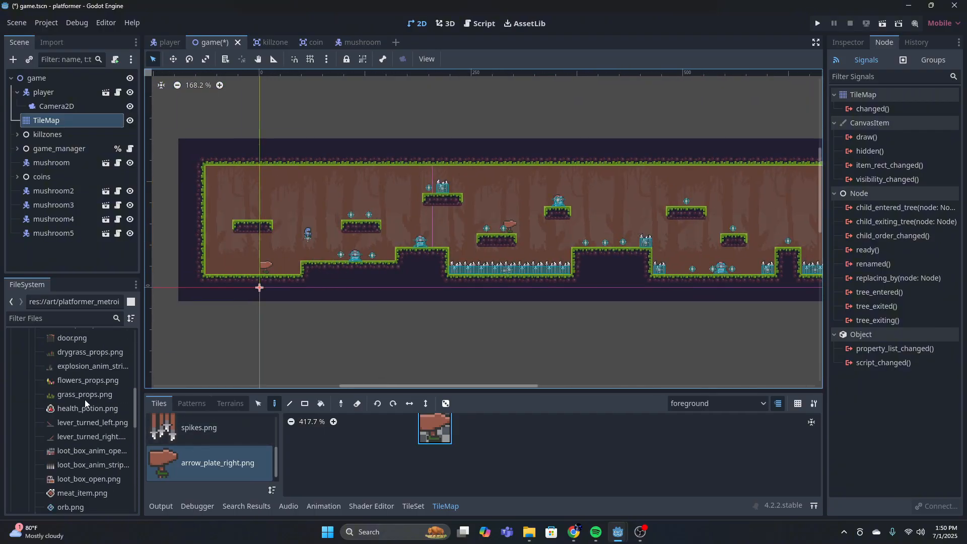
scroll(86, 428, "down", 6)
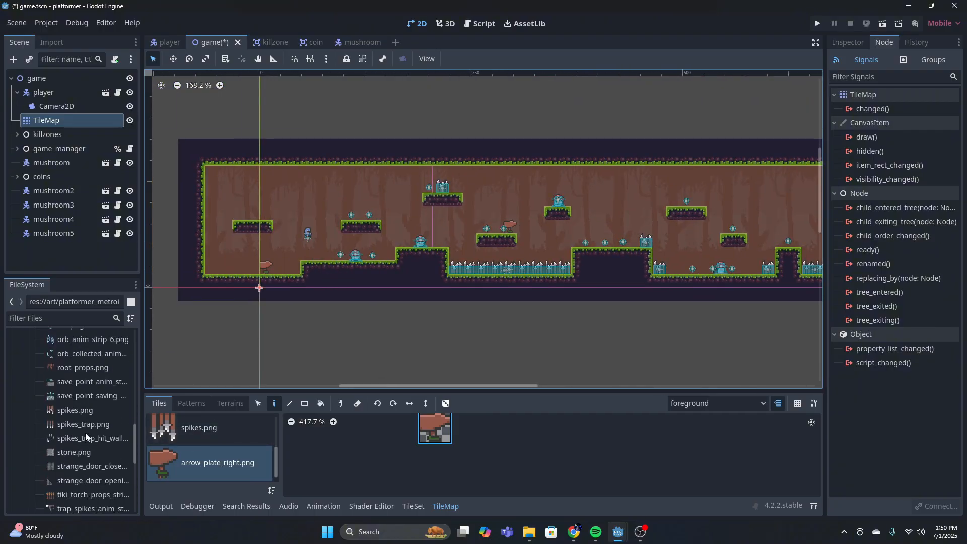
left_click(82, 424)
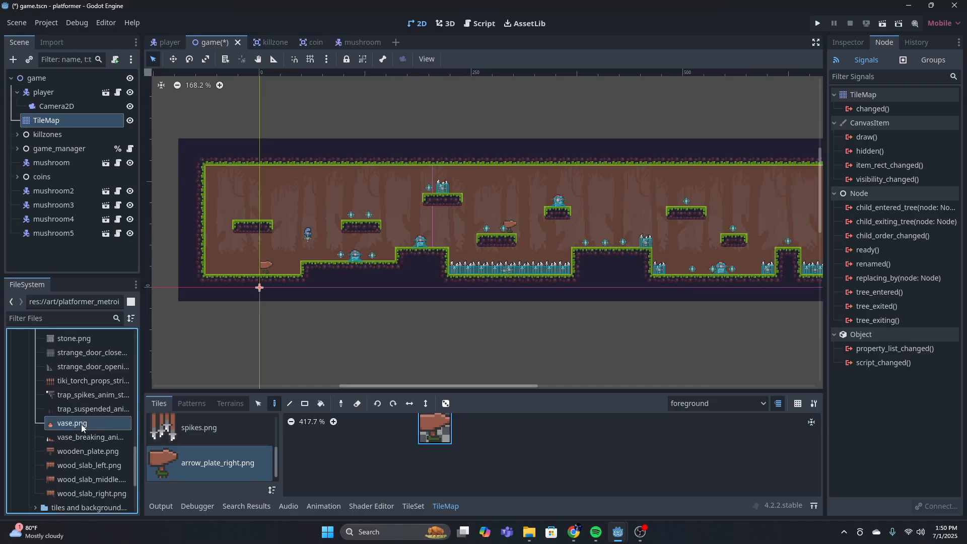
left_click(412, 505)
left_click_drag(86, 426, 237, 461)
left_click(433, 283)
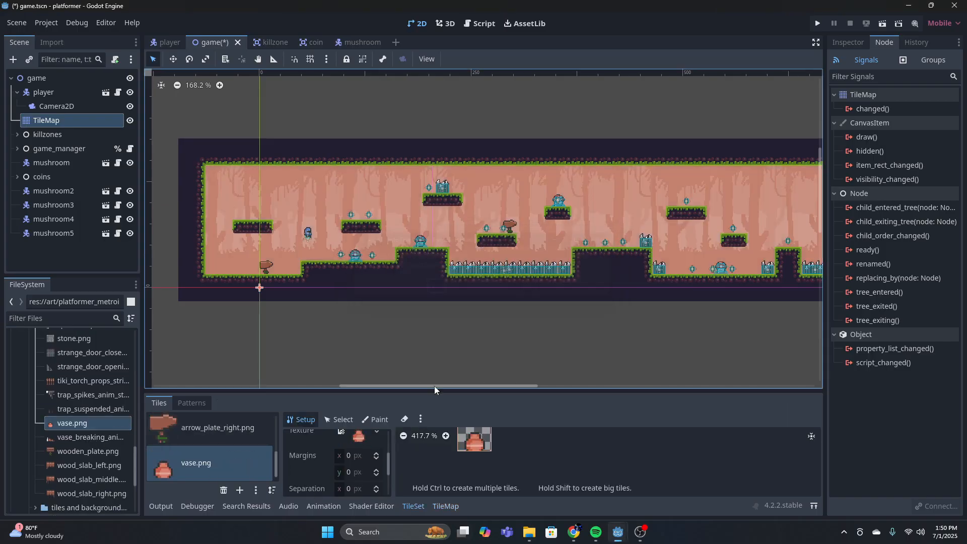
left_click(445, 505)
Paint vase tiles on the first platform, the raised ground, the small platform above the spikes, the narrow pillar, the tall block and the last floor
scroll(242, 215, "up", 3)
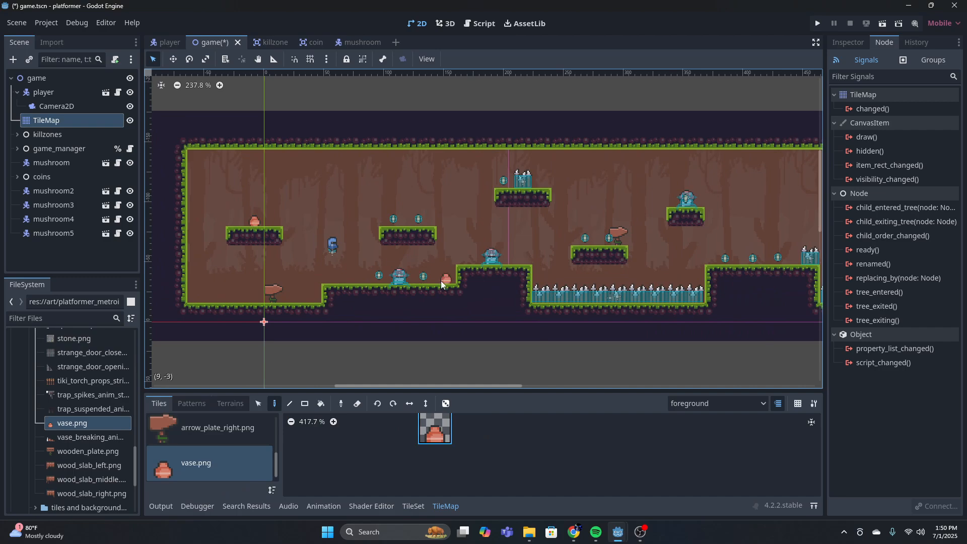
scroll(440, 280, "down", 3)
middle_click_drag(574, 236, 480, 272)
middle_click_drag(666, 247, 386, 241)
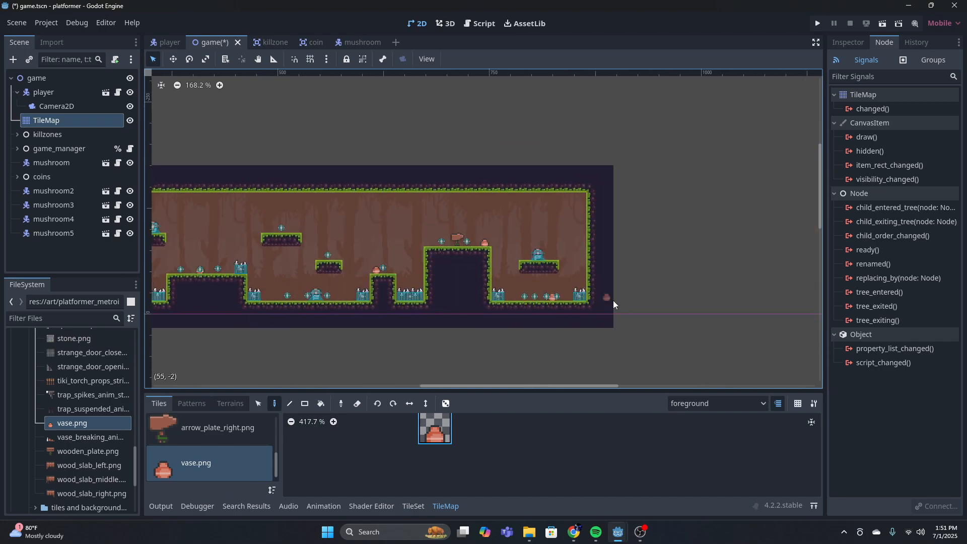
scroll(613, 302, "down", 3)
middle_click_drag(563, 305, 755, 302)
scroll(524, 283, "down", 8)
middle_click_drag(481, 281, 549, 309)
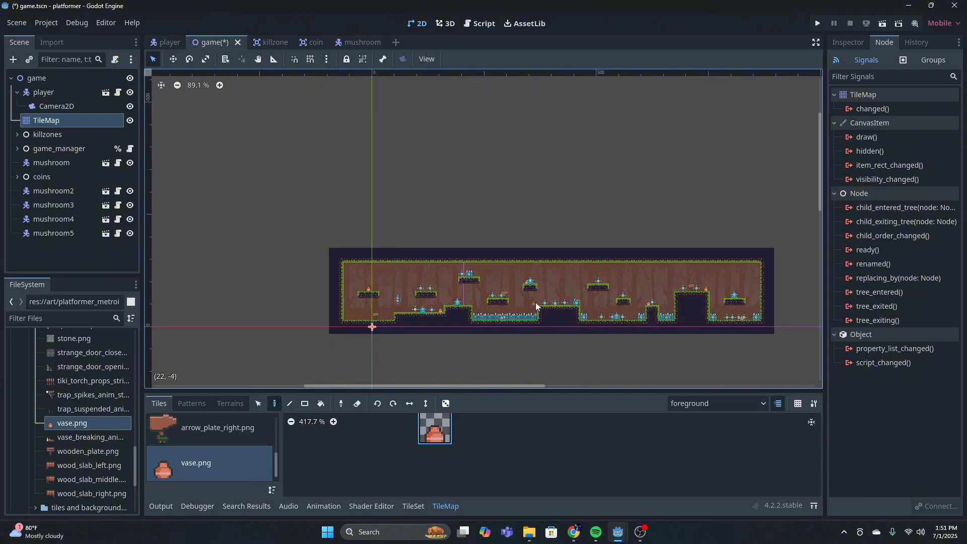
Run the game and test the player's contact with the first two mushrooms near the starting ground
left_click(816, 24)
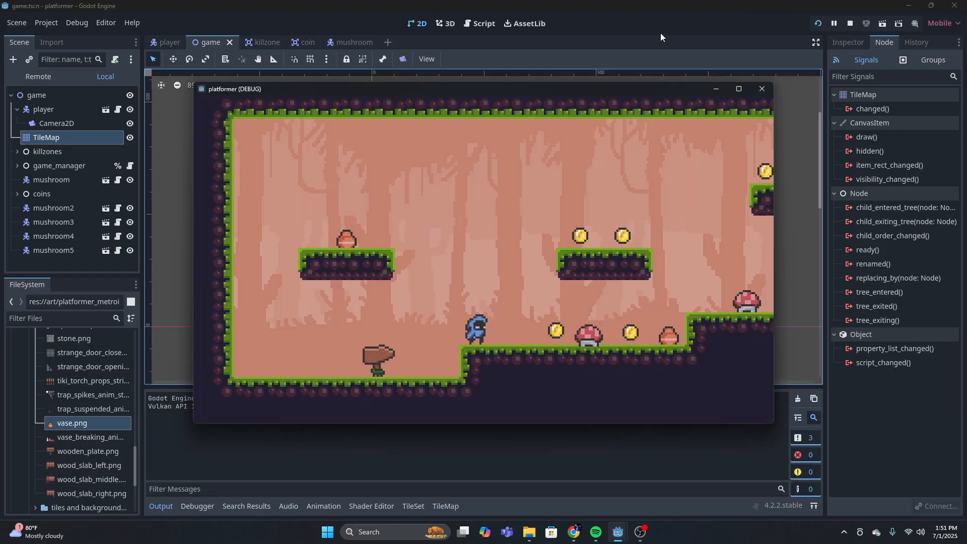
key("Right")
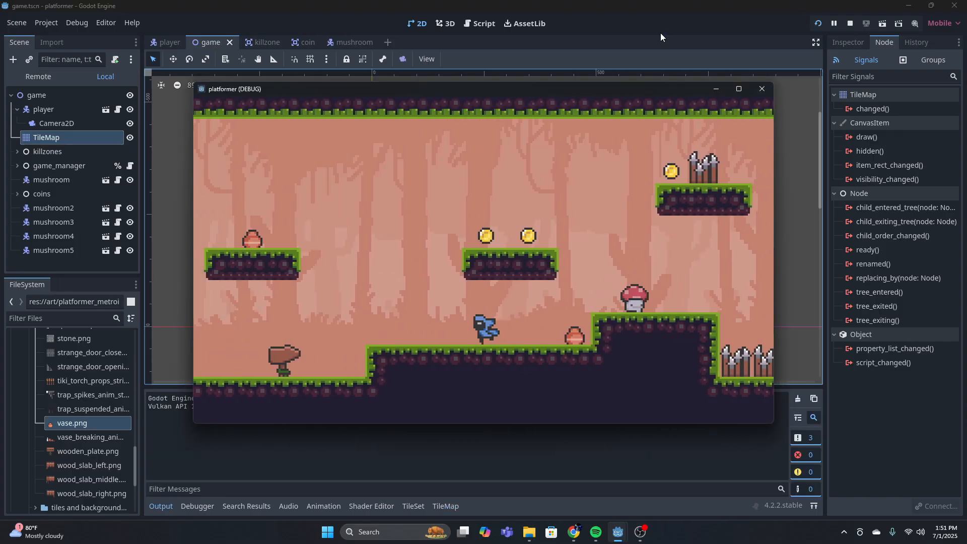
key("Left")
key("Right")
key("space")
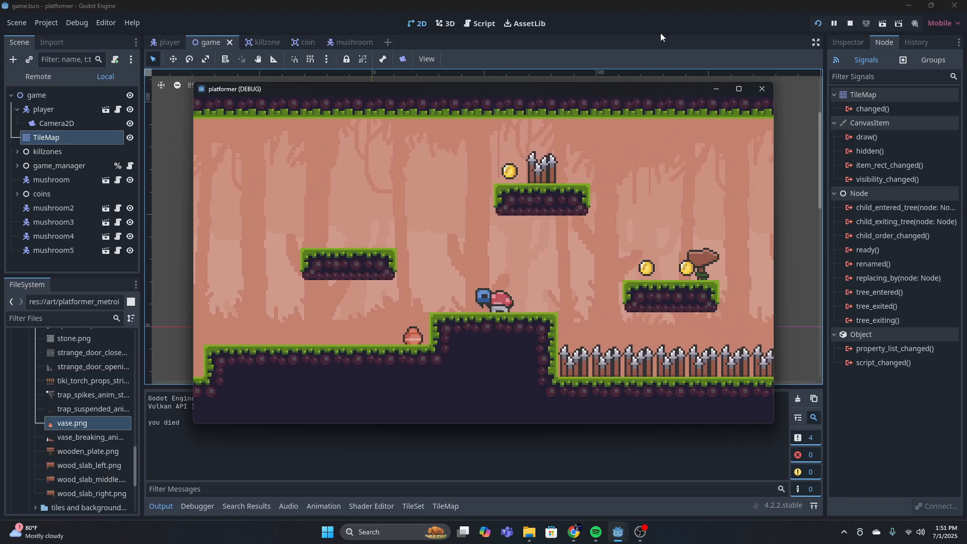
key("Right")
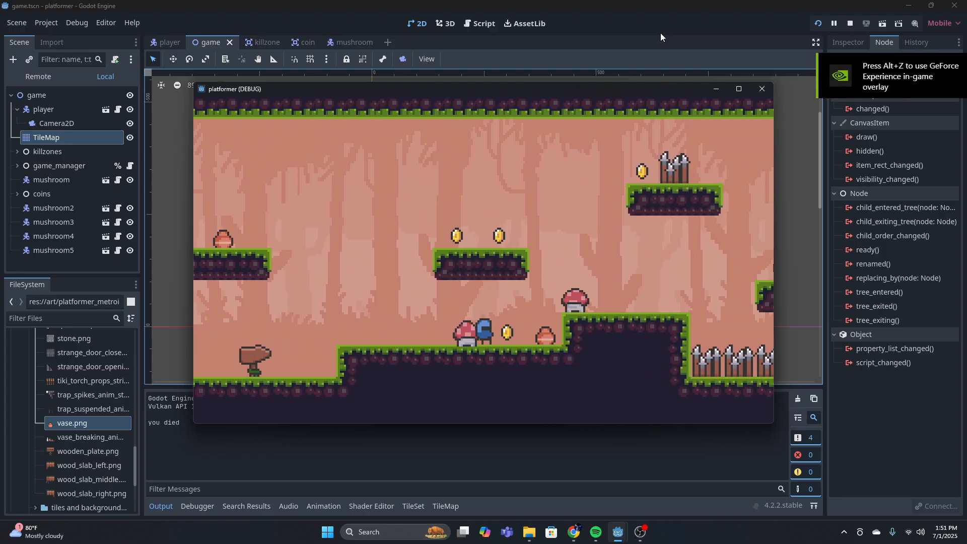
Playtest the jumps across the two-coin platform and up to the spiked platform, collecting the coins along the way
key("space")
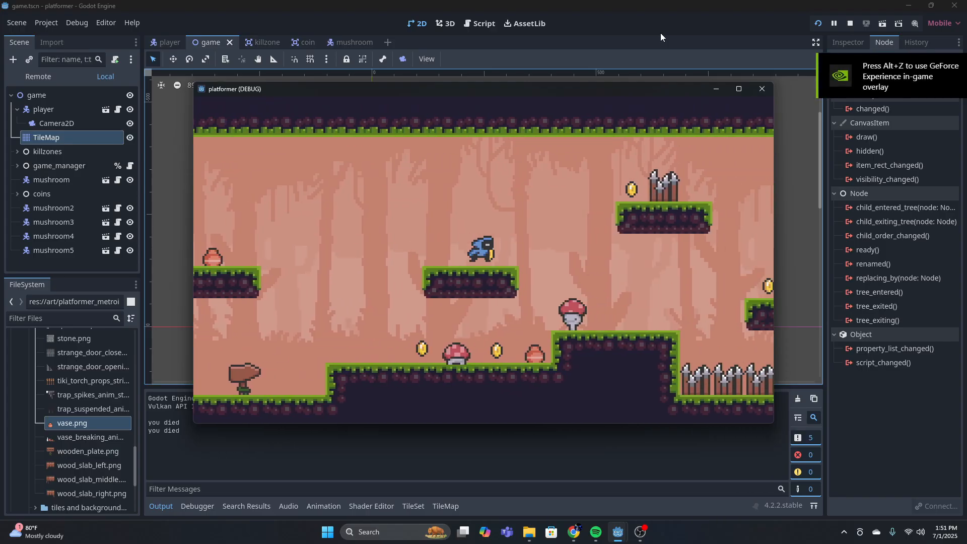
key("Right")
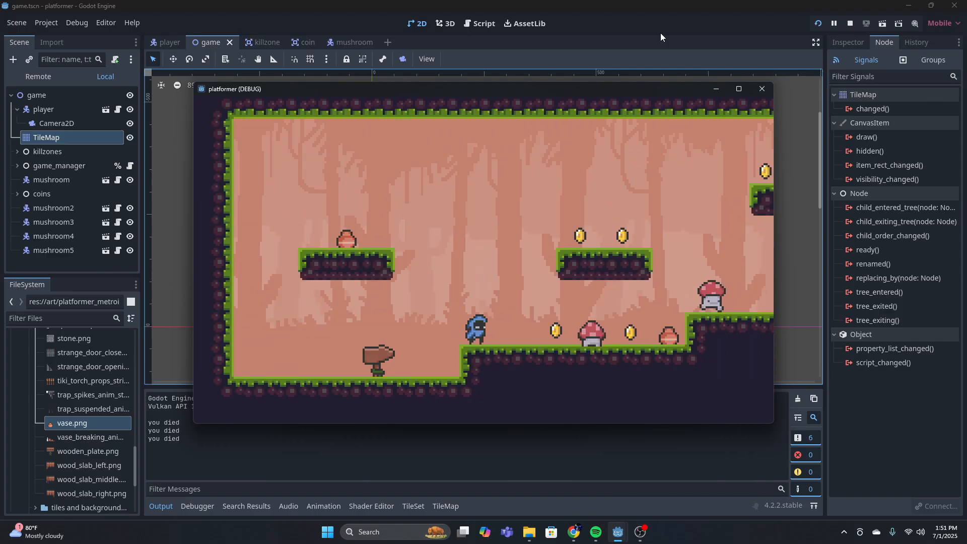
key("Right")
key("space")
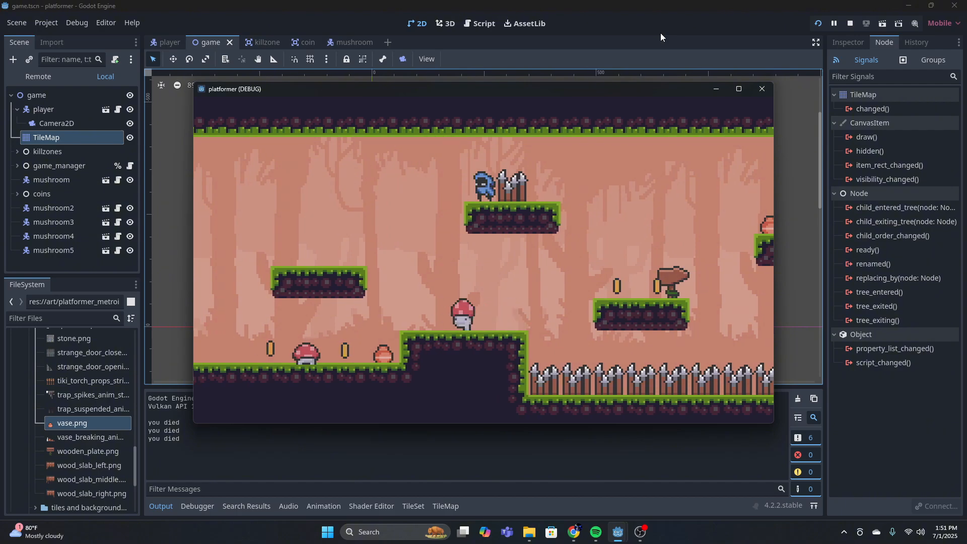
key("Right")
key("space")
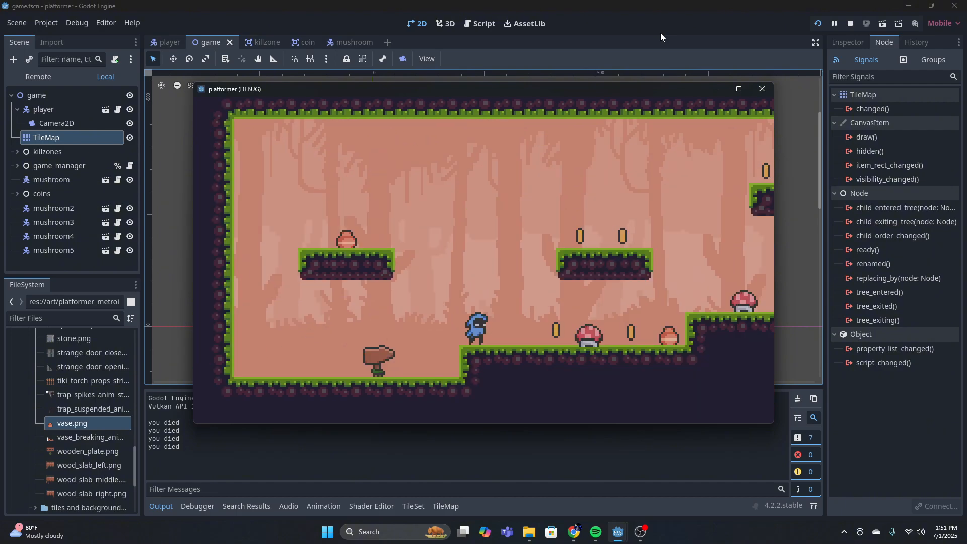